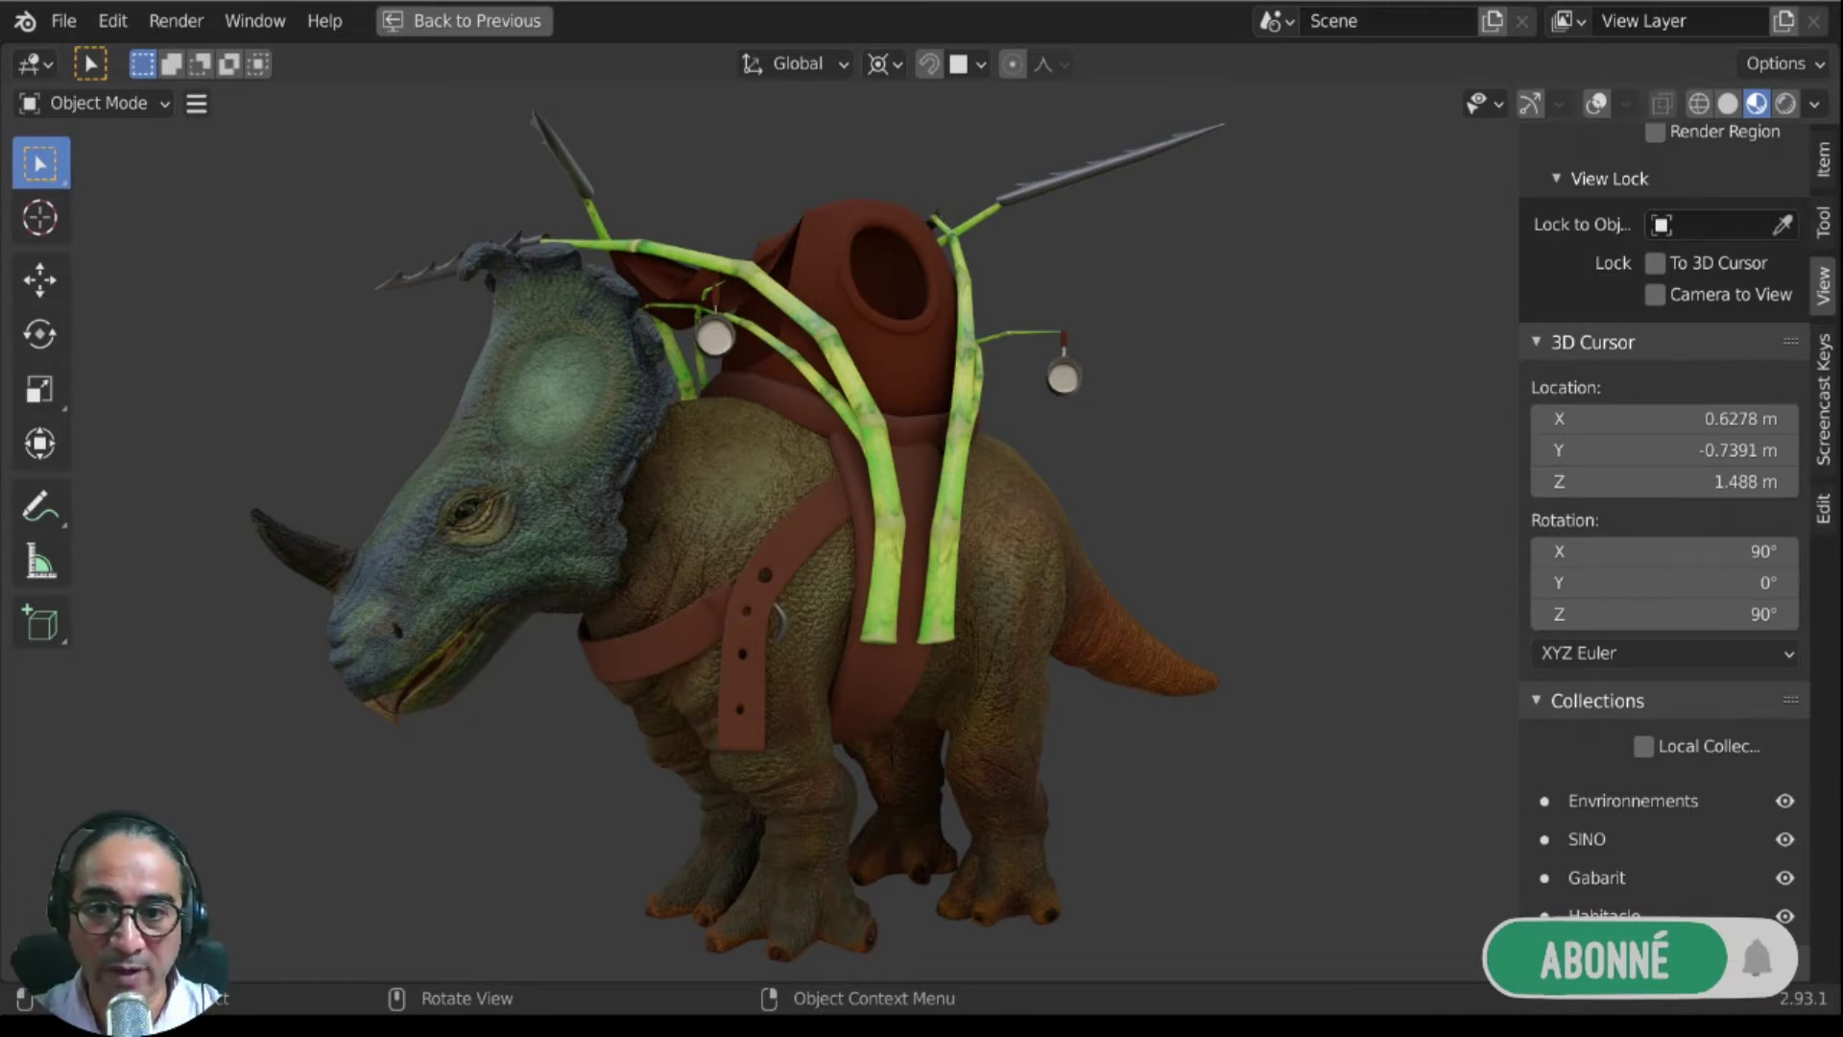
Step: Examine the finished saddled dinosaur model, its pot cabin, bamboo poles and hanging pans from several angles
{"action": "left_click_drag", "start_coordinate": [1053, 312], "coordinate": [969, 174], "text": "alt"}
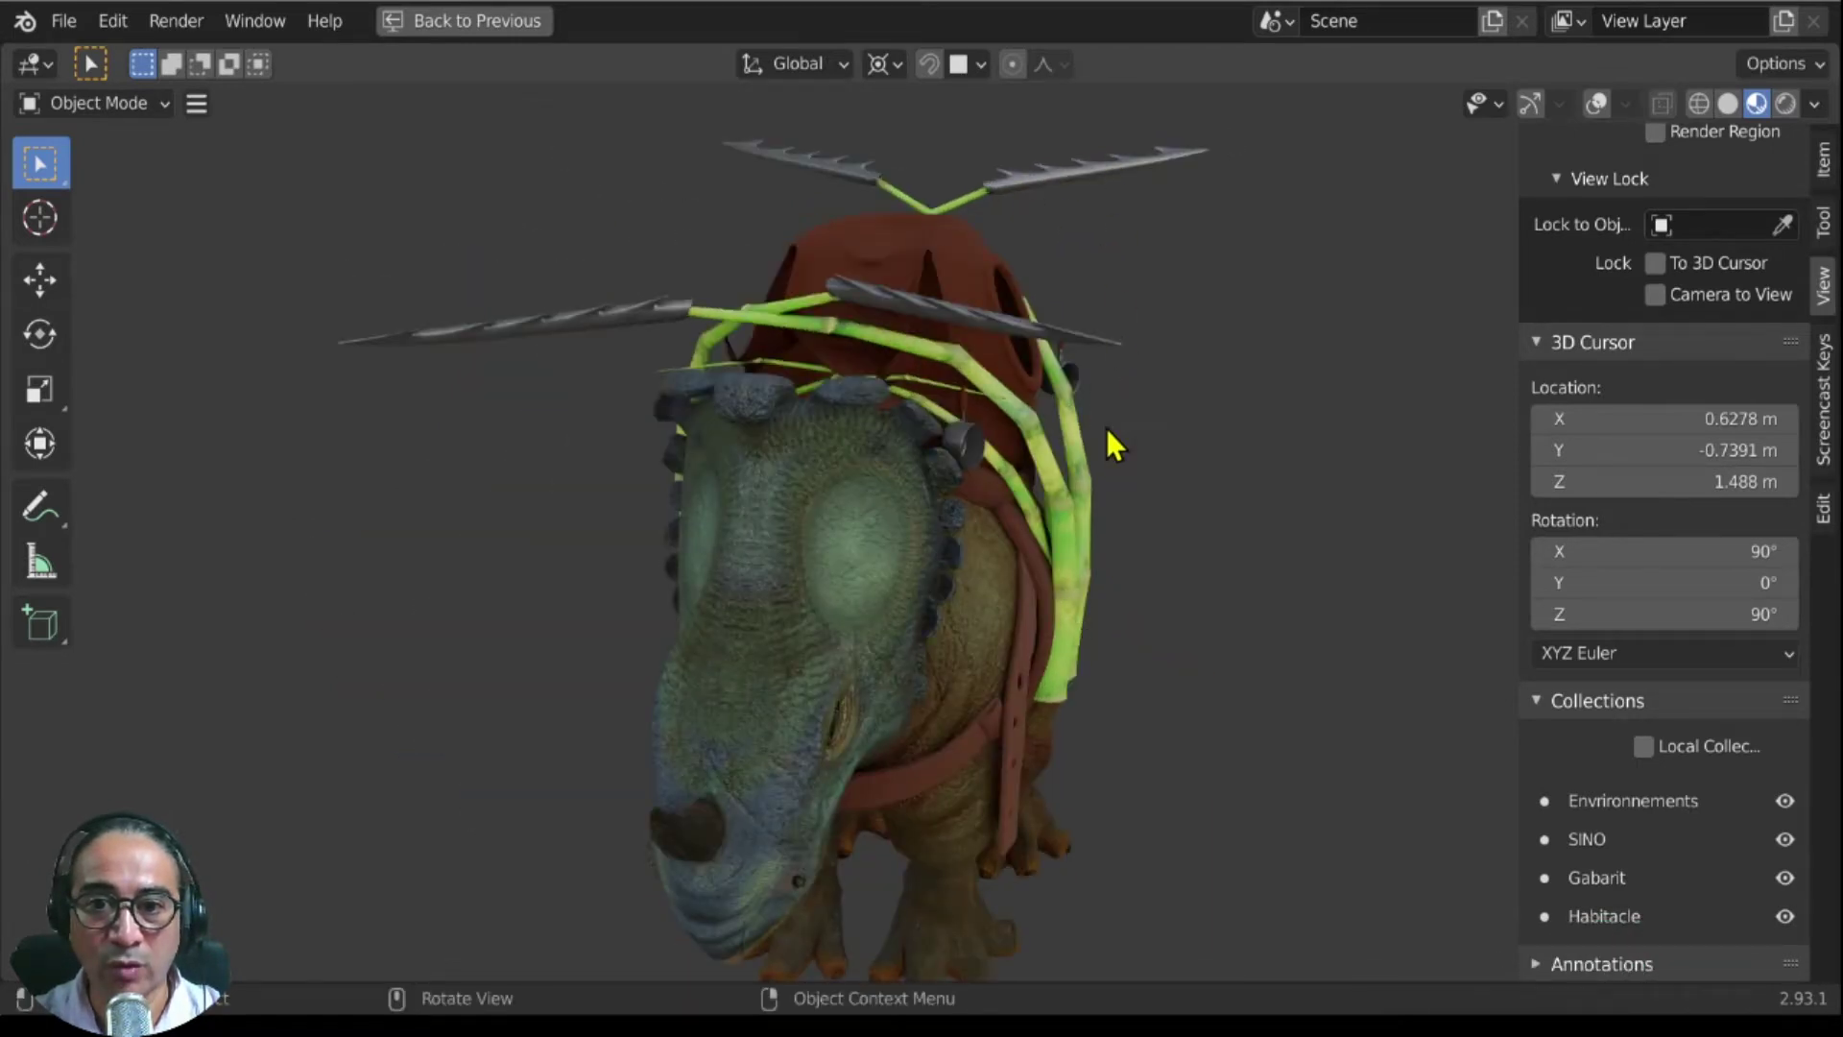
{"action": "left_click_drag", "start_coordinate": [1106, 428], "coordinate": [1004, 523], "text": "alt"}
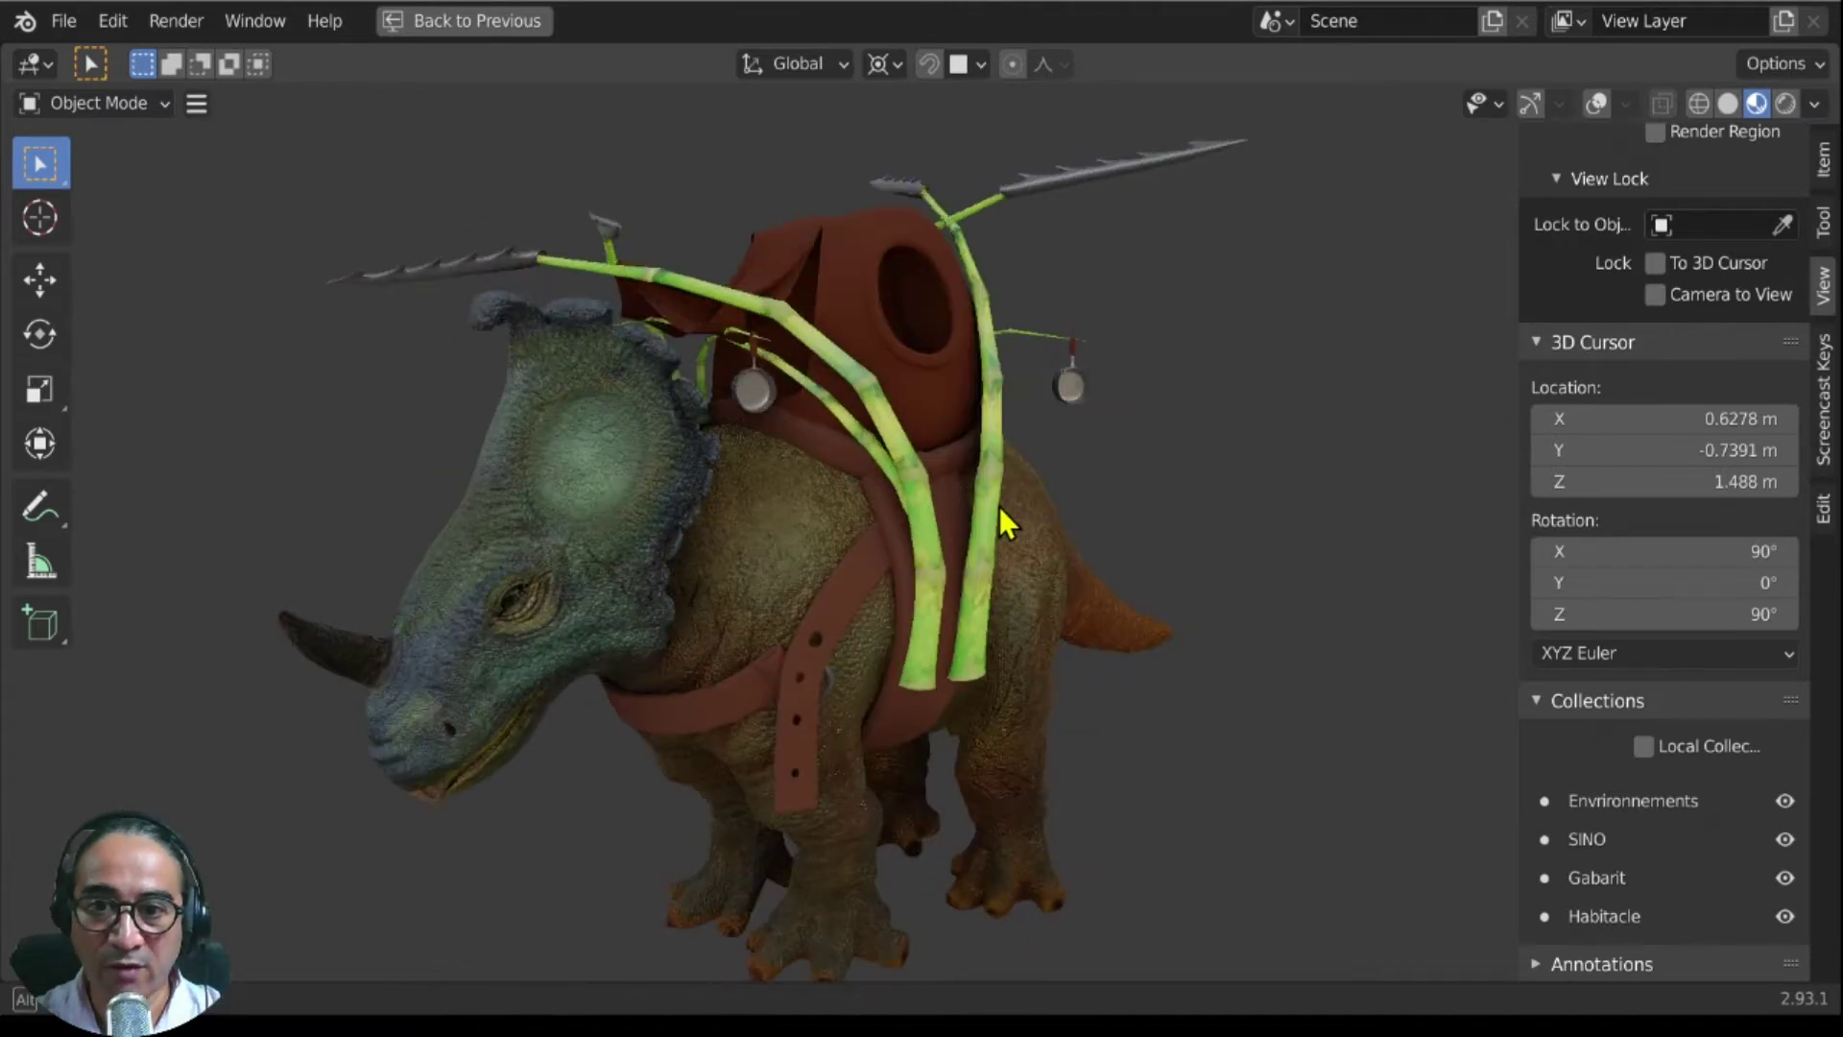
{"action": "scroll", "coordinate": [700, 403], "scroll_direction": "up", "scroll_amount": 3}
{"action": "scroll", "coordinate": [873, 744], "scroll_direction": "down", "scroll_amount": 4}
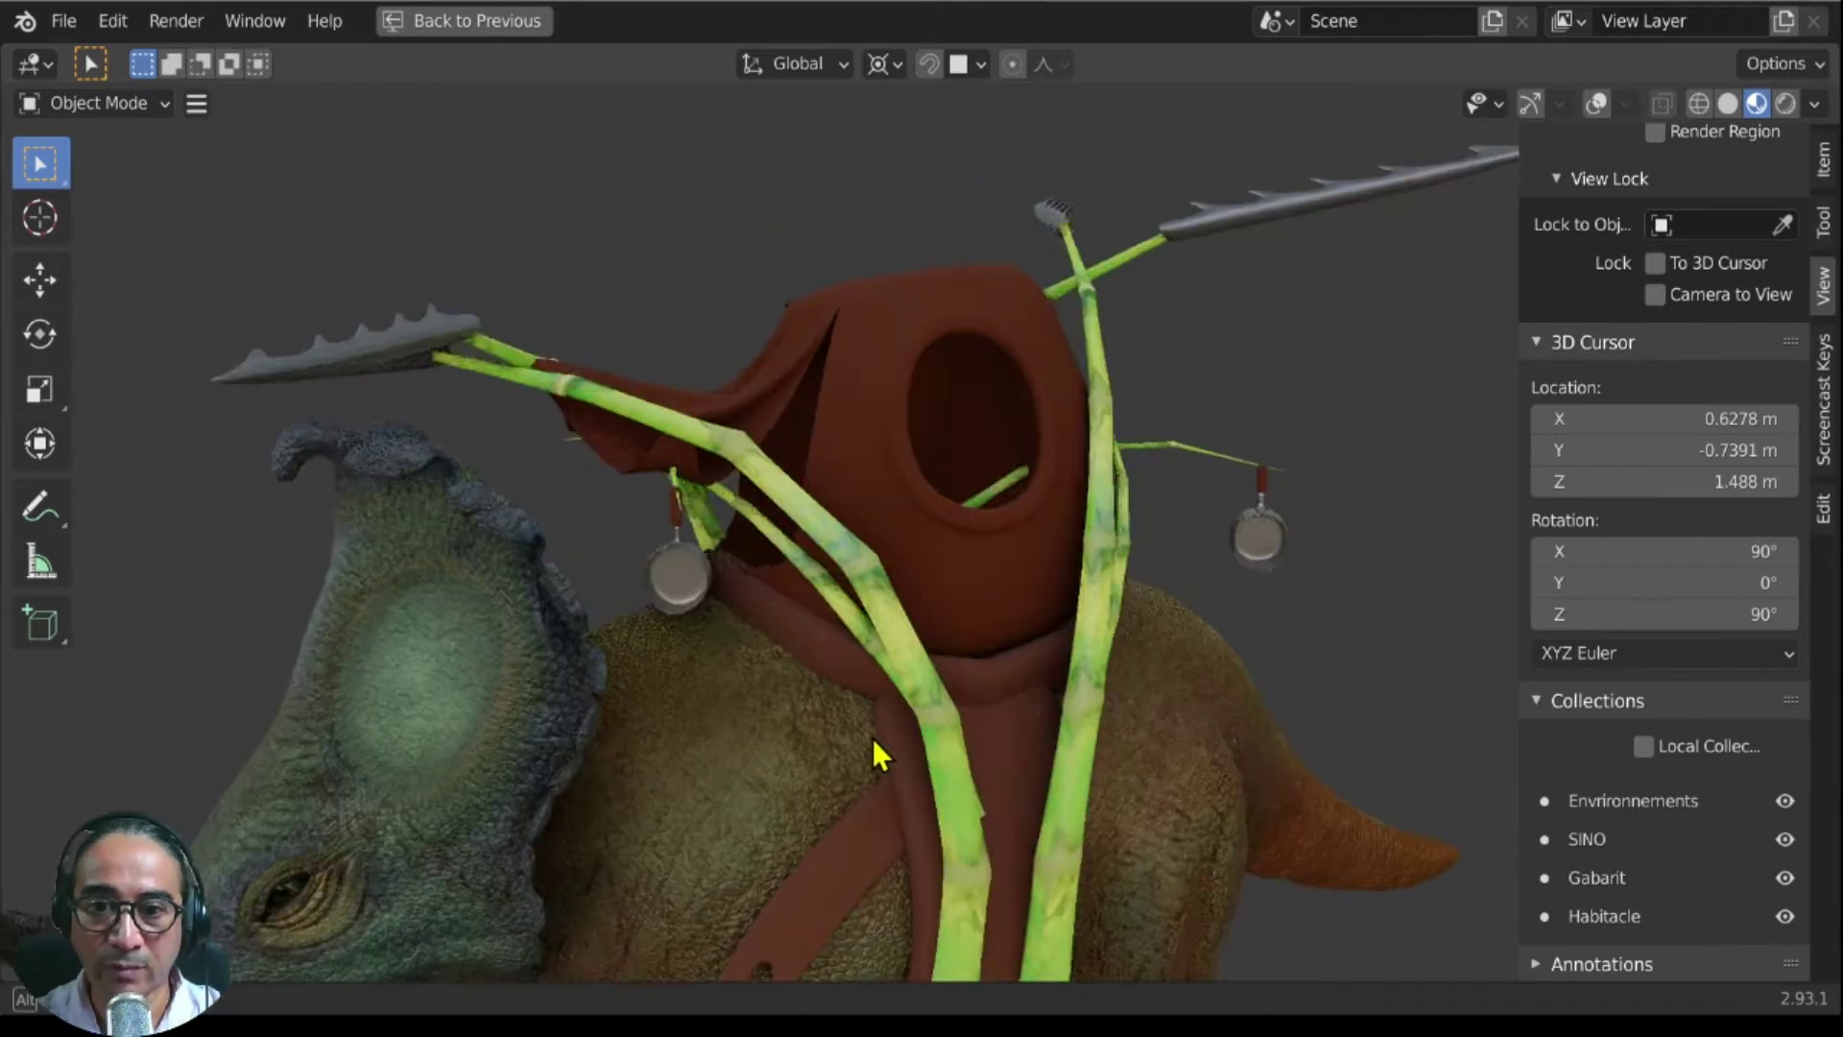
{"action": "left_click_drag", "start_coordinate": [873, 743], "coordinate": [893, 624], "text": "alt"}
{"action": "scroll", "coordinate": [881, 672], "scroll_direction": "down", "scroll_amount": 4}
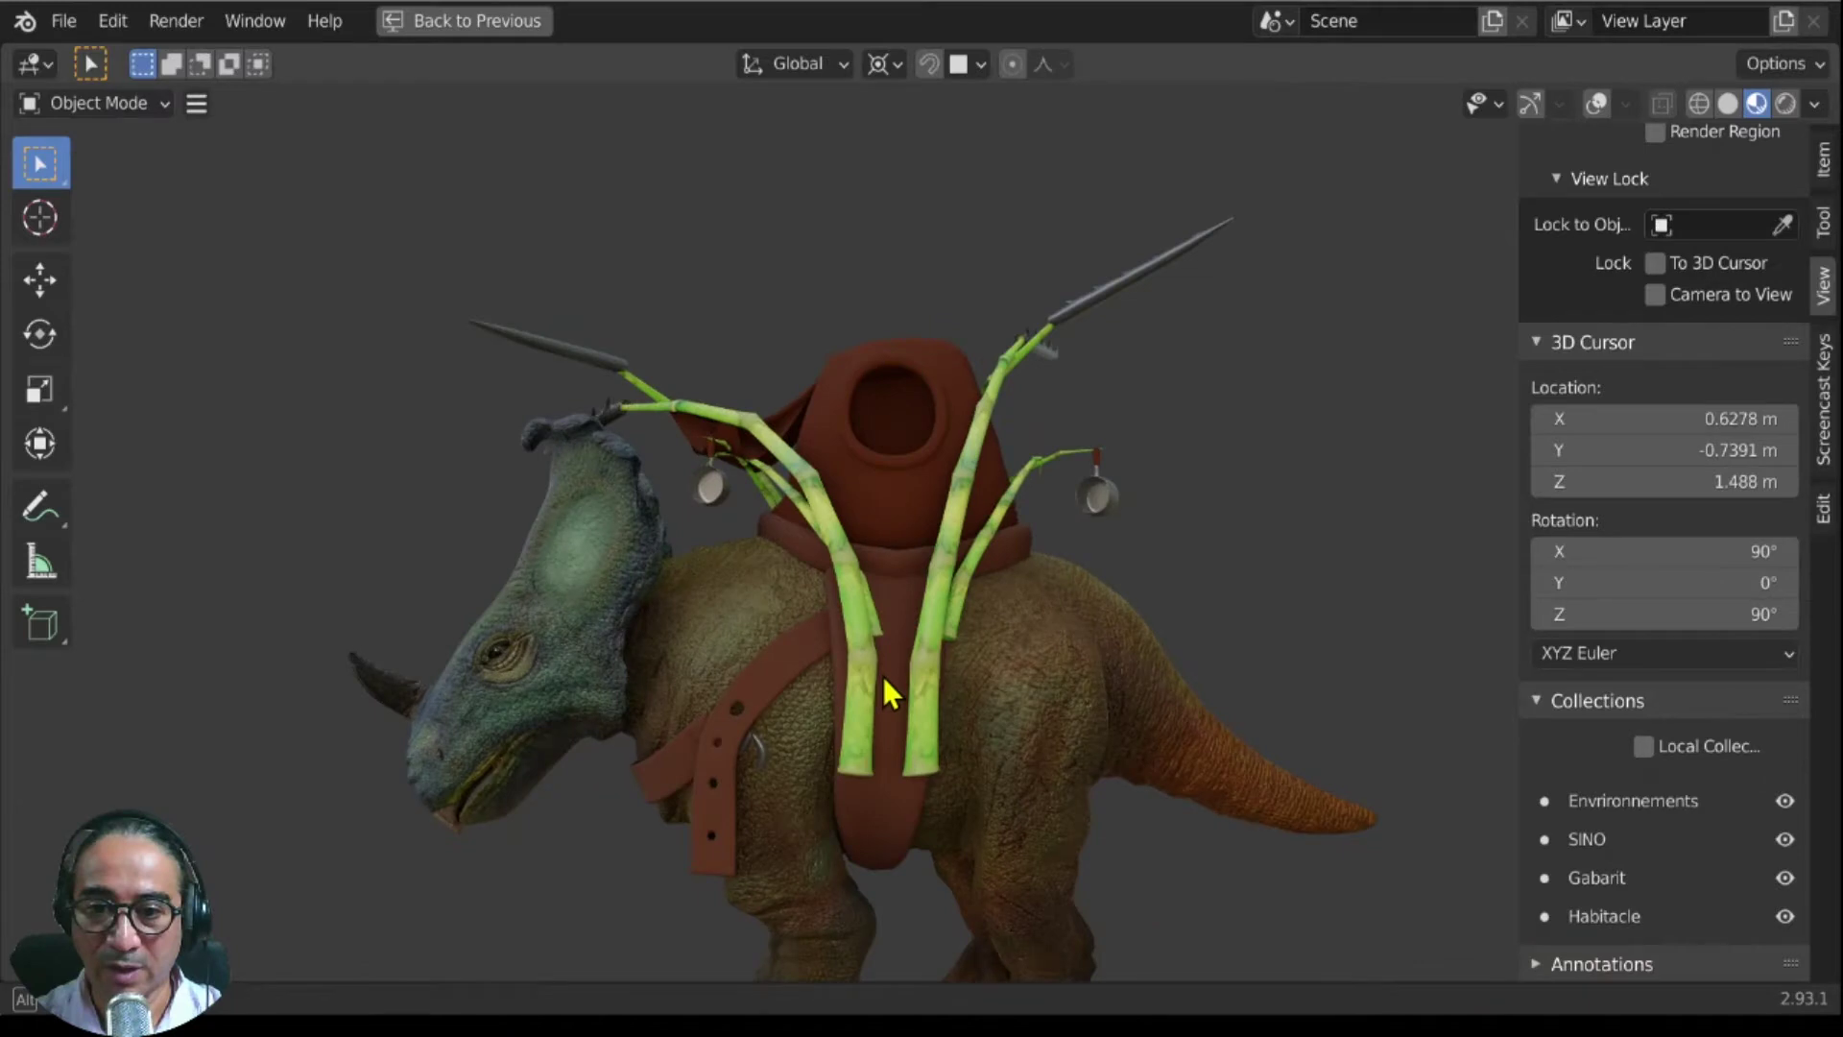
{"action": "left_click_drag", "start_coordinate": [881, 672], "coordinate": [680, 509], "text": "alt"}
{"action": "scroll", "coordinate": [1017, 509], "scroll_direction": "up", "scroll_amount": 6}
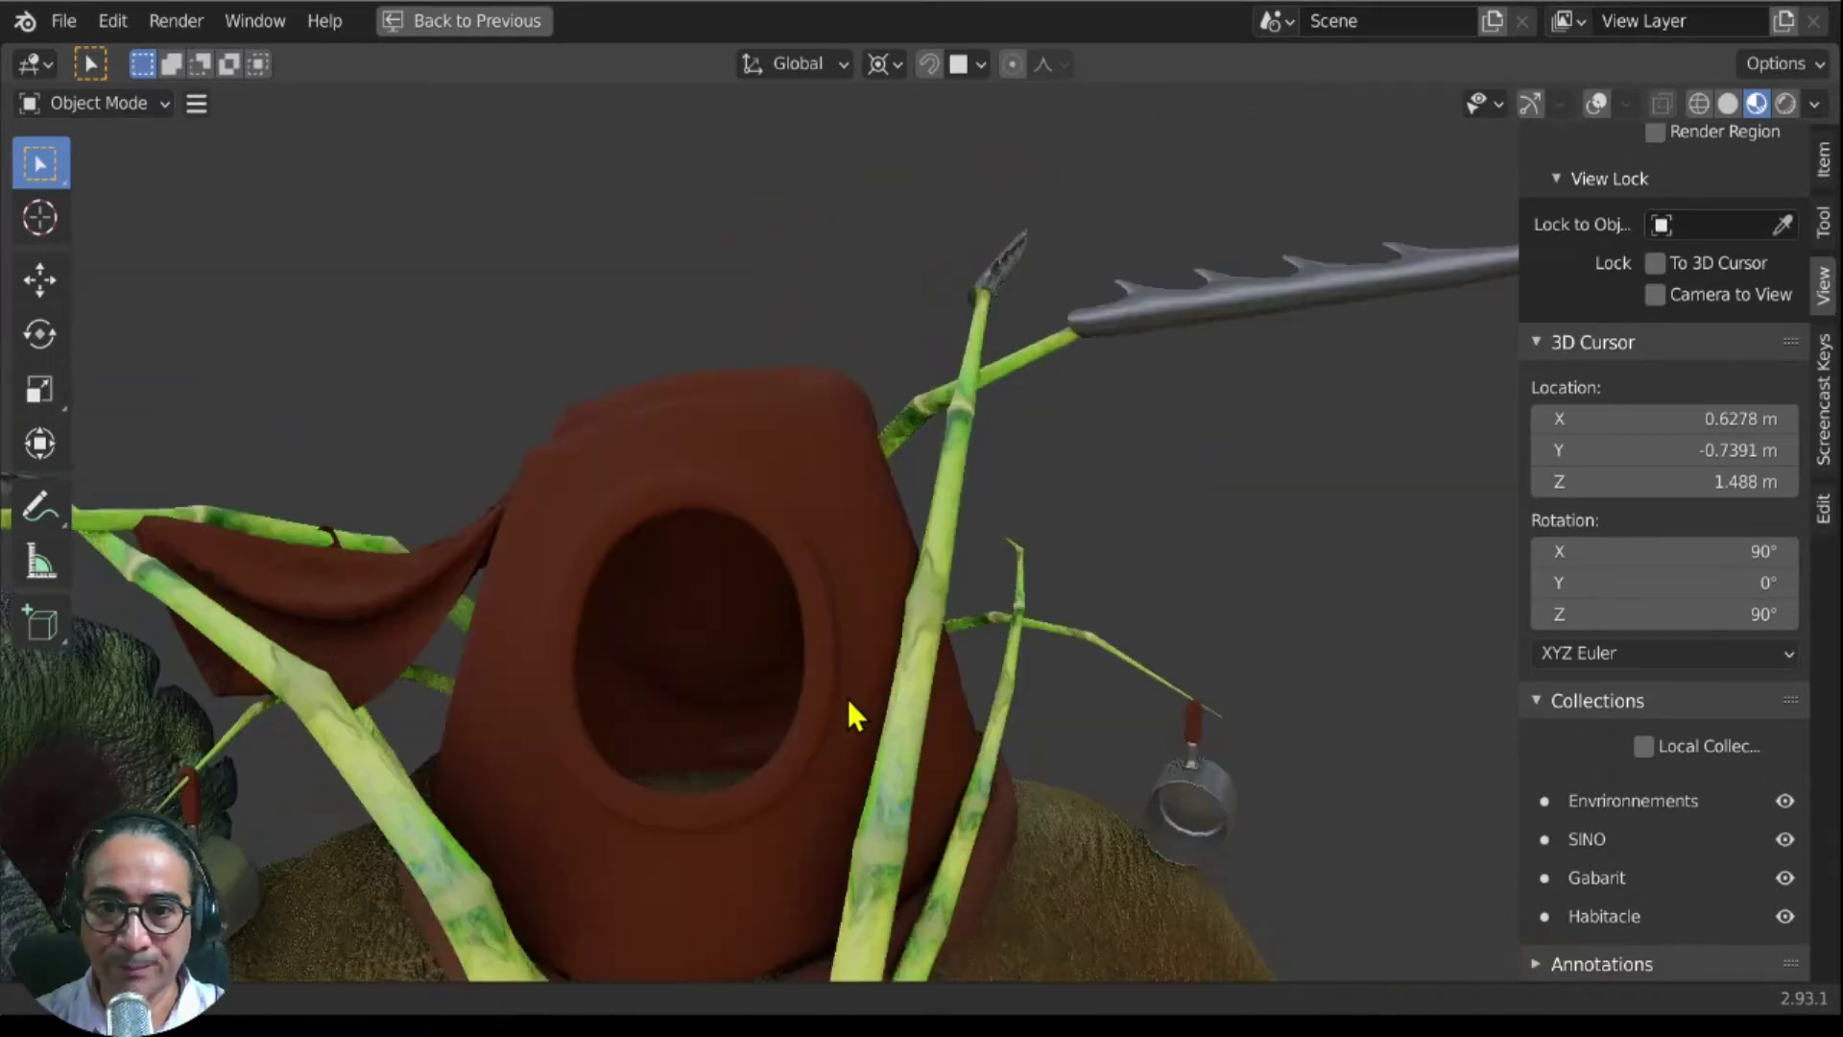
{"action": "left_click_drag", "start_coordinate": [849, 702], "coordinate": [887, 360], "text": "alt"}
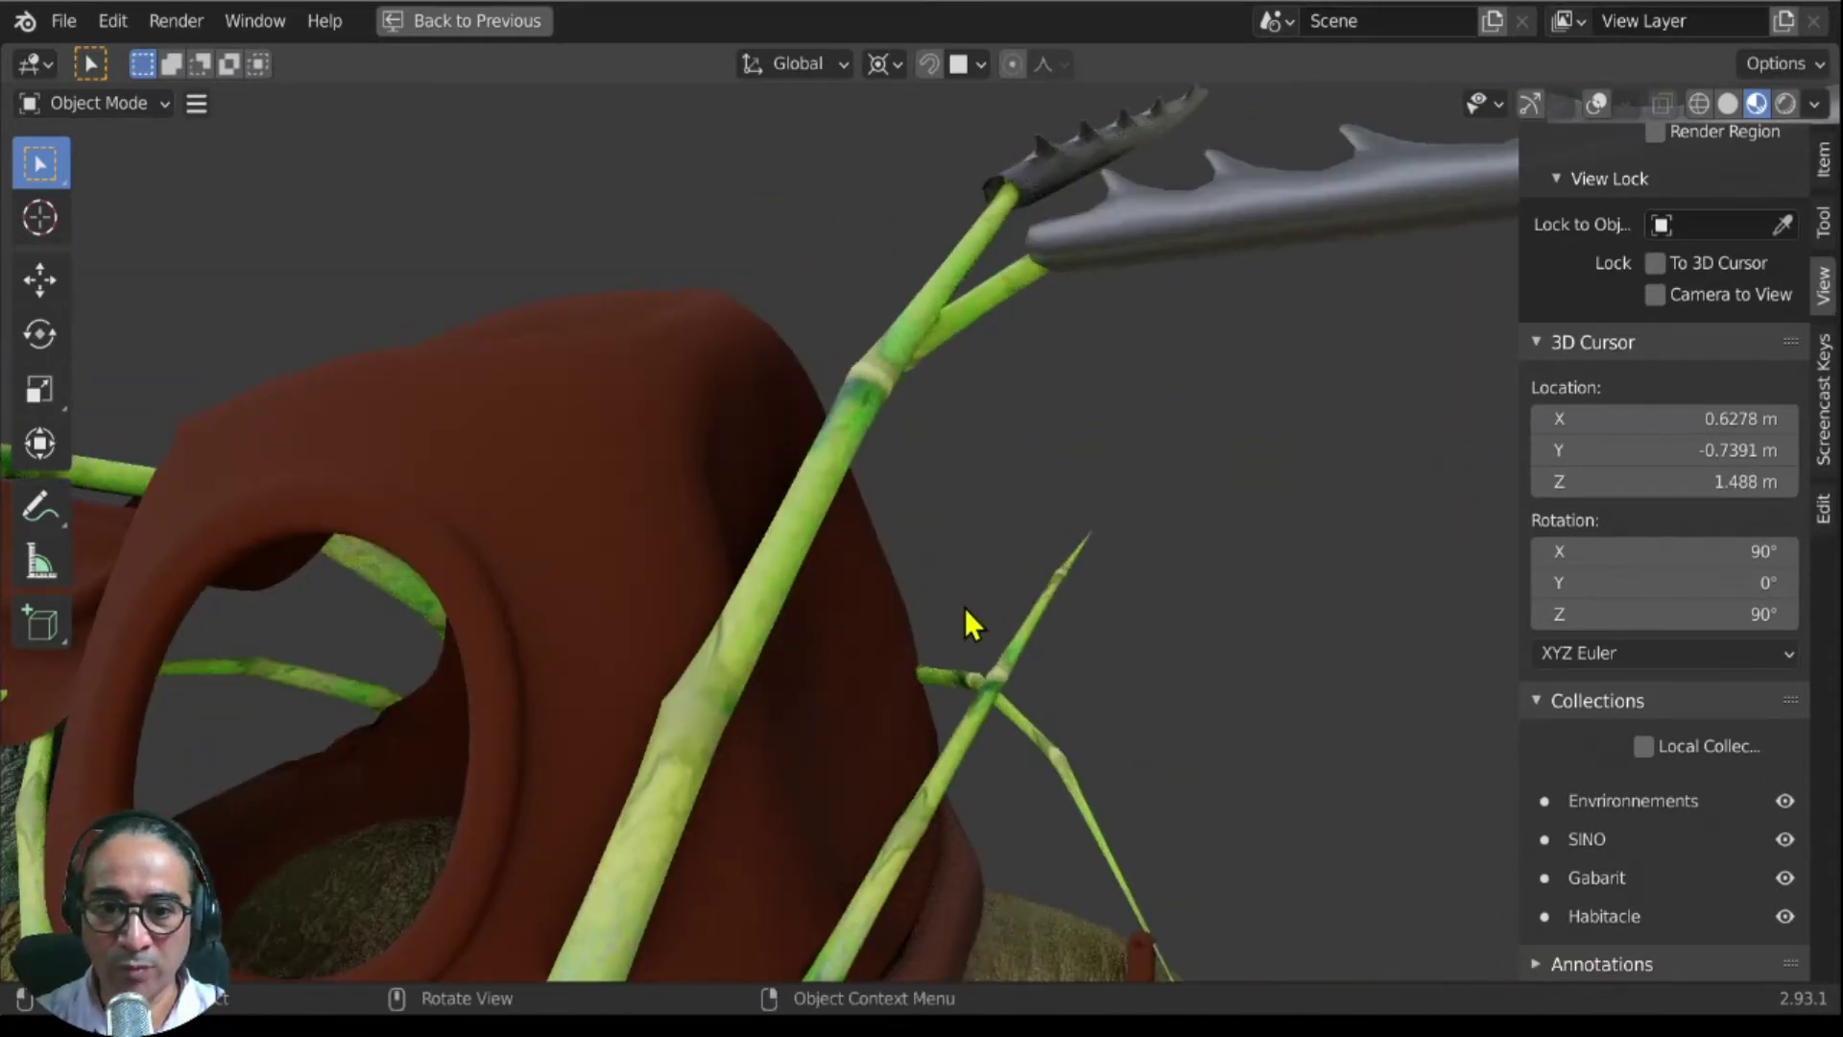
{"action": "left_click_drag", "start_coordinate": [965, 609], "coordinate": [1010, 549], "text": "alt"}
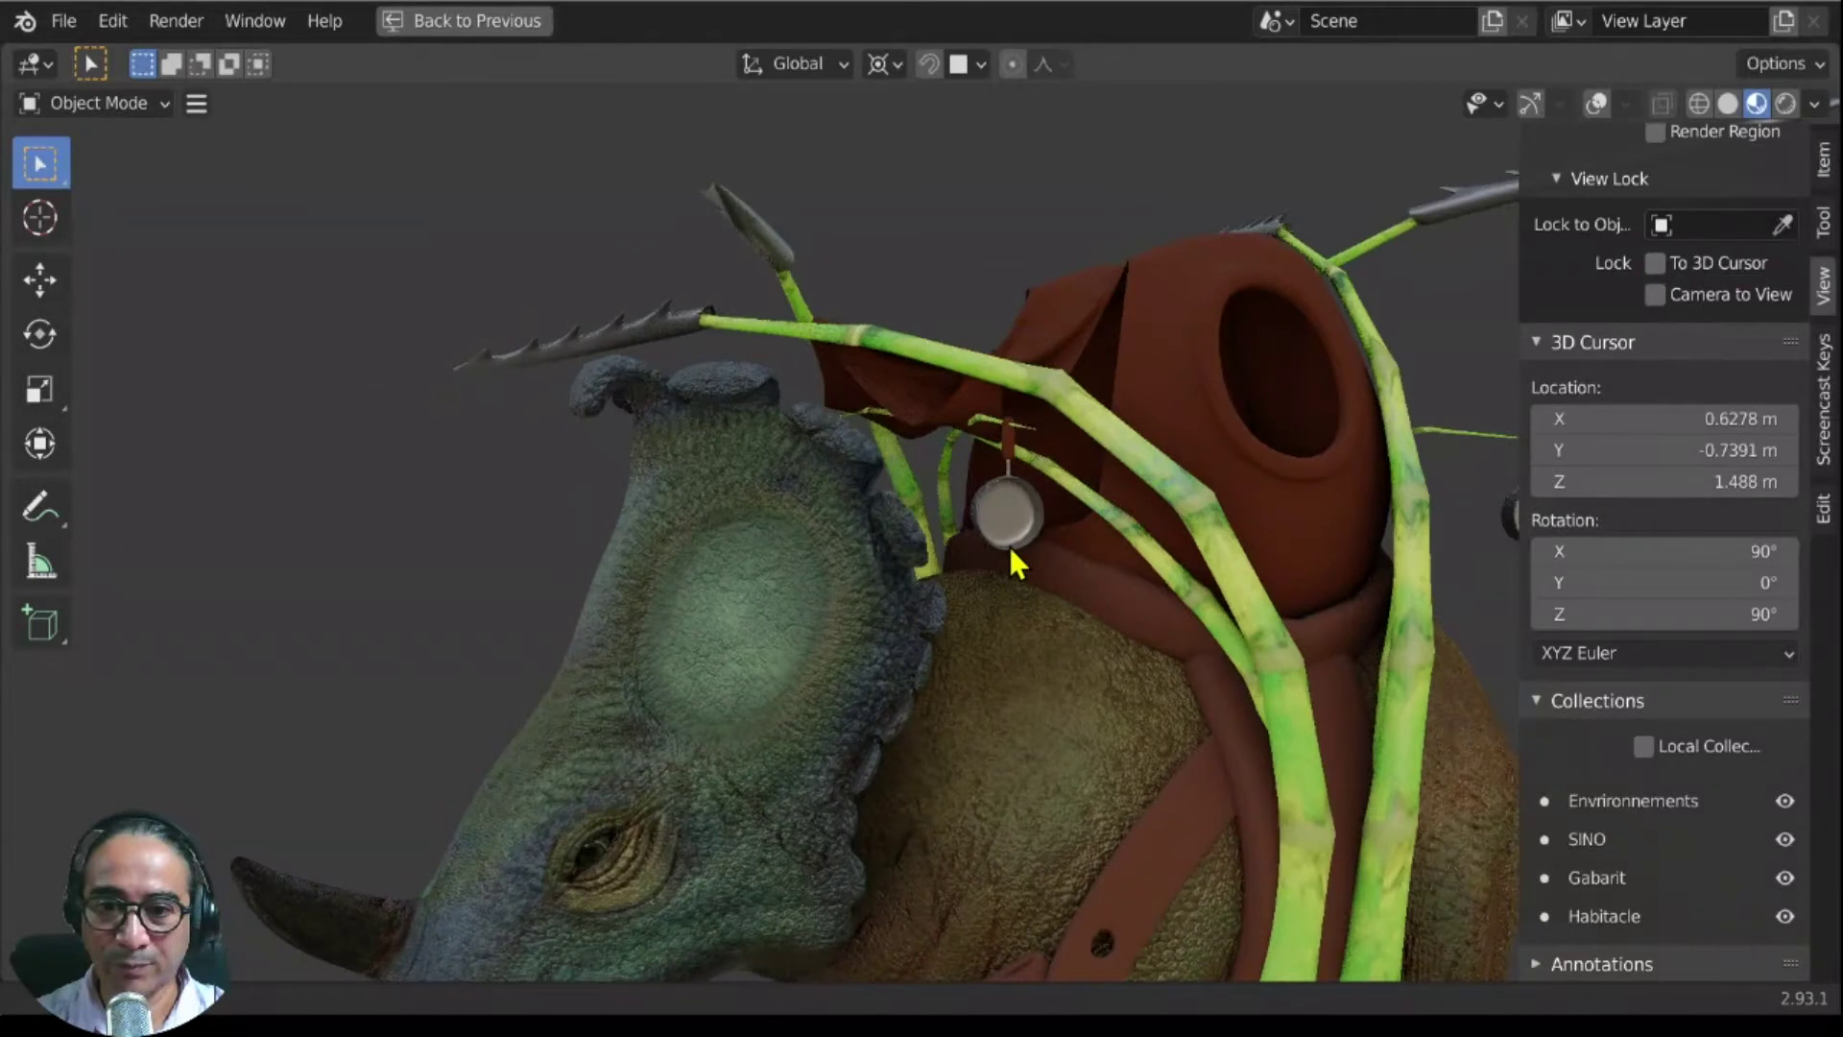
{"action": "scroll", "coordinate": [906, 745], "scroll_direction": "down", "scroll_amount": 5}
{"action": "left_click_drag", "start_coordinate": [905, 745], "coordinate": [875, 693], "text": "alt"}
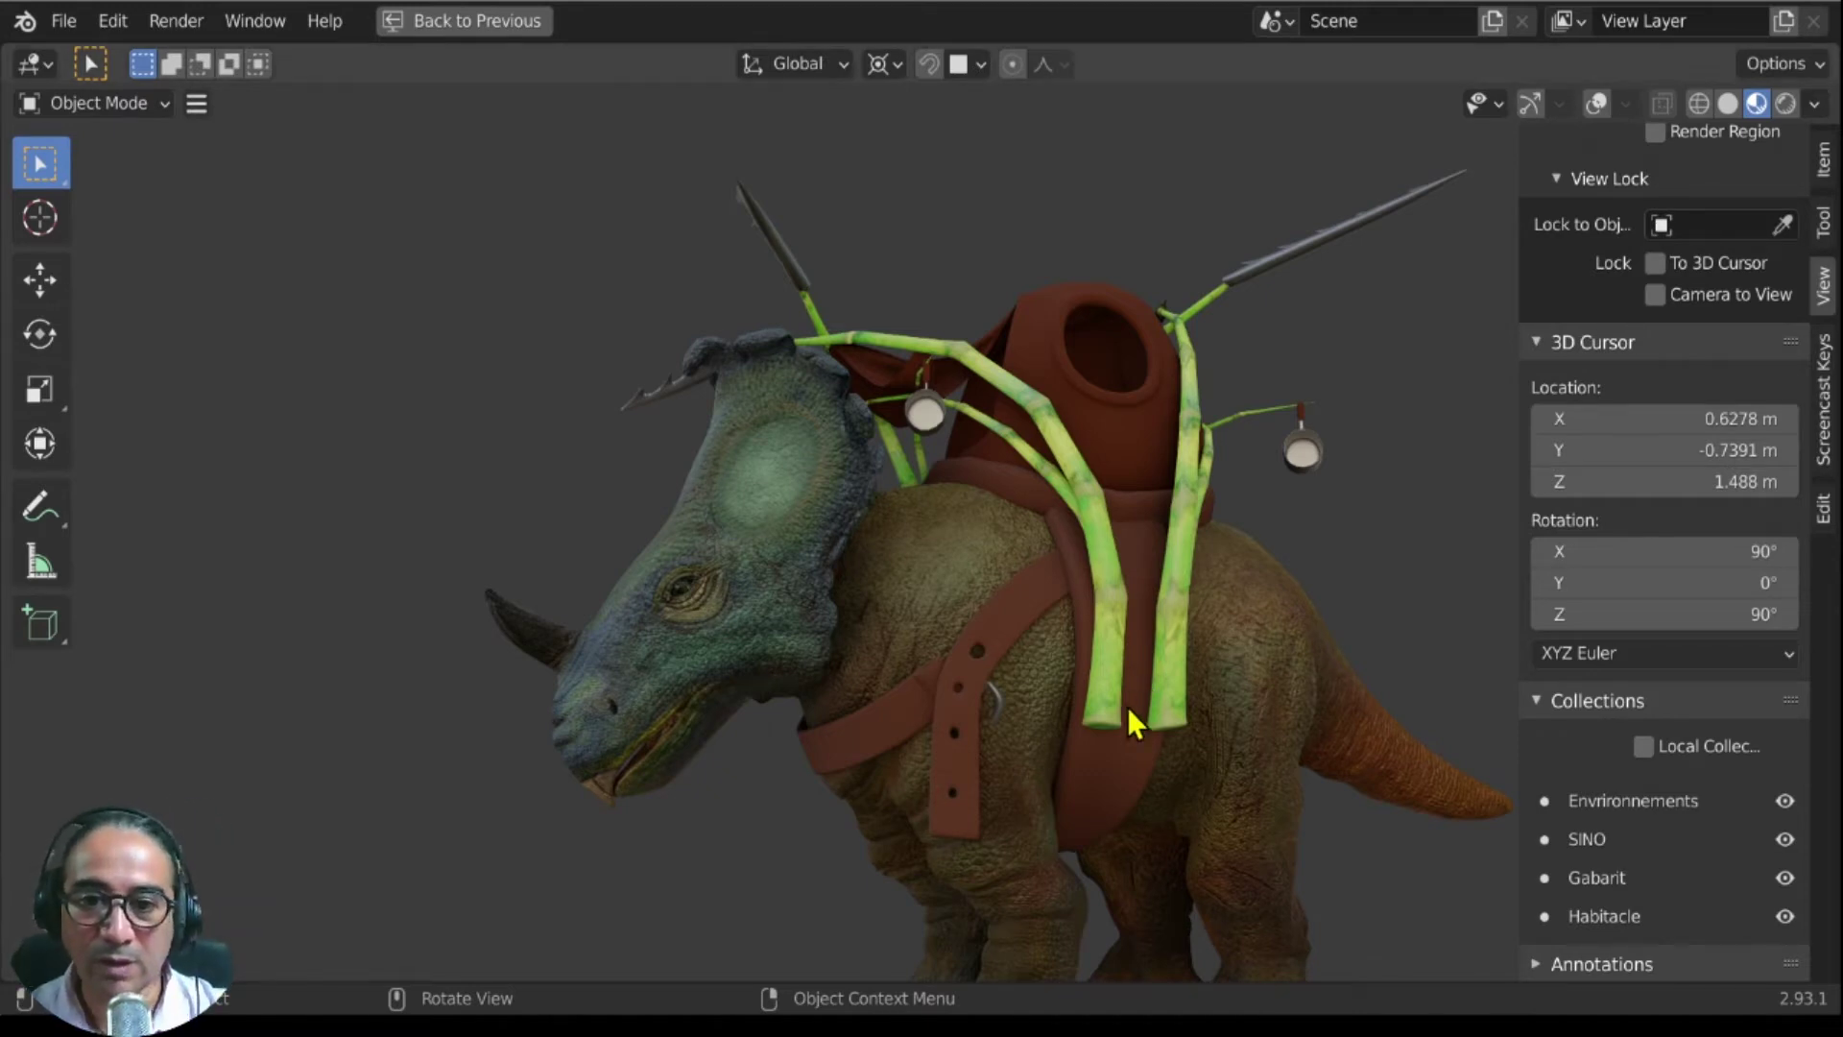
Step: Save the current file and open the recent file Basemesh-sinoceratops-II-4.blend
{"action": "key", "text": "ctrl"}
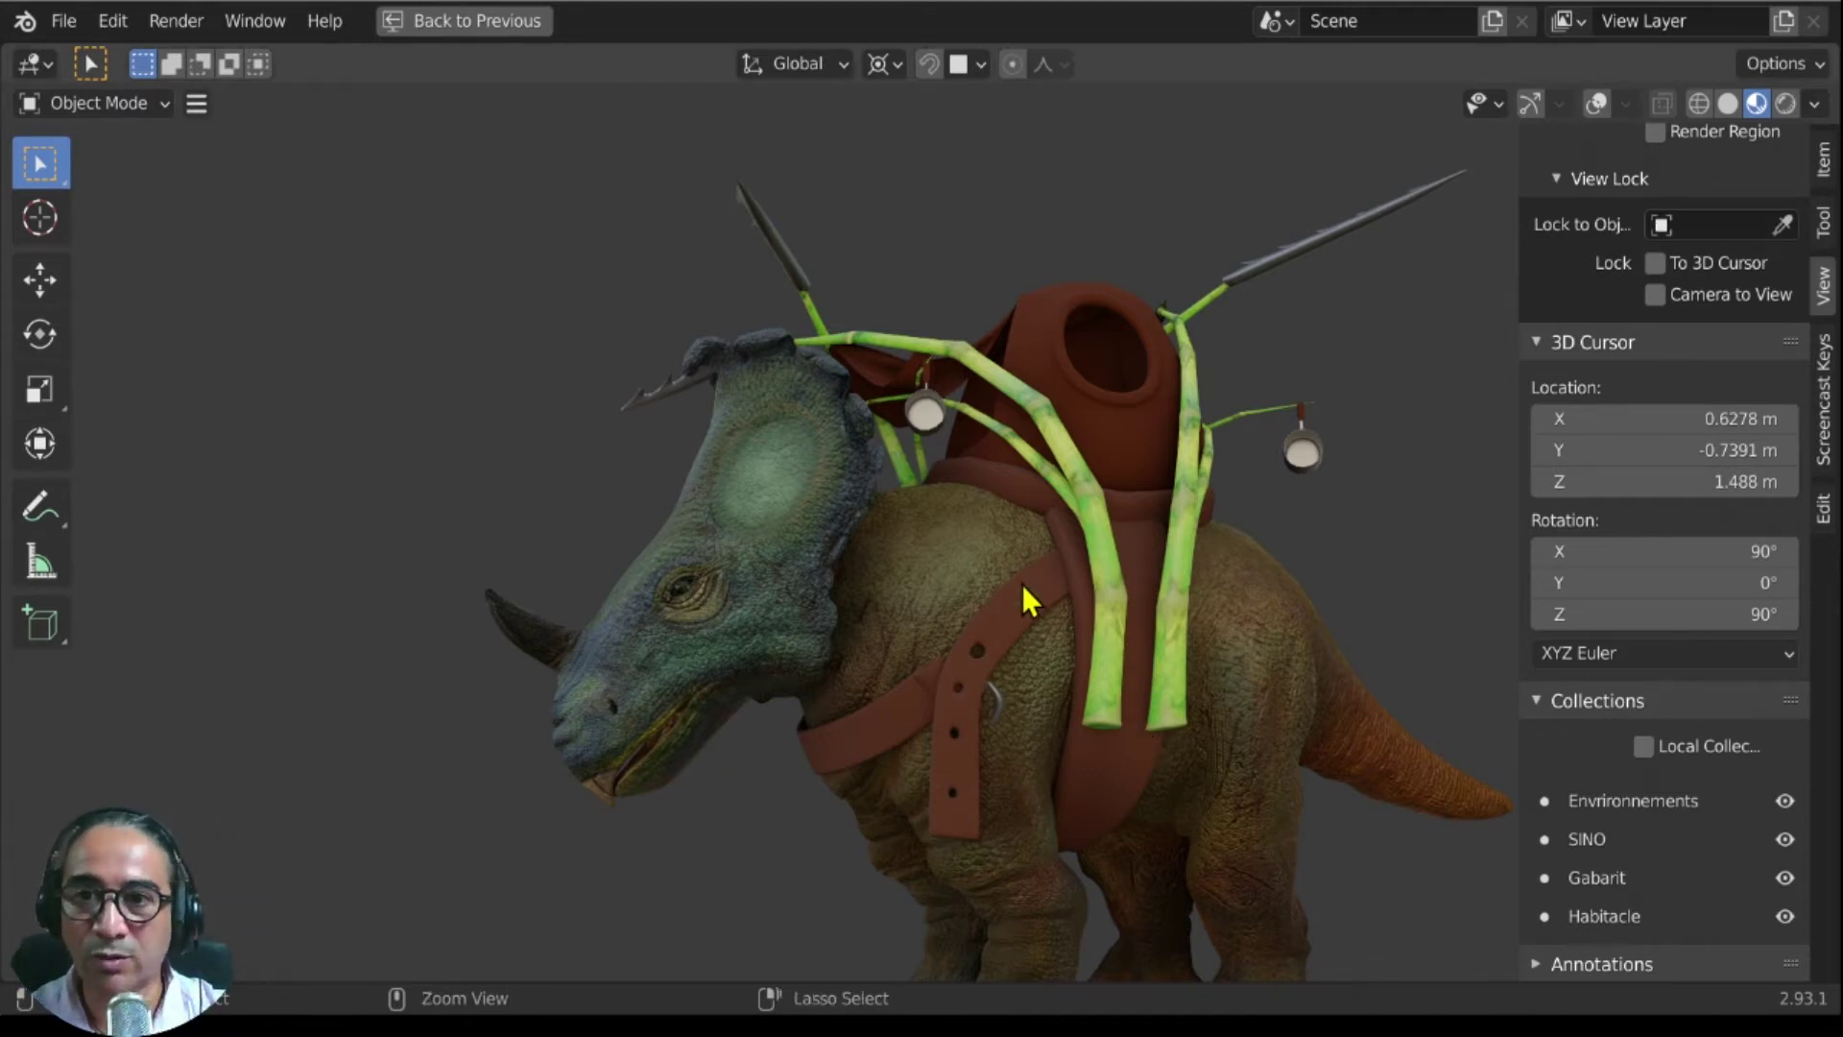
{"action": "key", "text": "ctrl+s"}
{"action": "left_click", "coordinate": [65, 21]}
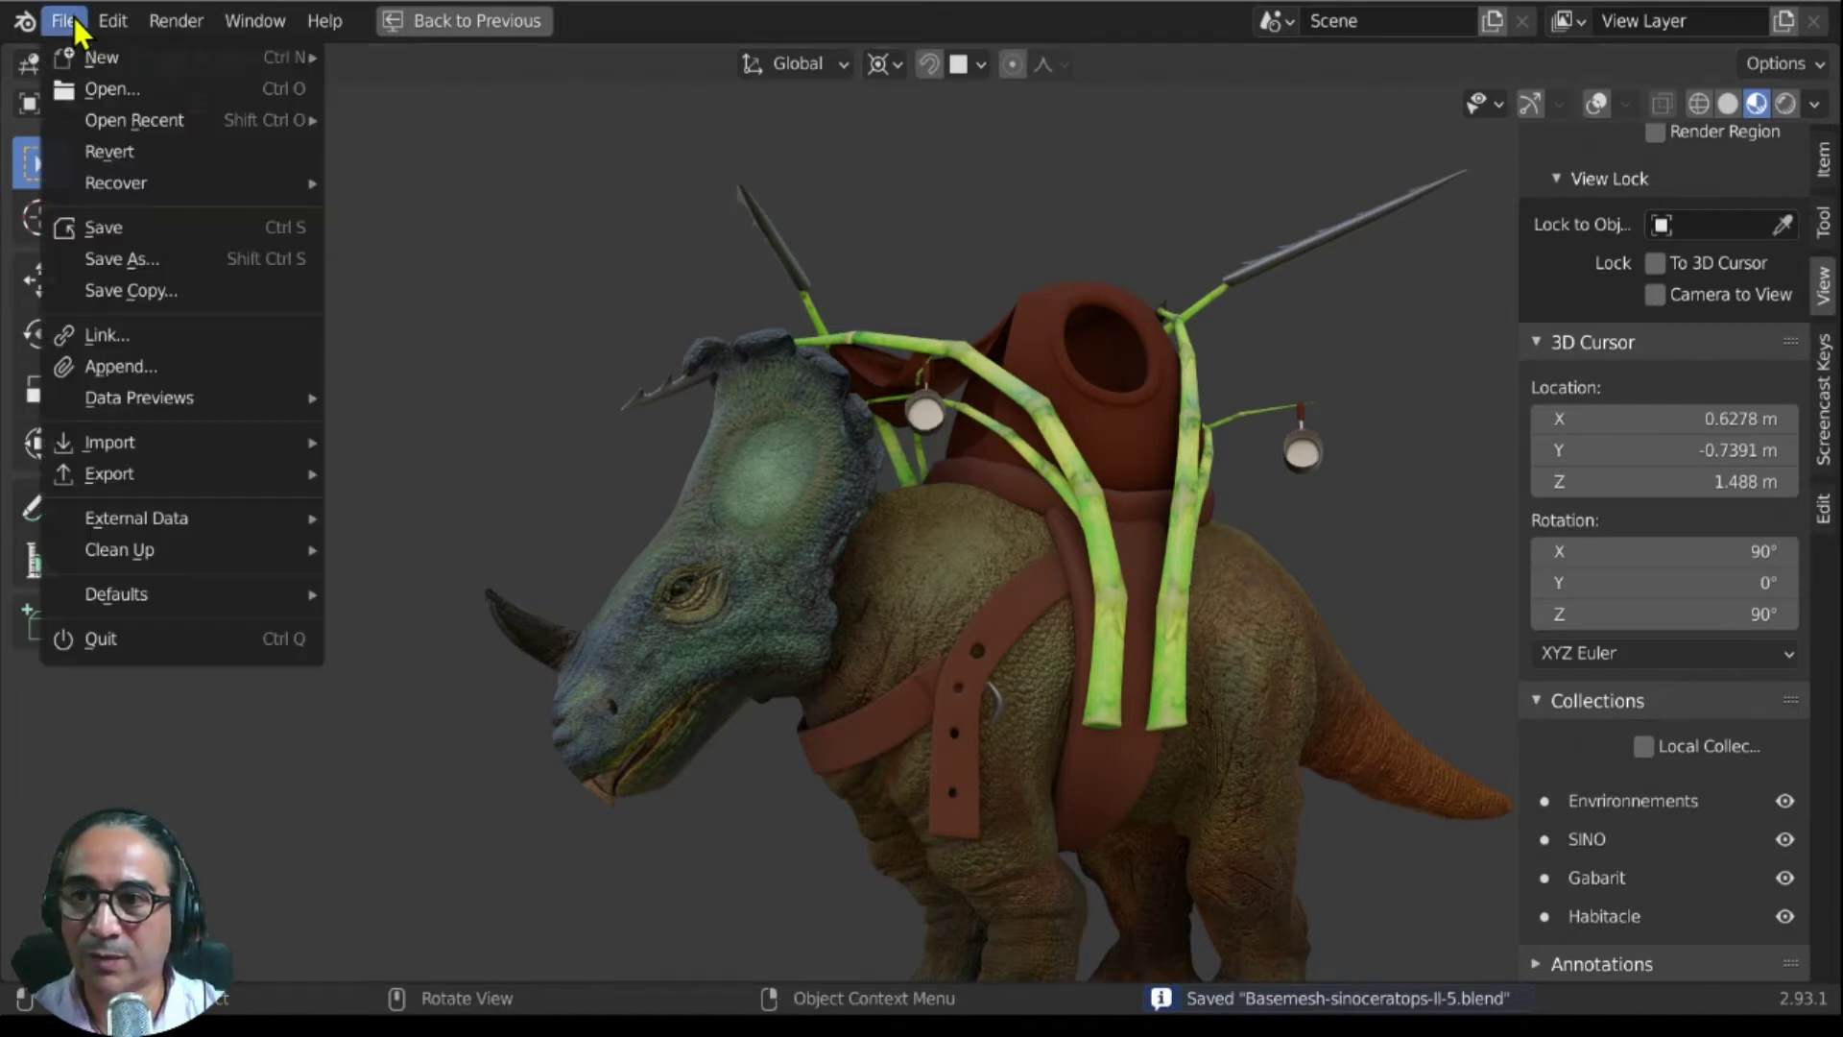
{"action": "mouse_move", "coordinate": [149, 122]}
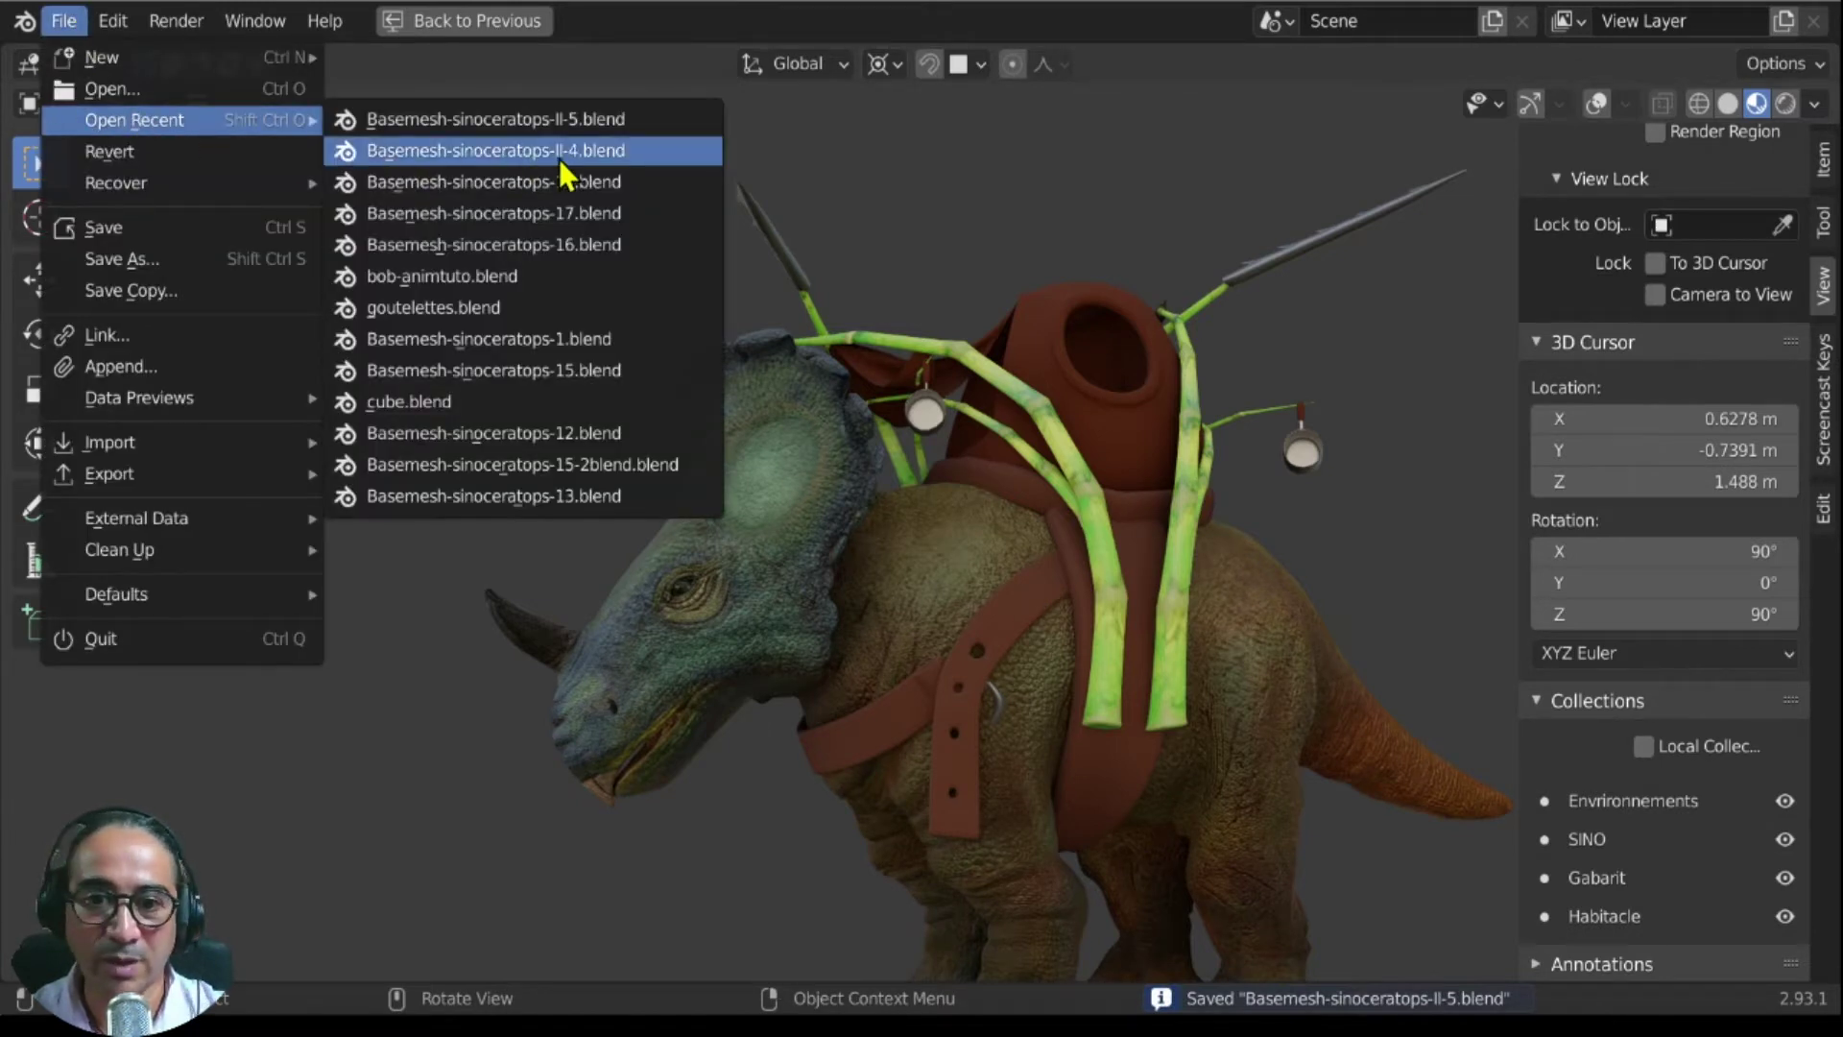
{"action": "middle_click_drag", "start_coordinate": [1163, 708], "coordinate": [687, 43]}
{"action": "left_click", "coordinate": [63, 20]}
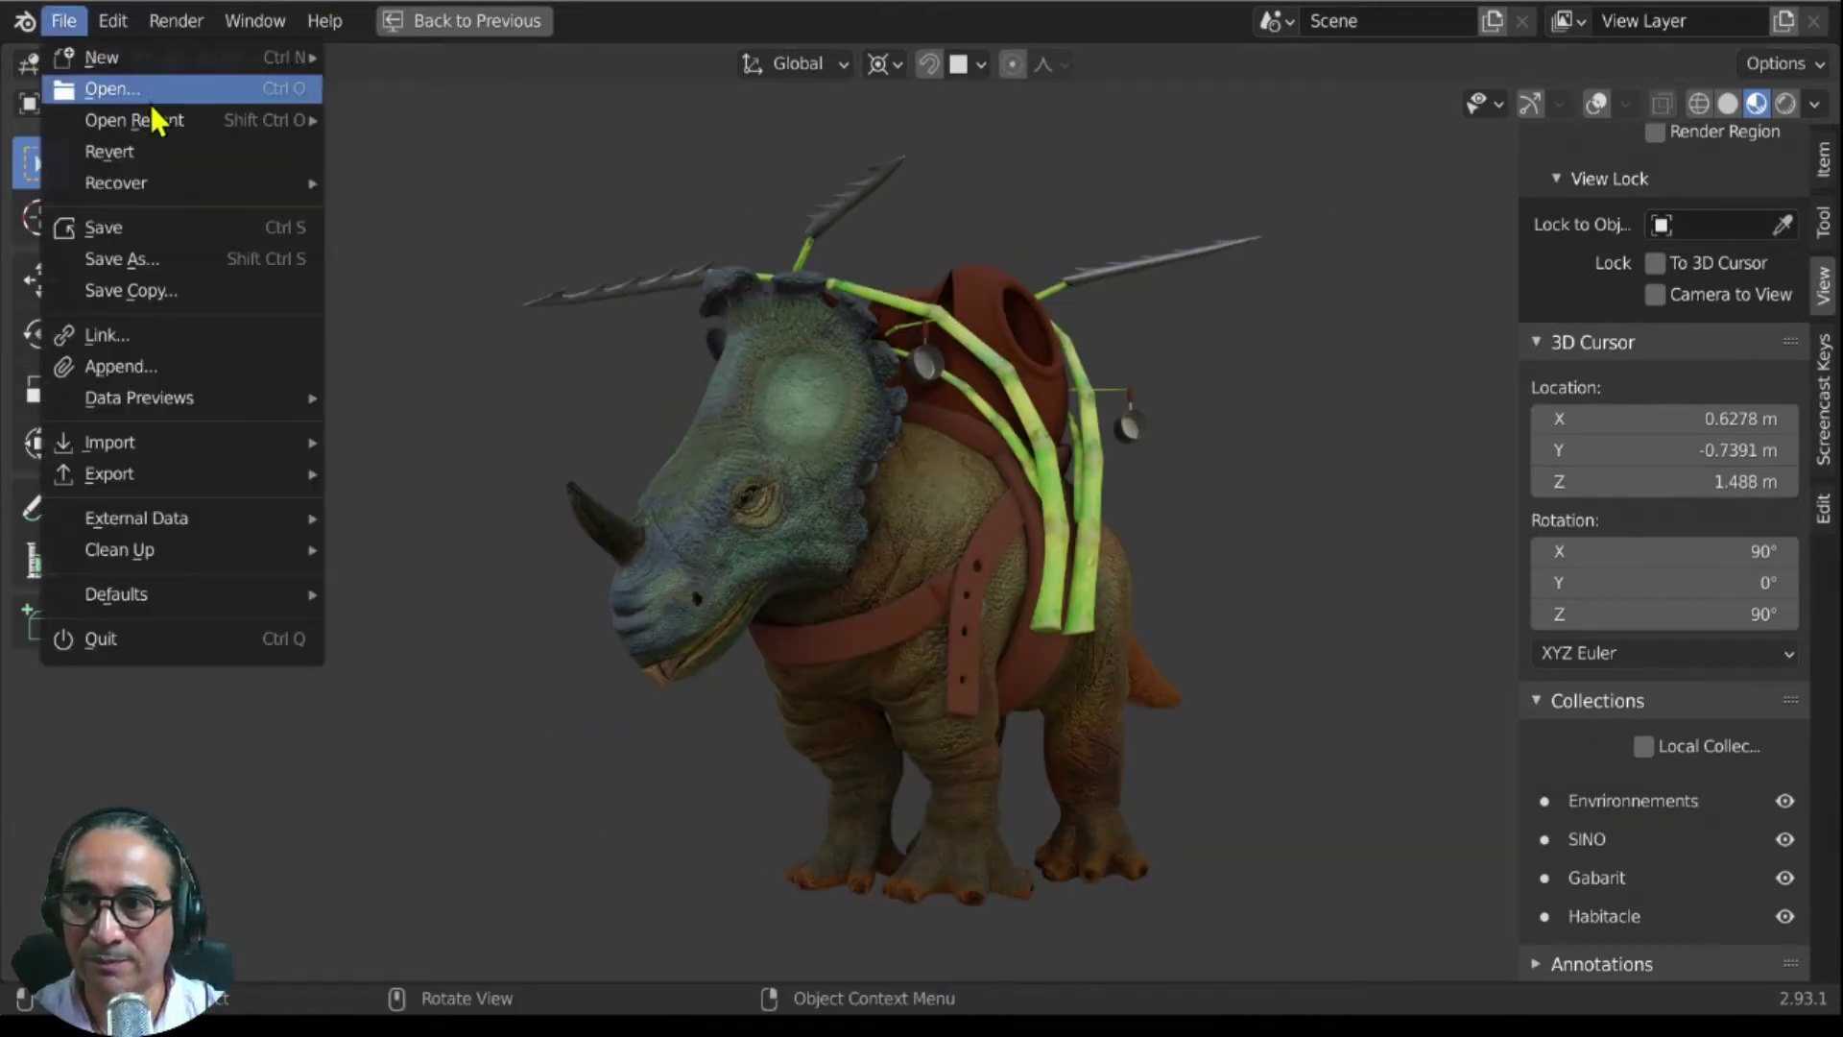
{"action": "mouse_move", "coordinate": [165, 119]}
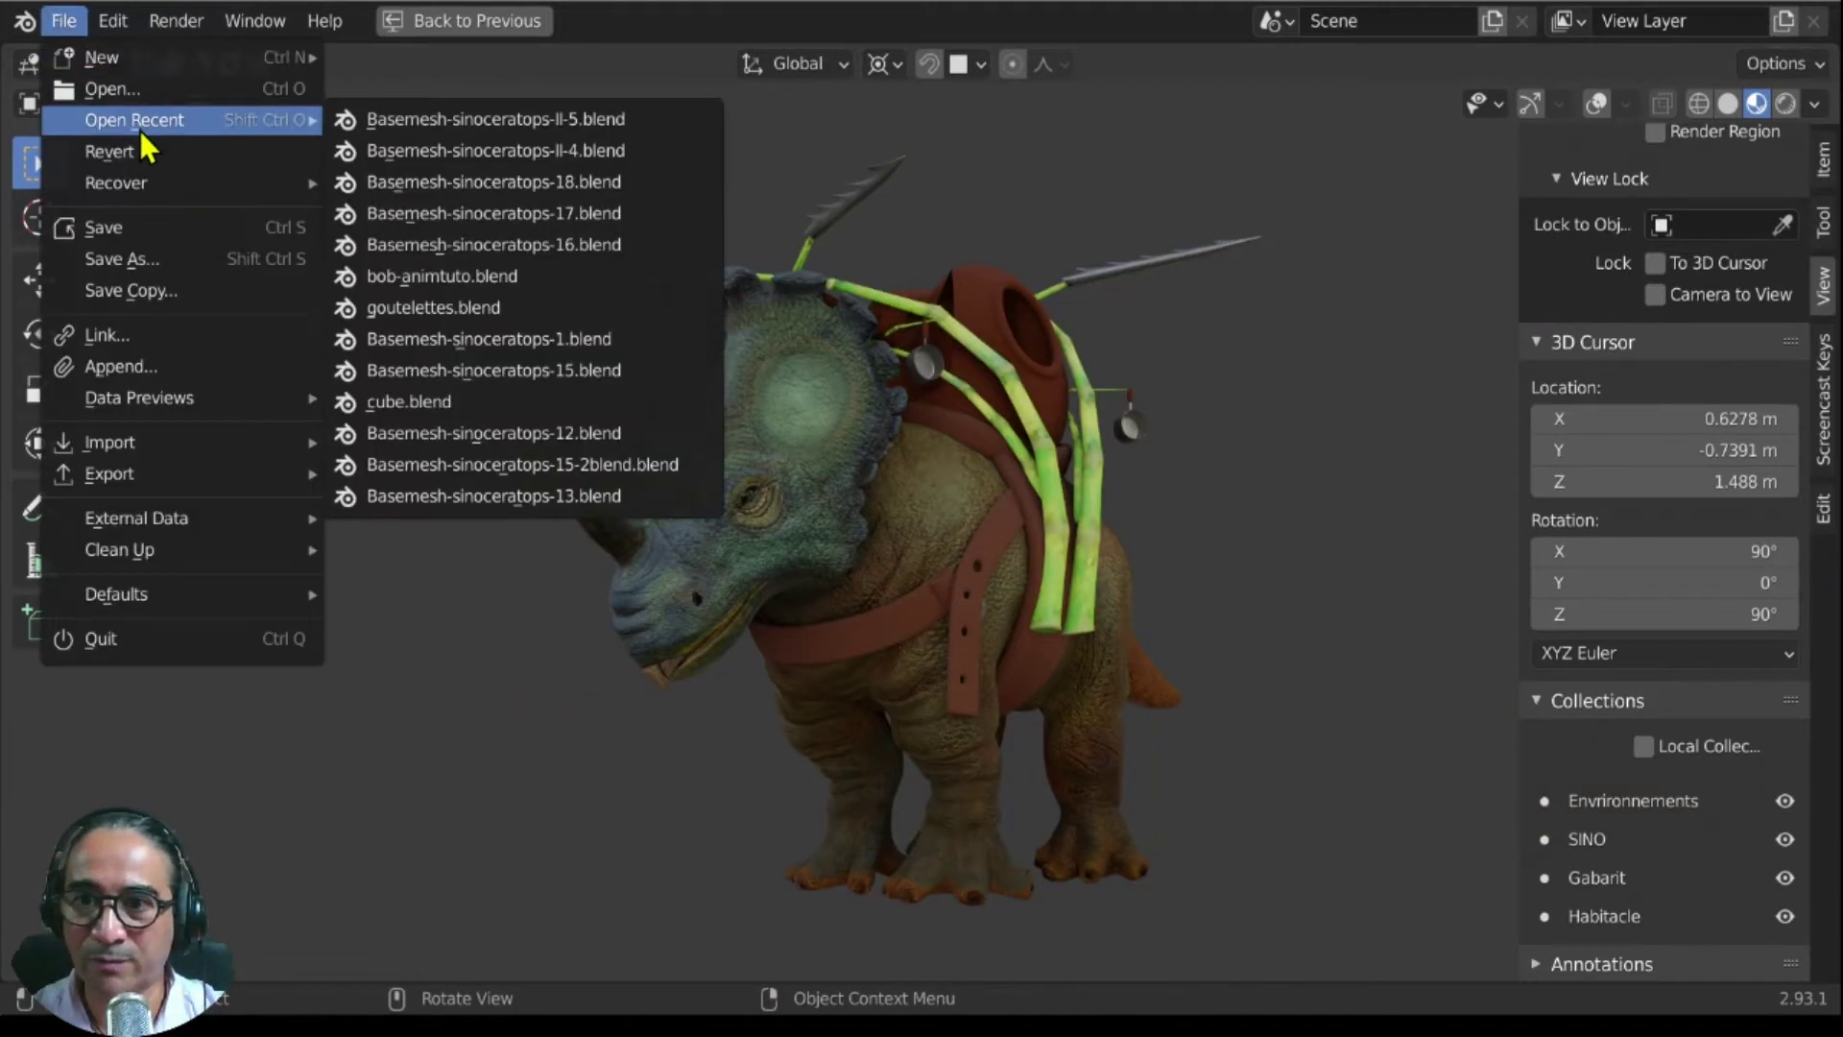
{"action": "left_click", "coordinate": [579, 158]}
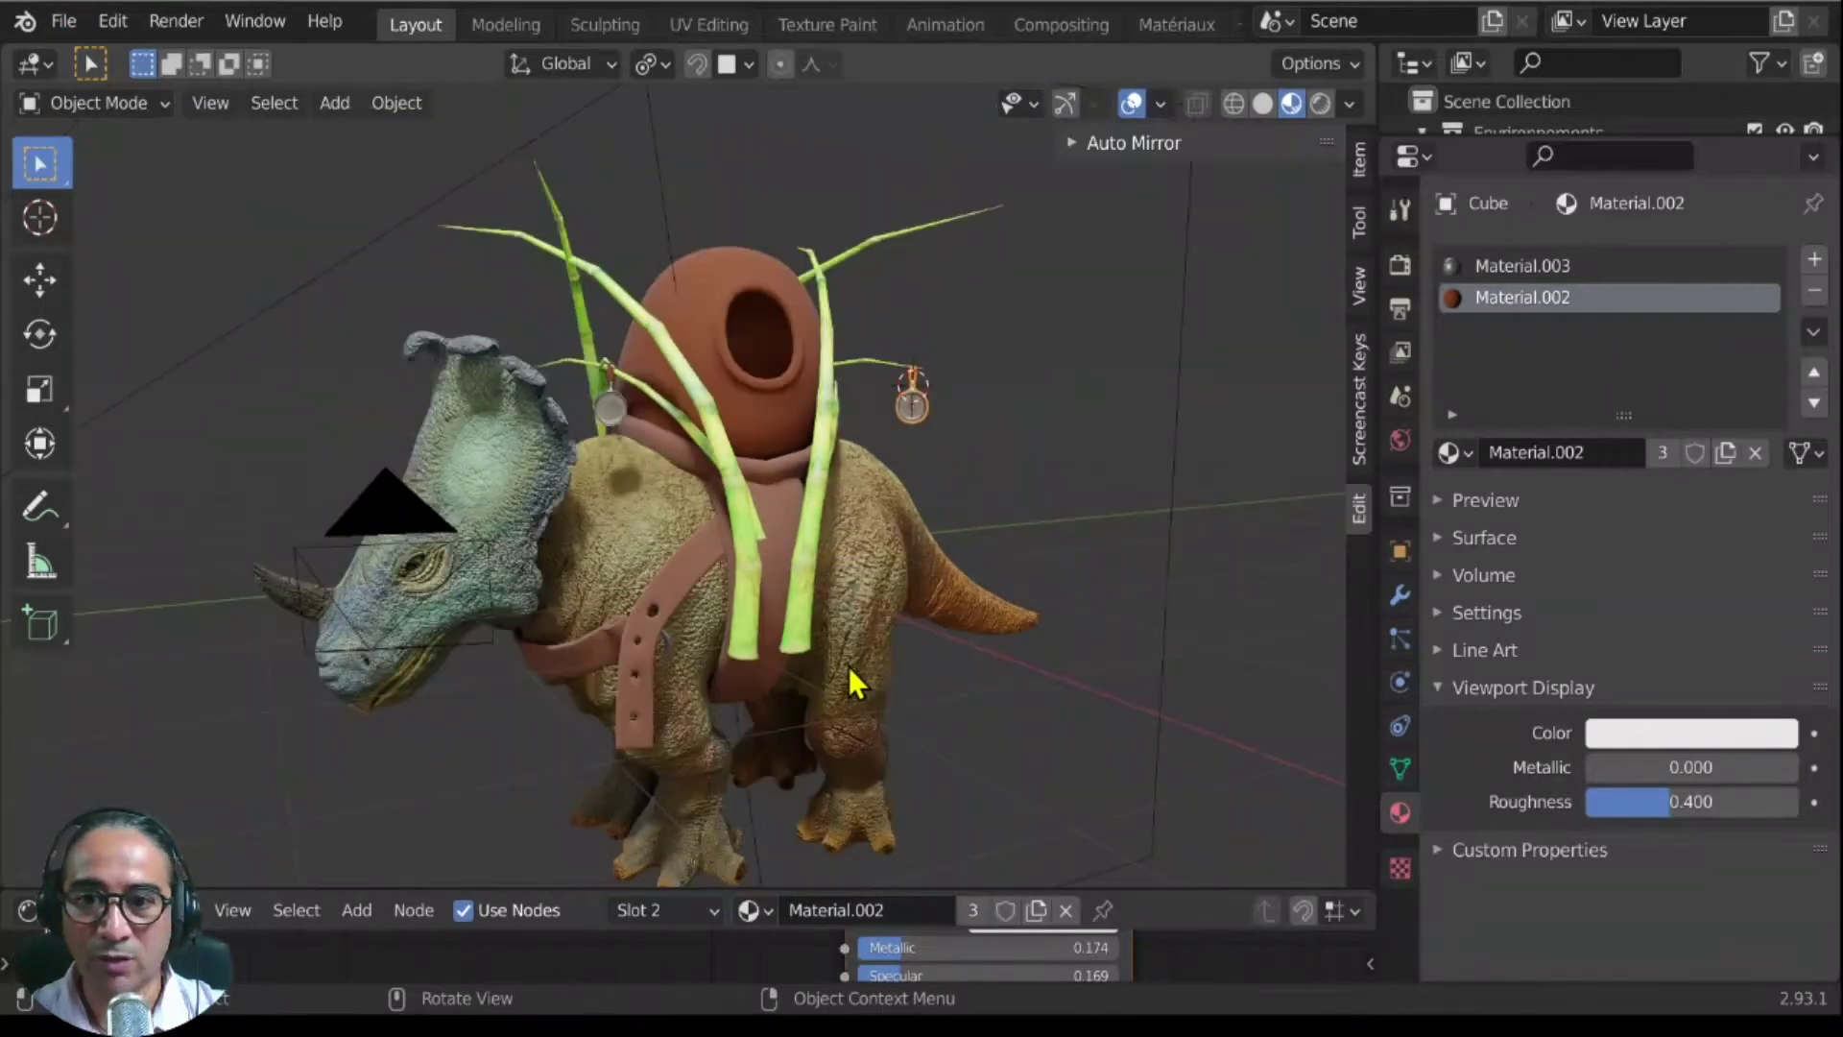
Step: Select the large bamboo poles around the pot cabin and isolate them in local view
{"action": "mouse_move", "coordinate": [849, 667]}
{"action": "middle_mouse_down"}
{"action": "mouse_move", "coordinate": [908, 653]}
{"action": "mouse_move", "coordinate": [868, 670]}
{"action": "middle_mouse_up"}
{"action": "scroll", "coordinate": [864, 662], "scroll_direction": "up", "scroll_amount": 5}
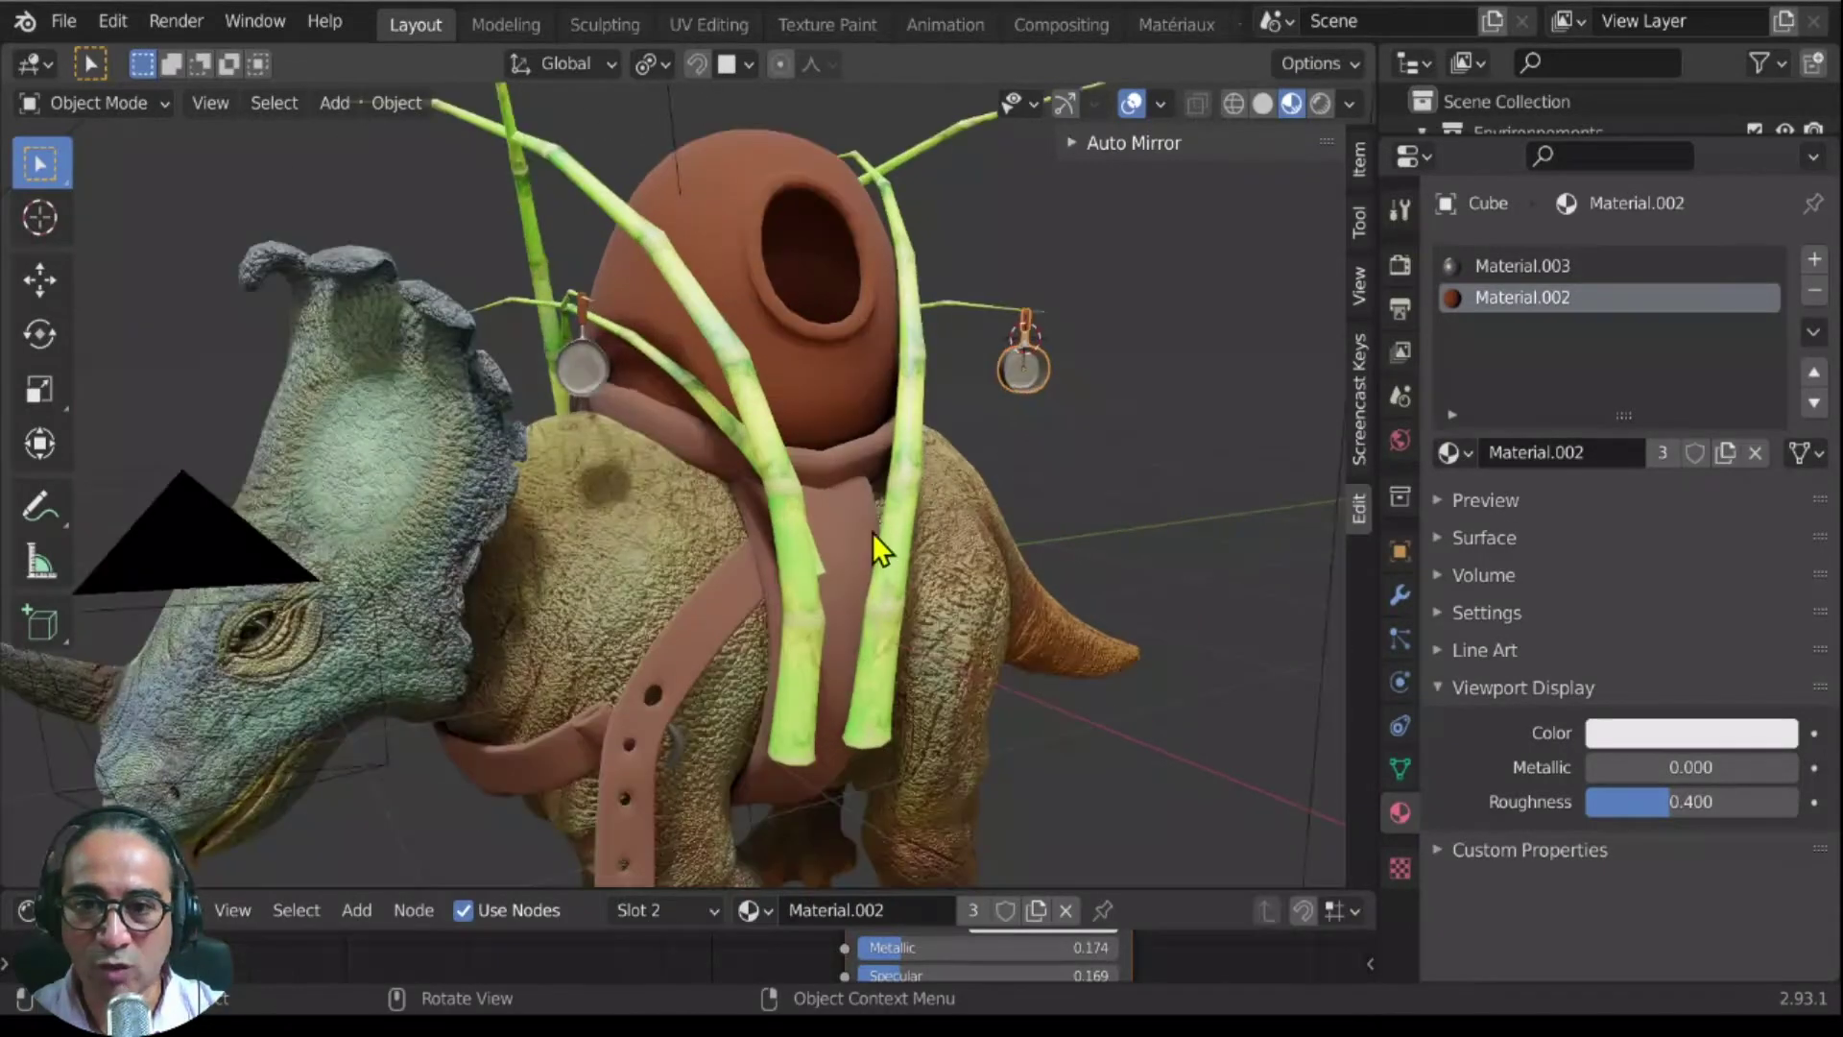
{"action": "middle_click_drag", "start_coordinate": [872, 533], "coordinate": [613, 401]}
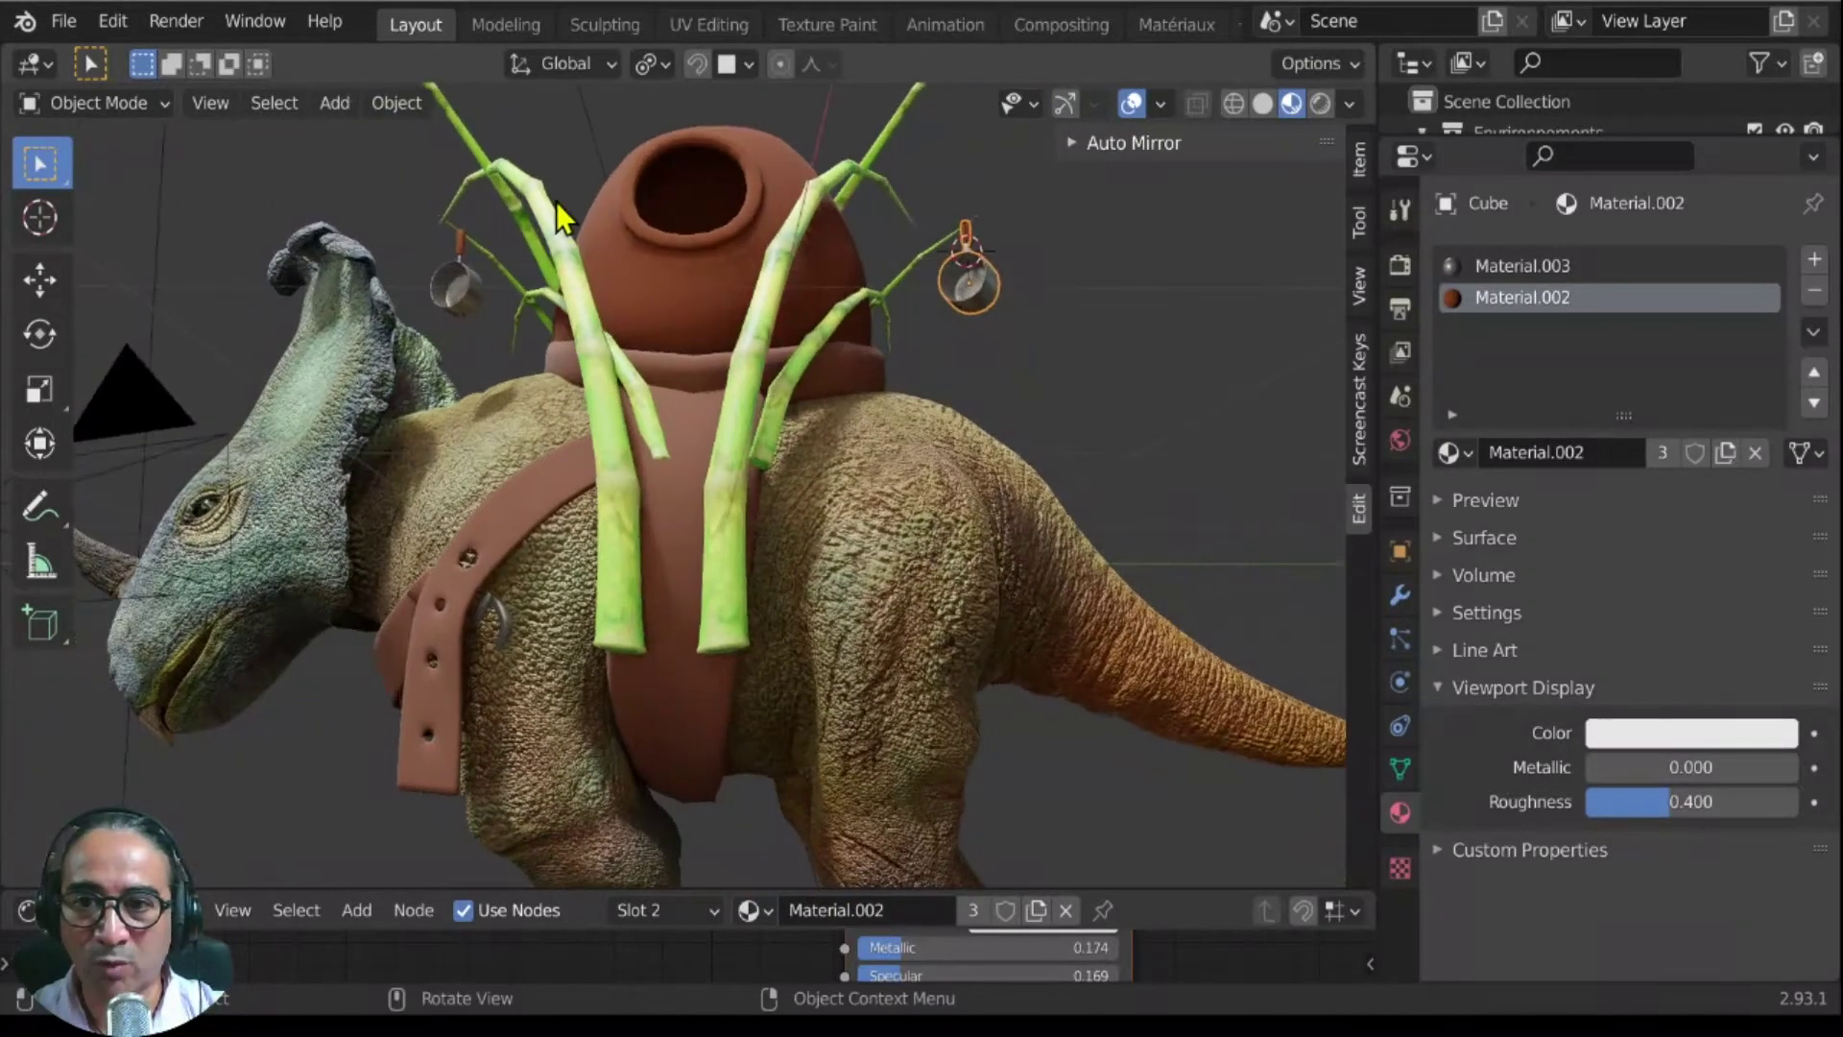
{"action": "middle_click_drag", "start_coordinate": [538, 283], "coordinate": [649, 175]}
{"action": "left_click", "coordinate": [649, 176]}
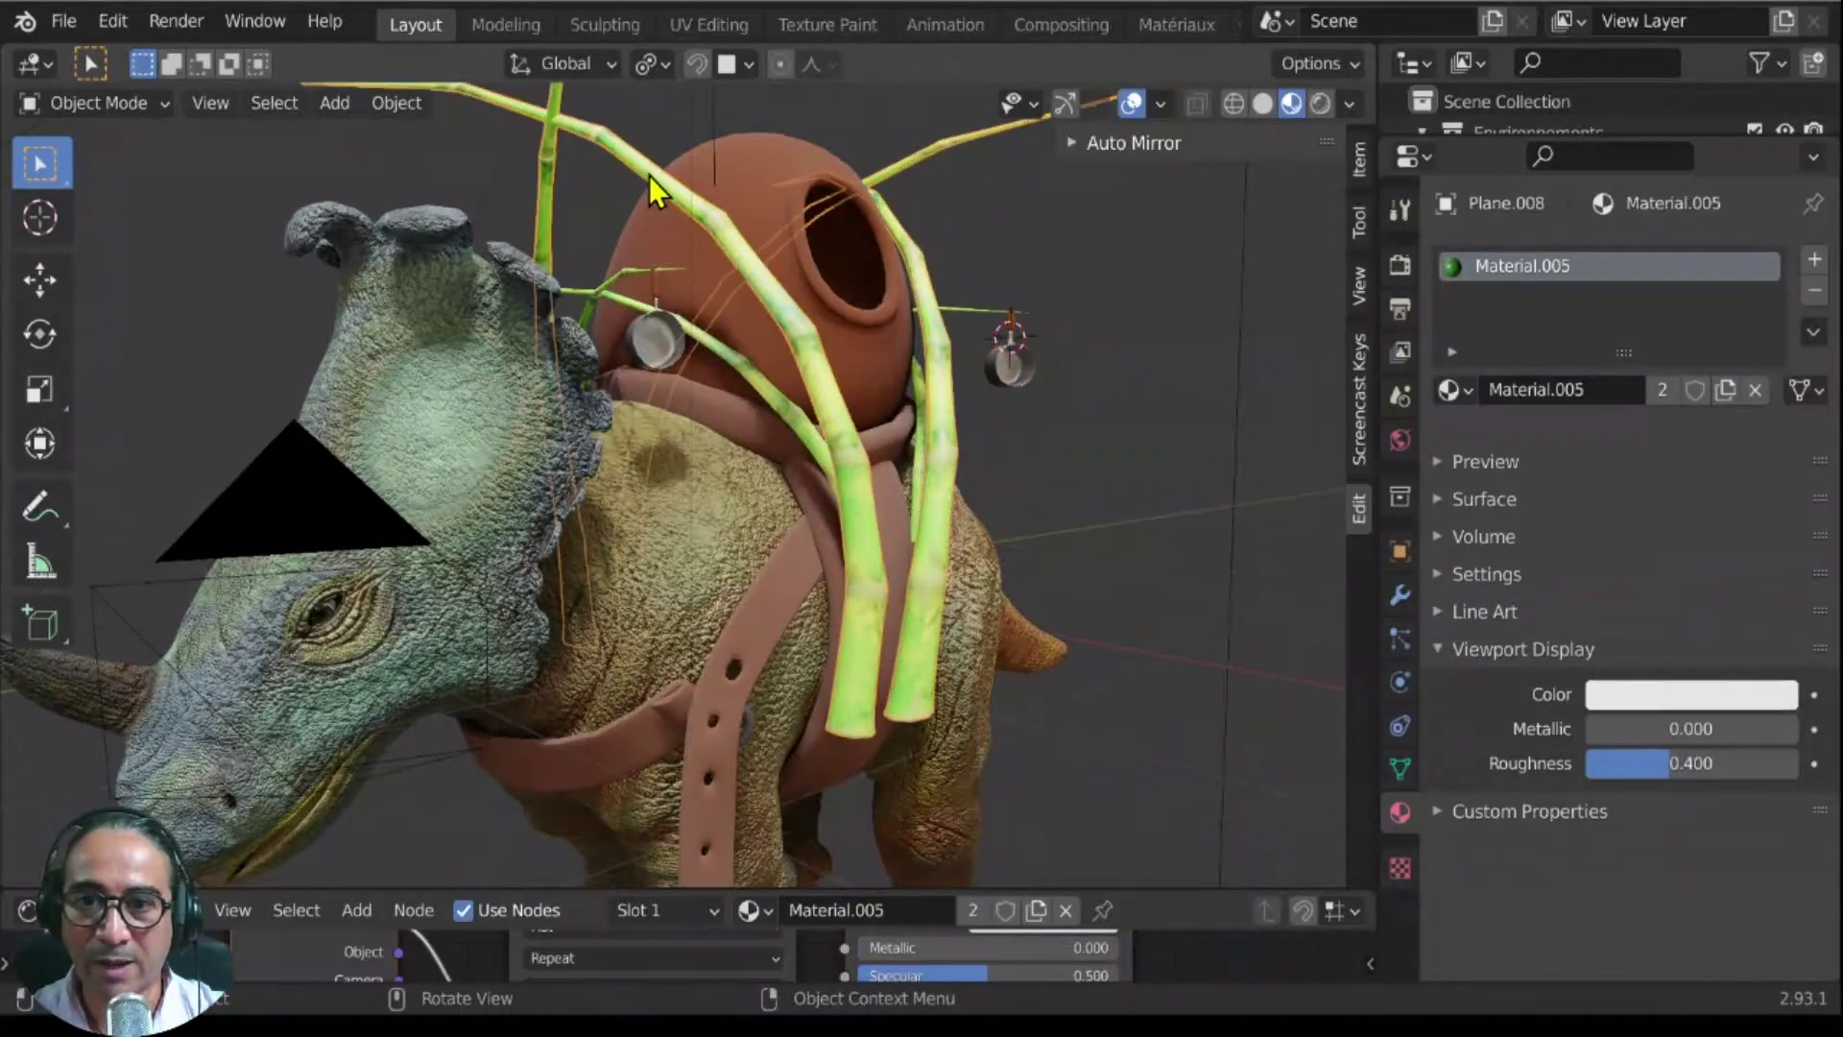
{"action": "scroll", "coordinate": [662, 230], "scroll_direction": "down", "scroll_amount": 7}
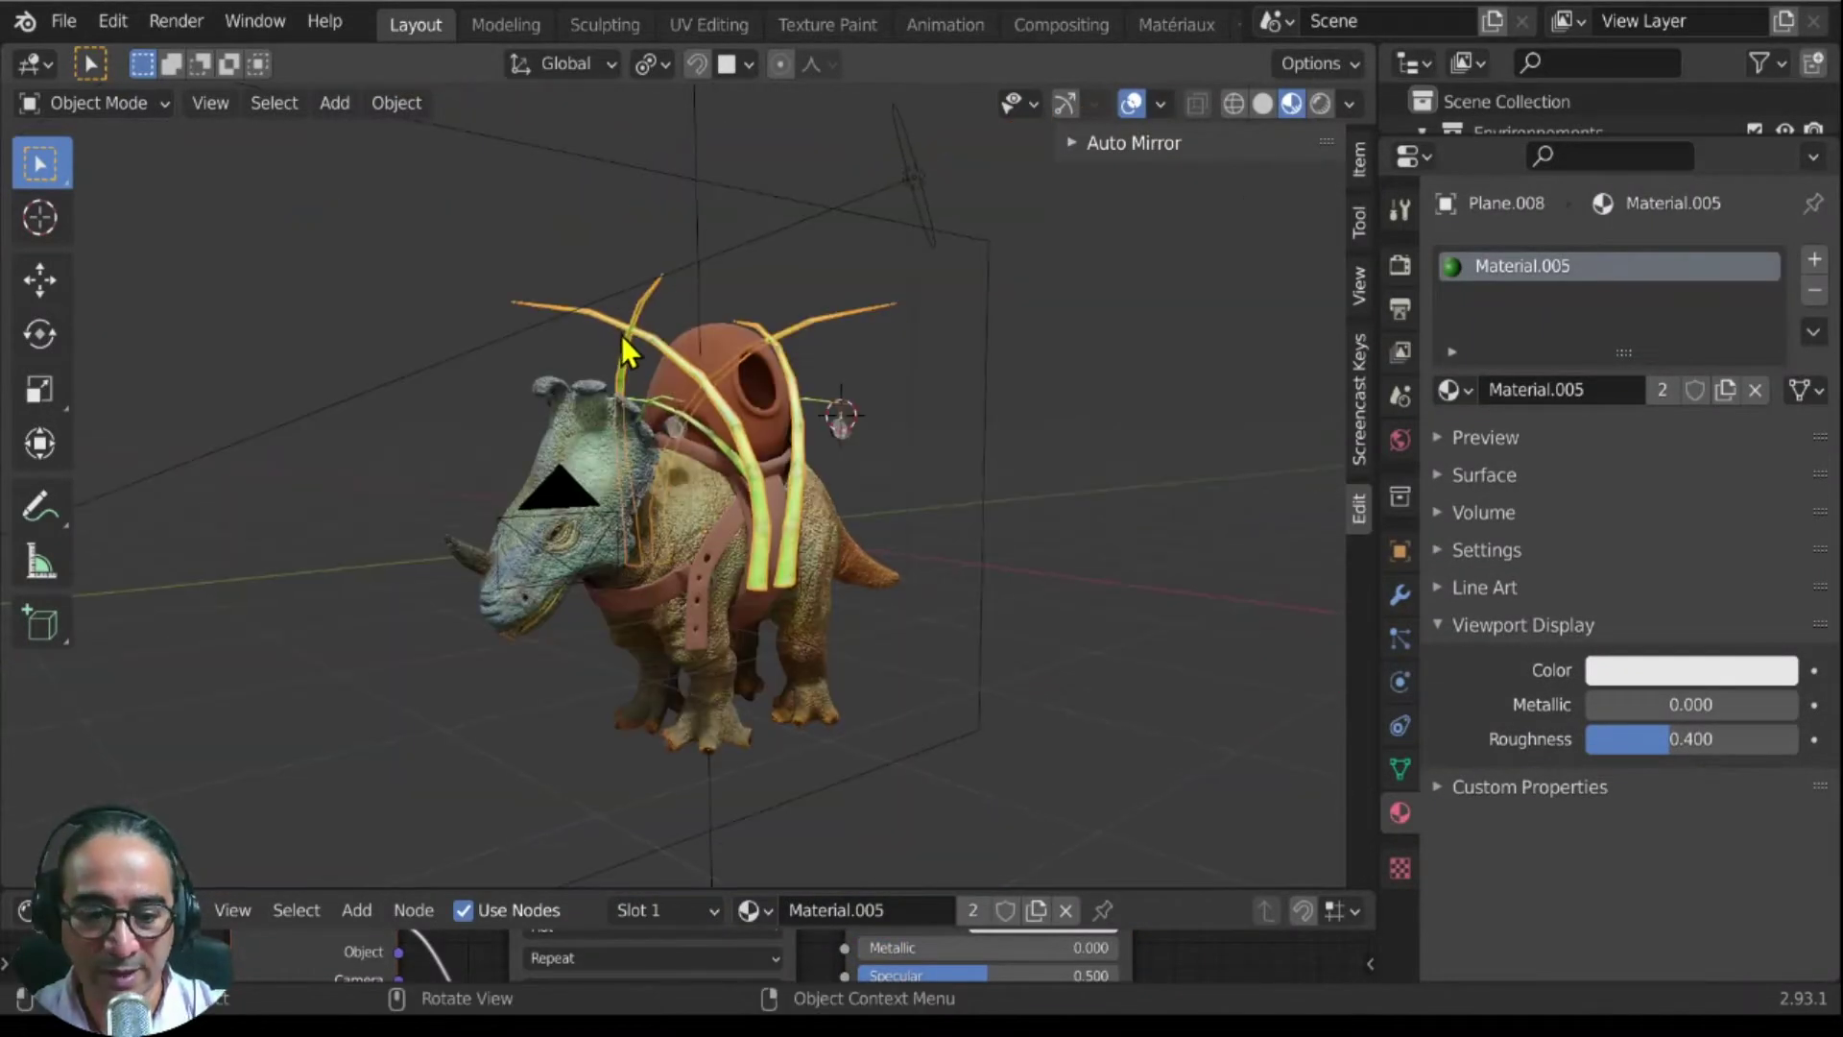
{"action": "key", "text": "KP_Divide"}
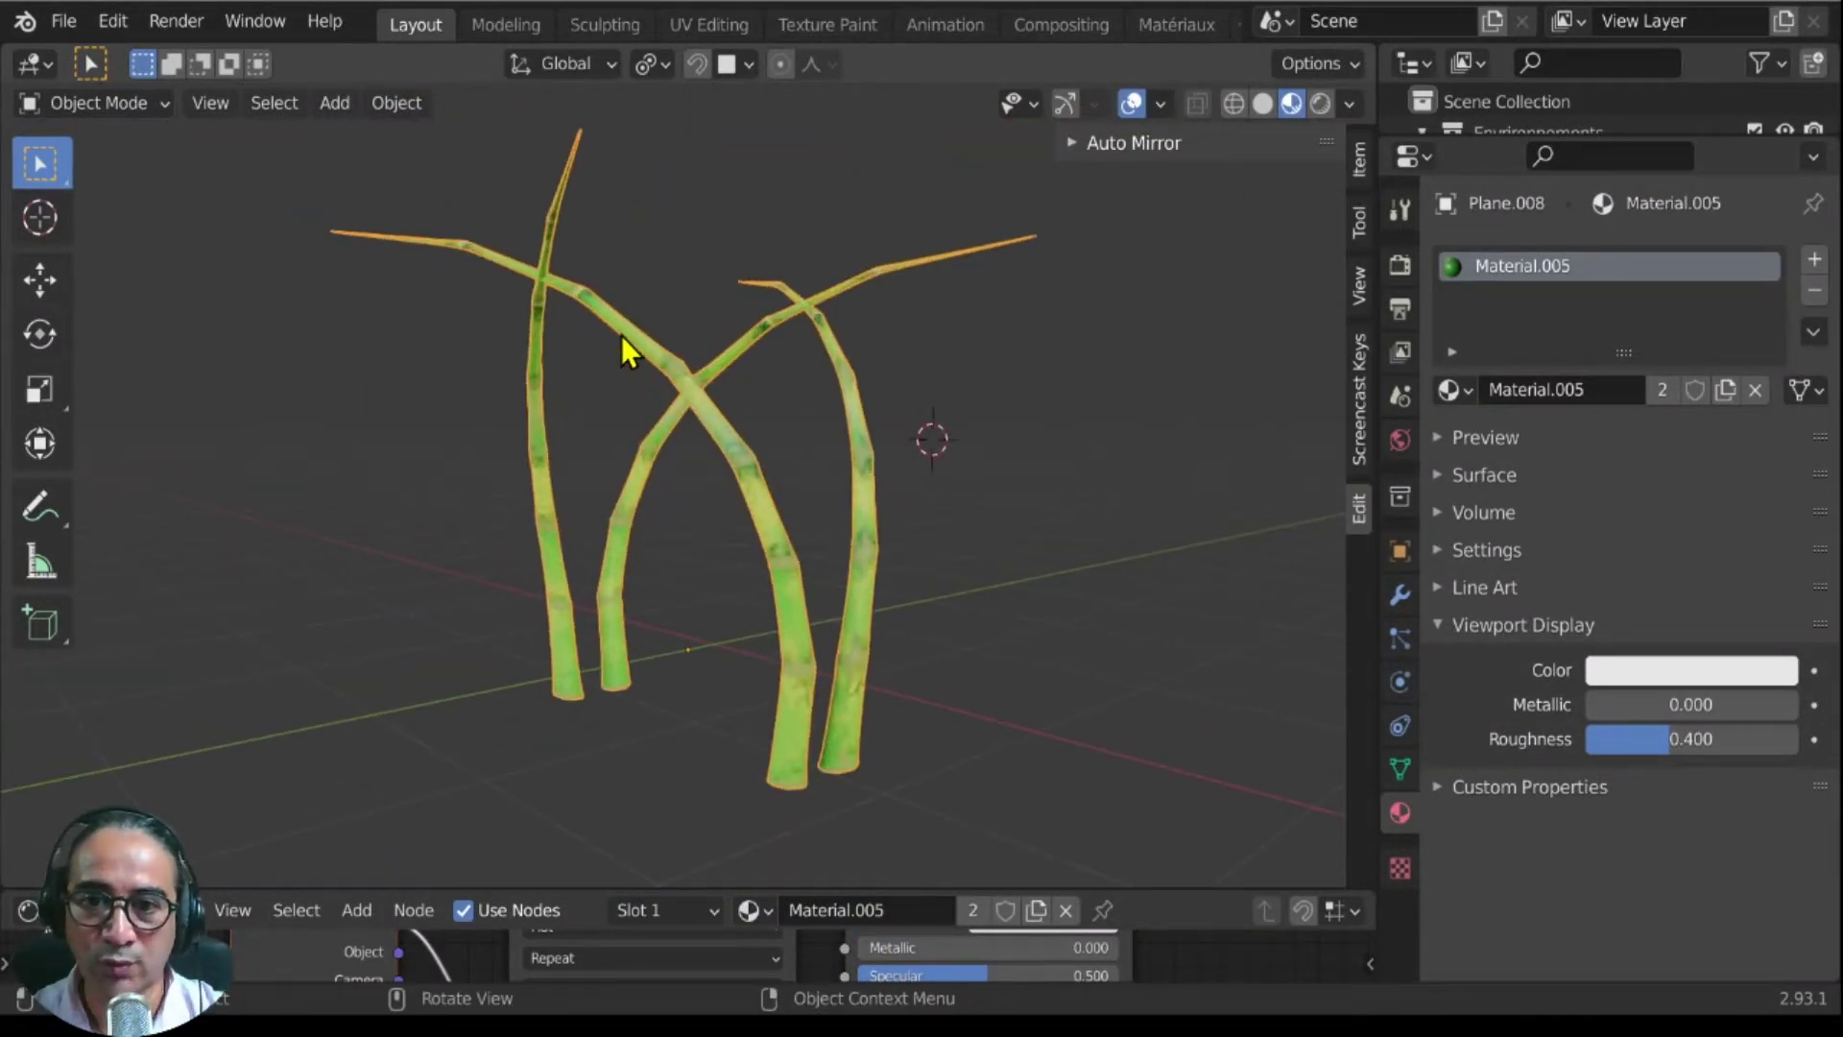
Step: Put the isolated bamboo poles in Edit Mode and display their modifiers
{"action": "middle_click_drag", "start_coordinate": [553, 550], "coordinate": [718, 585]}
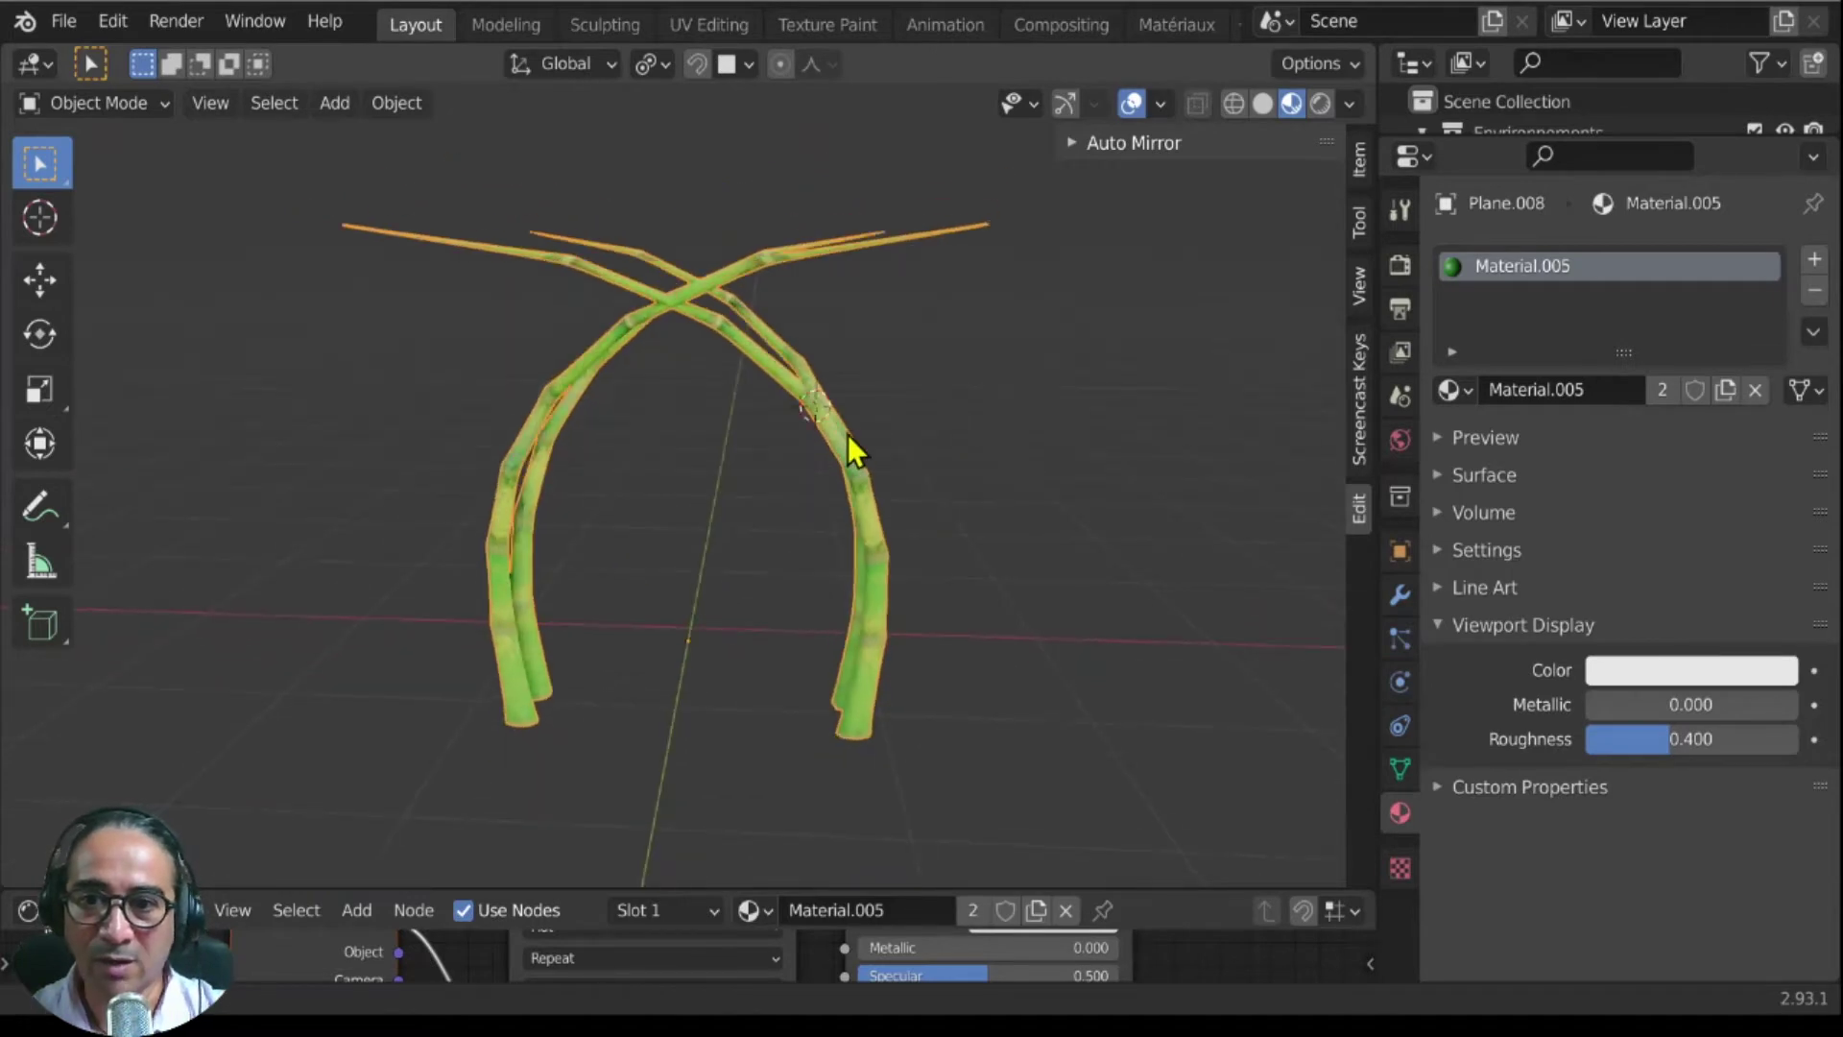
{"action": "middle_click_drag", "start_coordinate": [848, 434], "coordinate": [680, 555]}
{"action": "scroll", "coordinate": [730, 576], "scroll_direction": "up", "scroll_amount": 2}
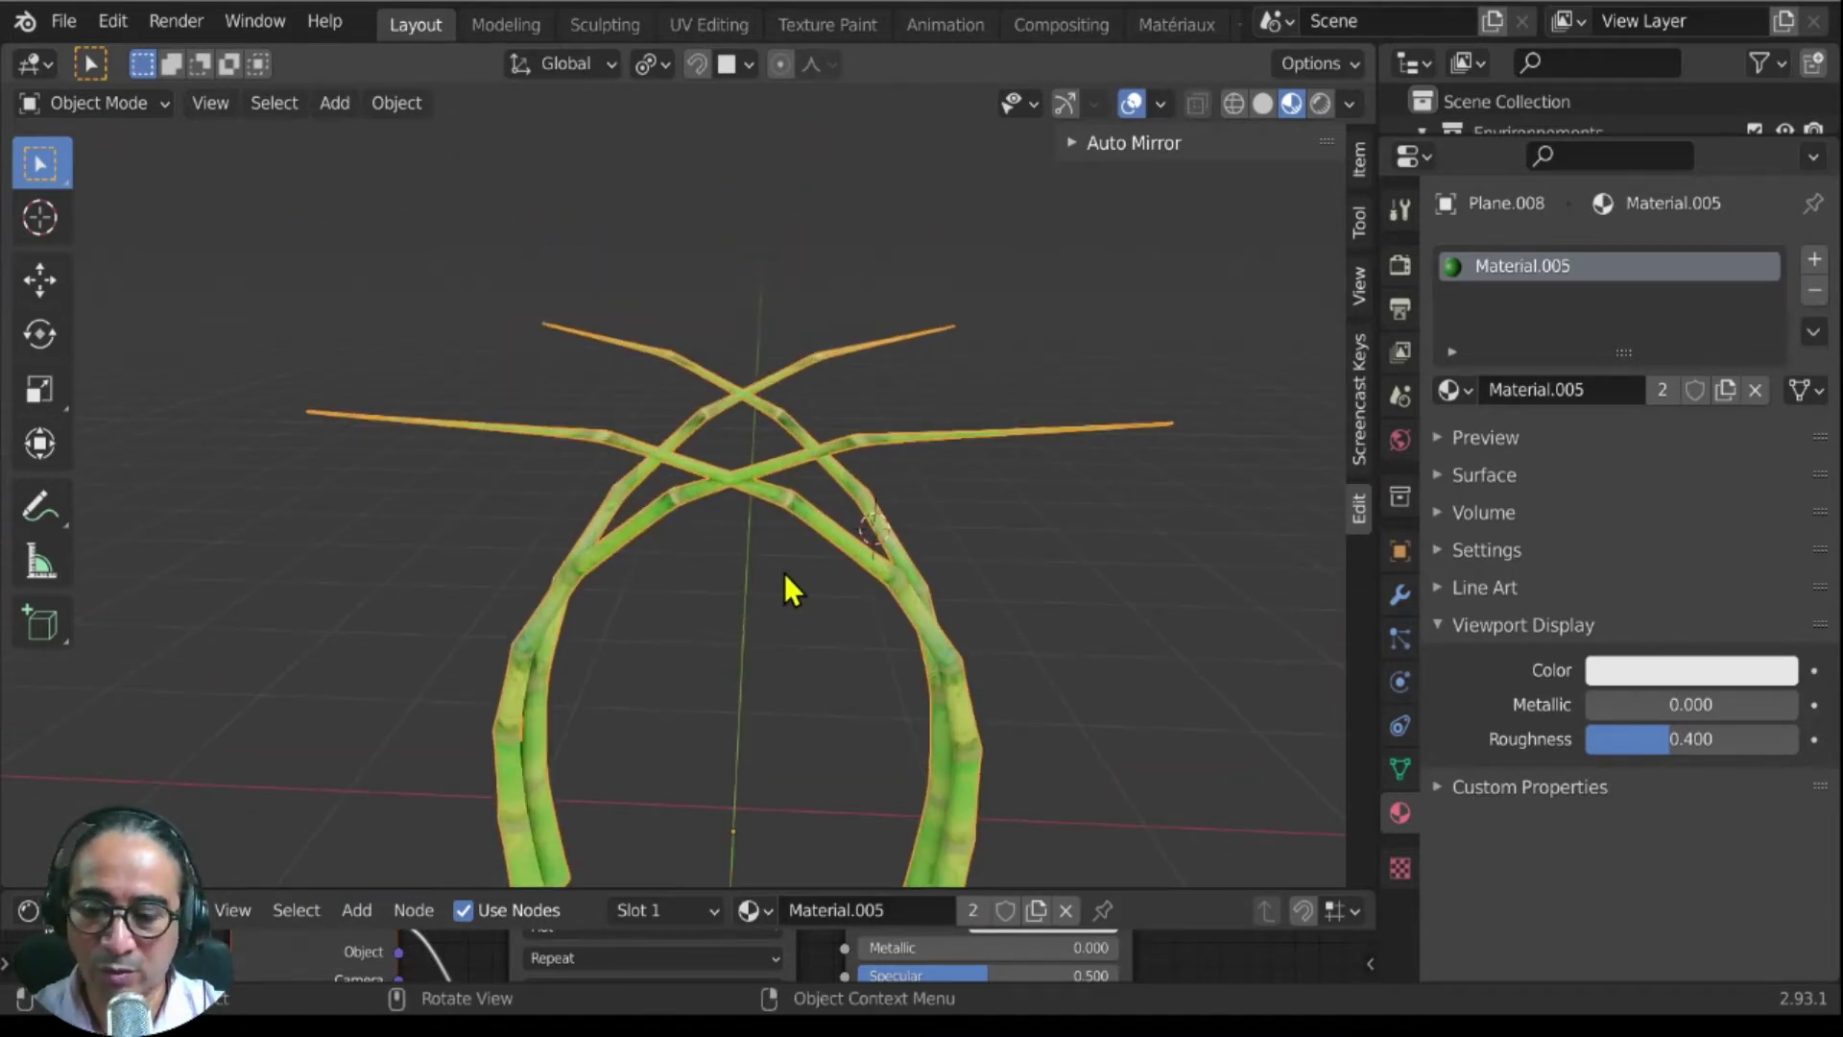
{"action": "left_click", "coordinate": [105, 103]}
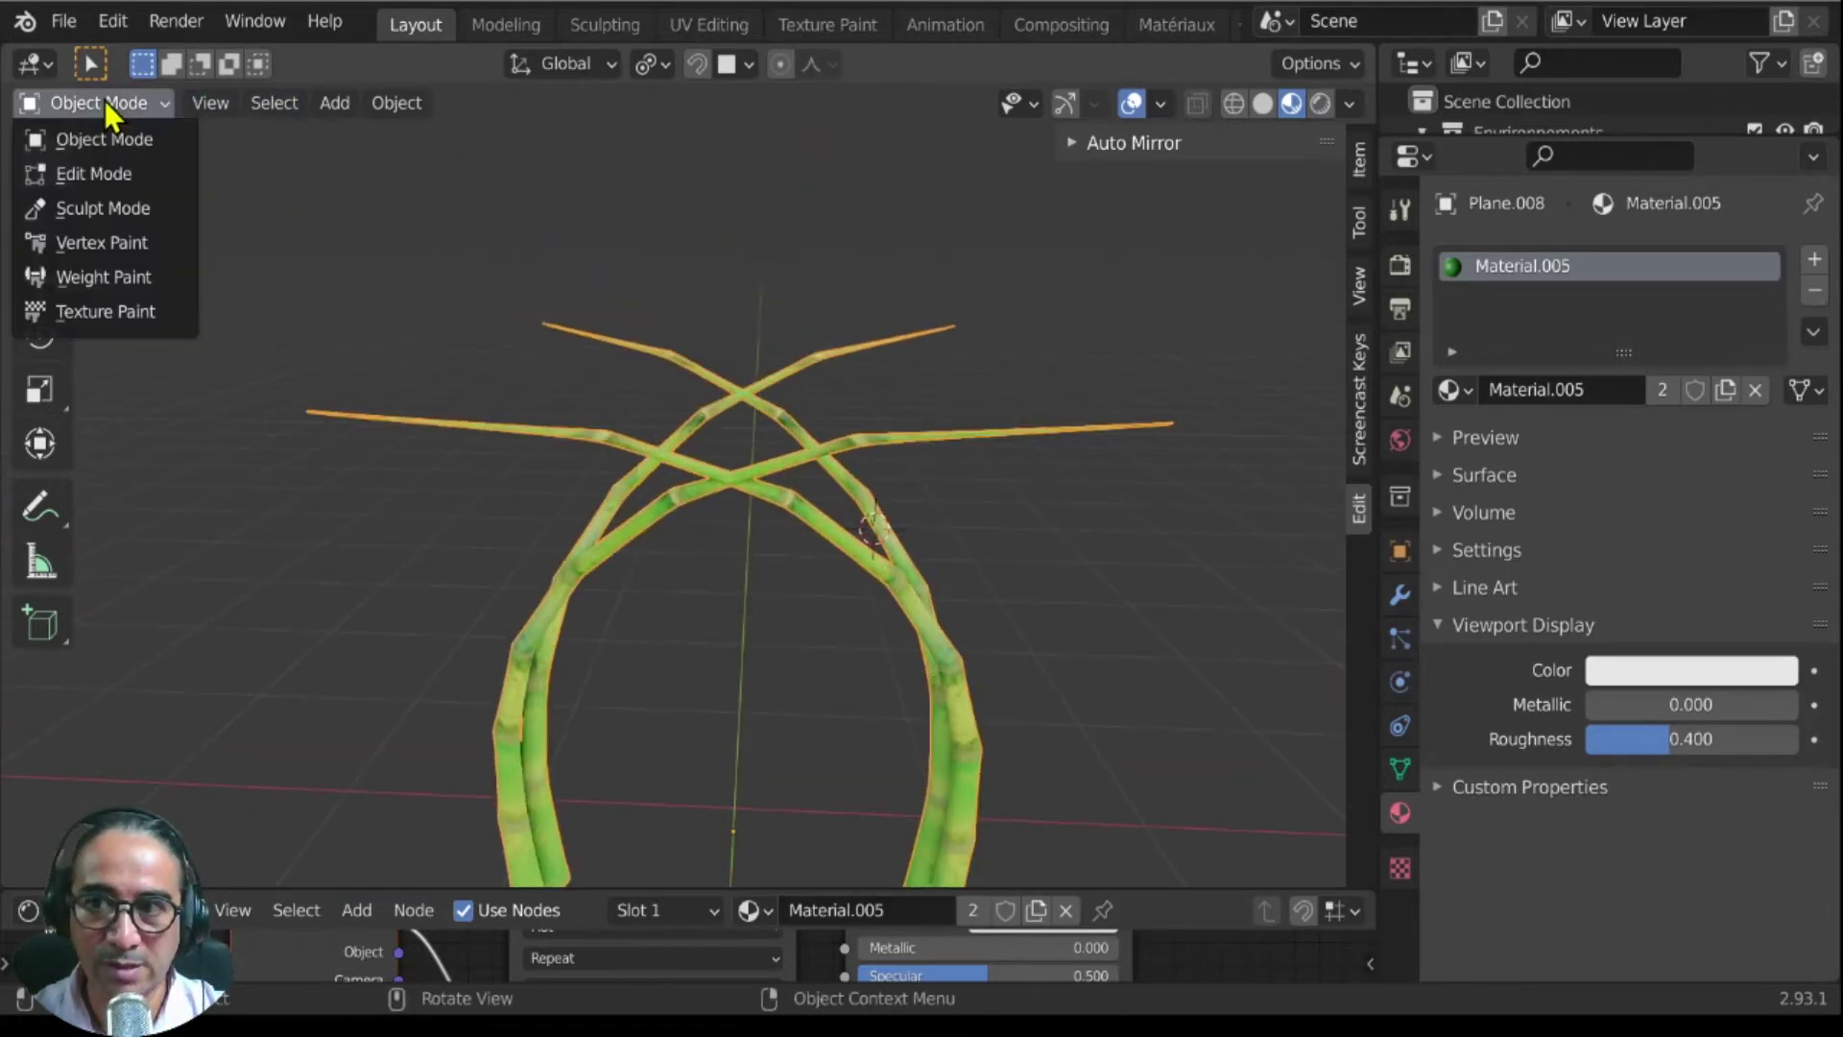
{"action": "left_click", "coordinate": [100, 173]}
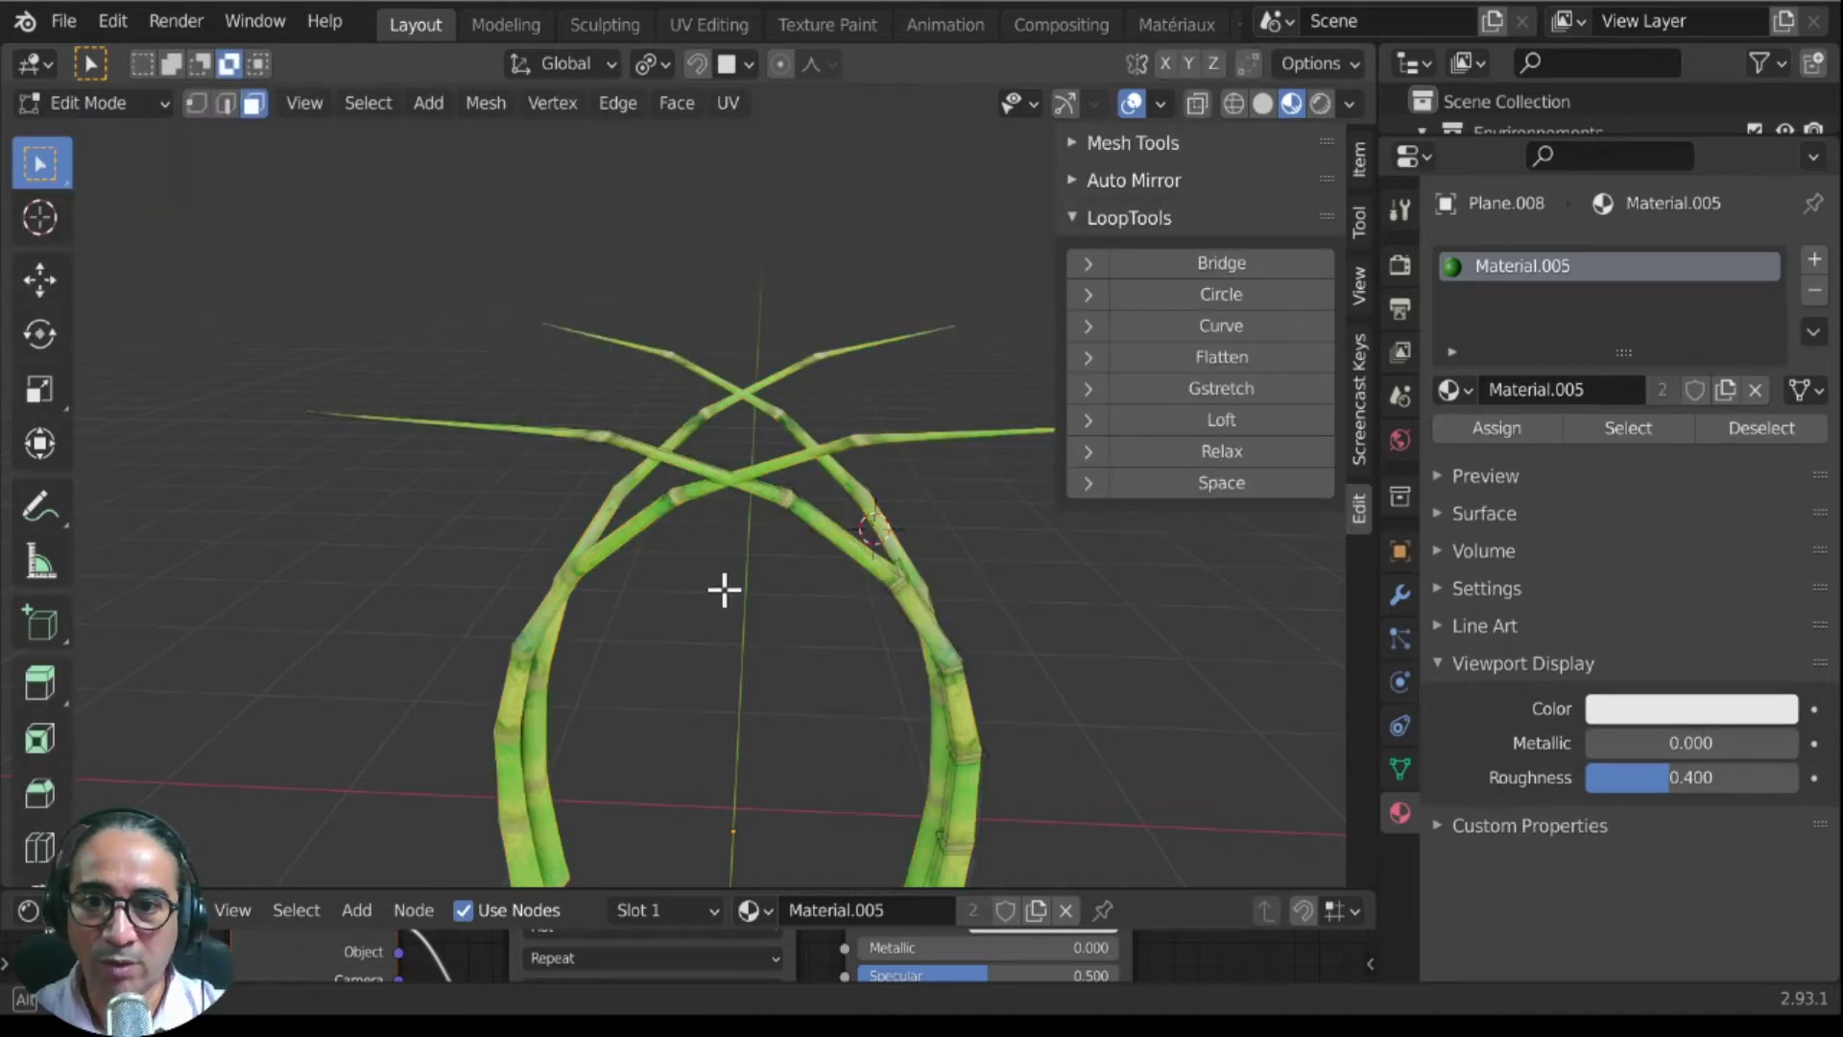
{"action": "middle_click_drag", "start_coordinate": [724, 589], "coordinate": [613, 539]}
{"action": "middle_click_drag", "start_coordinate": [1136, 185], "coordinate": [794, 576]}
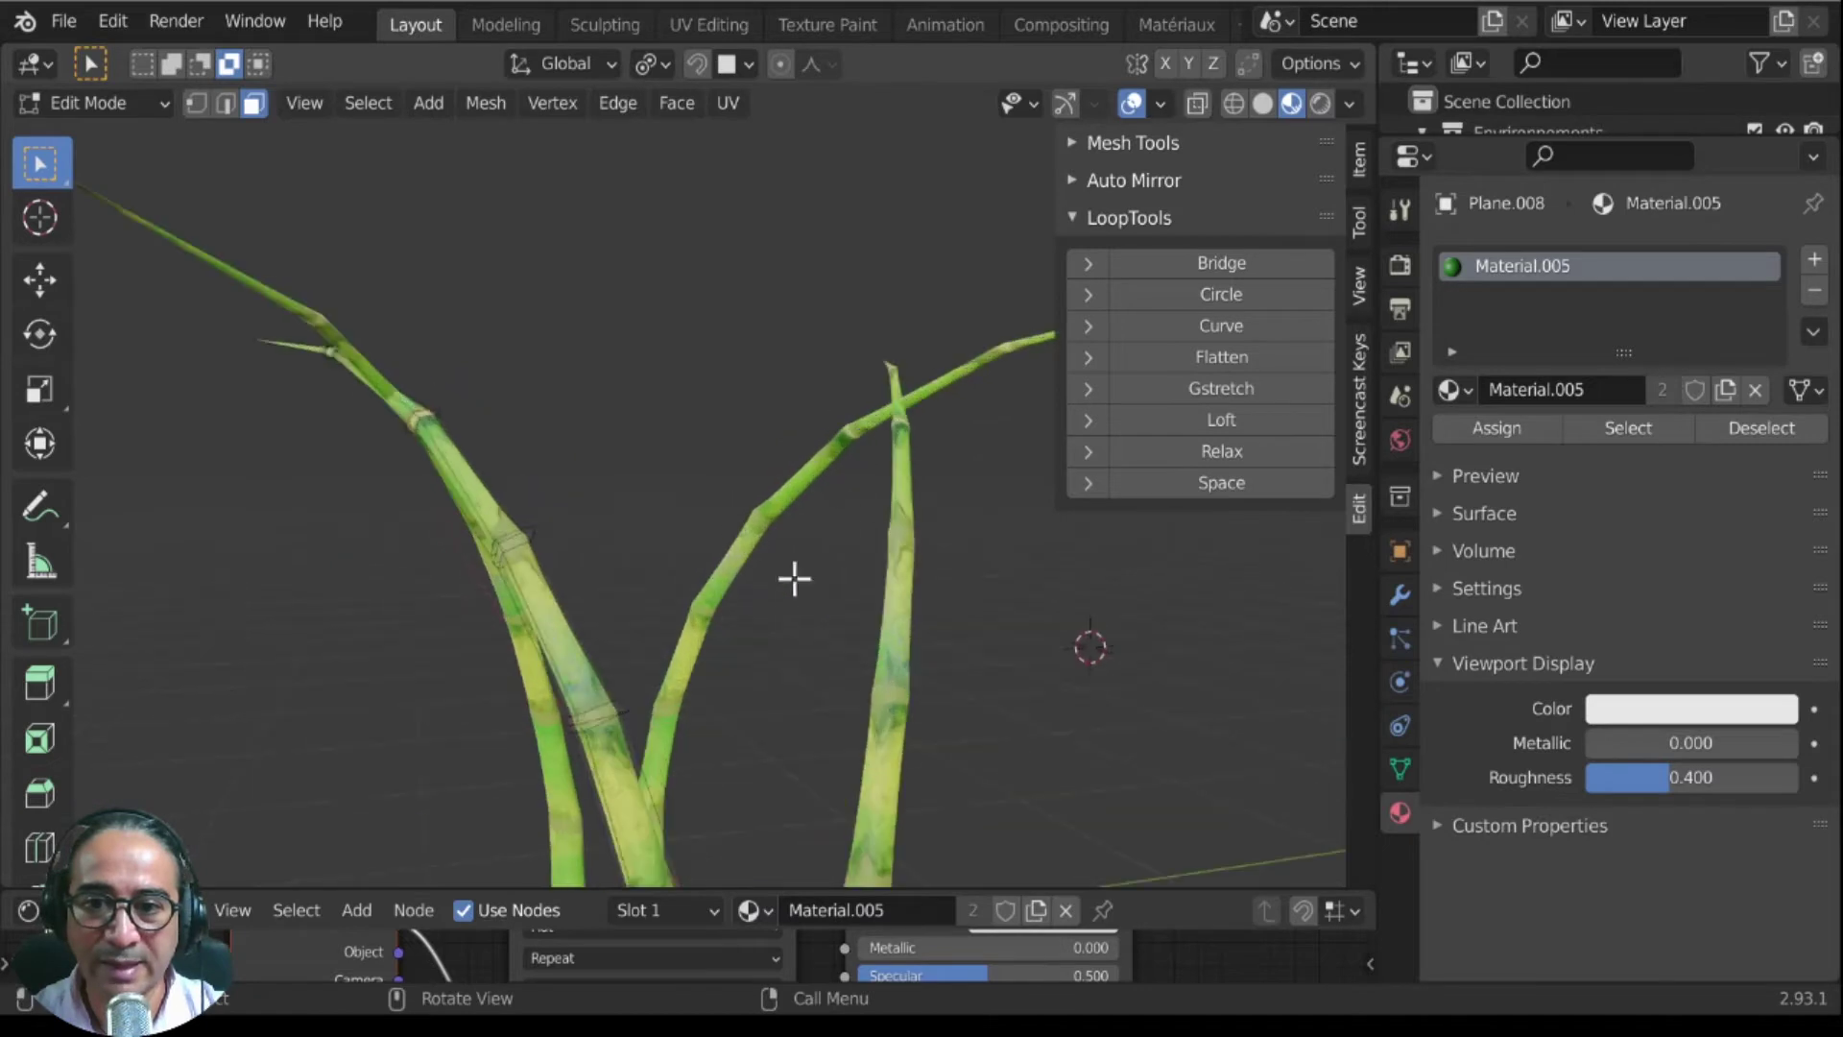
{"action": "middle_click_drag", "start_coordinate": [276, 617], "coordinate": [499, 663]}
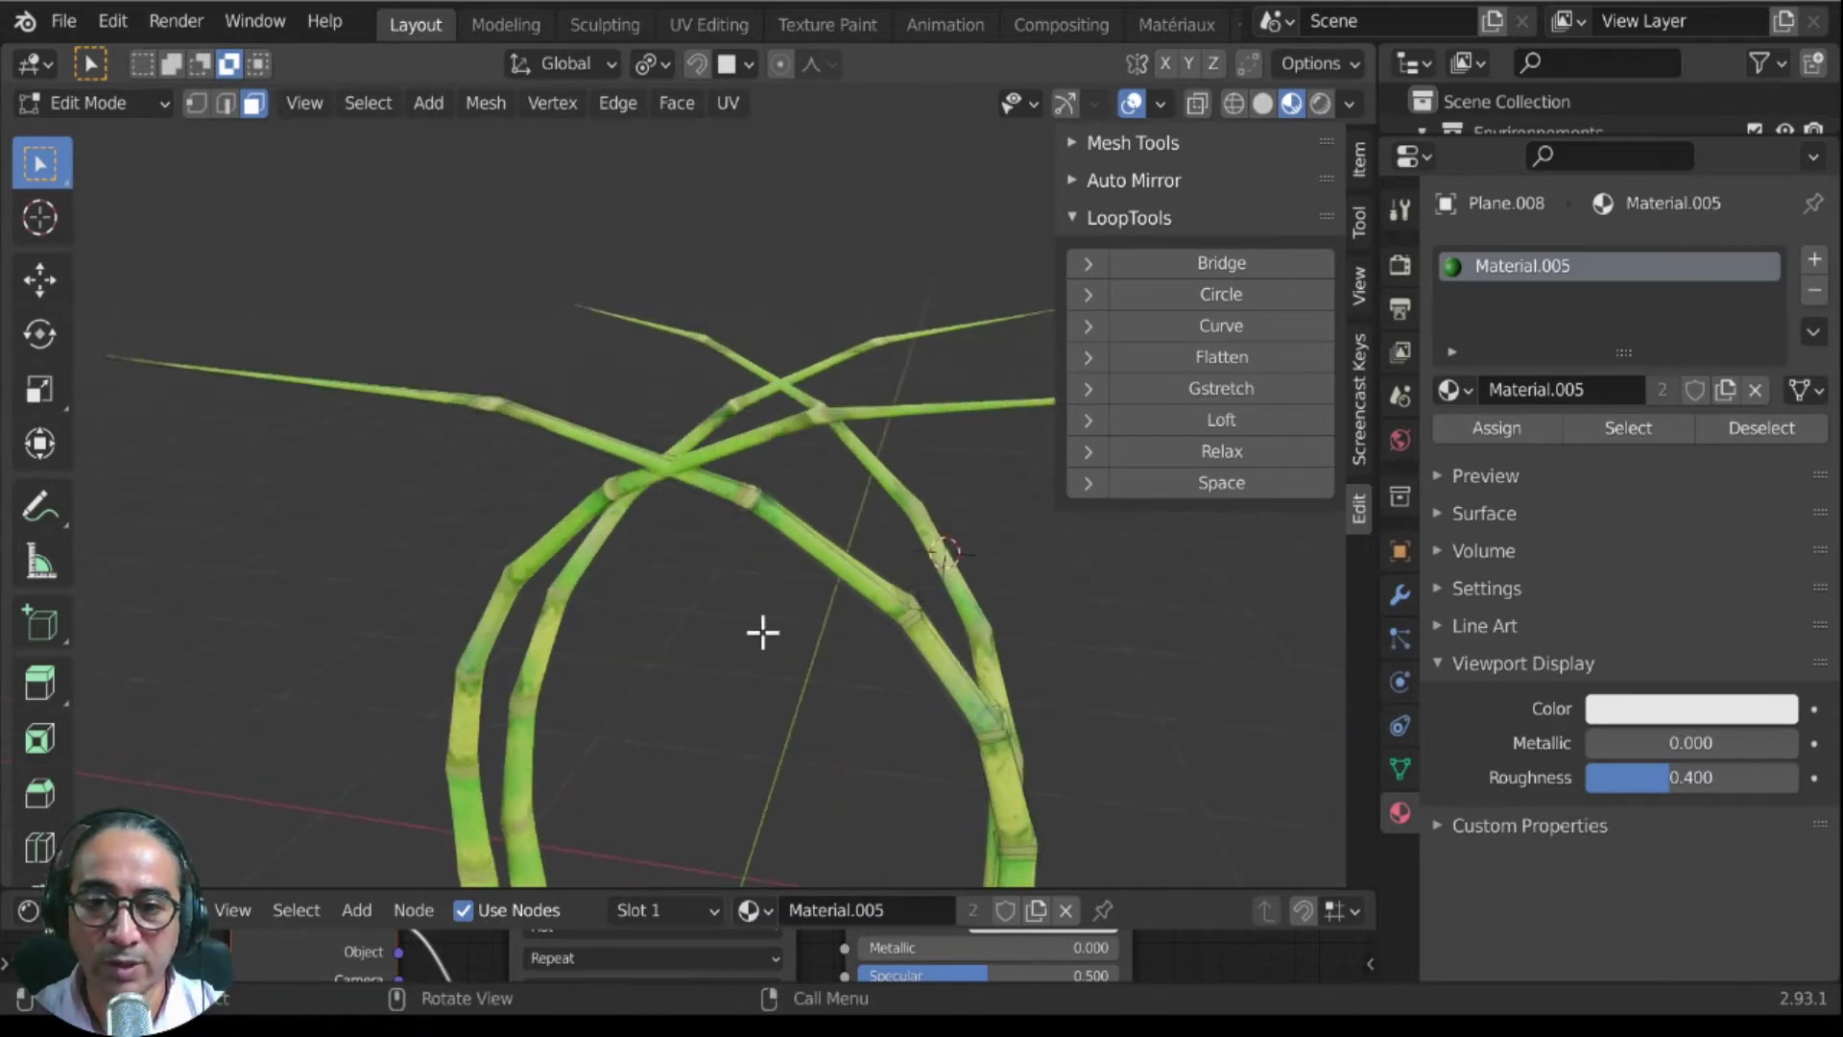
{"action": "left_click", "coordinate": [1399, 595]}
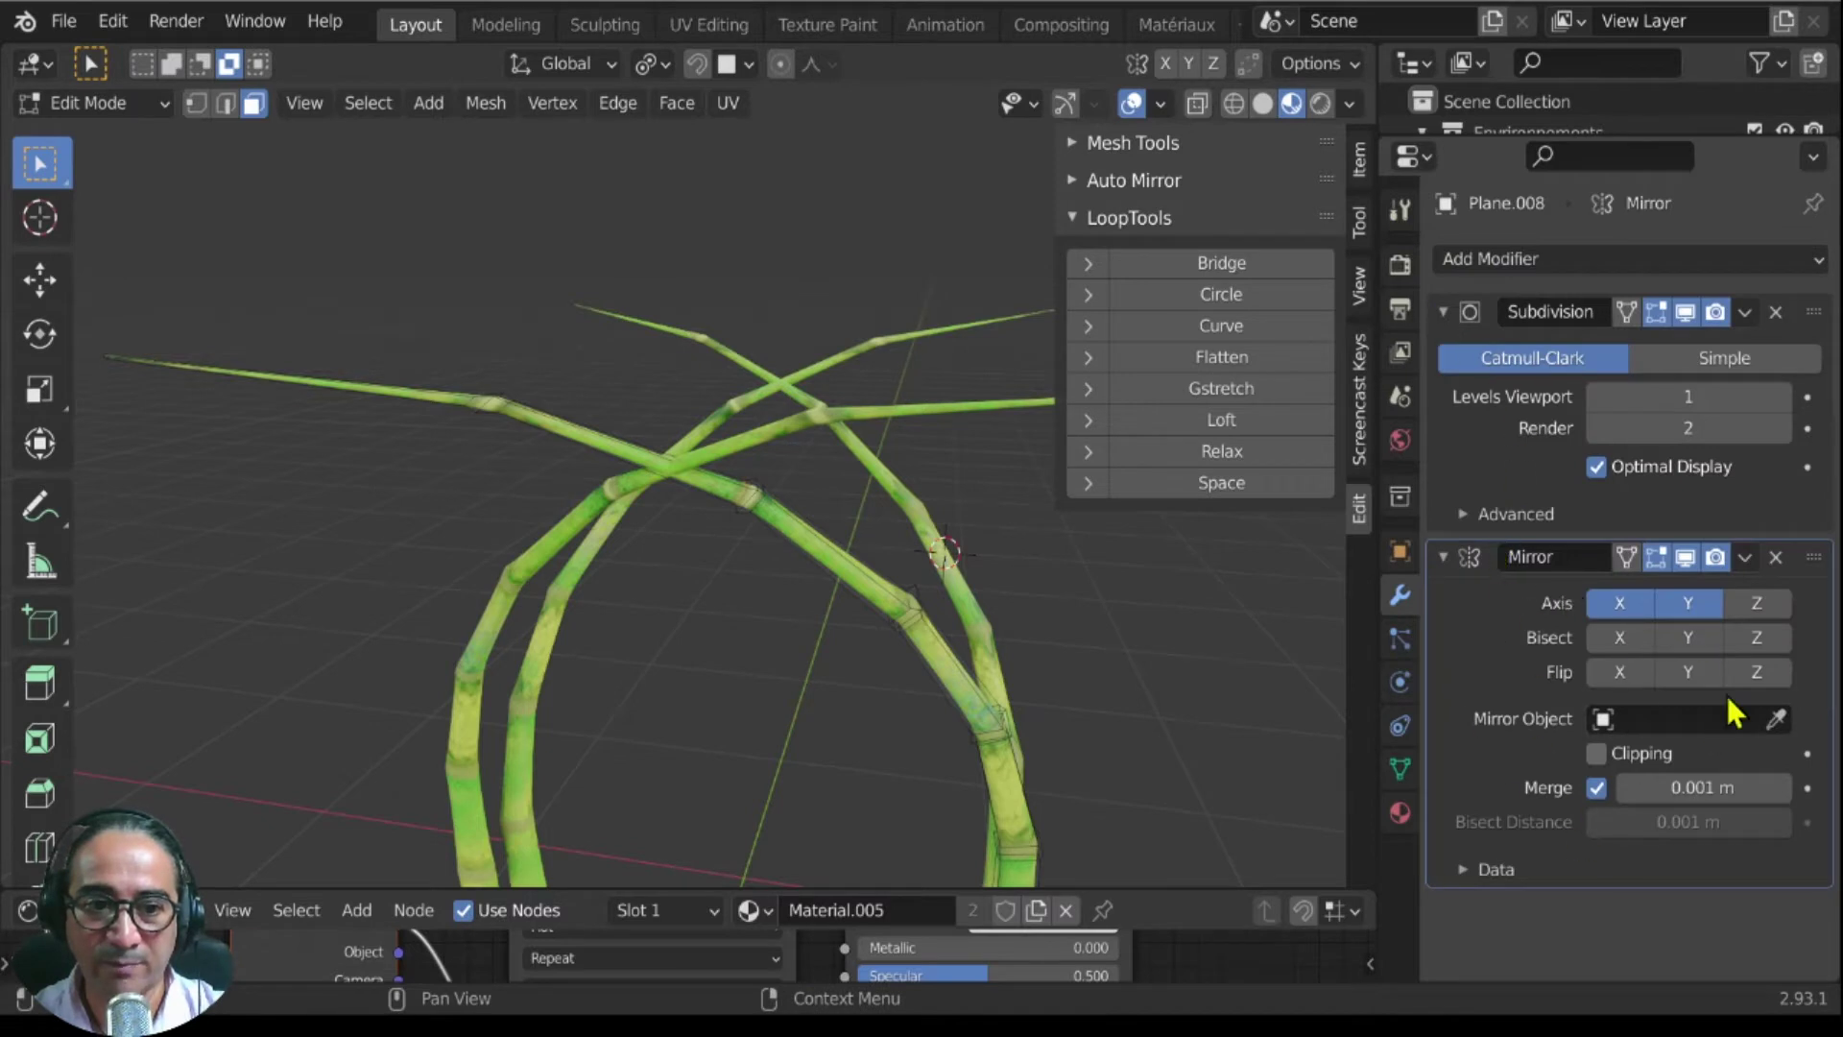
Step: Select the face loop around the original bamboo pole's thin end segment and frame the view on it
{"action": "left_click", "coordinate": [395, 386]}
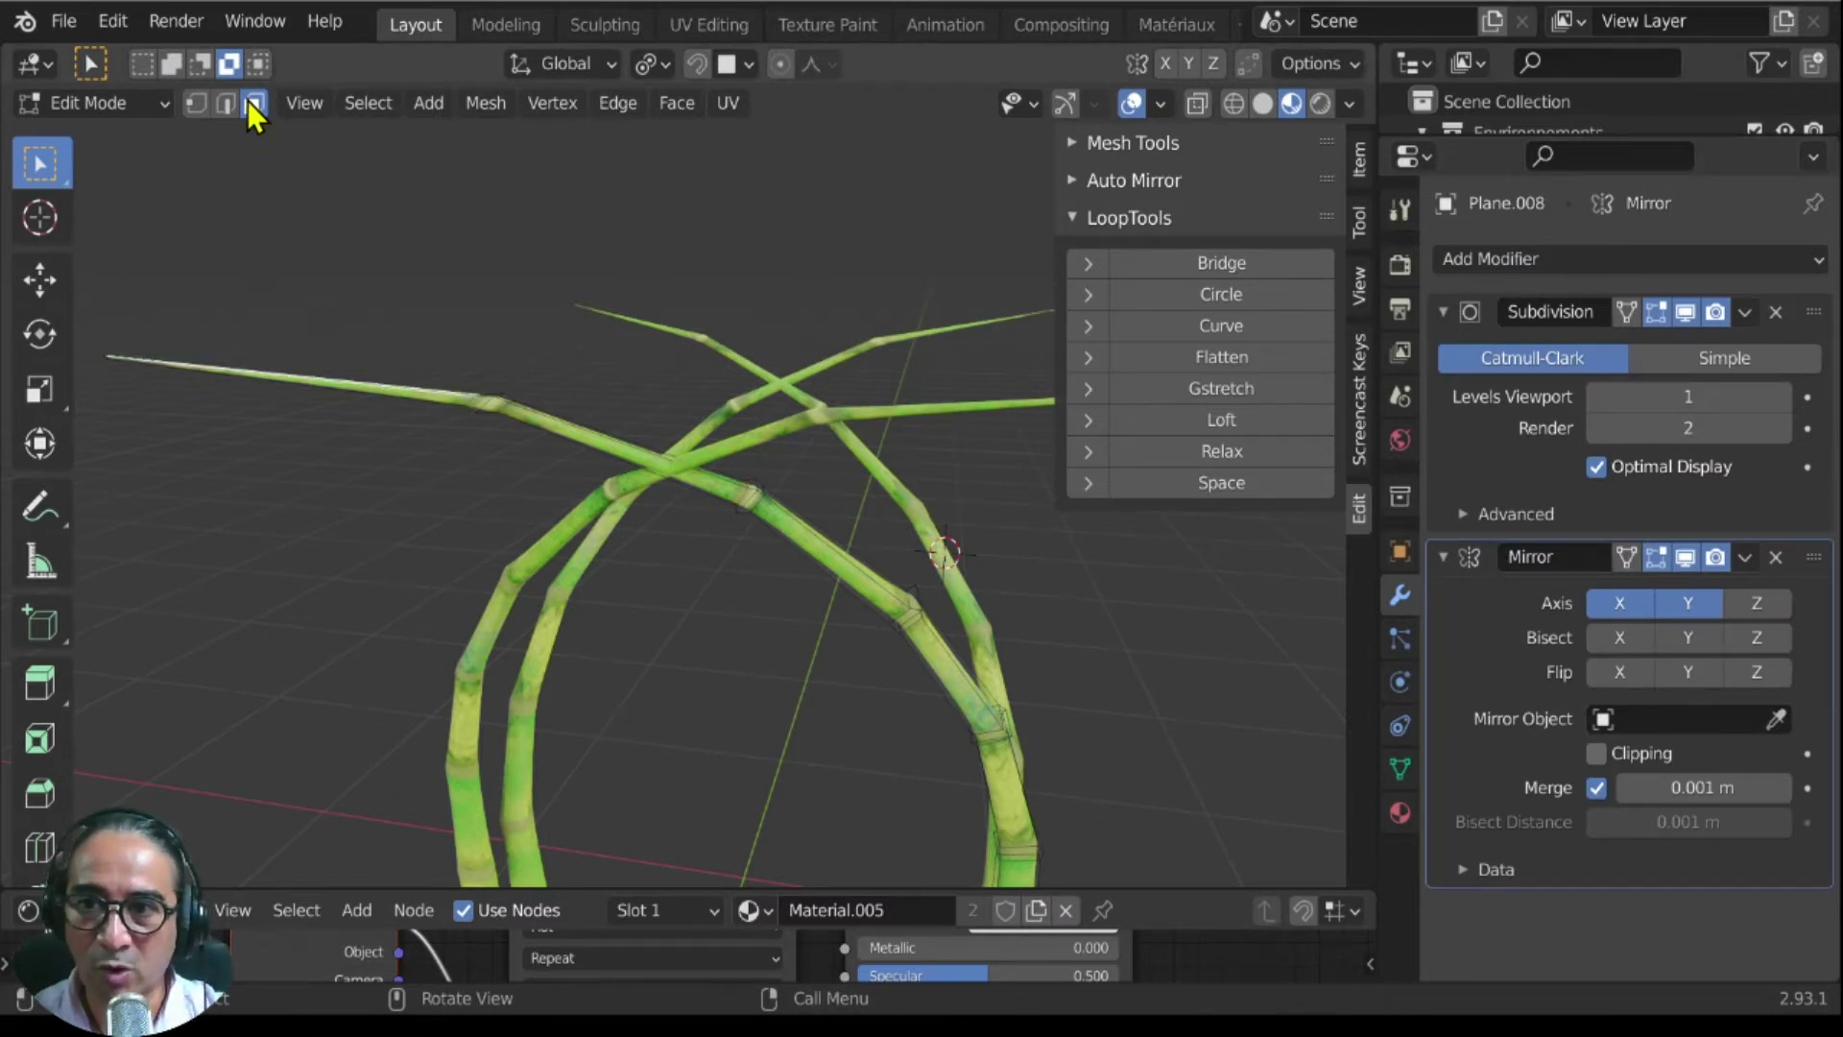
{"action": "left_click", "coordinate": [401, 389], "text": "alt"}
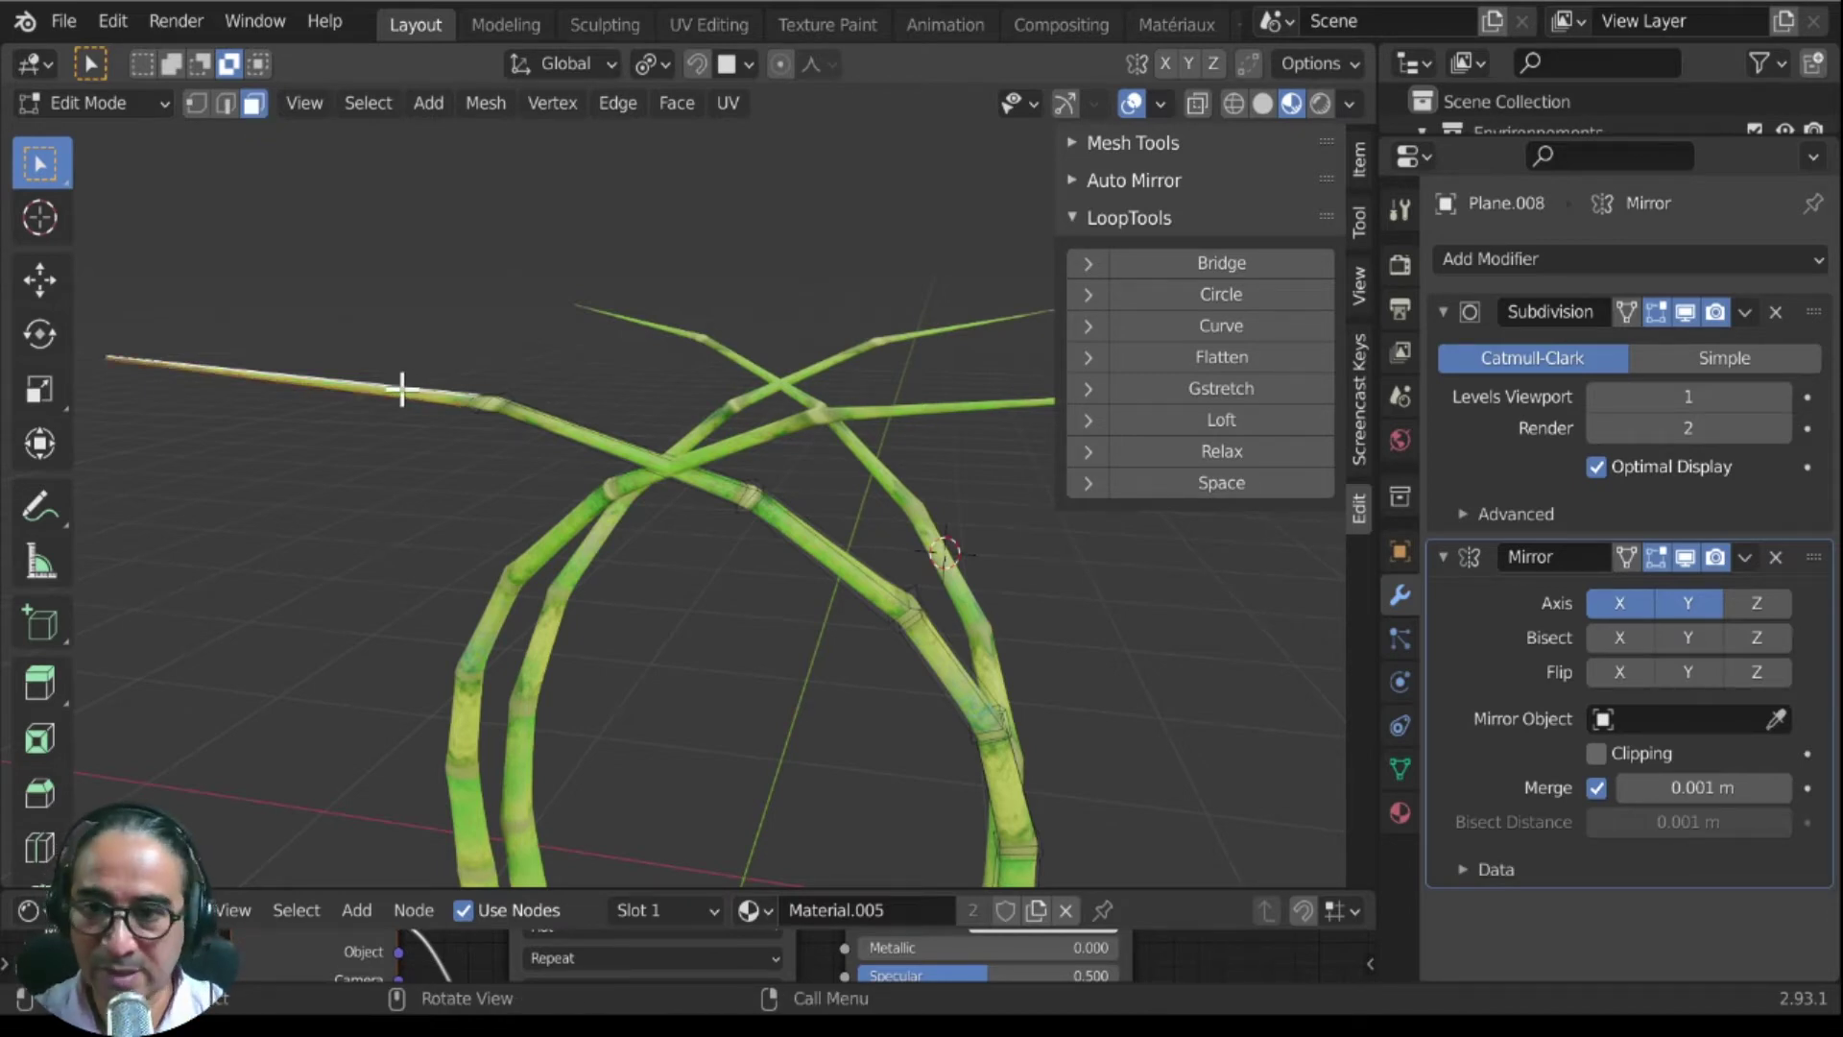
{"action": "key", "text": "KP_Decimal"}
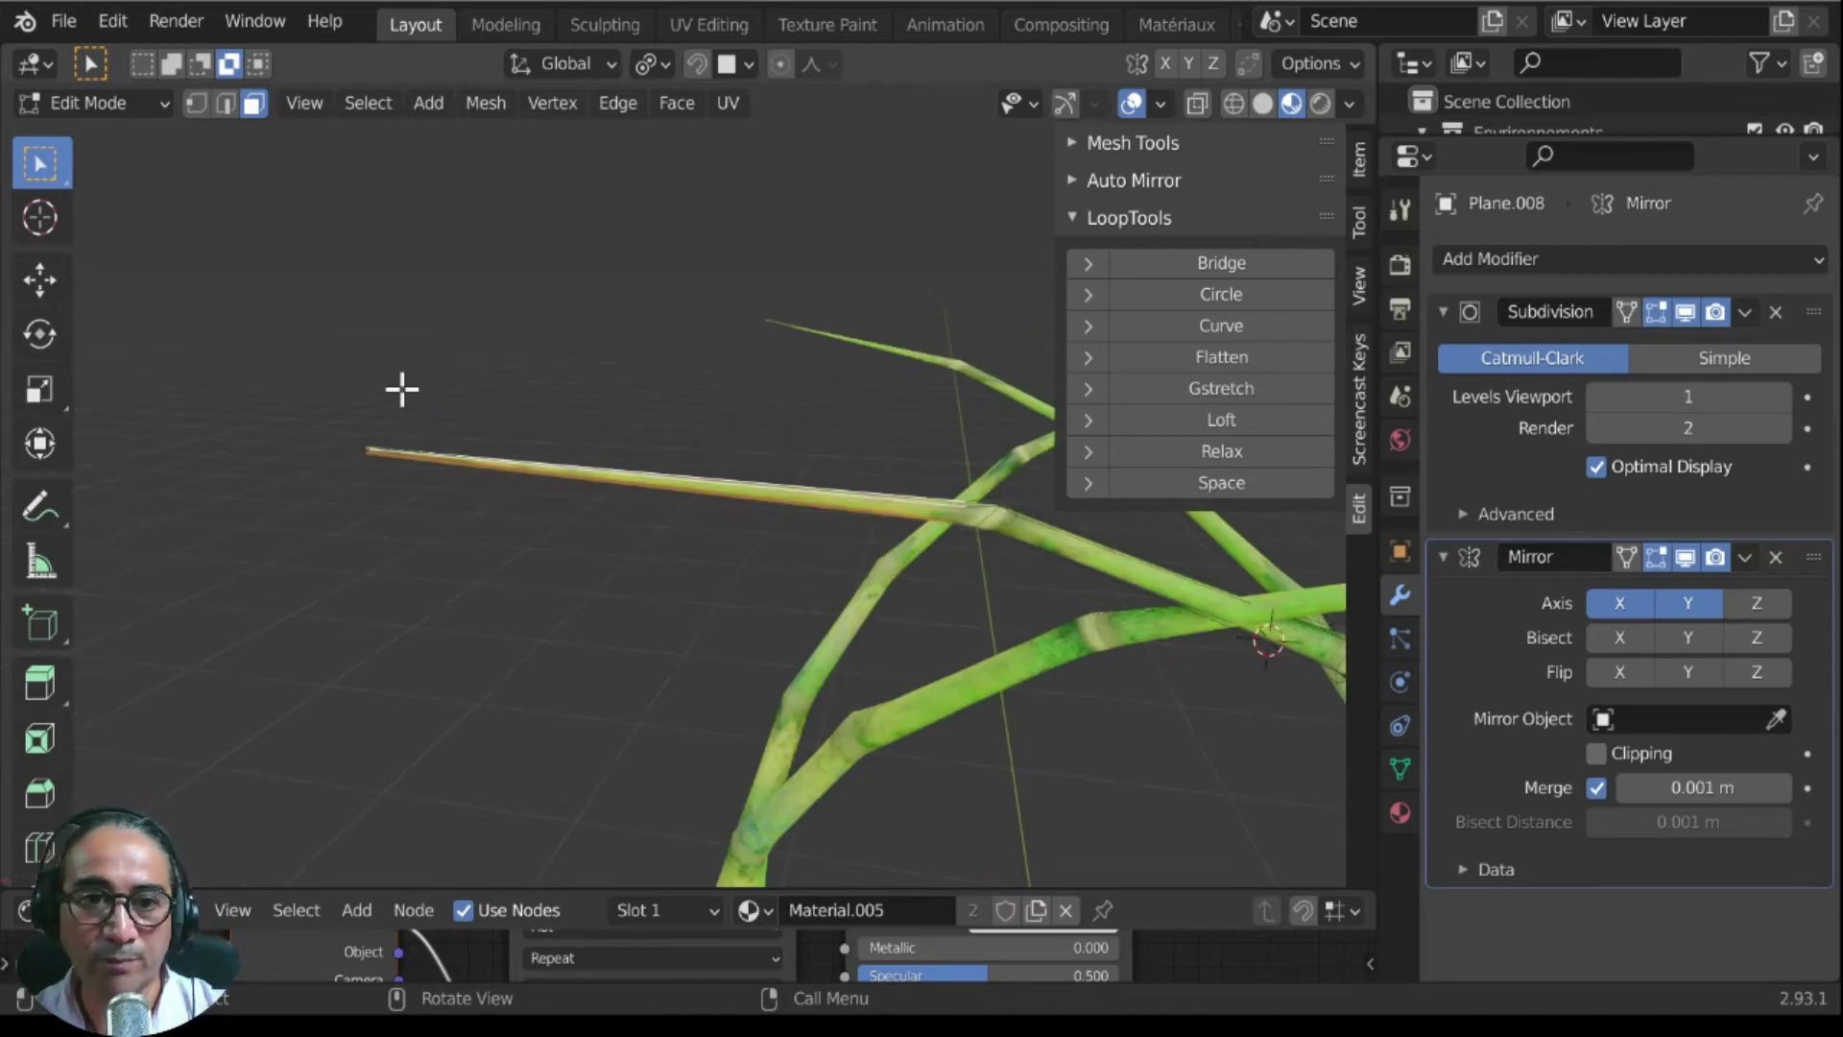
Step: Show the Screencast Keys settings and maximize the 3D viewport
{"action": "left_click", "coordinate": [1359, 395]}
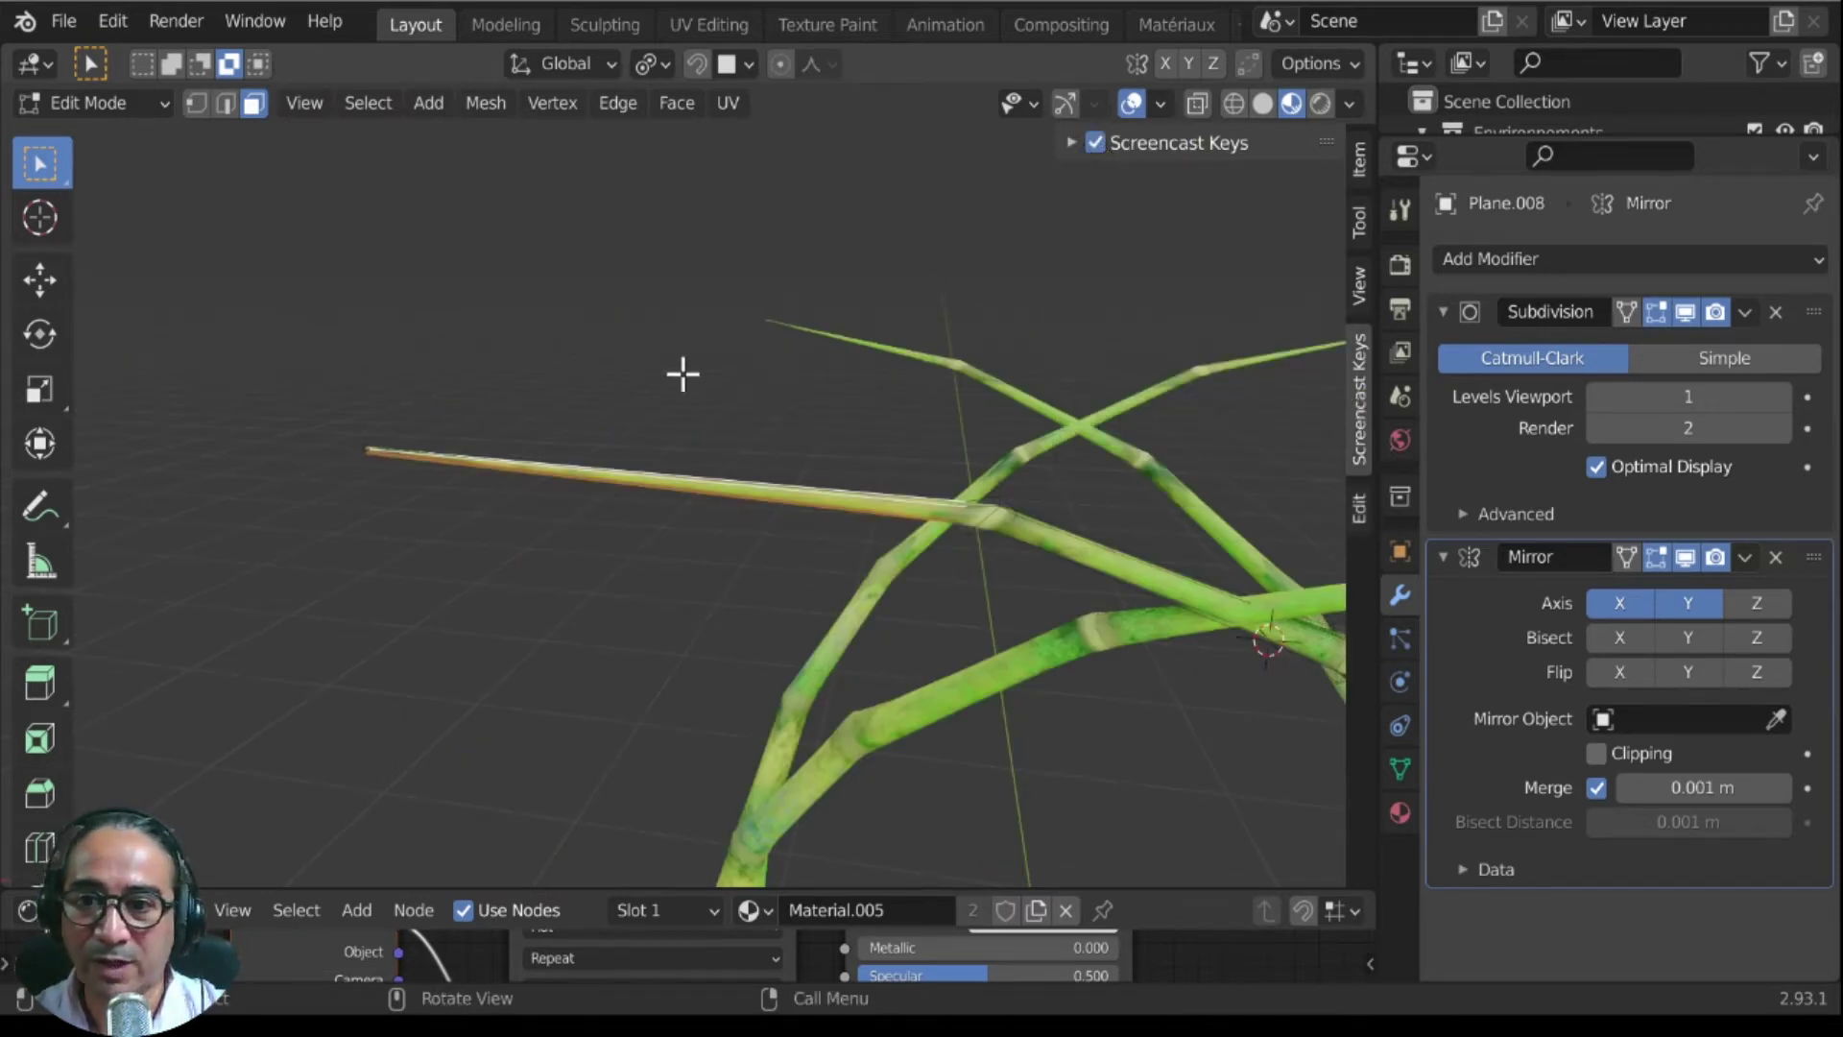
{"action": "middle_click", "coordinate": [628, 669], "text": "alt"}
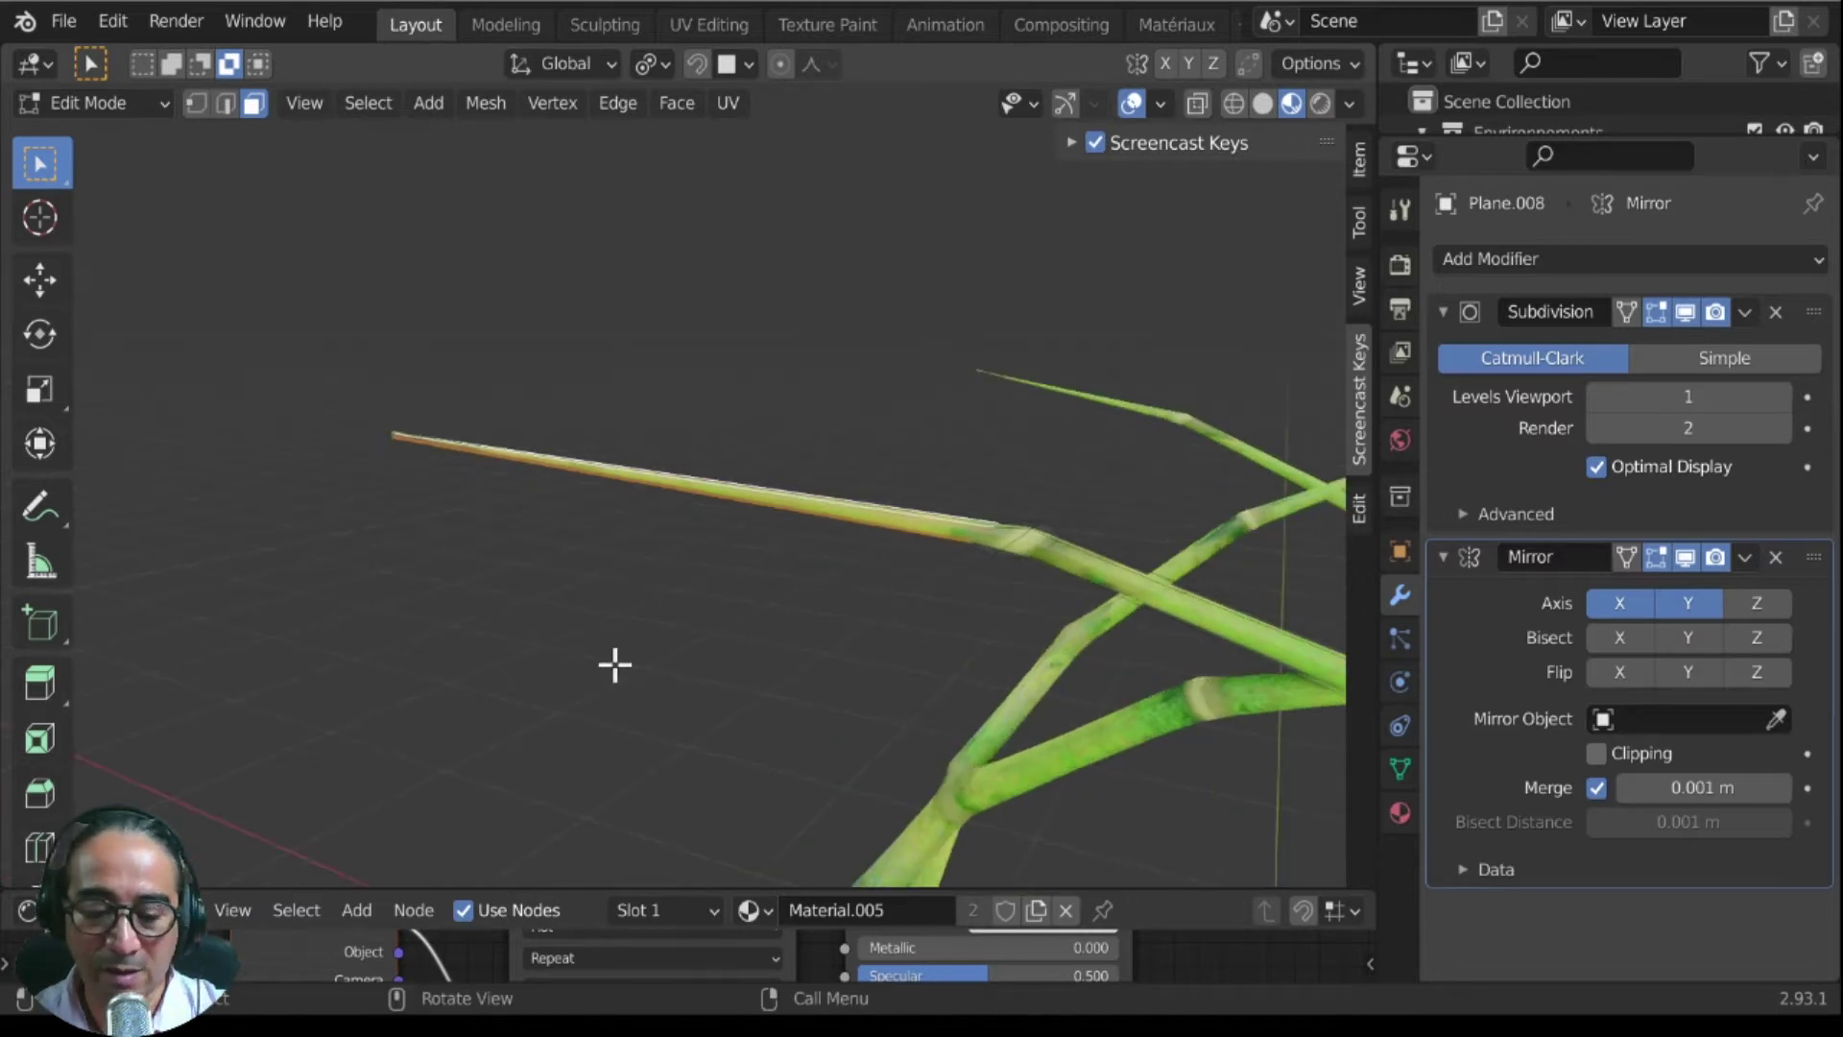
{"action": "key", "text": "ctrl+space"}
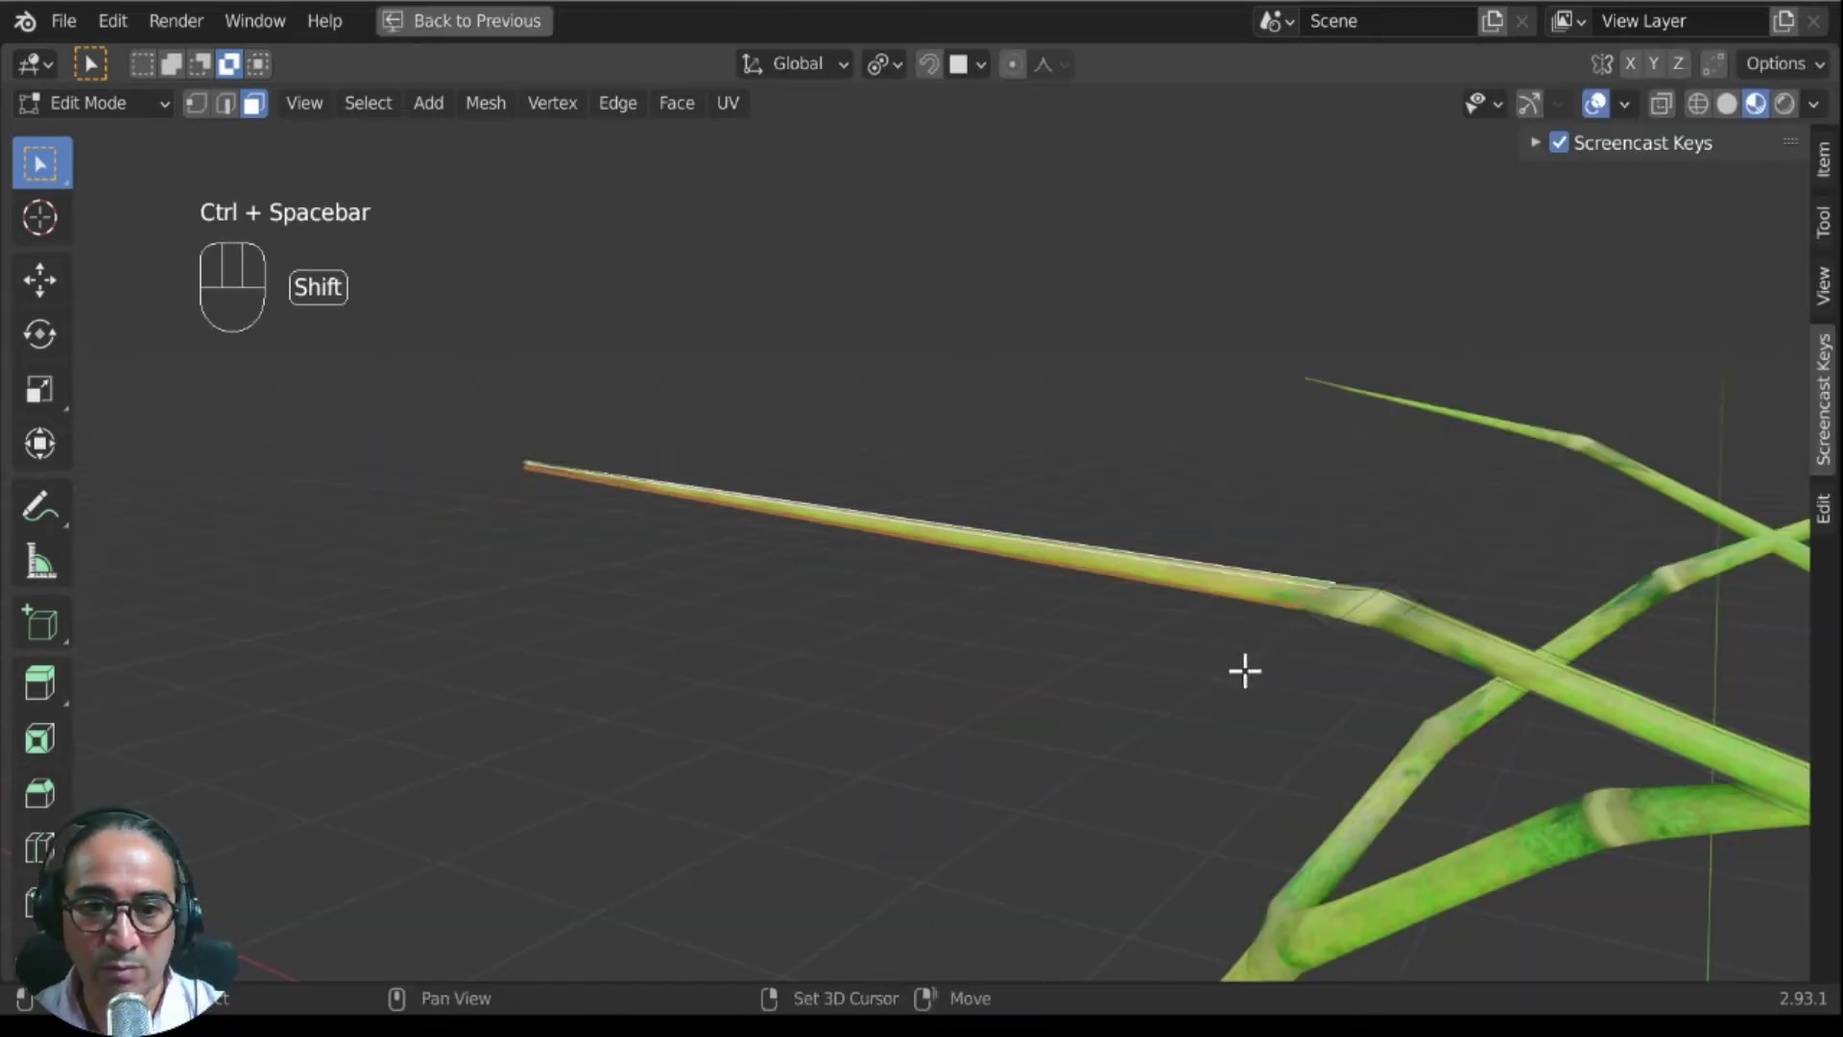
Step: Add the end cap face at the tip of the bamboo pole's thin segment to the selection
{"action": "middle_click_drag", "start_coordinate": [1242, 666], "coordinate": [686, 516], "text": "shift"}
{"action": "key", "text": "shift"}
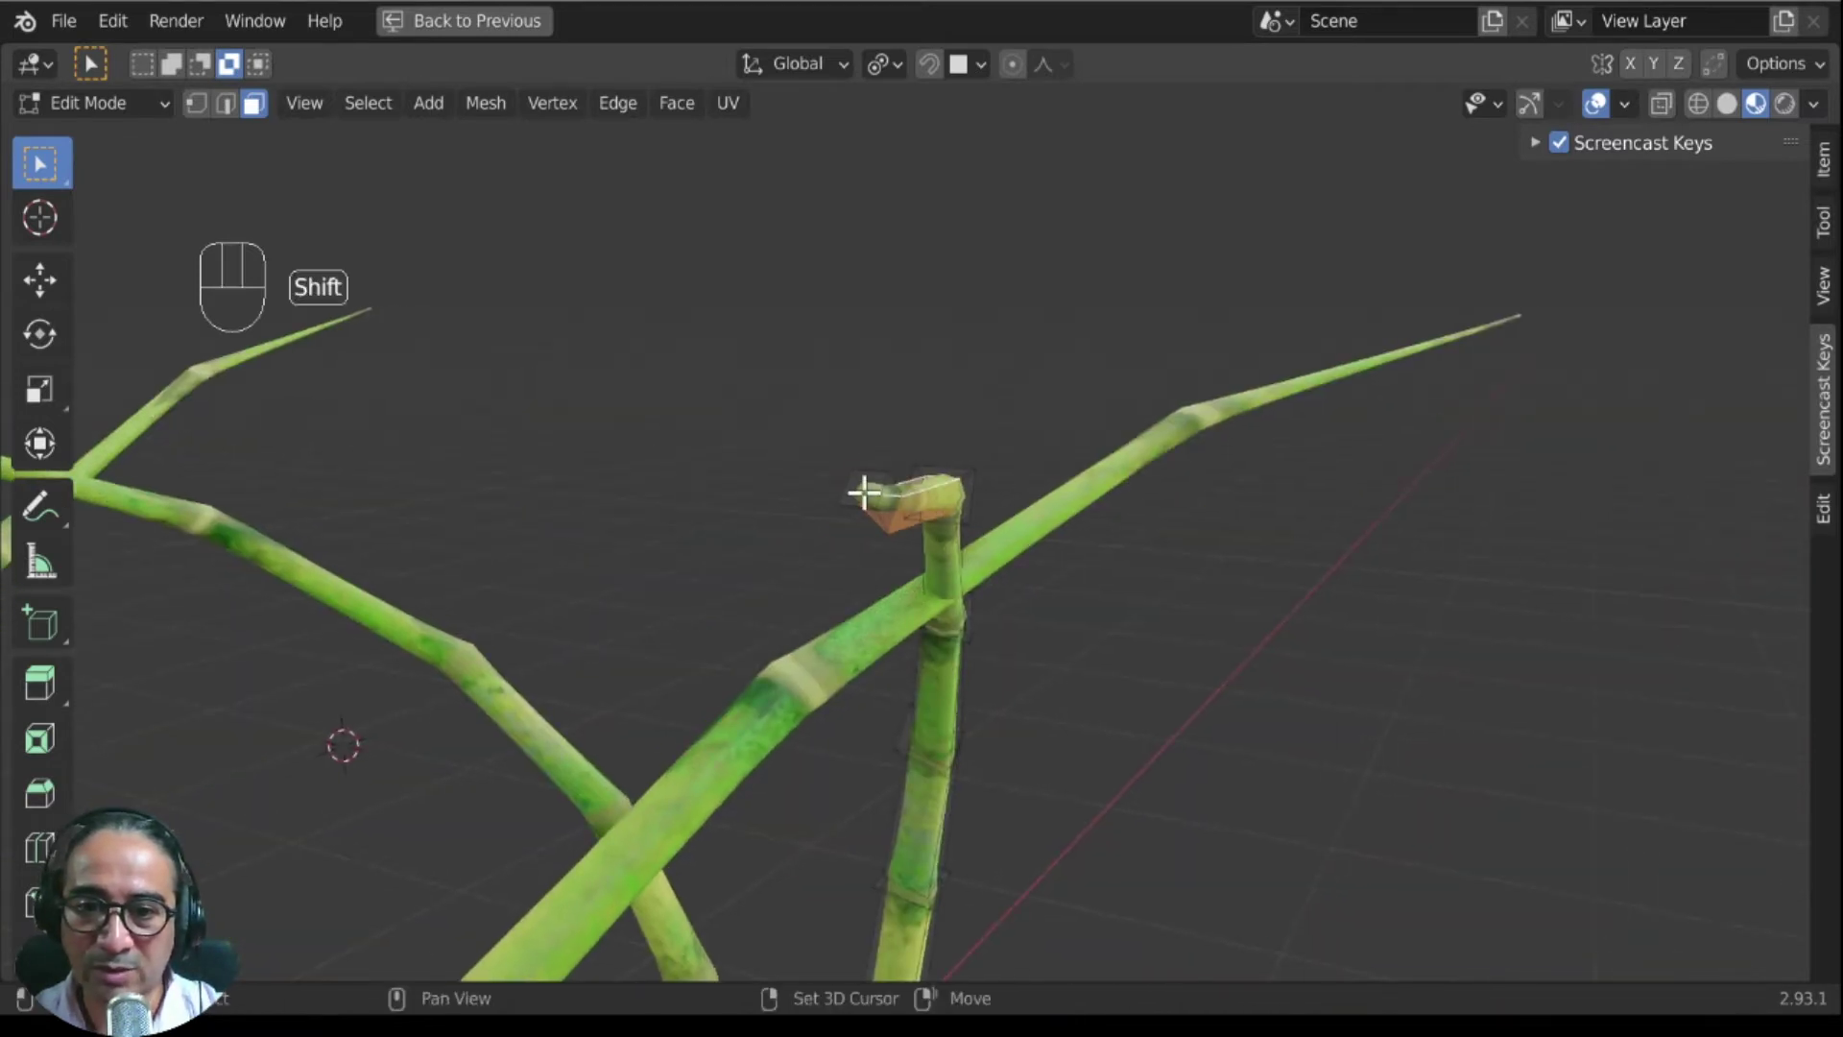
{"action": "left_click", "coordinate": [864, 493], "text": "shift"}
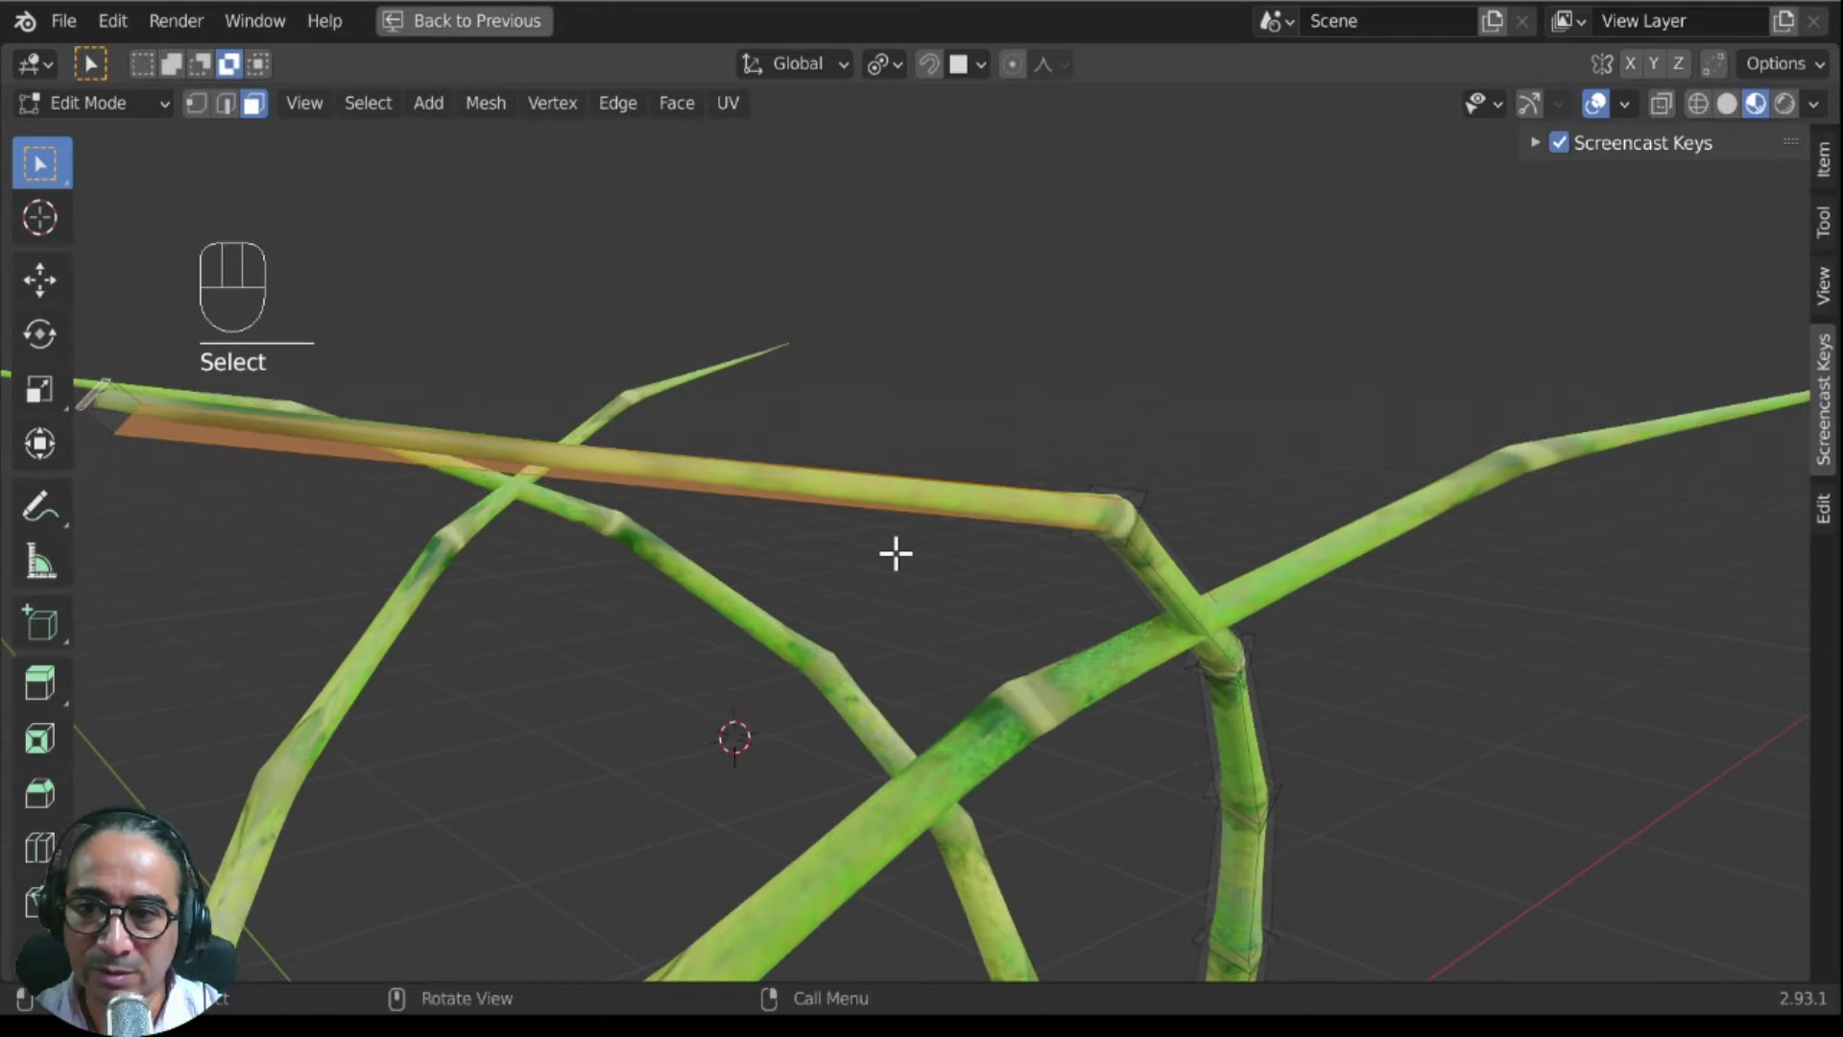
{"action": "middle_click_drag", "start_coordinate": [896, 554], "coordinate": [272, 169]}
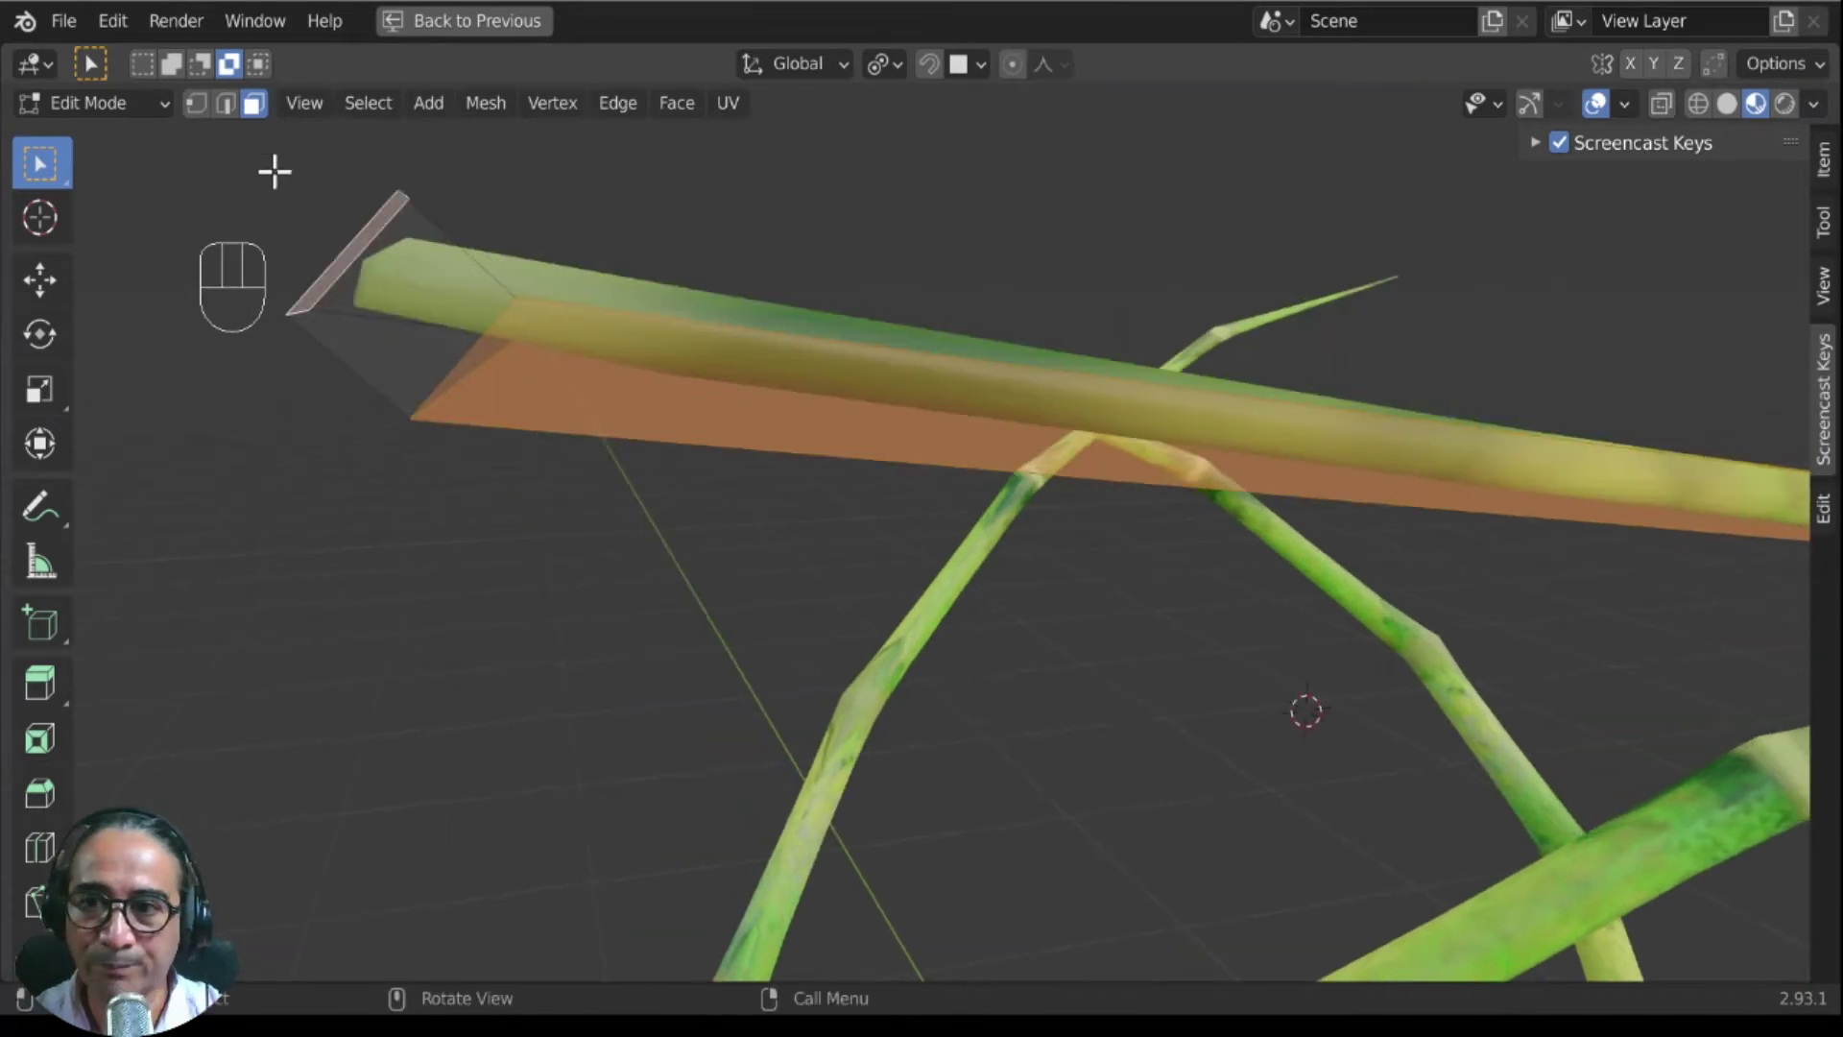
Step: Delete the extra edge loop just behind the end cap of the pole's thin tip segment
{"action": "left_click", "coordinate": [225, 104]}
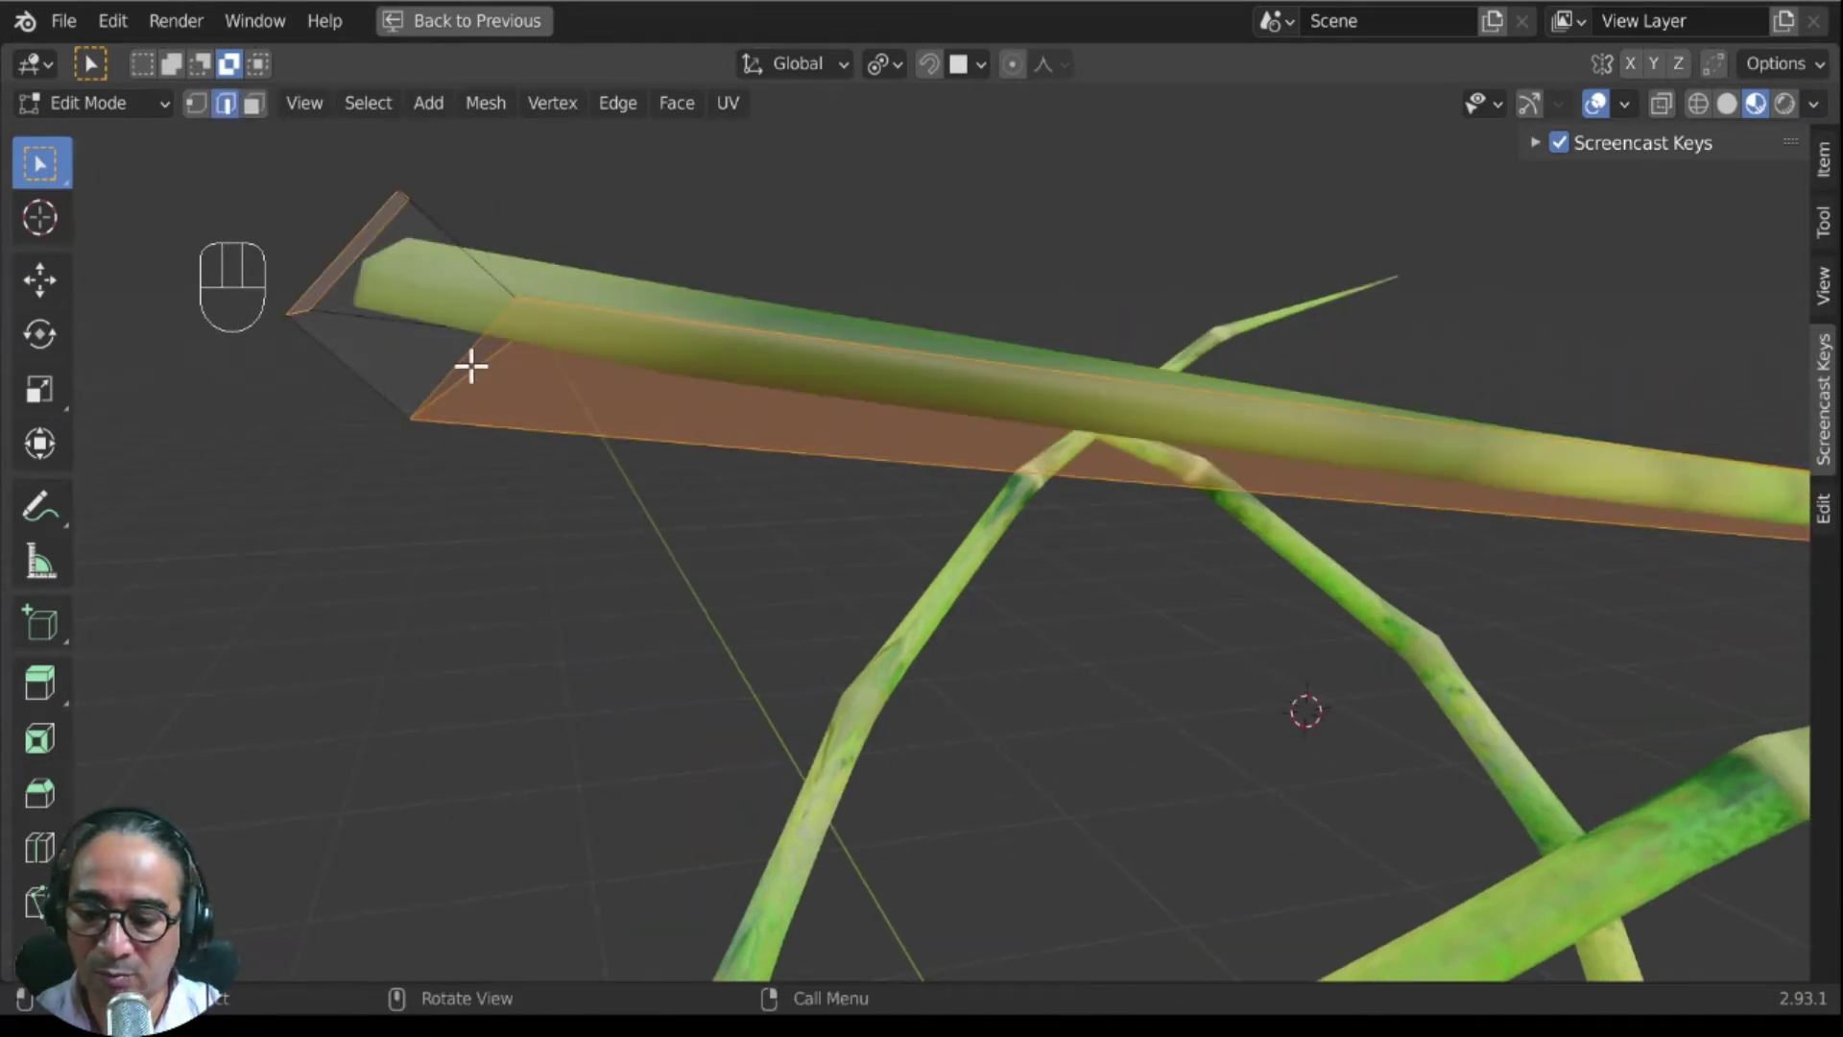
{"action": "left_click", "coordinate": [455, 364], "text": "alt"}
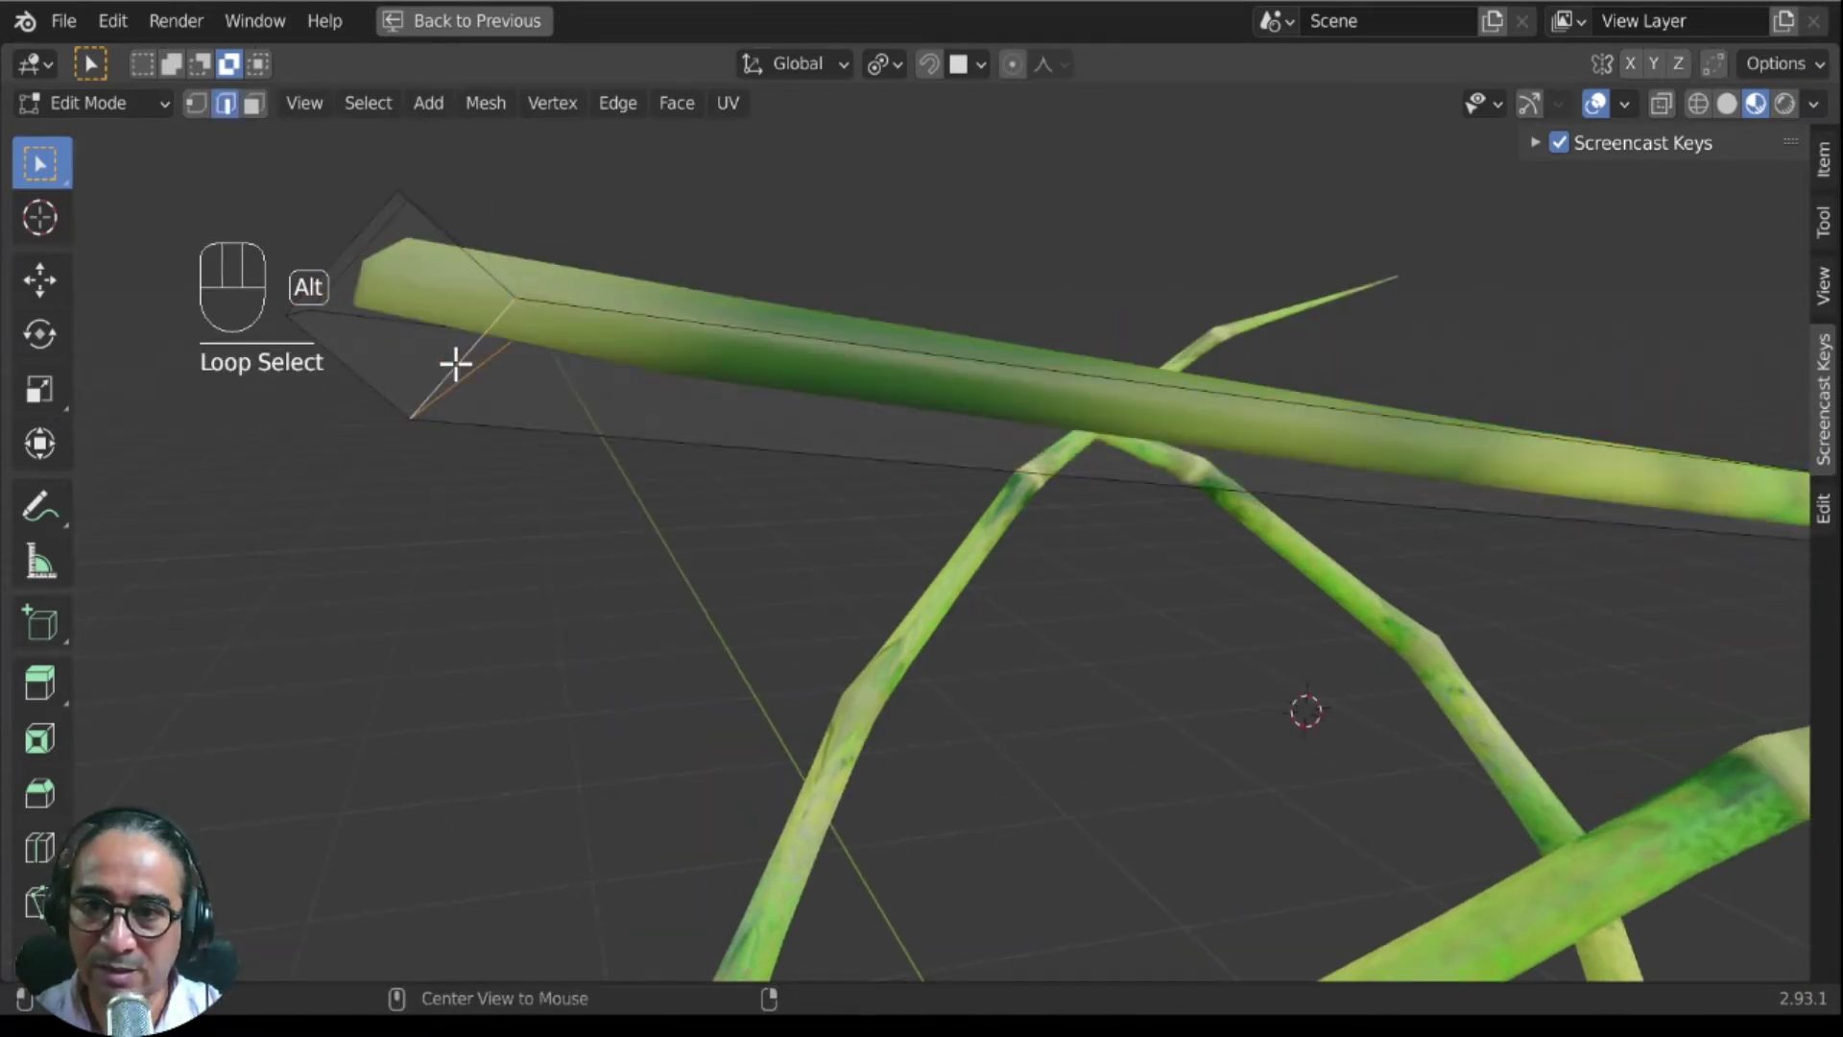
{"action": "middle_click_drag", "start_coordinate": [527, 370], "coordinate": [1165, 330]}
{"action": "key", "text": "KP_Decimal"}
{"action": "key", "text": "x"}
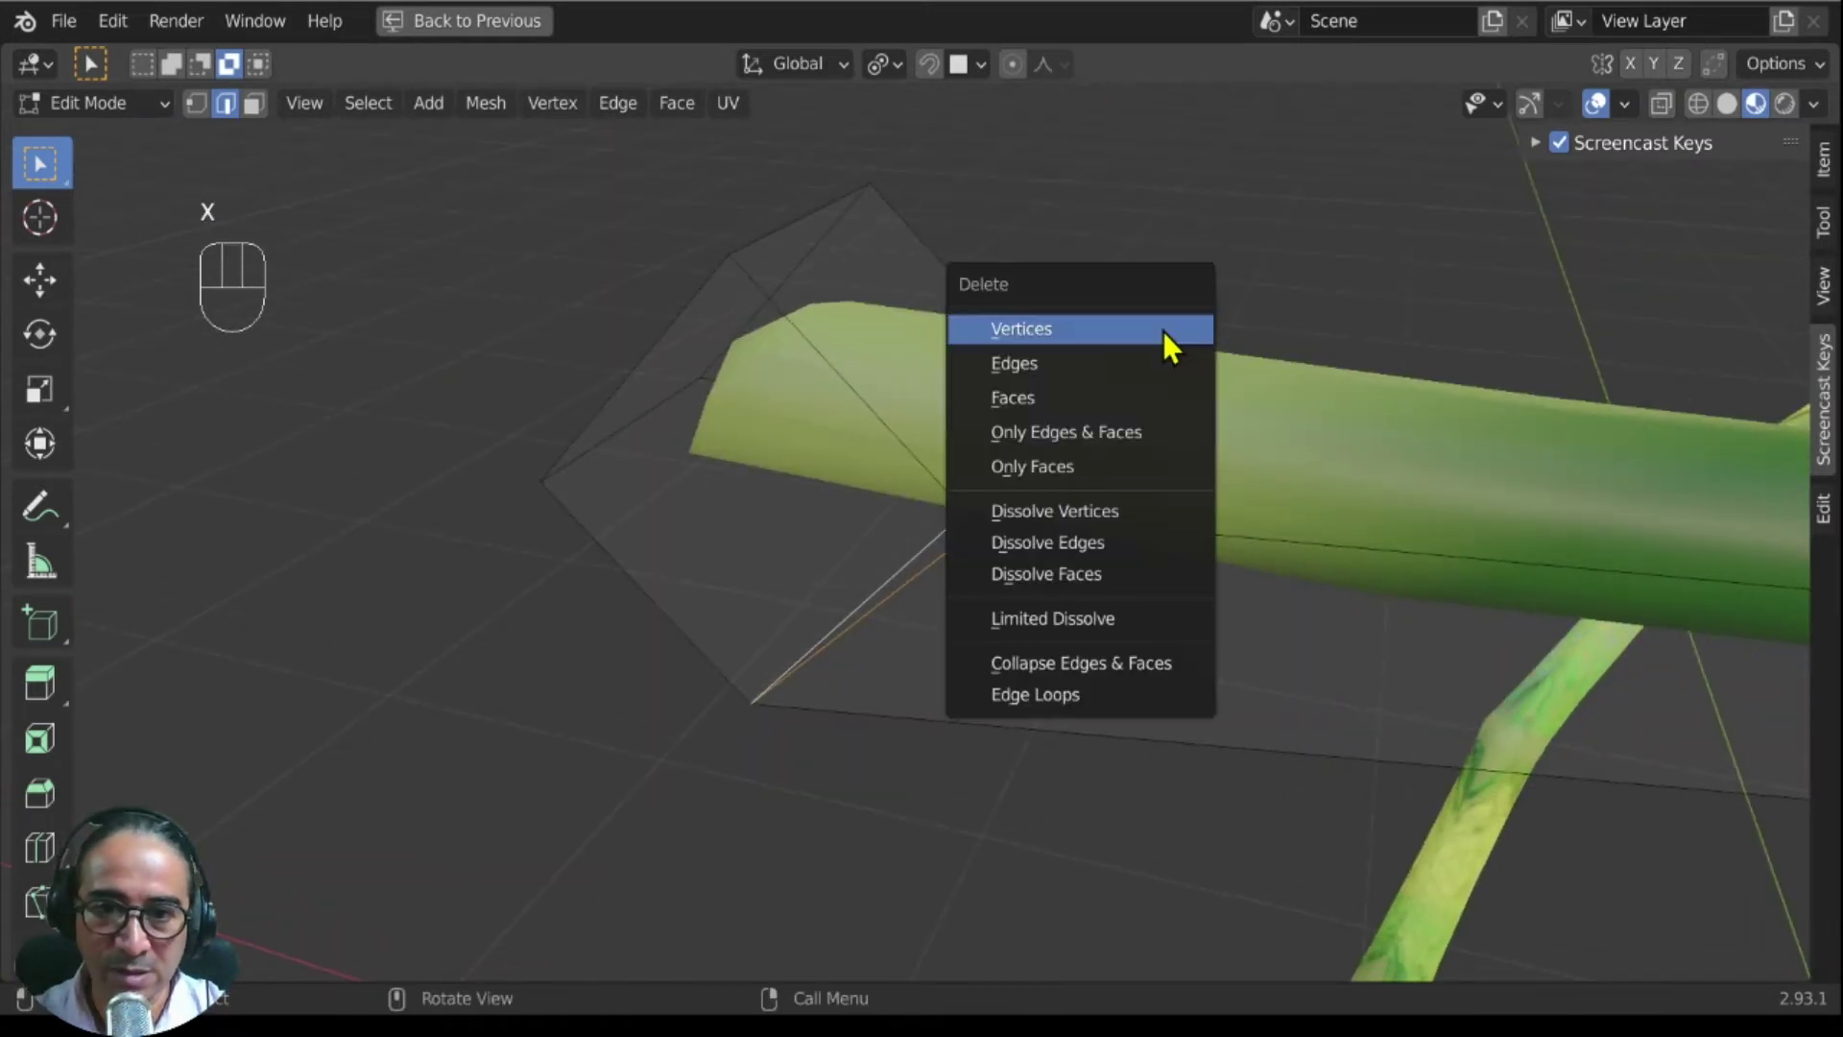
{"action": "left_click", "coordinate": [1058, 694]}
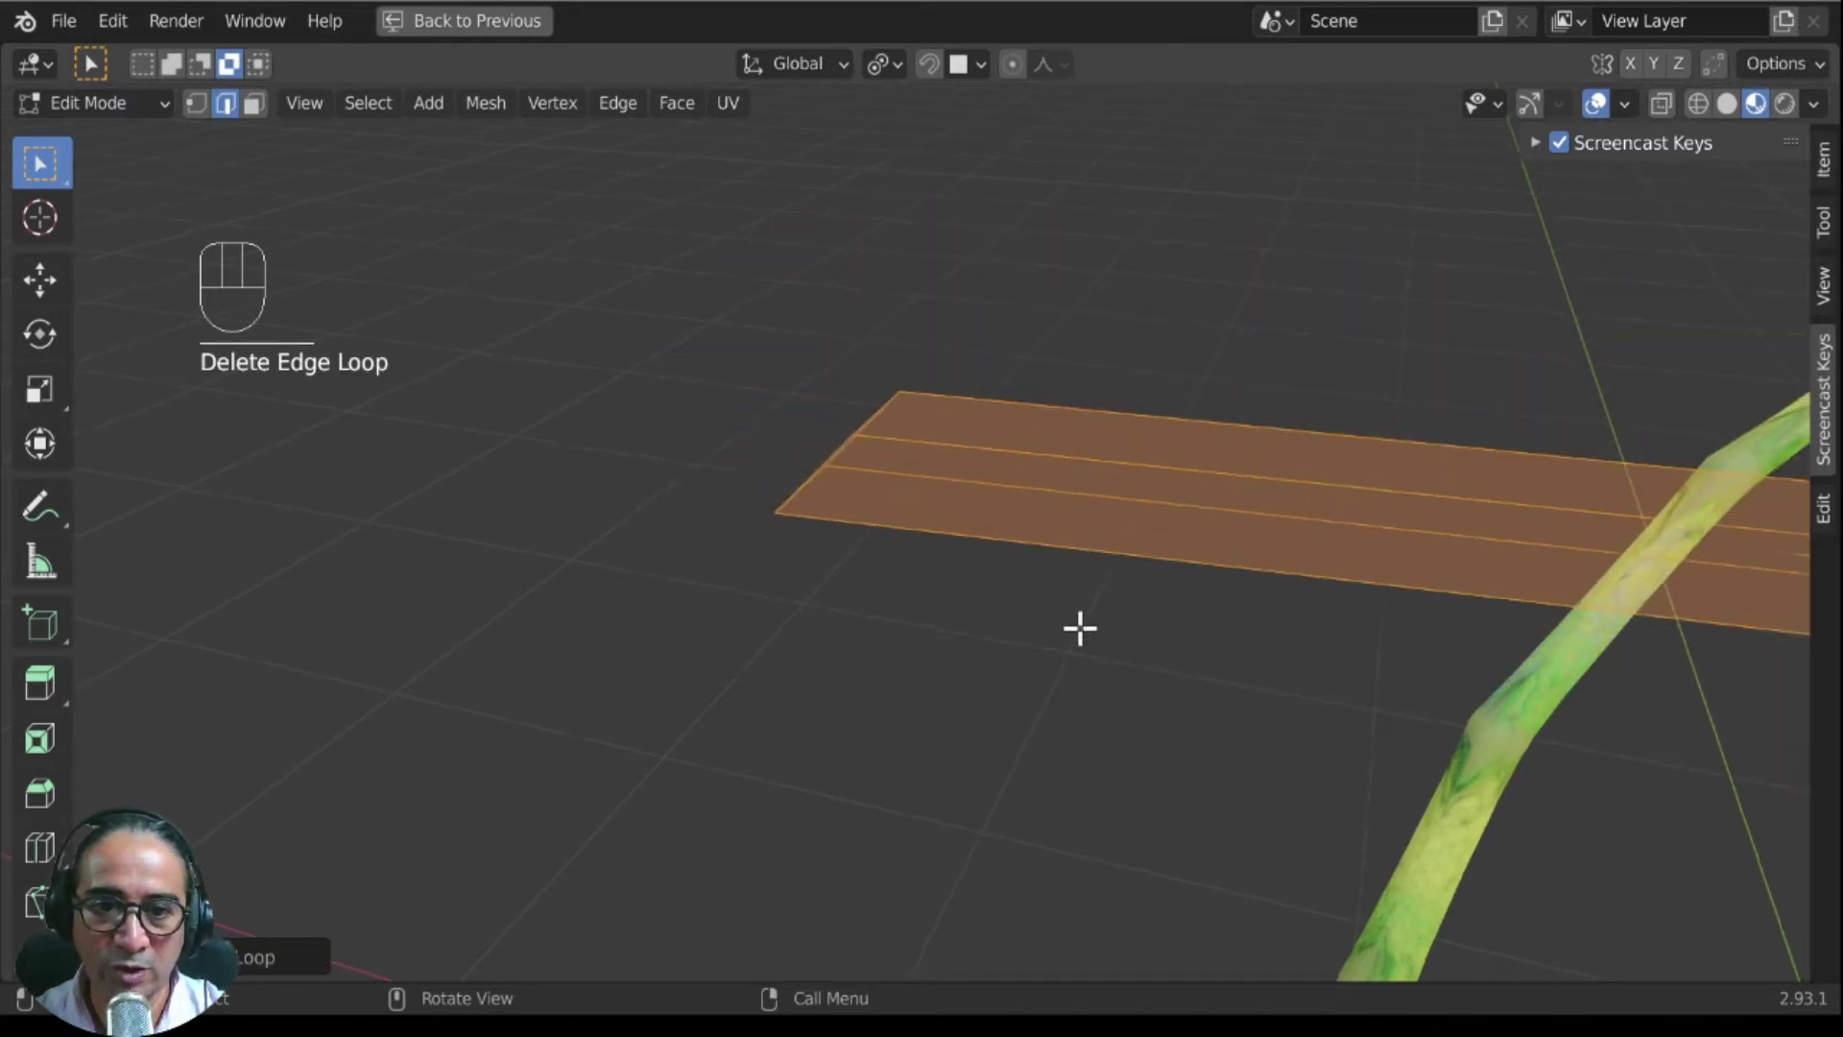
Step: Fatten the pole's end segment with Shrink/Fatten by about 0.04 m
{"action": "middle_click_drag", "start_coordinate": [1264, 675], "coordinate": [1214, 510], "text": "shift"}
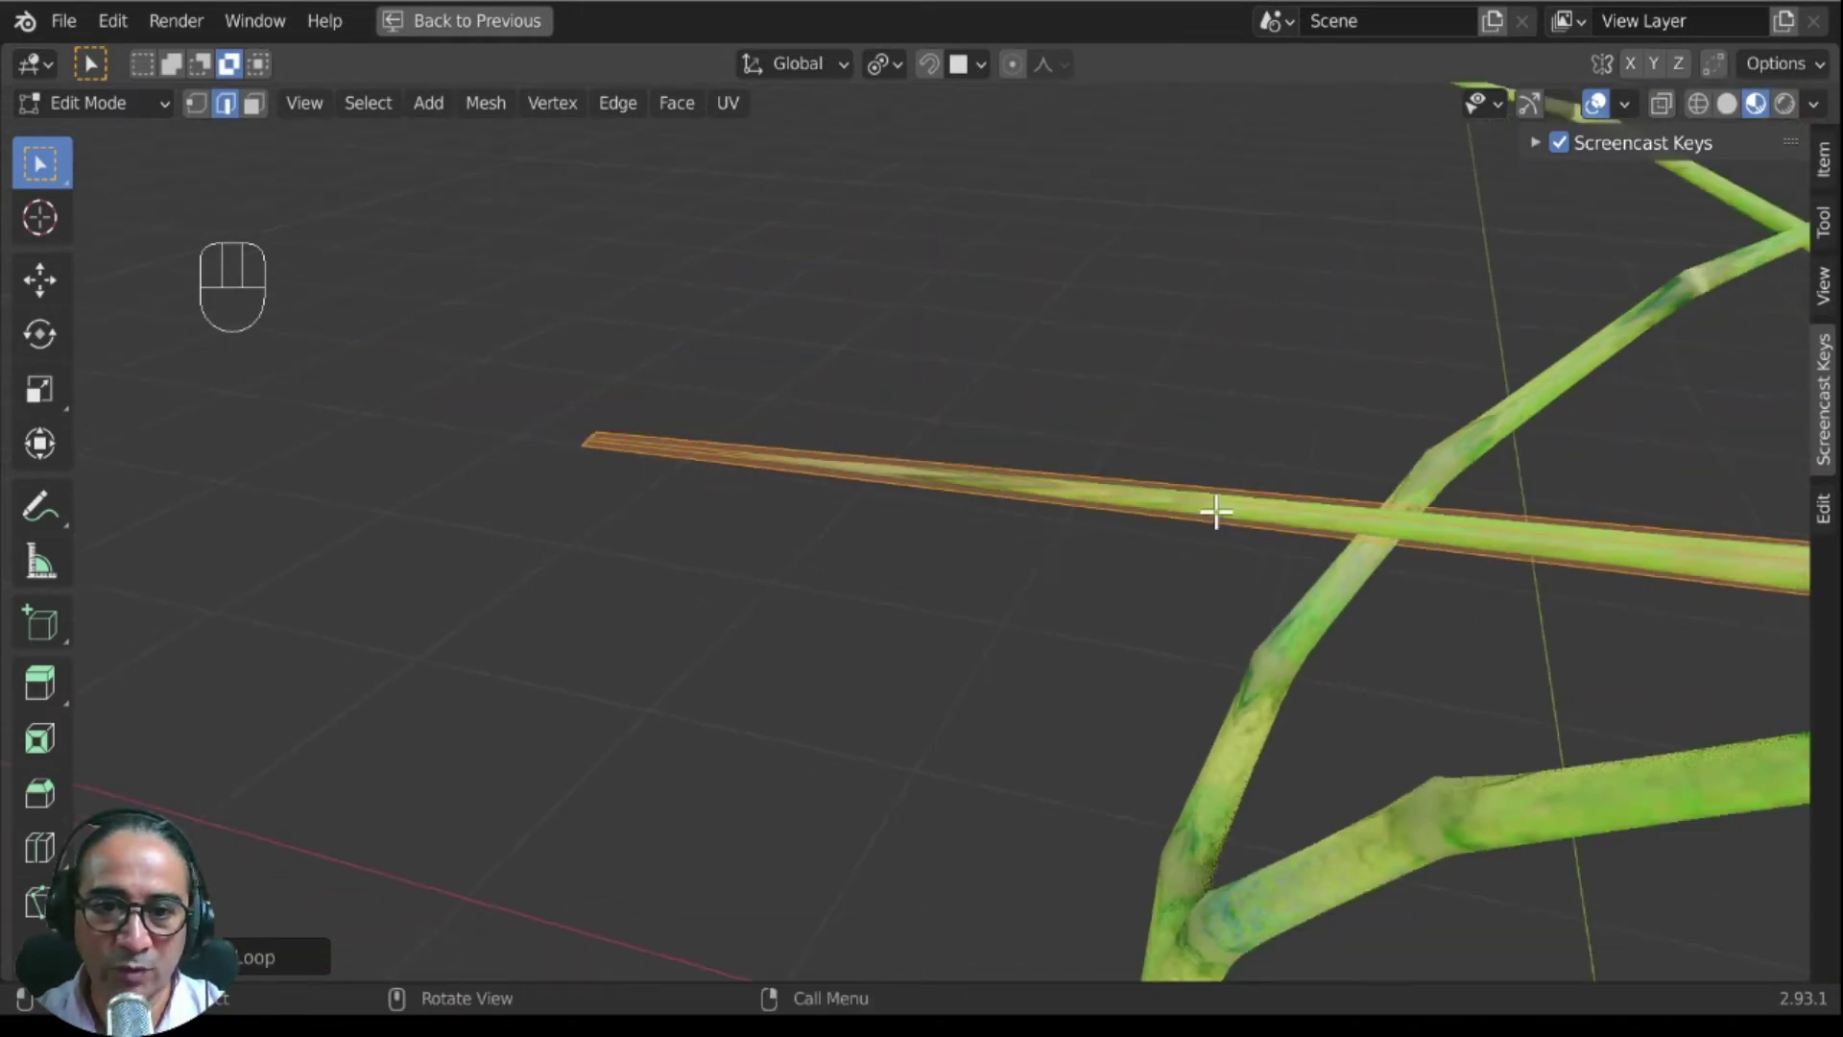
{"action": "scroll", "coordinate": [1025, 533], "scroll_direction": "down", "scroll_amount": 4}
{"action": "middle_click_drag", "start_coordinate": [1127, 621], "coordinate": [1218, 604]}
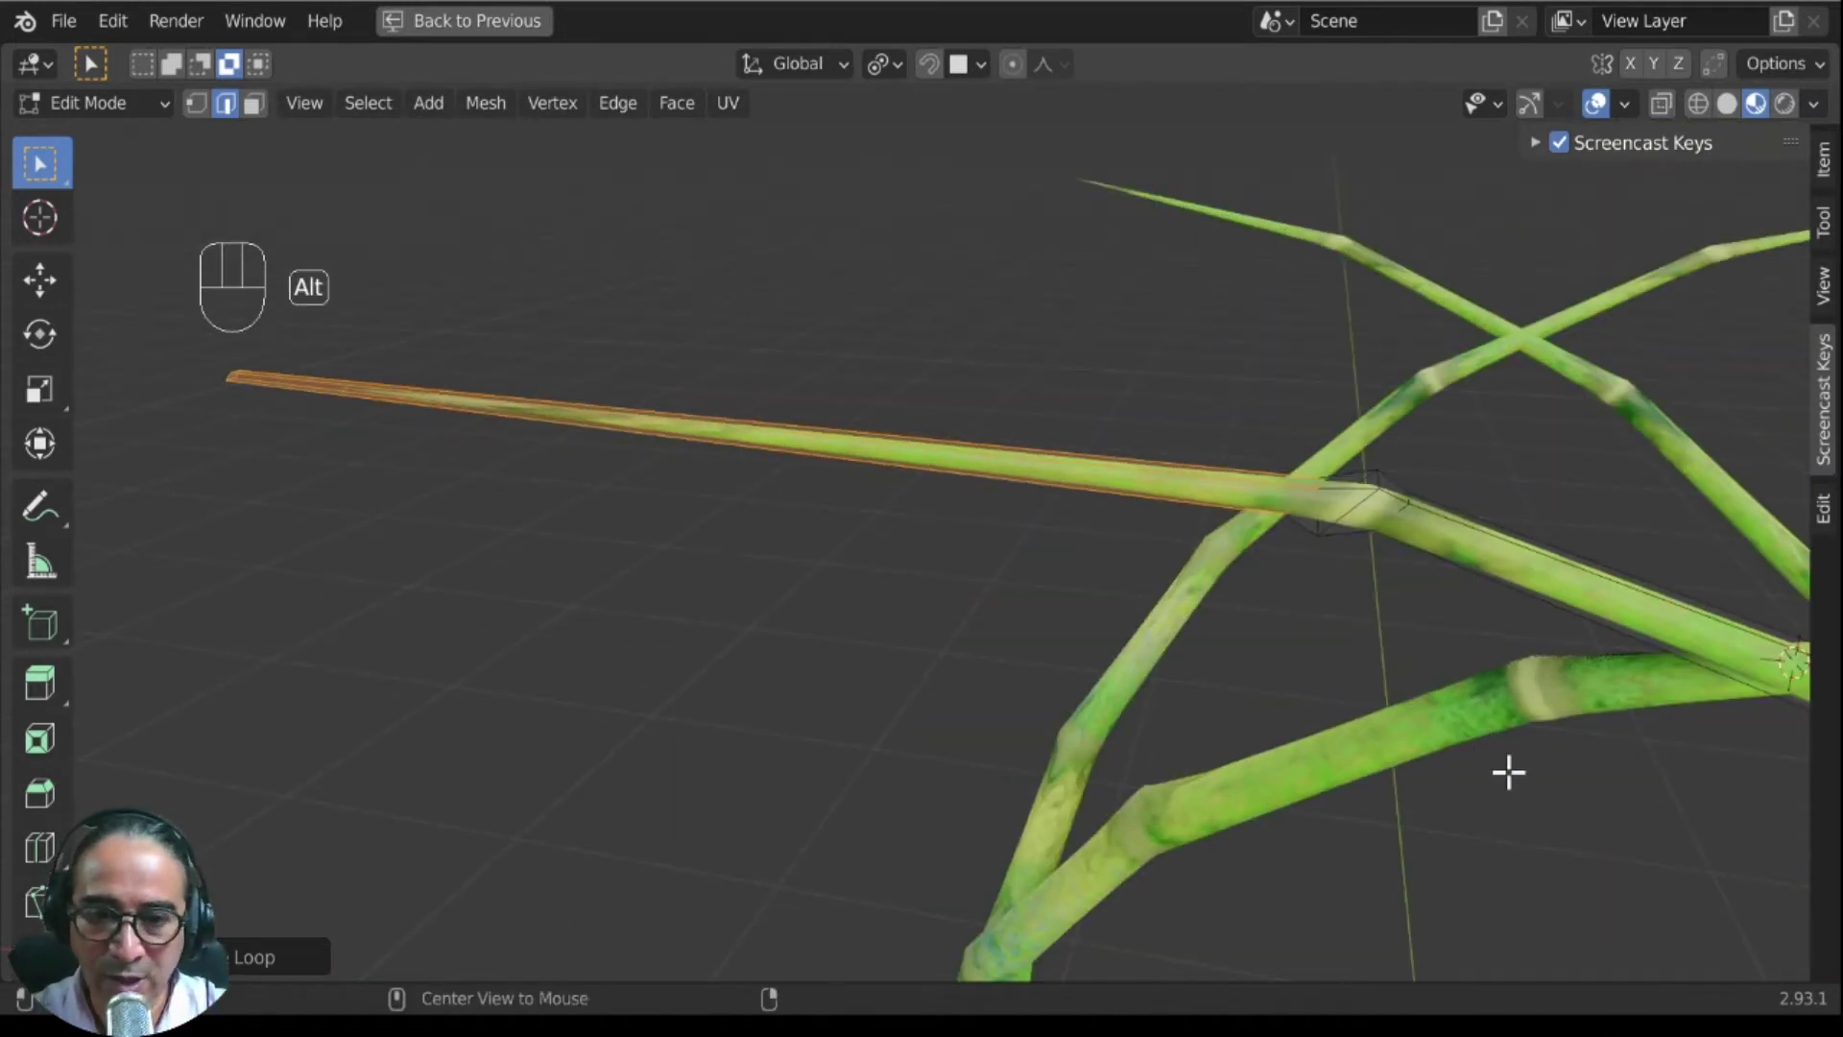
{"action": "key", "text": "alt+s"}
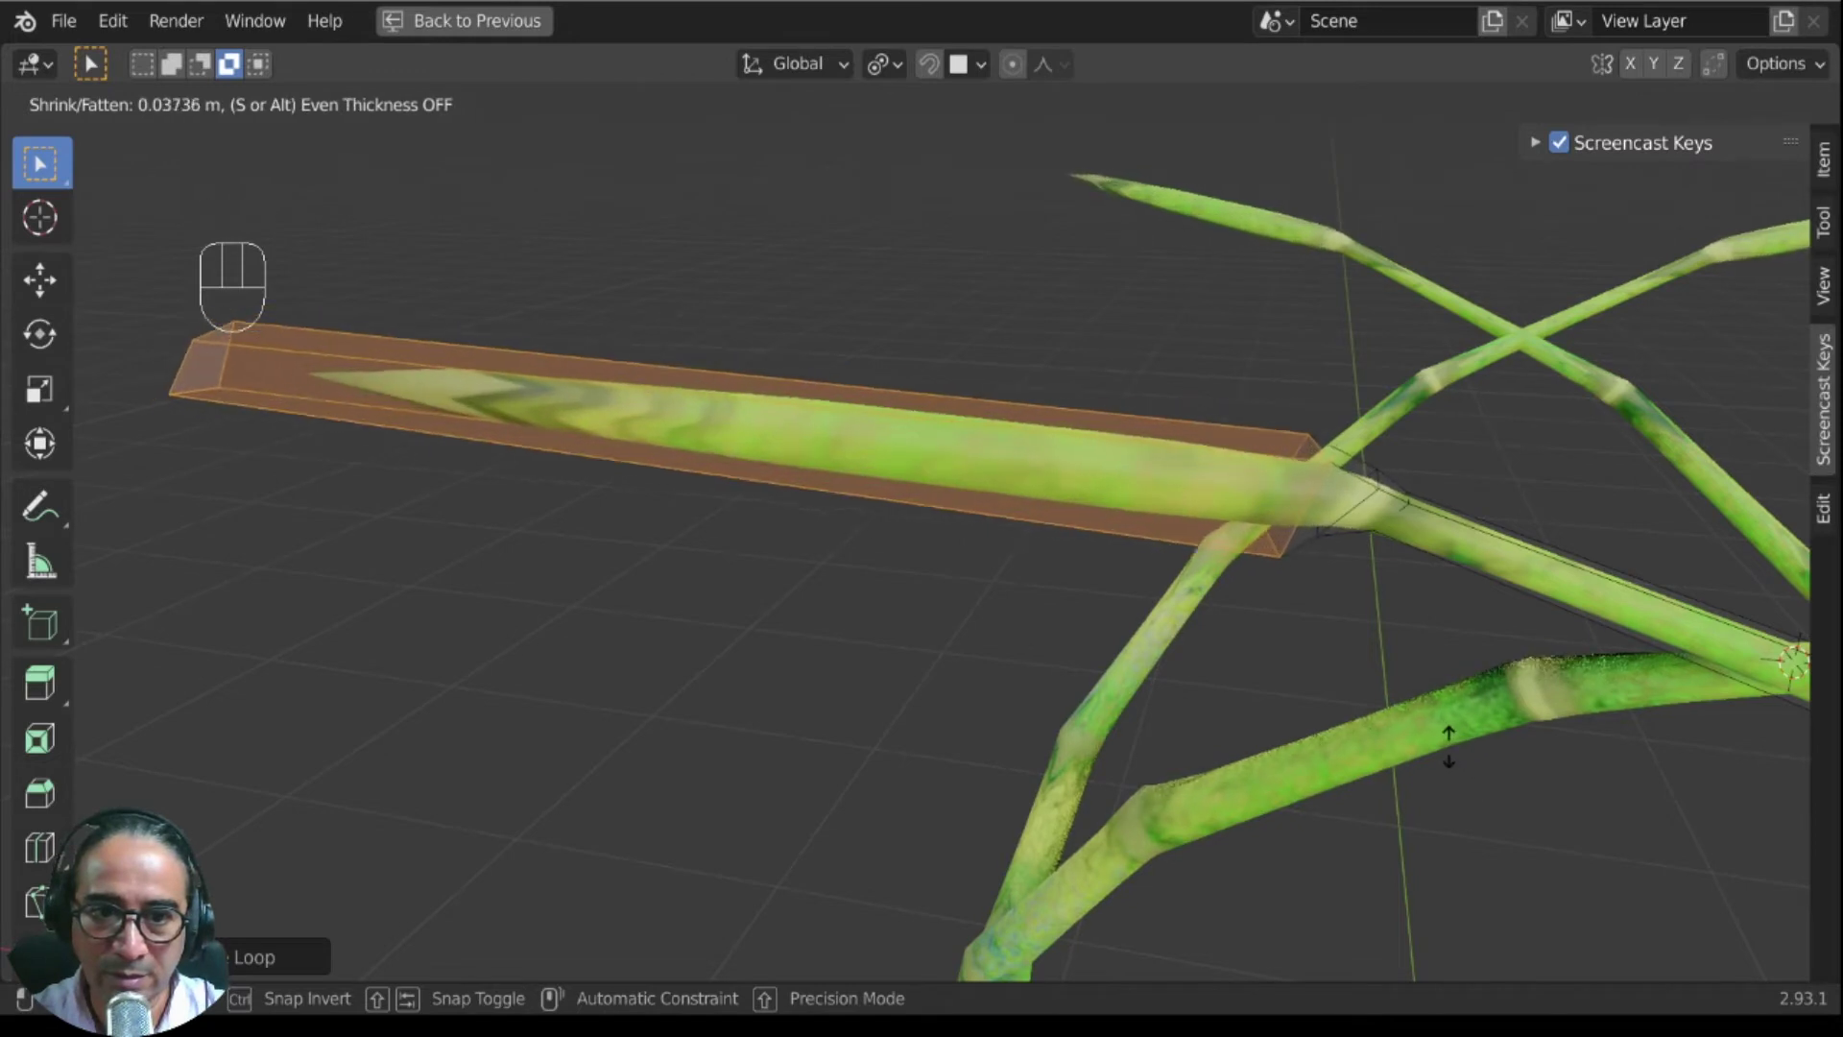
{"action": "left_click", "coordinate": [1449, 747]}
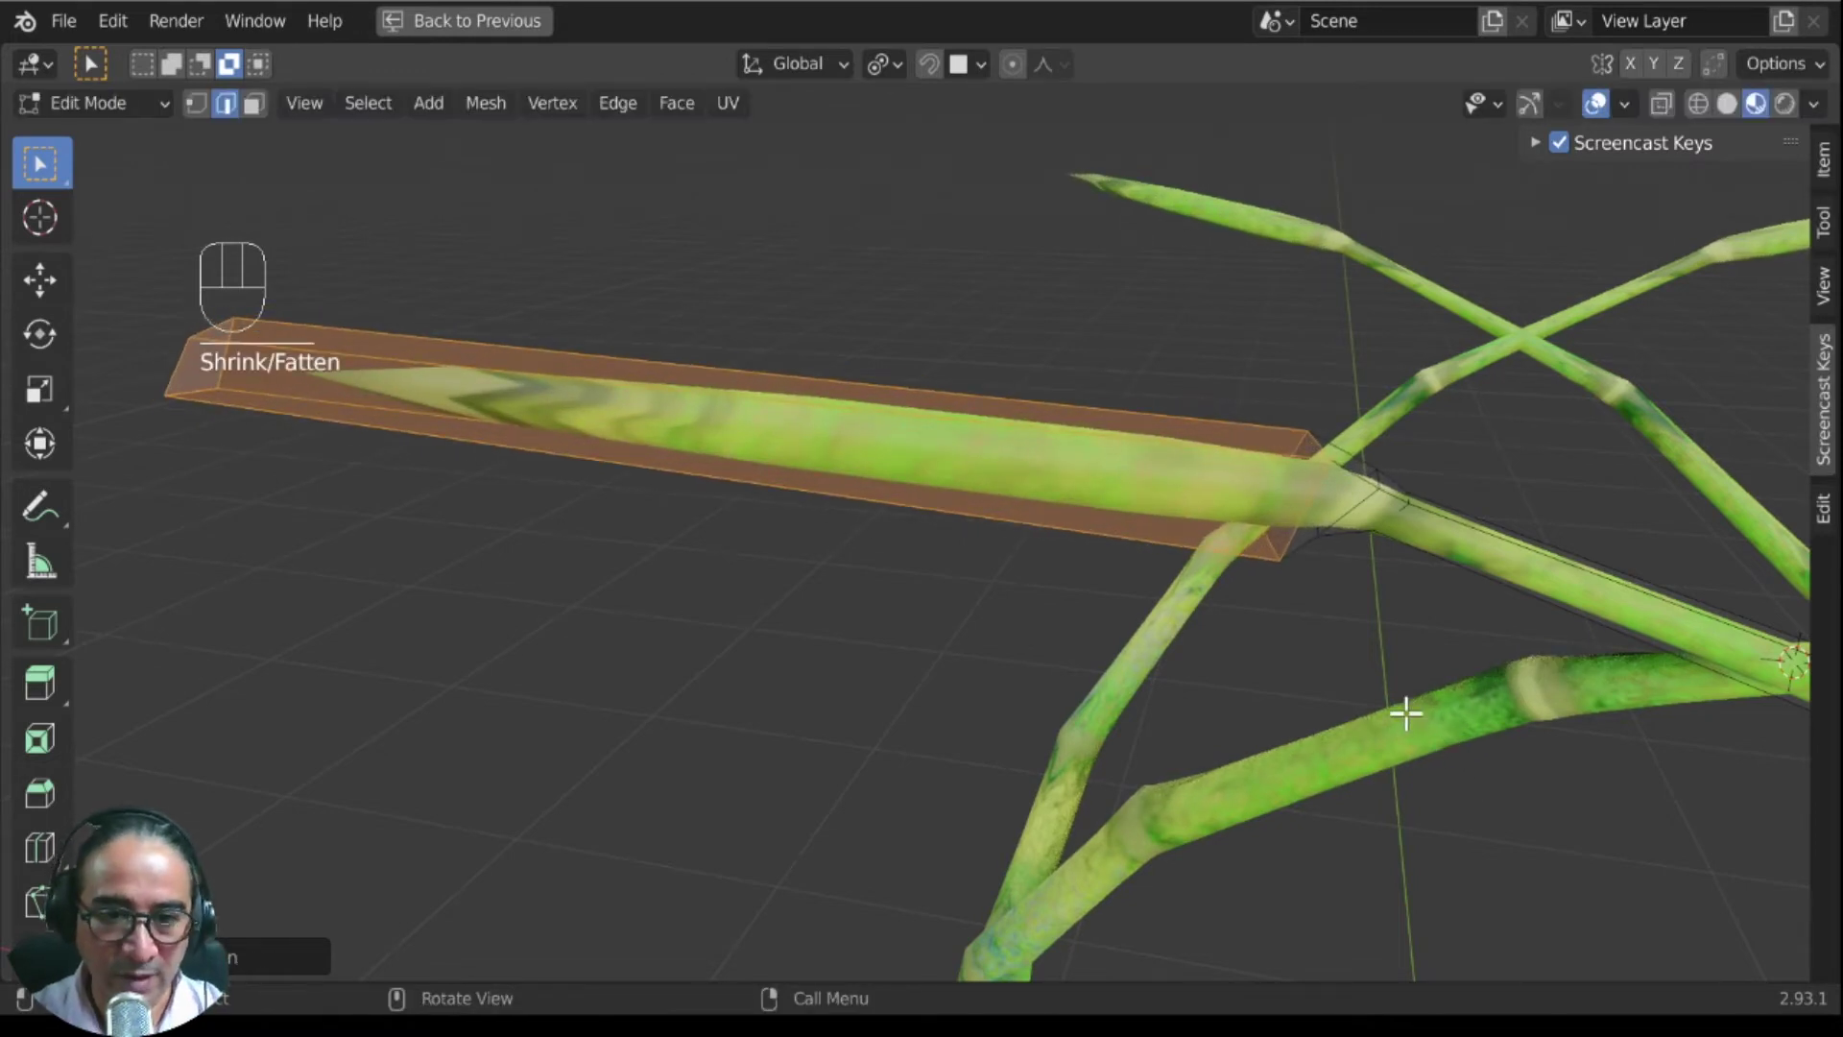
Step: Move the fattened end segment in front view so its base overlaps the joint of the thin pole
{"action": "middle_click_drag", "start_coordinate": [1405, 713], "coordinate": [1127, 630]}
{"action": "key", "text": "KP_1"}
{"action": "scroll", "coordinate": [1389, 679], "scroll_direction": "up", "scroll_amount": 2}
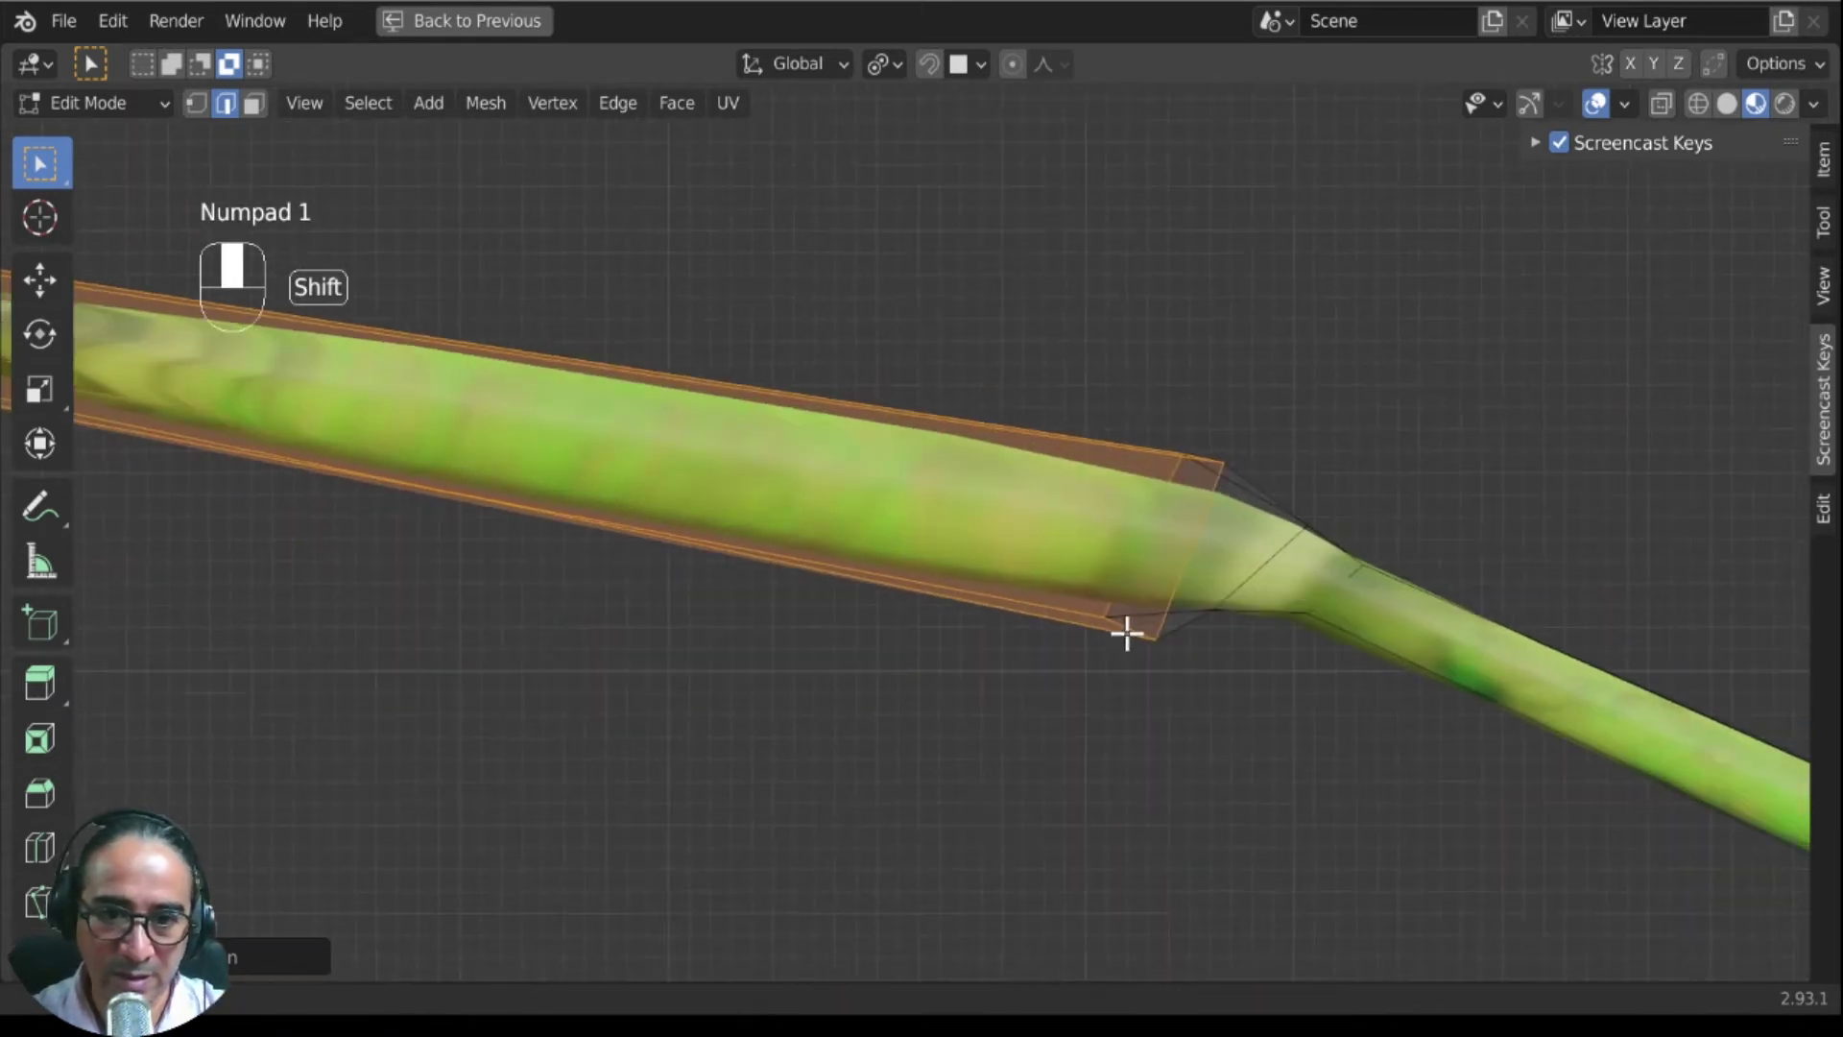
{"action": "key", "text": "g"}
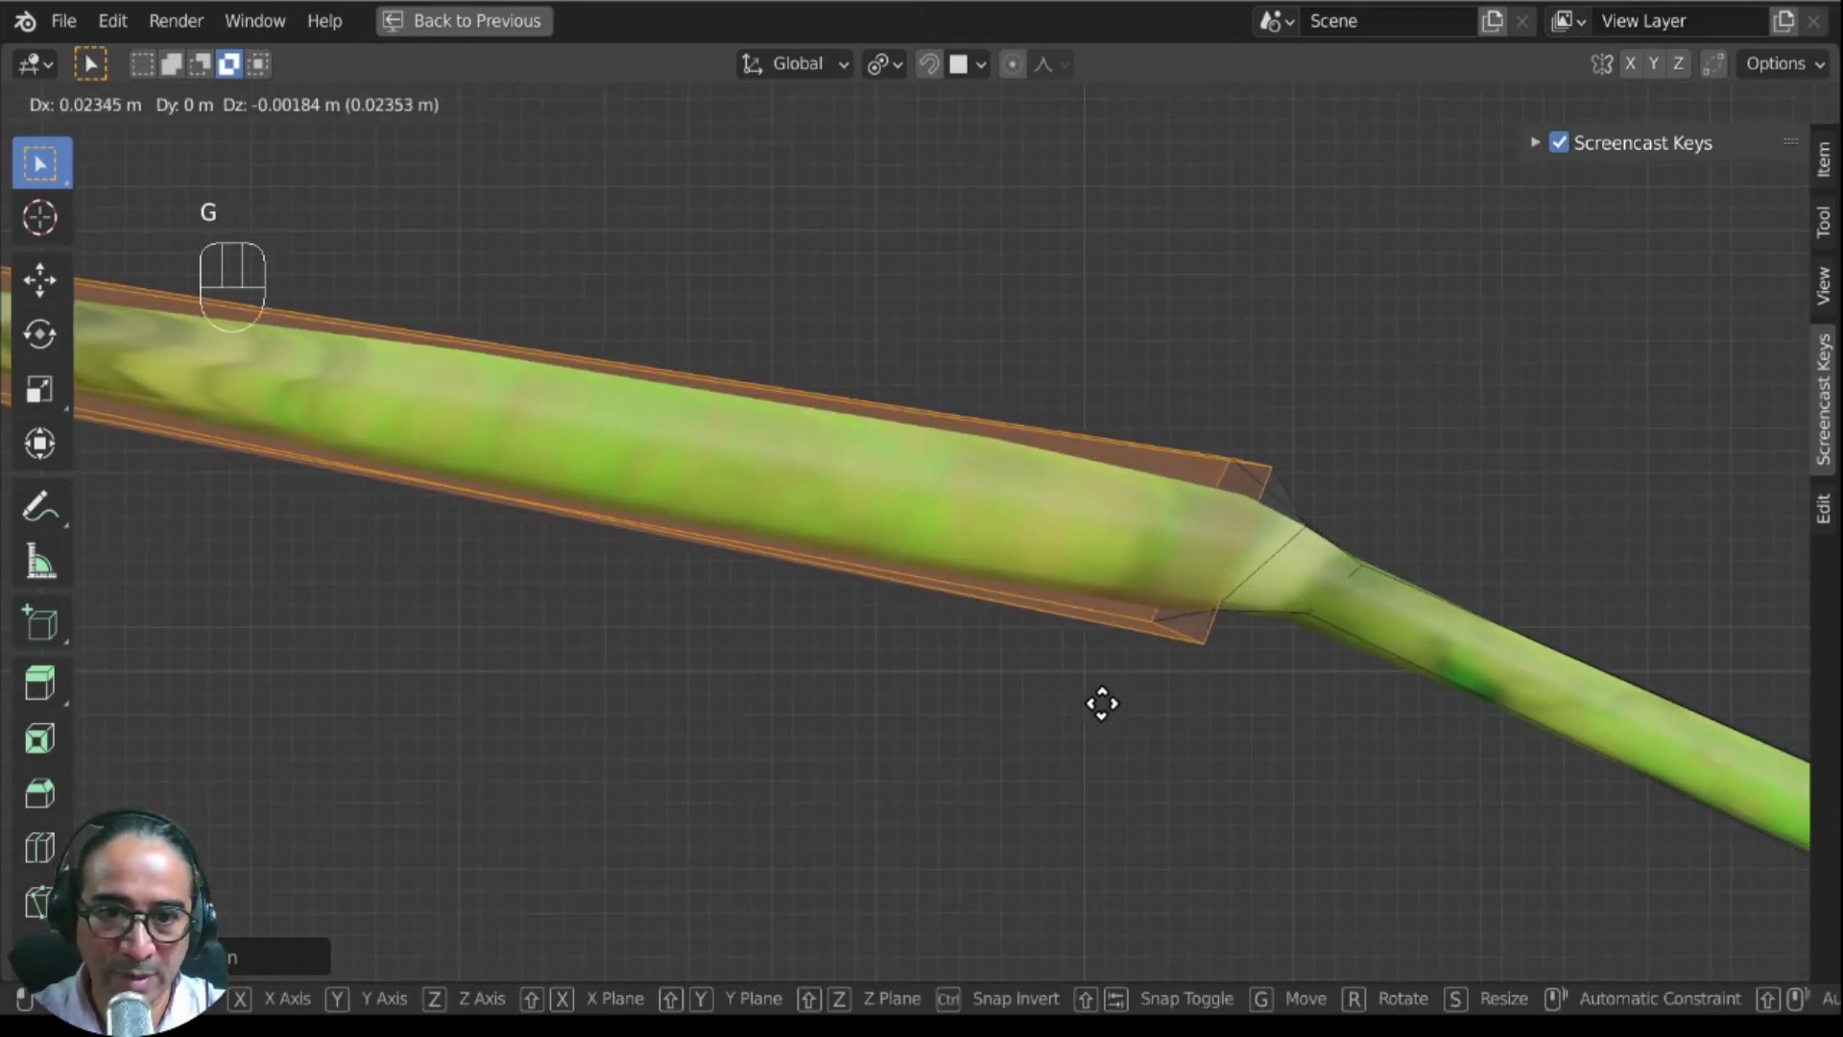
{"action": "left_click", "coordinate": [1260, 734]}
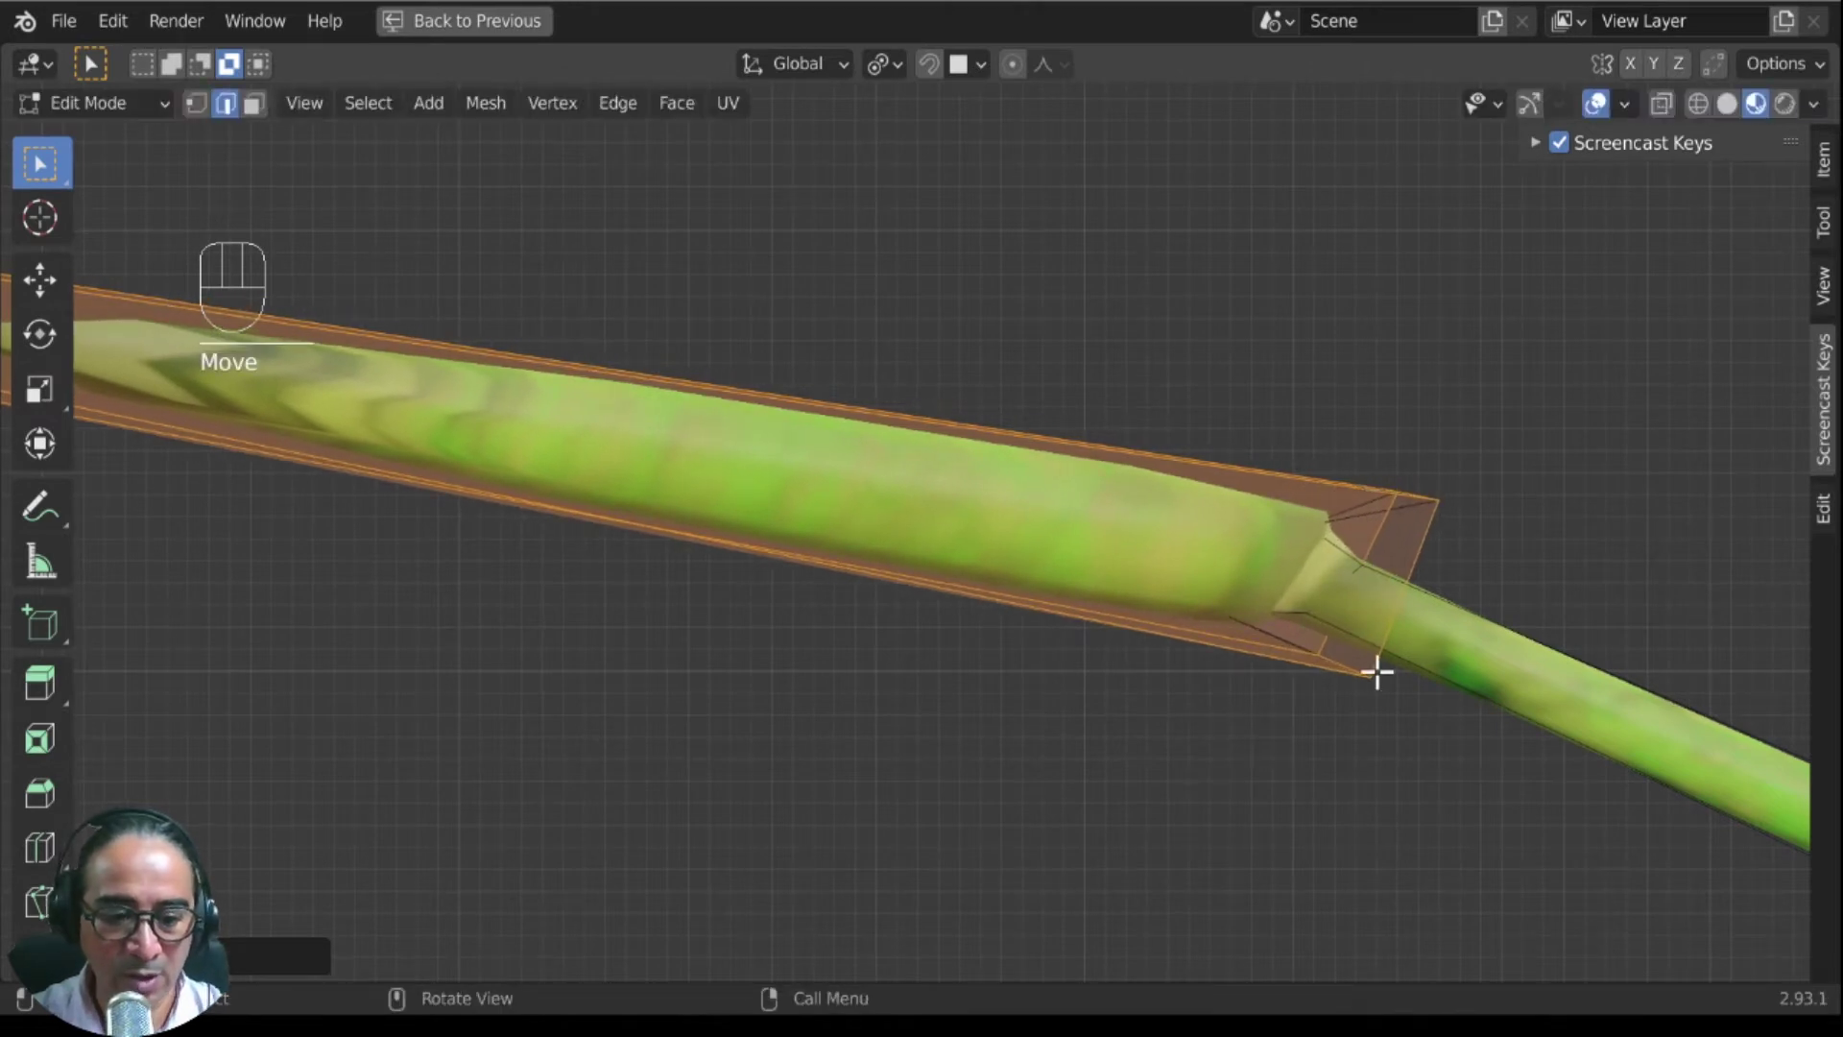
Step: Shift the fattened segment sideways to center its base on the pole, viewing it along the pole's axis
{"action": "key", "text": "KP_3"}
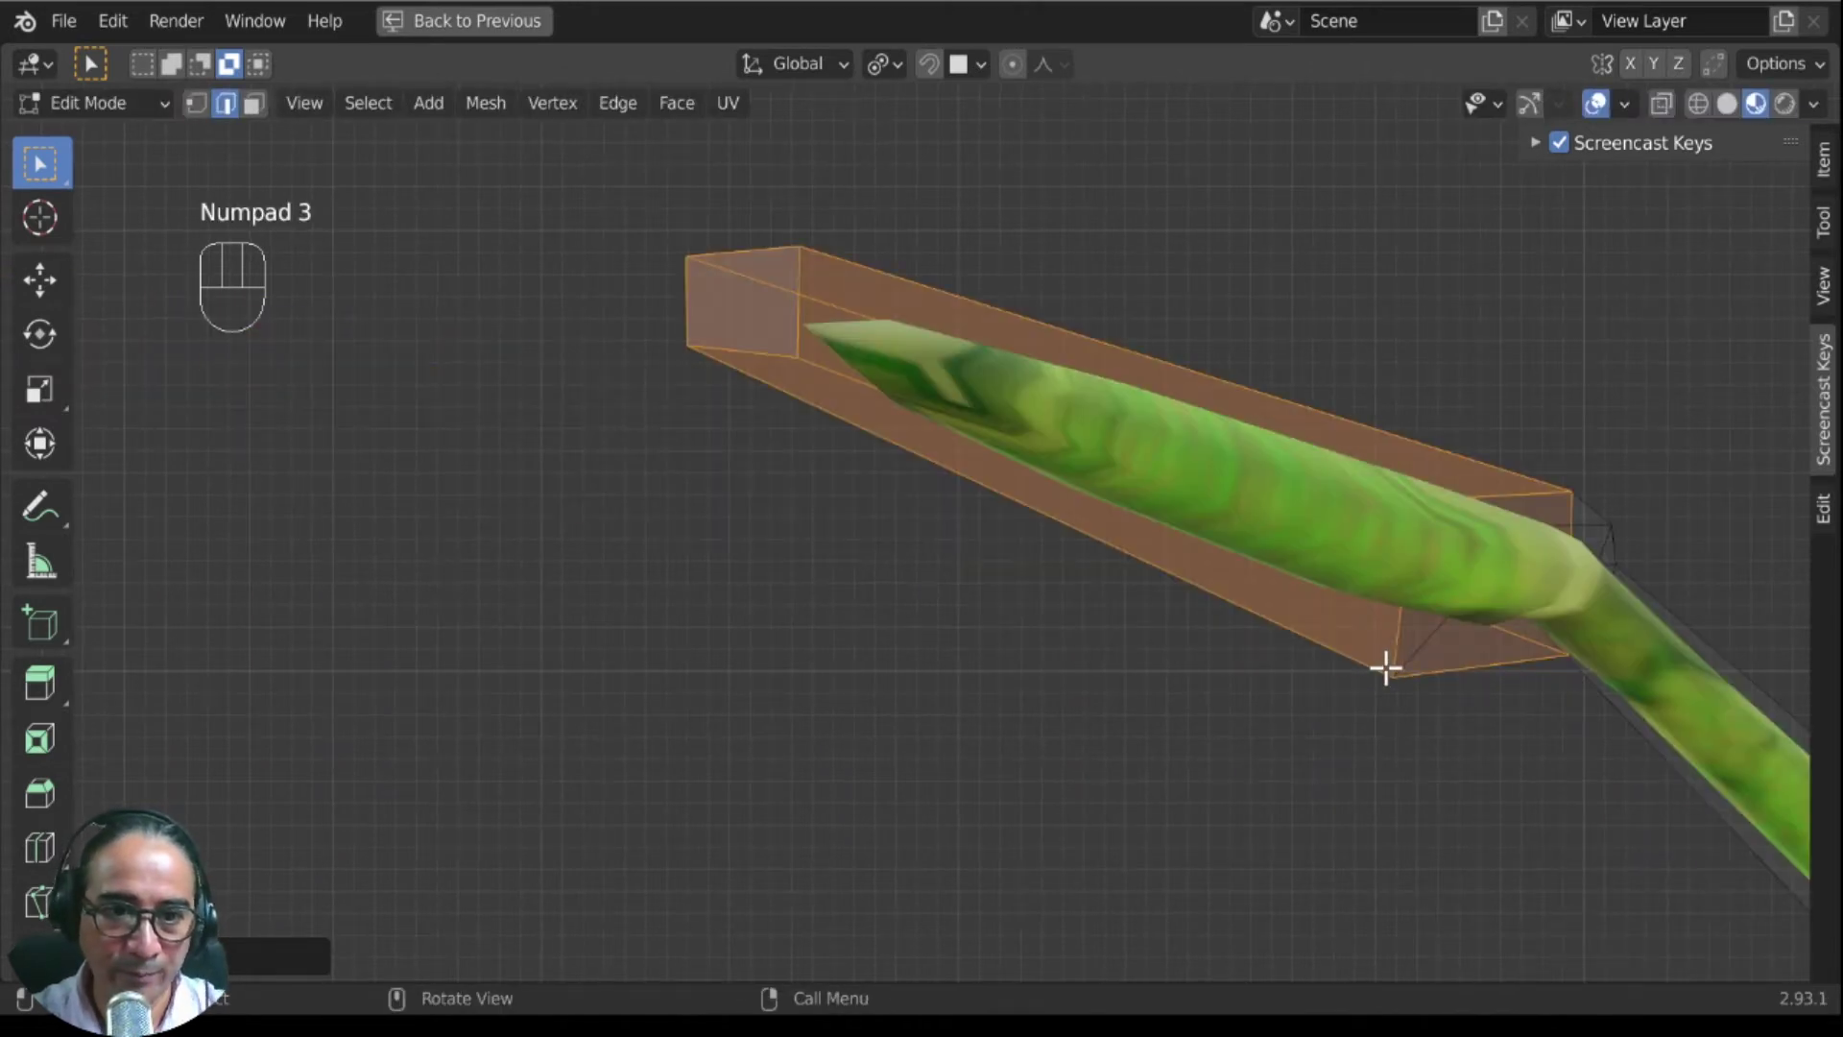
{"action": "middle_click_drag", "start_coordinate": [1383, 662], "coordinate": [1275, 675]}
{"action": "key", "text": "KP_3"}
{"action": "scroll", "coordinate": [1273, 680], "scroll_direction": "up", "scroll_amount": 3}
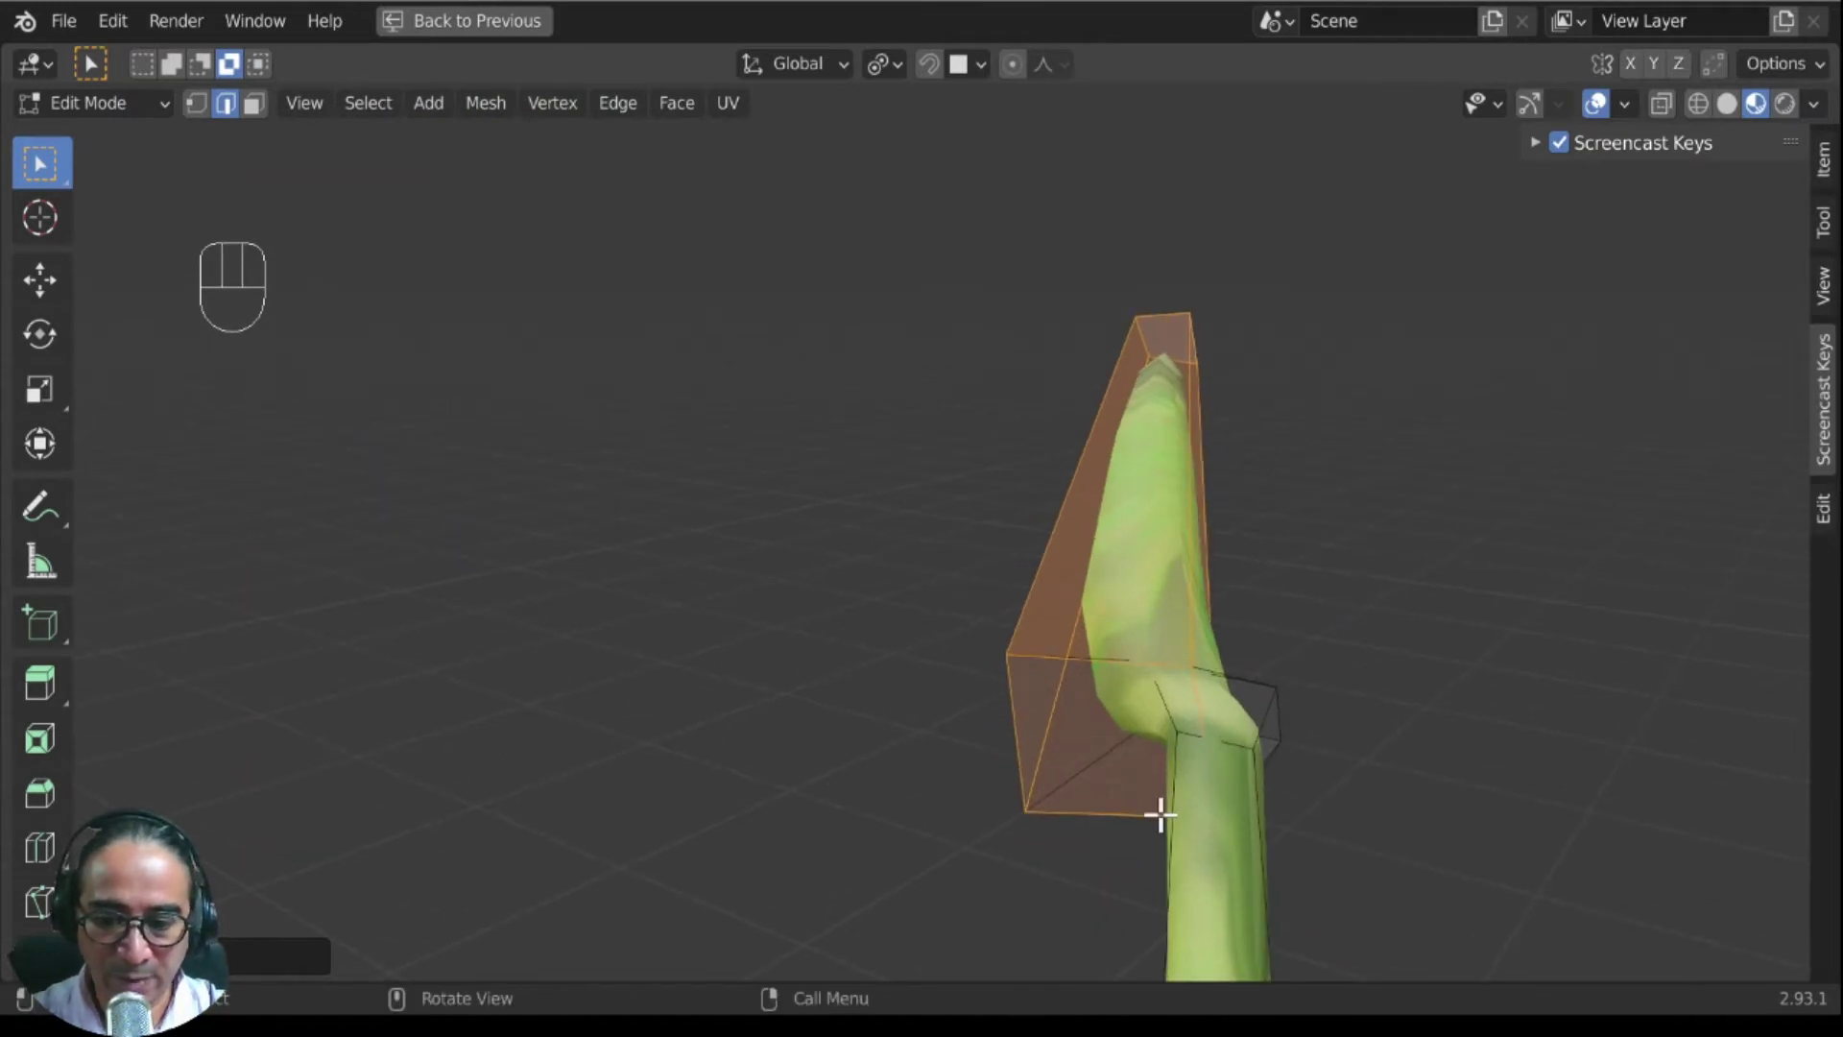
{"action": "key", "text": "g"}
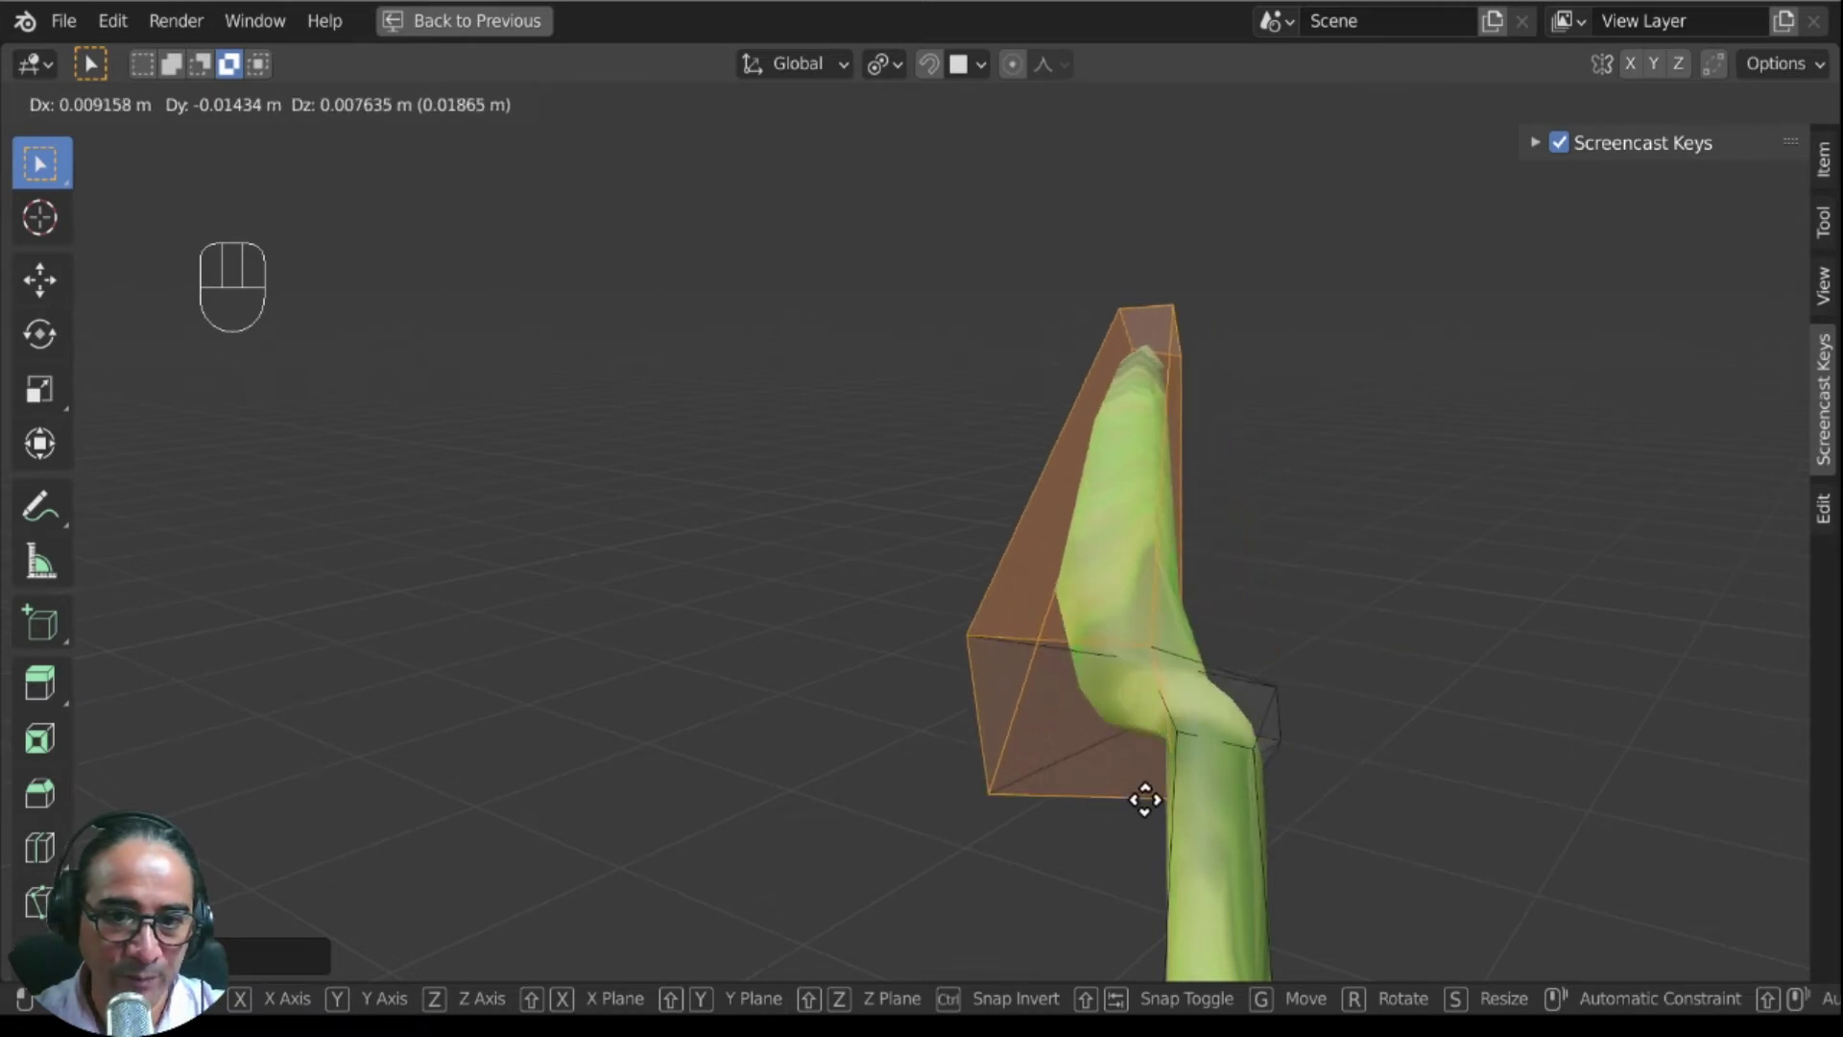
{"action": "left_click", "coordinate": [1222, 797]}
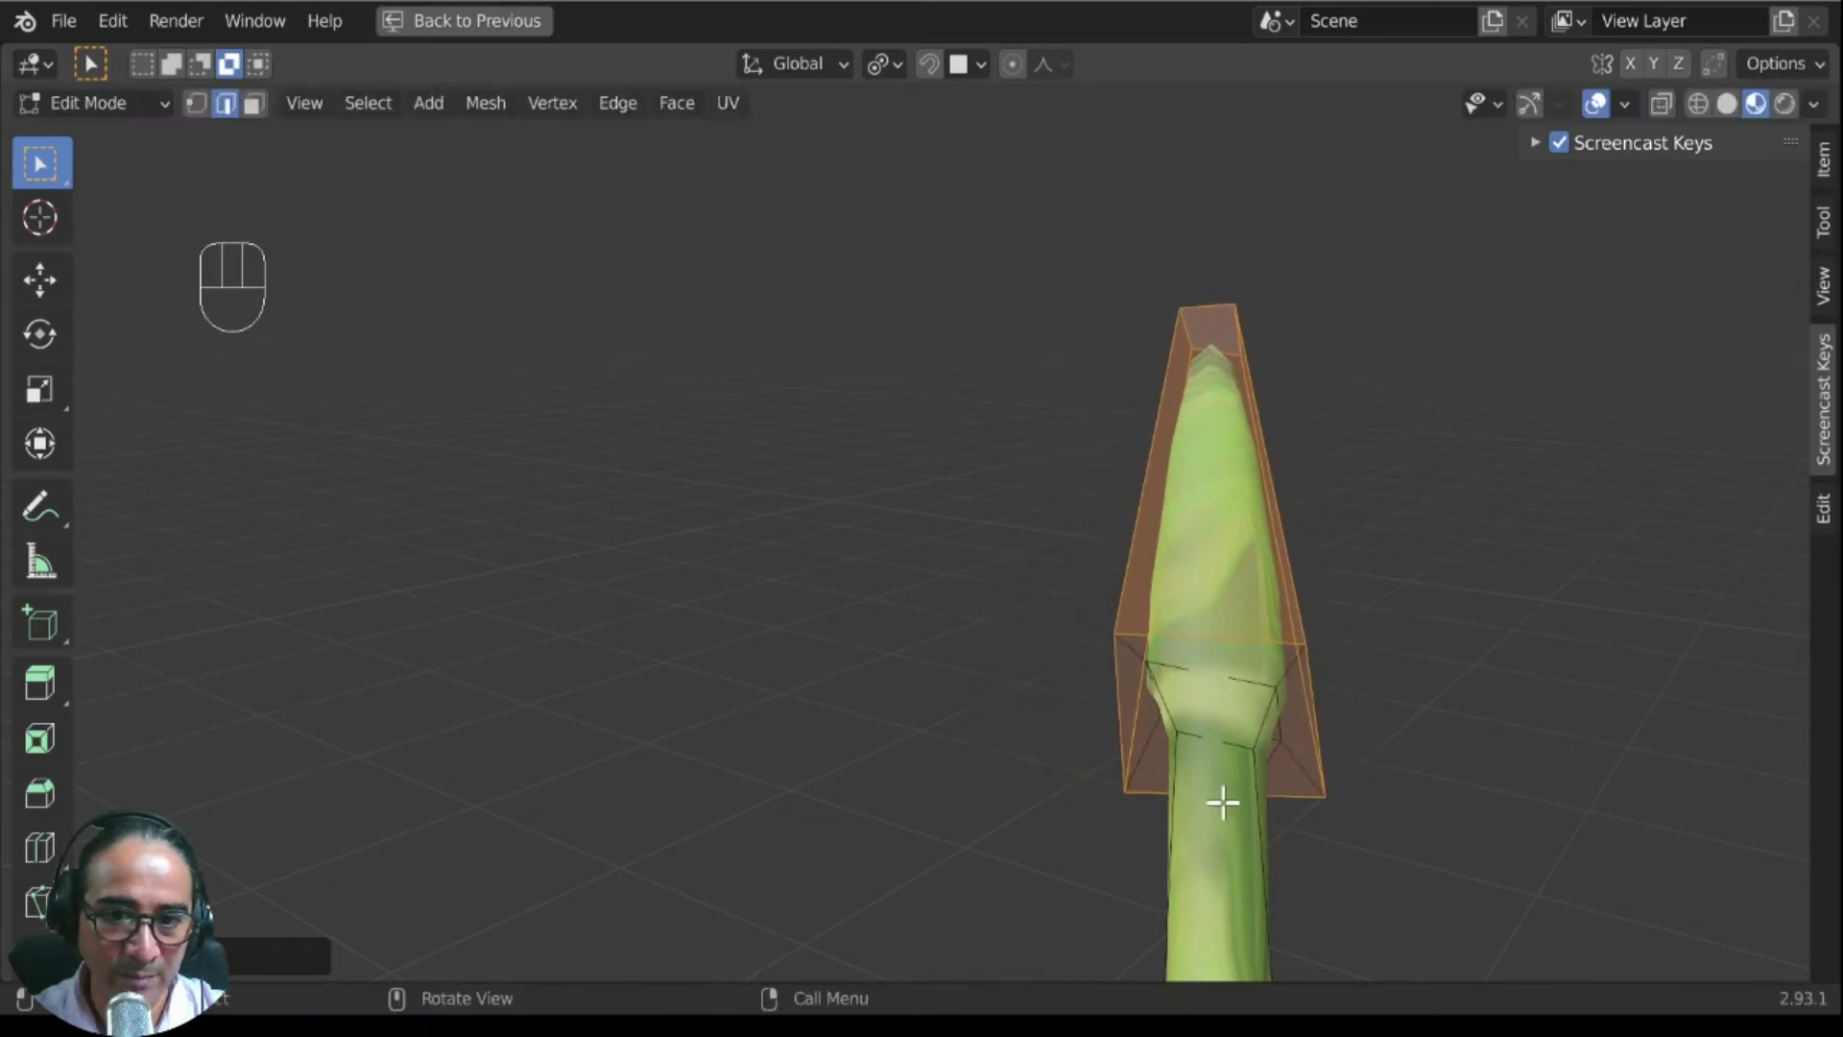
Step: Refine the fattened segment's position over the pole joint, moving it in top view and nudging it slightly downward in perspective
{"action": "key", "text": "KP_7"}
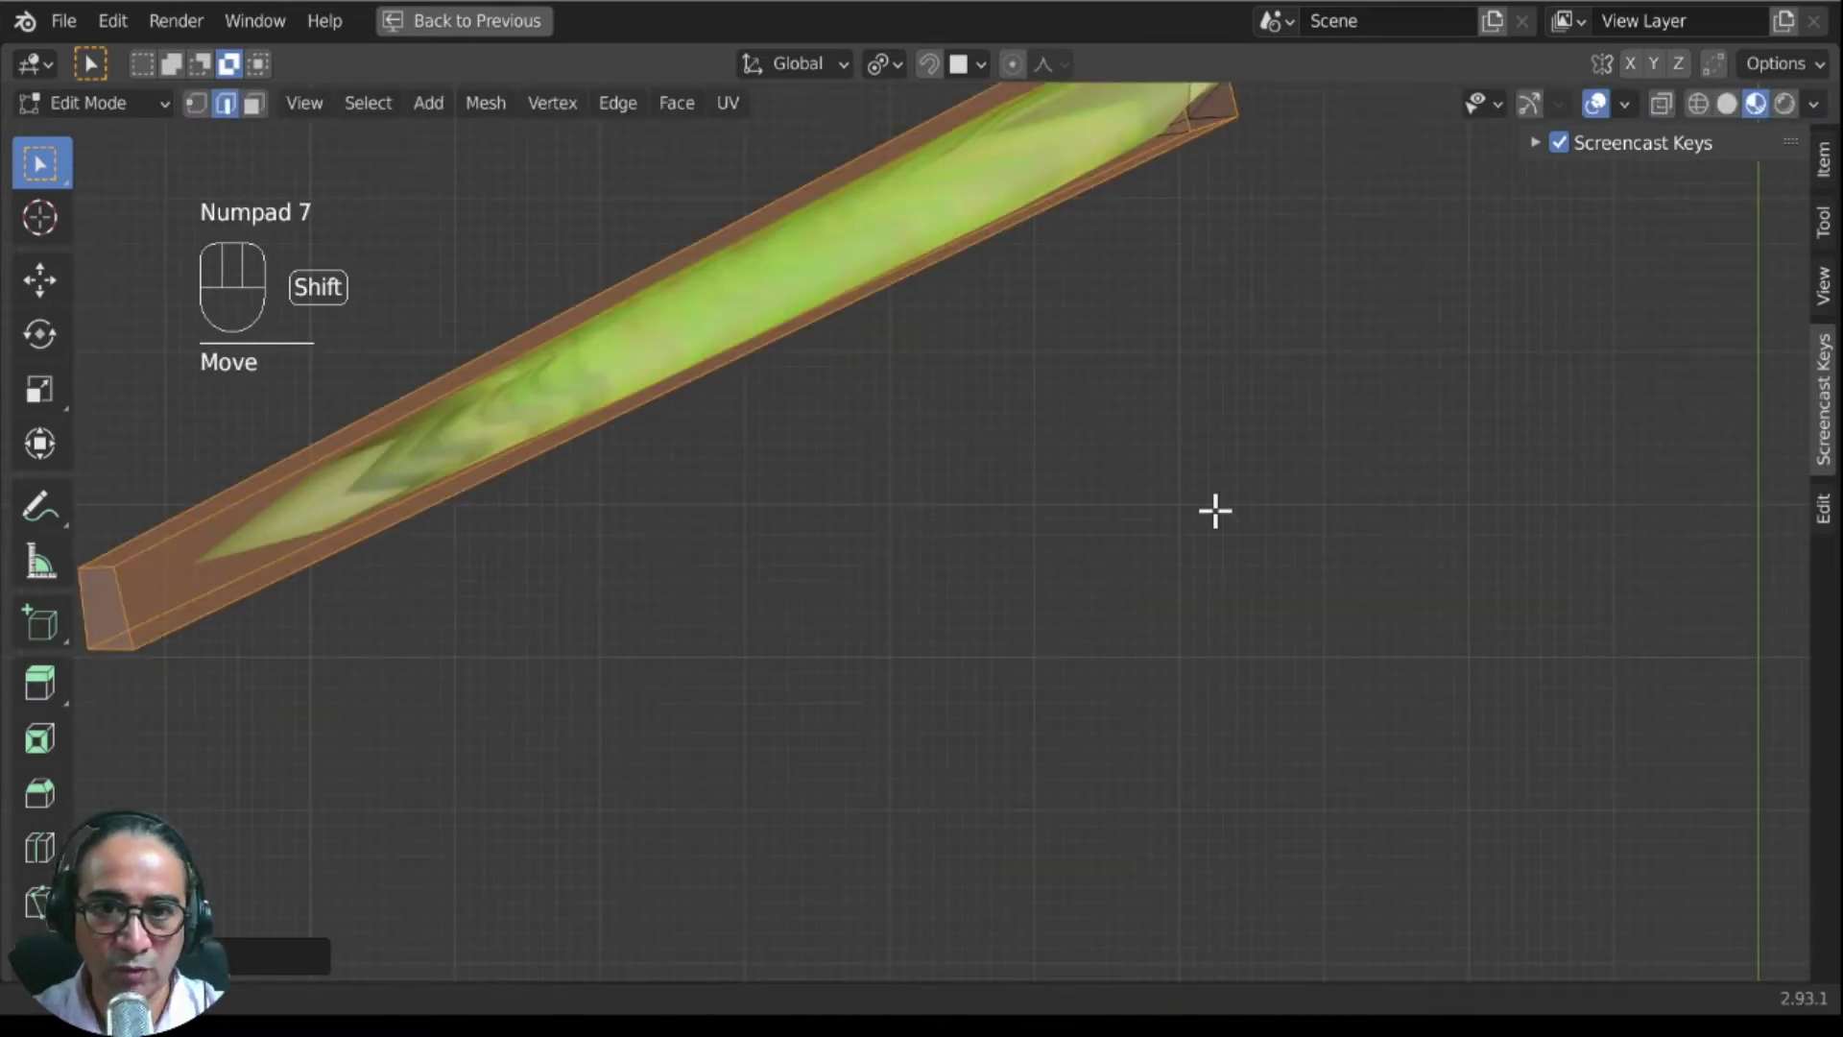
{"action": "middle_click_drag", "start_coordinate": [1213, 510], "coordinate": [1041, 778], "text": "shift"}
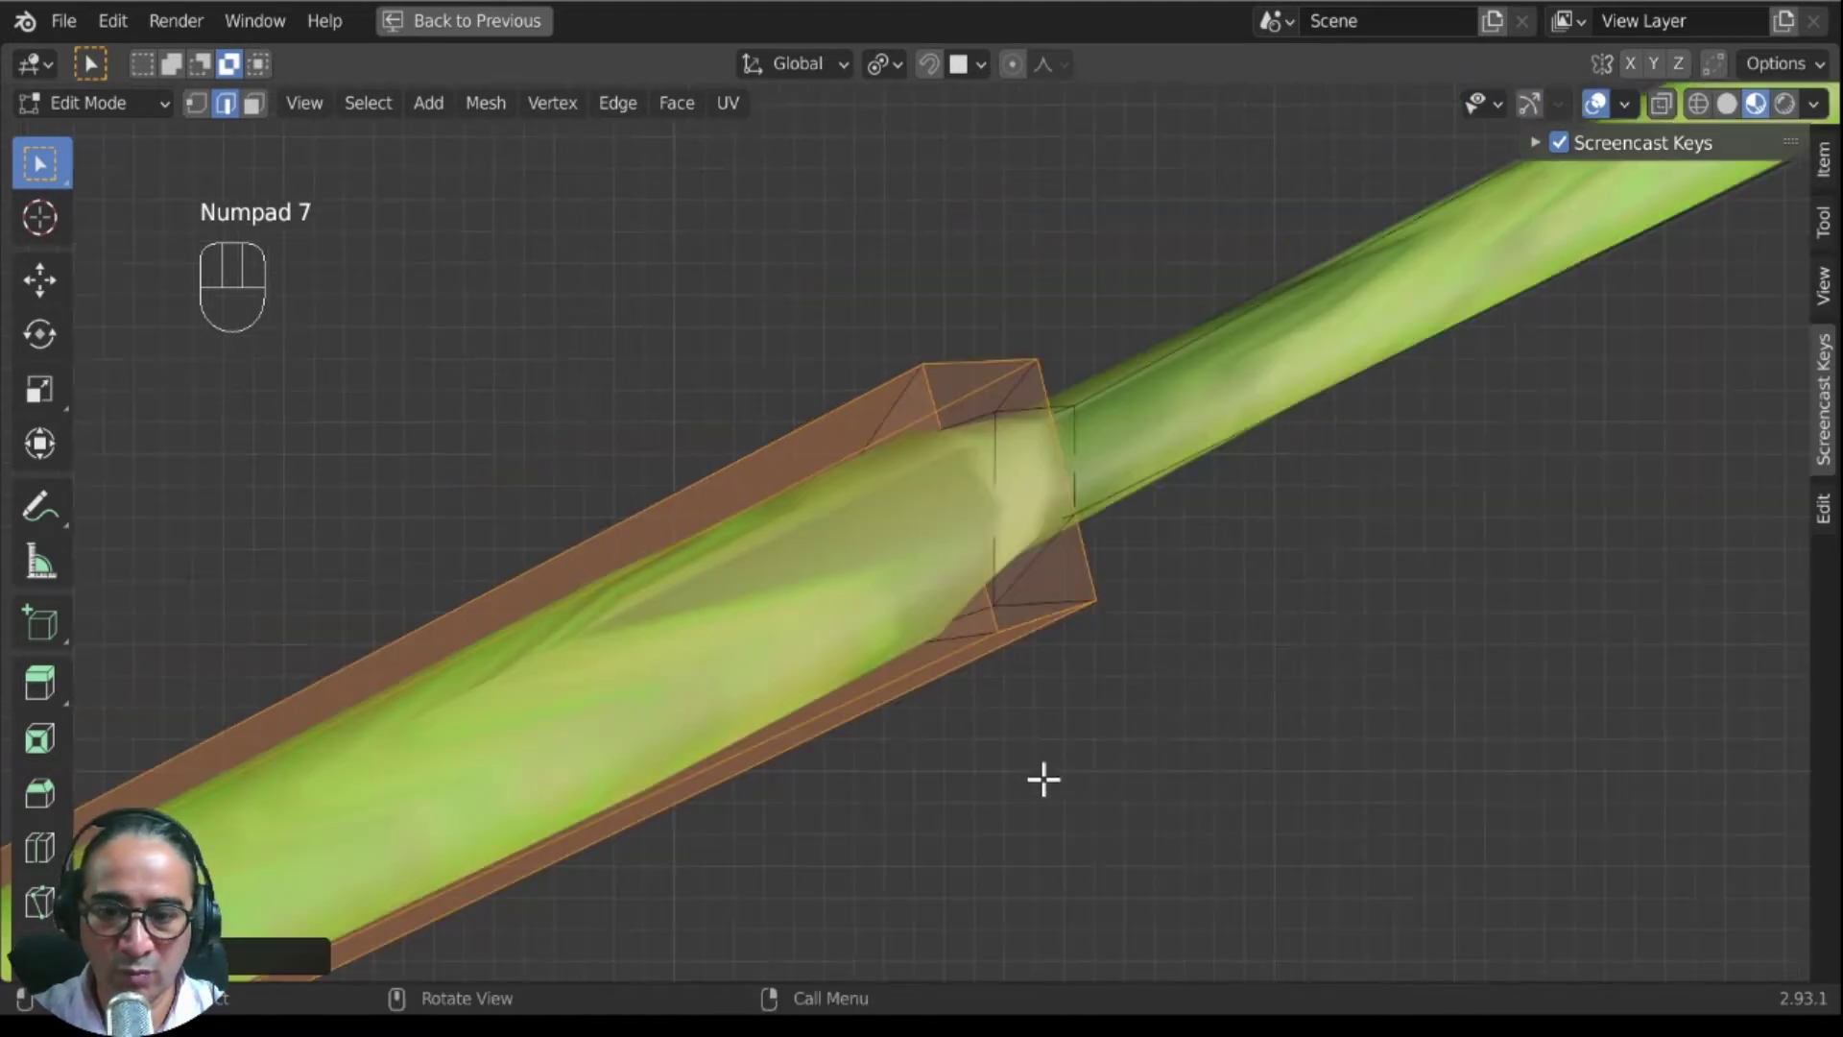
{"action": "key", "text": "g"}
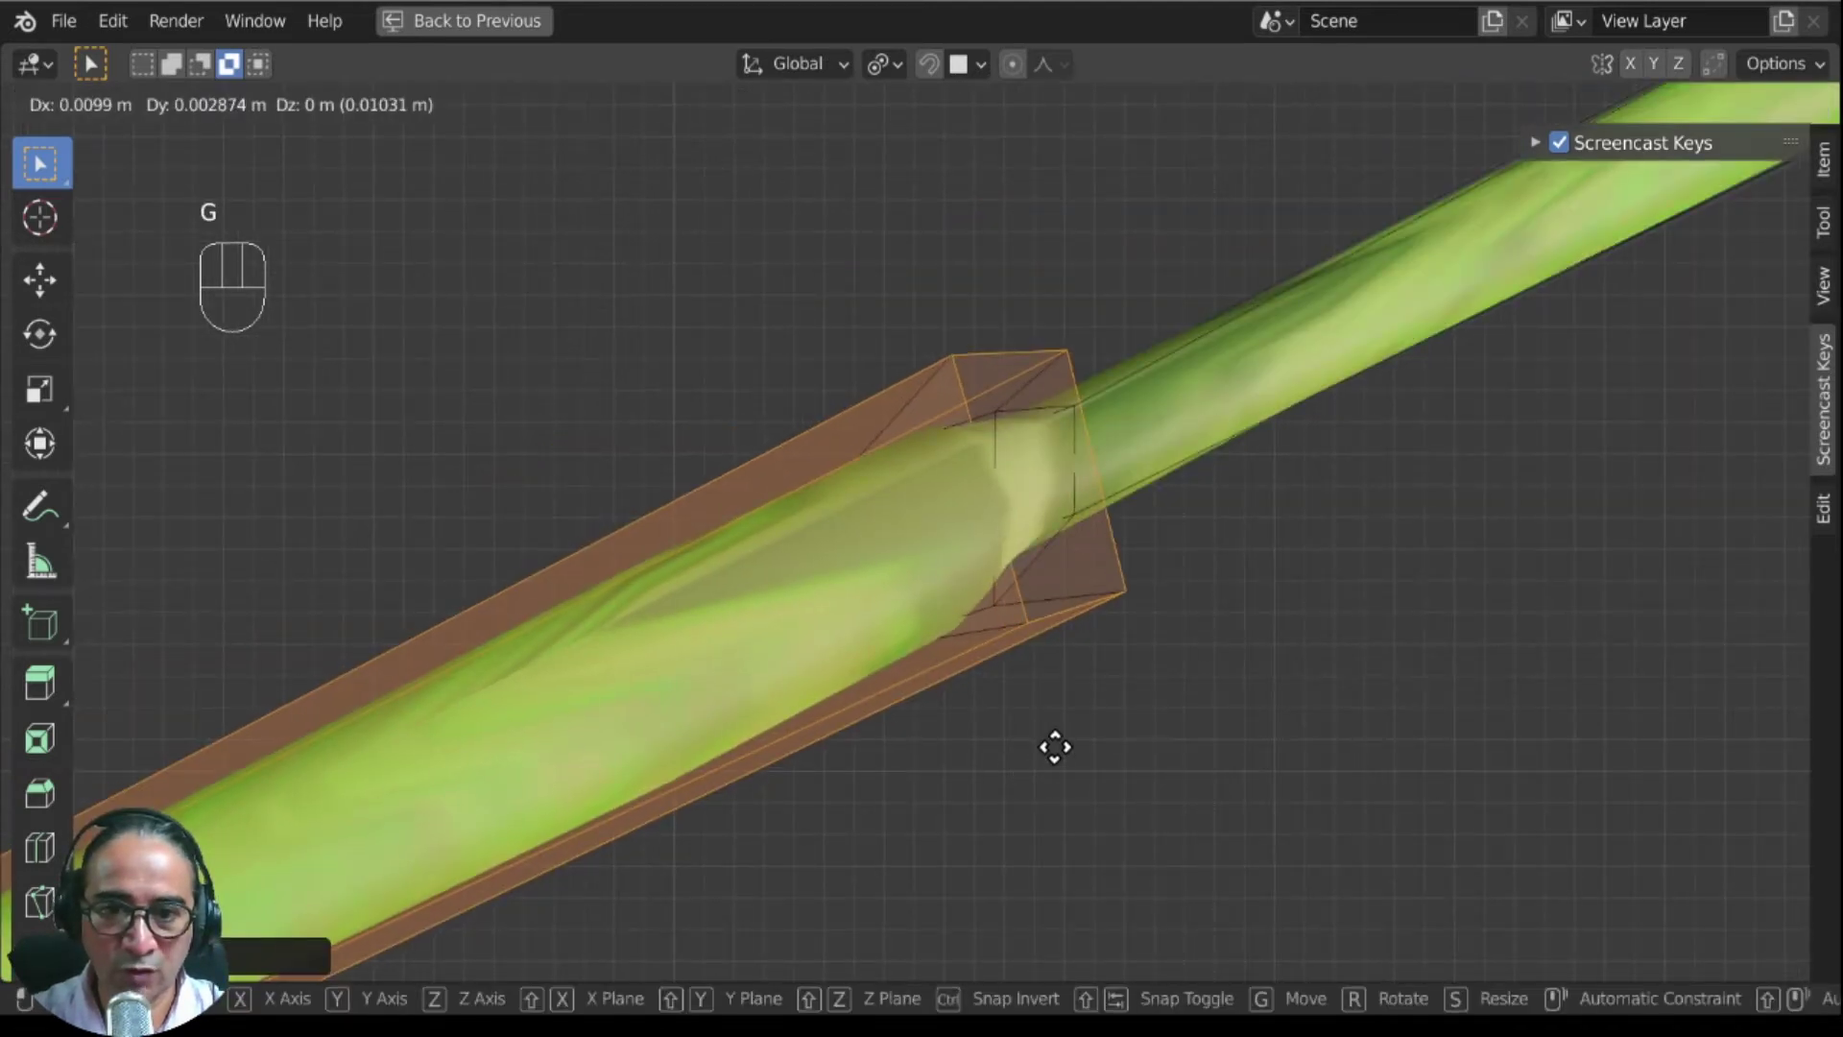
{"action": "left_click", "coordinate": [1123, 752]}
{"action": "middle_click_drag", "start_coordinate": [1123, 753], "coordinate": [991, 441]}
{"action": "key", "text": "g"}
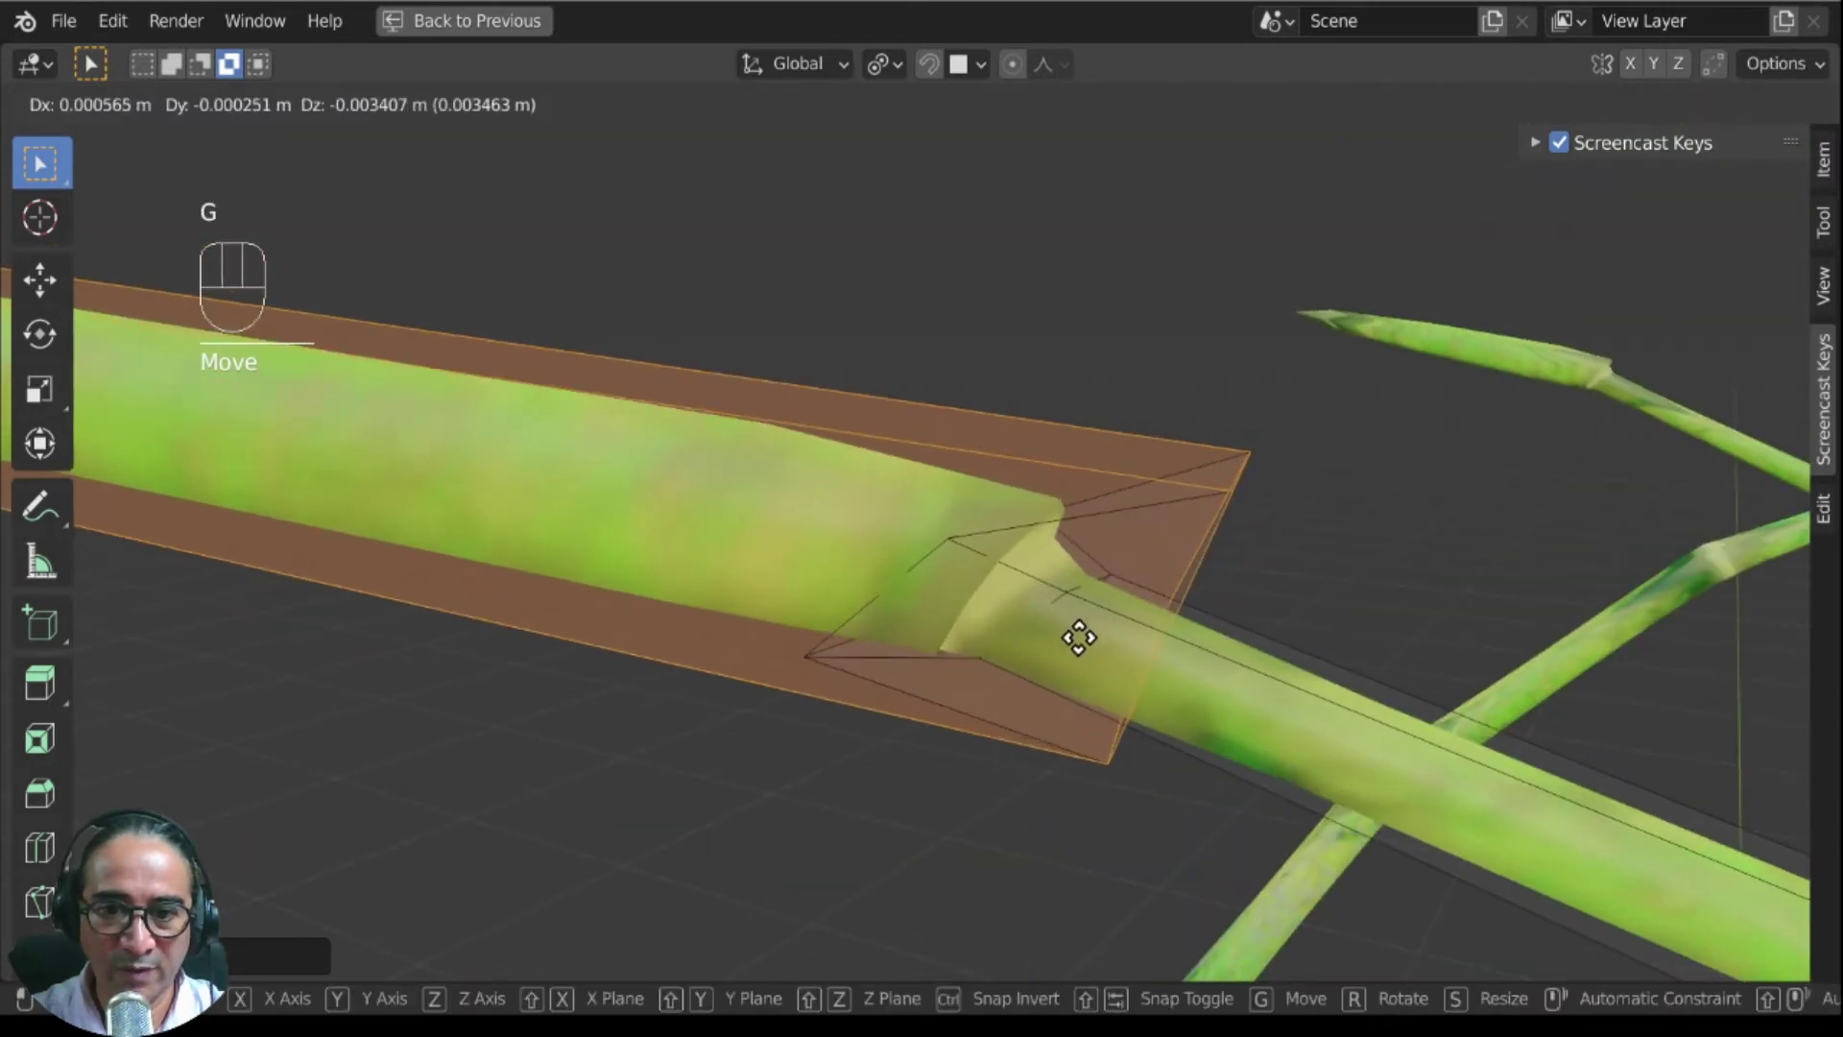
{"action": "left_click", "coordinate": [1082, 646]}
{"action": "middle_click_drag", "start_coordinate": [1053, 707], "coordinate": [675, 559]}
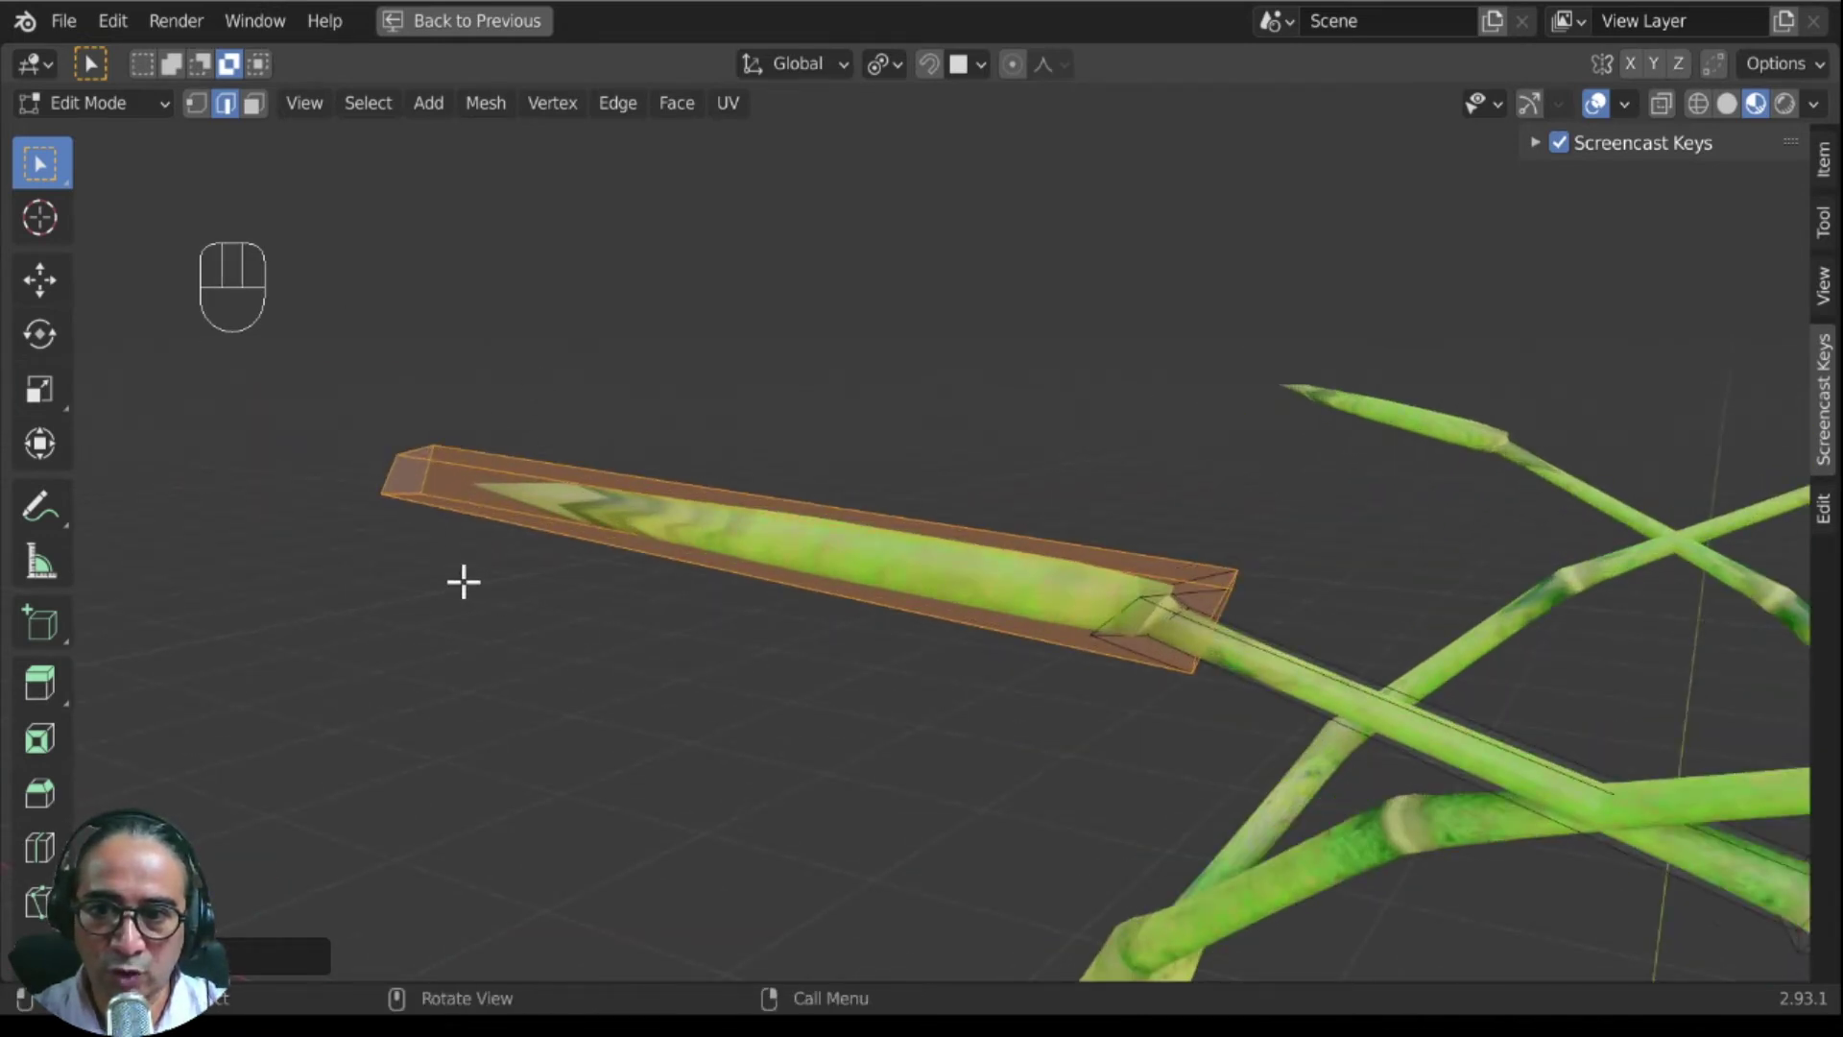
Step: Scale the segment's end cap face down to less than a third of its size to taper the blade to a point
{"action": "middle_click_drag", "start_coordinate": [464, 580], "coordinate": [639, 573]}
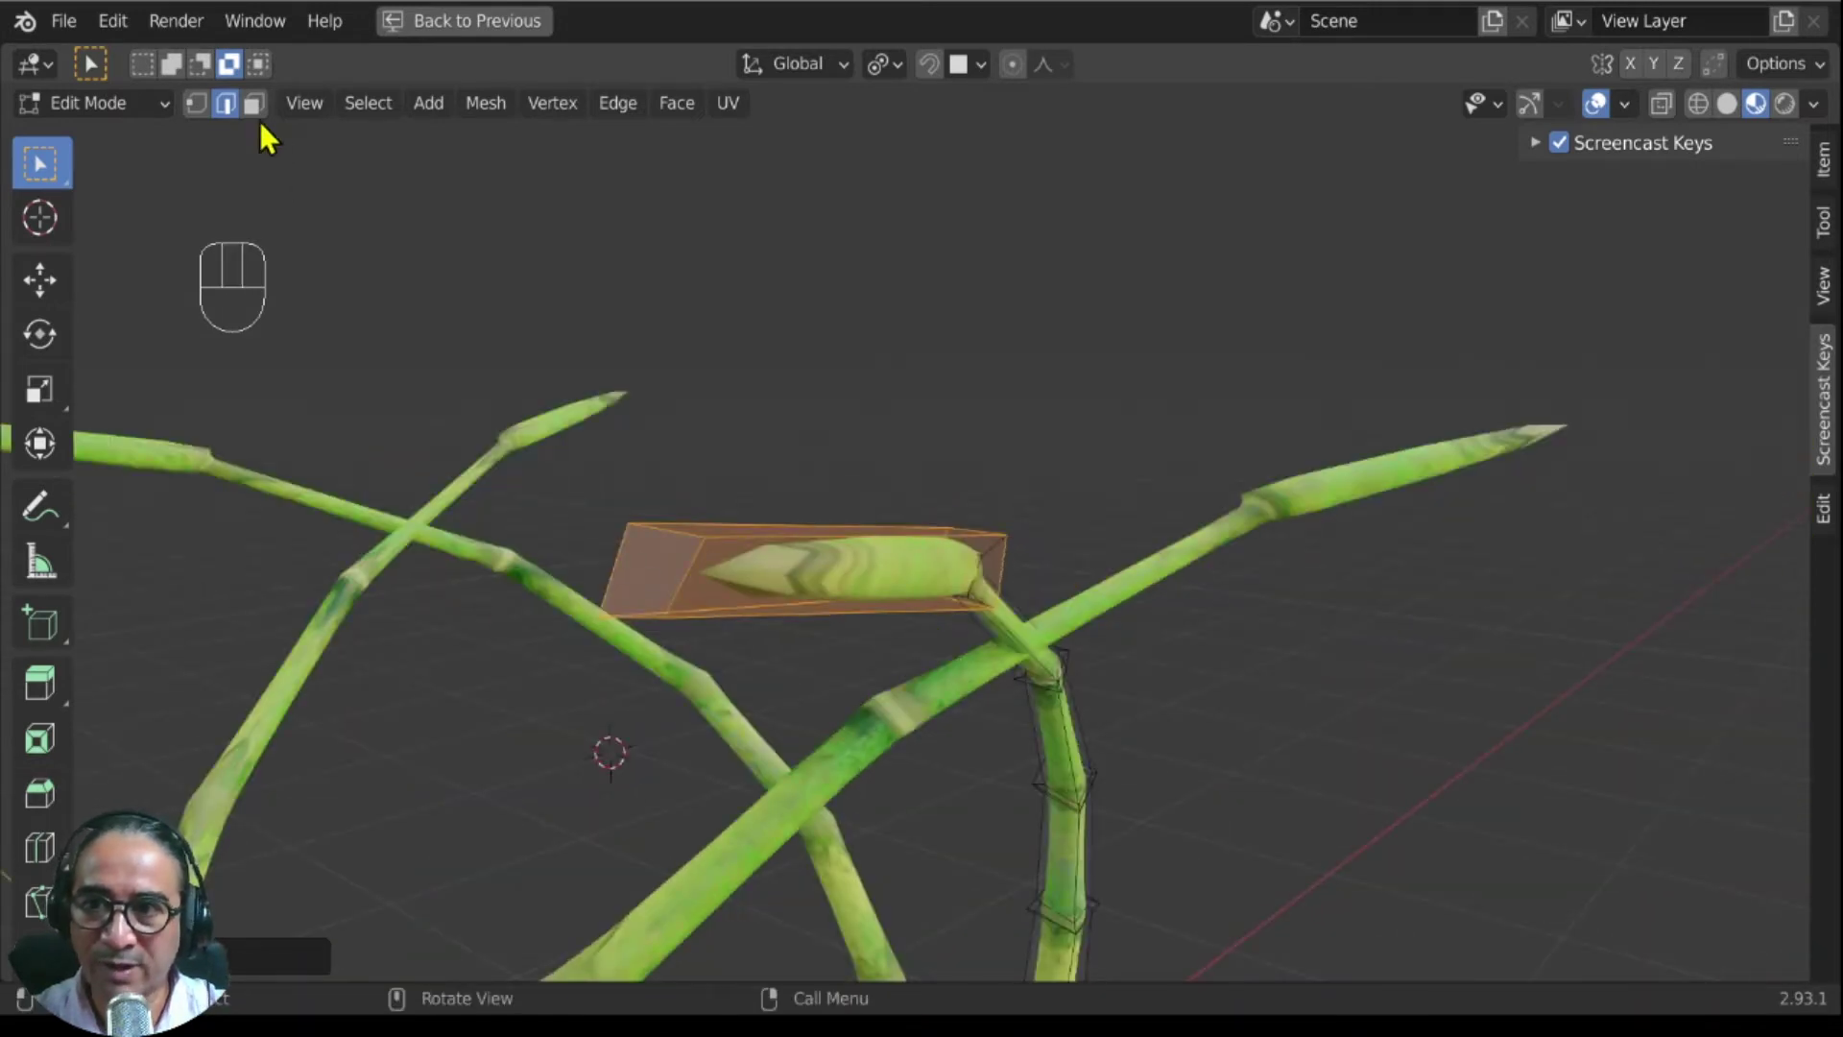
{"action": "left_click", "coordinate": [252, 102]}
{"action": "left_click", "coordinate": [667, 567]}
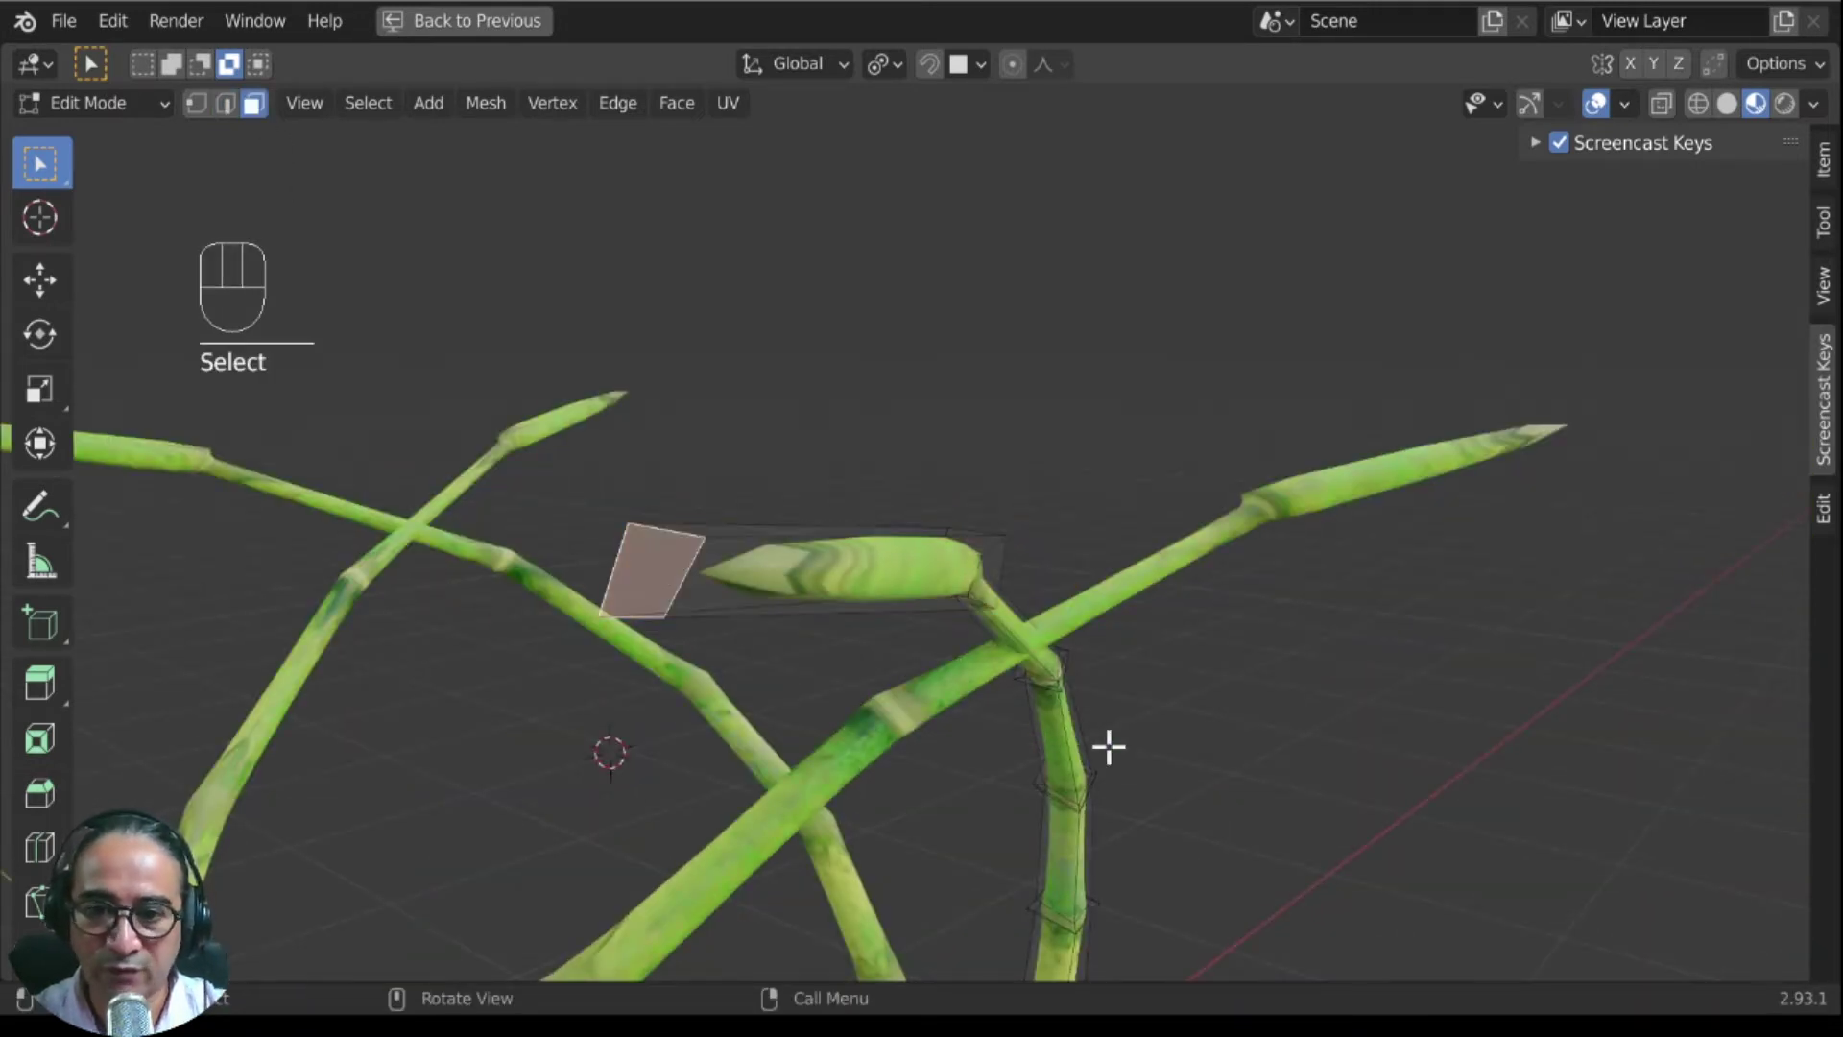
{"action": "key", "text": "s"}
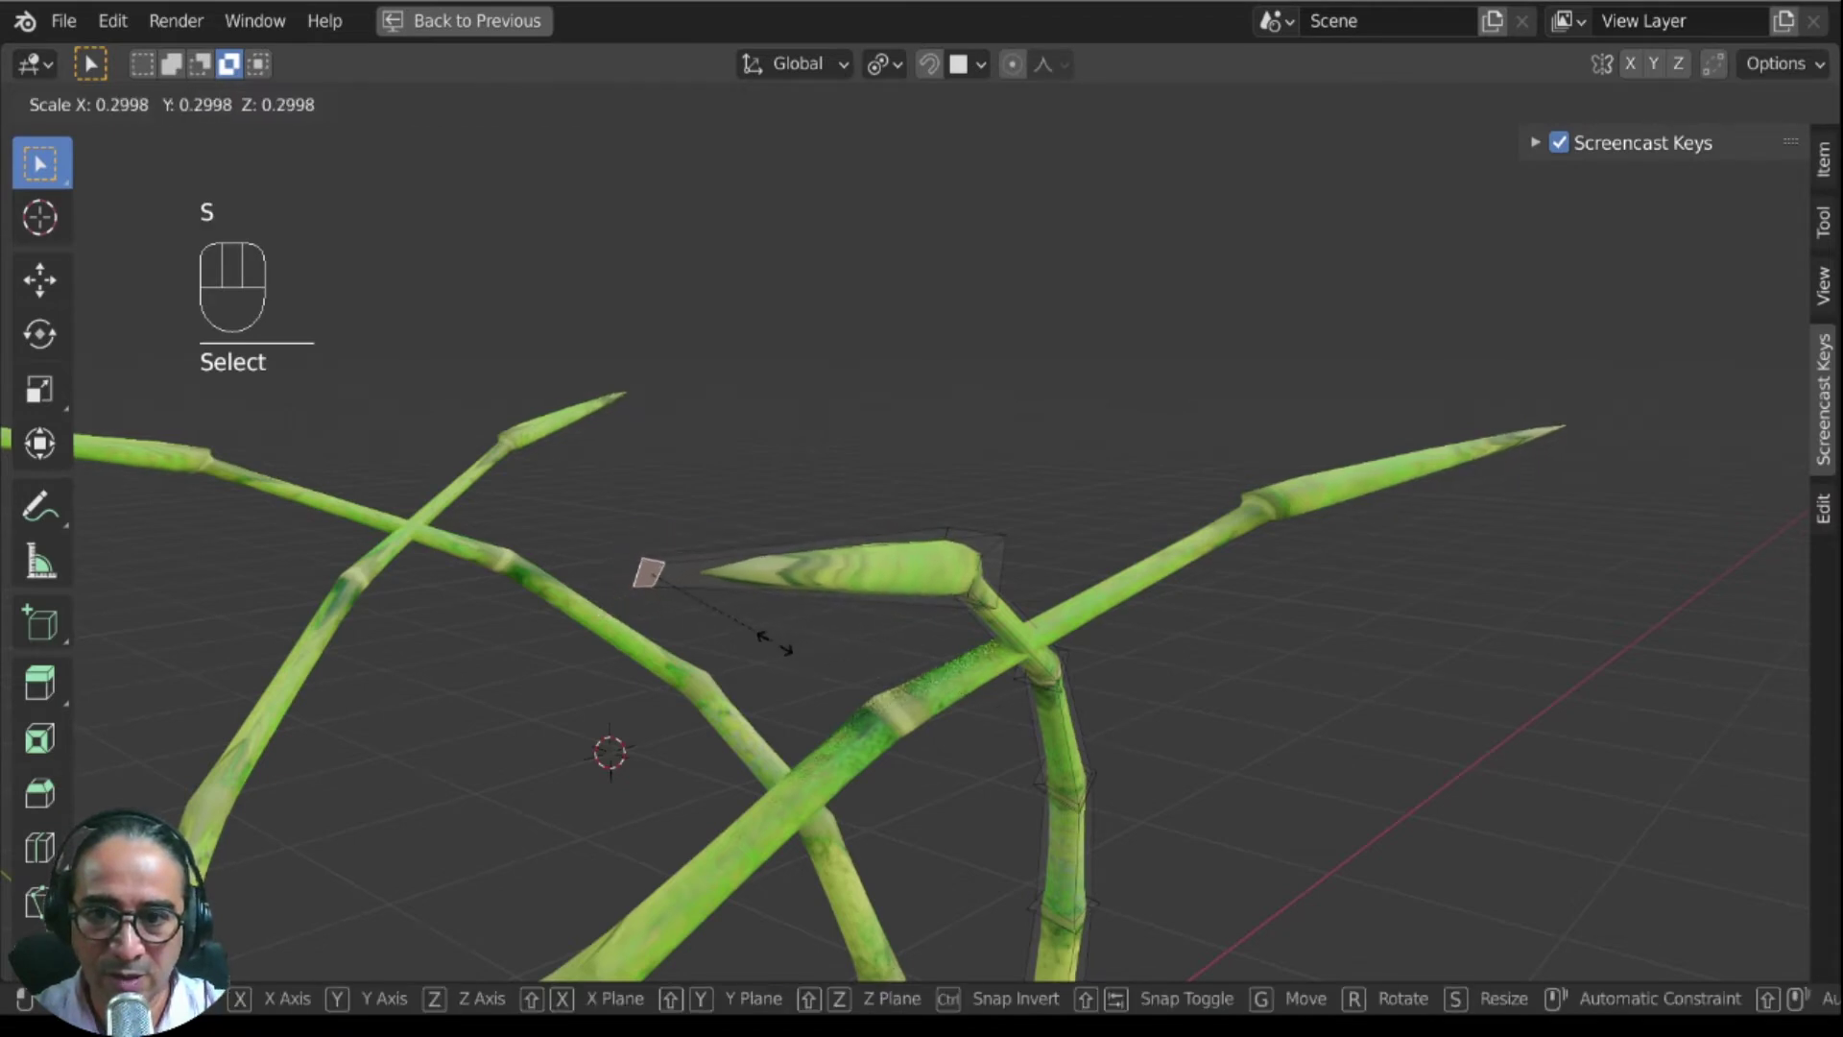
{"action": "left_click", "coordinate": [749, 624]}
Step: Add four evenly spaced loop cuts across the tapered blade segment without sliding them
{"action": "middle_click_drag", "start_coordinate": [1156, 646], "coordinate": [882, 544]}
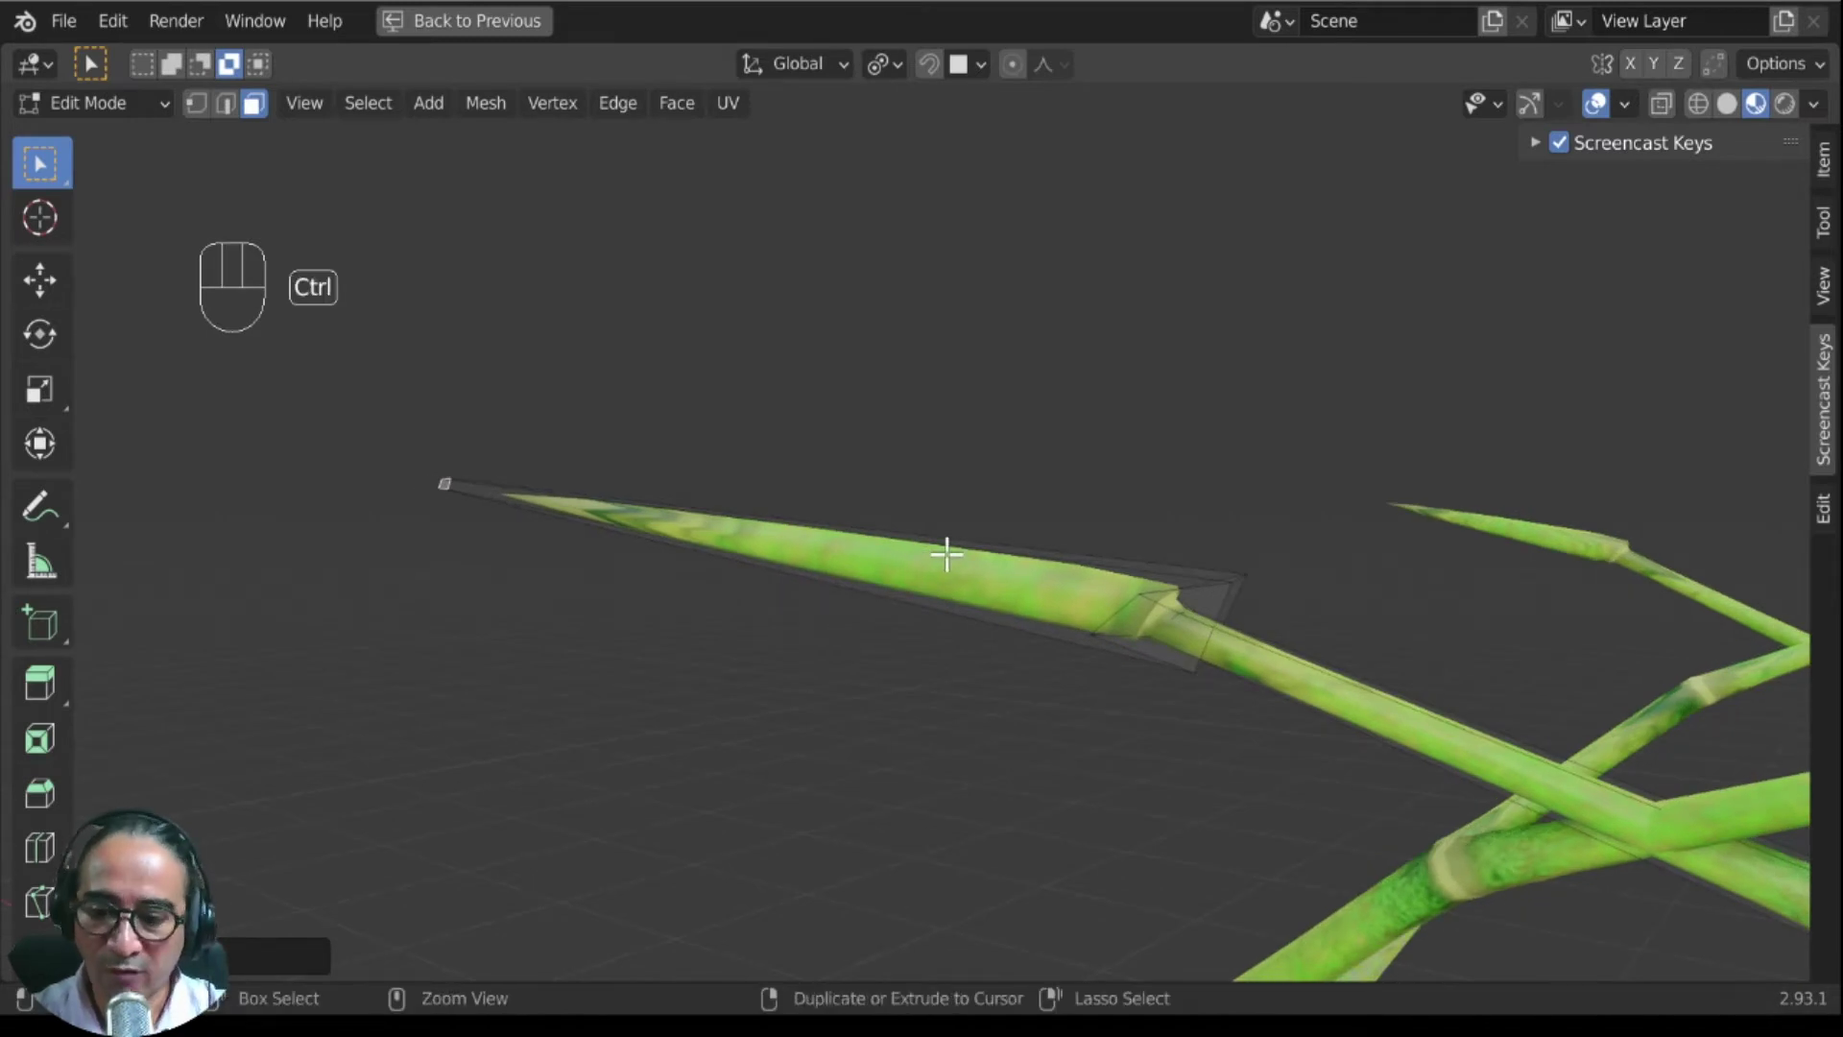
{"action": "key", "text": "ctrl+r"}
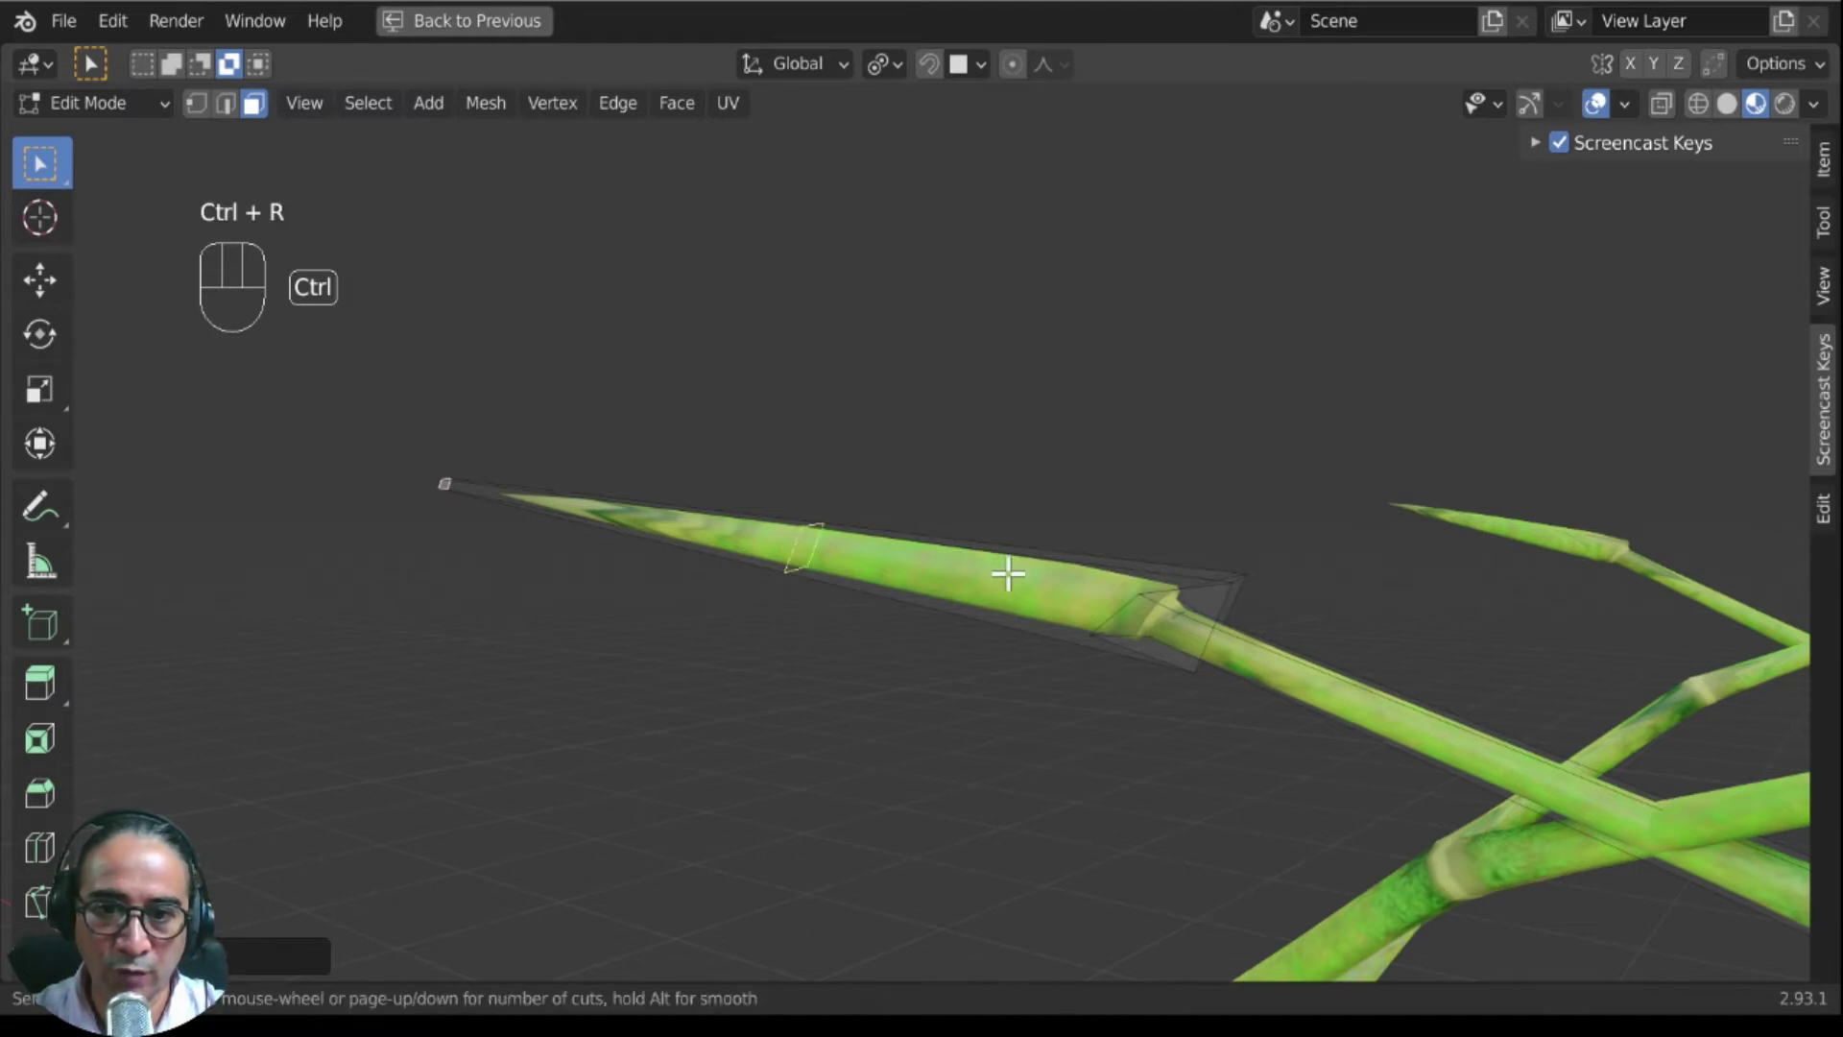
{"action": "scroll", "coordinate": [1008, 574], "scroll_direction": "up", "scroll_amount": 3}
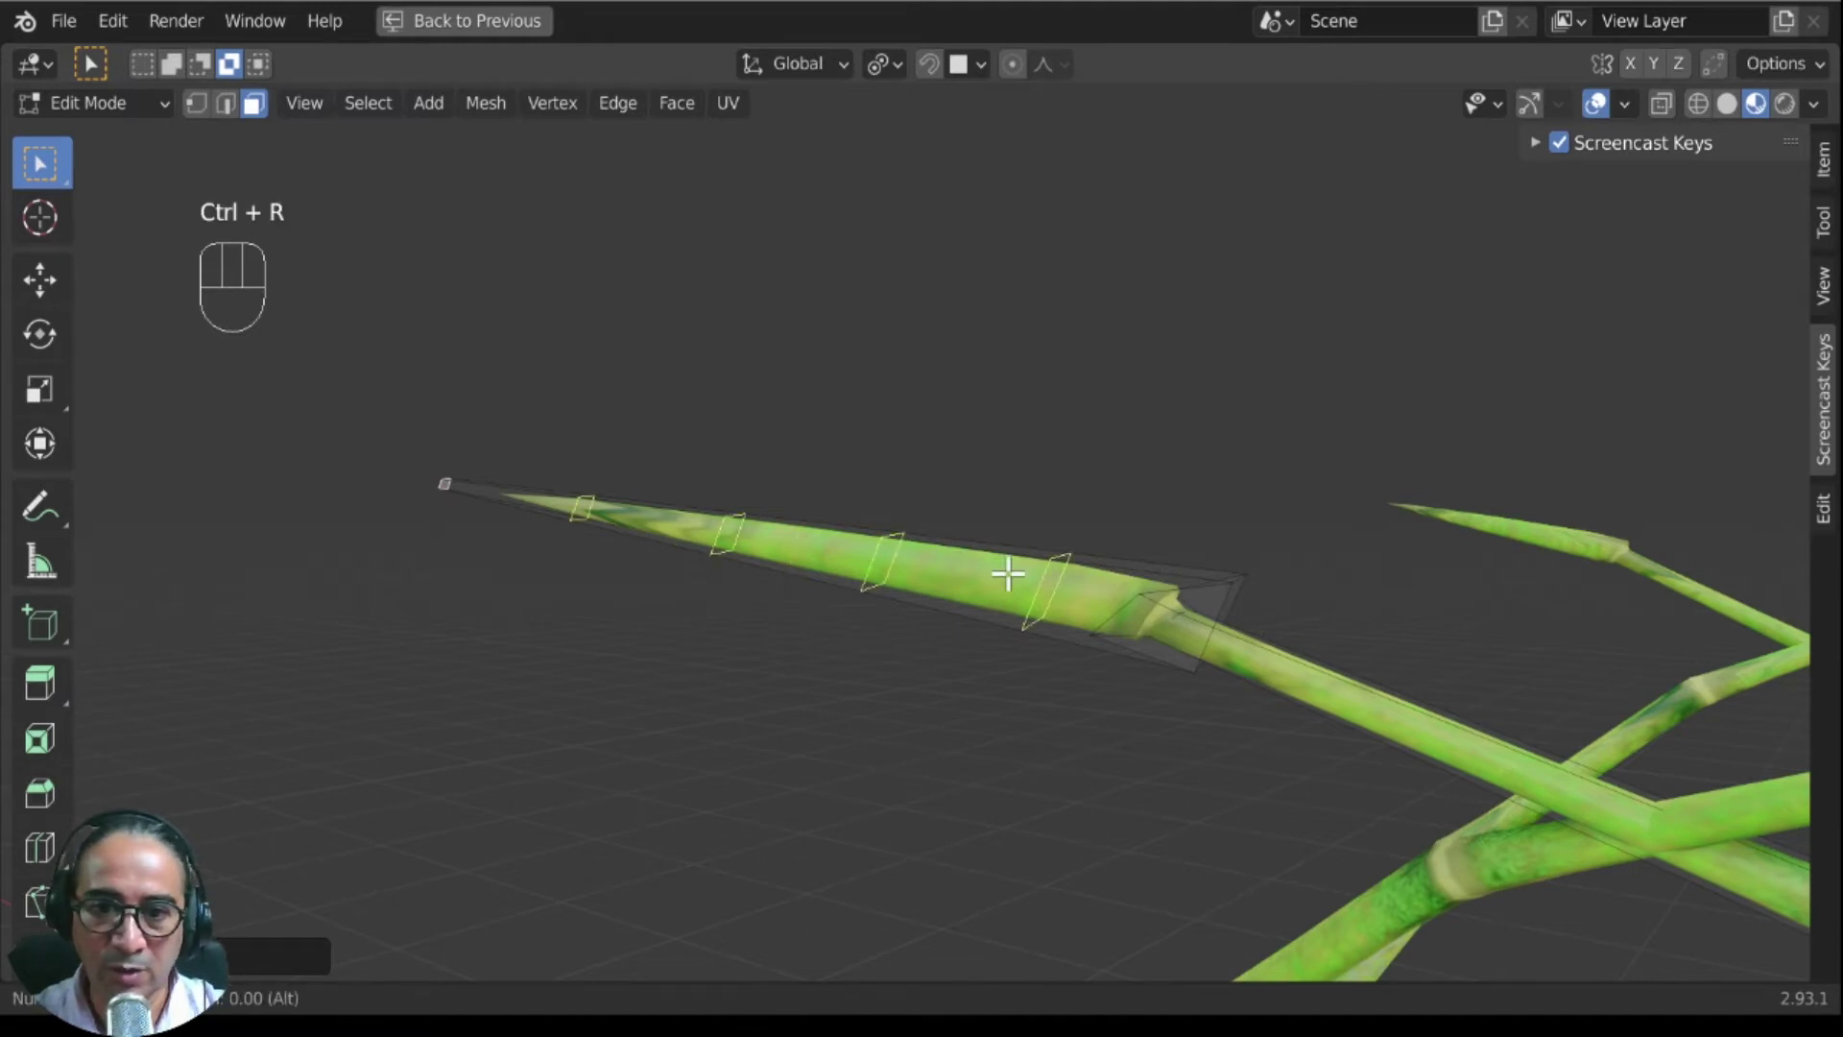
{"action": "left_click", "coordinate": [1008, 574]}
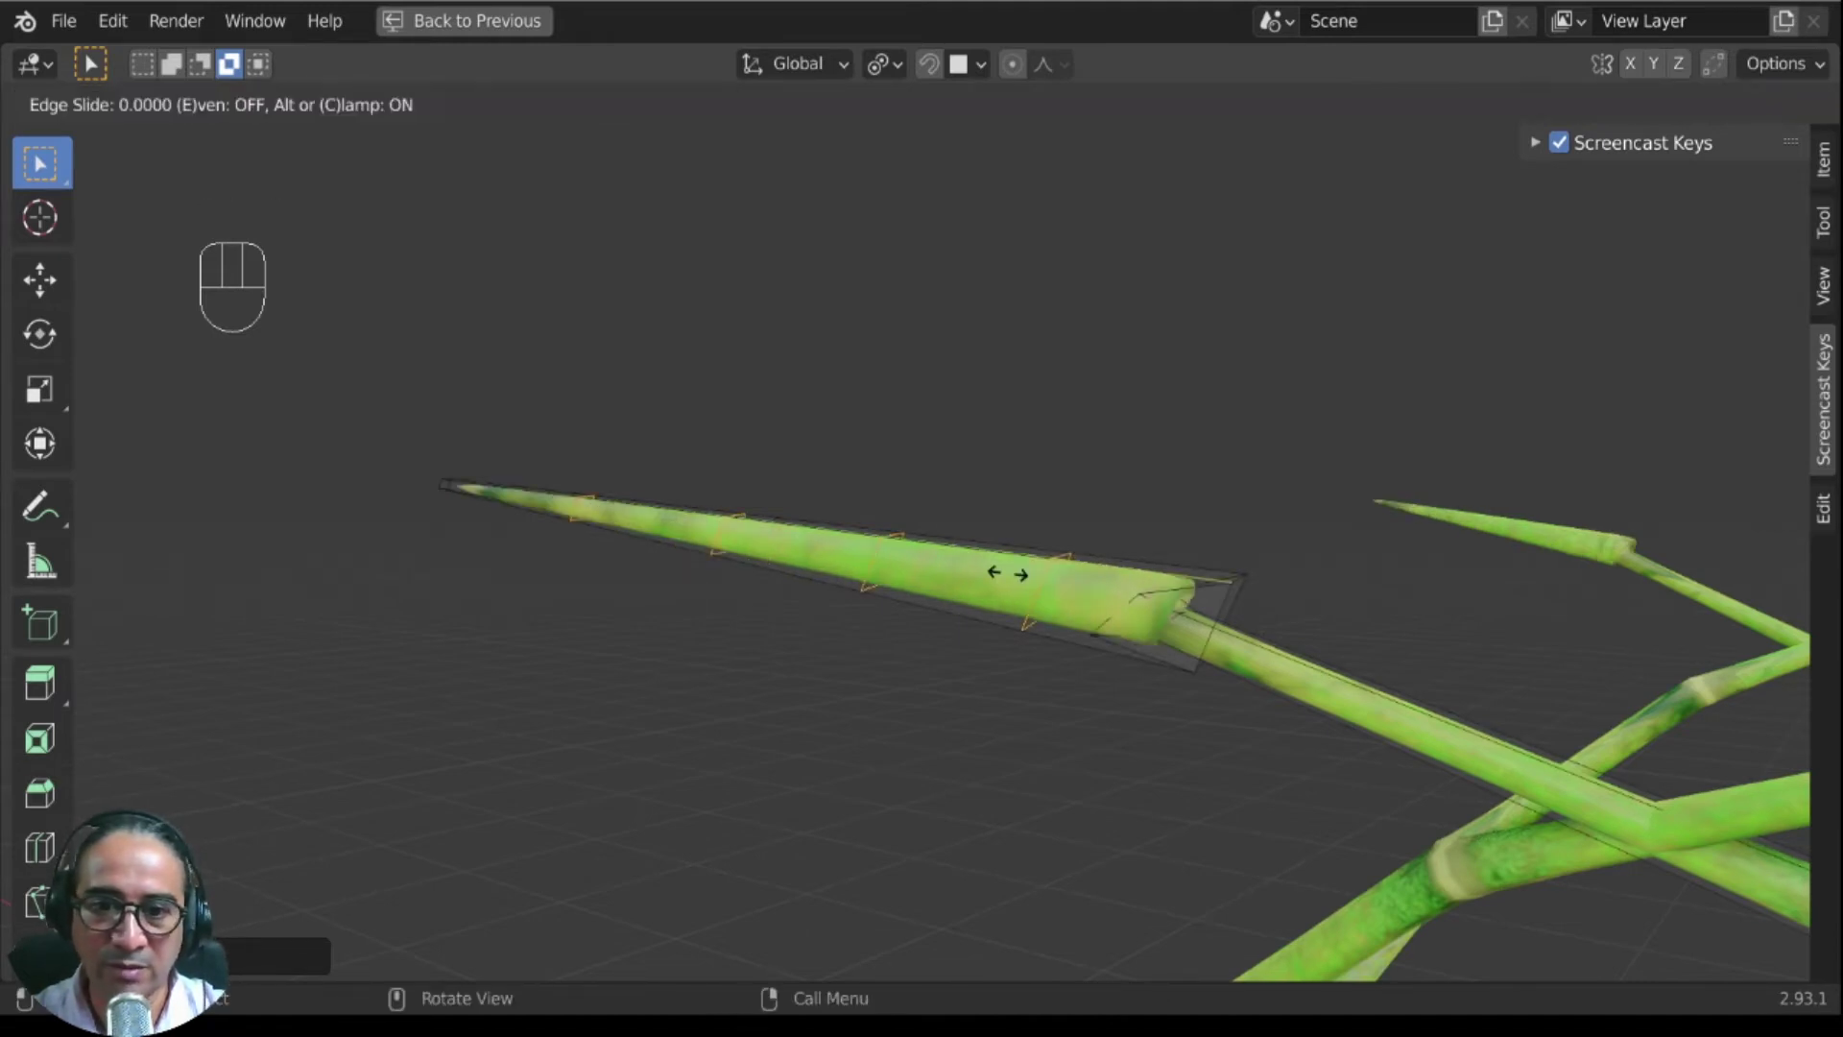
{"action": "right_click", "coordinate": [1008, 574]}
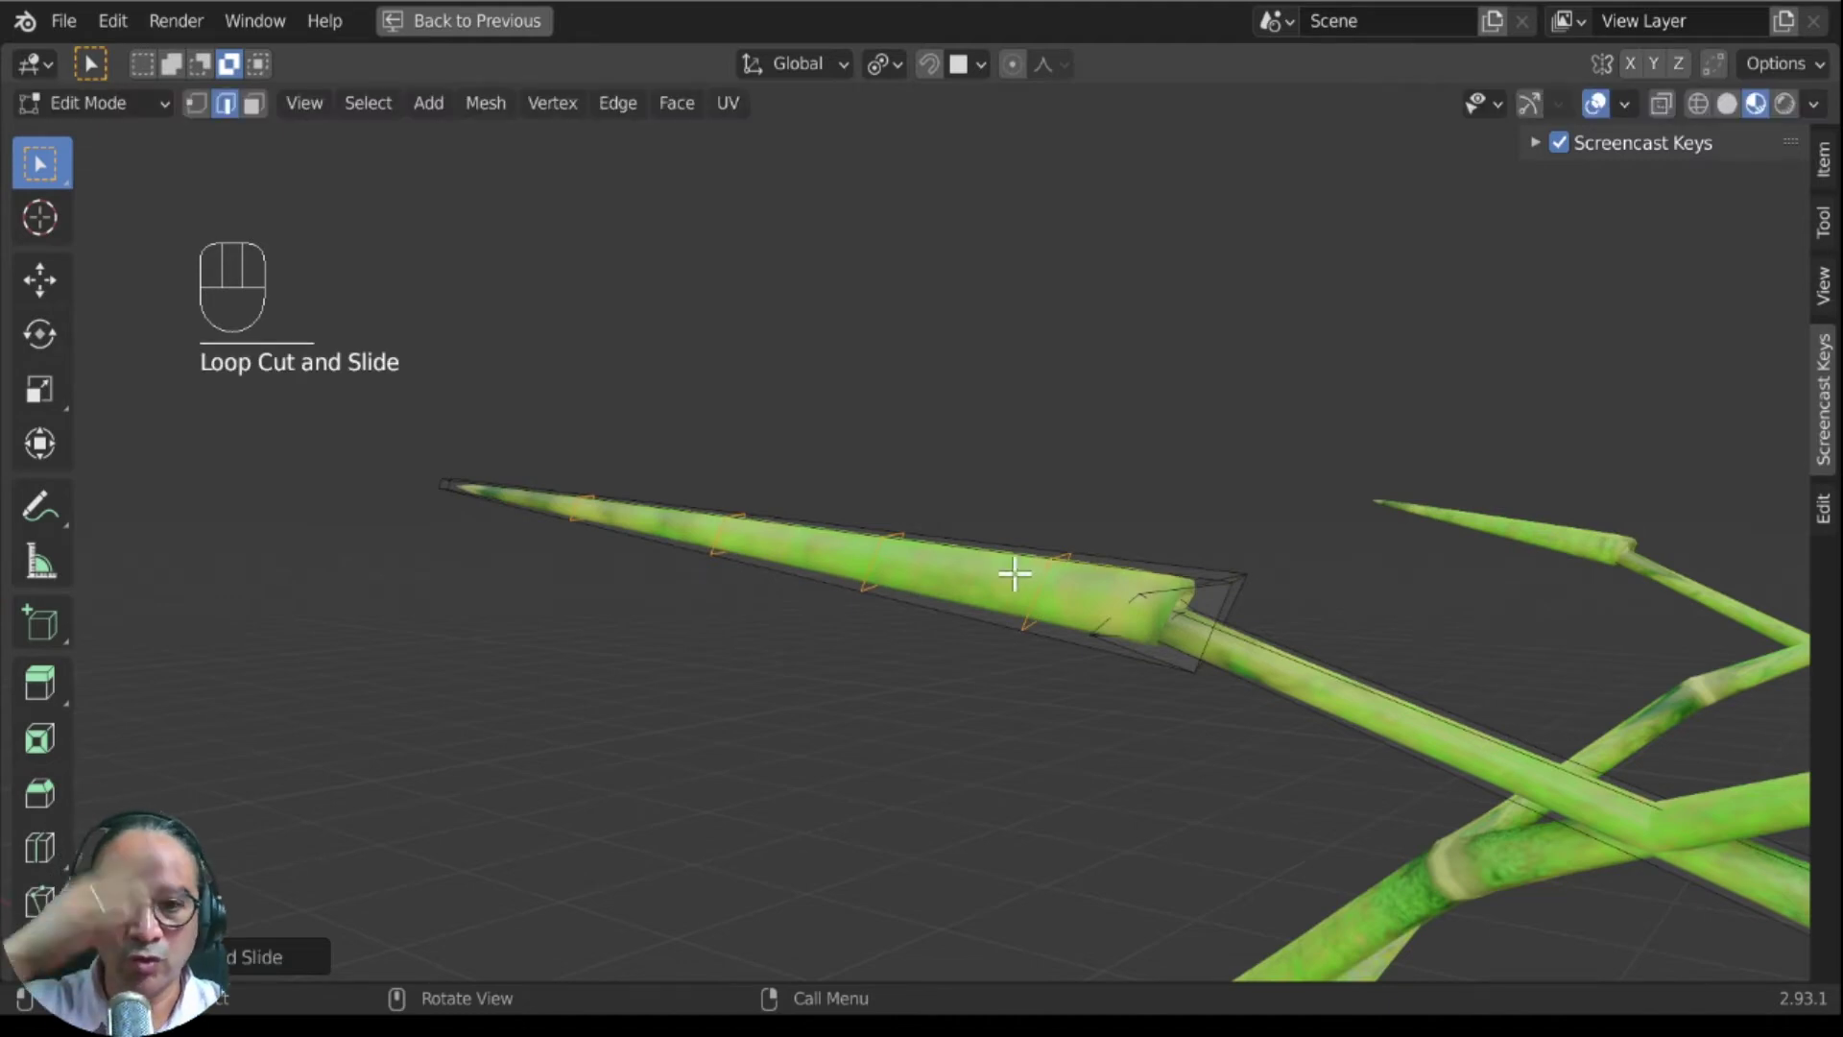
Step: Select the row of five faces along one upper side of the blade, from the tip to the base
{"action": "middle_click_drag", "start_coordinate": [1028, 638], "coordinate": [848, 658]}
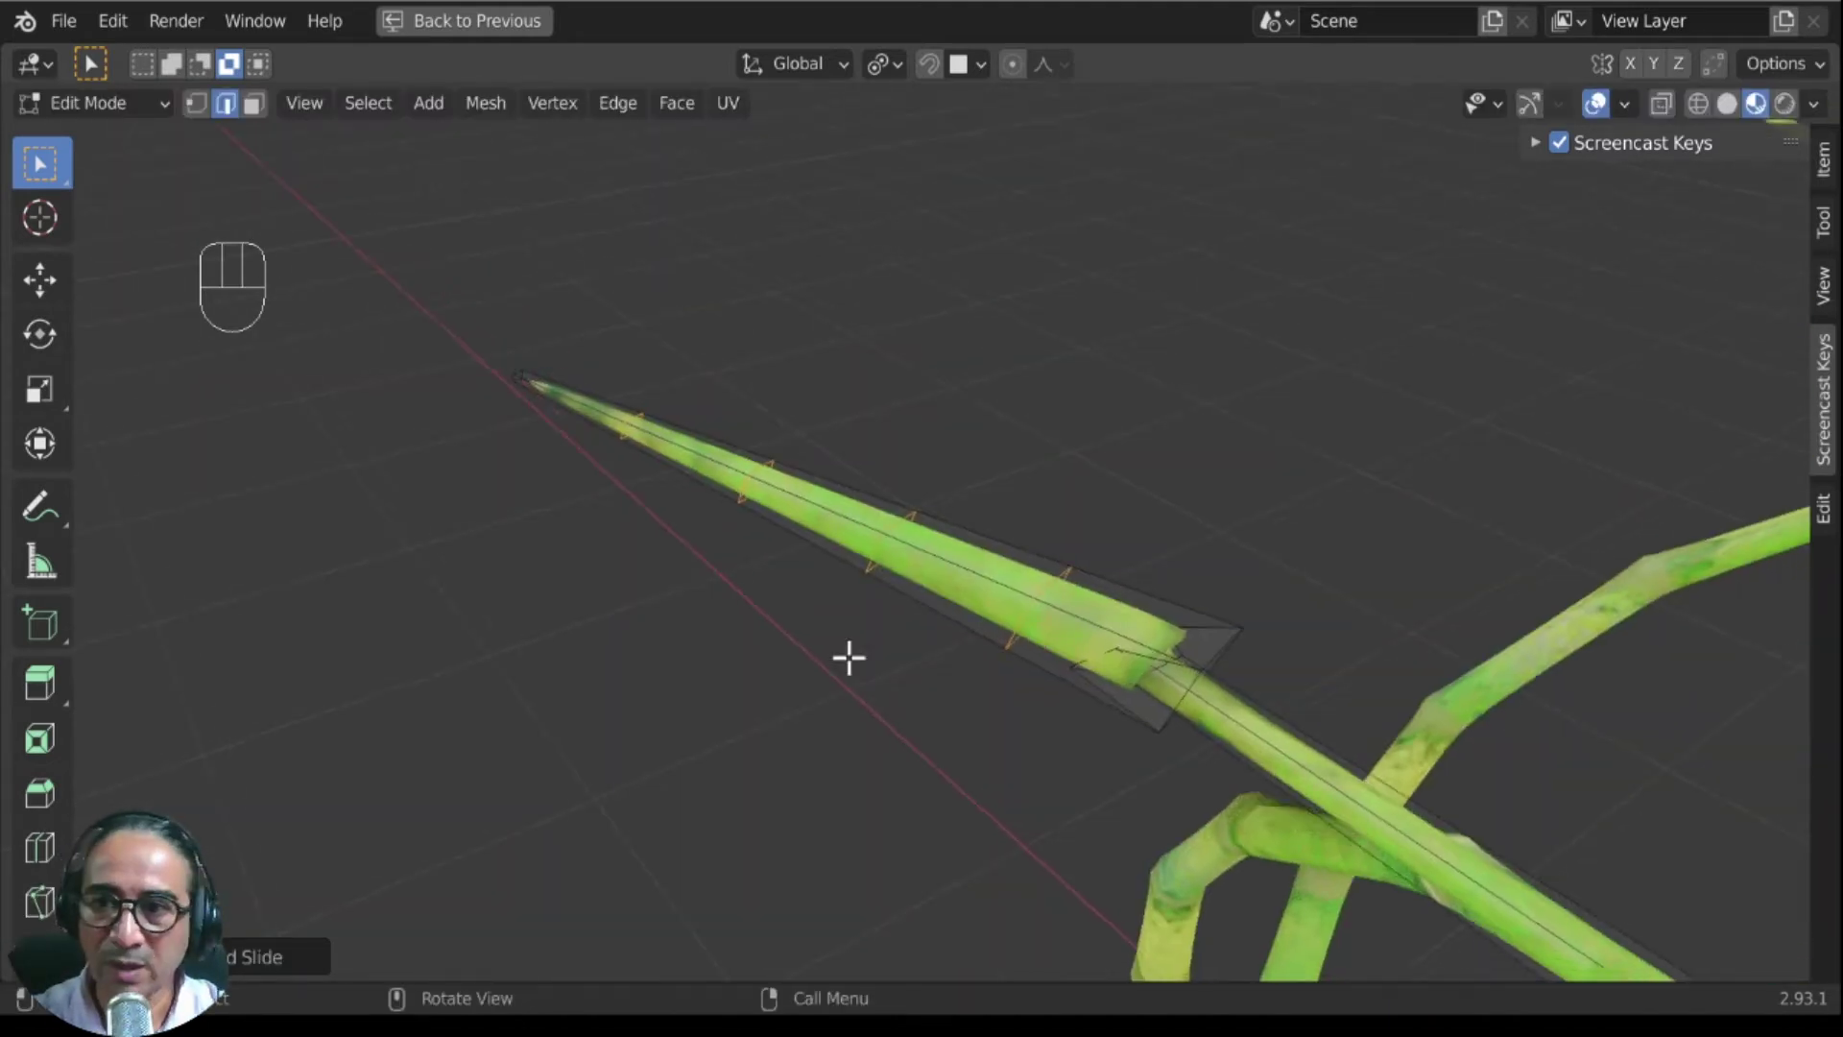
{"action": "left_click", "coordinate": [254, 104]}
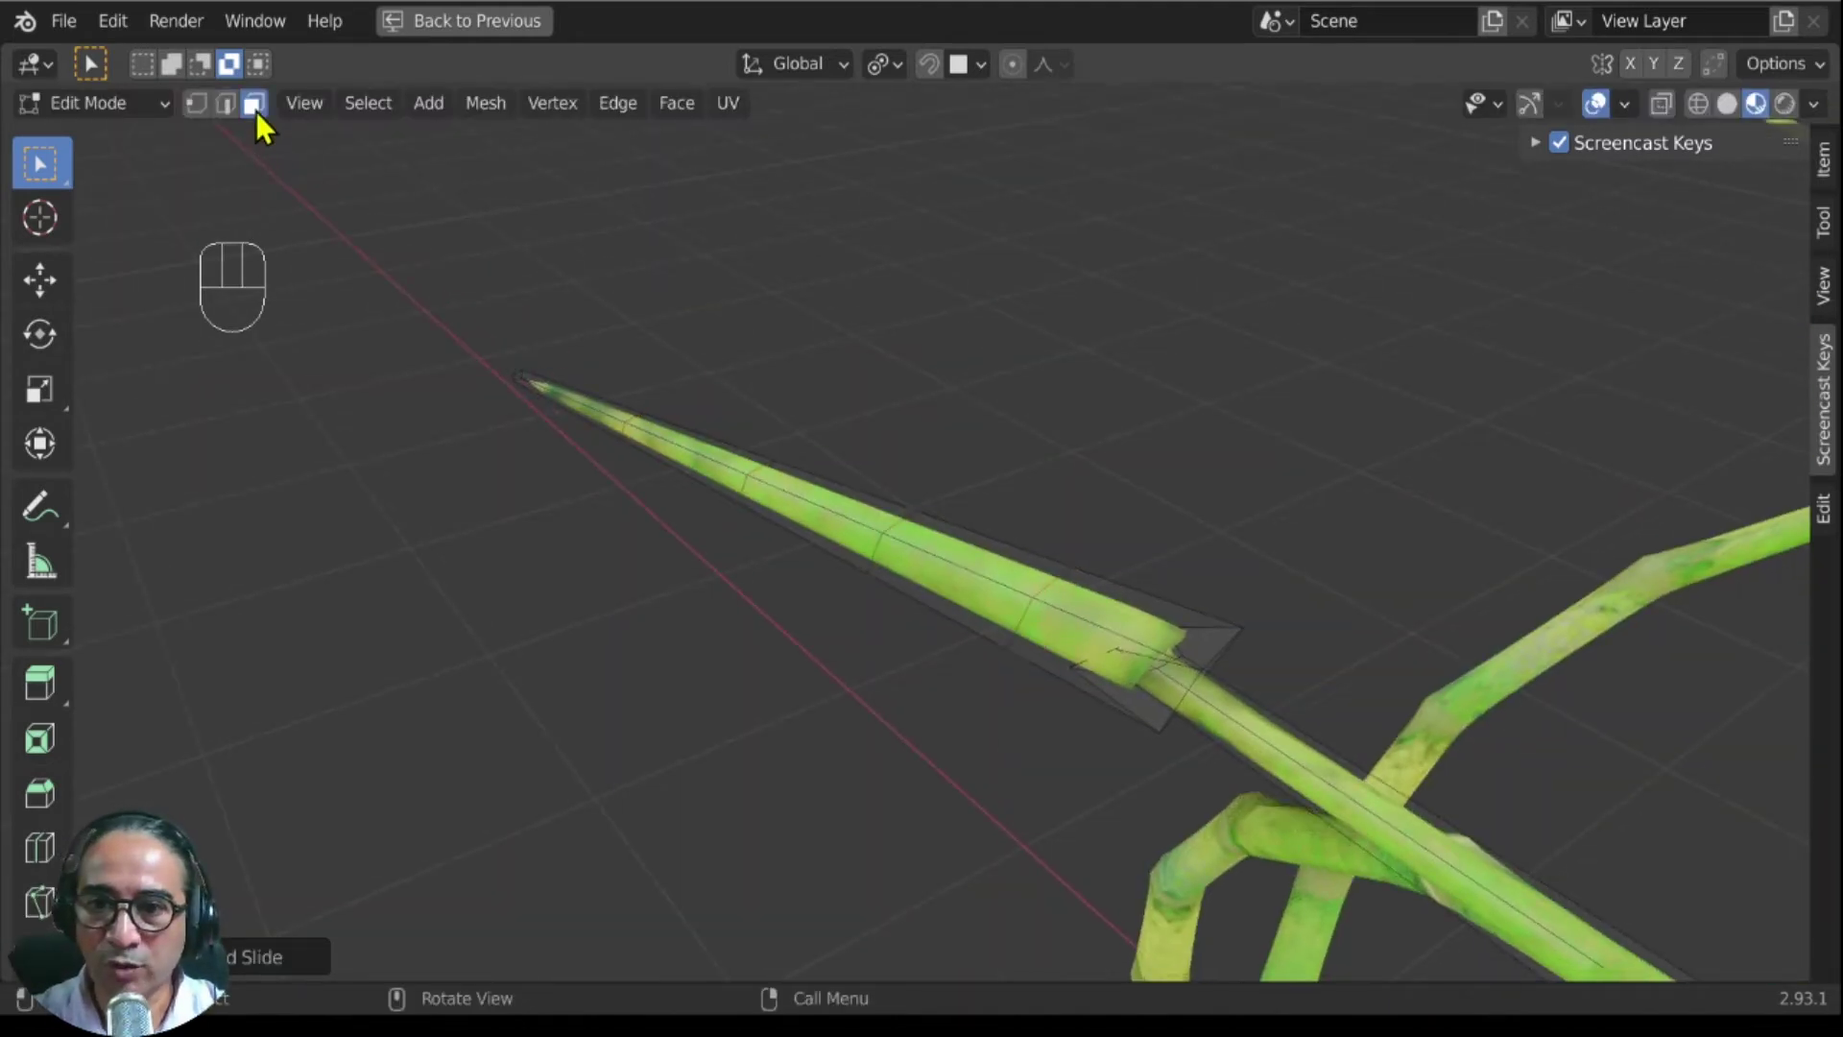
{"action": "left_click", "coordinate": [607, 405], "text": "shift"}
{"action": "left_click", "coordinate": [712, 440], "text": "shift"}
{"action": "left_click", "coordinate": [854, 493], "text": "shift"}
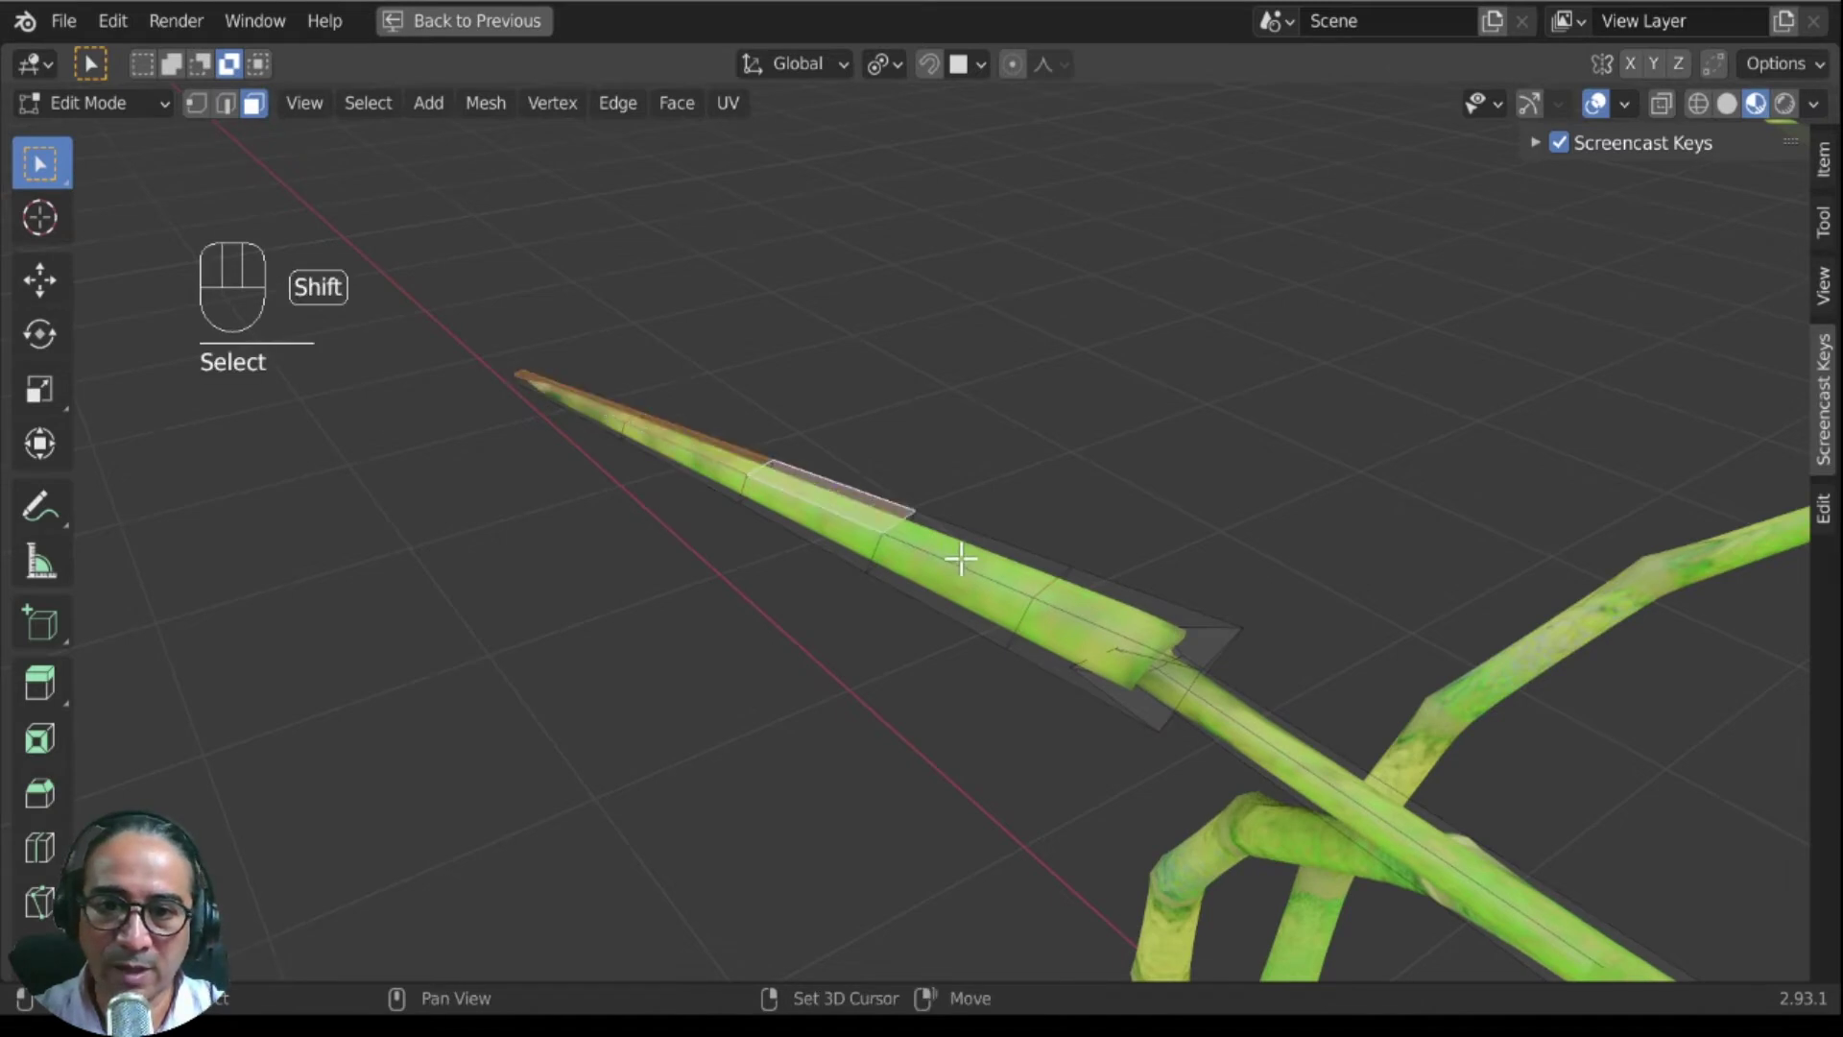
{"action": "left_click", "coordinate": [960, 561], "text": "shift"}
{"action": "left_click", "coordinate": [1126, 617], "text": "shift"}
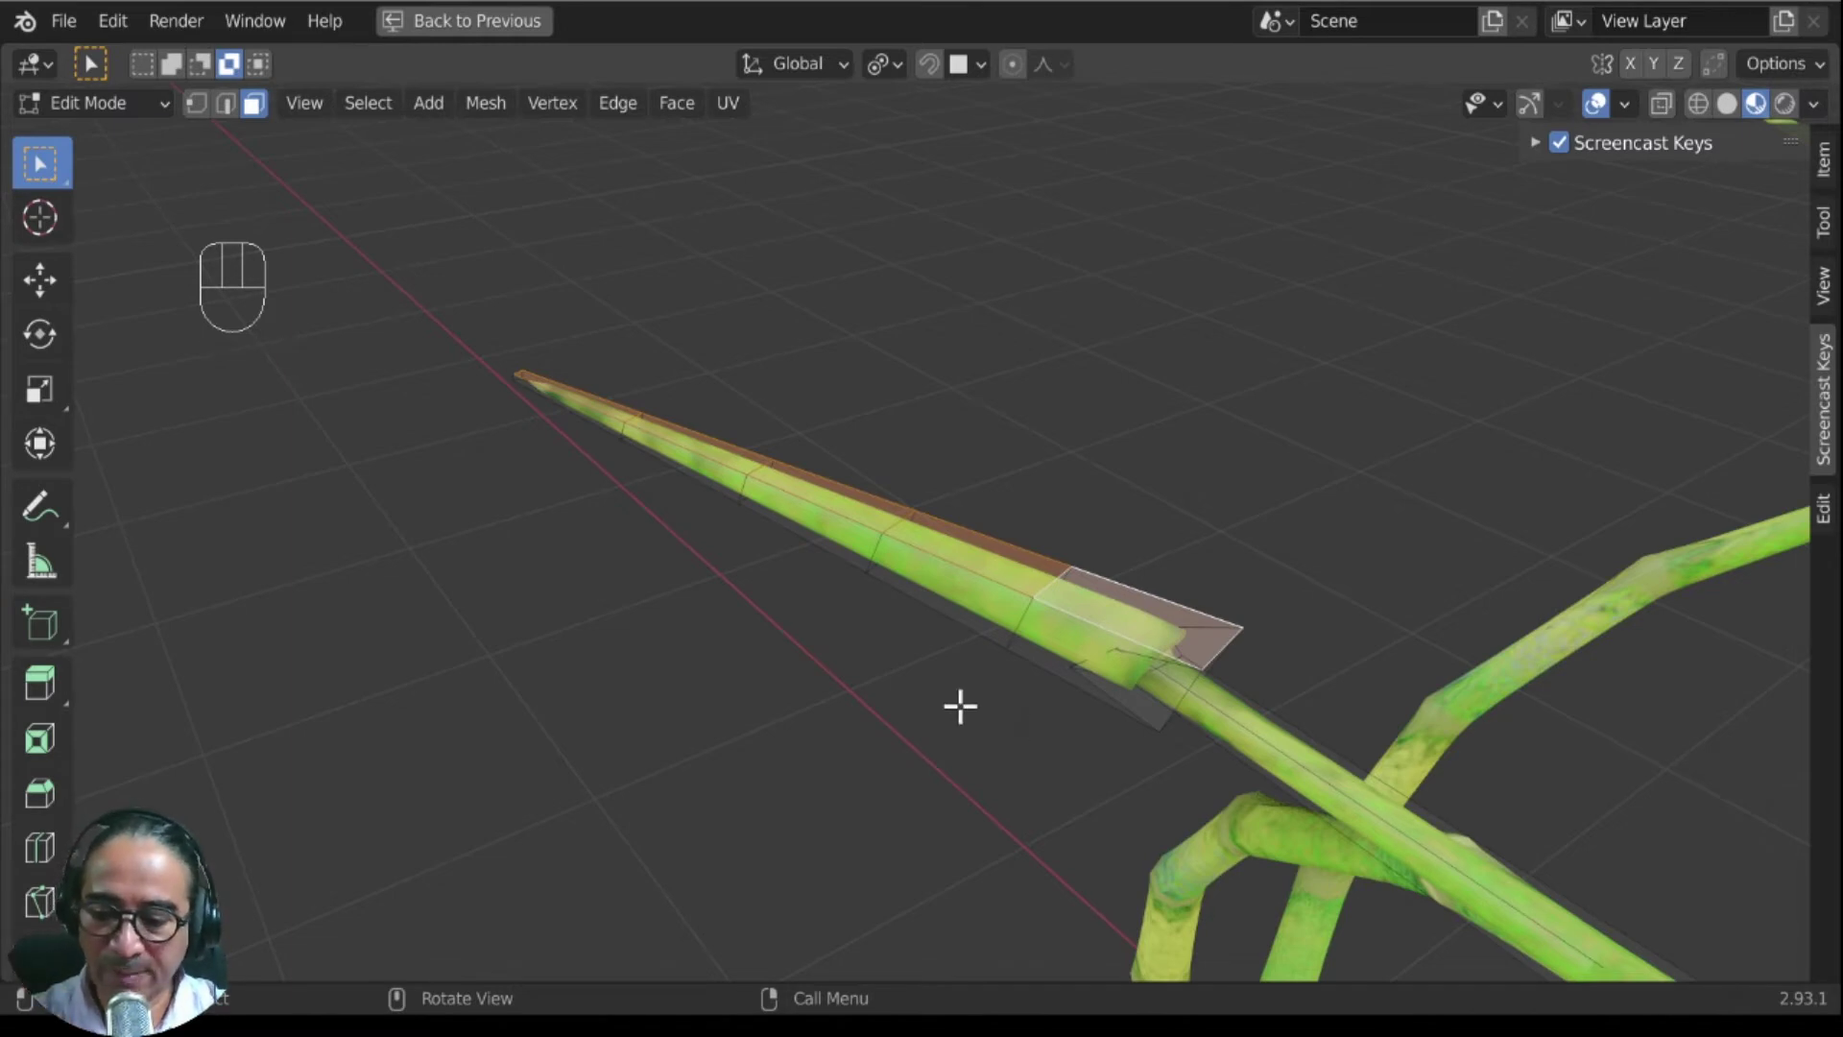
Step: Extrude the five selected blade faces individually outward by about 0.022 m
{"action": "key", "text": "alt+e"}
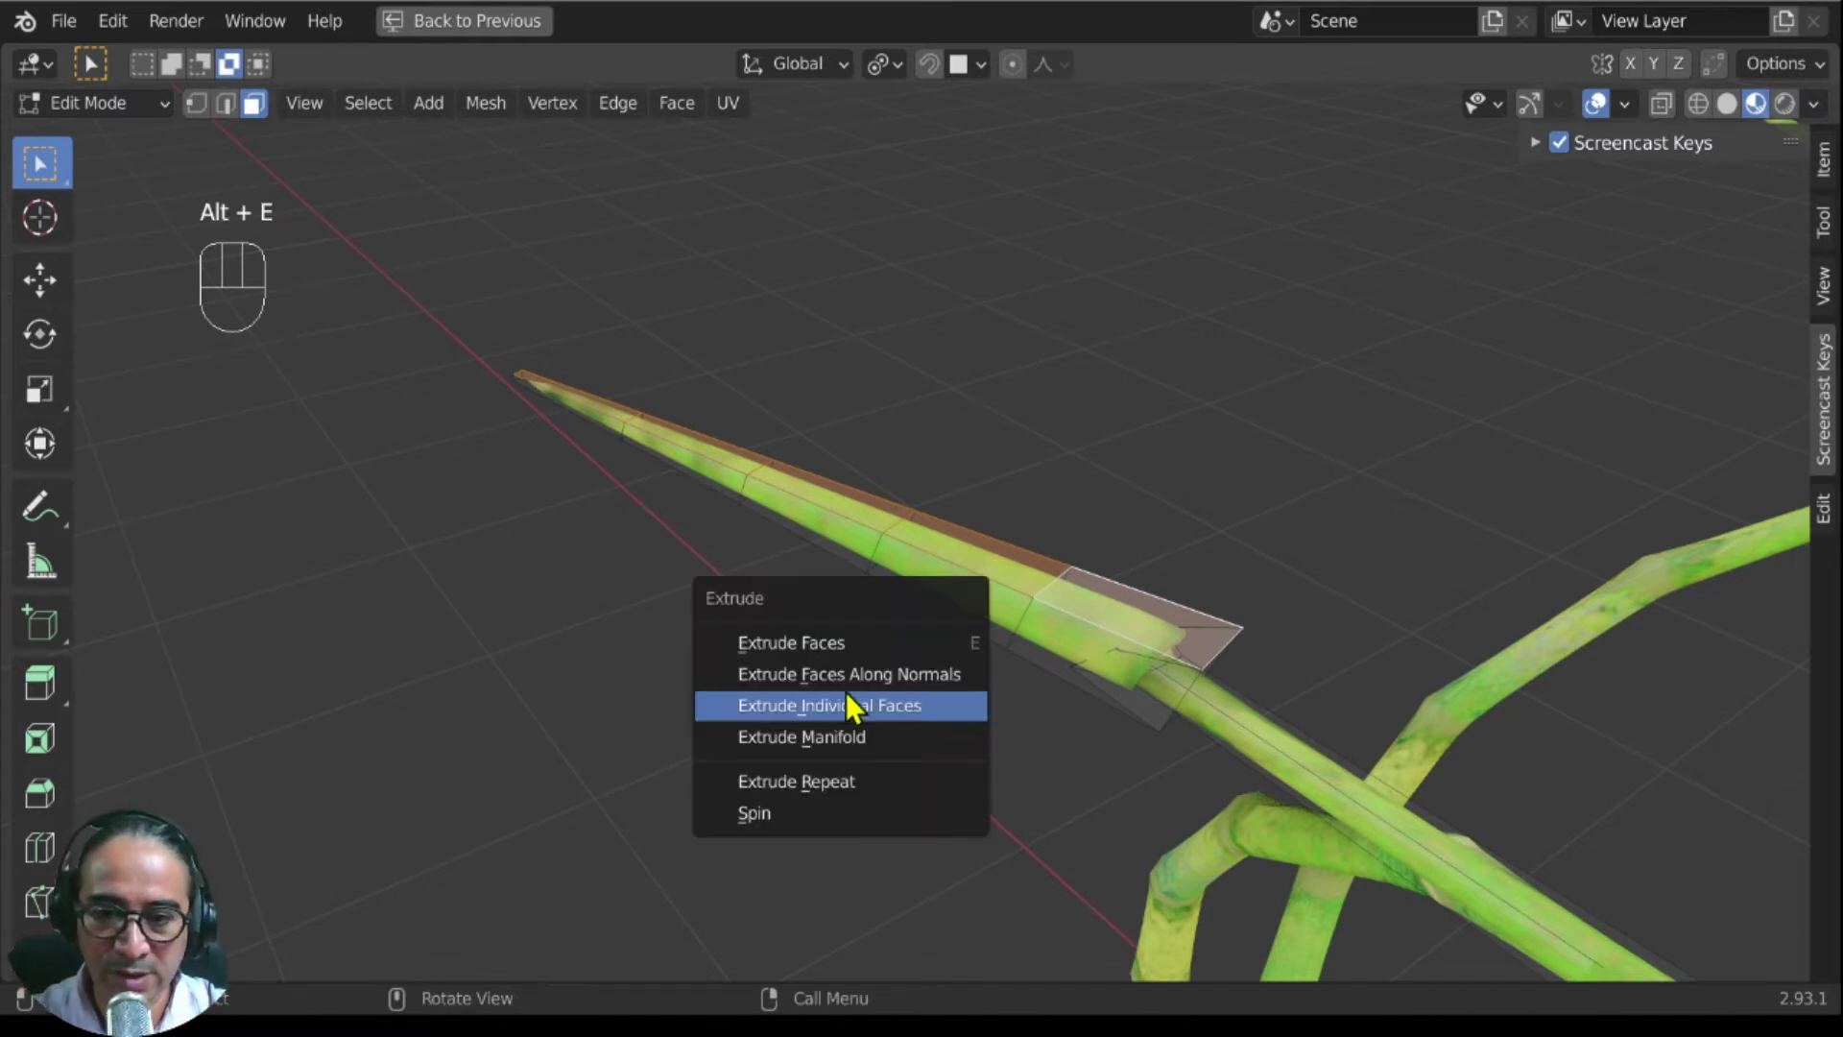
{"action": "left_click", "coordinate": [908, 704]}
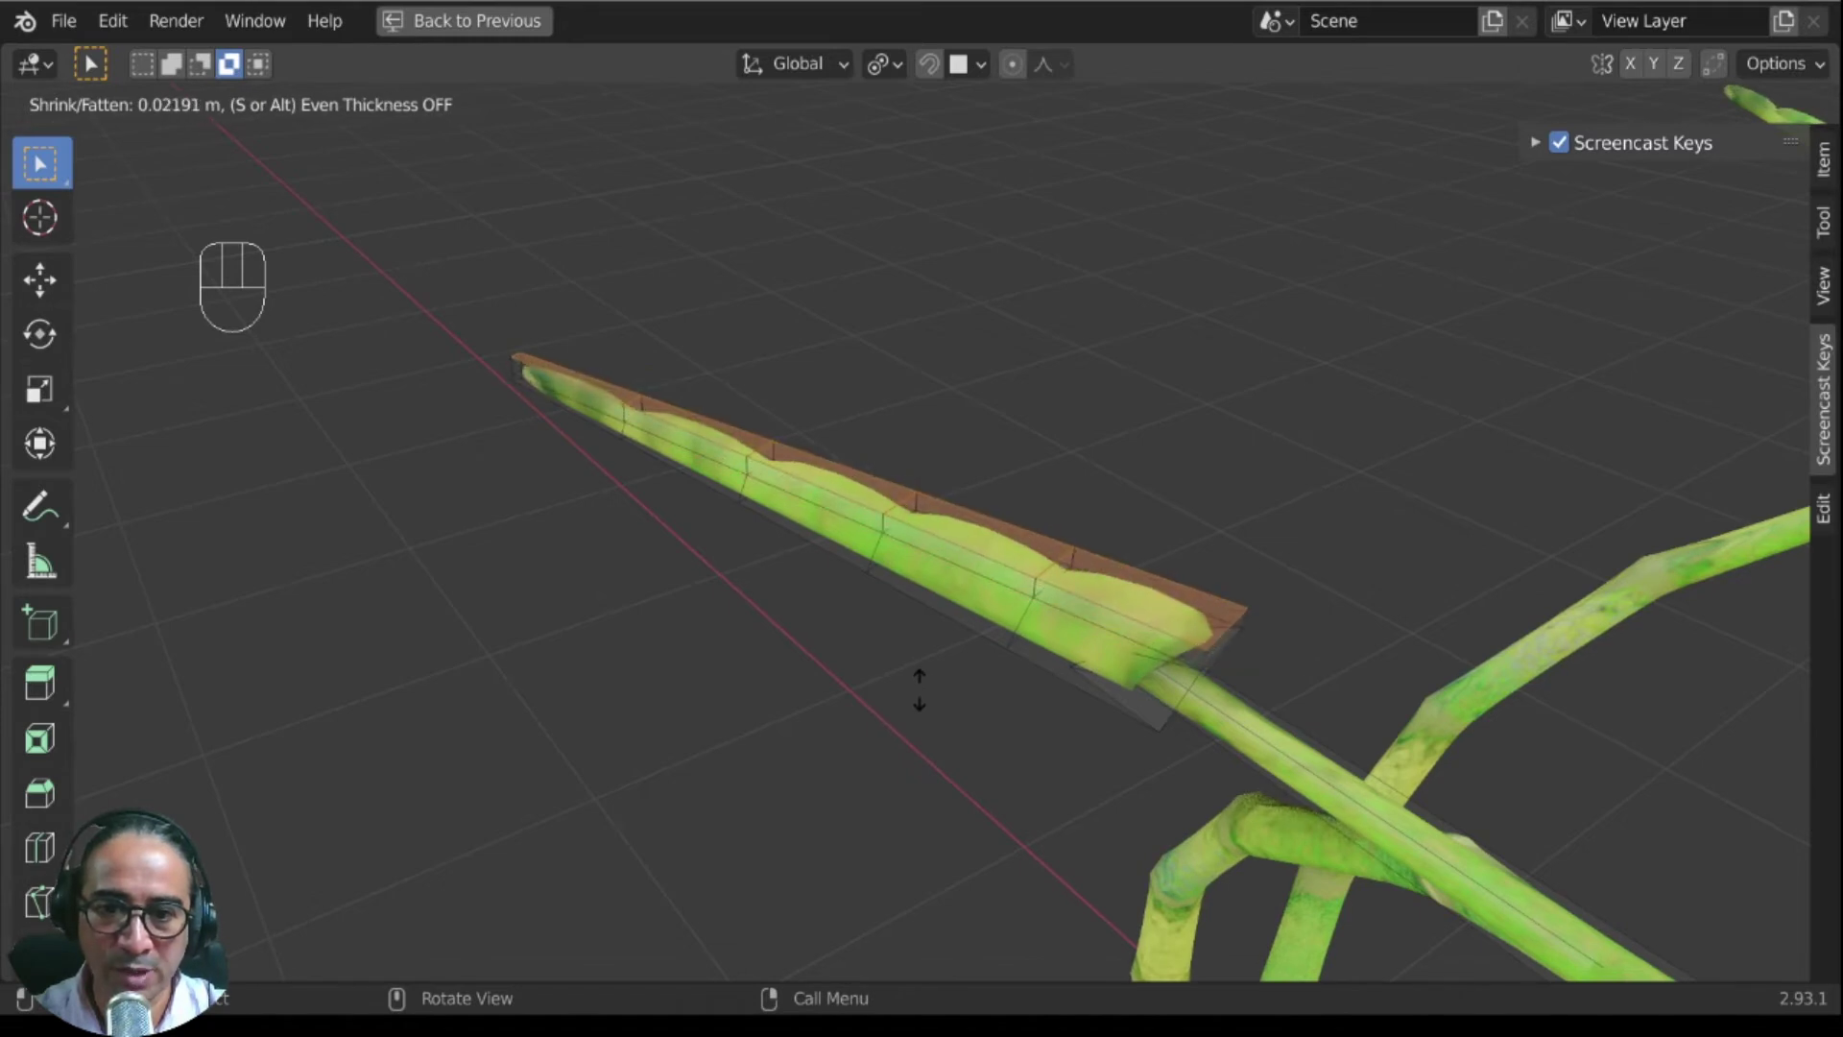
{"action": "left_click", "coordinate": [915, 691]}
Step: Set the transform pivot to Individual Origins and scale the five extruded faces down to well under half size to form separate teeth
{"action": "left_click_drag", "start_coordinate": [915, 691], "coordinate": [983, 725], "text": "alt"}
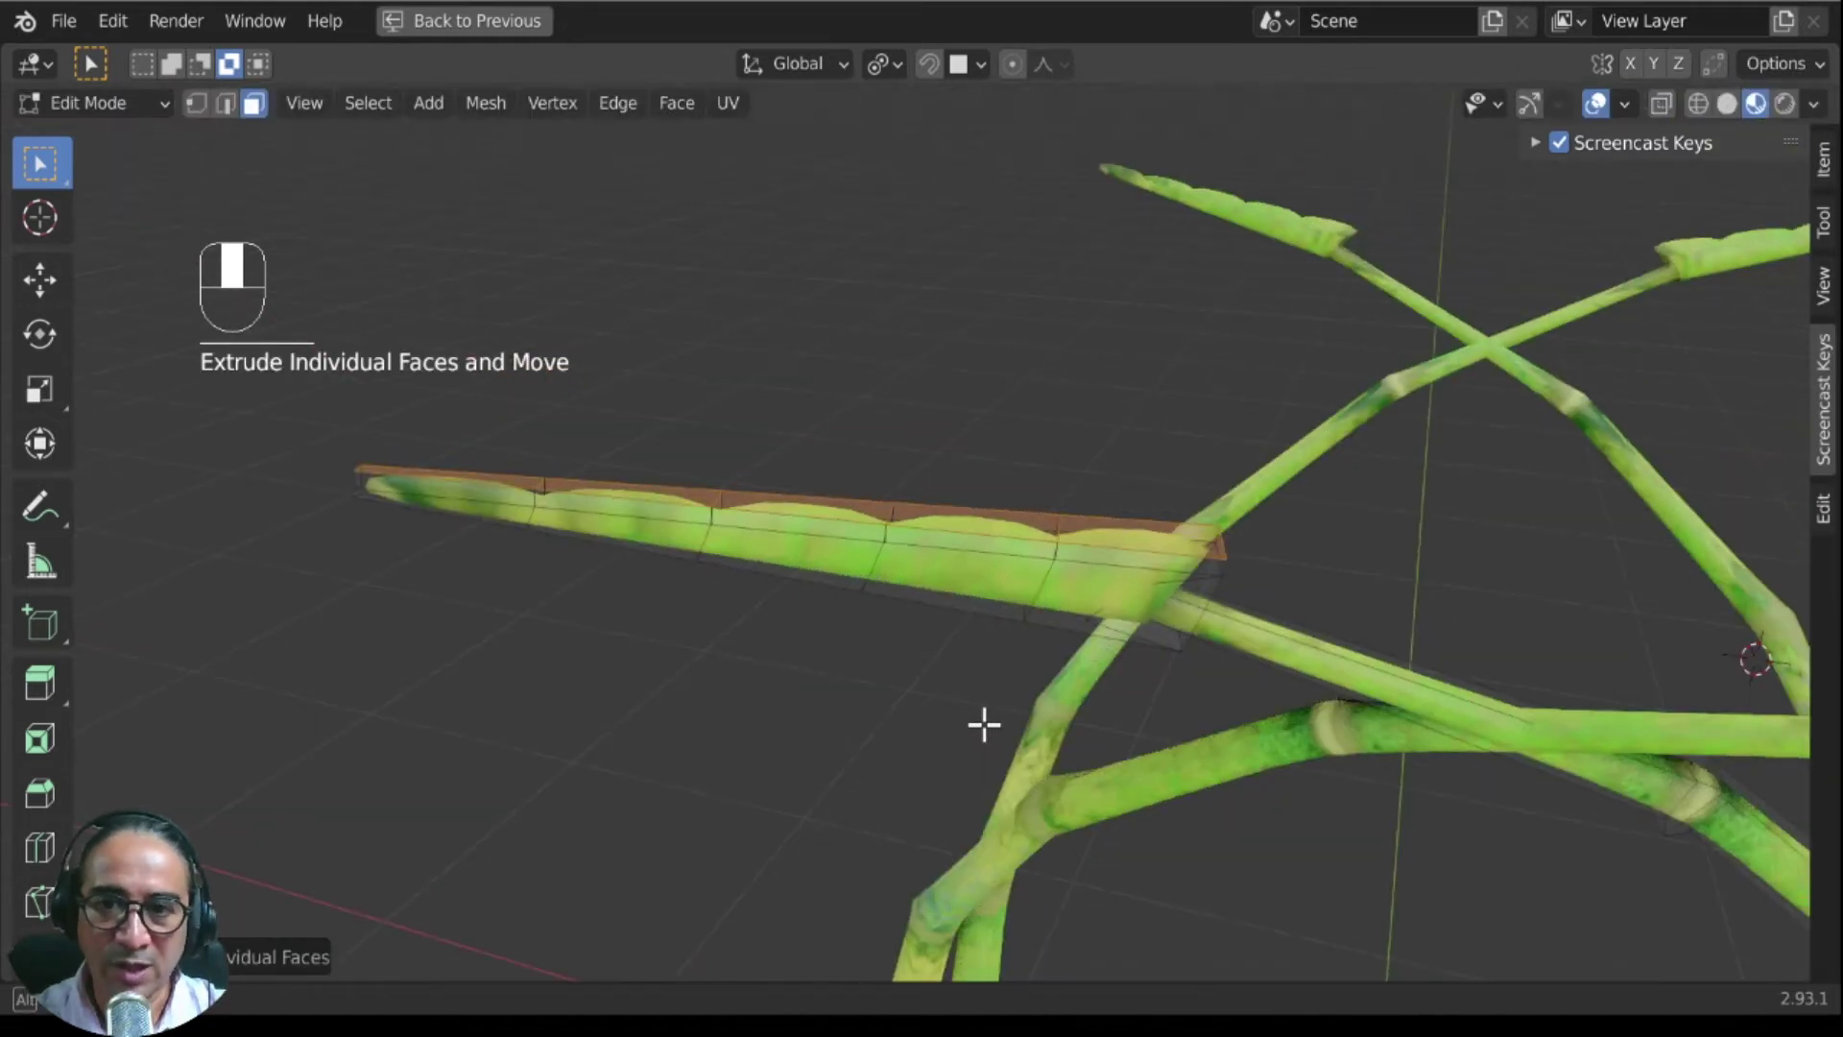
{"action": "left_click", "coordinate": [885, 63]}
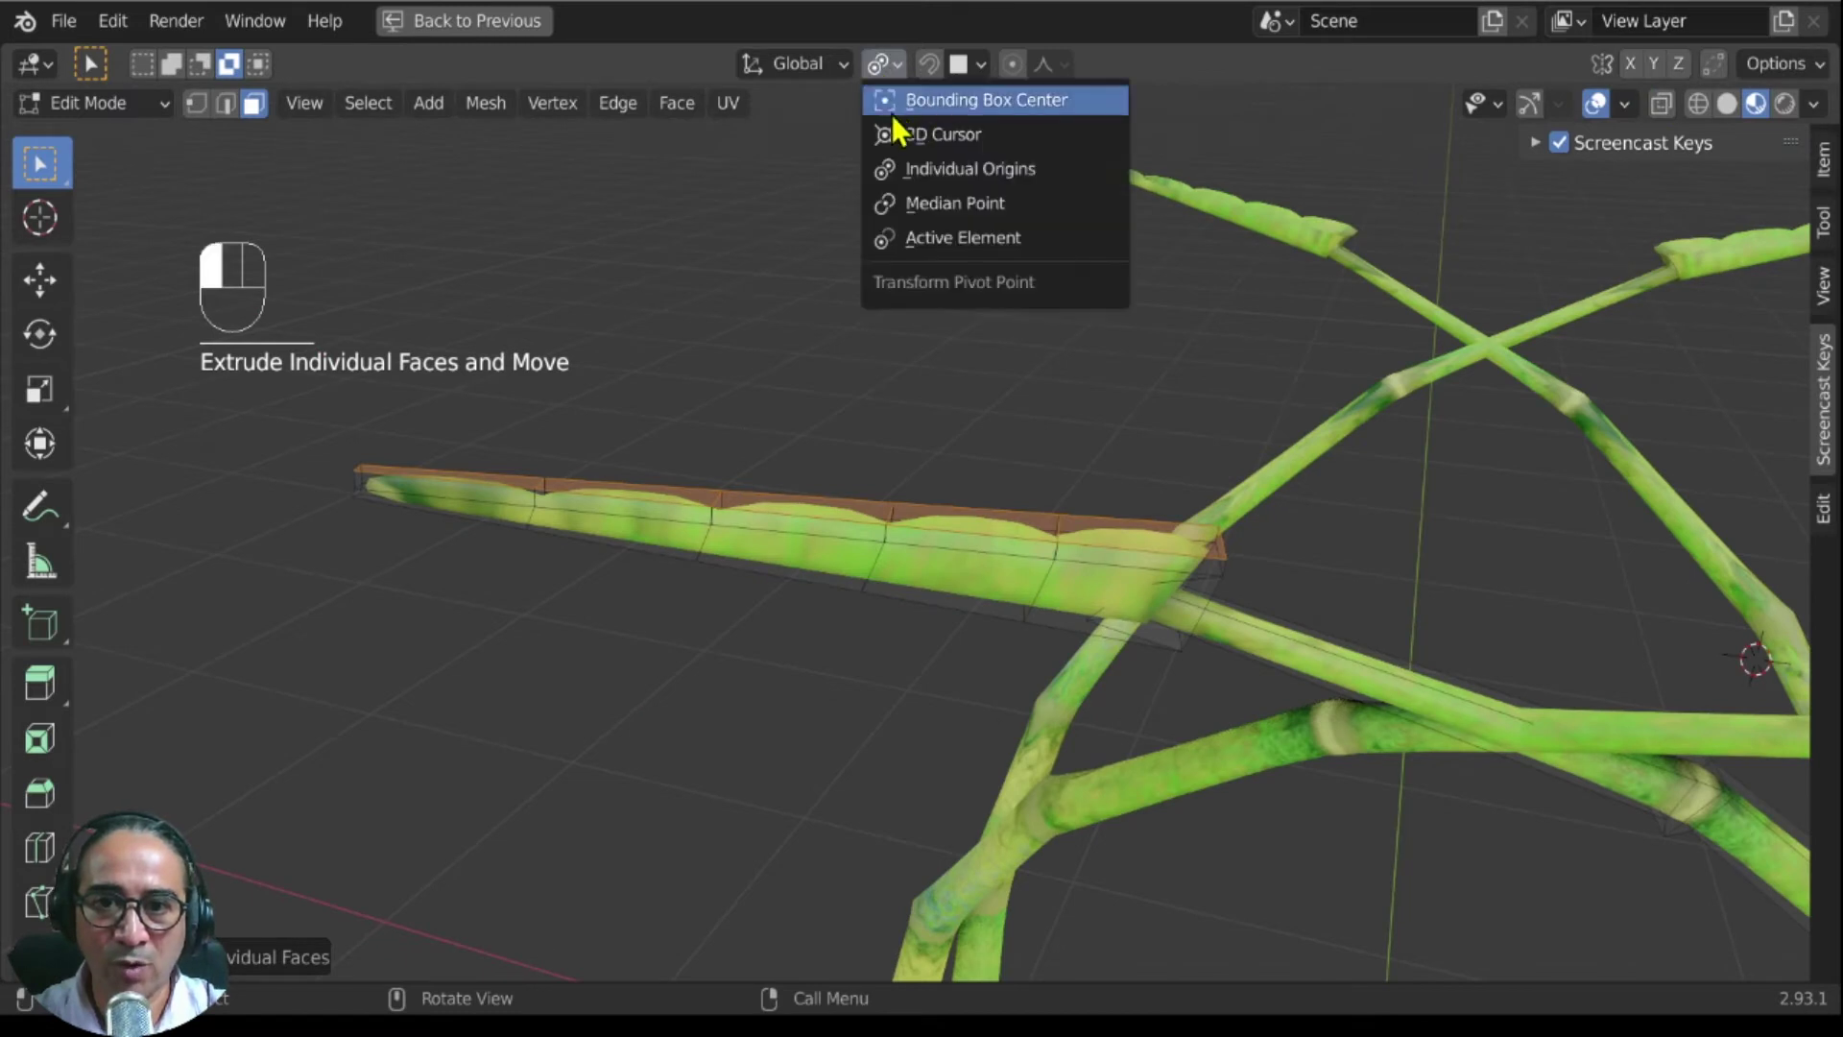
{"action": "left_click", "coordinate": [962, 171]}
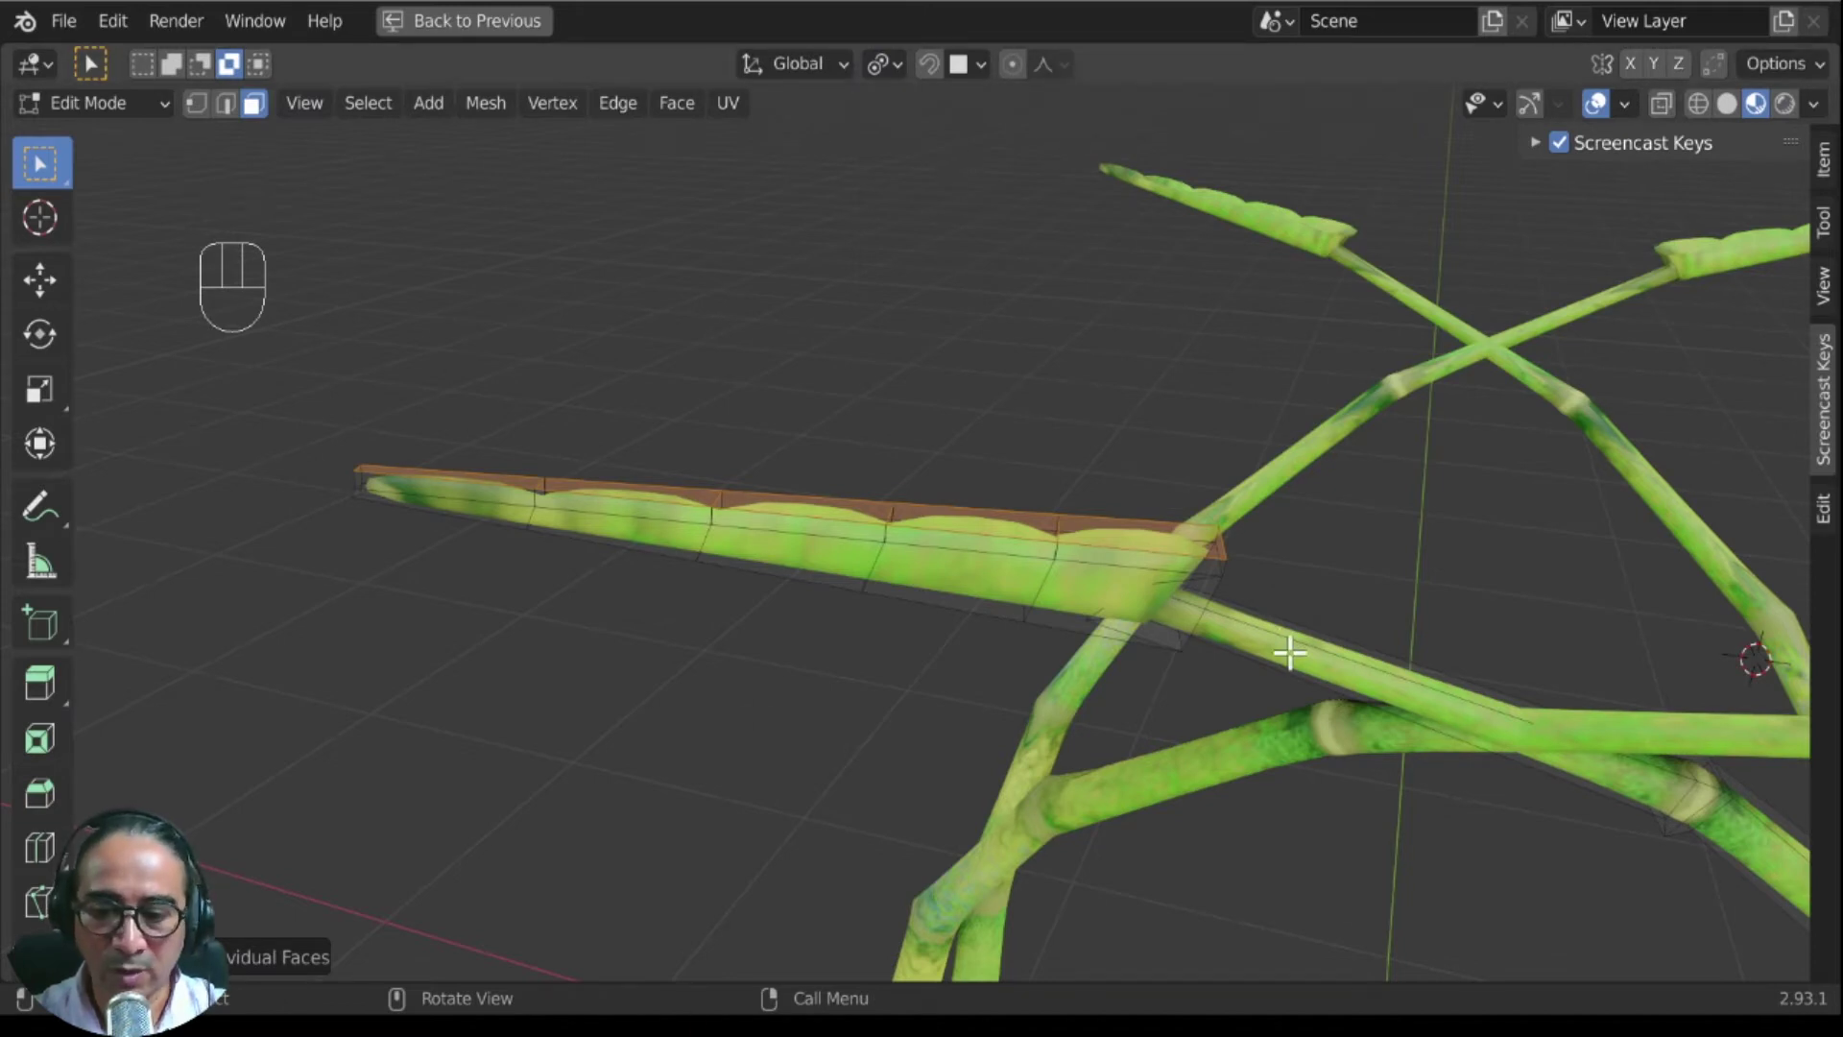
{"action": "middle_click_drag", "start_coordinate": [1456, 629], "coordinate": [1386, 624]}
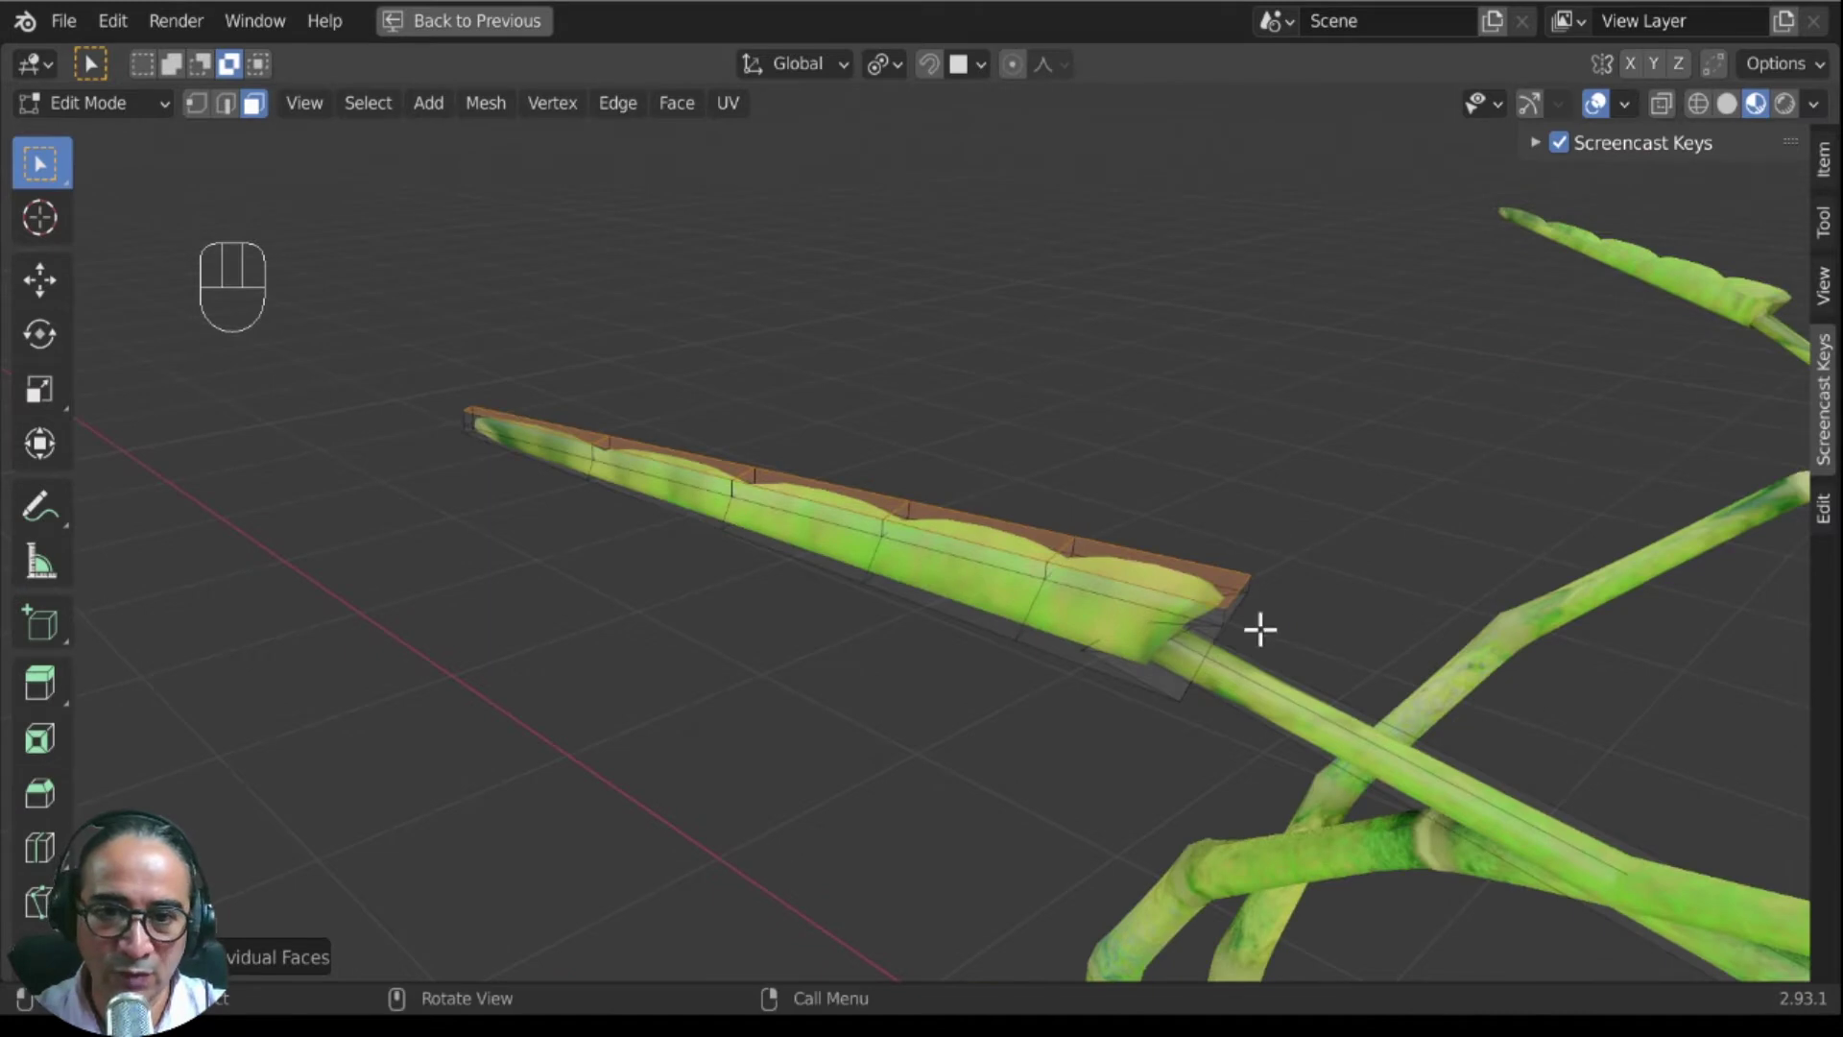
{"action": "mouse_move", "coordinate": [1258, 629]}
{"action": "middle_mouse_down", "text": "shift"}
{"action": "mouse_move", "coordinate": [1198, 572]}
{"action": "mouse_move", "coordinate": [1234, 605]}
{"action": "middle_mouse_up", "text": "shift"}
{"action": "scroll", "coordinate": [1198, 572], "scroll_direction": "up", "scroll_amount": 3}
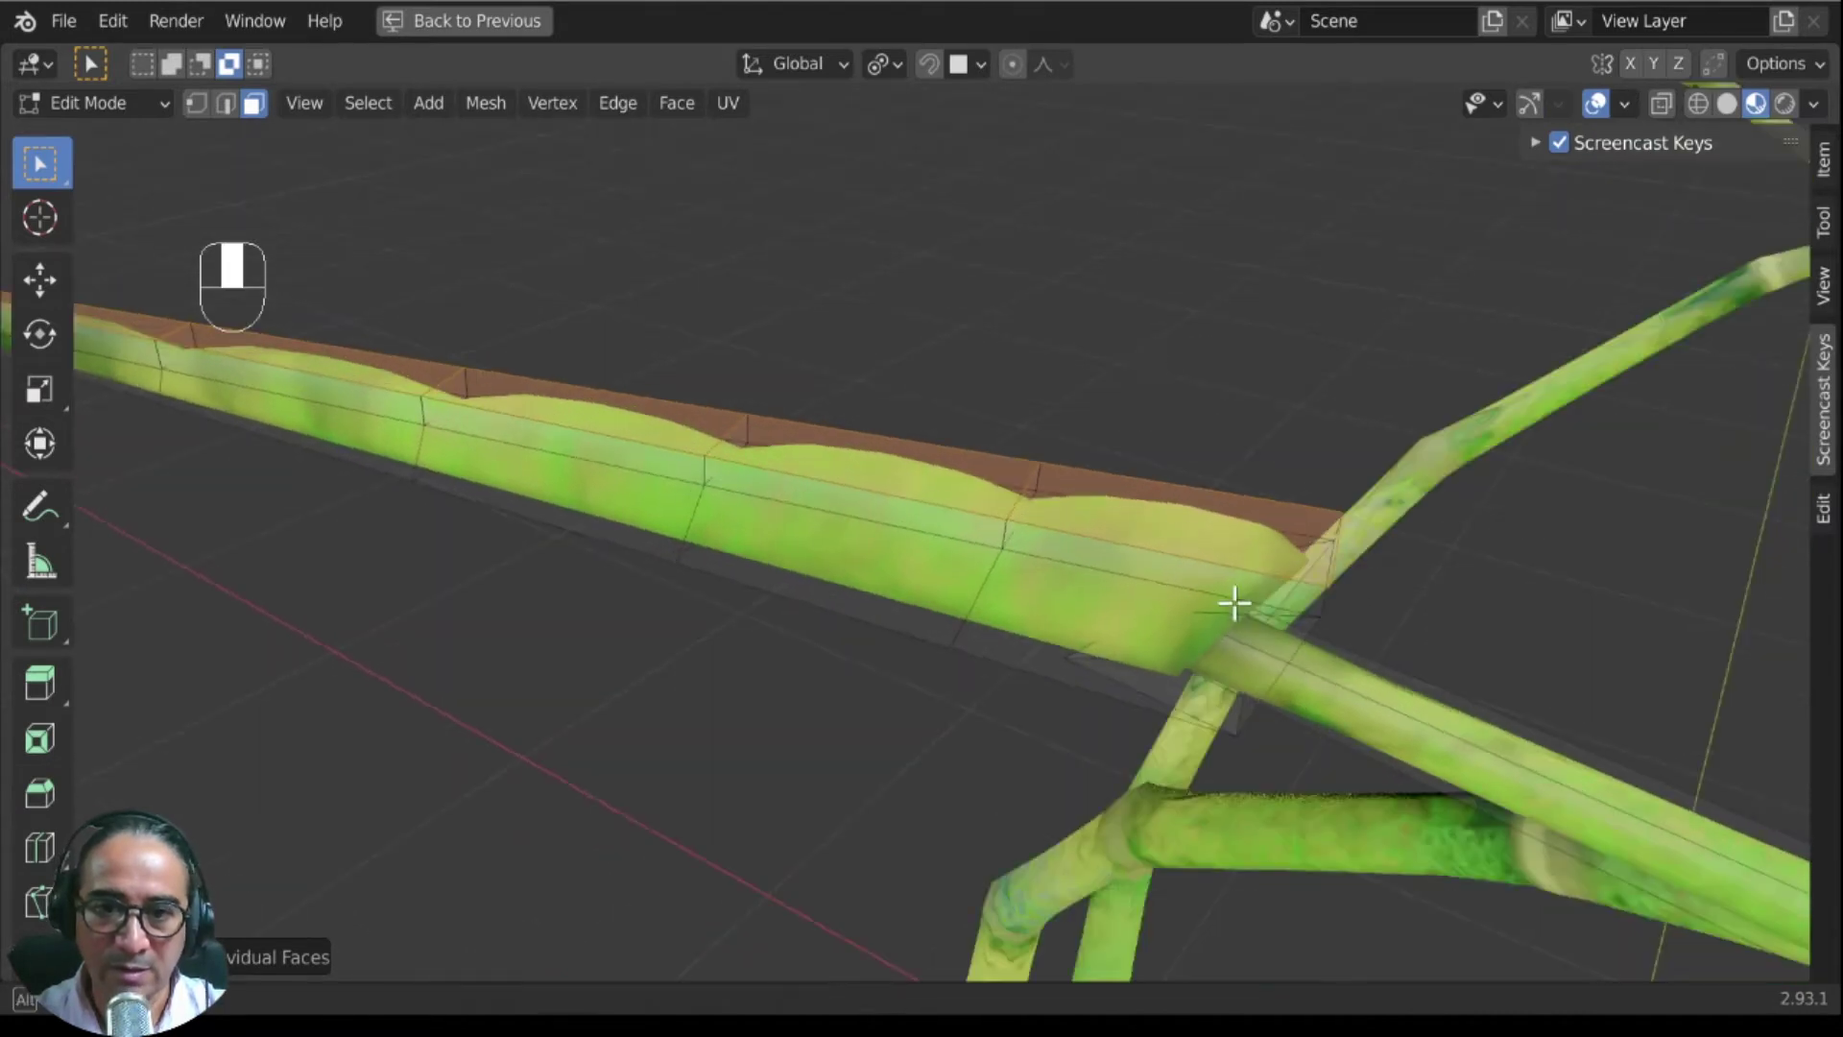
{"action": "left_click", "coordinate": [881, 64]}
{"action": "left_click", "coordinate": [1016, 169]}
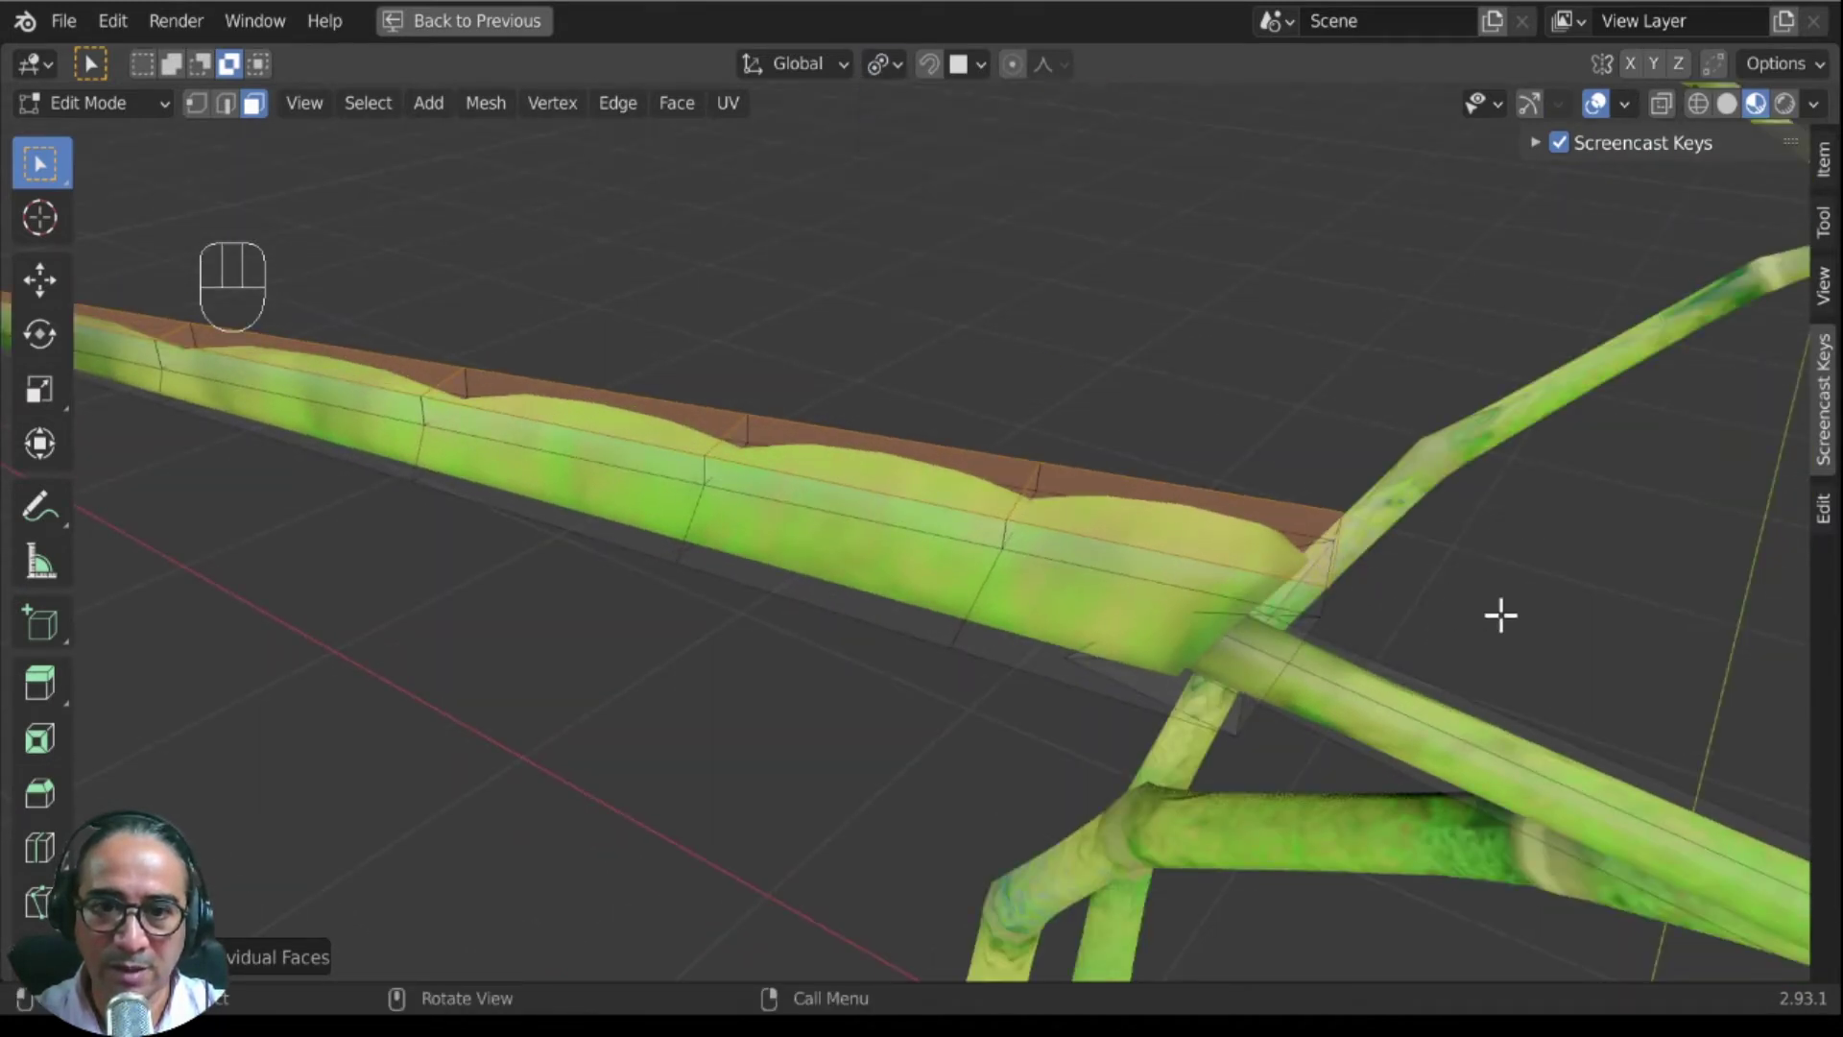
{"action": "key", "text": "s"}
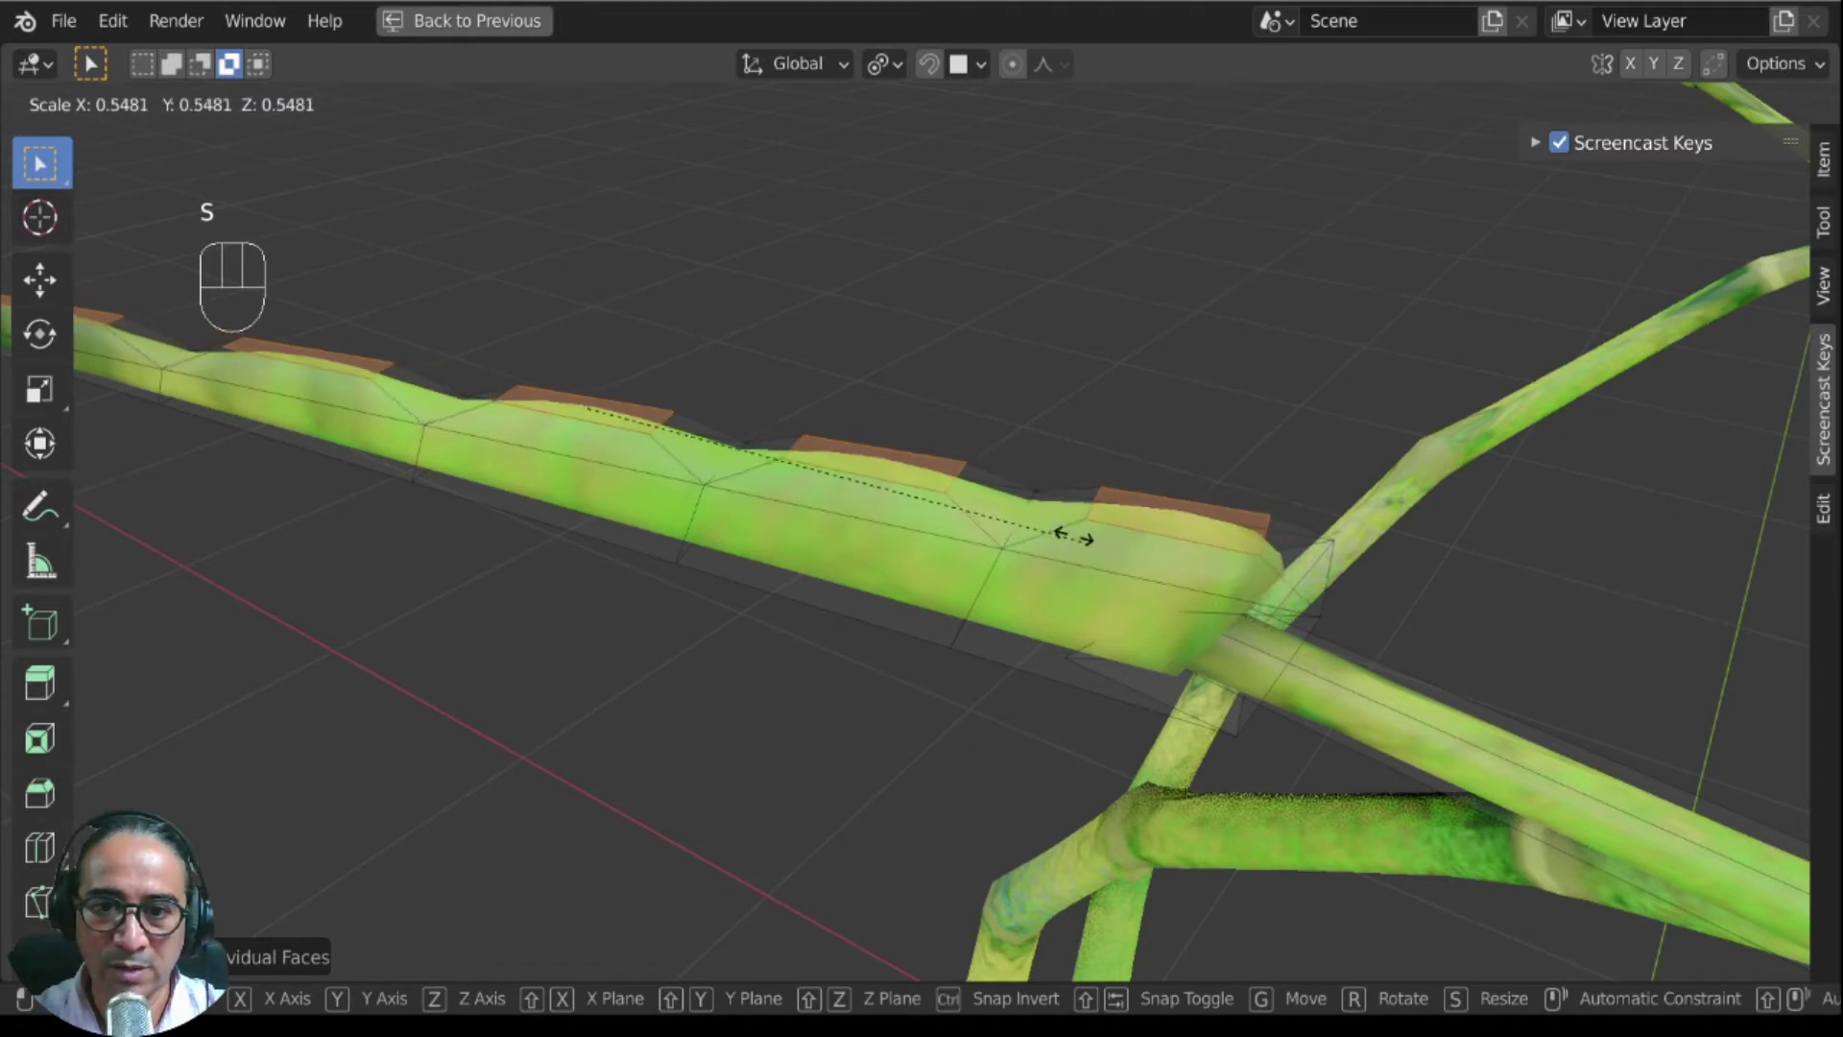
{"action": "left_click", "coordinate": [802, 462]}
{"action": "scroll", "coordinate": [844, 662], "scroll_direction": "down", "scroll_amount": 2}
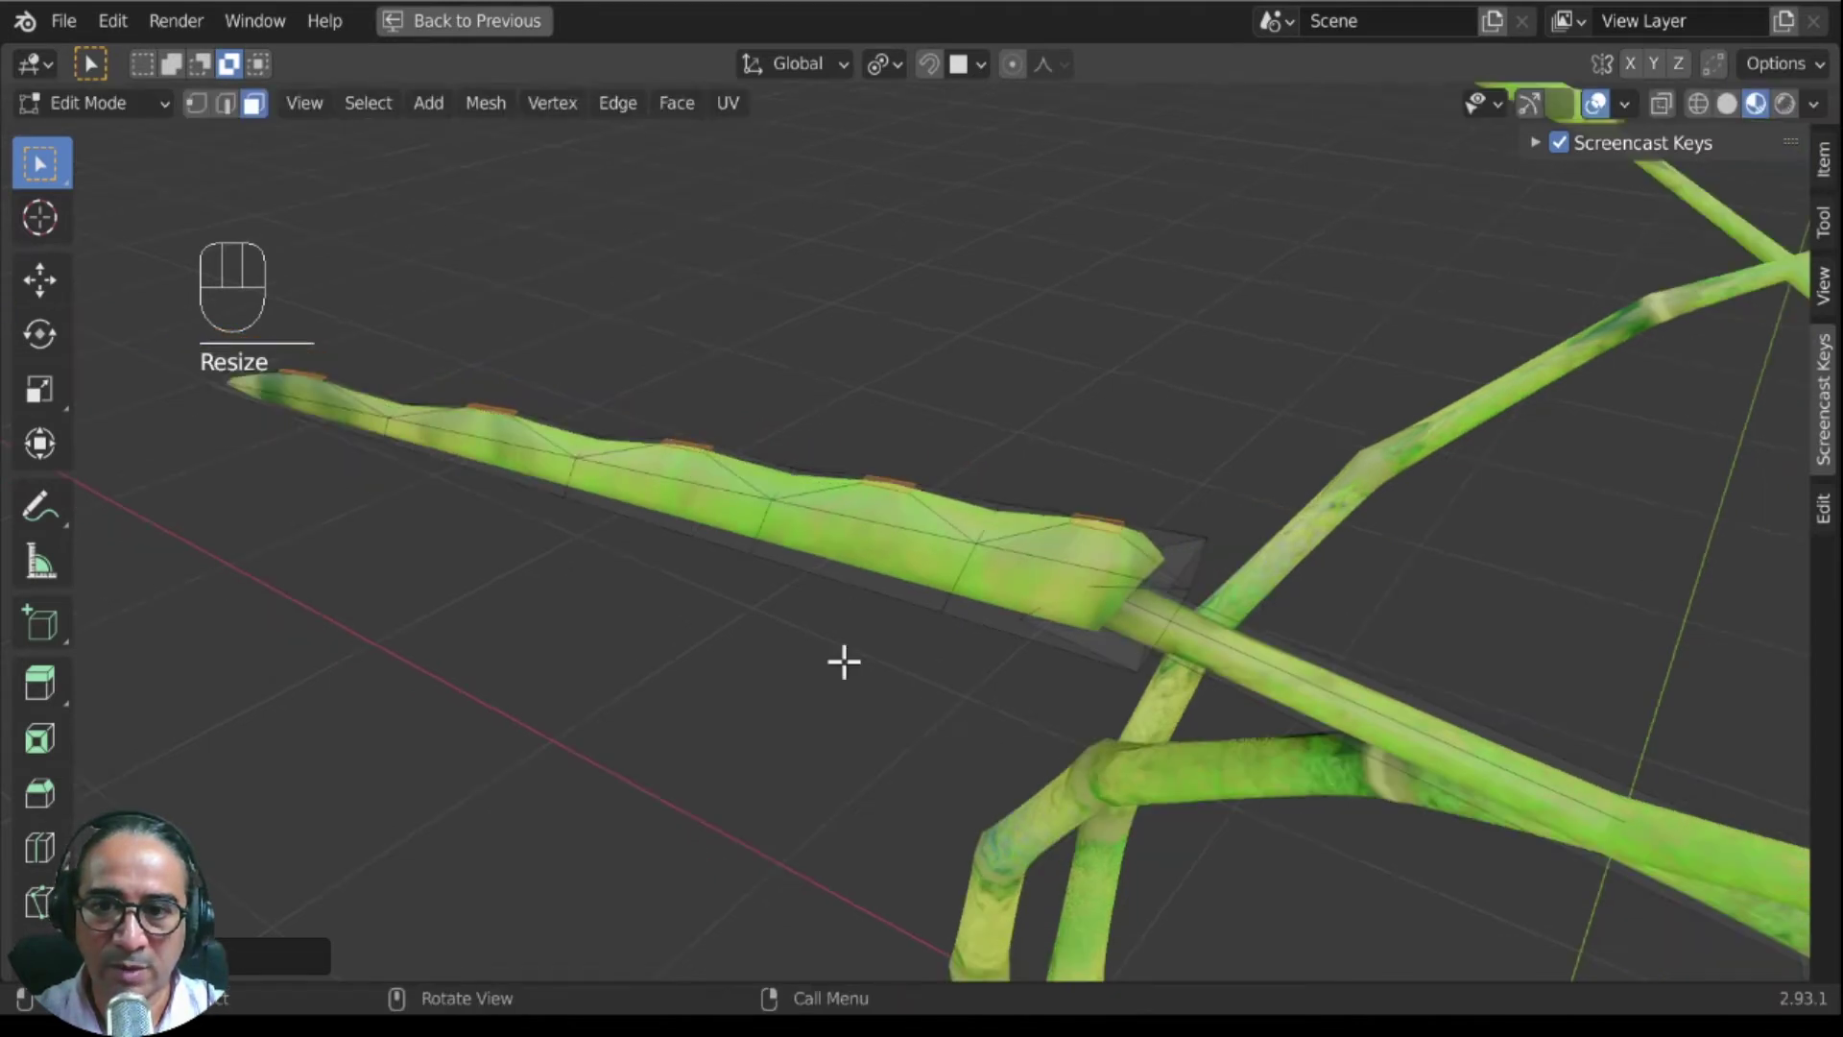
Step: Shift the five tooth faces toward the blade's base and rotate them clockwise so the teeth slant
{"action": "middle_click_drag", "start_coordinate": [844, 661], "coordinate": [1063, 576]}
{"action": "key", "text": "KP_5"}
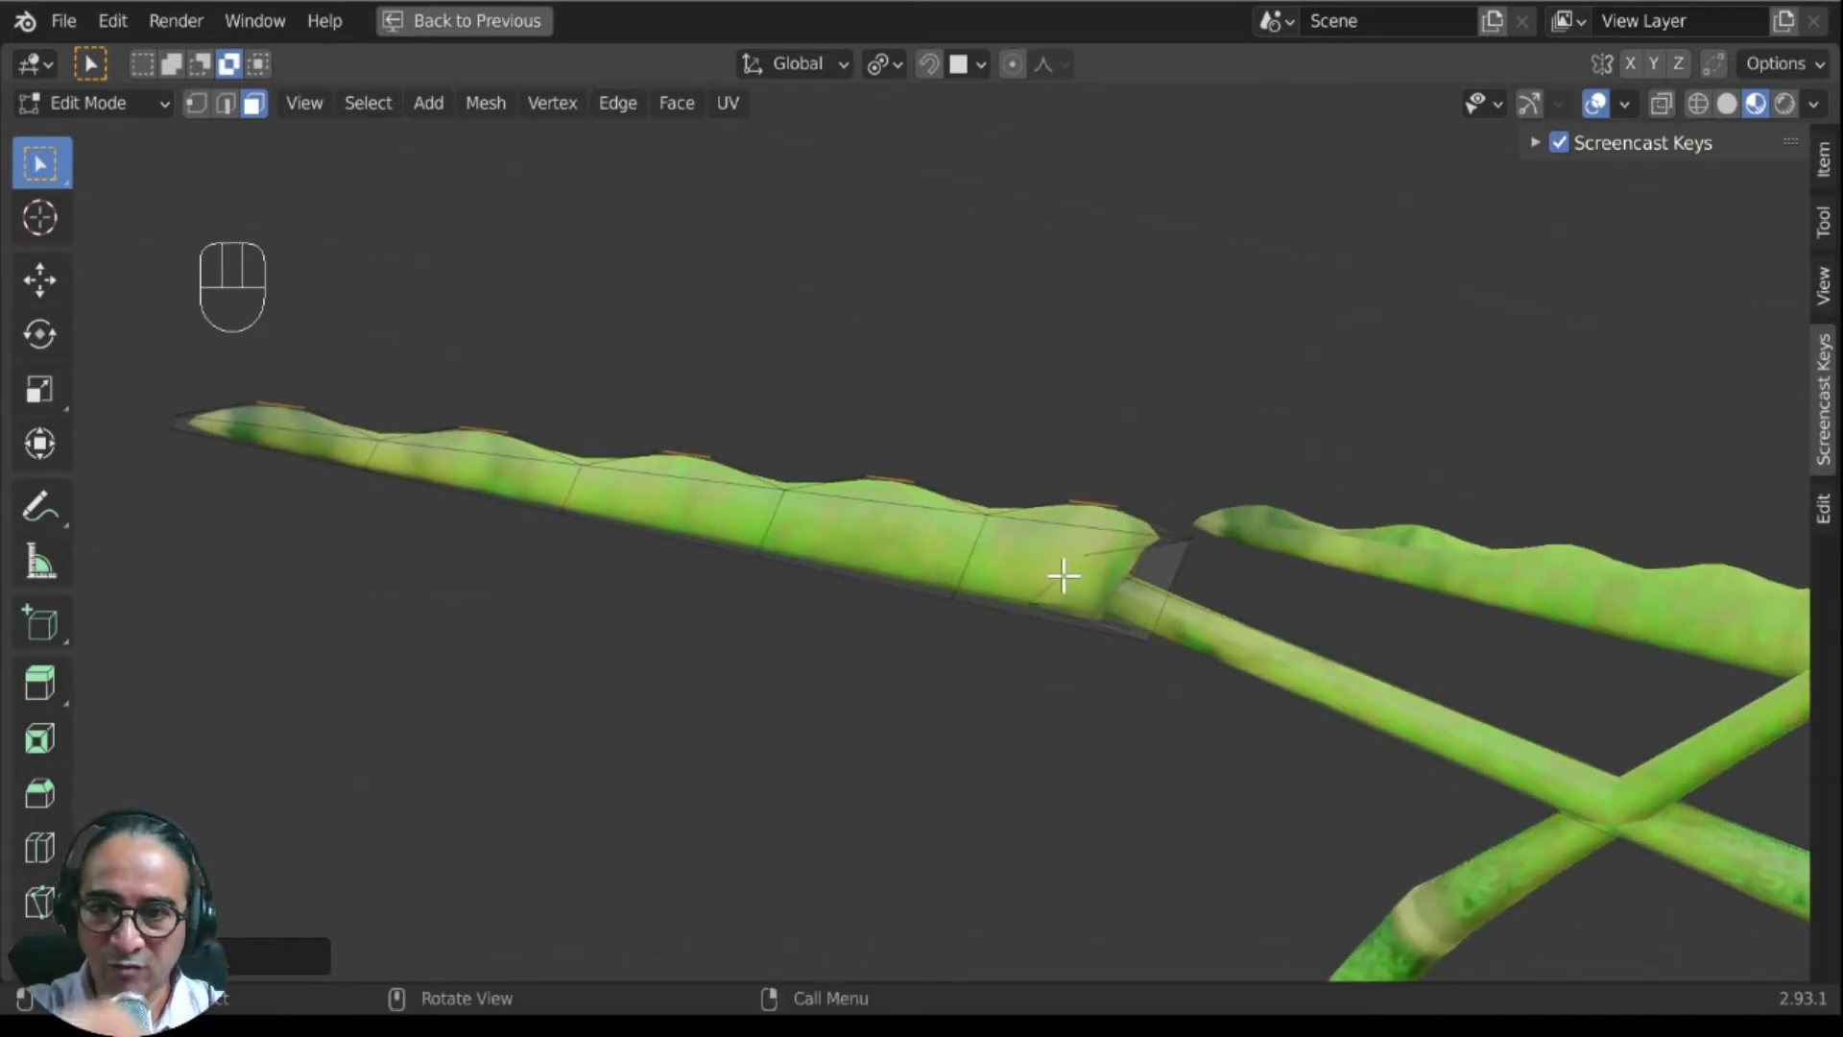
{"action": "key", "text": "g"}
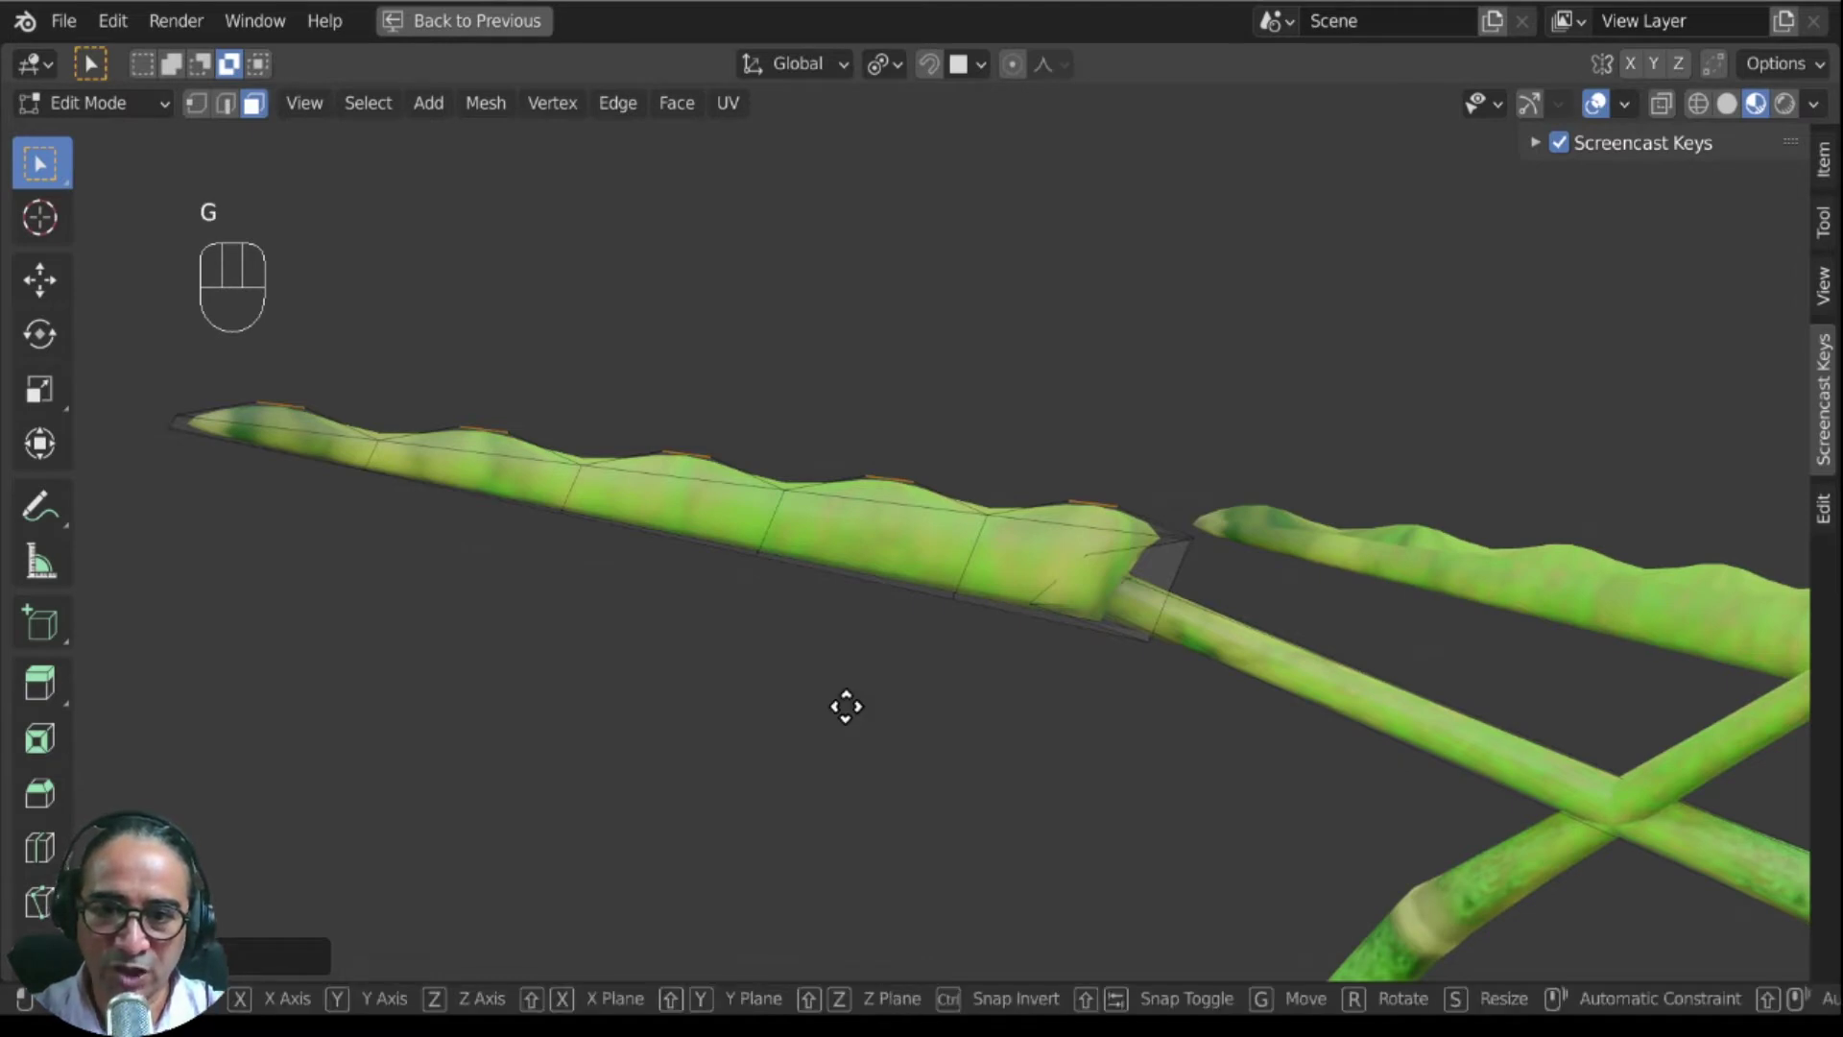
{"action": "left_click", "coordinate": [910, 705]}
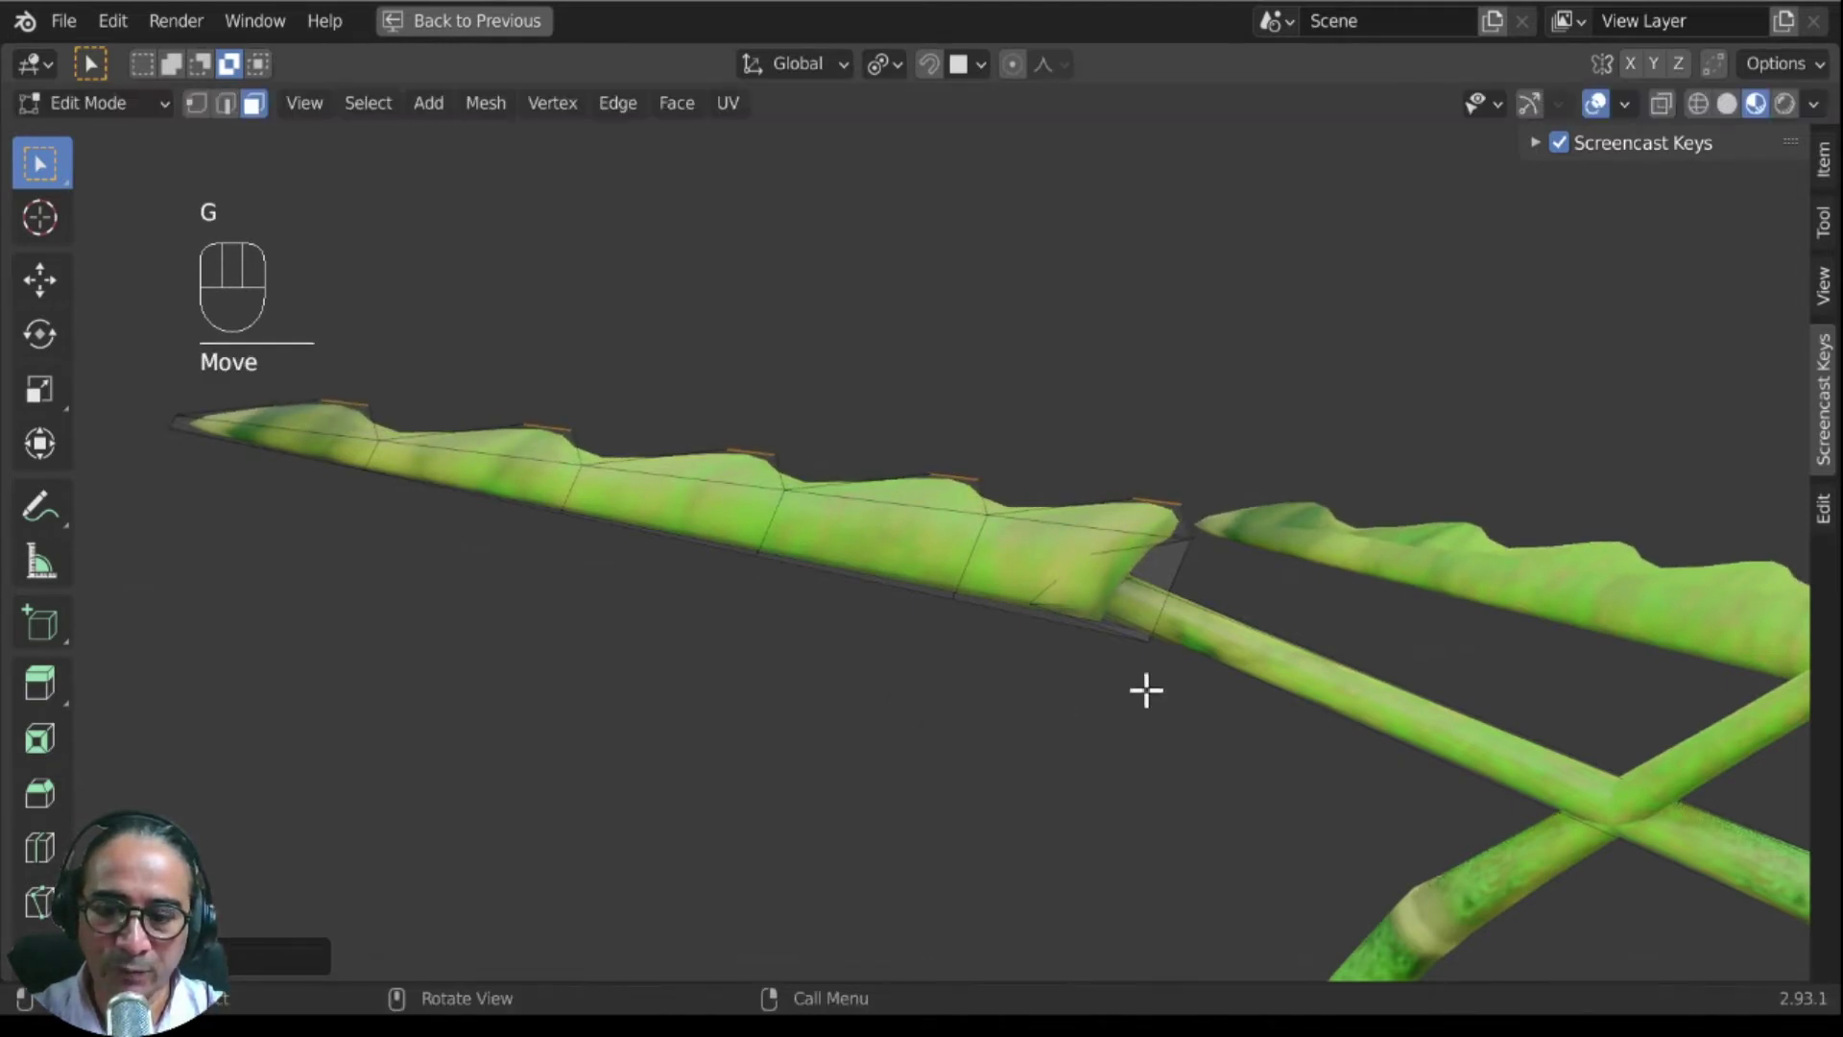
{"action": "key", "text": "r"}
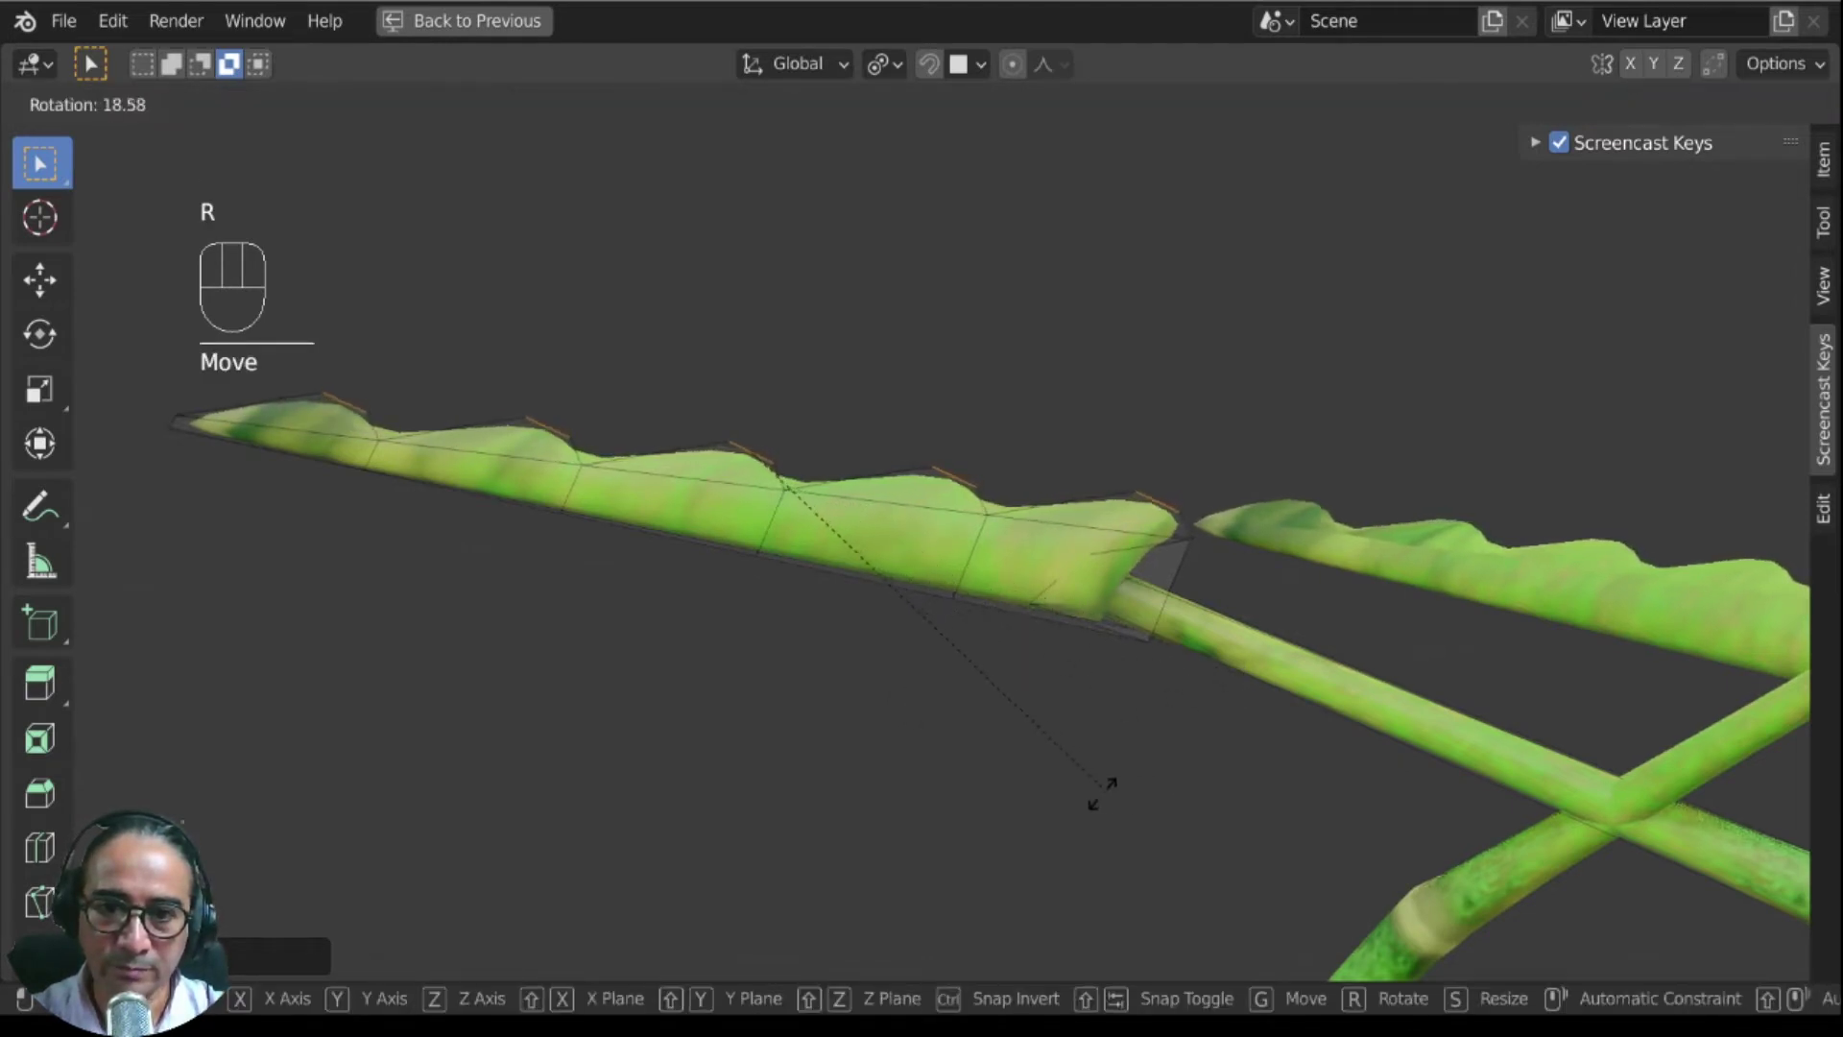
{"action": "left_click", "coordinate": [994, 821]}
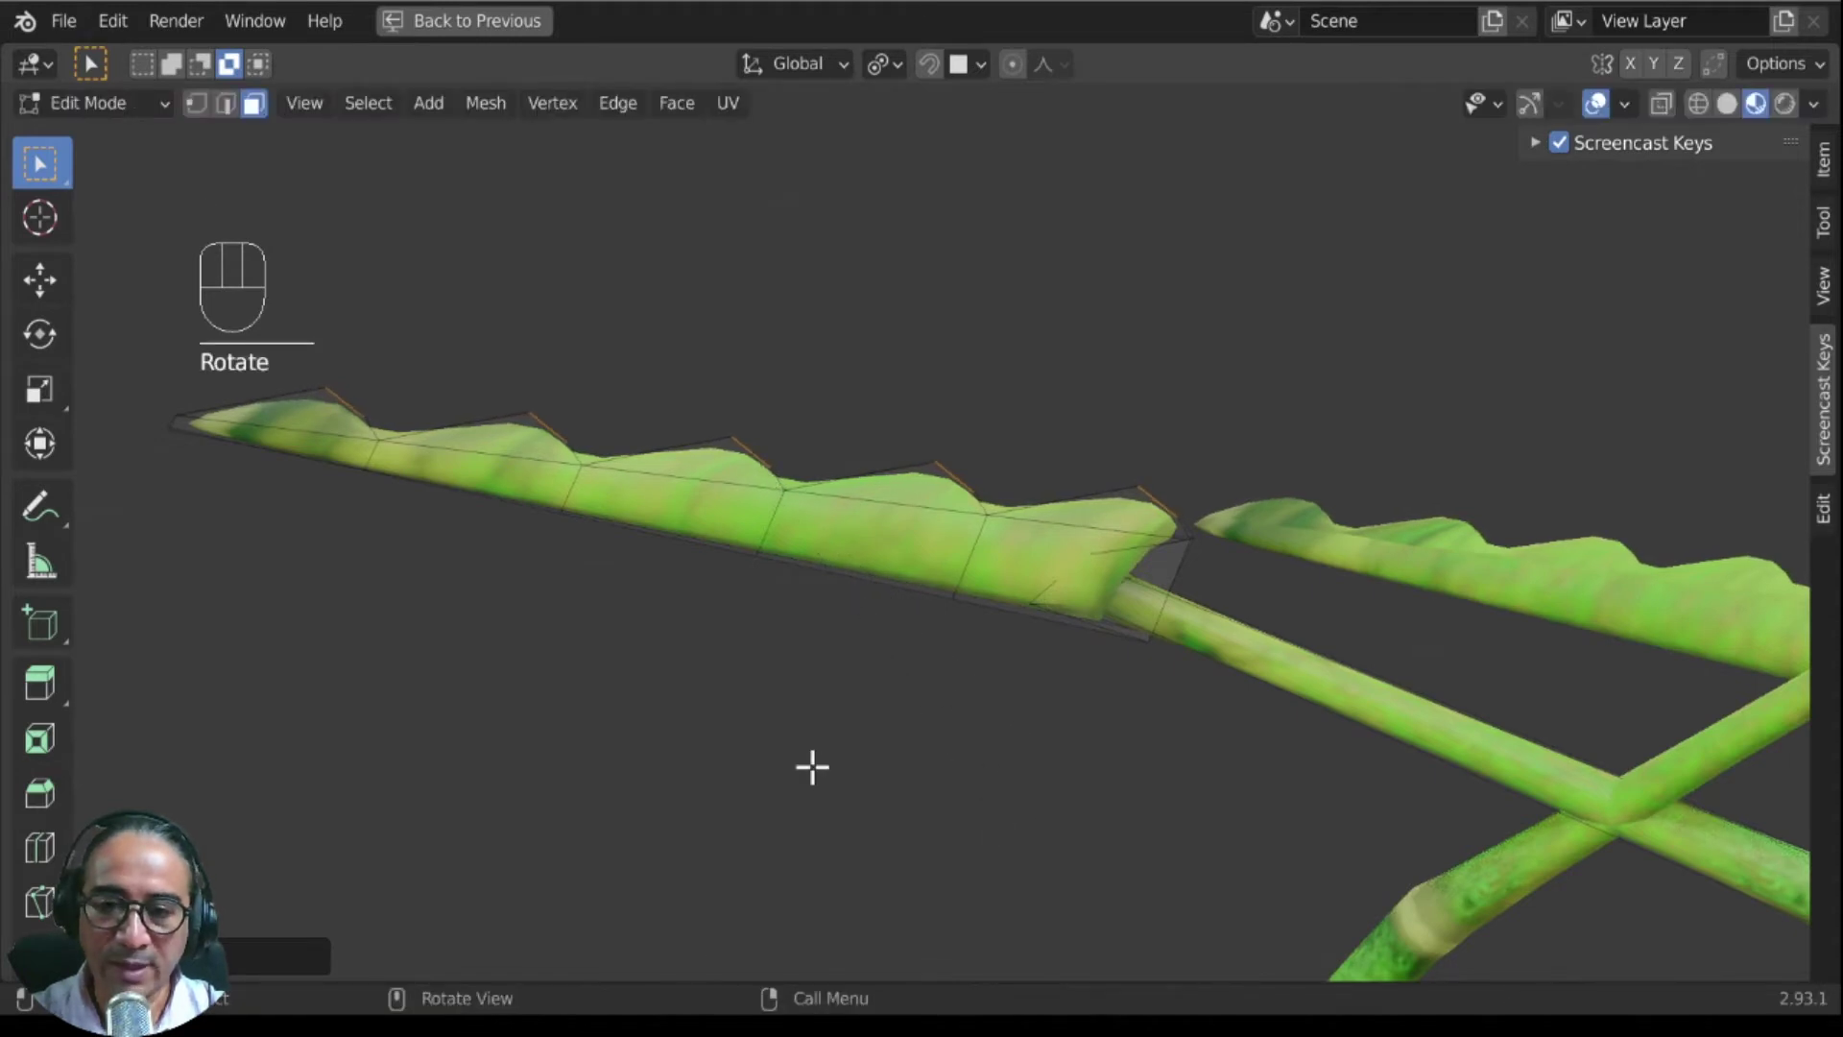
Step: Extrude the five tooth faces further outward and scale the new ends down into narrow points
{"action": "key", "text": "e"}
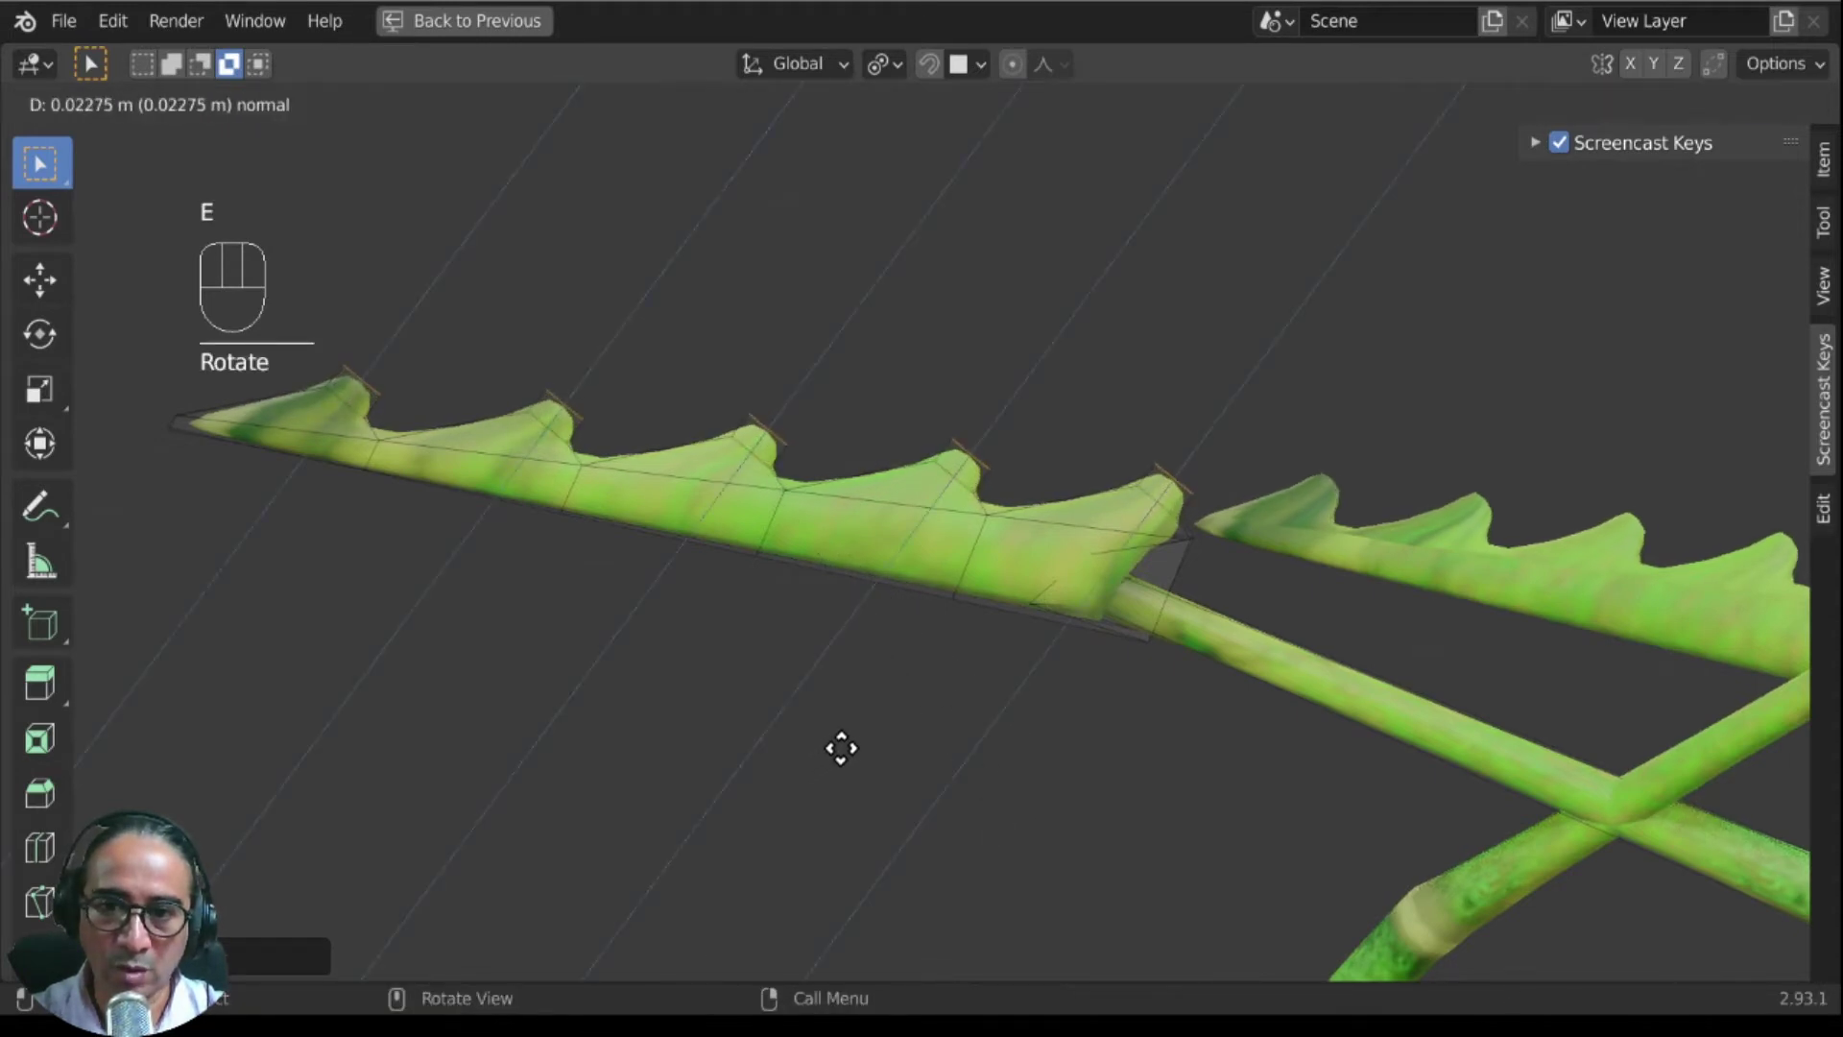
{"action": "left_click", "coordinate": [850, 744]}
{"action": "key", "text": "s"}
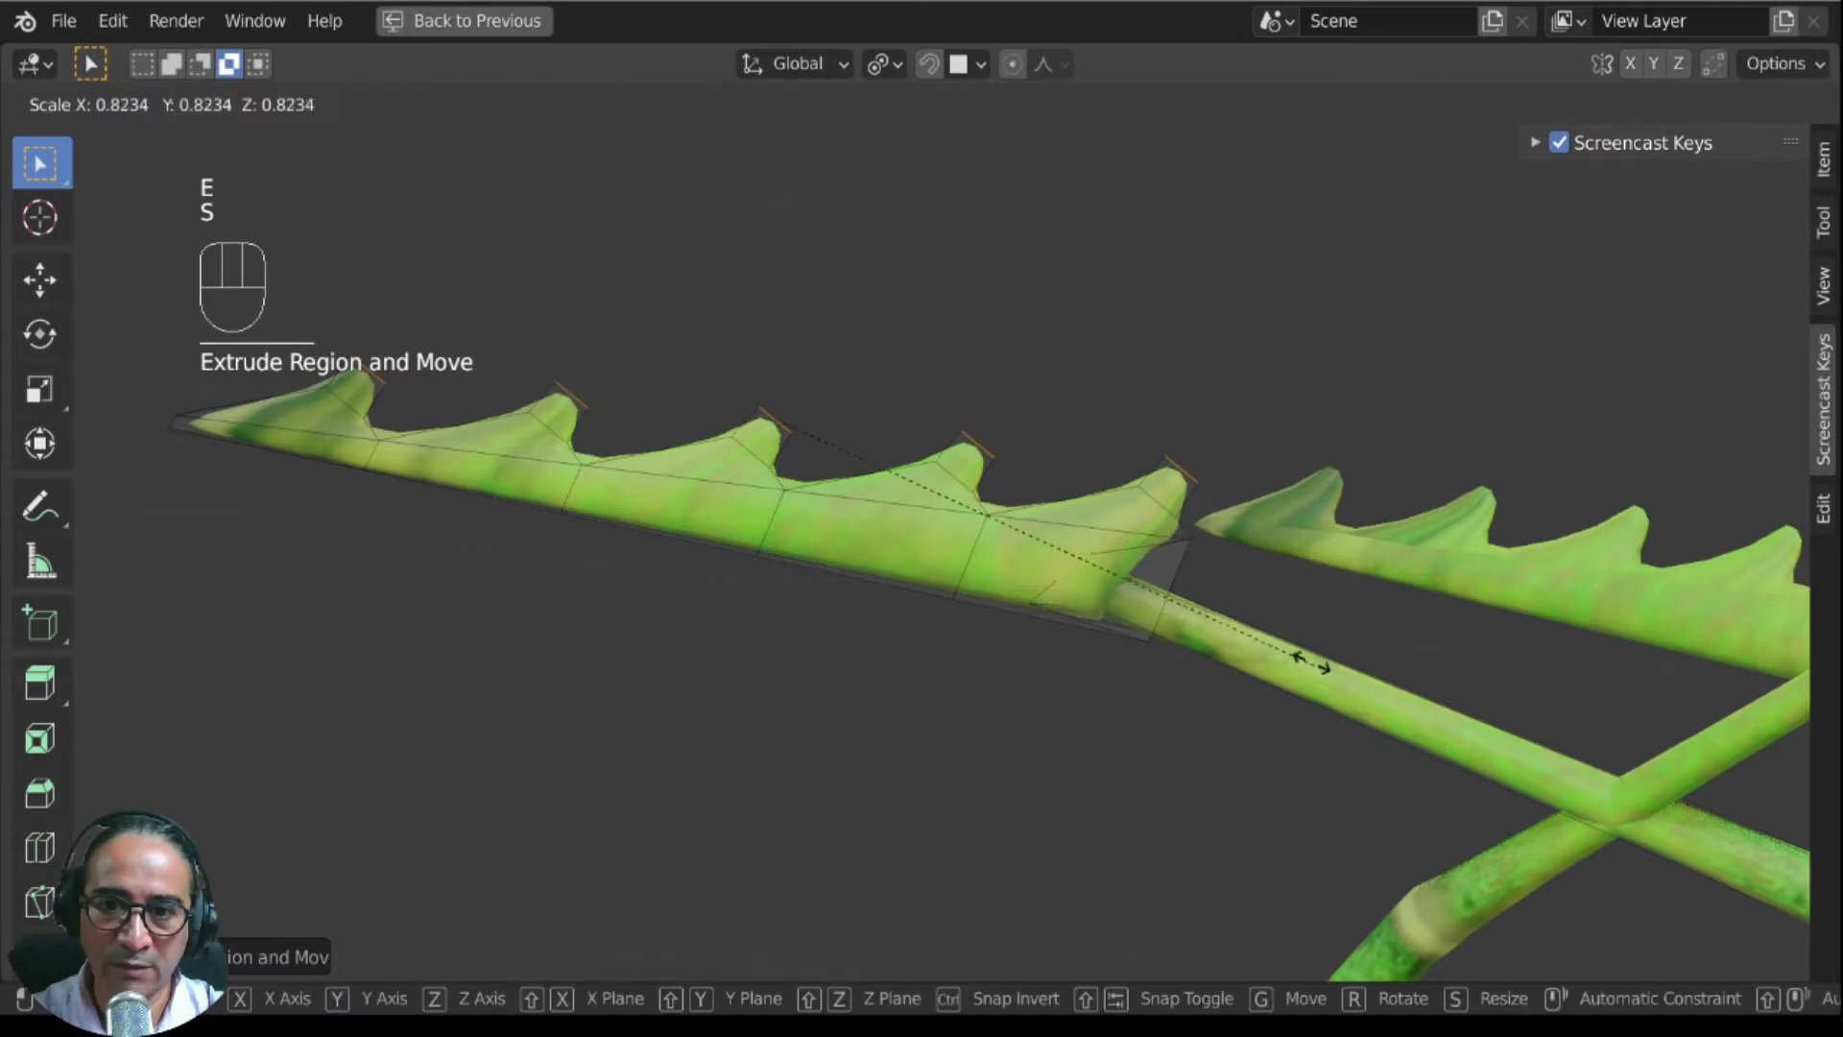
{"action": "left_click", "coordinate": [1028, 449]}
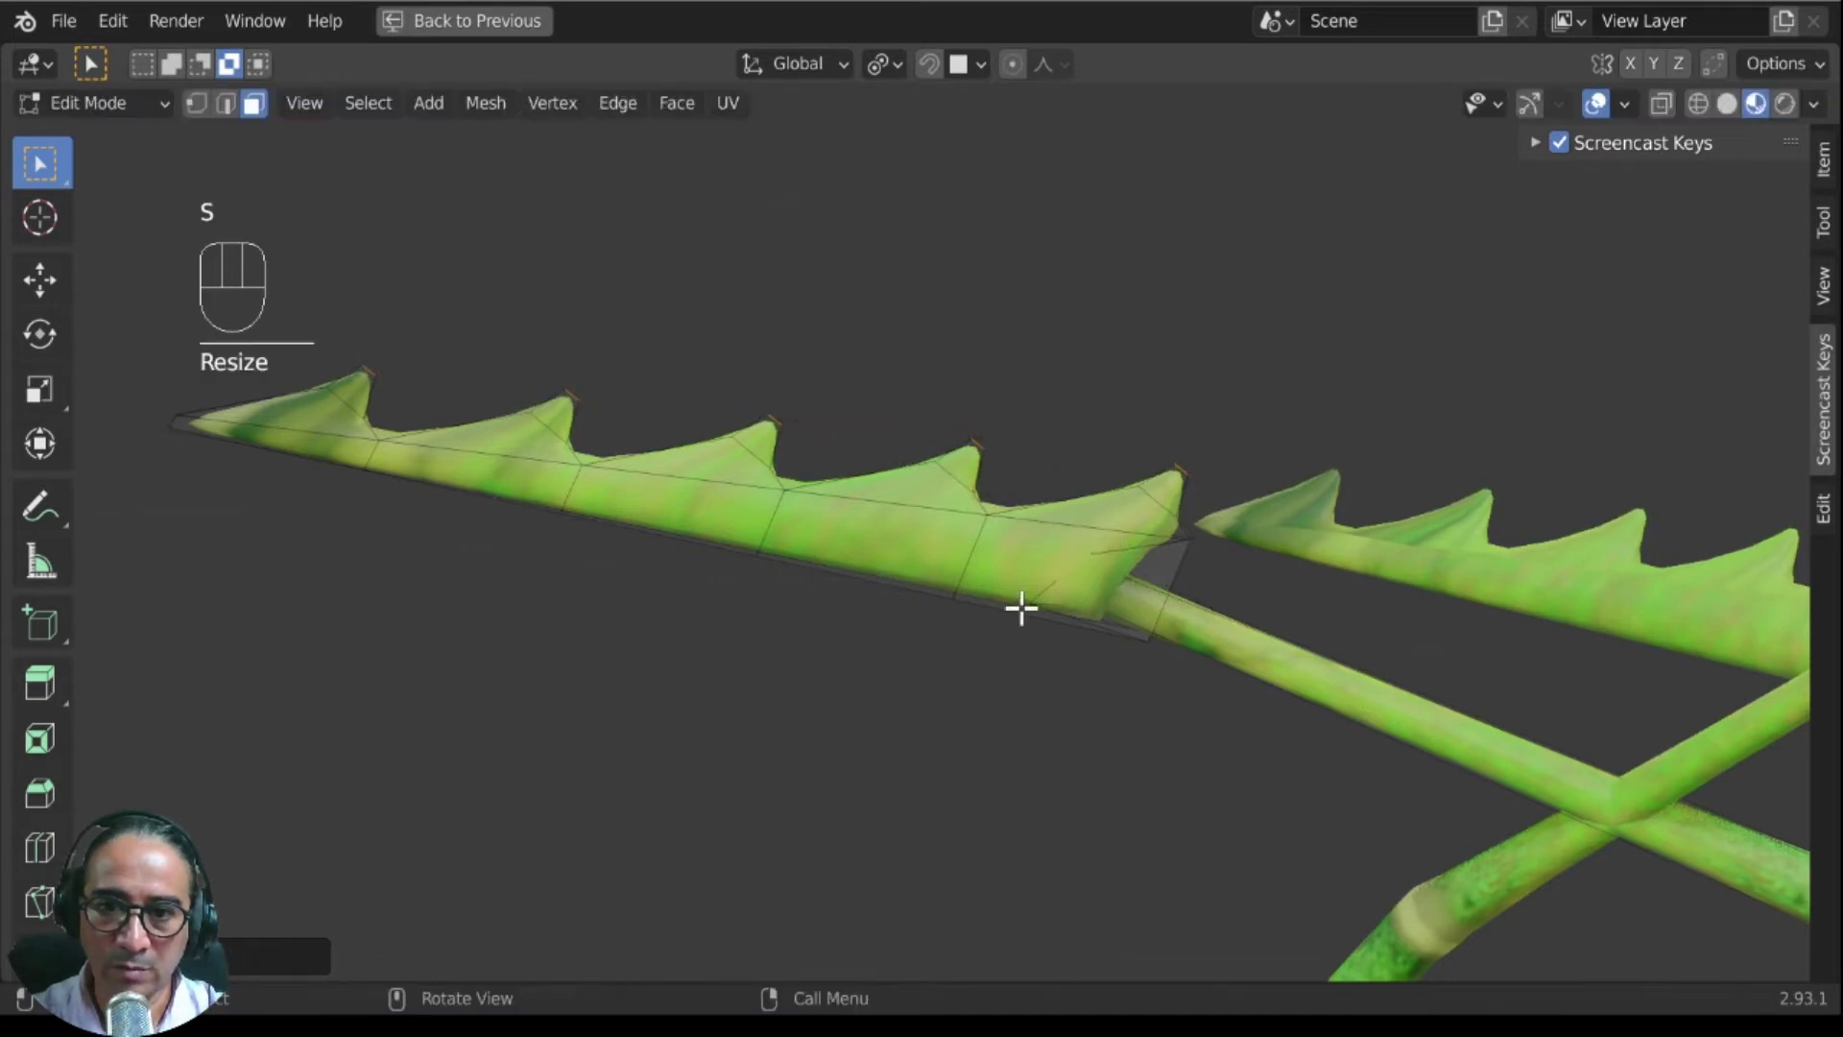
Step: Nudge the five tooth tips slightly upward and rotate their end faces counterclockwise to nearly level, curving the teeth
{"action": "key", "text": "g"}
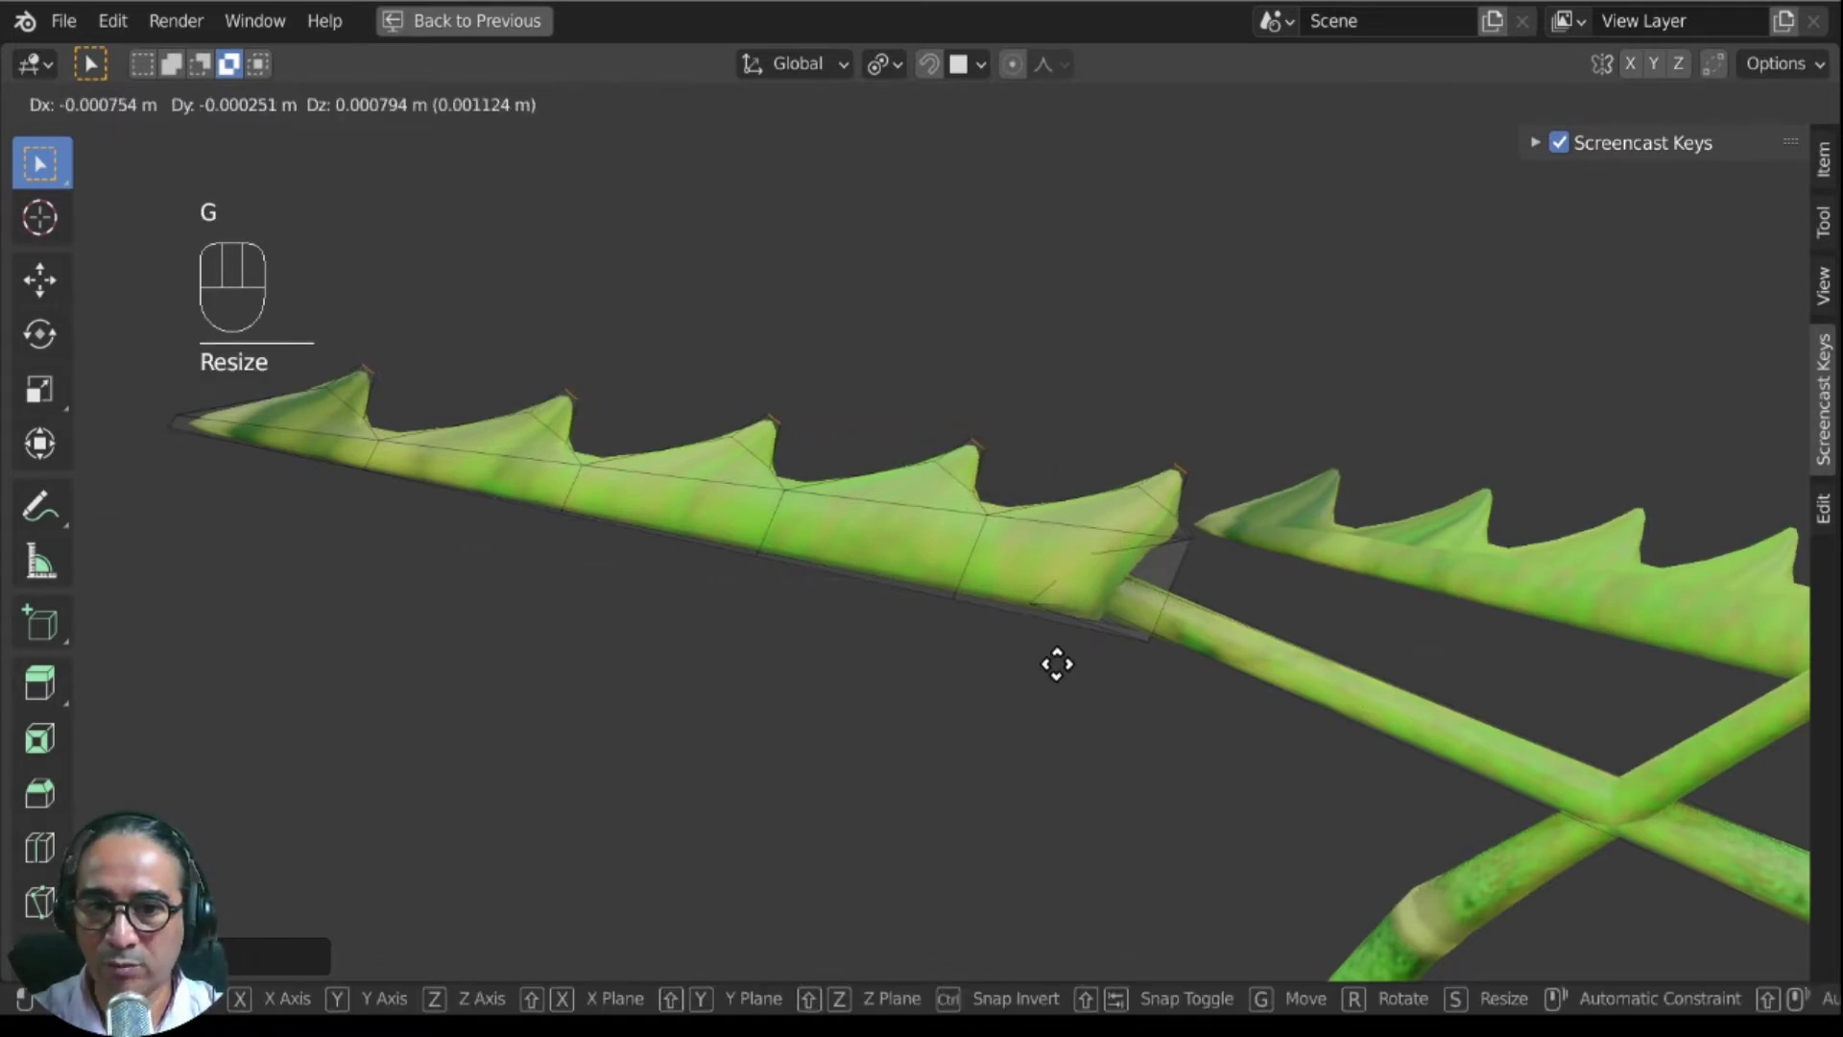
{"action": "left_click", "coordinate": [1054, 657]}
{"action": "key", "text": "r"}
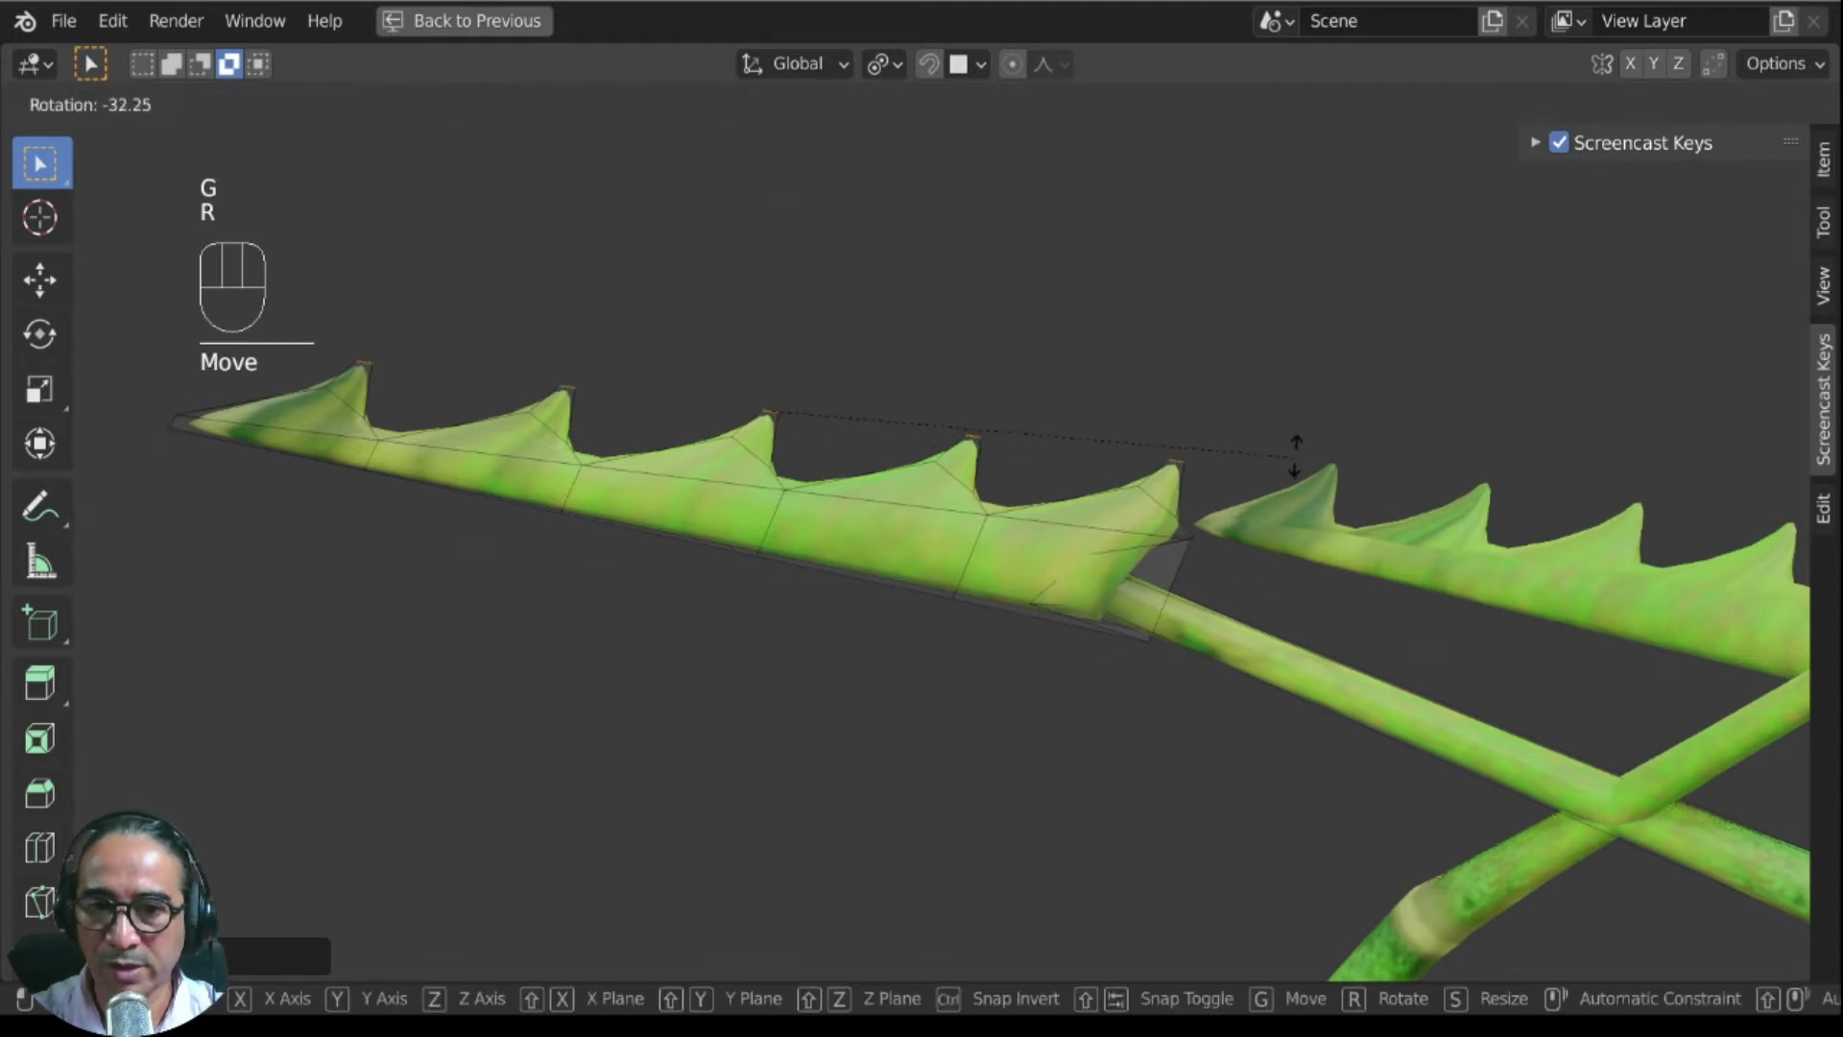
{"action": "left_click", "coordinate": [1307, 555]}
{"action": "key", "text": "g"}
{"action": "left_click", "coordinate": [1304, 643]}
{"action": "scroll", "coordinate": [1303, 642], "scroll_direction": "down", "scroll_amount": 3}
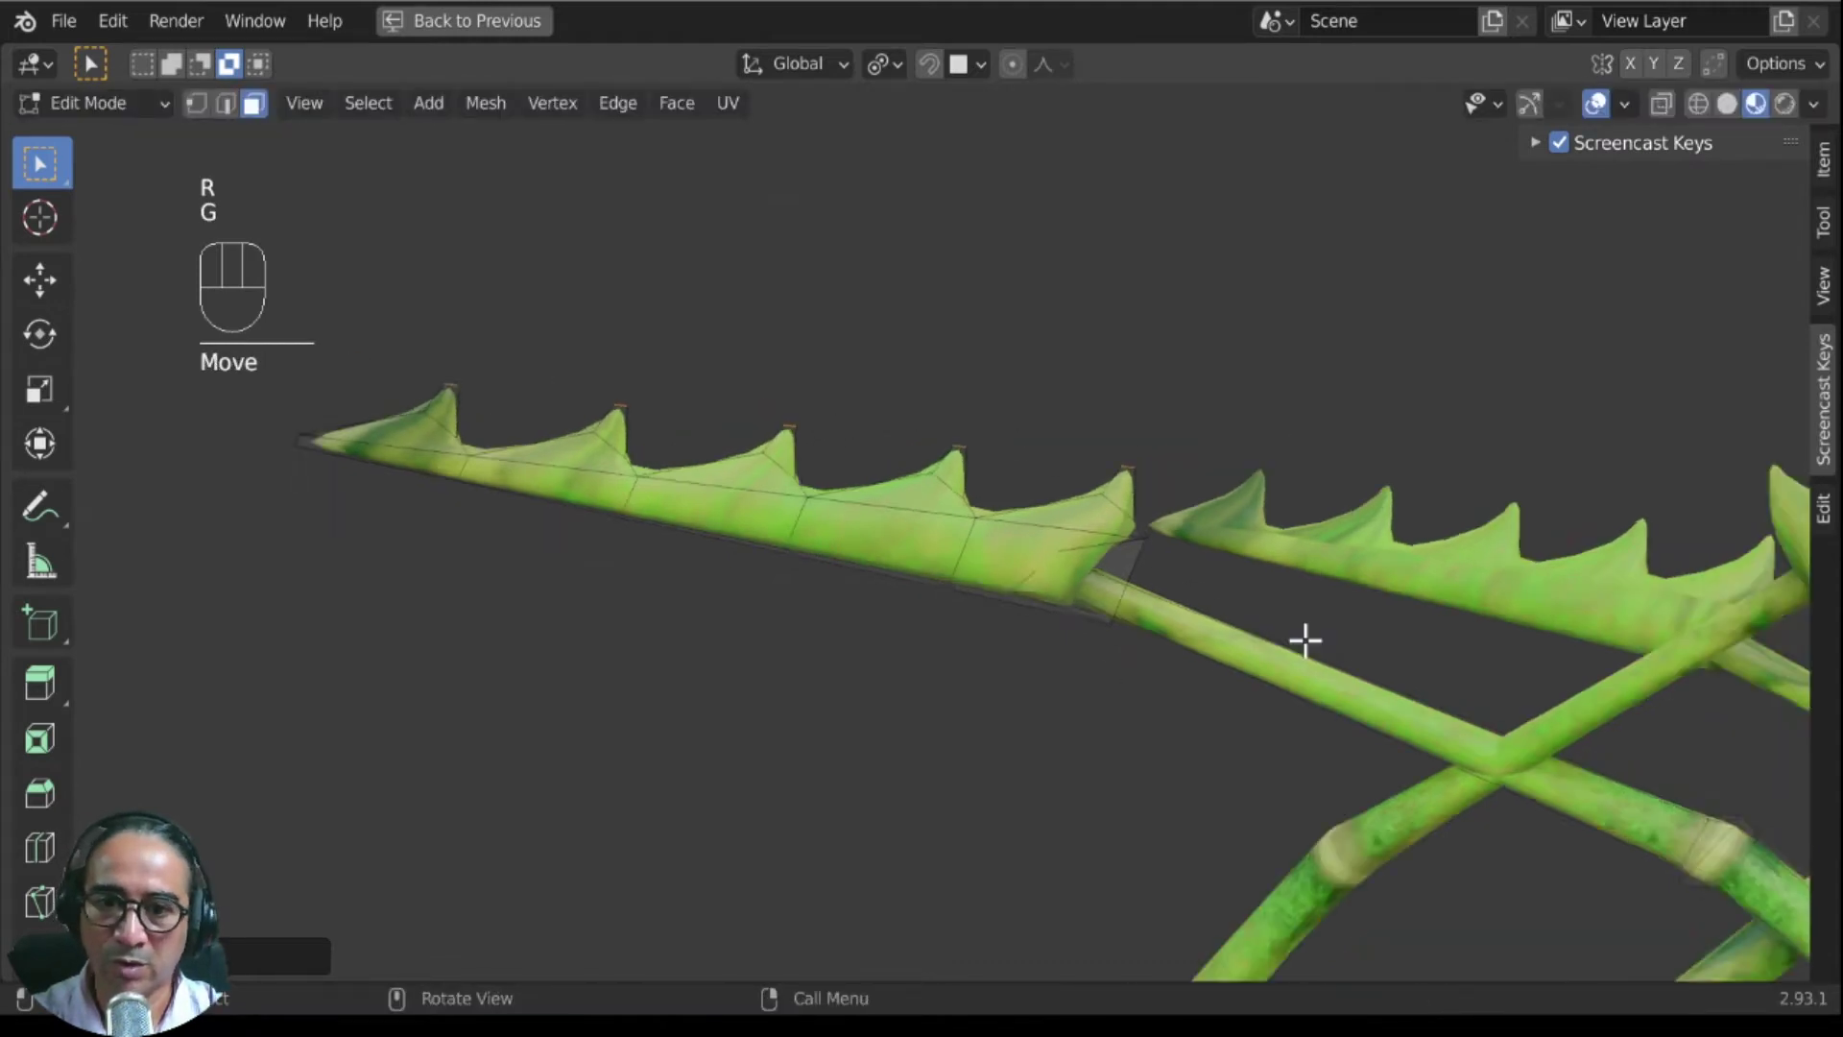
Step: Examine the serrated blade shape up close and across all the mirrored poles in Object Mode
{"action": "key", "text": "Tab"}
{"action": "scroll", "coordinate": [1311, 662], "scroll_direction": "up", "scroll_amount": 2}
{"action": "middle_click_drag", "start_coordinate": [1311, 671], "coordinate": [1263, 732]}
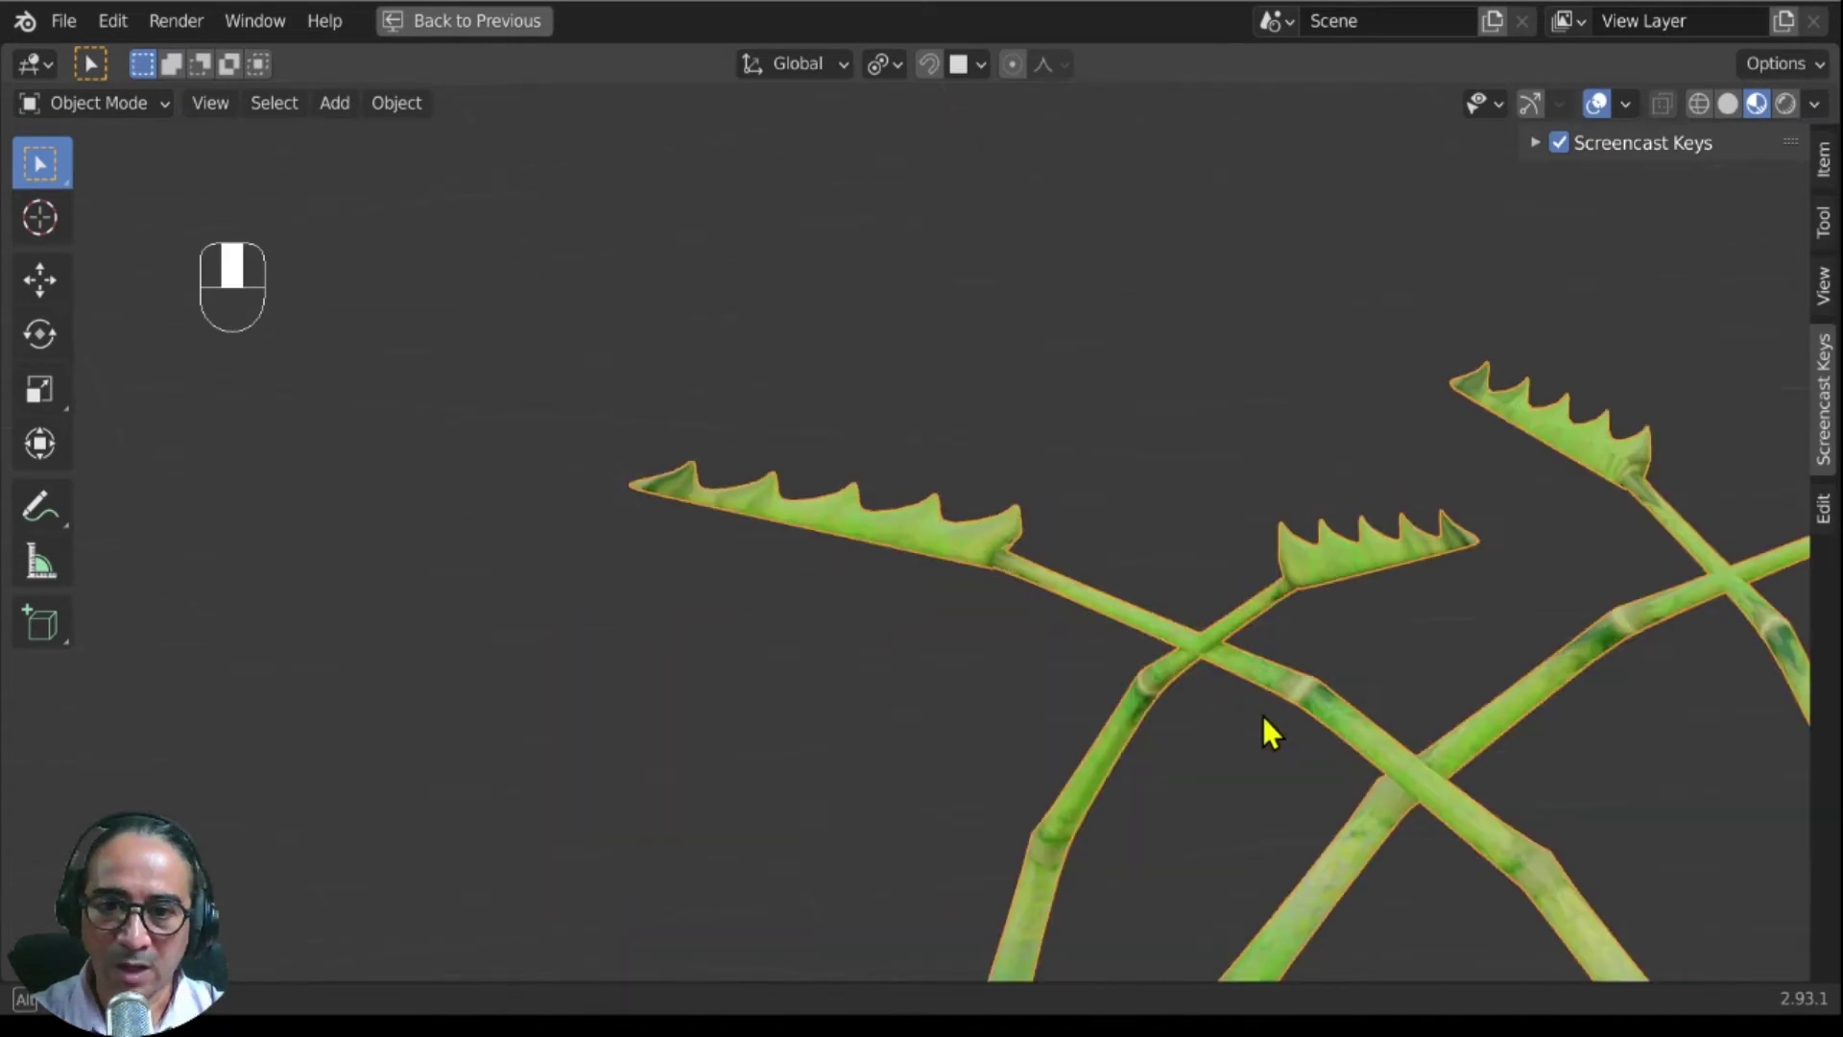
{"action": "scroll", "coordinate": [1252, 716], "scroll_direction": "up", "scroll_amount": 6}
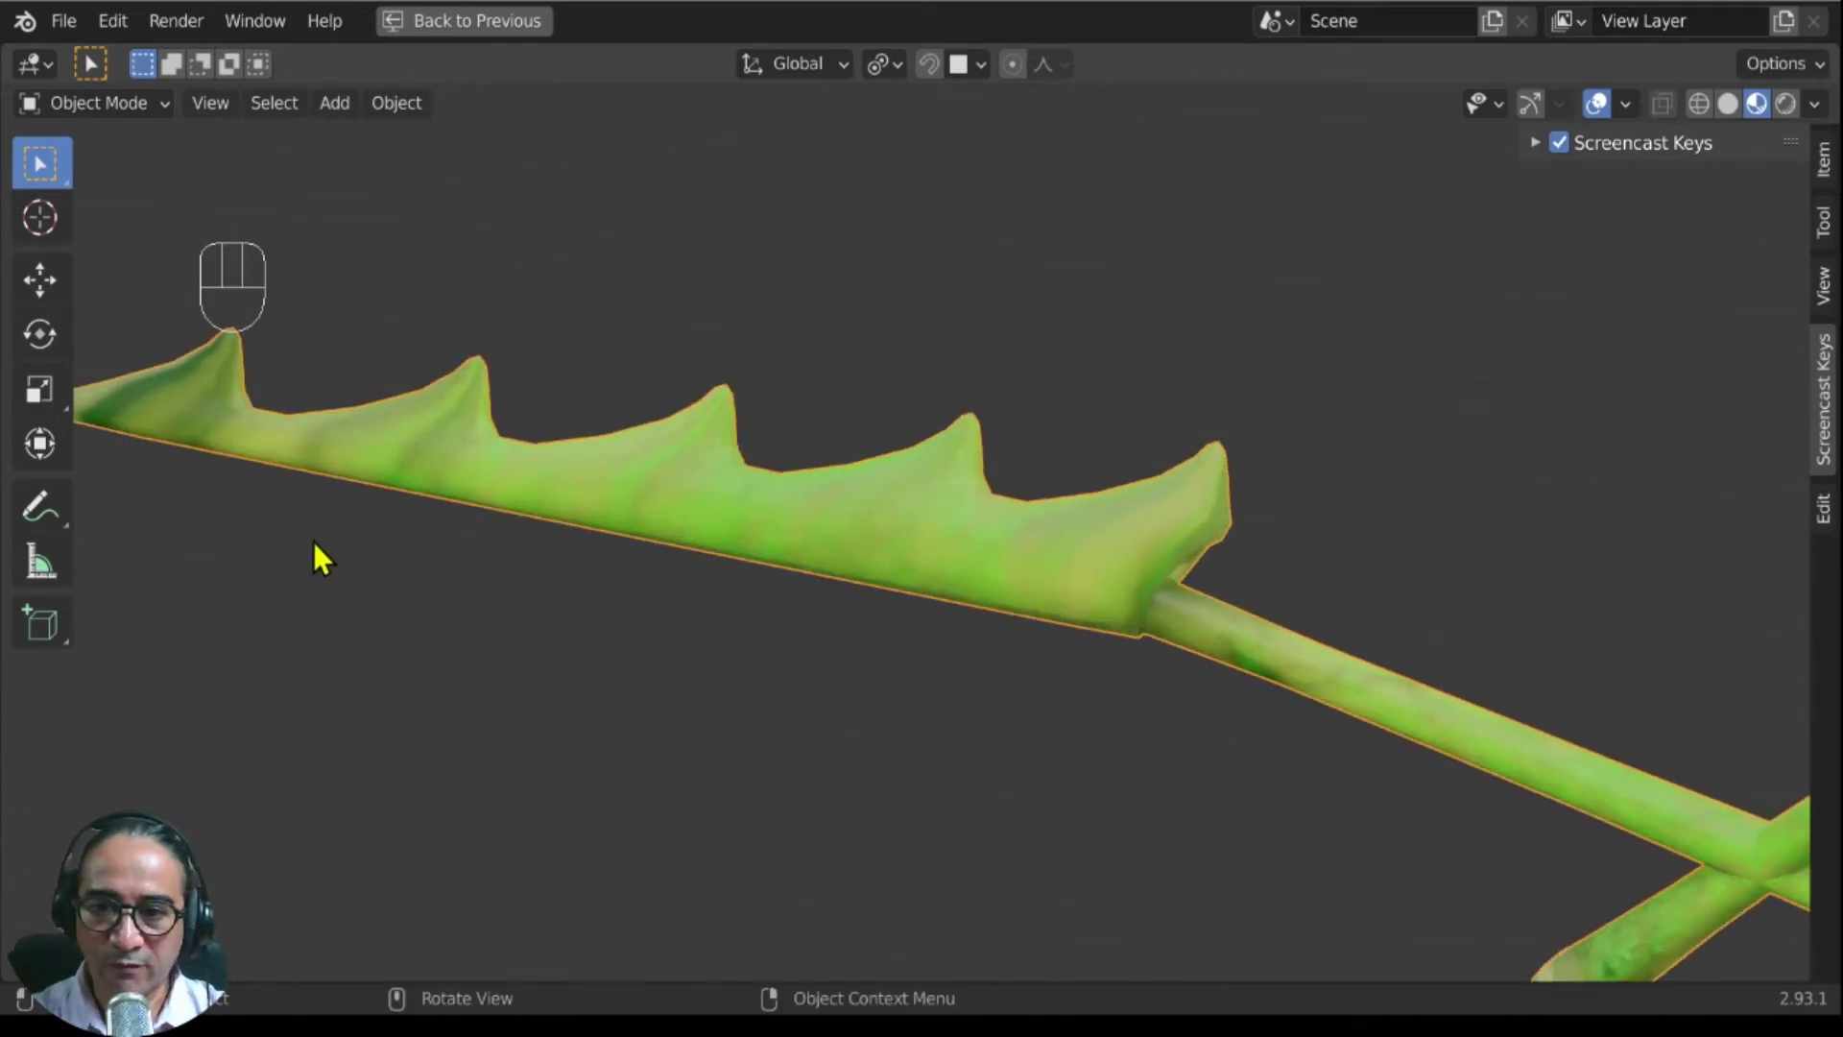
{"action": "scroll", "coordinate": [1114, 590], "scroll_direction": "down", "scroll_amount": 5}
{"action": "key", "text": "Tab"}
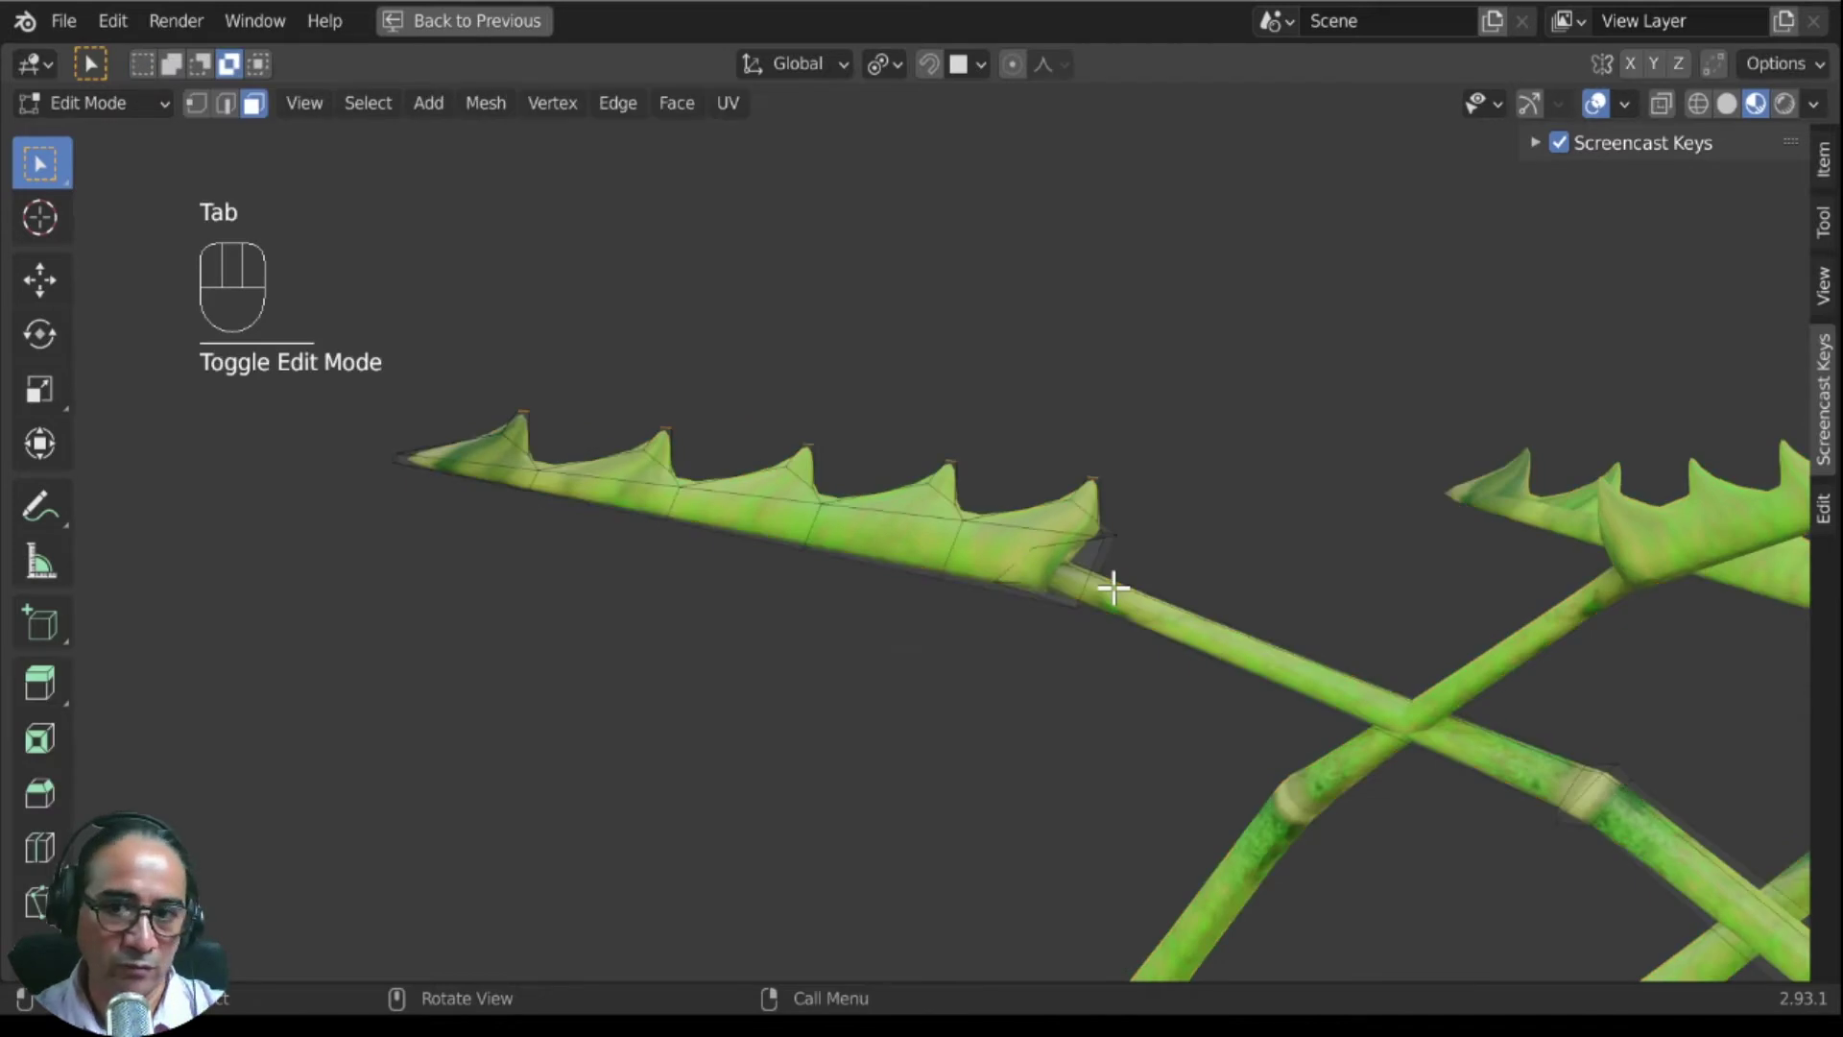
{"action": "scroll", "coordinate": [1113, 587], "scroll_direction": "down", "scroll_amount": 4}
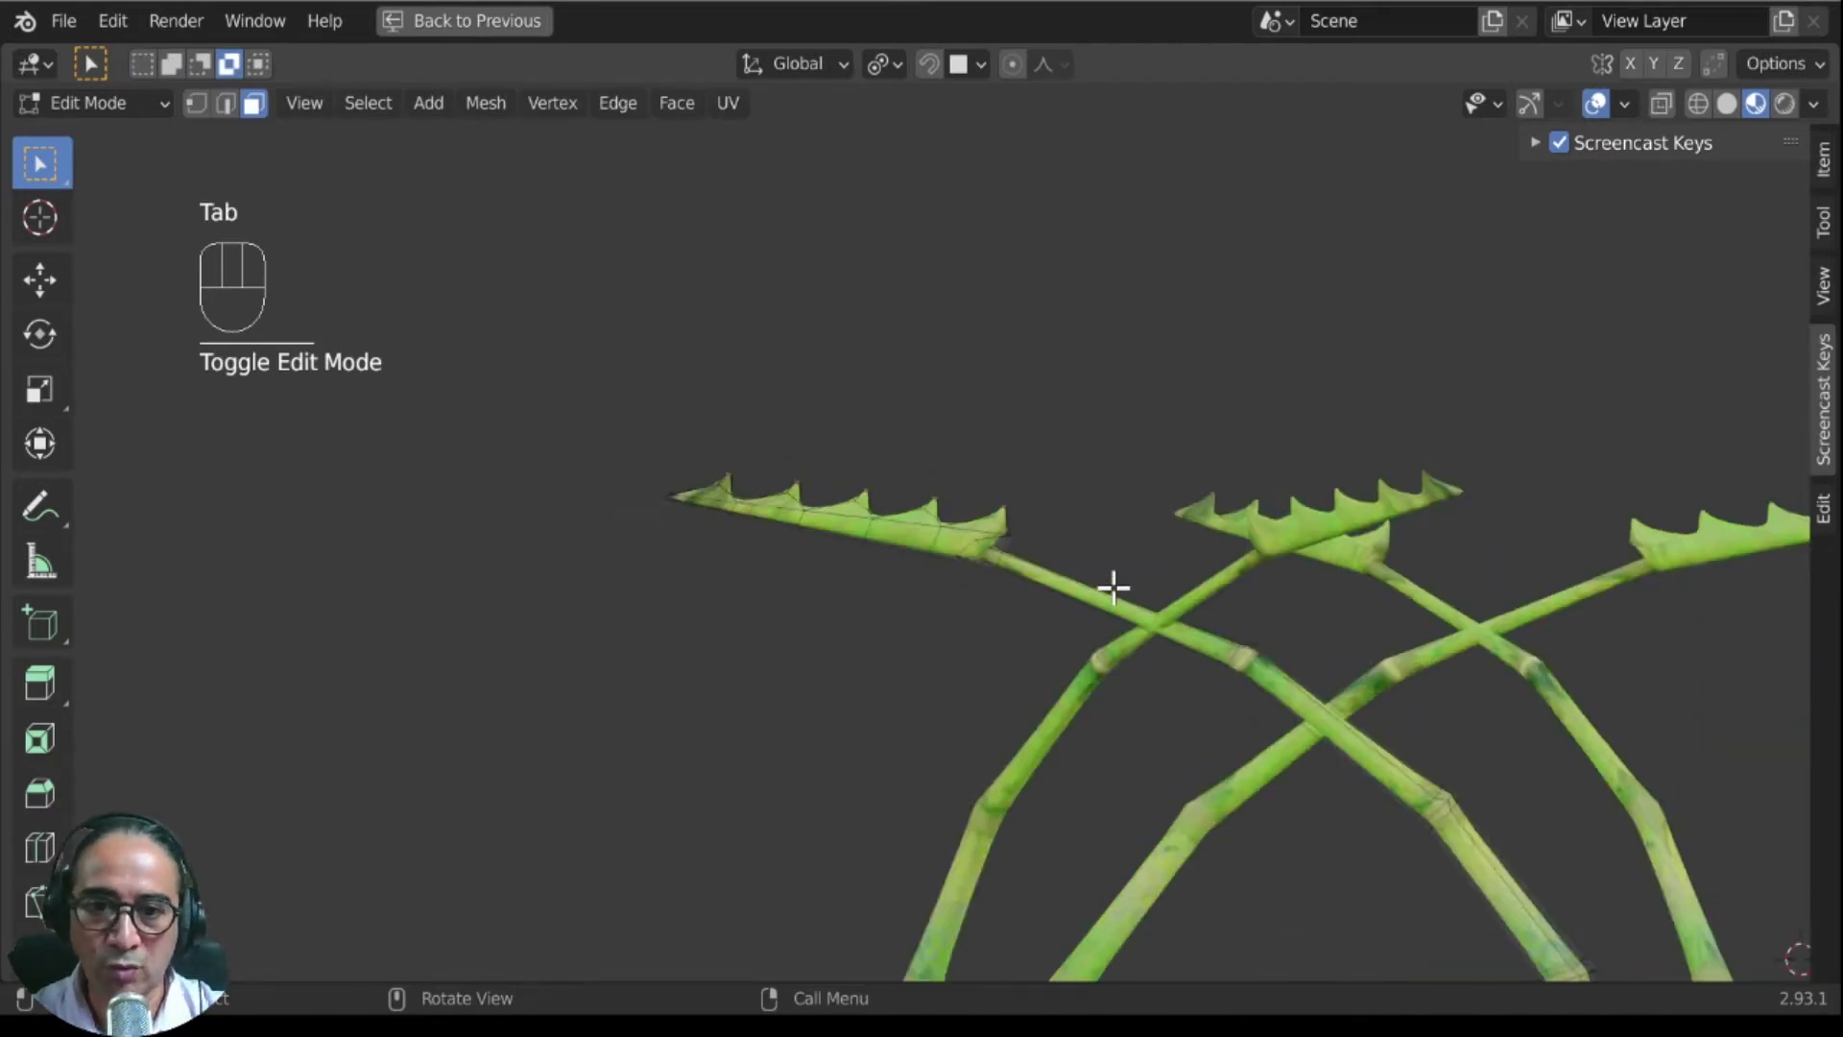
{"action": "key", "text": "Tab"}
{"action": "middle_click_drag", "start_coordinate": [987, 718], "coordinate": [1069, 770]}
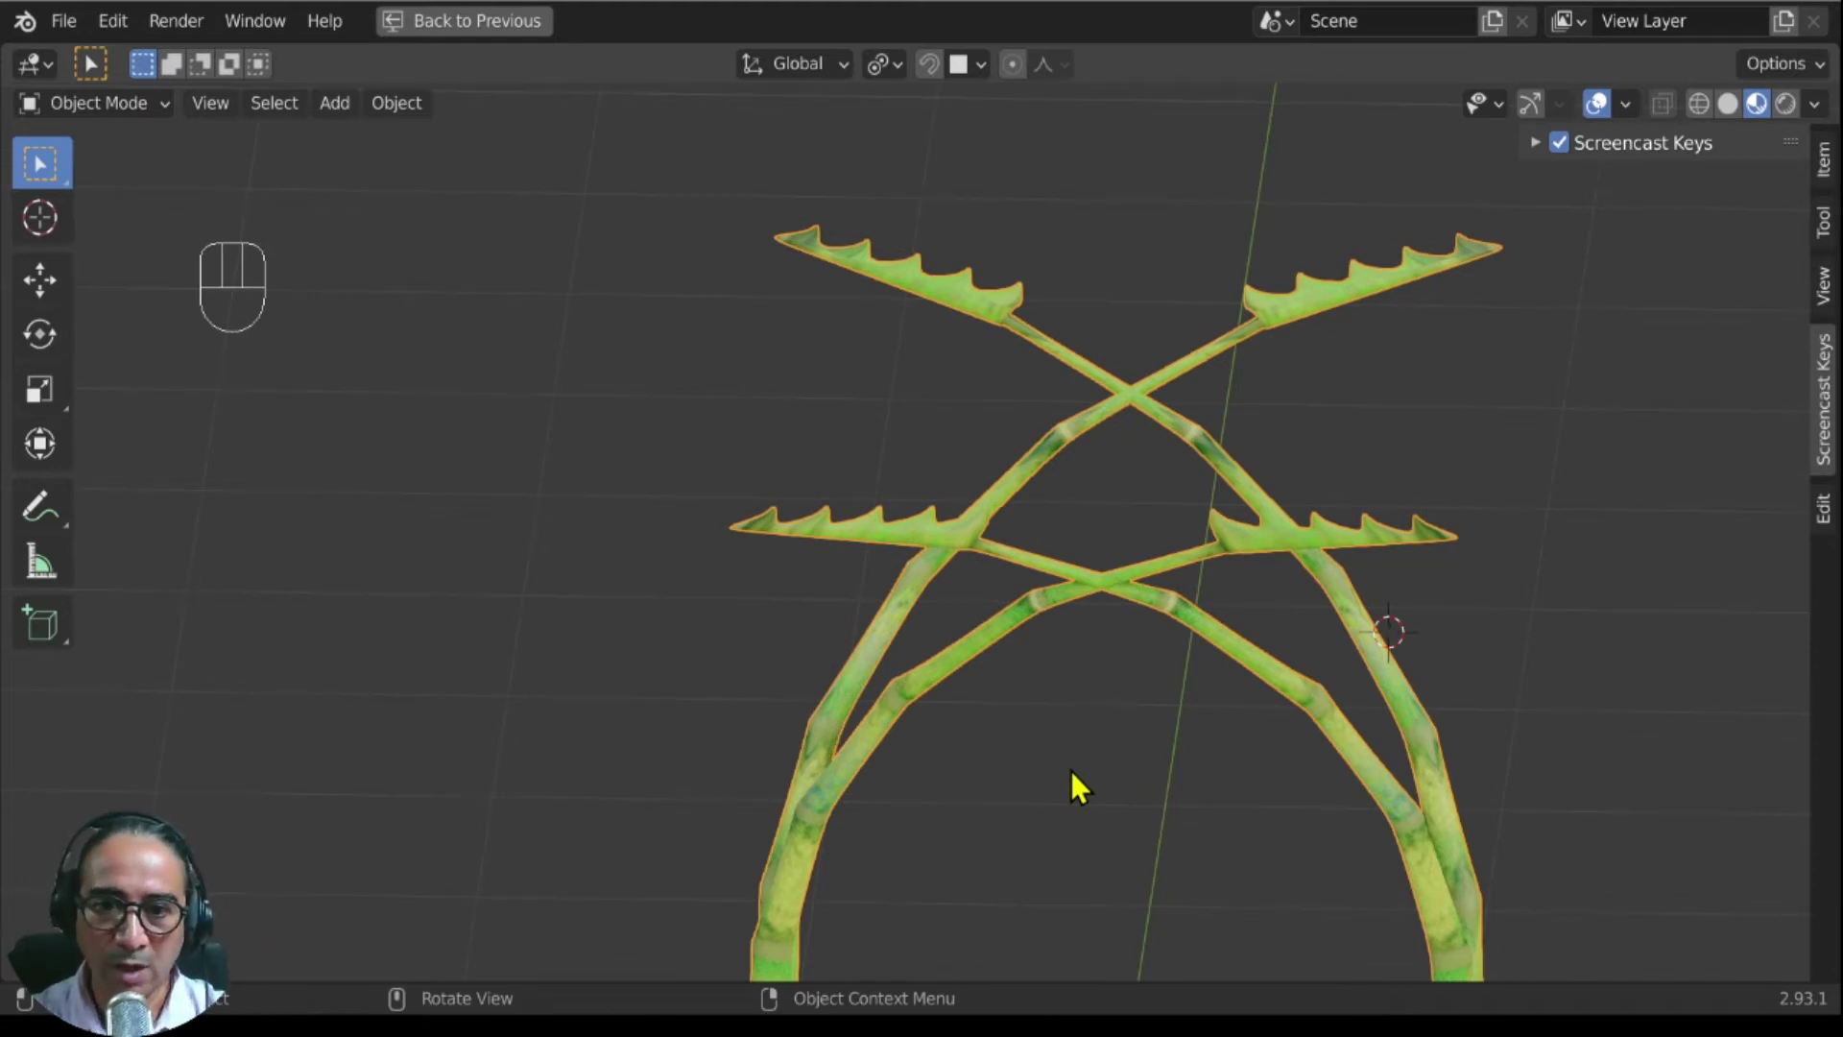
{"action": "scroll", "coordinate": [986, 597], "scroll_direction": "up", "scroll_amount": 3}
Step: Return to mesh editing and grow the tooth-tip selection four times to cover the whole serrated blade
{"action": "key", "text": "Tab"}
{"action": "scroll", "coordinate": [992, 596], "scroll_direction": "up", "scroll_amount": 4}
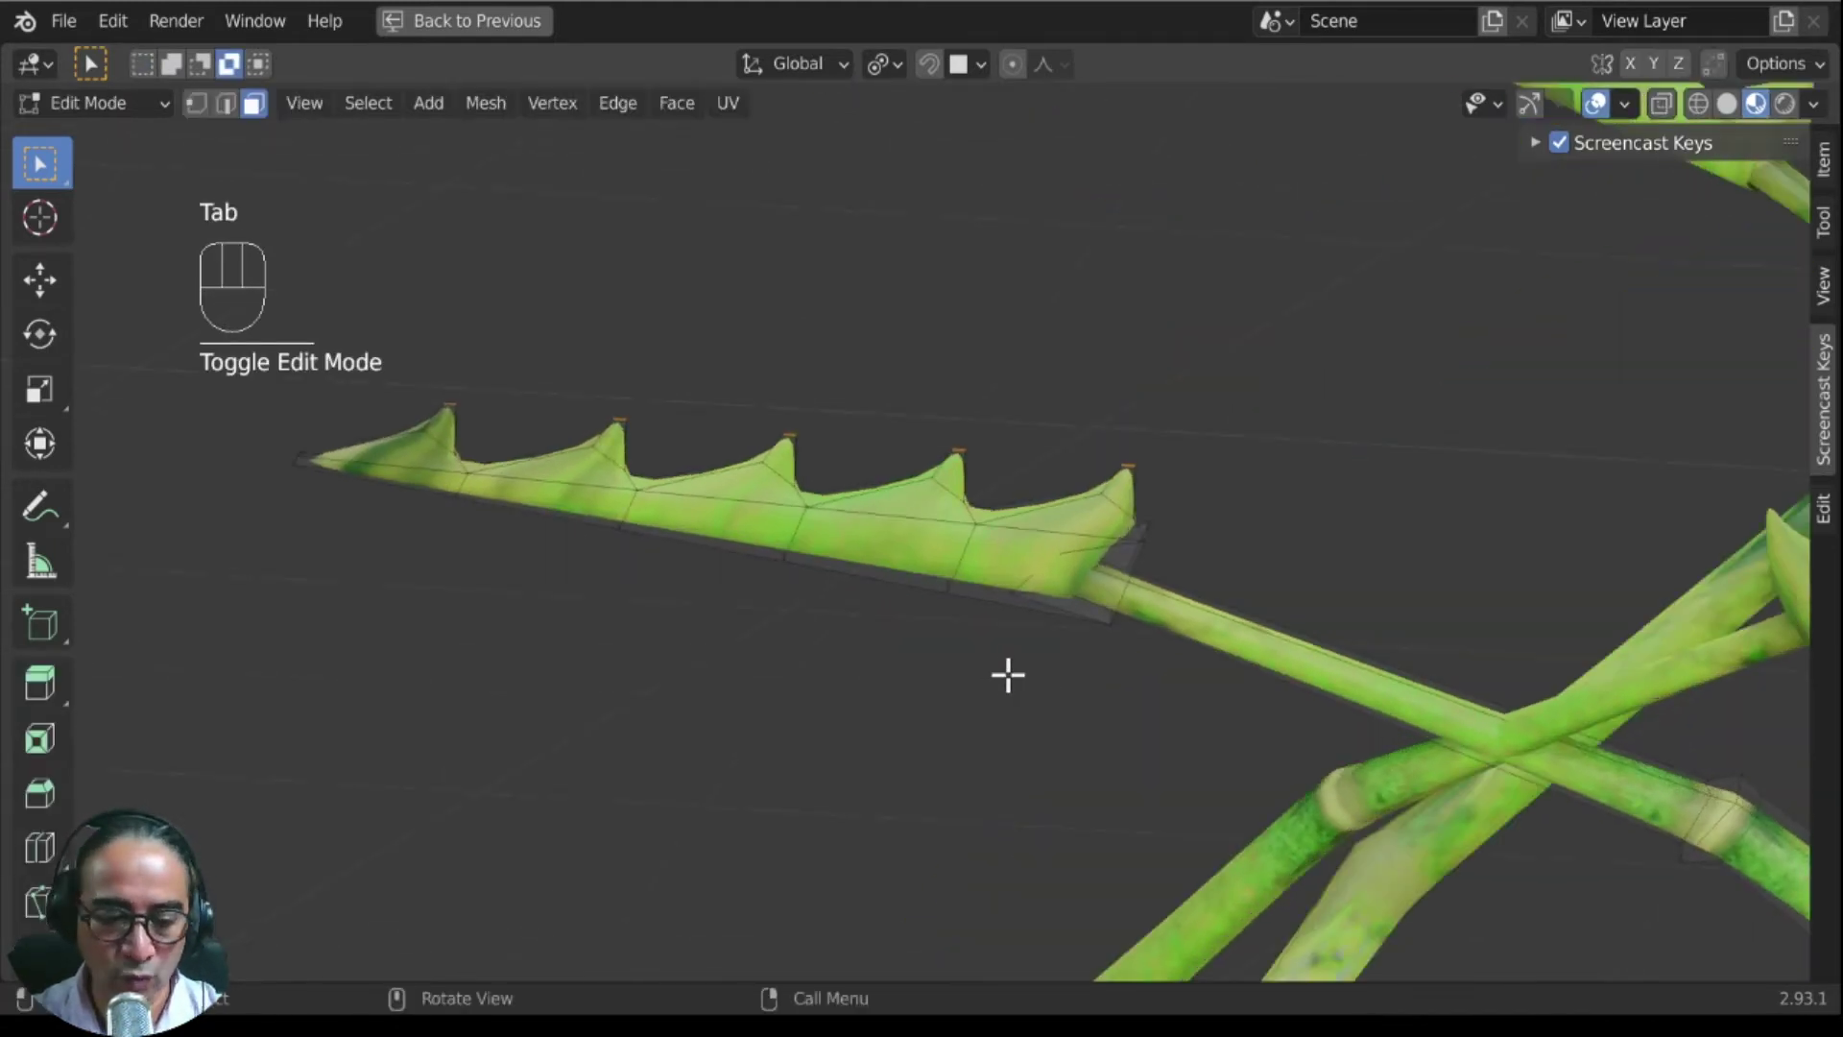
{"action": "key", "text": "ctrl+KP_Add"}
{"action": "key", "text": "ctrl+KP_Add"}
{"action": "key", "text": "ctrl+KP_Add"}
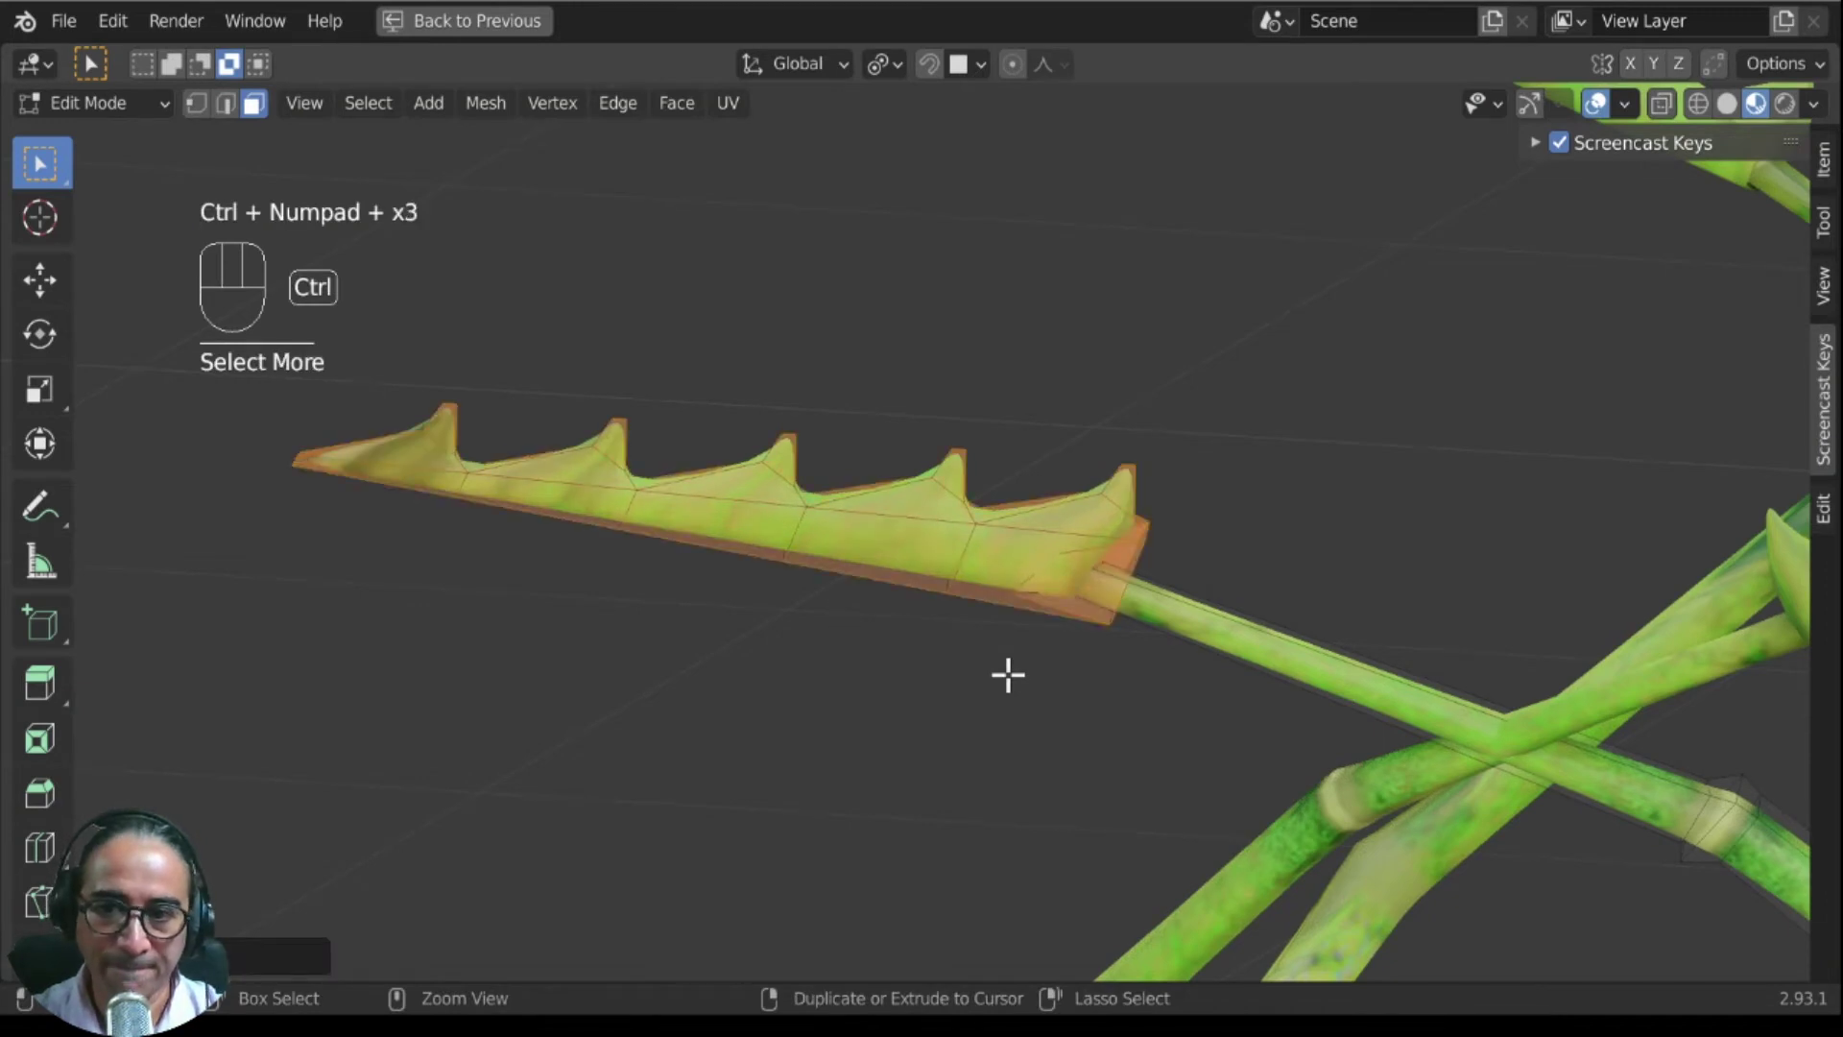
{"action": "key", "text": "ctrl+KP_Add"}
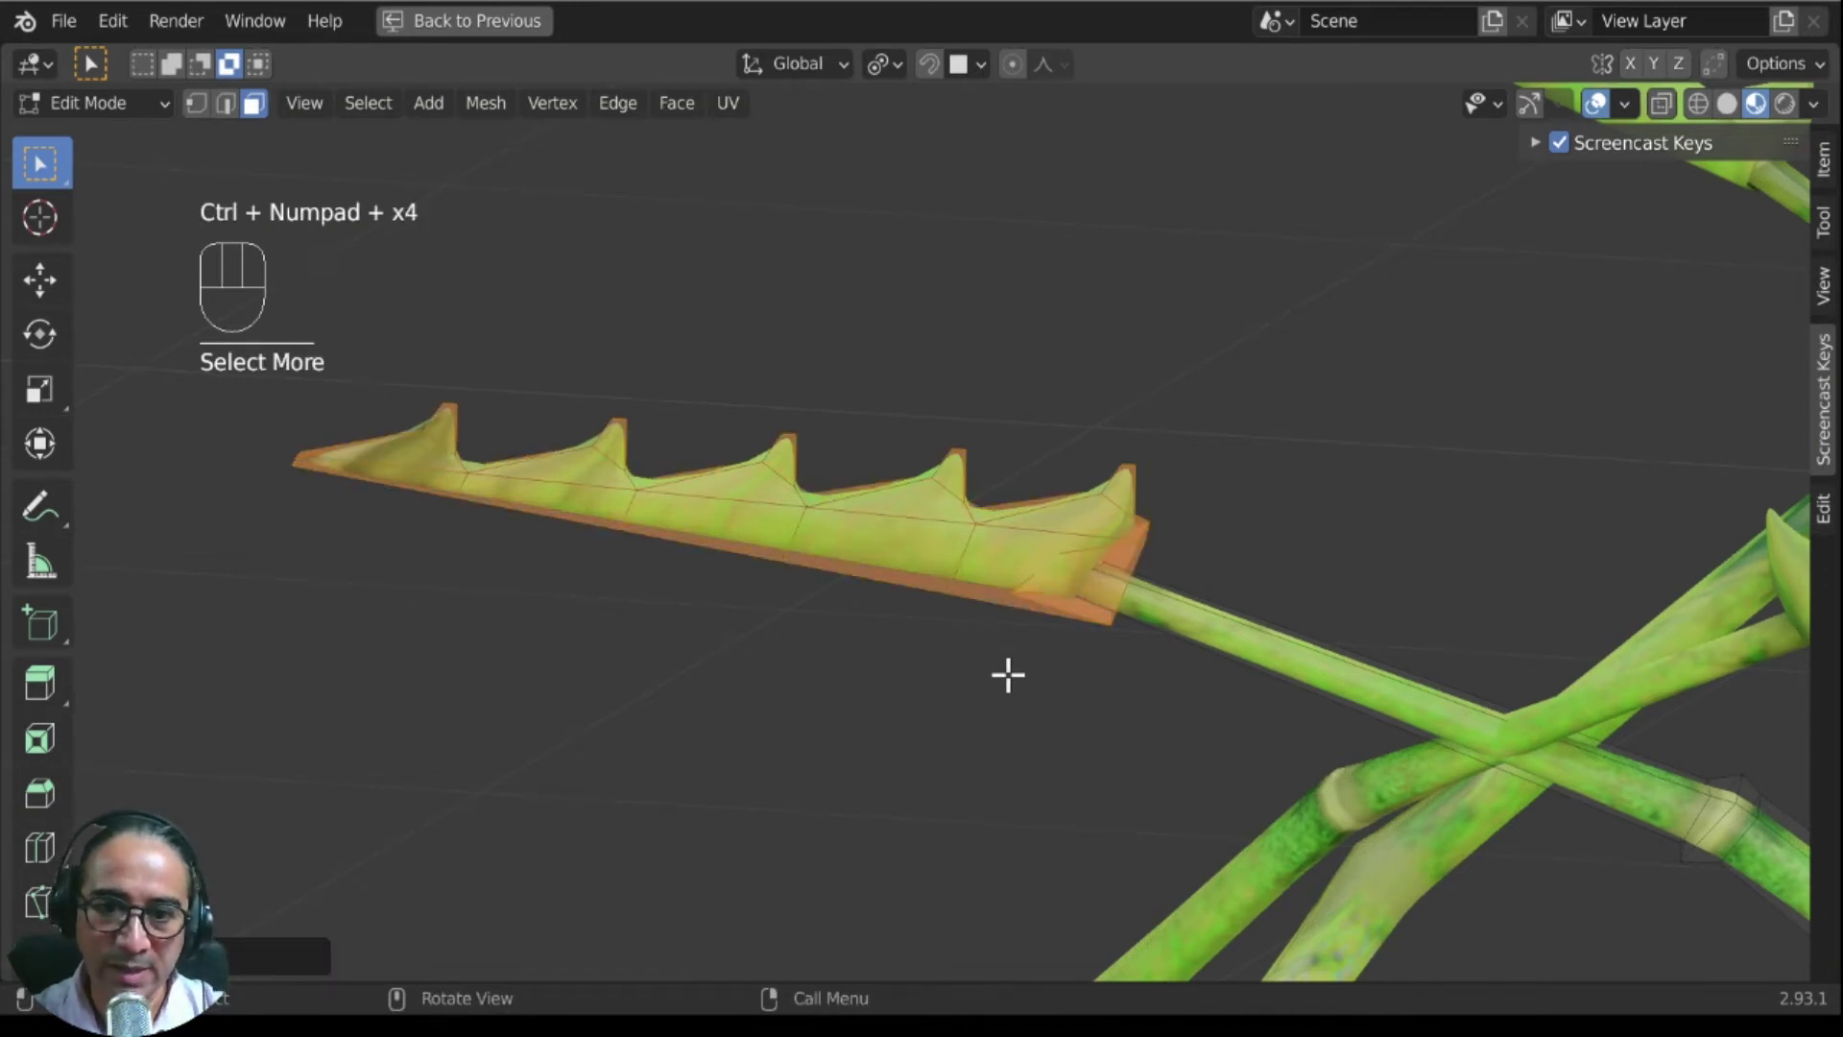
{"action": "middle_click_drag", "start_coordinate": [1206, 650], "coordinate": [973, 535]}
{"action": "scroll", "coordinate": [1094, 630], "scroll_direction": "up", "scroll_amount": 5}
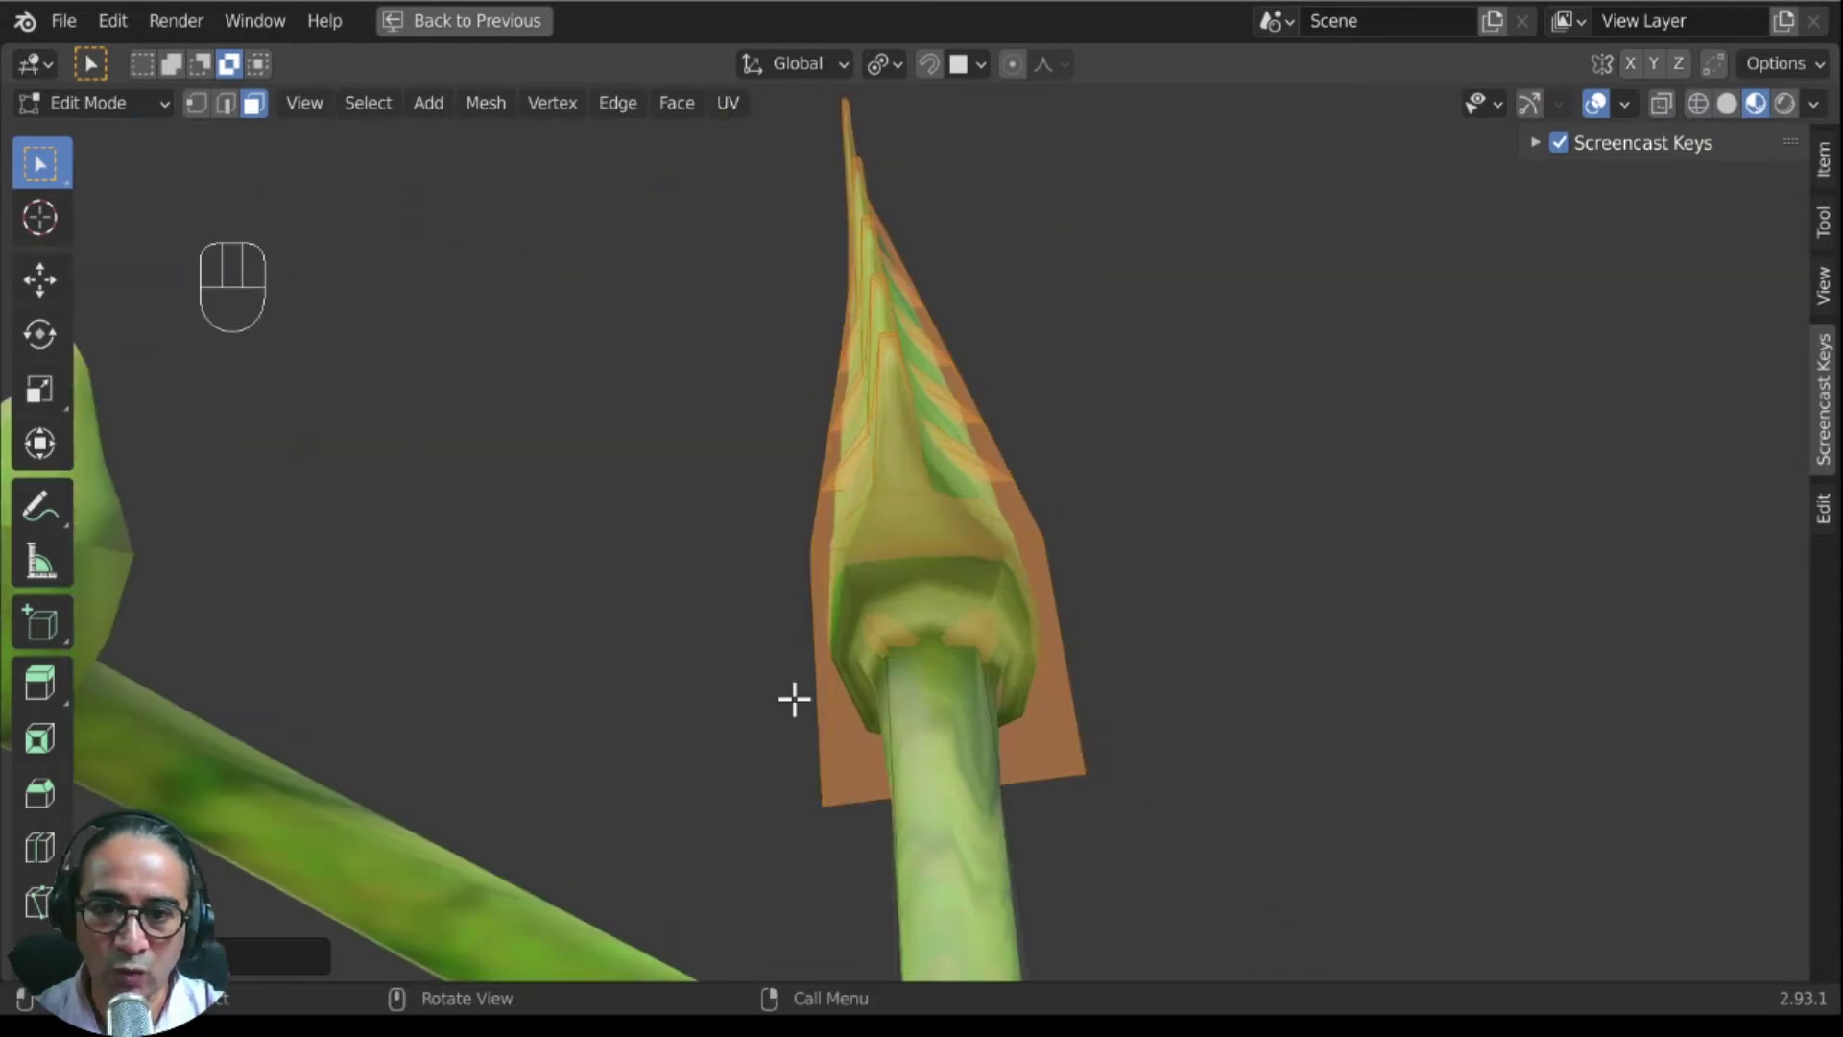
{"action": "middle_click_drag", "start_coordinate": [1161, 692], "coordinate": [1206, 605]}
Step: Restore the full workspace layout and add a second, empty material slot to the pole object
{"action": "key", "text": "ctrl+space"}
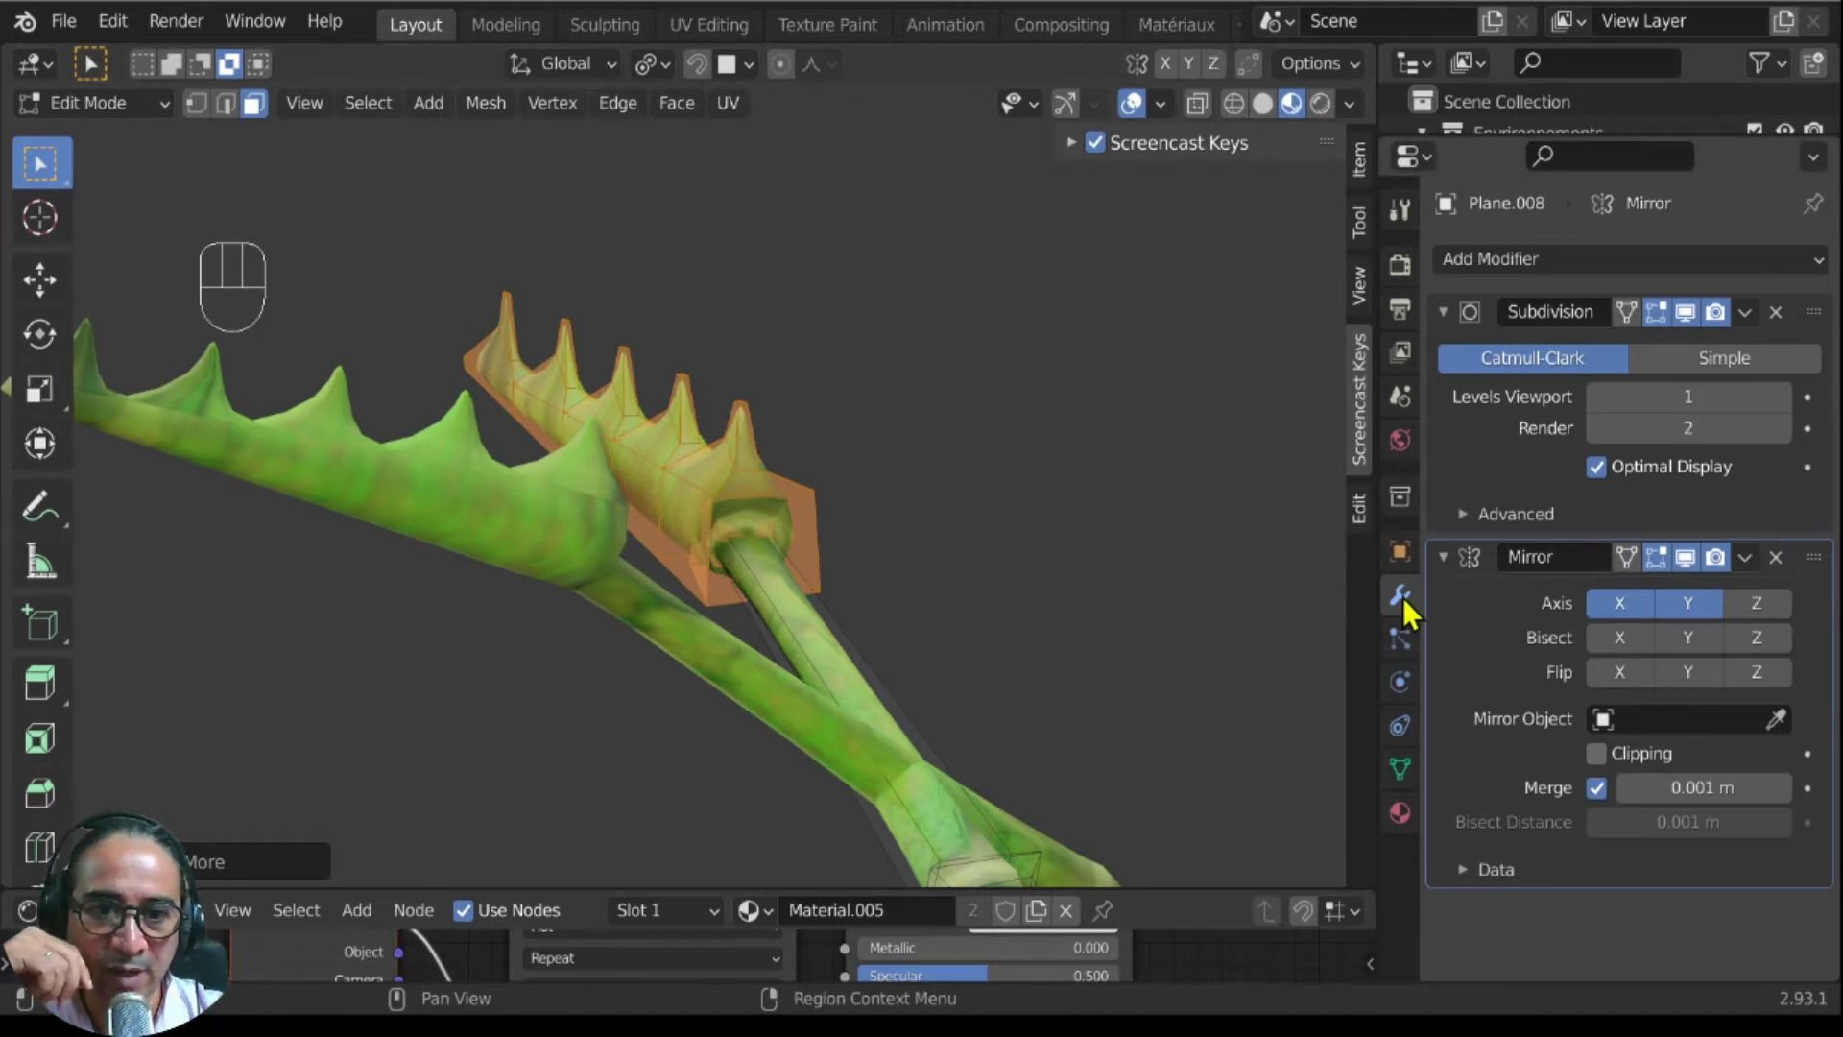
{"action": "left_click", "coordinate": [1399, 813]}
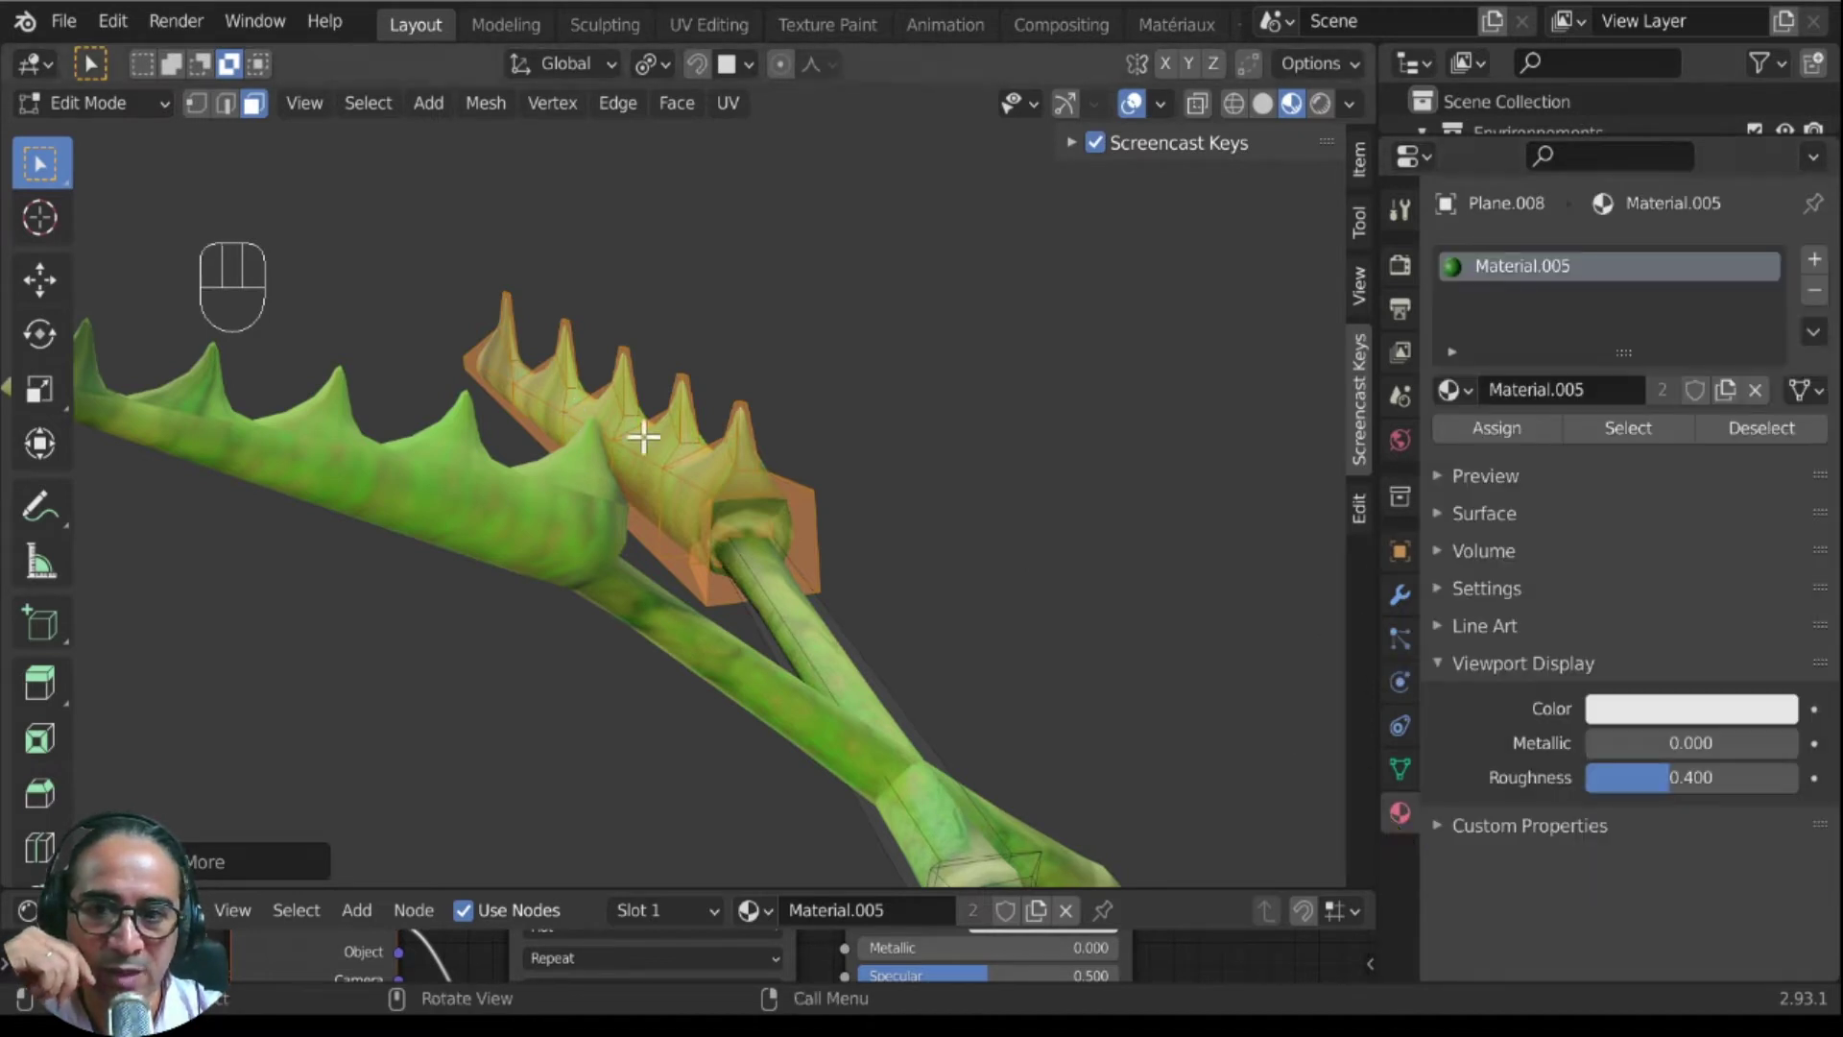
{"action": "middle_click_drag", "start_coordinate": [643, 438], "coordinate": [580, 412]}
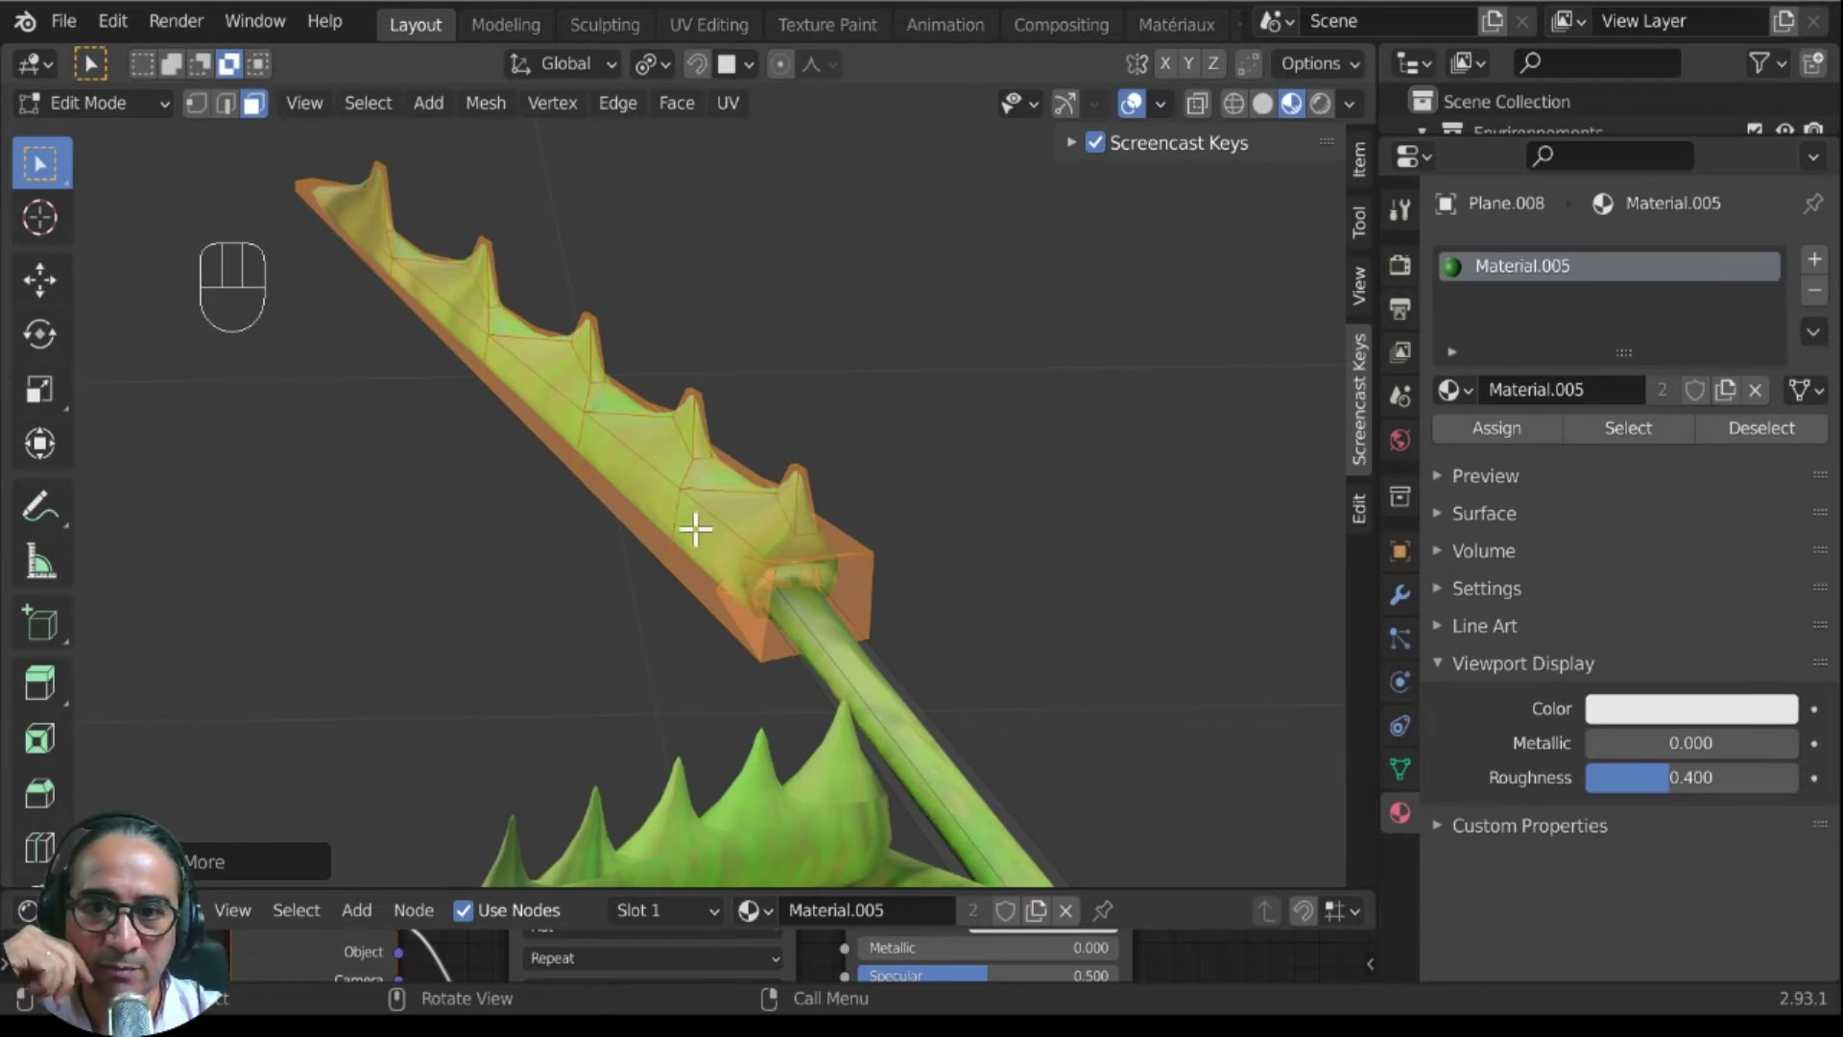
{"action": "middle_click_drag", "start_coordinate": [695, 528], "coordinate": [1300, 387]}
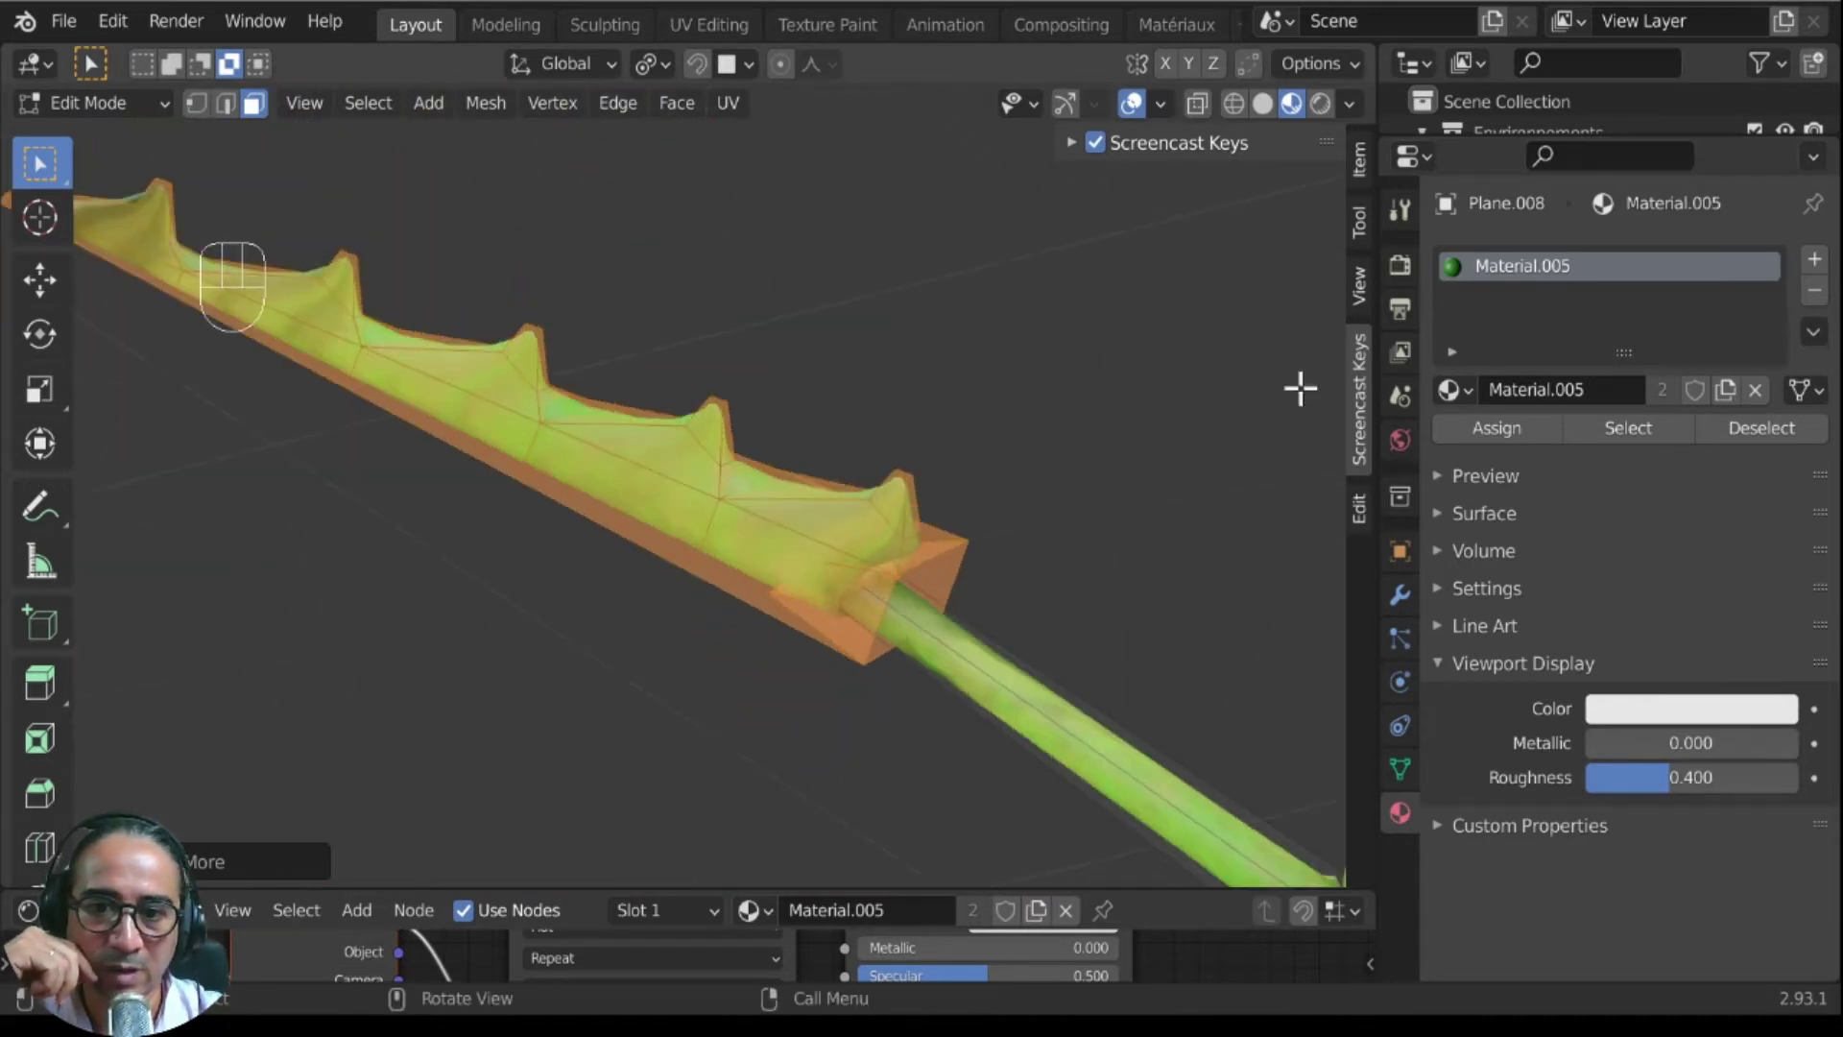
{"action": "left_click", "coordinate": [1813, 261]}
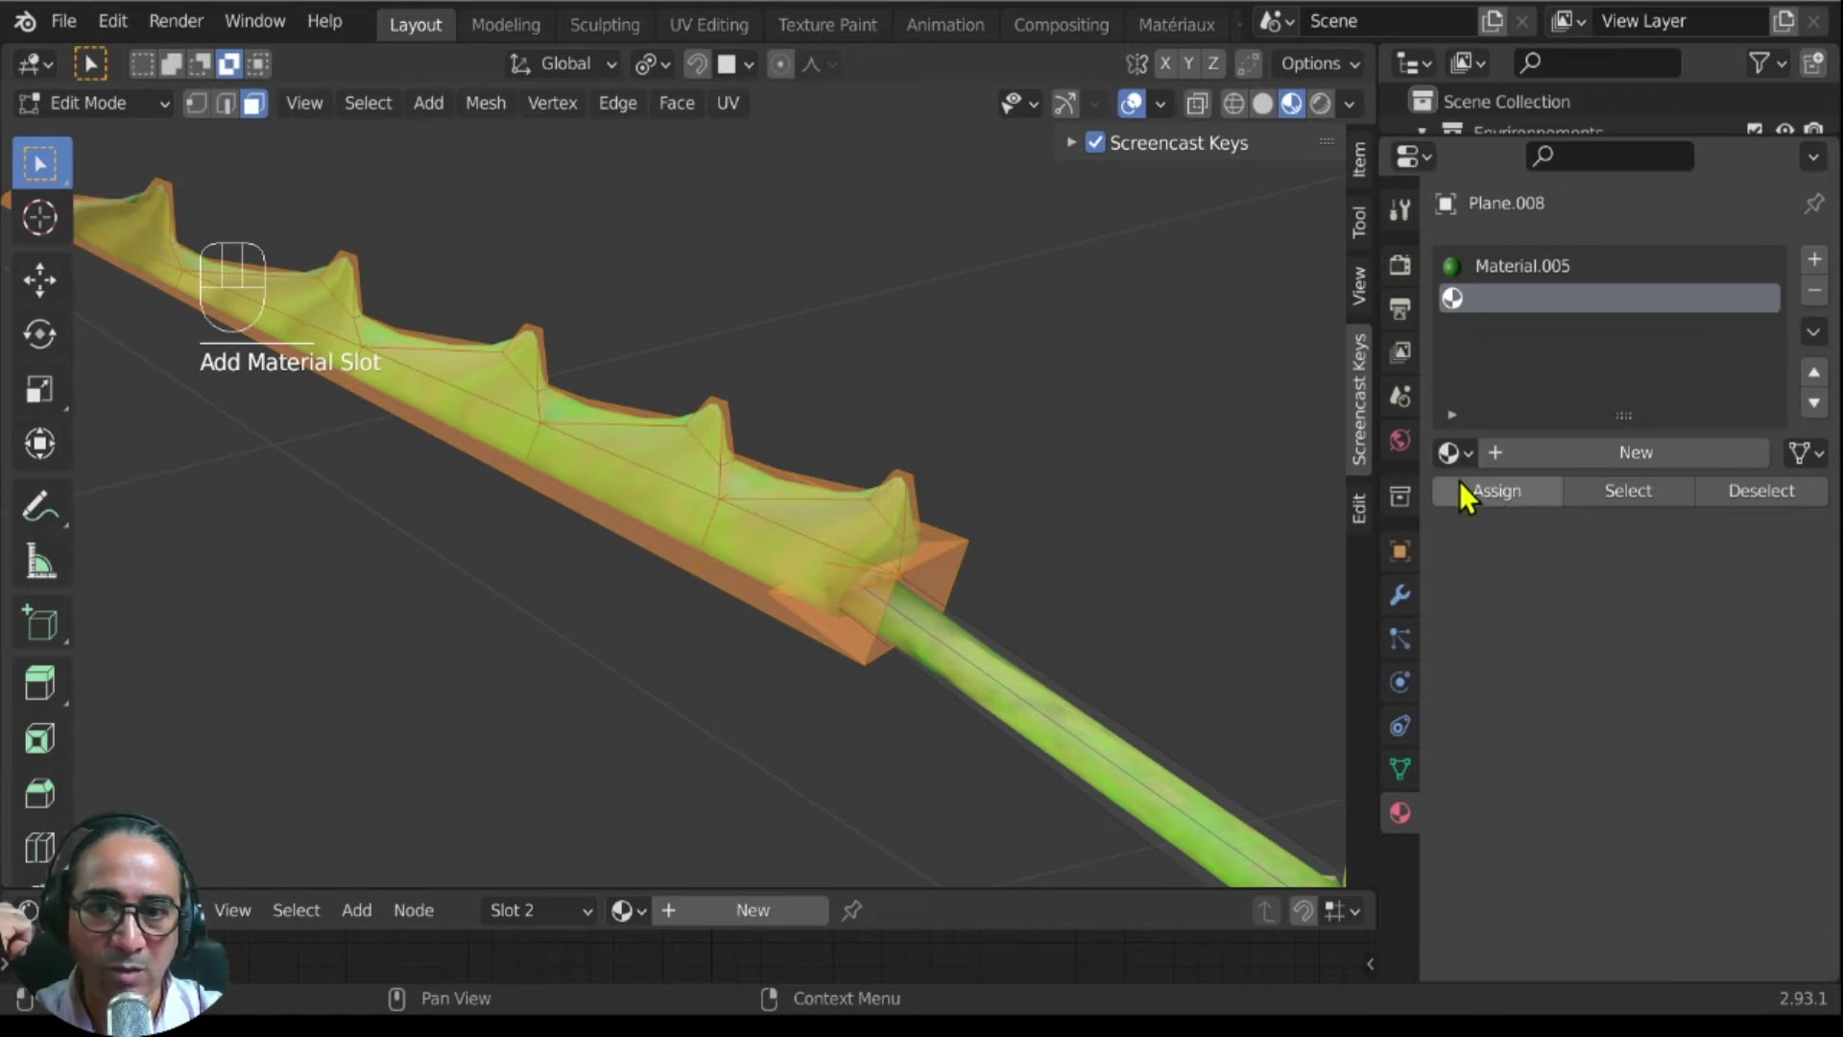
Step: Load Material.003 into the pole object's empty material slot and rename it metal
{"action": "left_click", "coordinate": [1451, 453]}
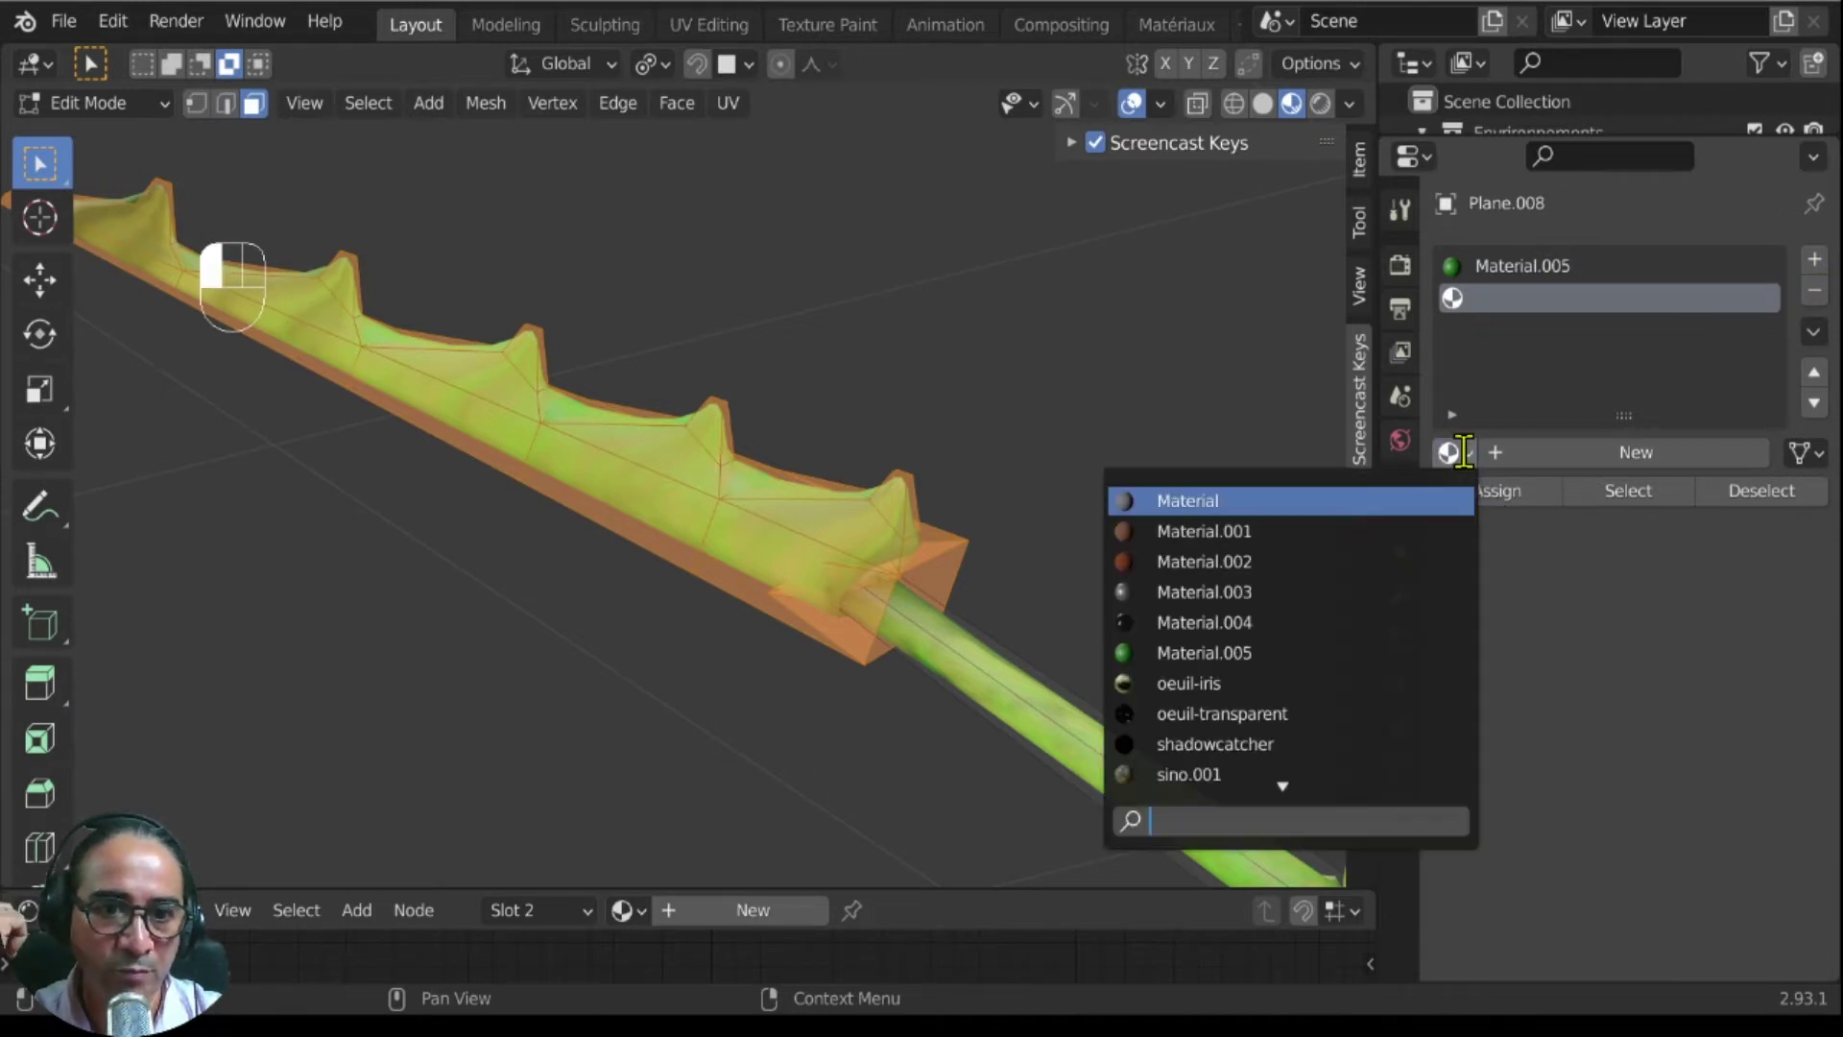
{"action": "left_click", "coordinate": [1230, 592]}
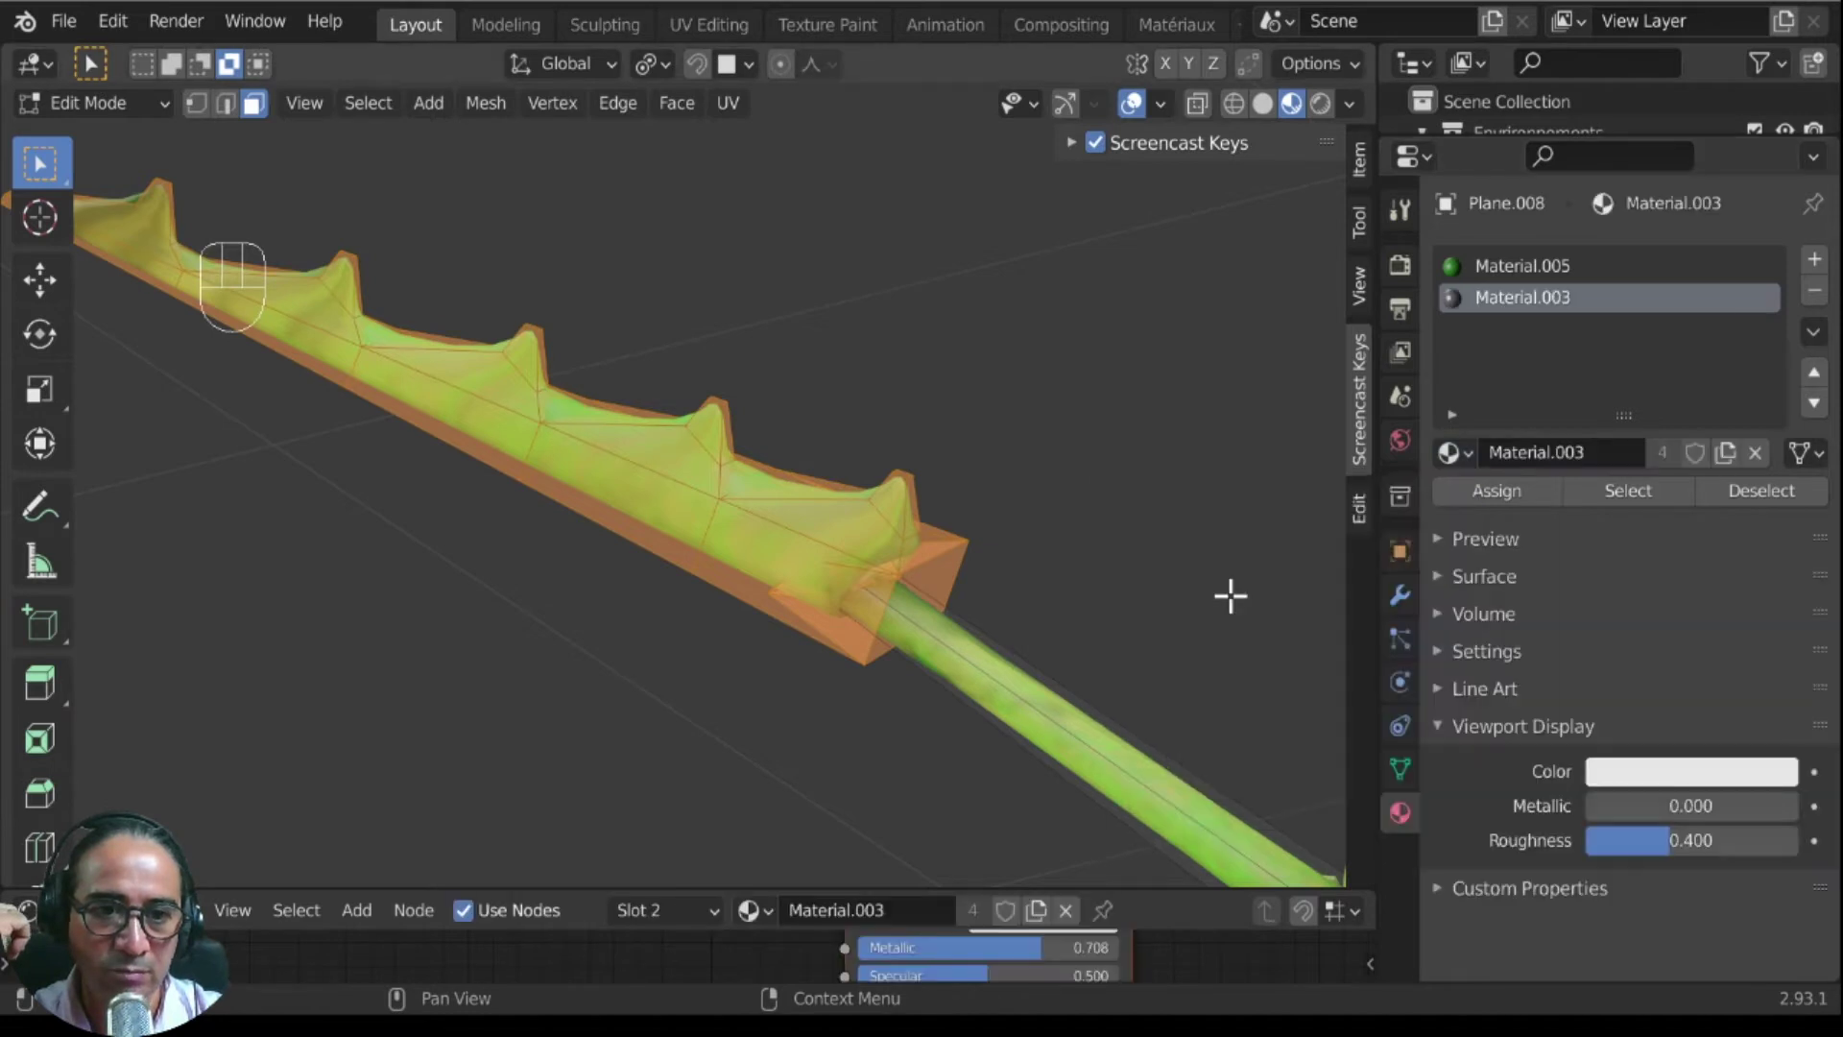
{"action": "left_click", "coordinate": [1535, 452]}
{"action": "type", "text": "m"}
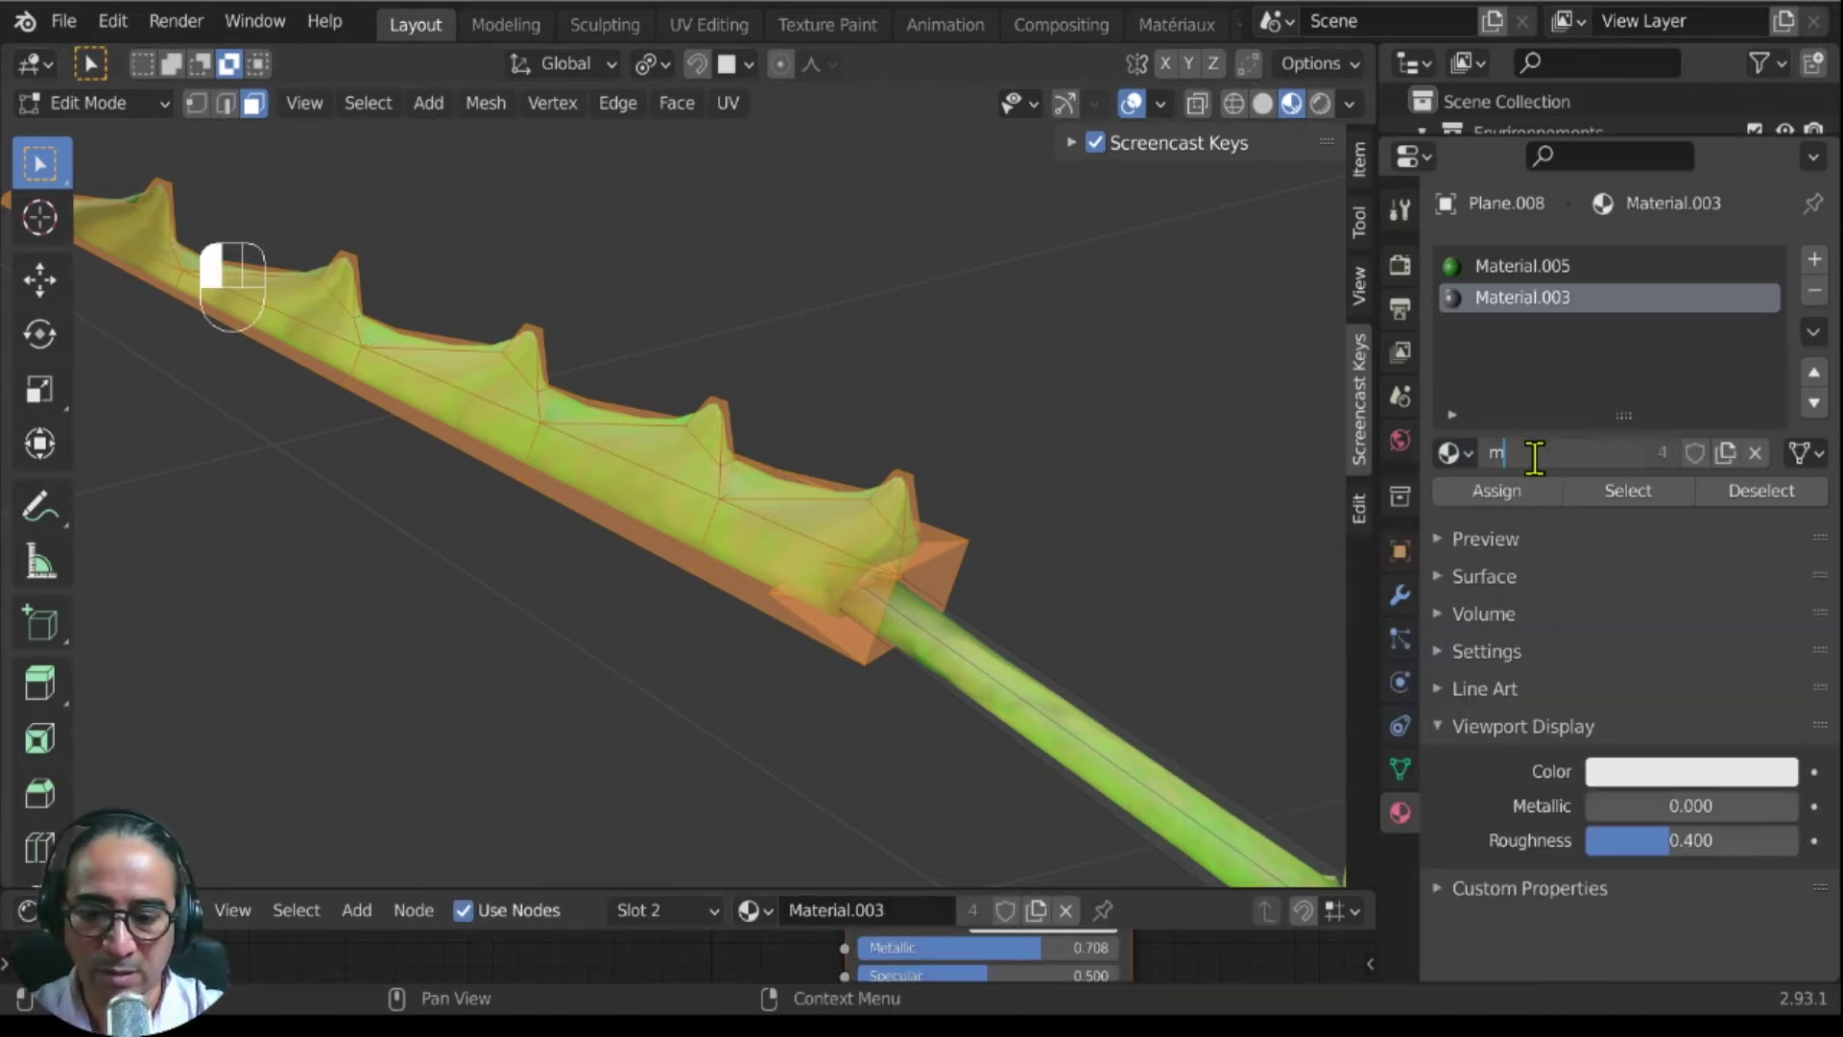
{"action": "type", "text": "etal"}
{"action": "key", "text": "Return"}
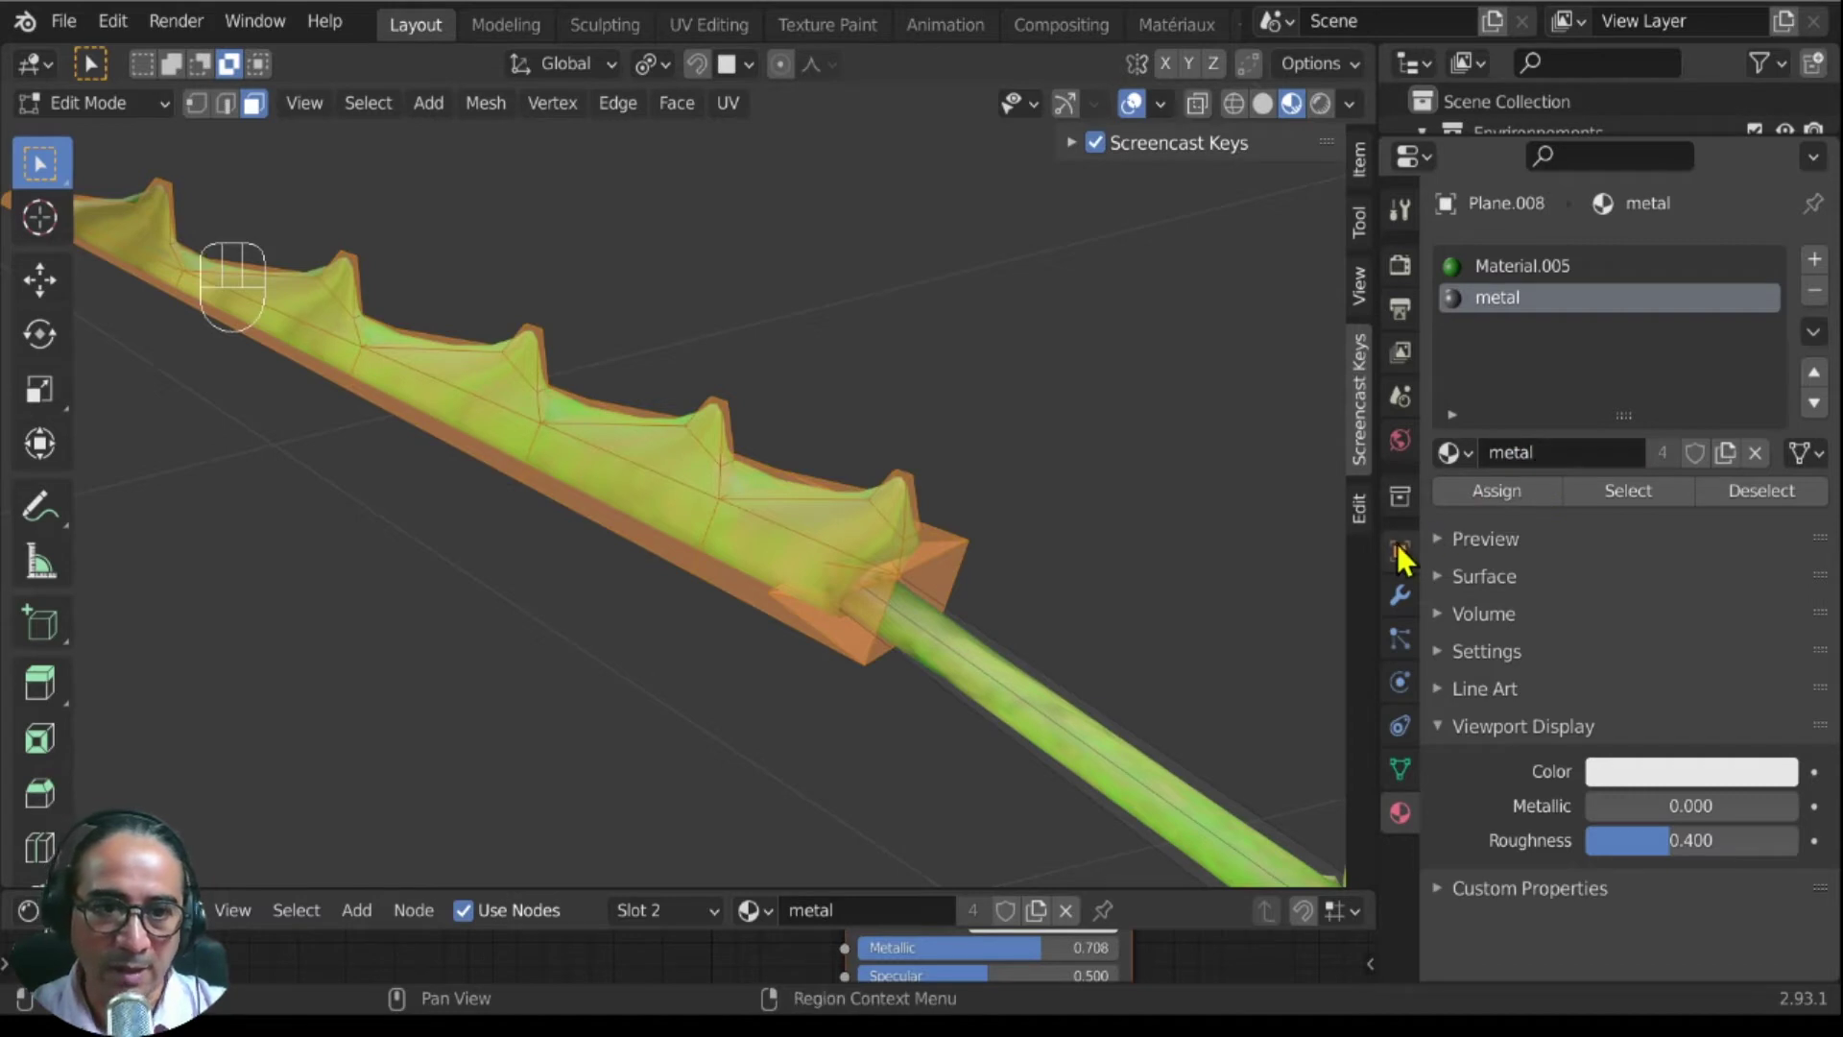
Step: Assign the metal material to the selected serrated blade faces
{"action": "middle_click_drag", "start_coordinate": [790, 630], "coordinate": [843, 416]}
{"action": "scroll", "coordinate": [865, 594], "scroll_direction": "up", "scroll_amount": 1}
{"action": "key", "text": "Tab"}
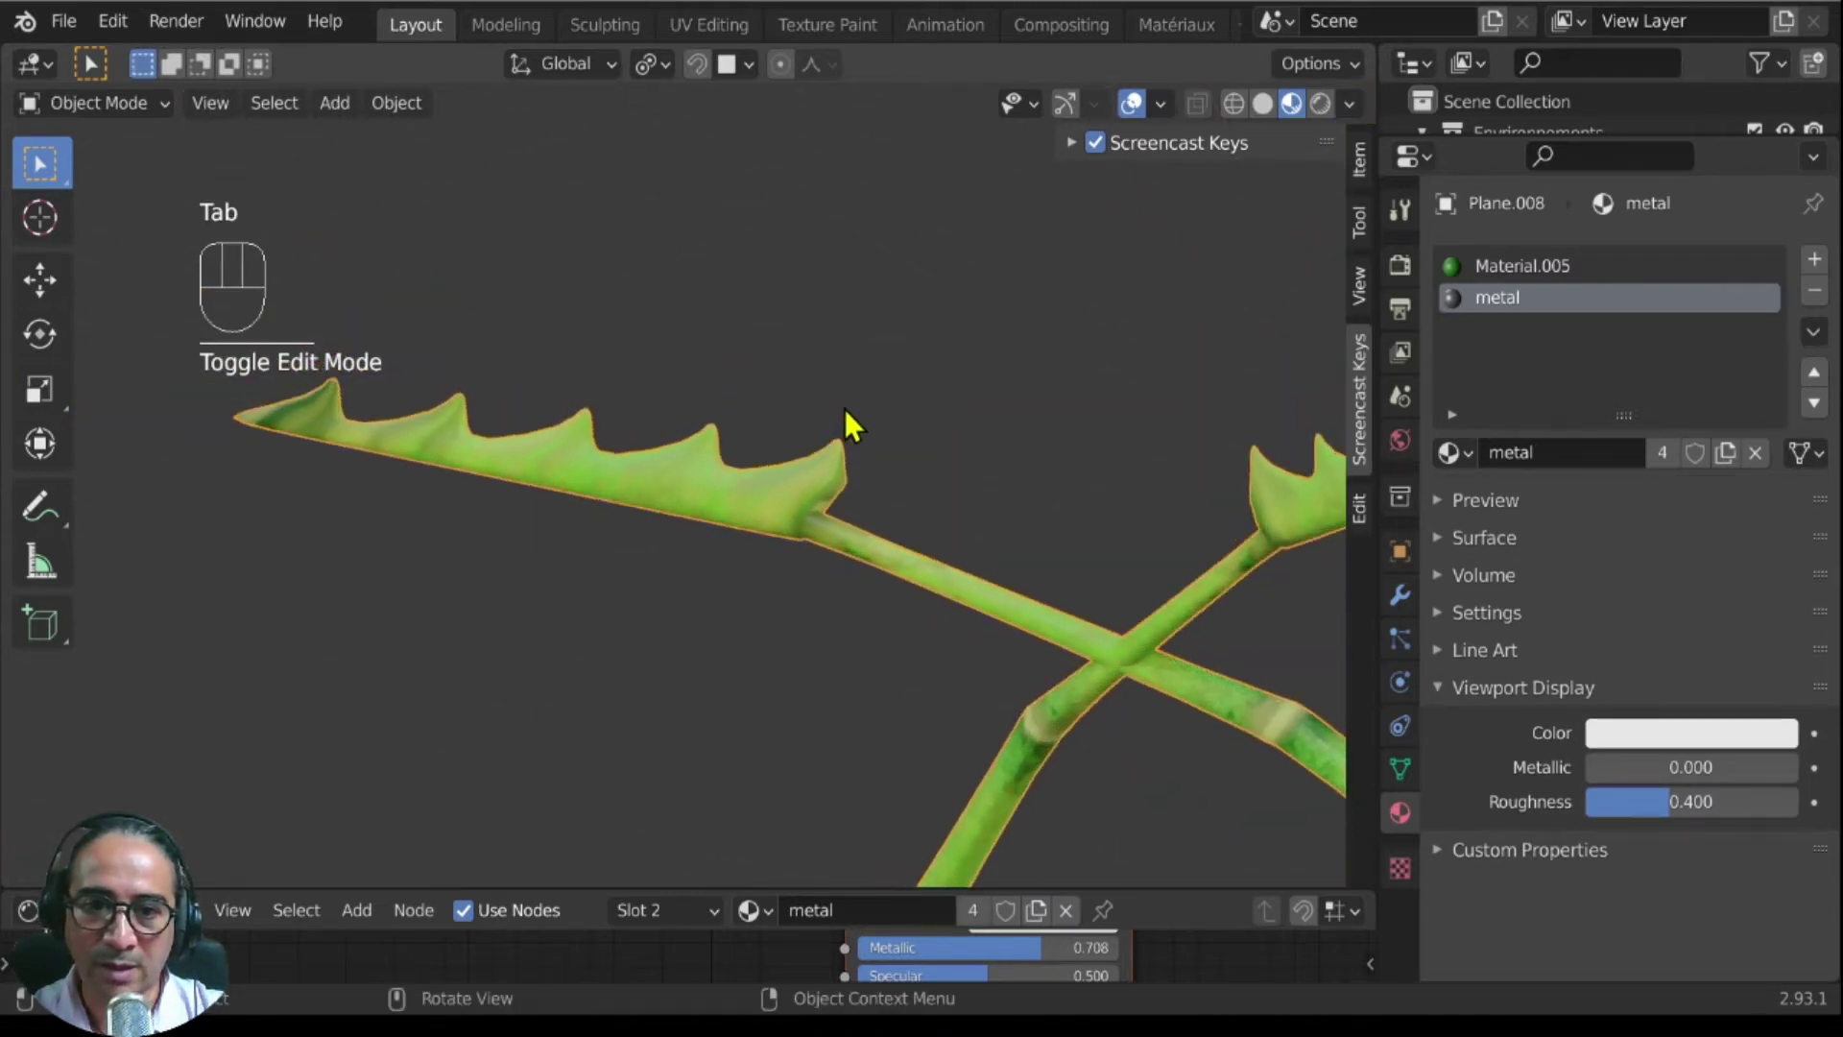
{"action": "scroll", "coordinate": [844, 413], "scroll_direction": "up", "scroll_amount": 2}
{"action": "key", "text": "Tab"}
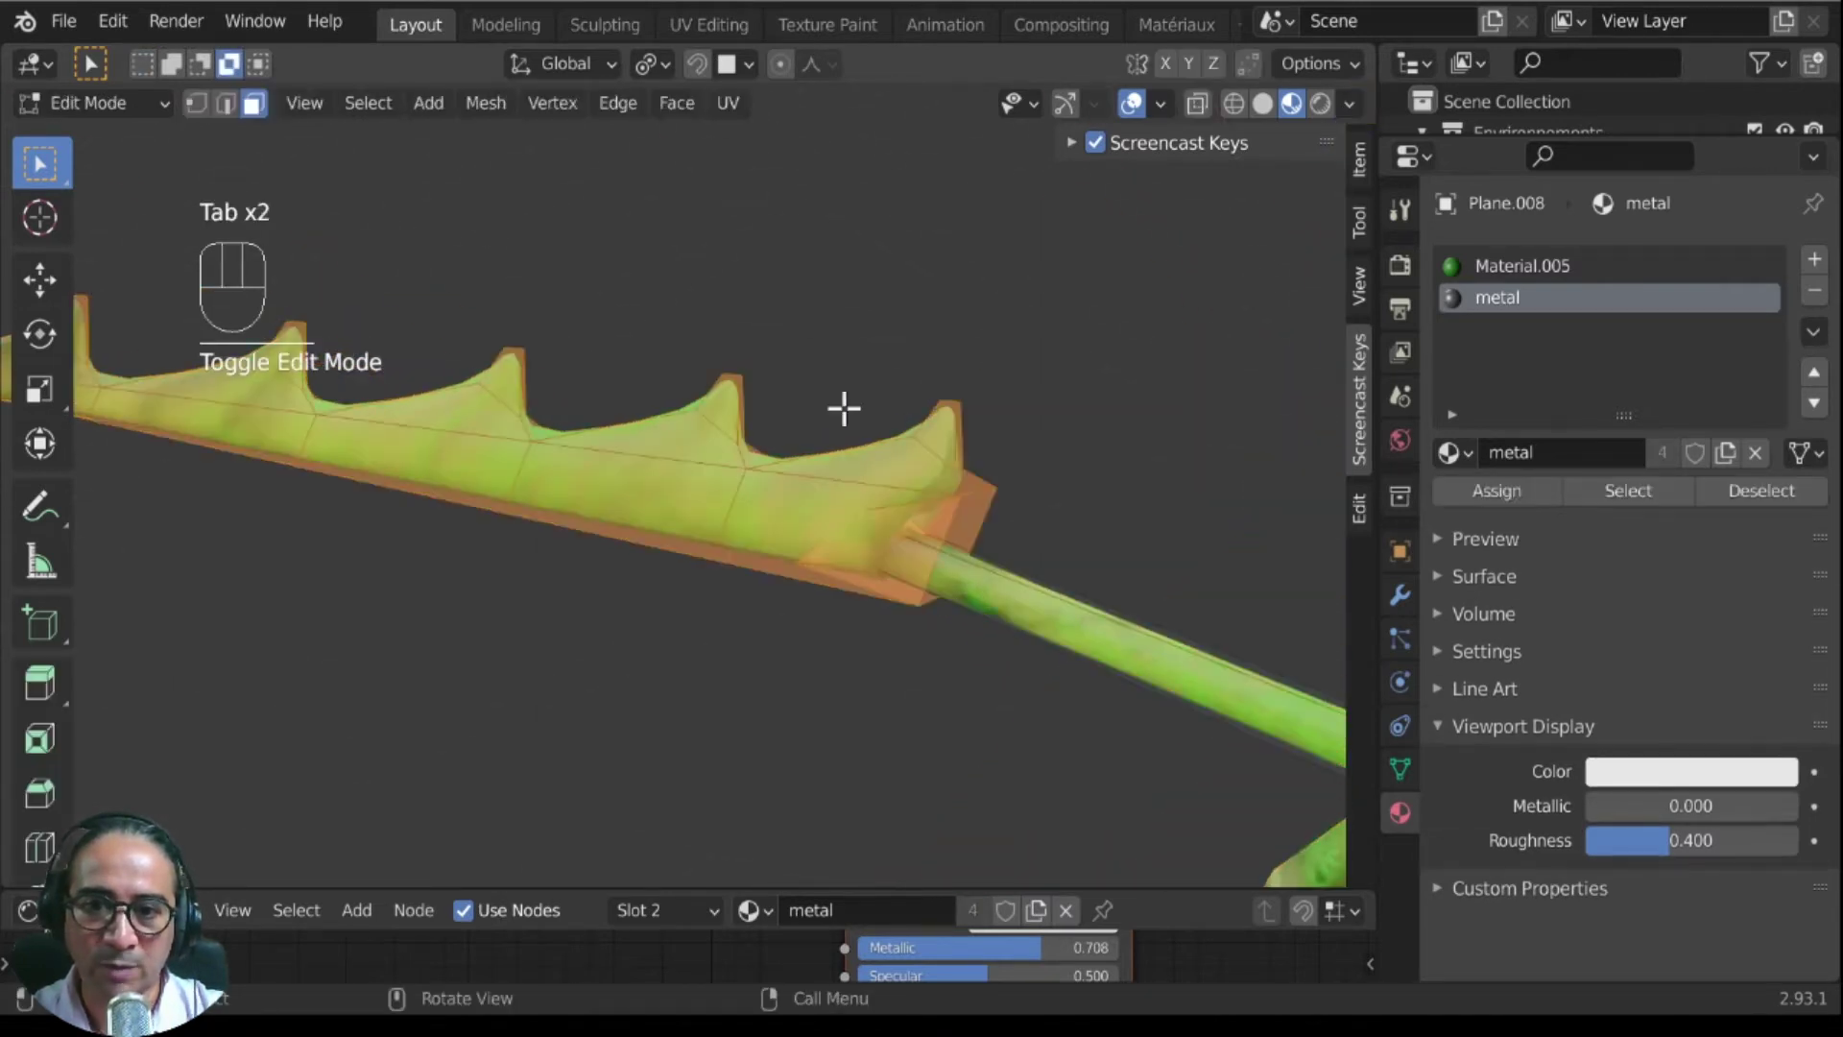
{"action": "left_click", "coordinate": [1472, 495]}
{"action": "scroll", "coordinate": [938, 650], "scroll_direction": "down", "scroll_amount": 3}
{"action": "scroll", "coordinate": [941, 657], "scroll_direction": "up", "scroll_amount": 2}
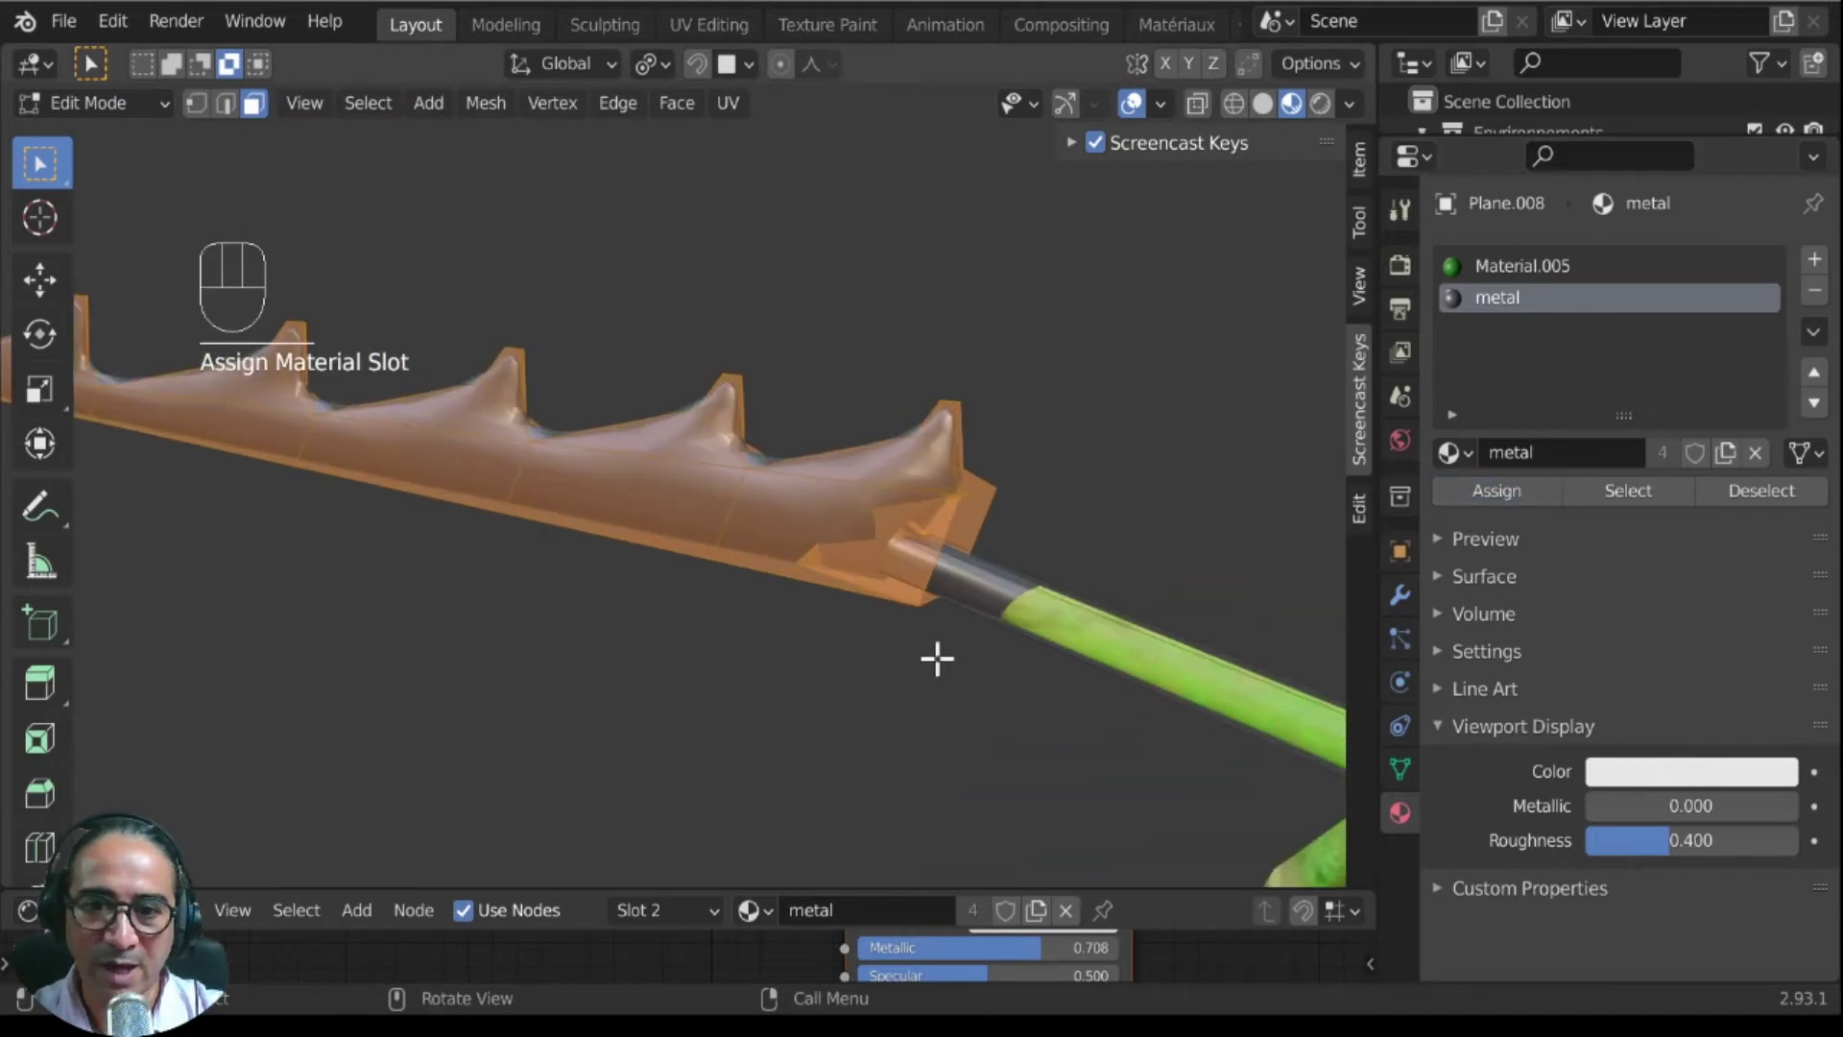
Step: Select the pole faces just below the blade, grow the selection once, and assign them back to Material.005
{"action": "middle_click_drag", "start_coordinate": [938, 654], "coordinate": [932, 567]}
{"action": "scroll", "coordinate": [964, 657], "scroll_direction": "up", "scroll_amount": 3}
{"action": "left_click", "coordinate": [976, 548], "text": "alt"}
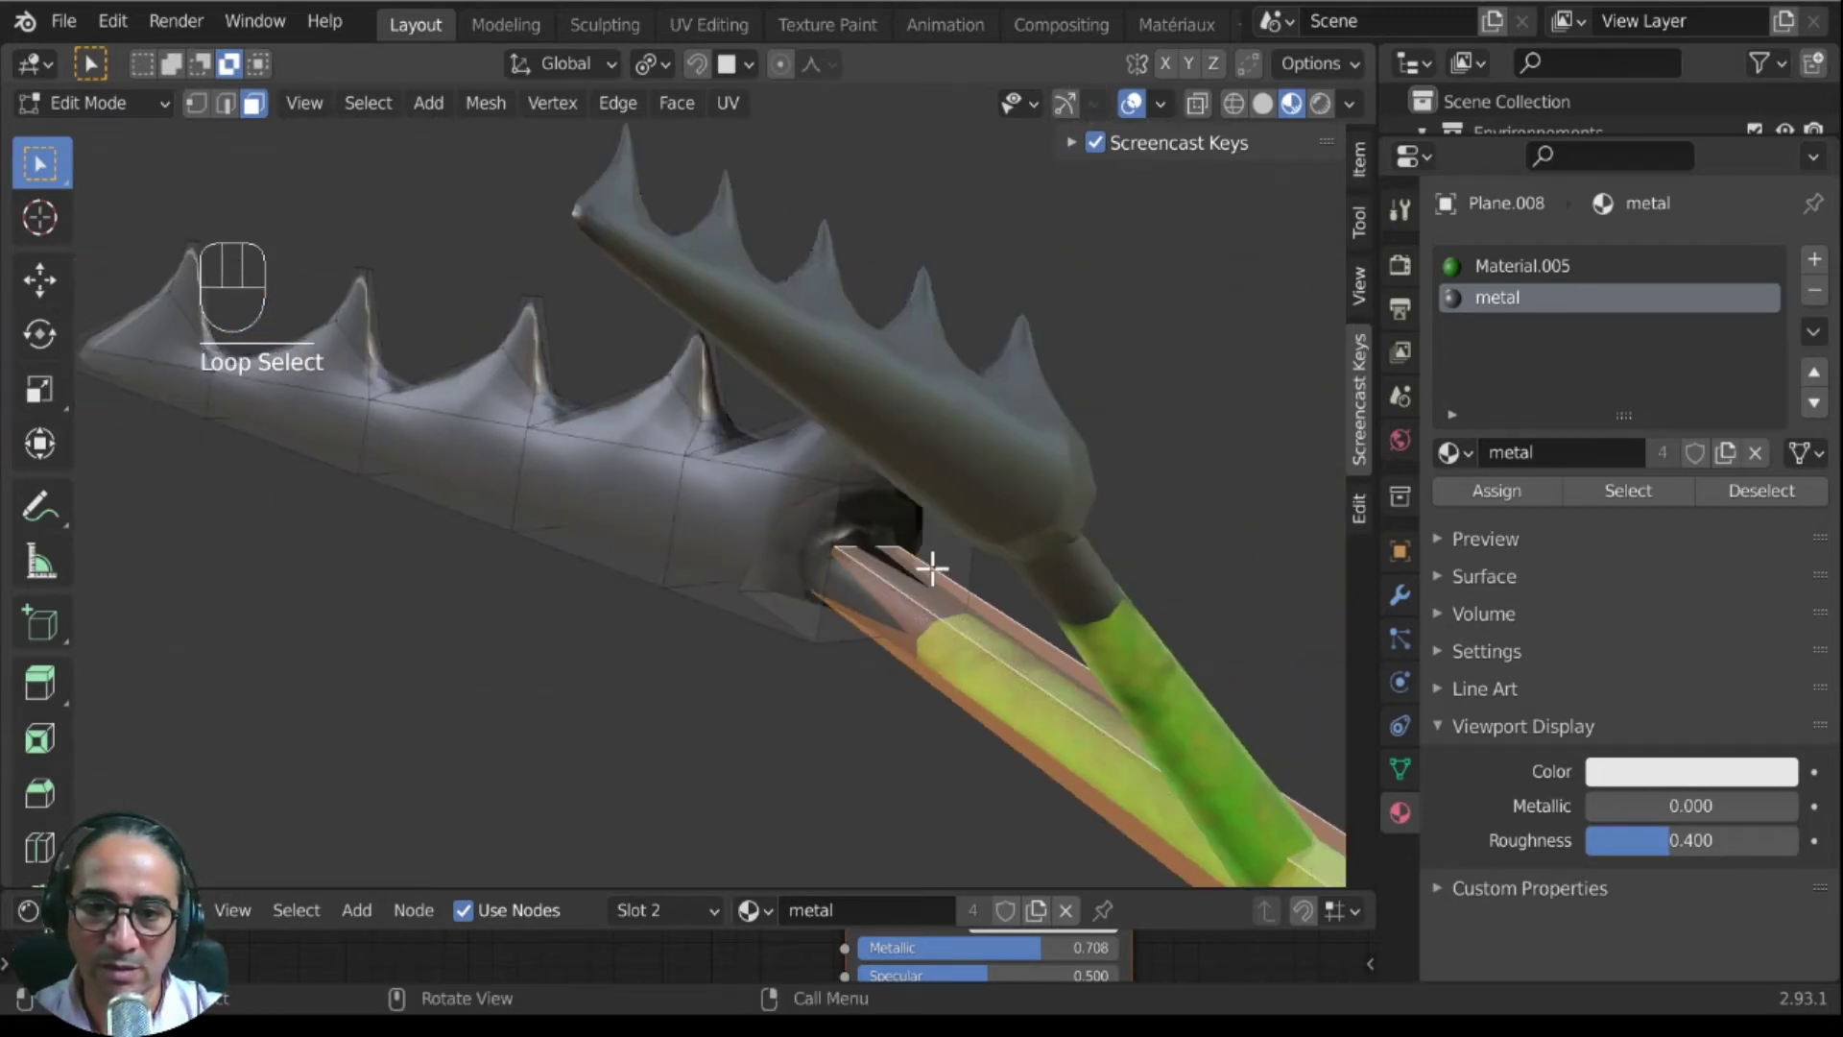
{"action": "key", "text": "ctrl+KP_Add"}
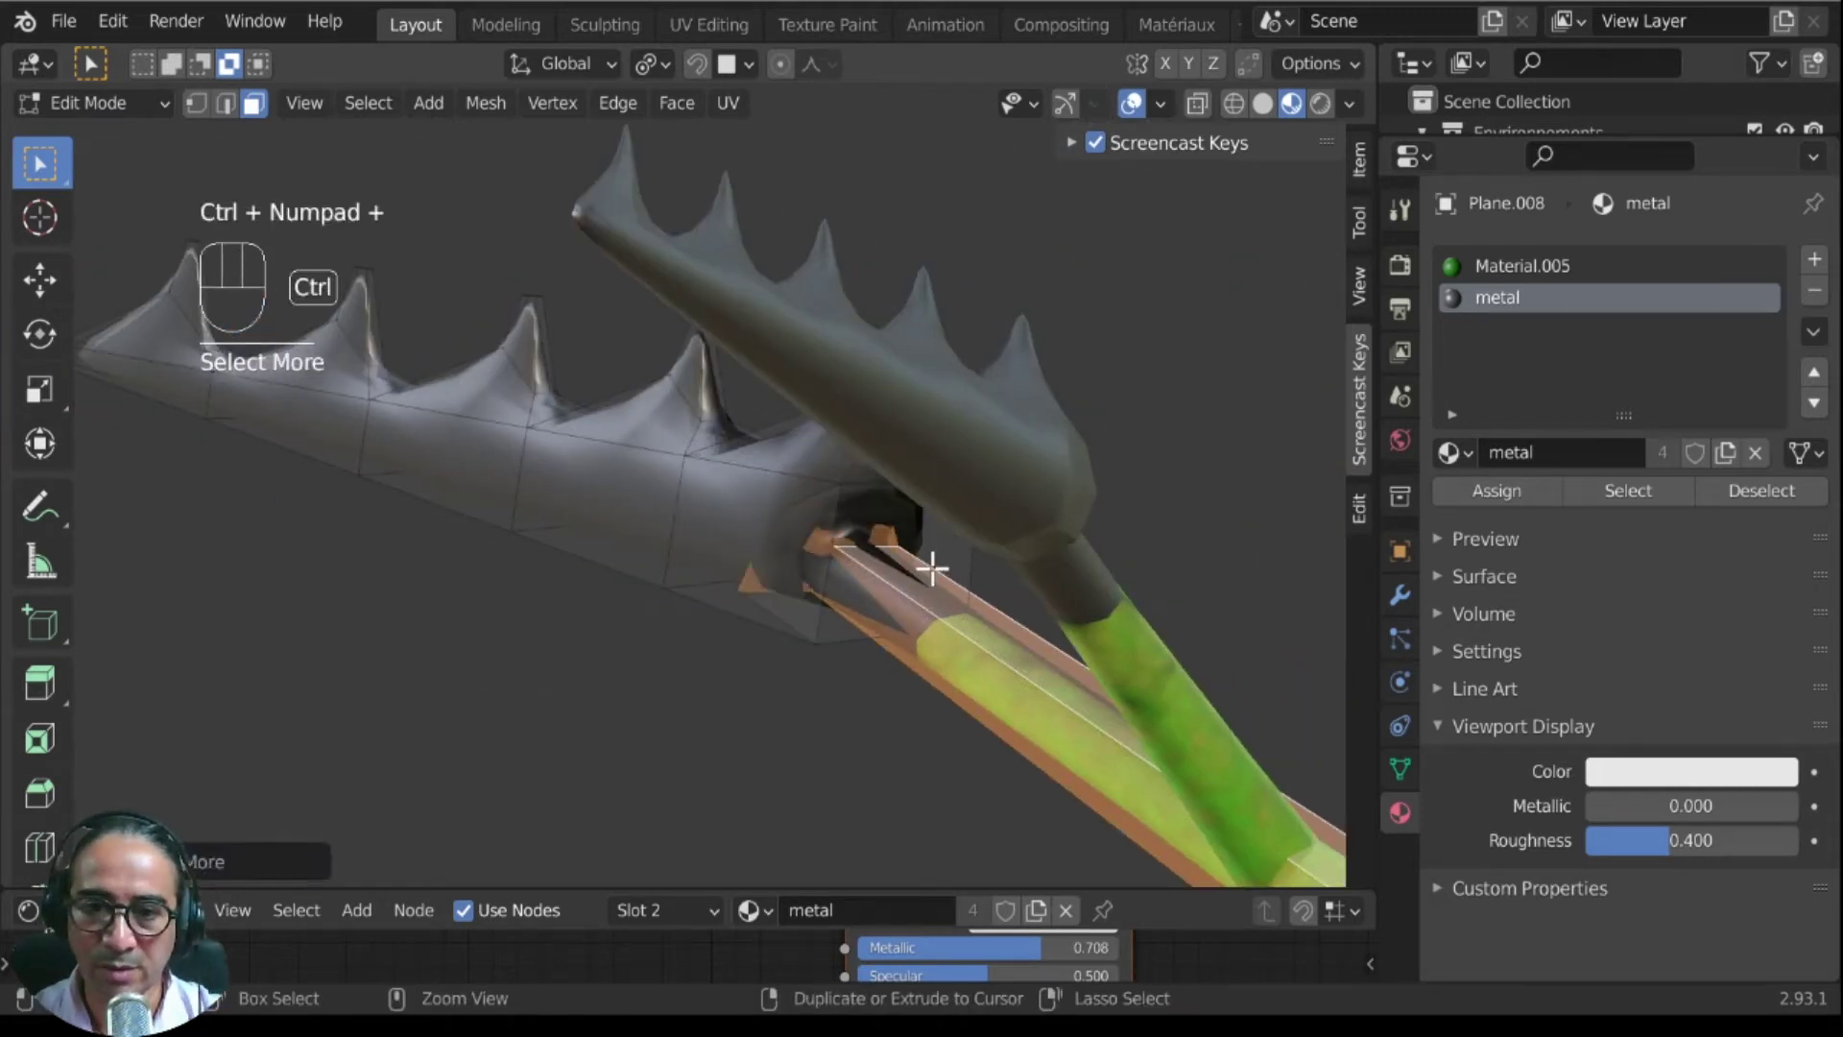
{"action": "left_click", "coordinate": [1479, 273]}
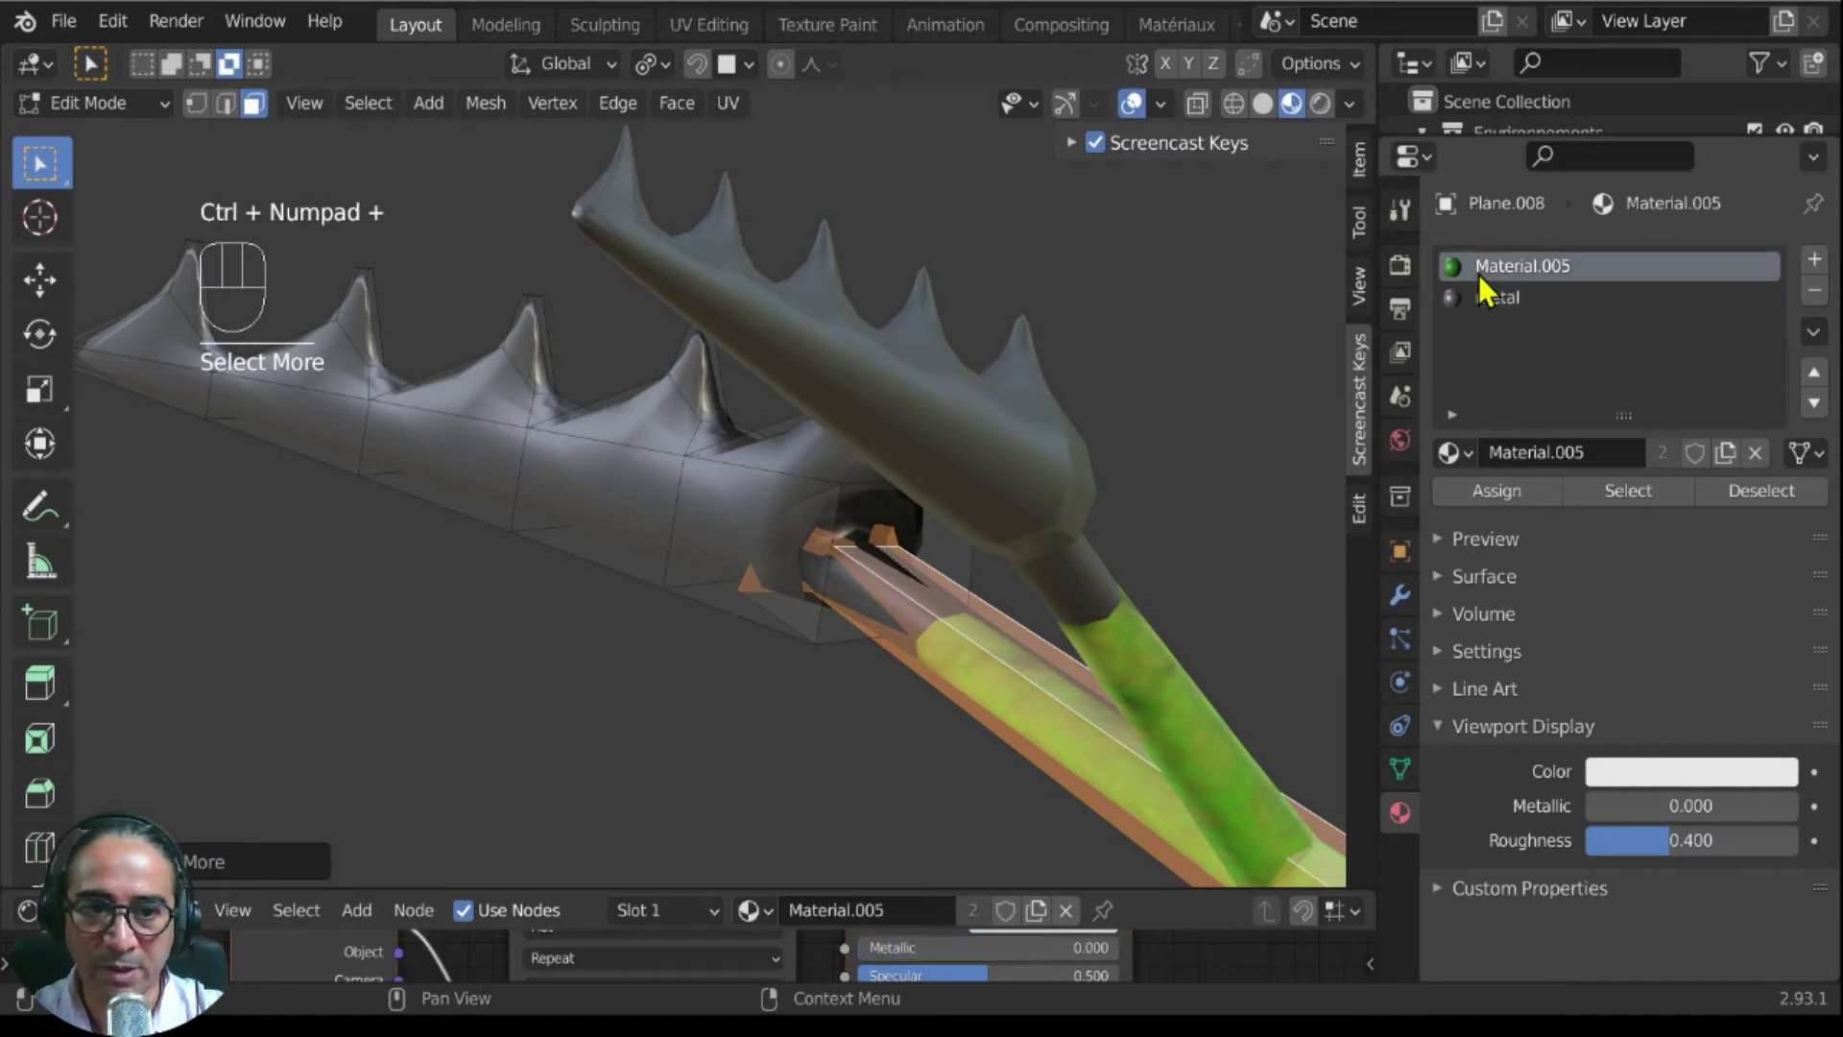
{"action": "left_click", "coordinate": [1497, 490]}
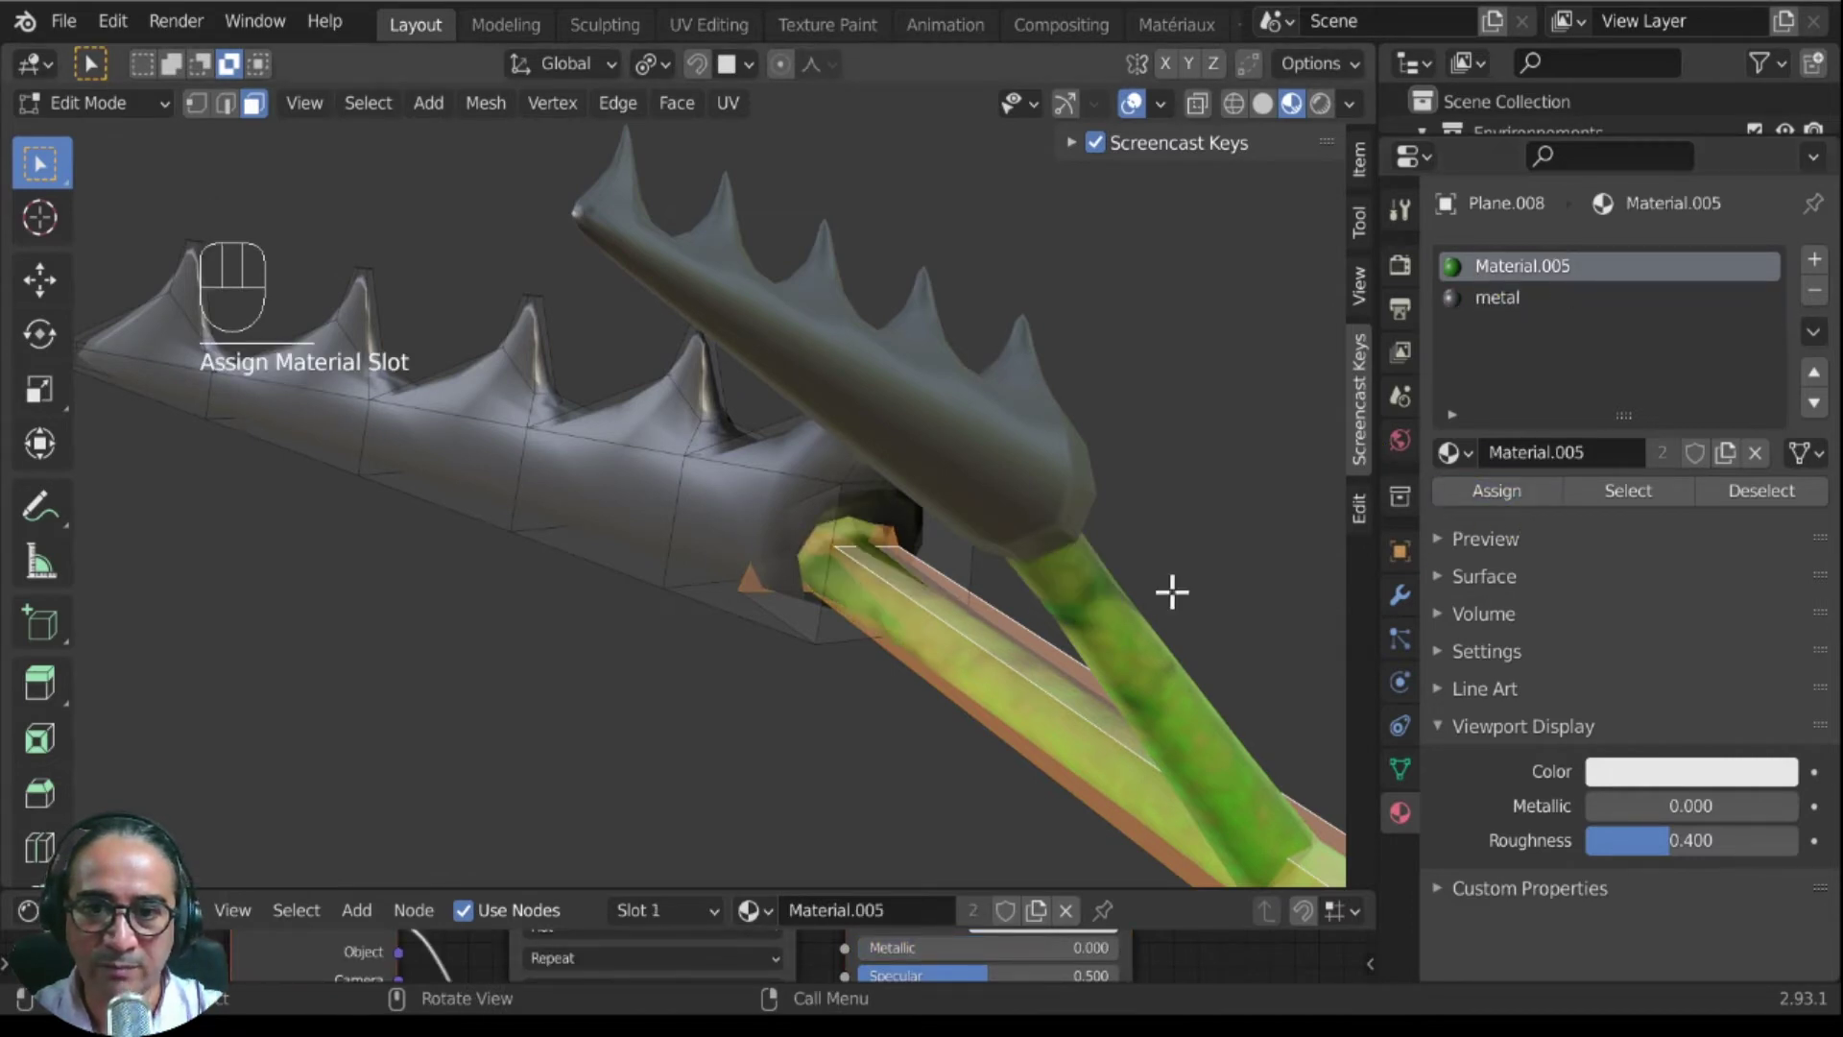
Step: Switch to Object Mode and apply the Mirror modifier on the bamboo poles
{"action": "key", "text": "Tab"}
{"action": "middle_click_drag", "start_coordinate": [1172, 588], "coordinate": [907, 634]}
{"action": "scroll", "coordinate": [988, 645], "scroll_direction": "down", "scroll_amount": 2}
{"action": "scroll", "coordinate": [907, 620], "scroll_direction": "up", "scroll_amount": 4}
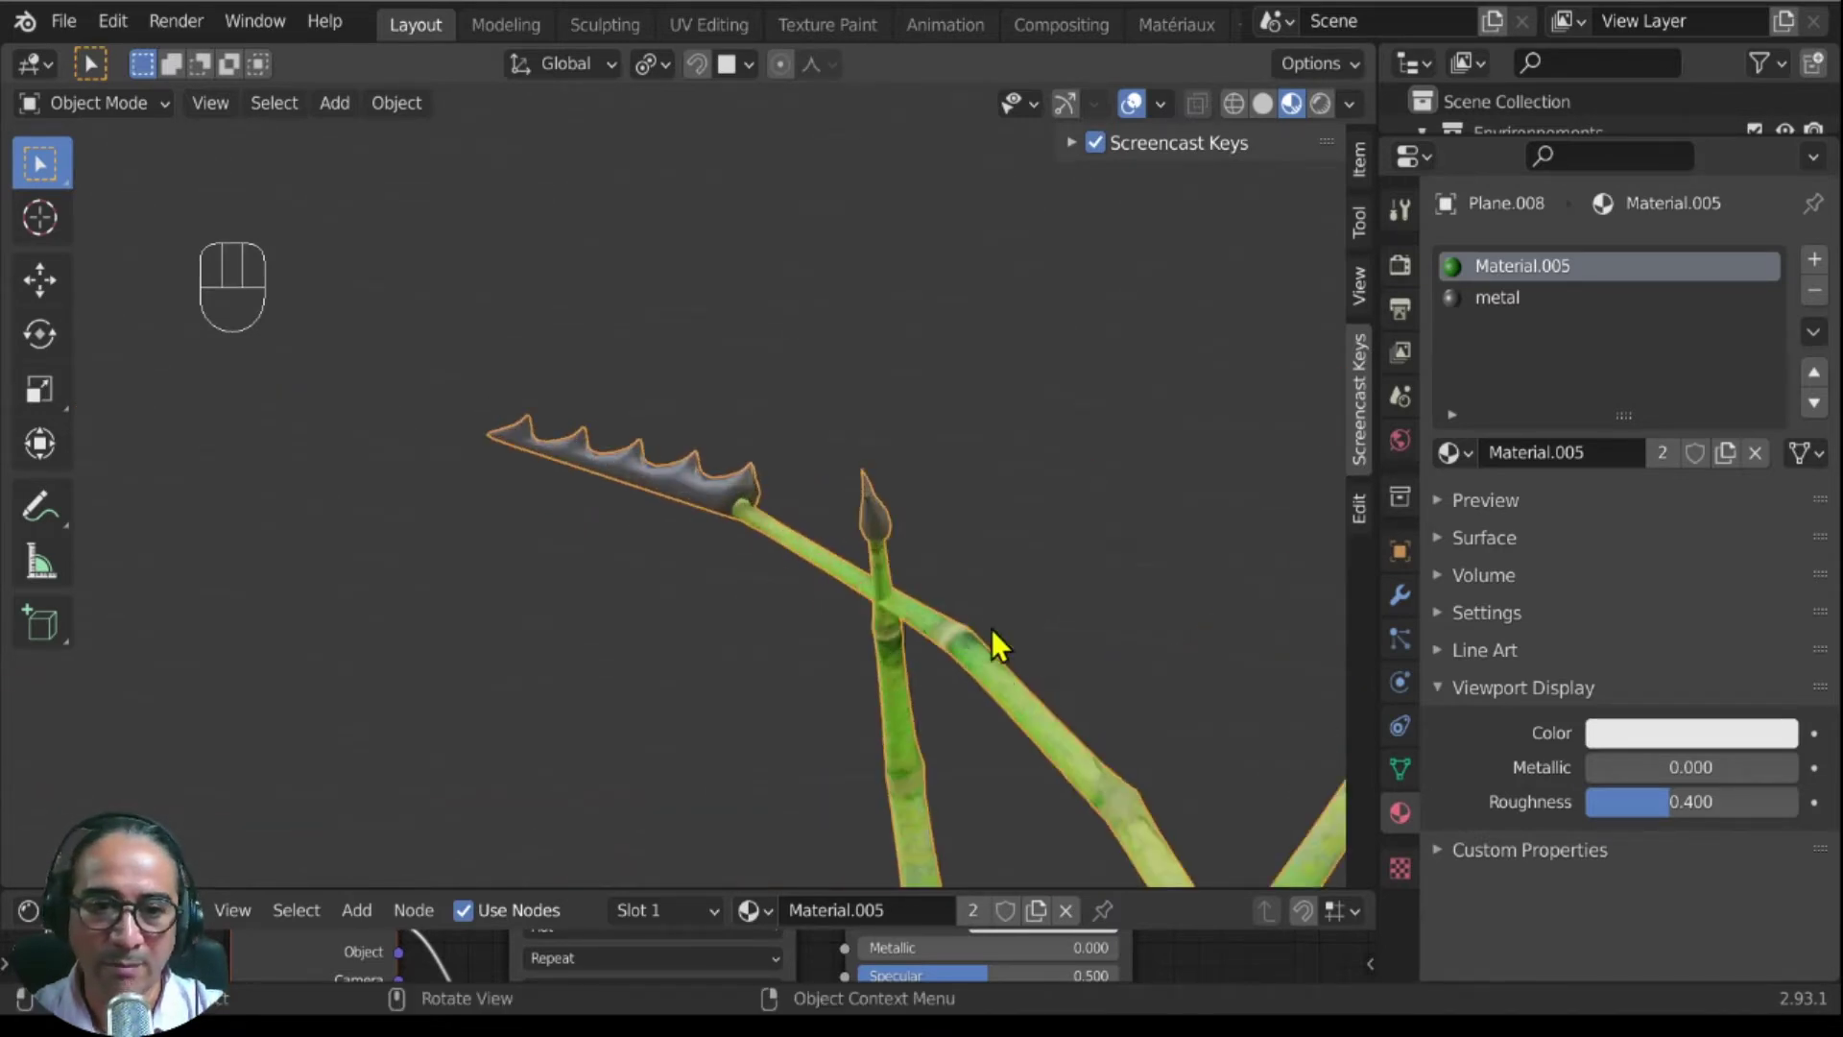
{"action": "middle_click_drag", "start_coordinate": [1294, 602], "coordinate": [795, 626]}
{"action": "middle_click_drag", "start_coordinate": [835, 579], "coordinate": [707, 666]}
{"action": "left_click", "coordinate": [1400, 595]}
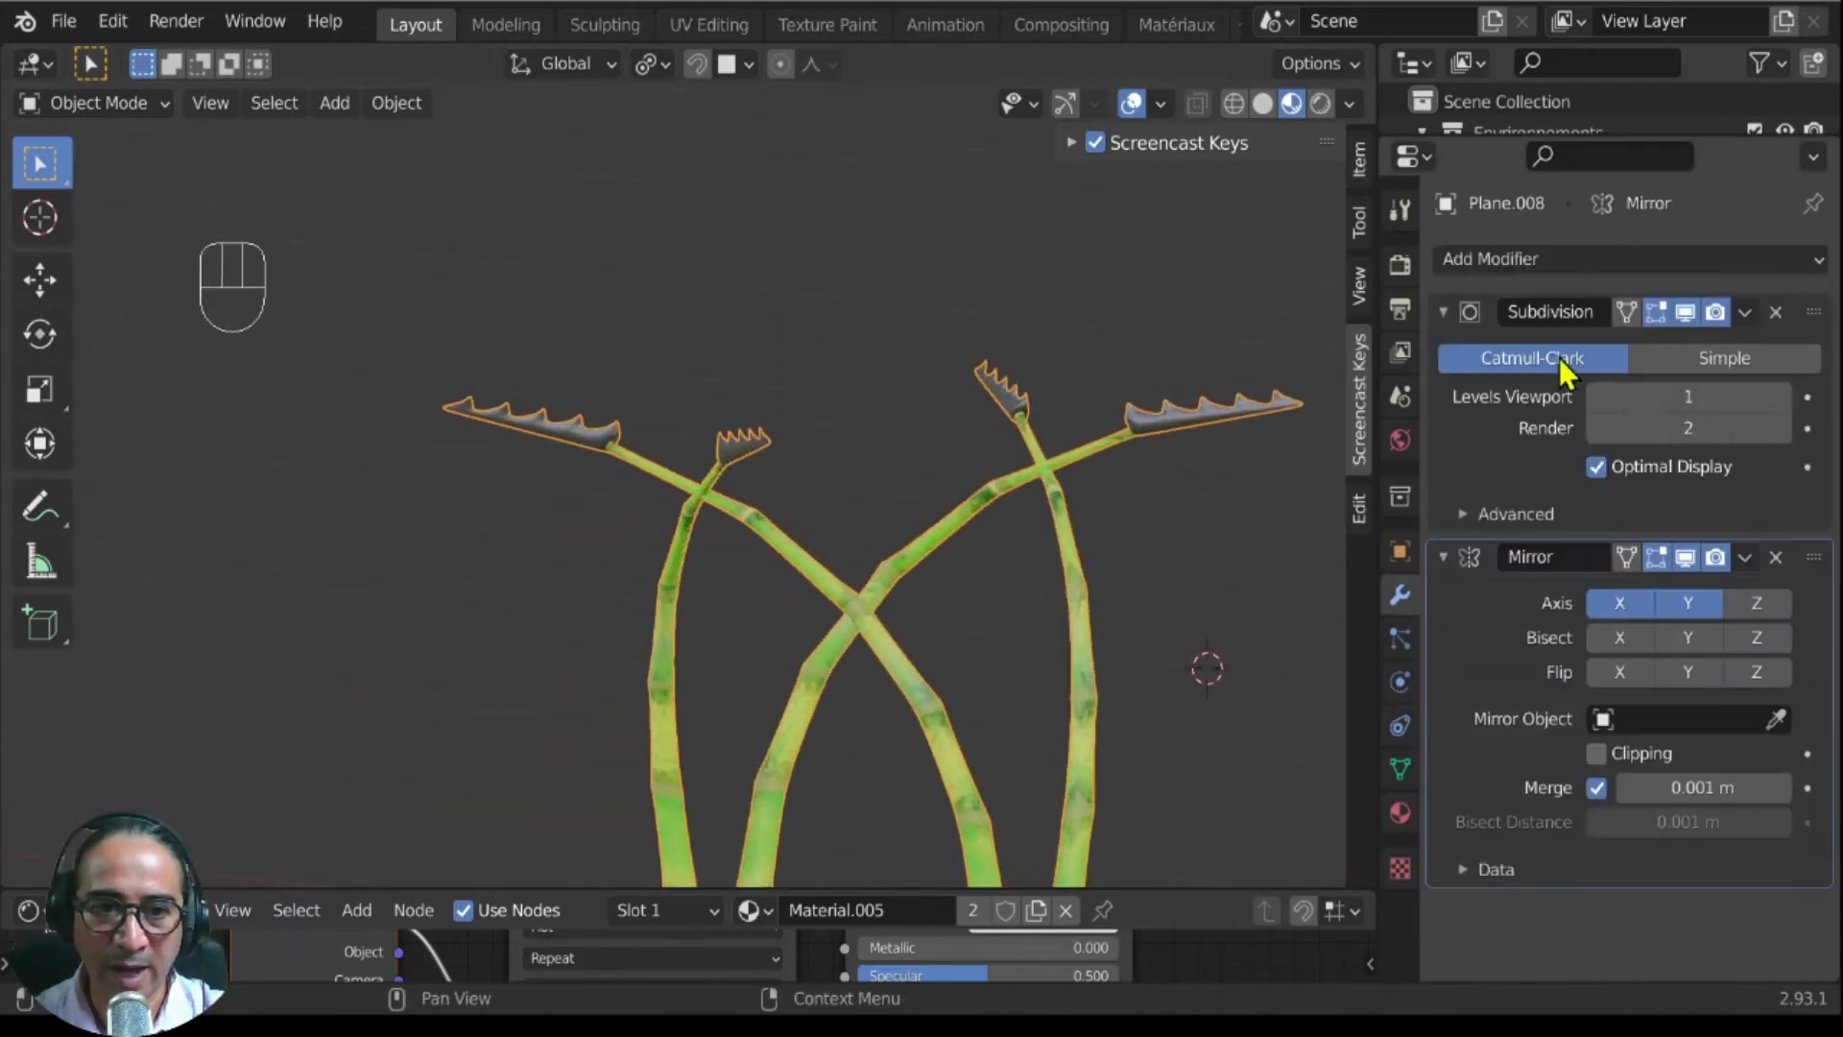
{"action": "left_click", "coordinate": [1745, 558]}
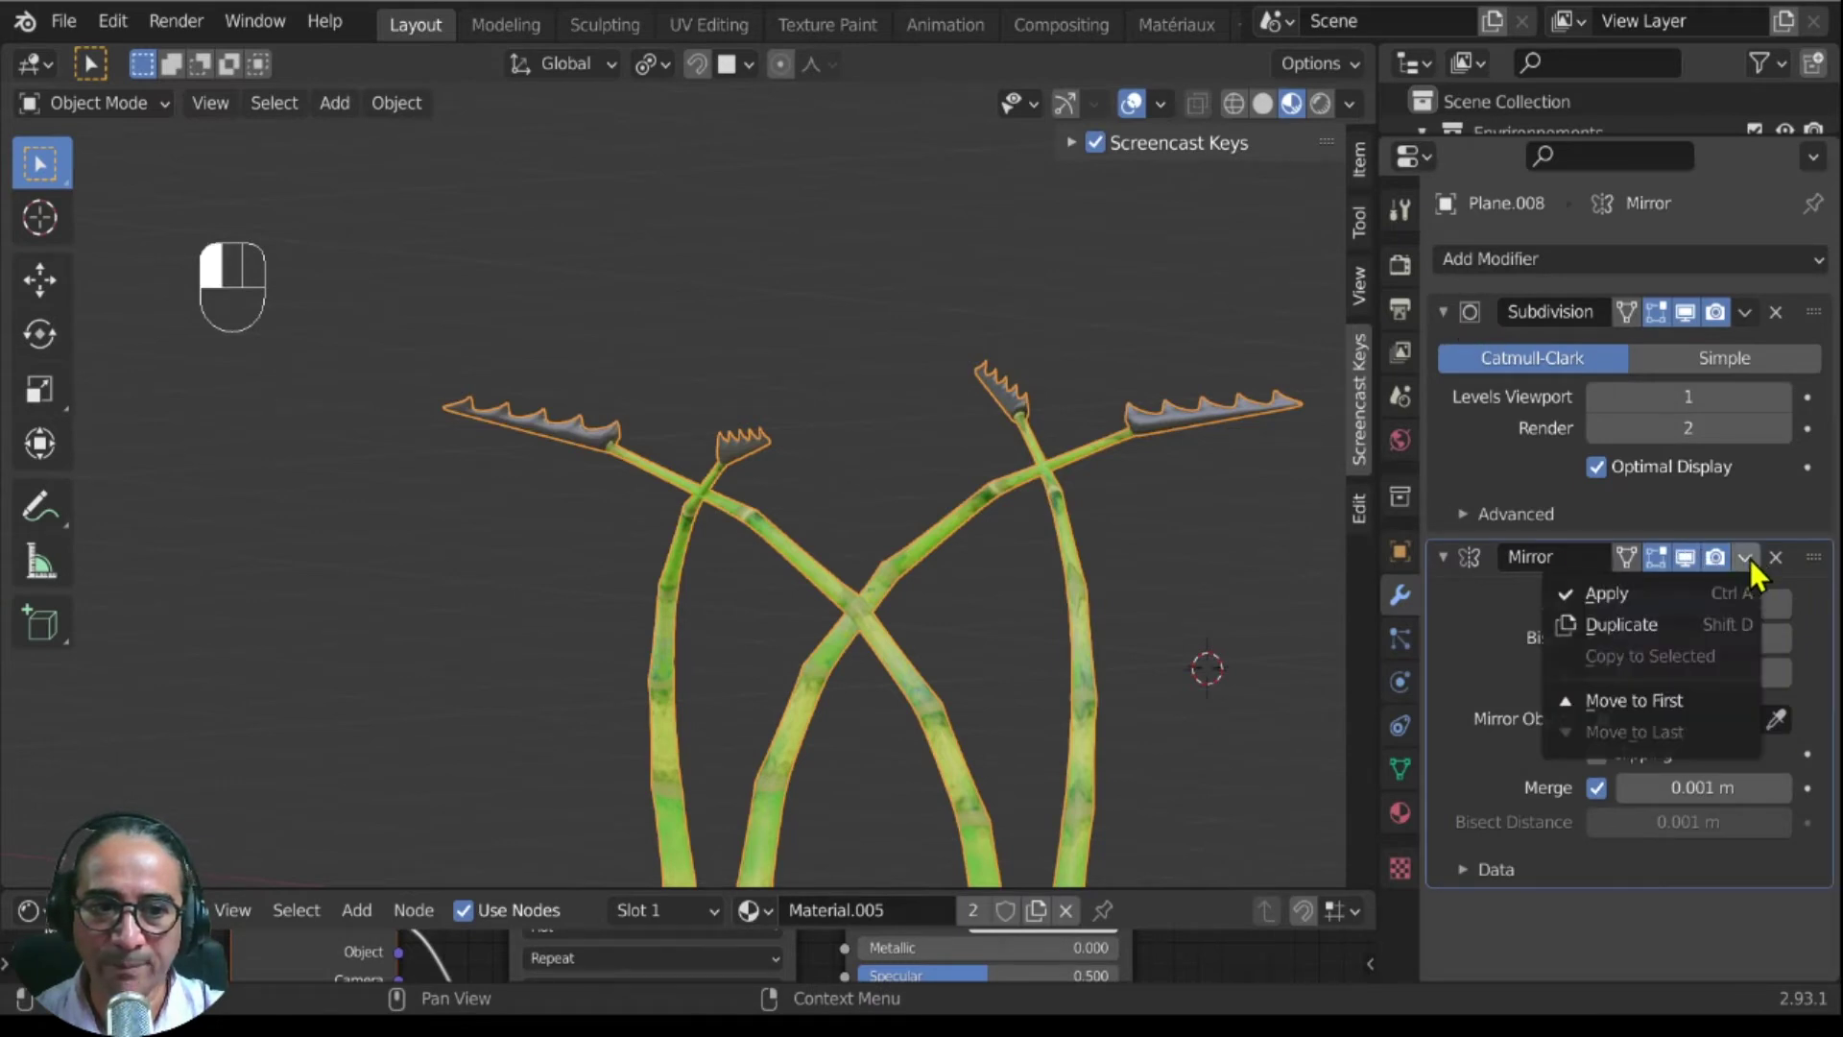
{"action": "left_click", "coordinate": [1613, 597]}
Step: Return to mesh editing and select one whole serrated blade, growing a face loop on it three times
{"action": "middle_click_drag", "start_coordinate": [797, 469], "coordinate": [828, 534]}
{"action": "scroll", "coordinate": [435, 256], "scroll_direction": "up", "scroll_amount": 2}
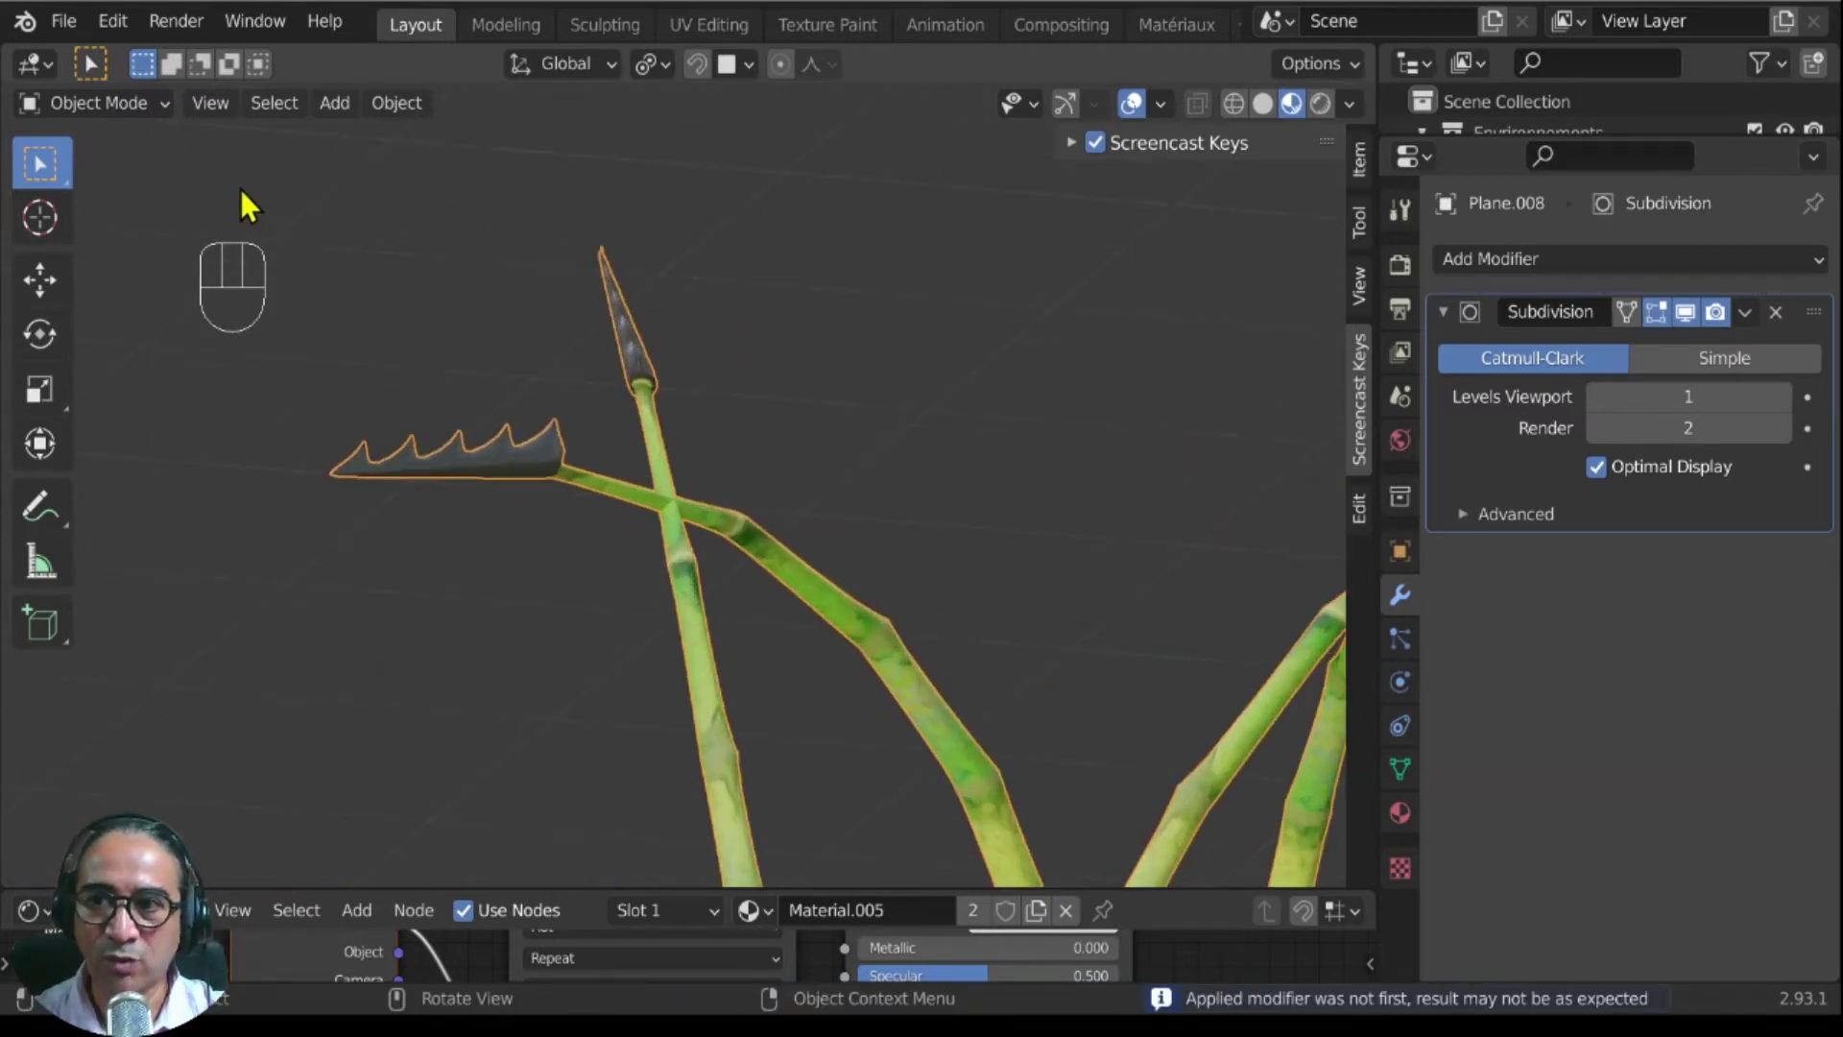
{"action": "left_click", "coordinate": [123, 100]}
{"action": "left_click", "coordinate": [125, 177]}
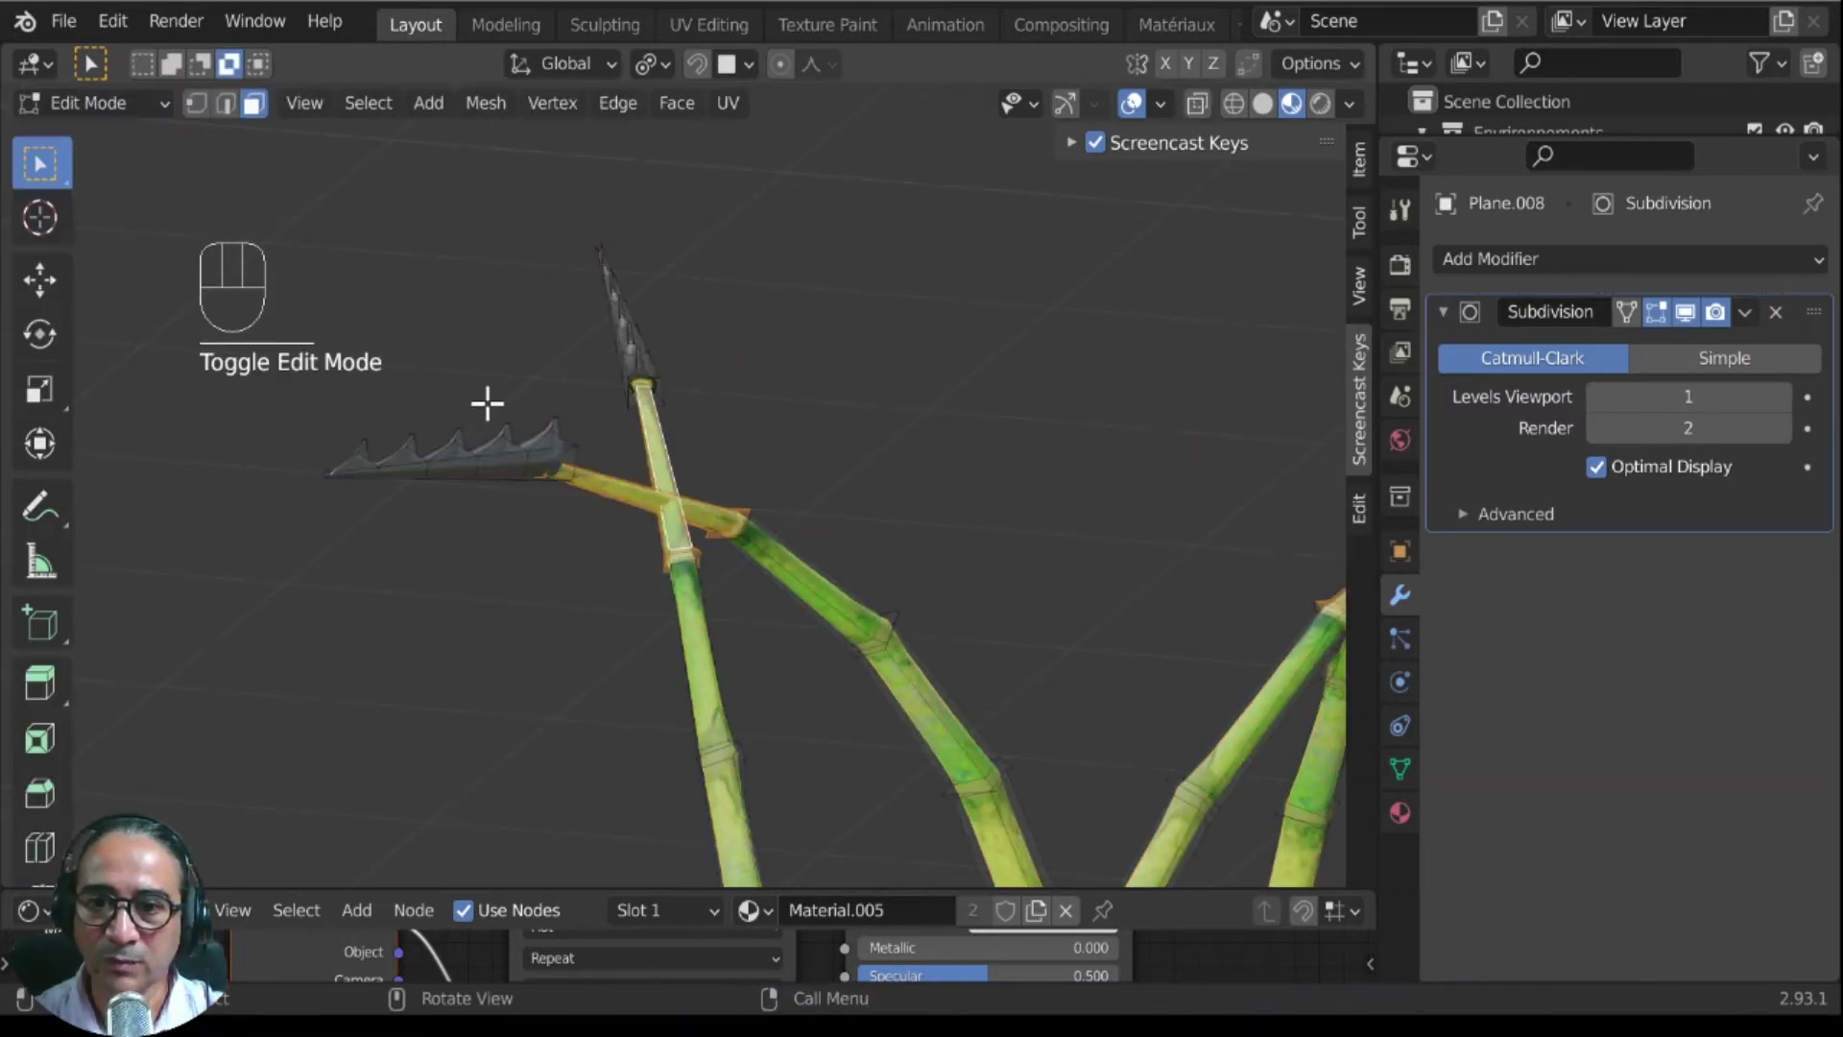
{"action": "middle_click_drag", "start_coordinate": [487, 403], "coordinate": [1102, 543]}
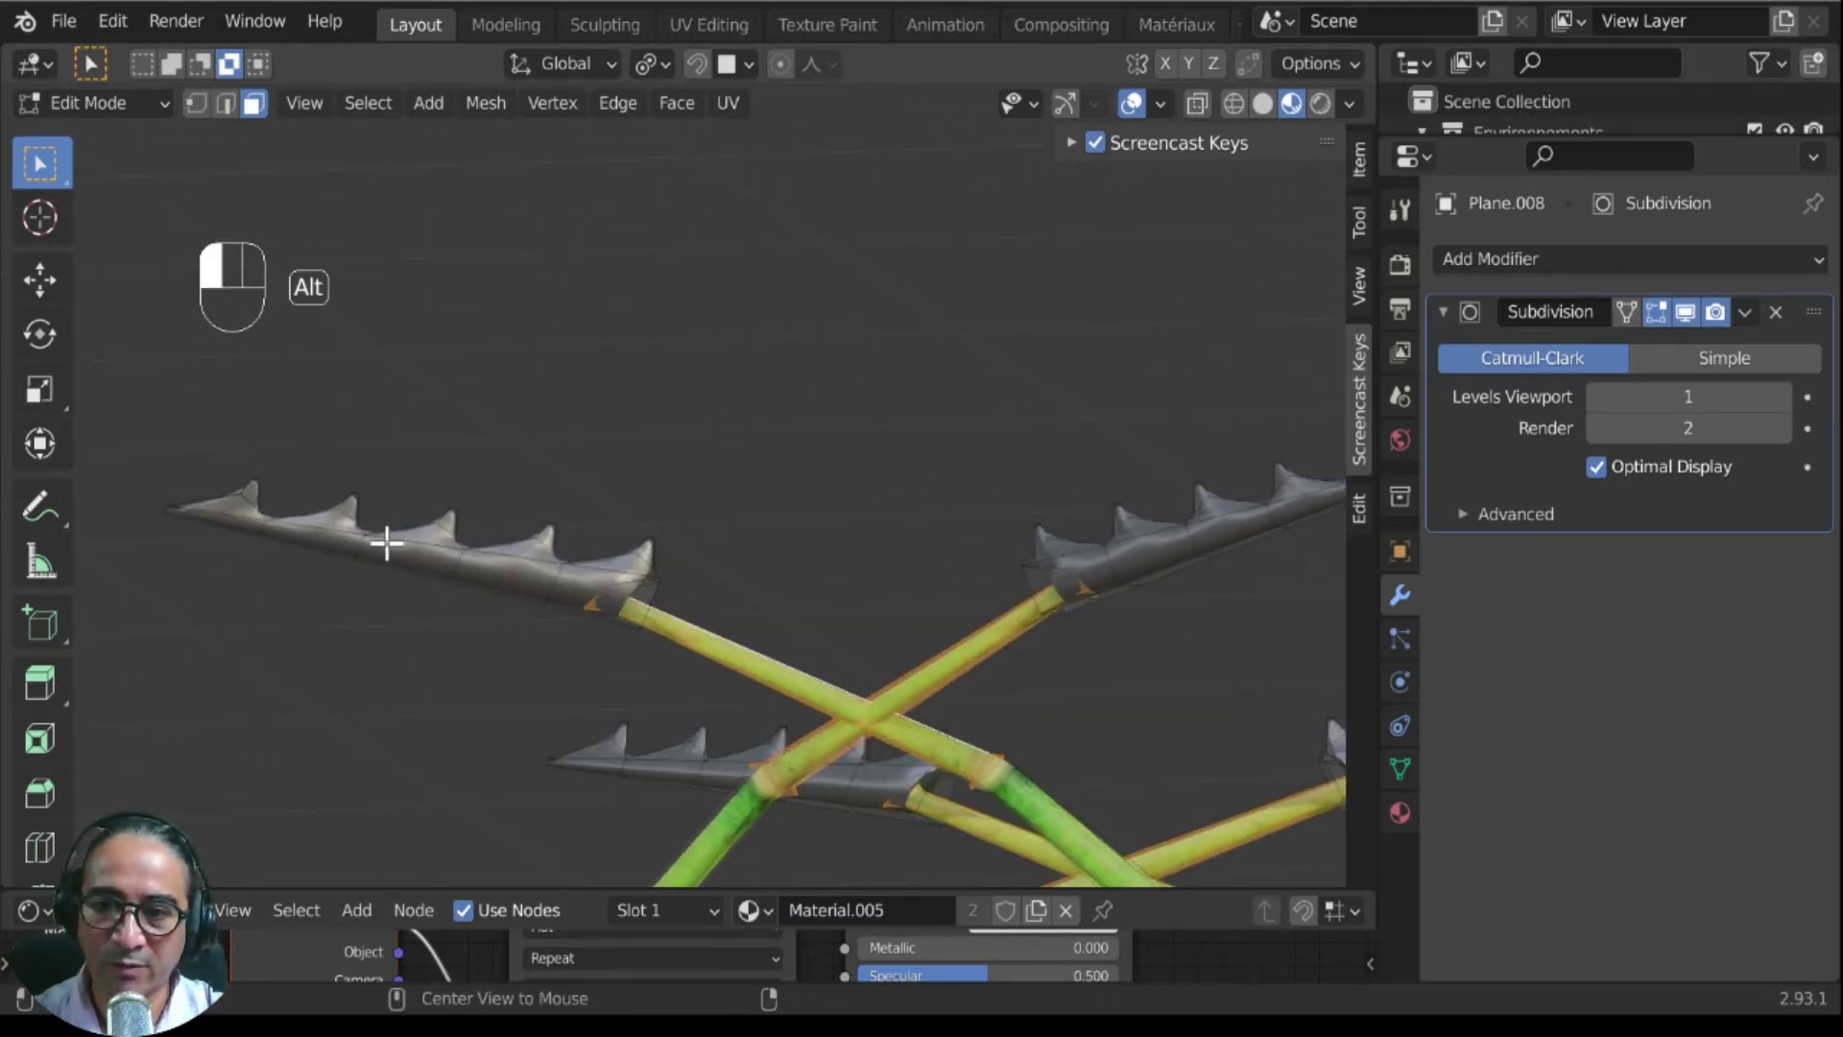
{"action": "left_click", "coordinate": [386, 543], "text": "alt"}
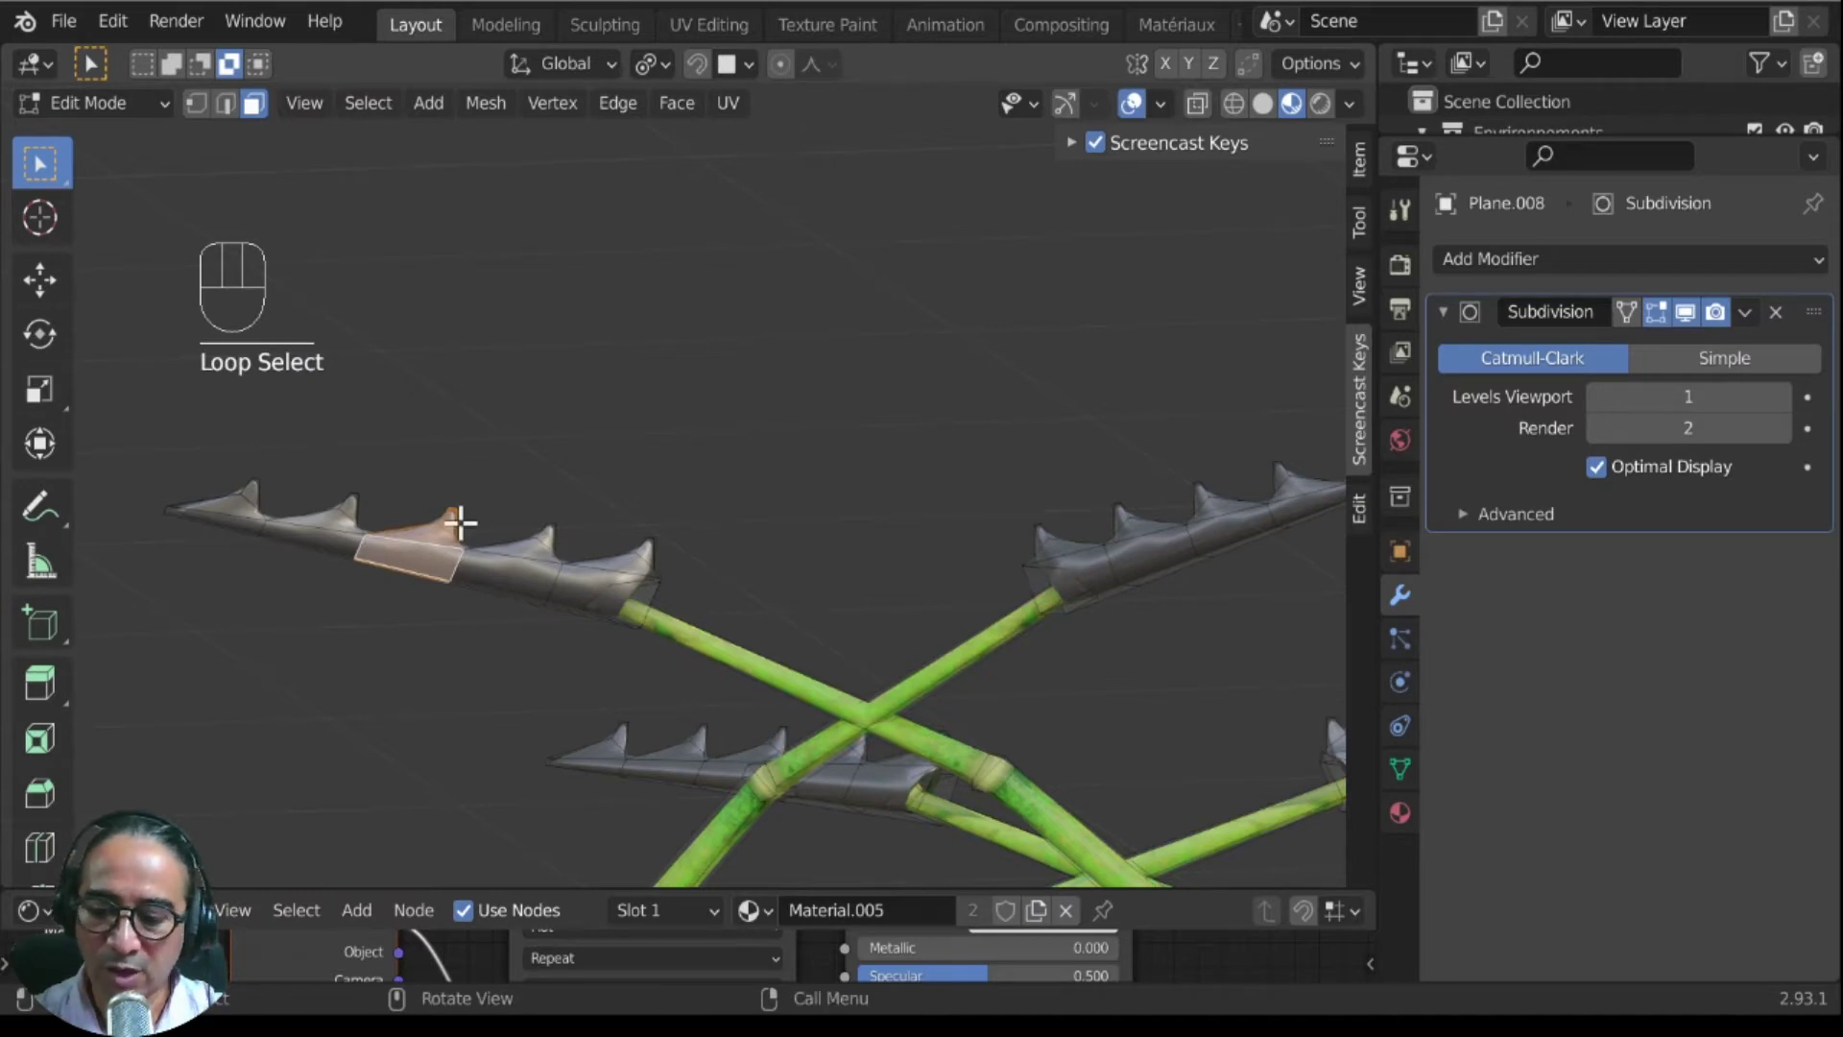
{"action": "key", "text": "ctrl+KP_Add"}
{"action": "key", "text": "ctrl+KP_Add"}
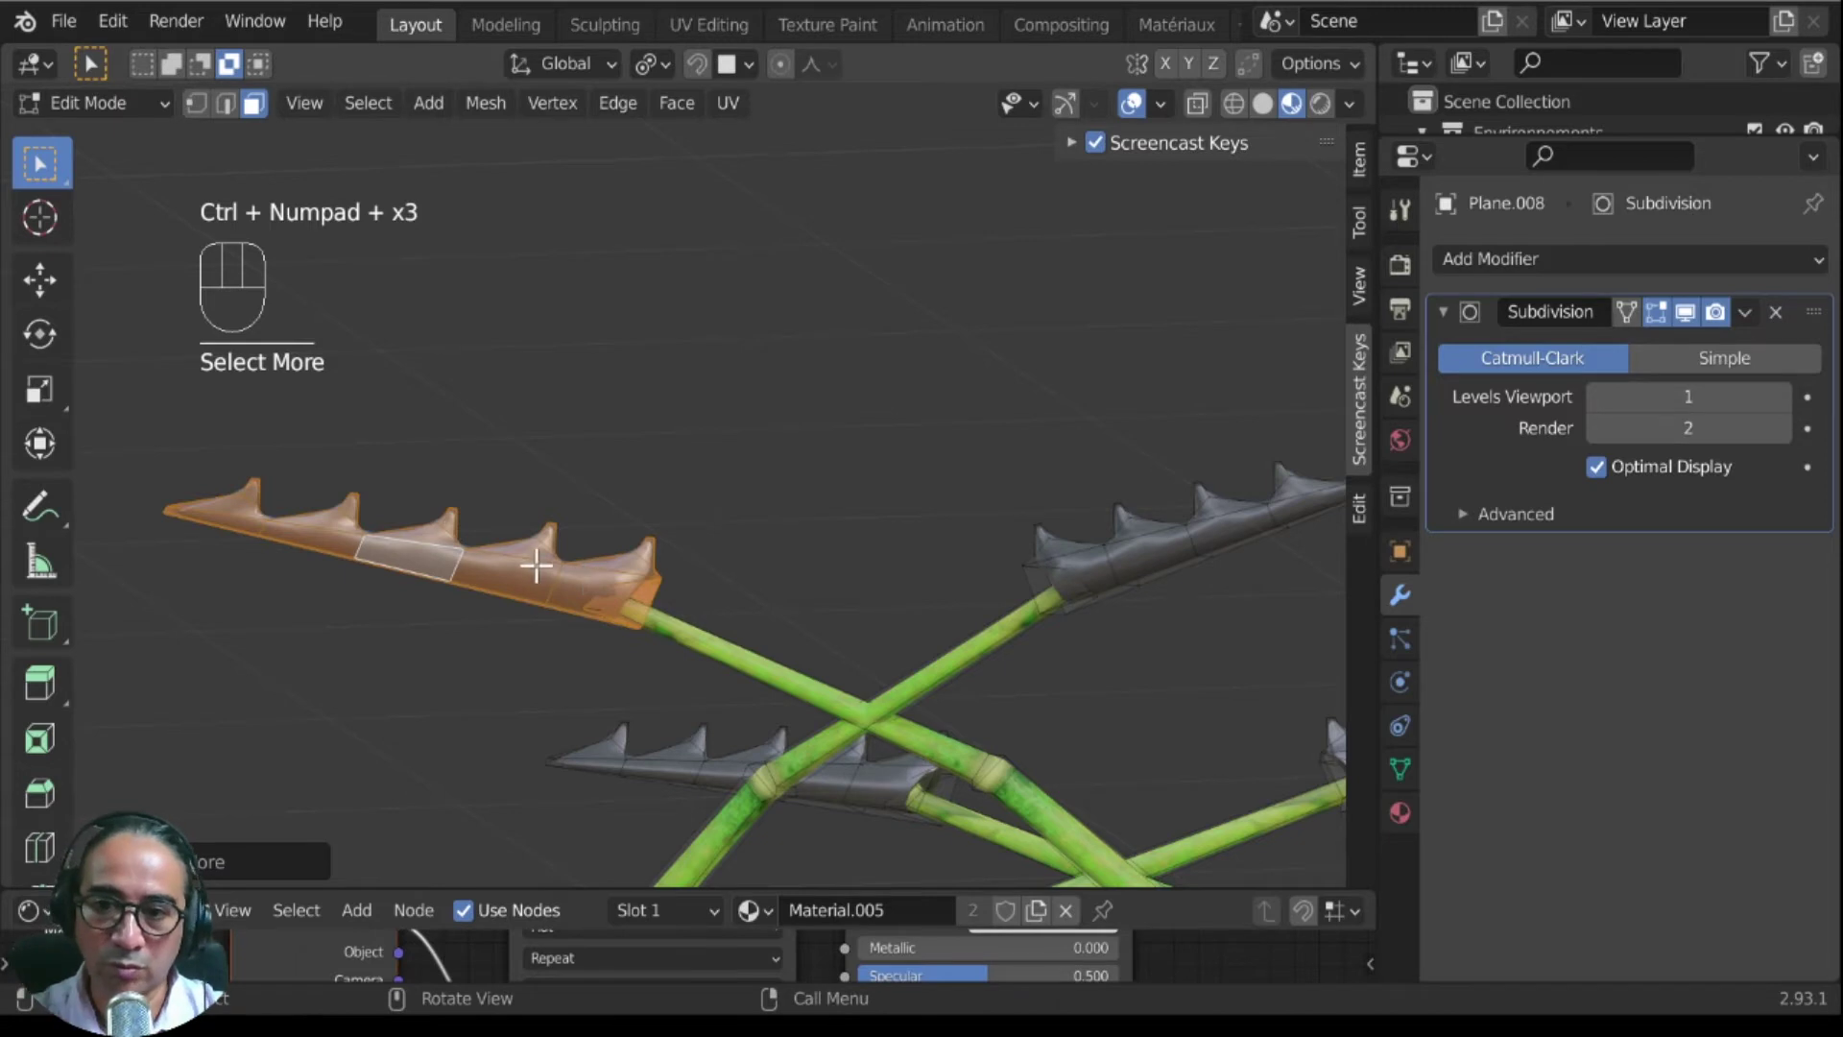
{"action": "mouse_move", "coordinate": [536, 566]}
{"action": "middle_mouse_down"}
{"action": "mouse_move", "coordinate": [564, 609]}
{"action": "mouse_move", "coordinate": [510, 621]}
{"action": "mouse_move", "coordinate": [775, 607]}
{"action": "mouse_move", "coordinate": [646, 658]}
{"action": "mouse_move", "coordinate": [761, 630]}
{"action": "mouse_move", "coordinate": [529, 532]}
{"action": "middle_mouse_up"}
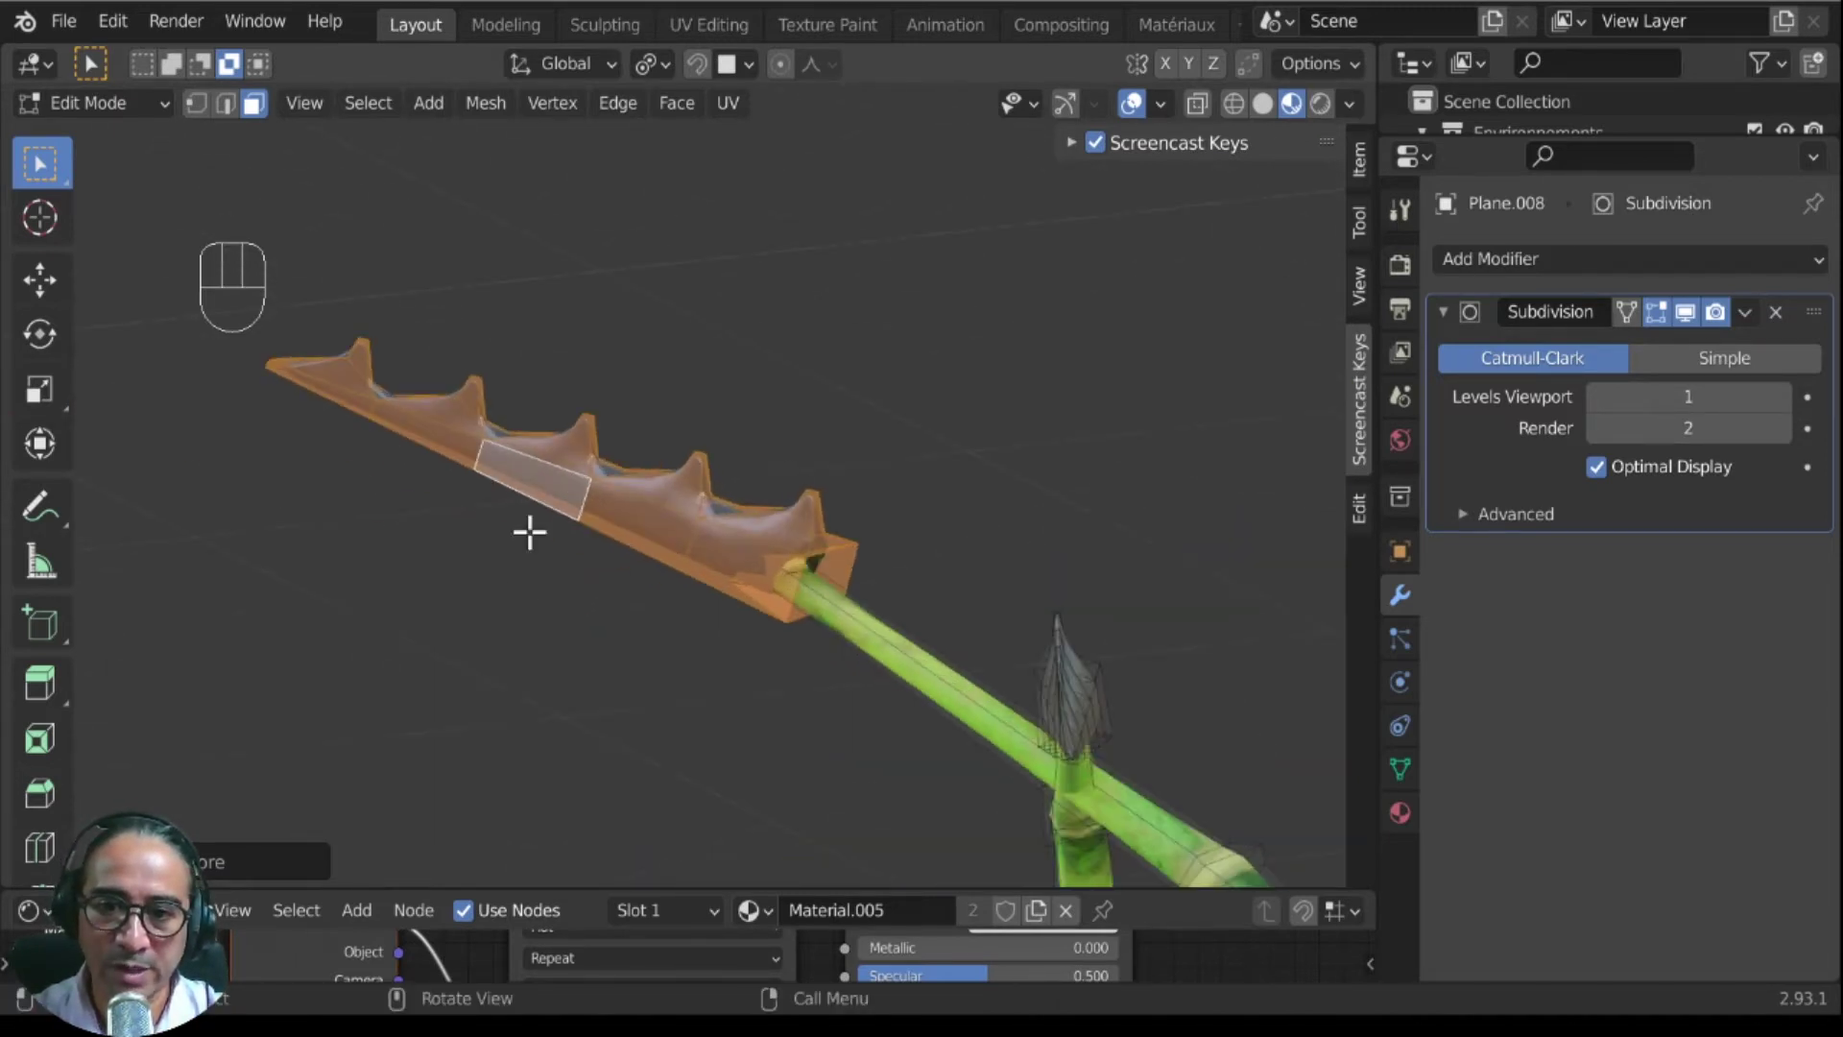
{"action": "scroll", "coordinate": [687, 691], "scroll_direction": "down", "scroll_amount": 4}
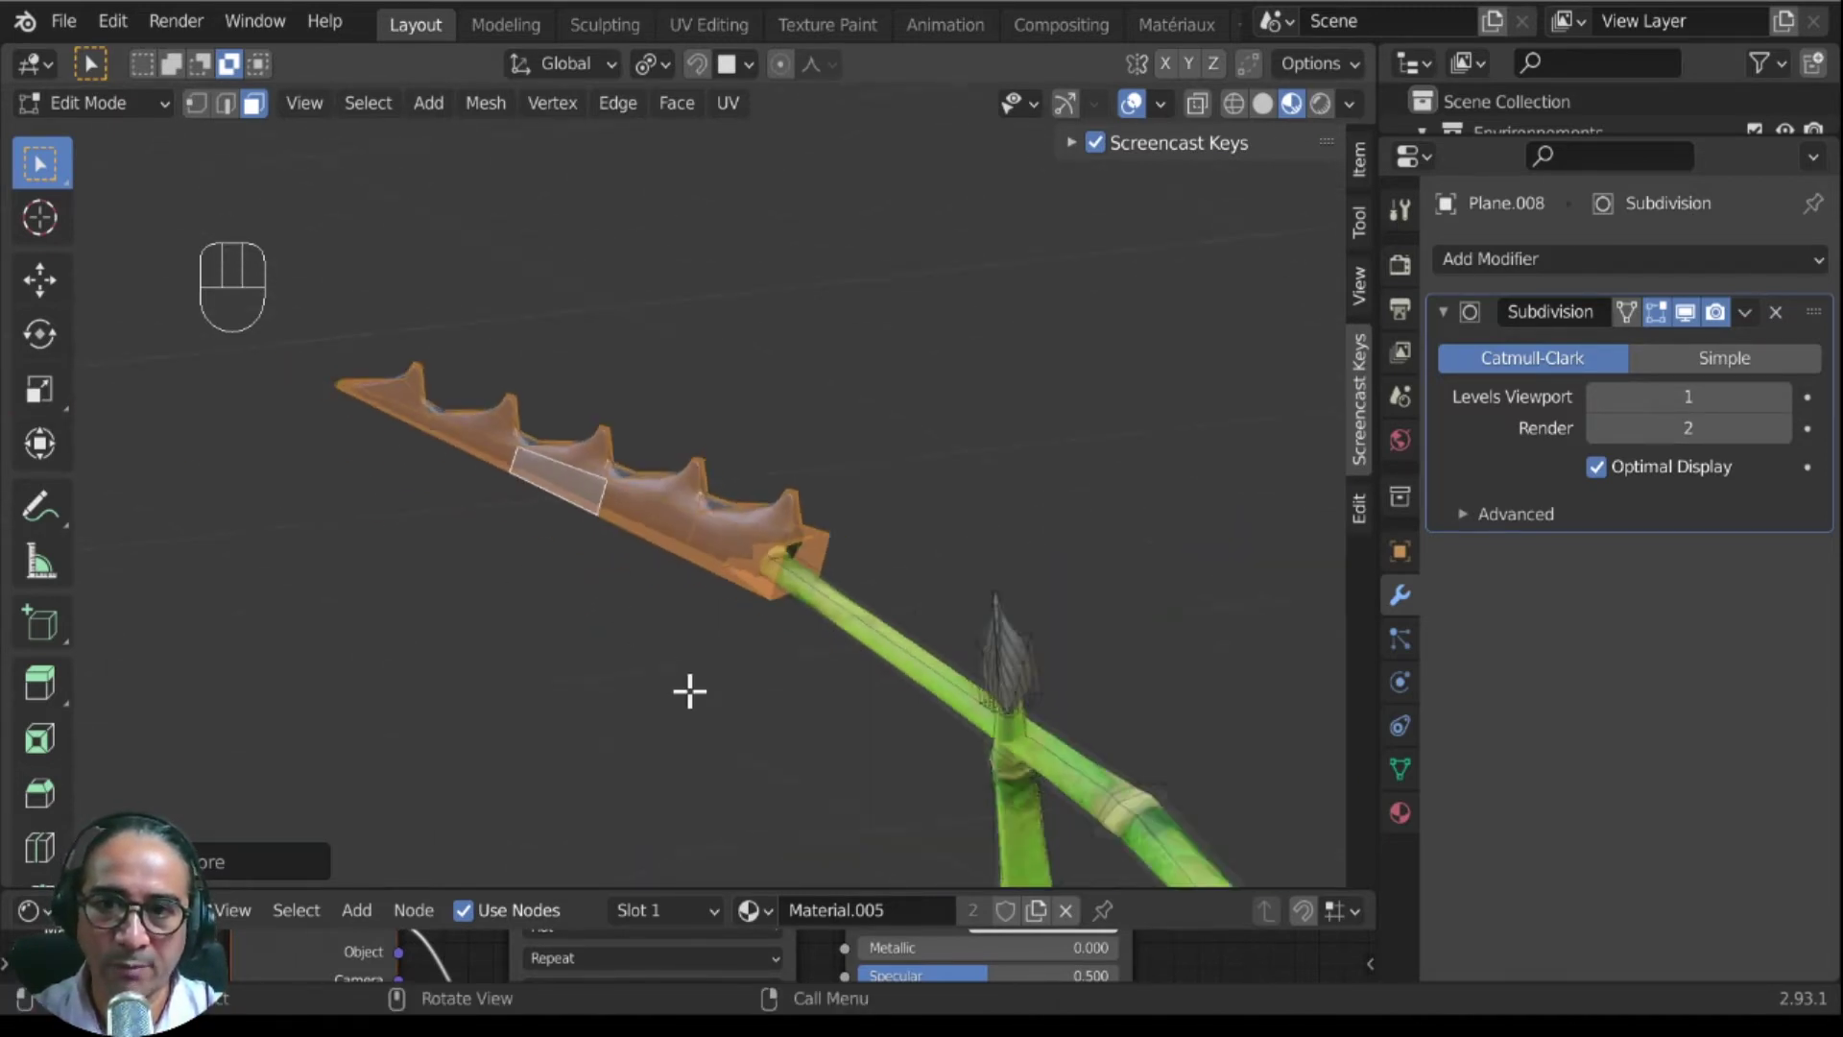
Step: Turn on connected-only proportional editing with Sharp falloff and shift the selected blade slightly from two viewing angles, bending its pole along
{"action": "left_click", "coordinate": [824, 64]}
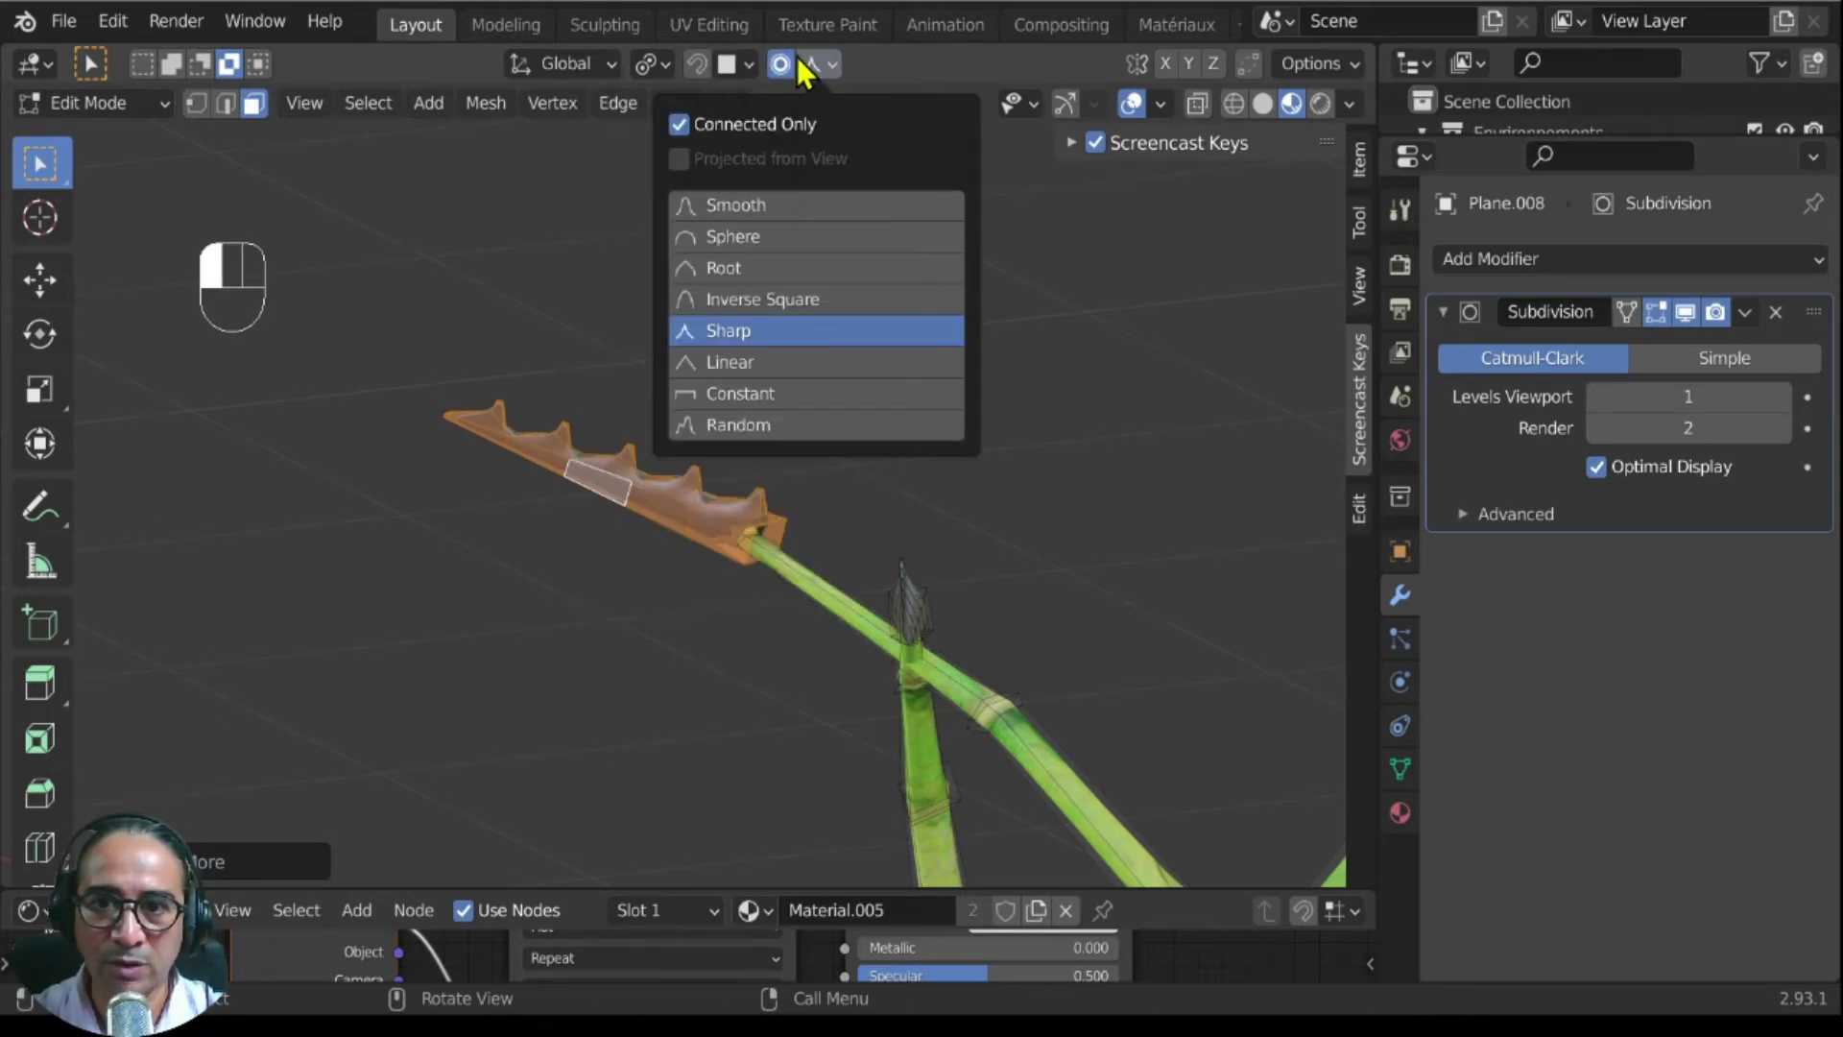
{"action": "middle_click_drag", "start_coordinate": [758, 687], "coordinate": [811, 687]}
{"action": "key", "text": "g"}
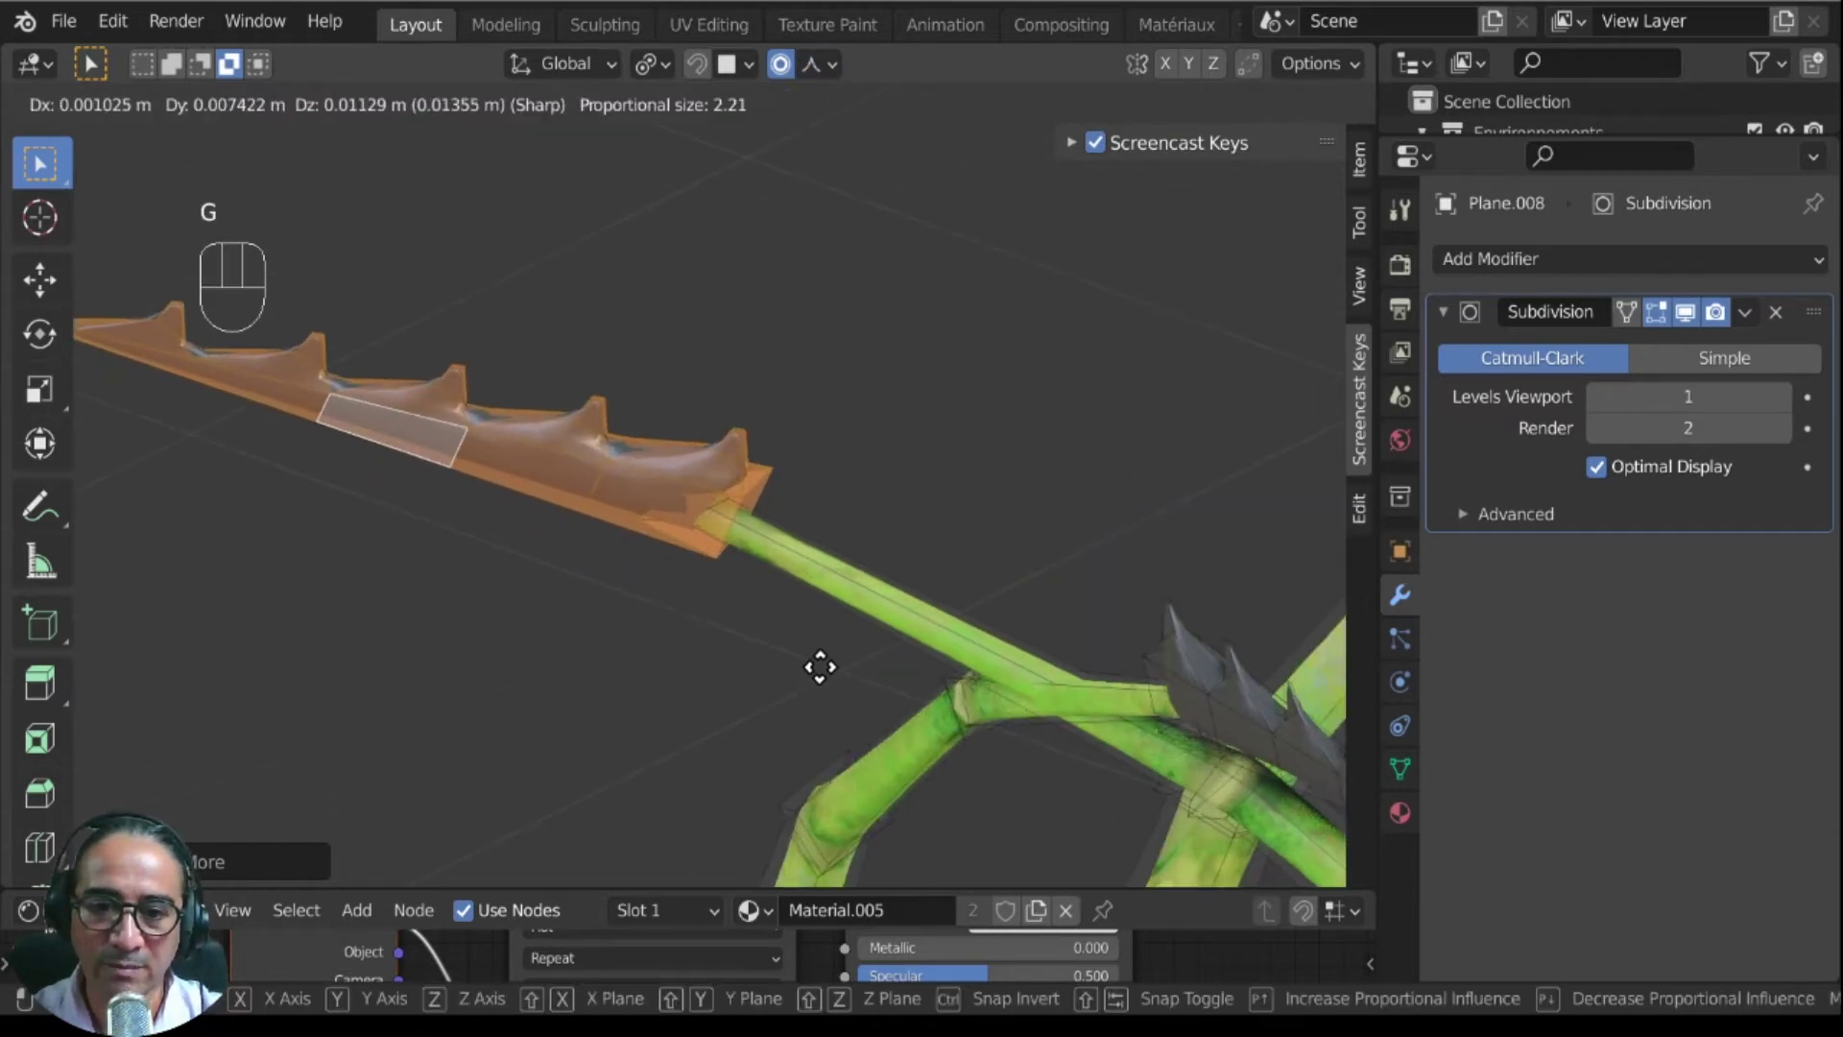
{"action": "left_click", "coordinate": [839, 622]}
{"action": "middle_click_drag", "start_coordinate": [771, 639], "coordinate": [963, 678]}
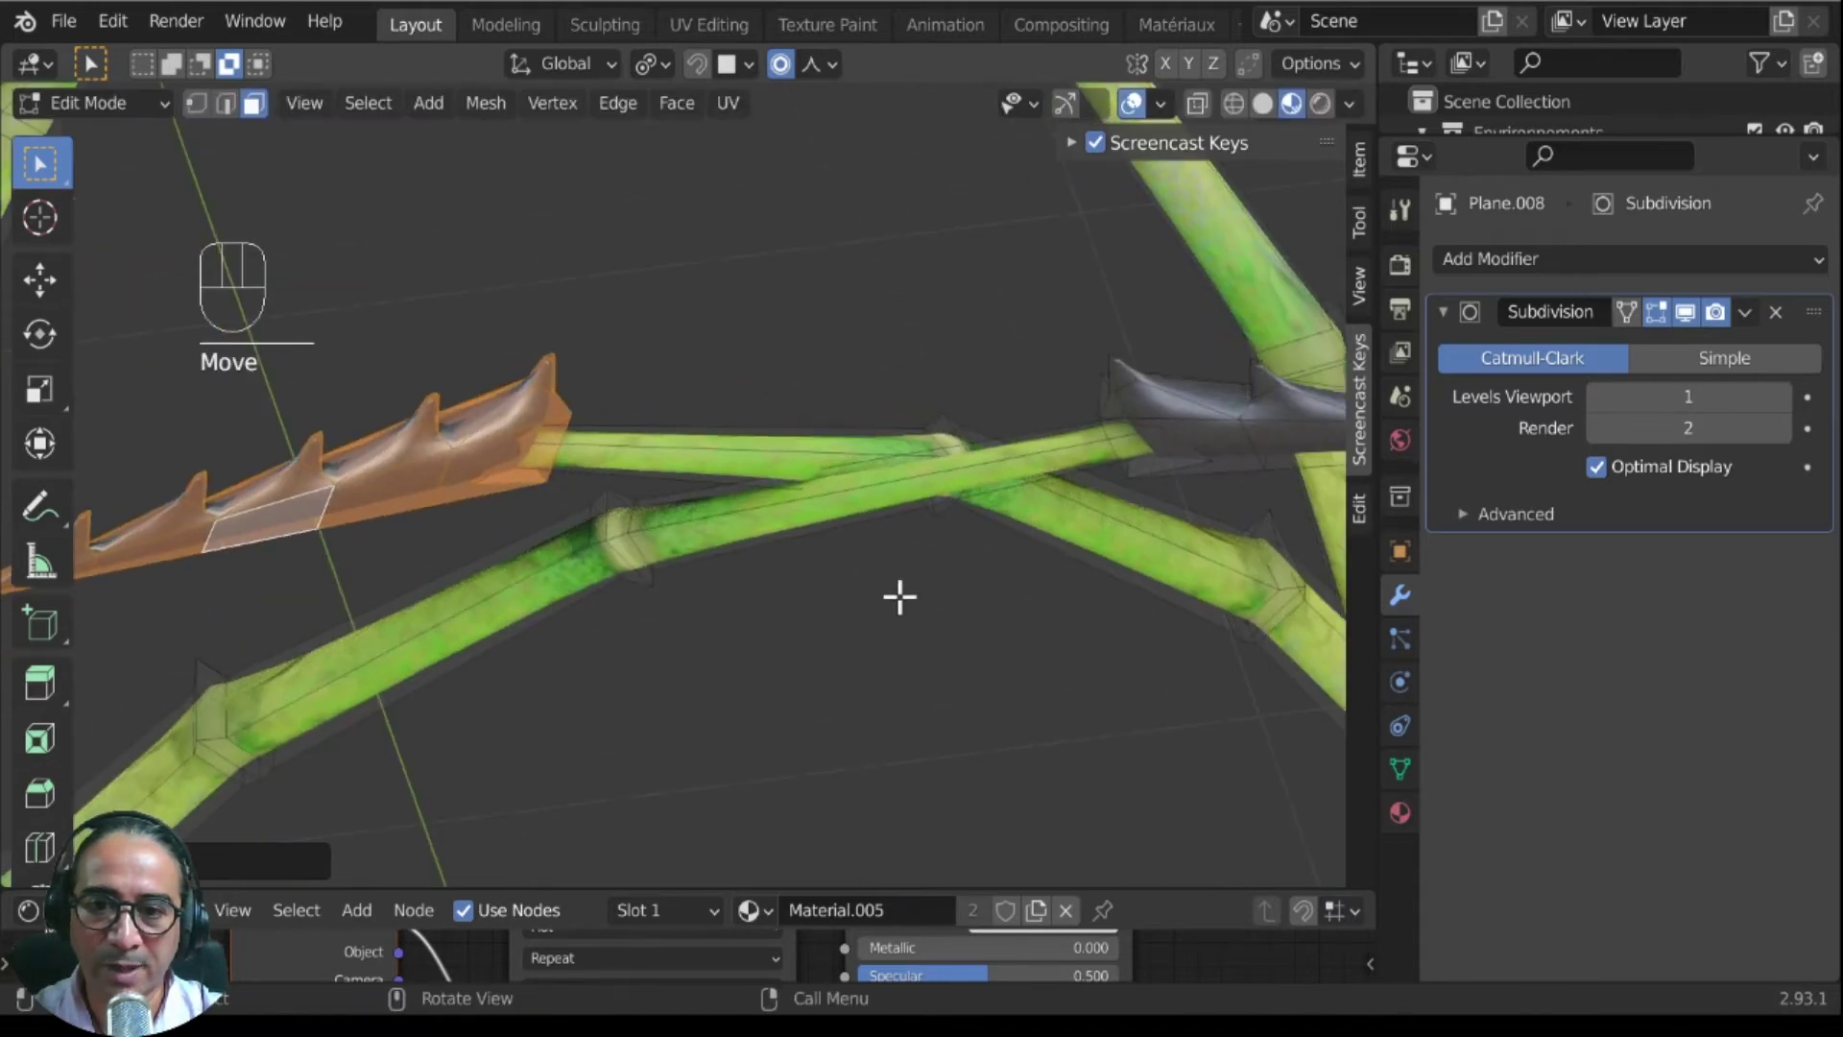
{"action": "middle_click_drag", "start_coordinate": [896, 601], "coordinate": [765, 718]}
{"action": "key", "text": "g"}
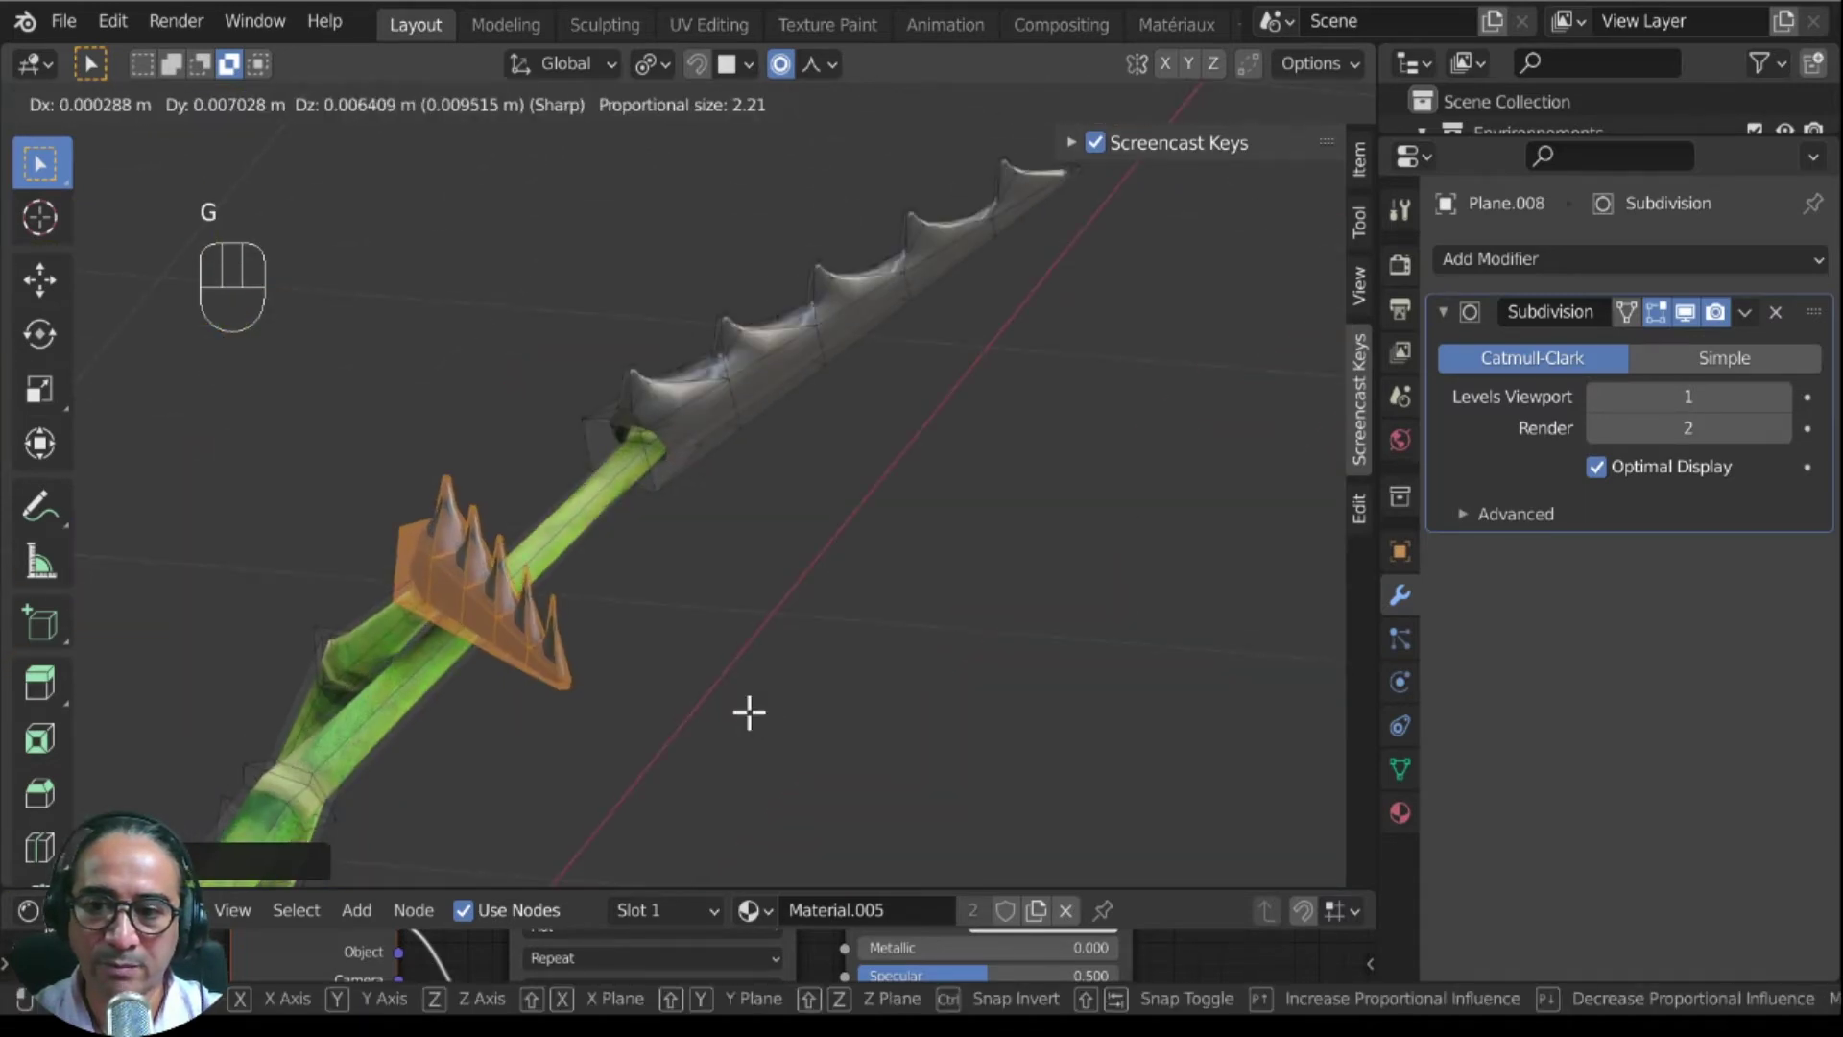
{"action": "left_click", "coordinate": [749, 716]}
Step: Select a blade on another pole, growing its face loop four times, and move it slightly with proportional editing
{"action": "scroll", "coordinate": [768, 682], "scroll_direction": "down", "scroll_amount": 6}
{"action": "middle_click_drag", "start_coordinate": [815, 646], "coordinate": [596, 604]}
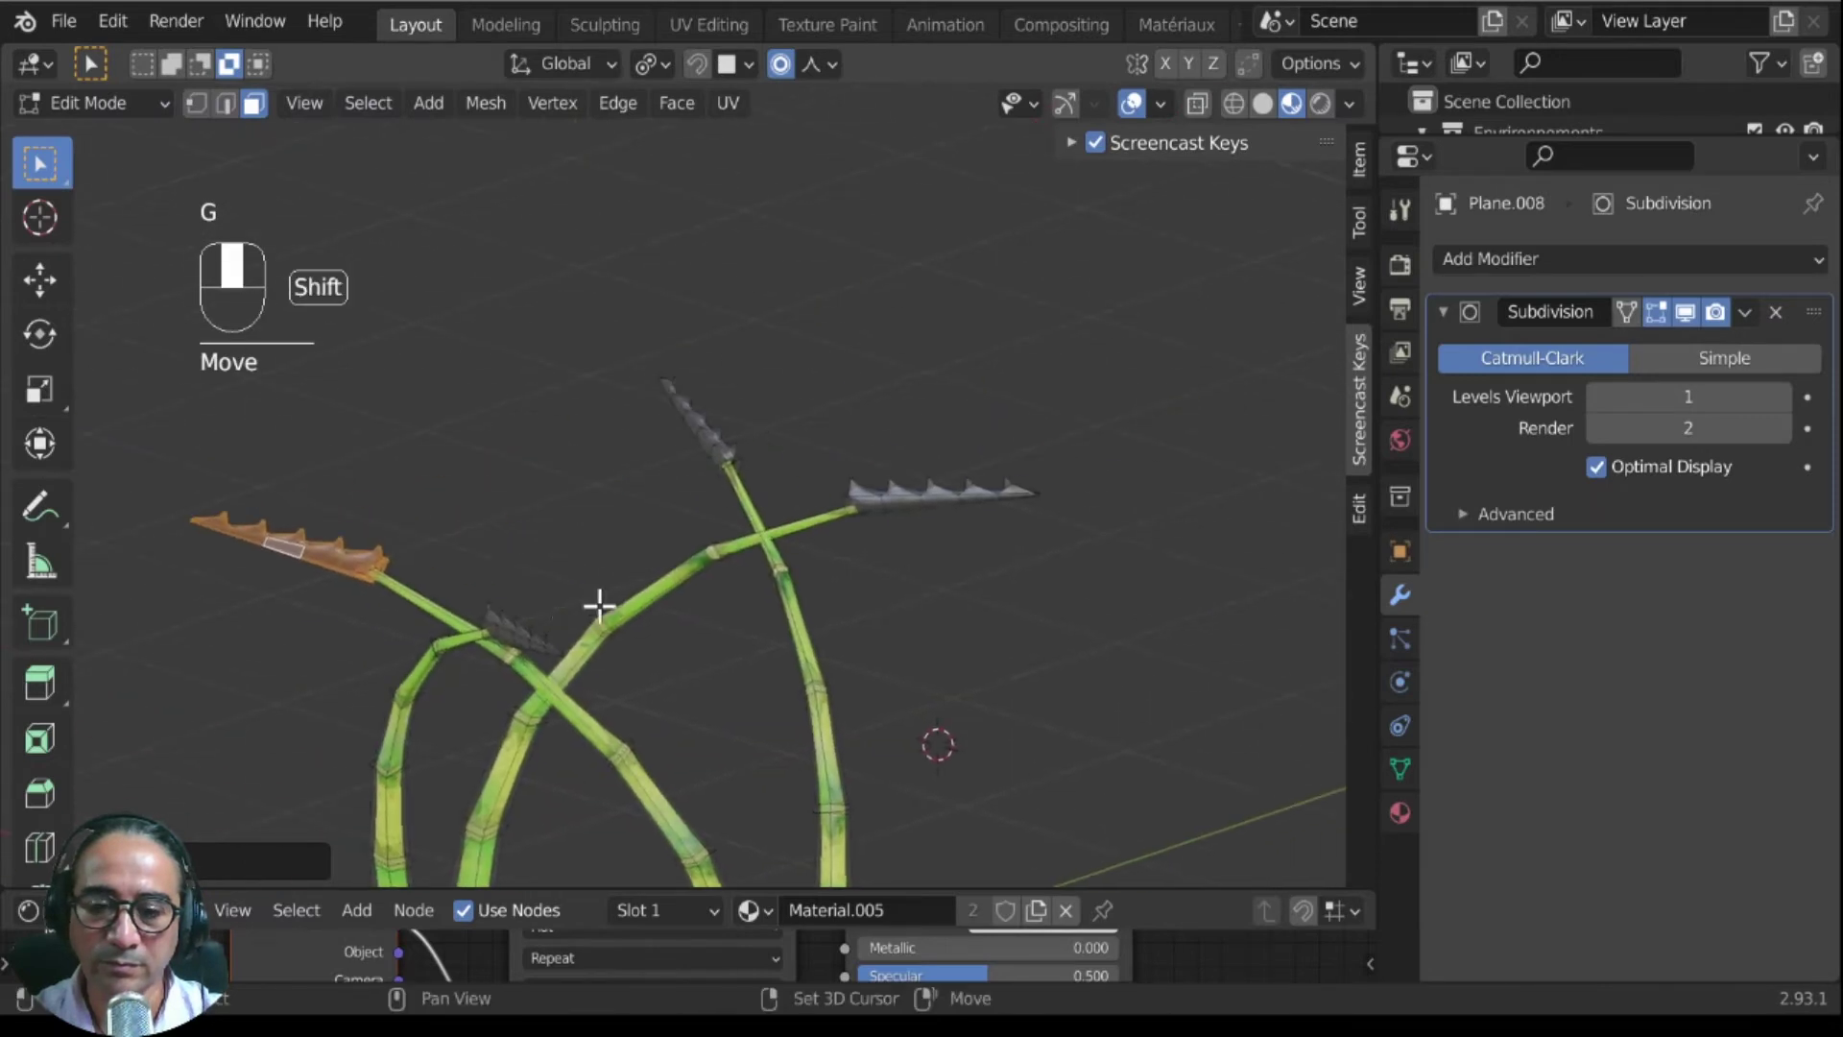
{"action": "scroll", "coordinate": [761, 613], "scroll_direction": "up", "scroll_amount": 5}
{"action": "middle_click_drag", "start_coordinate": [761, 613], "coordinate": [837, 483], "text": "shift"}
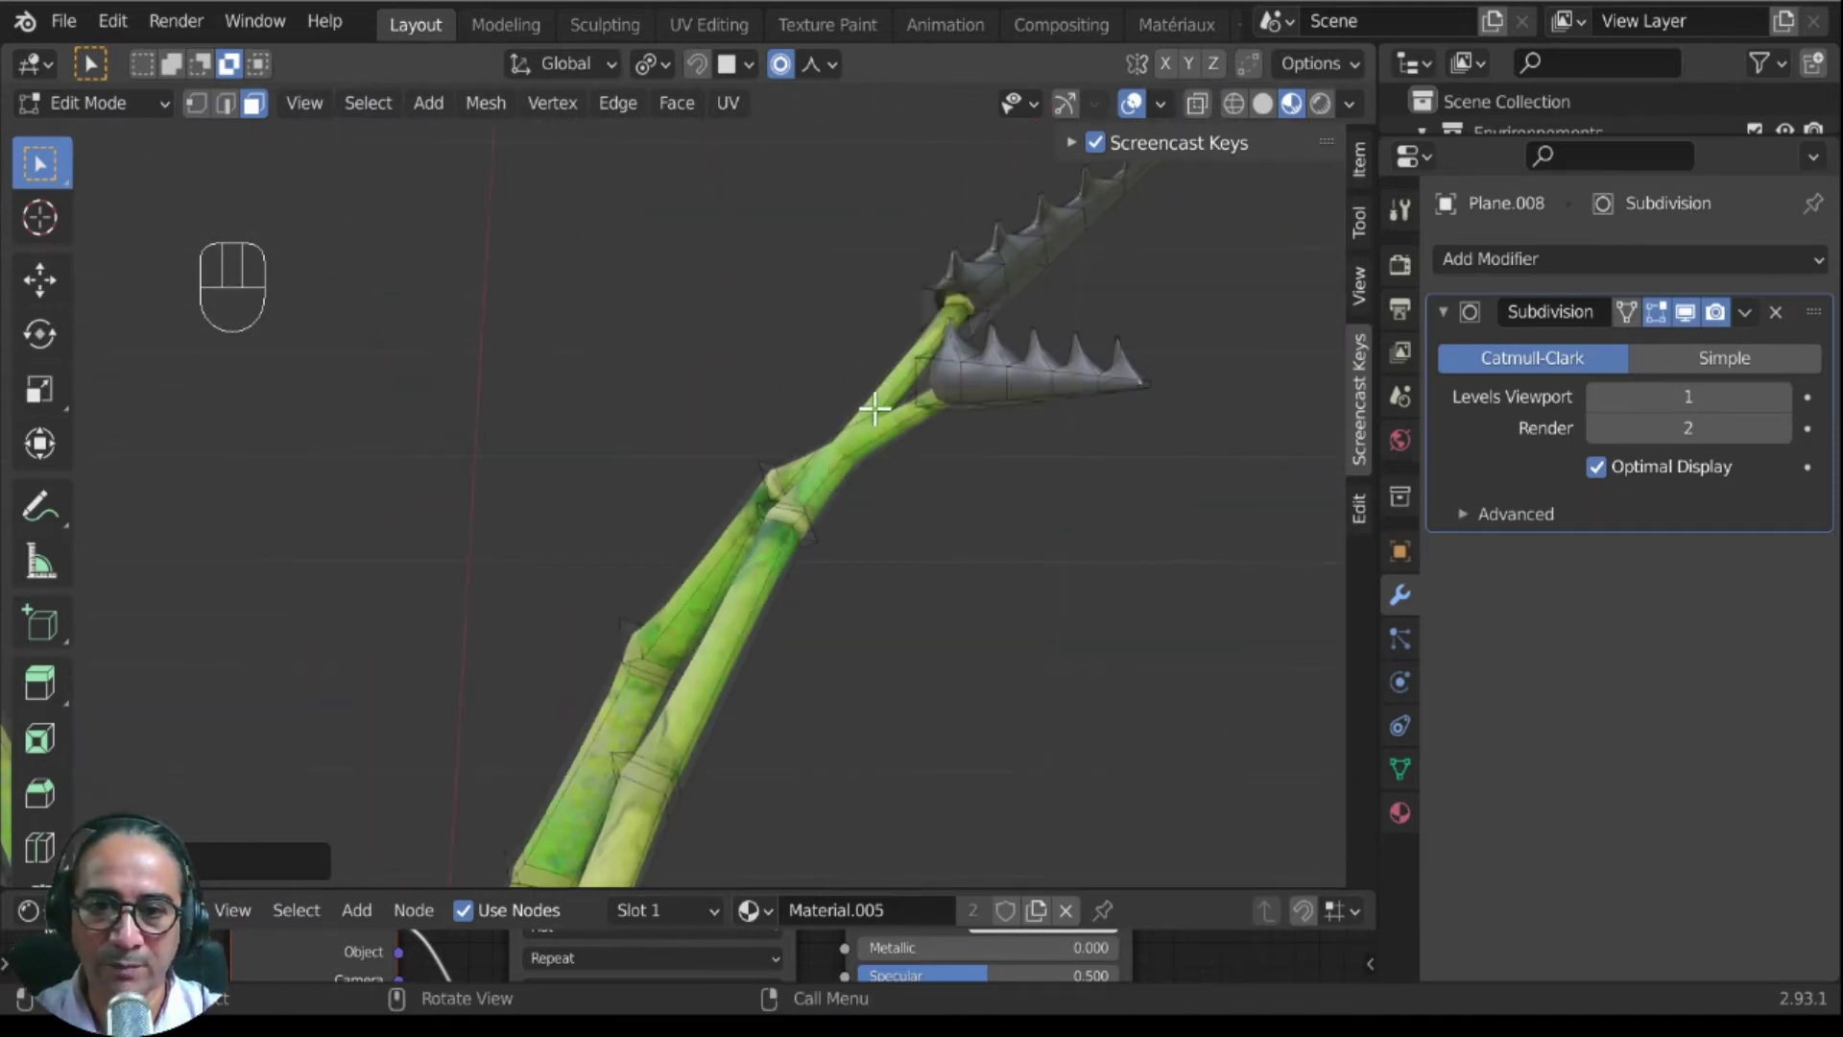
{"action": "left_click", "coordinate": [1052, 225], "text": "alt"}
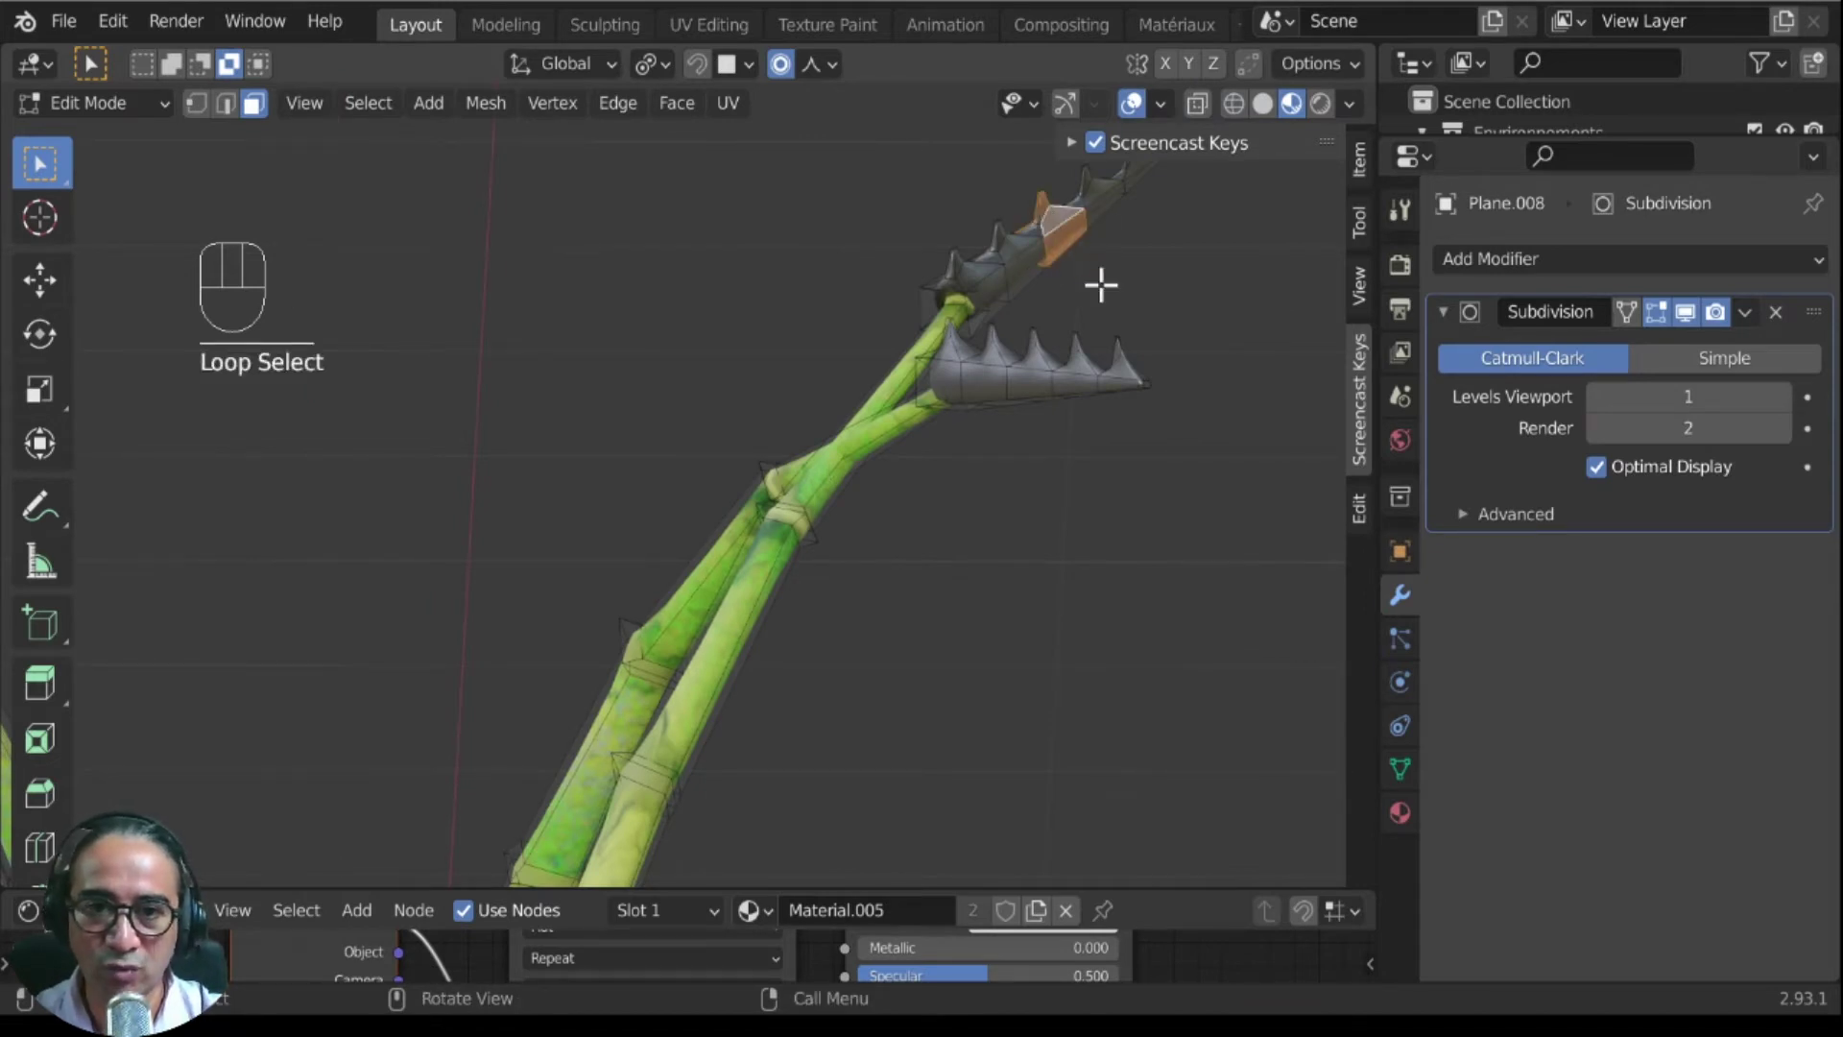
{"action": "key", "text": "ctrl+KP_Add"}
{"action": "key", "text": "ctrl+KP_Add"}
{"action": "key", "text": "ctrl+KP_Add"}
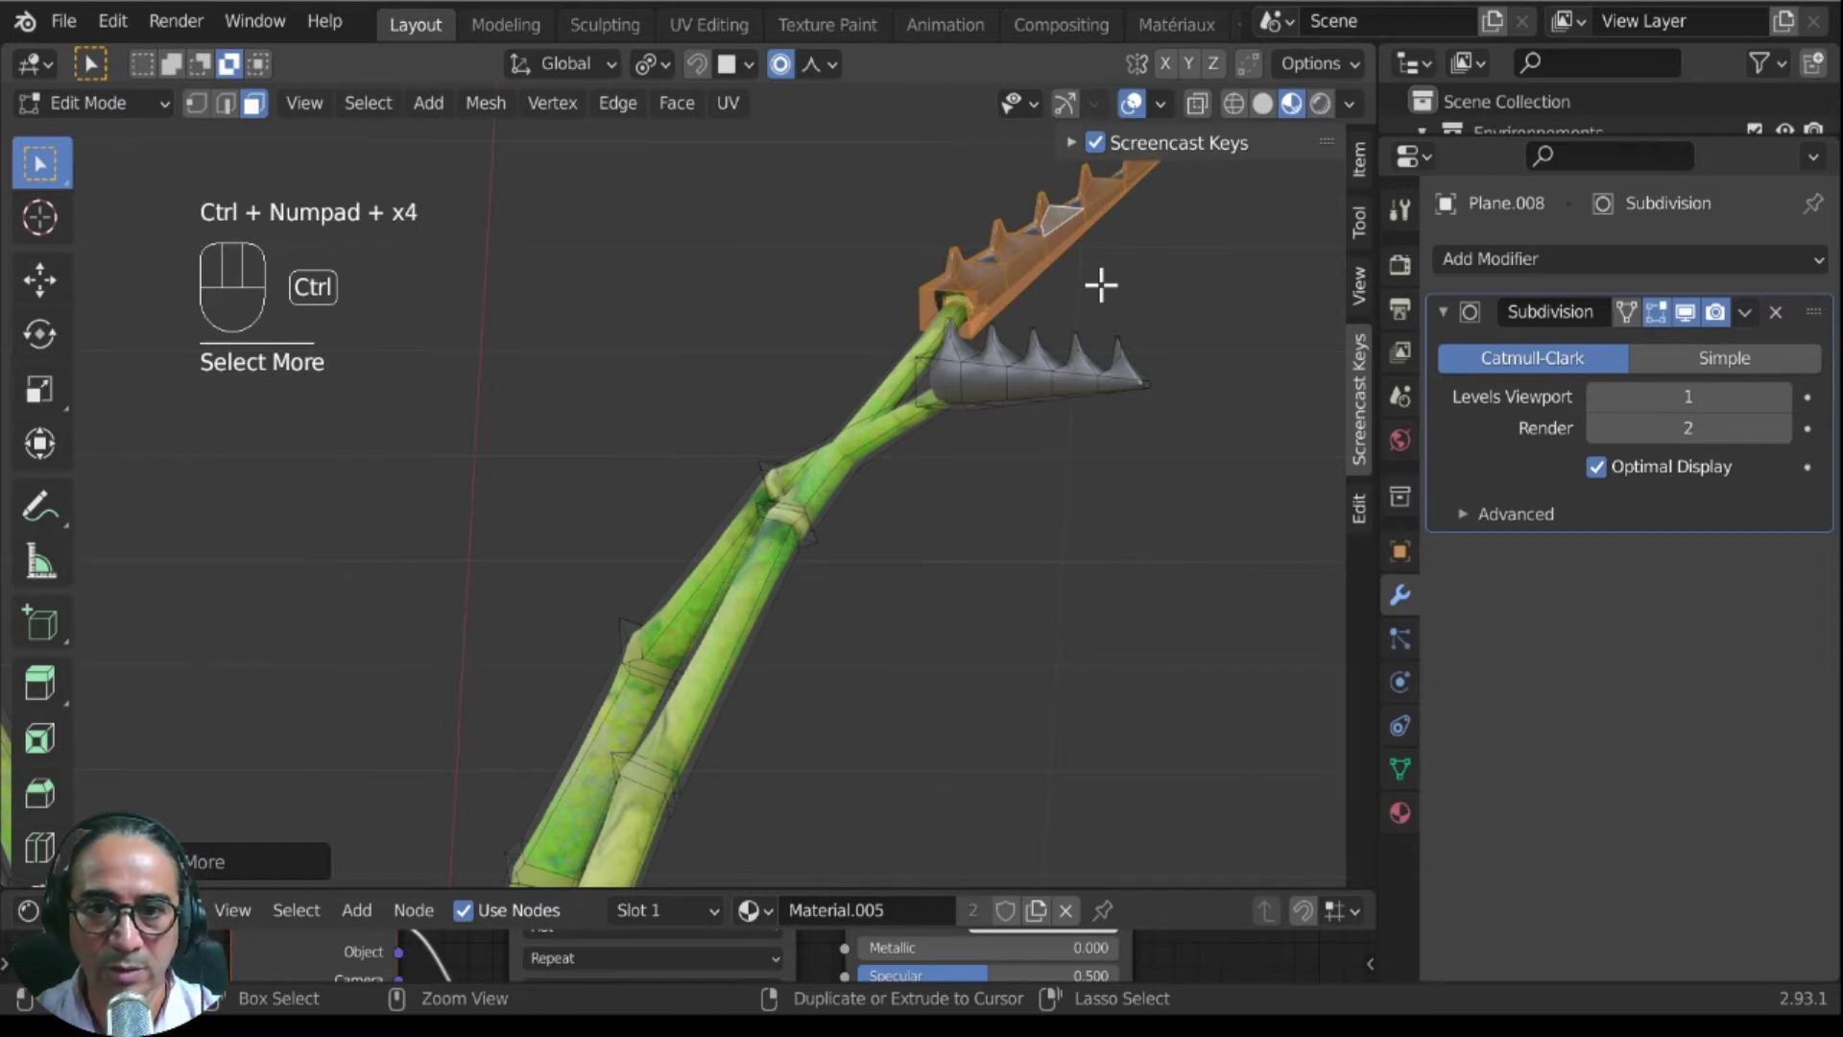
{"action": "key", "text": "g"}
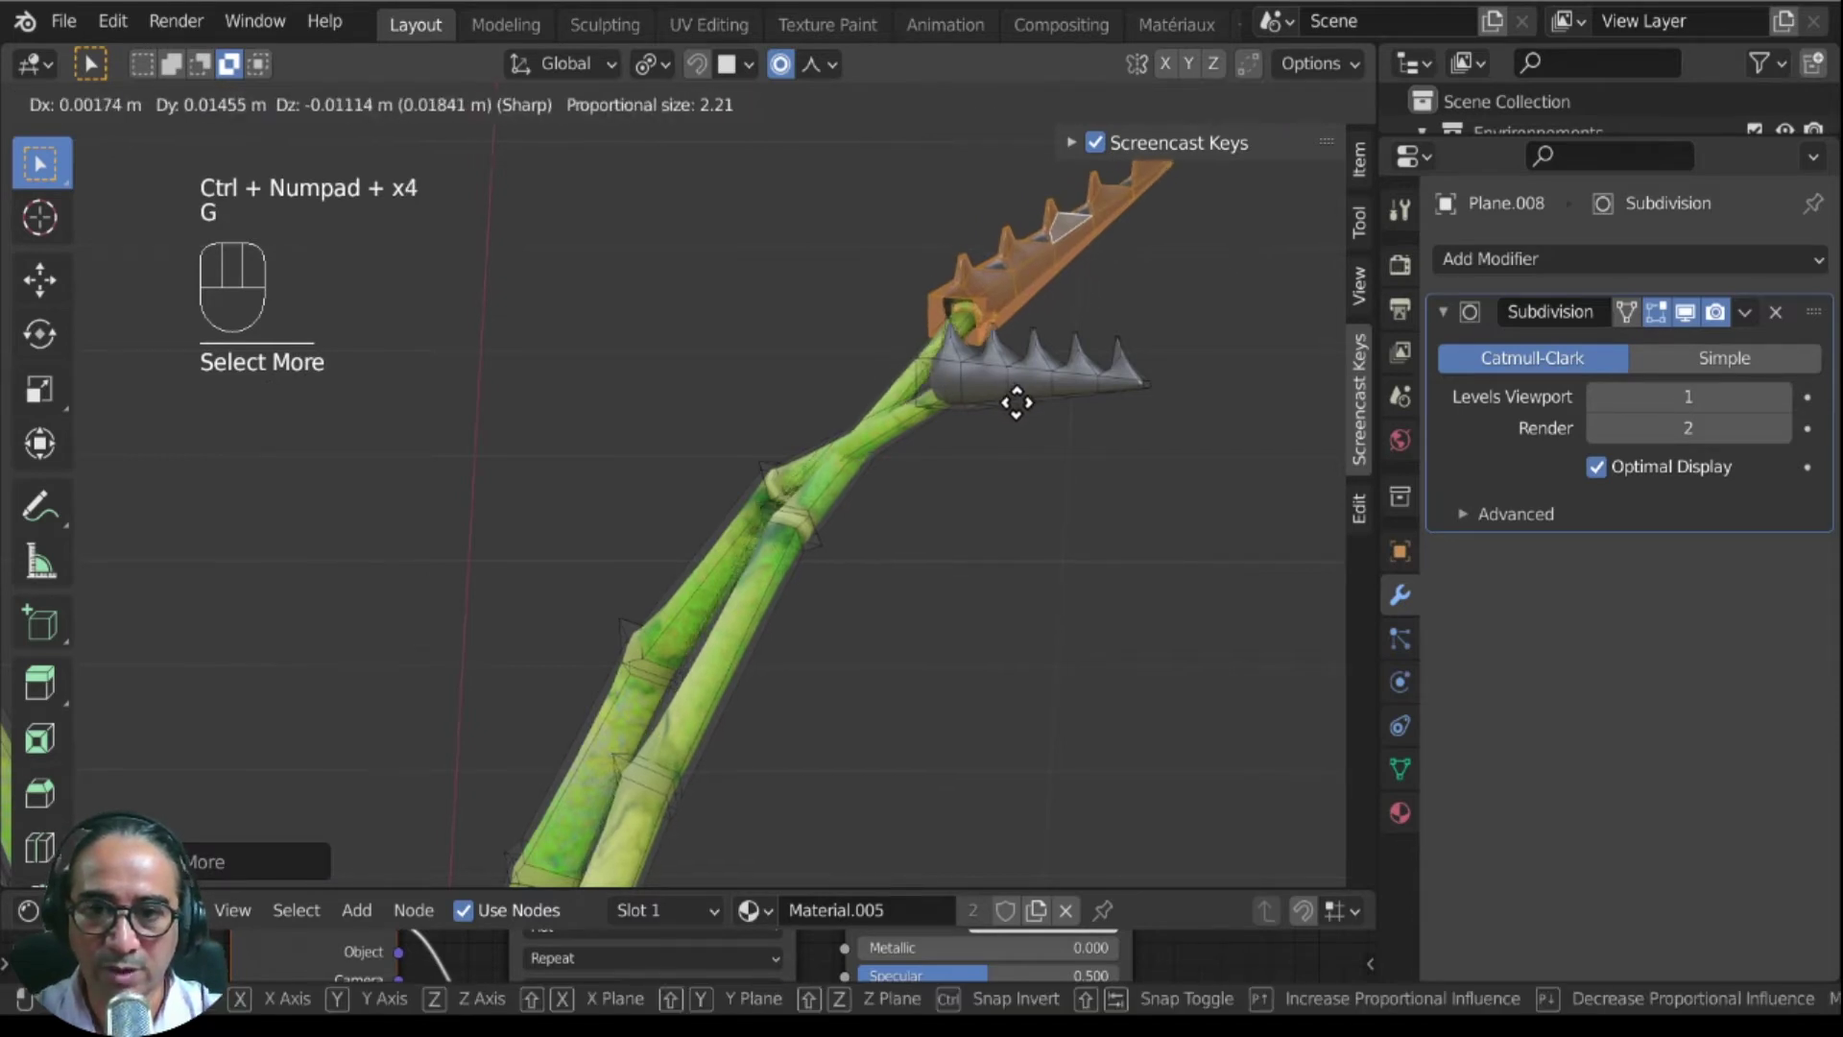
{"action": "left_click", "coordinate": [1035, 428]}
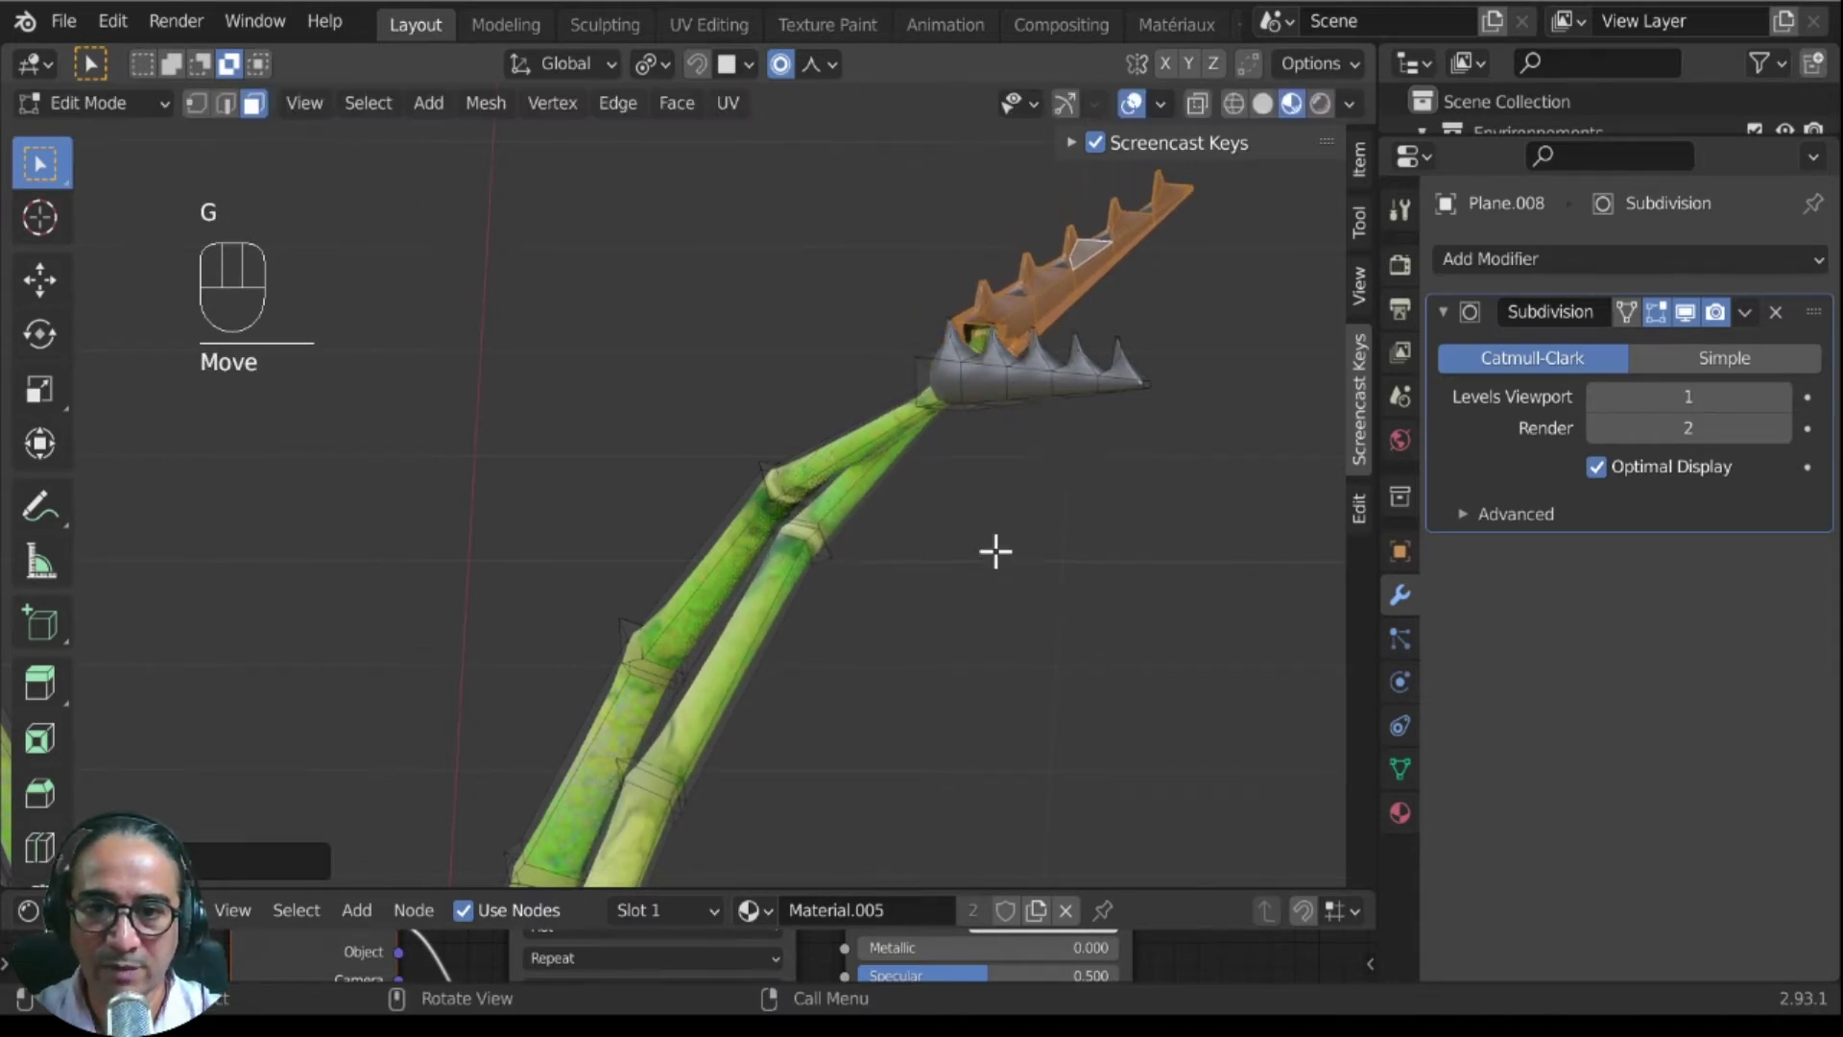
Step: Return to Object Mode, exit local view and compare the poles with the saddle on the dinosaur in right side view
{"action": "key", "text": "Tab"}
{"action": "scroll", "coordinate": [979, 648], "scroll_direction": "down", "scroll_amount": 5}
{"action": "middle_click_drag", "start_coordinate": [979, 648], "coordinate": [909, 657]}
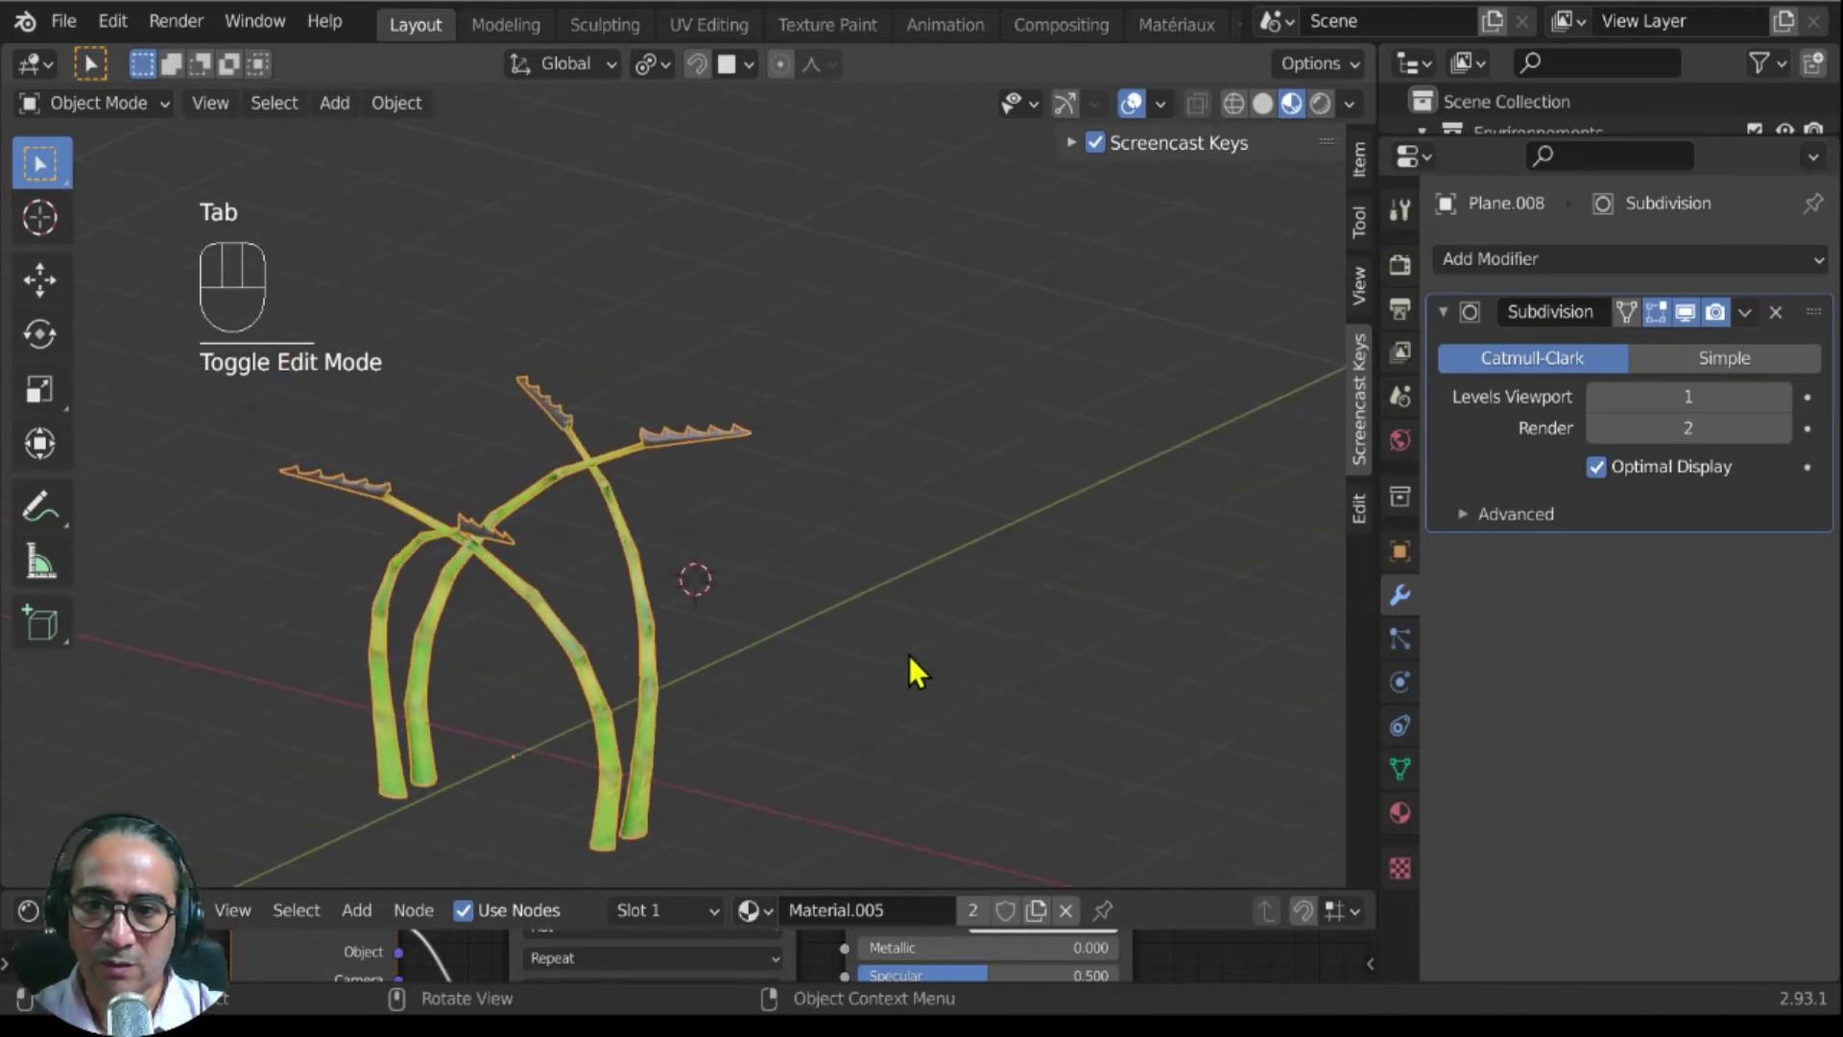
{"action": "scroll", "coordinate": [835, 653], "scroll_direction": "up", "scroll_amount": 5}
{"action": "middle_click_drag", "start_coordinate": [765, 650], "coordinate": [839, 581]}
{"action": "scroll", "coordinate": [656, 635], "scroll_direction": "down", "scroll_amount": 4}
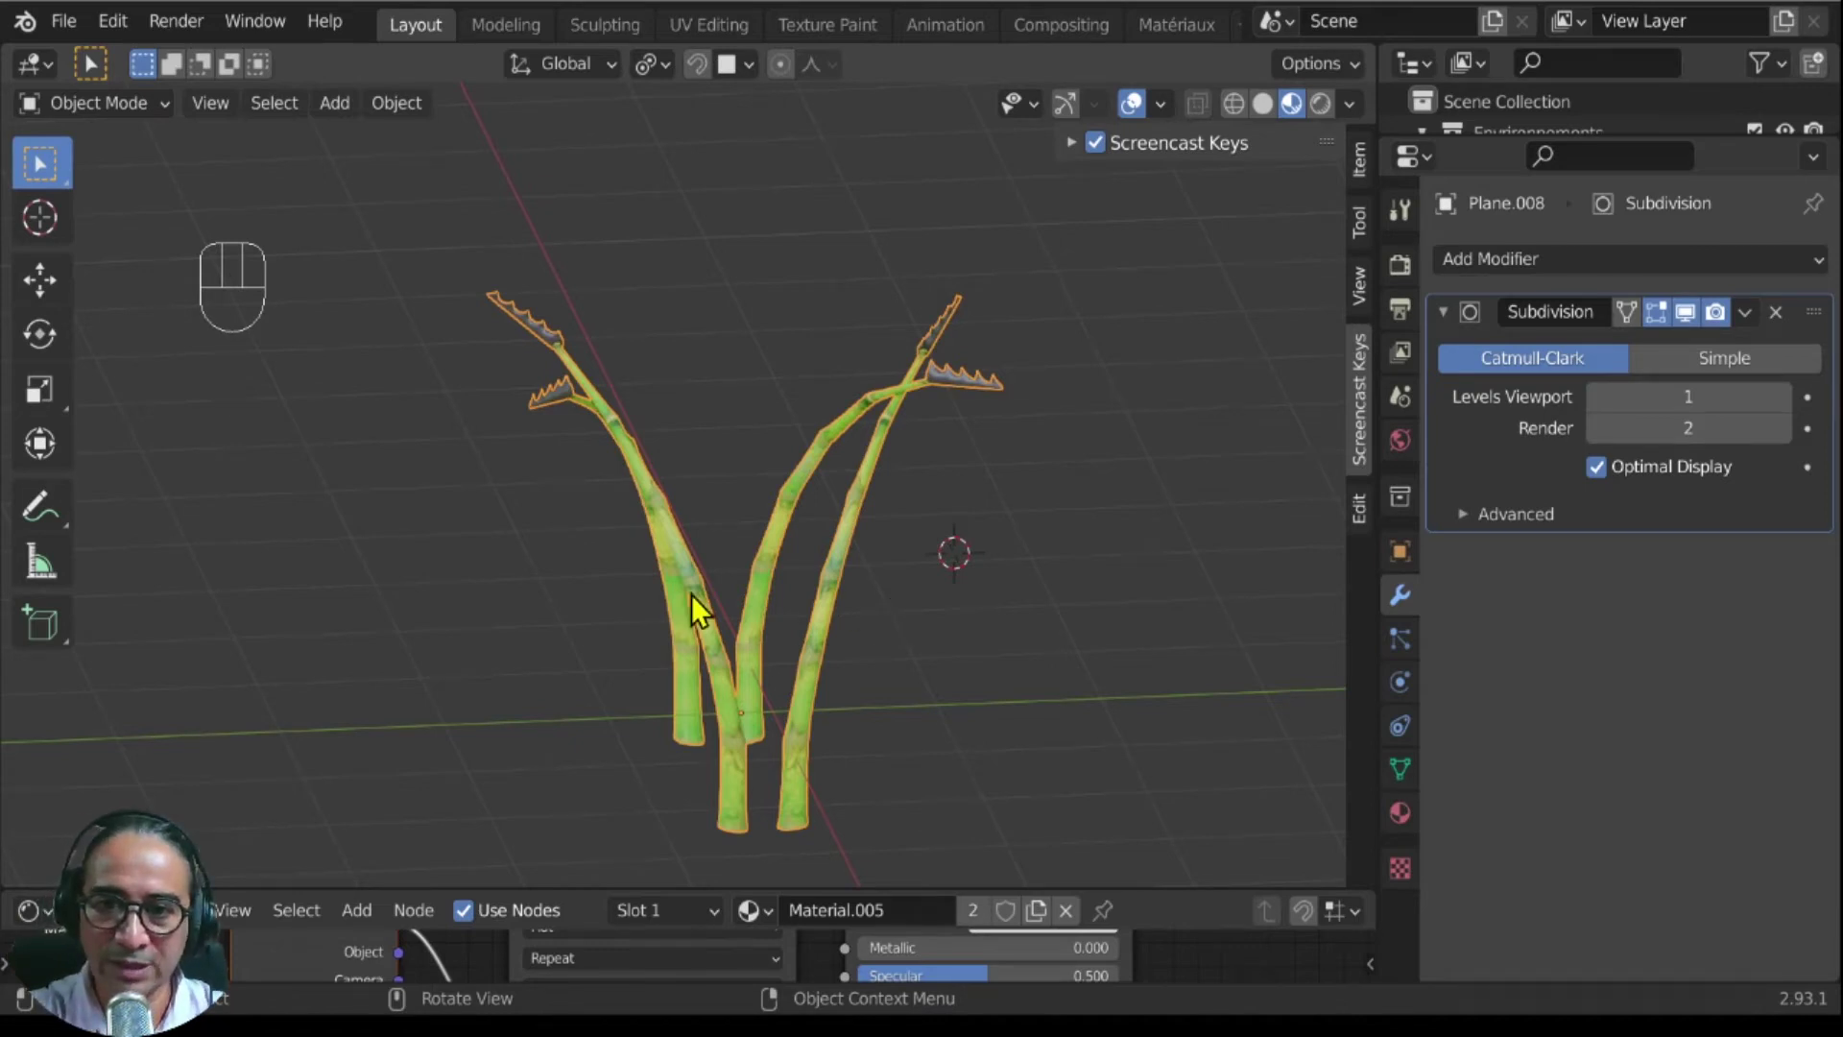
{"action": "key", "text": "KP_Divide"}
{"action": "key", "text": "KP_3"}
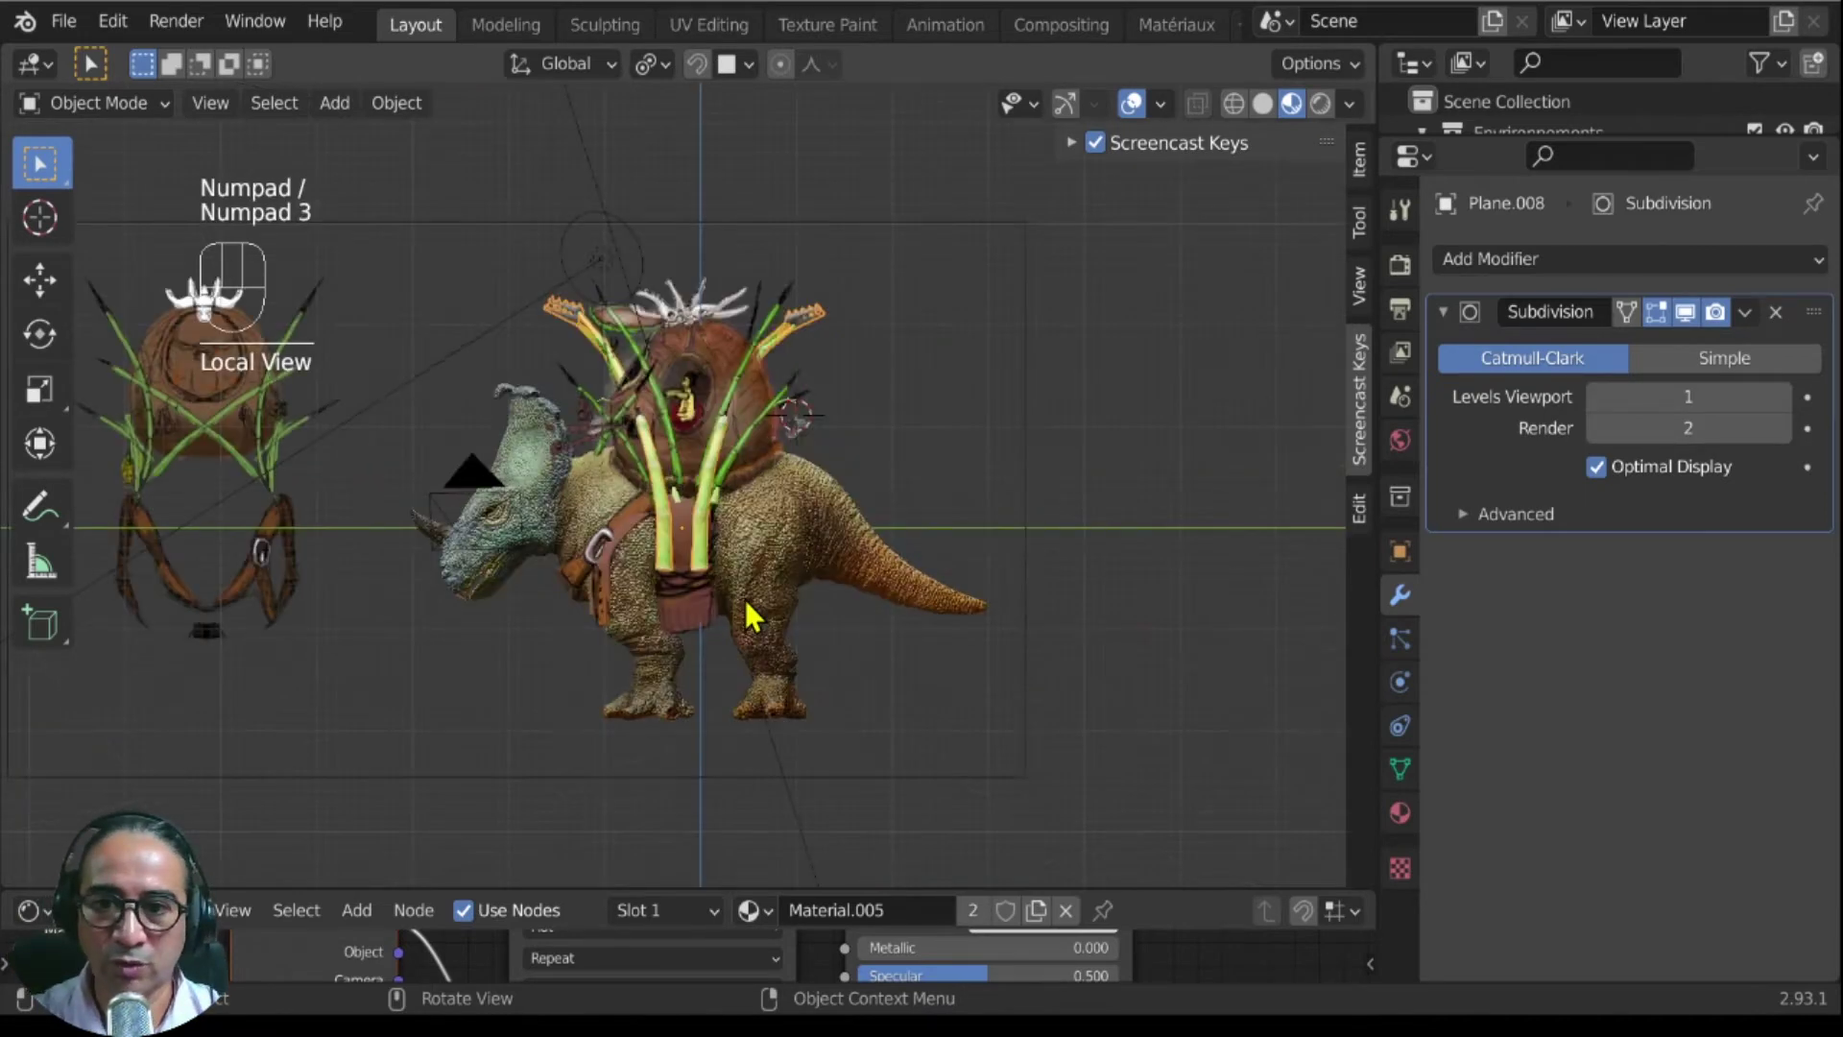
{"action": "scroll", "coordinate": [745, 599], "scroll_direction": "up", "scroll_amount": 4}
{"action": "middle_click_drag", "start_coordinate": [712, 526], "coordinate": [854, 687], "text": "shift"}
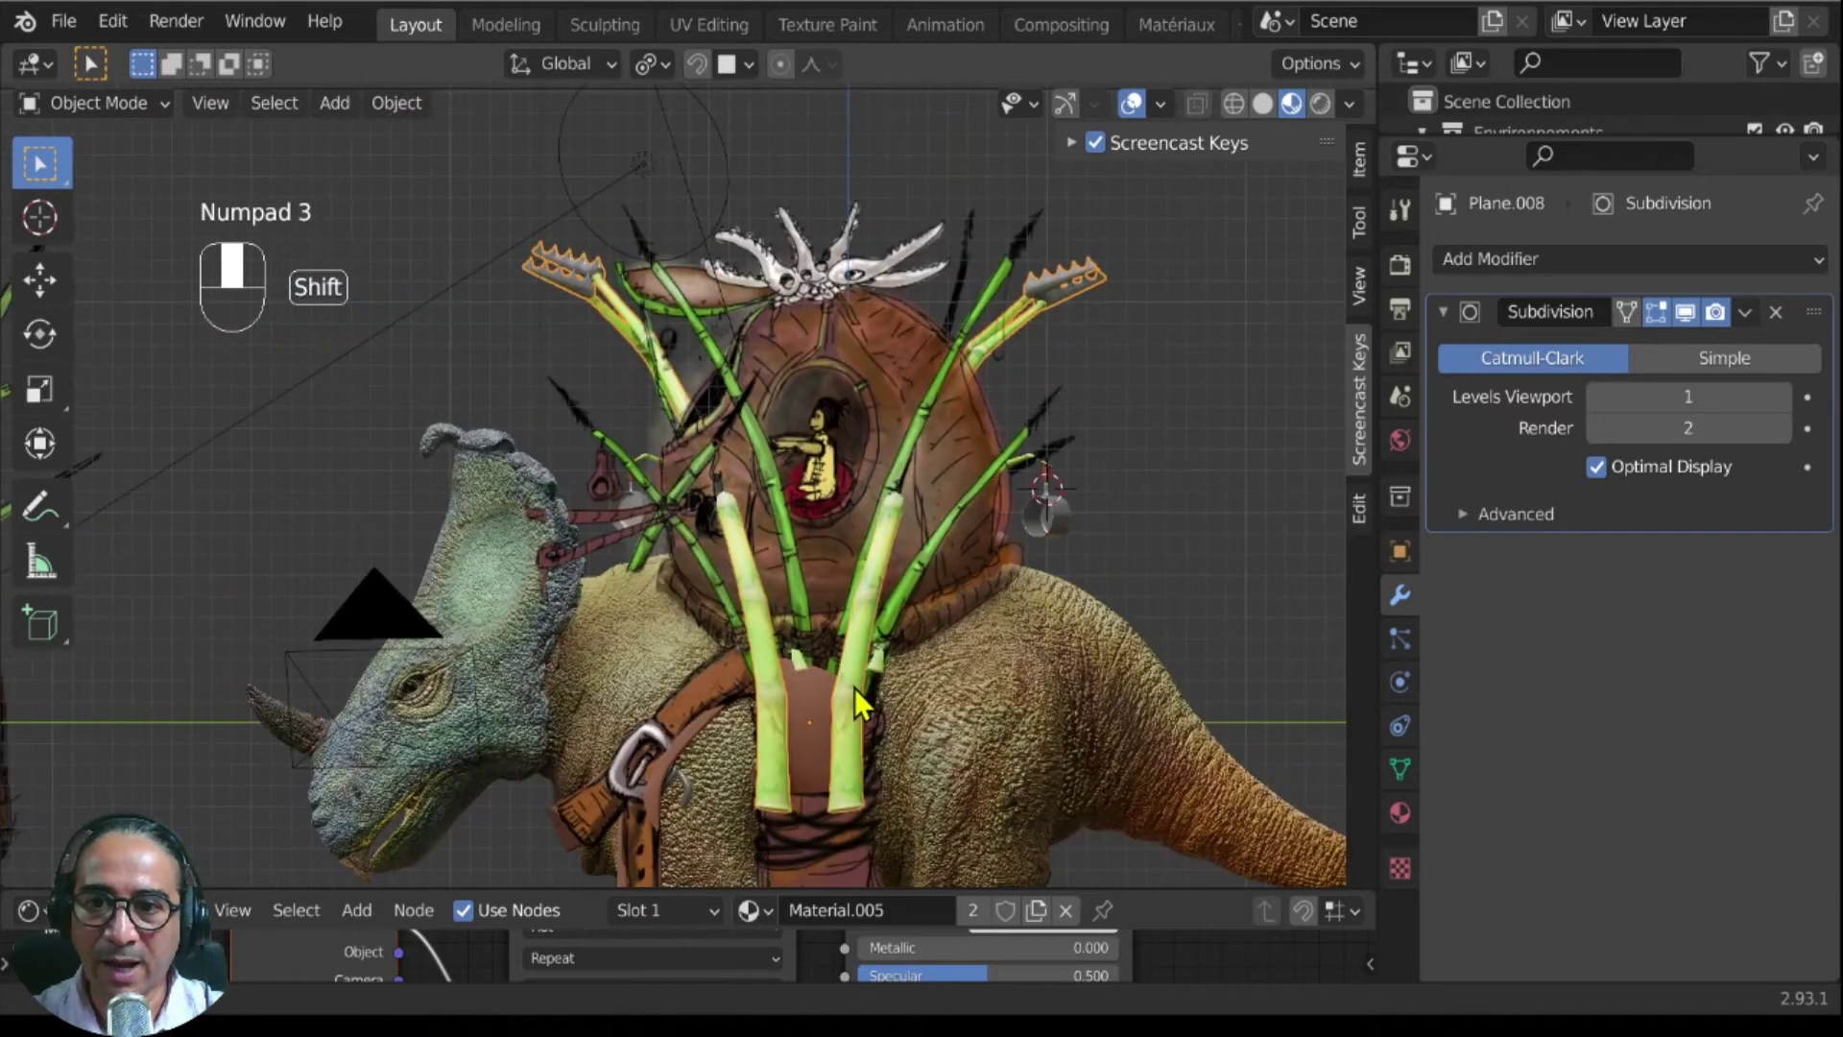
Step: Compare the poles with the reference drawing in right side view and hide the Gabarit collection
{"action": "scroll", "coordinate": [873, 723], "scroll_direction": "up", "scroll_amount": 4}
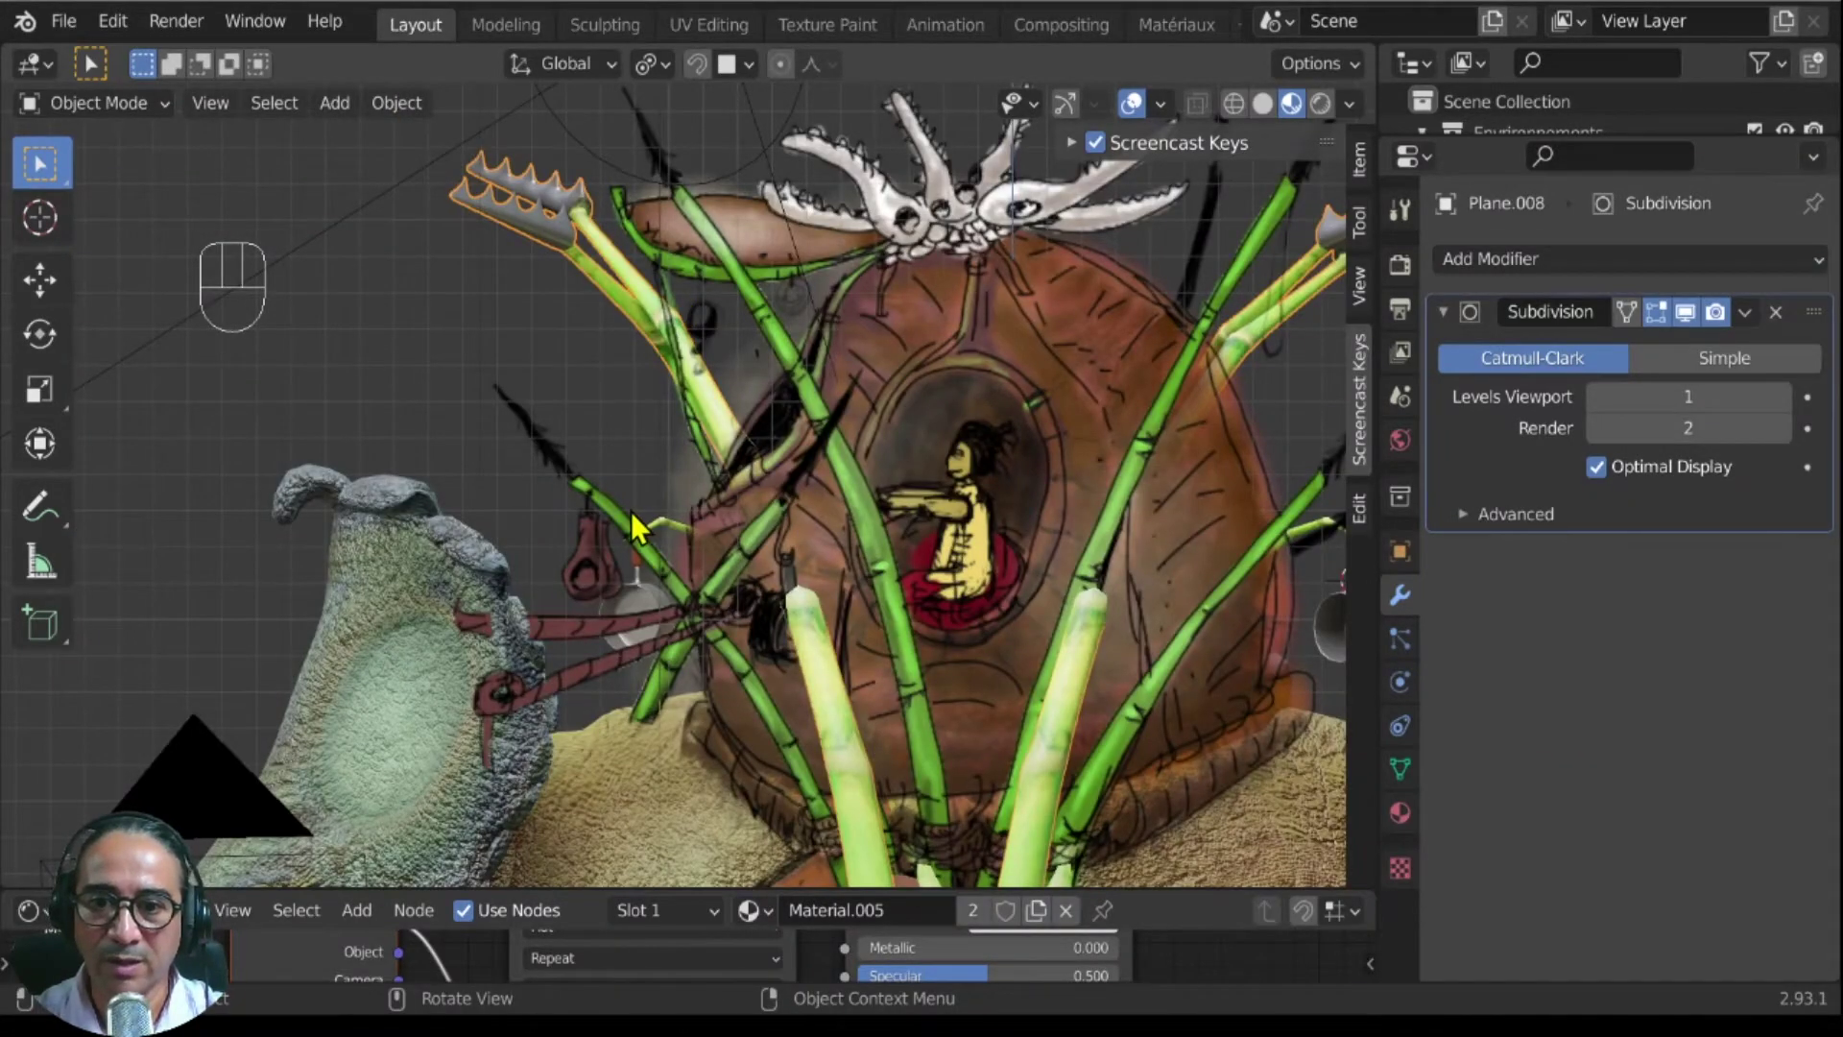
{"action": "scroll", "coordinate": [634, 527], "scroll_direction": "down", "scroll_amount": 8}
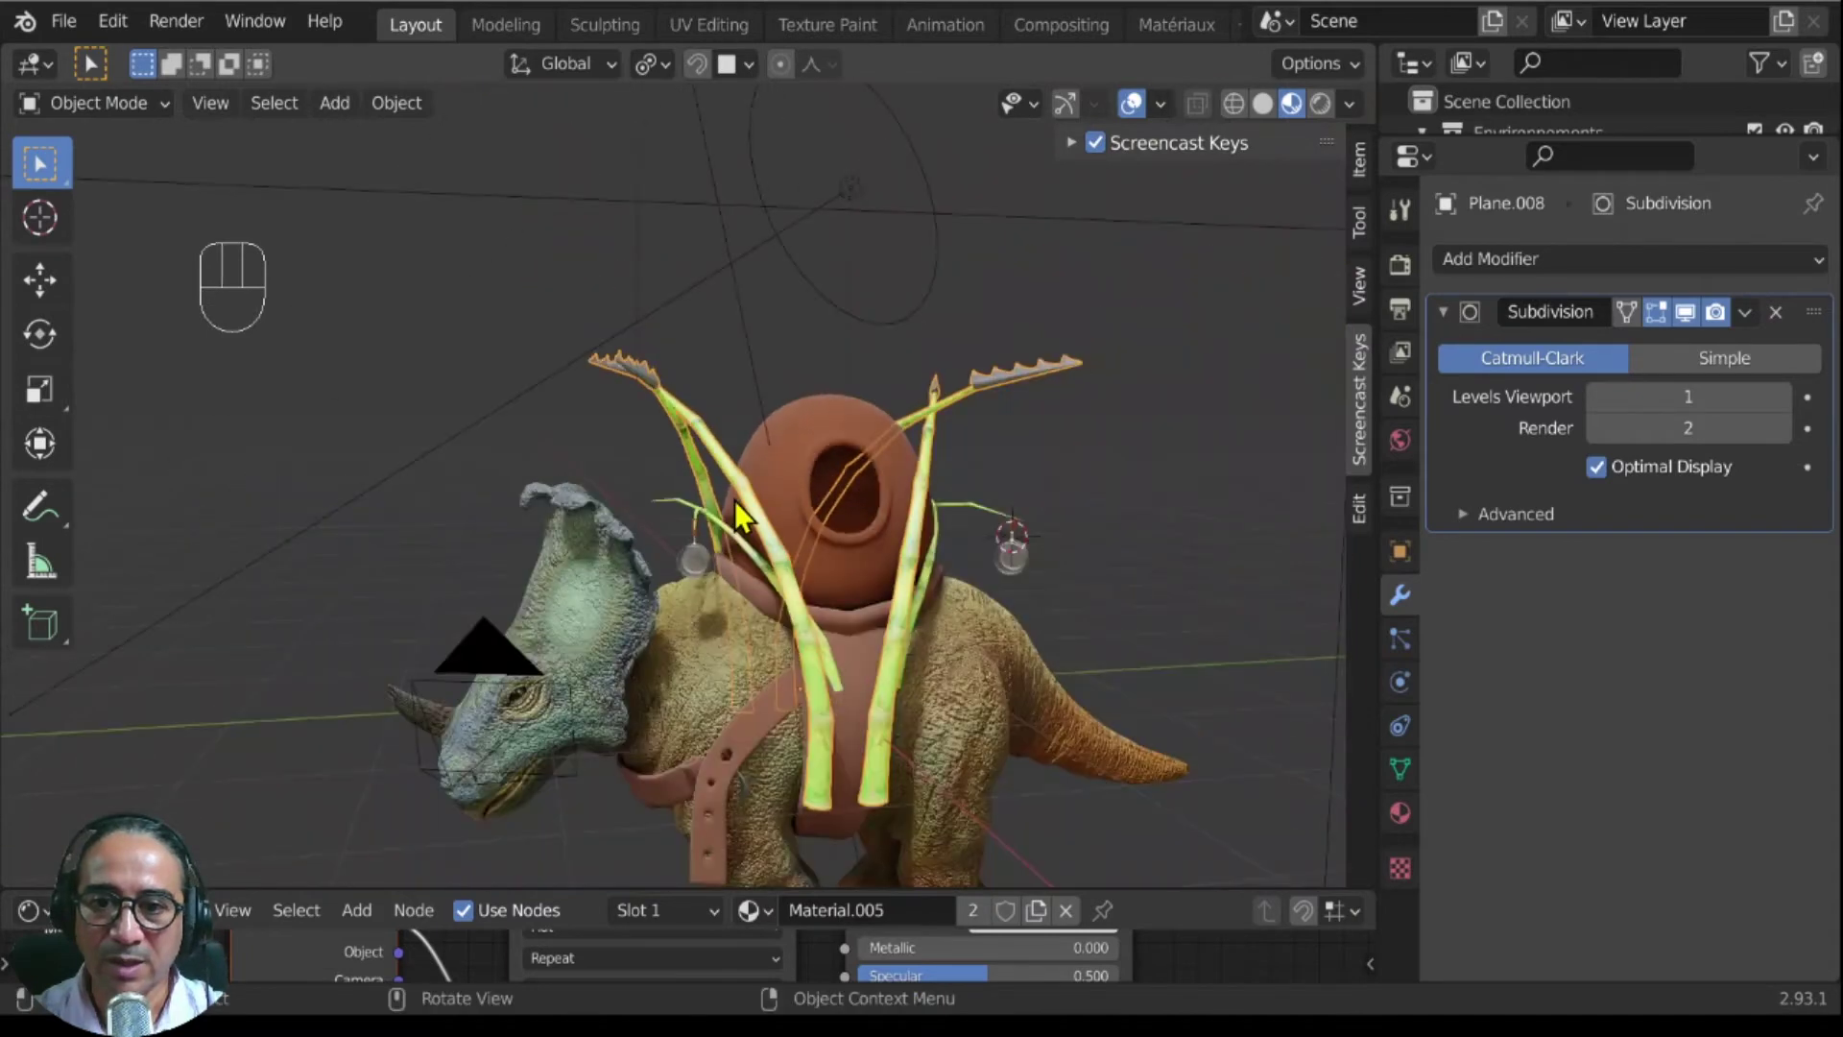
{"action": "middle_click_drag", "start_coordinate": [735, 499], "coordinate": [718, 494]}
{"action": "key", "text": "KP_3"}
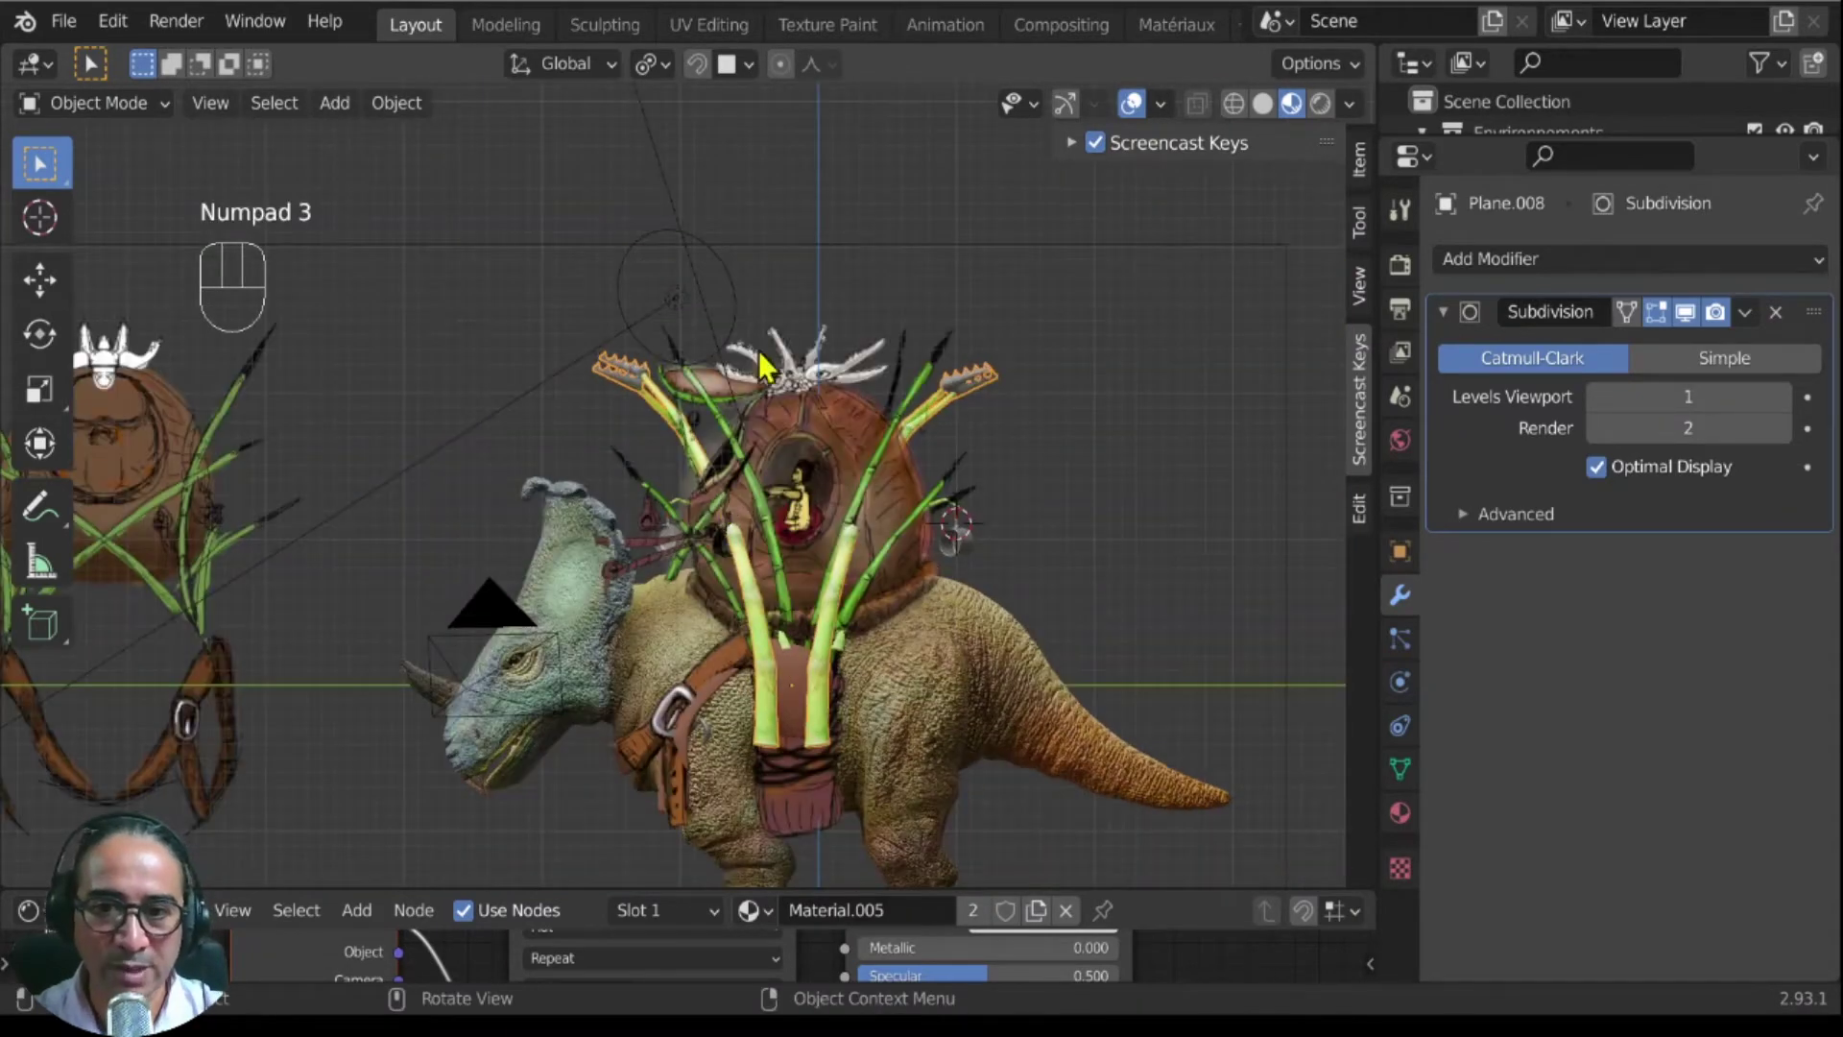
{"action": "scroll", "coordinate": [884, 335], "scroll_direction": "down", "scroll_amount": 3}
{"action": "left_click", "coordinate": [923, 354]}
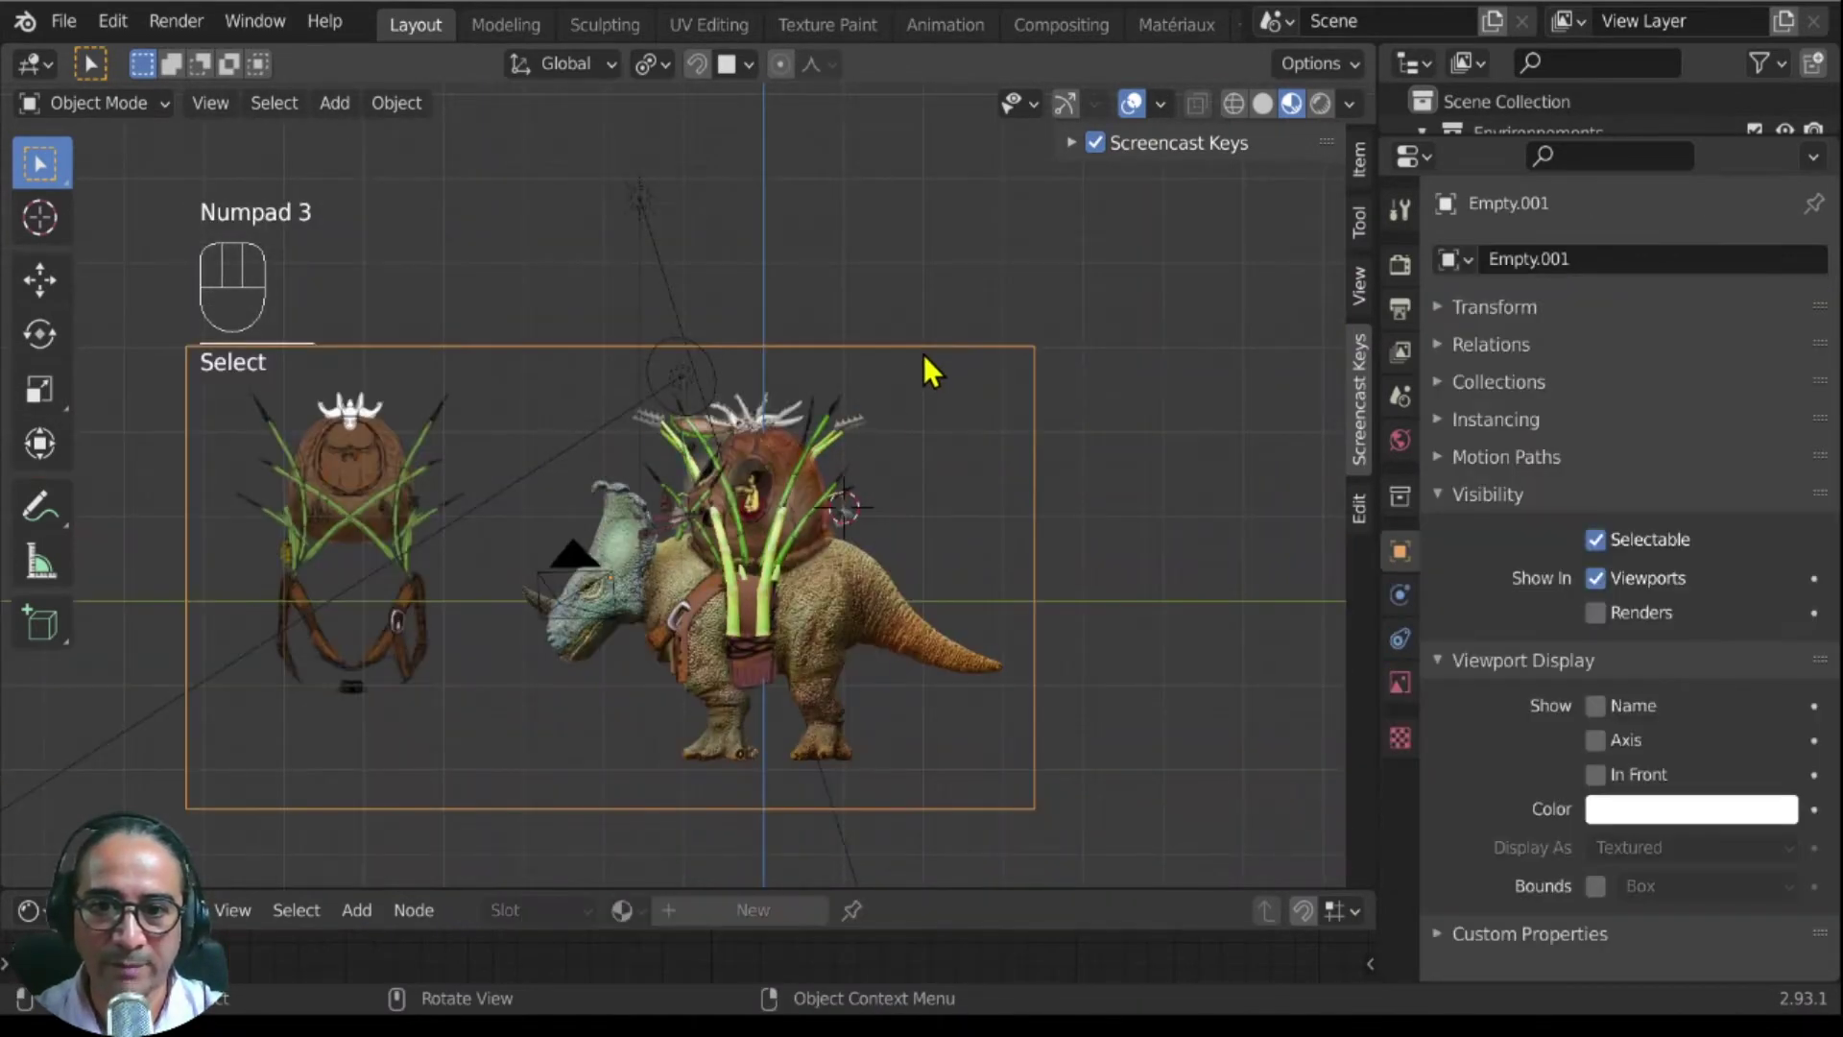
{"action": "scroll", "coordinate": [984, 475], "scroll_direction": "up", "scroll_amount": 1}
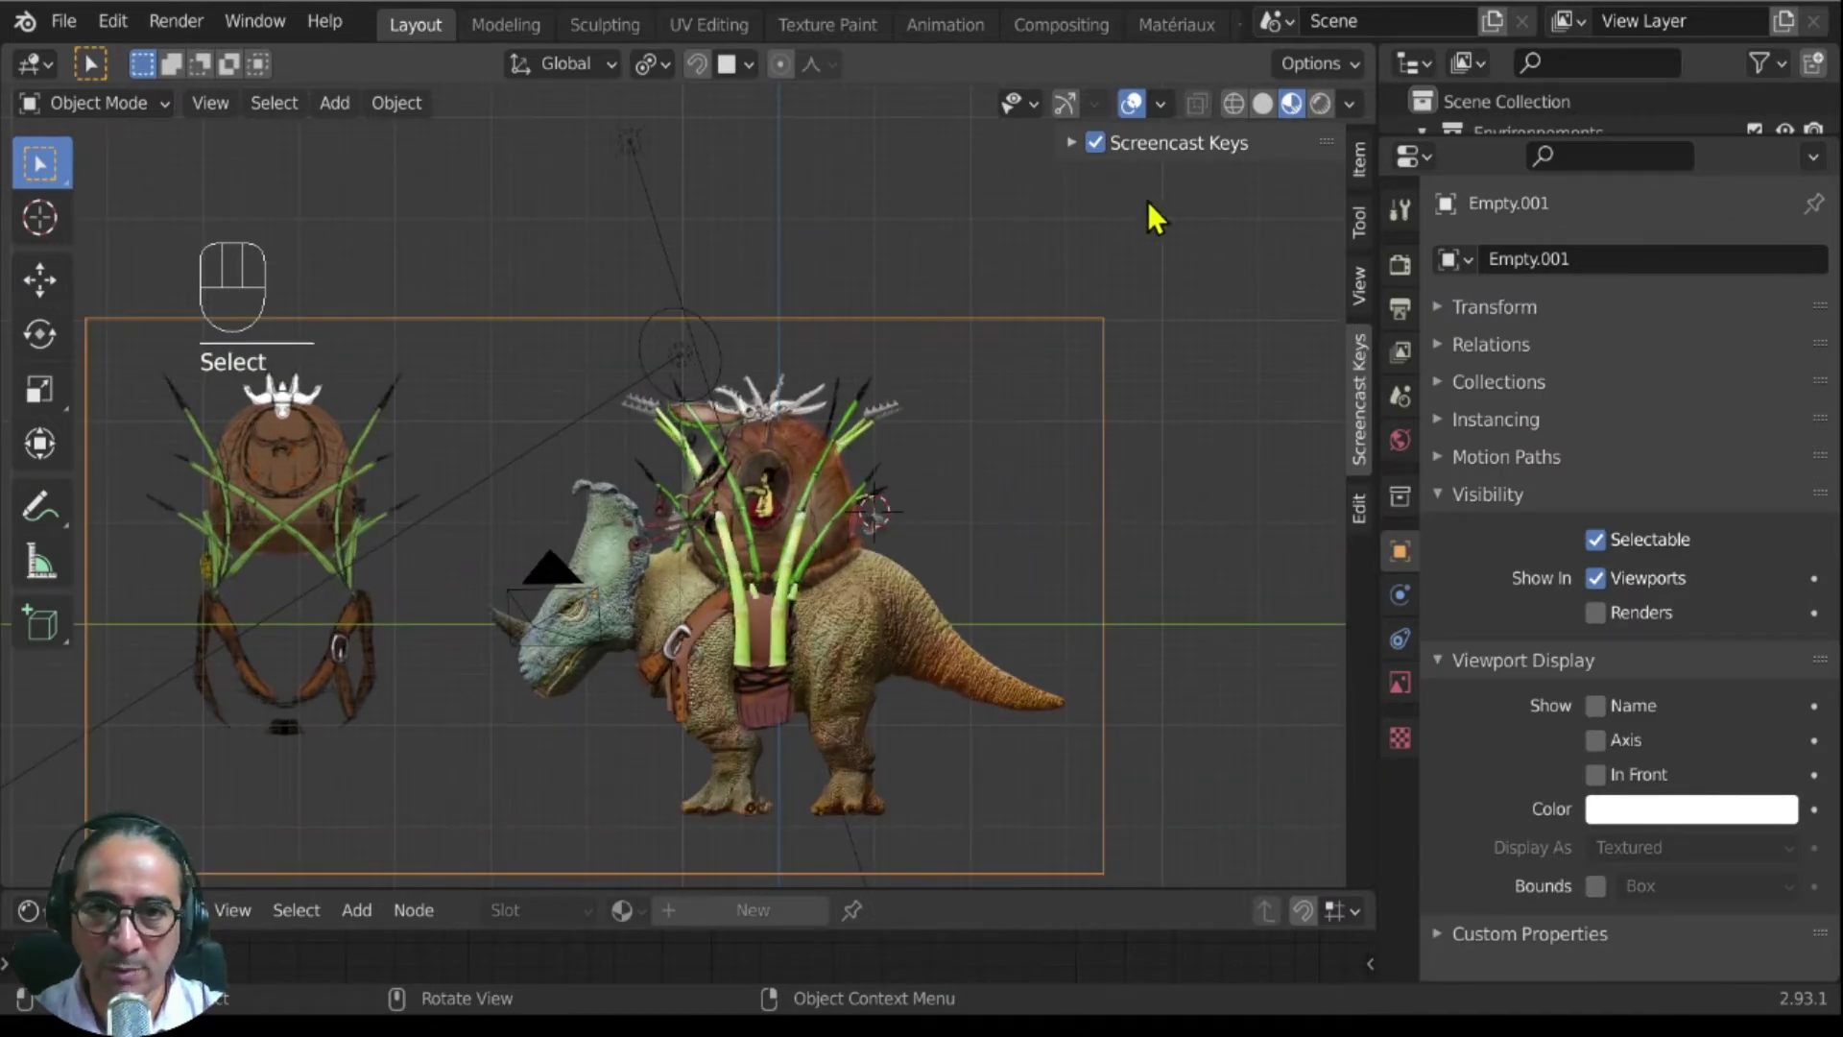
{"action": "key", "text": "n"}
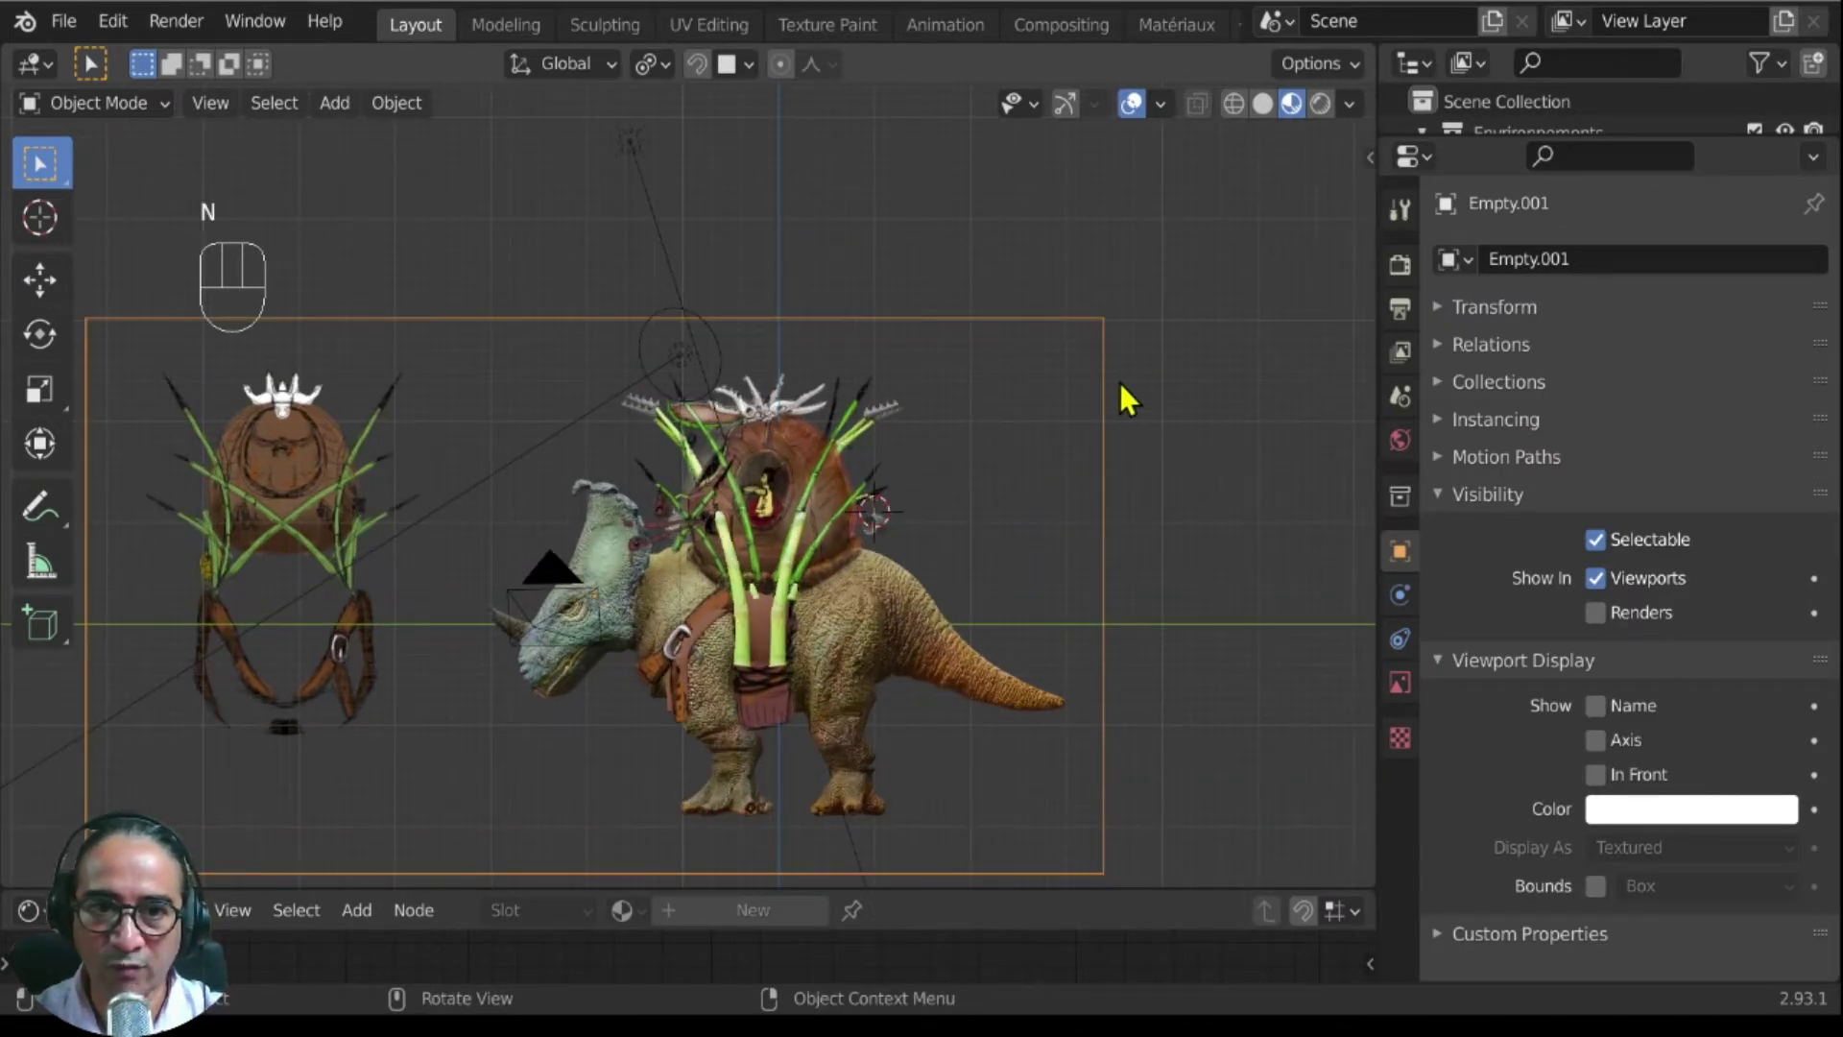
{"action": "key", "text": "n"}
{"action": "left_click", "coordinate": [1357, 286]}
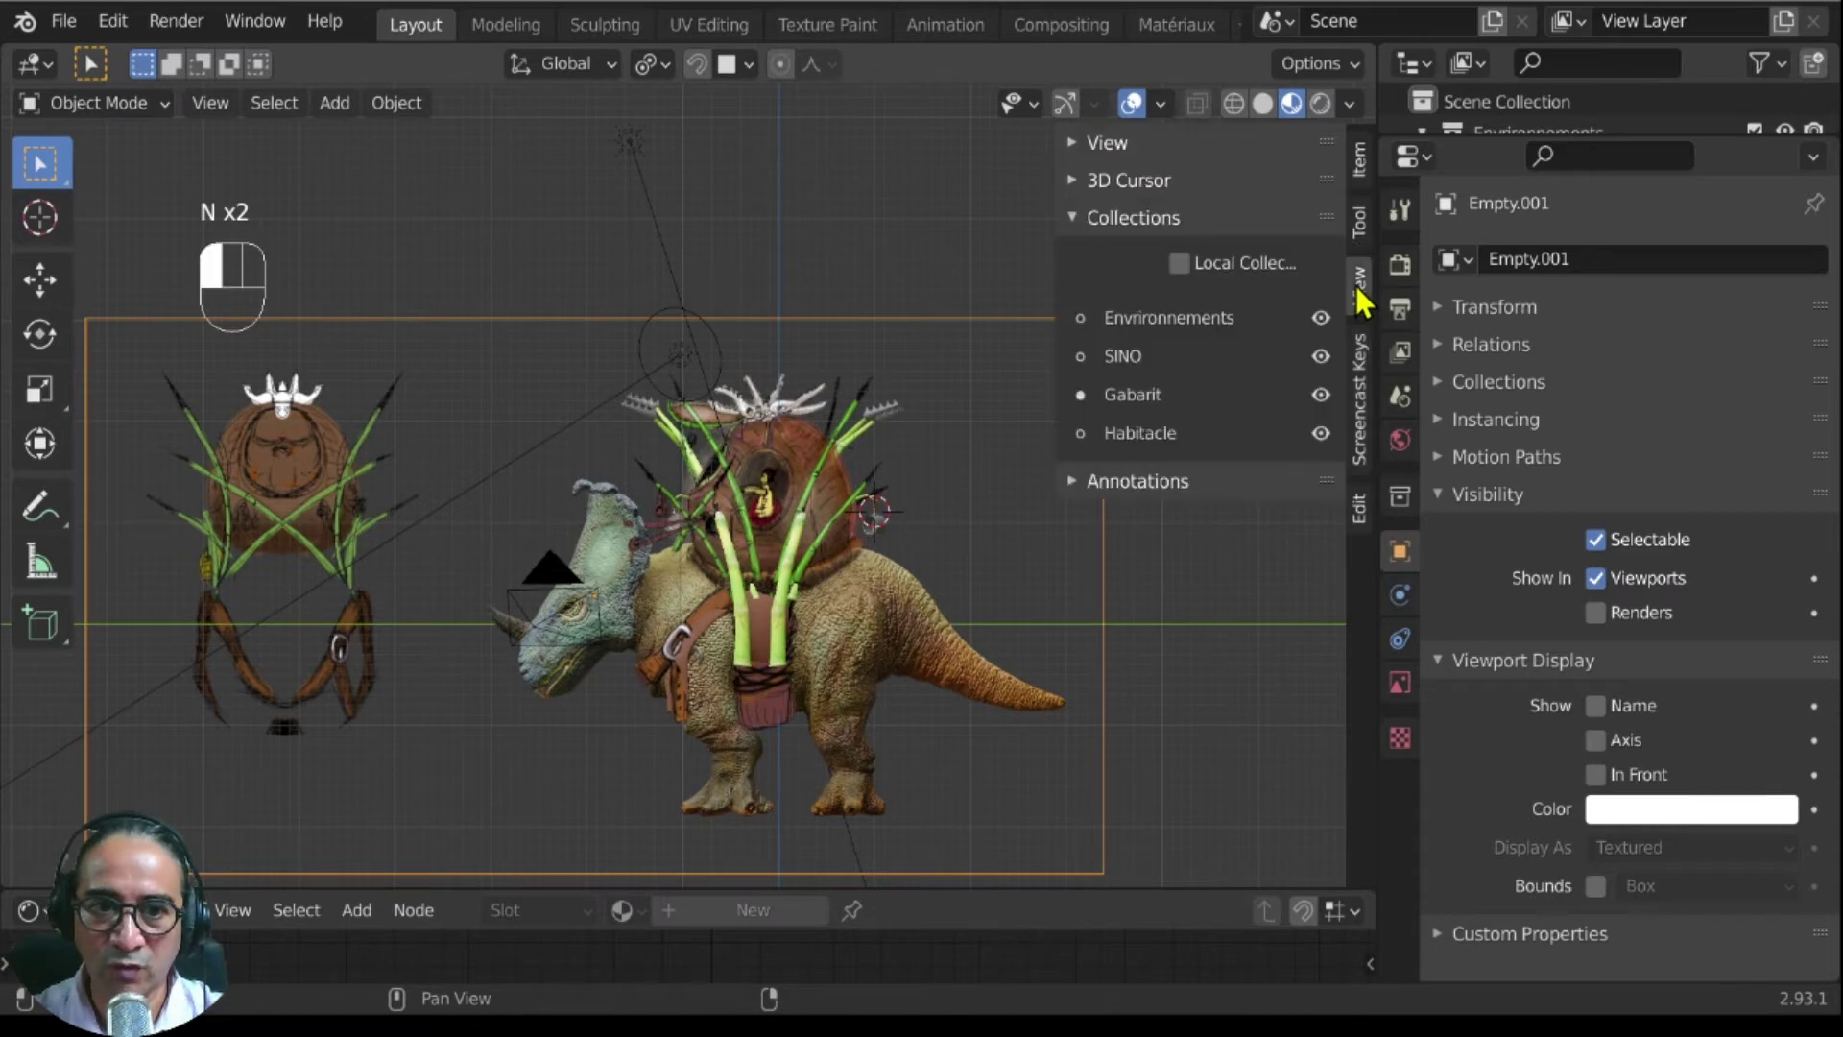
{"action": "left_click", "coordinate": [1321, 395]}
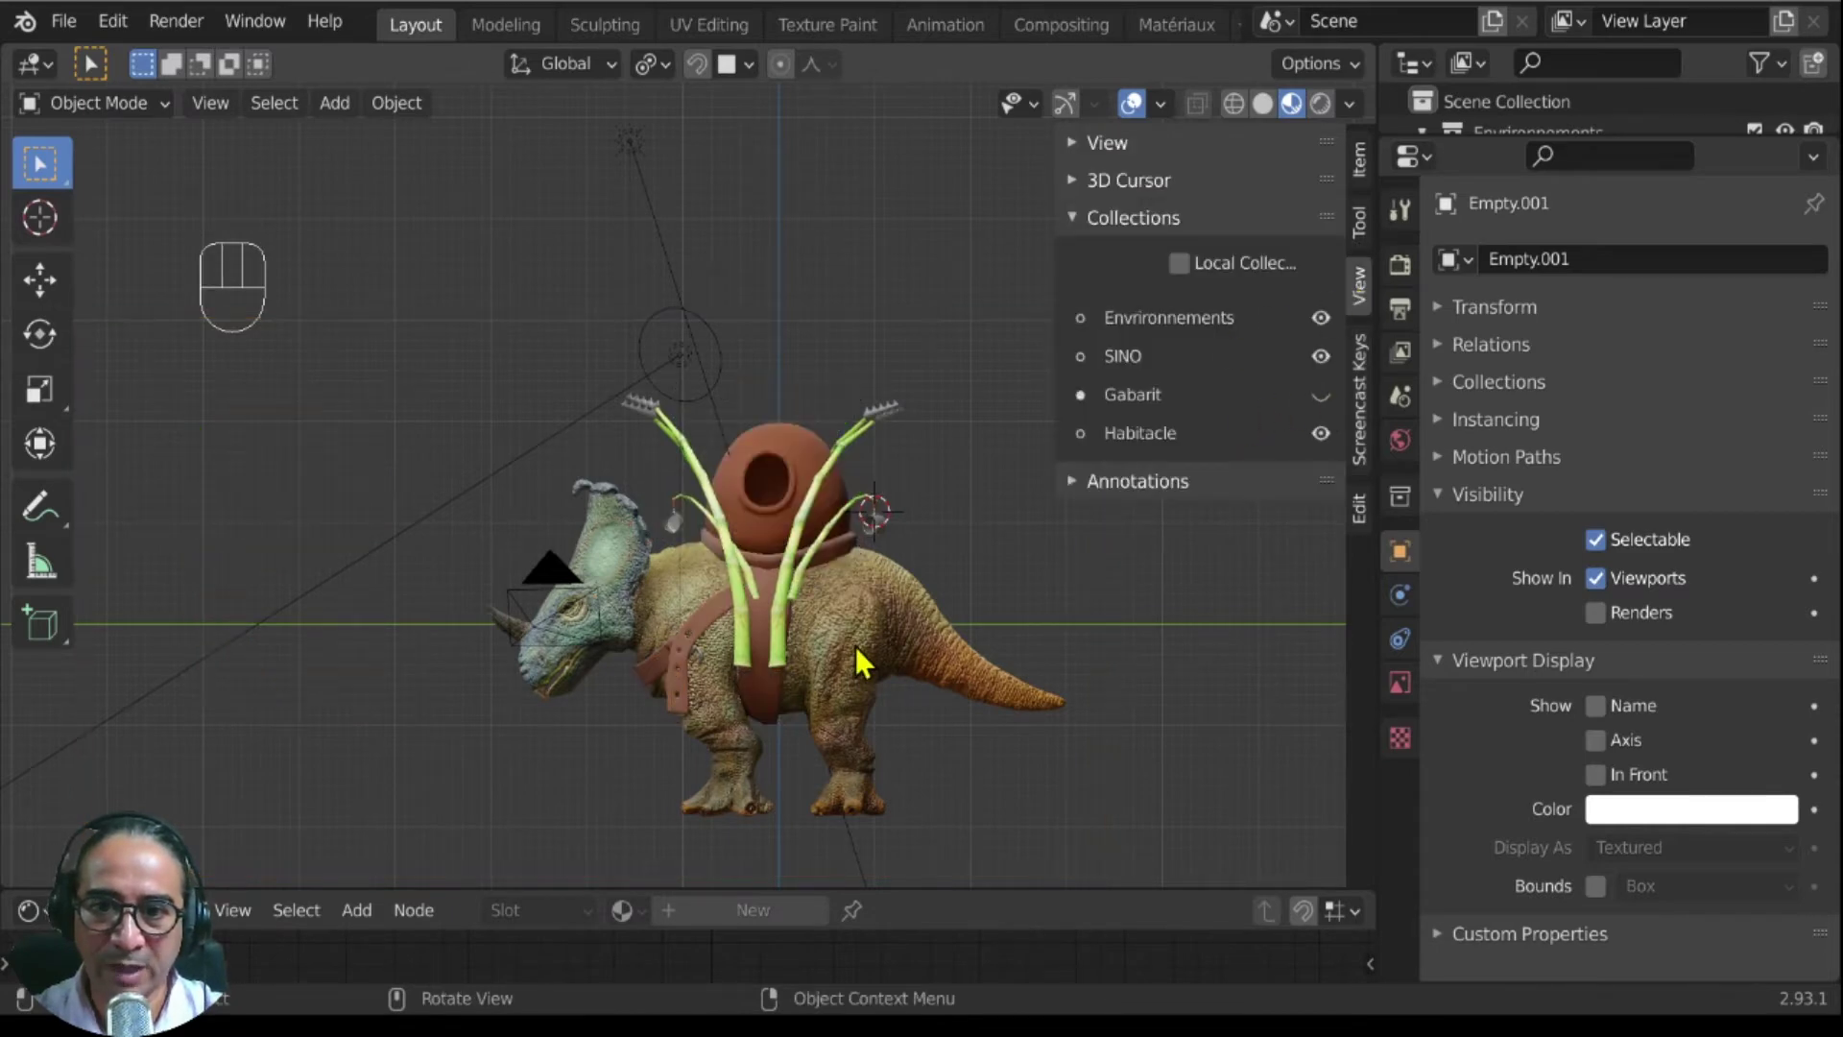
Step: Select the thin branching bamboo pole between the dinosaur's frill and the terracotta dome
{"action": "scroll", "coordinate": [856, 647], "scroll_direction": "up", "scroll_amount": 5}
{"action": "scroll", "coordinate": [855, 647], "scroll_direction": "up", "scroll_amount": 2}
{"action": "middle_click_drag", "start_coordinate": [855, 647], "coordinate": [700, 603], "text": "shift"}
{"action": "left_click", "coordinate": [589, 546]}
{"action": "scroll", "coordinate": [703, 600], "scroll_direction": "up", "scroll_amount": 3}
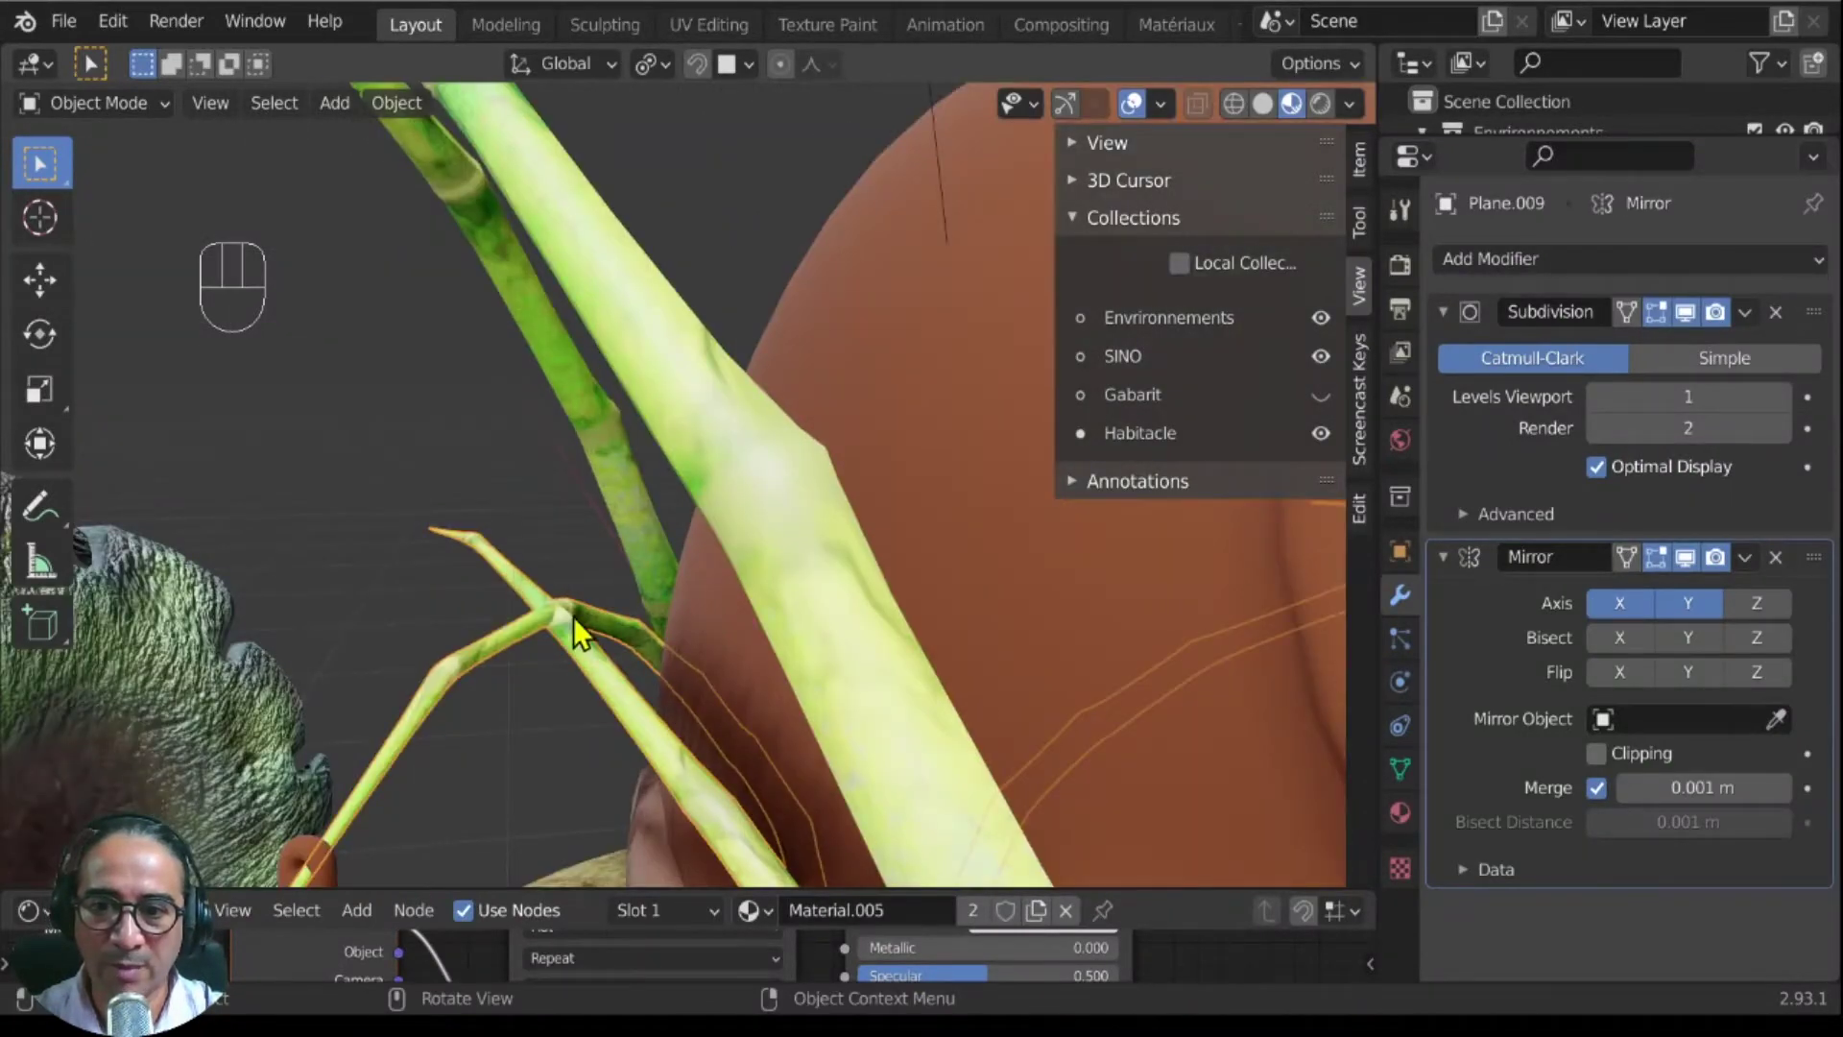
Step: Apply the thin pole's Mirror modifier and select a face loop on its side twig in Edit Mode
{"action": "left_click", "coordinate": [1745, 557]}
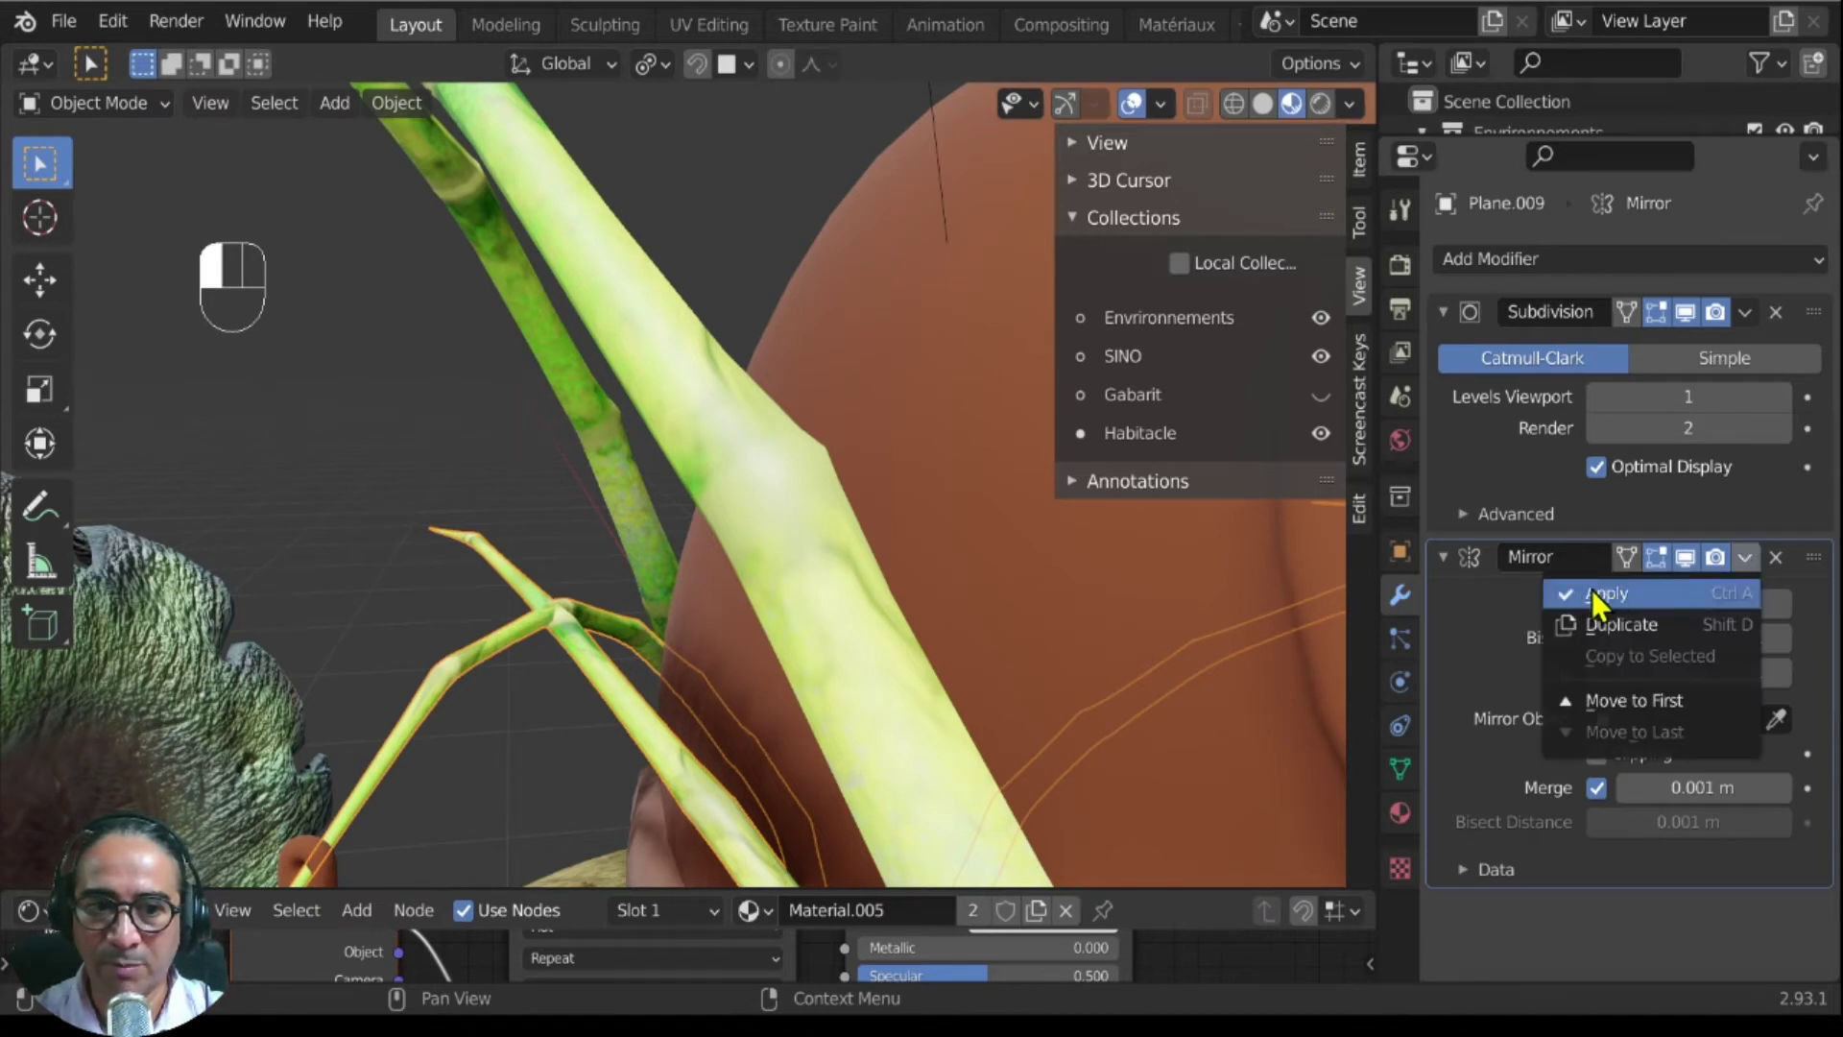
{"action": "left_click", "coordinate": [1604, 593]}
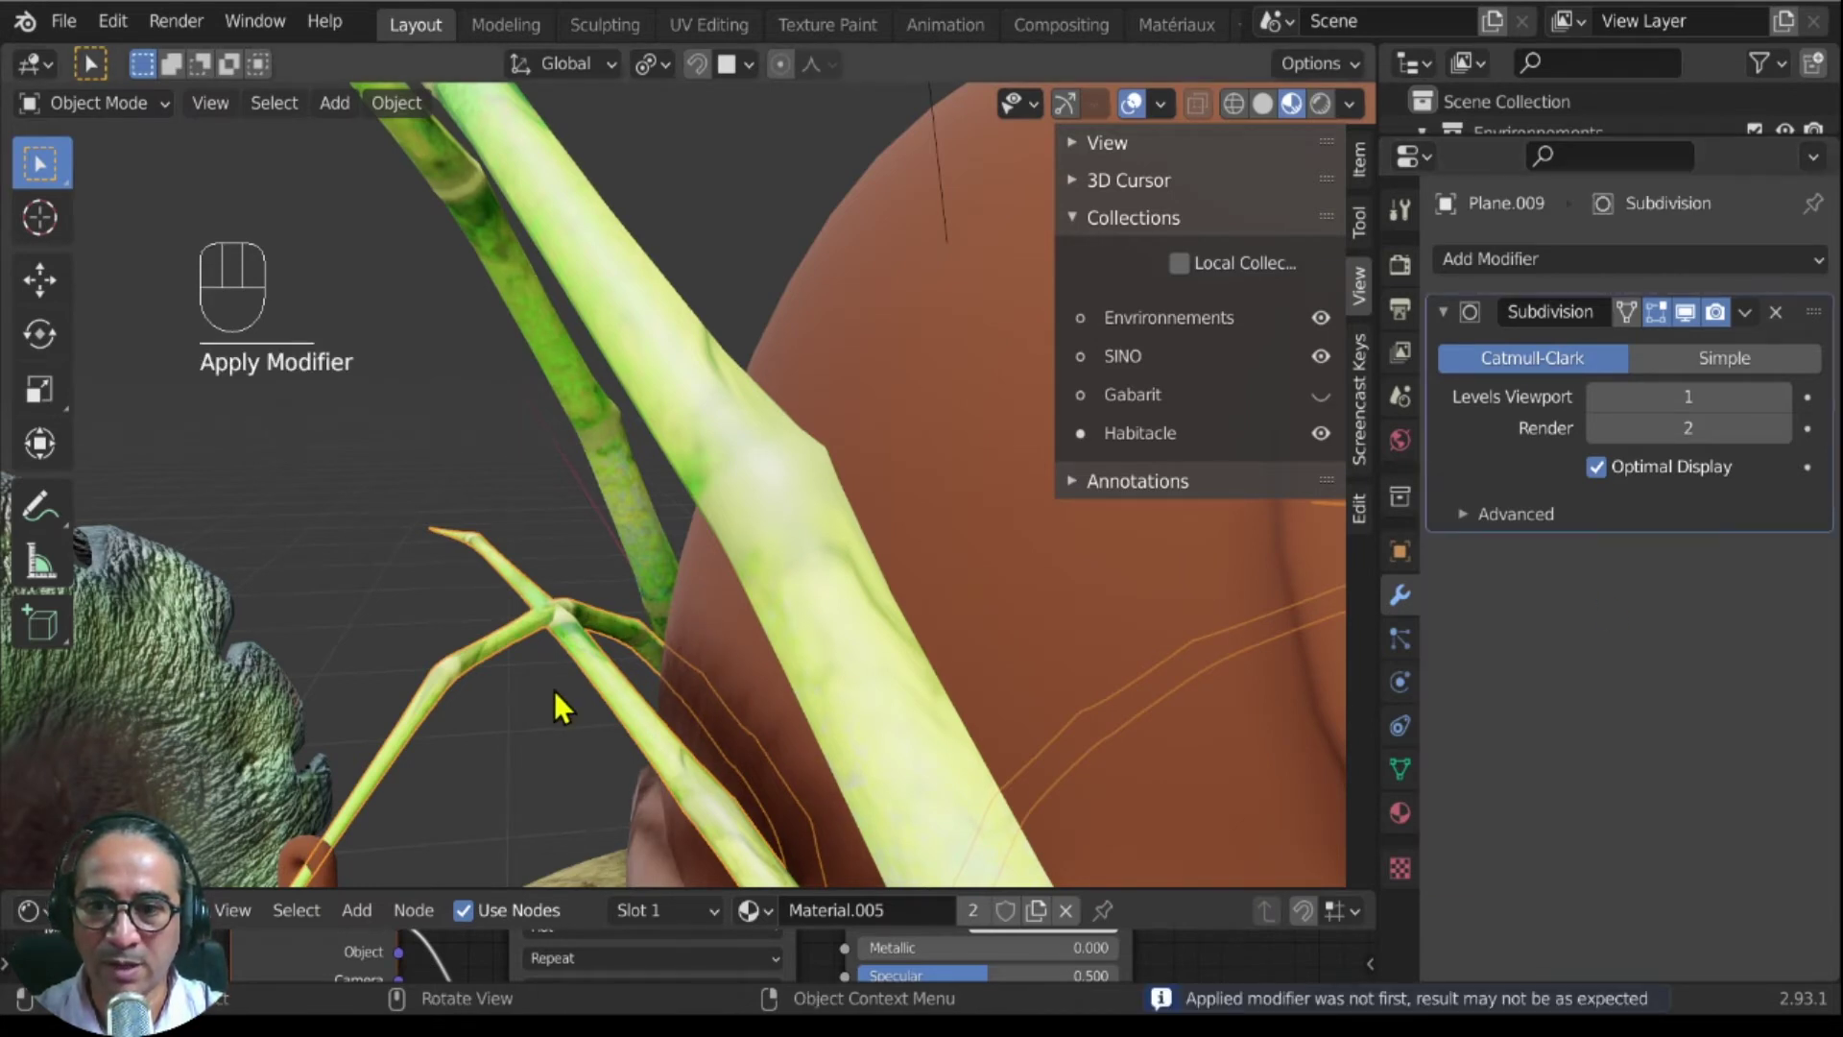
{"action": "key", "text": "Tab"}
{"action": "left_click", "coordinate": [415, 685], "text": "alt"}
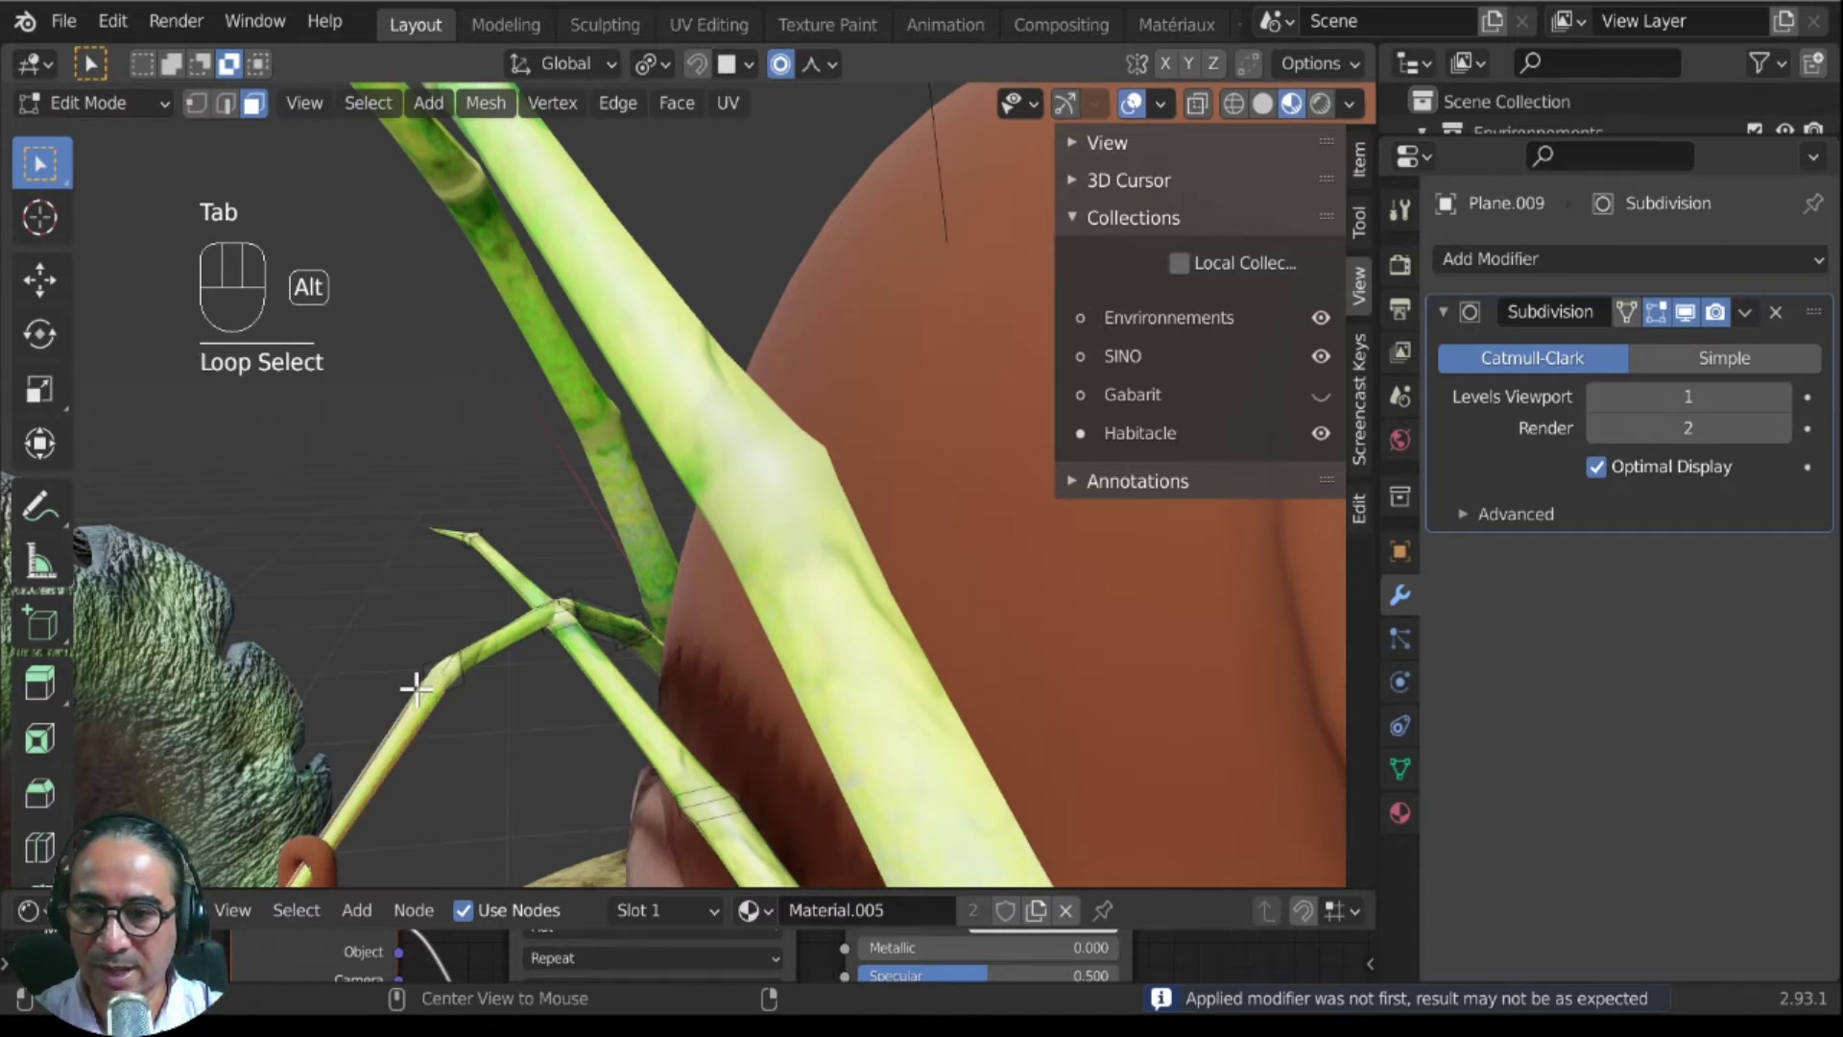
Step: Try to reposition the side twig with proportional editing from several viewing angles
{"action": "middle_click_drag", "start_coordinate": [580, 749], "coordinate": [432, 561]}
{"action": "key", "text": "g"}
{"action": "right_click", "coordinate": [503, 681]}
{"action": "mouse_move", "coordinate": [626, 622]}
{"action": "middle_mouse_down"}
{"action": "mouse_move", "coordinate": [671, 649]}
{"action": "mouse_move", "coordinate": [611, 645]}
{"action": "middle_mouse_up"}
{"action": "key", "text": "g"}
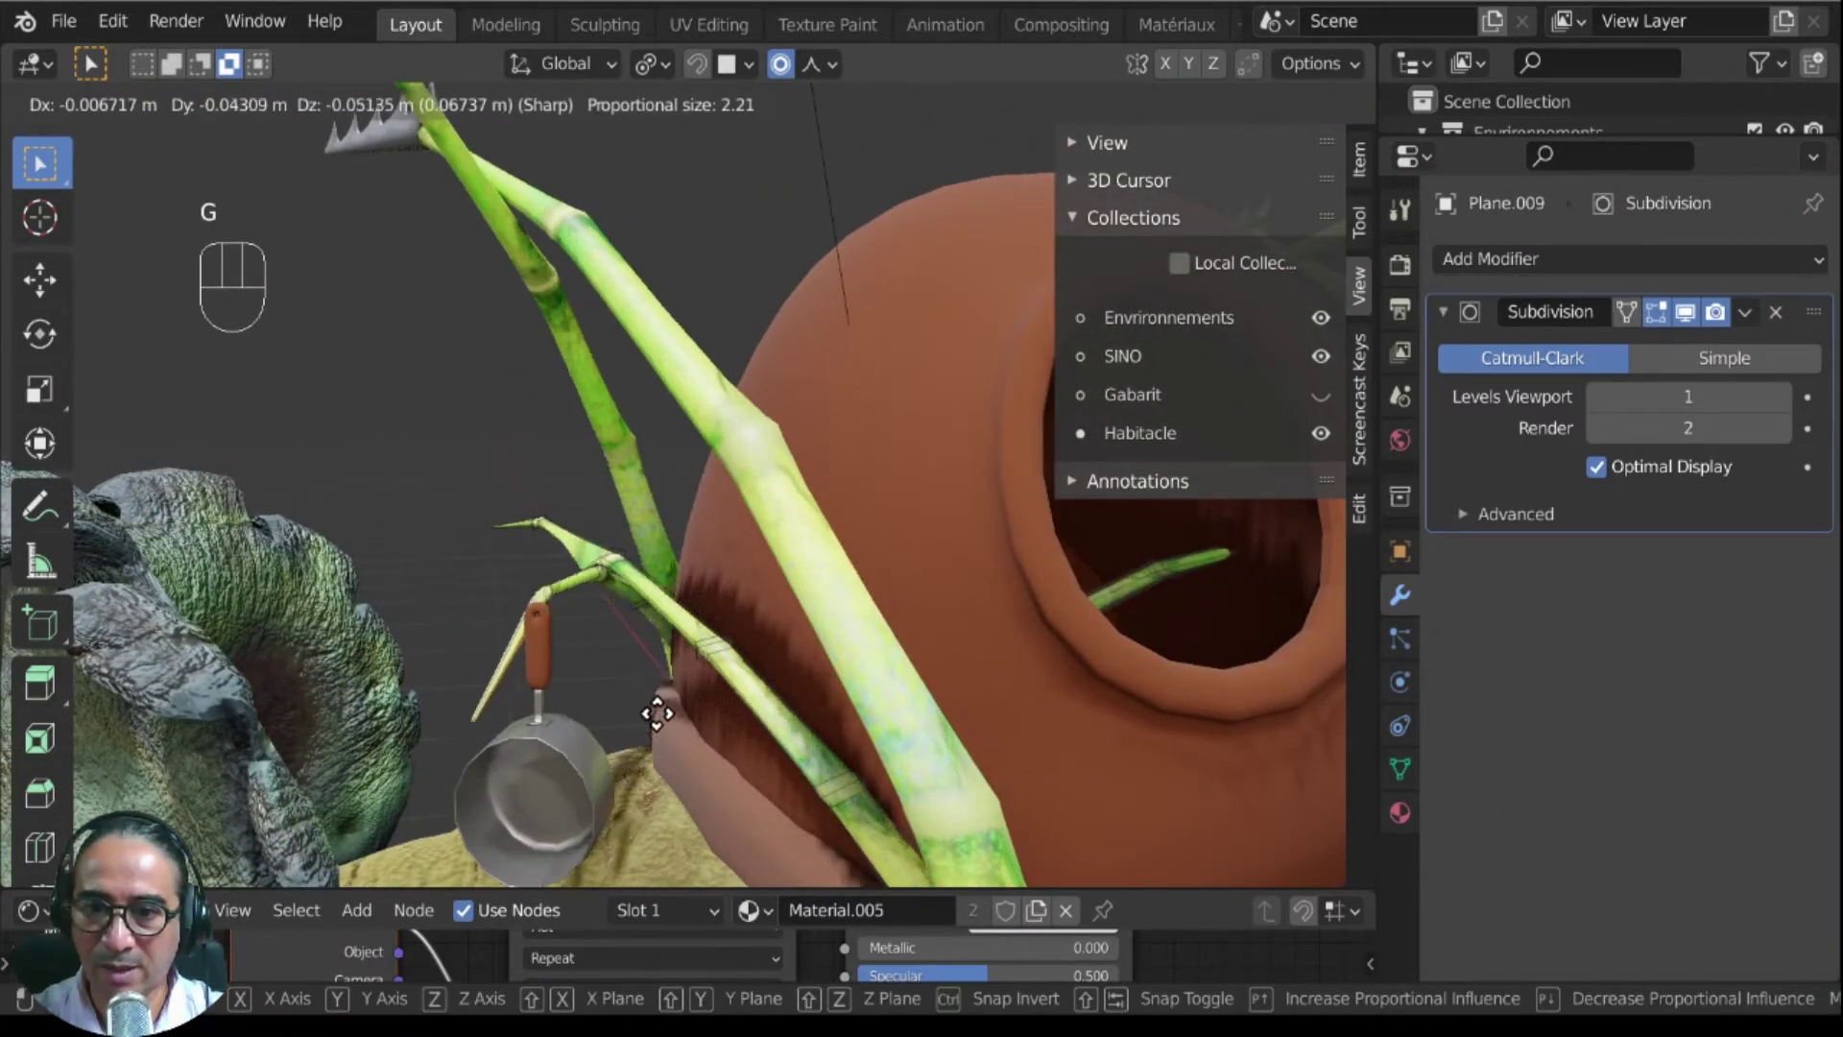
{"action": "left_click", "coordinate": [652, 742]}
{"action": "middle_click_drag", "start_coordinate": [652, 742], "coordinate": [672, 678]}
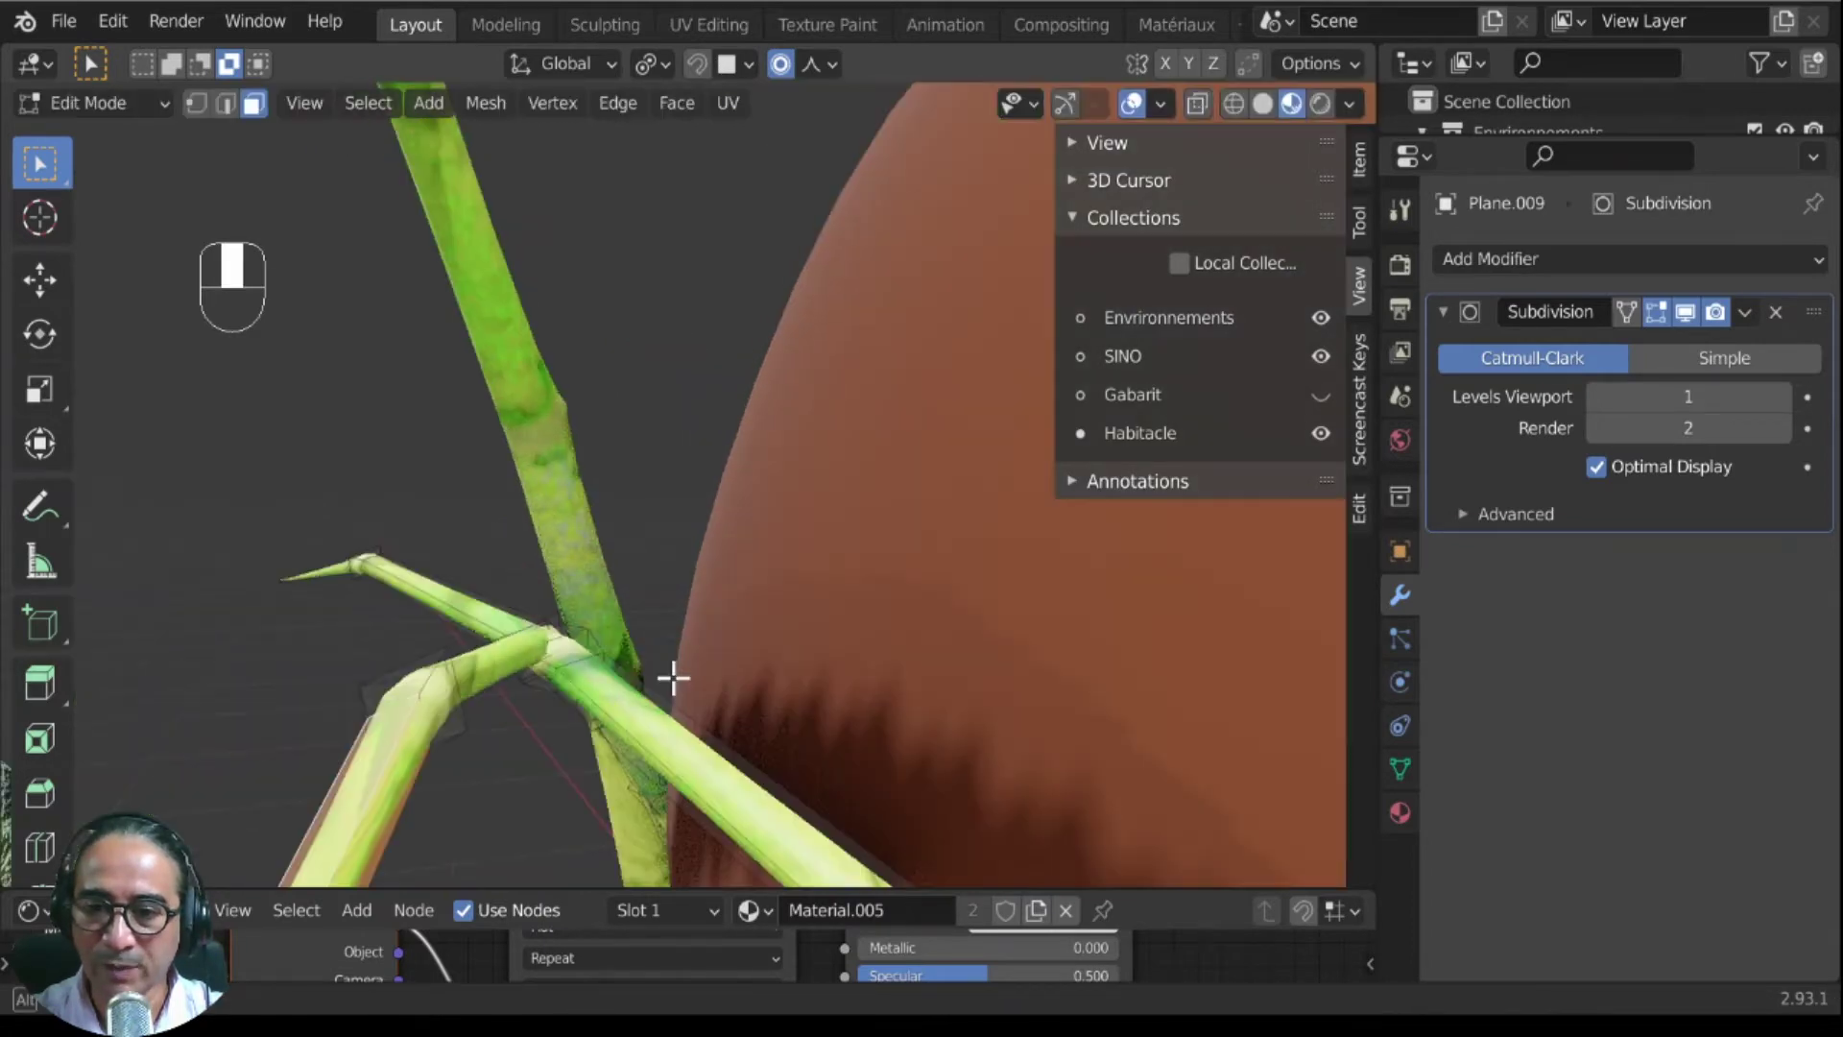
{"action": "key", "text": "g"}
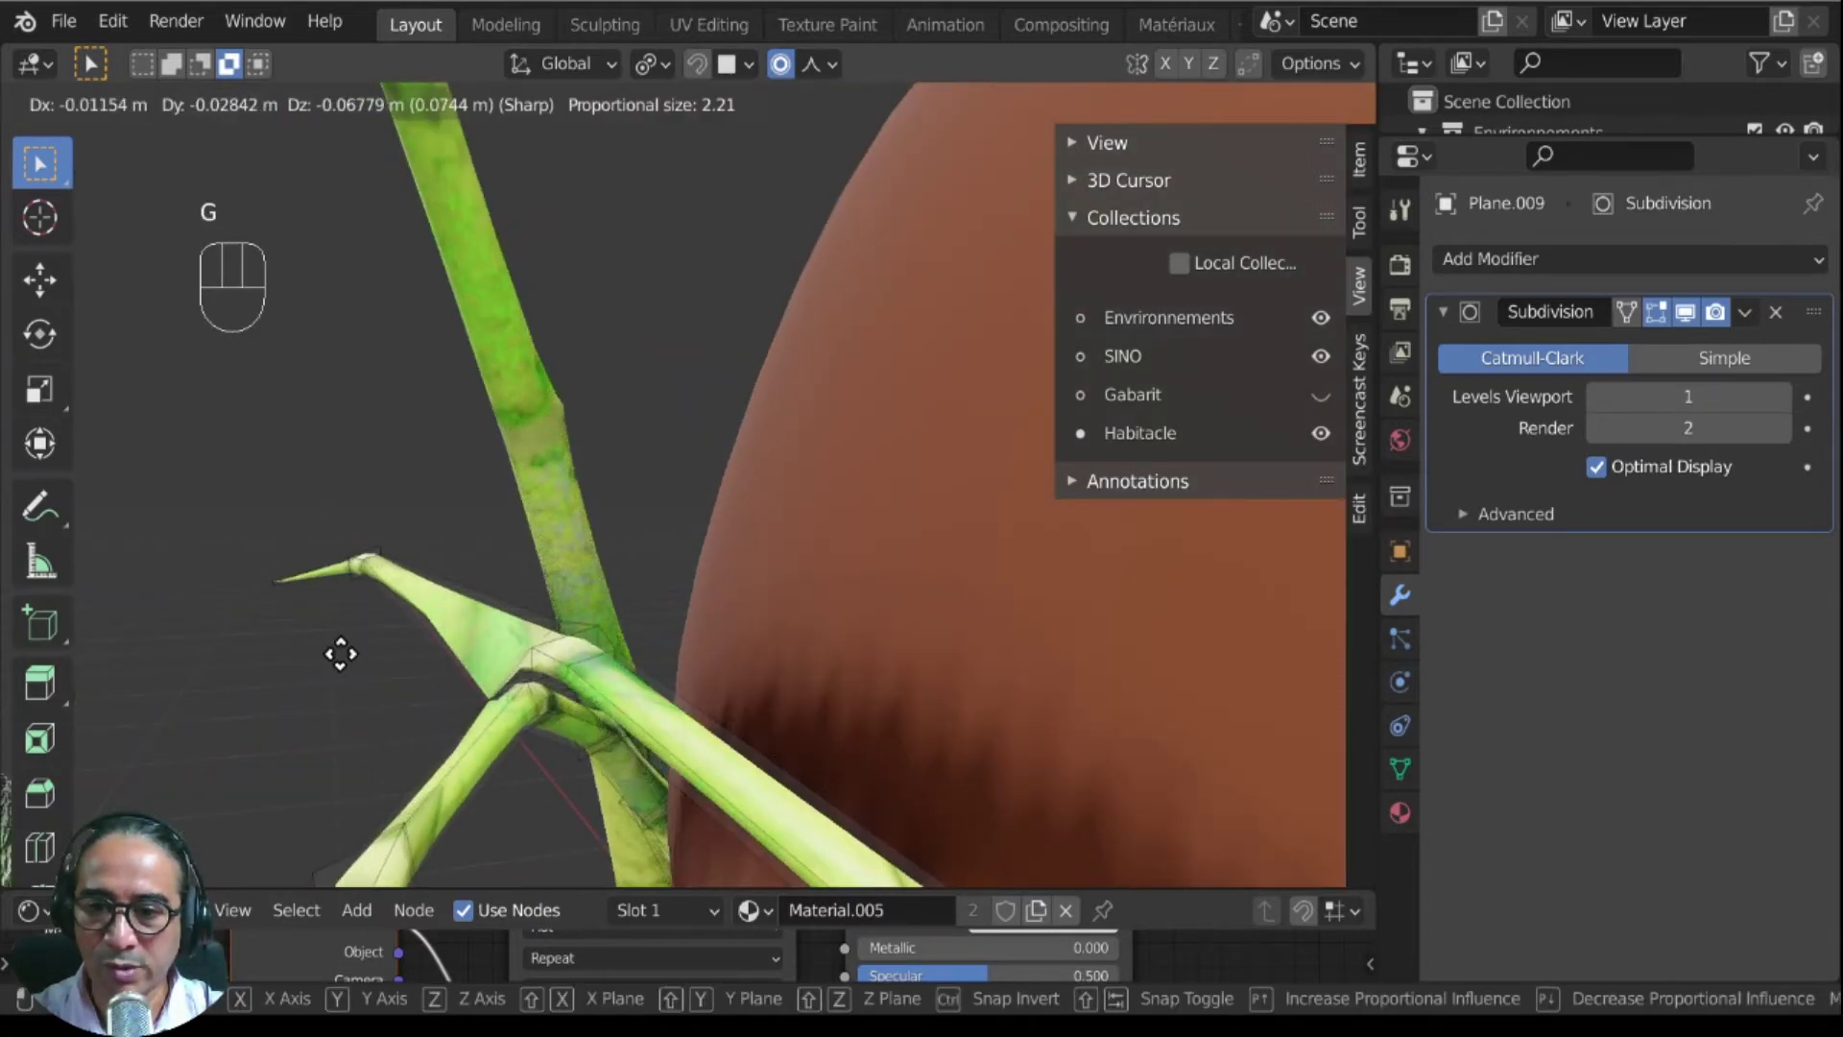
{"action": "left_click", "coordinate": [346, 650]}
Step: Undo the twig edits and the applied Mirror modifier
{"action": "key", "text": "ctrl+z"}
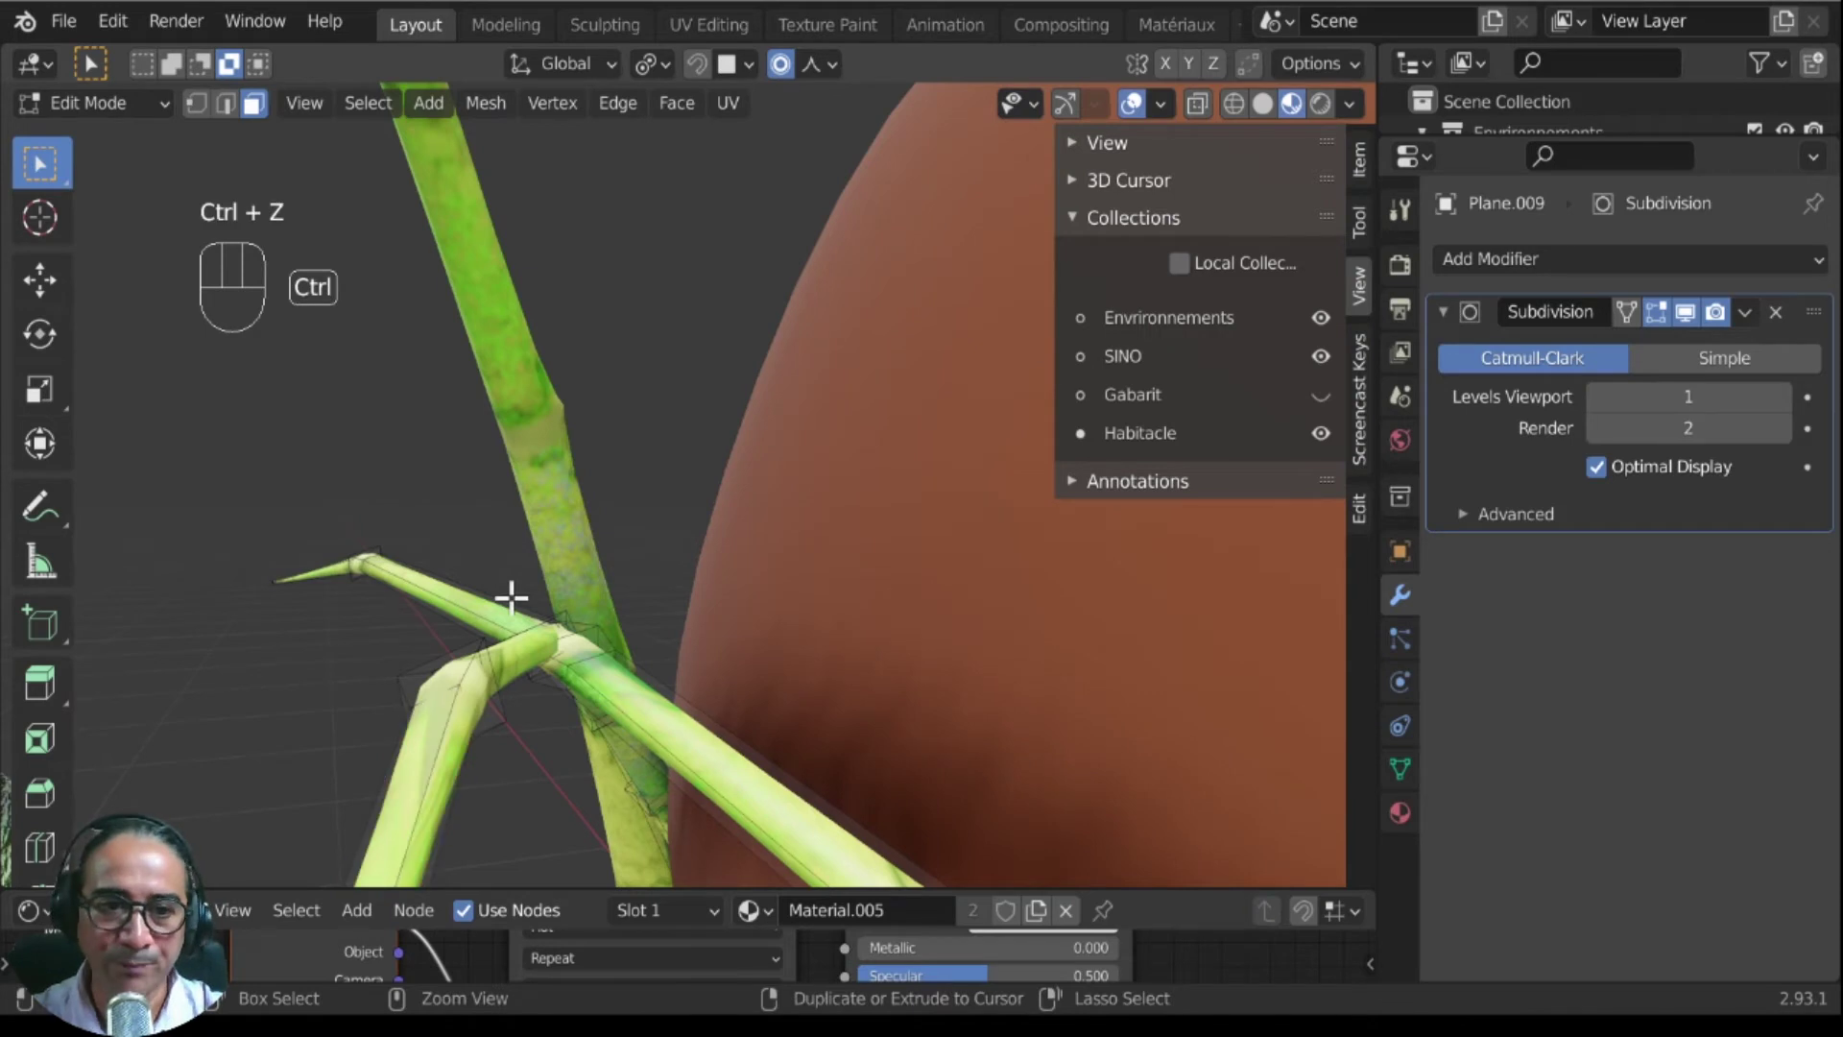
{"action": "key", "text": "ctrl+z"}
{"action": "key", "text": "ctrl+z"}
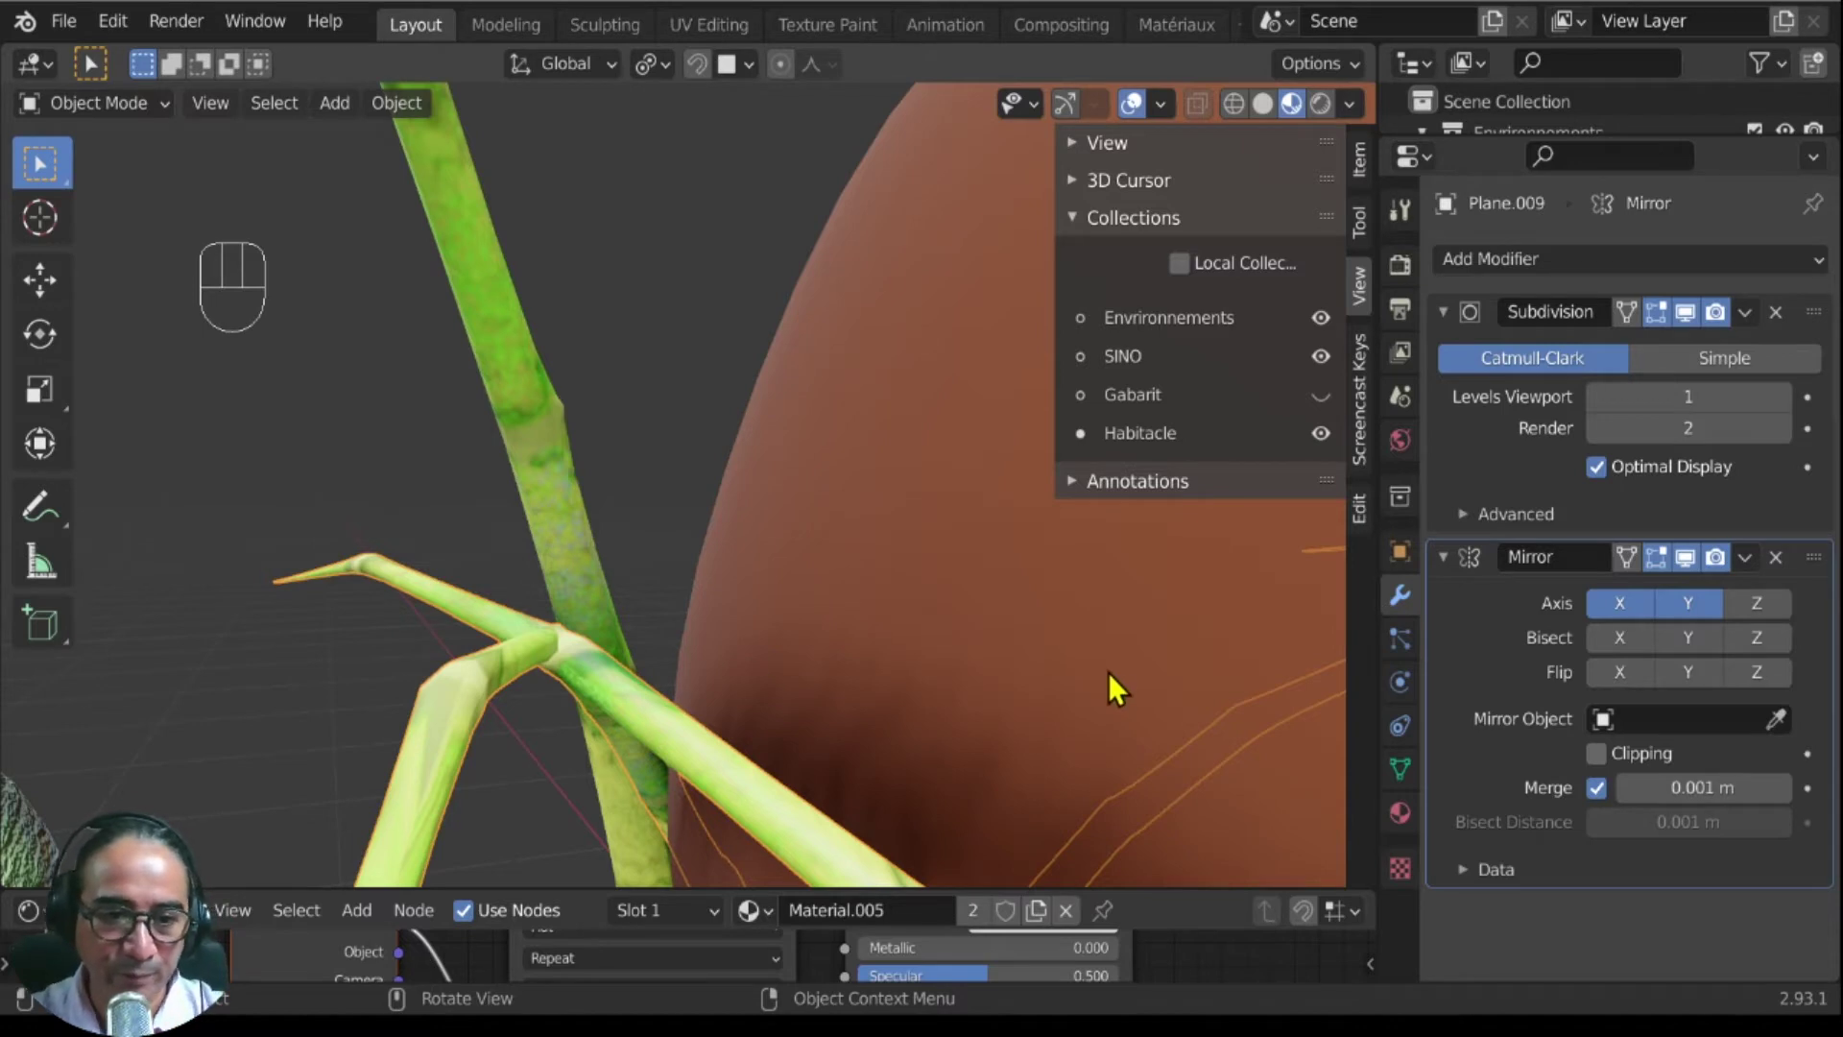
Step: Turn off Merge in the thin pole's Mirror modifier and enter Edit Mode
{"action": "left_click", "coordinate": [1598, 792]}
{"action": "scroll", "coordinate": [835, 653], "scroll_direction": "down", "scroll_amount": 4}
{"action": "key", "text": "Tab"}
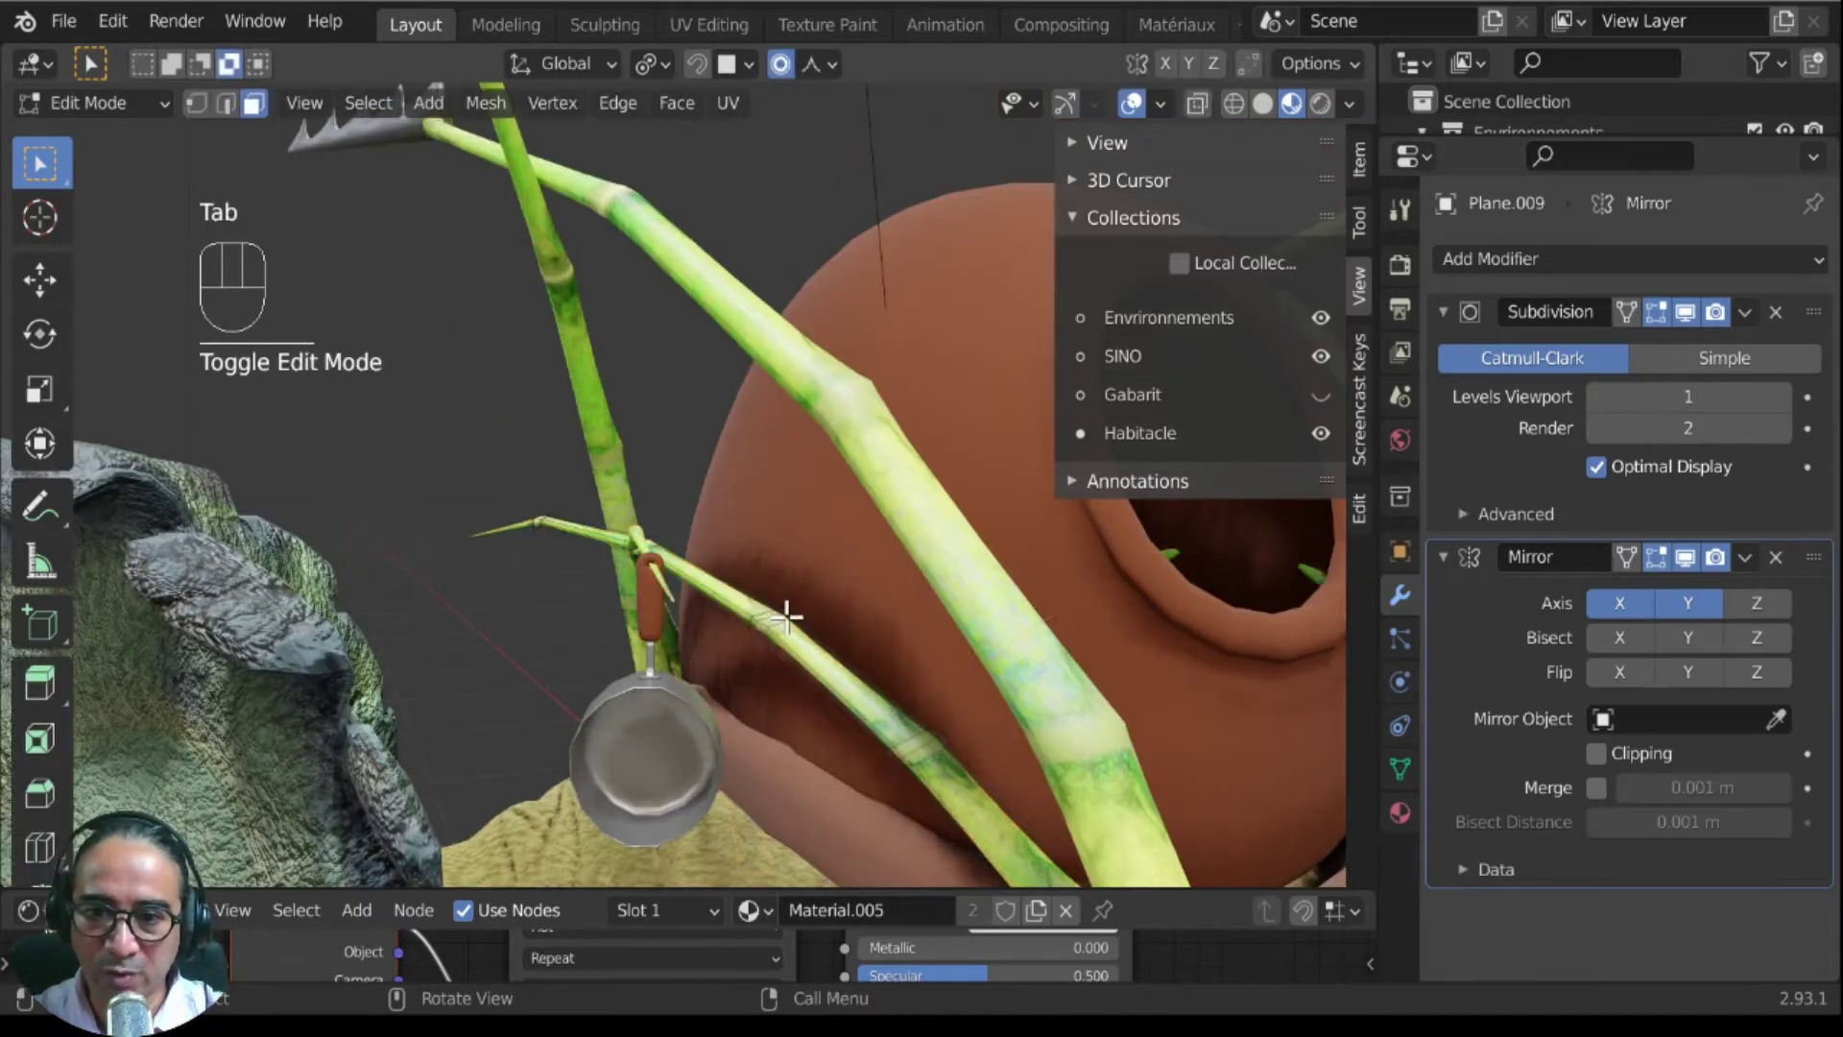
{"action": "middle_click_drag", "start_coordinate": [782, 608], "coordinate": [525, 678]}
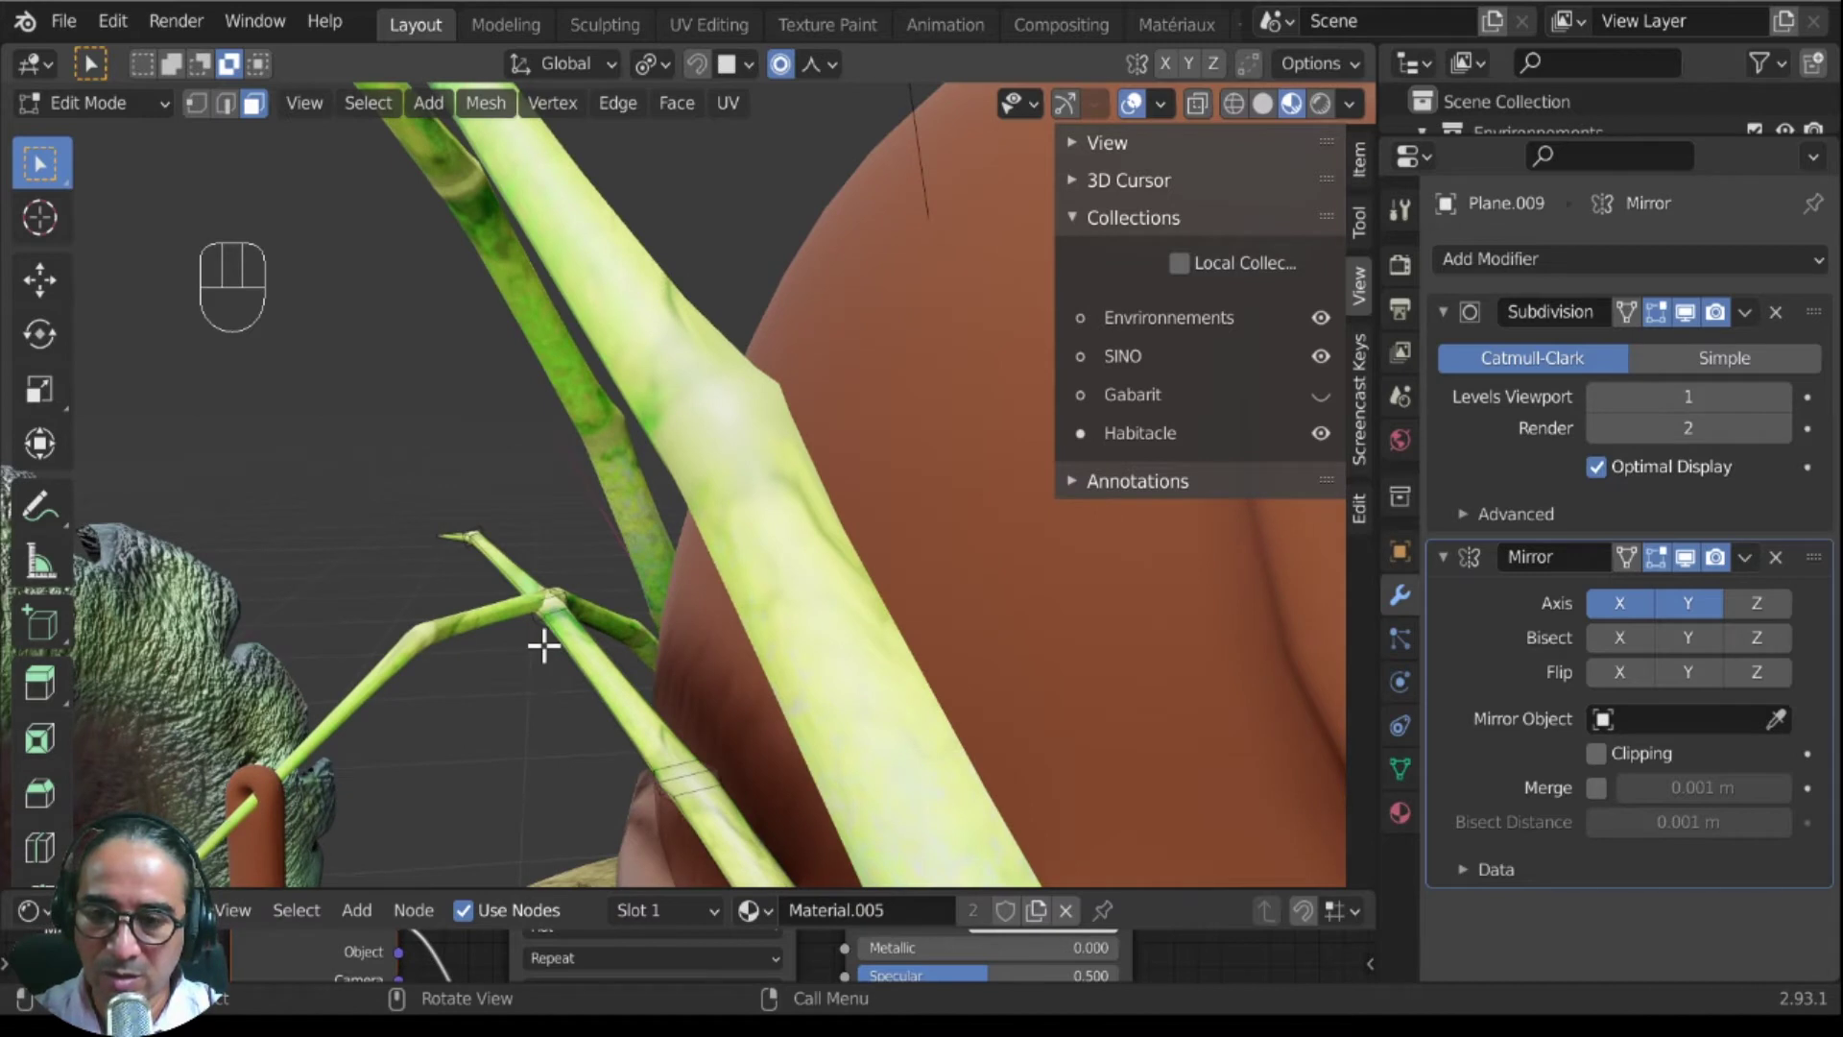
Step: Try to select and move the mirrored side twig while the Mirror modifier is still unapplied
{"action": "key", "text": "g"}
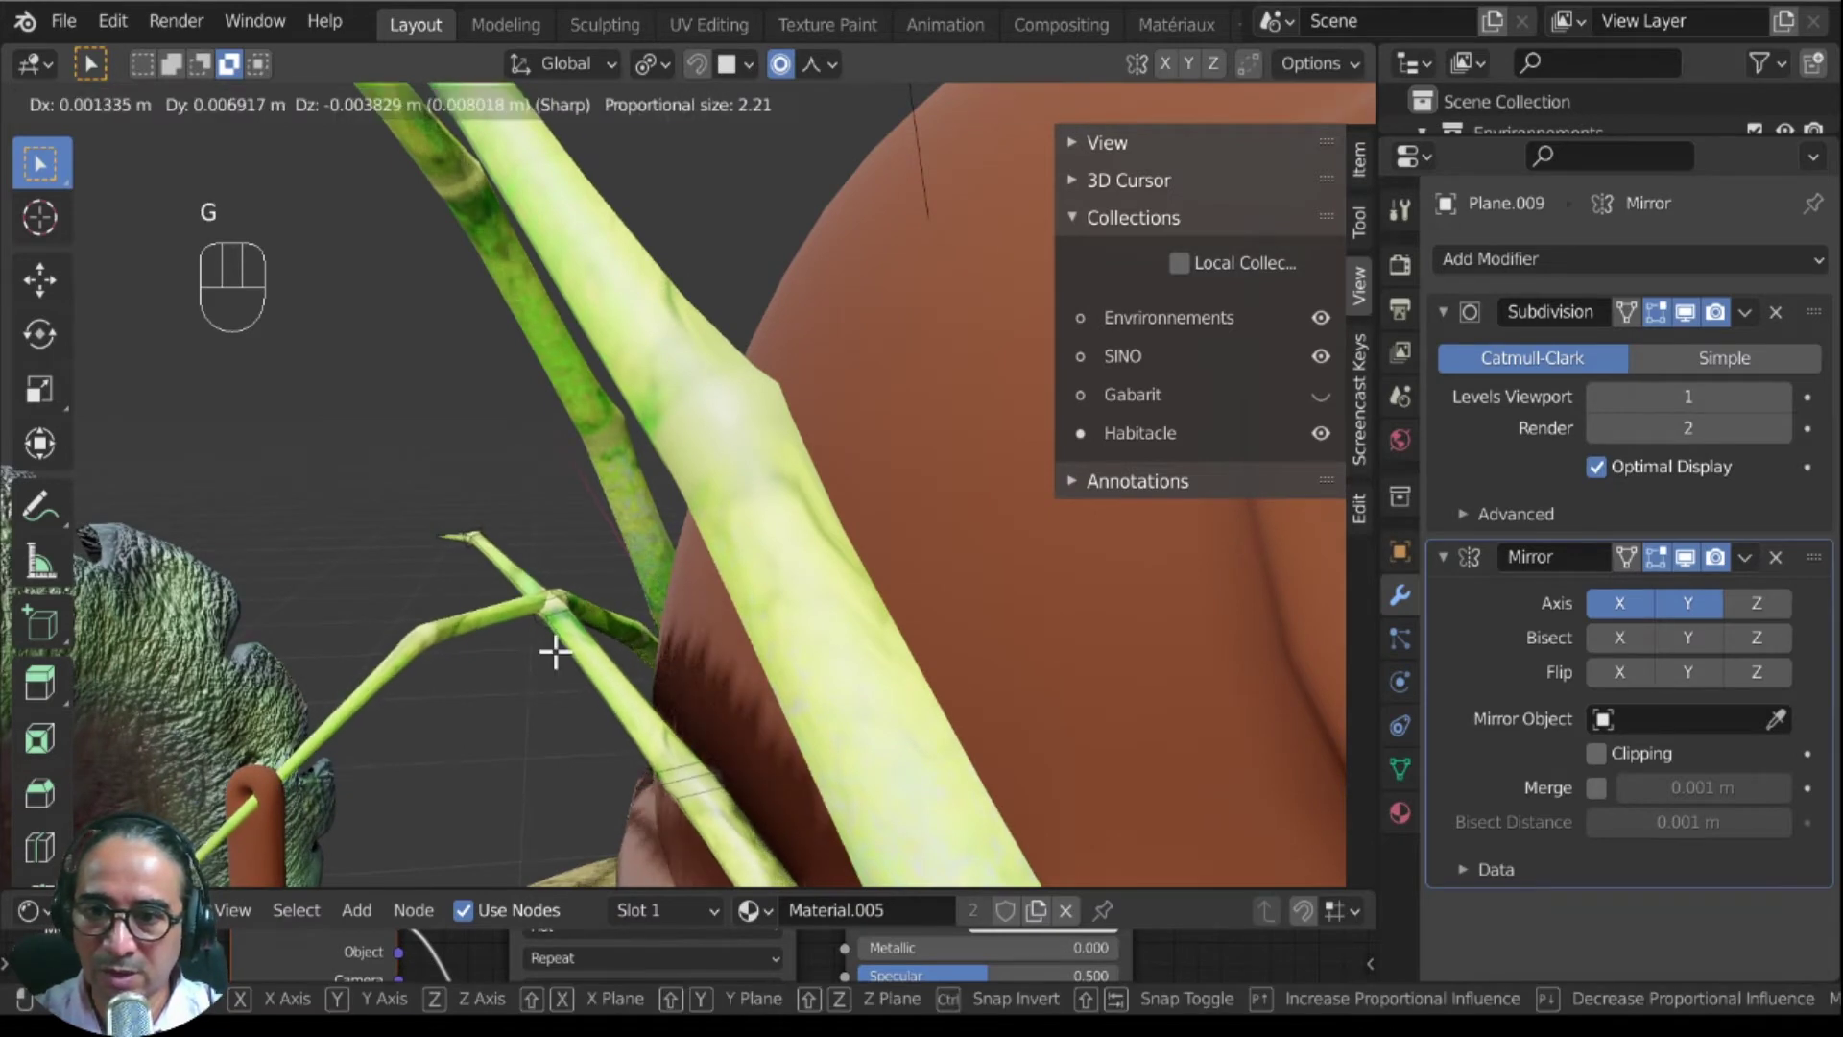
{"action": "right_click", "coordinate": [384, 710]}
{"action": "left_click", "coordinate": [357, 698]}
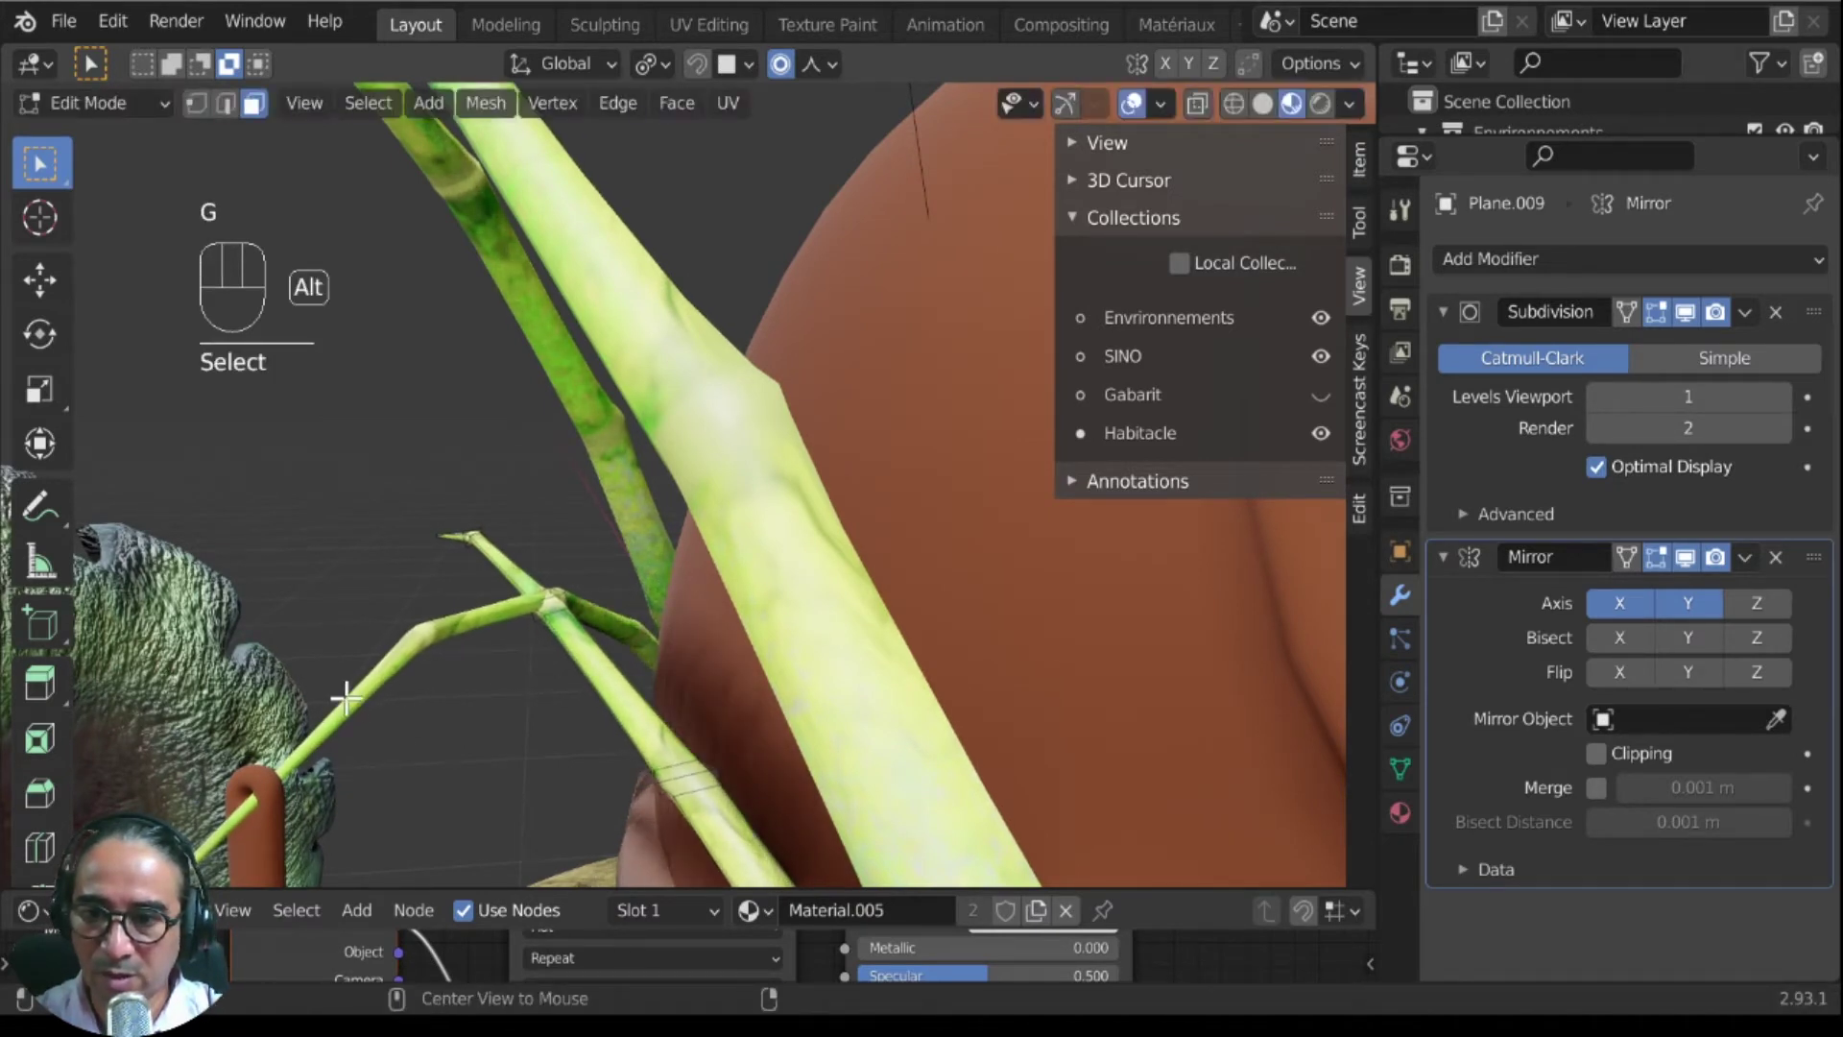
{"action": "middle_click_drag", "start_coordinate": [384, 699], "coordinate": [919, 586]}
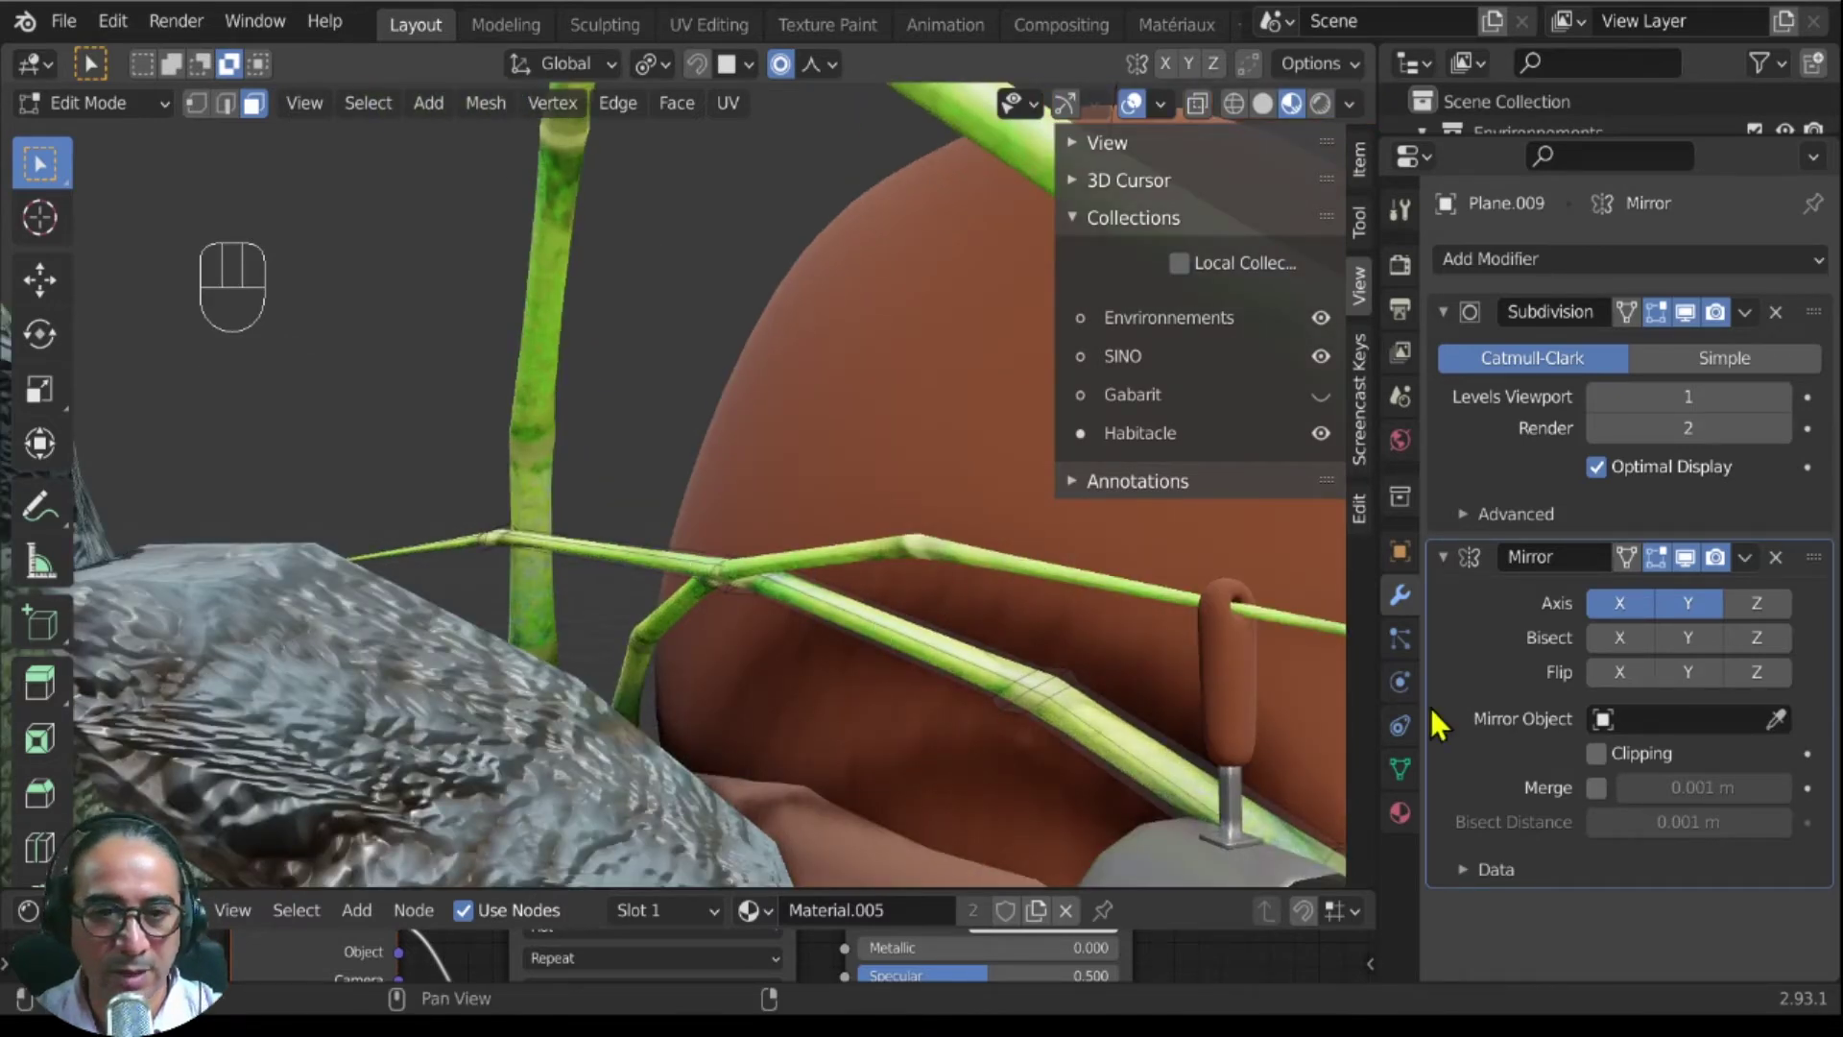
Step: Return to Object Mode and apply the thin pole's Mirror modifier
{"action": "left_click", "coordinate": [1745, 558]}
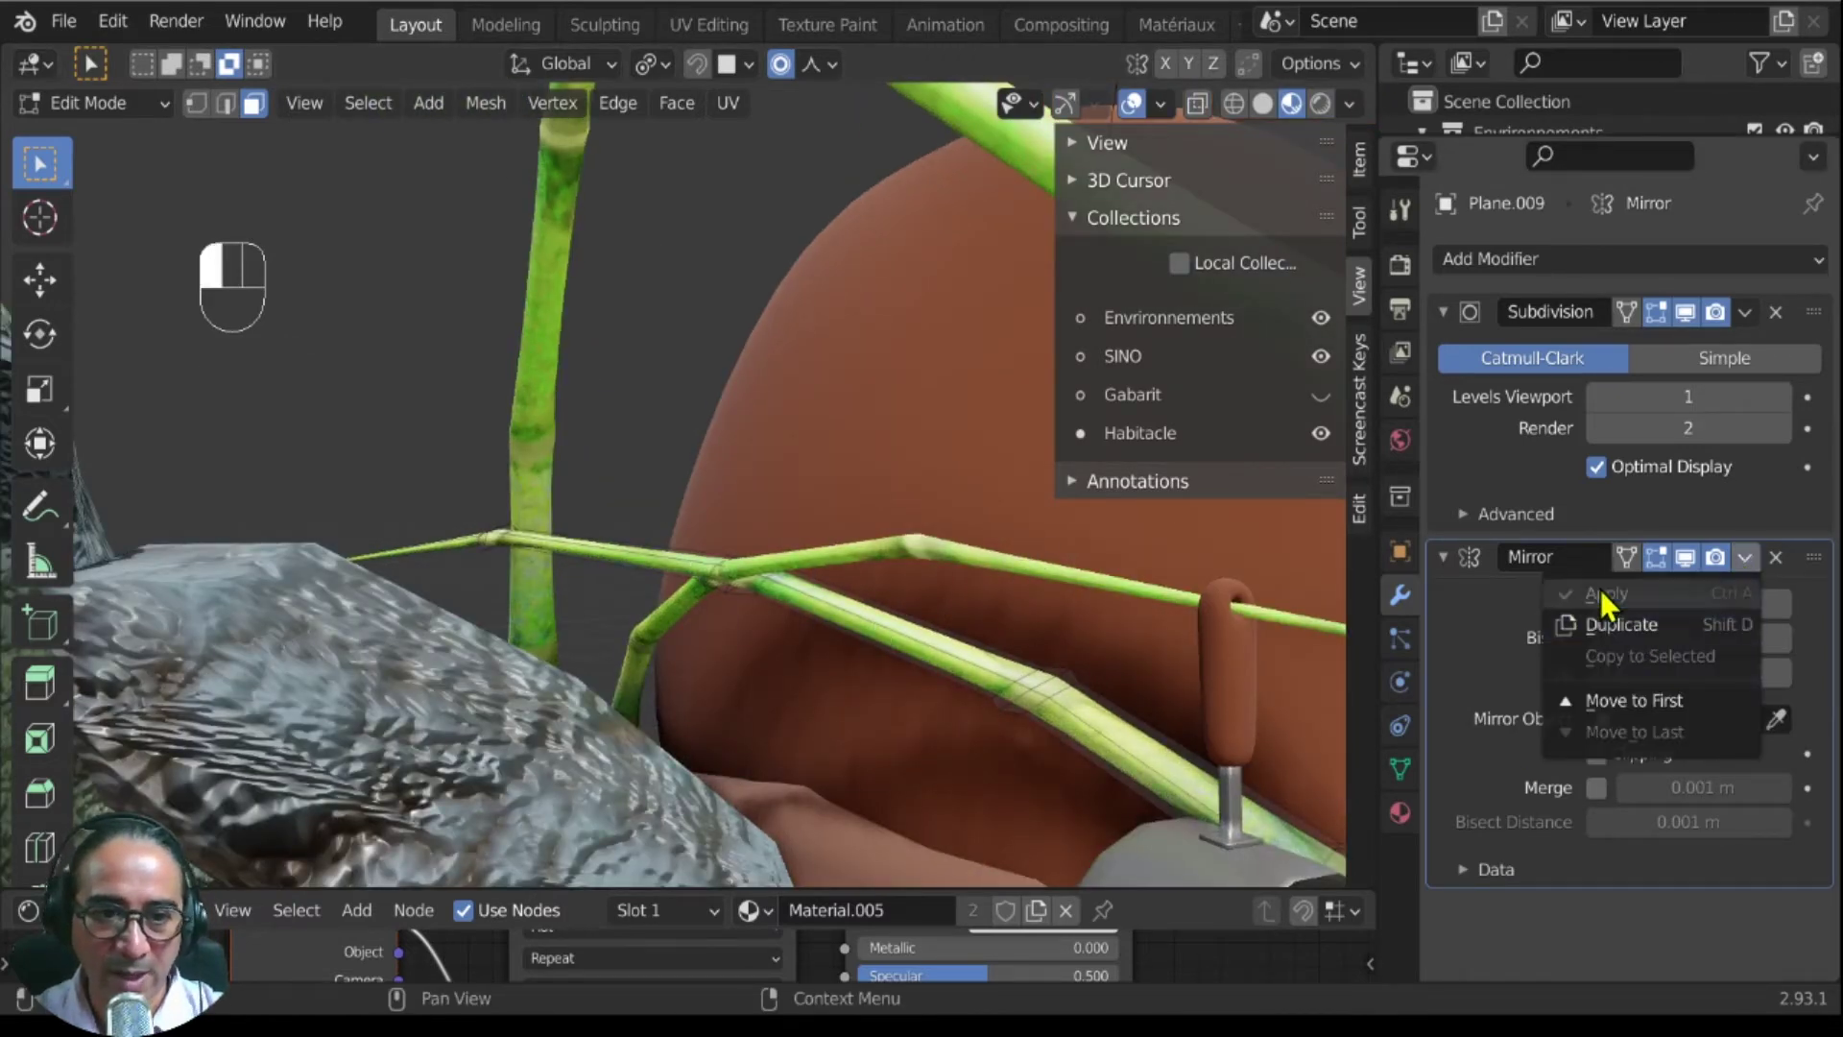
{"action": "key", "text": "Tab"}
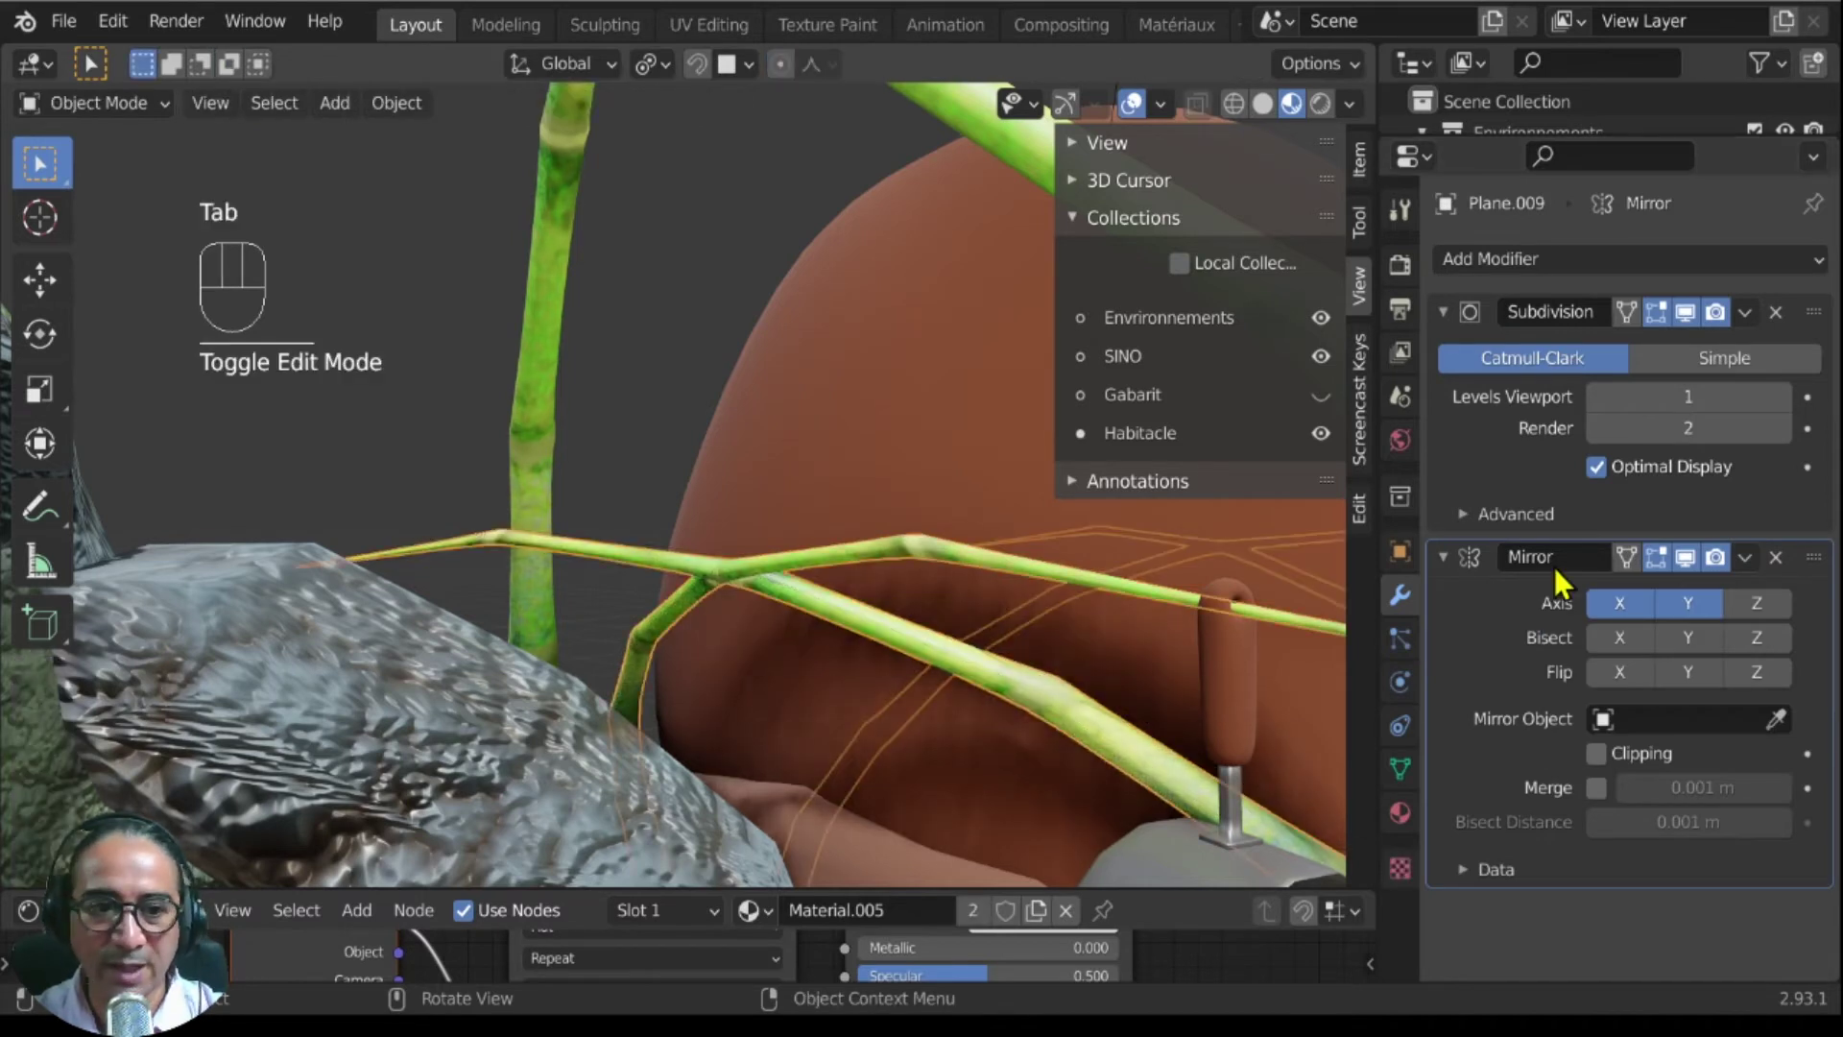
{"action": "left_click", "coordinate": [1745, 558]}
{"action": "left_click", "coordinate": [1627, 594]}
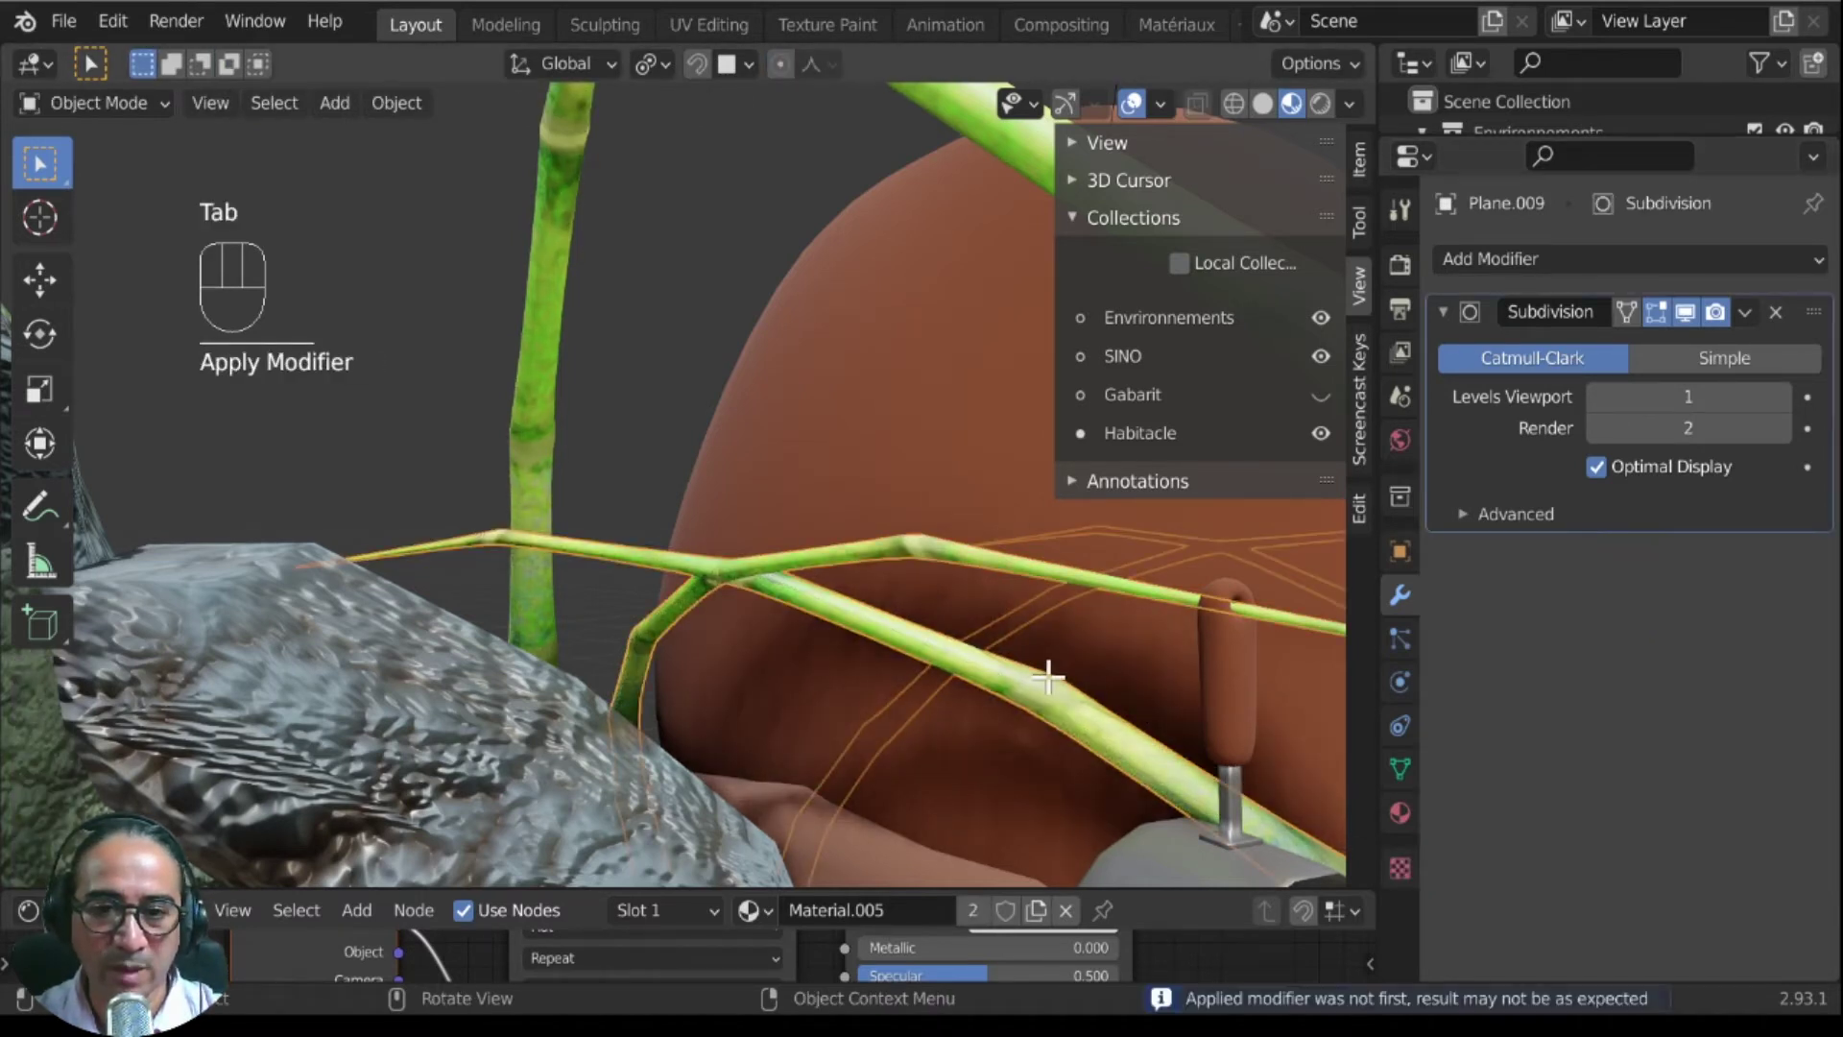
Step: Select a face loop on the pan's side twig in Edit Mode and lower the twig with Sharp proportional editing
{"action": "key", "text": "Tab"}
{"action": "left_click", "coordinate": [1066, 705], "text": "alt"}
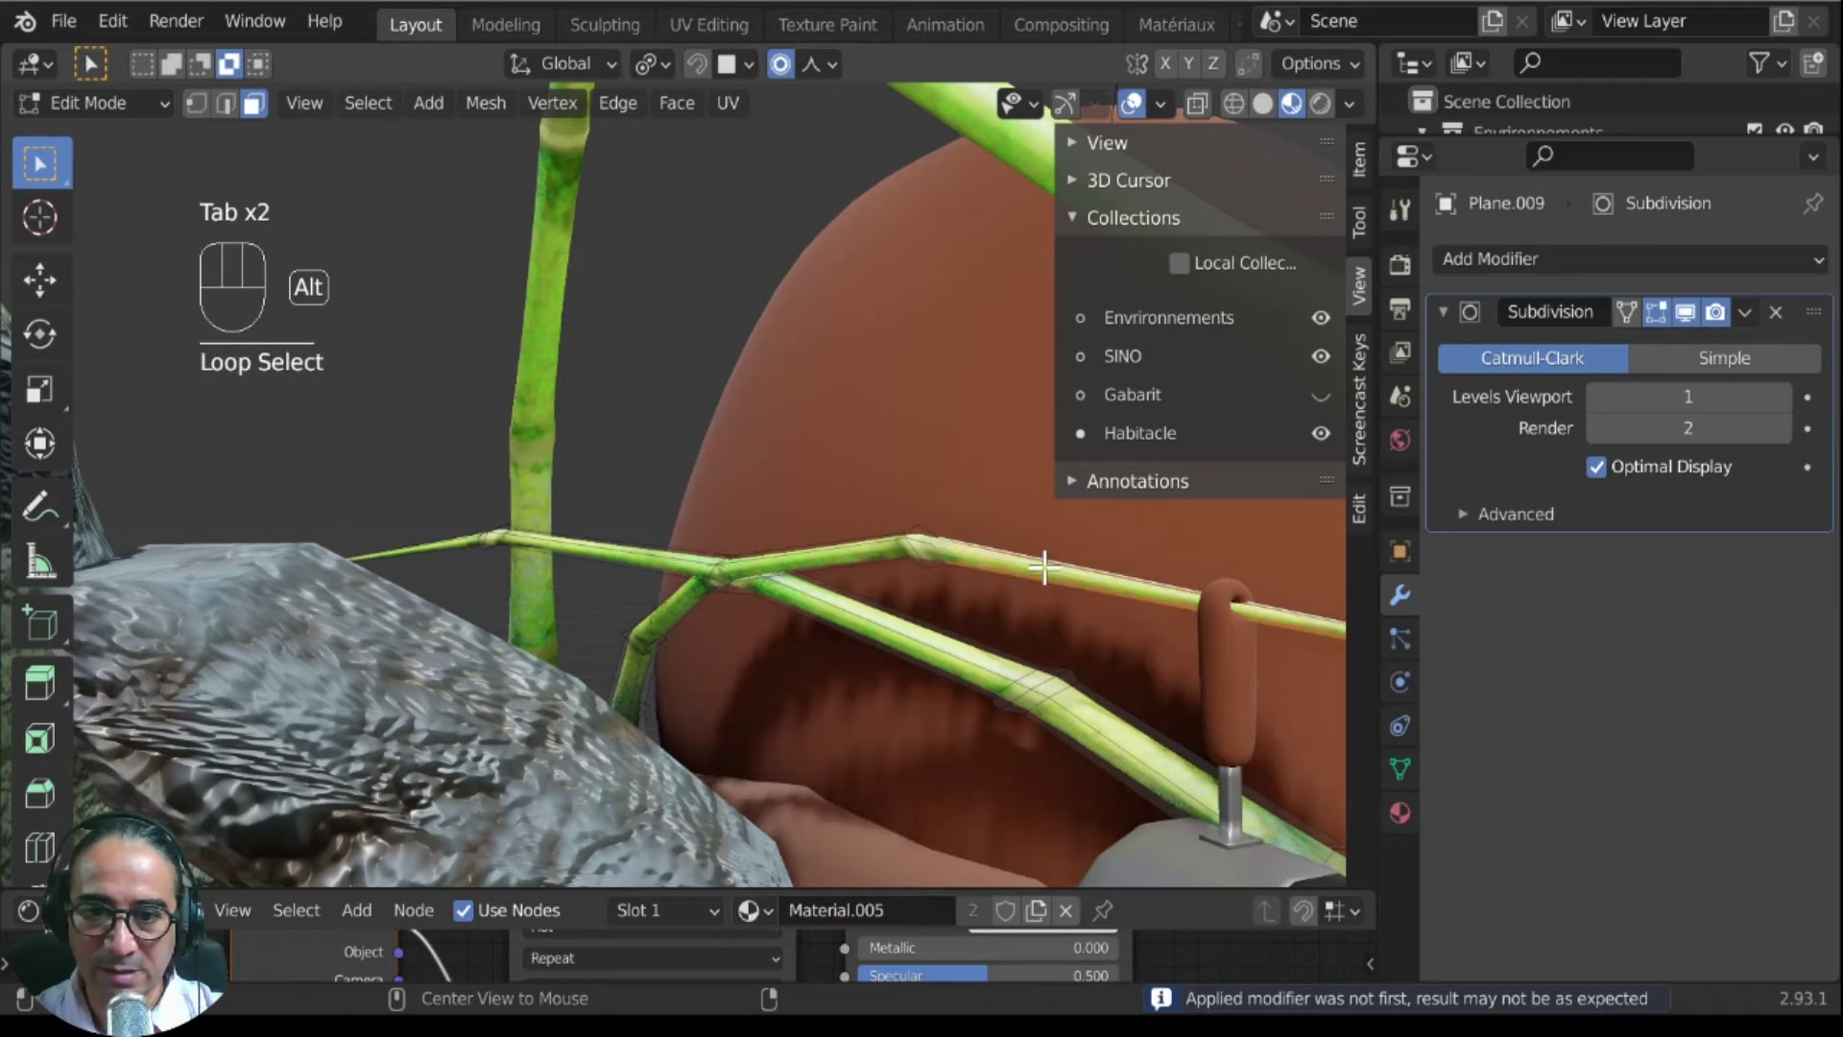
{"action": "middle_click_drag", "start_coordinate": [1078, 698], "coordinate": [867, 662], "text": "shift"}
{"action": "scroll", "coordinate": [865, 618], "scroll_direction": "down", "scroll_amount": 2}
{"action": "key", "text": "g"}
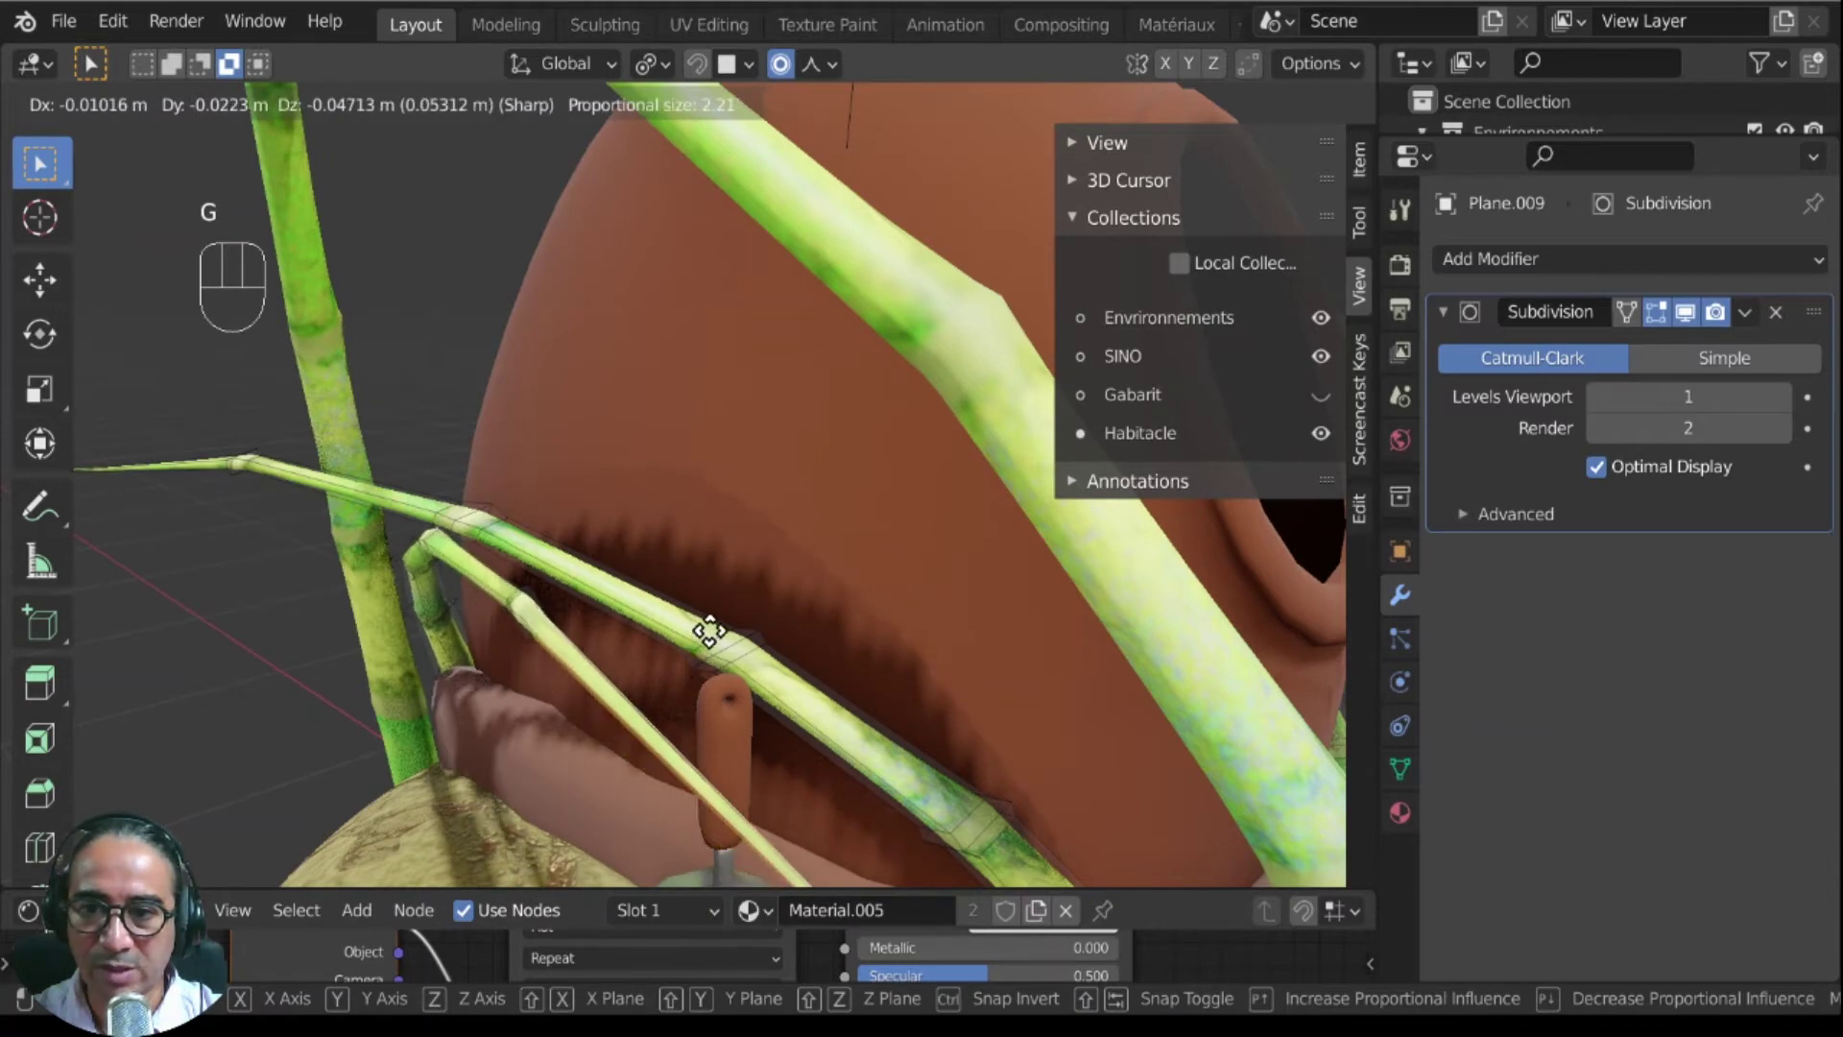
{"action": "left_click", "coordinate": [815, 660]}
Step: Rotate the side twig slightly and shift it along the global Y axis with proportional editing
{"action": "middle_click_drag", "start_coordinate": [747, 684], "coordinate": [970, 787]}
{"action": "key", "text": "r"}
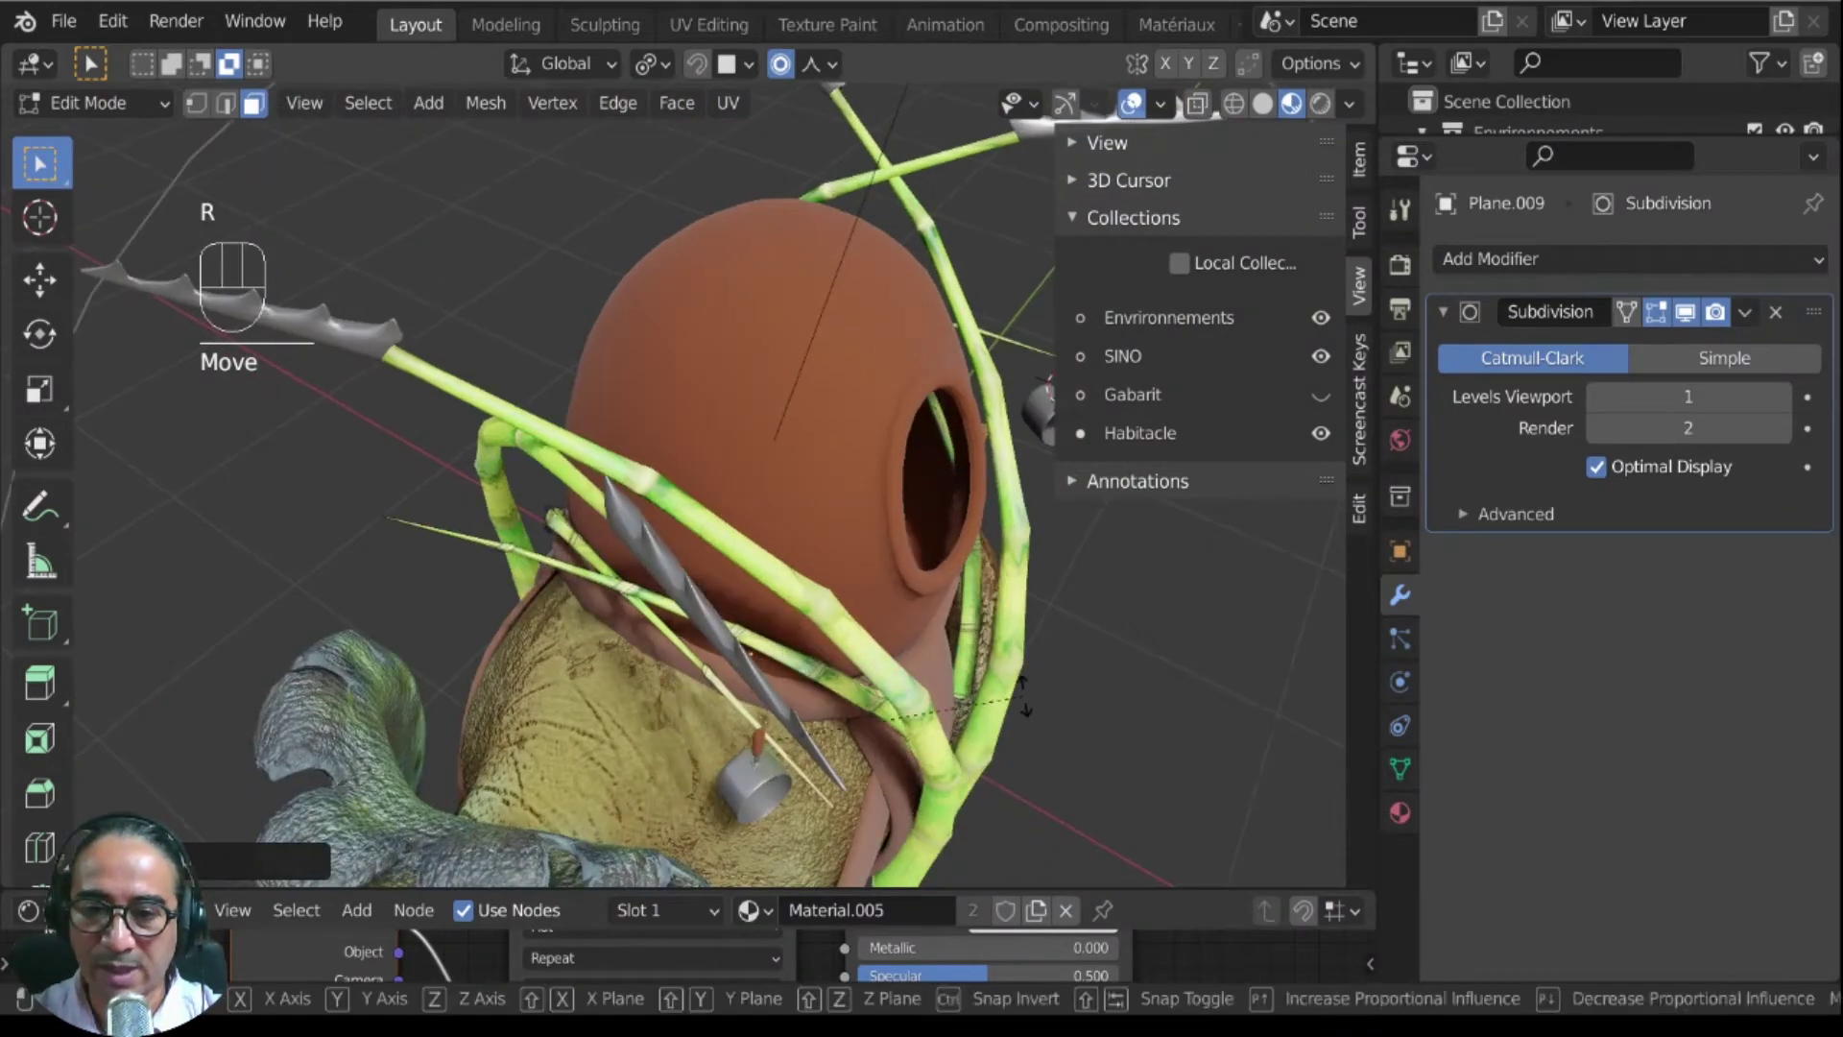
{"action": "left_click", "coordinate": [960, 737]}
{"action": "key", "text": "g"}
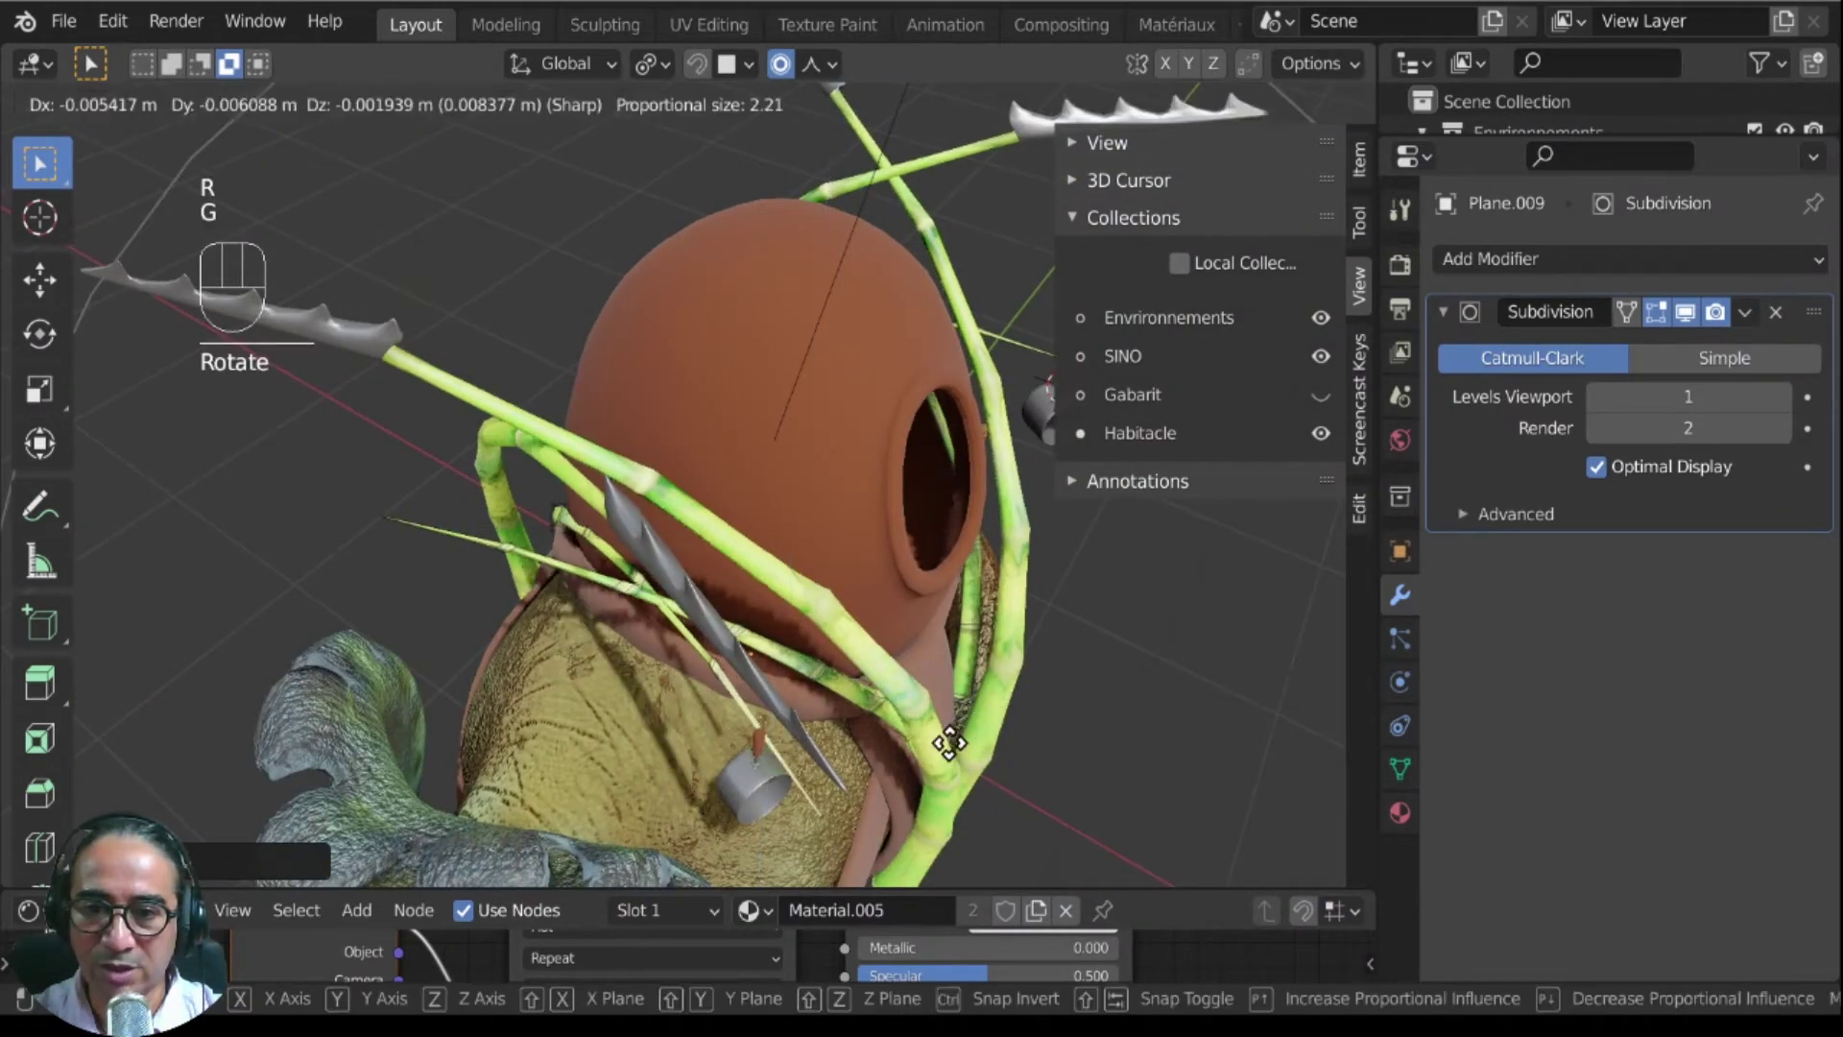
{"action": "key", "text": "y"}
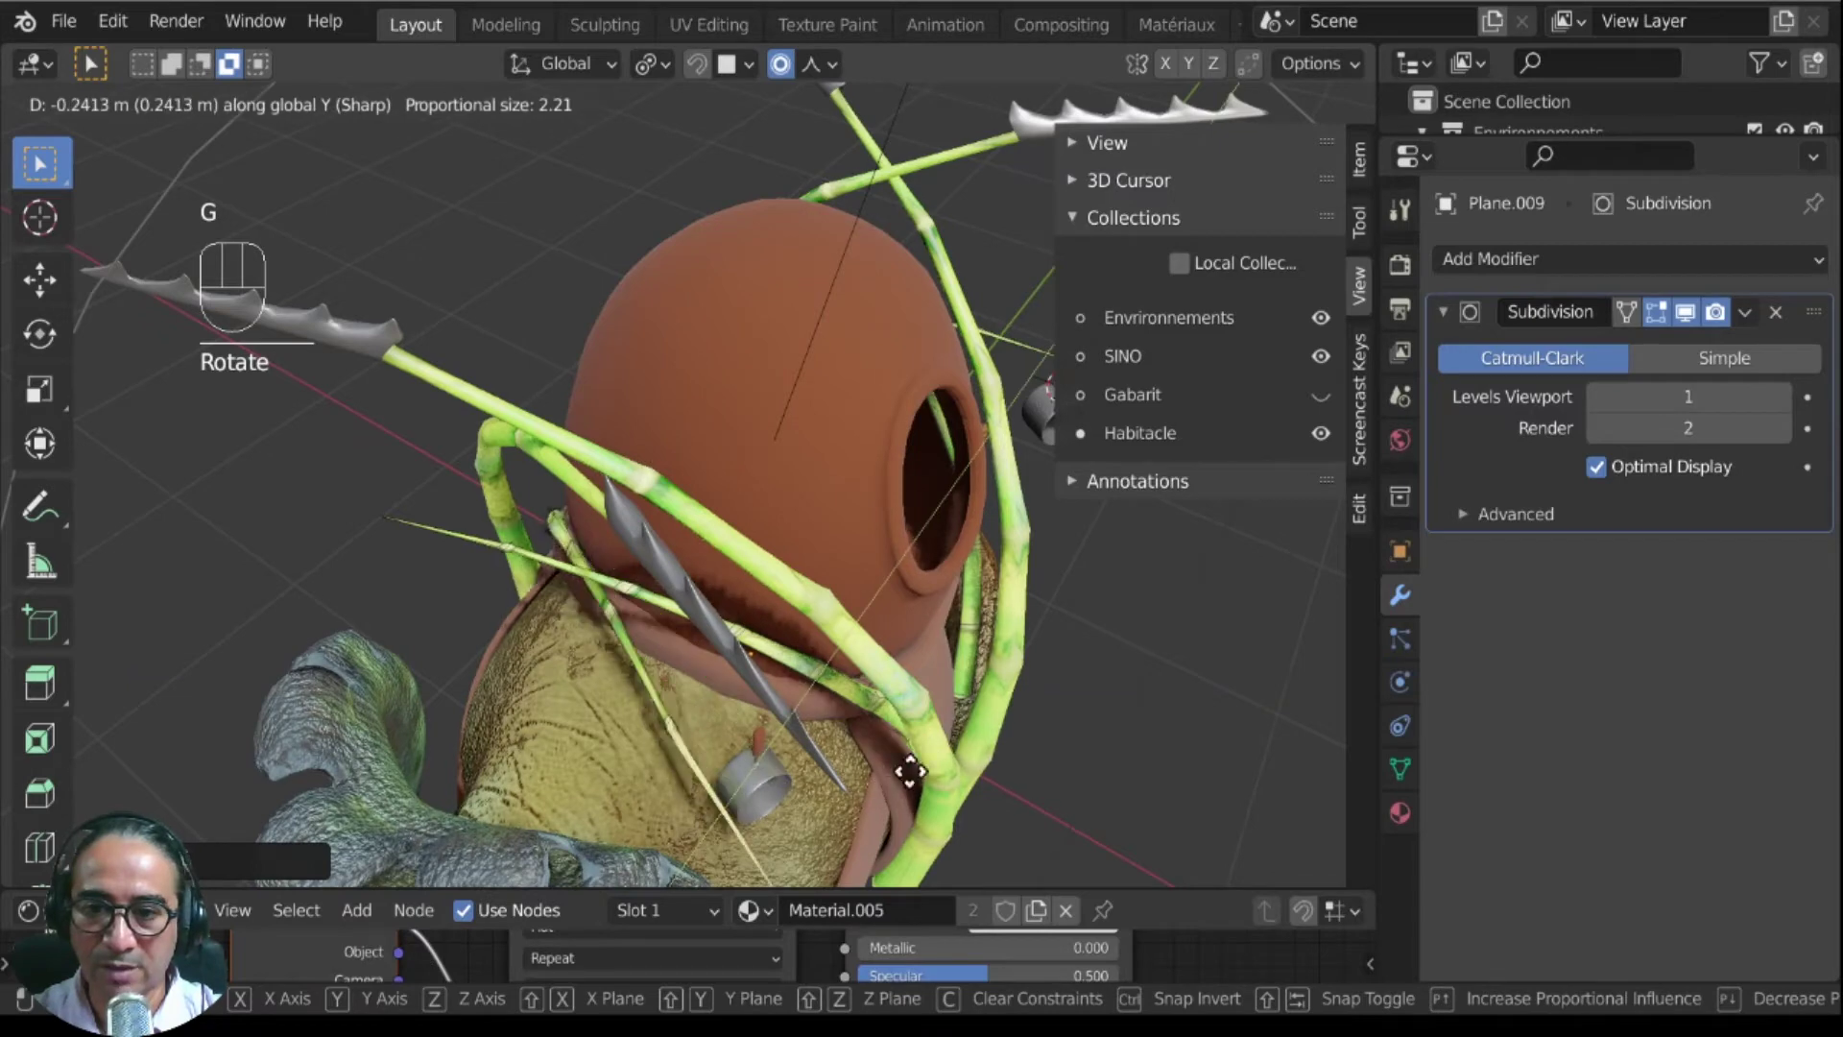
{"action": "left_click", "coordinate": [936, 768]}
Step: Return to Object Mode, select the hanging pan and lower it toward the repositioned twig
{"action": "middle_click_drag", "start_coordinate": [936, 768], "coordinate": [787, 693]}
{"action": "scroll", "coordinate": [774, 667], "scroll_direction": "down", "scroll_amount": 6}
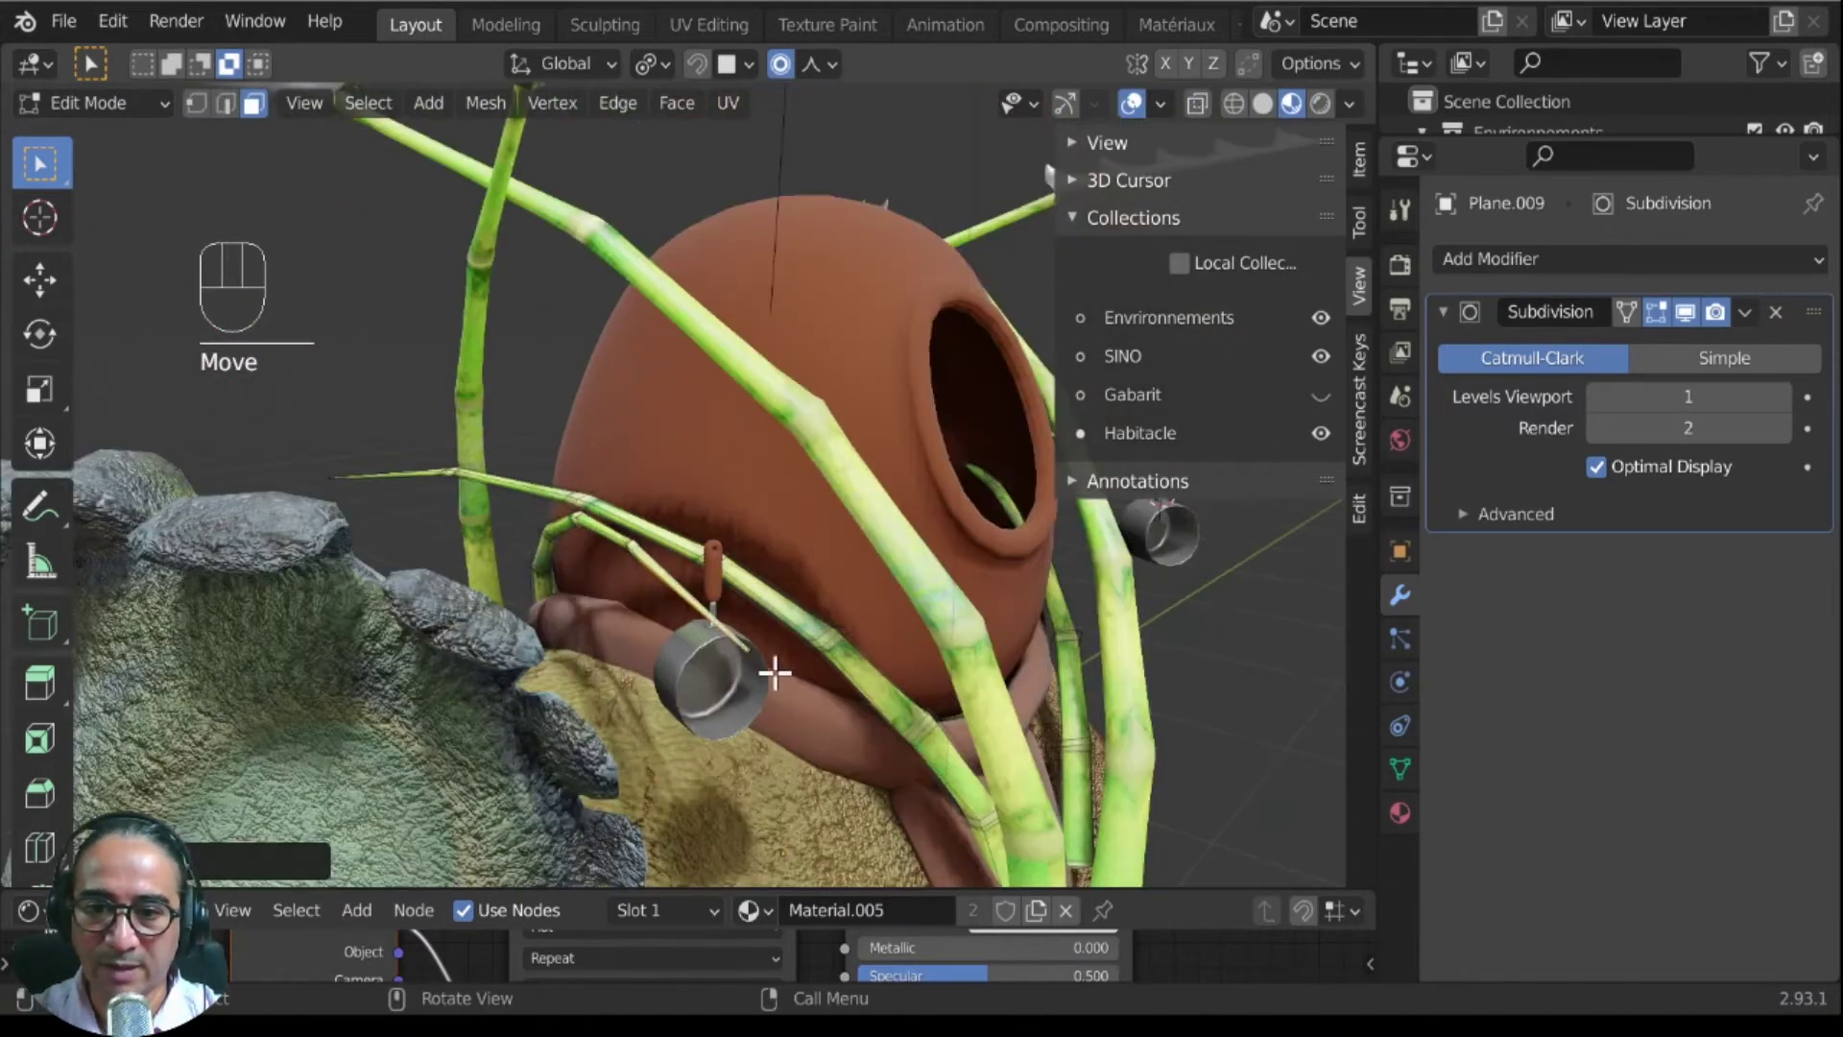
{"action": "key", "text": "Tab"}
{"action": "left_click", "coordinate": [724, 596]}
{"action": "key", "text": "g"}
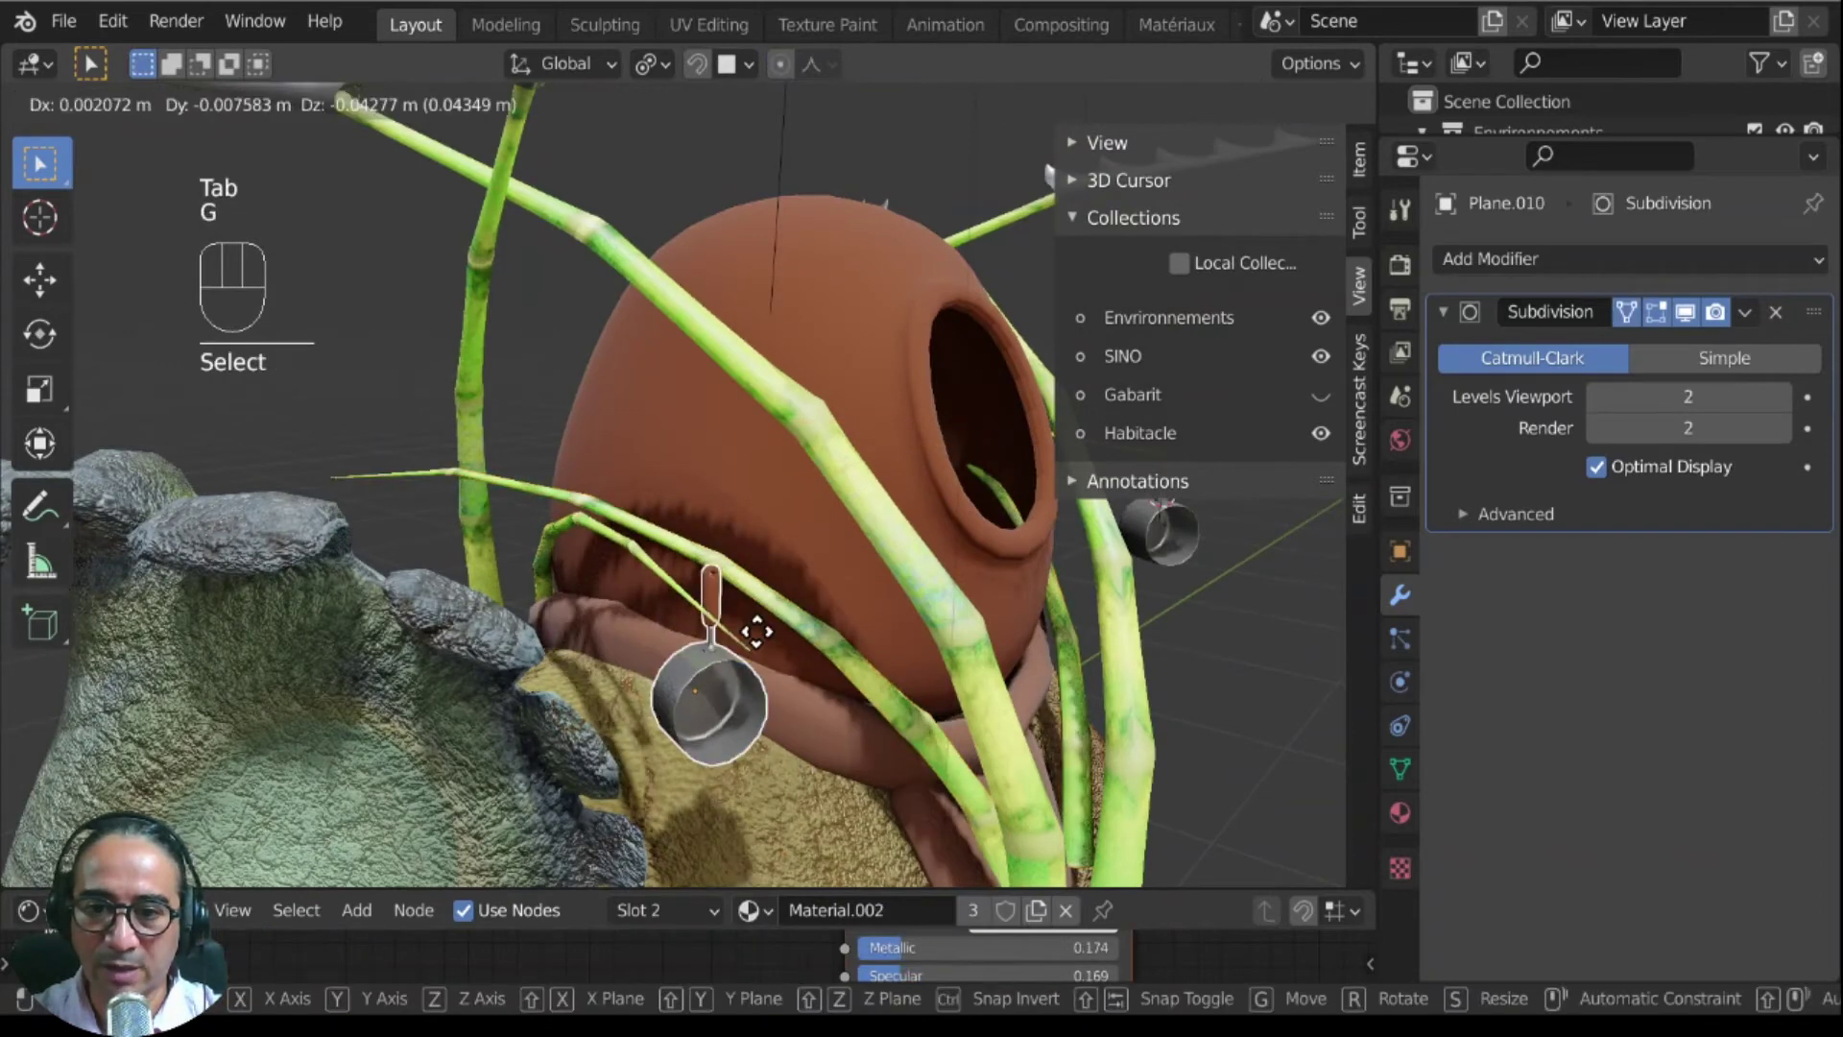
{"action": "left_click", "coordinate": [741, 645]}
Step: Adjust the pan's position from another viewing angle so its handle hangs on the side twig
{"action": "scroll", "coordinate": [764, 709], "scroll_direction": "up", "scroll_amount": 5}
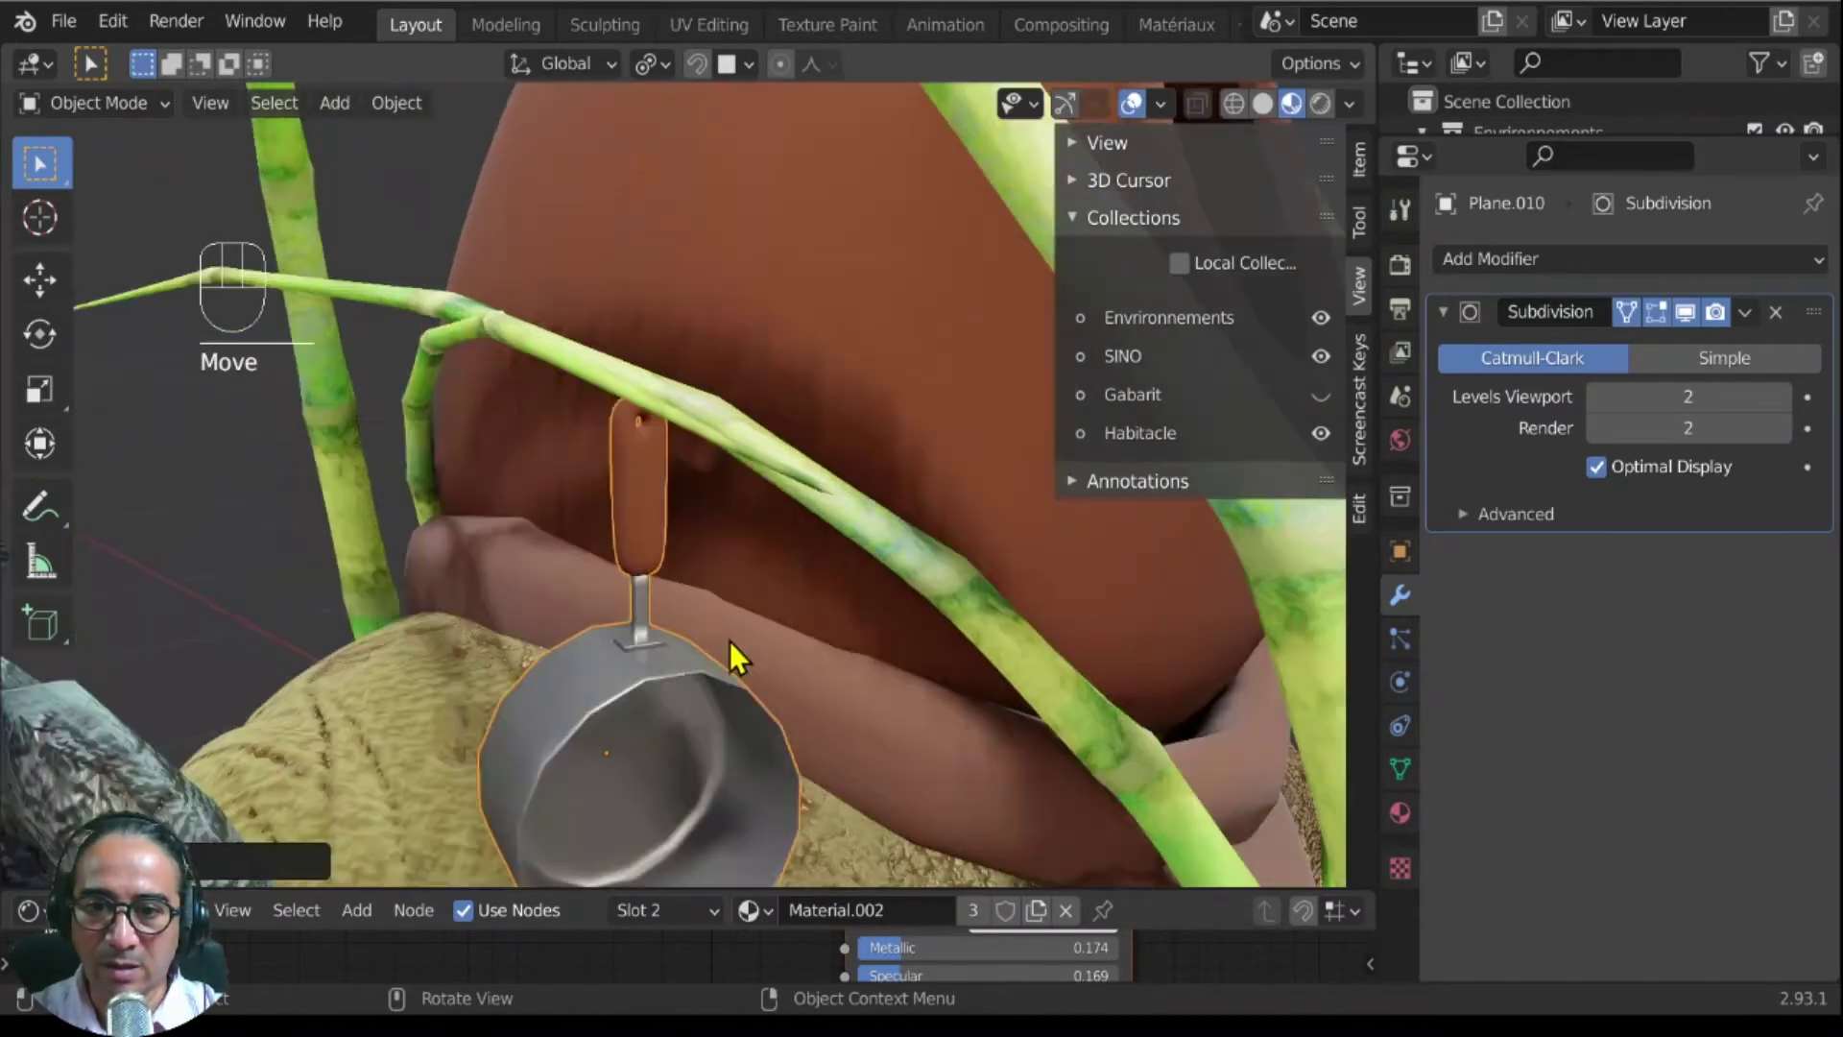
{"action": "middle_click_drag", "start_coordinate": [729, 642], "coordinate": [694, 626]}
{"action": "key", "text": "g"}
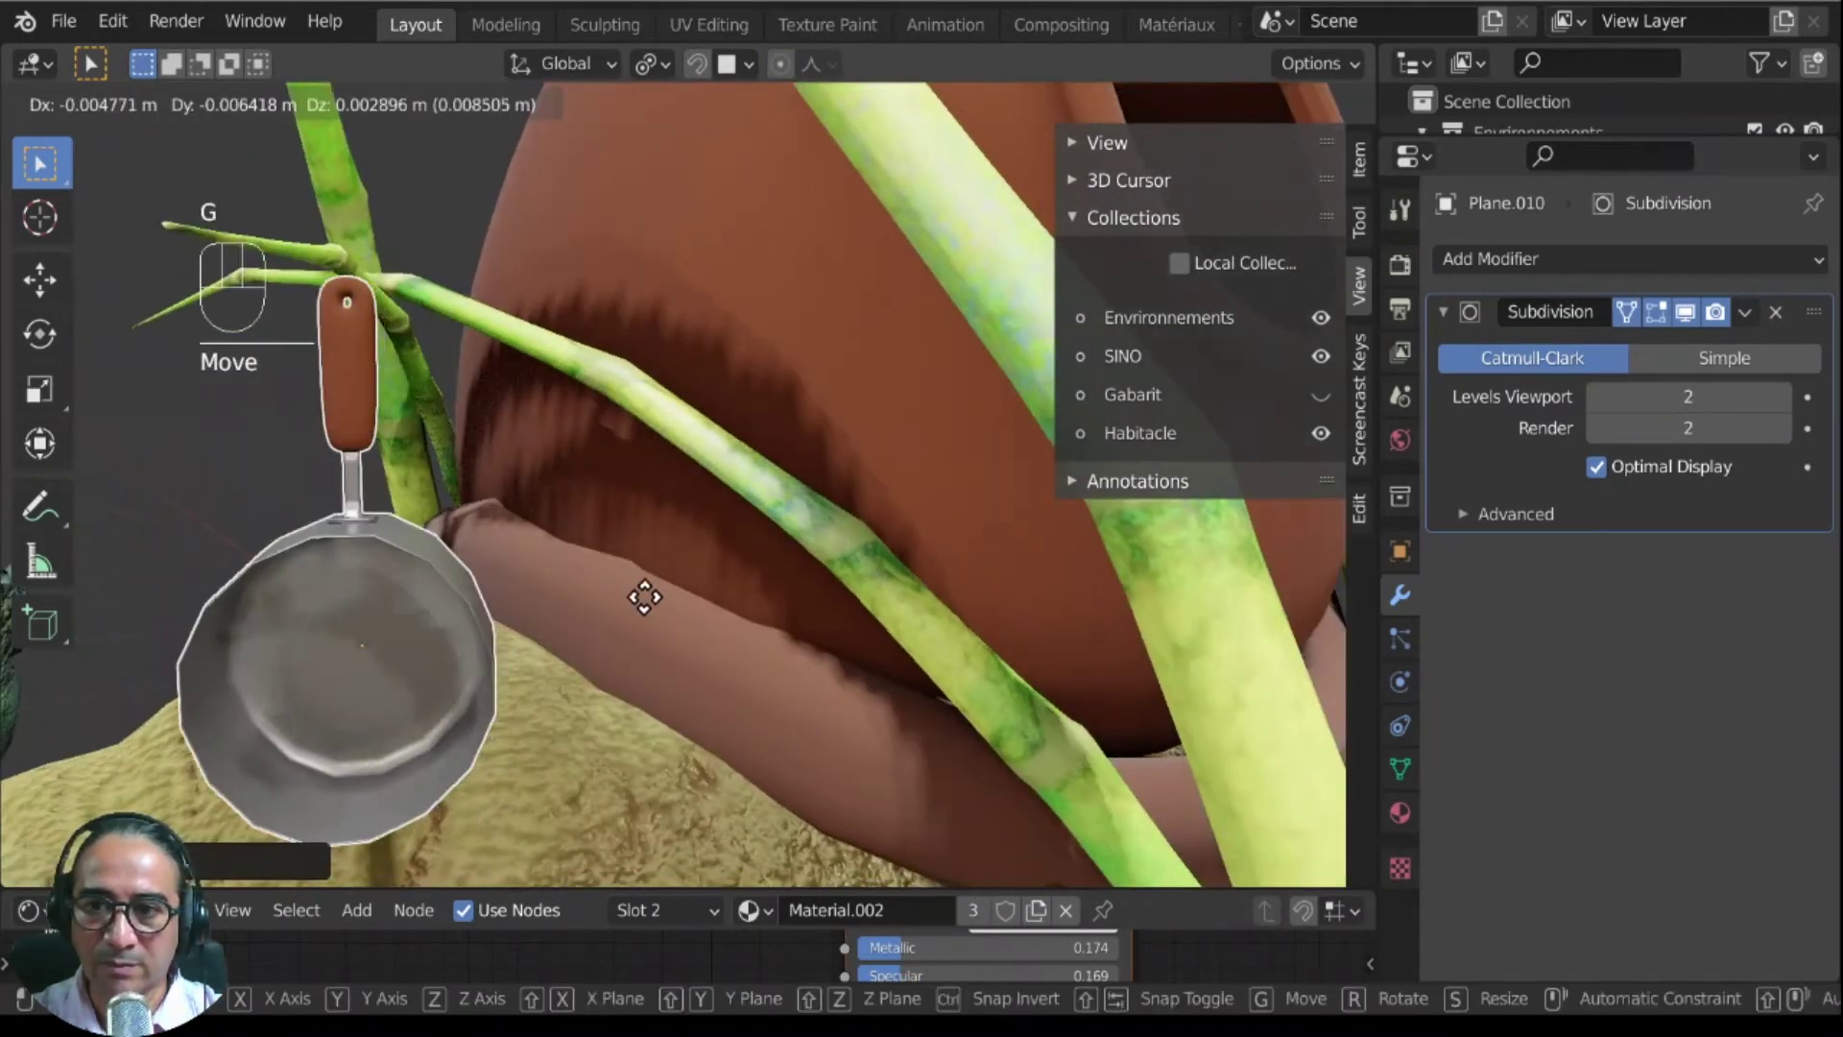
{"action": "left_click", "coordinate": [618, 620]}
{"action": "scroll", "coordinate": [618, 620], "scroll_direction": "down", "scroll_amount": 5}
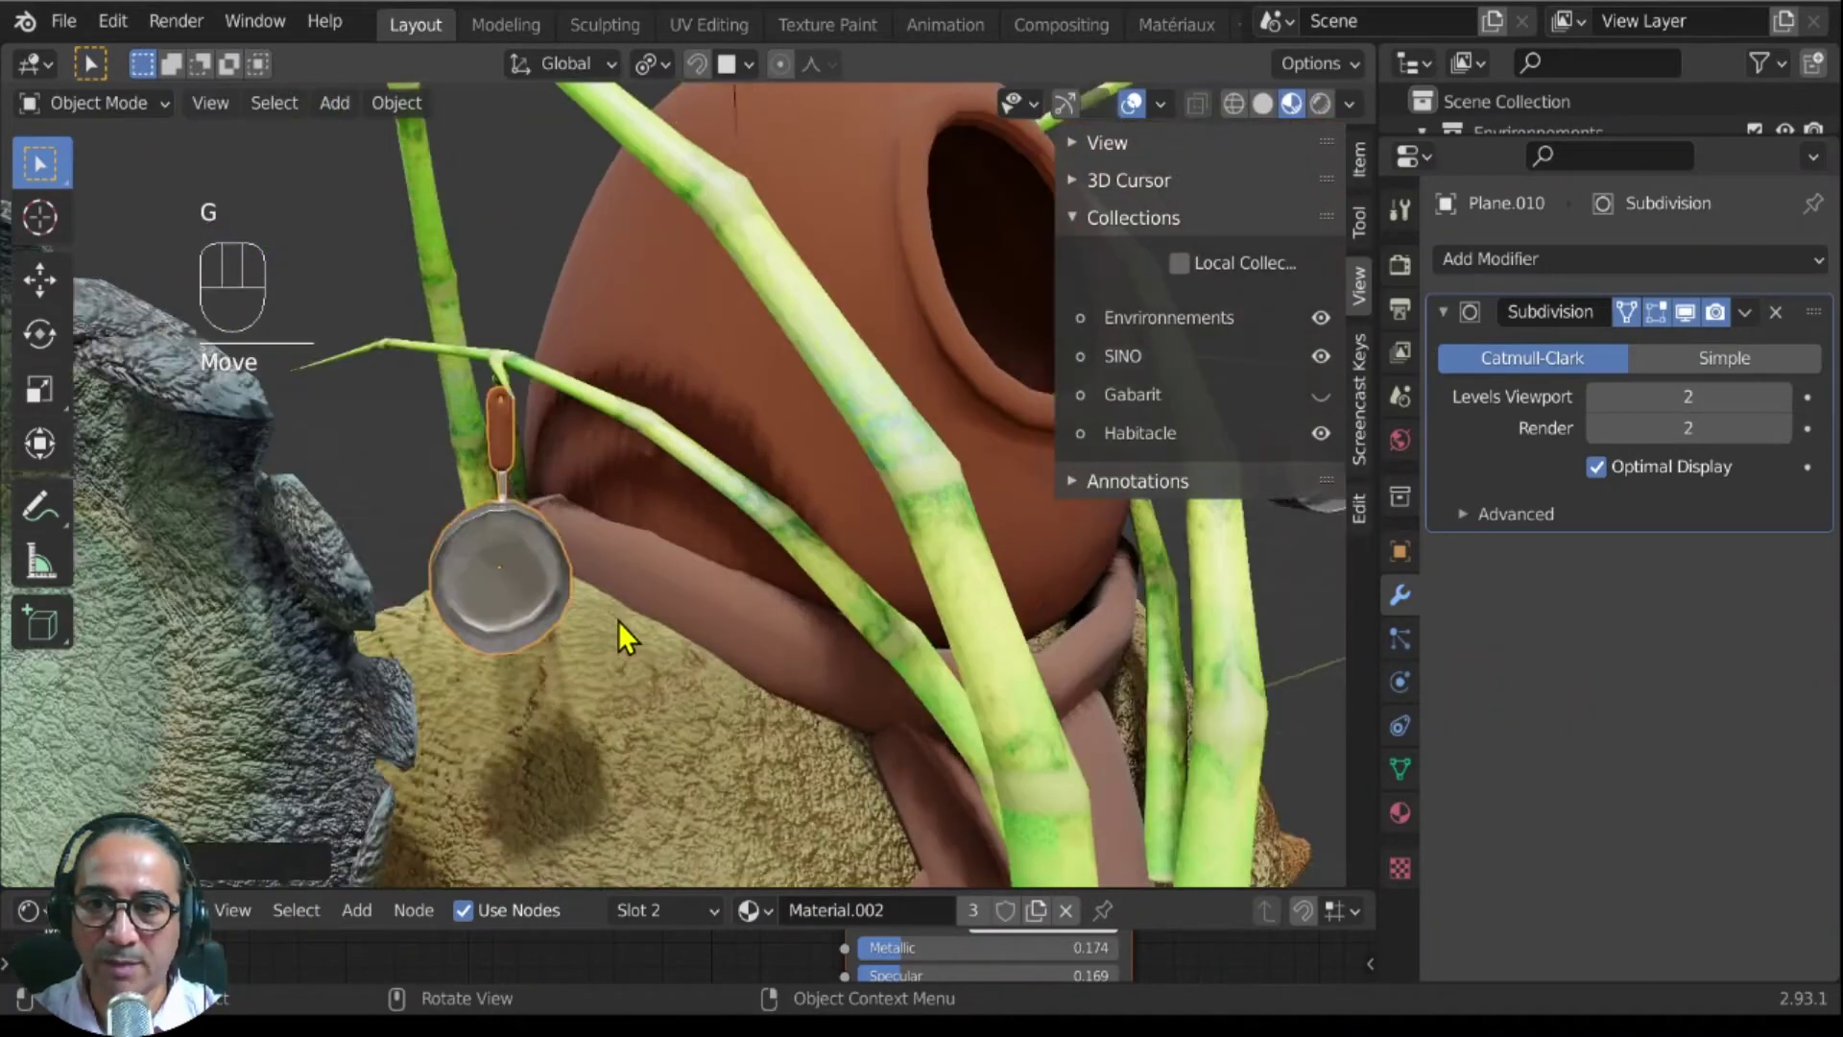
Step: Move the side bamboo pole's tip with Sharp proportional editing so it meets the twig holding the pan, and return to Object Mode
{"action": "middle_click_drag", "start_coordinate": [618, 620], "coordinate": [594, 447]}
{"action": "scroll", "coordinate": [770, 649], "scroll_direction": "down", "scroll_amount": 5}
{"action": "middle_click_drag", "start_coordinate": [872, 646], "coordinate": [741, 618], "text": "shift"}
{"action": "scroll", "coordinate": [954, 595], "scroll_direction": "up", "scroll_amount": 5}
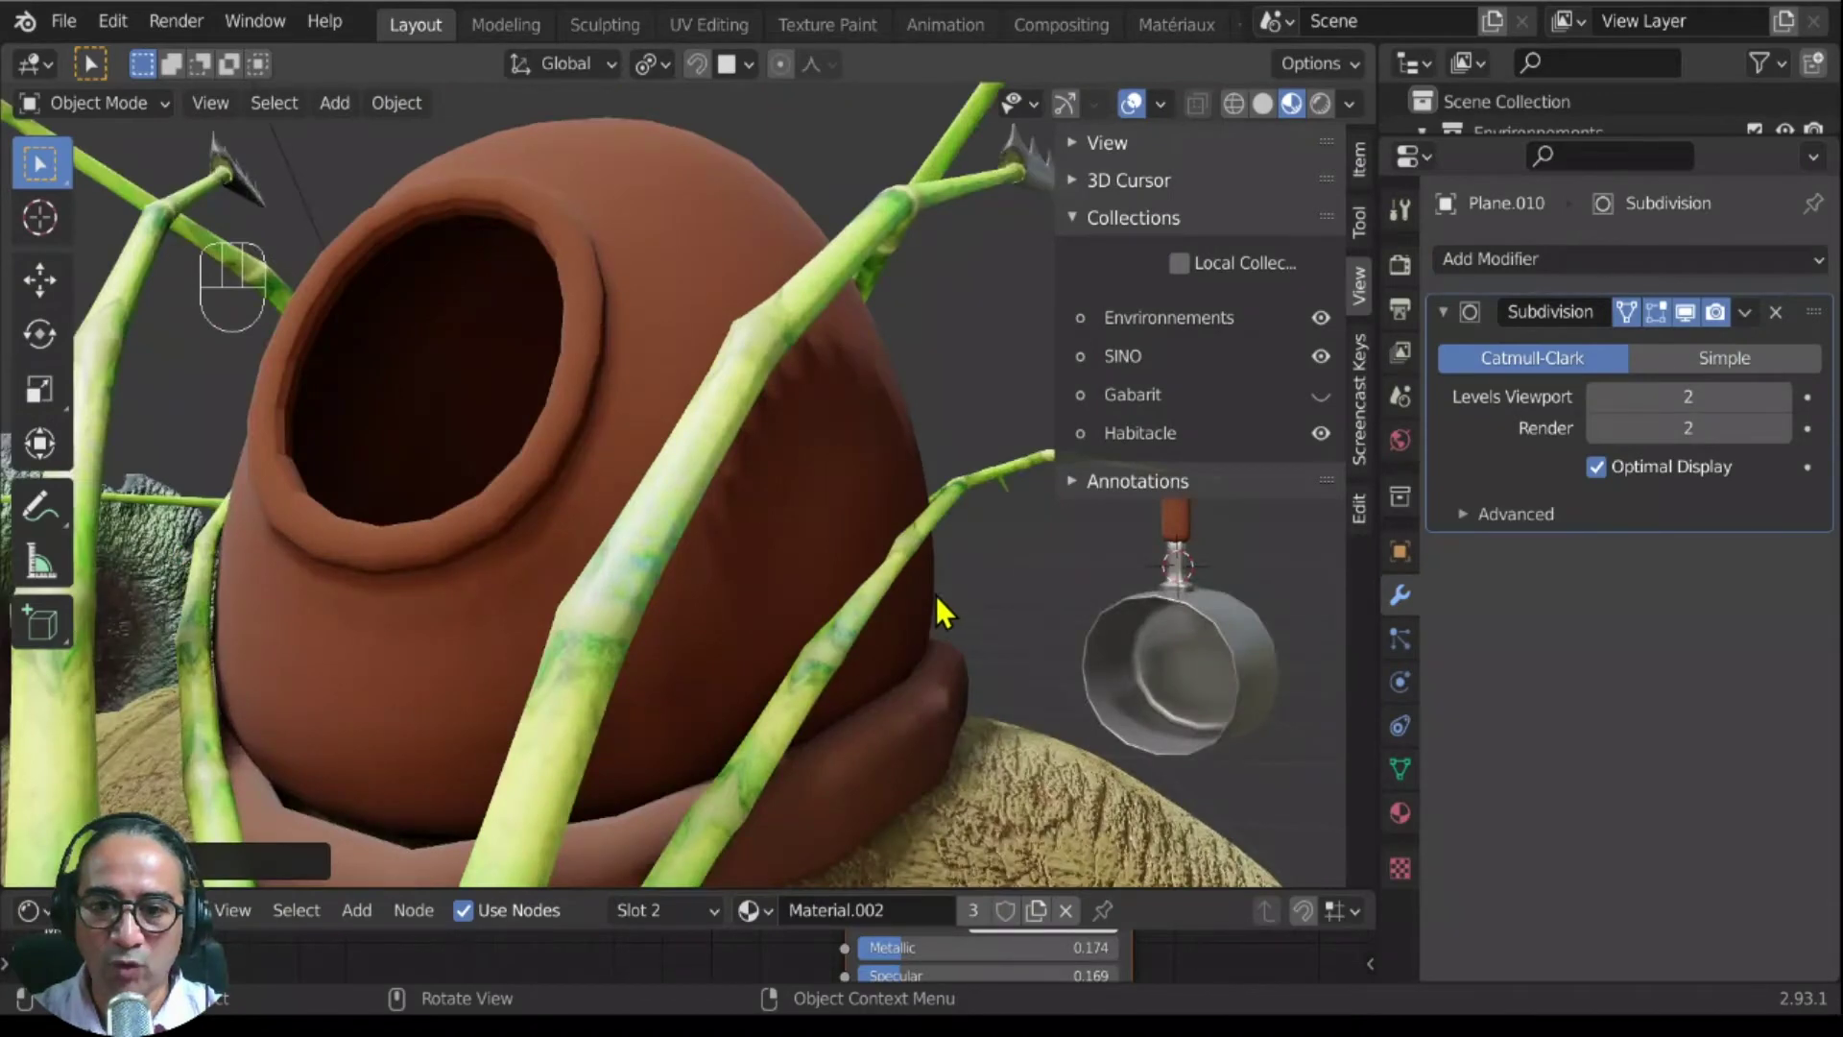
{"action": "middle_click_drag", "start_coordinate": [936, 595], "coordinate": [647, 411]}
{"action": "left_click", "coordinate": [647, 411]}
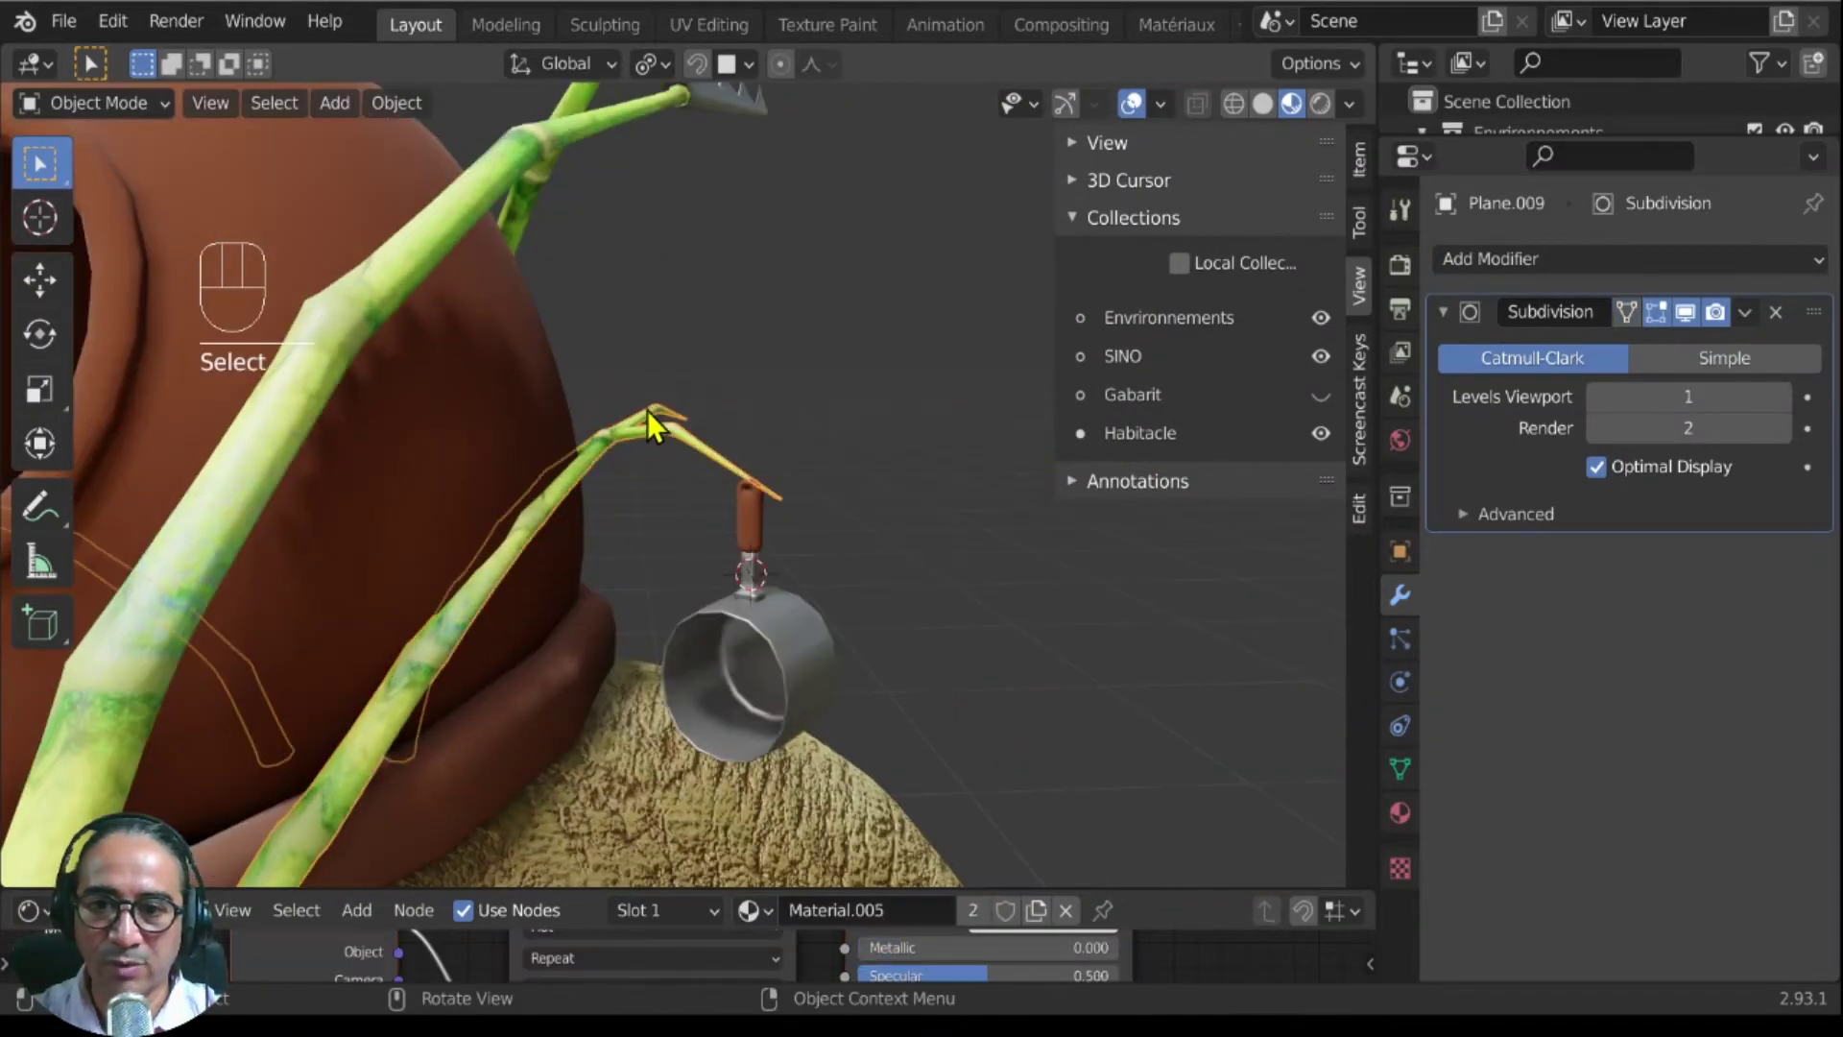
{"action": "key", "text": "Tab"}
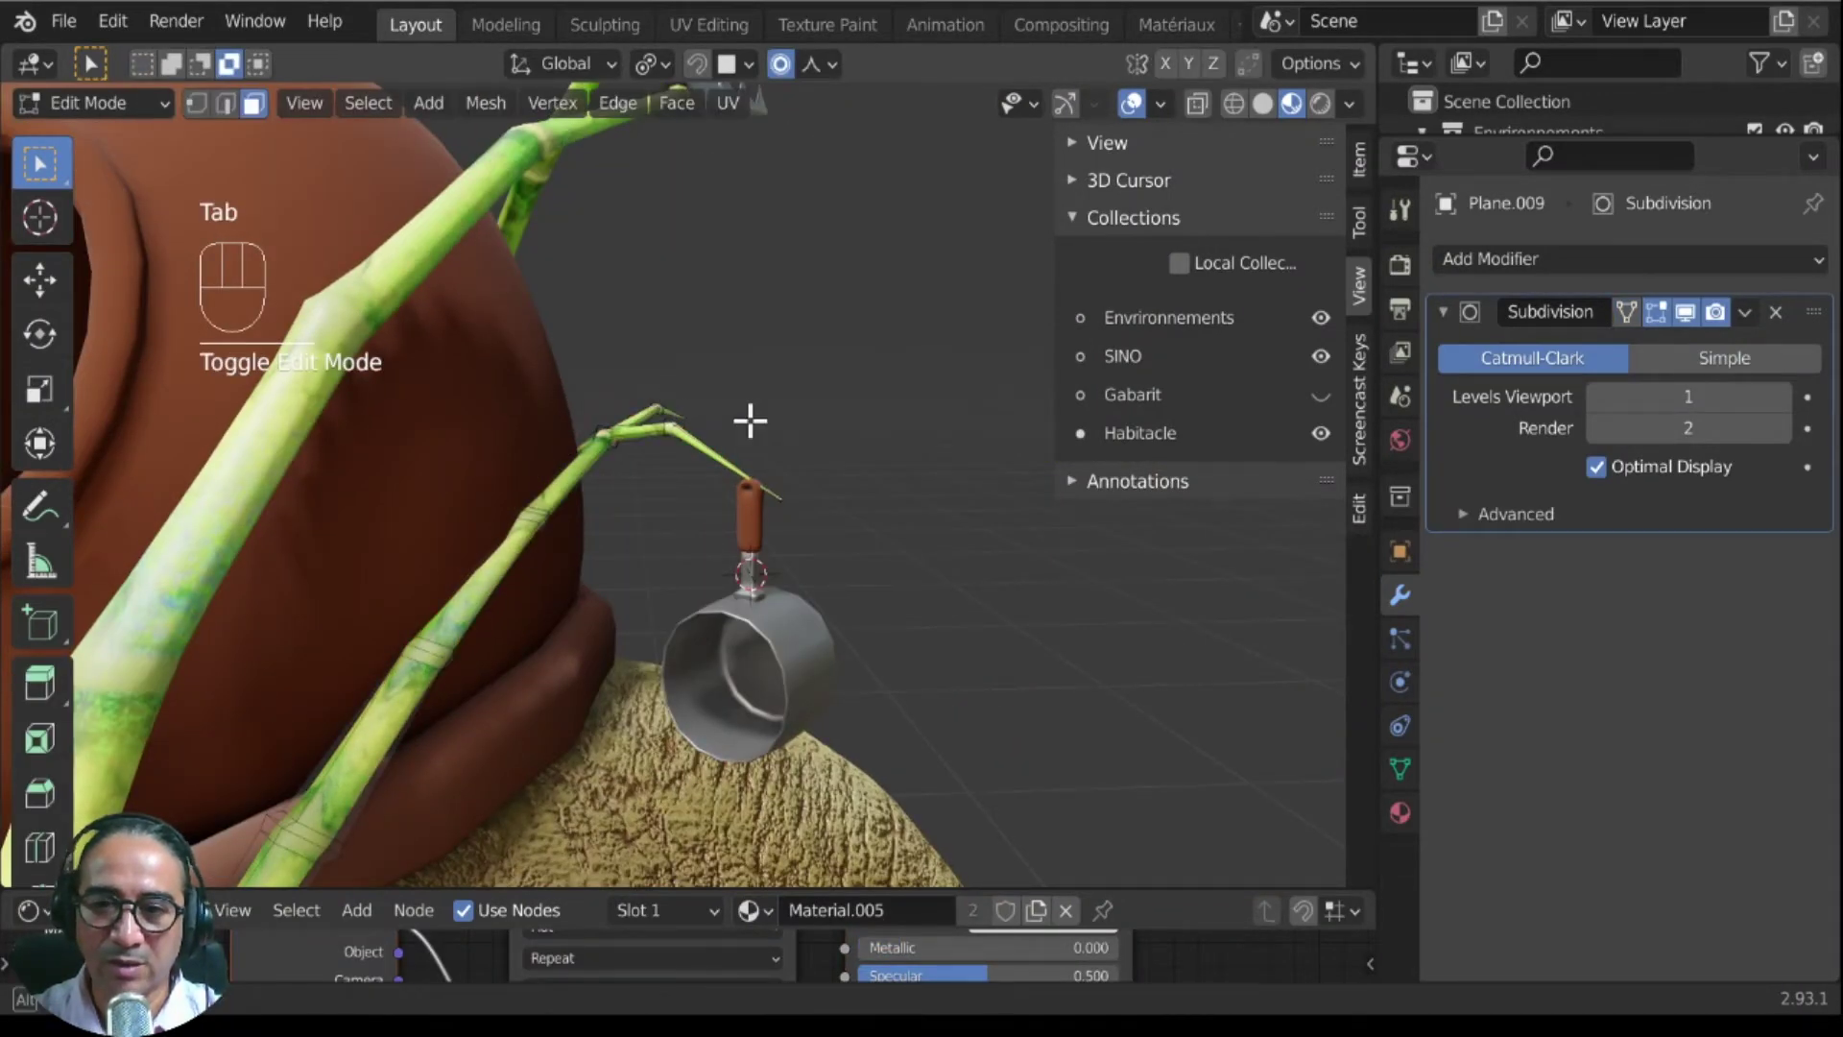
{"action": "middle_click_drag", "start_coordinate": [749, 420], "coordinate": [526, 518]}
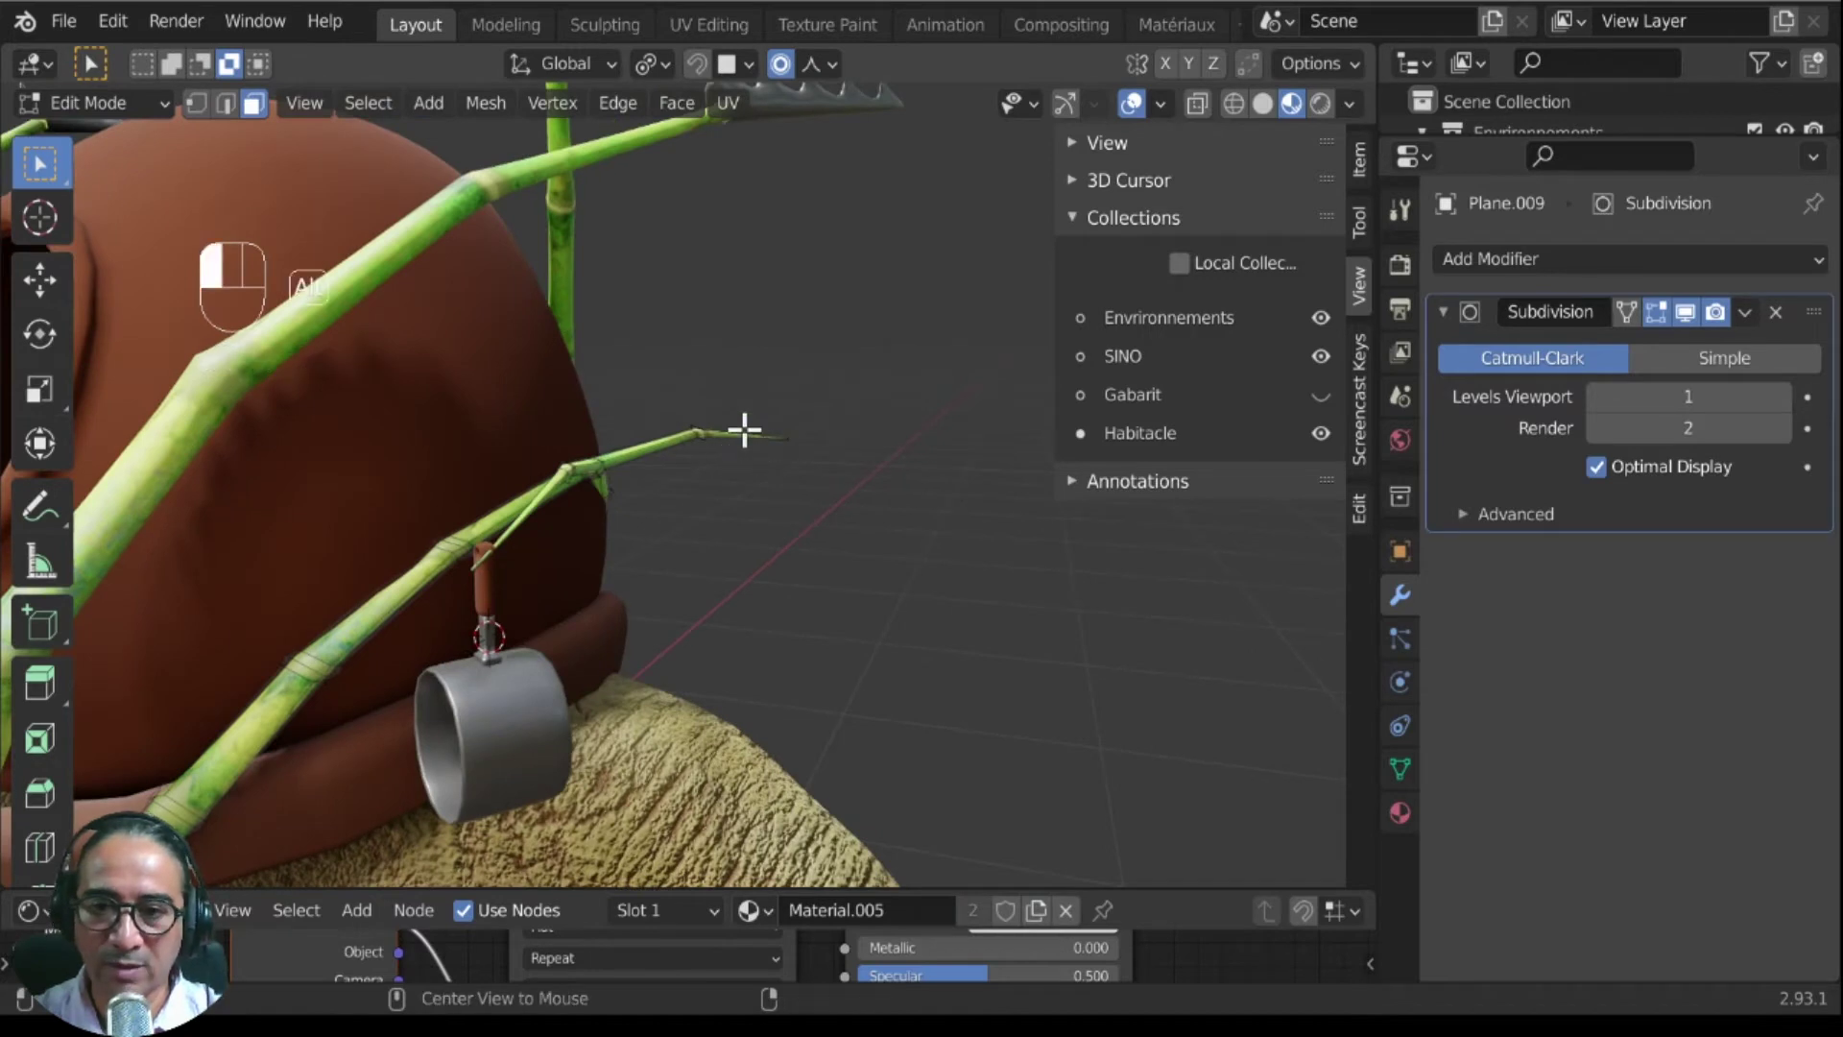
{"action": "left_click", "coordinate": [744, 430], "text": "alt"}
{"action": "middle_click_drag", "start_coordinate": [744, 430], "coordinate": [712, 523]}
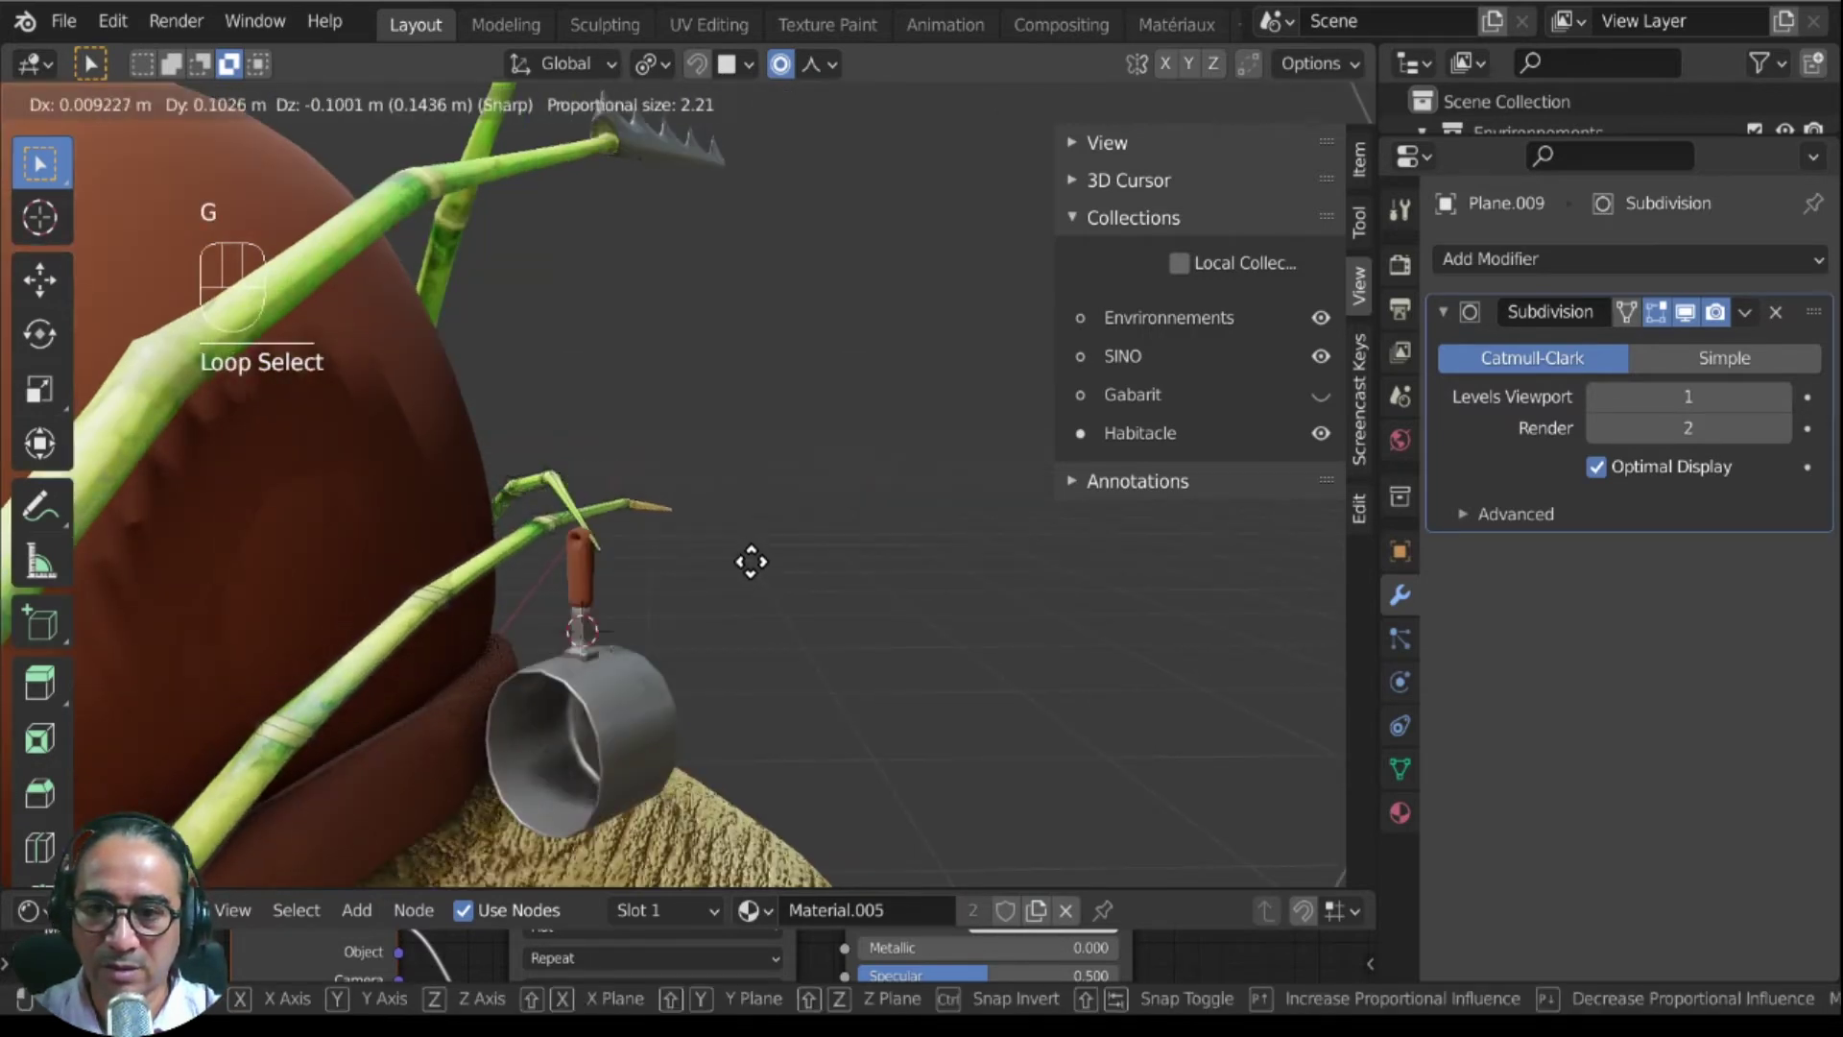
{"action": "left_click", "coordinate": [715, 530]}
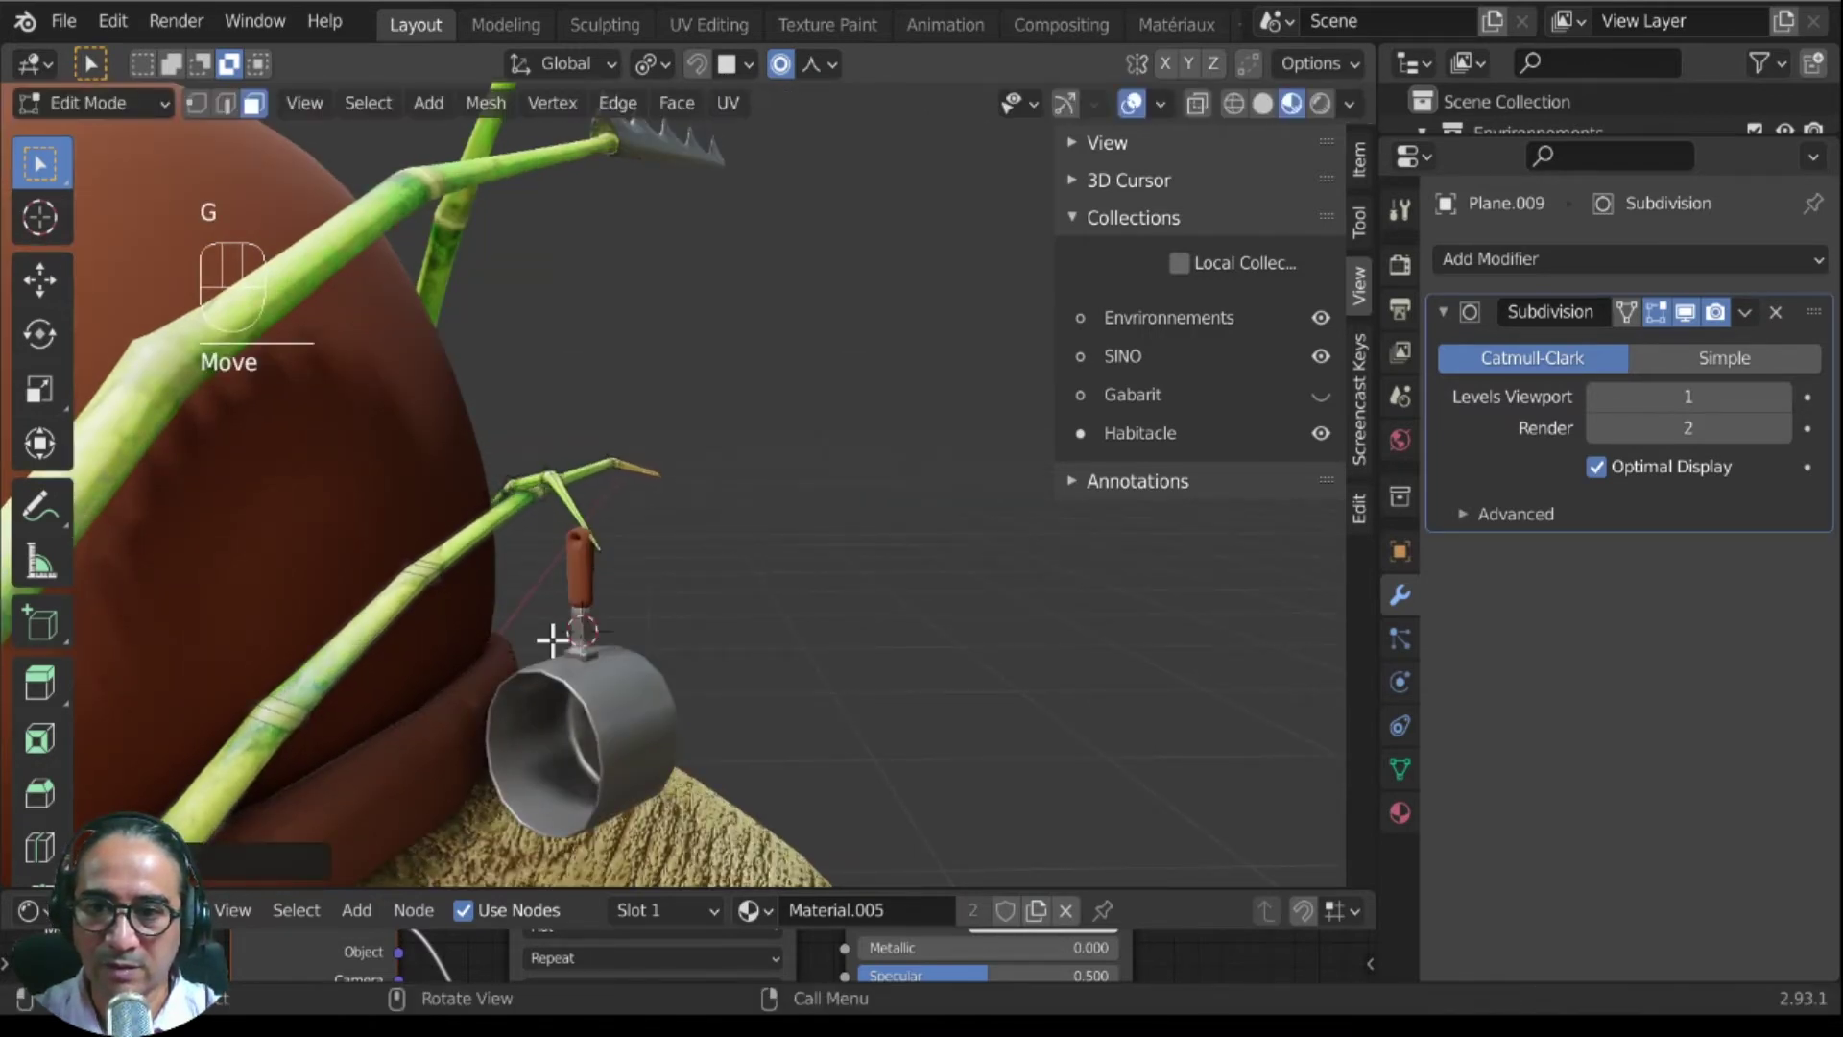
{"action": "key", "text": "Tab"}
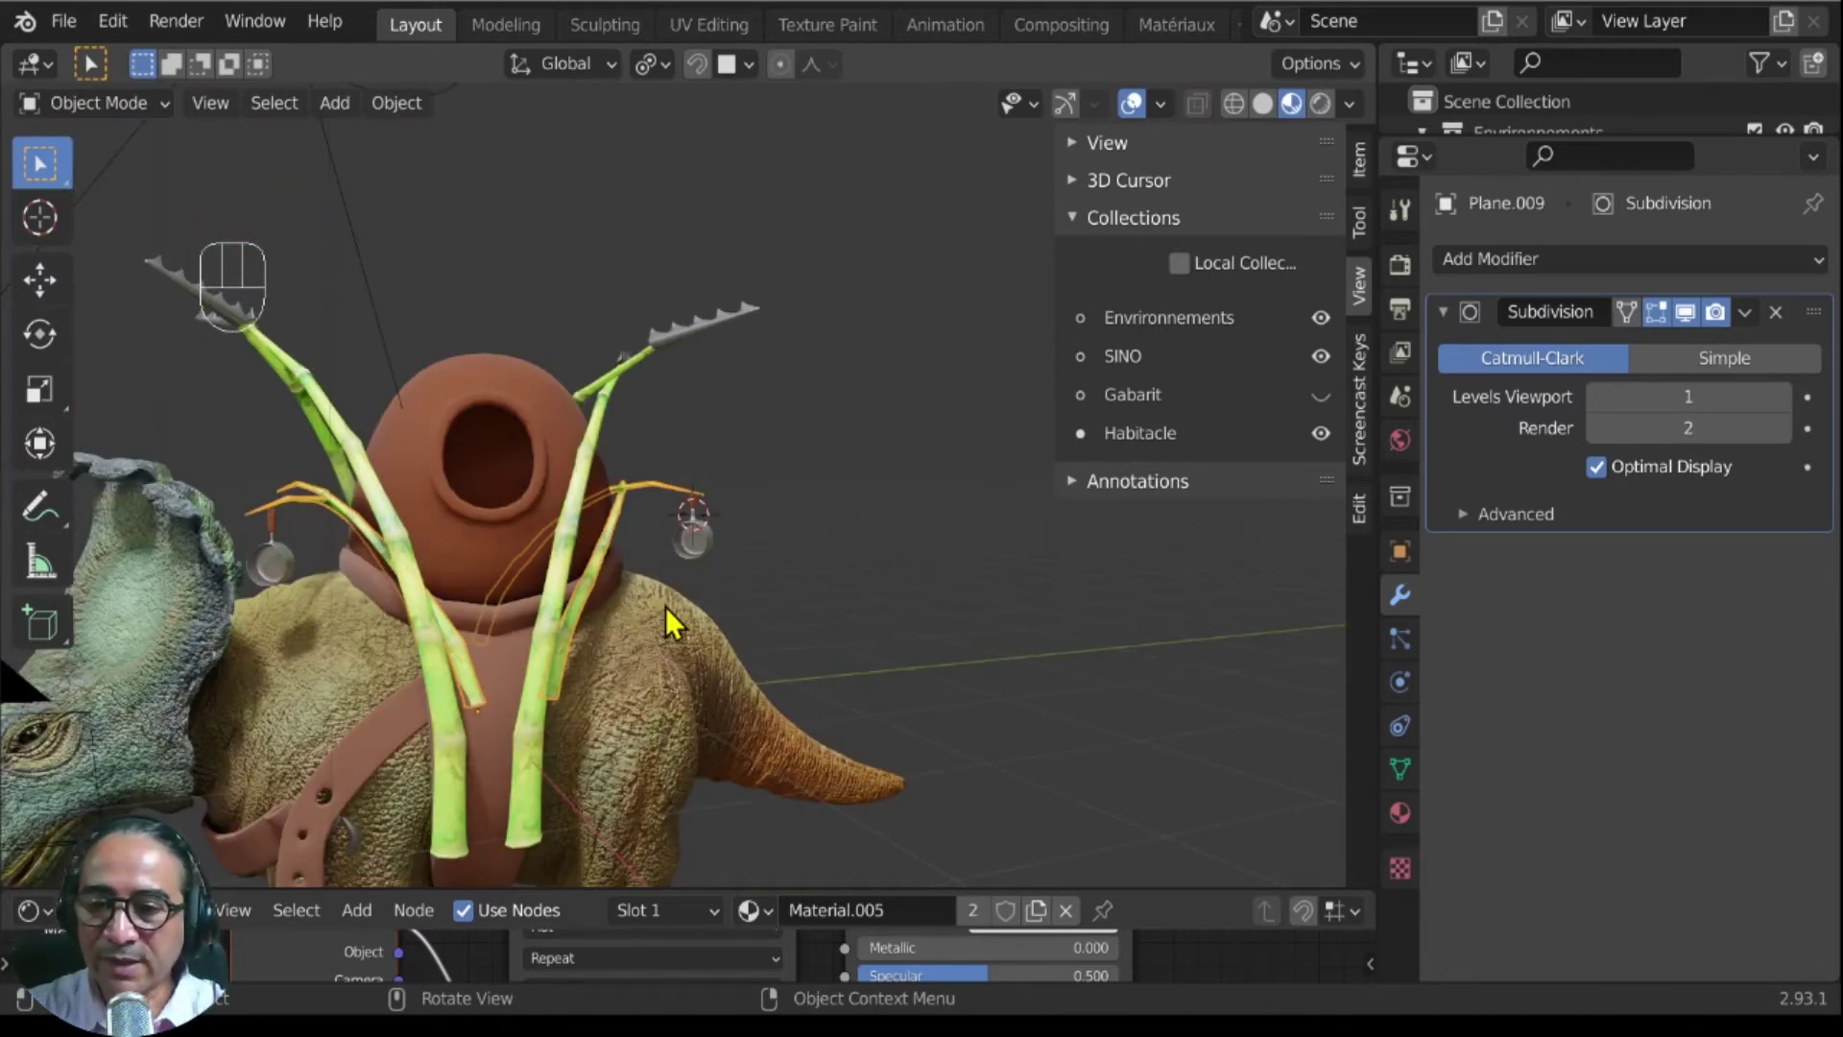
Step: Isolate the terracotta cabin shell in Local View and apply its Shrinkwrap modifier
{"action": "left_click", "coordinate": [516, 386]}
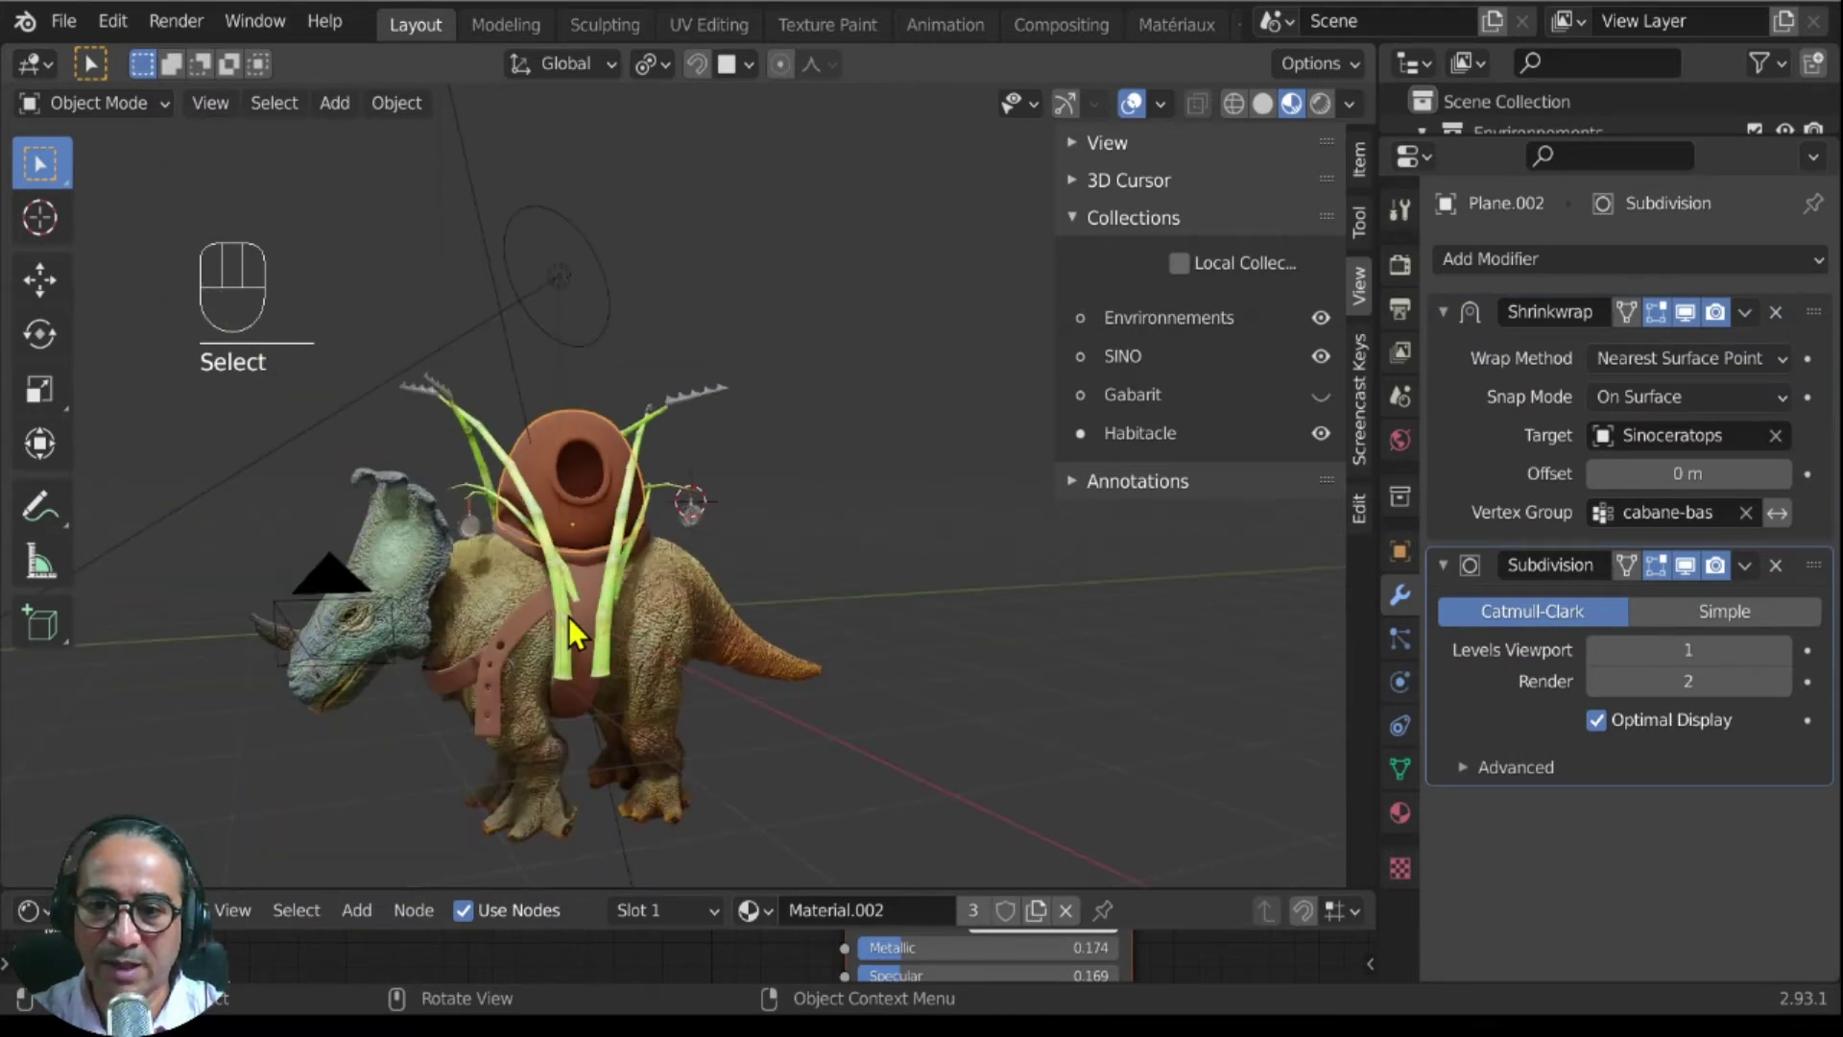
{"action": "middle_click_drag", "start_coordinate": [568, 616], "coordinate": [520, 606]}
{"action": "key", "text": "KP_Divide"}
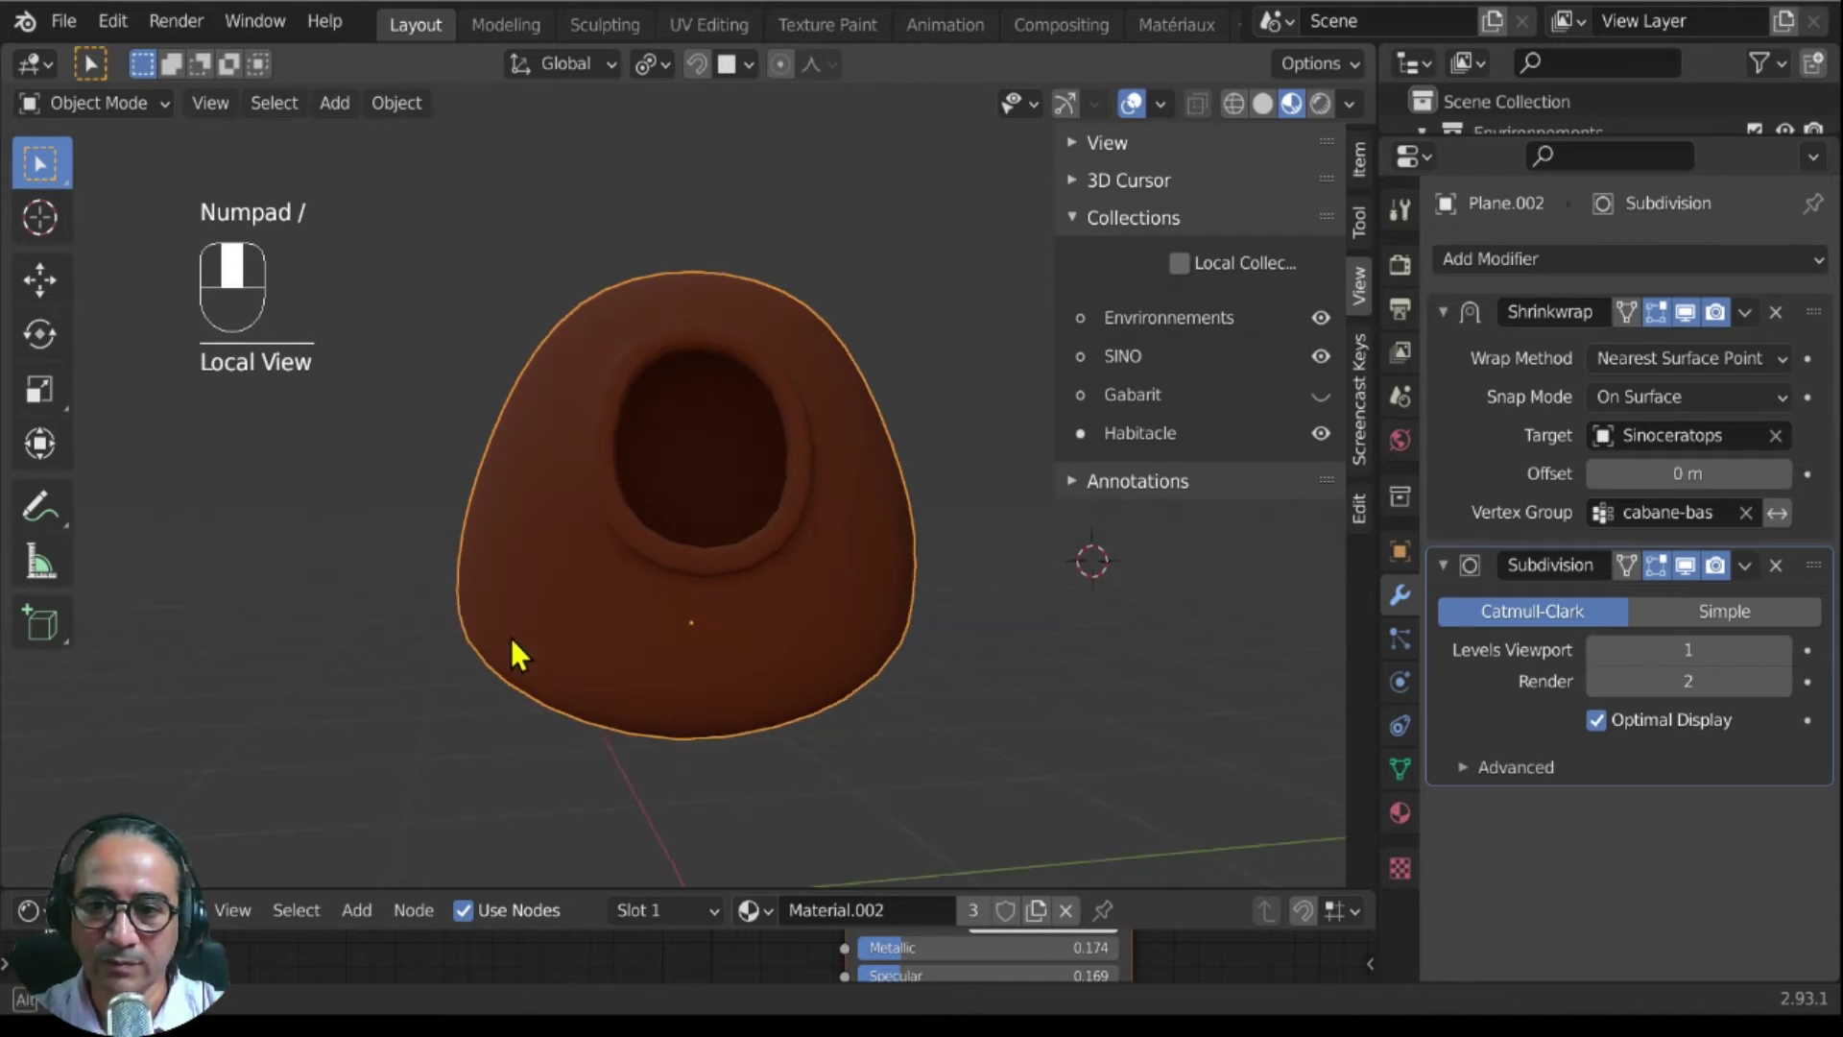
{"action": "middle_click_drag", "start_coordinate": [511, 638], "coordinate": [646, 391]}
{"action": "scroll", "coordinate": [595, 602], "scroll_direction": "down", "scroll_amount": 3}
{"action": "middle_click_drag", "start_coordinate": [716, 497], "coordinate": [741, 619]}
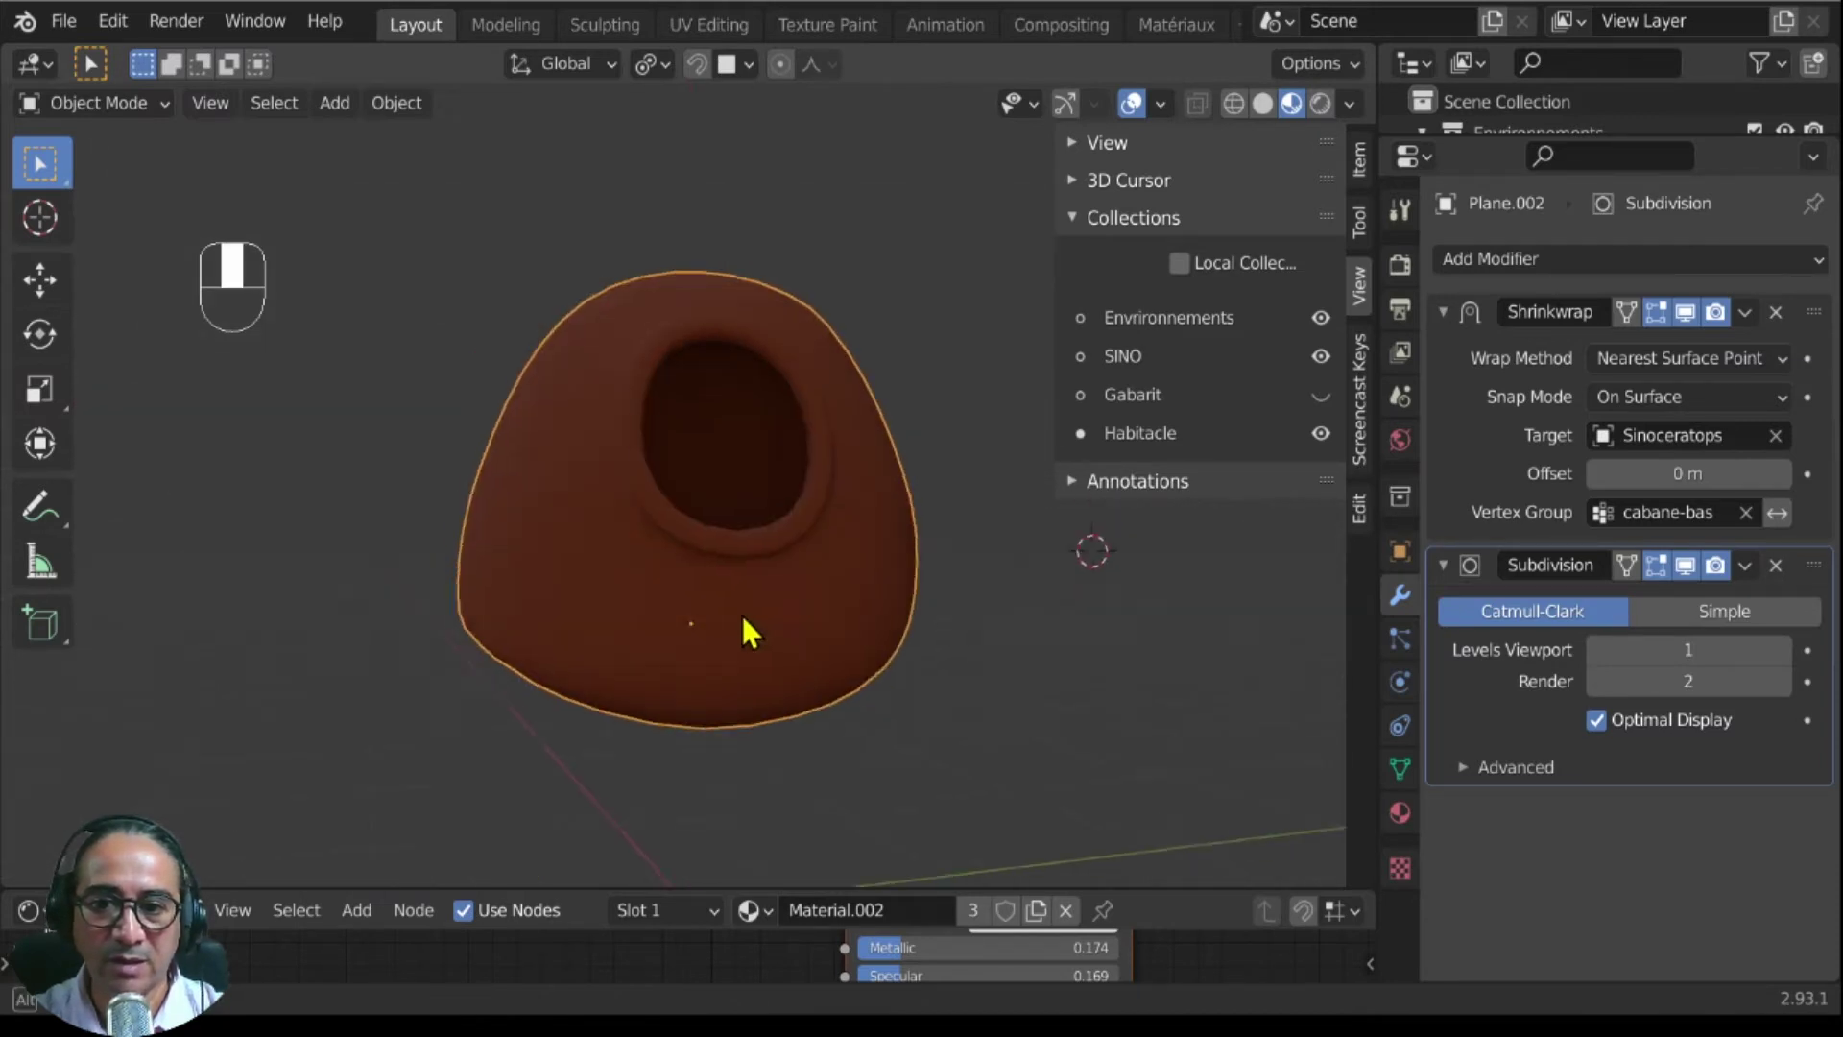
{"action": "left_click", "coordinate": [1744, 312]}
{"action": "left_click", "coordinate": [1615, 352]}
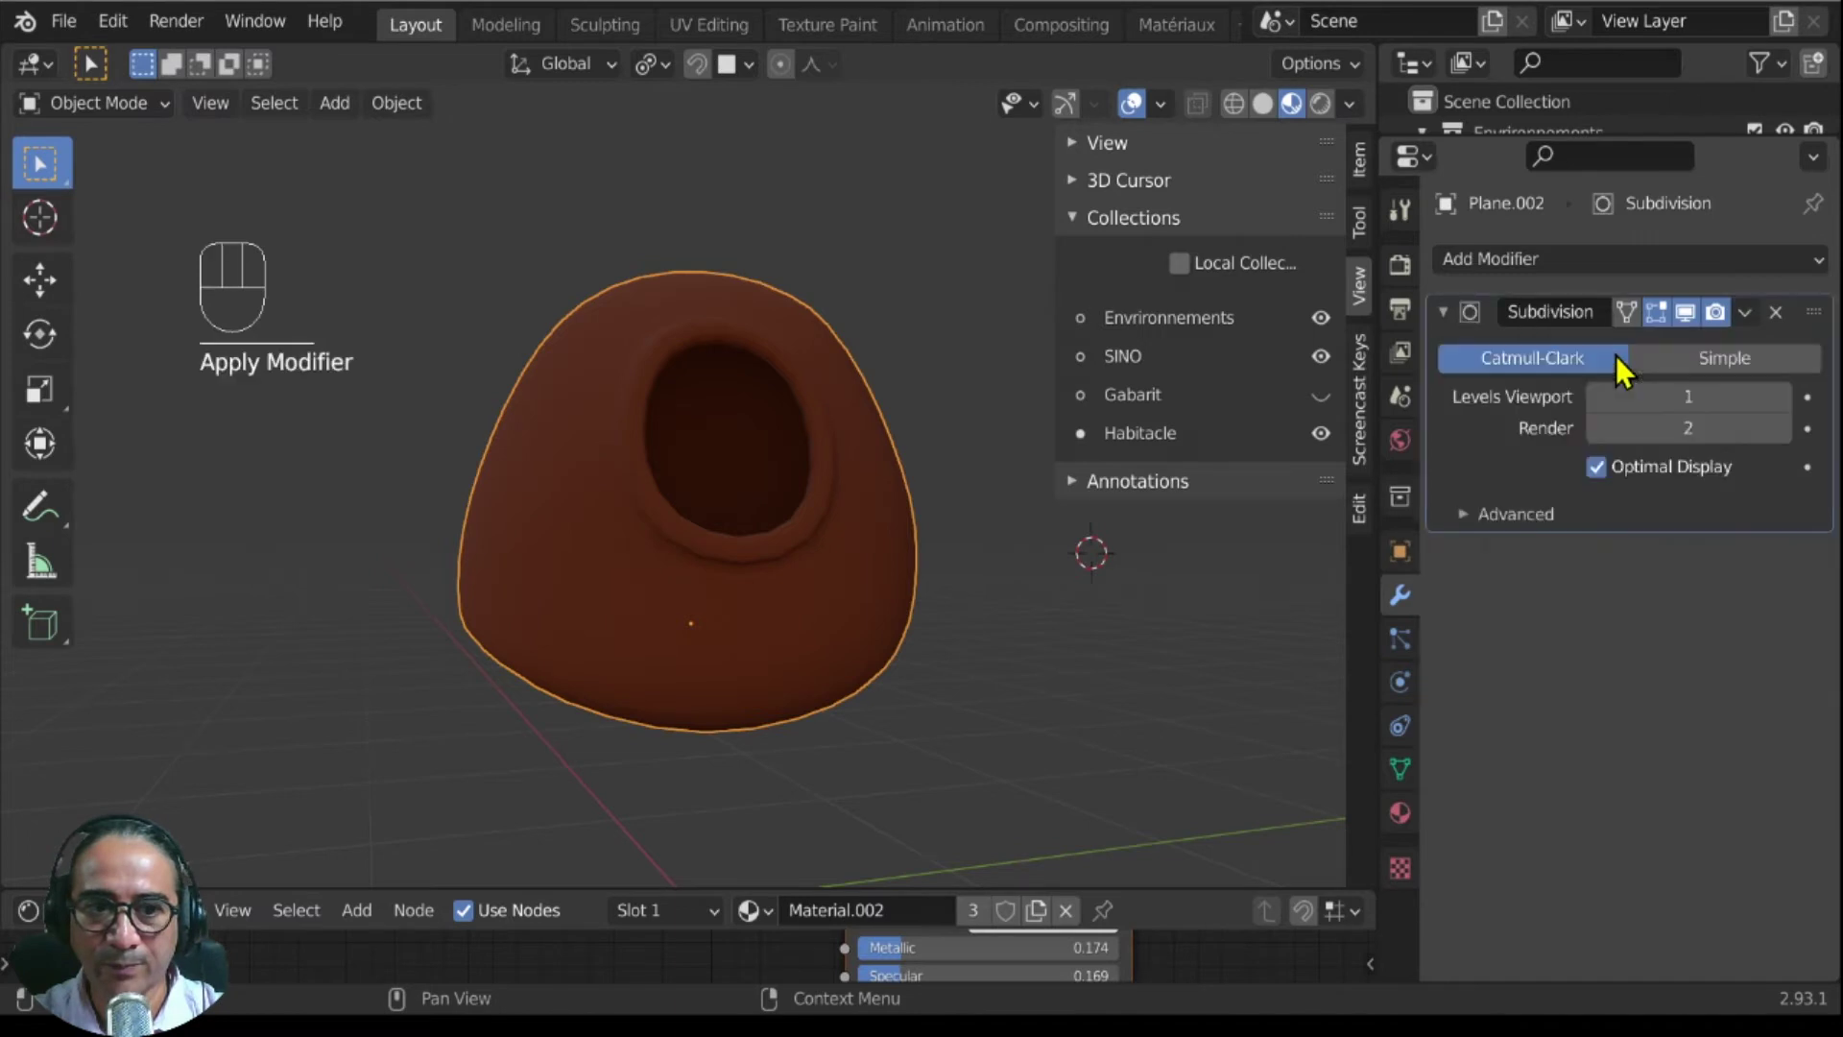
Step: Enter Edit Mode on the cabin shell, turn to its closed back and switch to vertex selection
{"action": "key", "text": "Tab"}
{"action": "middle_click_drag", "start_coordinate": [645, 741], "coordinate": [743, 516]}
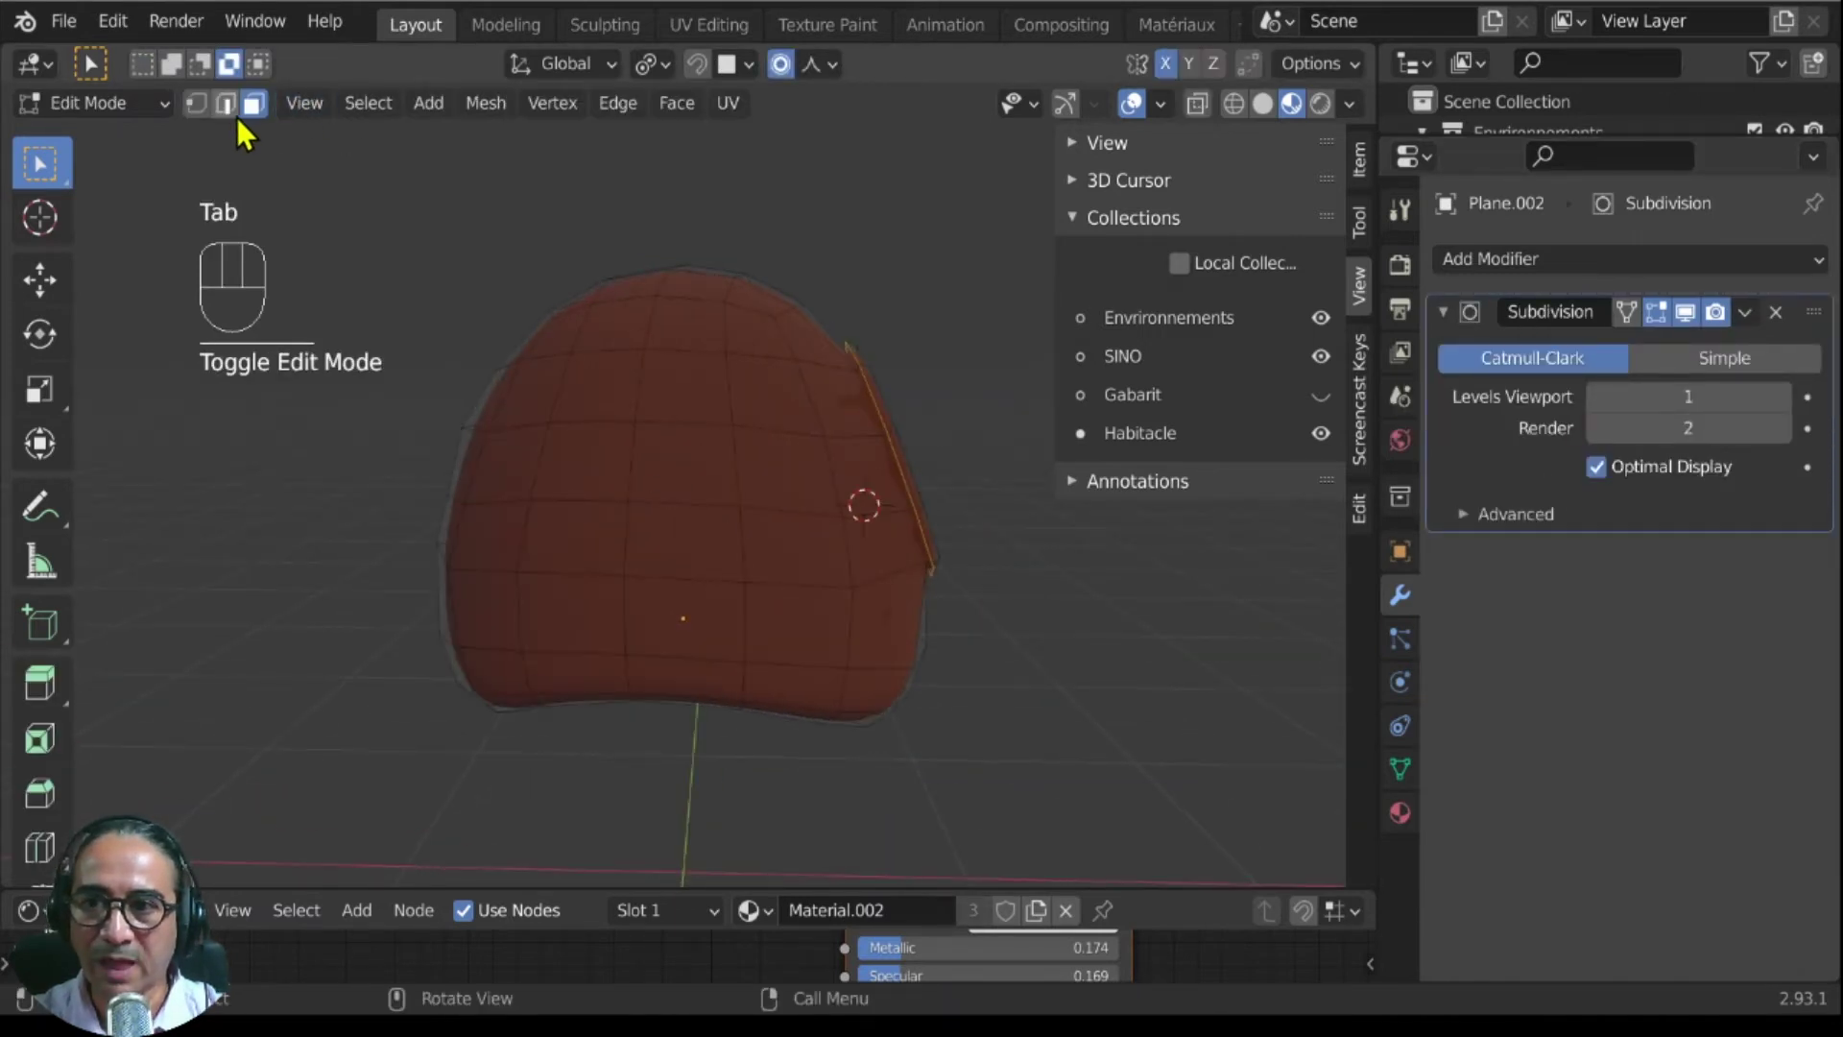
{"action": "middle_click_drag", "start_coordinate": [626, 477], "coordinate": [711, 481]}
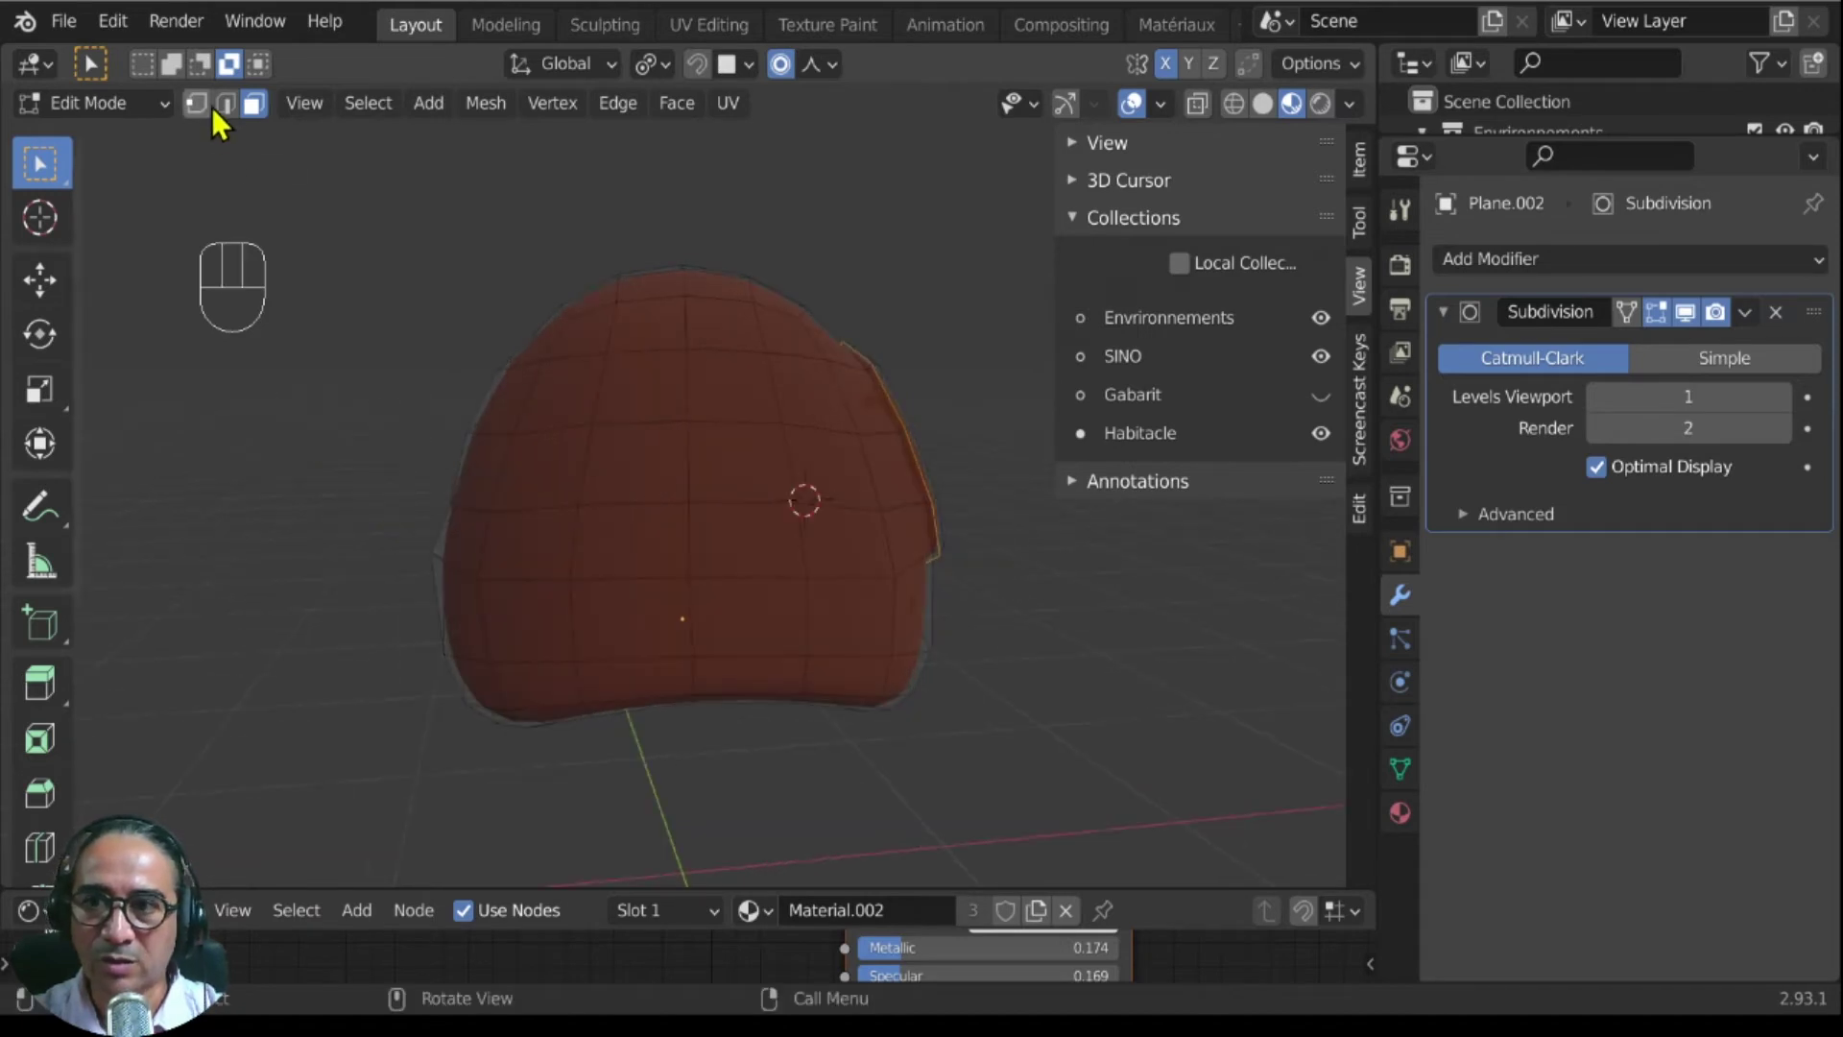
{"action": "left_click", "coordinate": [197, 103]}
{"action": "left_click", "coordinate": [603, 354]}
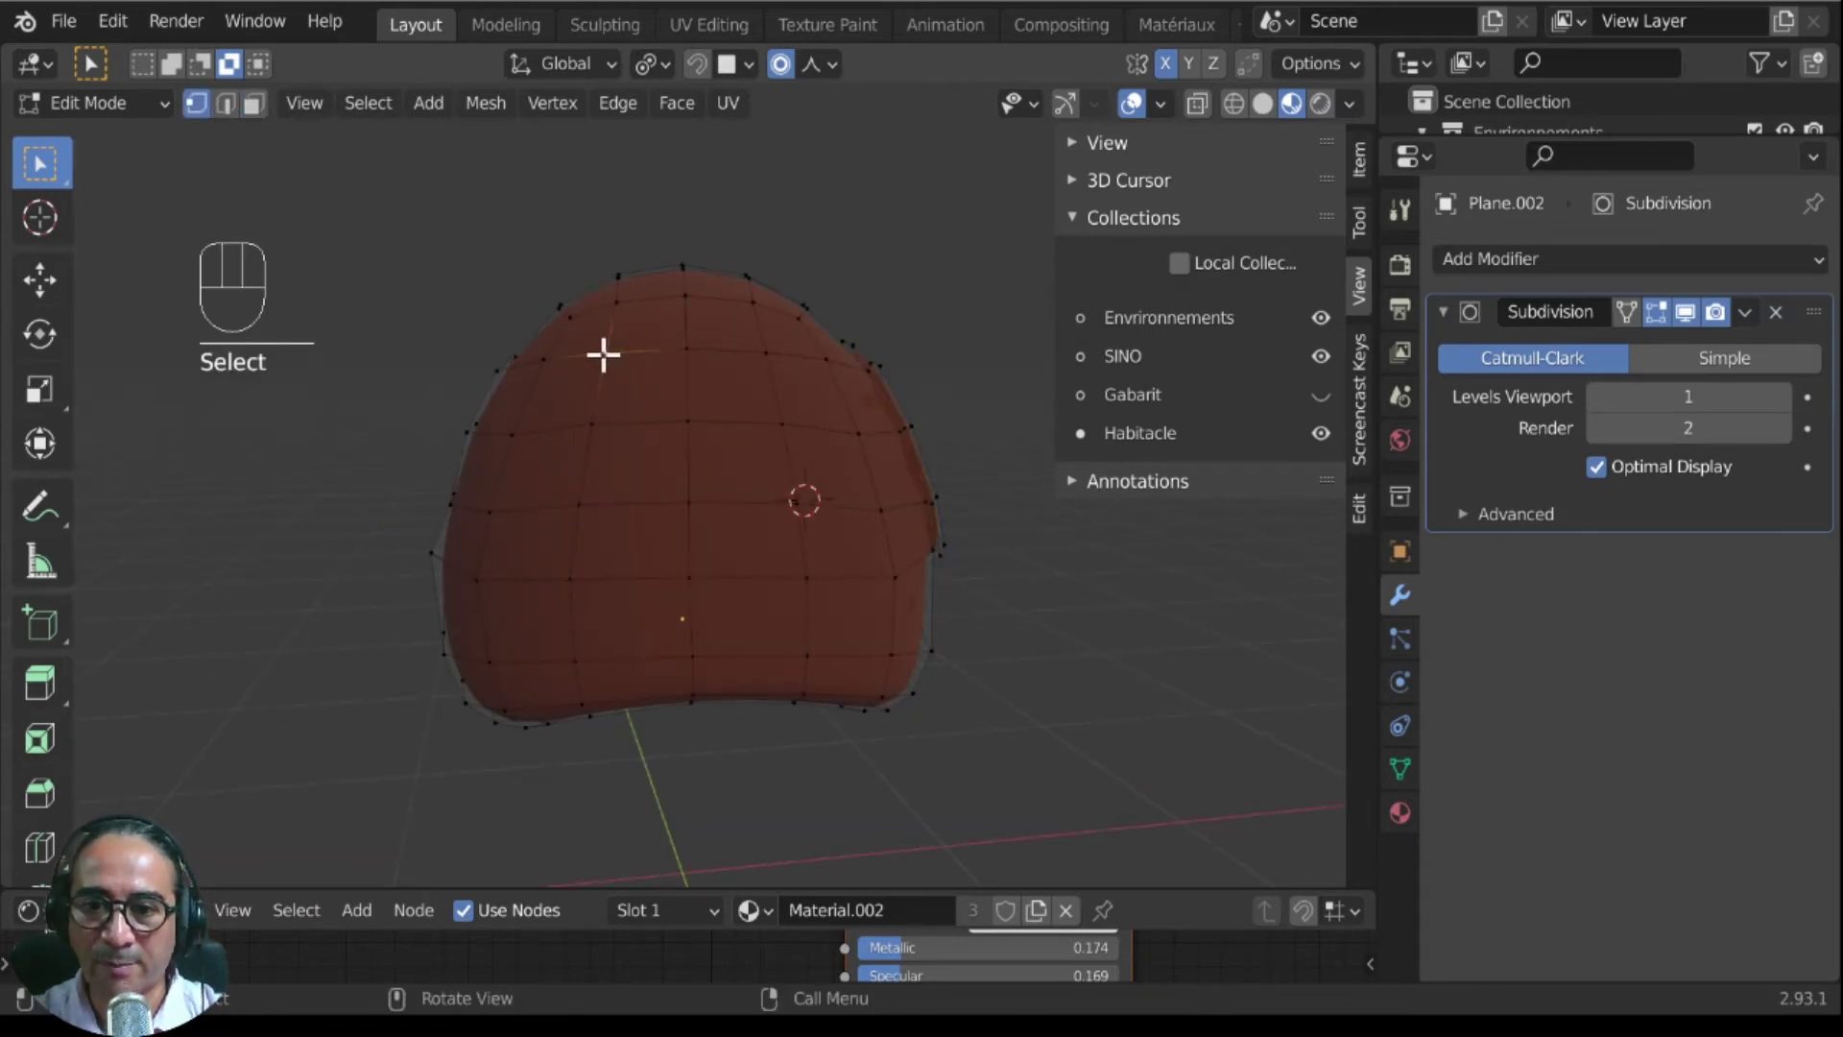
{"action": "key", "text": "shift"}
{"action": "key", "text": "shift"}
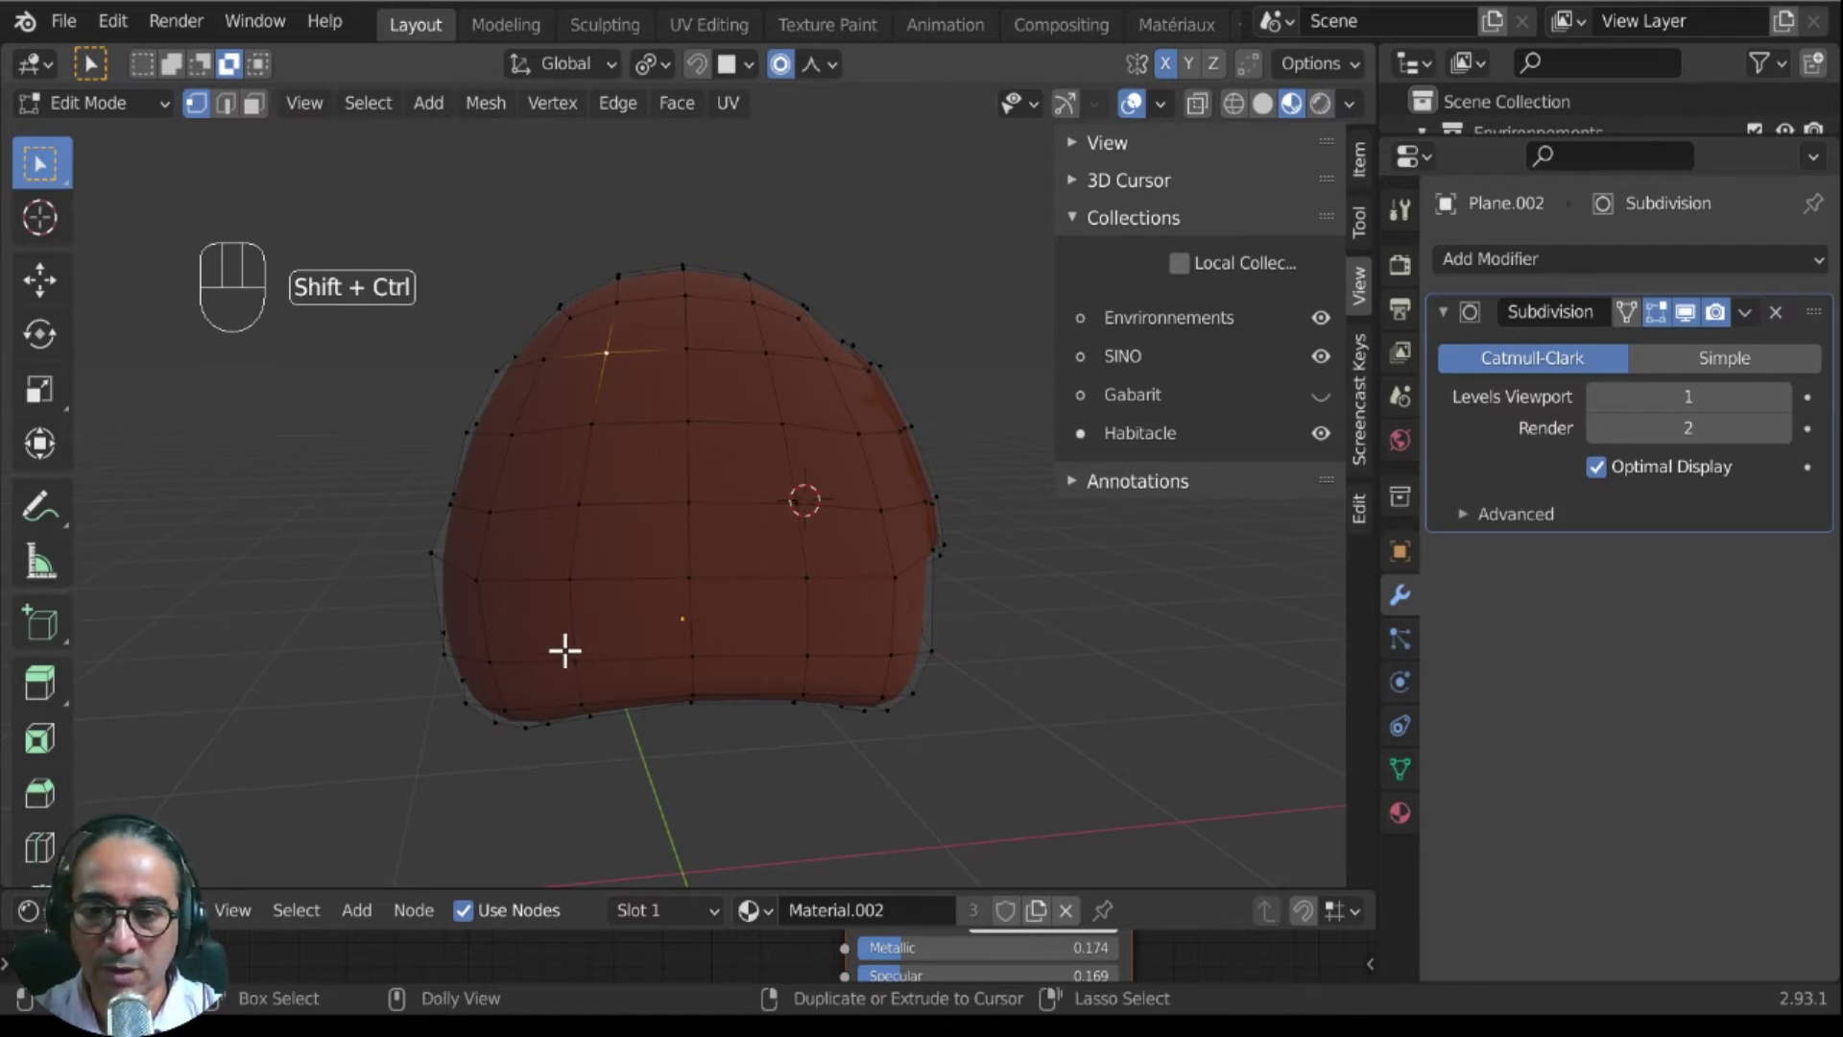
{"action": "left_click", "coordinate": [565, 651], "text": "ctrl+shift"}
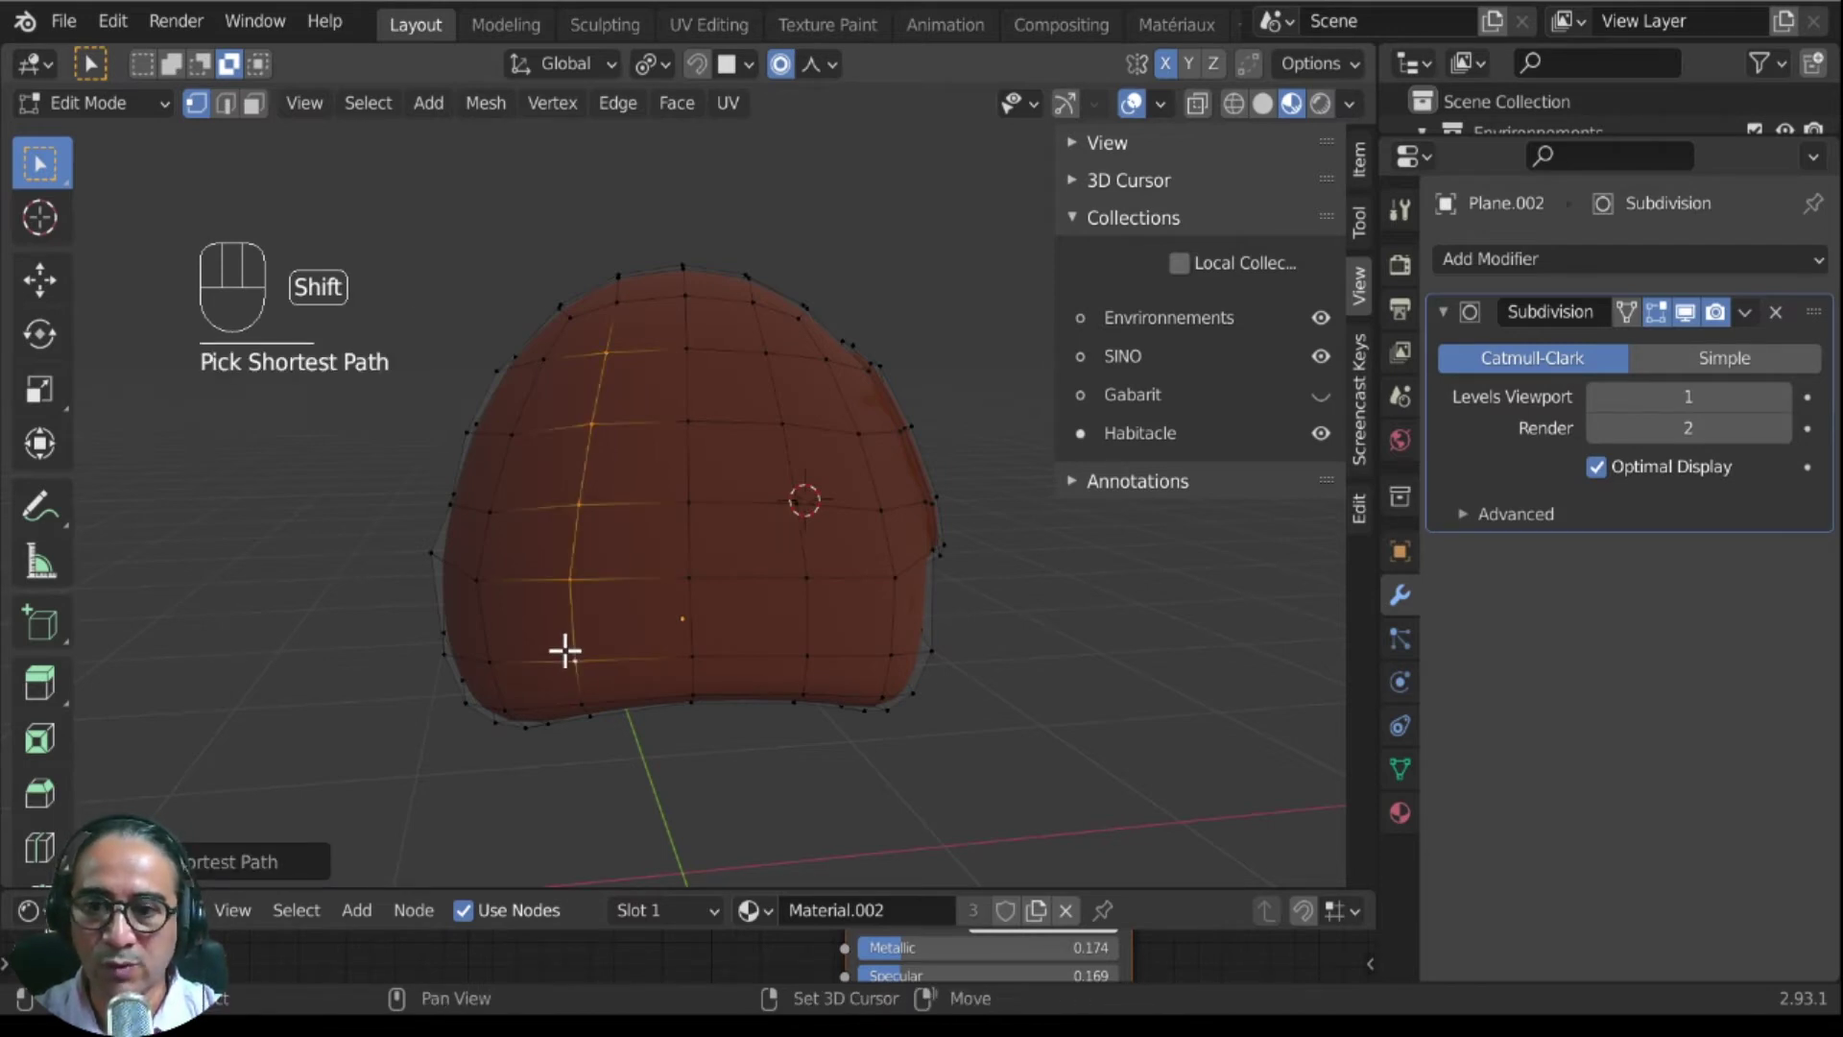
{"action": "left_click", "coordinate": [677, 656], "text": "shift"}
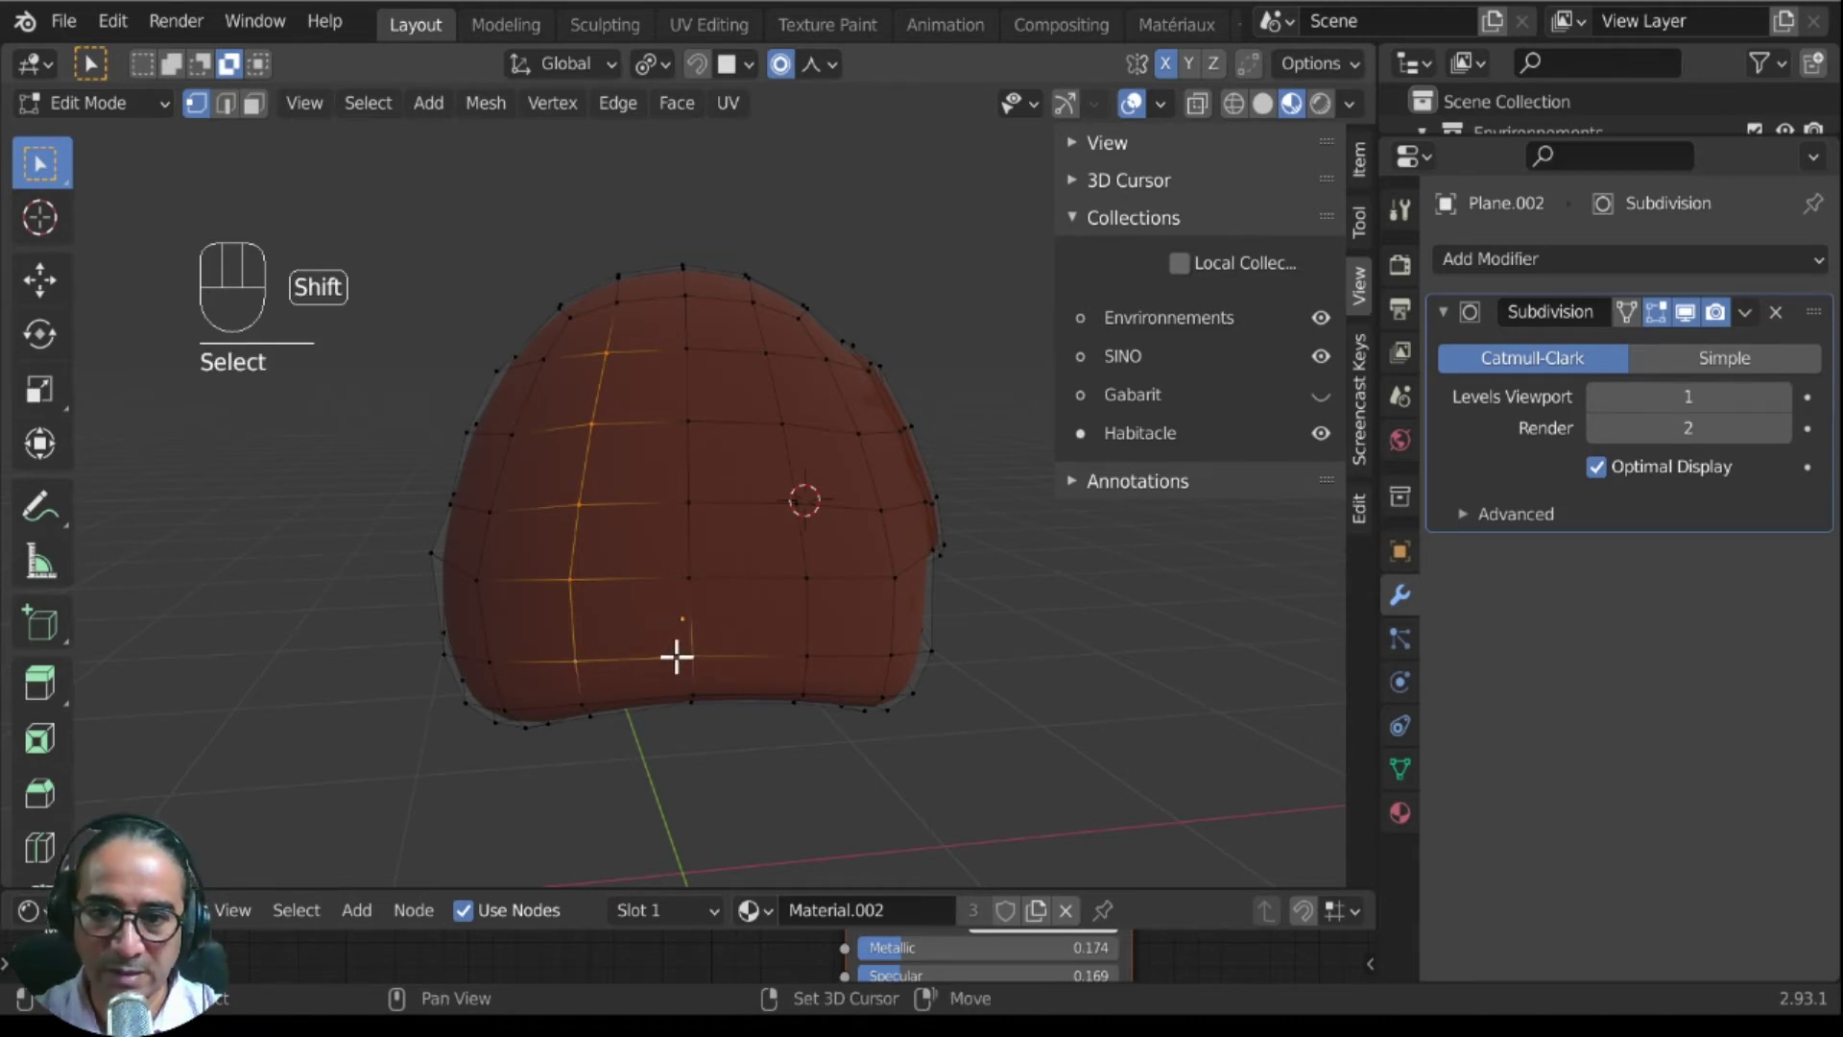
{"action": "left_click", "coordinate": [875, 651], "text": "ctrl+shift"}
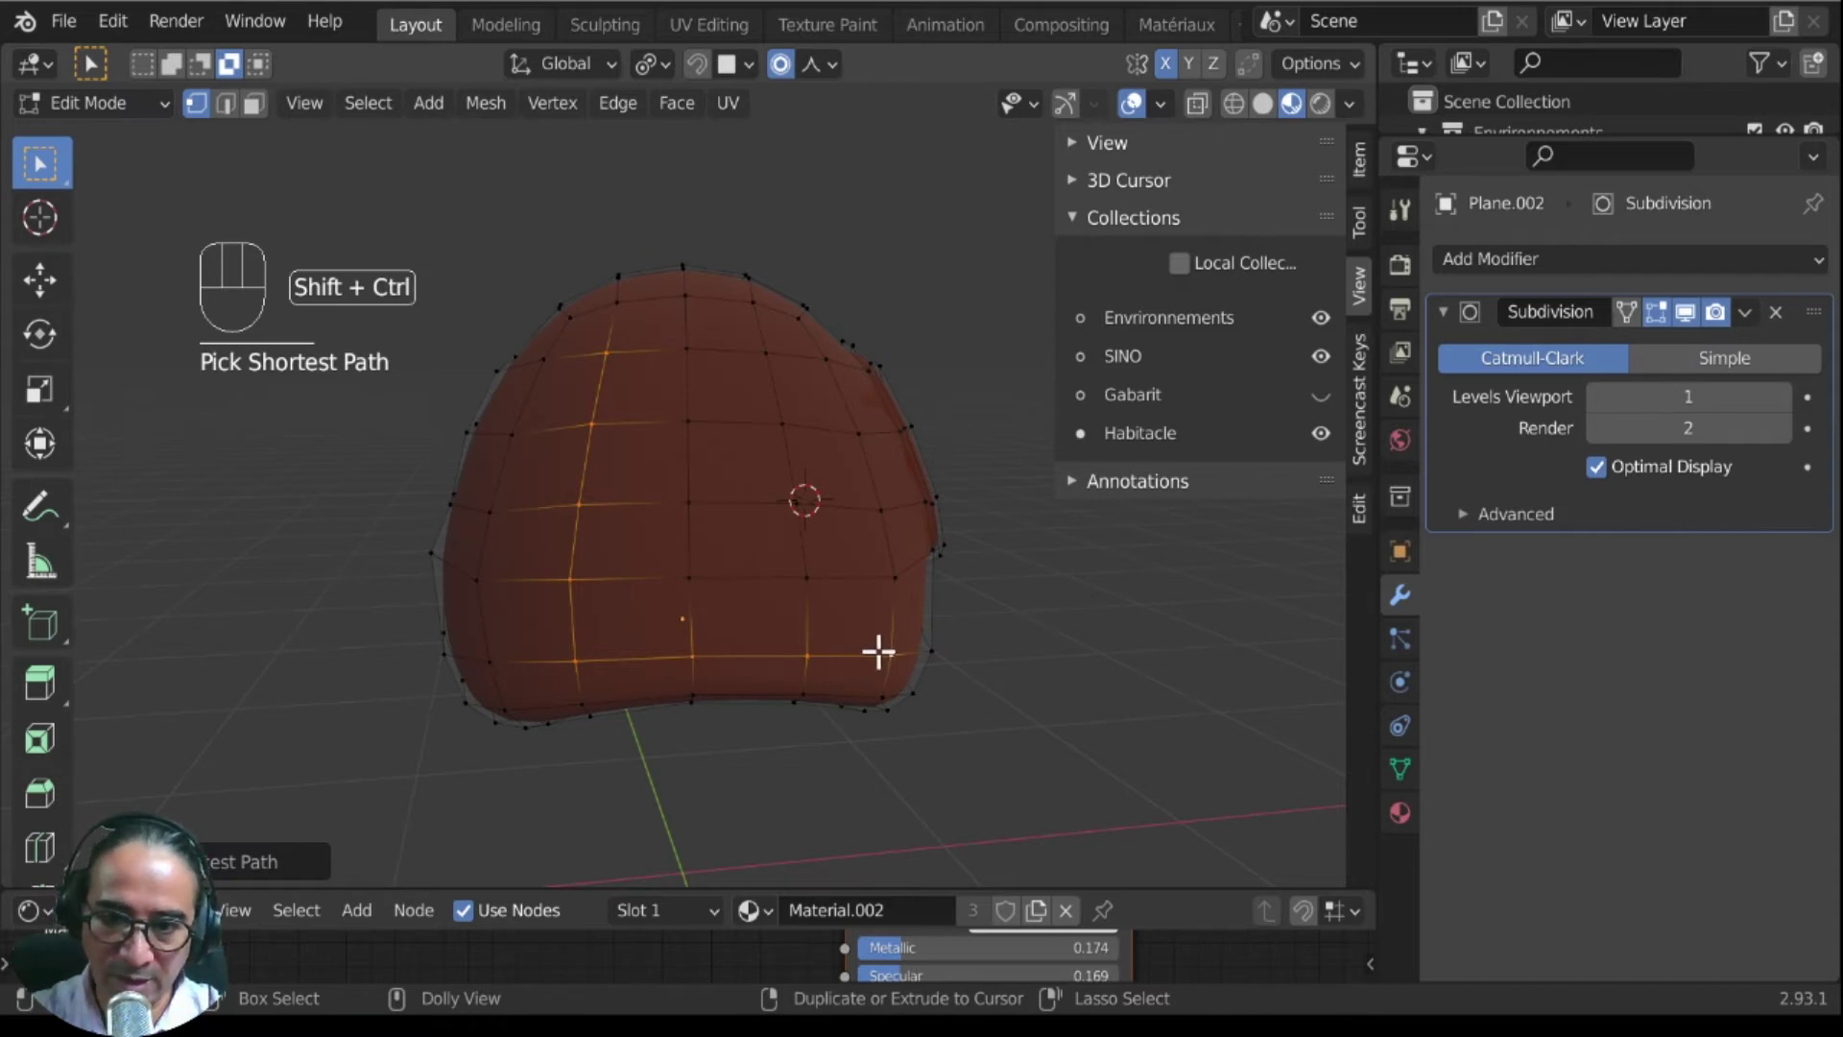
{"action": "middle_click_drag", "start_coordinate": [926, 716], "coordinate": [1028, 768]}
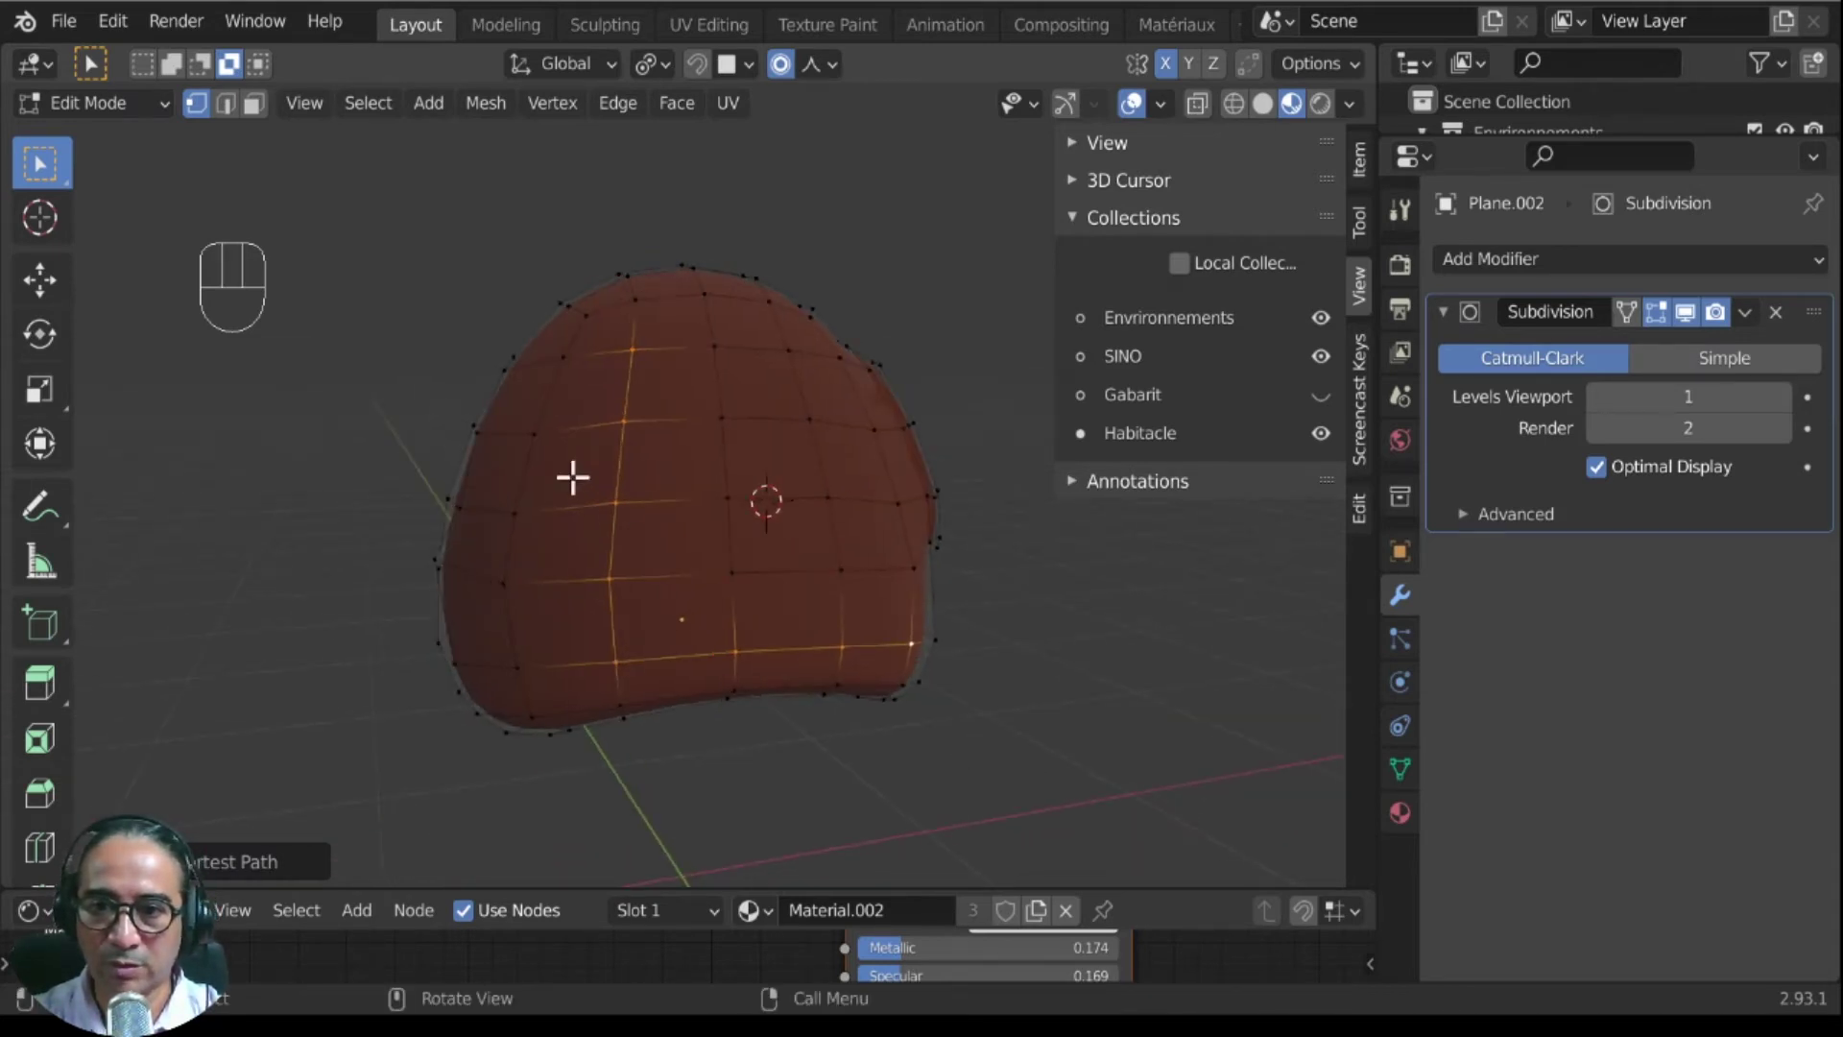
Step: Select a three-sided vertex path on the shell's back with Pick Shortest Path: down one side, along the lower row and up the other side
{"action": "left_click", "coordinate": [582, 316]}
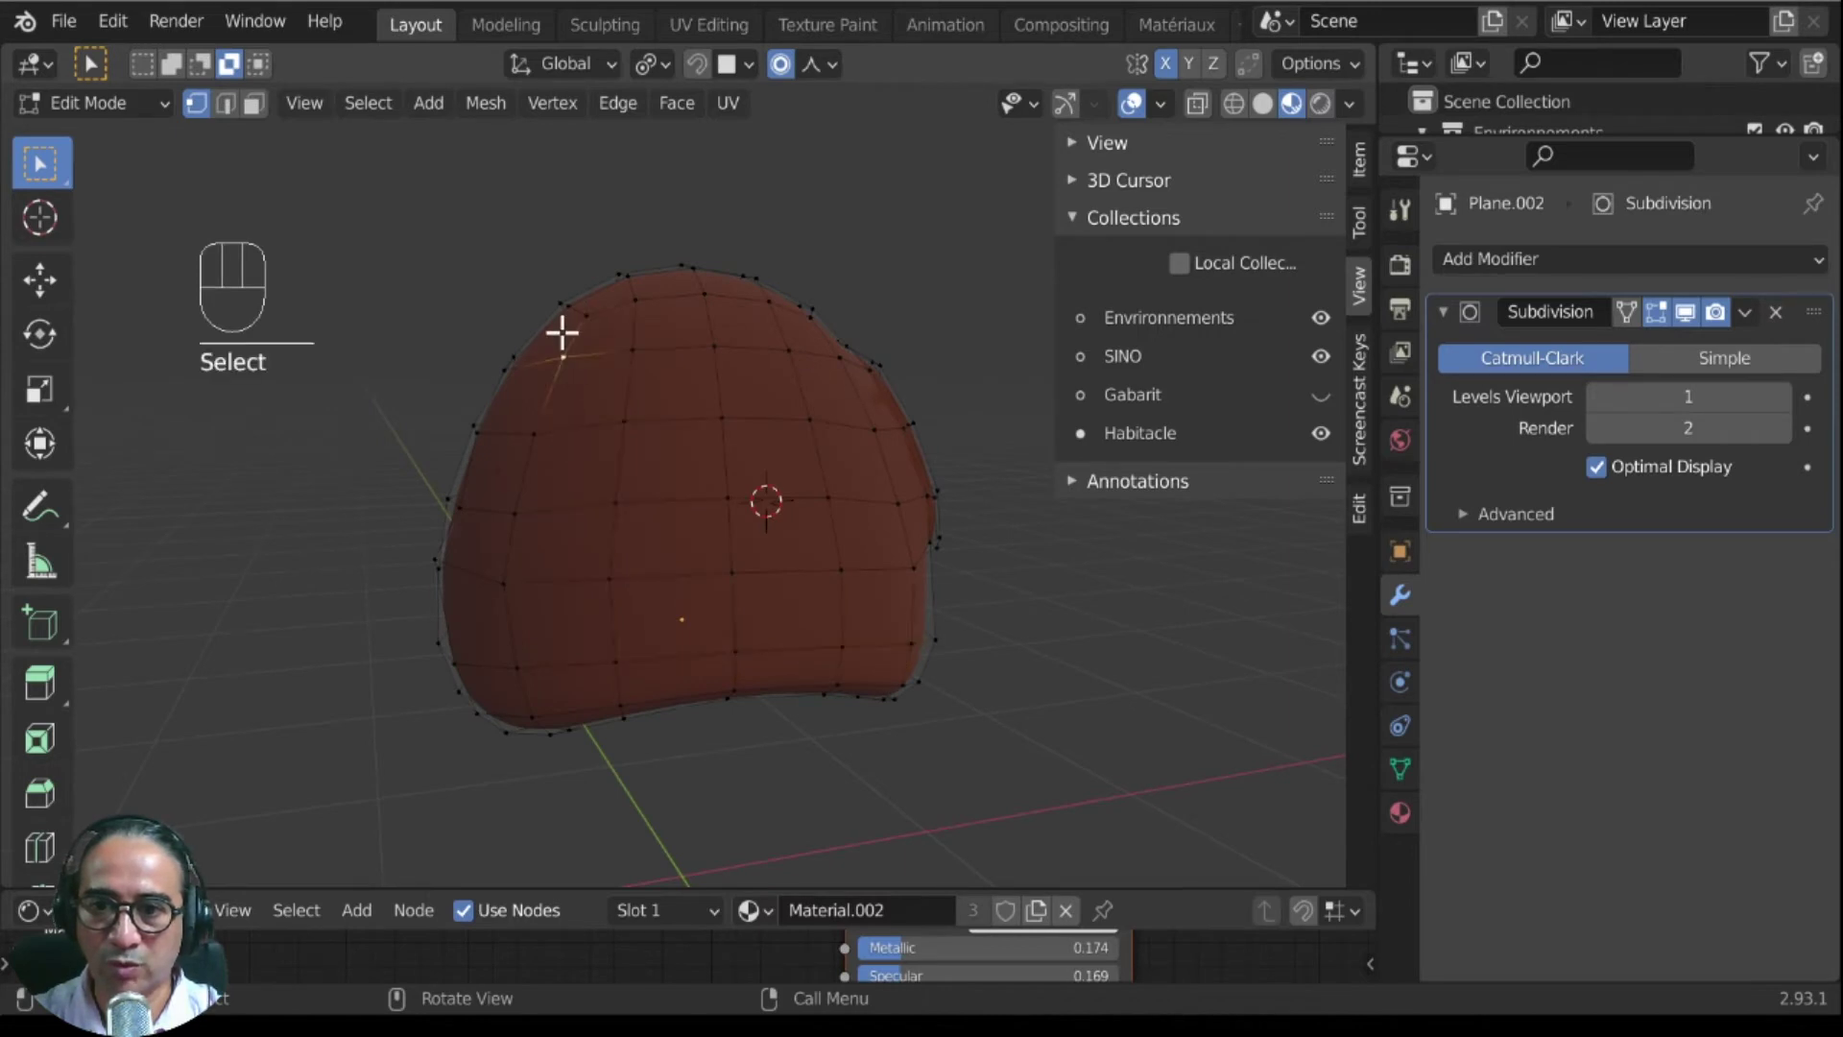
{"action": "middle_click_drag", "start_coordinate": [582, 450], "coordinate": [637, 473]}
{"action": "left_click", "coordinate": [575, 644], "text": "ctrl+shift"}
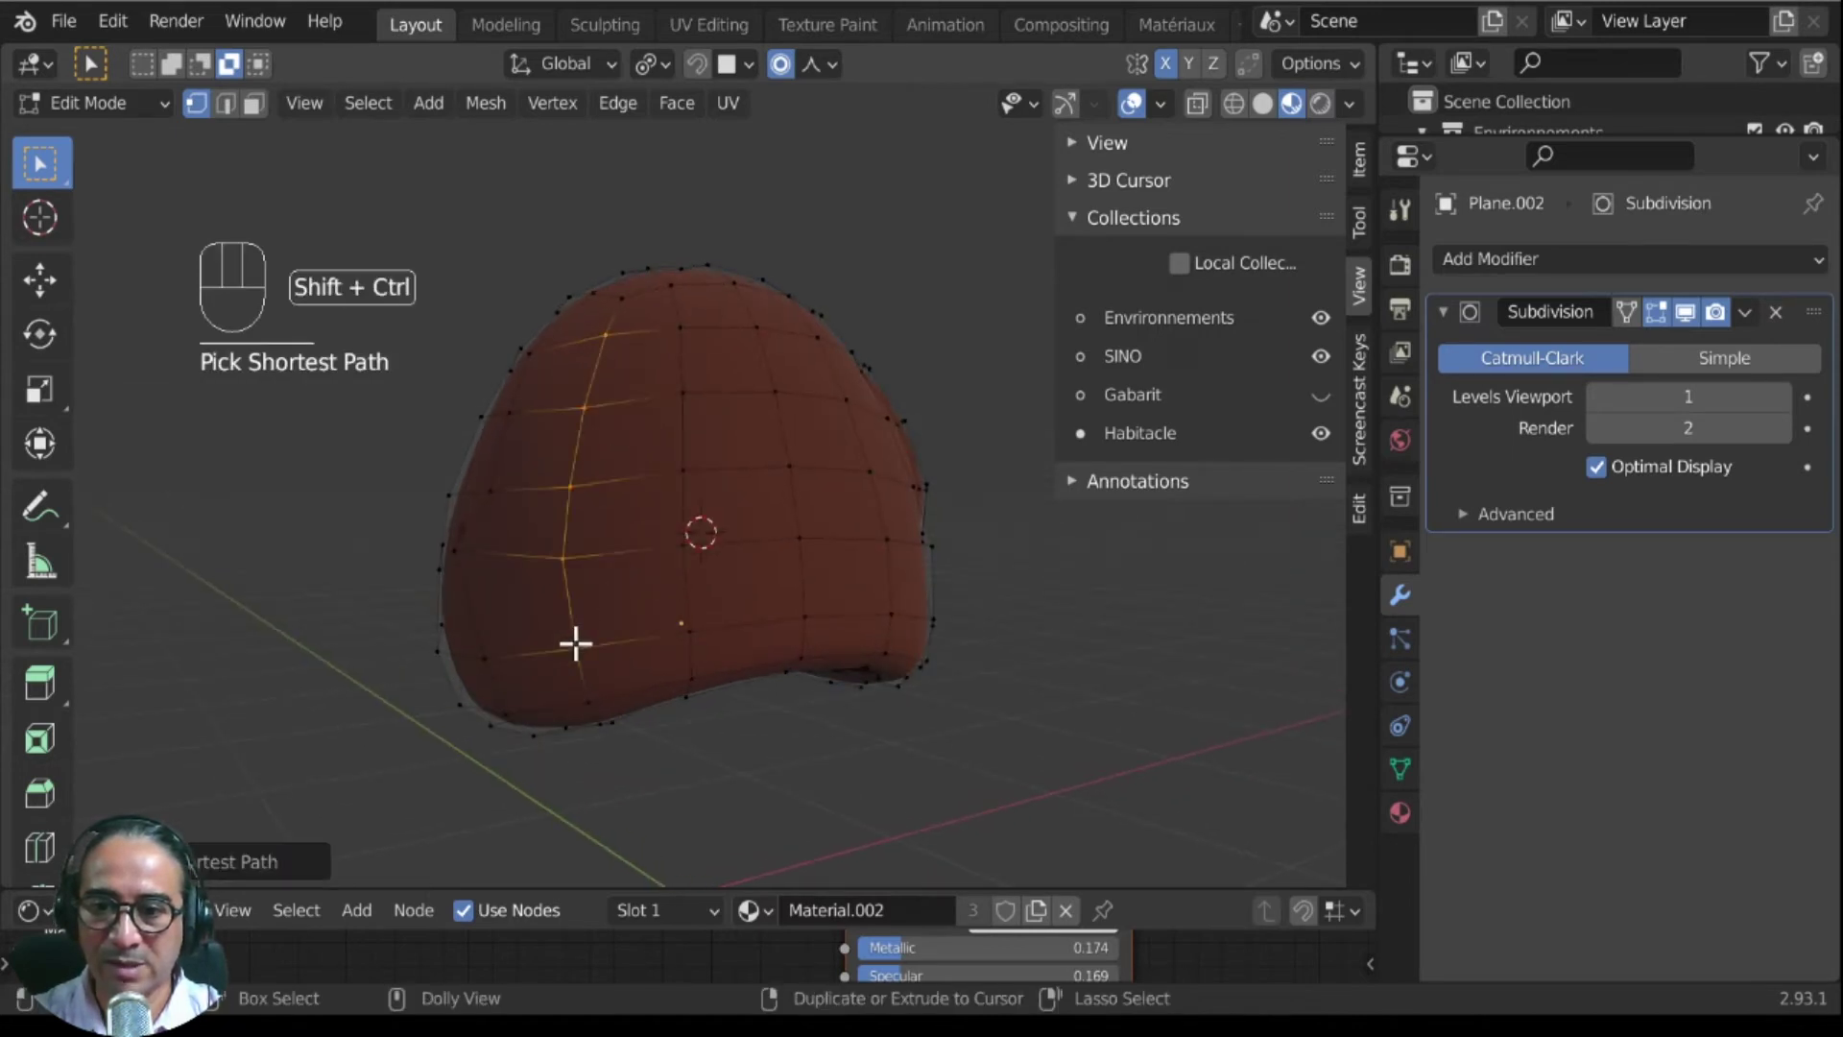
{"action": "middle_click_drag", "start_coordinate": [693, 622], "coordinate": [651, 641]}
{"action": "left_click", "coordinate": [786, 650], "text": "ctrl+shift"}
{"action": "left_click", "coordinate": [796, 568], "text": "ctrl+shift"}
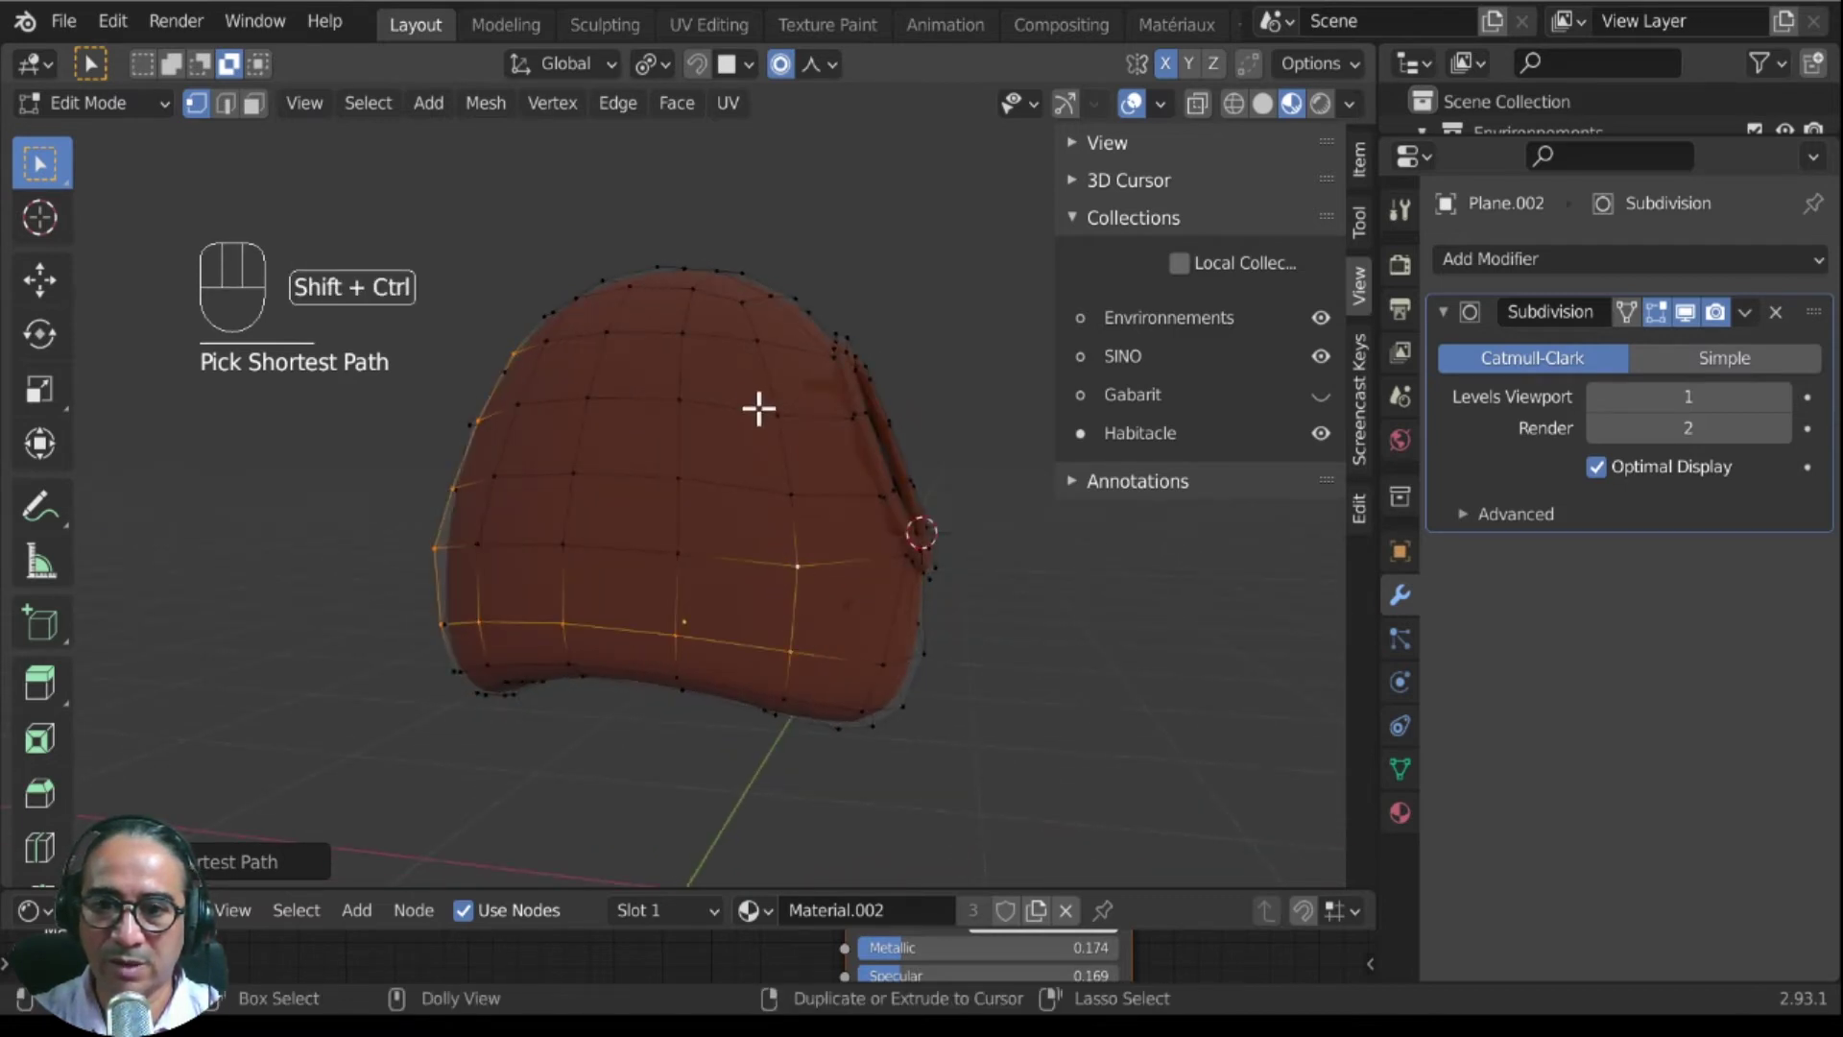
{"action": "left_click", "coordinate": [752, 337], "text": "ctrl+shift"}
Step: Rip the shell along the selected three-sided path, leaving the split vertices in their original place
{"action": "middle_click_drag", "start_coordinate": [768, 638], "coordinate": [619, 731]}
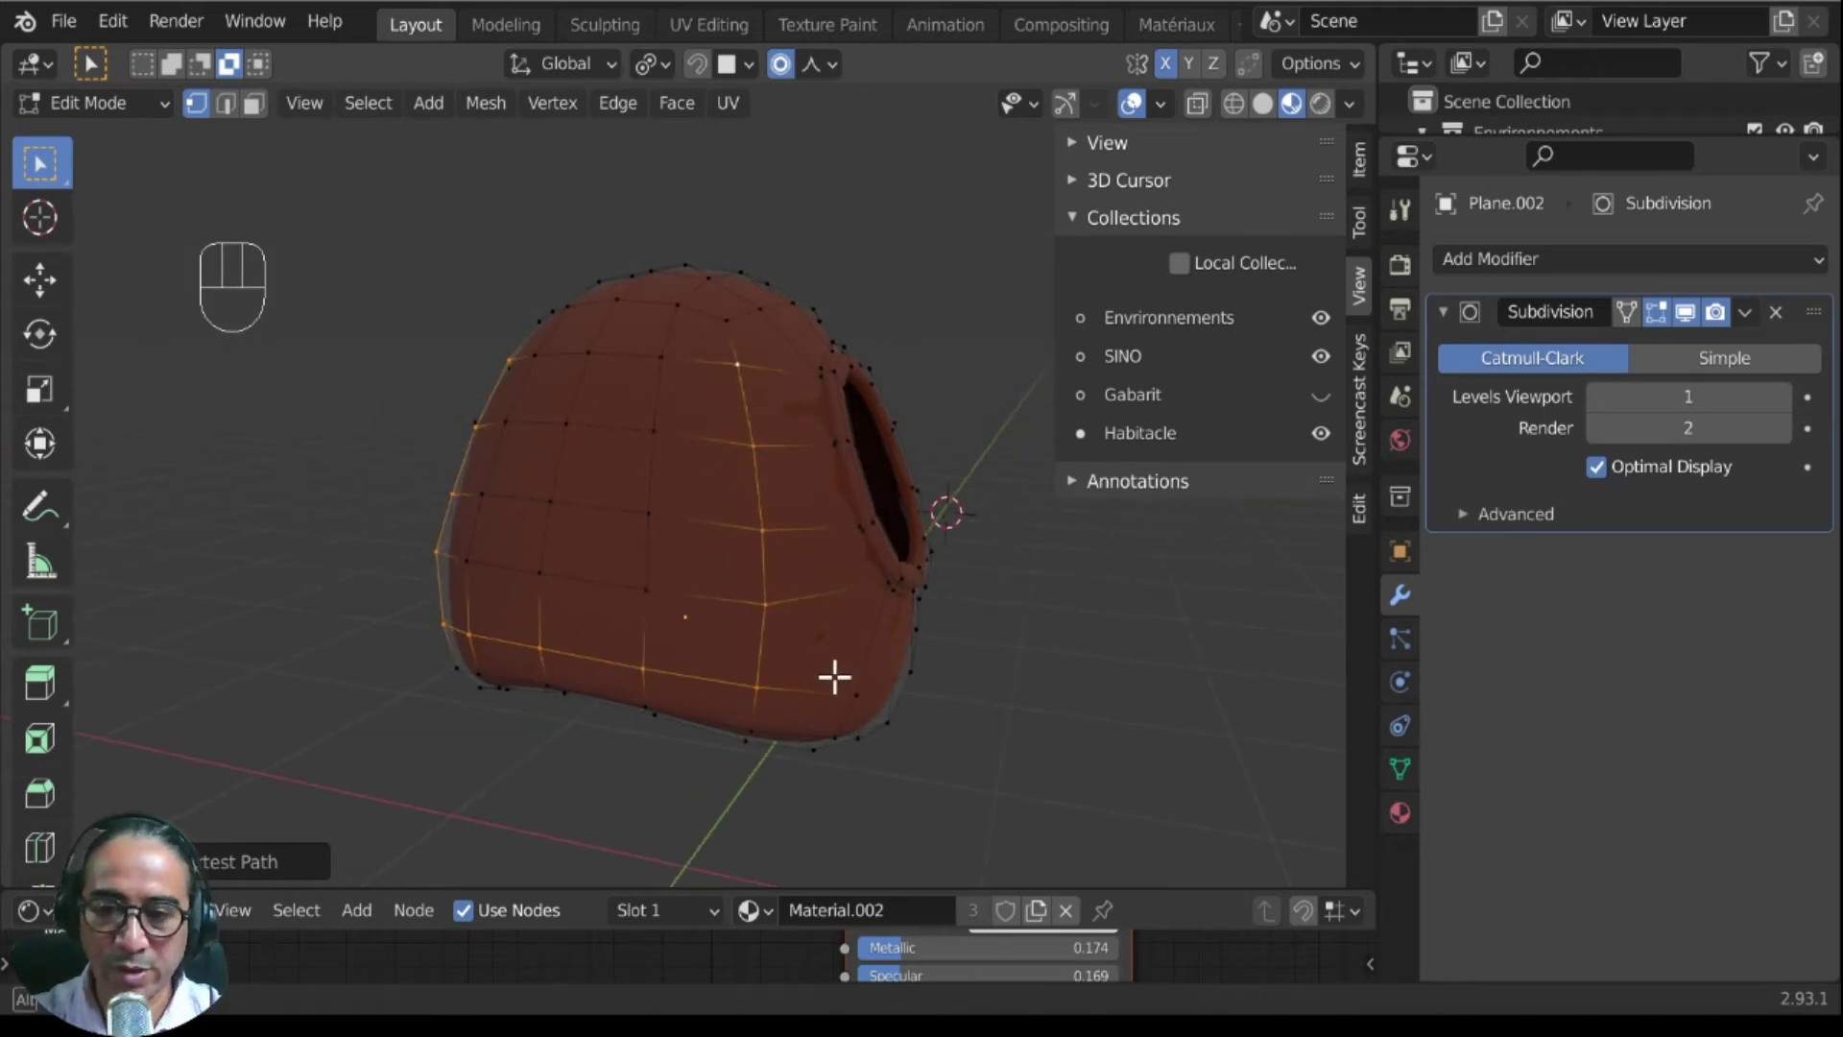
{"action": "middle_click_drag", "start_coordinate": [835, 670], "coordinate": [852, 695]}
{"action": "key", "text": "v"}
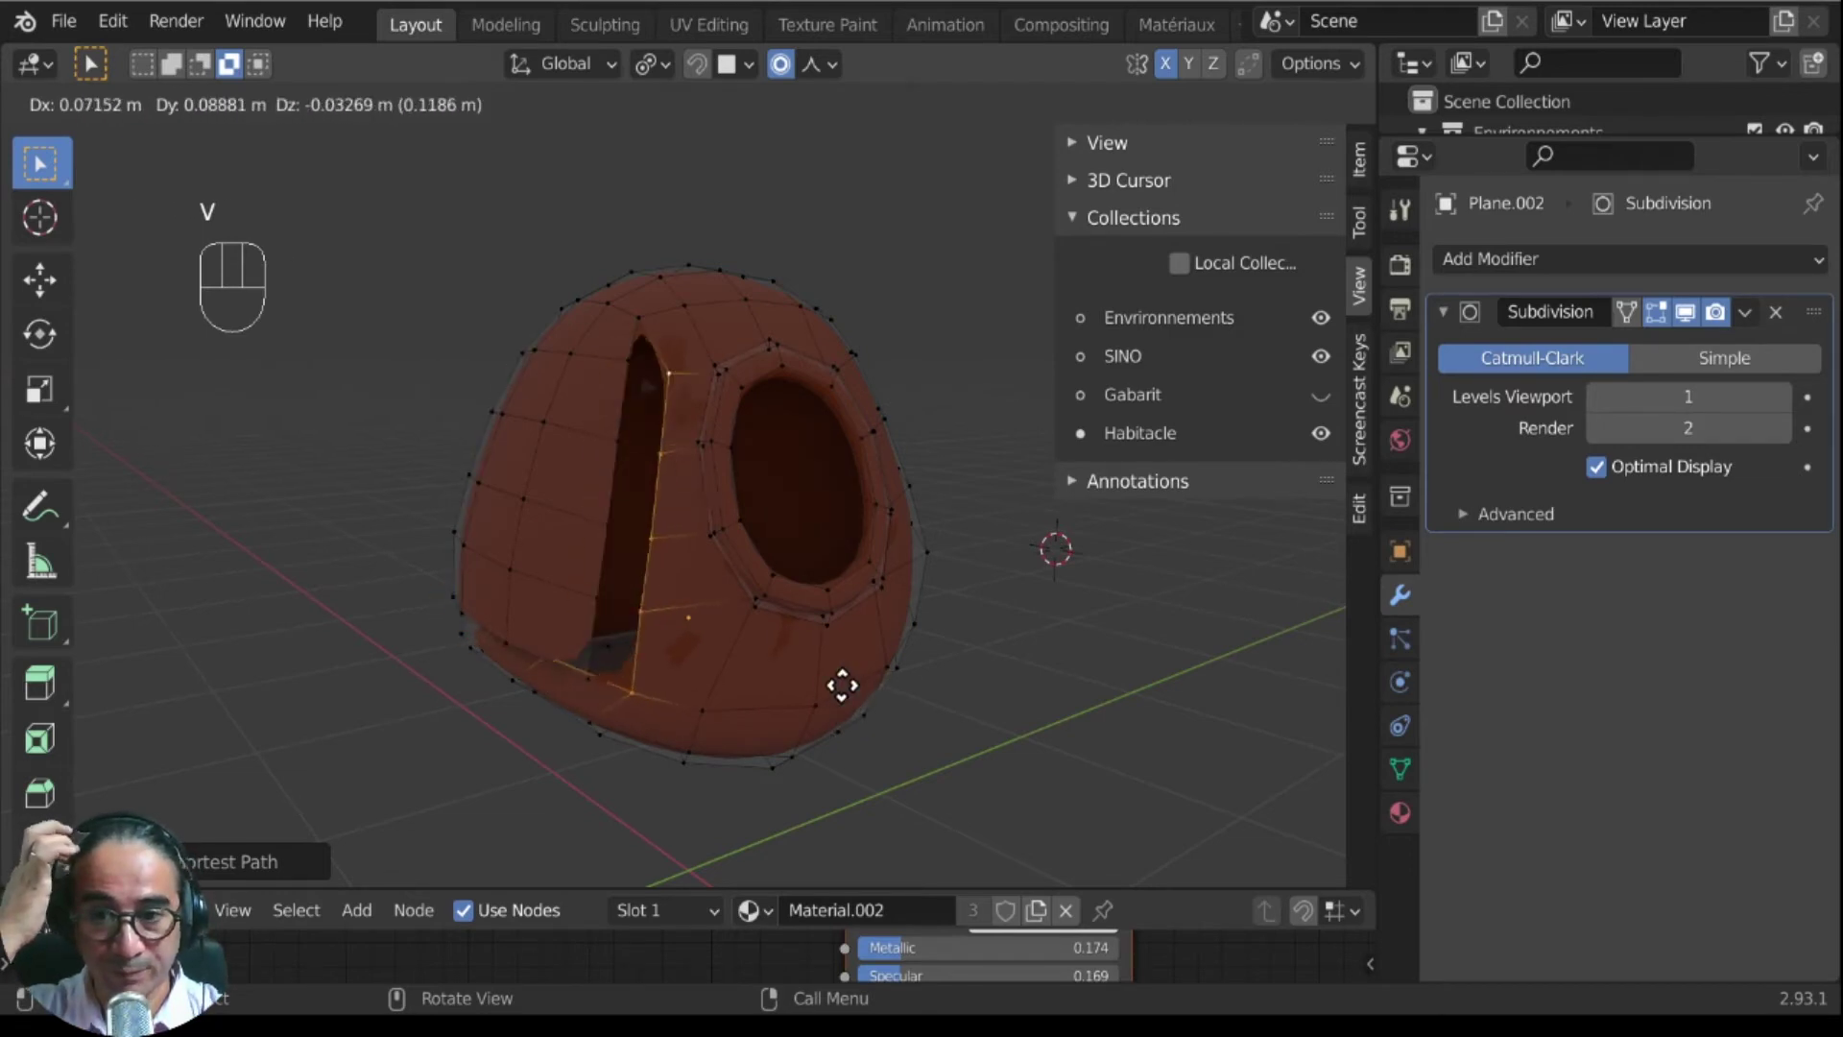
{"action": "right_click", "coordinate": [861, 700]}
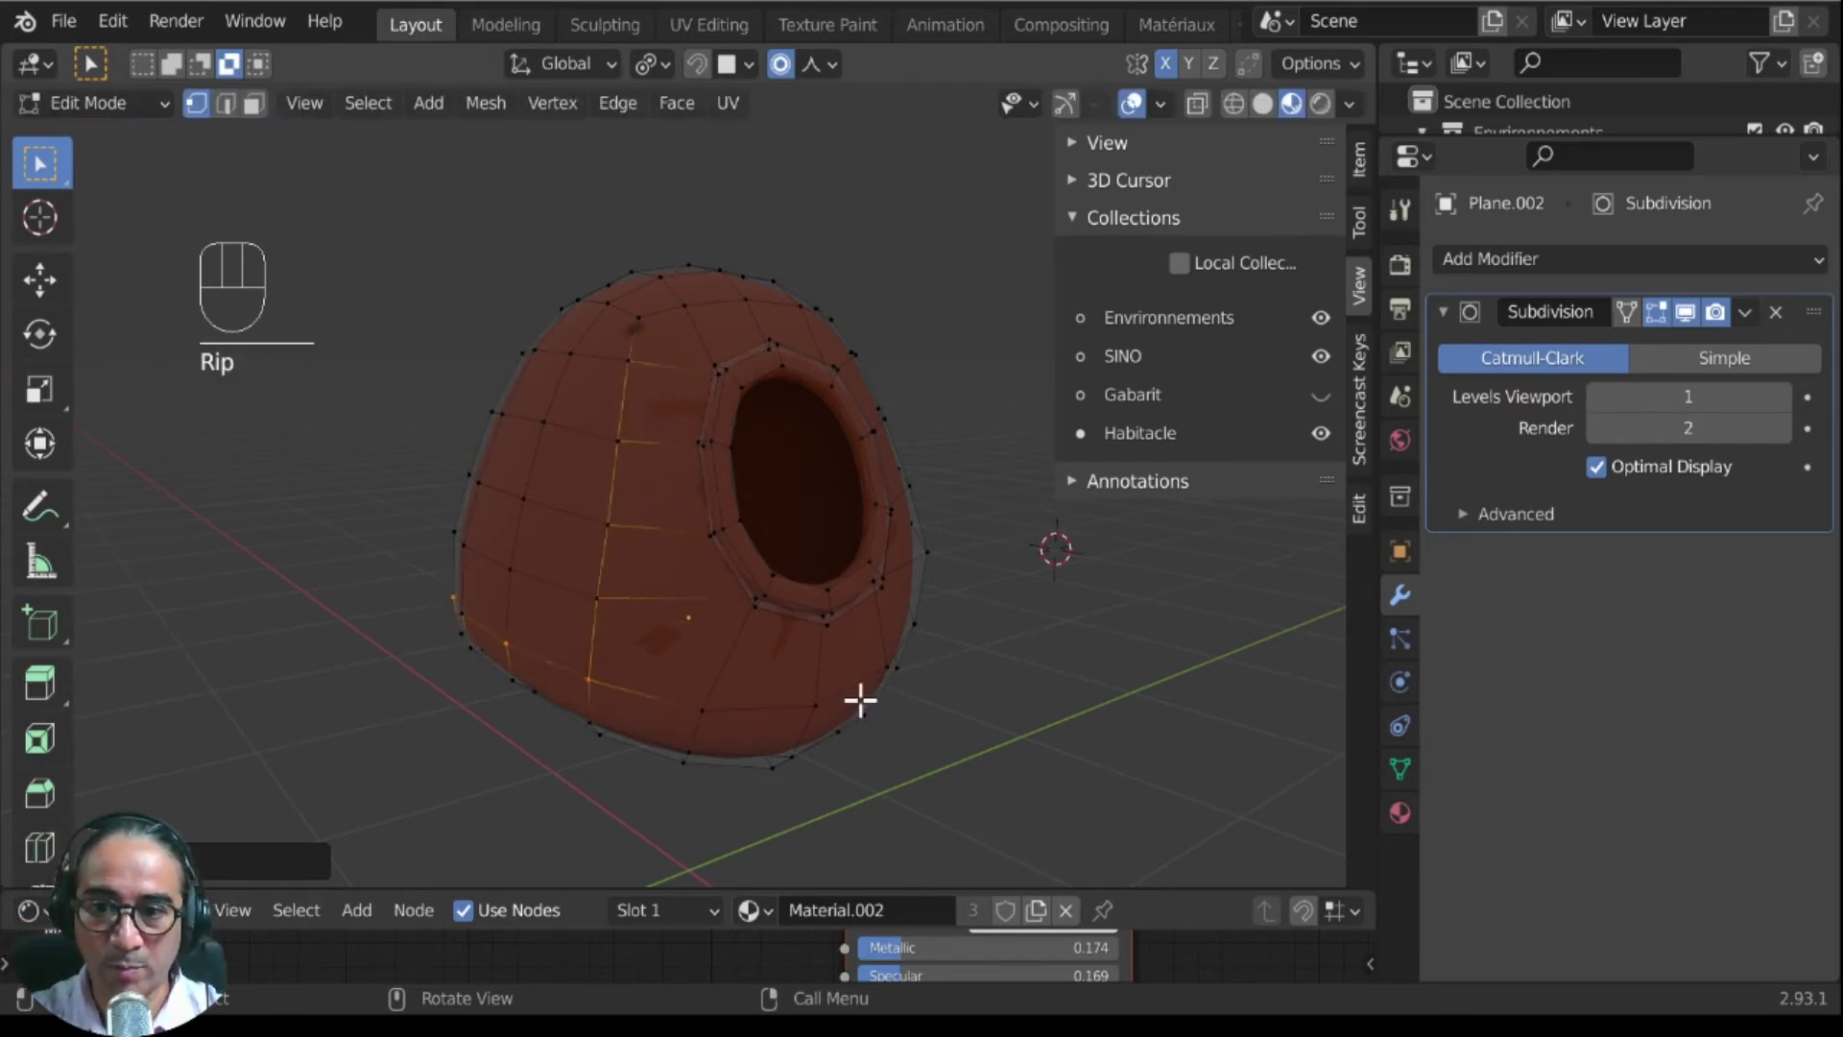
Step: Select the upper edge path joining the two ends of the rip and mark it as a seam
{"action": "middle_click_drag", "start_coordinate": [452, 733], "coordinate": [568, 794]}
{"action": "scroll", "coordinate": [781, 490], "scroll_direction": "up", "scroll_amount": 3}
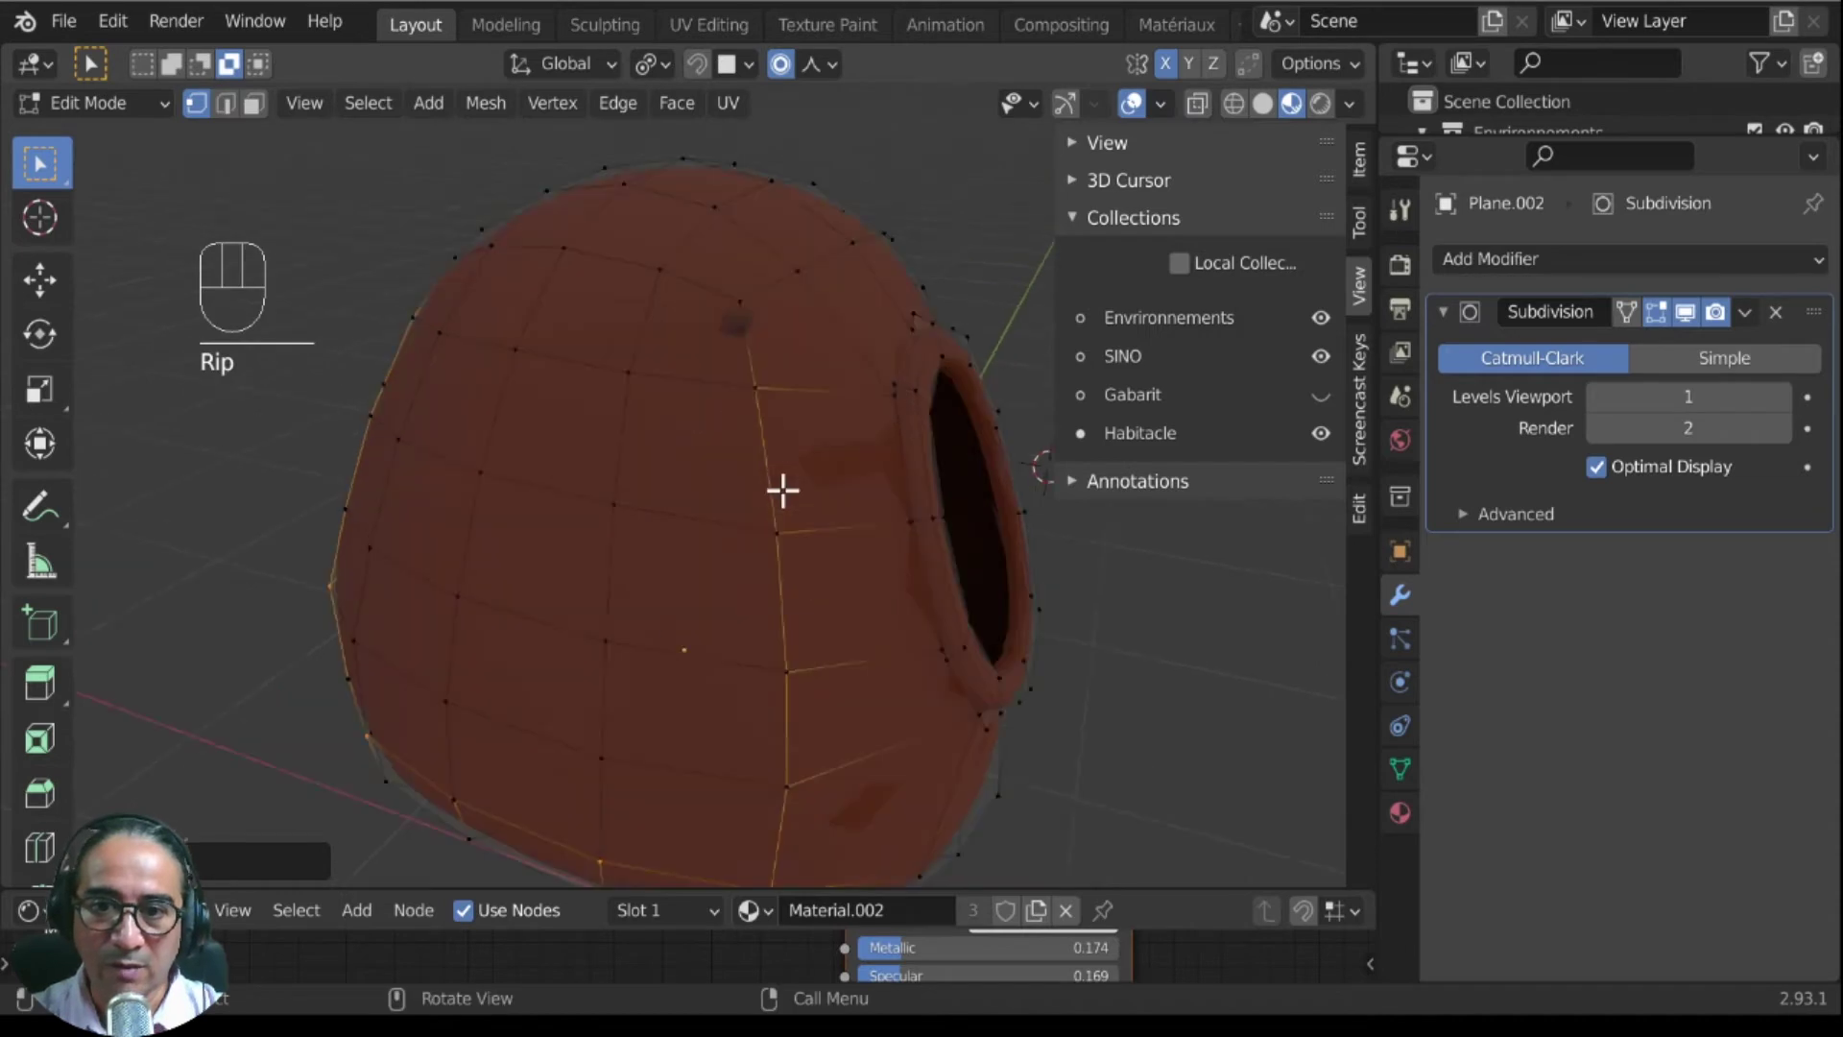
{"action": "middle_click_drag", "start_coordinate": [782, 490], "coordinate": [769, 543]}
{"action": "middle_click_drag", "start_coordinate": [519, 407], "coordinate": [519, 357]}
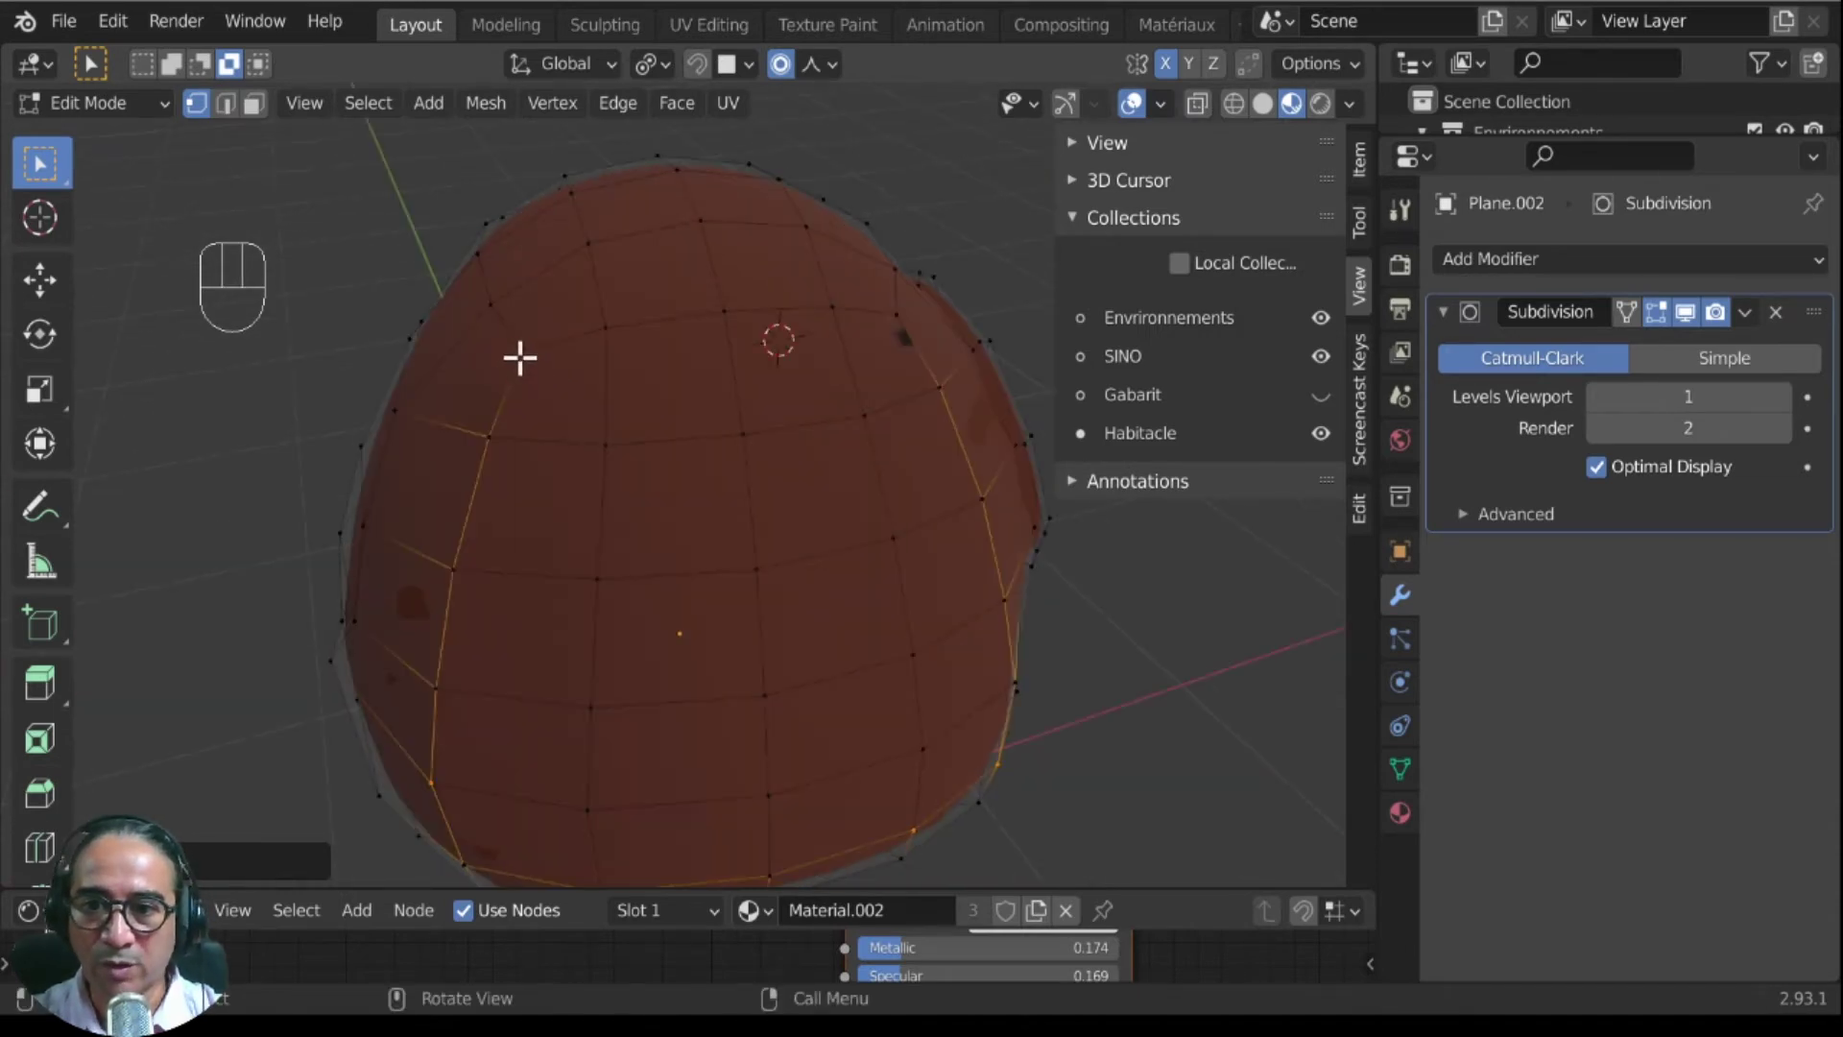
{"action": "left_click", "coordinate": [519, 357]}
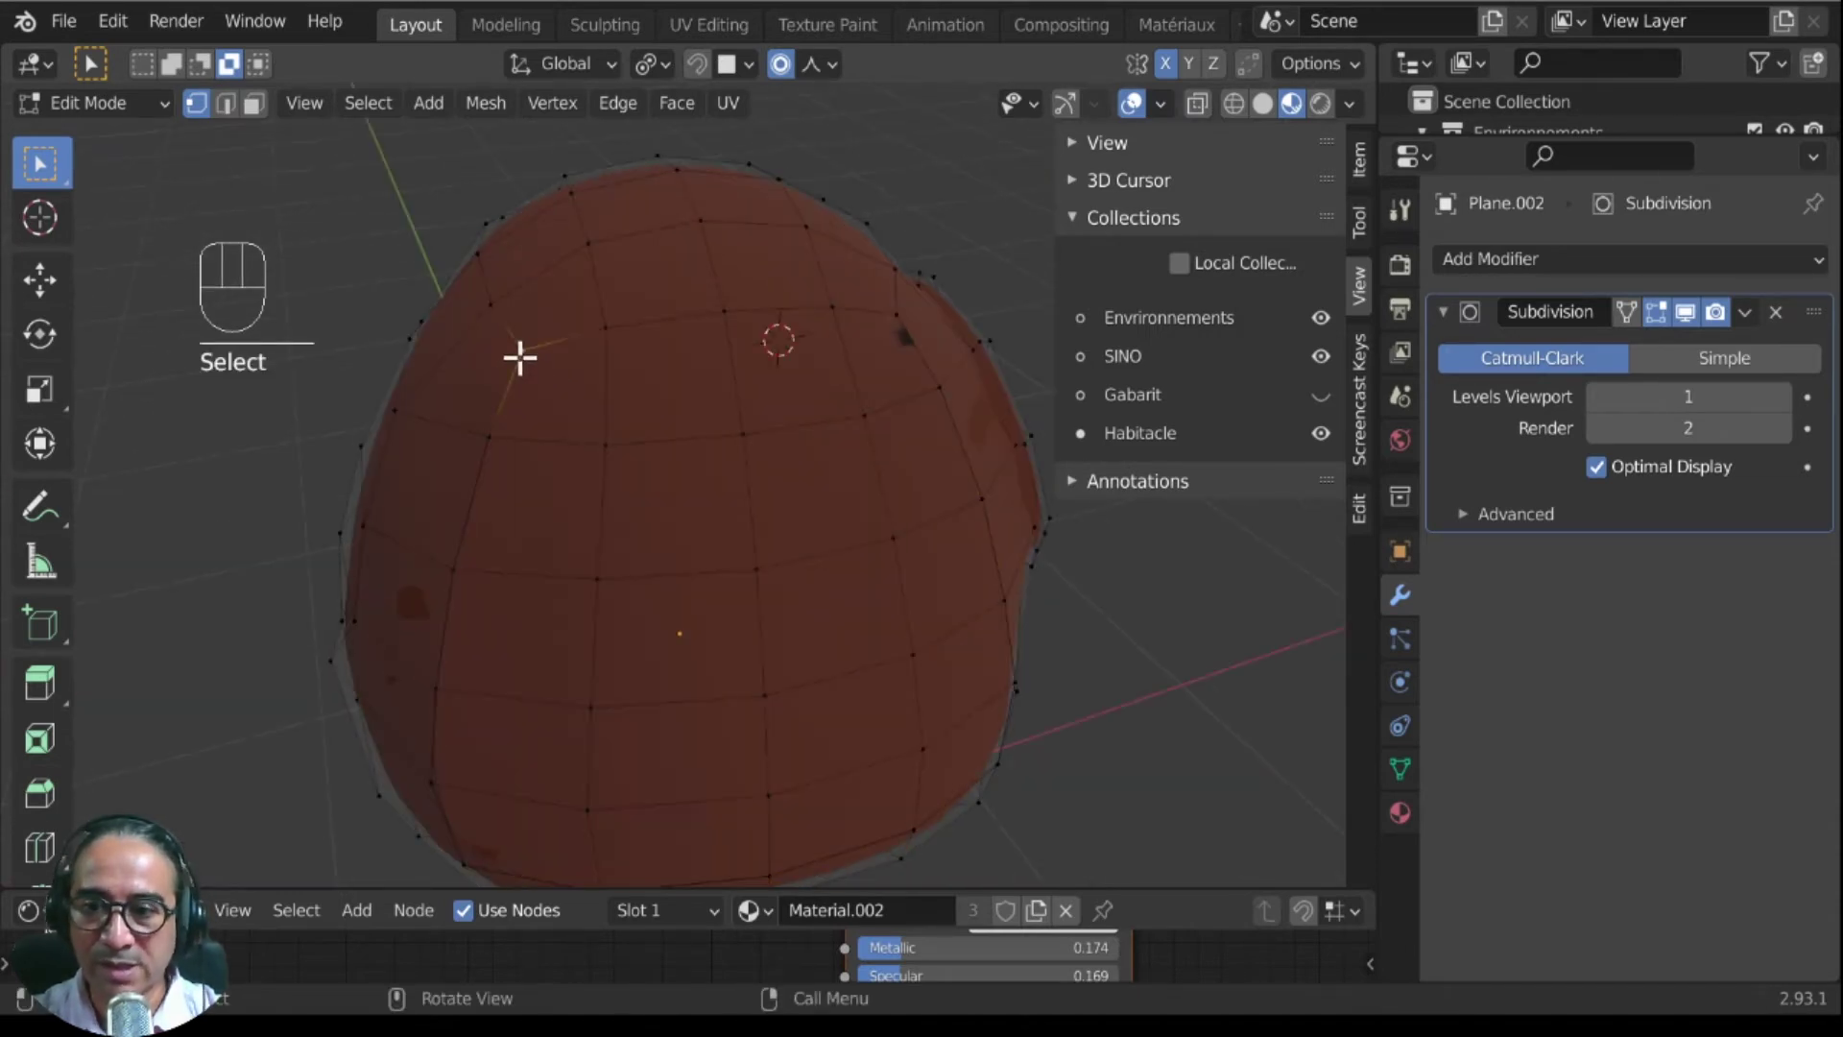
{"action": "left_click", "coordinate": [895, 314], "text": "ctrl+shift"}
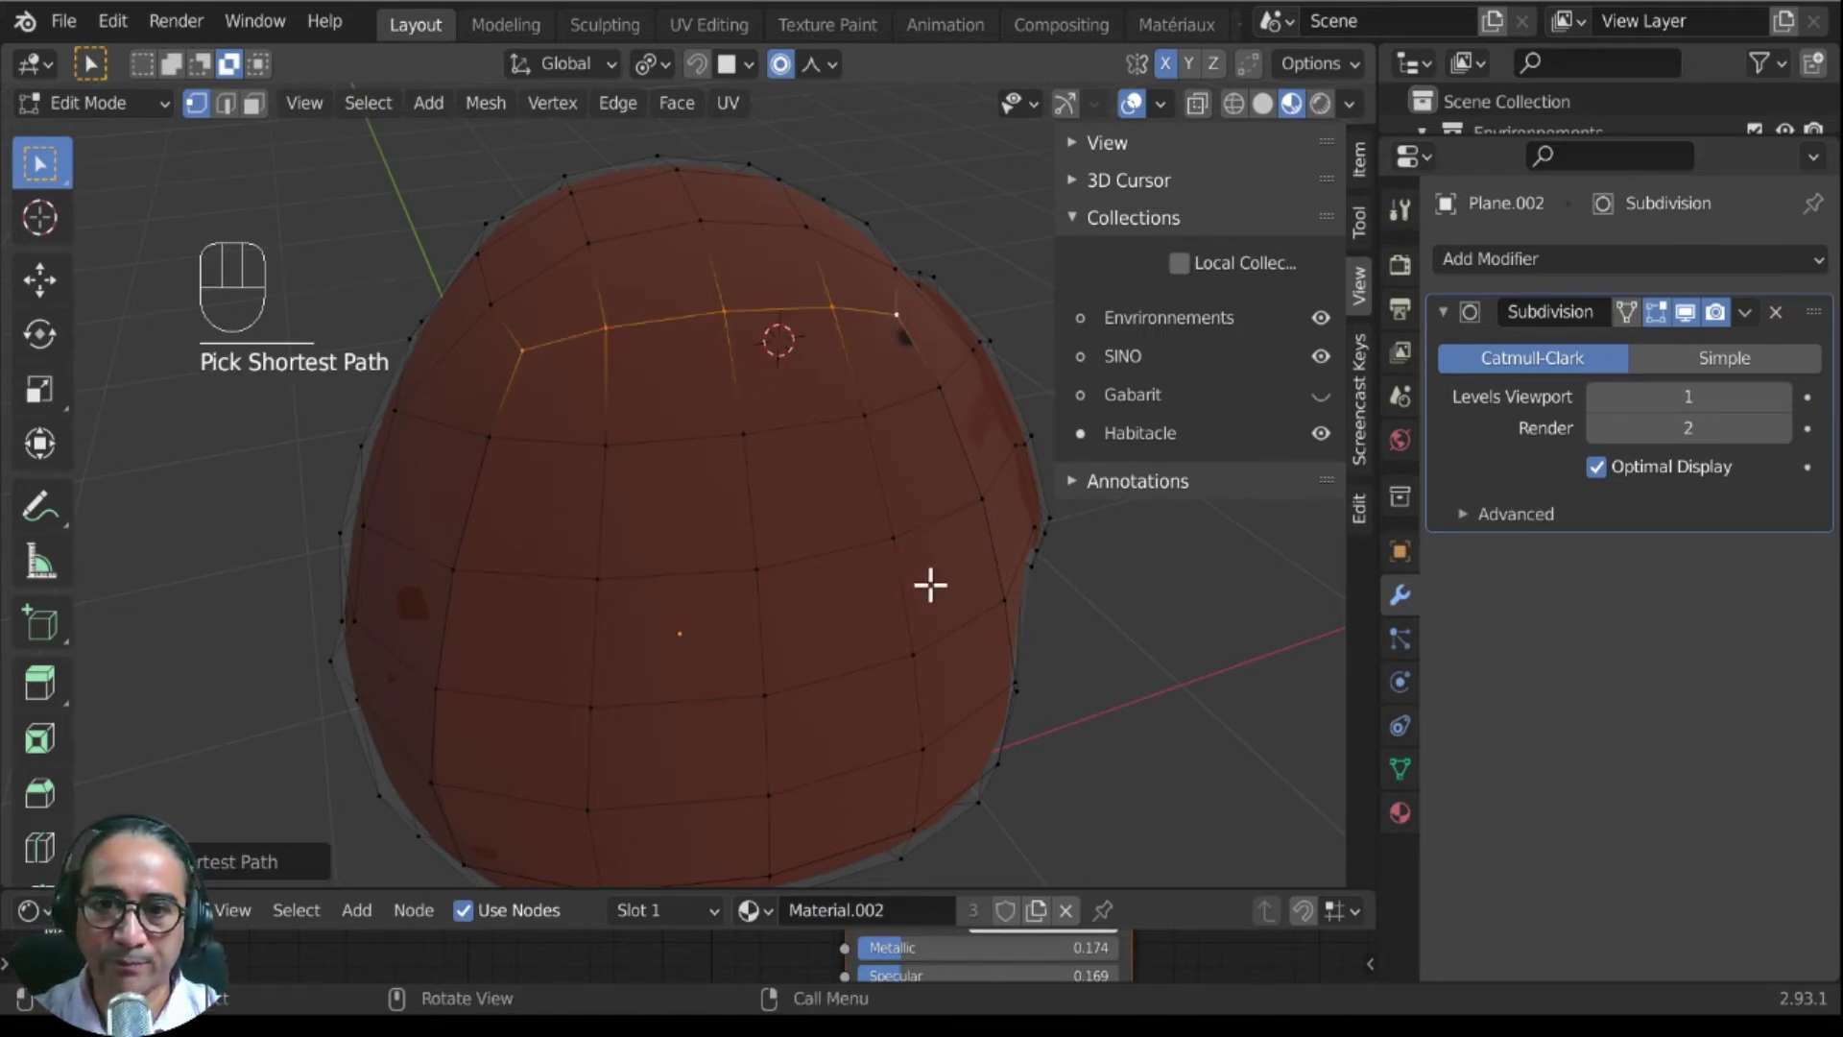
{"action": "middle_click_drag", "start_coordinate": [929, 584], "coordinate": [863, 548]}
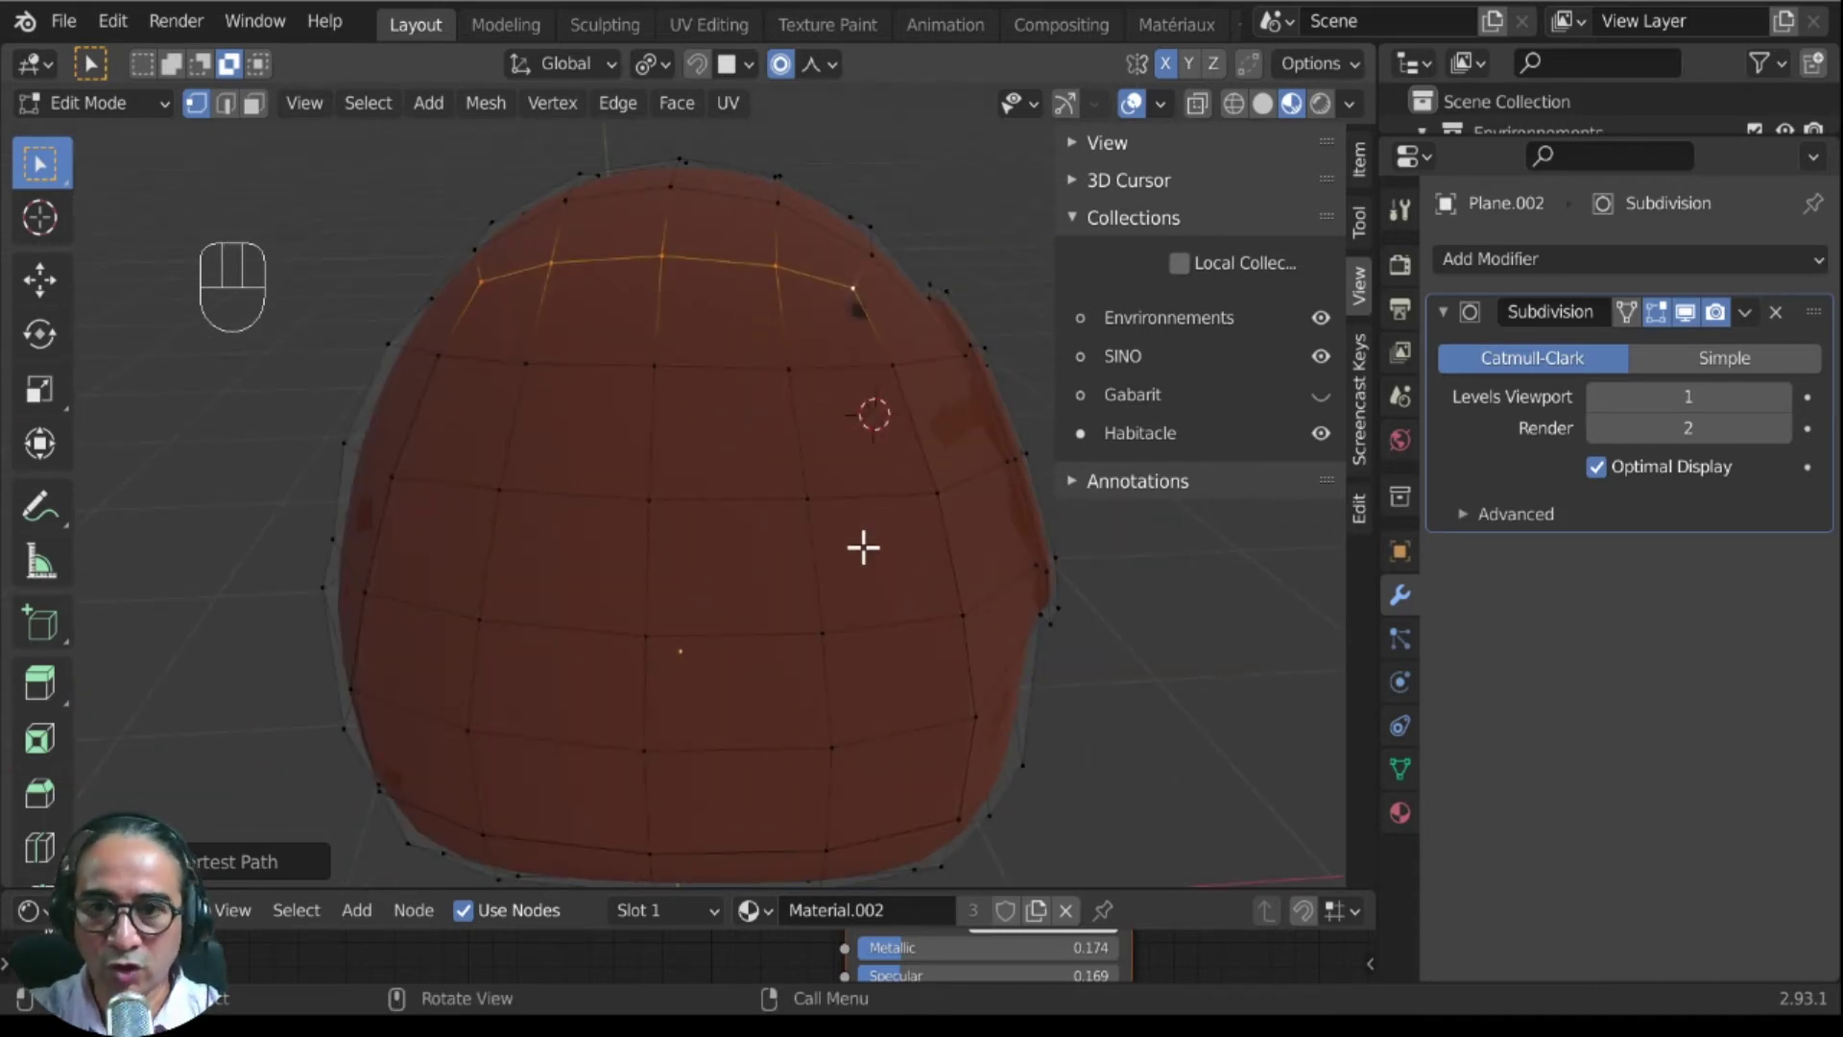
{"action": "key", "text": "ctrl+e"}
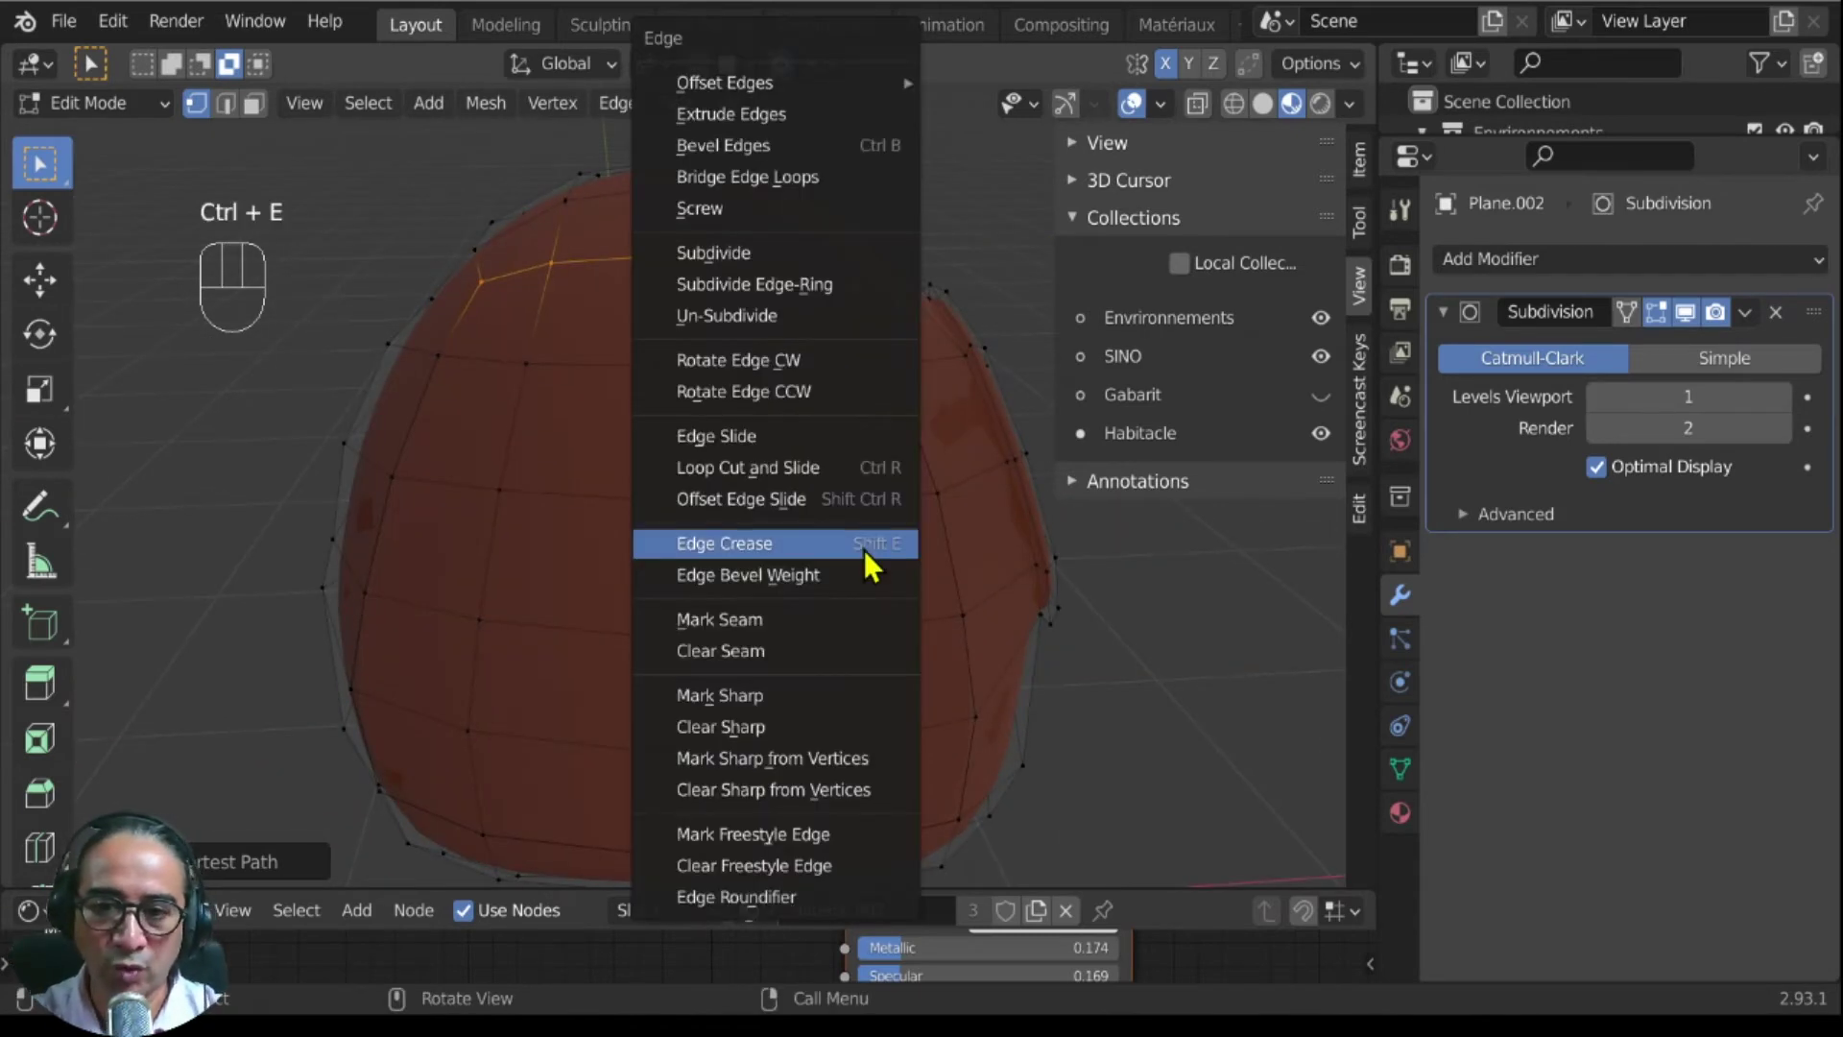
{"action": "left_click", "coordinate": [746, 619]}
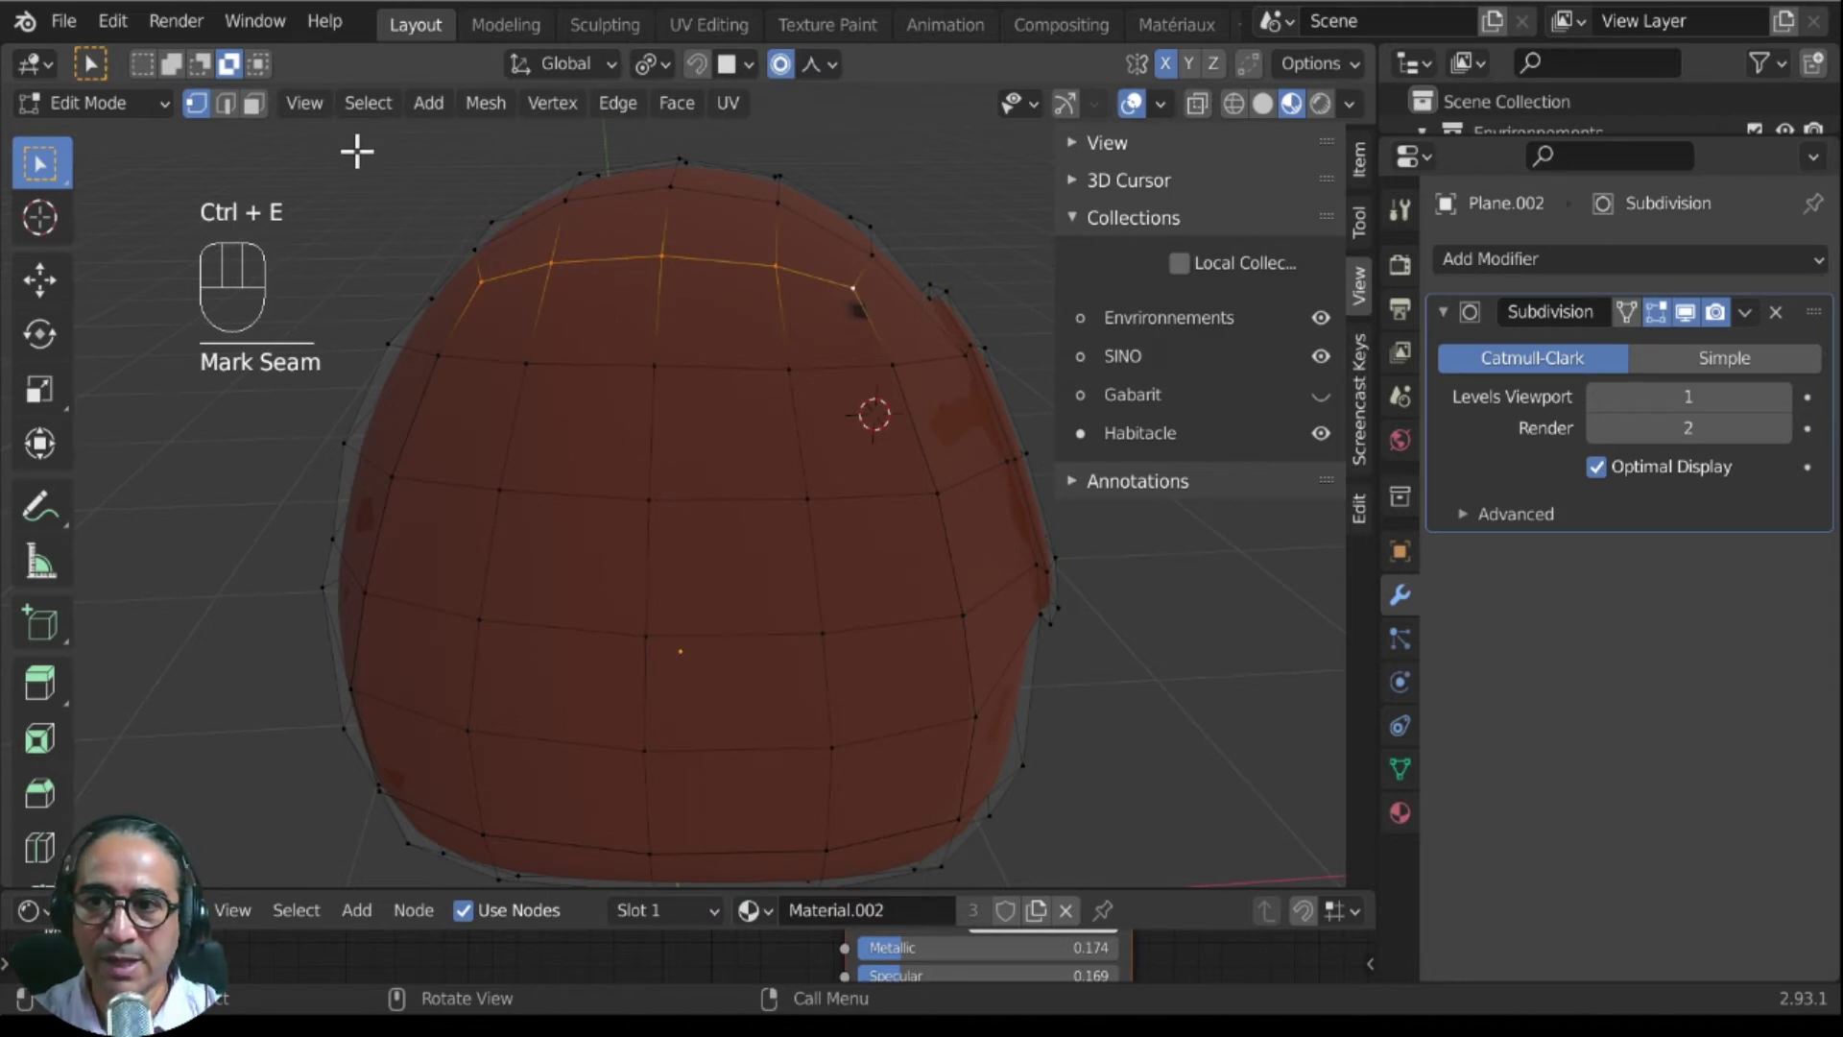
Step: Select the linked faces of the cabin's detached front panel in face selection mode
{"action": "left_click", "coordinate": [251, 104]}
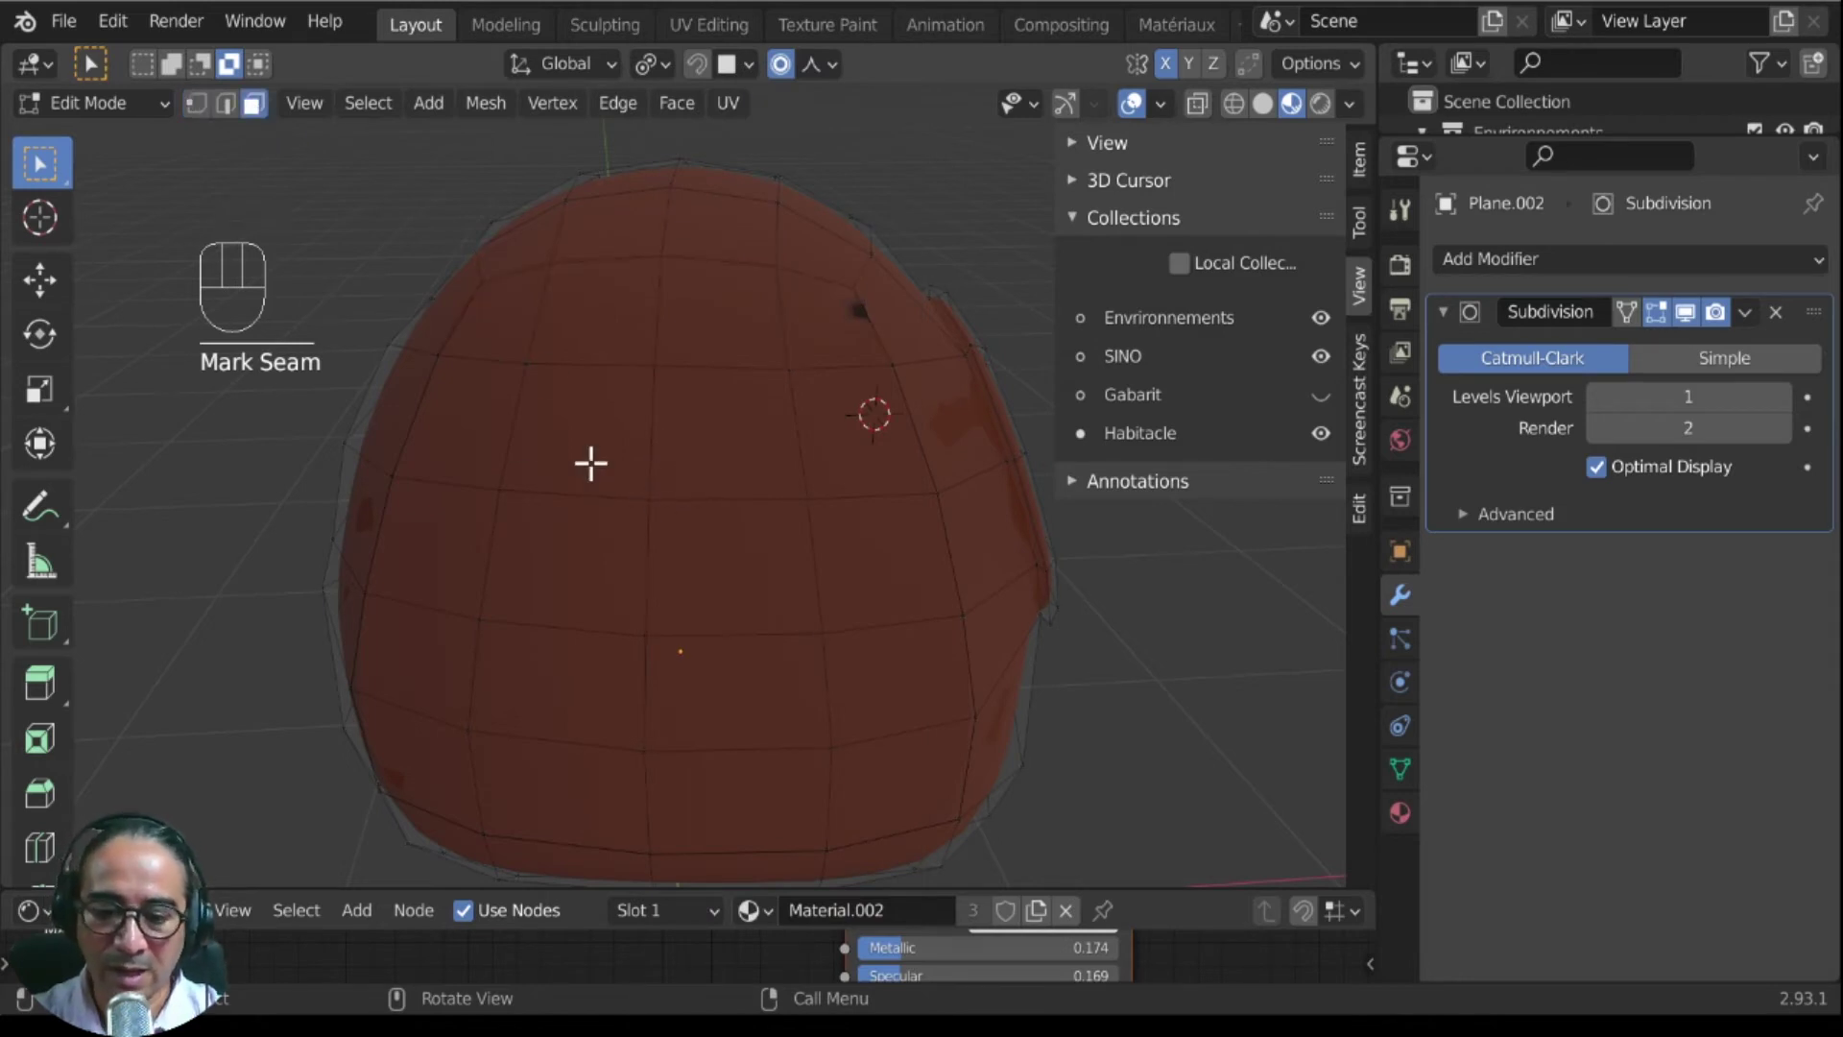
{"action": "key", "text": "l"}
{"action": "middle_click_drag", "start_coordinate": [851, 637], "coordinate": [732, 510]}
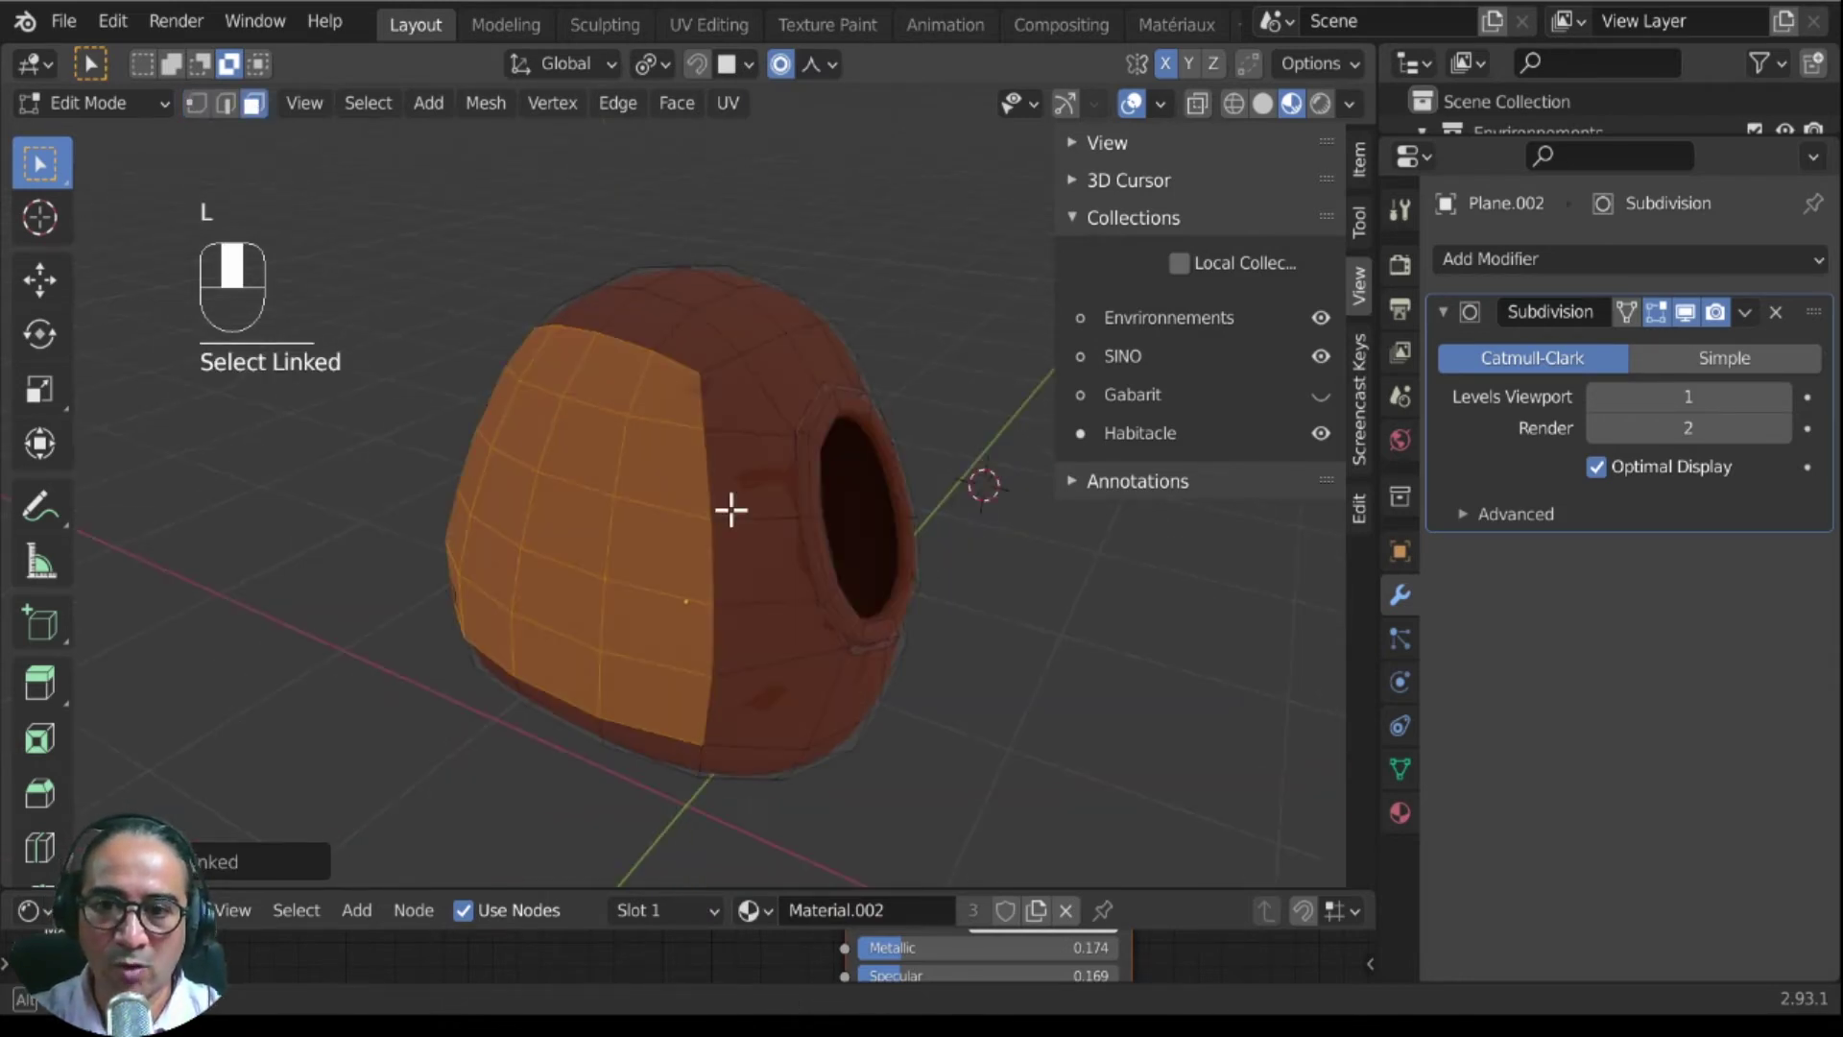
{"action": "scroll", "coordinate": [765, 597], "scroll_direction": "up", "scroll_amount": 3}
{"action": "key", "text": "g"}
{"action": "right_click", "coordinate": [729, 486]}
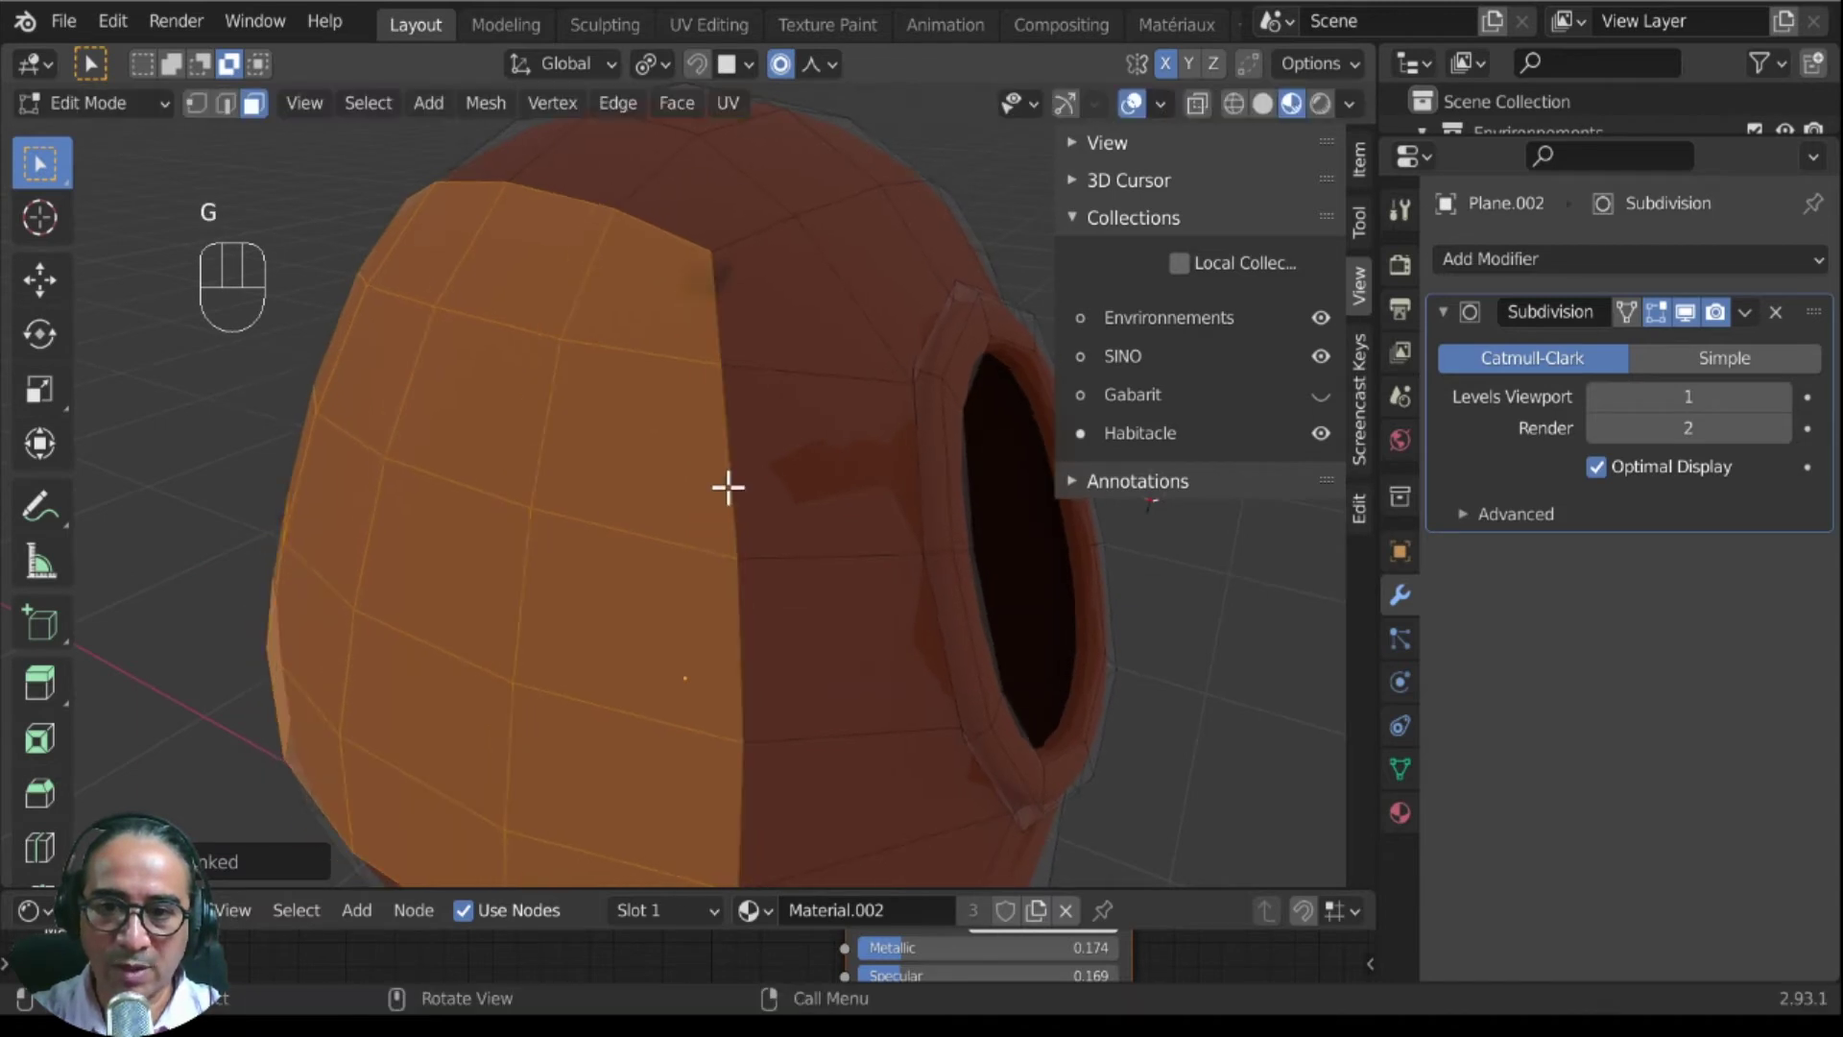
{"action": "key", "text": "g"}
{"action": "right_click", "coordinate": [711, 597]}
{"action": "middle_click_drag", "start_coordinate": [711, 596], "coordinate": [883, 653]}
{"action": "key", "text": "g"}
{"action": "right_click", "coordinate": [903, 646]}
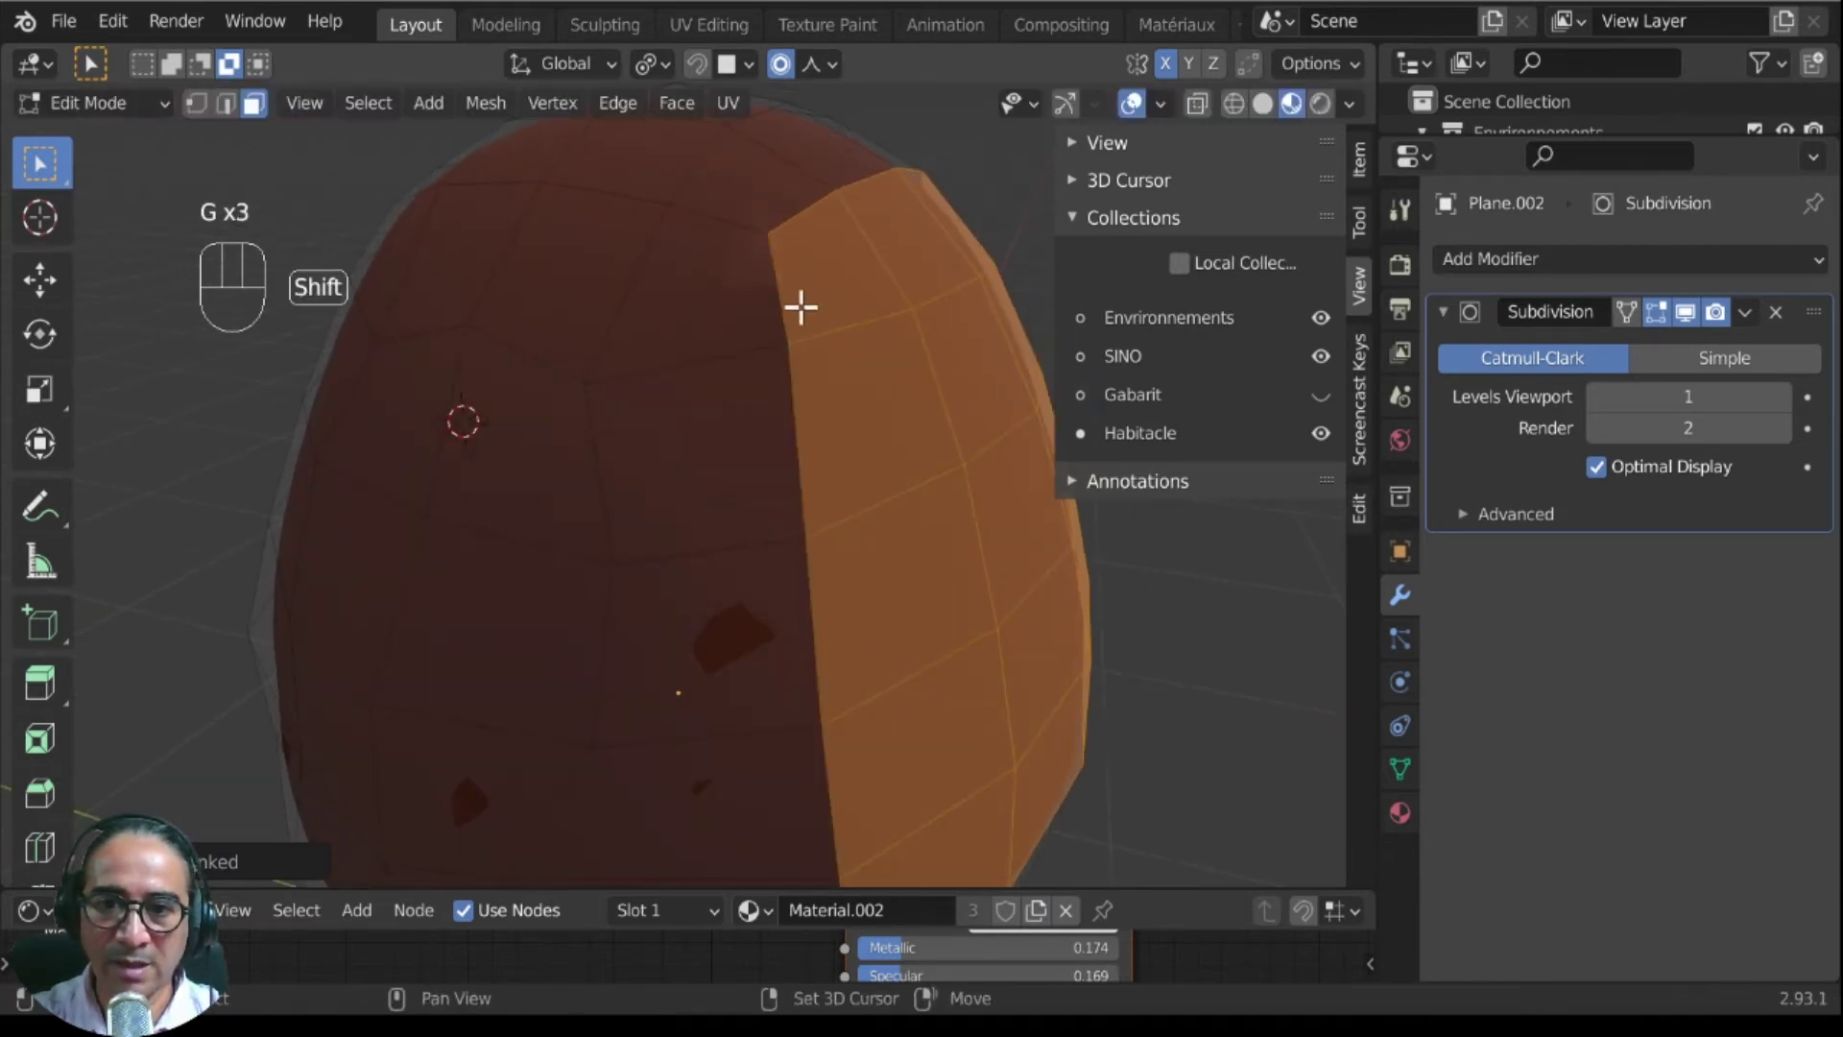
Step: Turn off X-axis mirror editing and try moving the selected front panel
{"action": "middle_click_drag", "start_coordinate": [797, 305], "coordinate": [617, 475], "text": "shift"}
{"action": "middle_click_drag", "start_coordinate": [814, 382], "coordinate": [474, 443]}
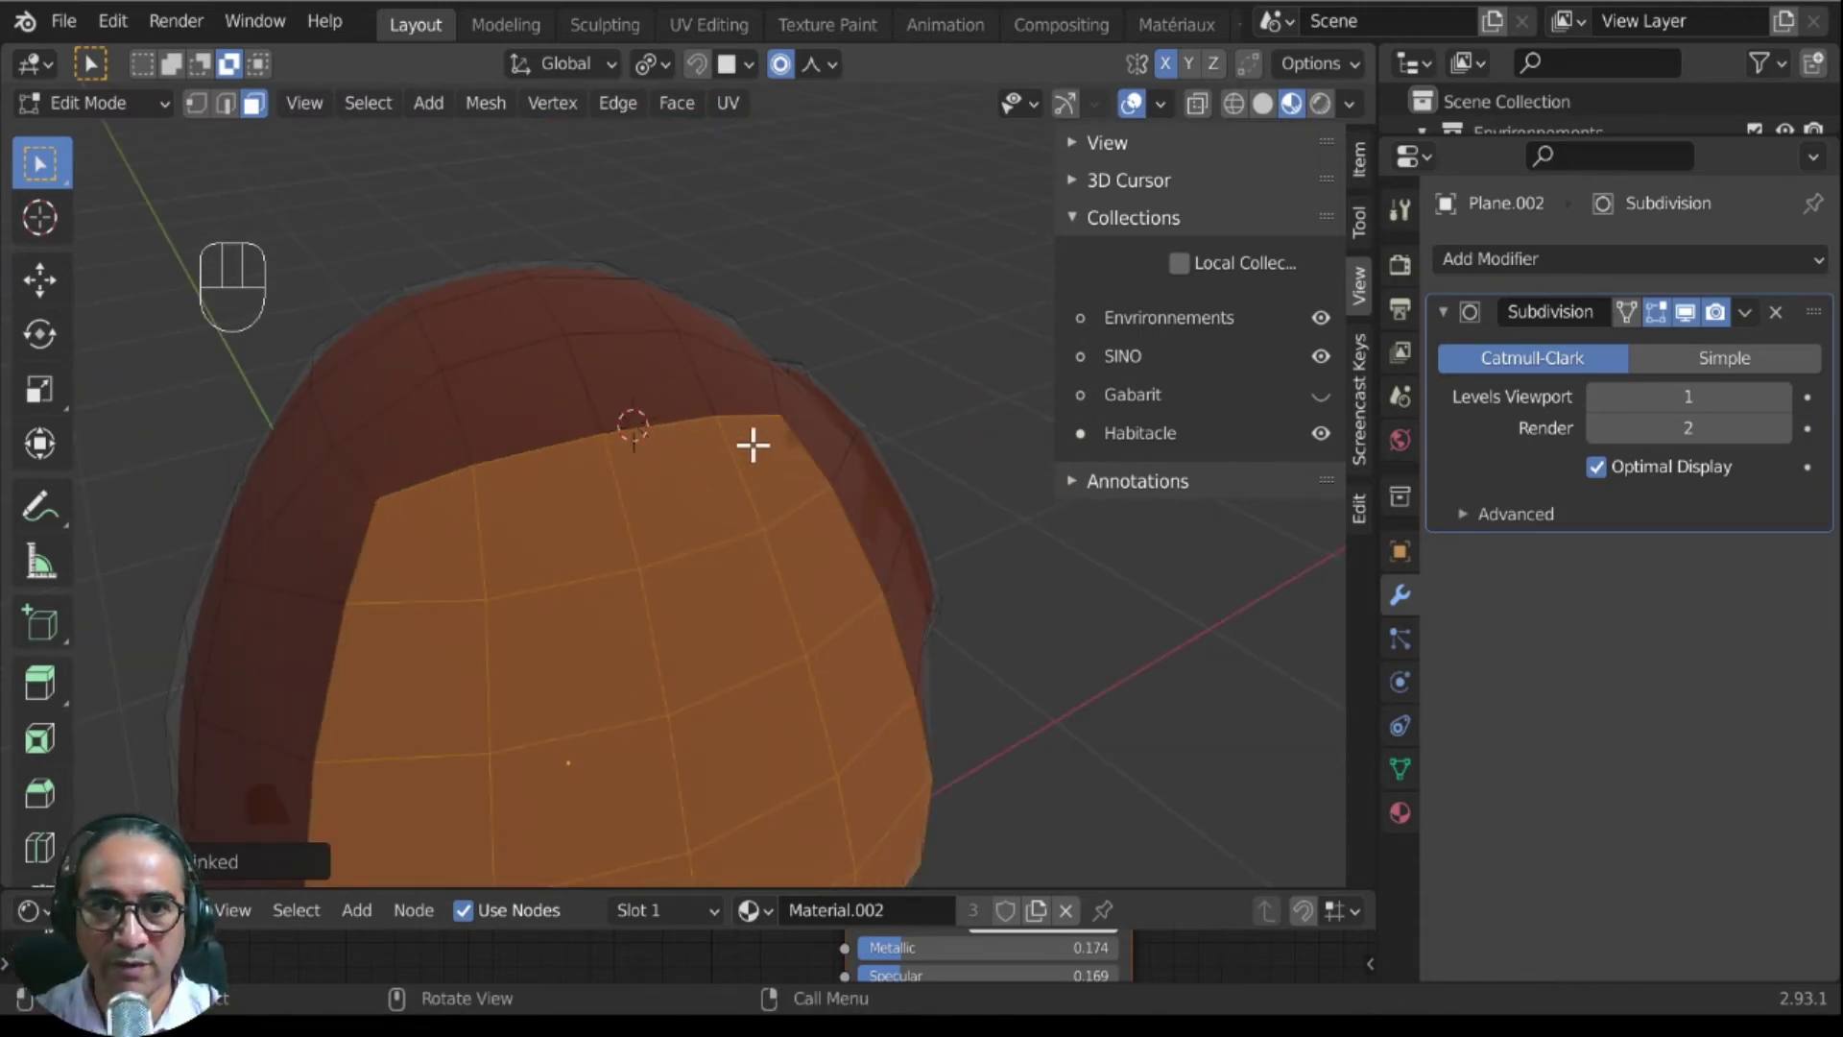
{"action": "left_click", "coordinate": [1165, 63]}
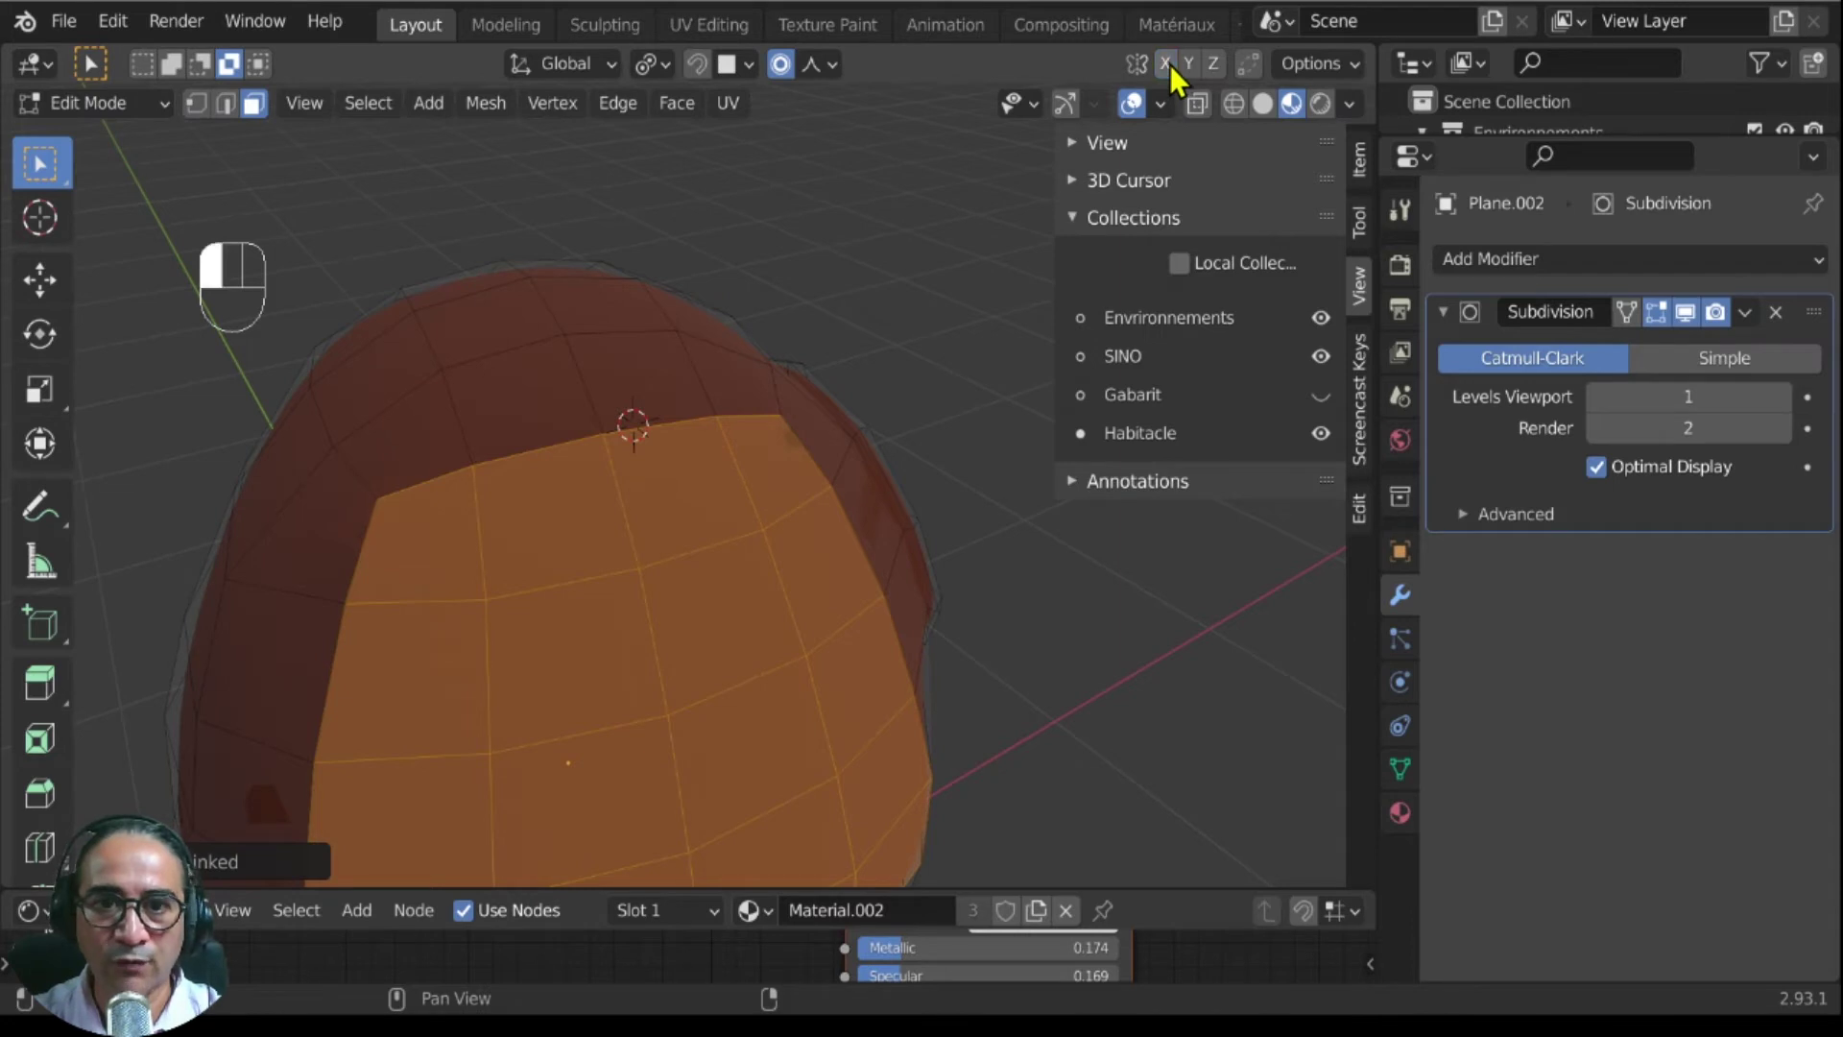
{"action": "scroll", "coordinate": [868, 605], "scroll_direction": "down", "scroll_amount": 3}
{"action": "middle_click_drag", "start_coordinate": [868, 604], "coordinate": [527, 740]}
{"action": "key", "text": "g"}
{"action": "right_click", "coordinate": [871, 692]}
Step: Place the 3D cursor at the front panel's upper edge in side view and set the transform pivot point to 3D Cursor
{"action": "key", "text": "KP_3"}
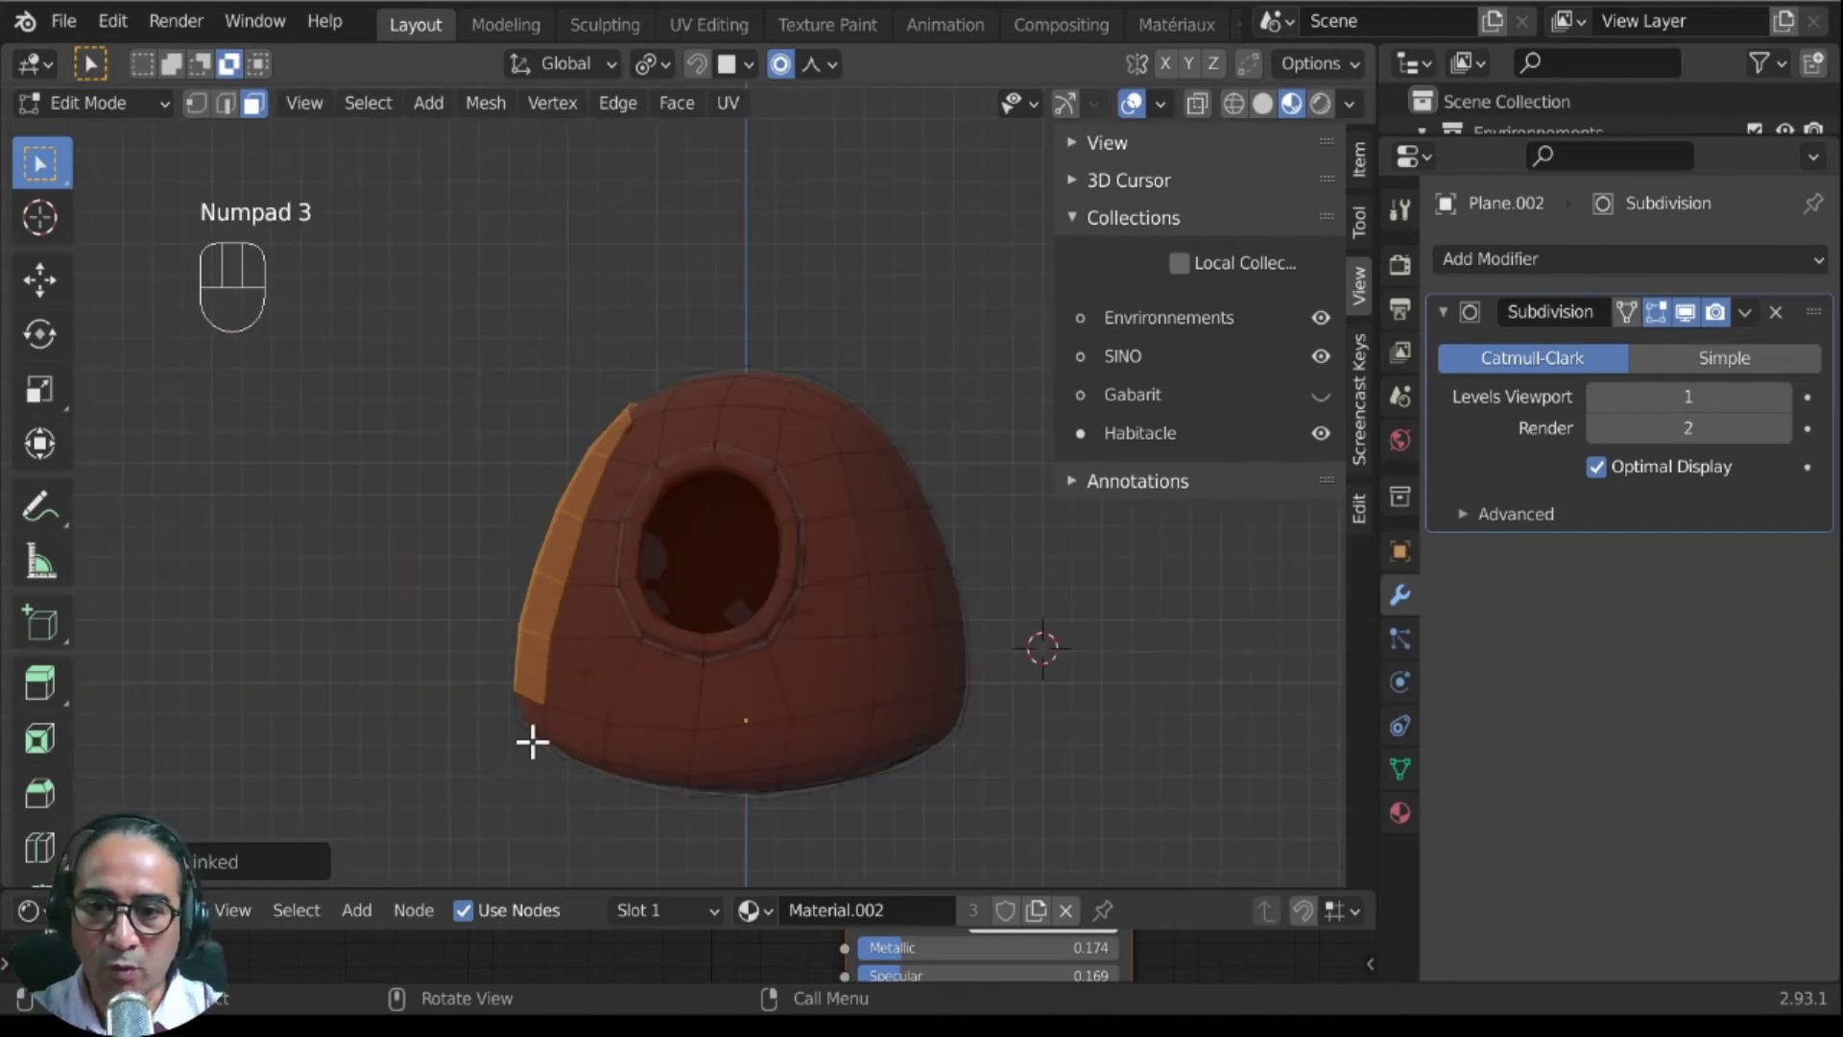
{"action": "scroll", "coordinate": [532, 741], "scroll_direction": "up", "scroll_amount": 1}
{"action": "key", "text": "shift"}
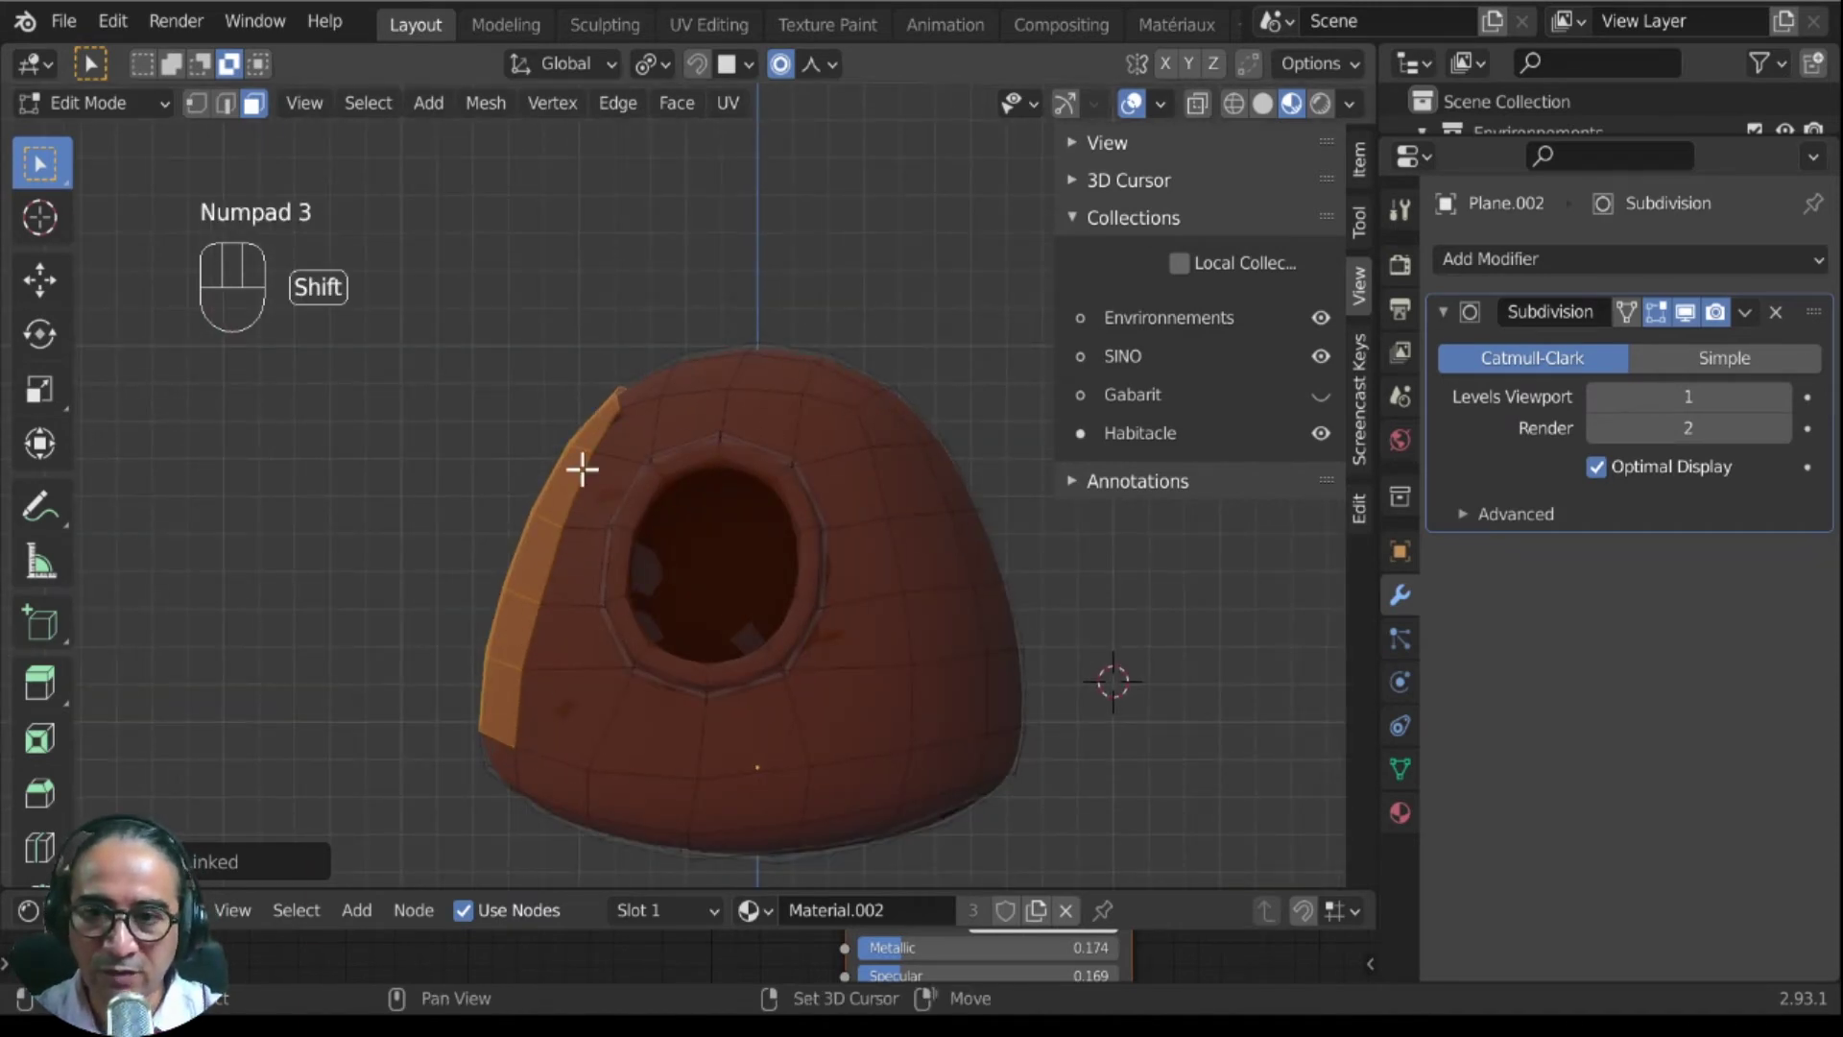
{"action": "right_click", "coordinate": [614, 399], "text": "shift"}
{"action": "scroll", "coordinate": [597, 518], "scroll_direction": "up", "scroll_amount": 3}
{"action": "key", "text": "shift"}
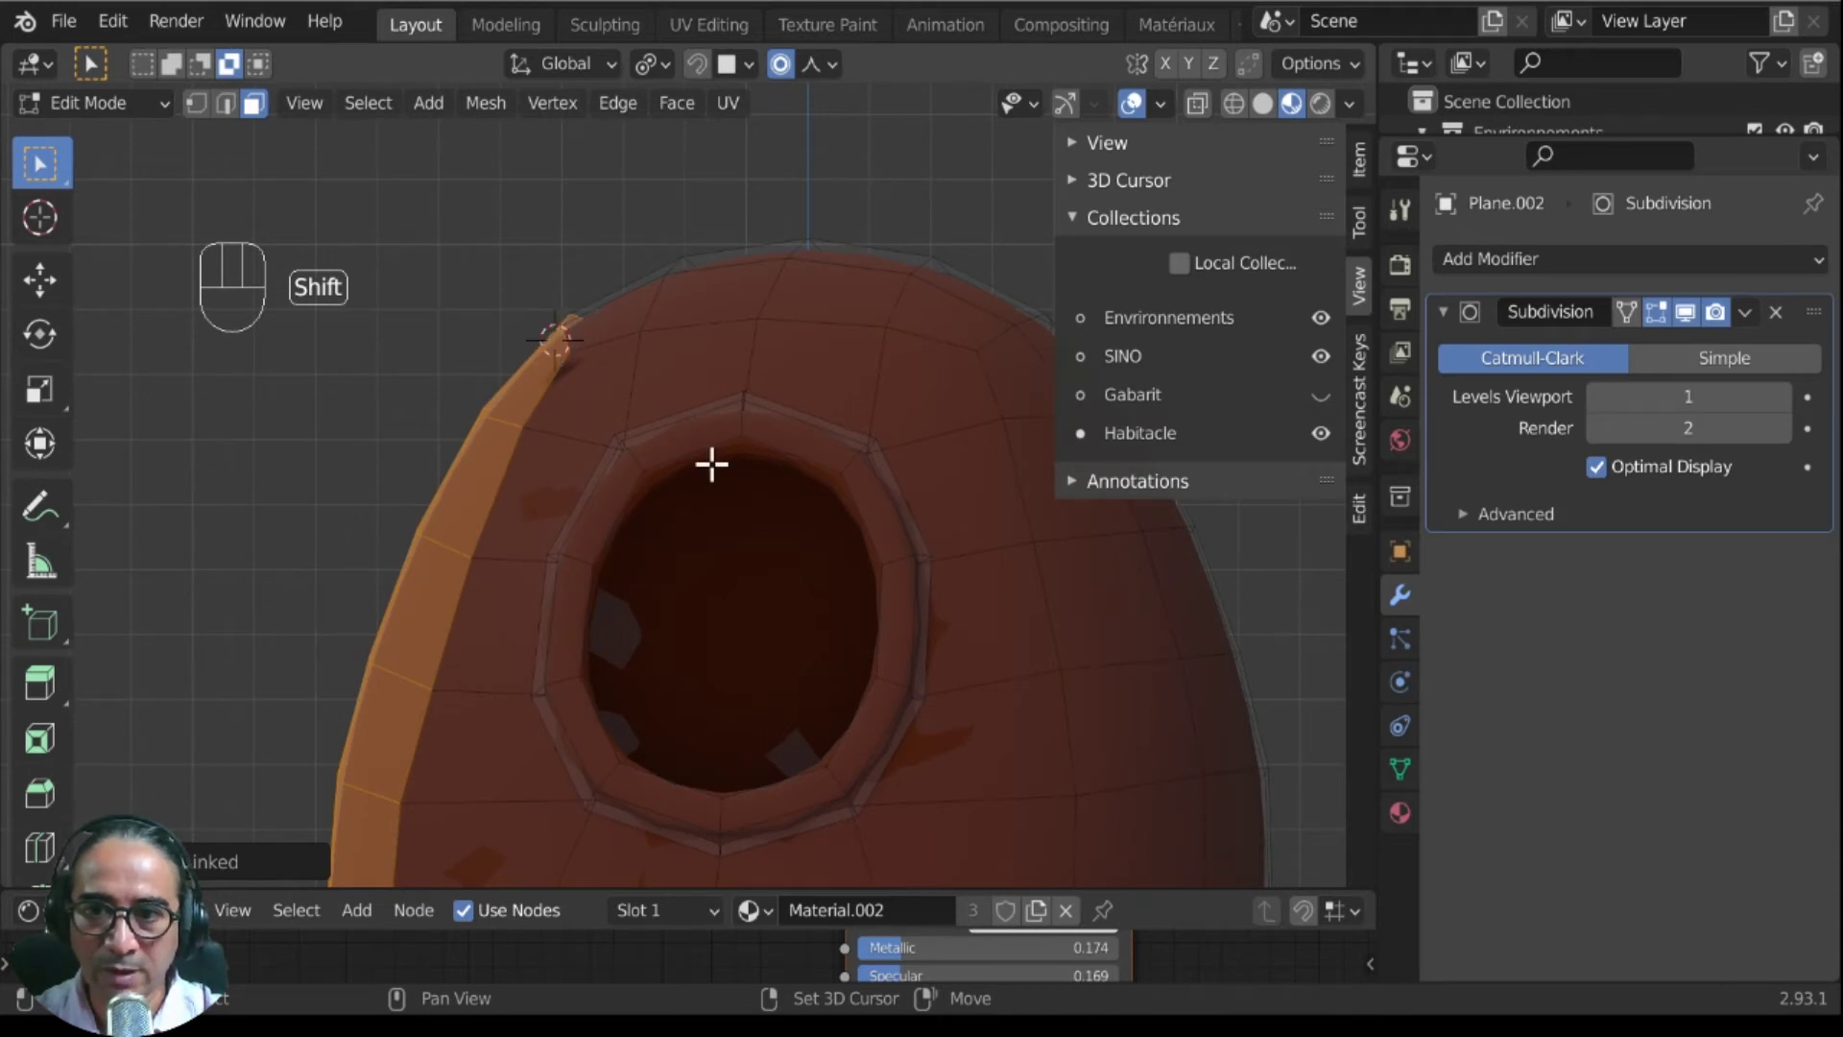
{"action": "left_click", "coordinate": [649, 65]}
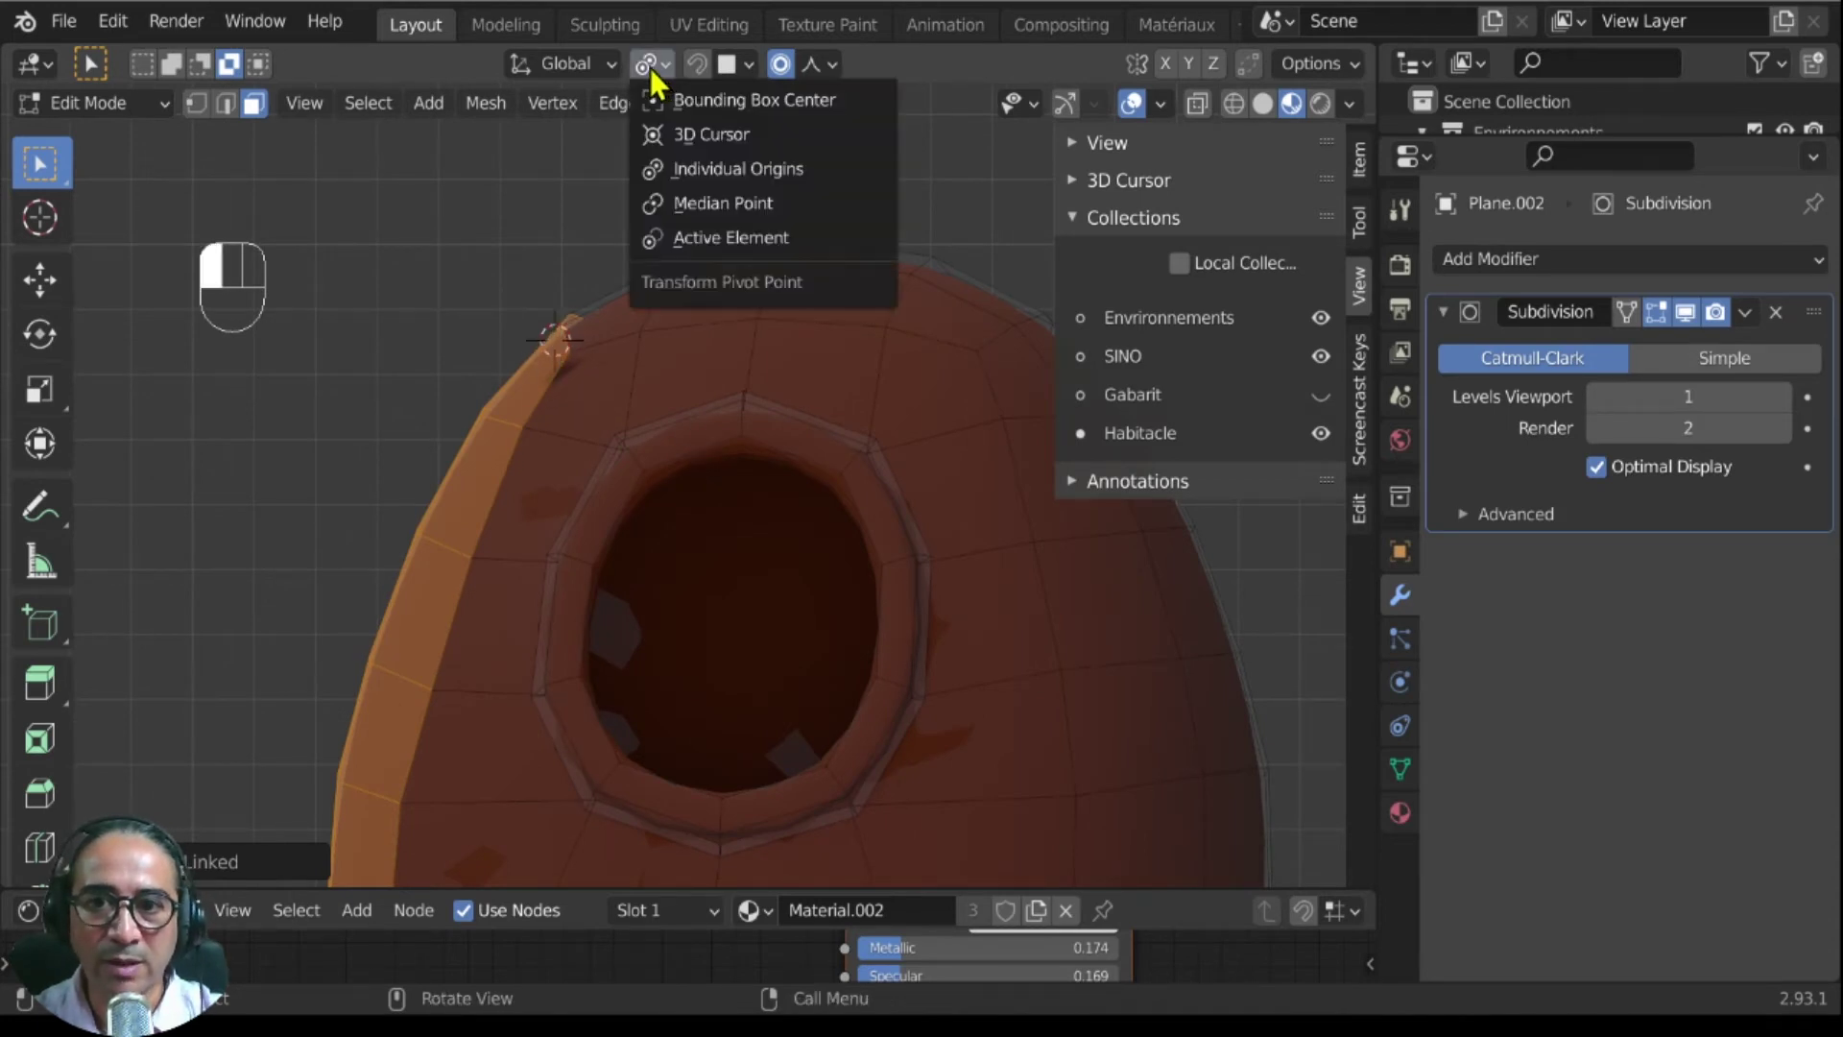
{"action": "left_click", "coordinate": [722, 134]}
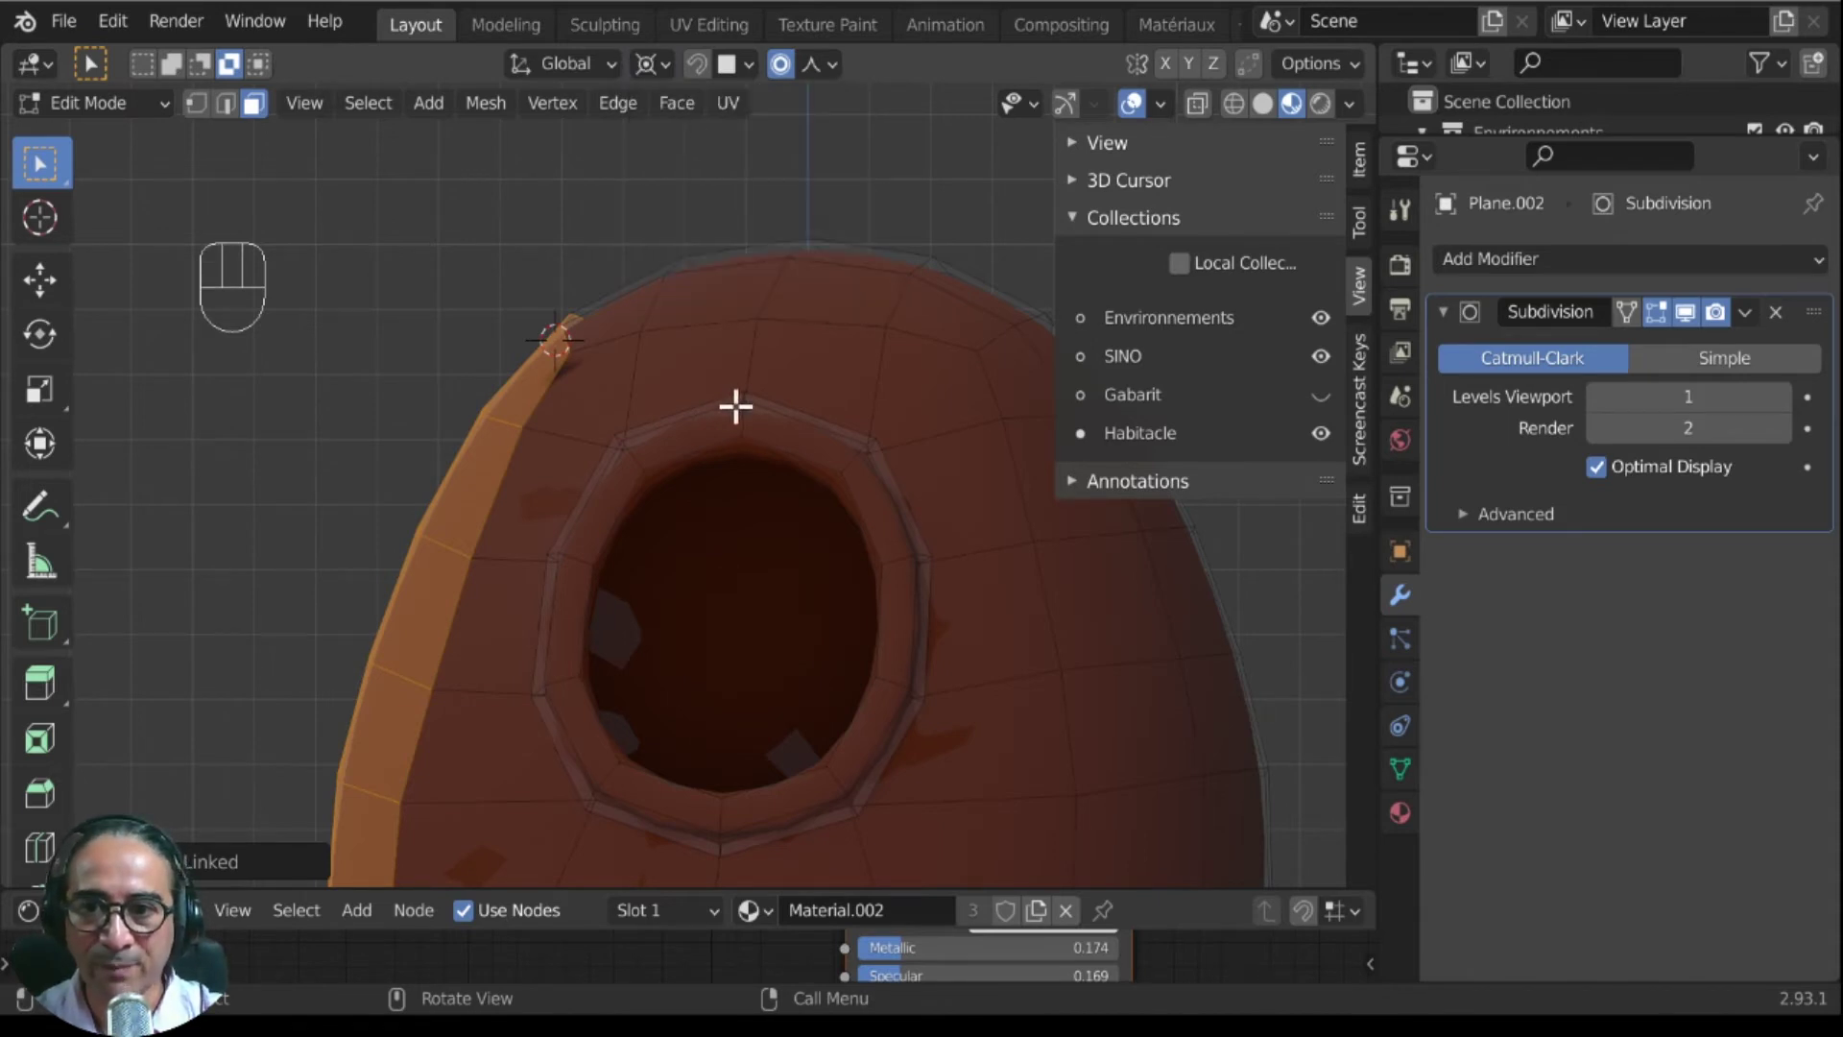
{"action": "scroll", "coordinate": [736, 403], "scroll_direction": "down", "scroll_amount": 4}
{"action": "key", "text": "r"}
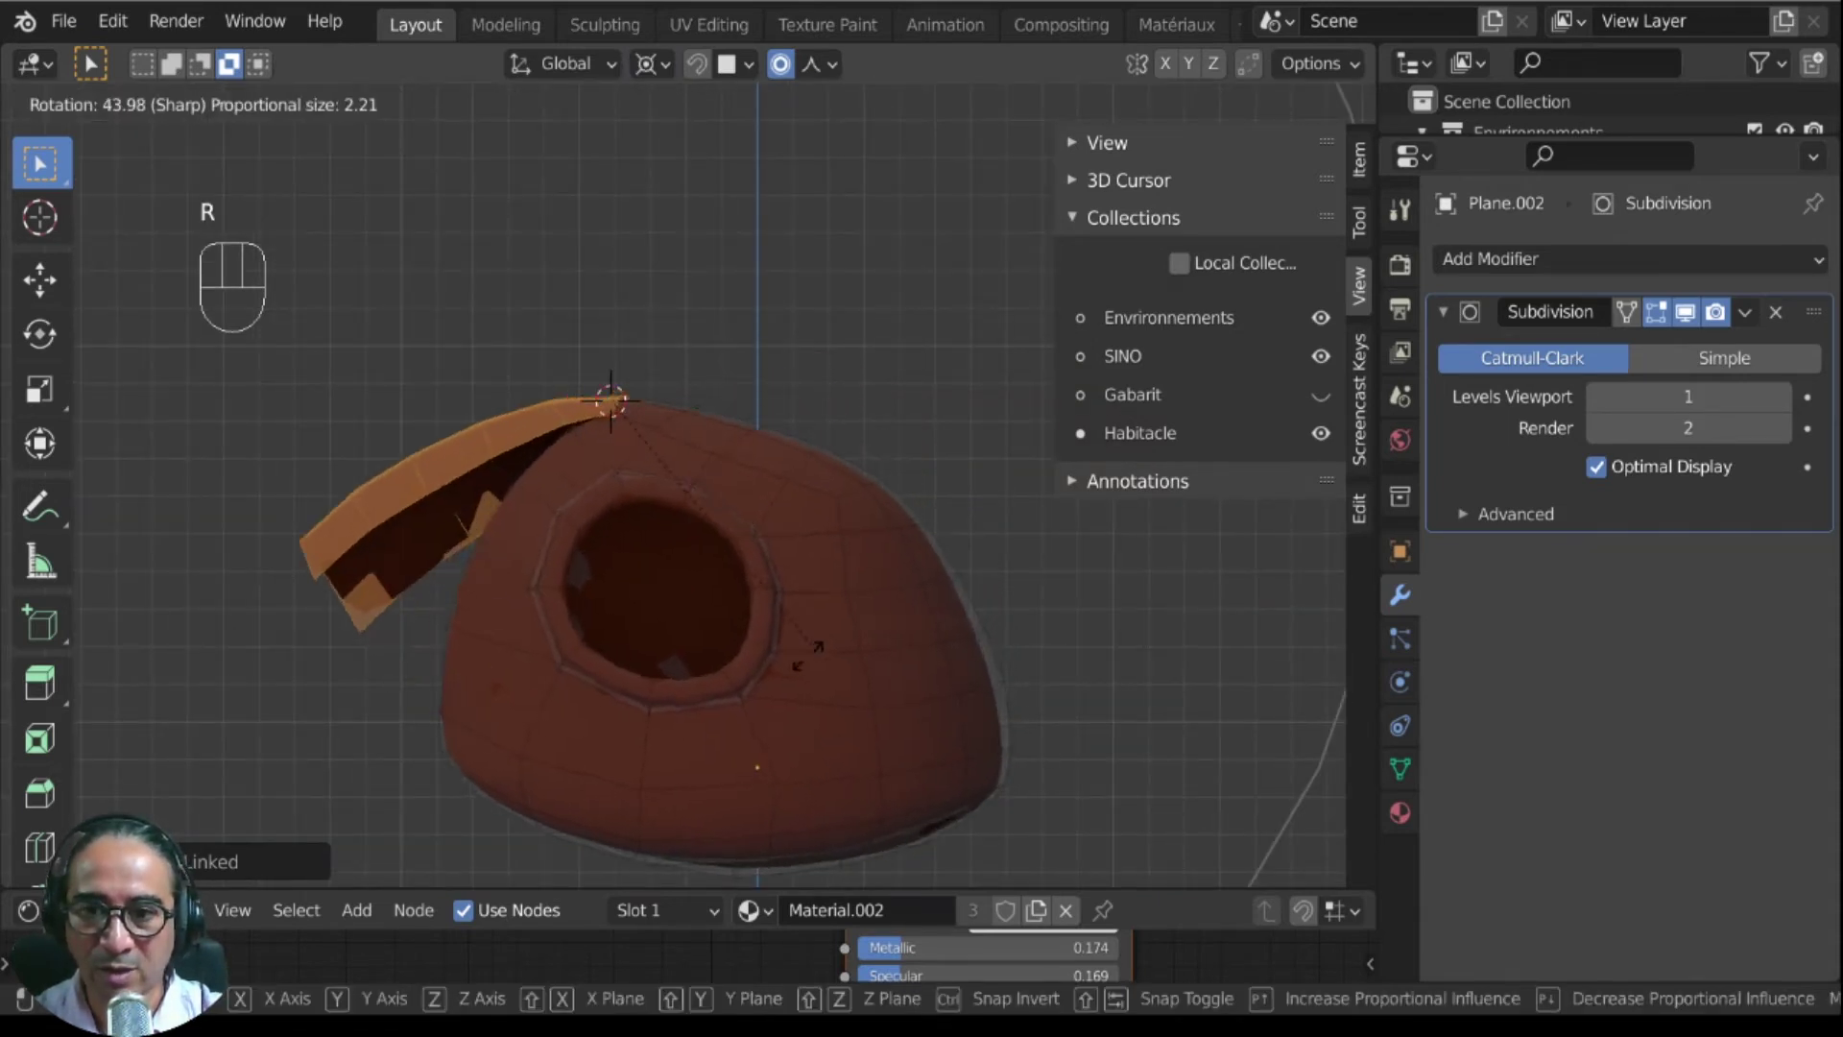
{"action": "right_click", "coordinate": [629, 758]}
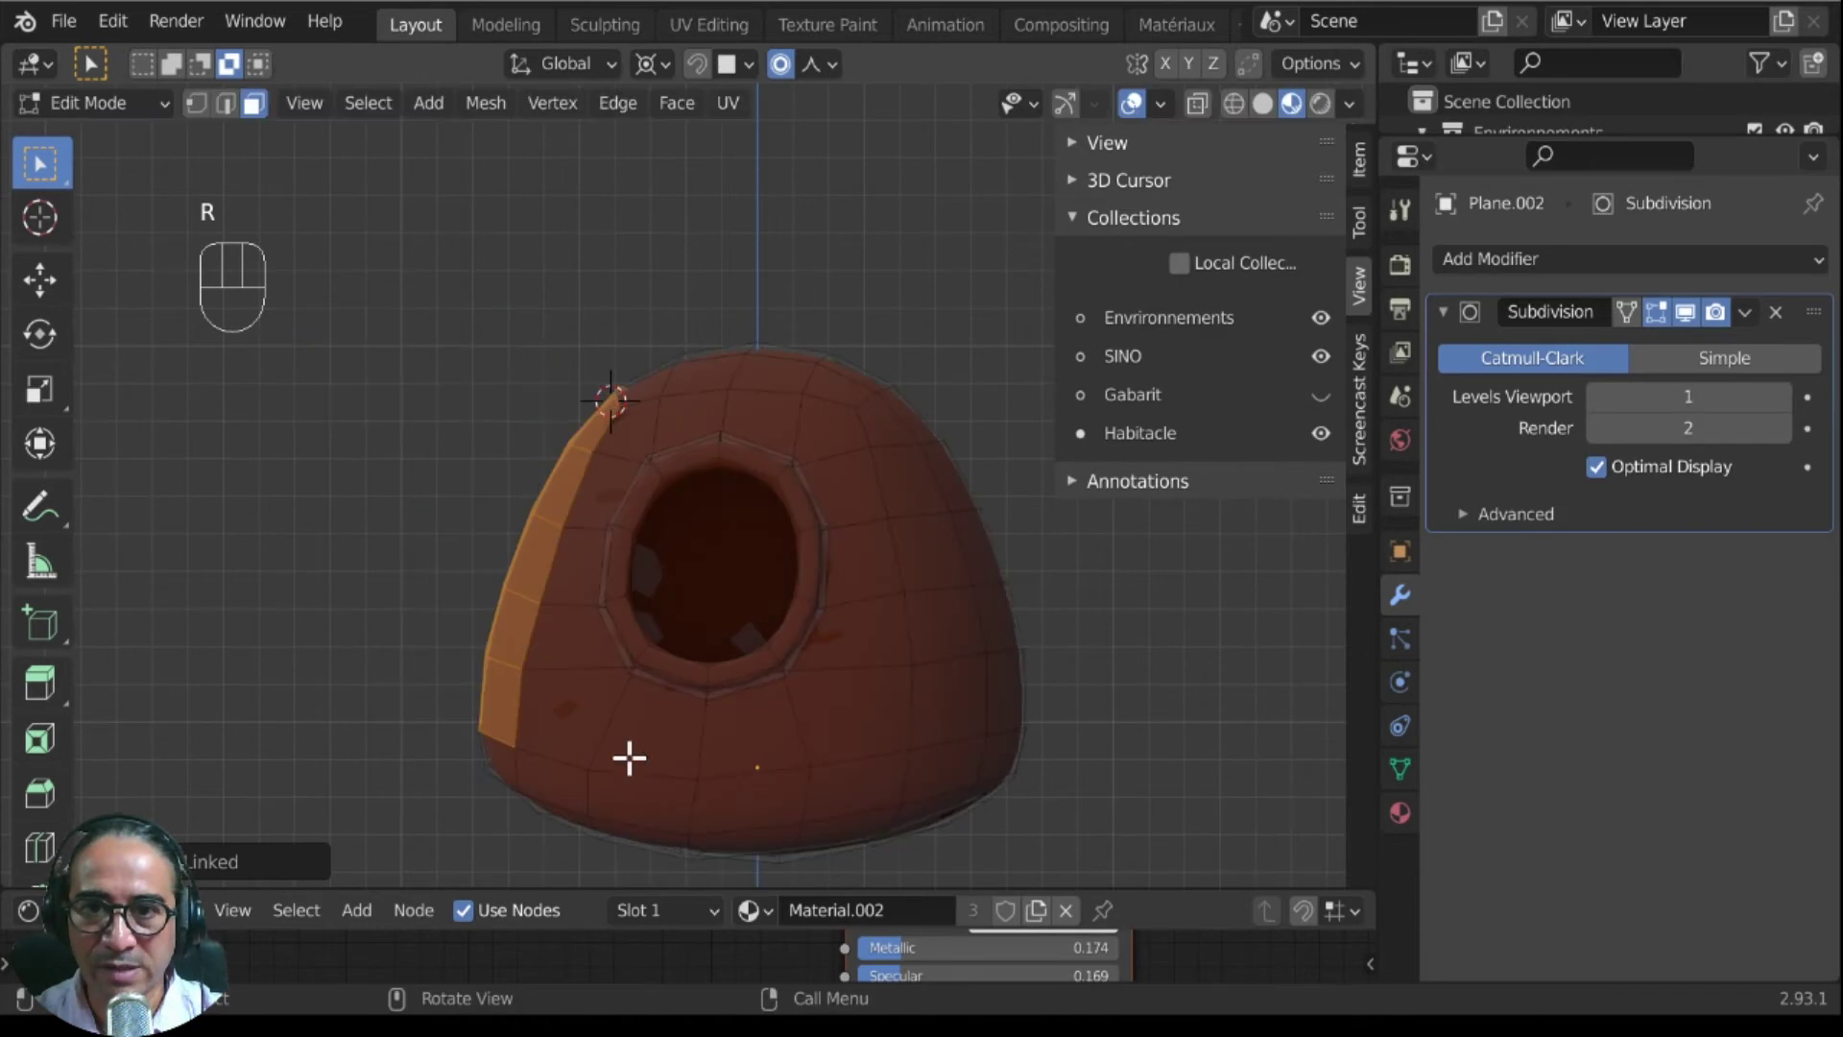
Step: Disable proportional editing and rotate the front panel outward and up around the 3D cursor like an open awning
{"action": "left_click", "coordinate": [779, 66]}
{"action": "key", "text": "r"}
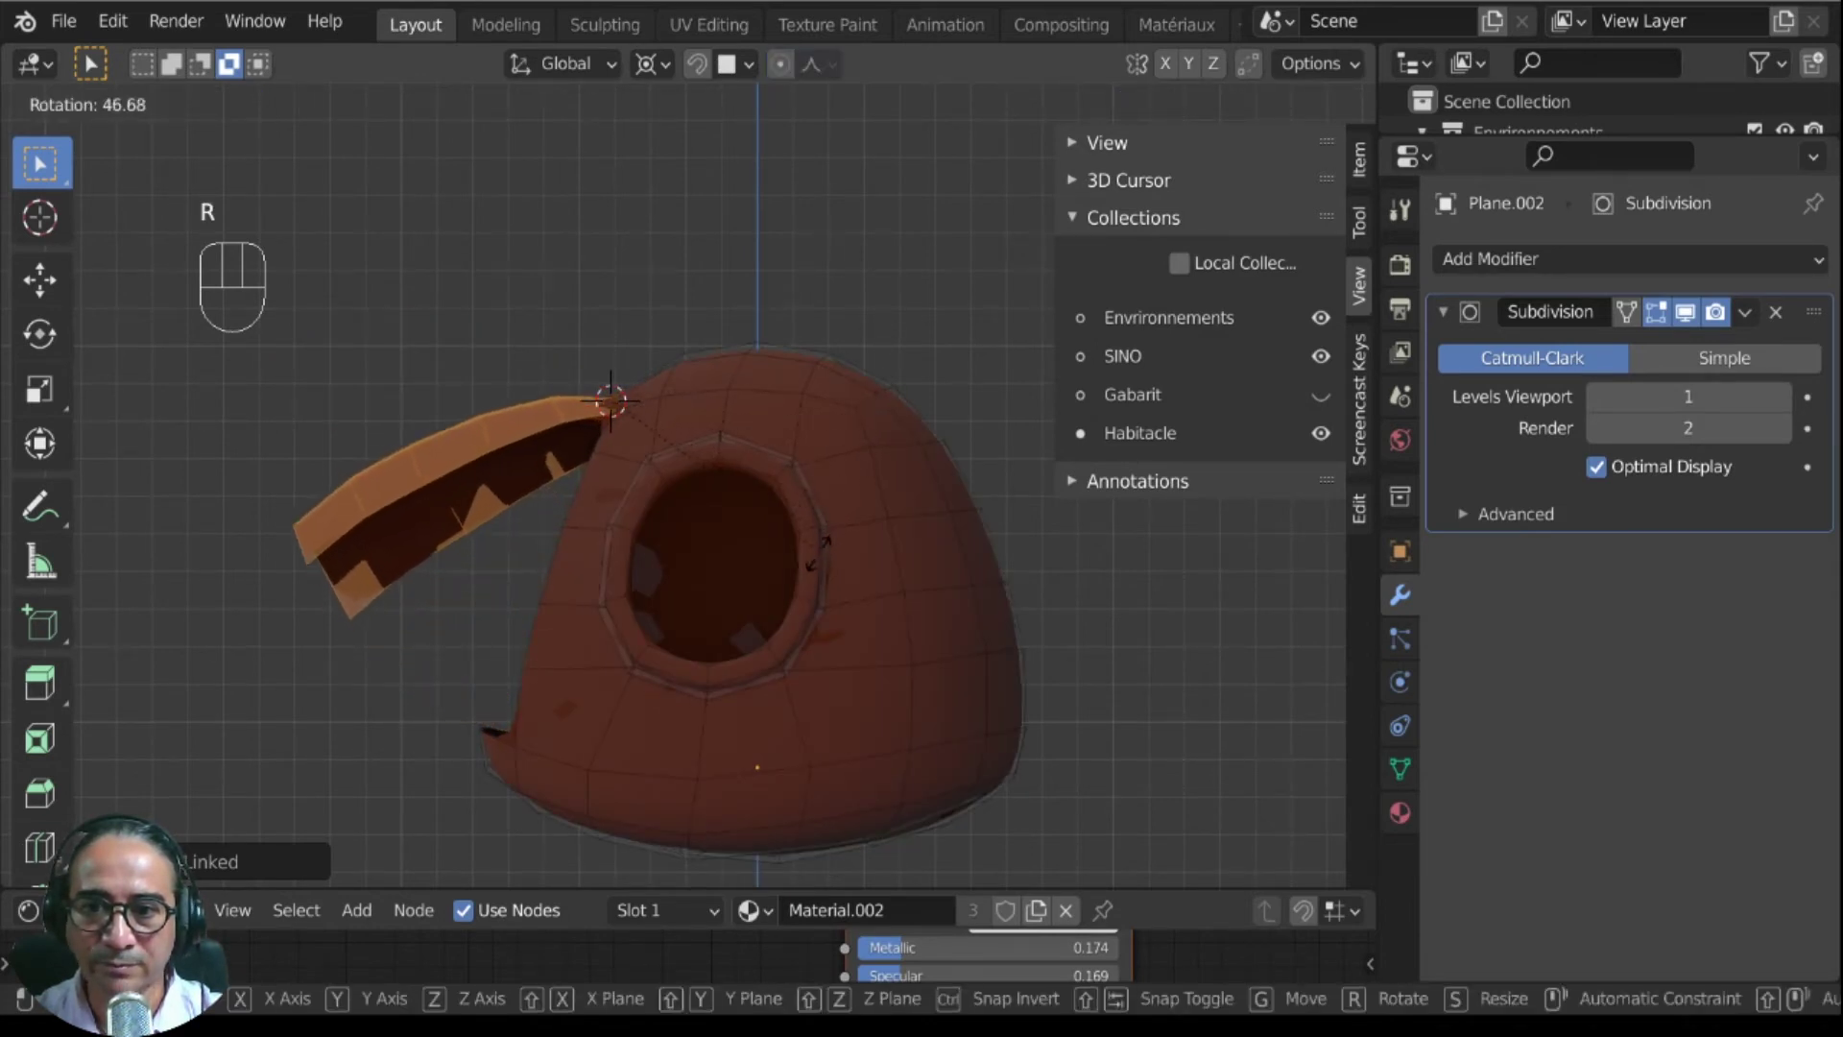
{"action": "left_click", "coordinate": [604, 618]}
{"action": "scroll", "coordinate": [724, 589], "scroll_direction": "down", "scroll_amount": 2}
{"action": "key", "text": "r"}
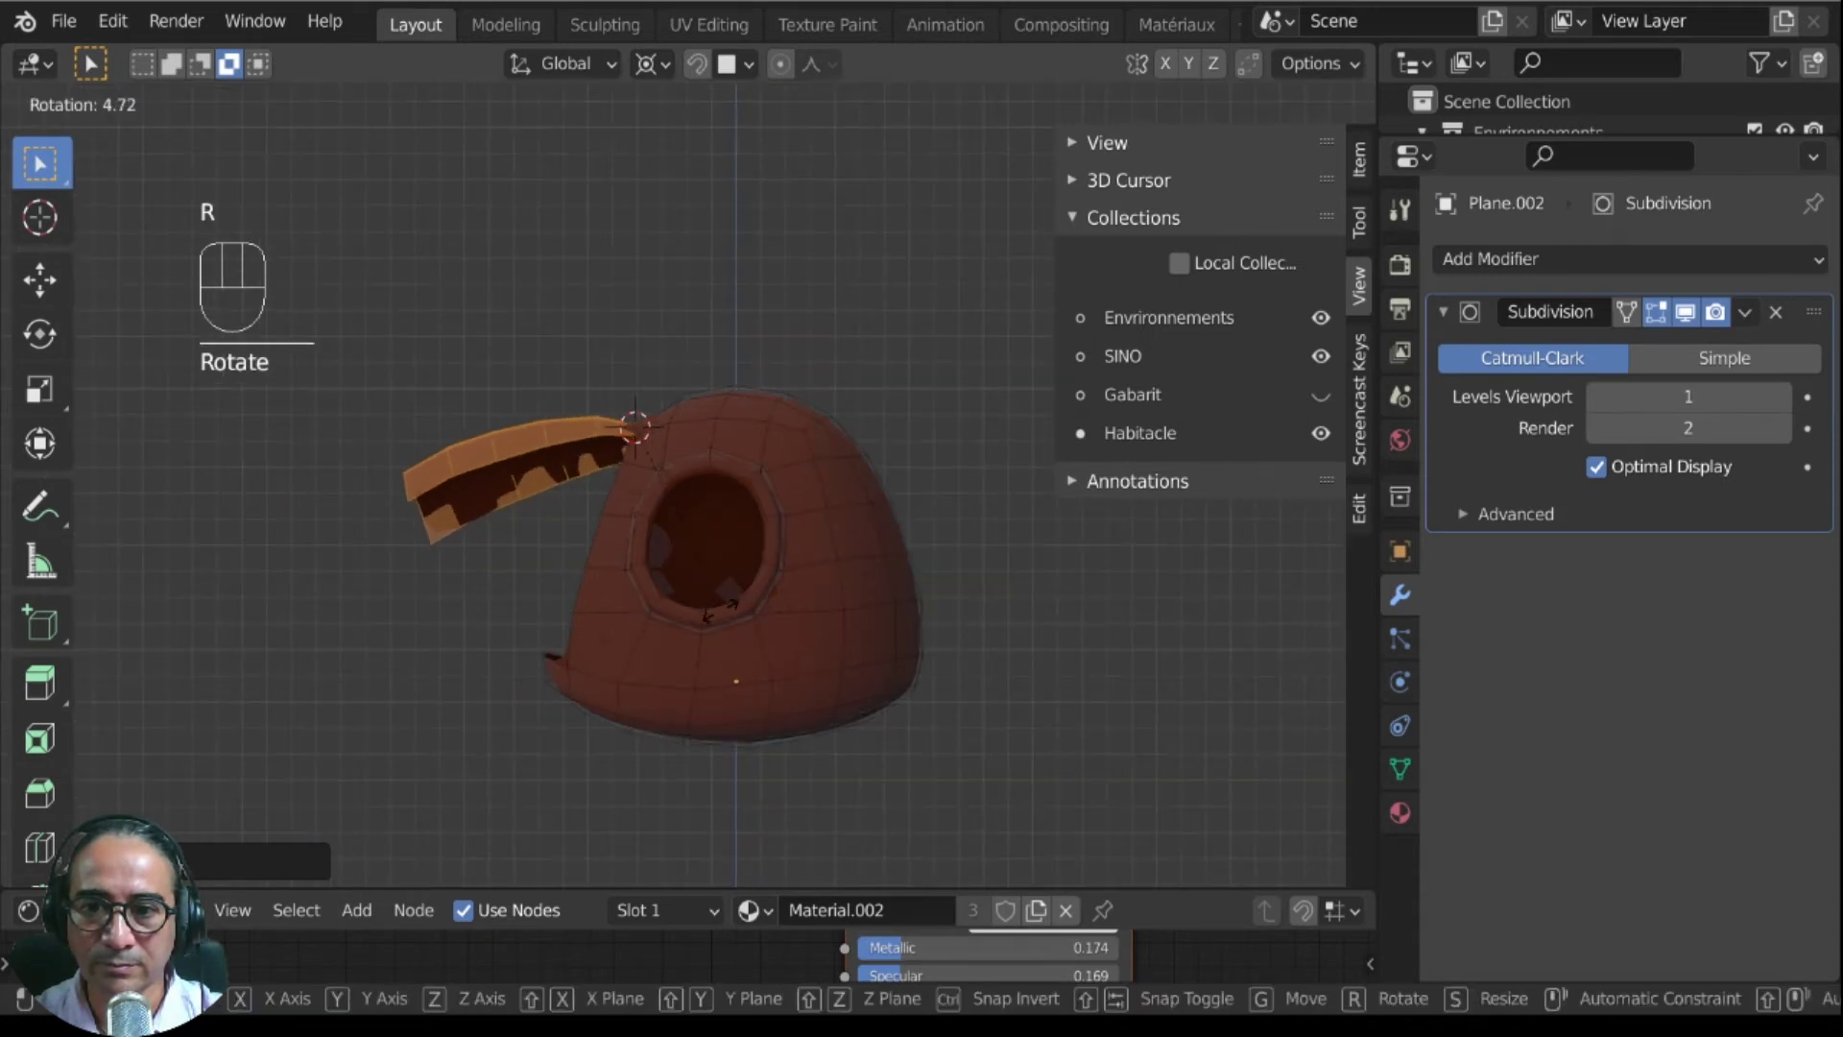
{"action": "left_click", "coordinate": [609, 547]}
{"action": "middle_click_drag", "start_coordinate": [609, 547], "coordinate": [820, 645]}
Step: Return to Object Mode and leave Local View to inspect the opened cabin on the dinosaur
{"action": "key", "text": "Tab"}
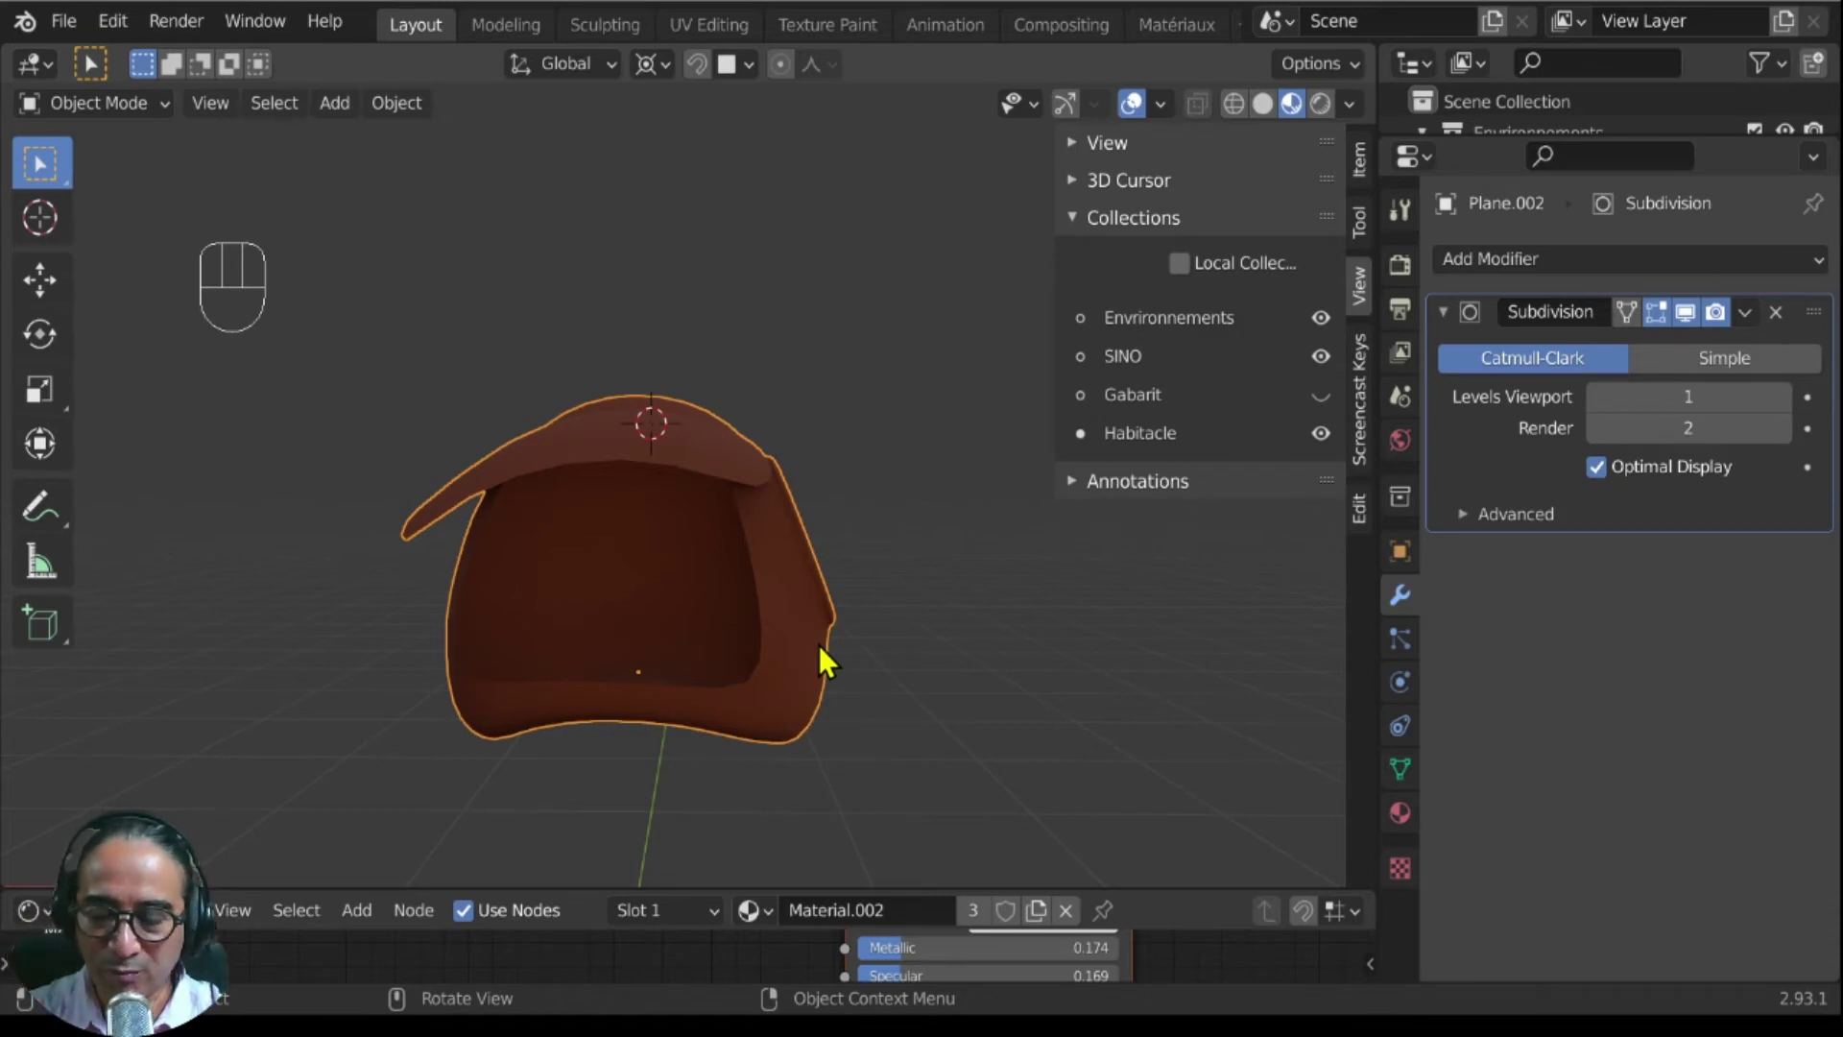
{"action": "middle_click_drag", "start_coordinate": [775, 615], "coordinate": [579, 655]}
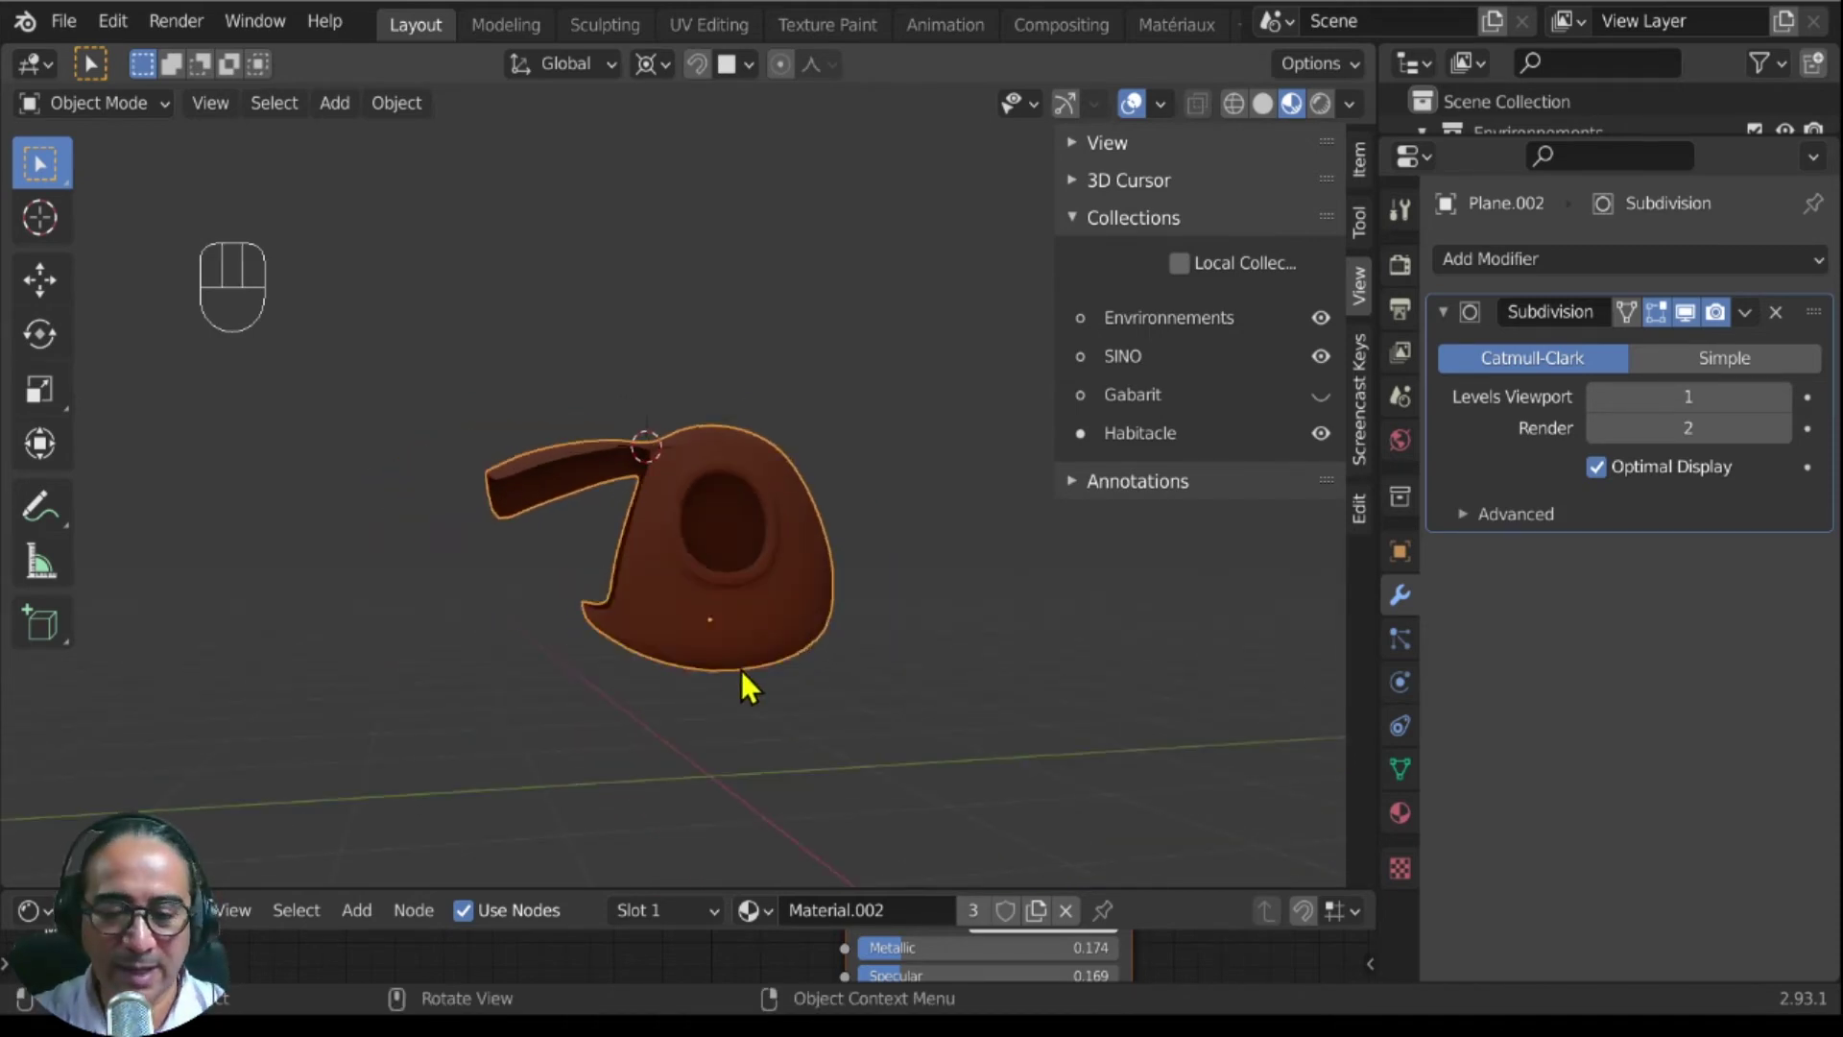
{"action": "key", "text": "KP_3"}
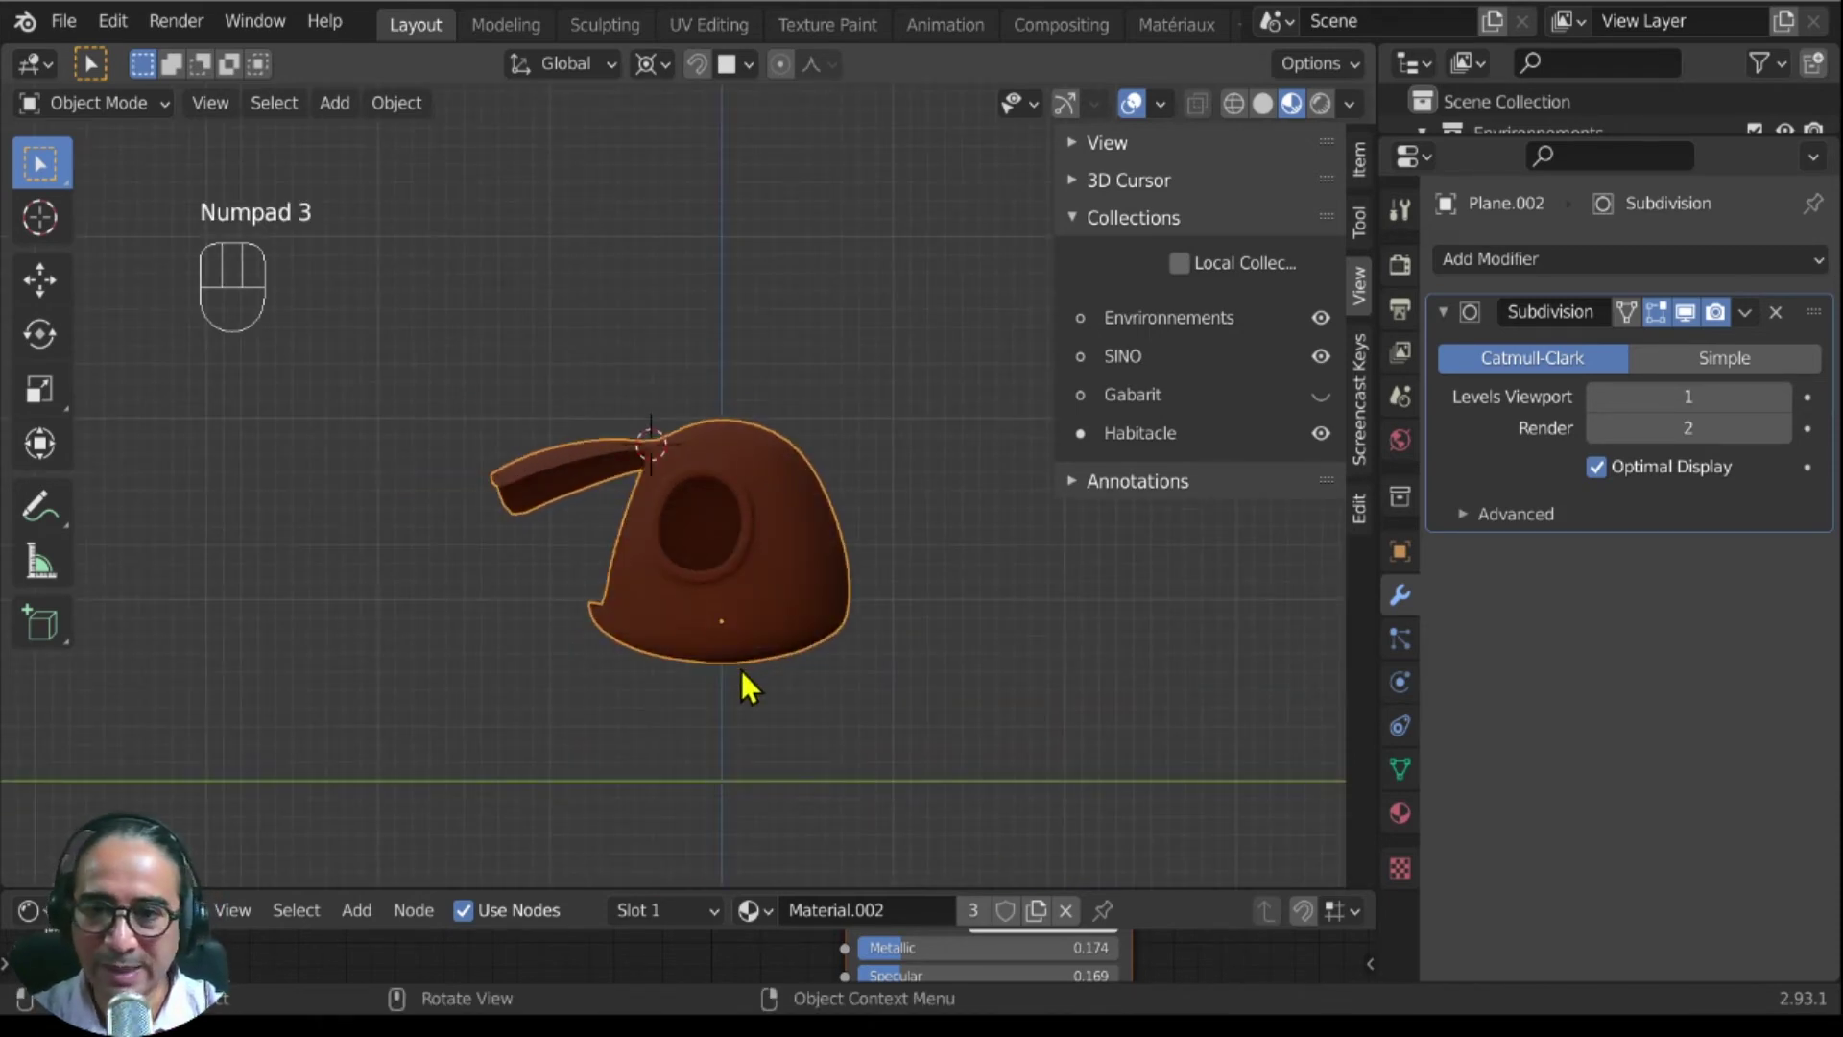
{"action": "key", "text": "KP_Divide"}
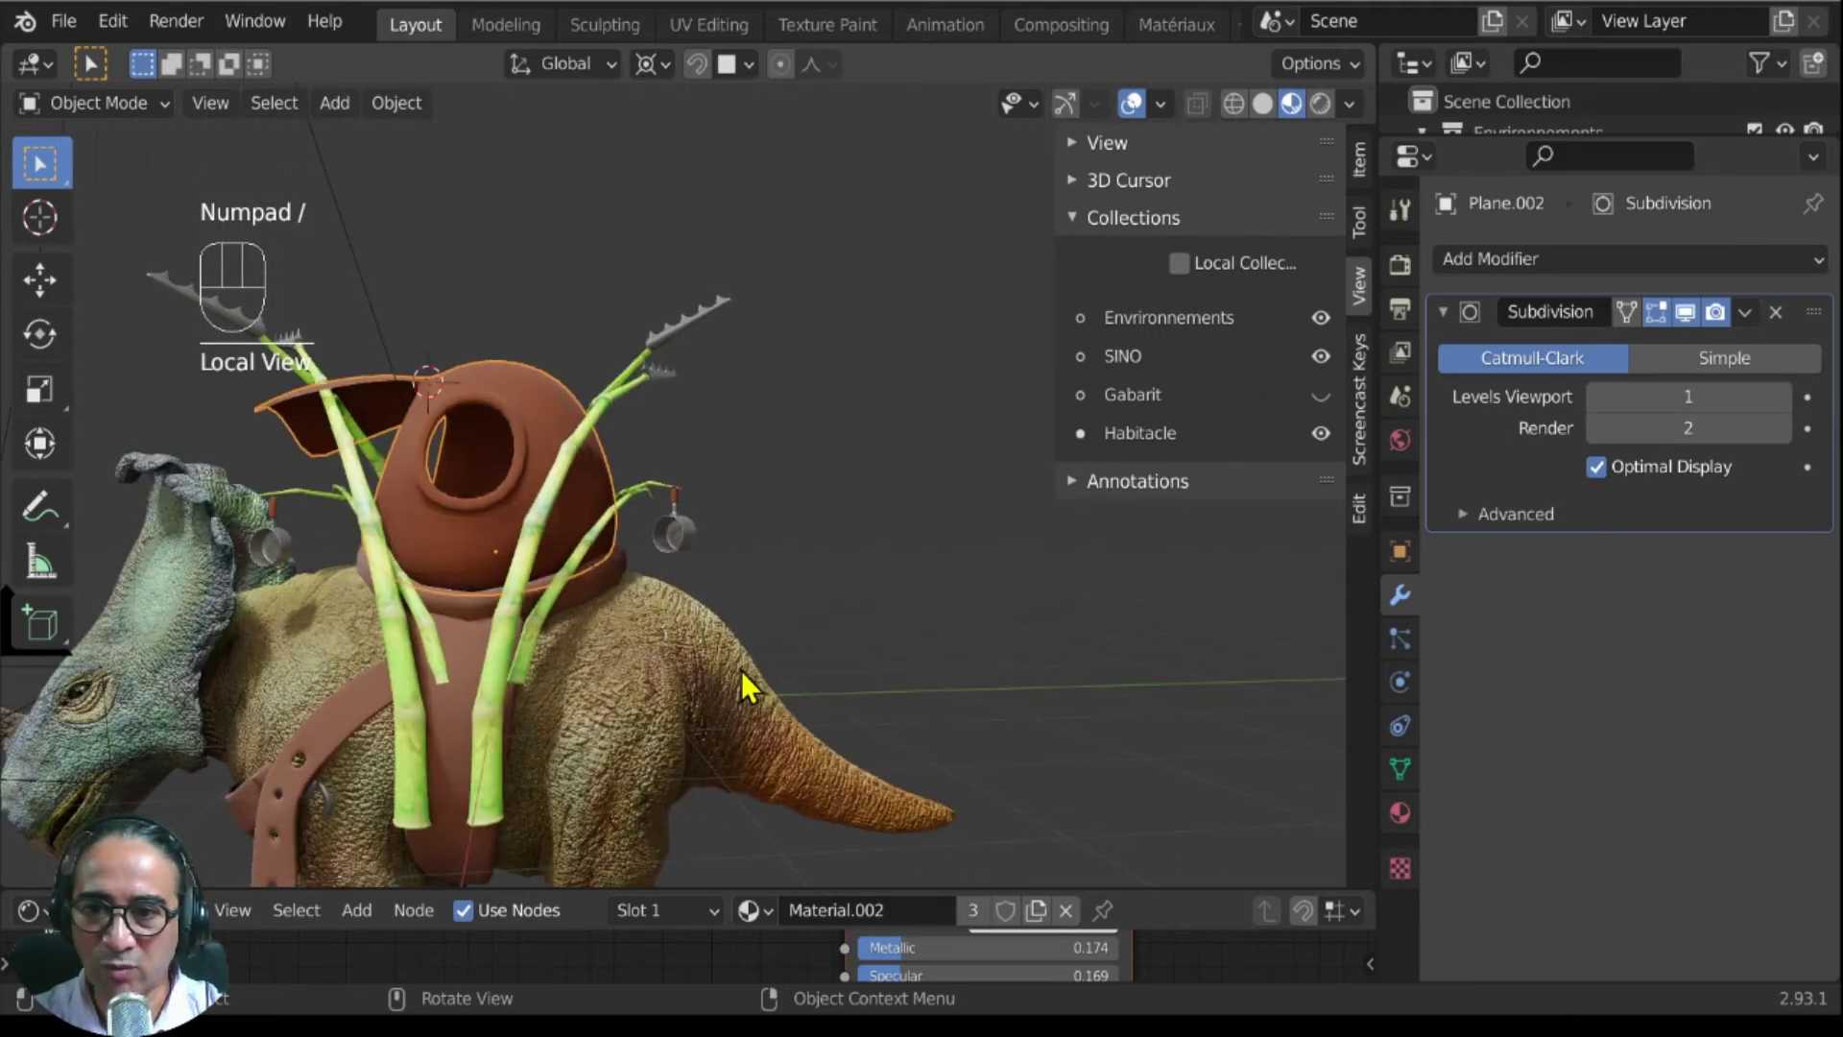
{"action": "middle_click_drag", "start_coordinate": [741, 670], "coordinate": [671, 329], "text": "shift"}
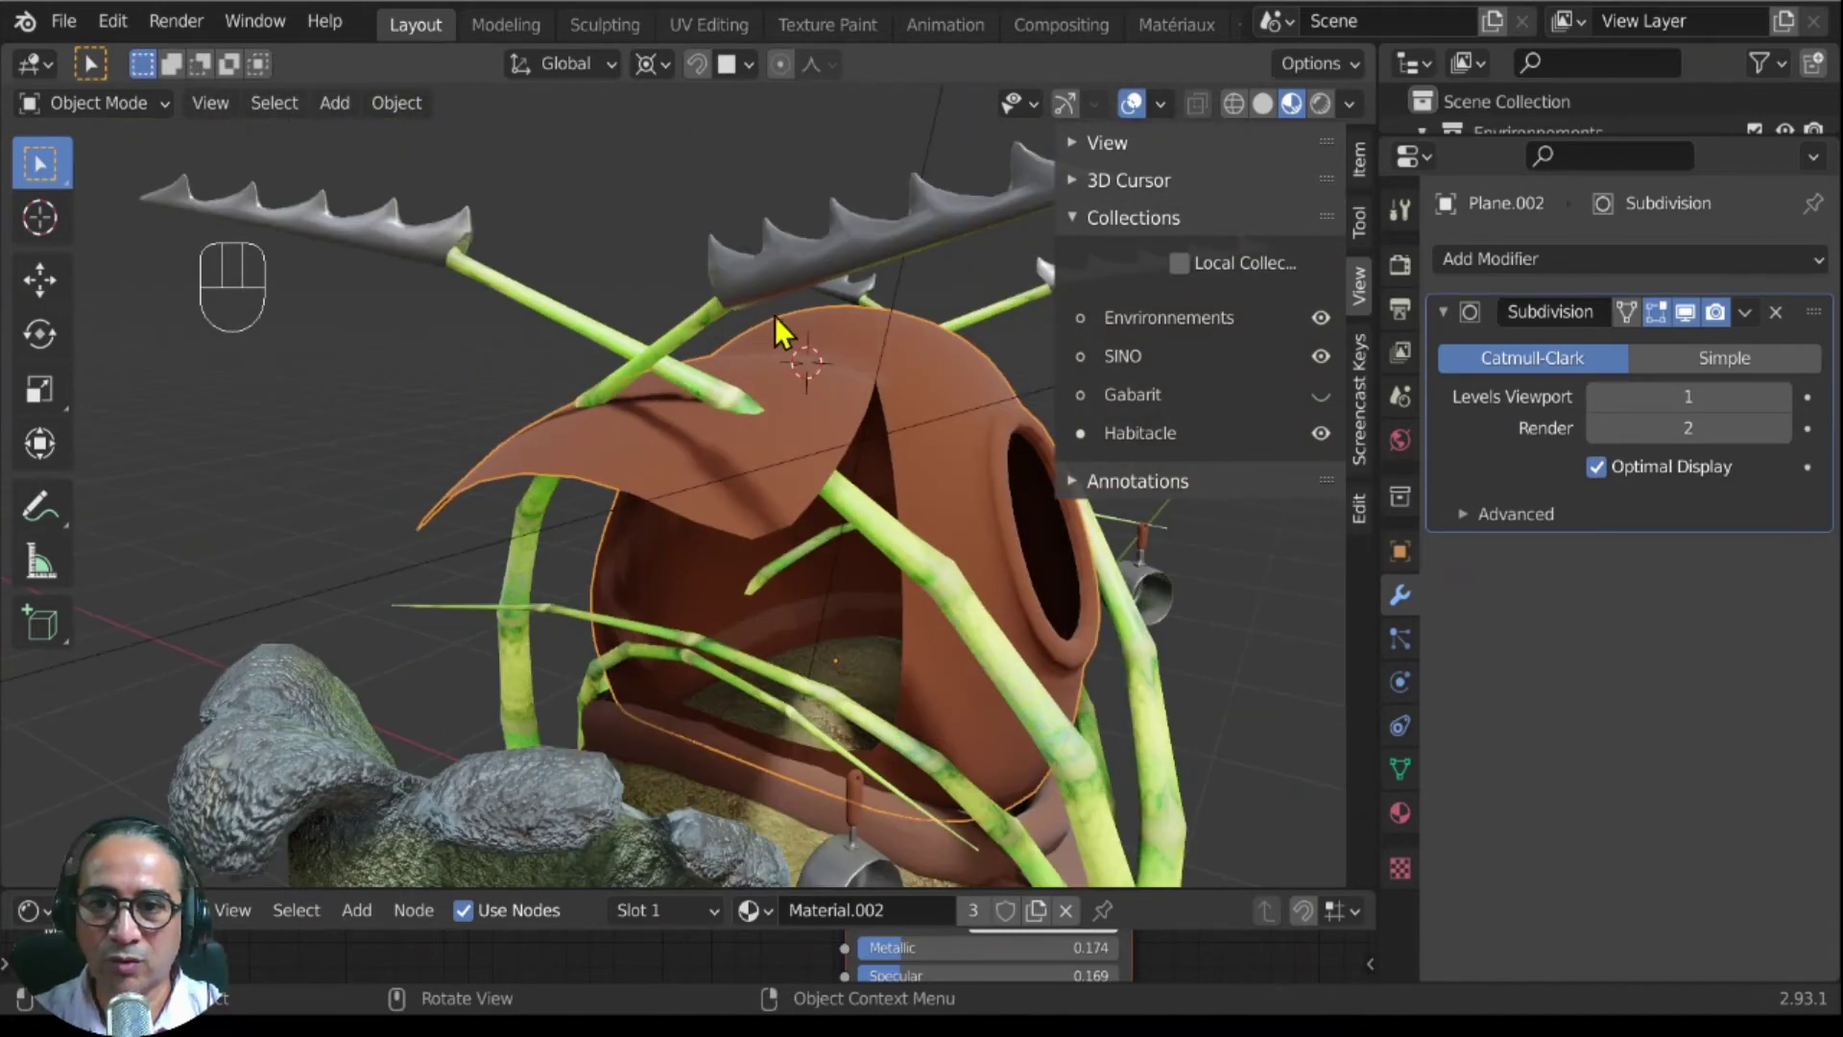
{"action": "middle_click_drag", "start_coordinate": [850, 422], "coordinate": [889, 451]}
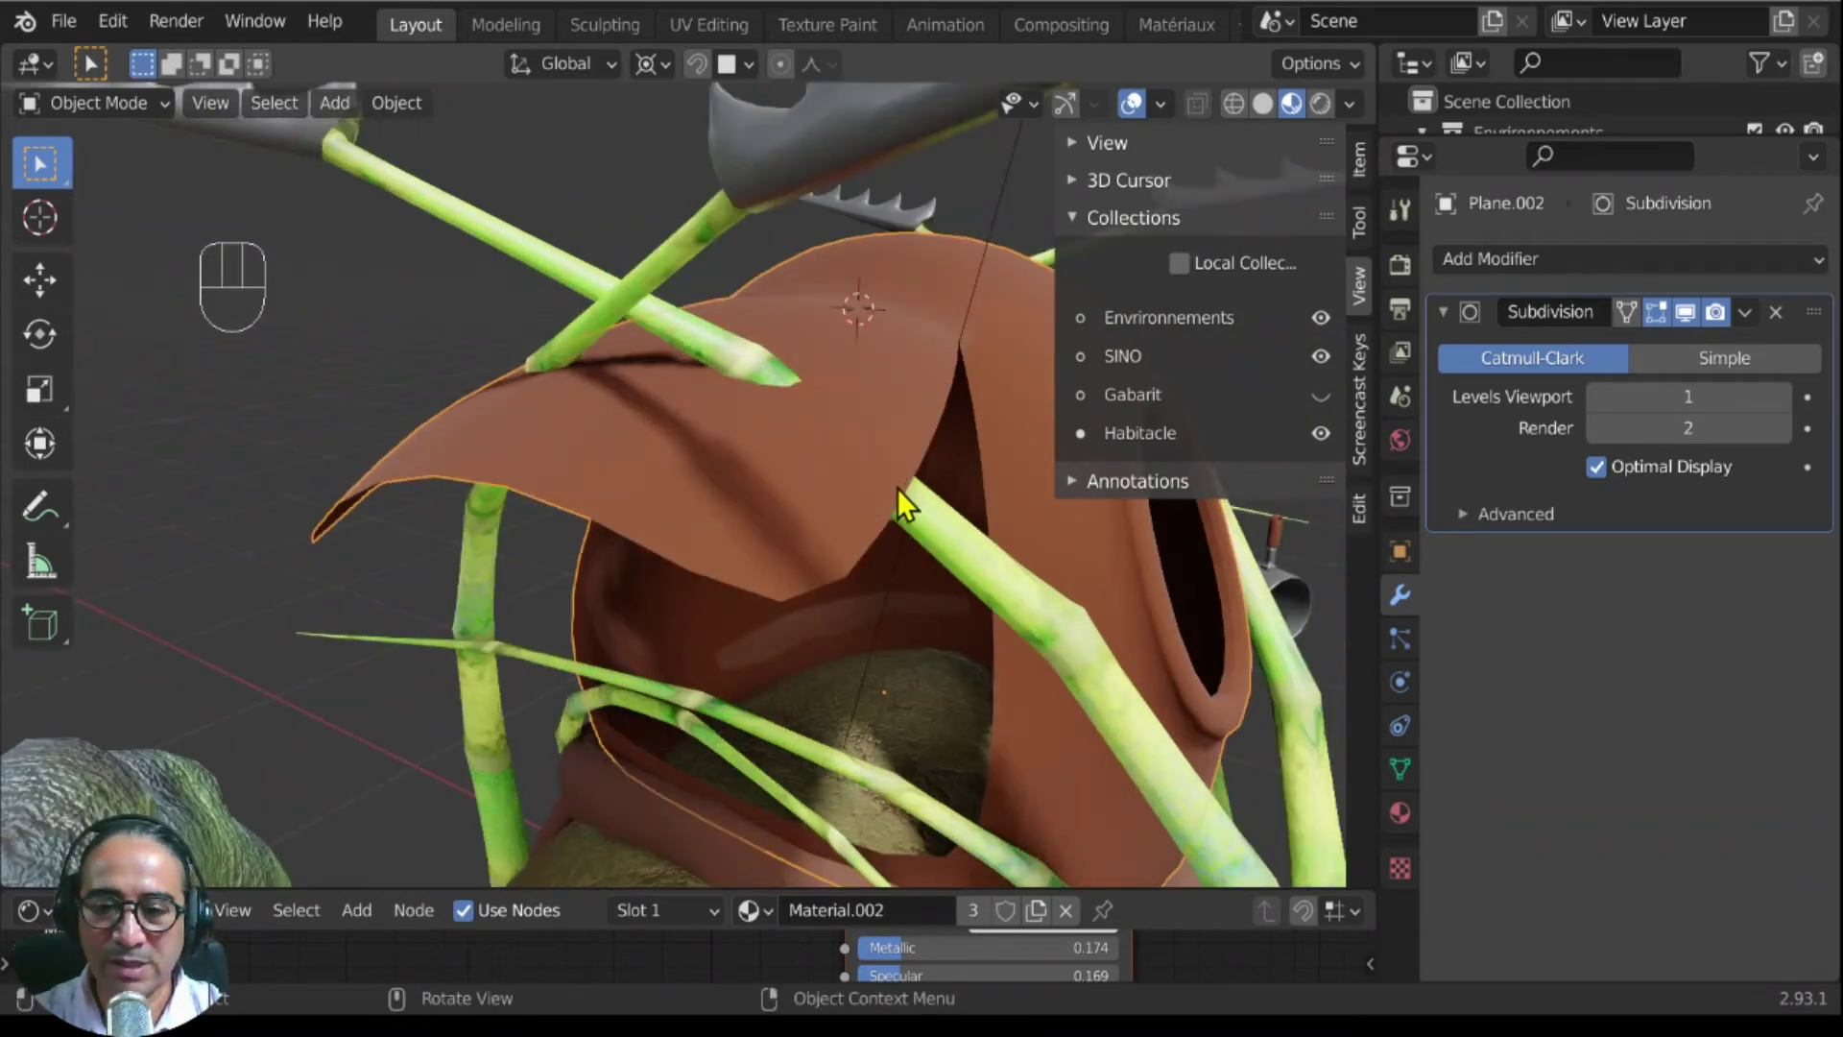
Step: Subdivide the raised front panel's mesh in Edit Mode with vertex selection
{"action": "key", "text": "Tab"}
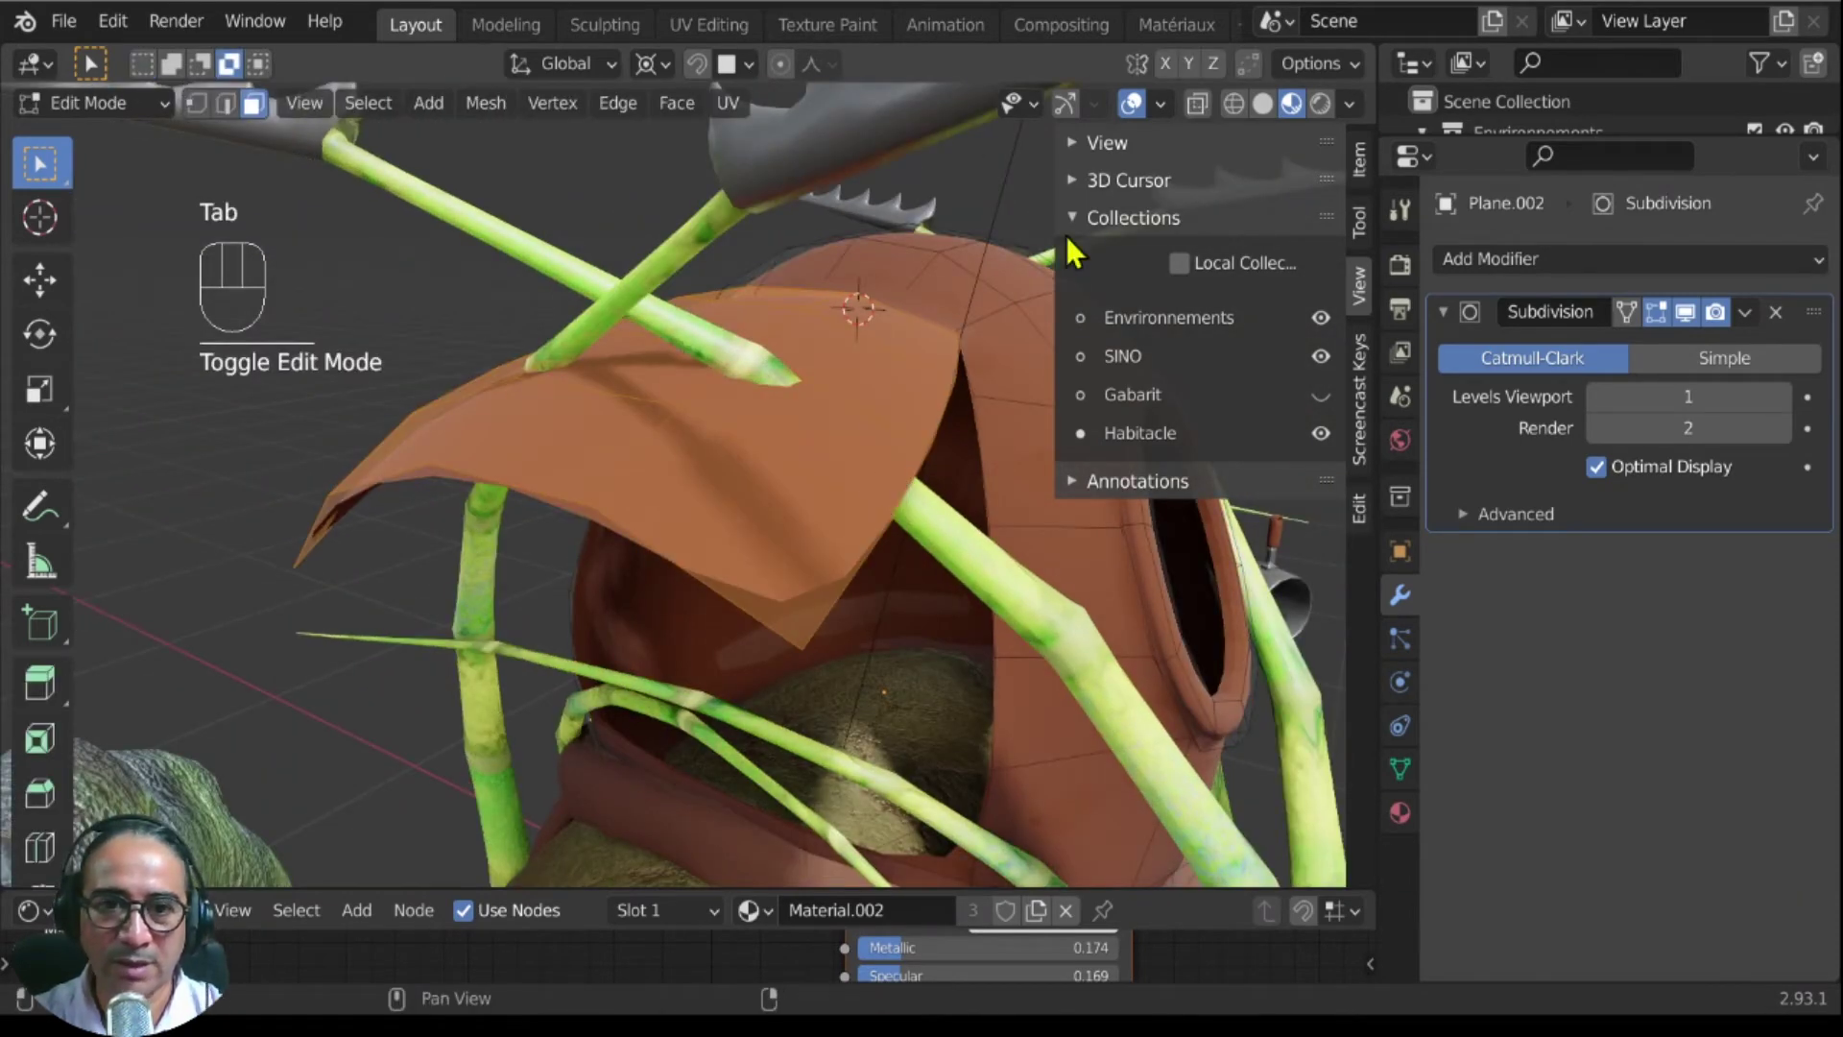
{"action": "left_click", "coordinate": [194, 103]}
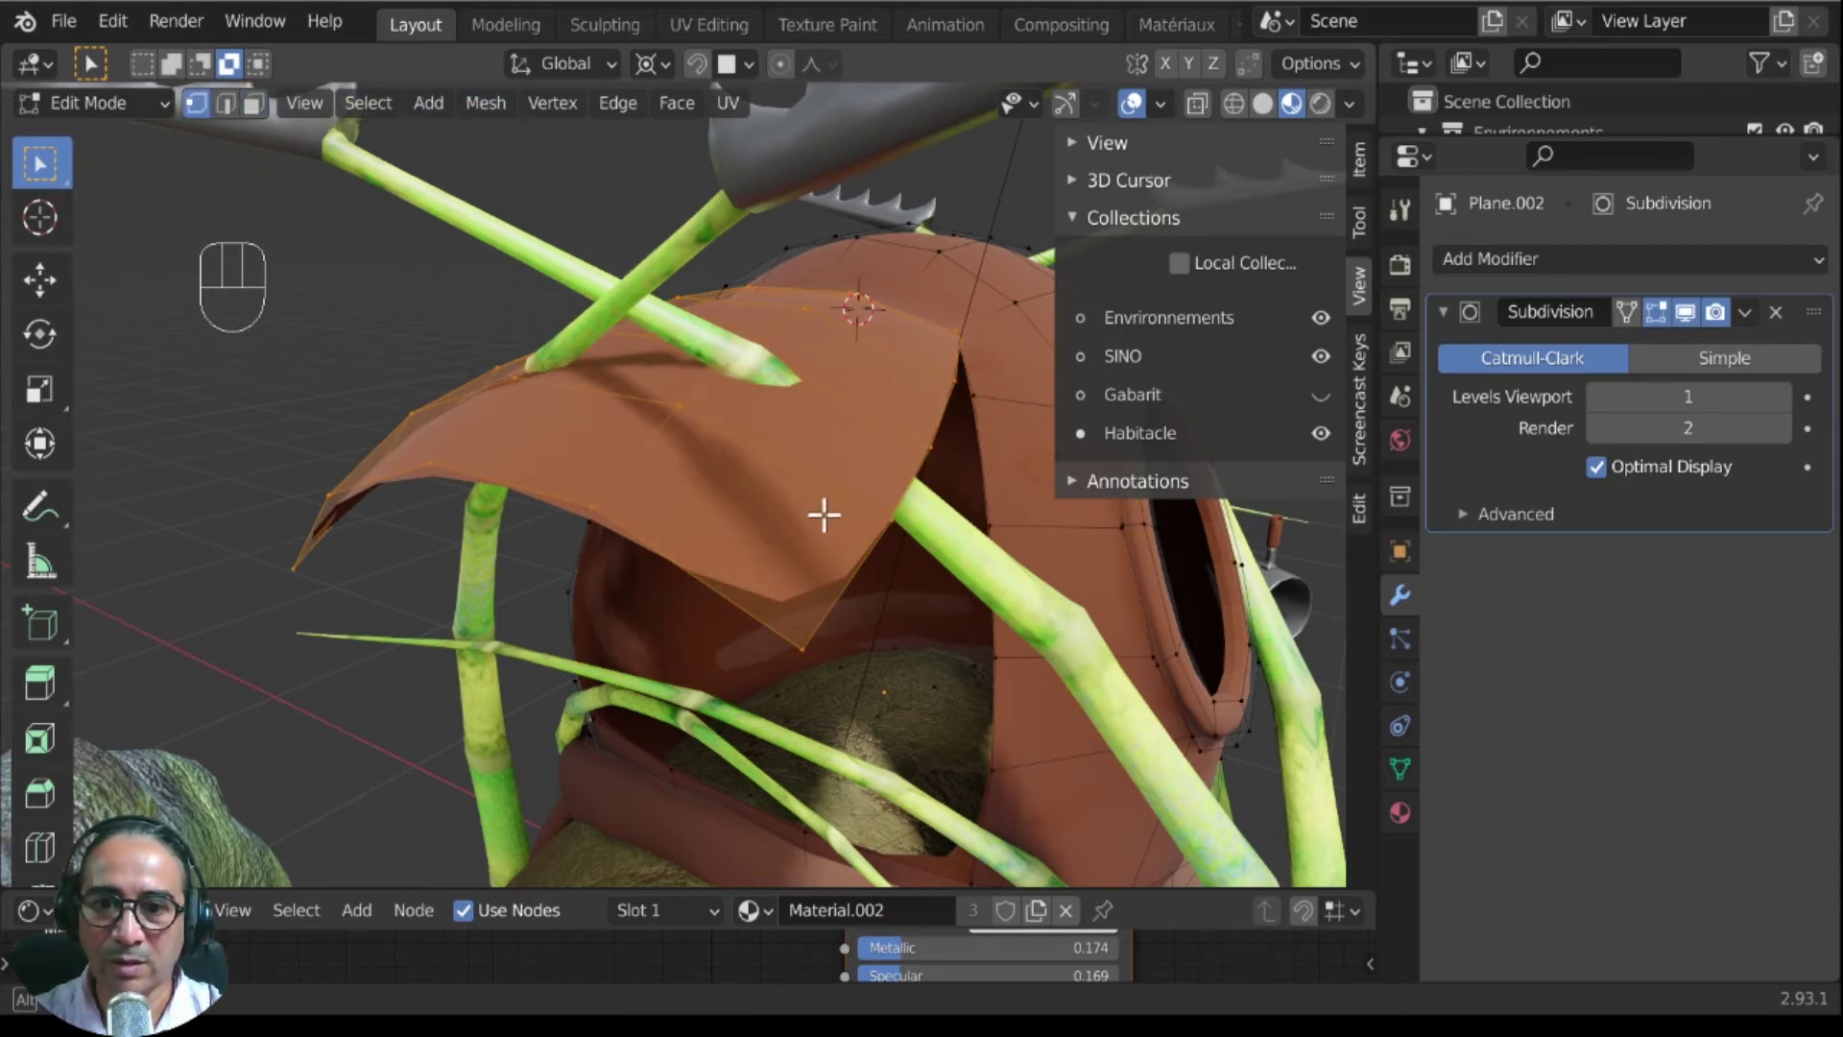
{"action": "middle_click_drag", "start_coordinate": [823, 515], "coordinate": [729, 687]}
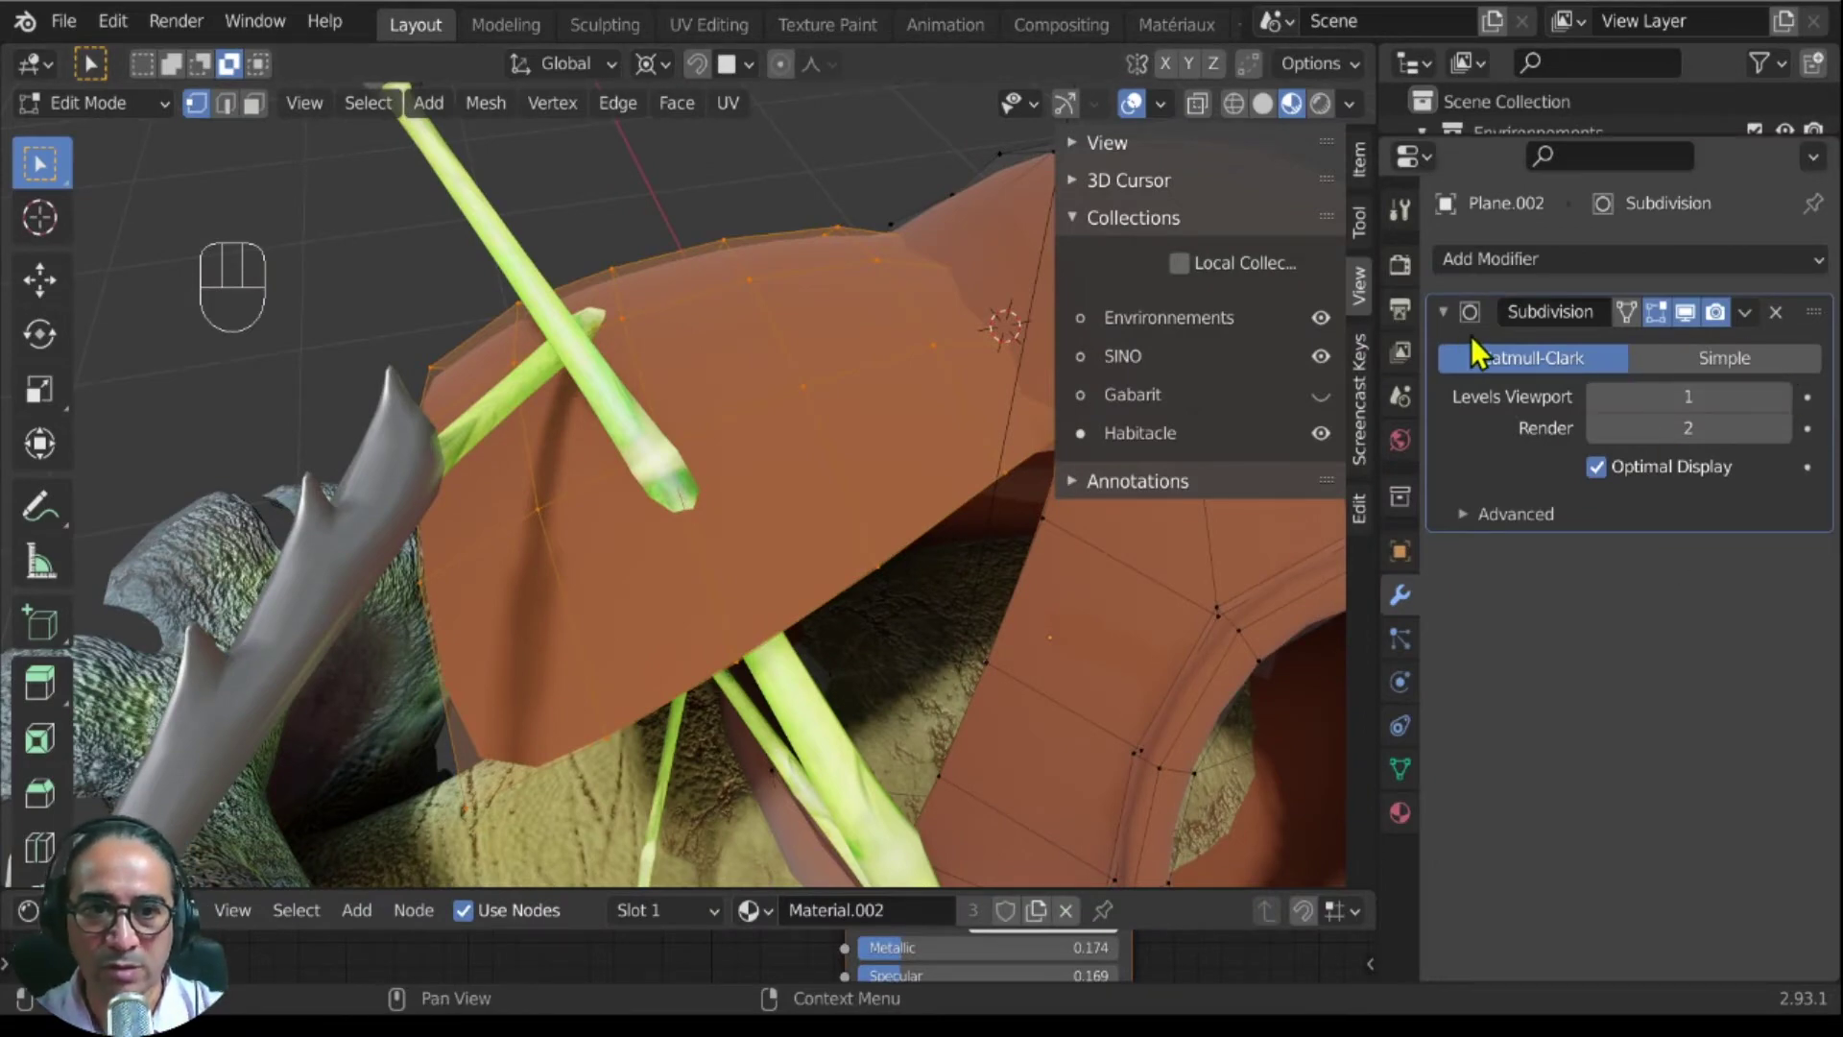
{"action": "middle_click_drag", "start_coordinate": [733, 588], "coordinate": [757, 662], "text": "shift"}
{"action": "right_click", "coordinate": [661, 497]}
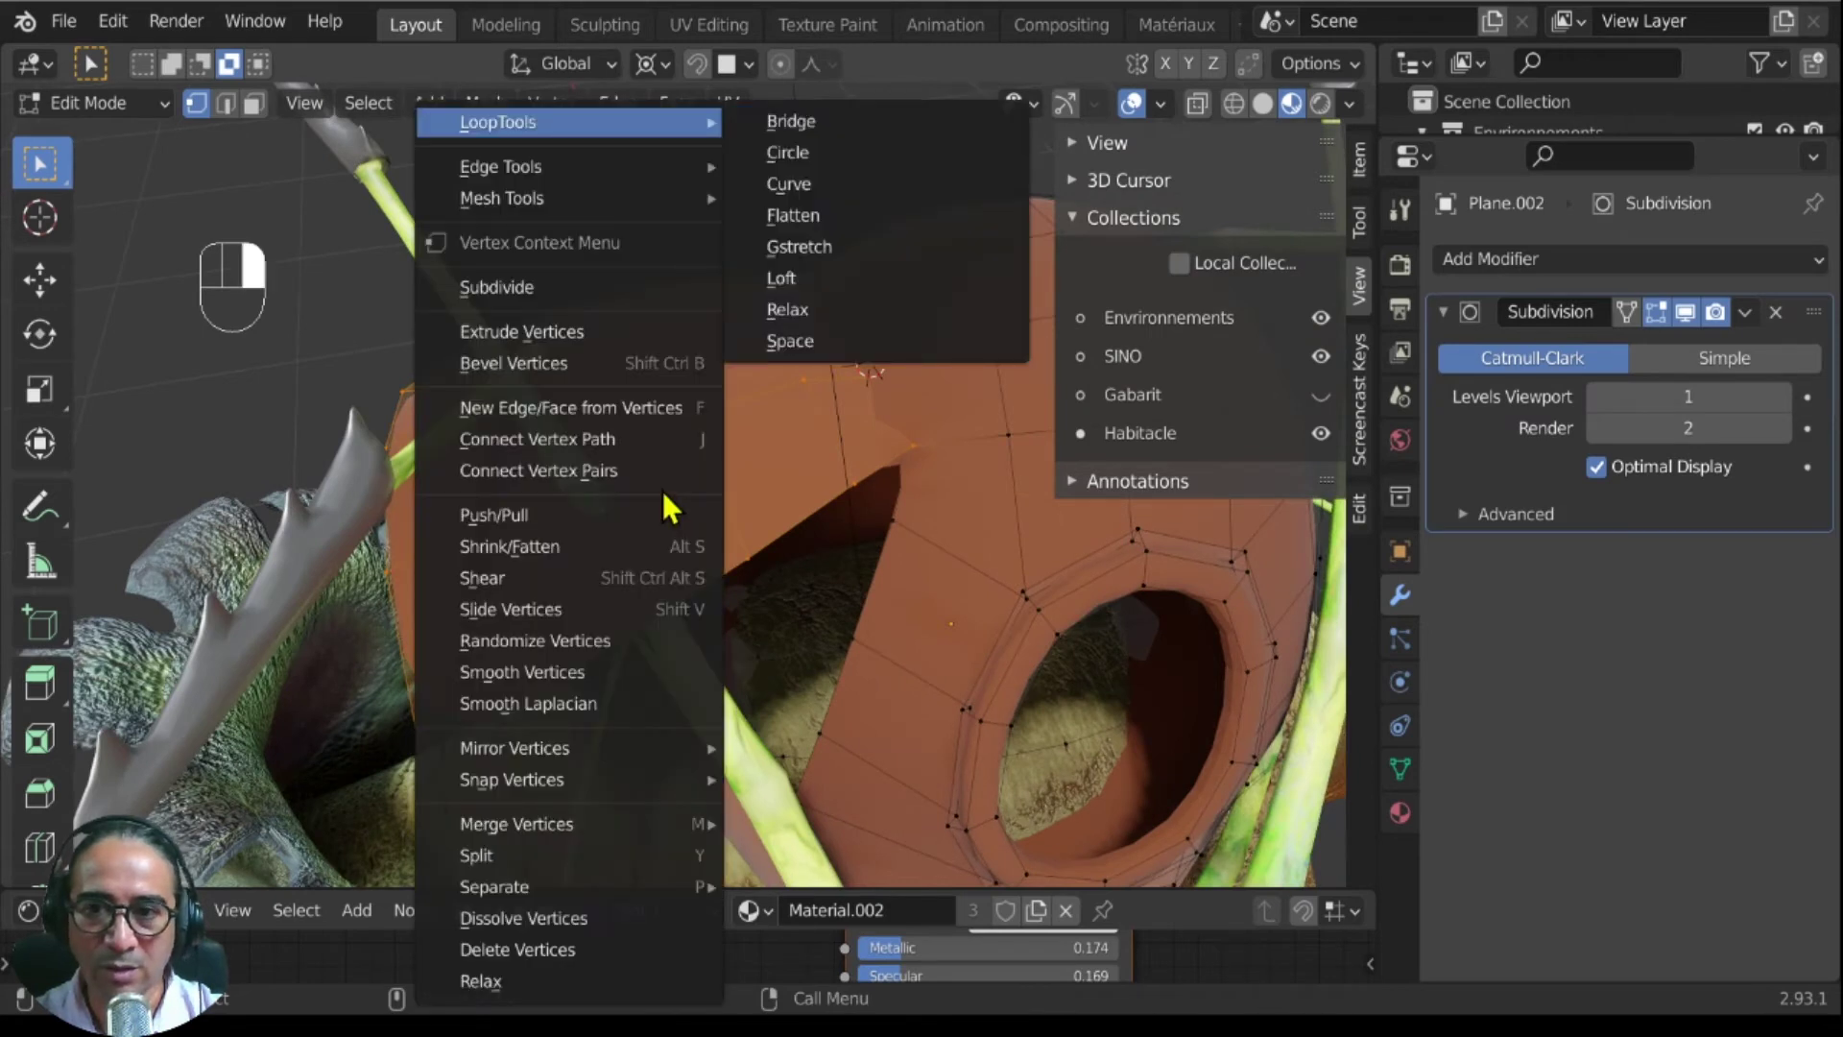
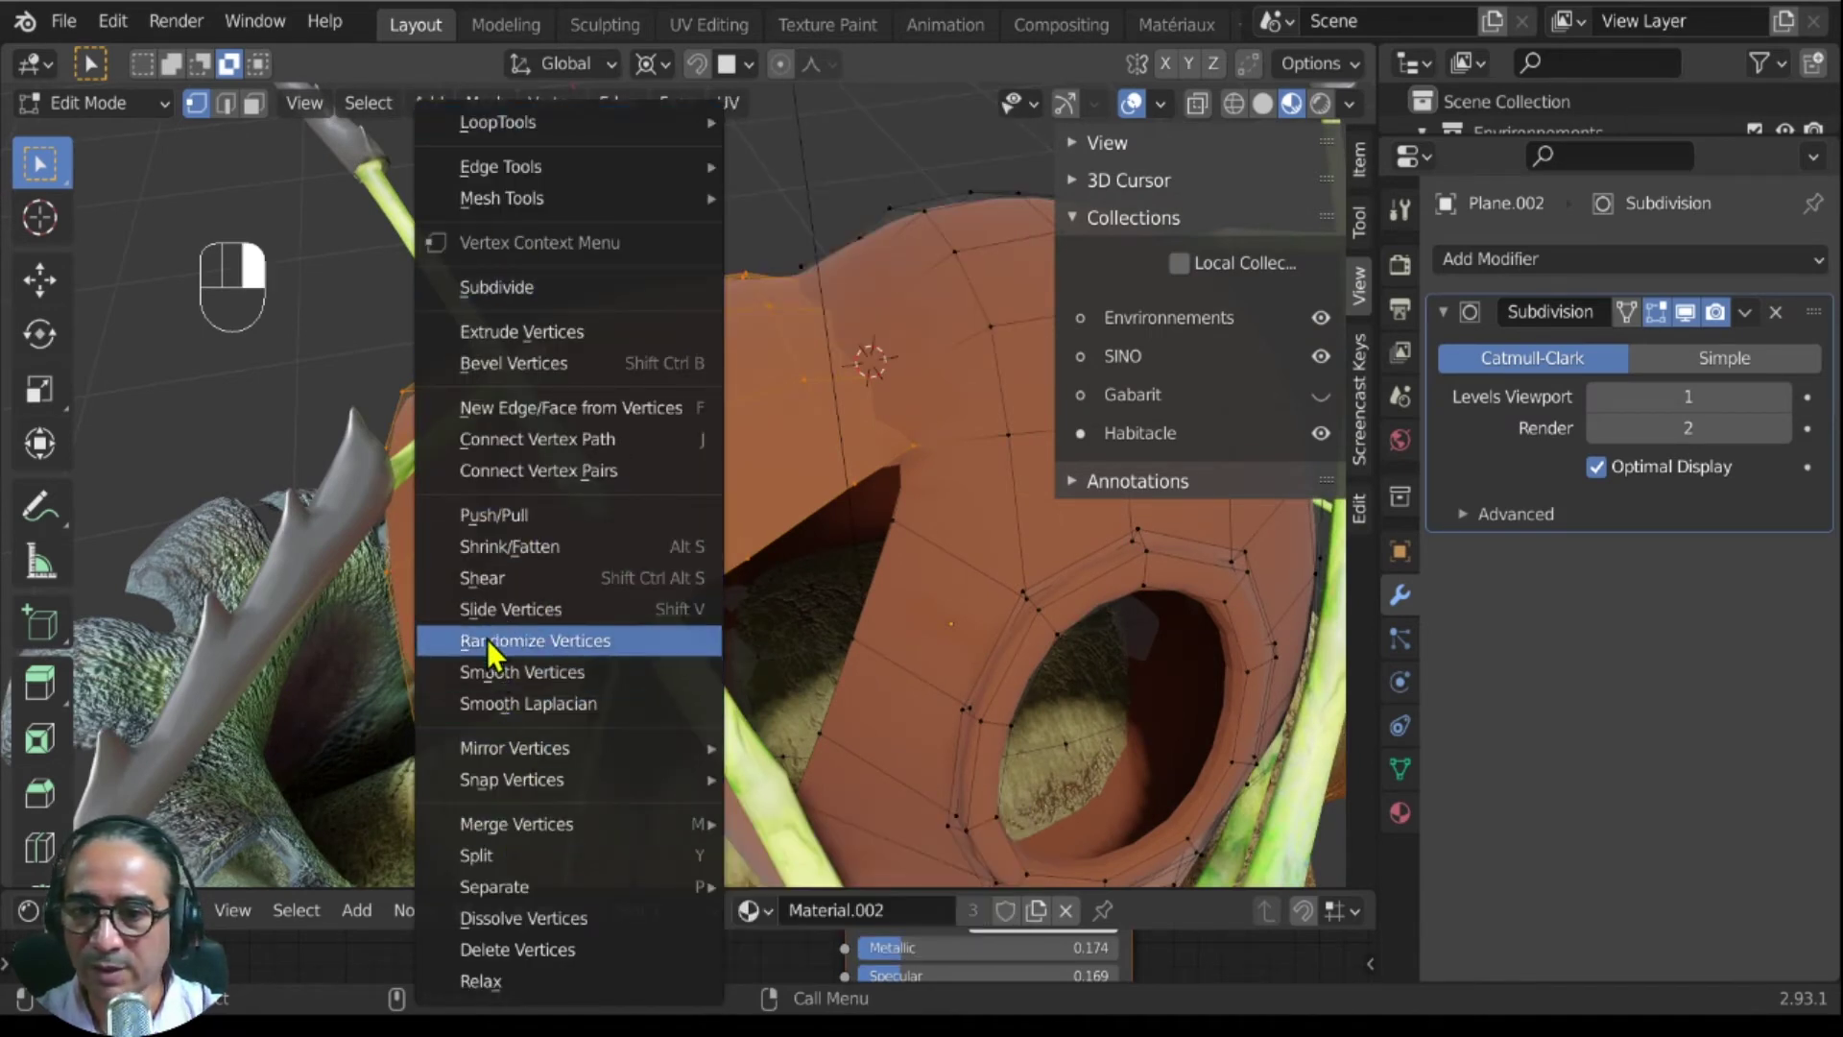
{"action": "left_click", "coordinate": [544, 288]}
{"action": "middle_click_drag", "start_coordinate": [959, 559], "coordinate": [379, 120]}
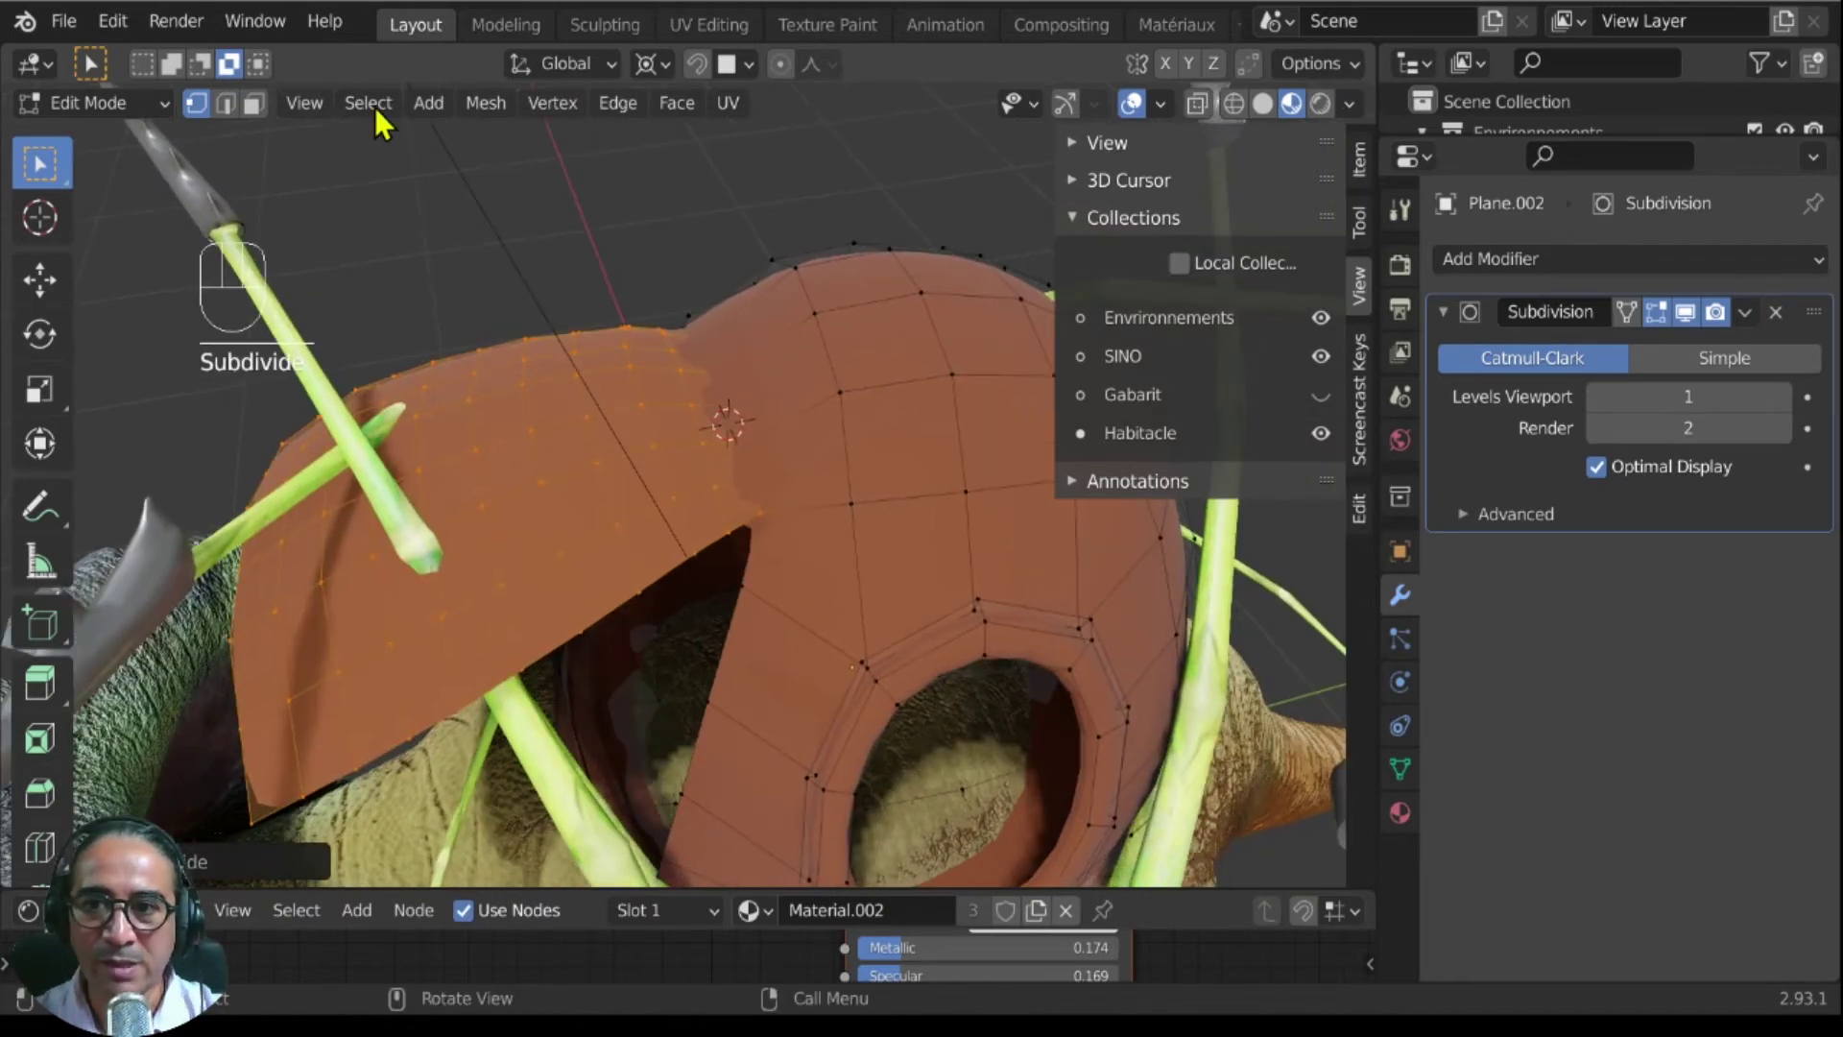
Step: Switch to edge selection and enable the Subdivision modifier's On Cage display
{"action": "left_click", "coordinate": [225, 105]}
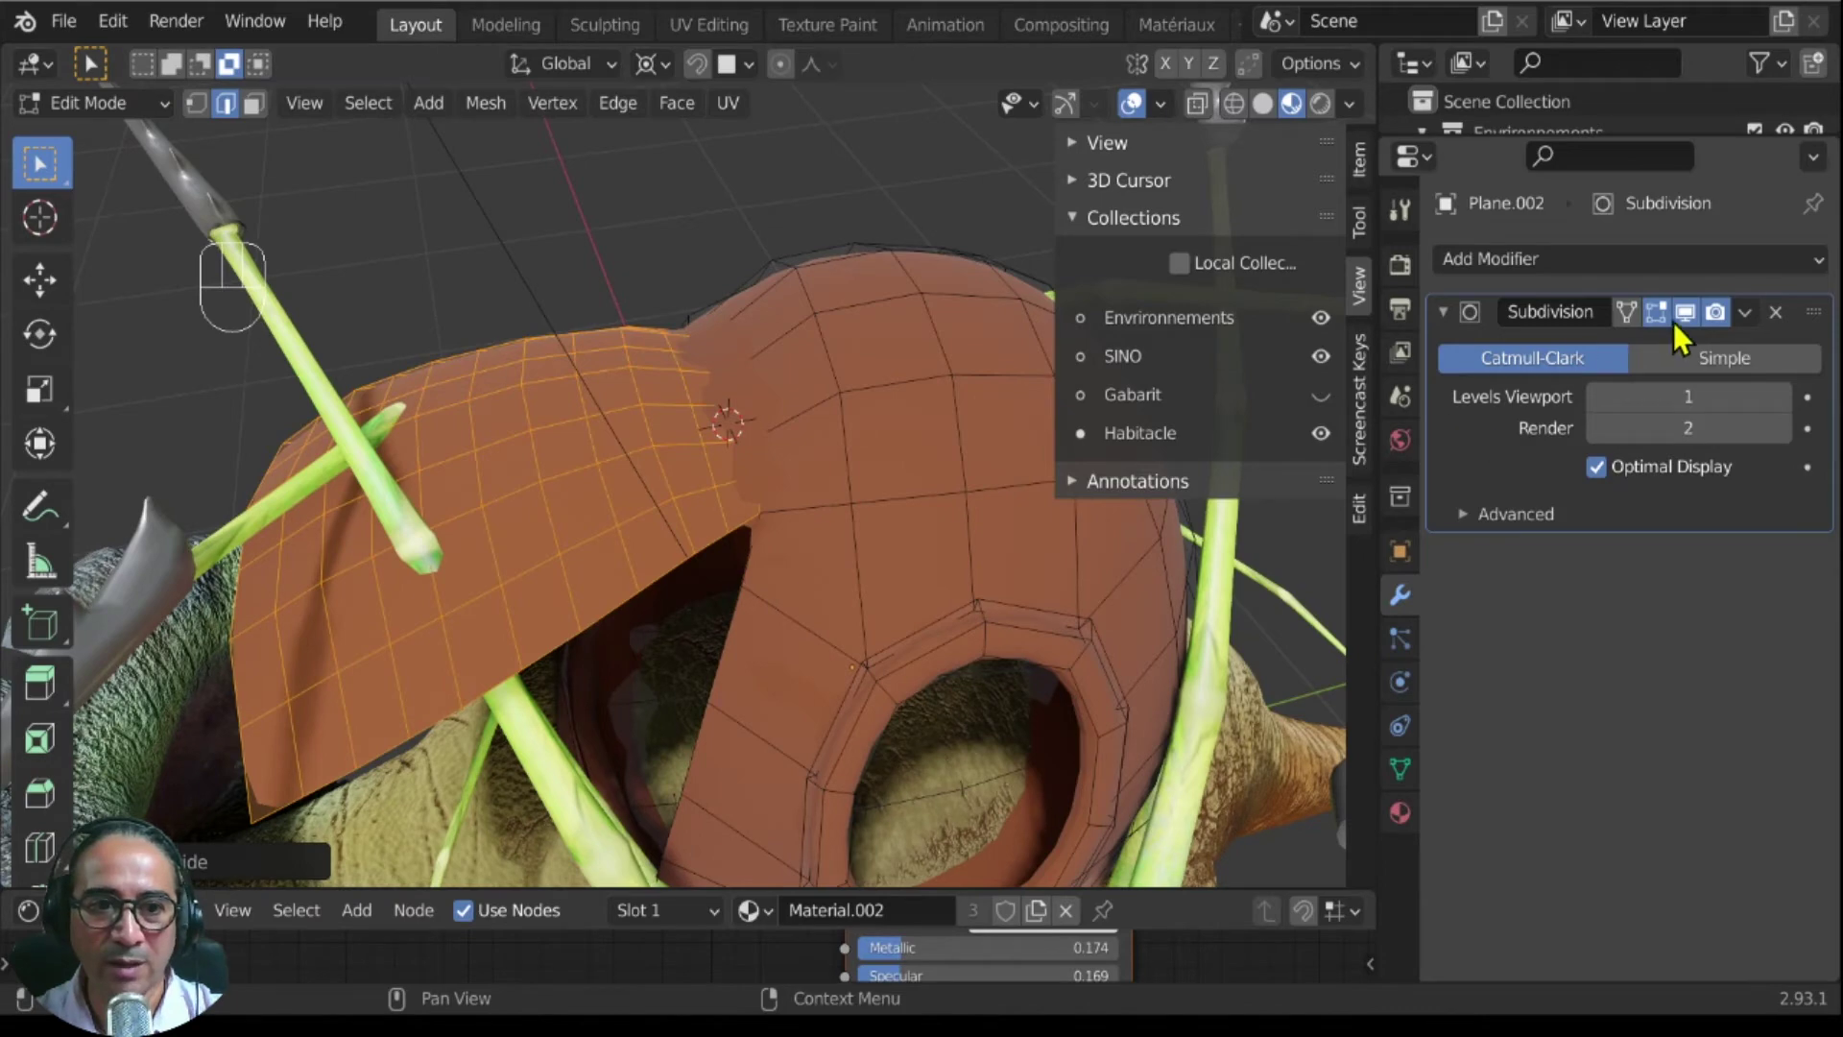
{"action": "left_click", "coordinate": [1626, 311]}
{"action": "scroll", "coordinate": [810, 515], "scroll_direction": "up", "scroll_amount": 3}
{"action": "middle_click_drag", "start_coordinate": [810, 515], "coordinate": [630, 464], "text": "shift"}
{"action": "middle_click_drag", "start_coordinate": [576, 572], "coordinate": [751, 420]}
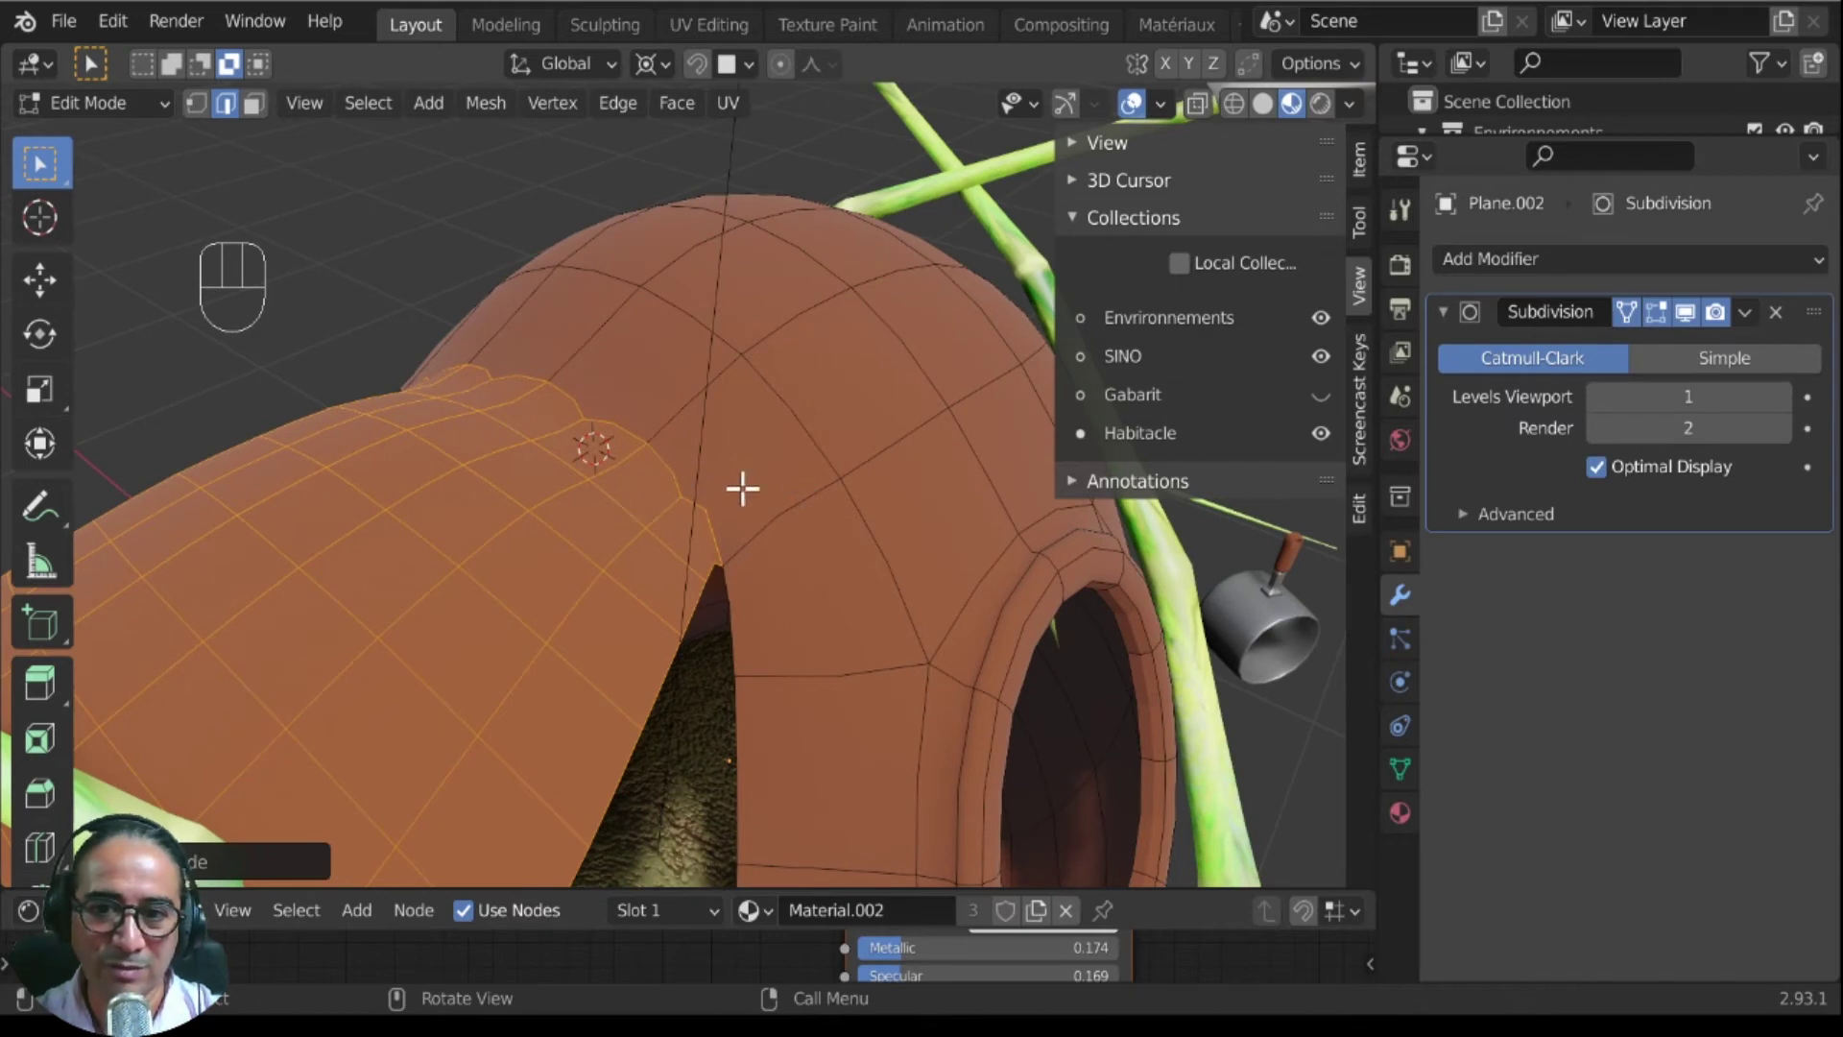
Step: Select a vertex near the raised panel's hinge corner together with a neighbouring vertex on the dome
{"action": "left_click", "coordinate": [197, 102]}
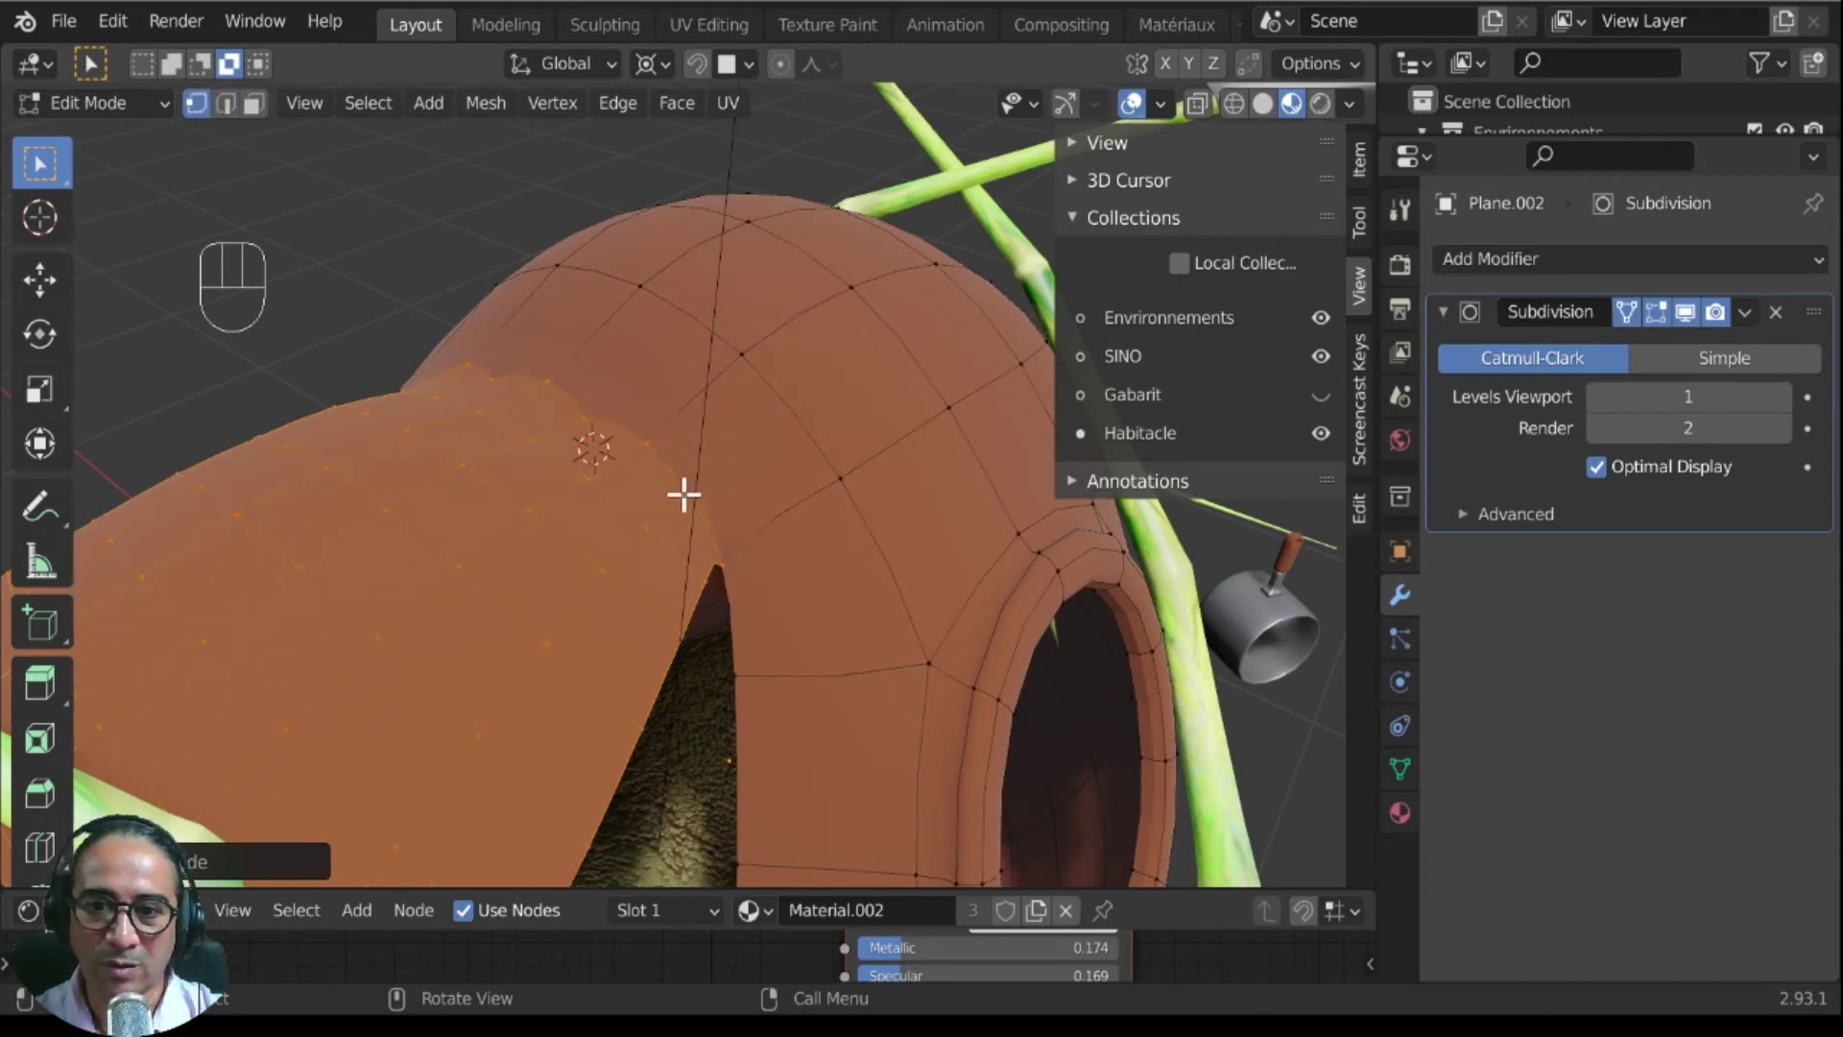
{"action": "left_click", "coordinate": [841, 479]}
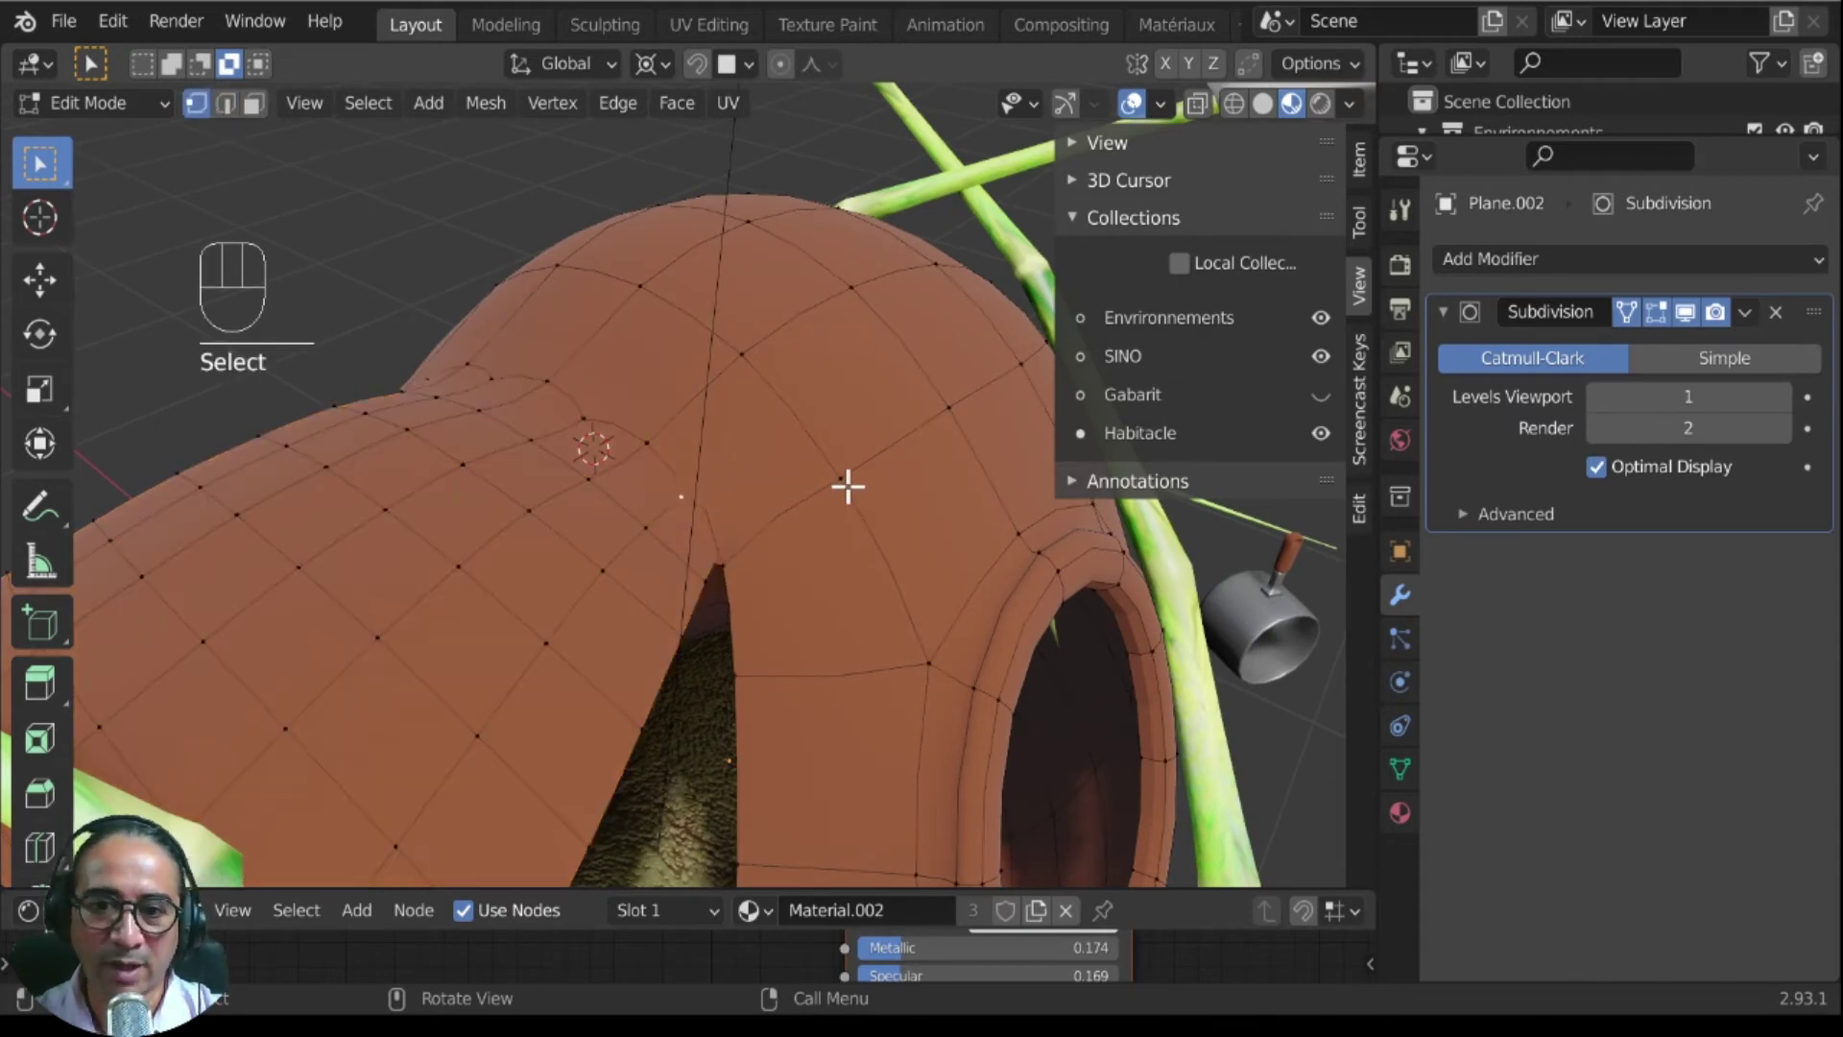
{"action": "left_click", "coordinate": [741, 354], "text": "shift"}
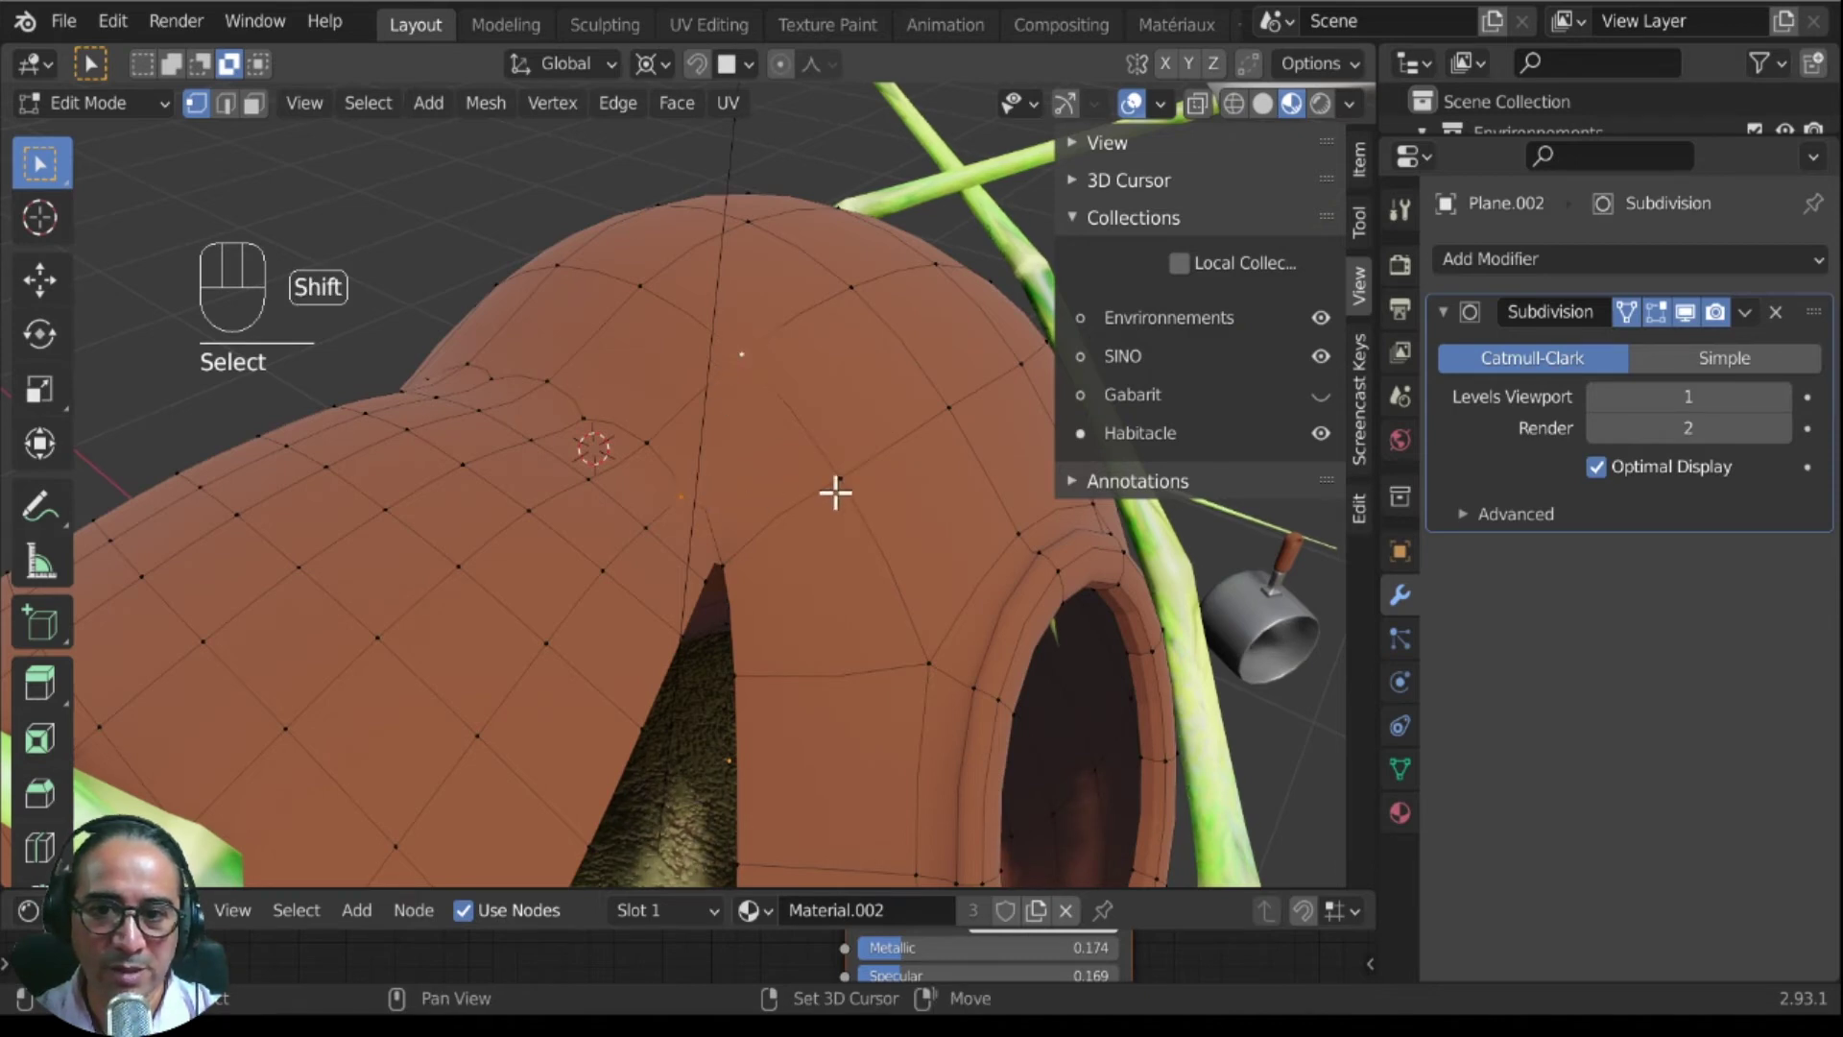
{"action": "middle_click_drag", "start_coordinate": [822, 753], "coordinate": [716, 727]}
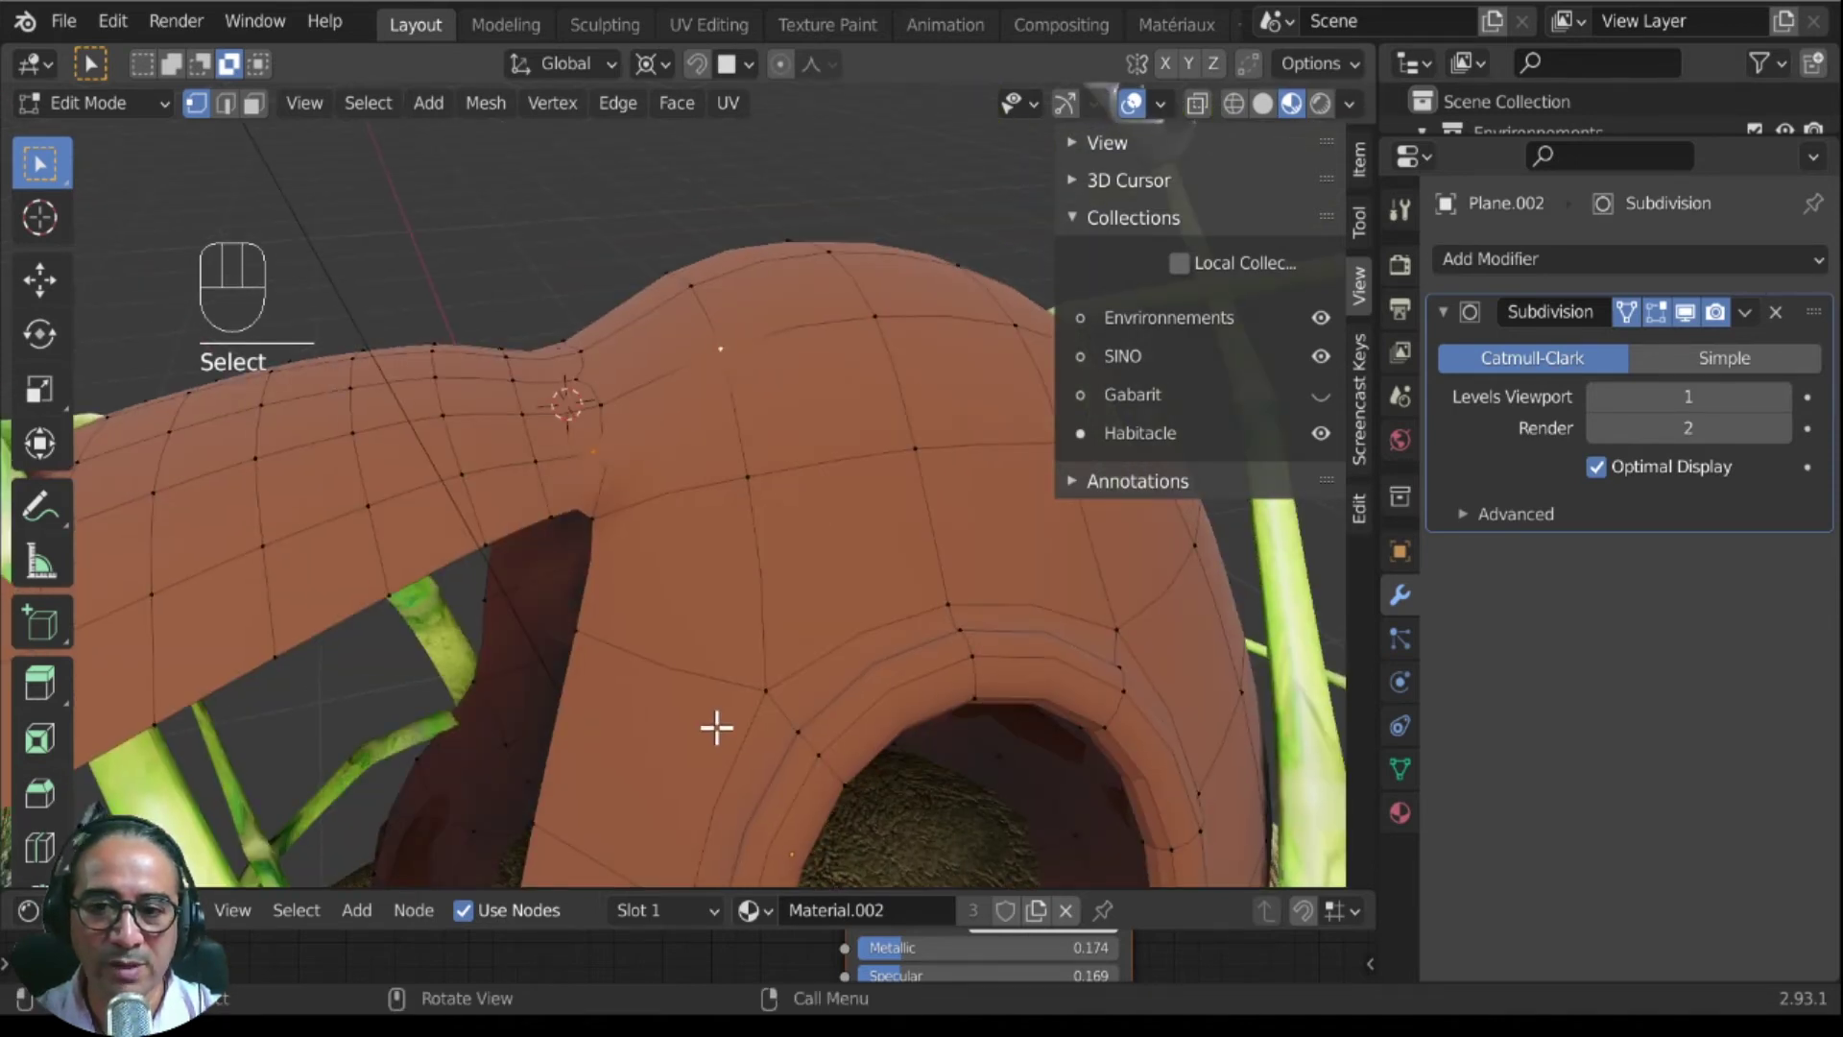
{"action": "scroll", "coordinate": [716, 728], "scroll_direction": "down", "scroll_amount": 3}
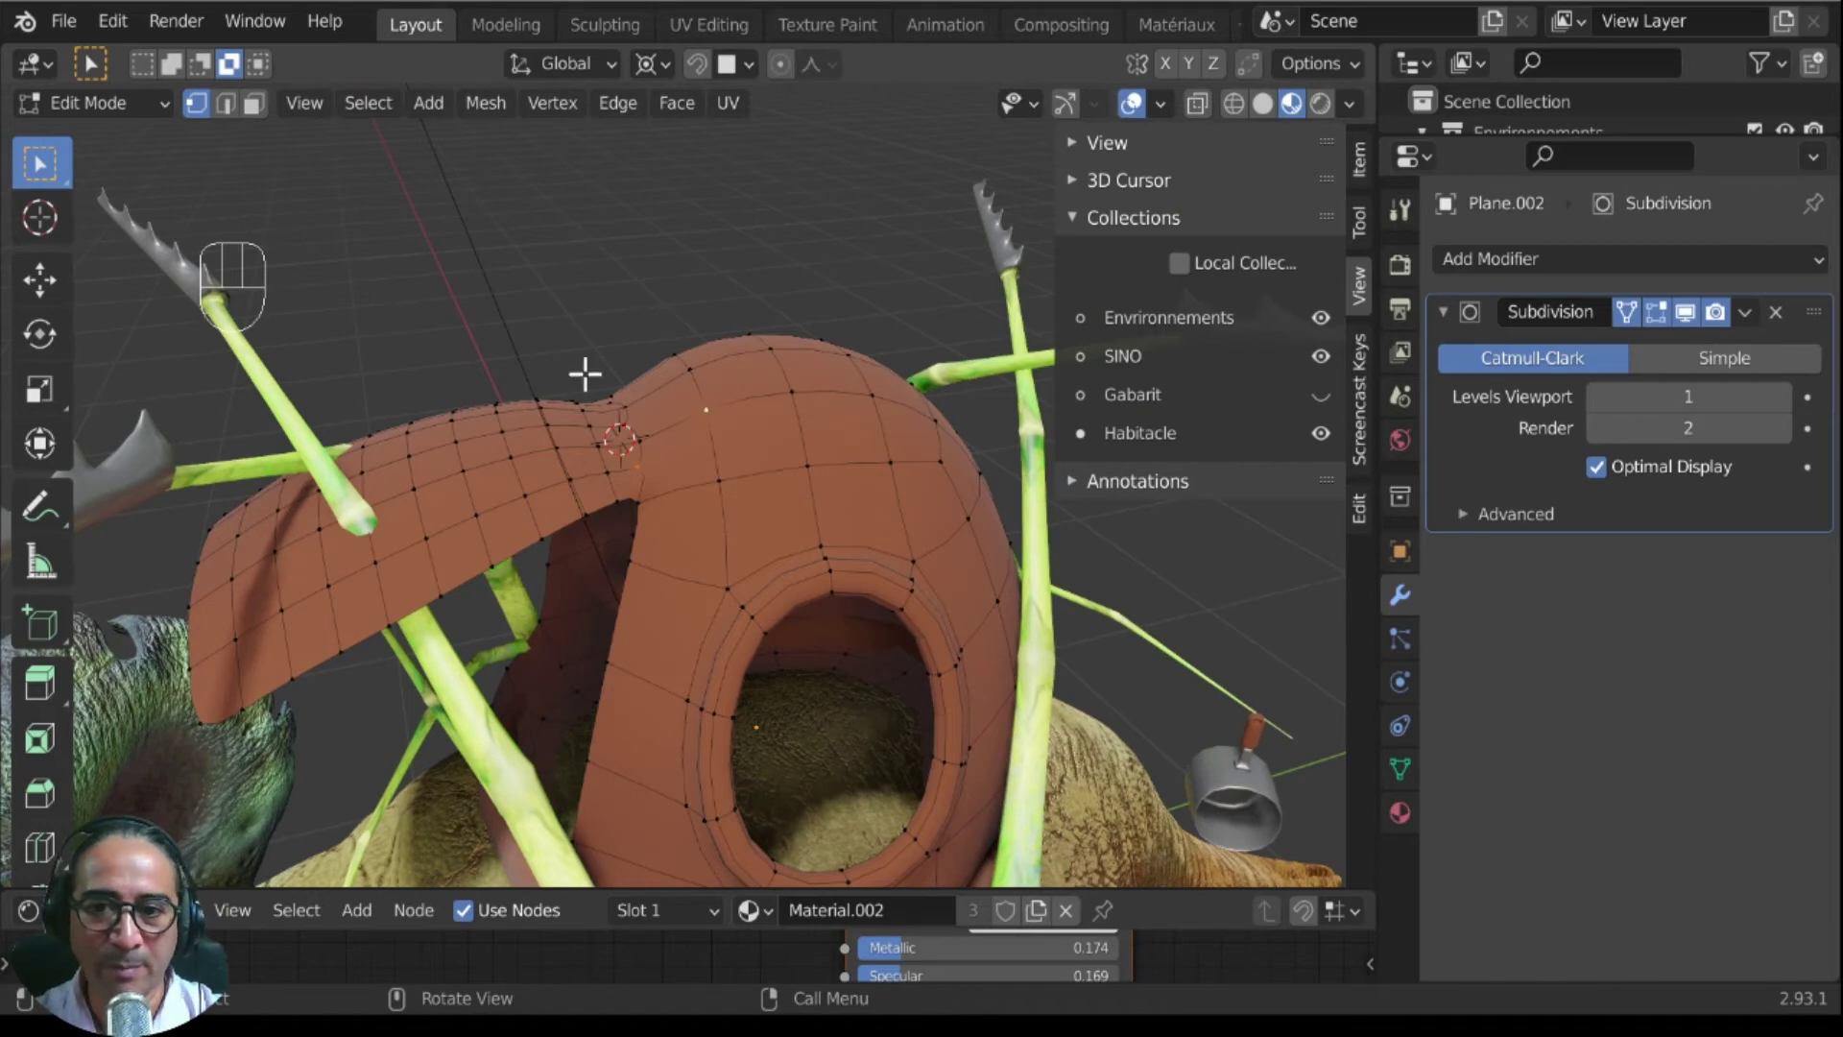
{"action": "middle_click_drag", "start_coordinate": [980, 750], "coordinate": [941, 712]}
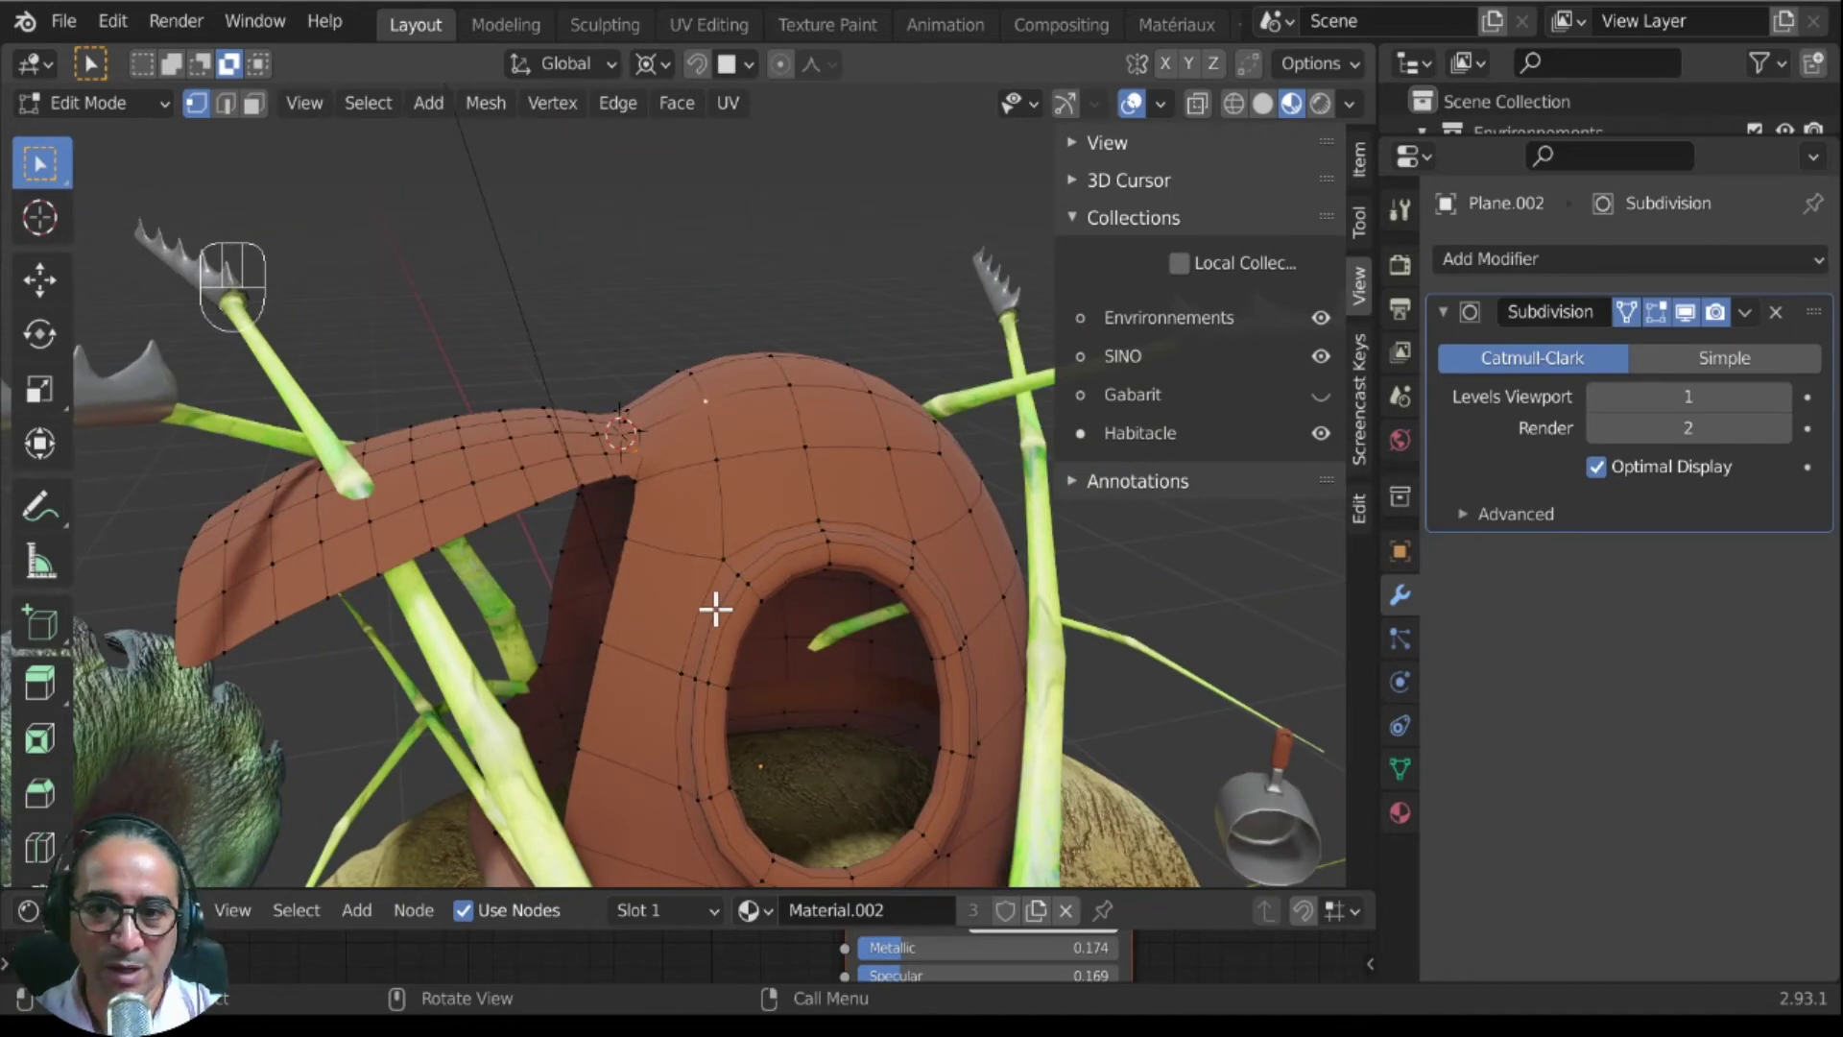
Step: Add the raised awning's vertices where the bamboo poles meet it on both sides to the vertex selection
{"action": "middle_click_drag", "start_coordinate": [716, 608], "coordinate": [724, 659]}
{"action": "middle_click_drag", "start_coordinate": [486, 676], "coordinate": [432, 667]}
{"action": "scroll", "coordinate": [669, 492], "scroll_direction": "up", "scroll_amount": 5}
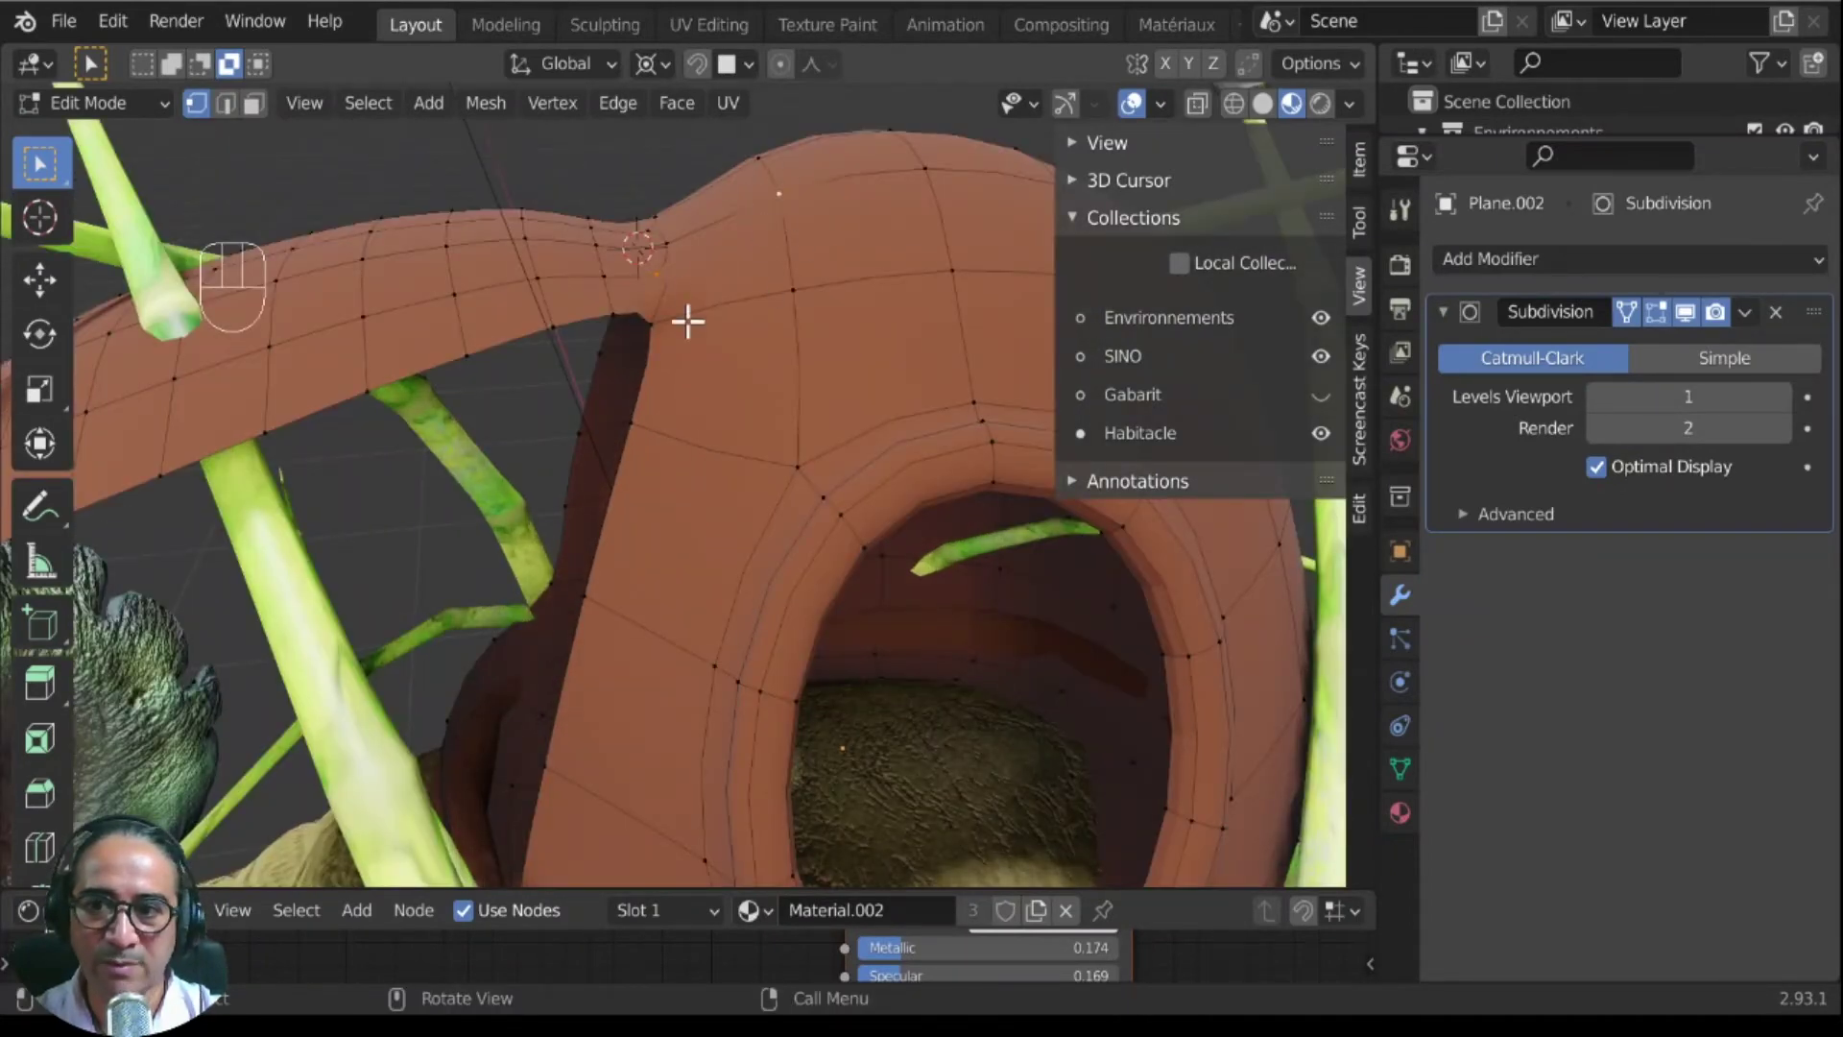
{"action": "middle_click_drag", "start_coordinate": [687, 321], "coordinate": [473, 465]}
{"action": "middle_click_drag", "start_coordinate": [596, 527], "coordinate": [522, 409]}
{"action": "left_click", "coordinate": [573, 581], "text": "shift"}
{"action": "middle_click_drag", "start_coordinate": [477, 474], "coordinate": [802, 580]}
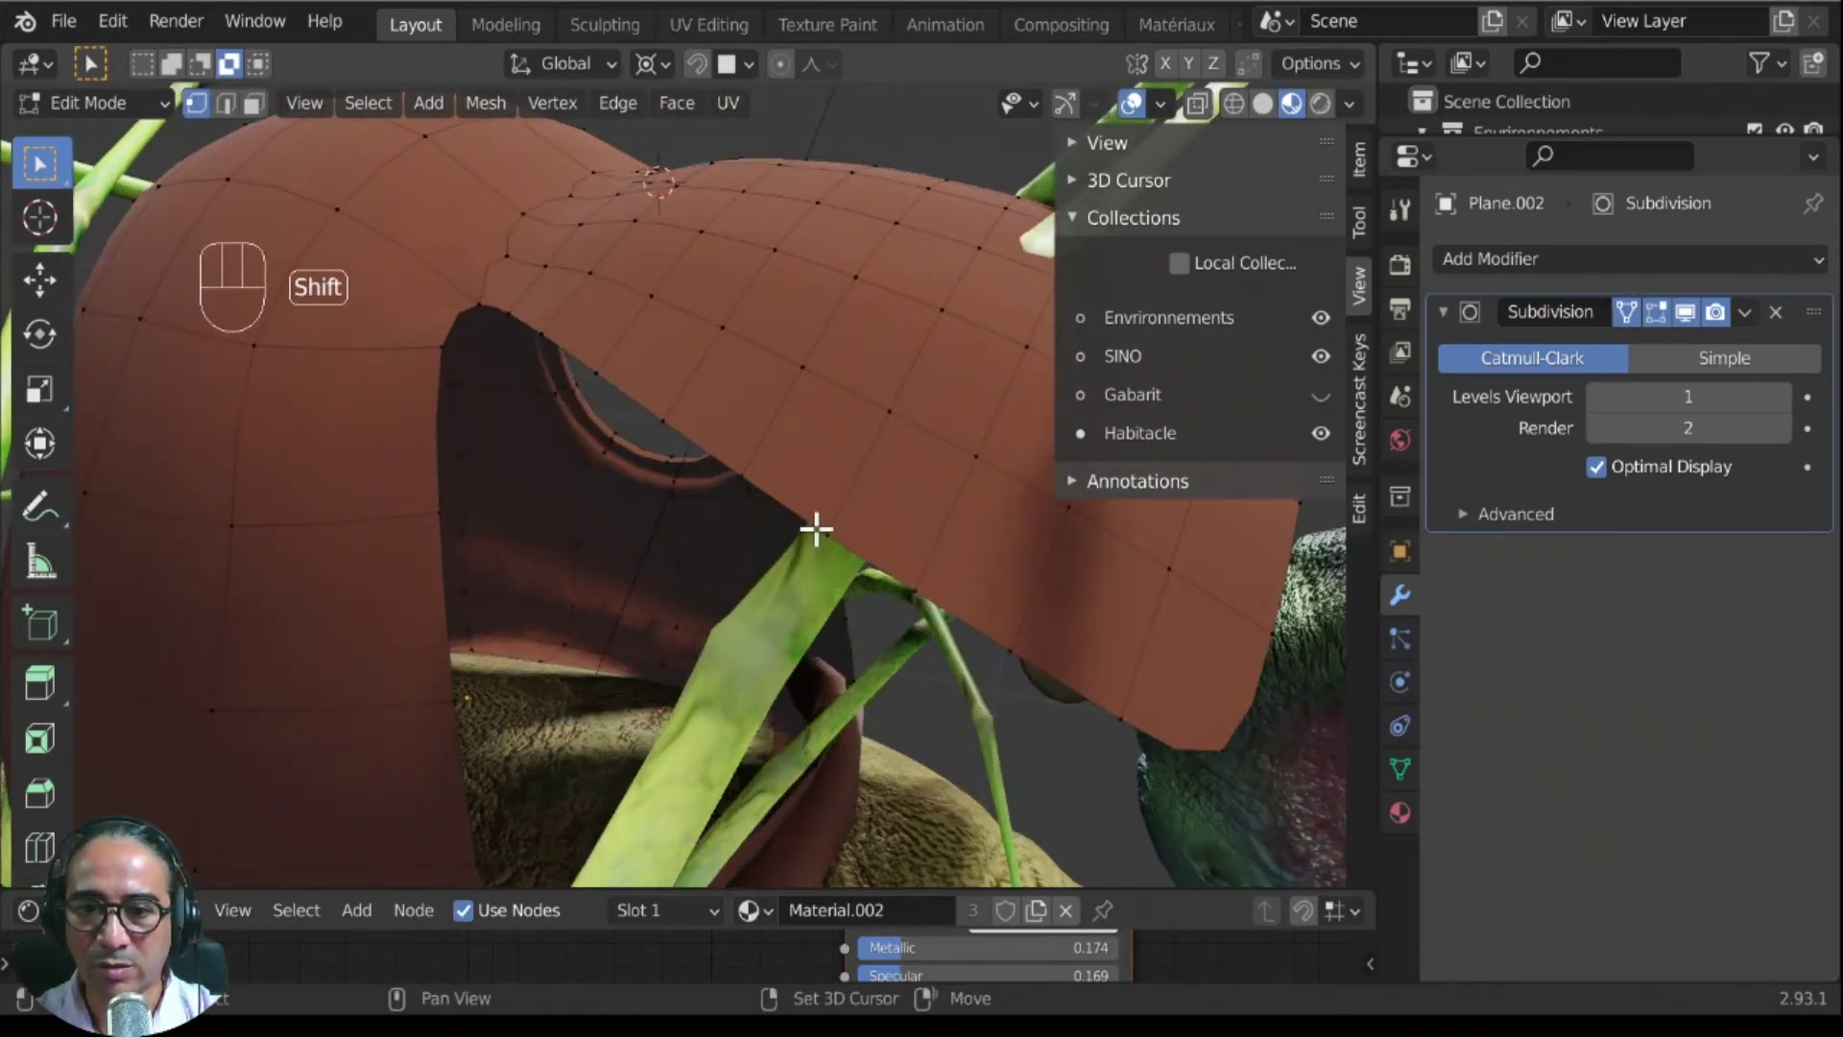
{"action": "left_click", "coordinate": [872, 477], "text": "shift"}
{"action": "middle_click_drag", "start_coordinate": [889, 659], "coordinate": [608, 683]}
{"action": "left_click", "coordinate": [793, 653], "text": "ctrl"}
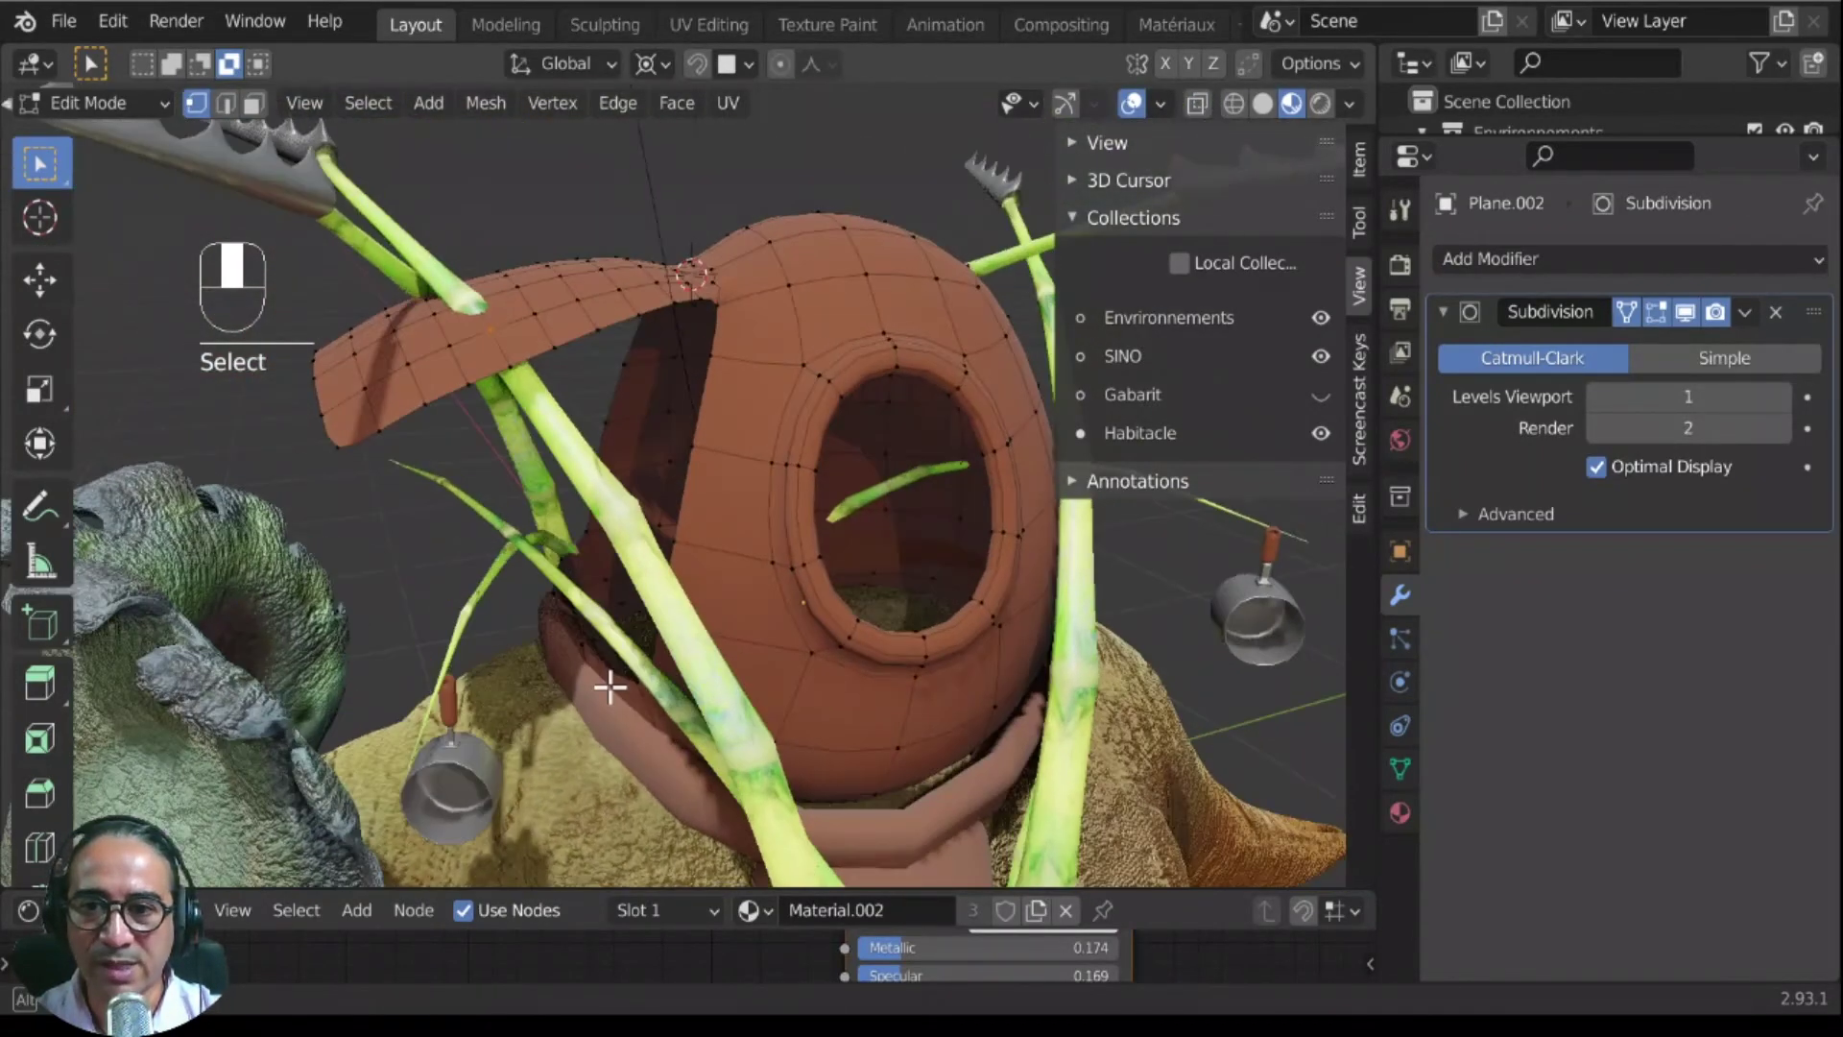
Step: Assign the selected awning vertices to a new vertex group named punaises-bache
{"action": "key", "text": "ctrl"}
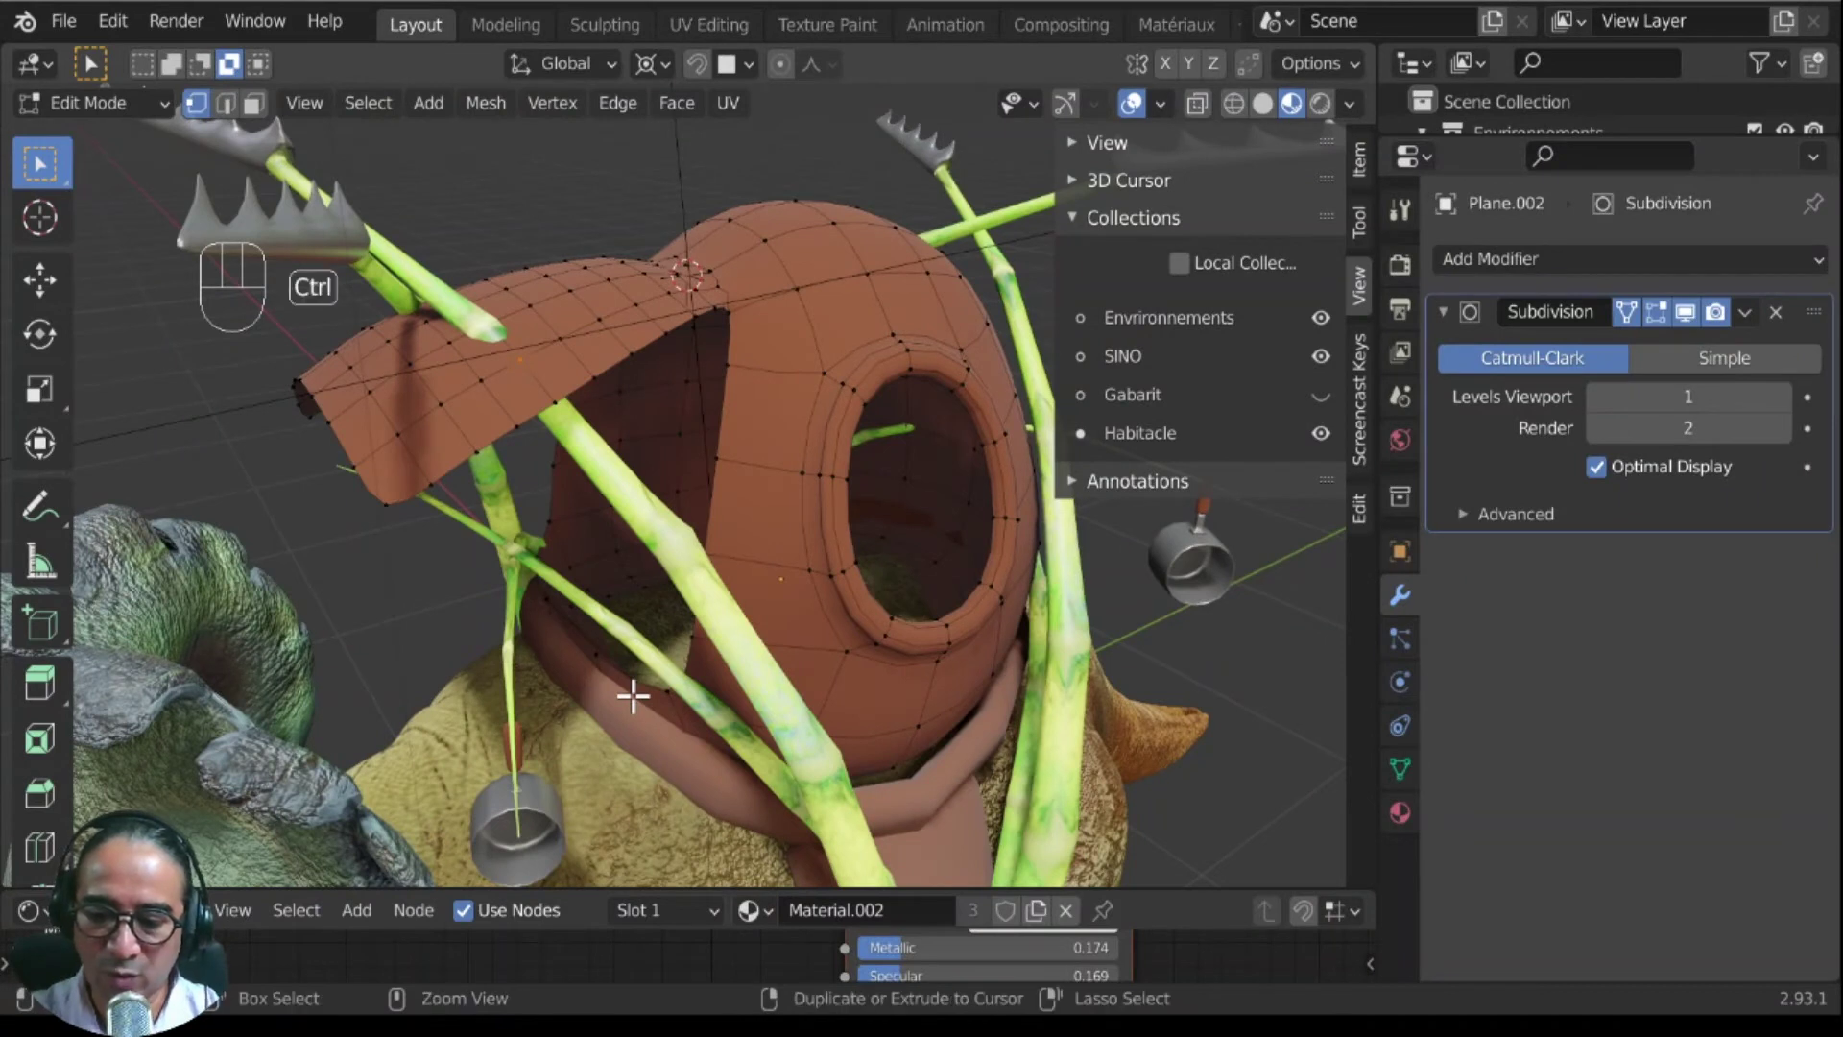
{"action": "key", "text": "ctrl+g"}
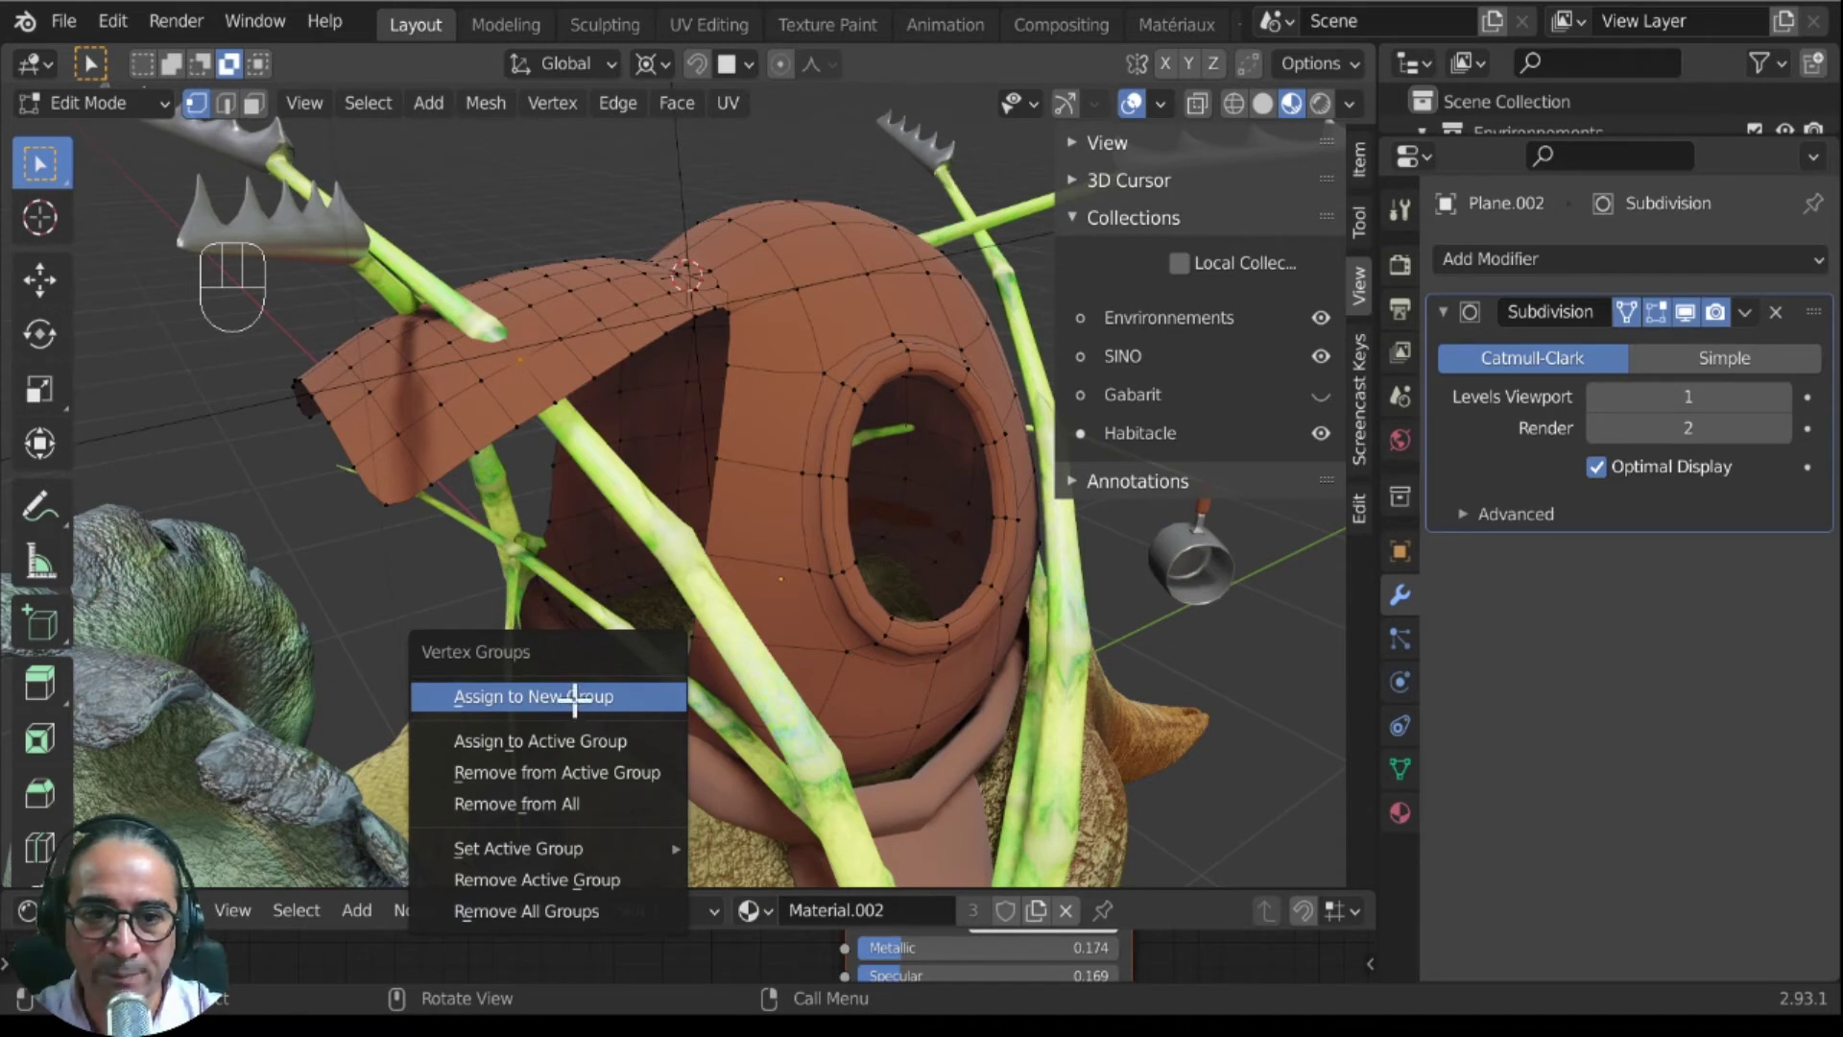
{"action": "left_click", "coordinate": [581, 700]}
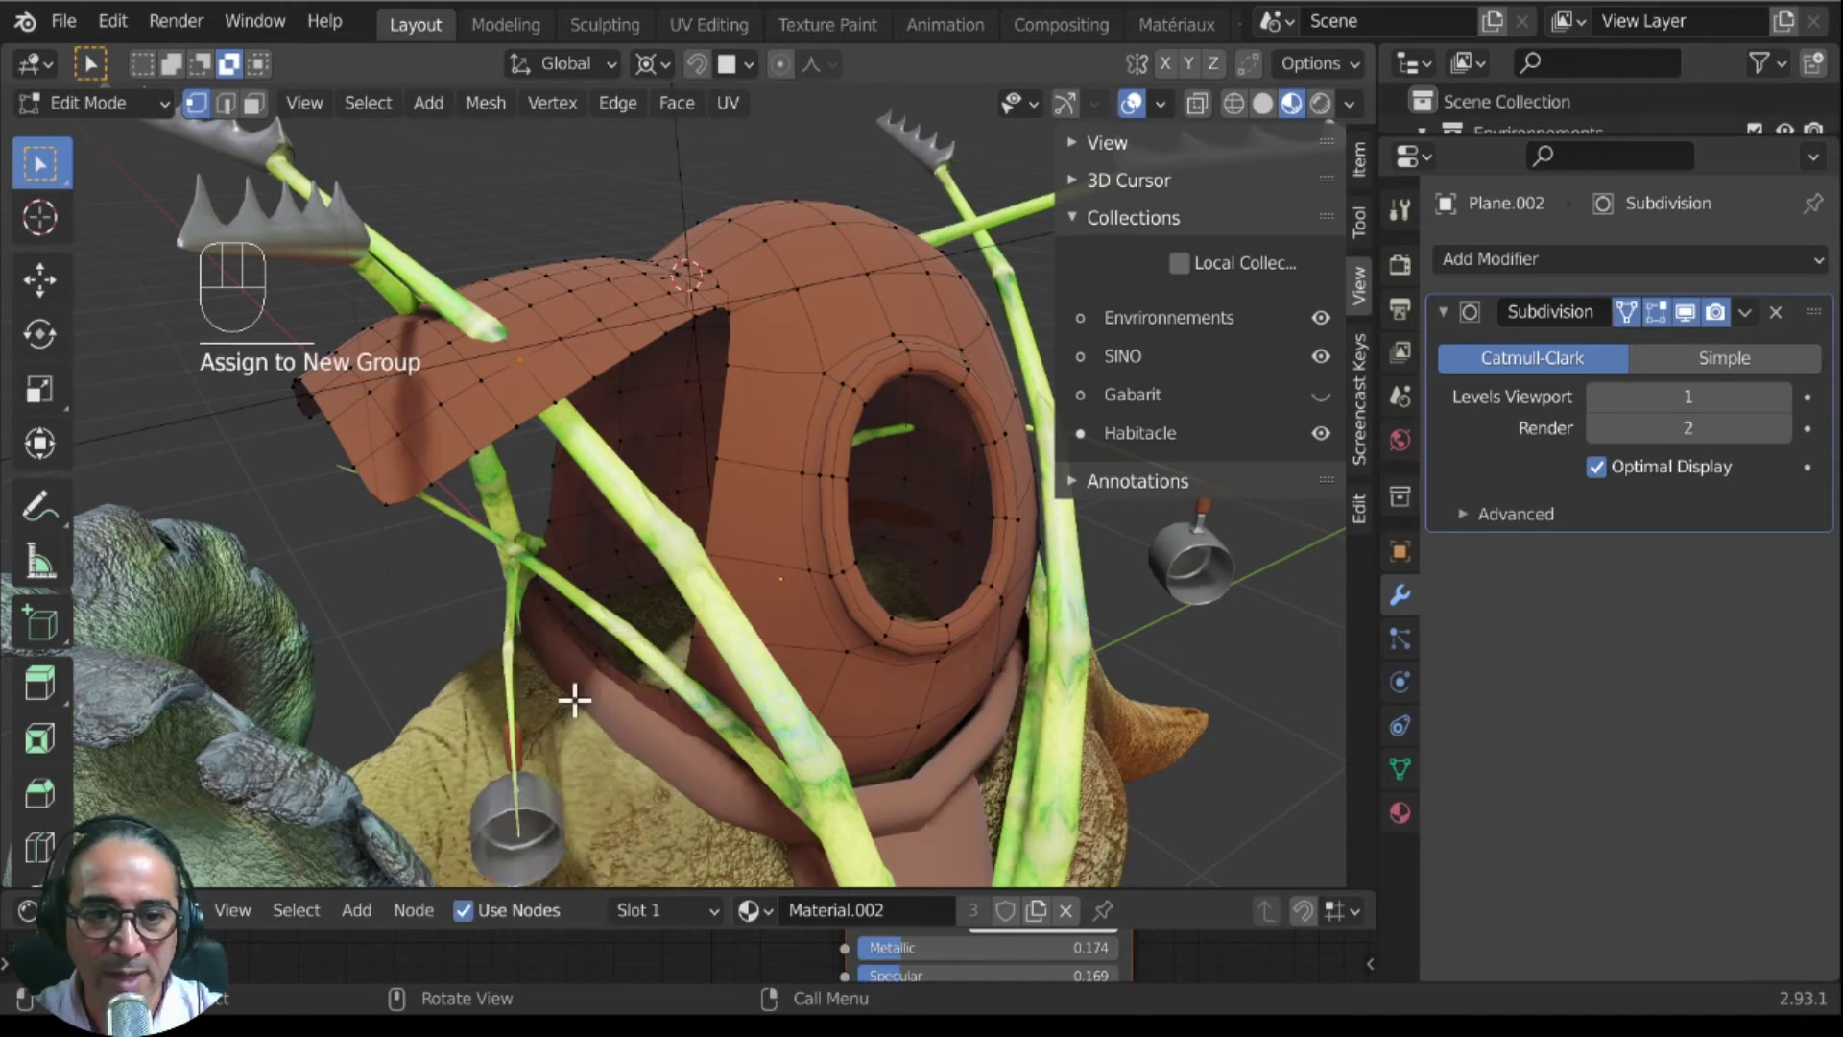
{"action": "left_click", "coordinate": [1400, 768]}
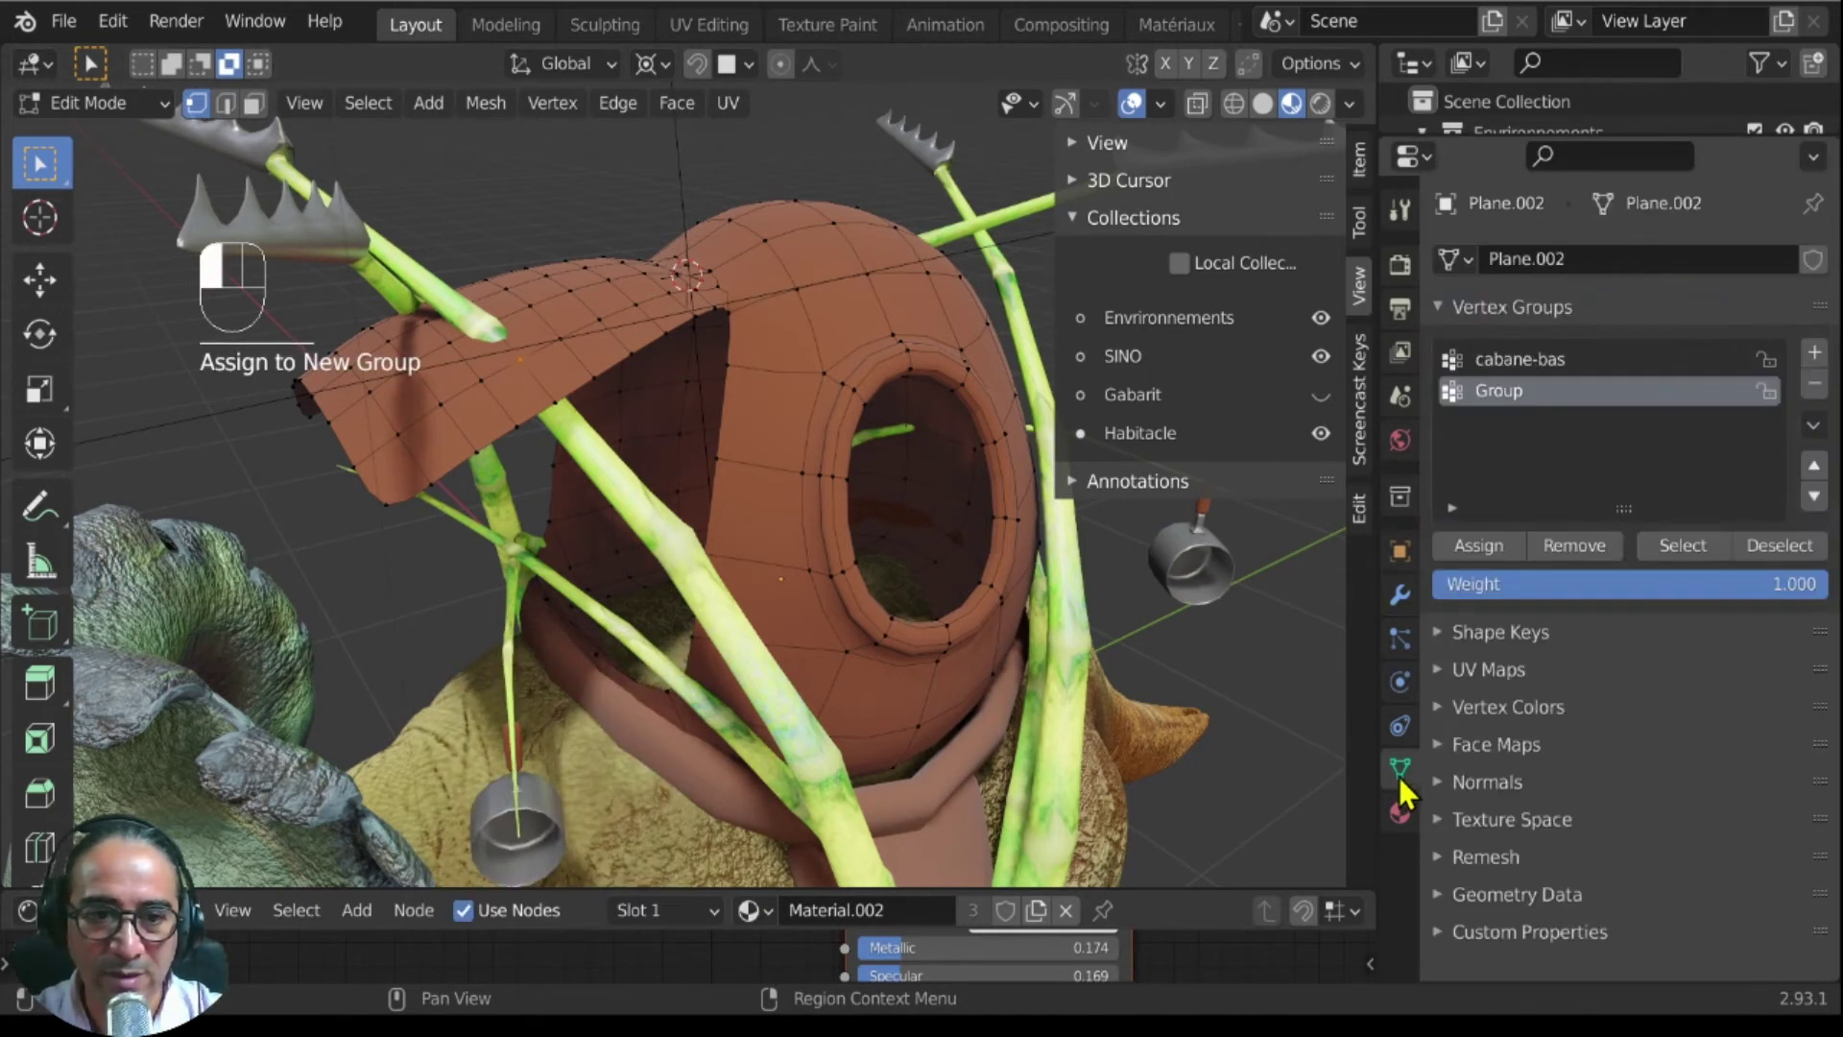
{"action": "double_click", "coordinate": [1542, 393]}
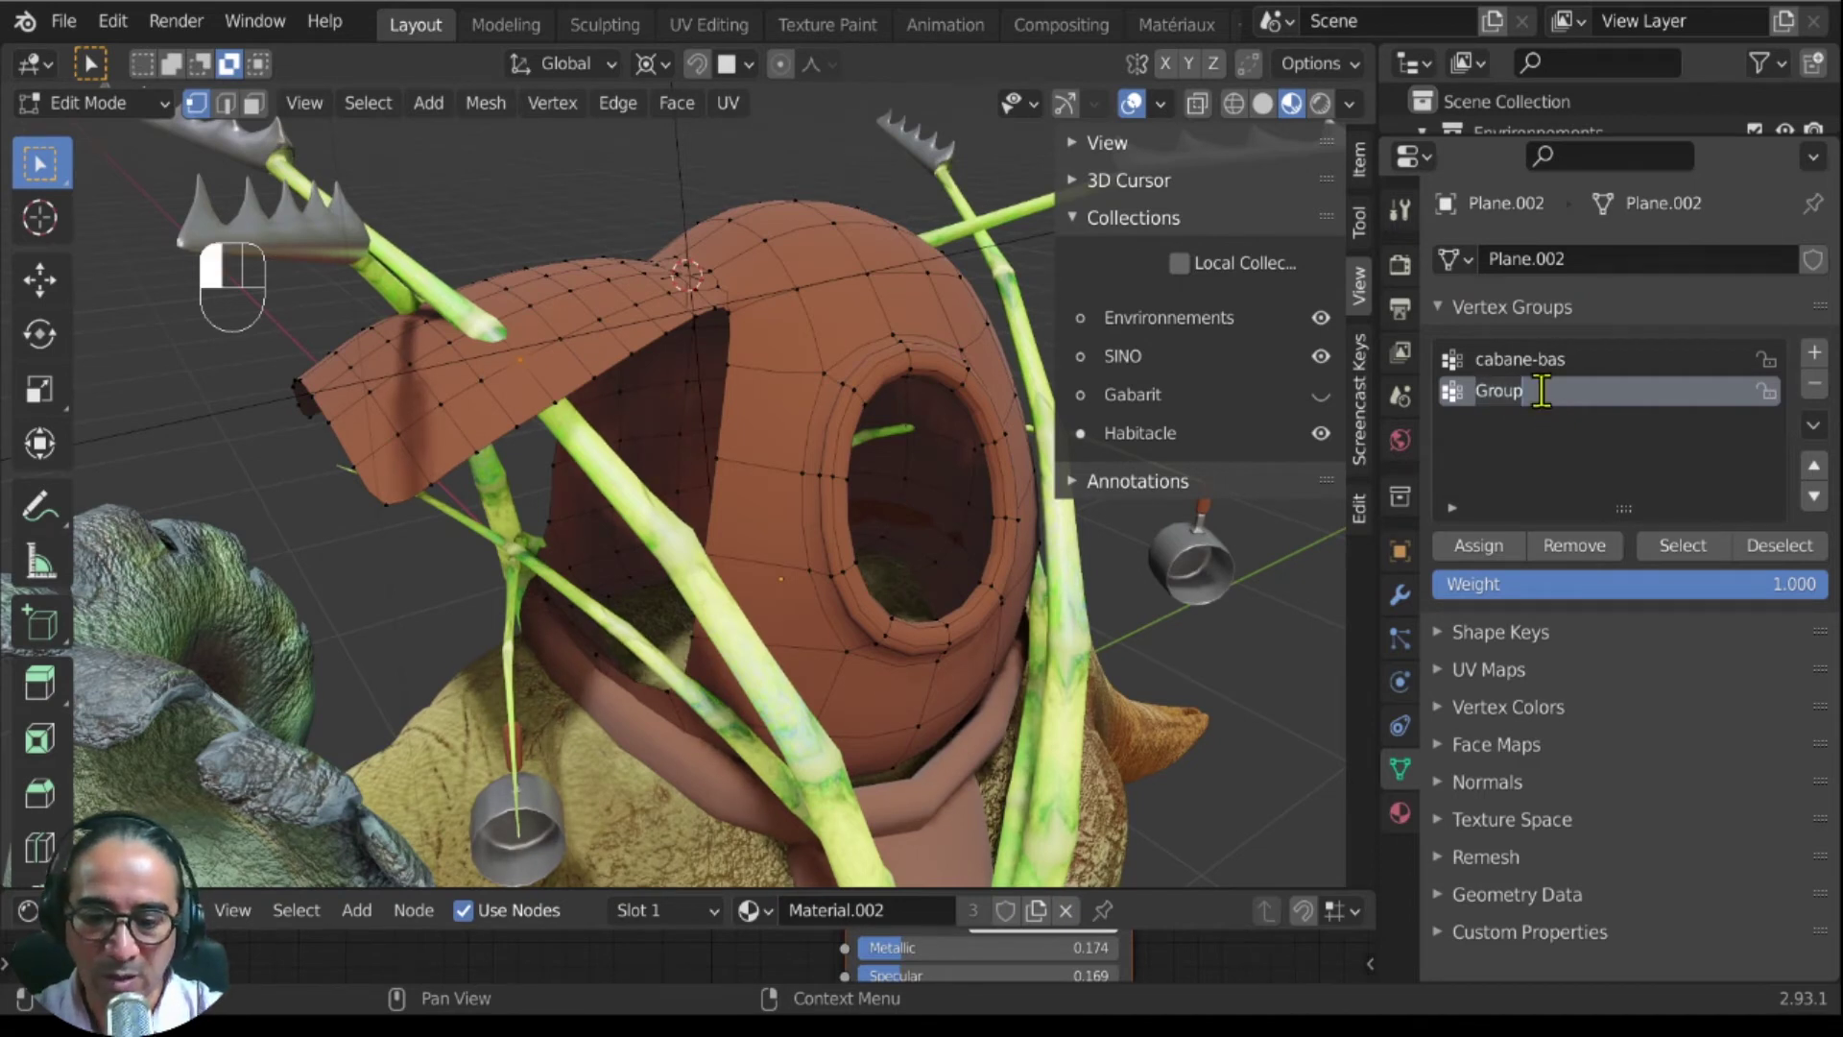
{"action": "type", "text": "punaise-bache"}
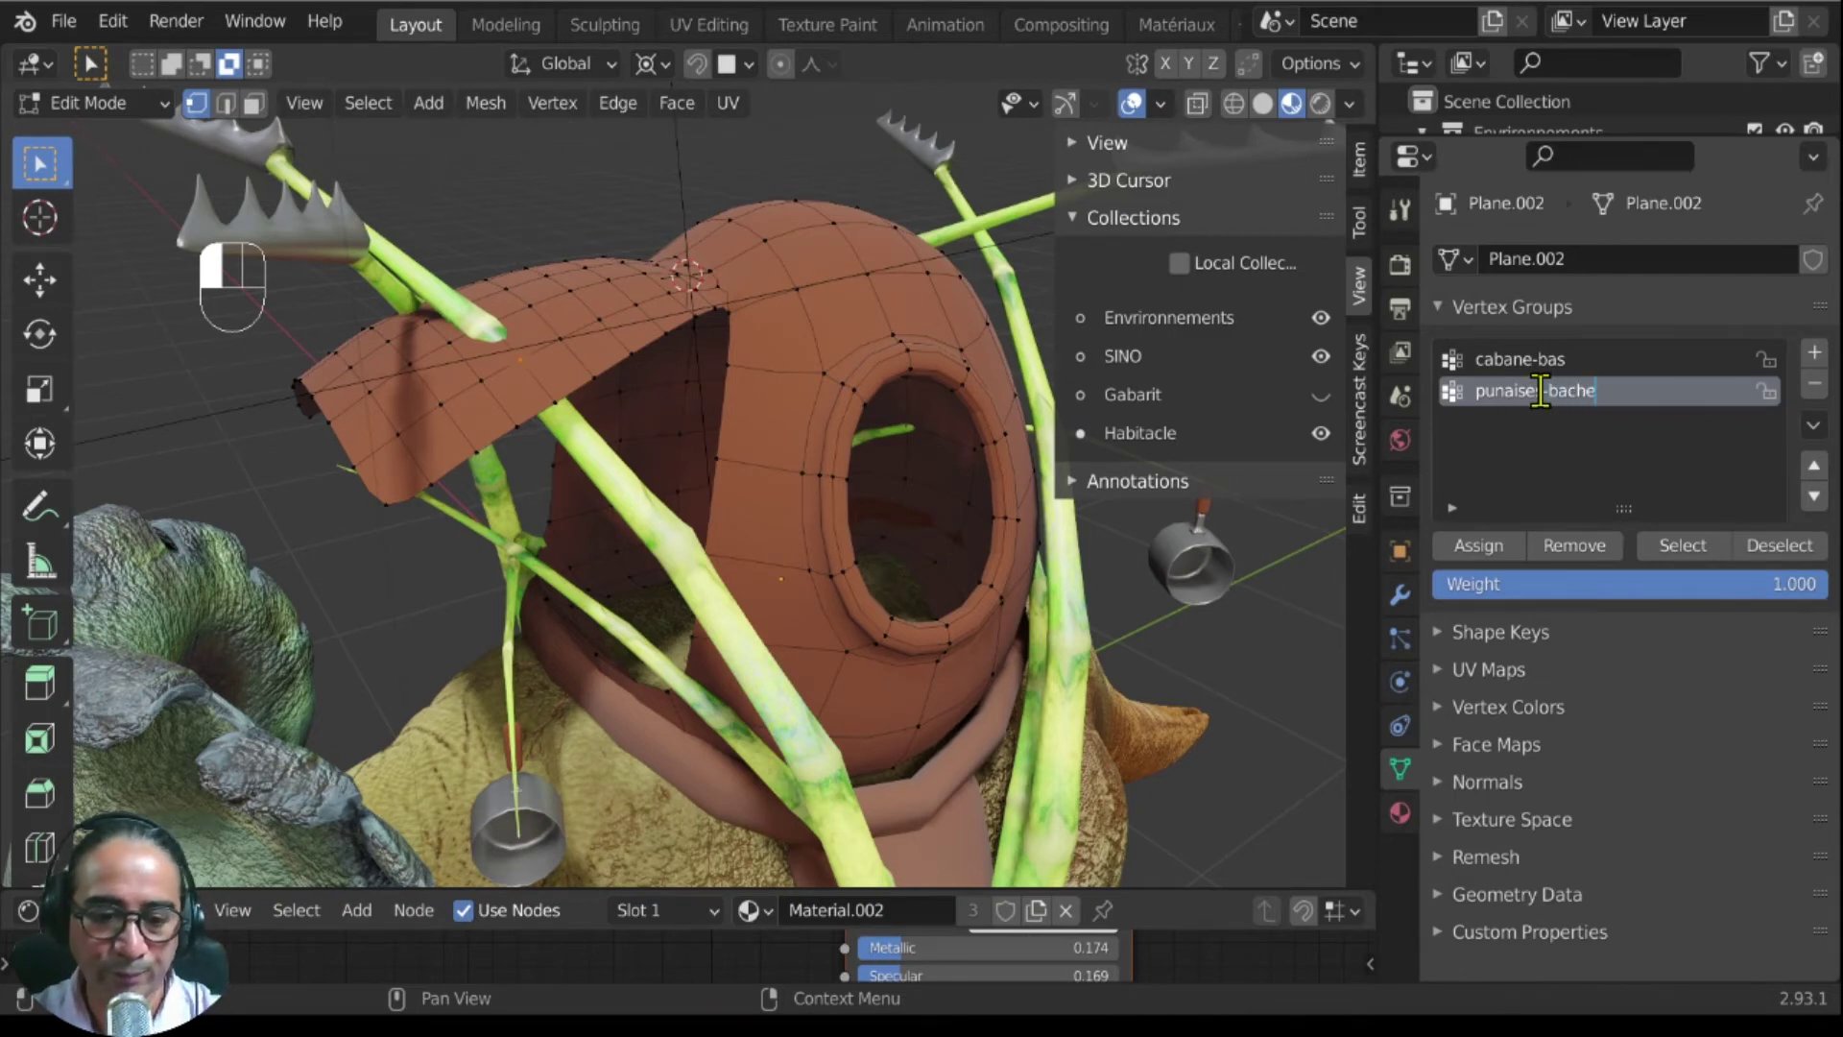
{"action": "key", "text": "Return"}
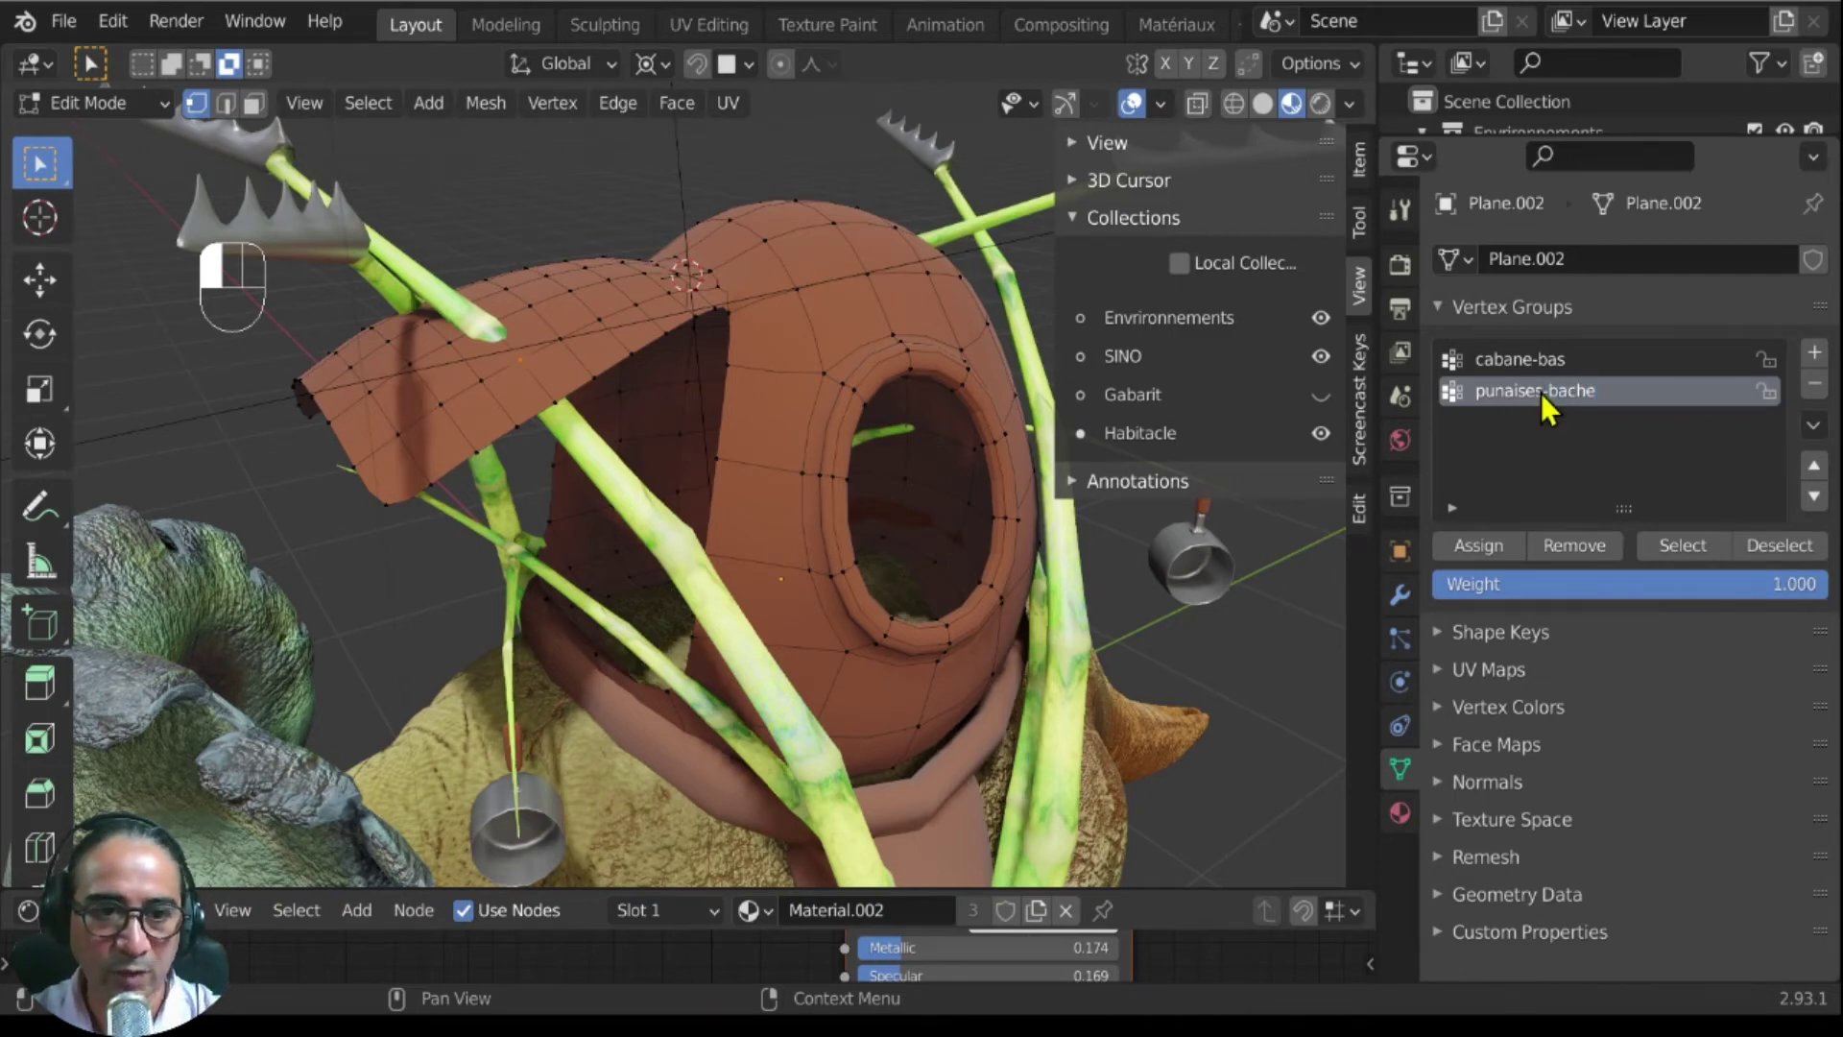
{"action": "middle_click_drag", "start_coordinate": [880, 577], "coordinate": [921, 566]}
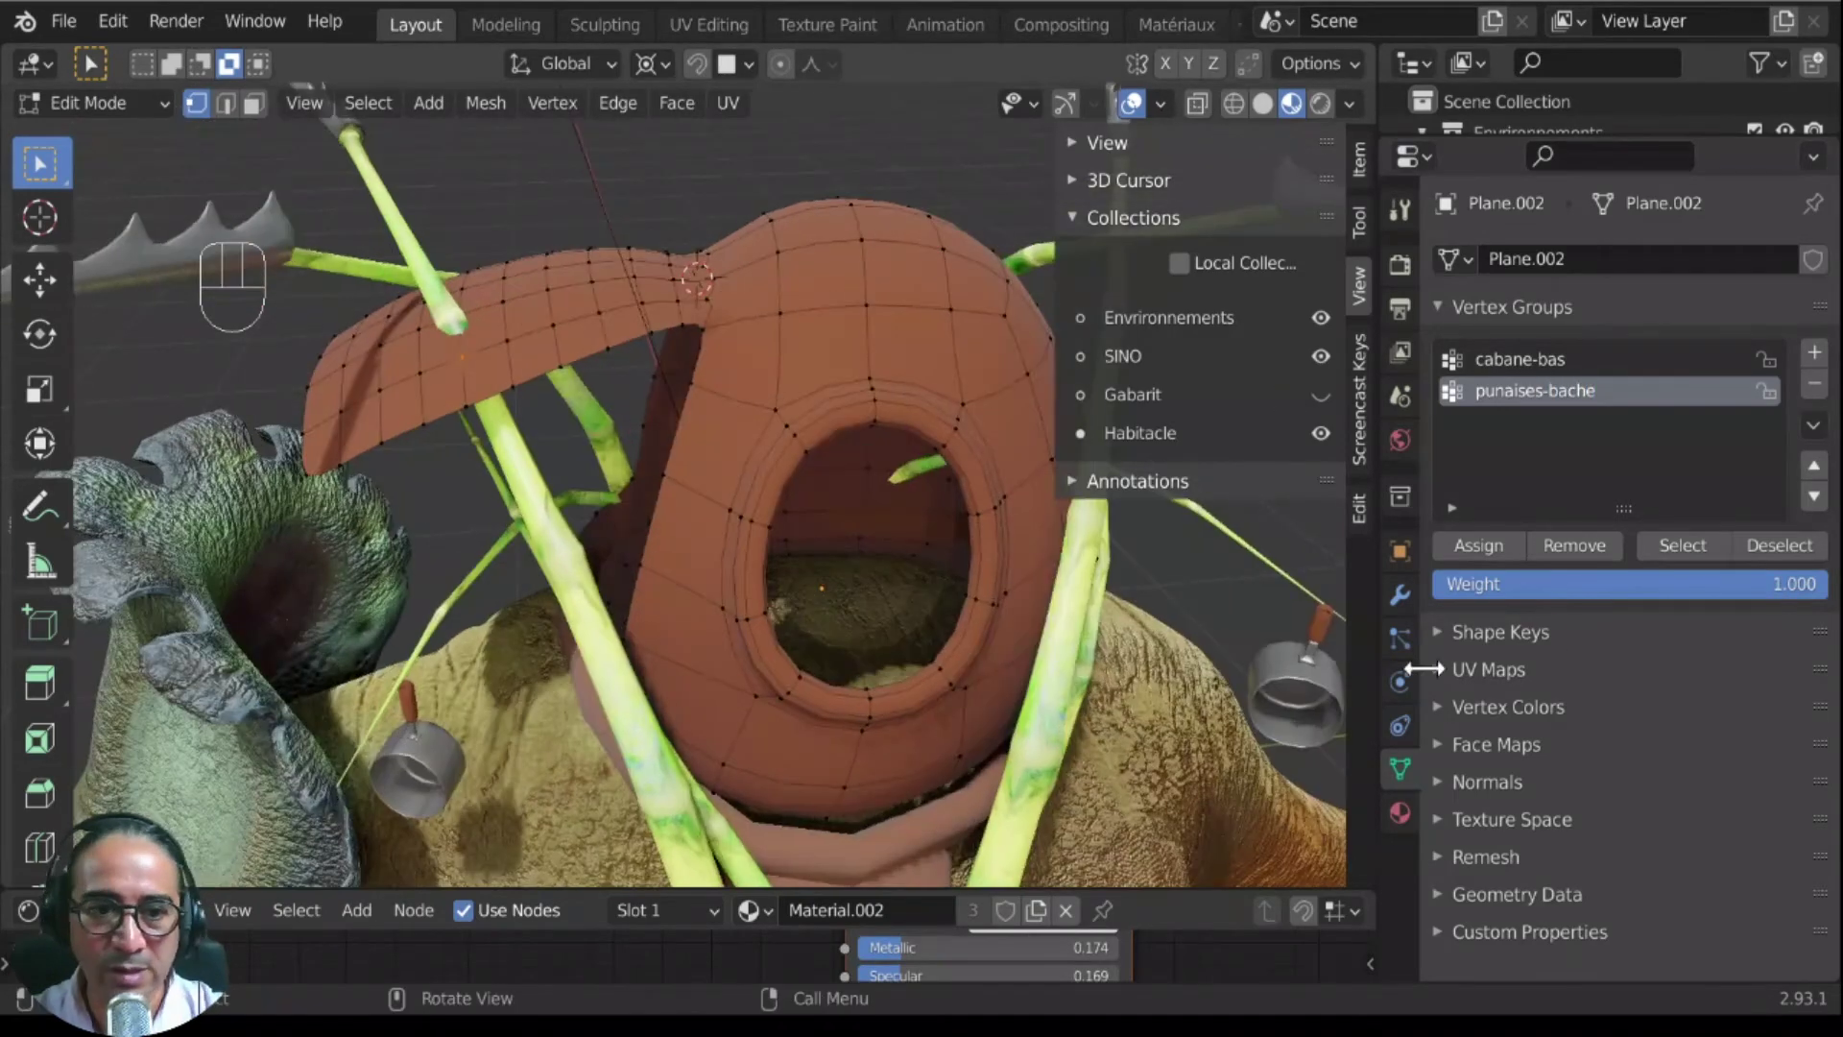
{"action": "left_click", "coordinate": [1472, 550]}
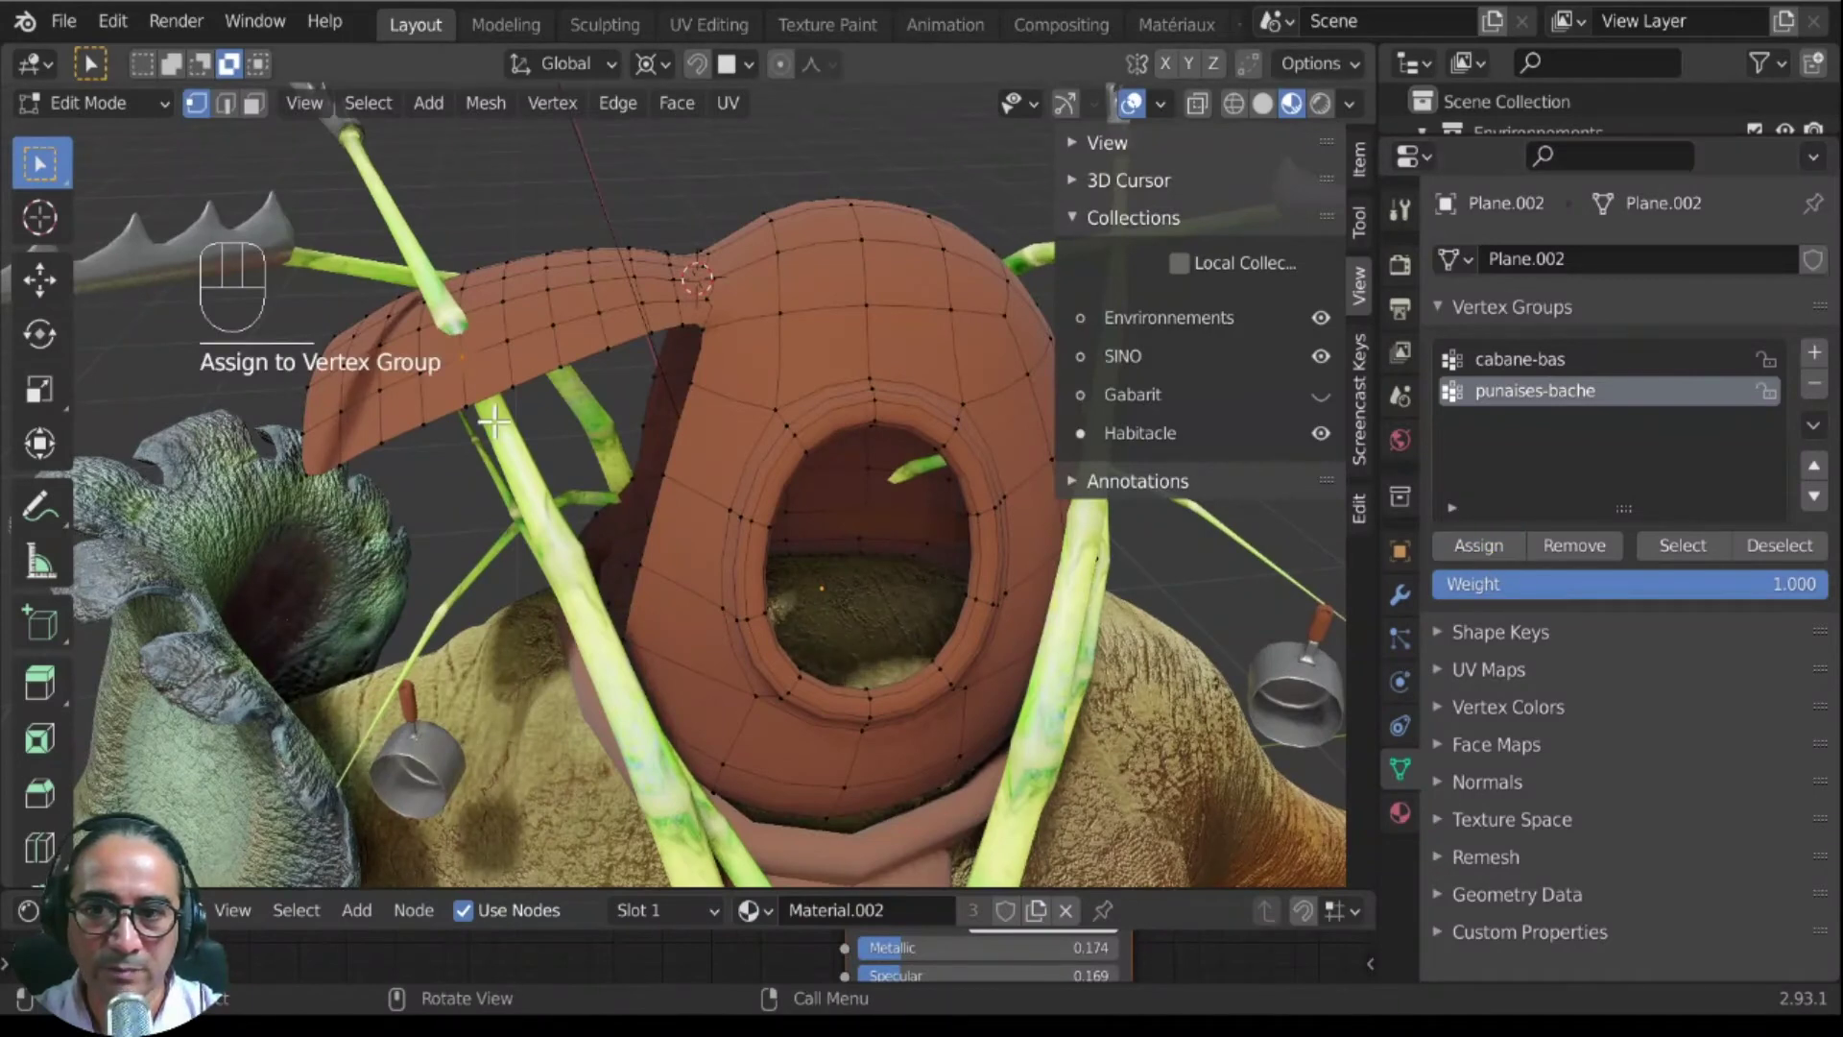
Step: Isolate the cabin in Local View and assign the round window's rim, grown twice from its inner edge loop, to punaises-bache
{"action": "mouse_move", "coordinate": [496, 427]}
{"action": "middle_mouse_down"}
{"action": "mouse_move", "coordinate": [526, 455]}
{"action": "mouse_move", "coordinate": [509, 432]}
{"action": "middle_mouse_up"}
{"action": "middle_click_drag", "start_coordinate": [773, 537], "coordinate": [661, 370], "text": "shift"}
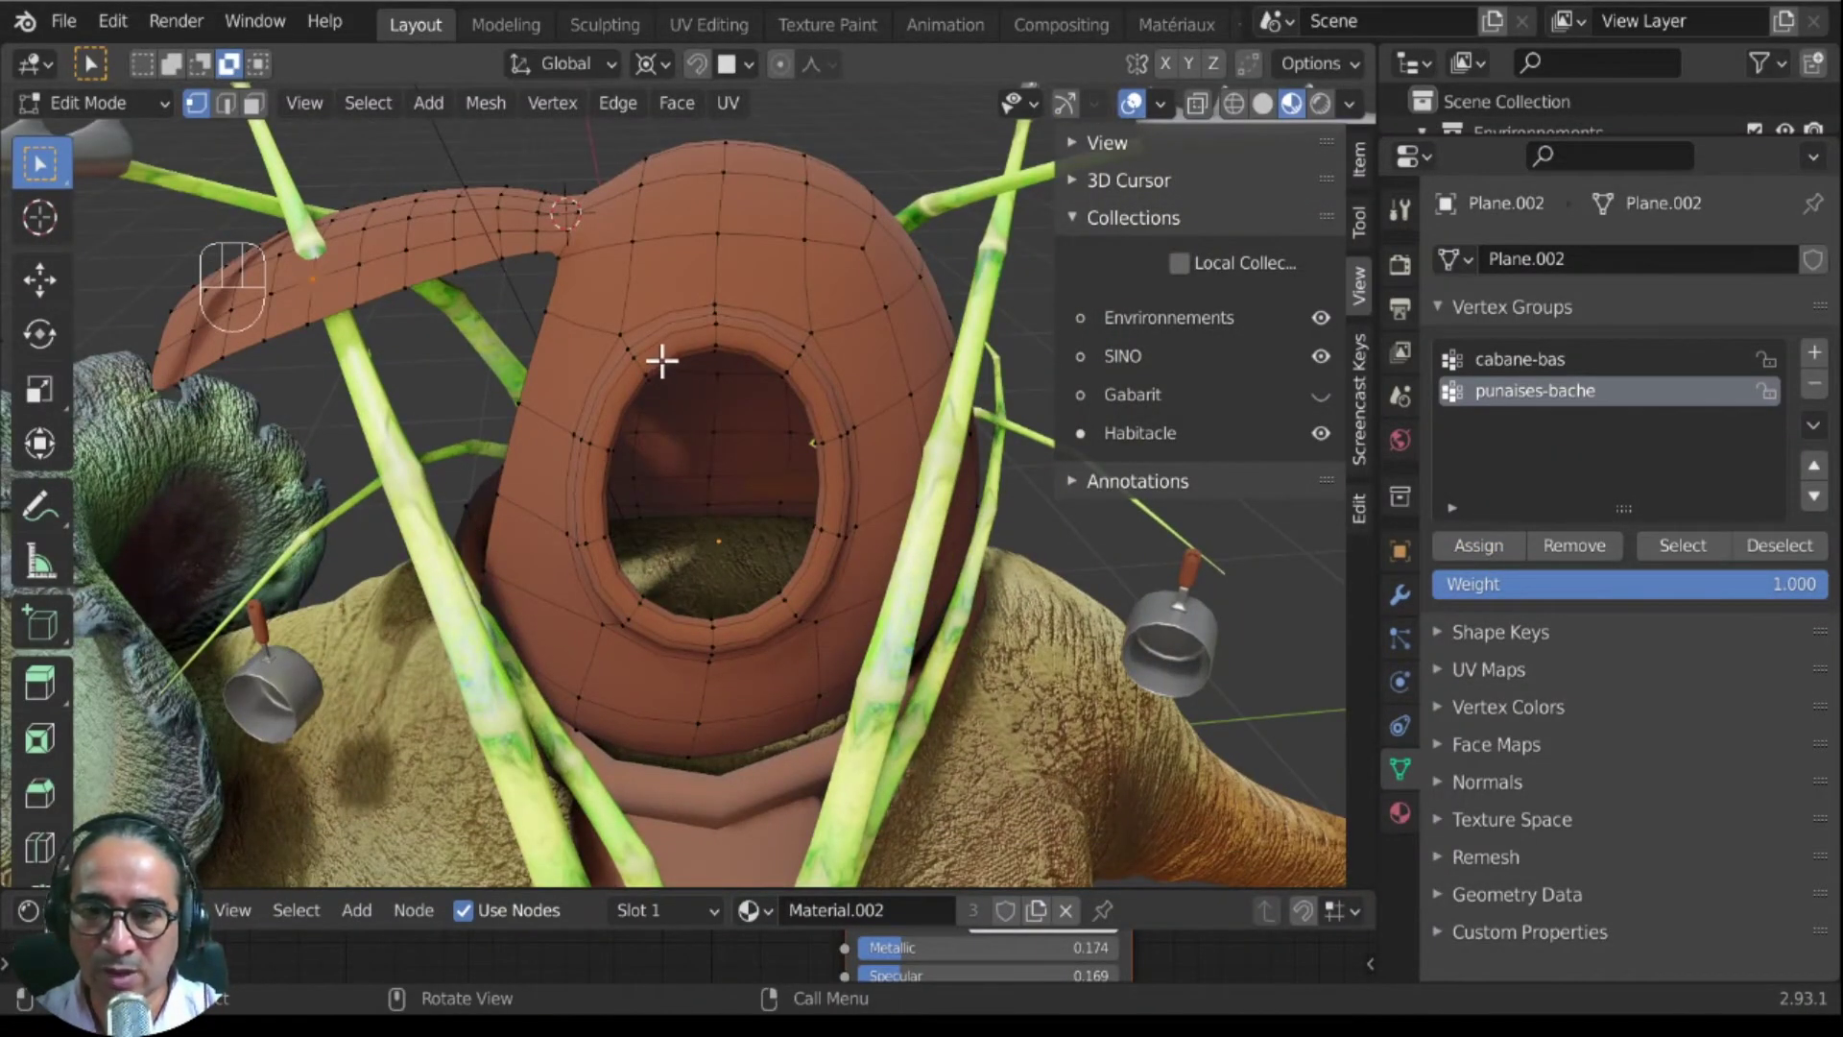
{"action": "key", "text": "KP_Divide"}
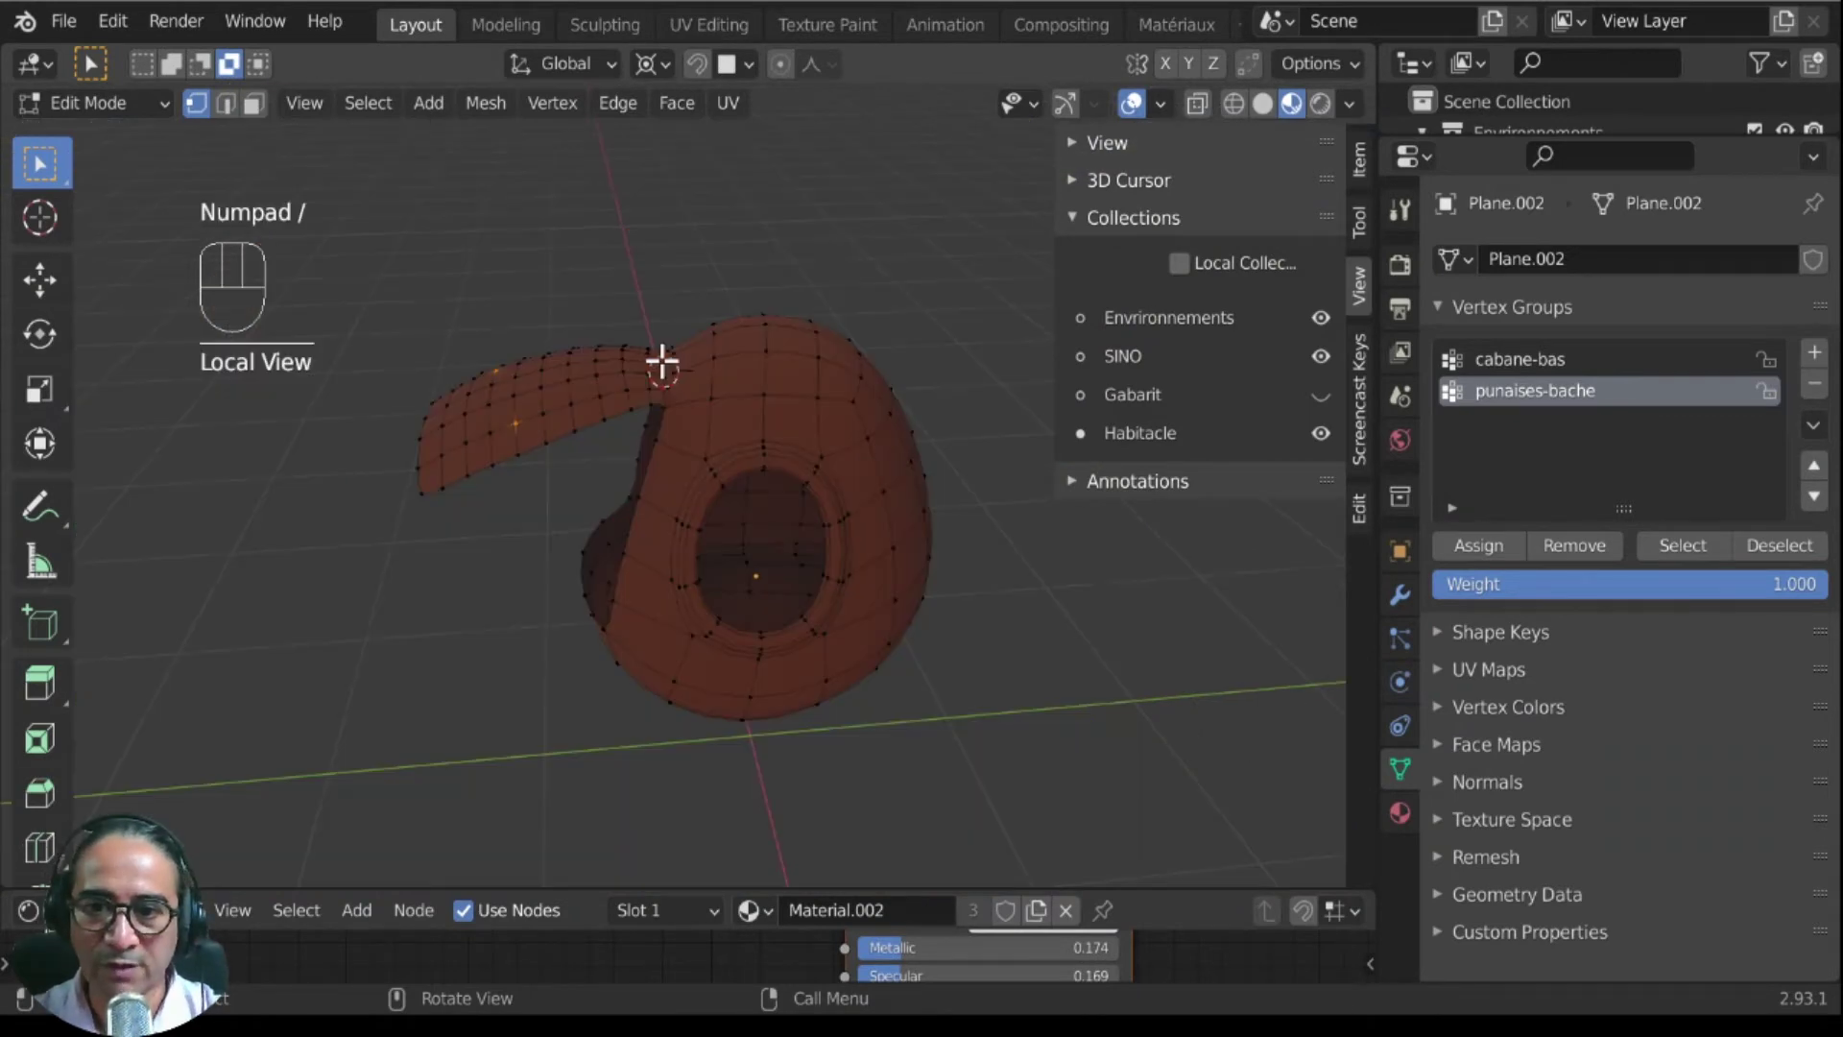
{"action": "scroll", "coordinate": [798, 506], "scroll_direction": "up", "scroll_amount": 3}
{"action": "middle_click_drag", "start_coordinate": [761, 464], "coordinate": [642, 399], "text": "shift"}
{"action": "left_click", "coordinate": [639, 339], "text": "alt"}
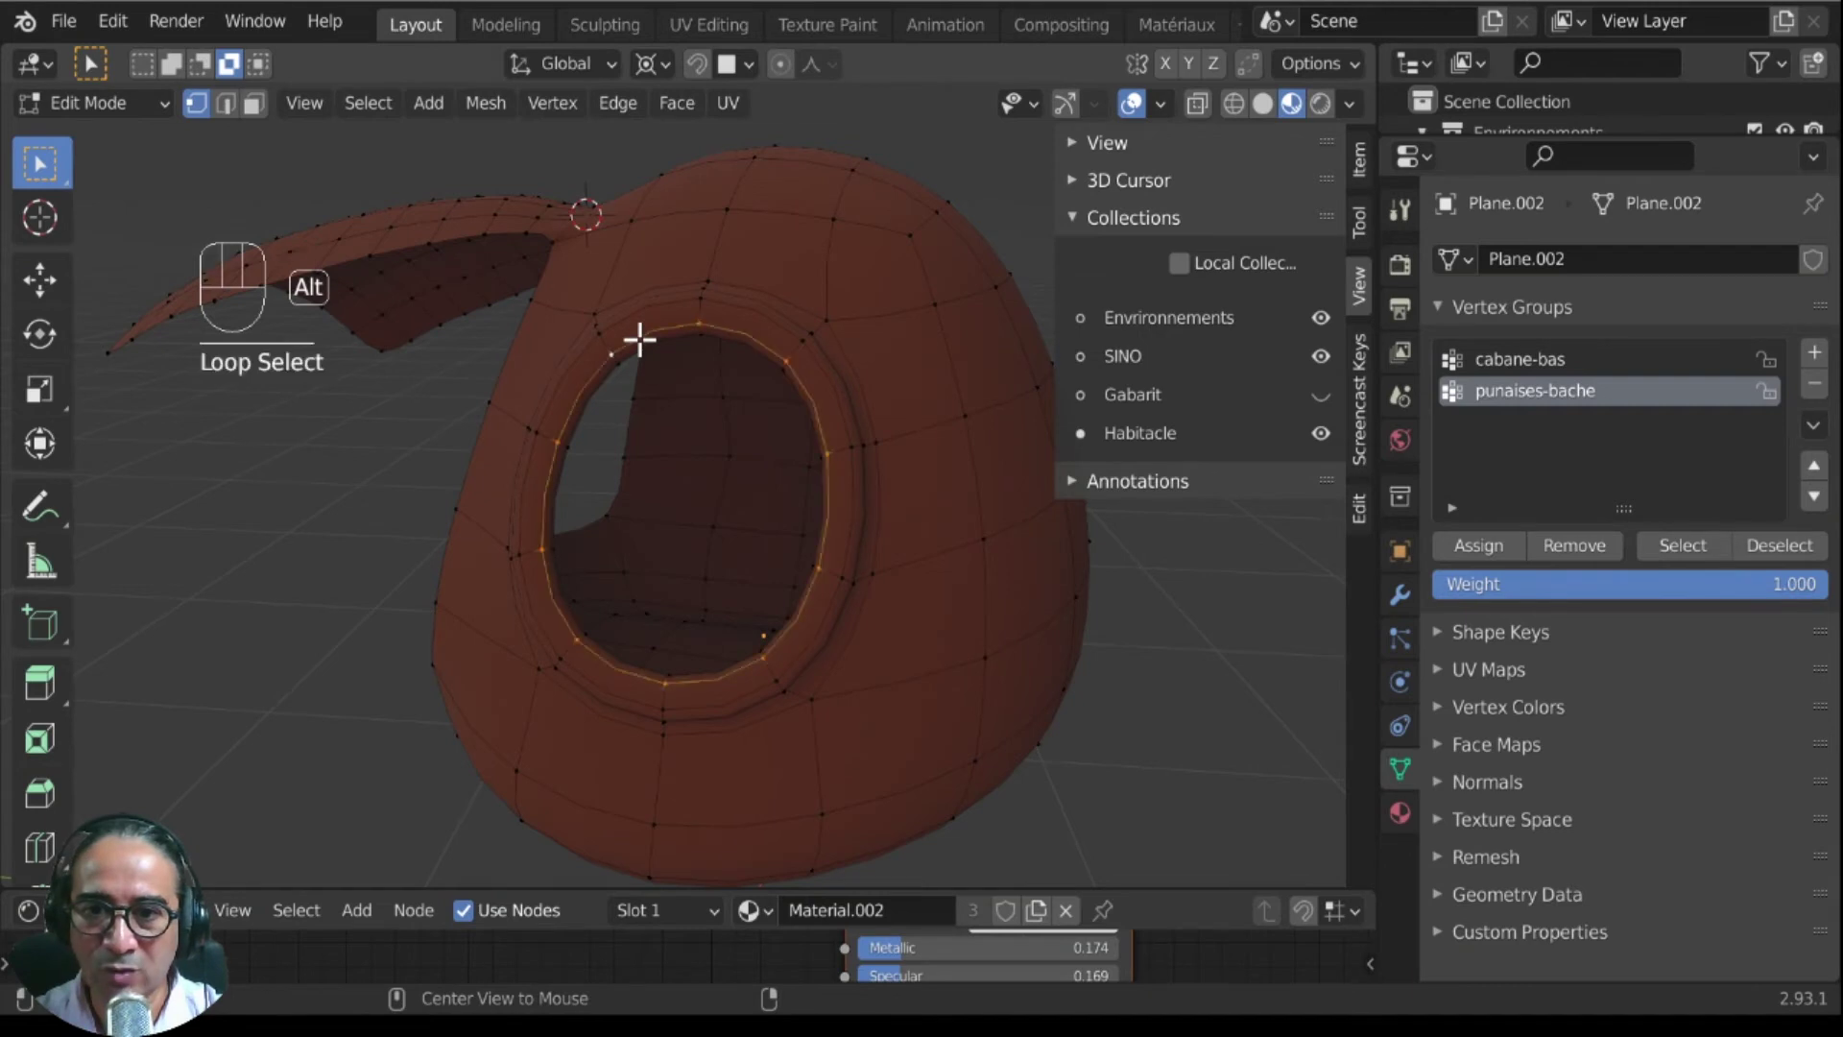
{"action": "key", "text": "ctrl+KP_Add"}
{"action": "key", "text": "ctrl+KP_Add"}
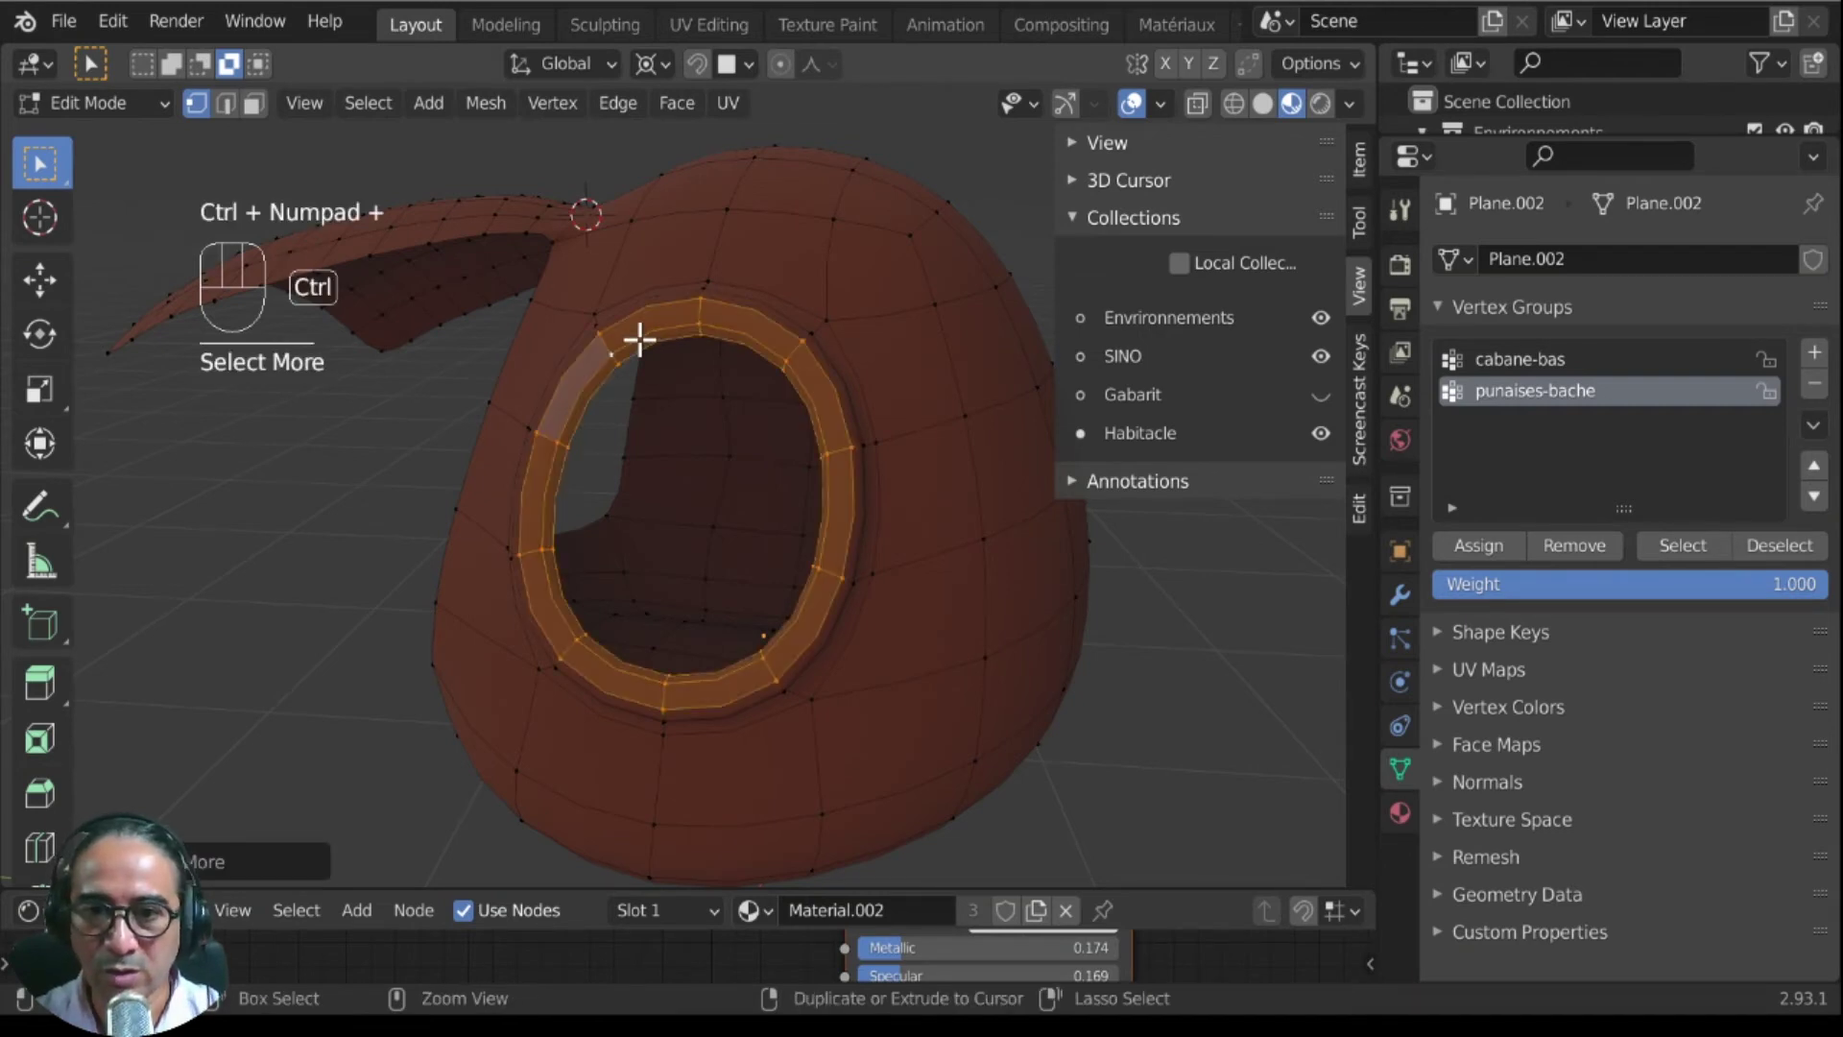
{"action": "middle_click_drag", "start_coordinate": [931, 620], "coordinate": [790, 601]}
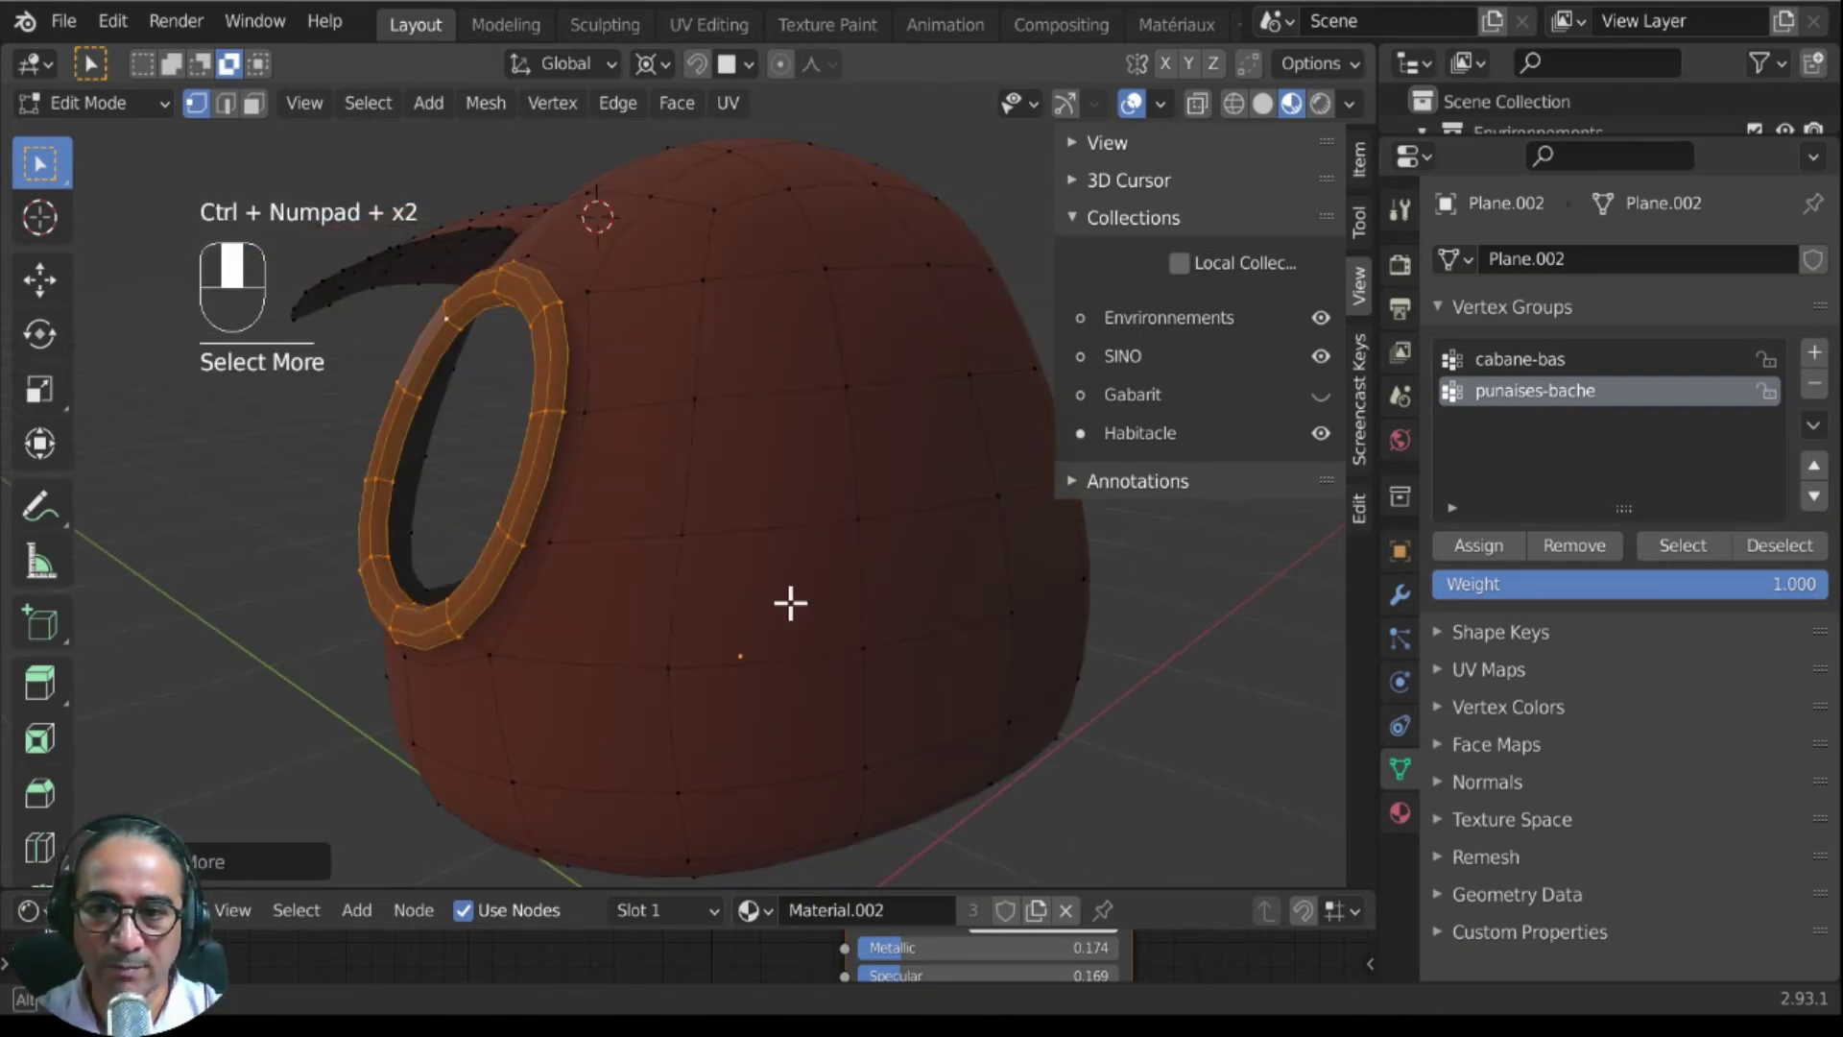
{"action": "left_click", "coordinate": [1480, 545]}
Step: Select the edge loop around the cabin's lower body and grow the selection once
{"action": "middle_click_drag", "start_coordinate": [637, 621], "coordinate": [596, 486]}
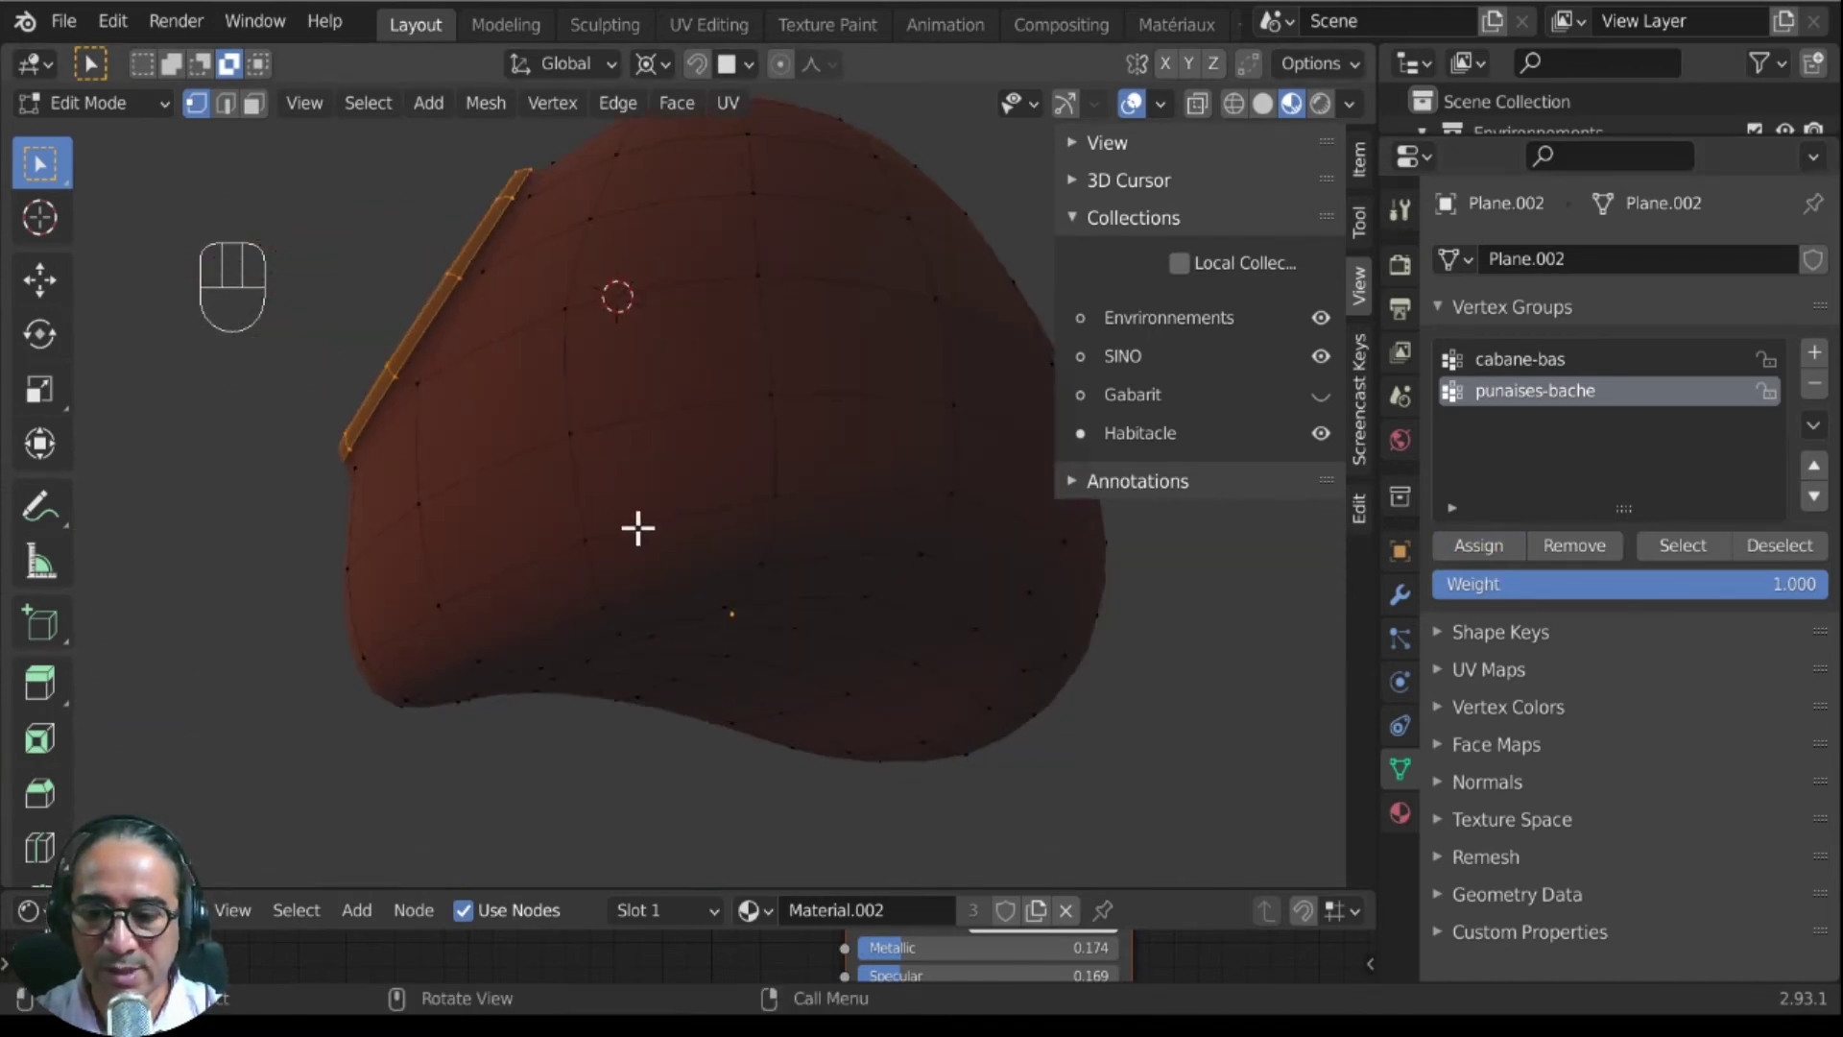
{"action": "right_click", "coordinate": [637, 527]}
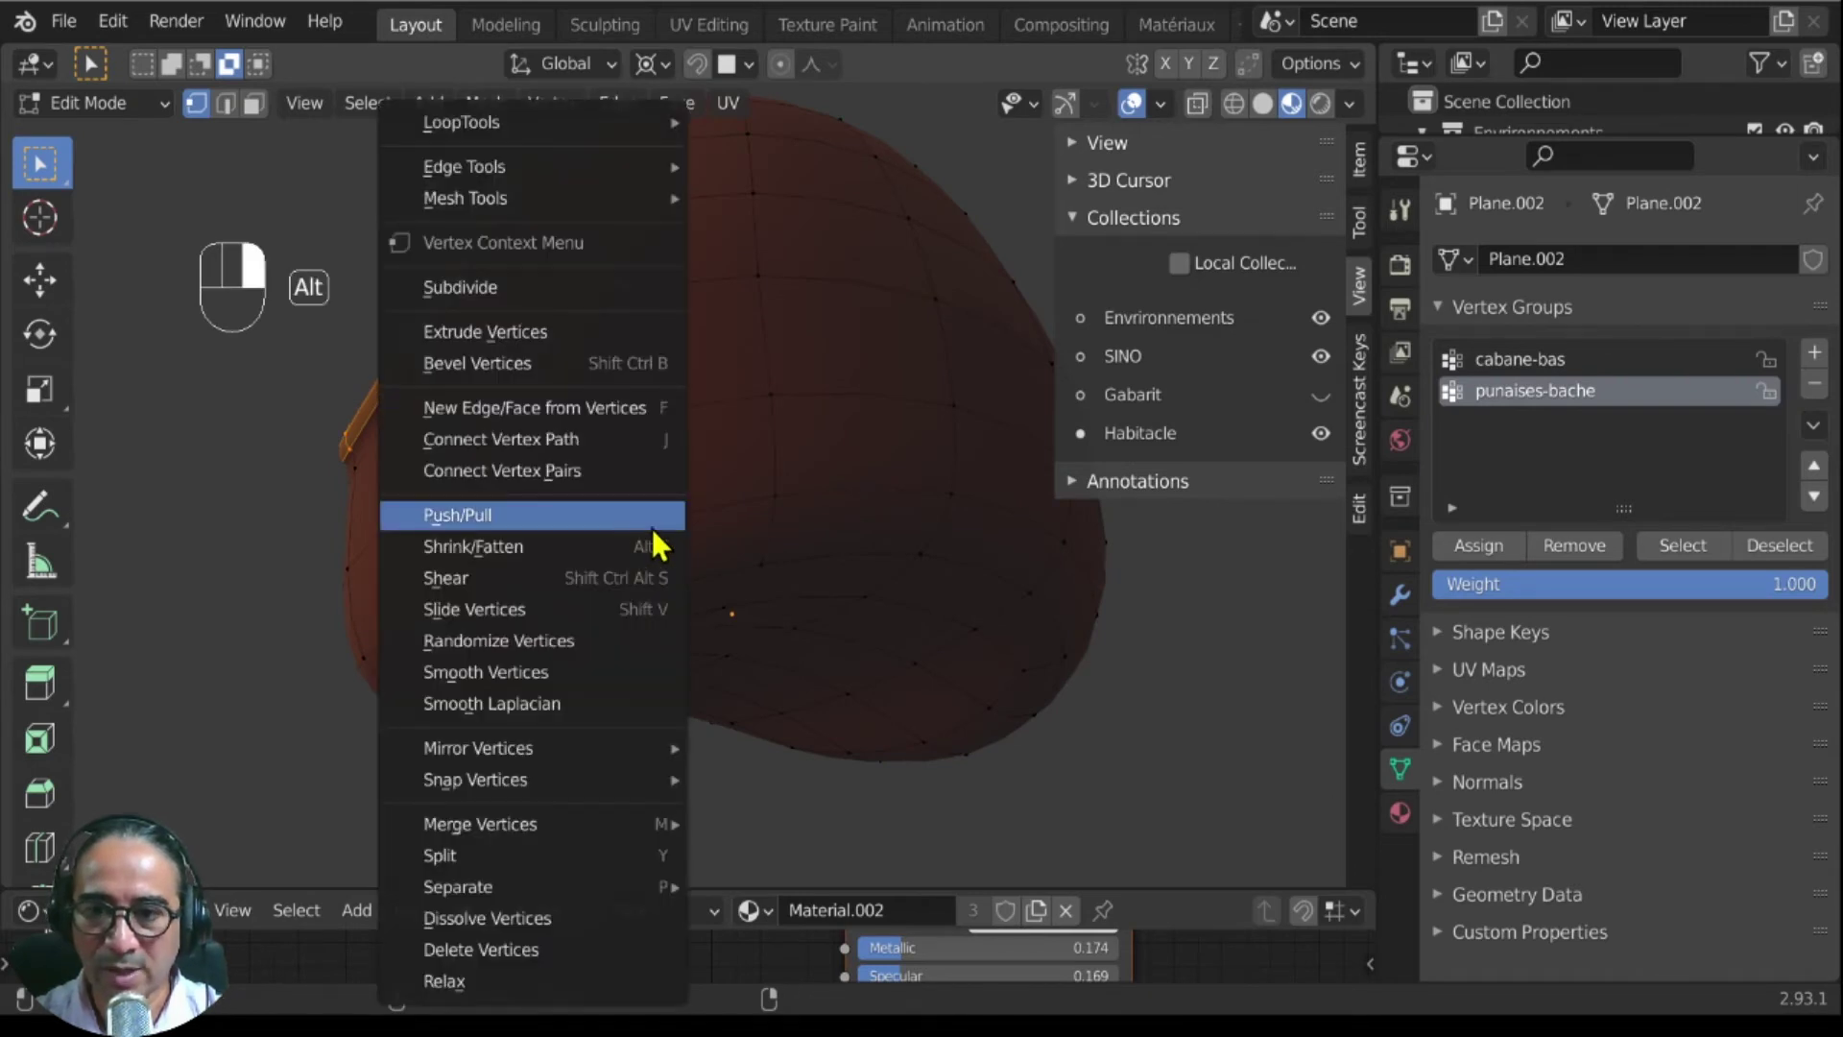
{"action": "right_click", "coordinate": [721, 509]}
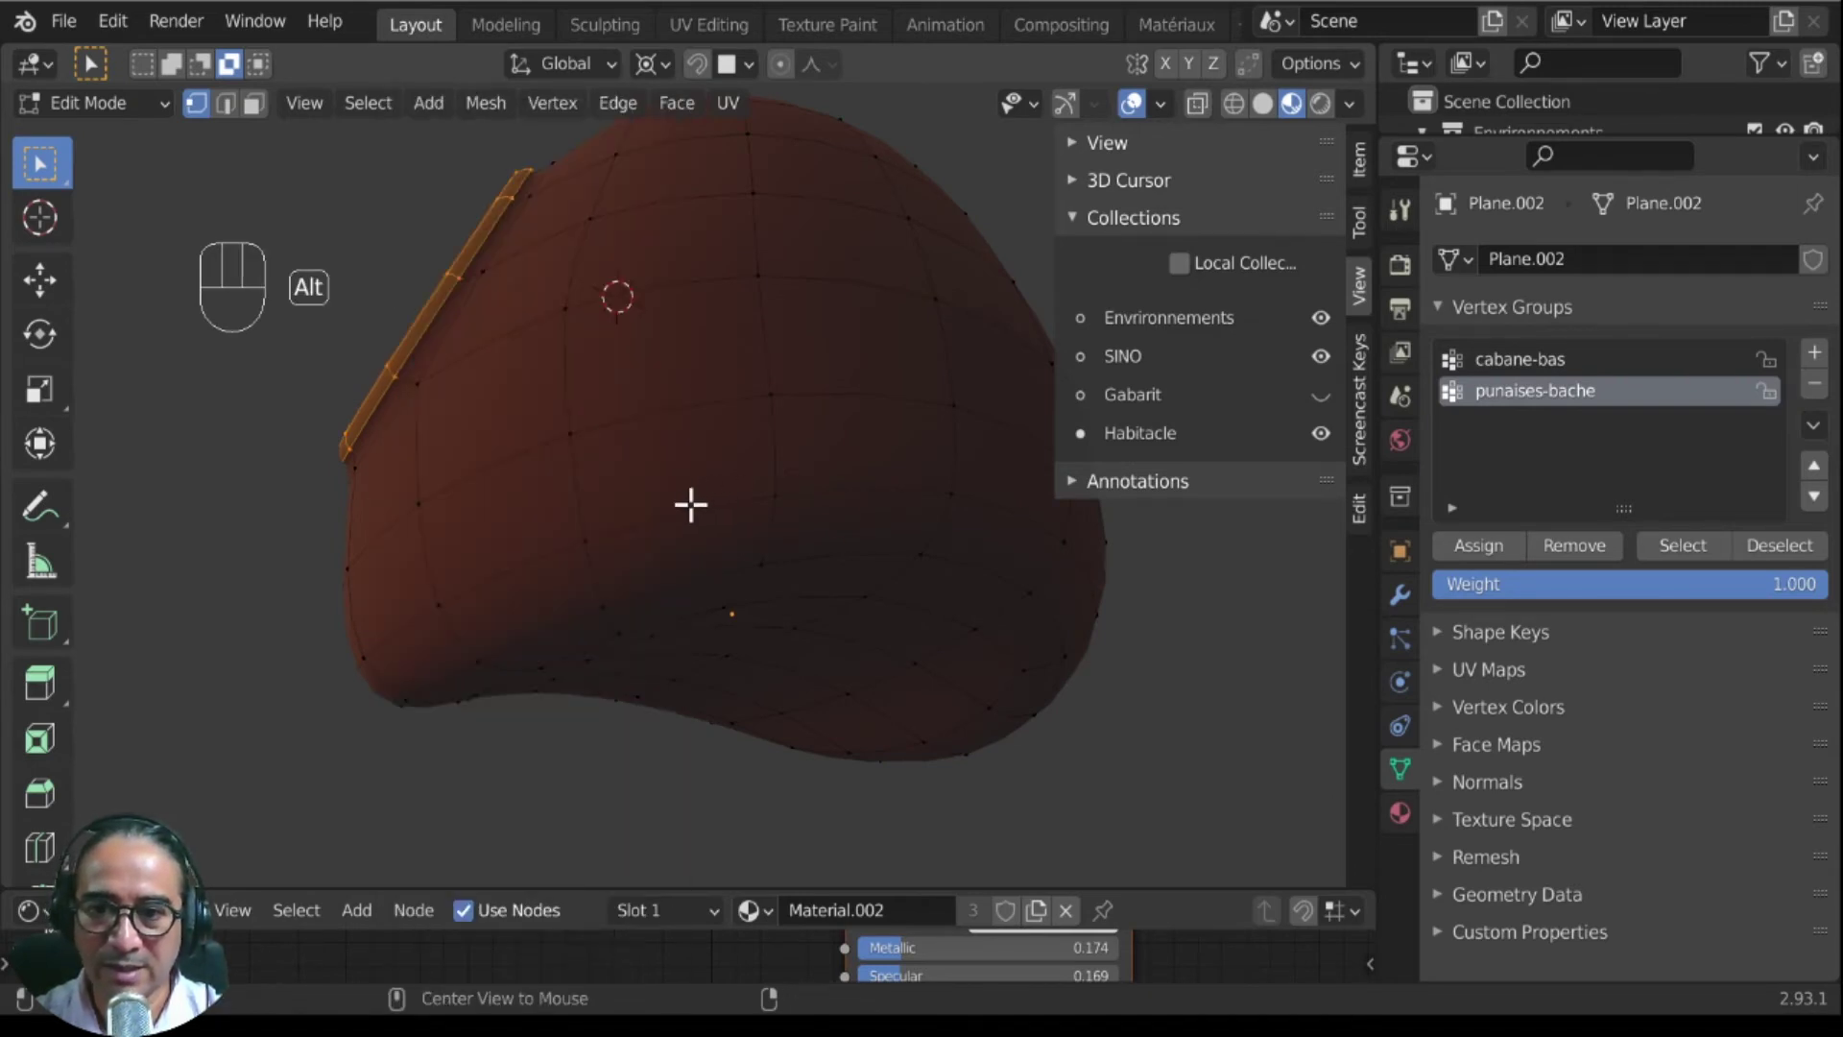
{"action": "left_click", "coordinate": [688, 522]}
{"action": "left_click", "coordinate": [634, 523], "text": "alt"}
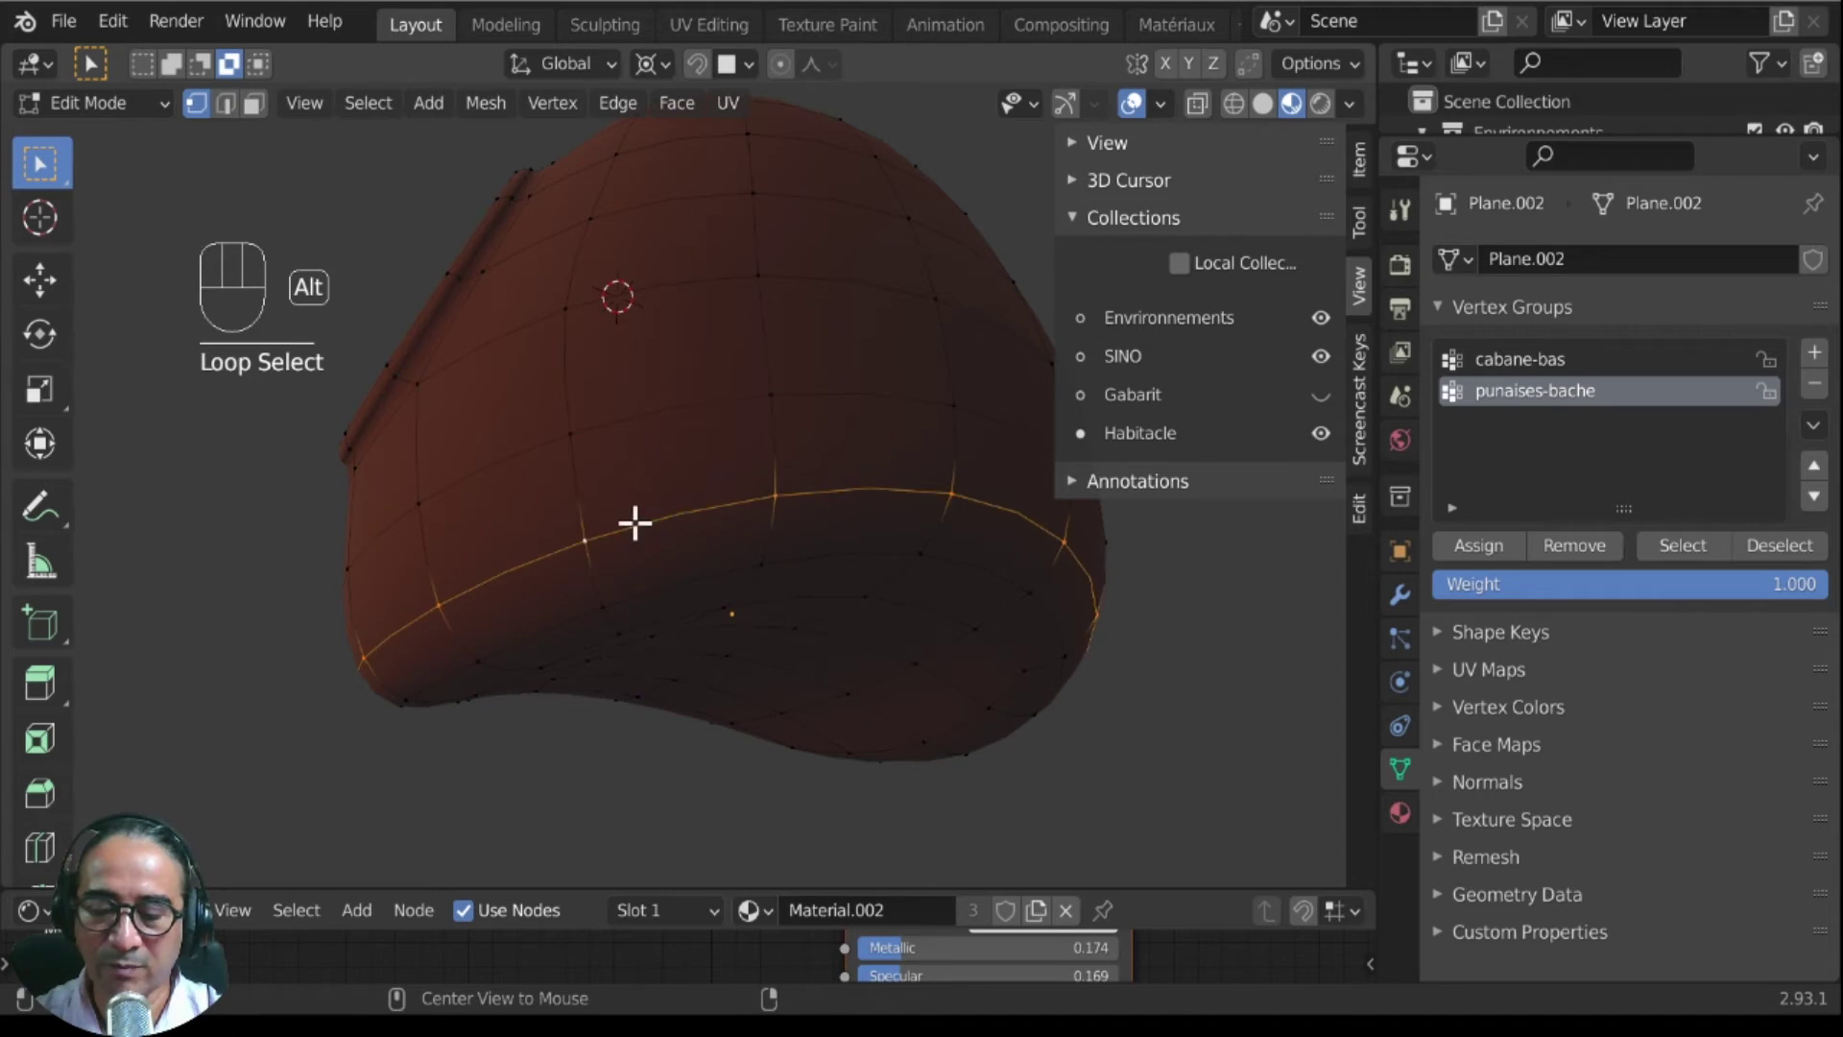
{"action": "mouse_move", "coordinate": [815, 680]}
{"action": "middle_mouse_down"}
{"action": "mouse_move", "coordinate": [757, 650]}
{"action": "mouse_move", "coordinate": [761, 611]}
{"action": "mouse_move", "coordinate": [823, 655]}
{"action": "middle_mouse_up"}
{"action": "key", "text": "ctrl+KP_Add"}
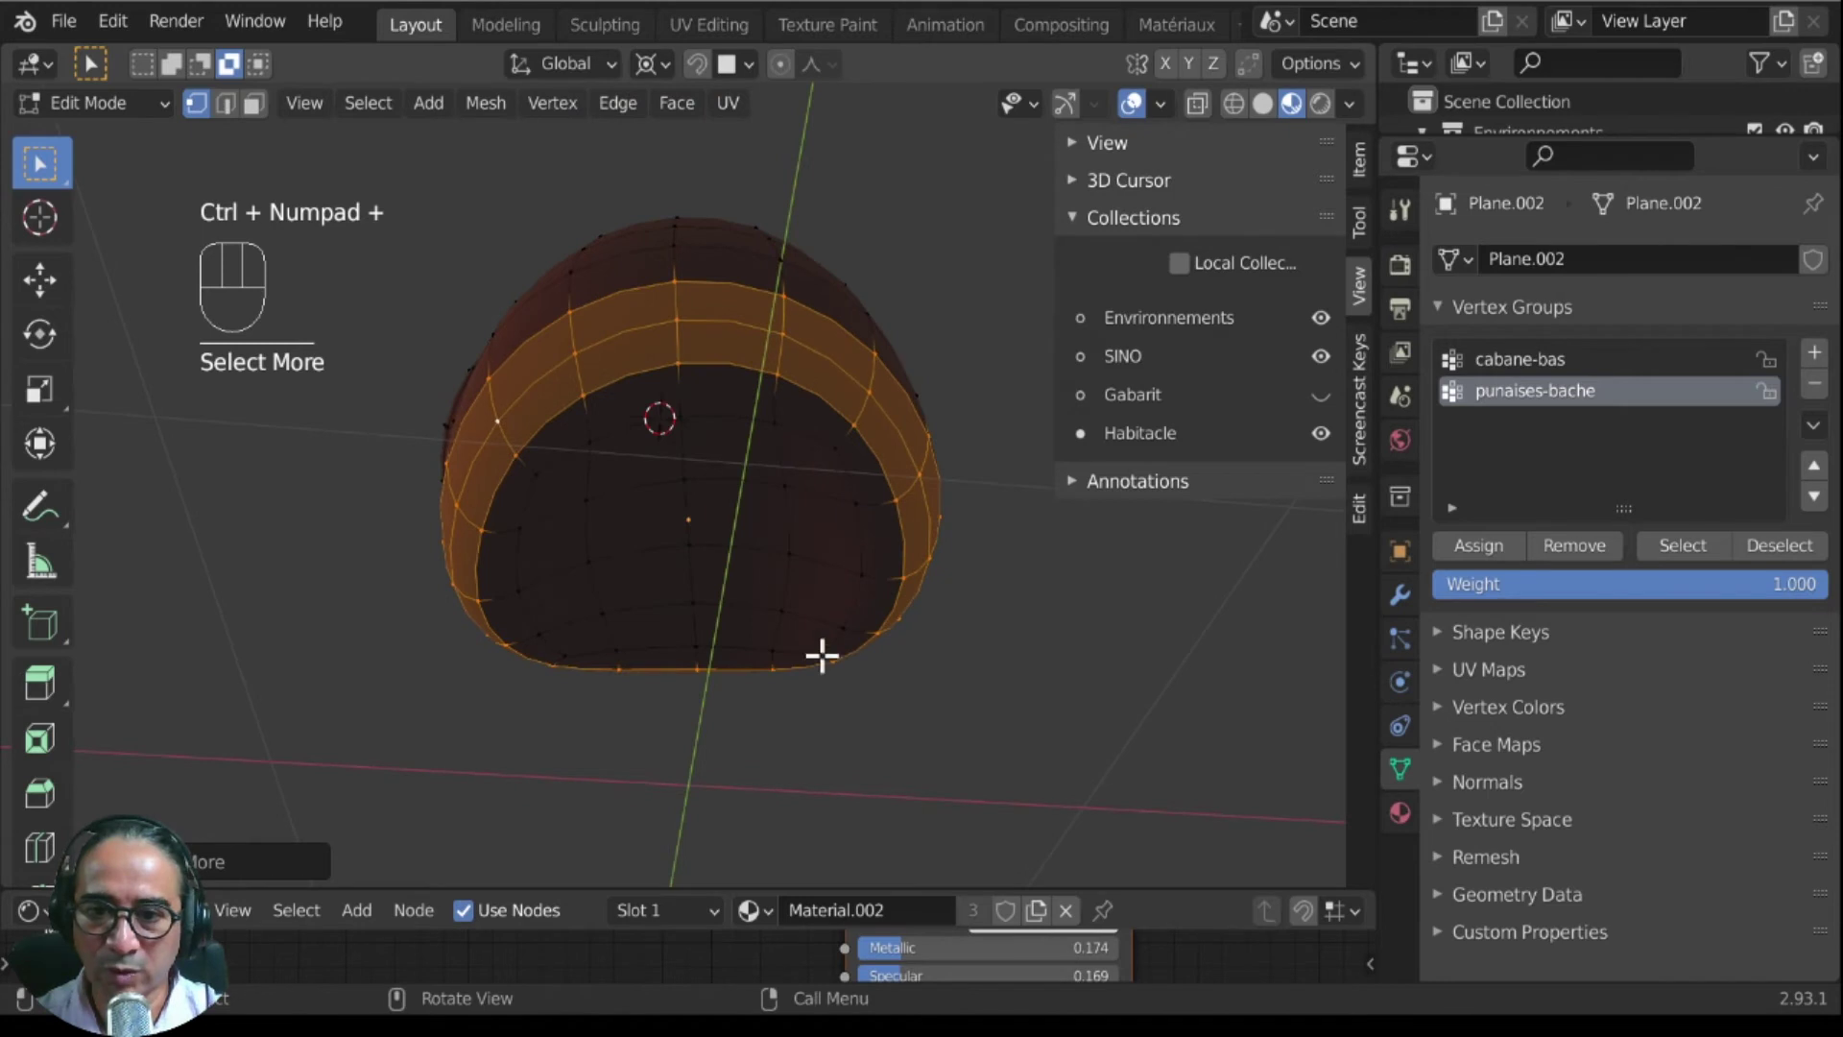
Step: Extend the selection across the cabin's whole underside in face selection mode and assign it to punaises-bache
{"action": "left_click", "coordinate": [254, 102]}
{"action": "middle_click_drag", "start_coordinate": [553, 653], "coordinate": [538, 333]}
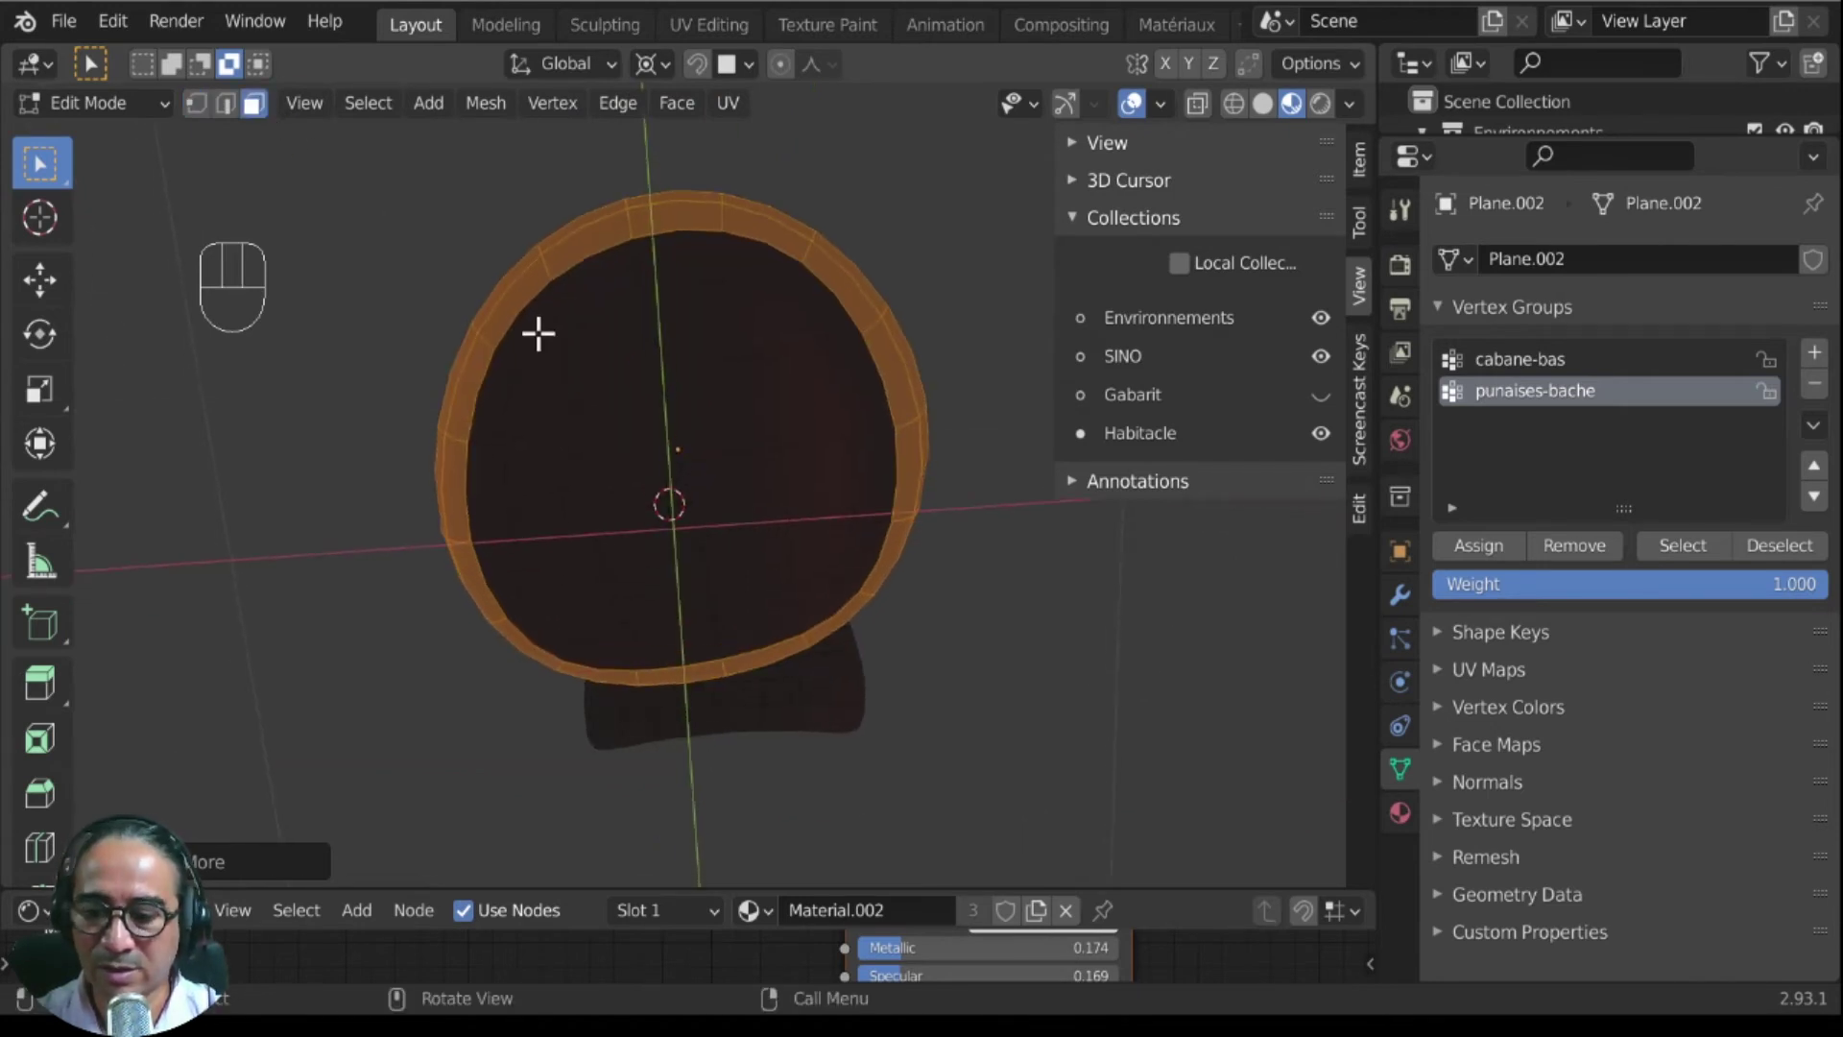
{"action": "left_click", "coordinate": [538, 322], "text": "shift"}
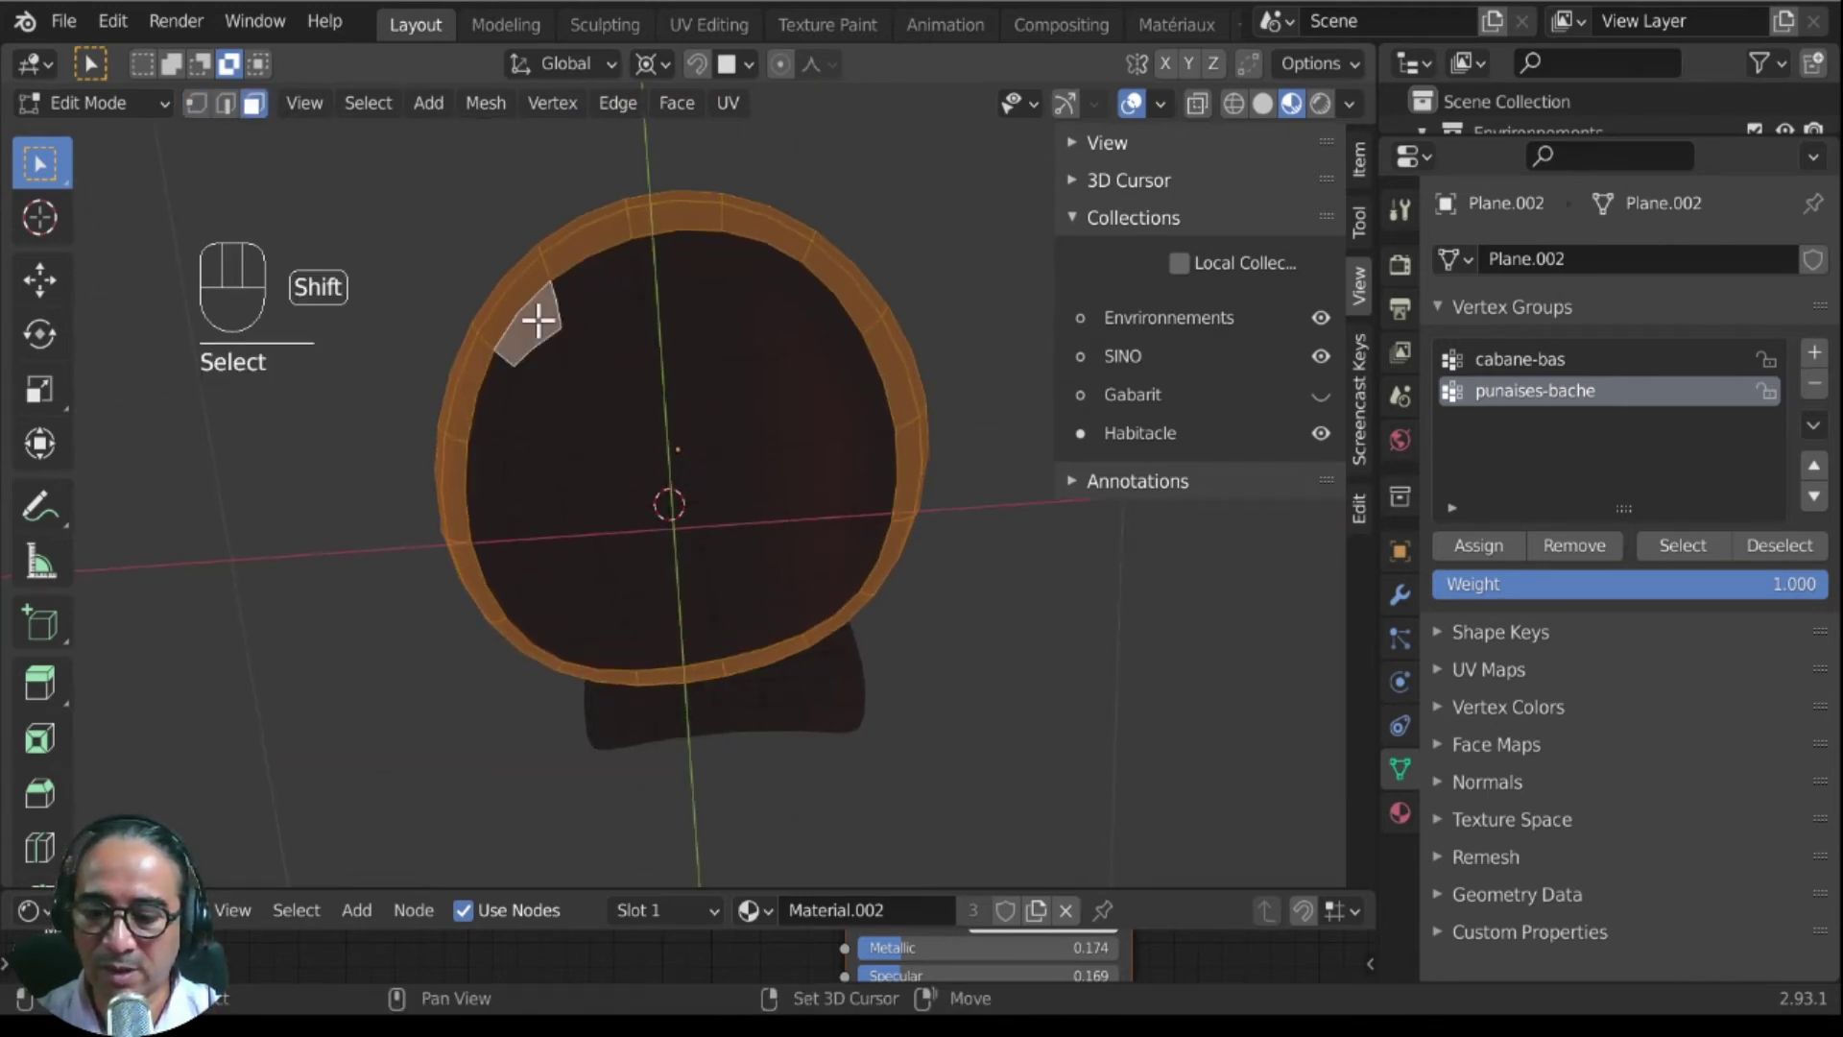
{"action": "left_click", "coordinate": [822, 603], "text": "ctrl+shift"}
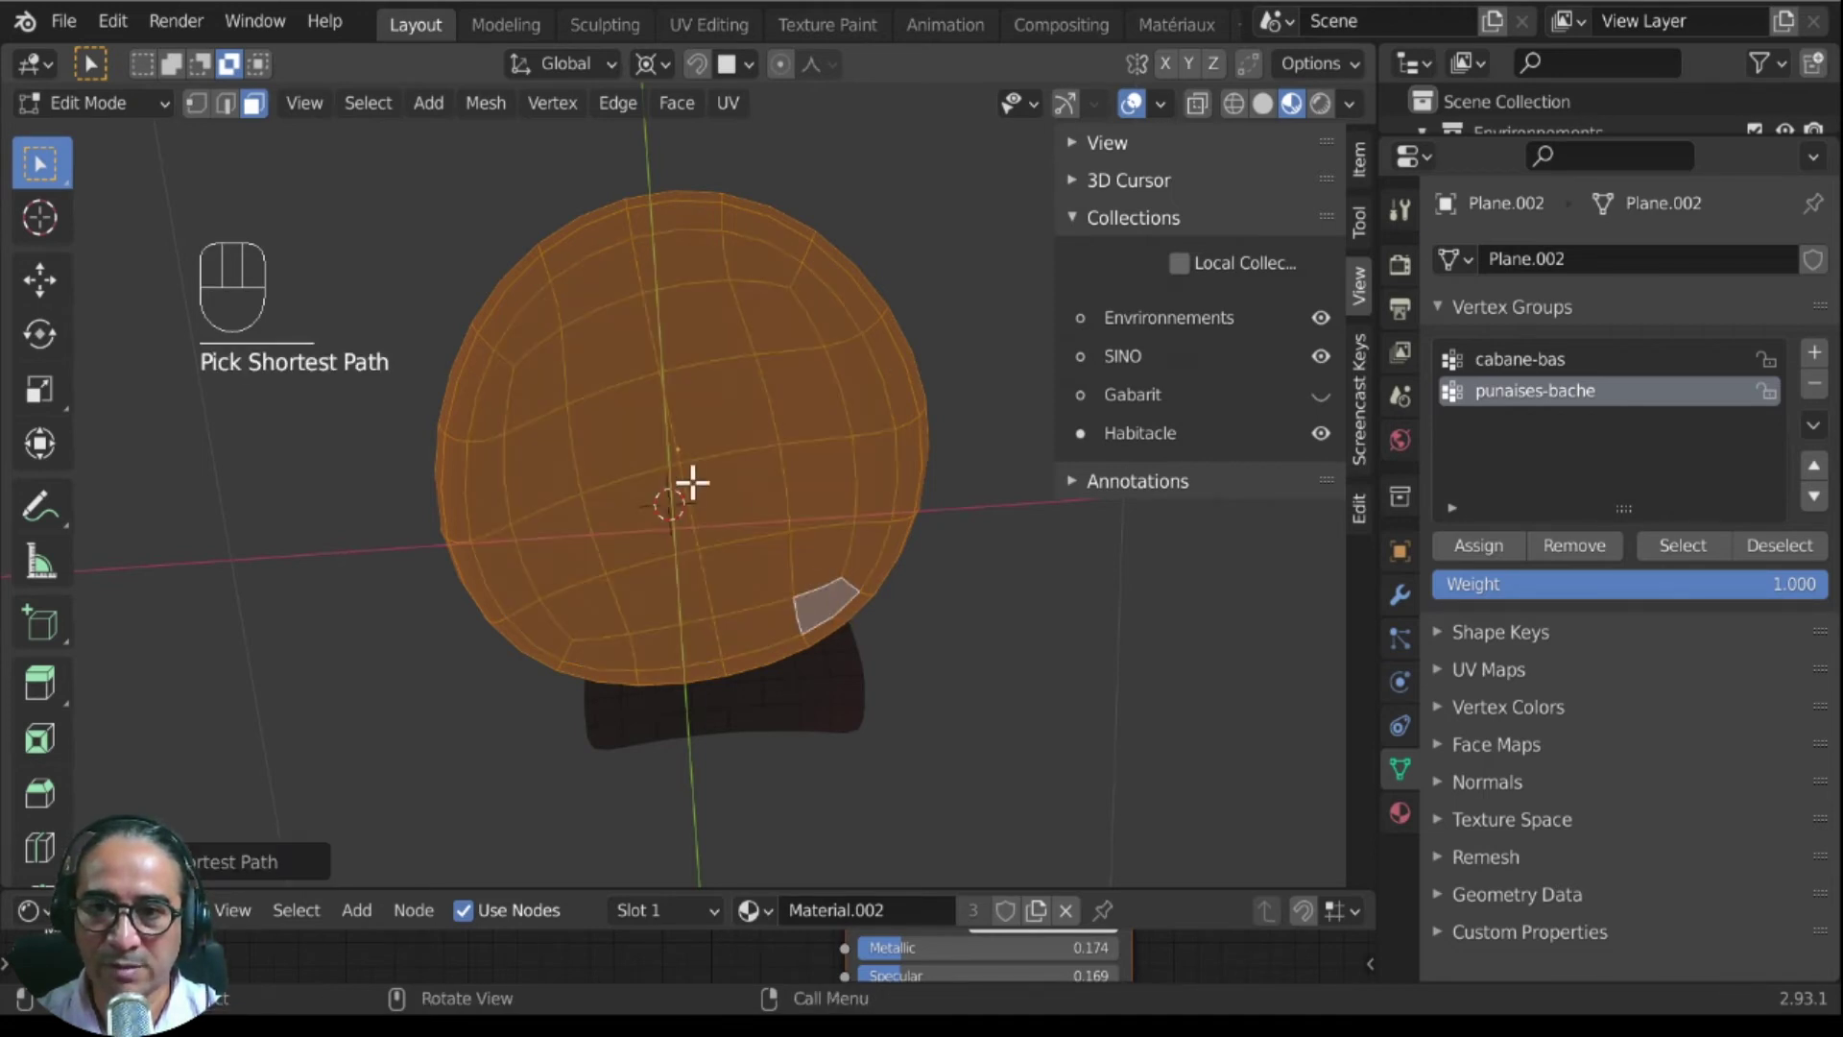
{"action": "middle_click_drag", "start_coordinate": [728, 428], "coordinate": [1003, 737]}
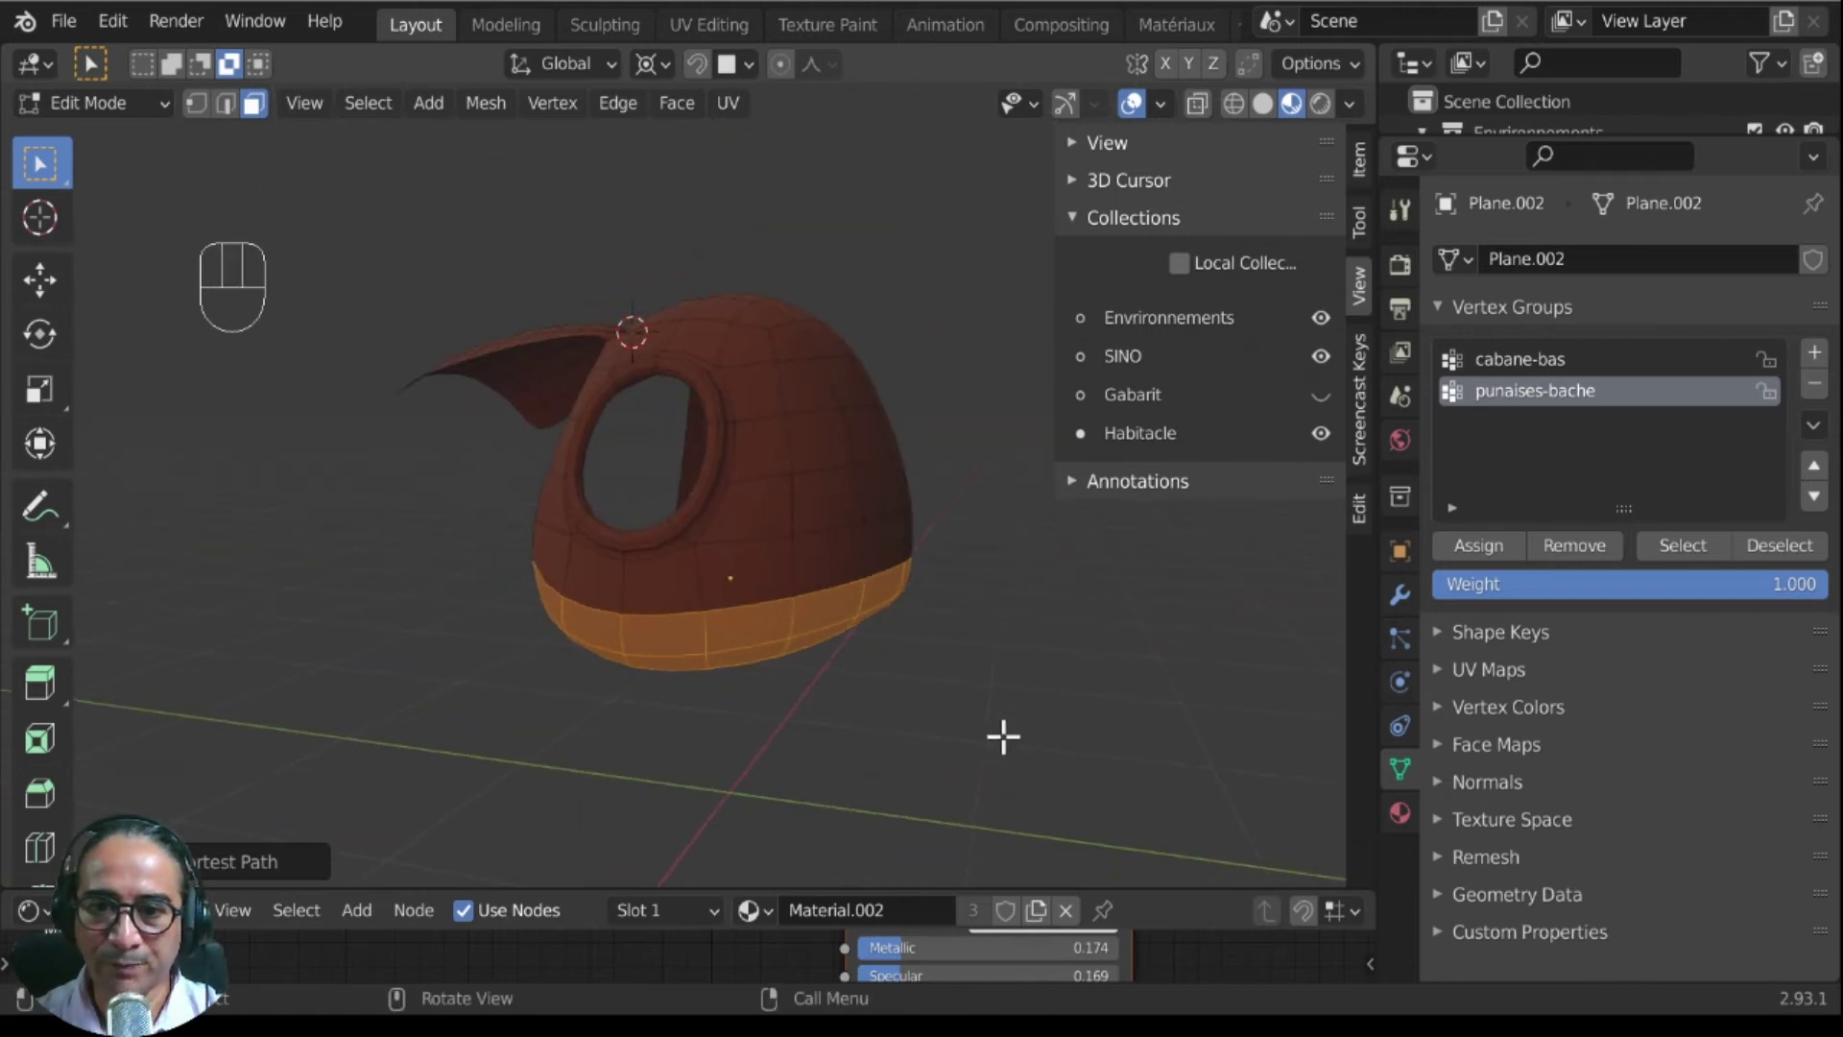
{"action": "left_click", "coordinate": [1474, 545]}
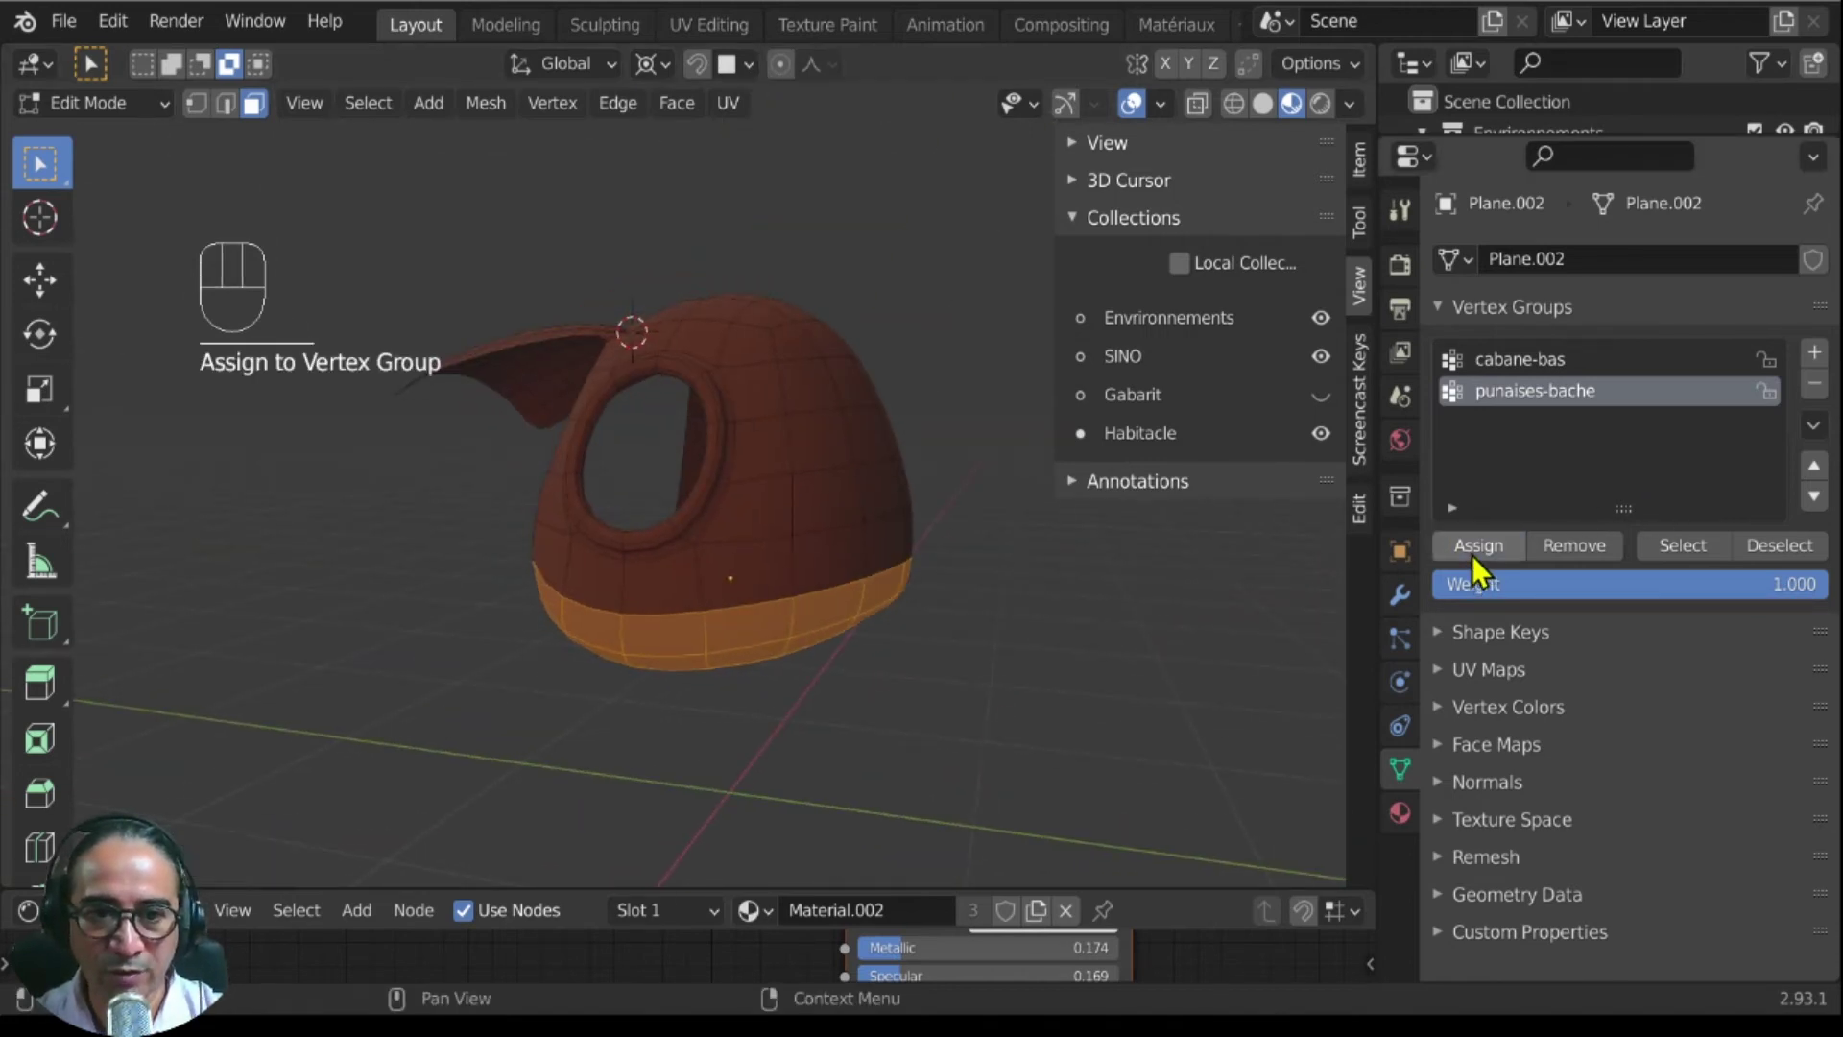
Step: Switch the Shader Editor area to a taller Timeline, move to frame 0 and stop the playback
{"action": "middle_click_drag", "start_coordinate": [753, 691], "coordinate": [839, 691]}
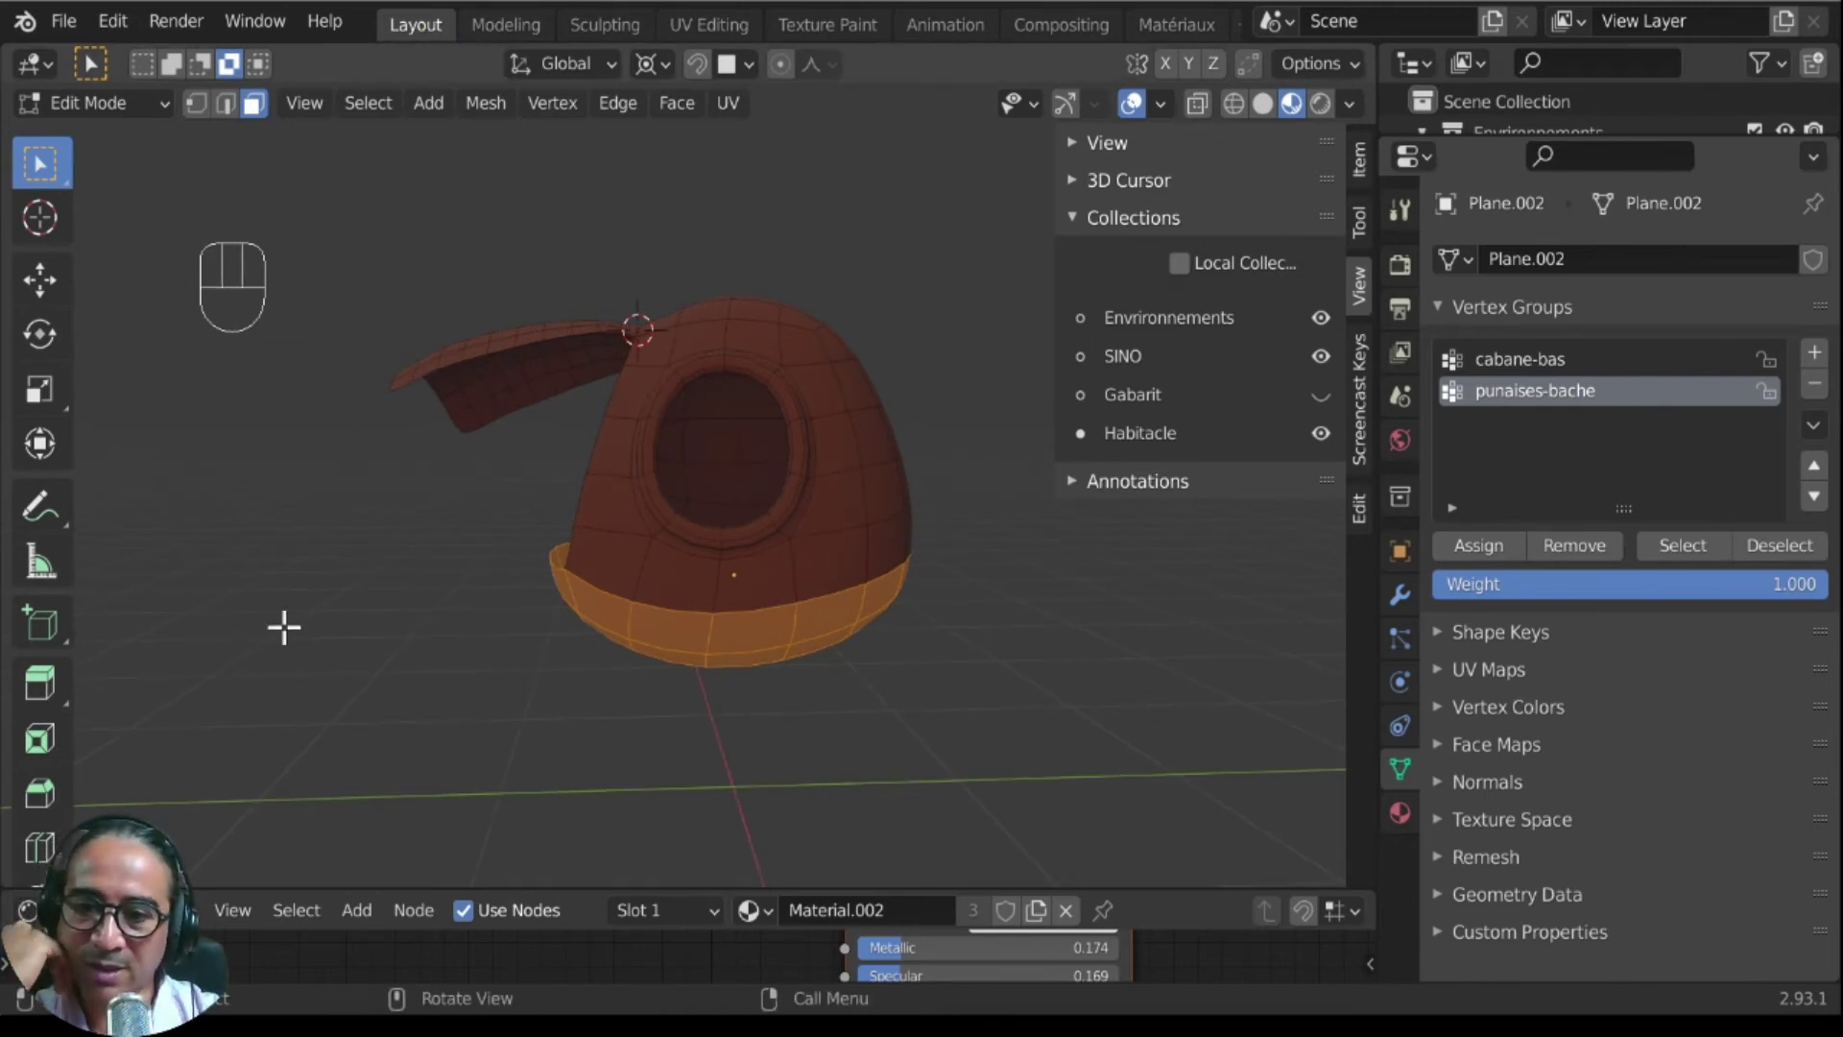
{"action": "left_click", "coordinate": [29, 910]}
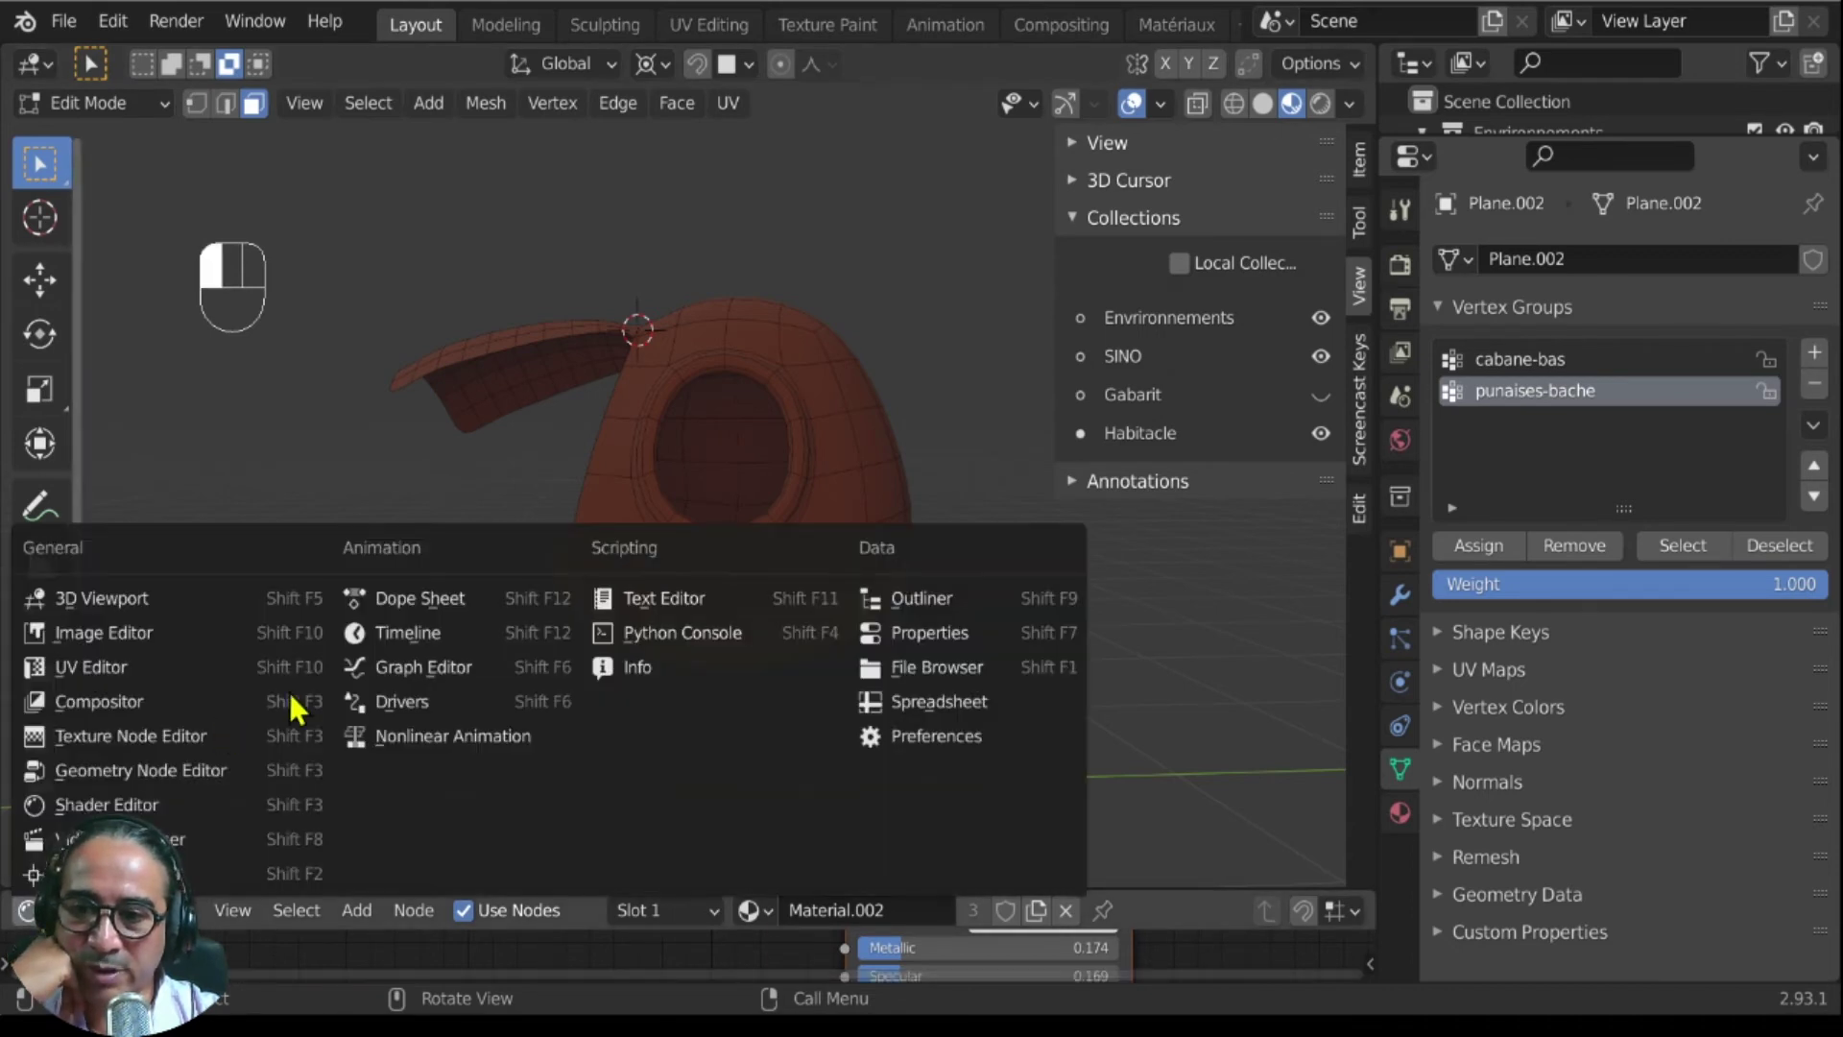
{"action": "left_click", "coordinate": [383, 630]}
{"action": "left_click_drag", "start_coordinate": [400, 876], "coordinate": [414, 757]}
{"action": "left_click_drag", "start_coordinate": [579, 821], "coordinate": [63, 789]}
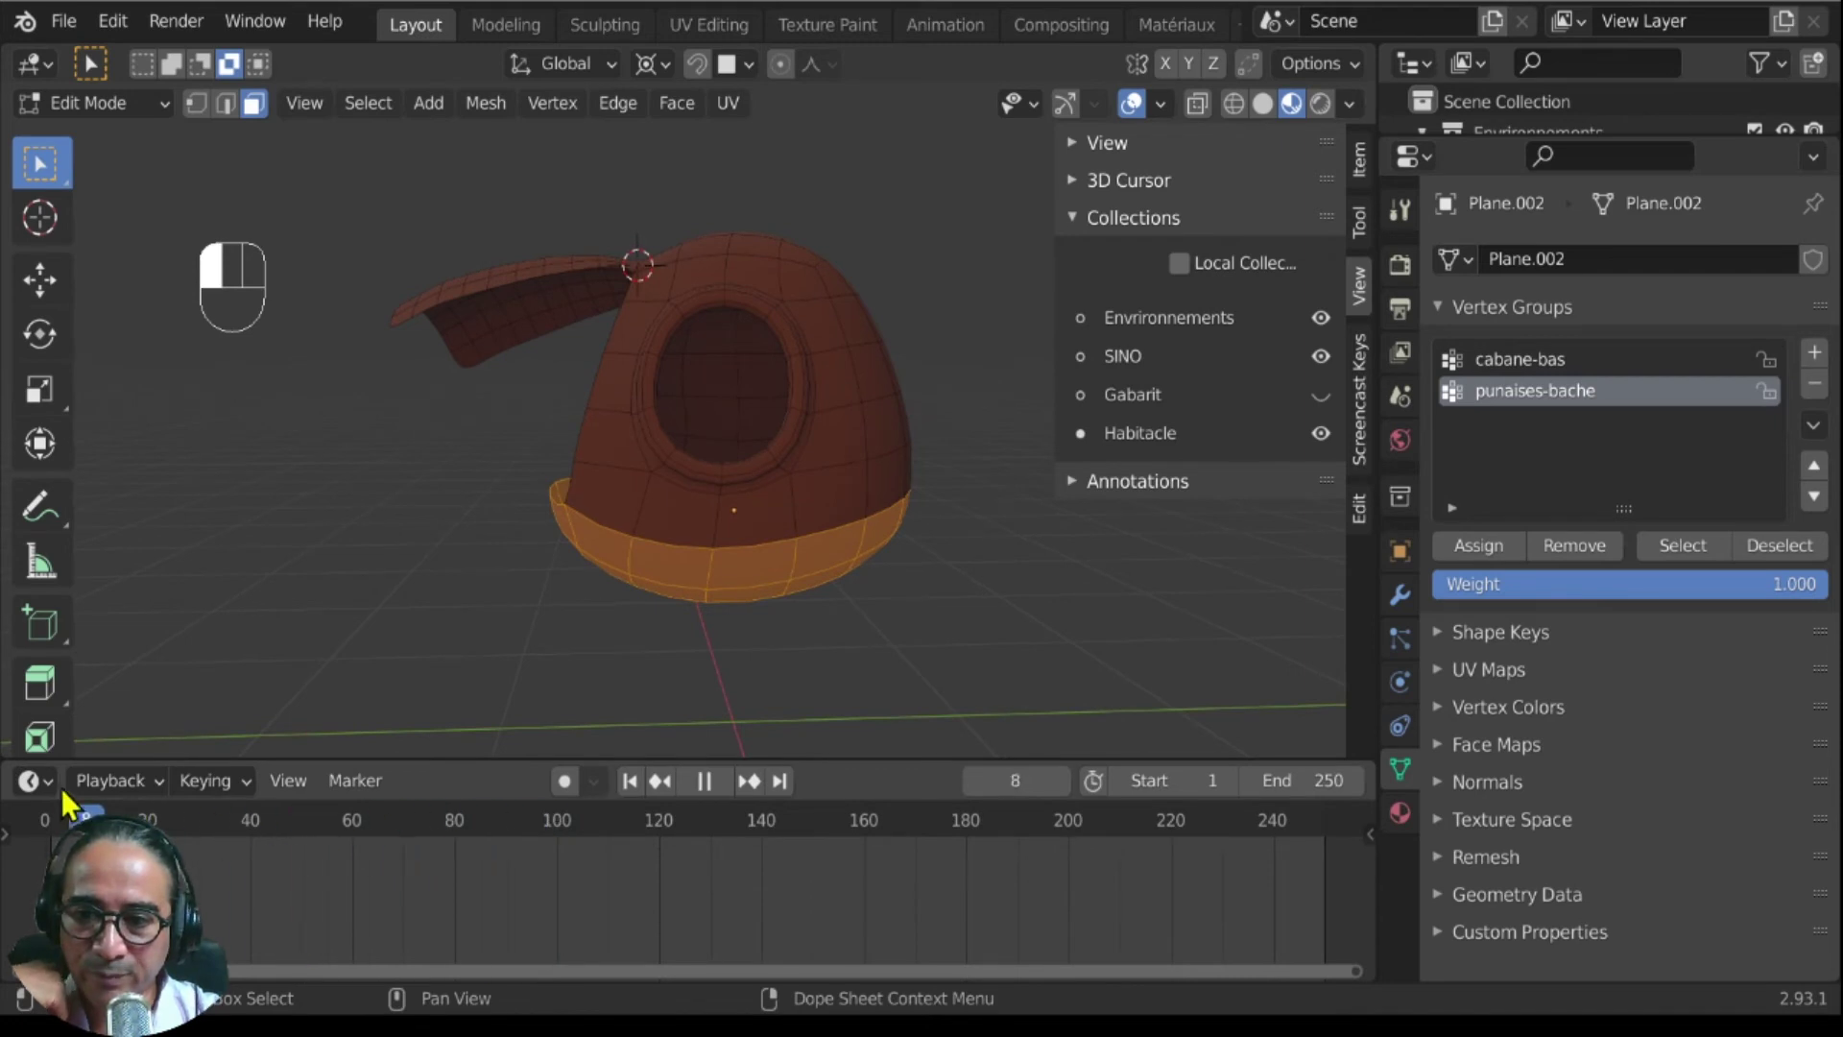
{"action": "key", "text": "space"}
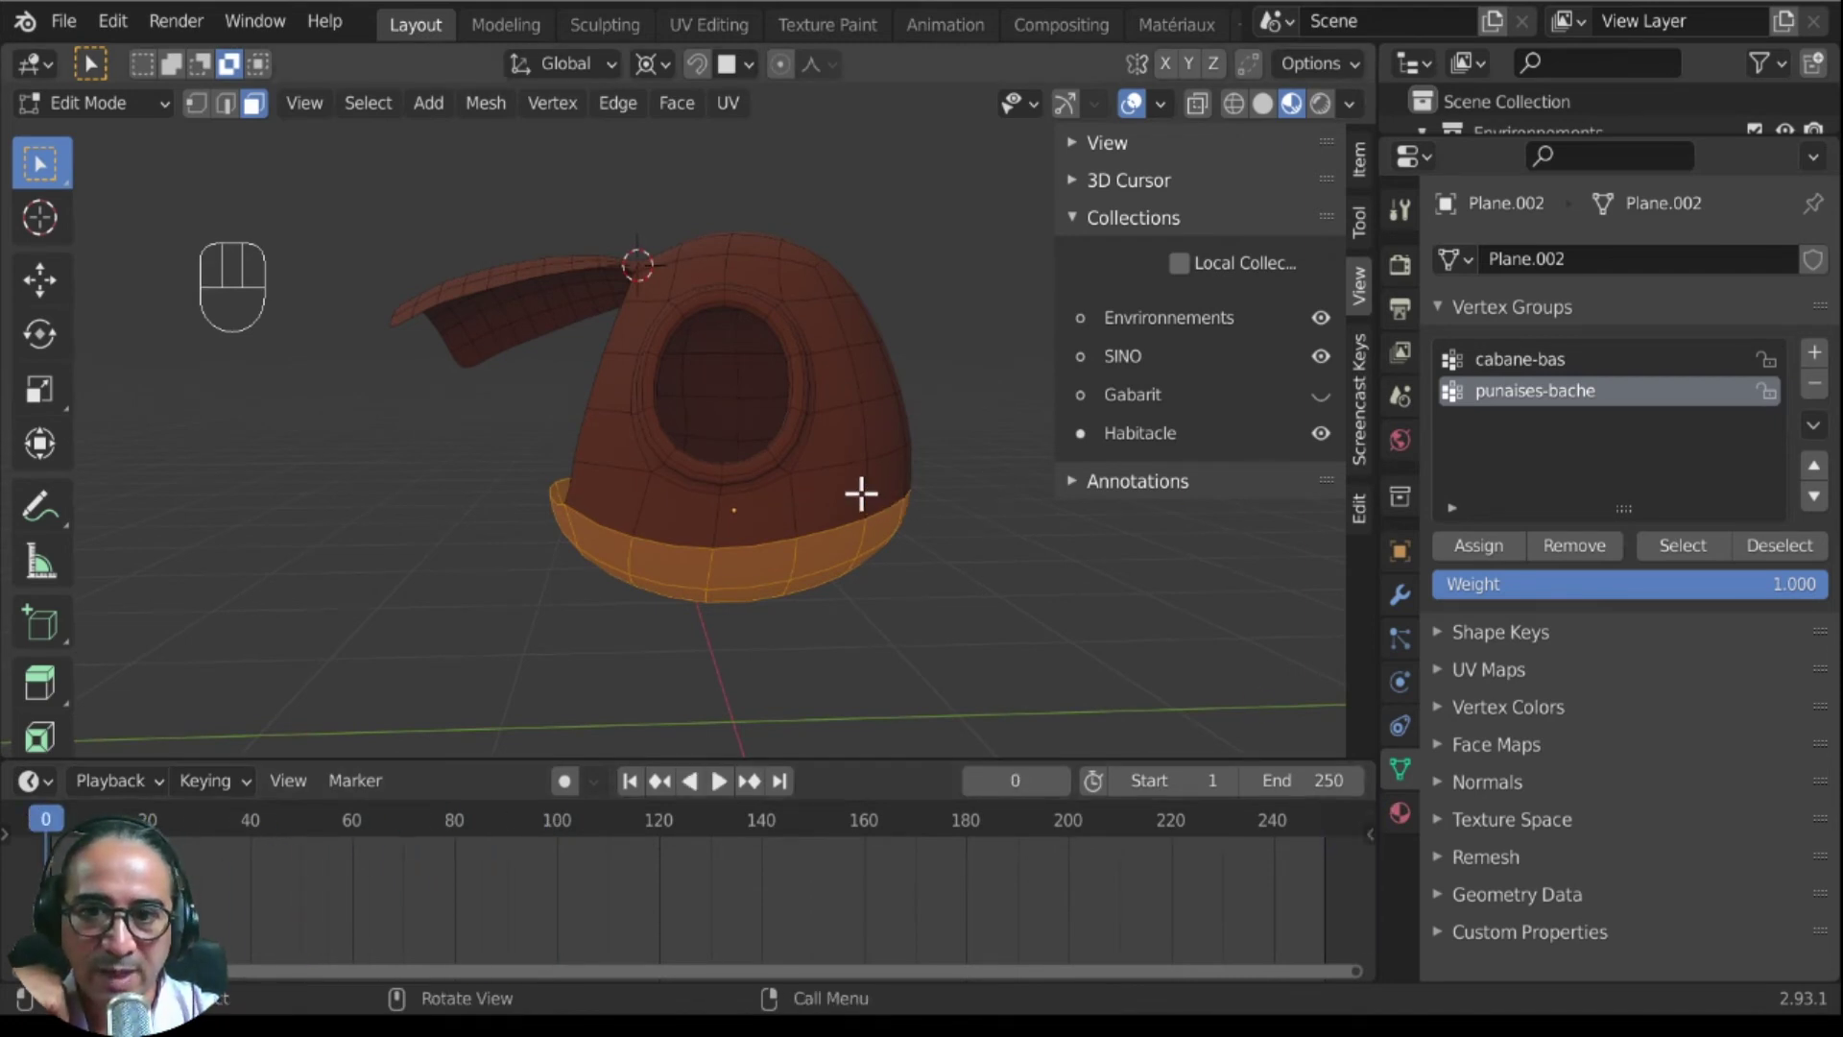
Step: Return to Object Mode and add Cloth physics to the cabin
{"action": "middle_click_drag", "start_coordinate": [861, 494], "coordinate": [818, 510]}
{"action": "left_click", "coordinate": [91, 105]}
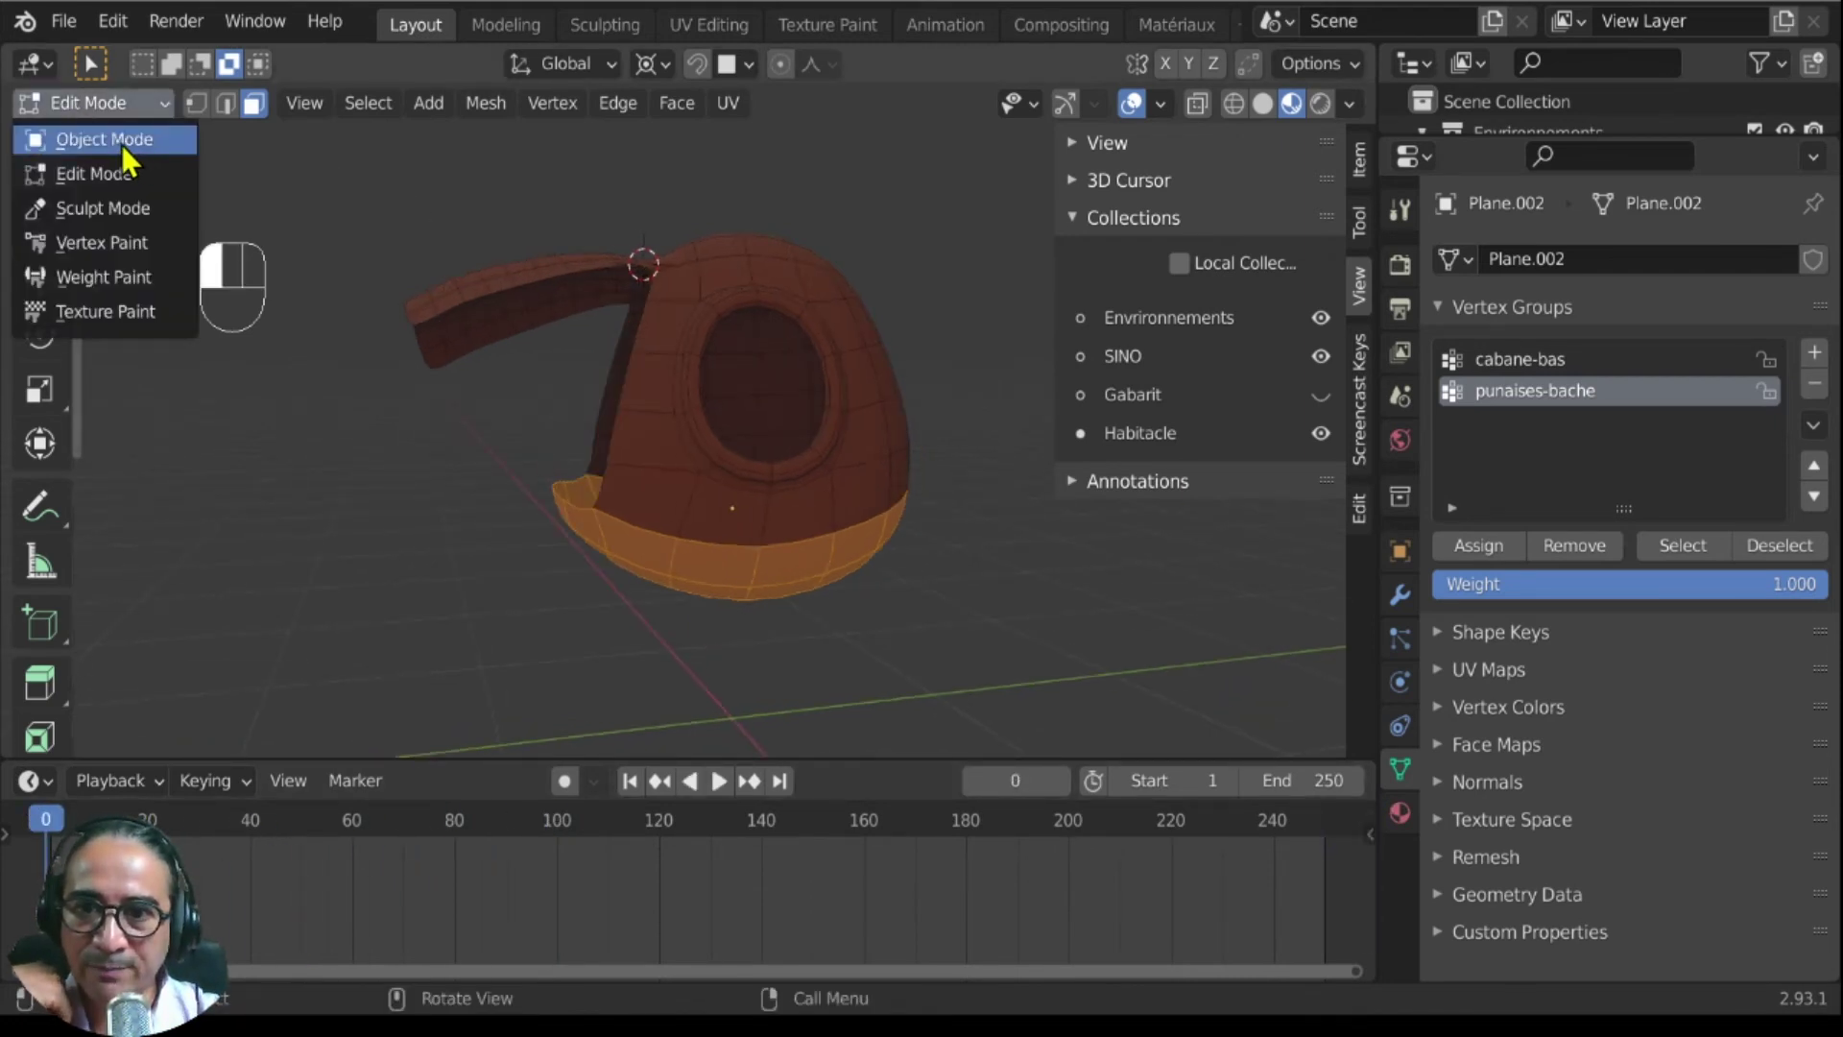
{"action": "left_click", "coordinate": [122, 148]}
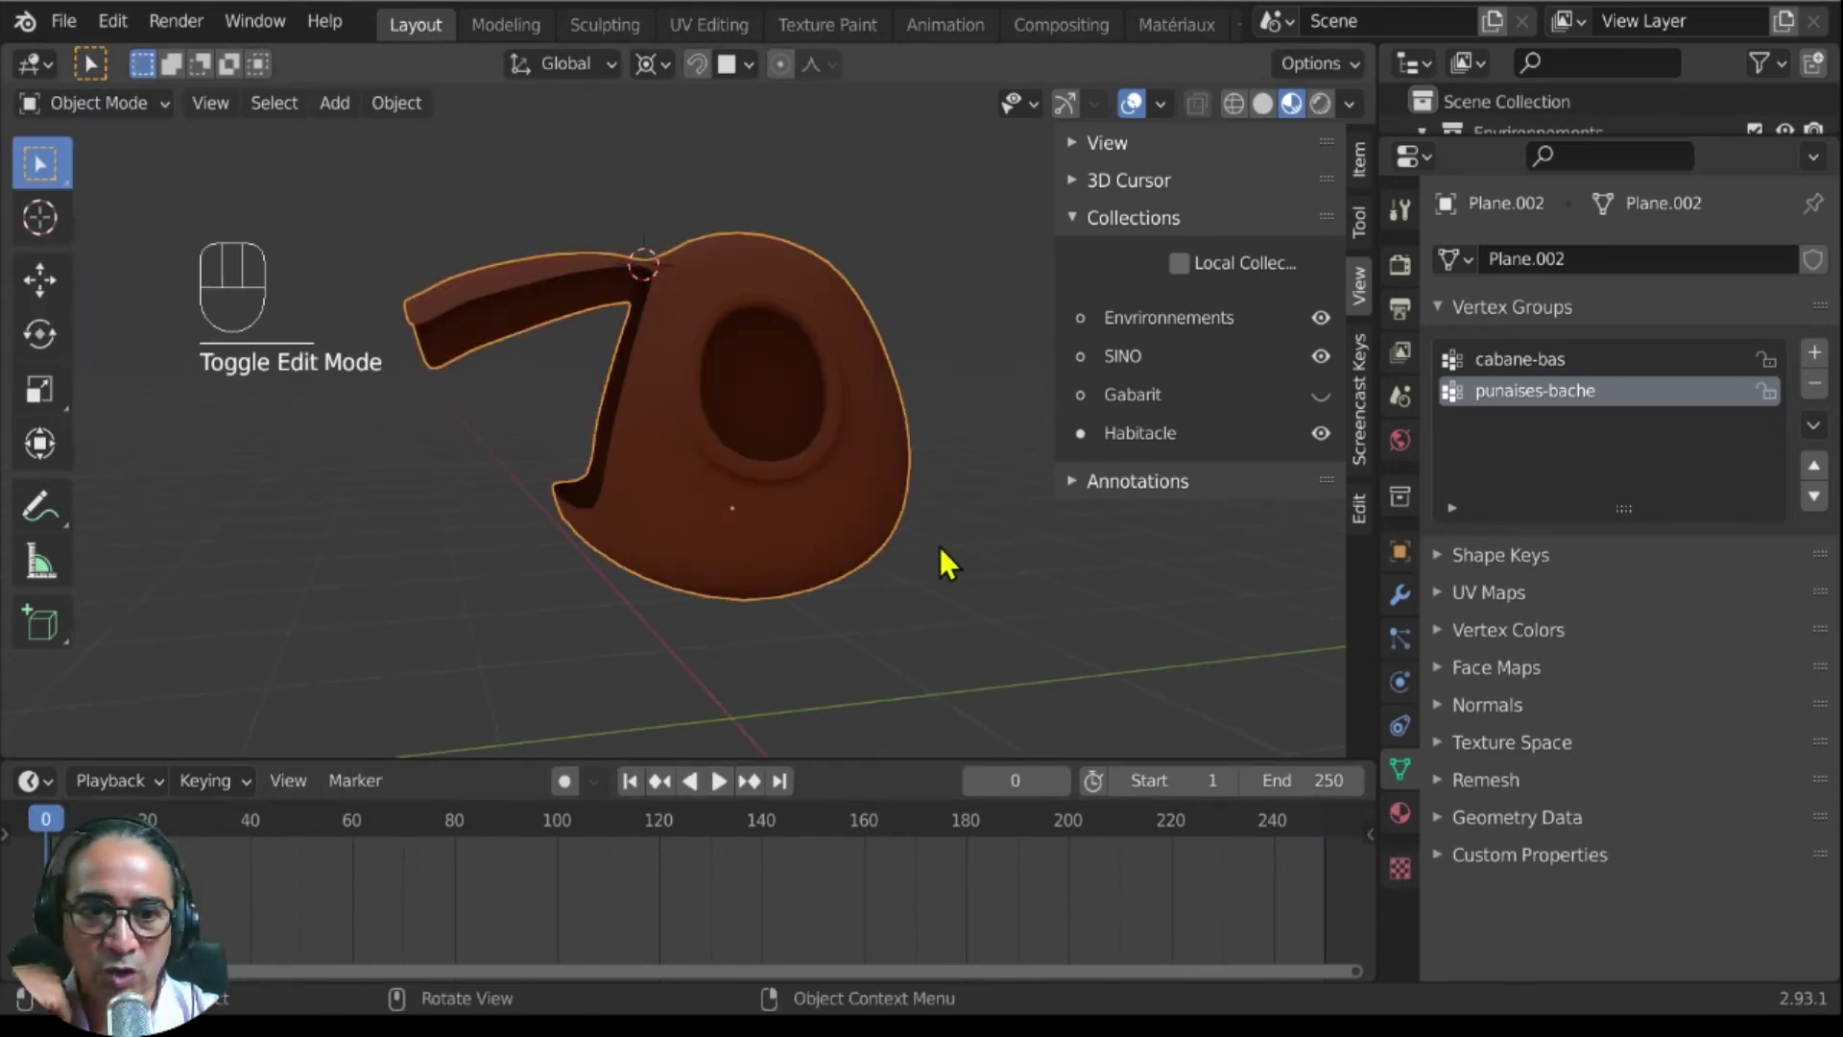
{"action": "left_click", "coordinate": [1402, 682]}
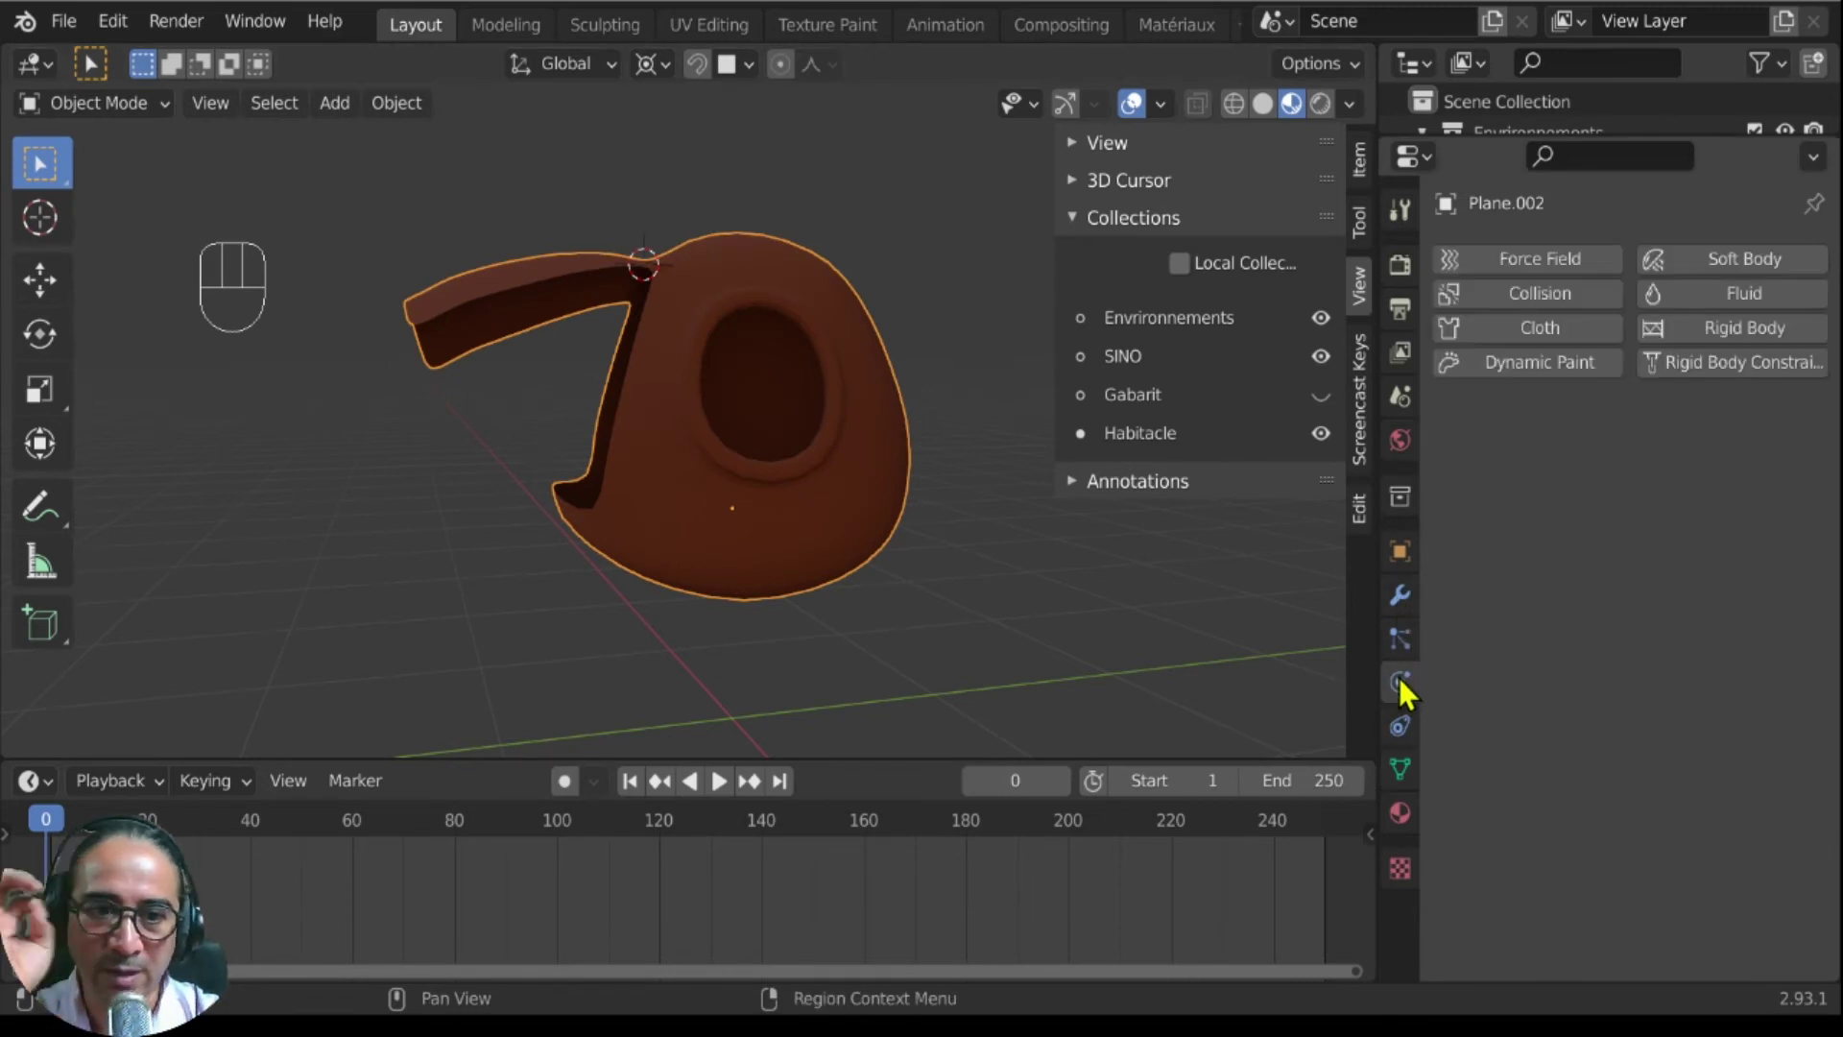
{"action": "left_click", "coordinate": [1549, 326]}
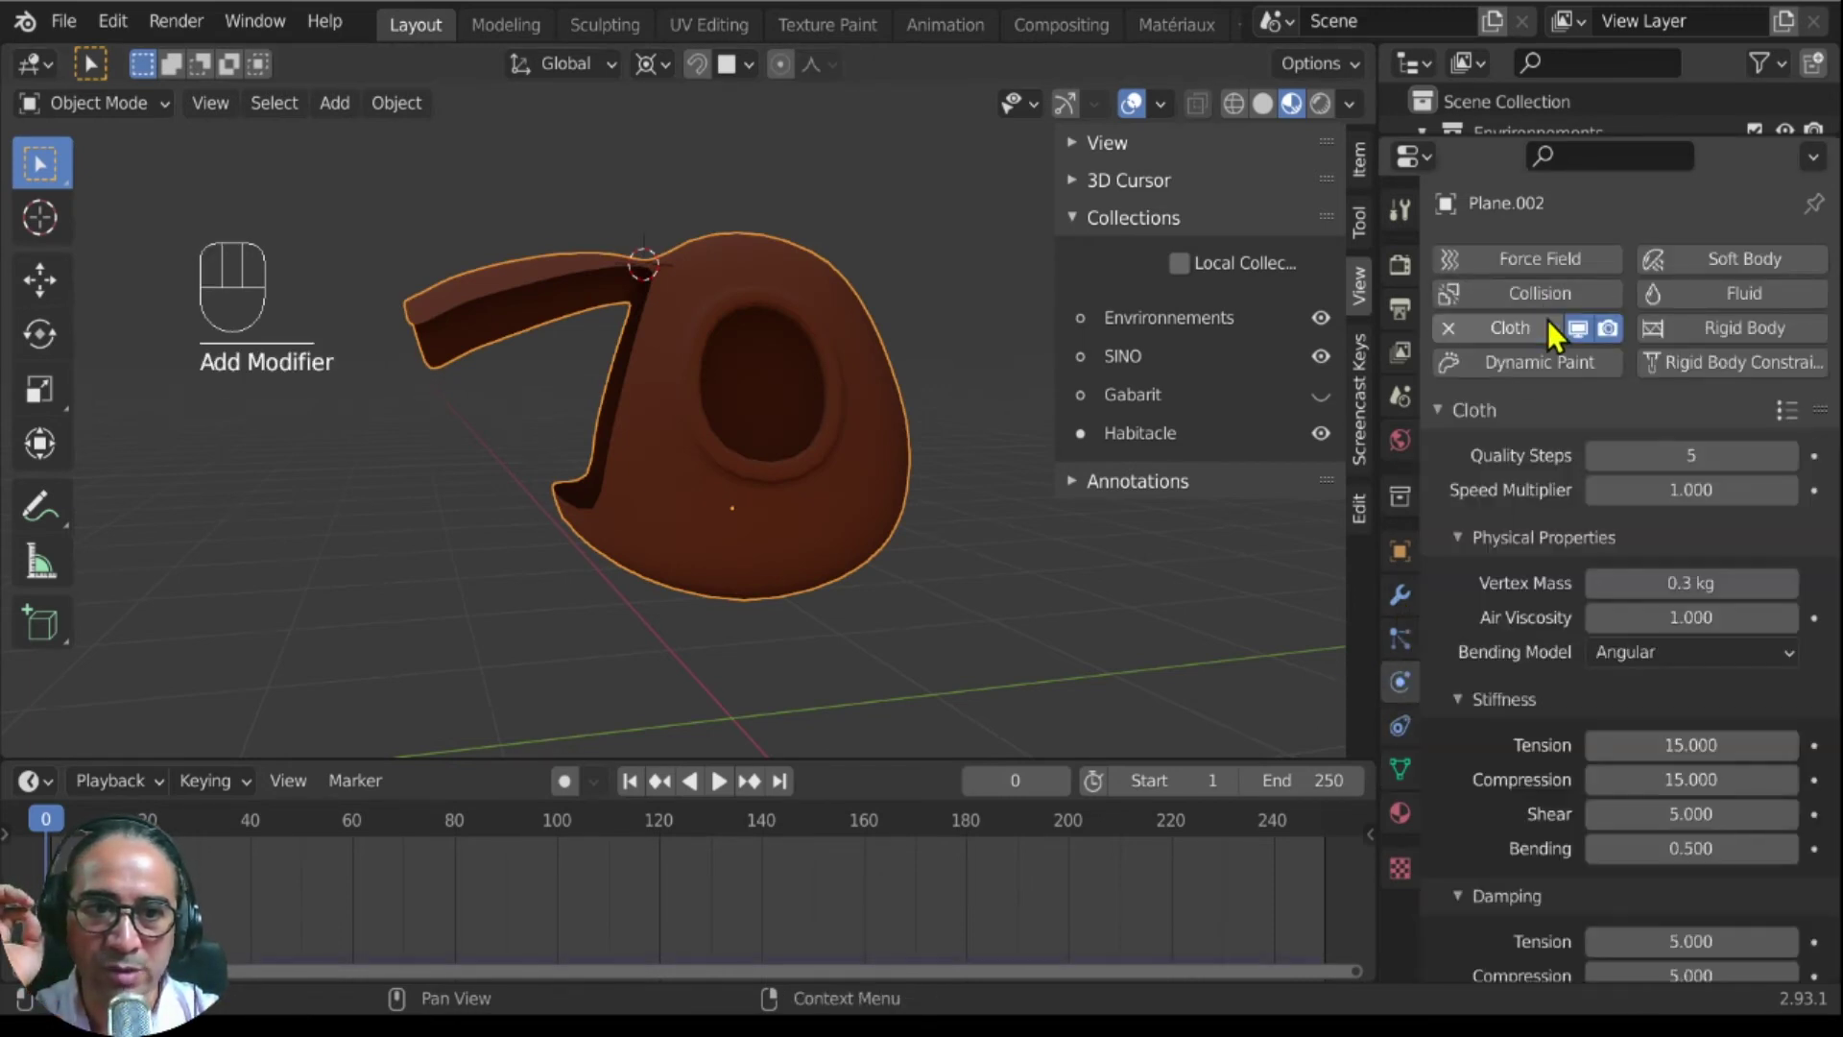
Step: Apply the Cotton preset to the cabin's cloth physics
{"action": "left_click", "coordinate": [1786, 410]}
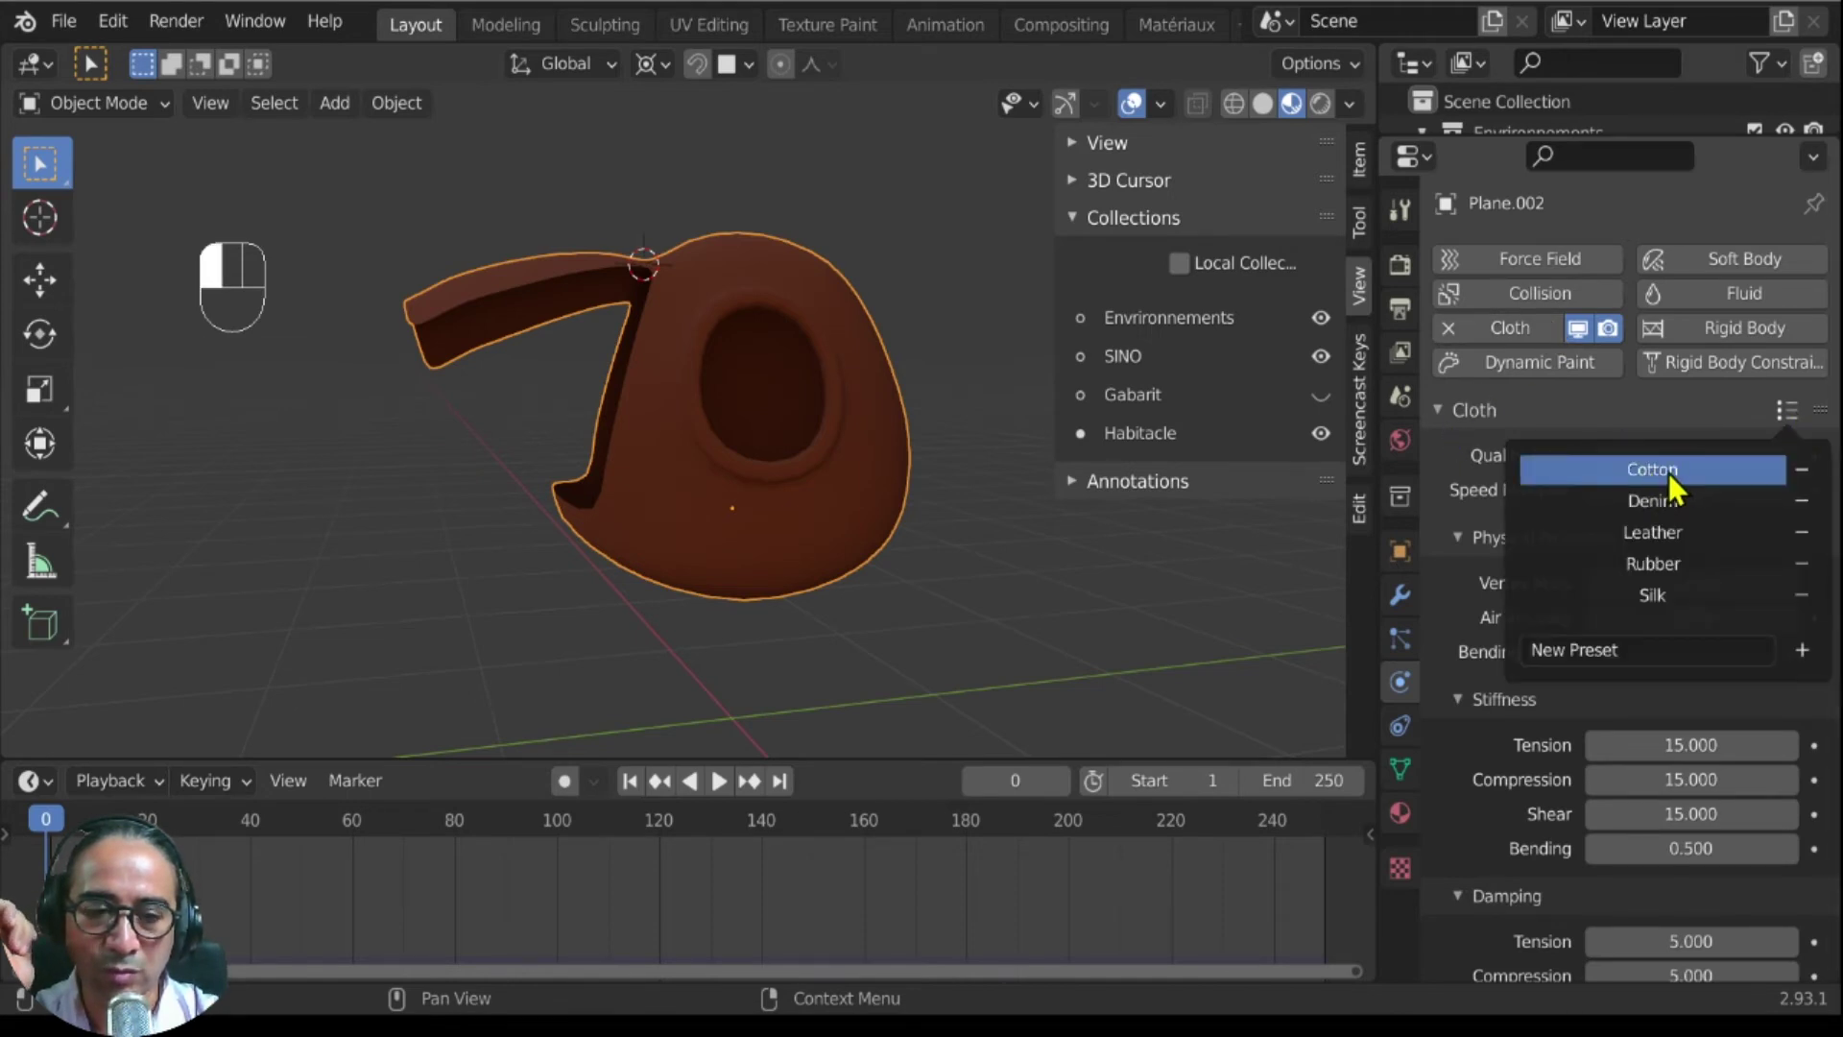
{"action": "left_click", "coordinate": [1437, 410]}
{"action": "left_click", "coordinate": [1437, 411]}
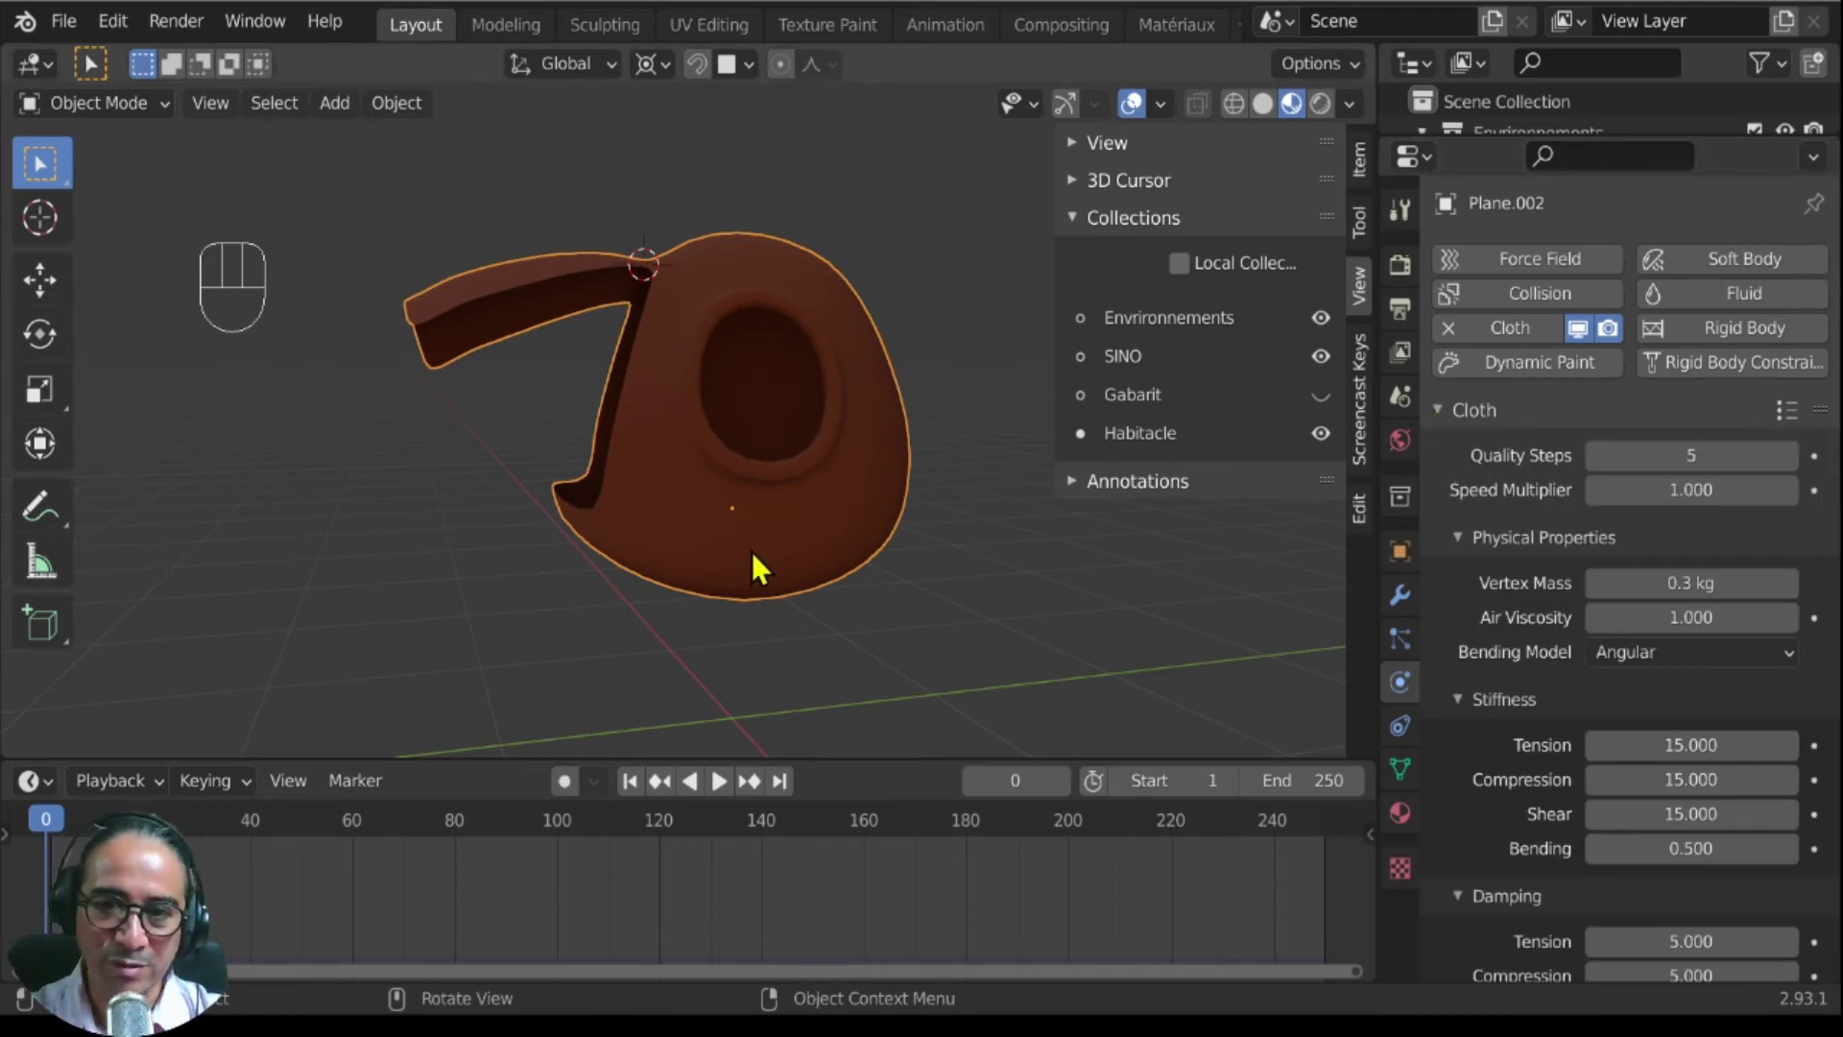
Step: Play the unpinned cloth simulation briefly, stop it and return the timeline to frame 0
{"action": "key", "text": "space"}
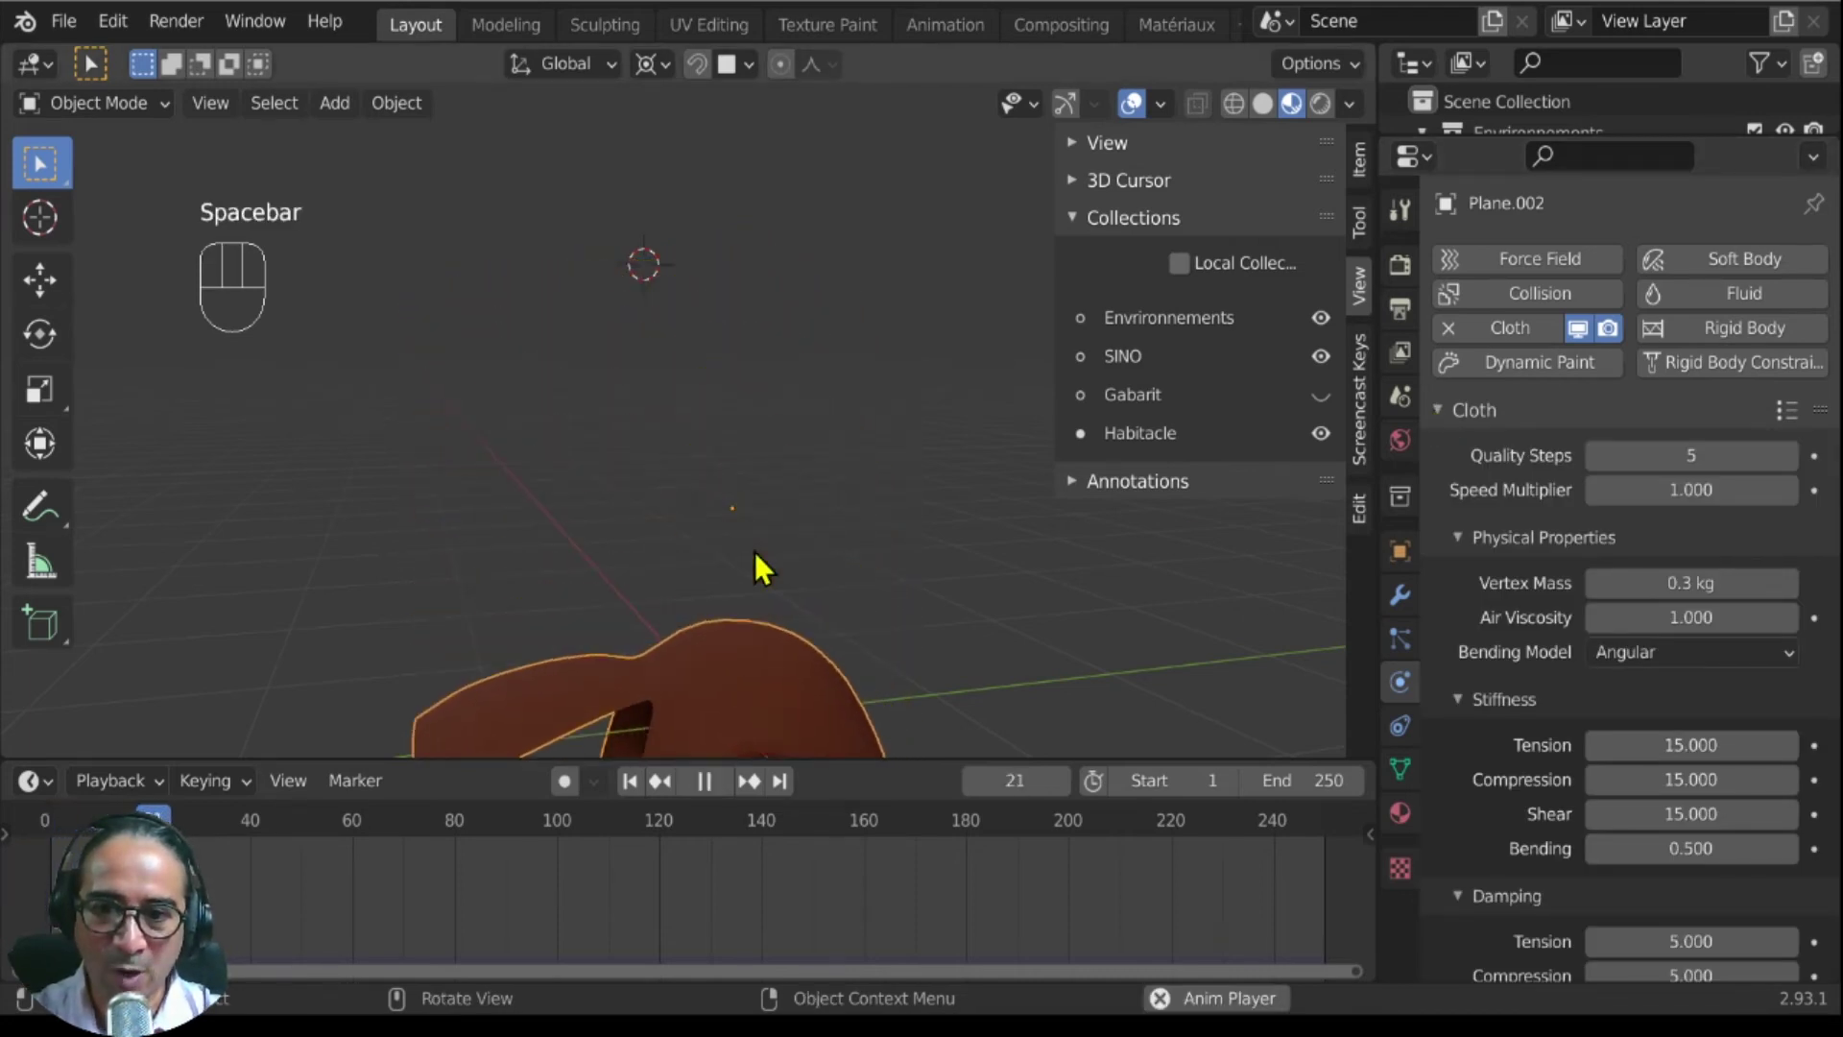
{"action": "key", "text": "space"}
{"action": "left_click", "coordinate": [45, 819]}
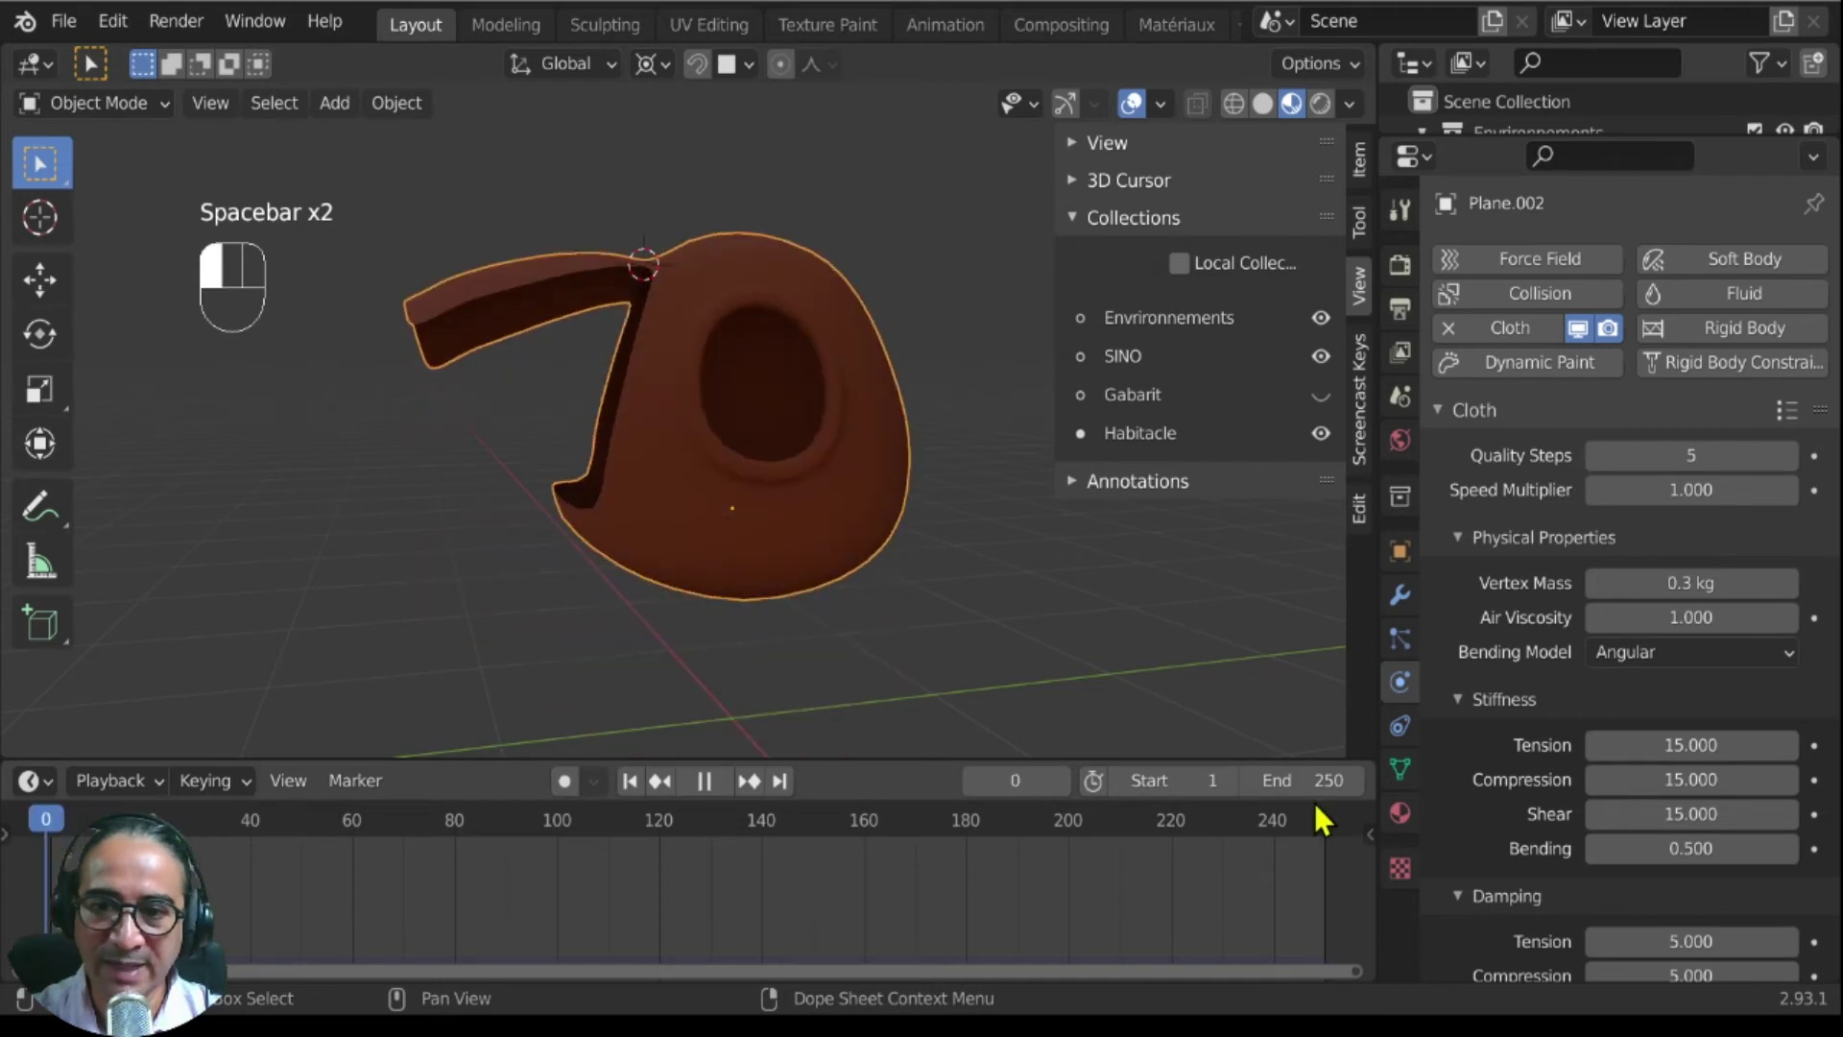
Step: Set the cloth's shape pin group to the punaises-bache vertex group
{"action": "scroll", "coordinate": [1613, 667], "scroll_direction": "down", "scroll_amount": 7}
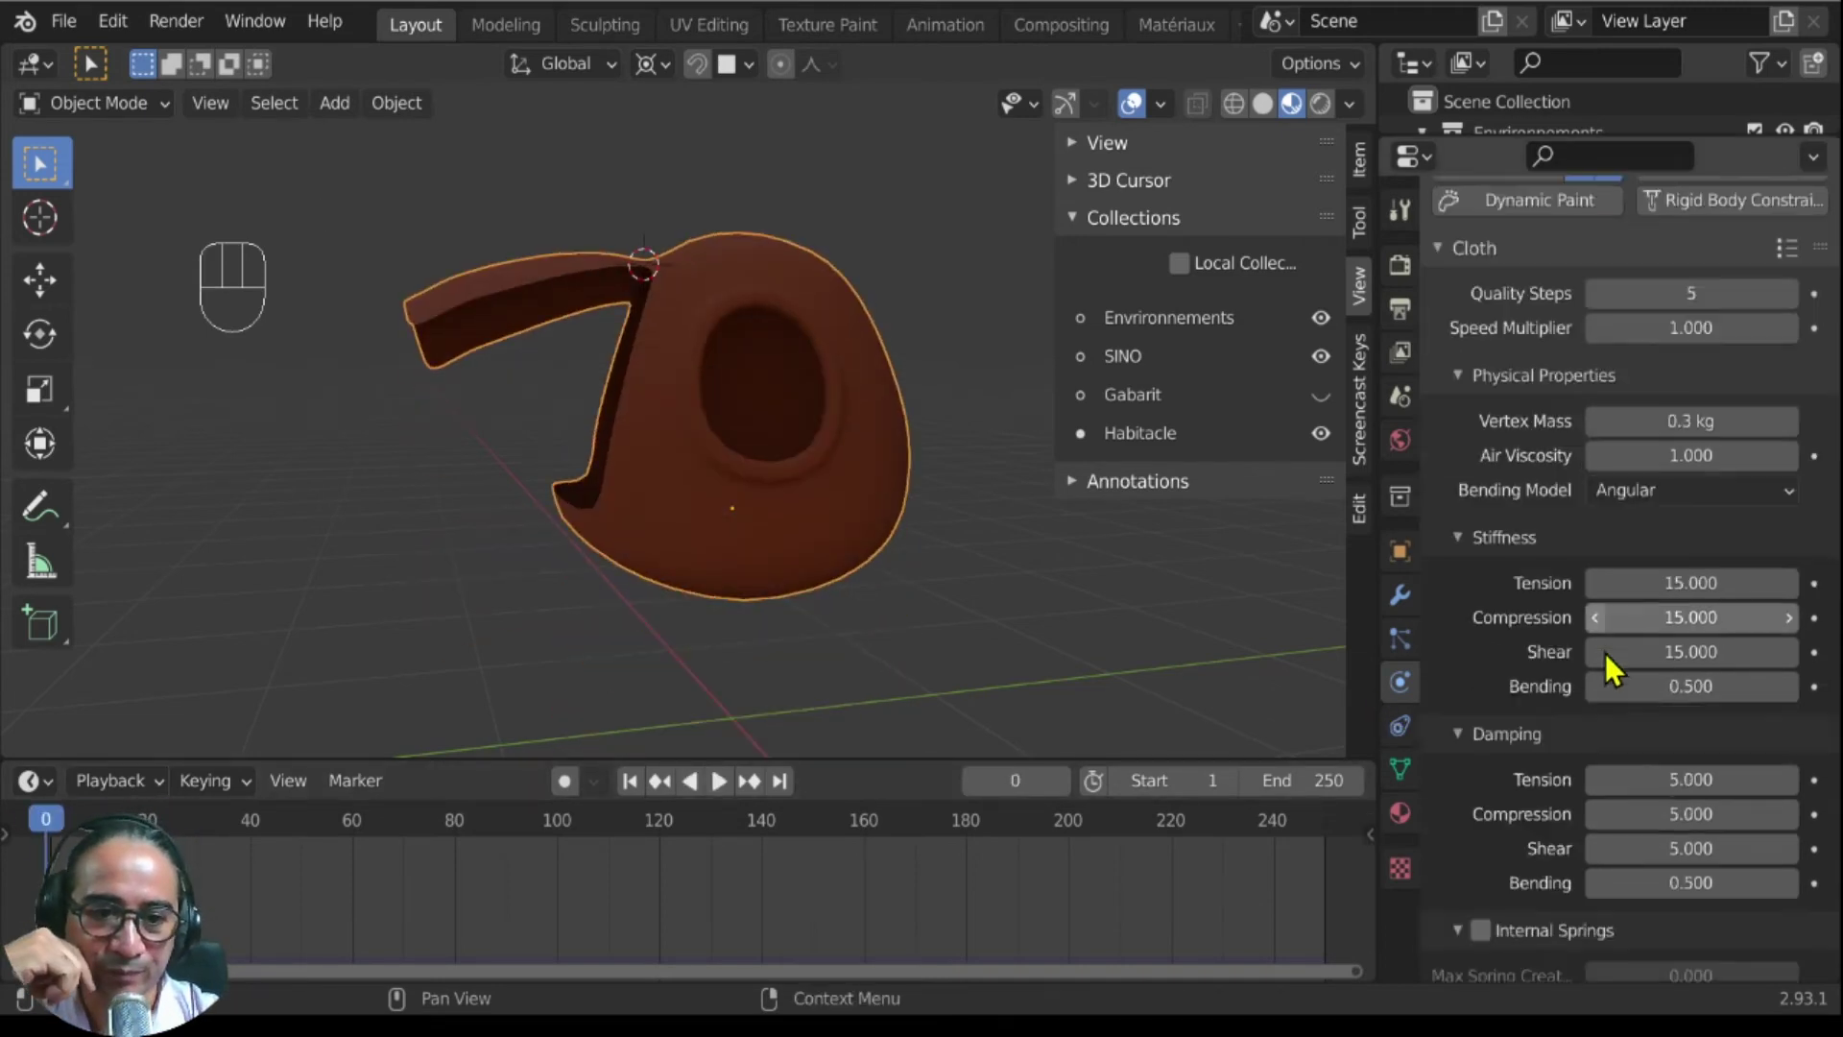
{"action": "scroll", "coordinate": [1608, 669], "scroll_direction": "down", "scroll_amount": 8}
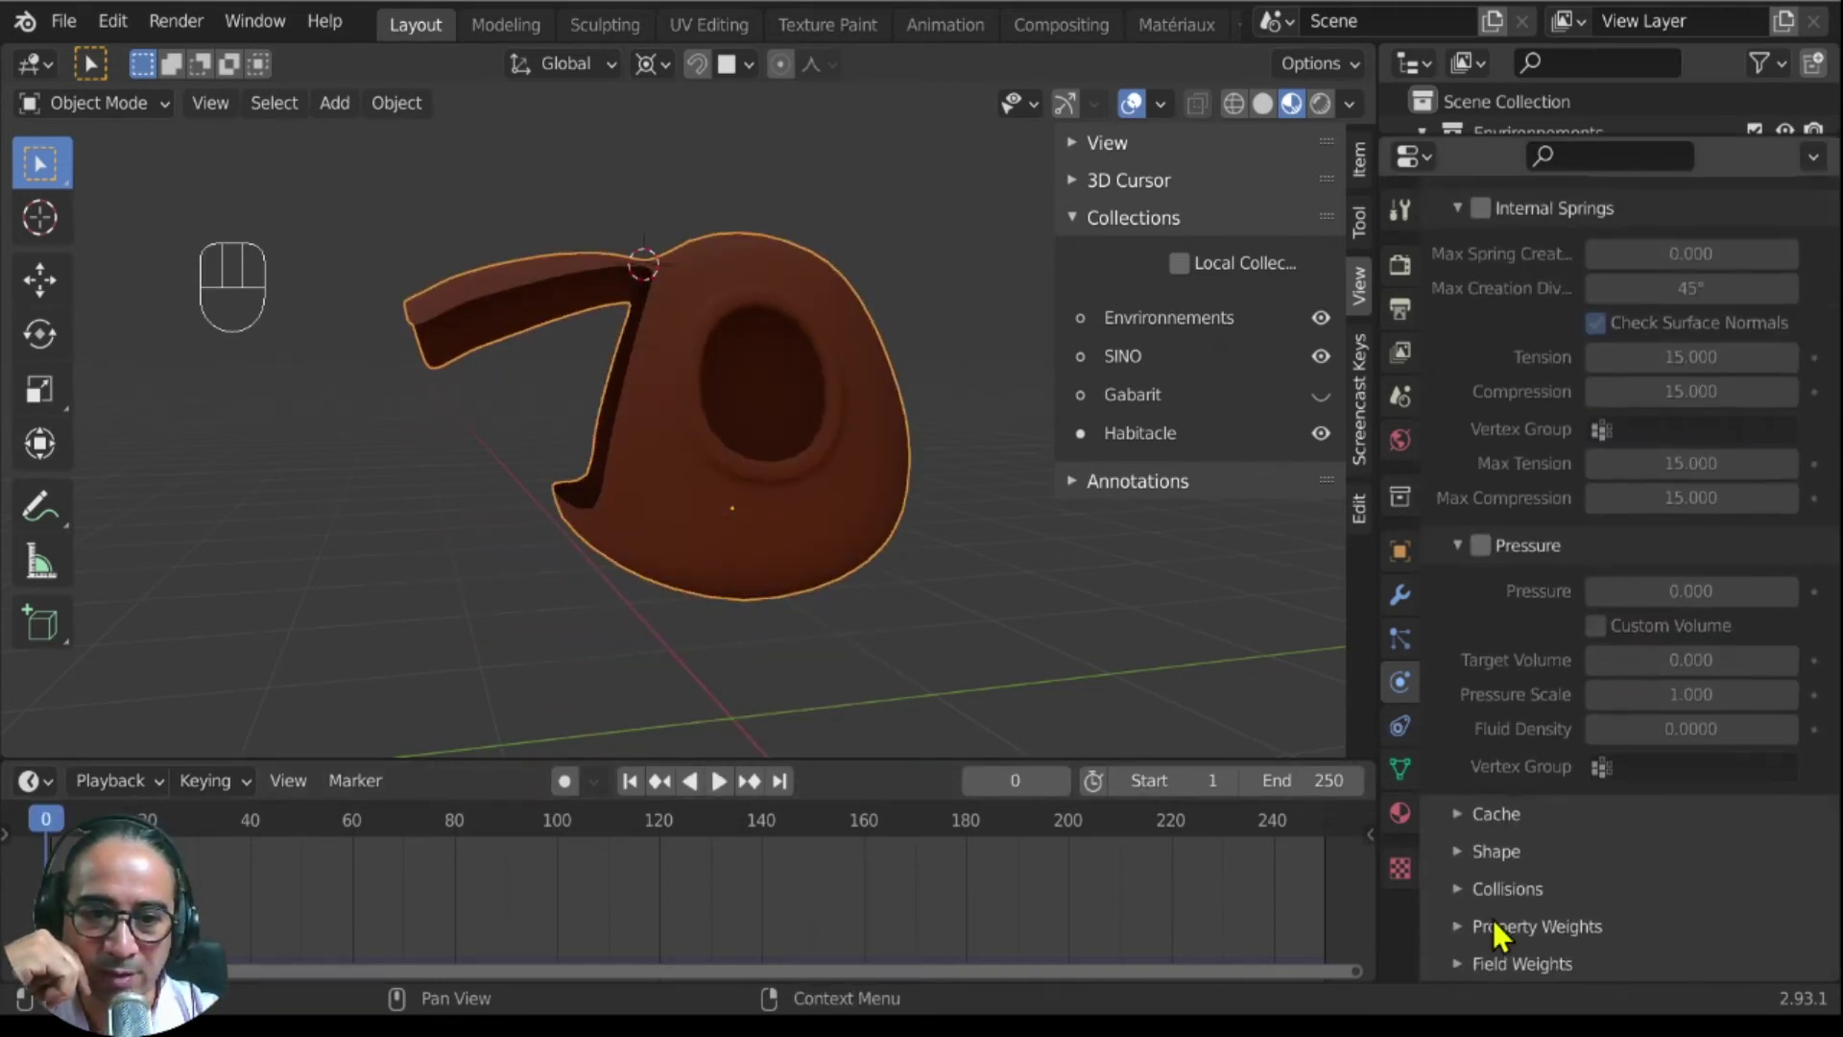
{"action": "left_click", "coordinate": [1505, 850]}
{"action": "scroll", "coordinate": [1486, 804], "scroll_direction": "down", "scroll_amount": 4}
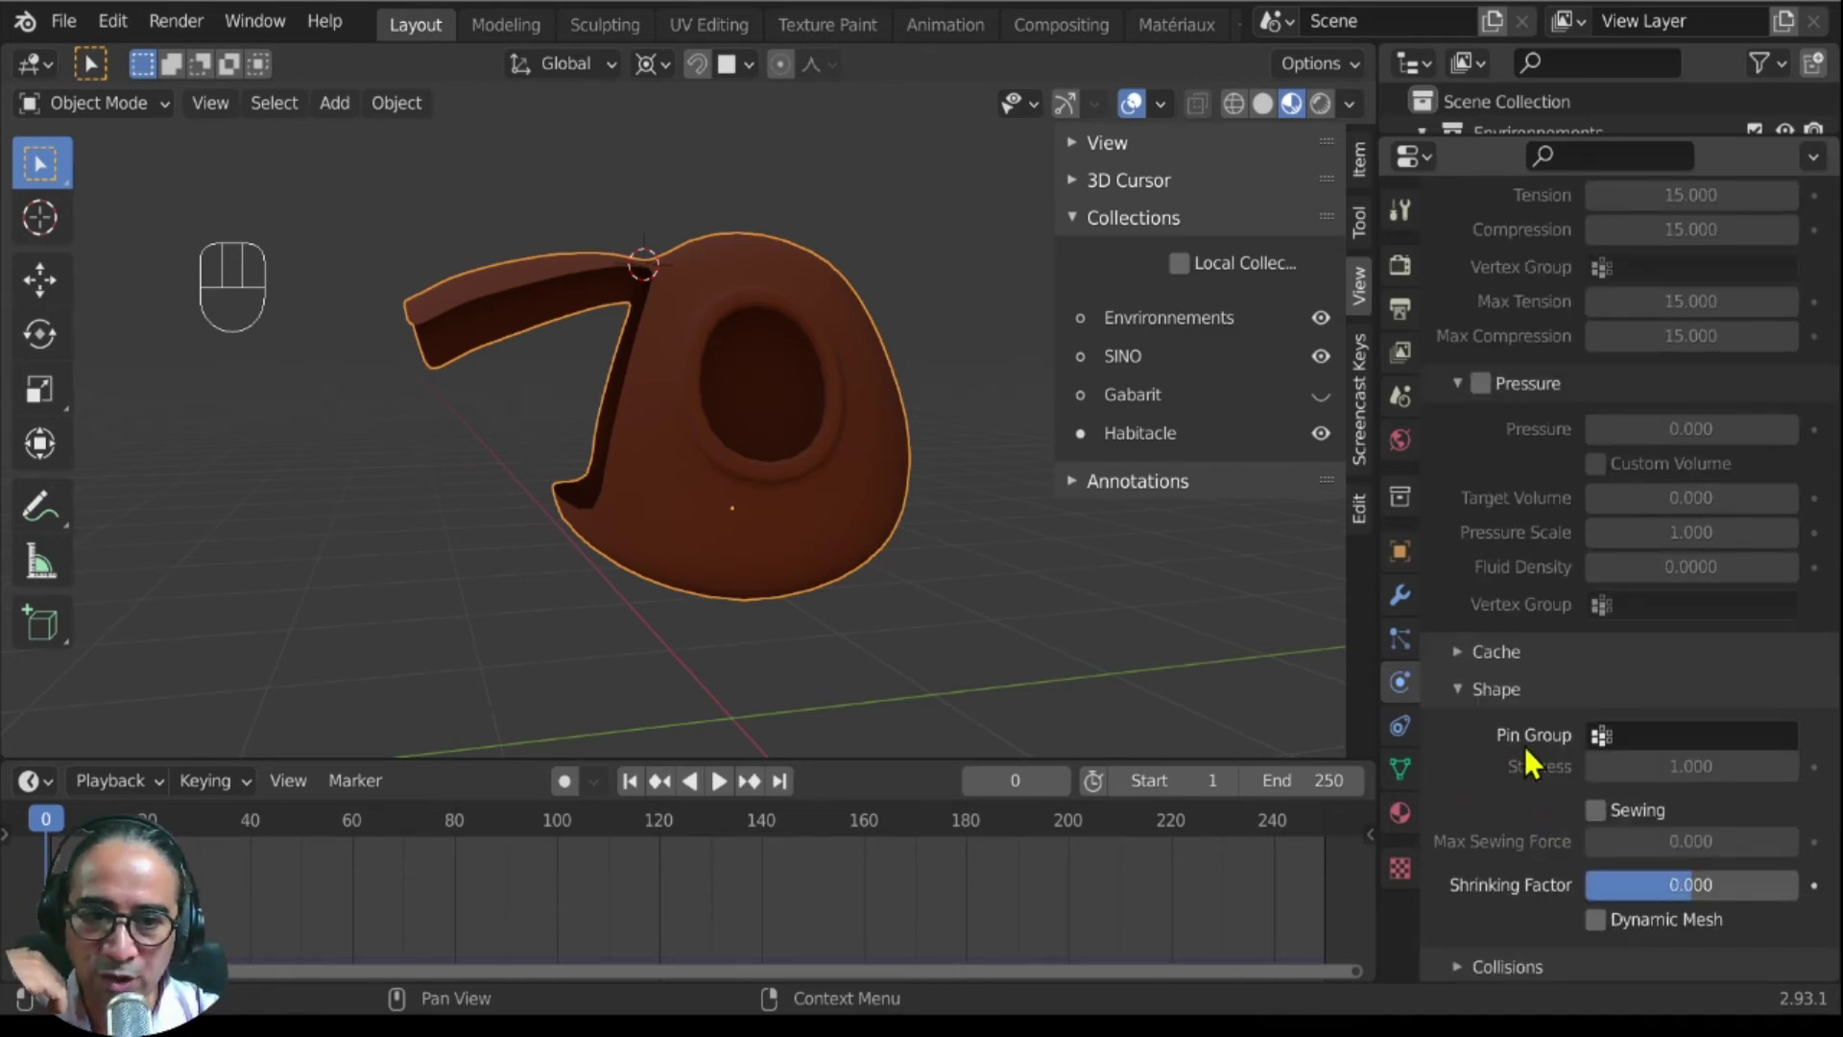
{"action": "left_click", "coordinate": [1602, 736]}
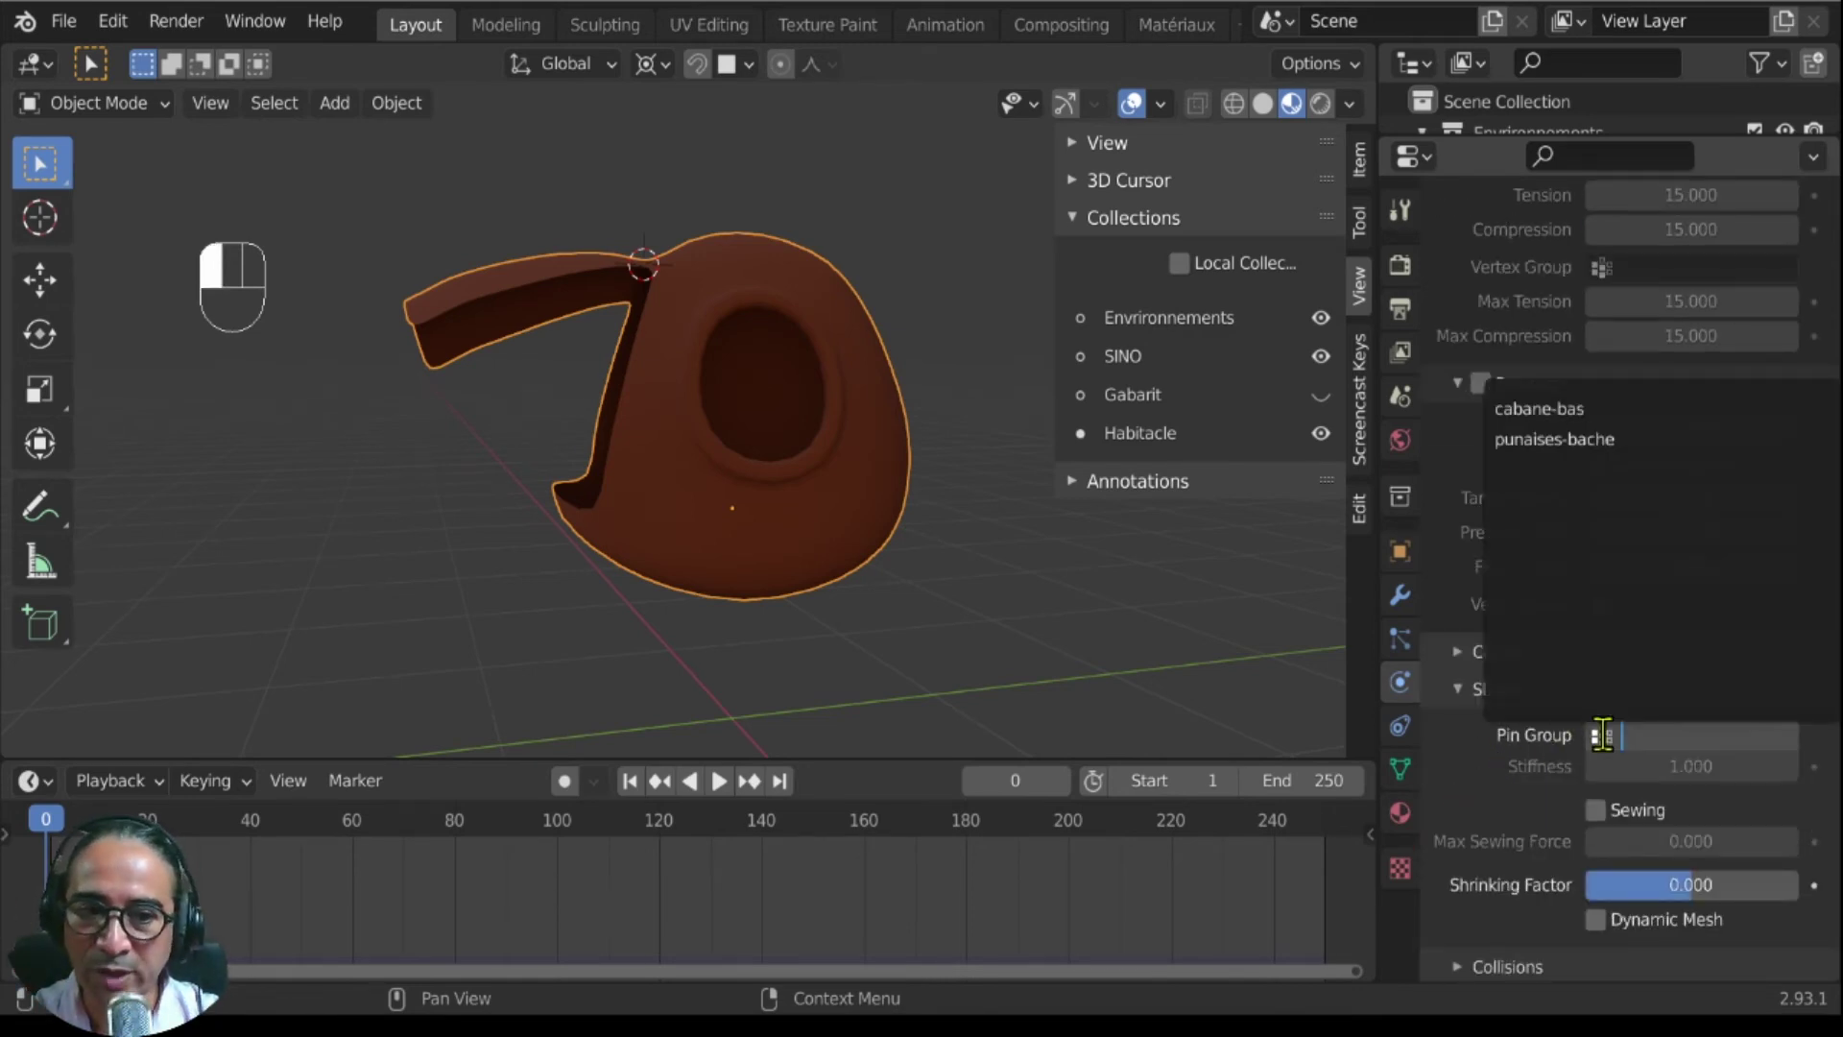
{"action": "left_click", "coordinate": [1598, 440]}
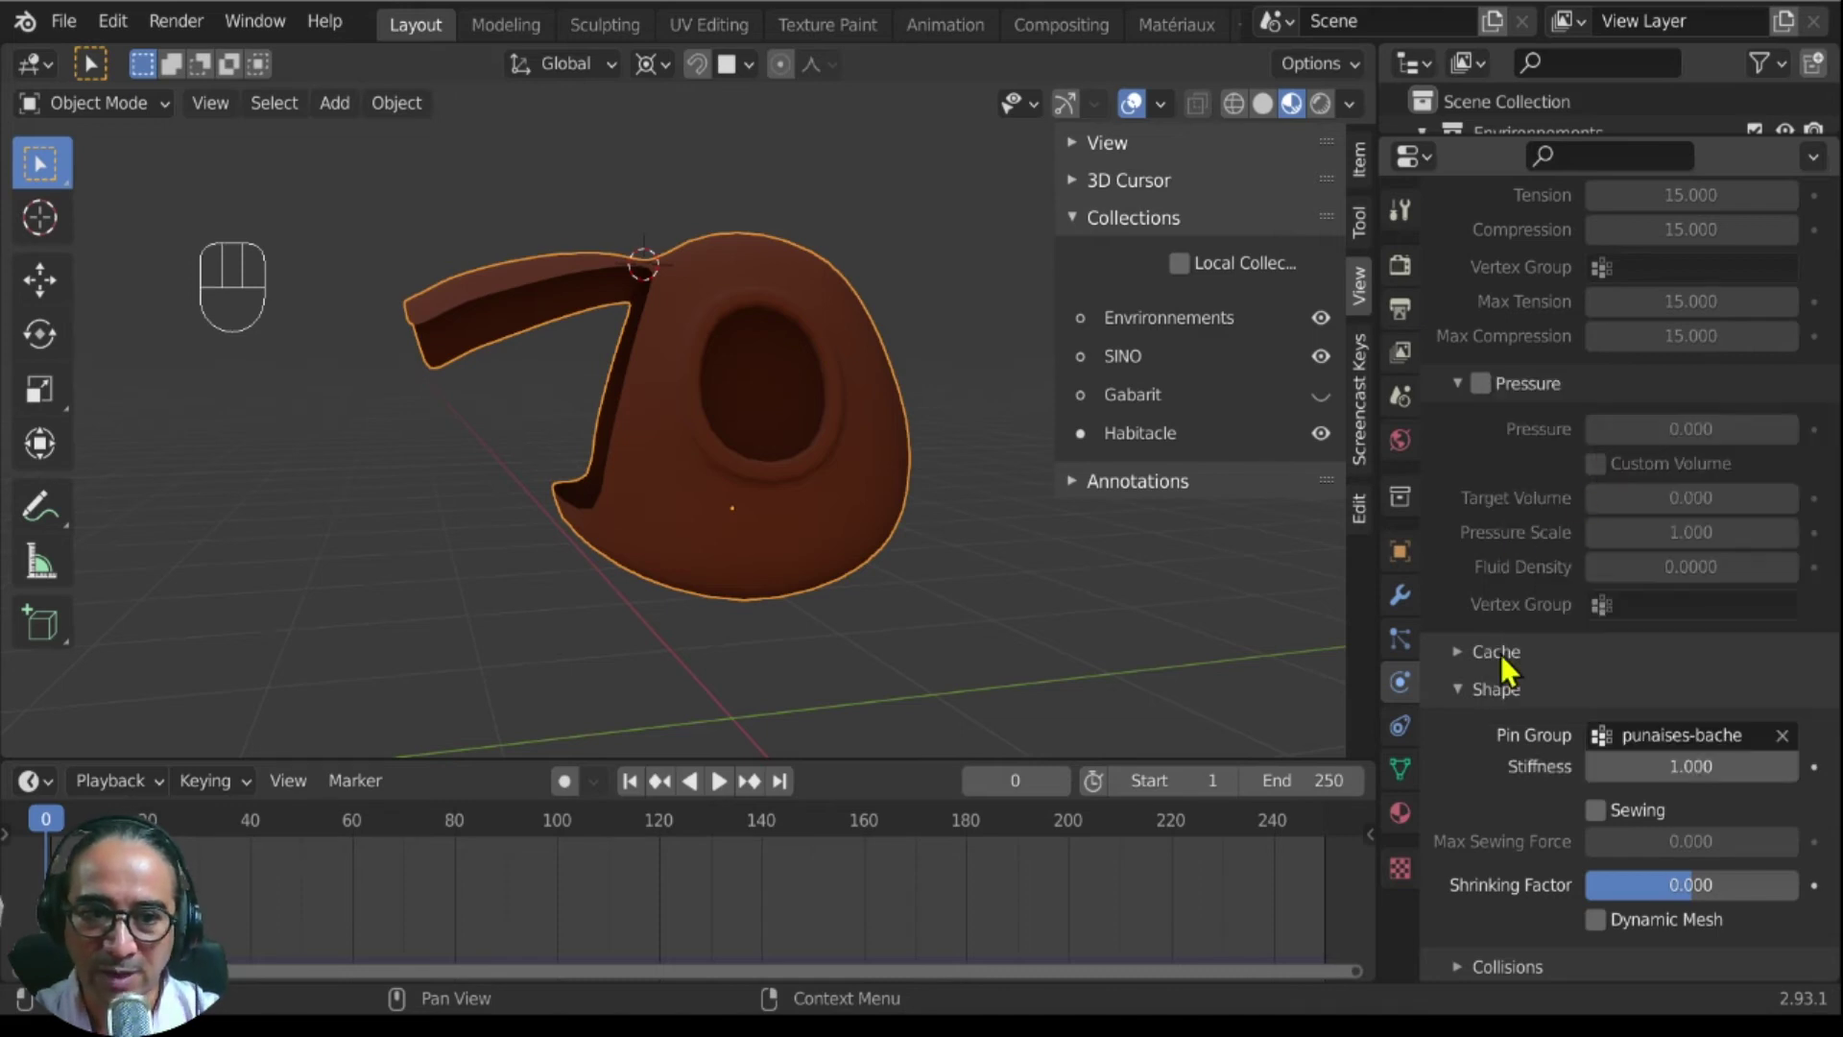
{"action": "scroll", "coordinate": [1517, 763], "scroll_direction": "up", "scroll_amount": 10}
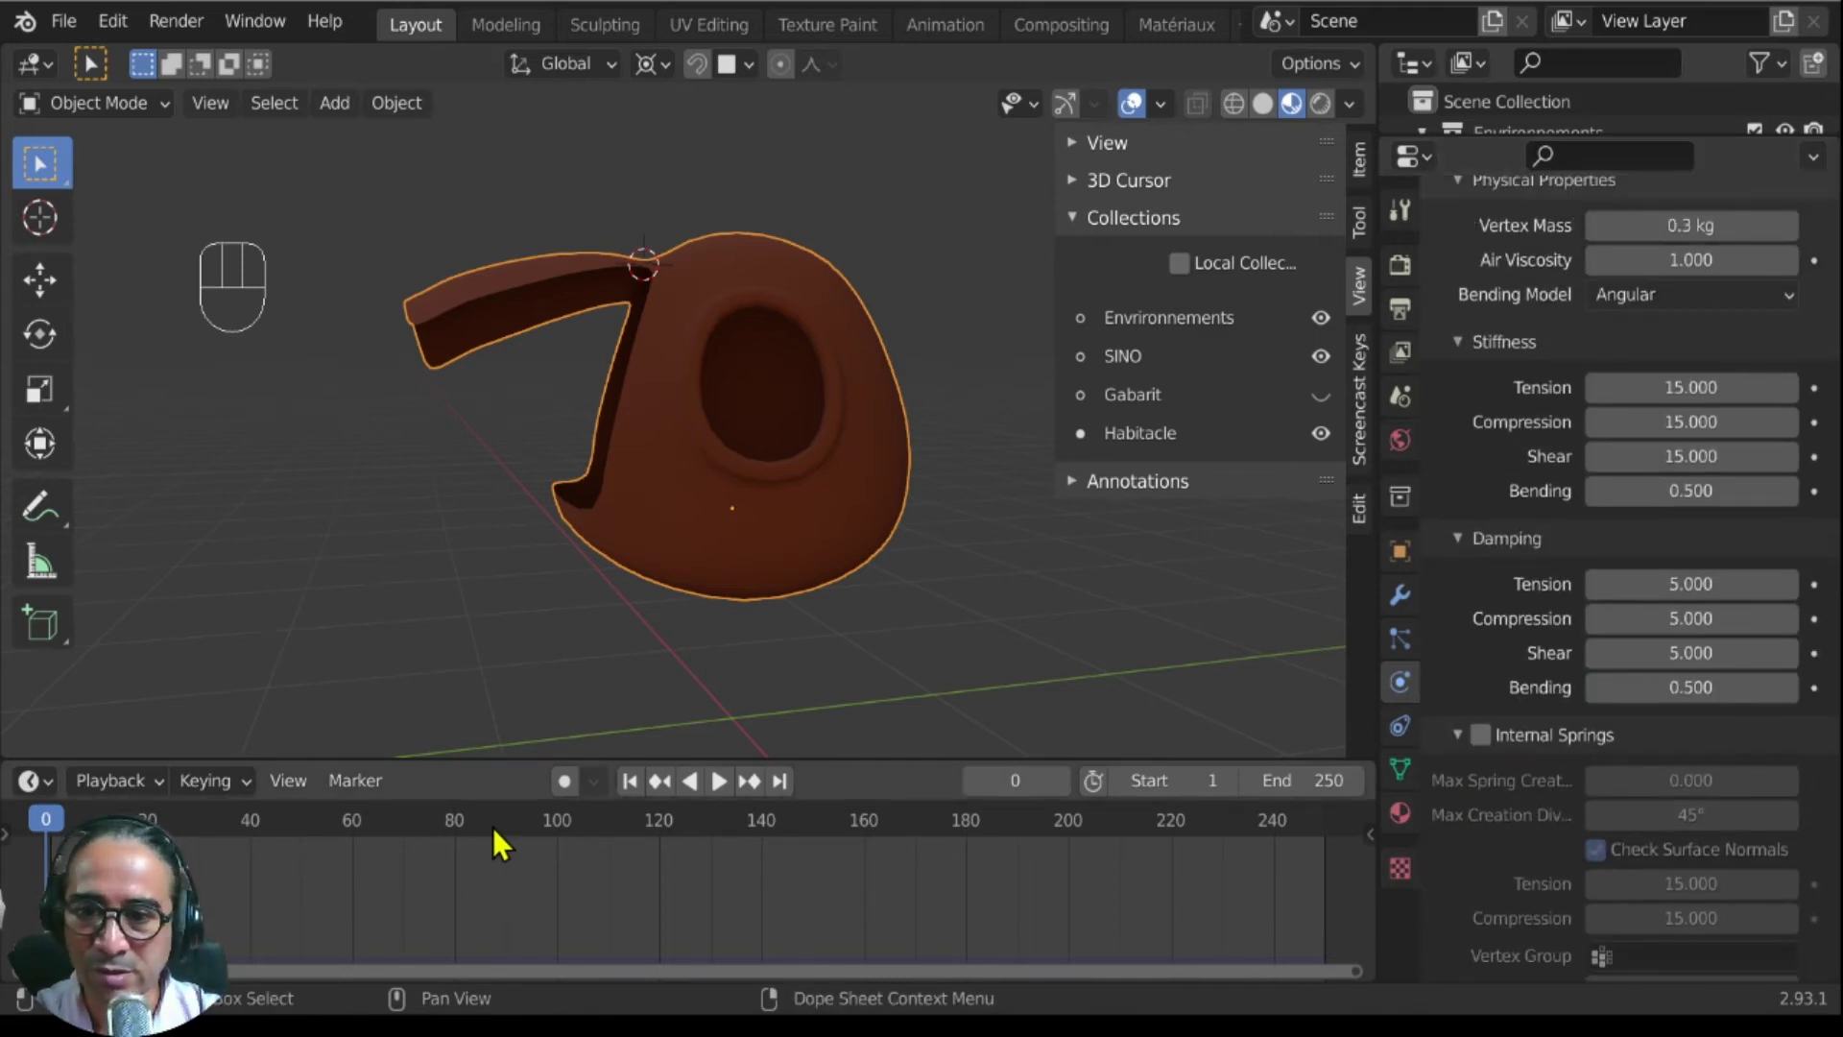
Step: Play the pinned cloth simulation, inspect the cabin from another side and rewind to frame 0
{"action": "left_click", "coordinate": [718, 781]}
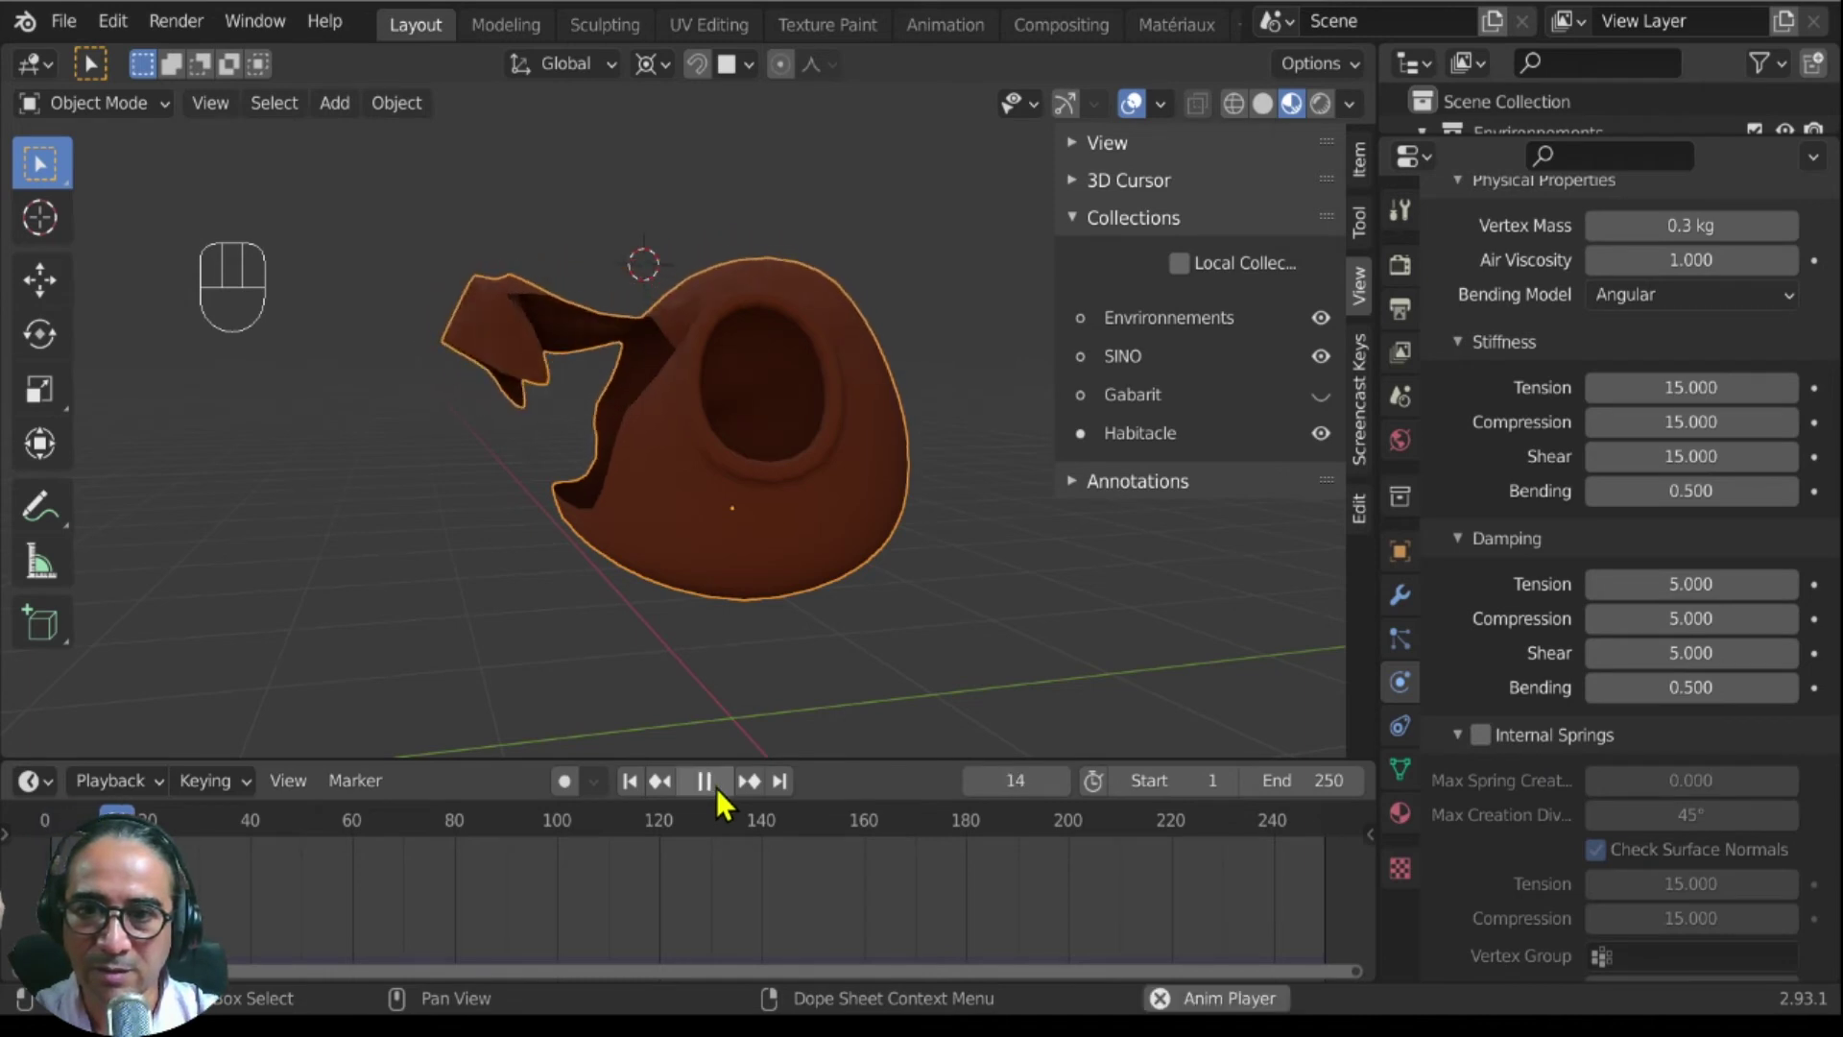
{"action": "middle_click_drag", "start_coordinate": [653, 595], "coordinate": [610, 441]}
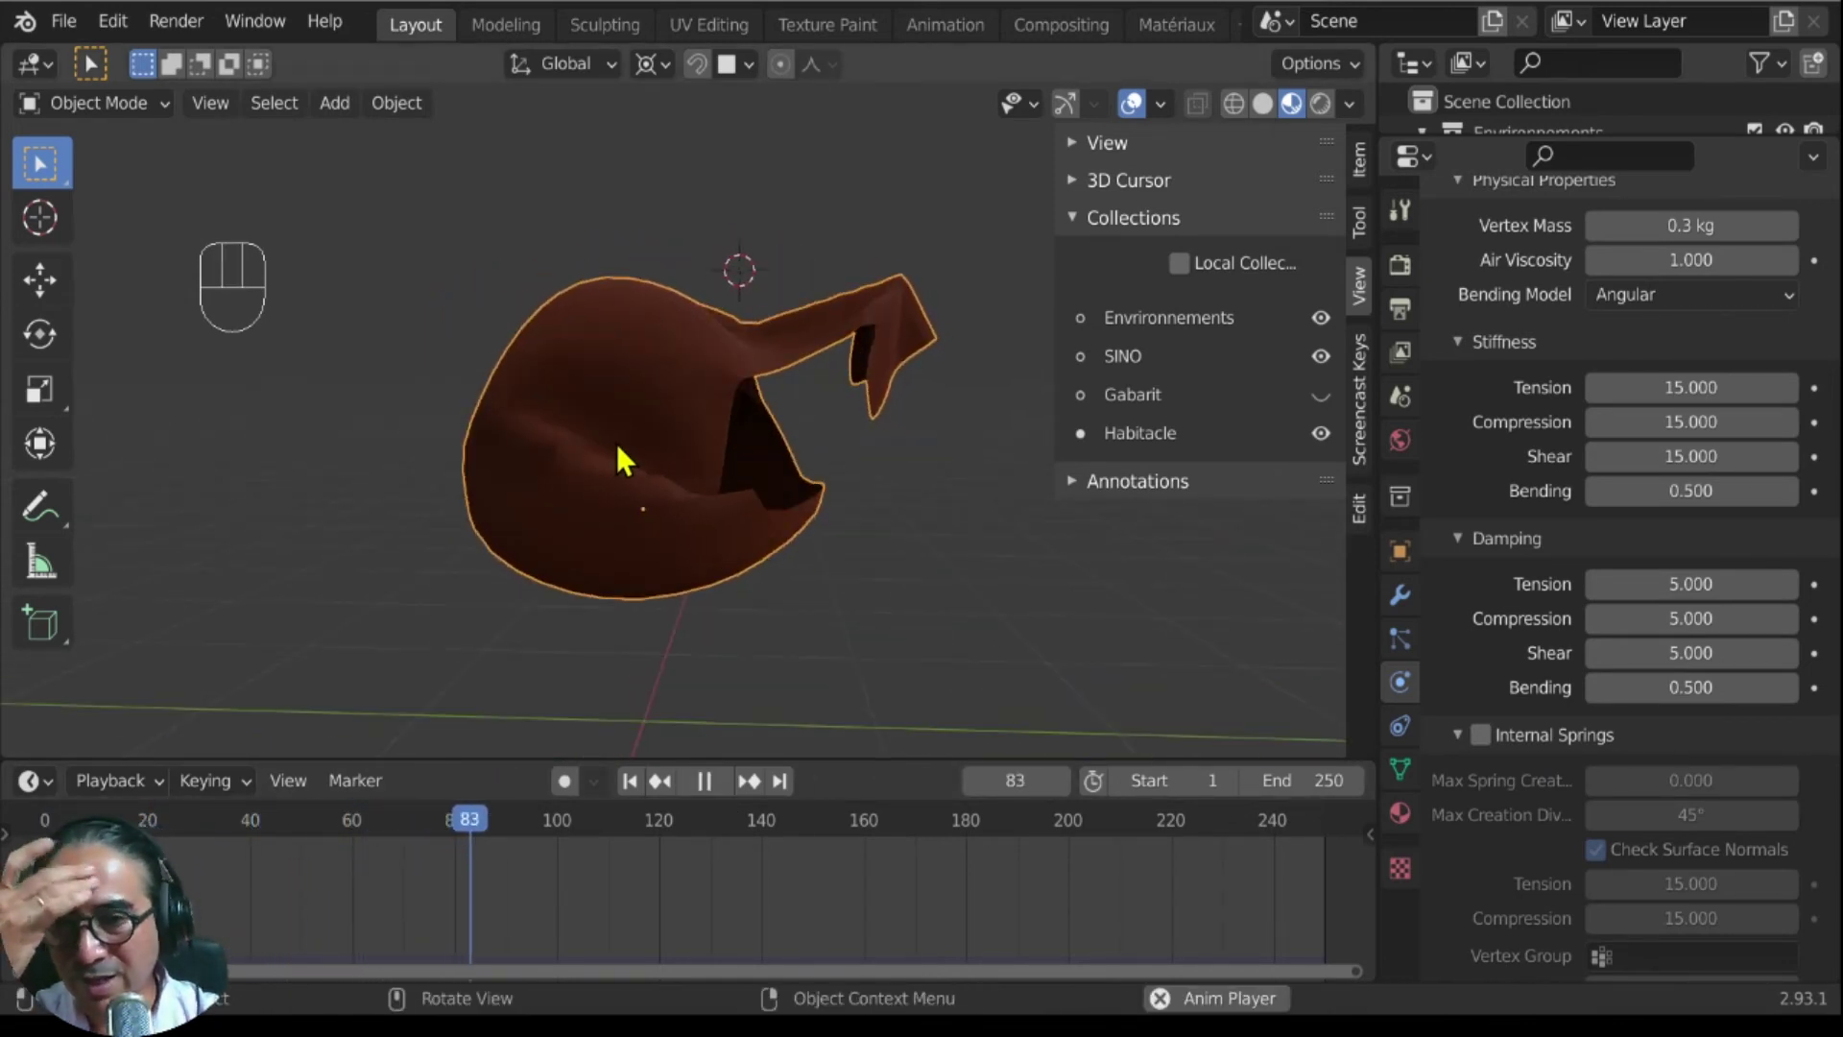
{"action": "key", "text": "space"}
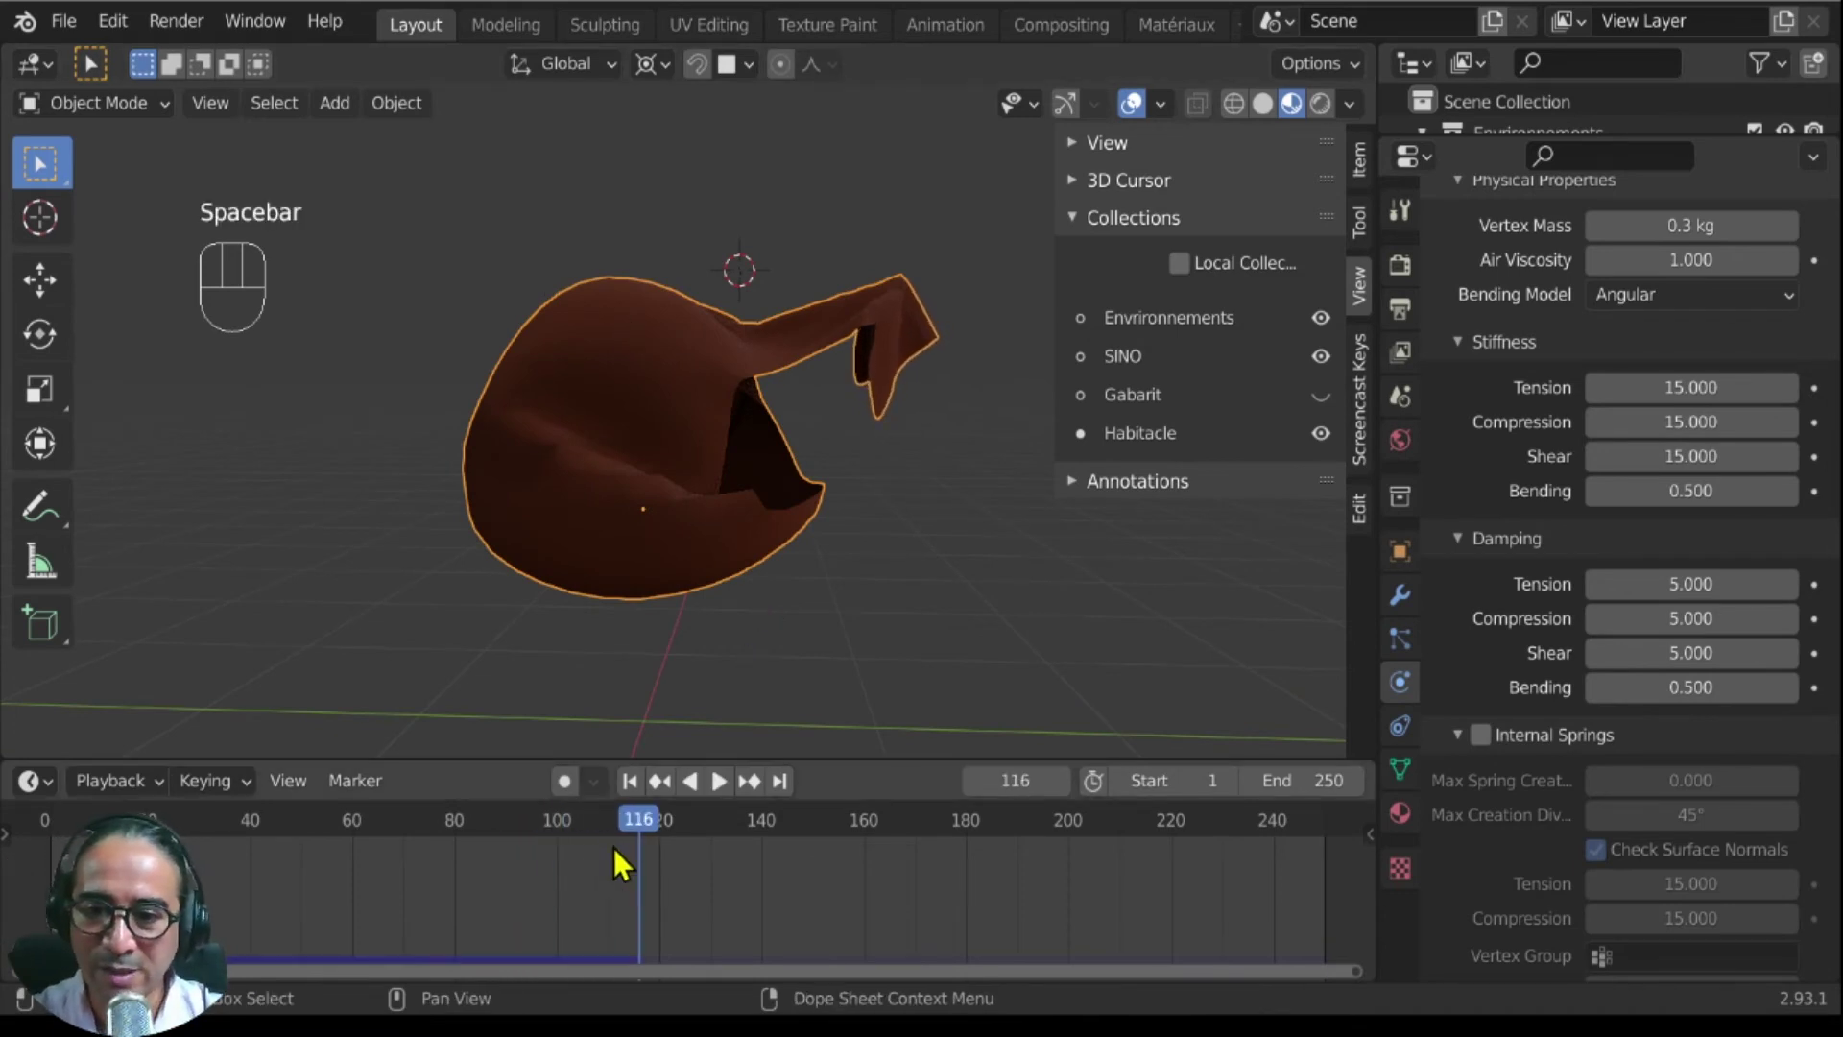
{"action": "left_click_drag", "start_coordinate": [645, 816], "coordinate": [1311, 742]}
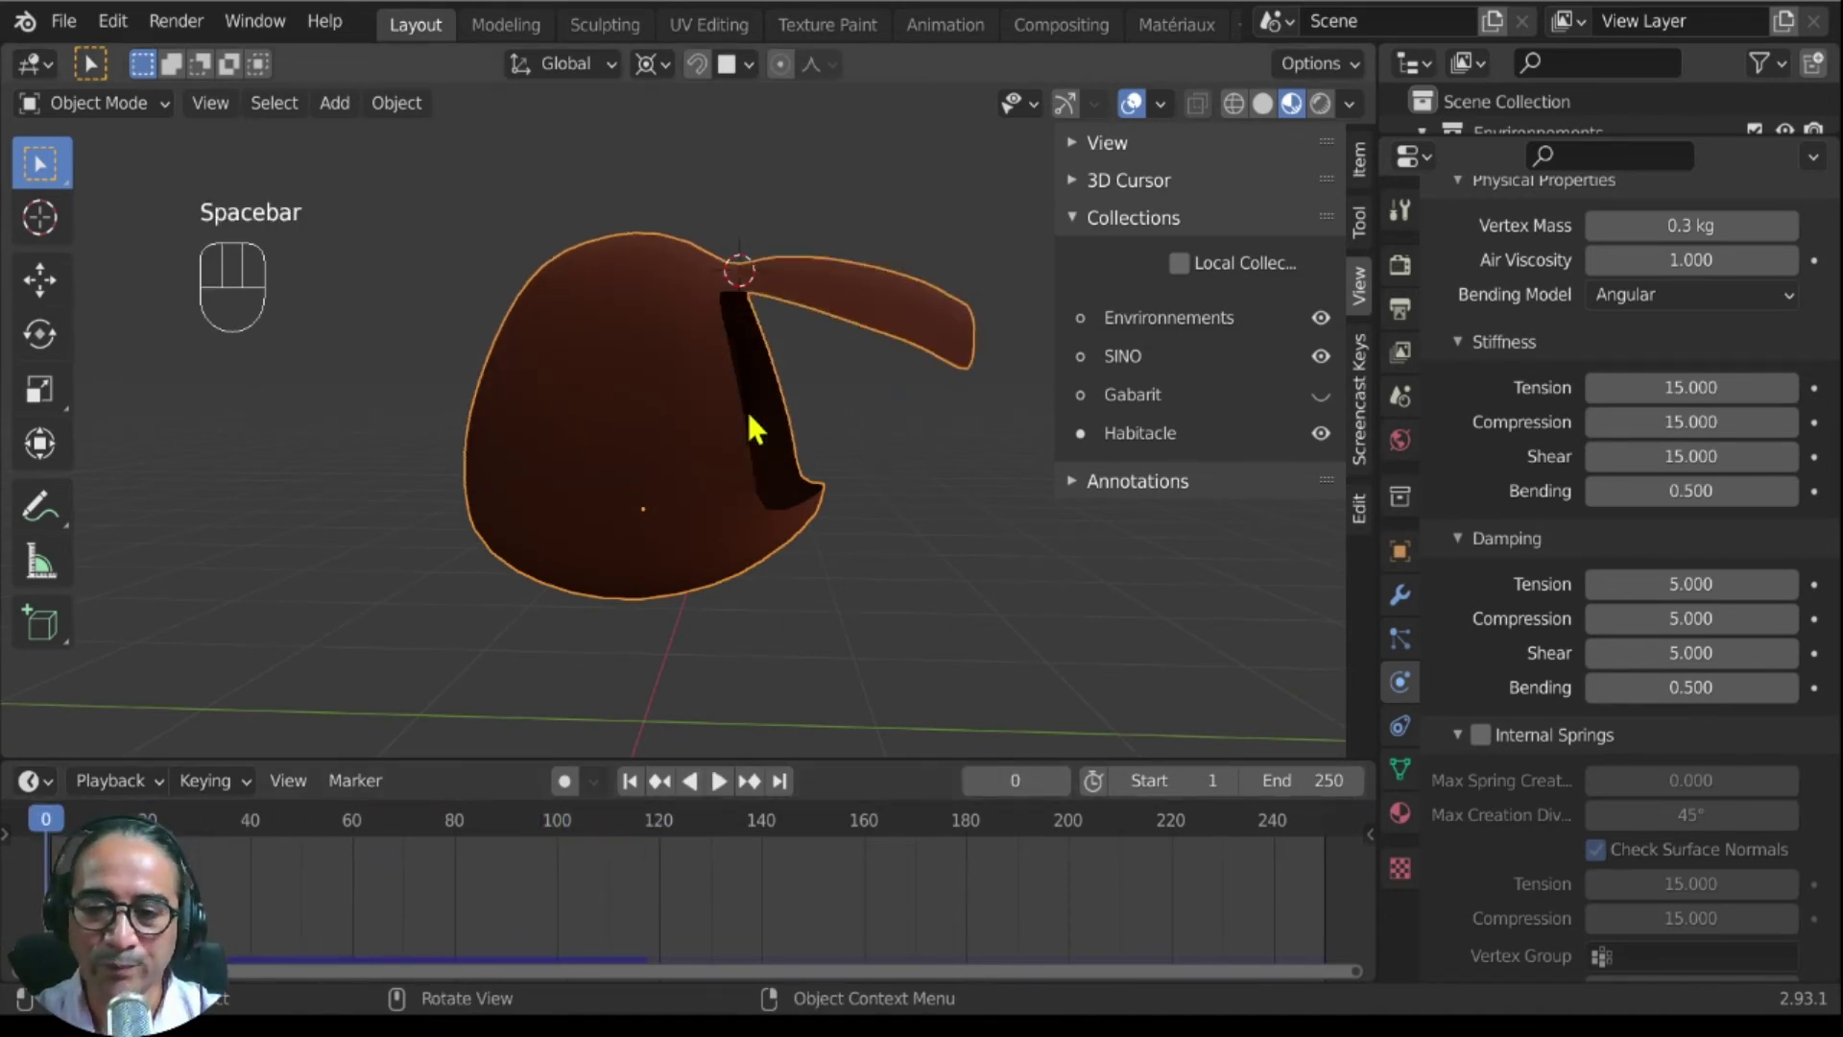
Step: In Edit Mode, select the edge path running down one side of the cabin's front opening
{"action": "key", "text": "Tab"}
{"action": "middle_click_drag", "start_coordinate": [742, 411], "coordinate": [683, 226]}
{"action": "left_click", "coordinate": [225, 102]}
{"action": "scroll", "coordinate": [685, 454], "scroll_direction": "up", "scroll_amount": 3}
{"action": "left_click", "coordinate": [684, 209]}
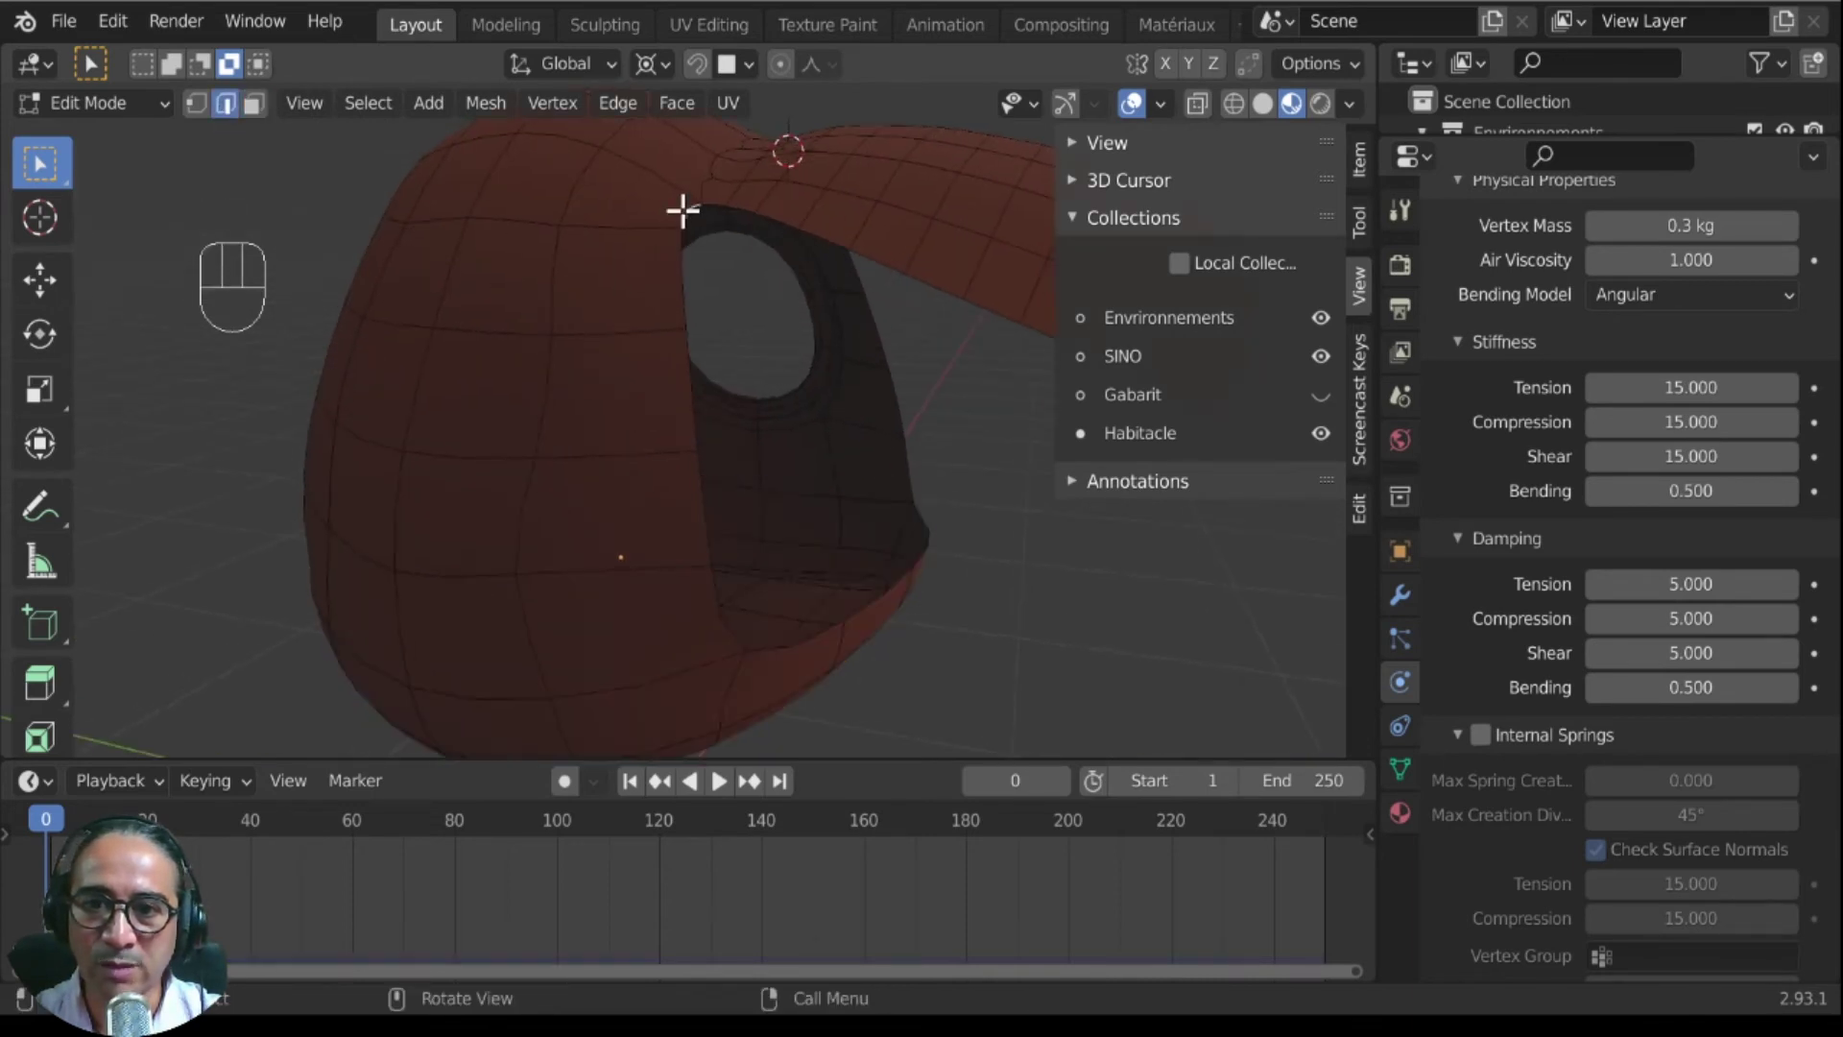
{"action": "left_click", "coordinate": [729, 628], "text": "ctrl+shift"}
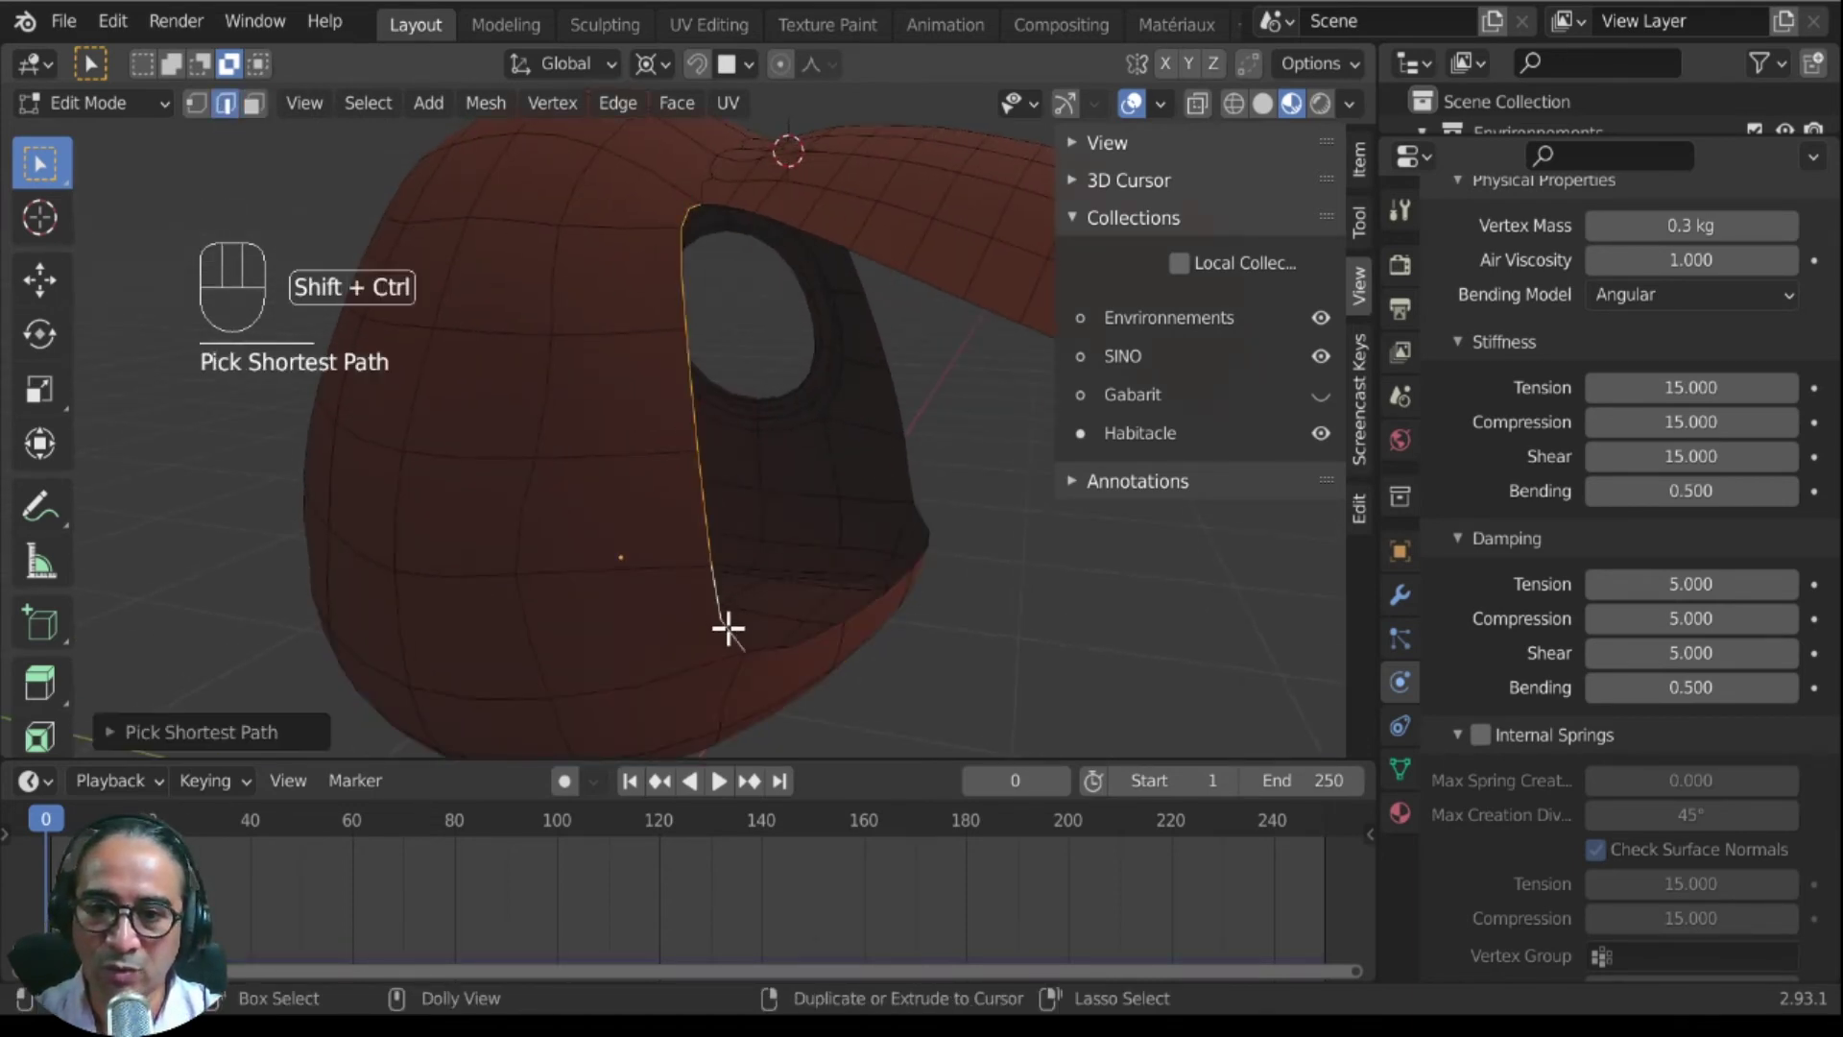
Step: Add vertical edge paths on both rear sides of the cabin and down the opening's other side to the selection
{"action": "middle_click_drag", "start_coordinate": [562, 672], "coordinate": [630, 226]}
{"action": "left_click", "coordinate": [630, 226], "text": "shift"}
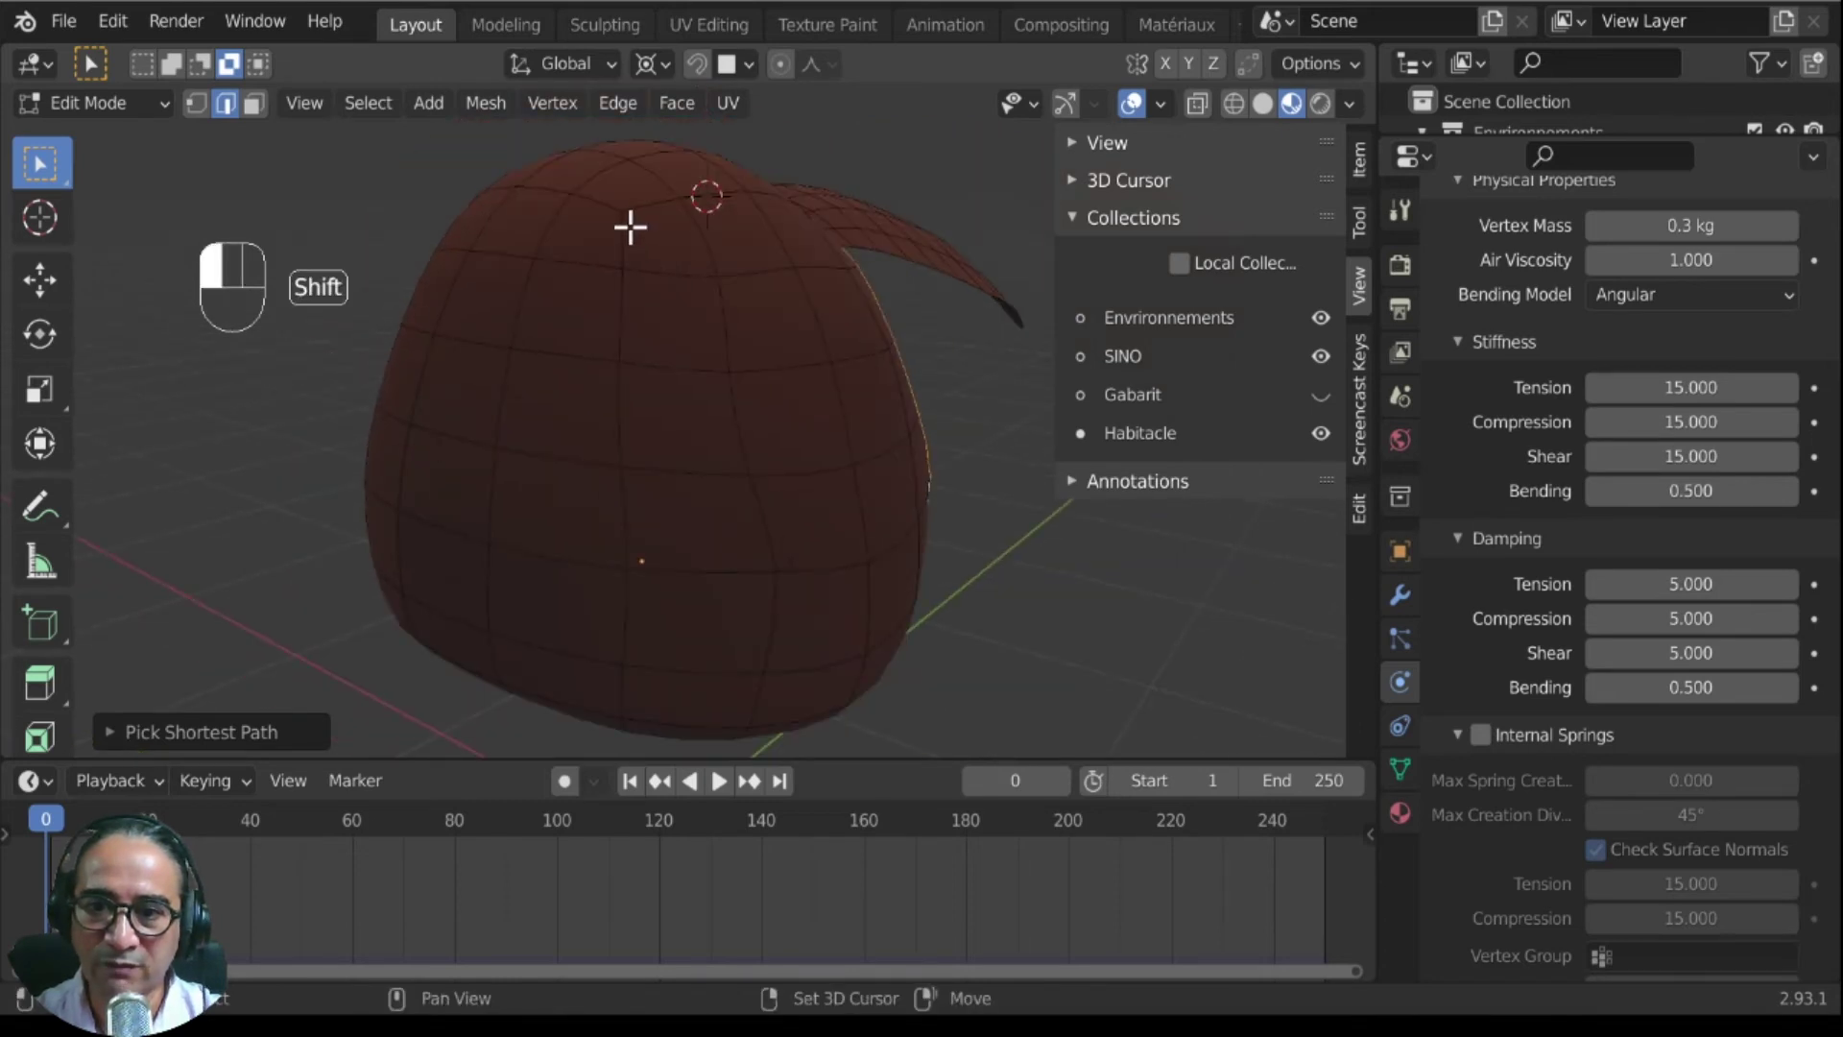
{"action": "left_click", "coordinate": [622, 640], "text": "ctrl+shift"}
{"action": "middle_click_drag", "start_coordinate": [403, 650], "coordinate": [747, 669]}
{"action": "left_click", "coordinate": [758, 258], "text": "shift"}
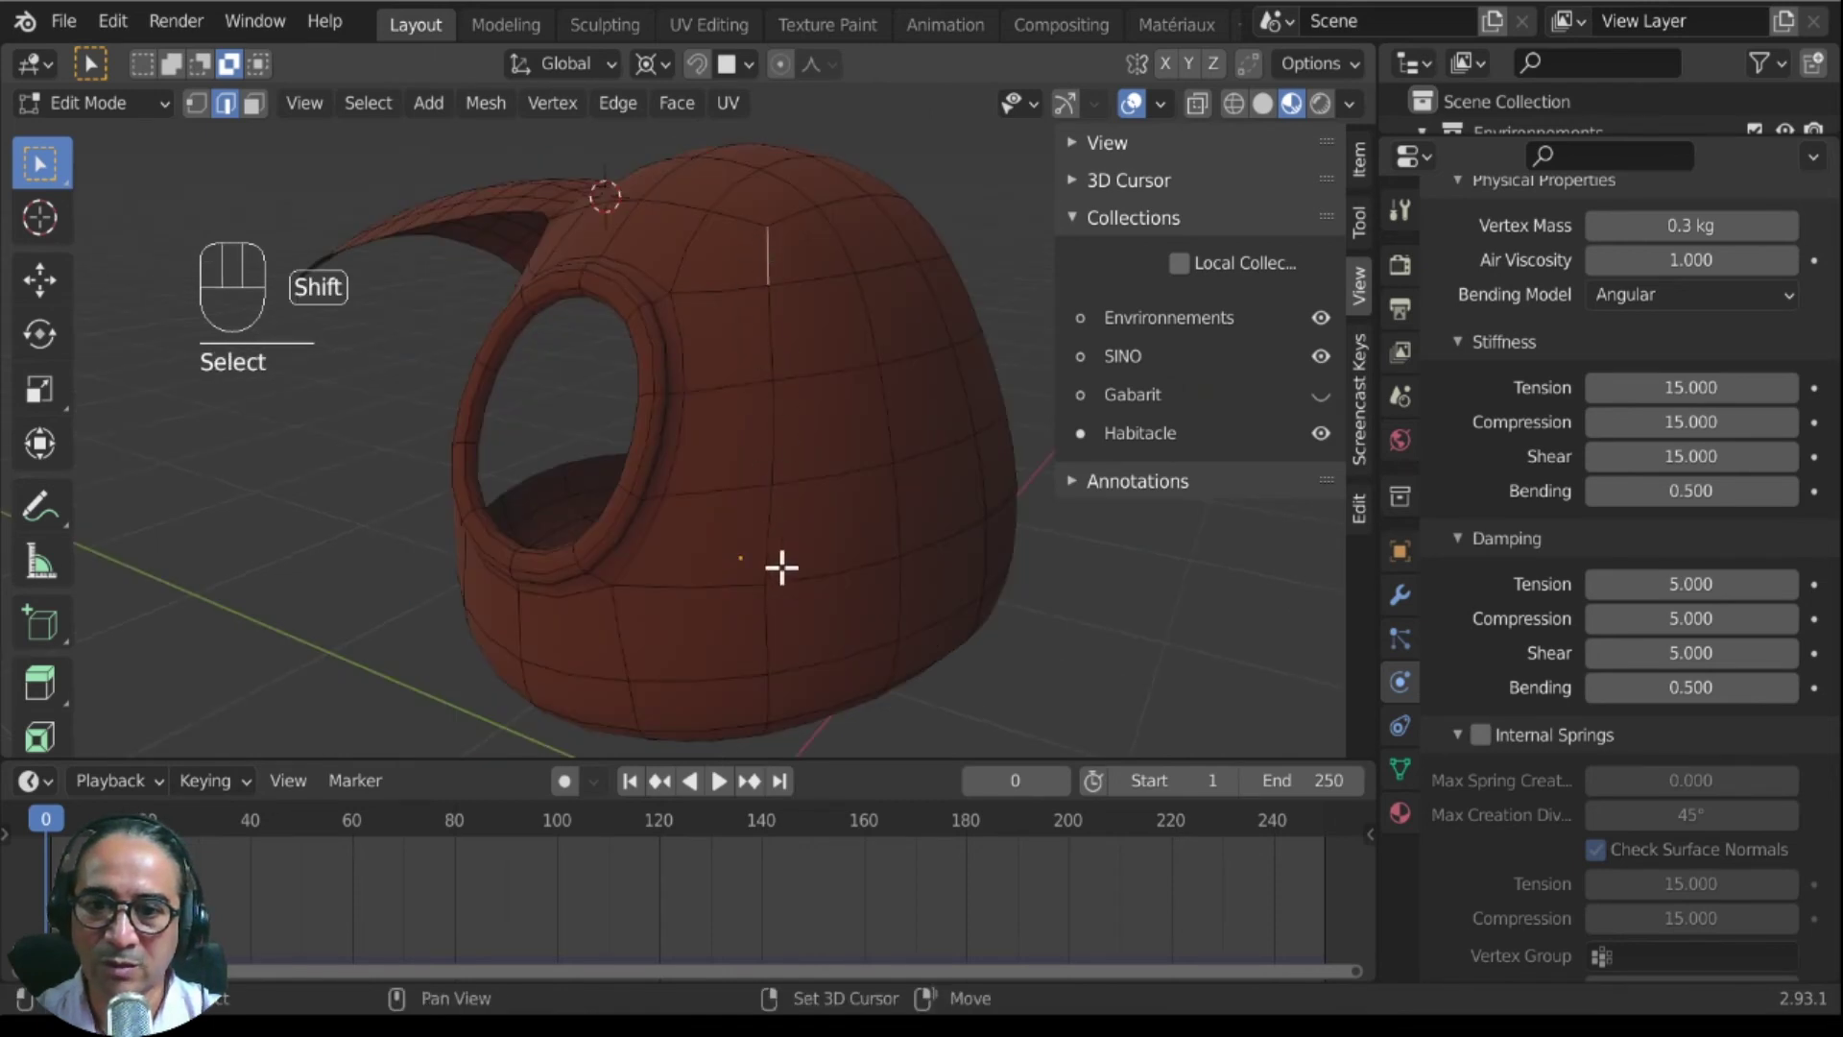
{"action": "left_click", "coordinate": [756, 630], "text": "ctrl+shift"}
{"action": "middle_click_drag", "start_coordinate": [474, 640], "coordinate": [711, 637]}
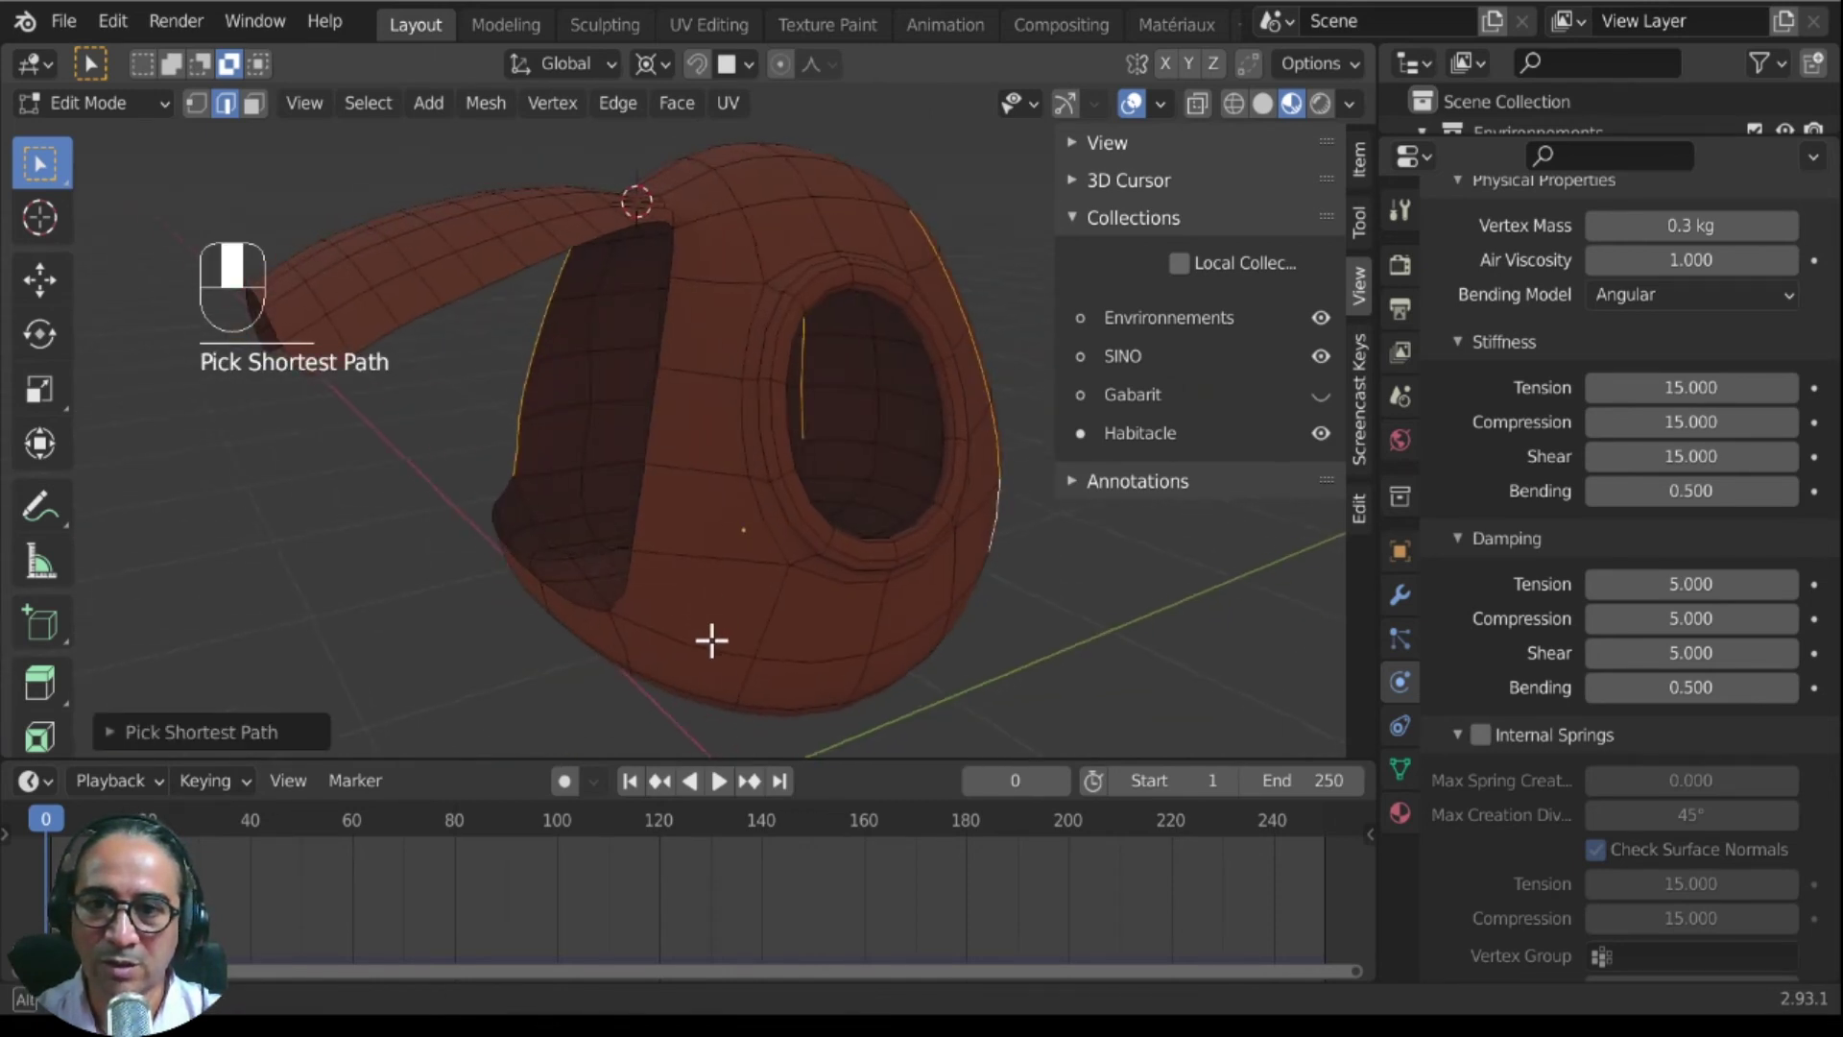
{"action": "left_click", "coordinate": [677, 258], "text": "shift"}
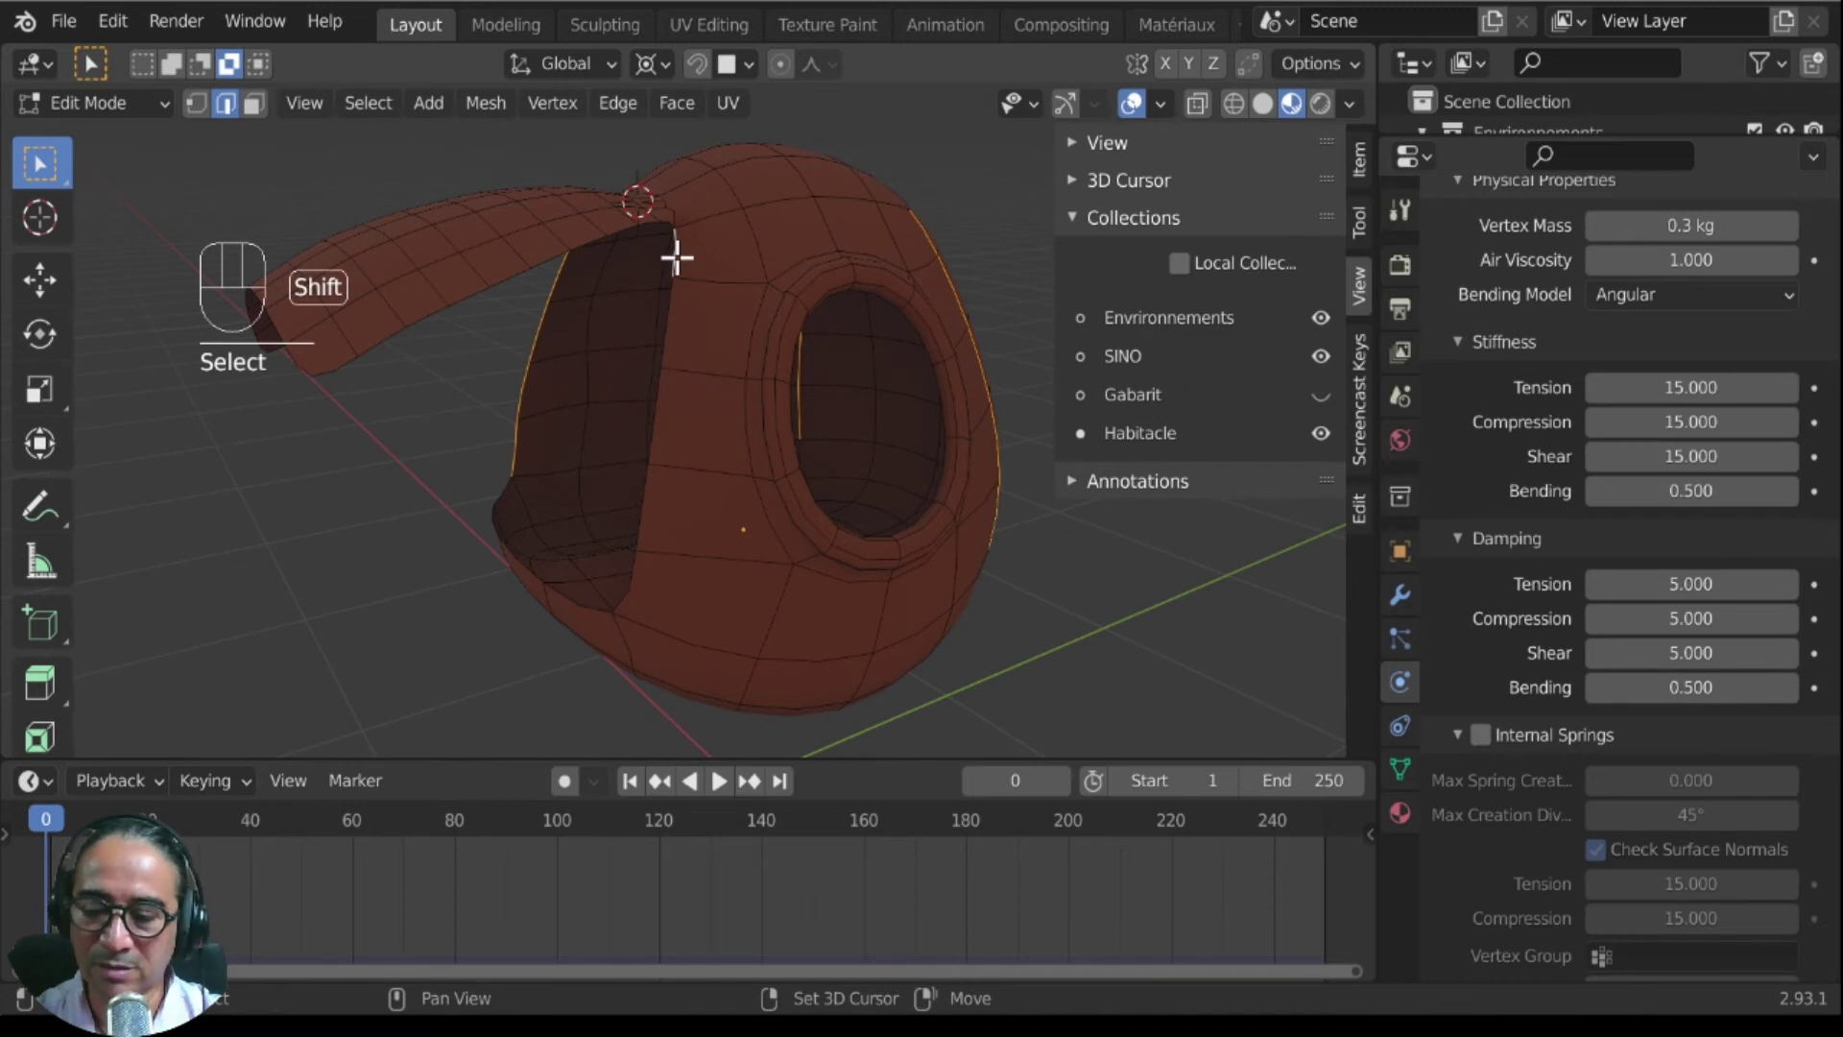
{"action": "left_click", "coordinate": [630, 588], "text": "ctrl+shift"}
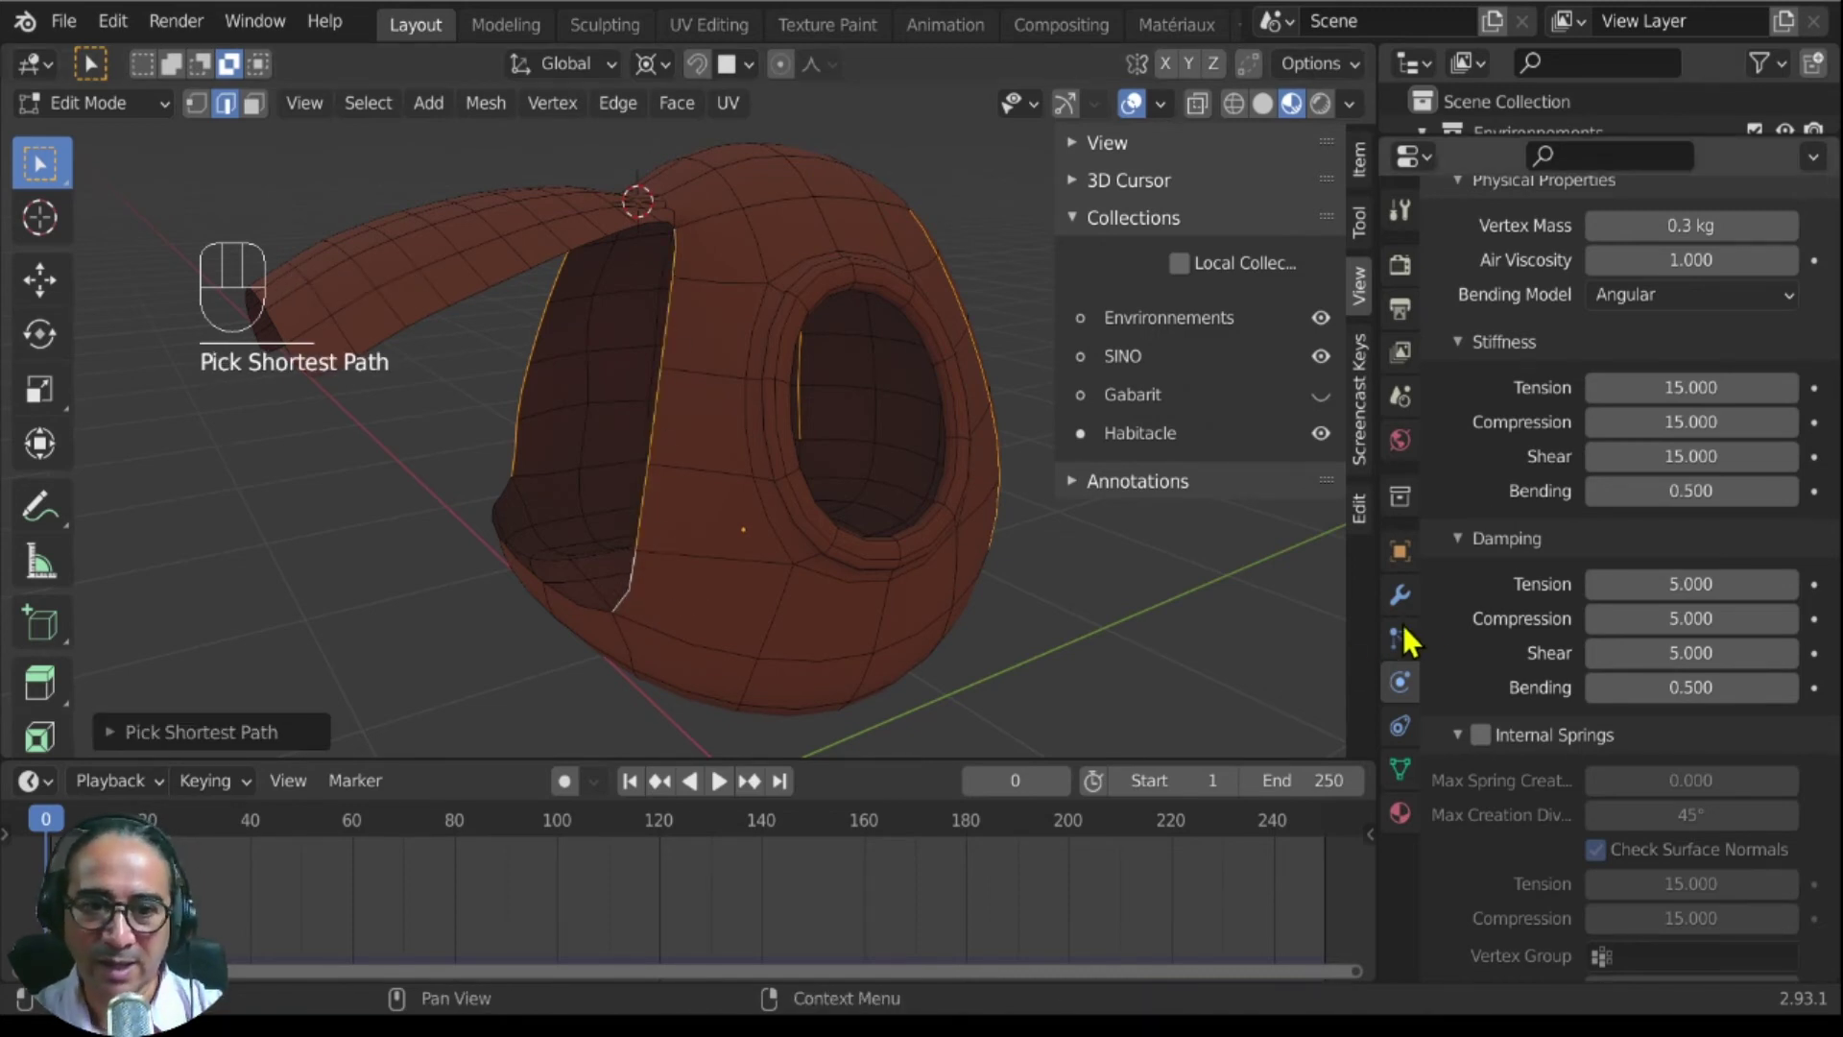
Step: Assign the four selected vertical edge paths to the punaises-bache vertex group with weight 1.000
{"action": "left_click", "coordinate": [1399, 770]}
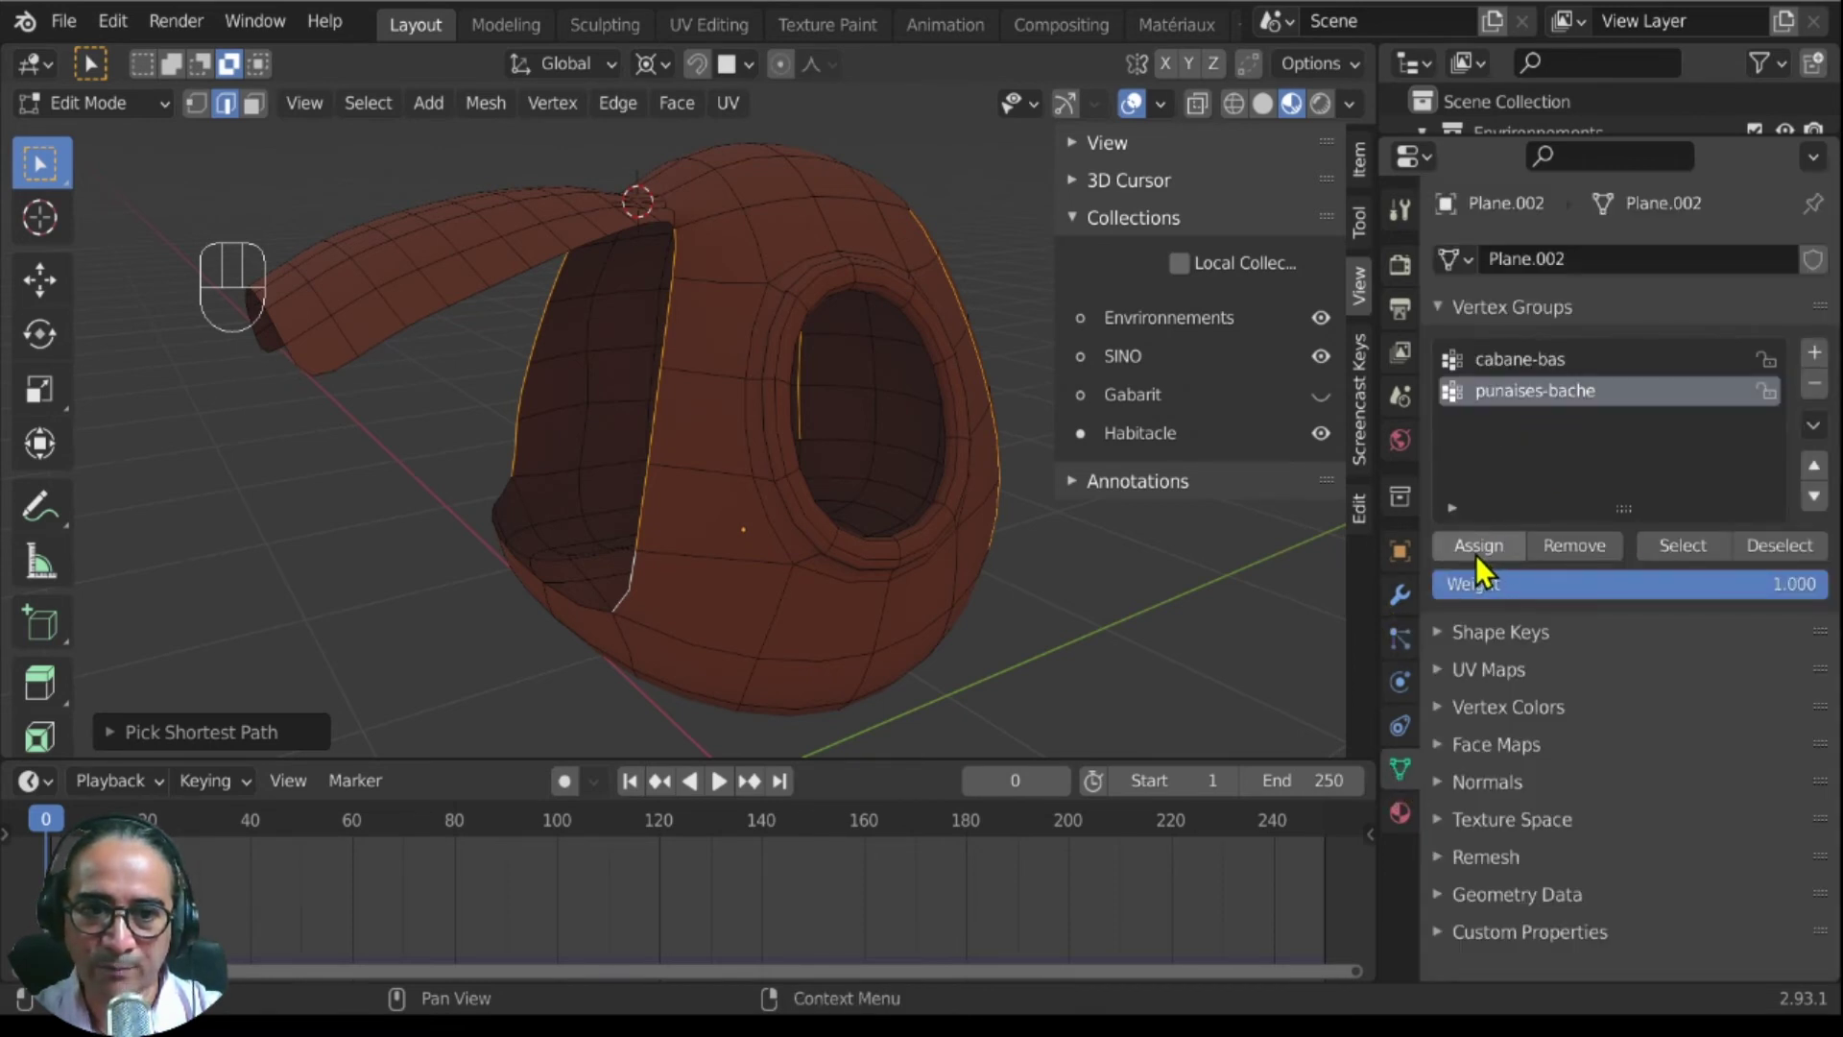
{"action": "middle_click_drag", "start_coordinate": [1046, 601], "coordinate": [912, 586]}
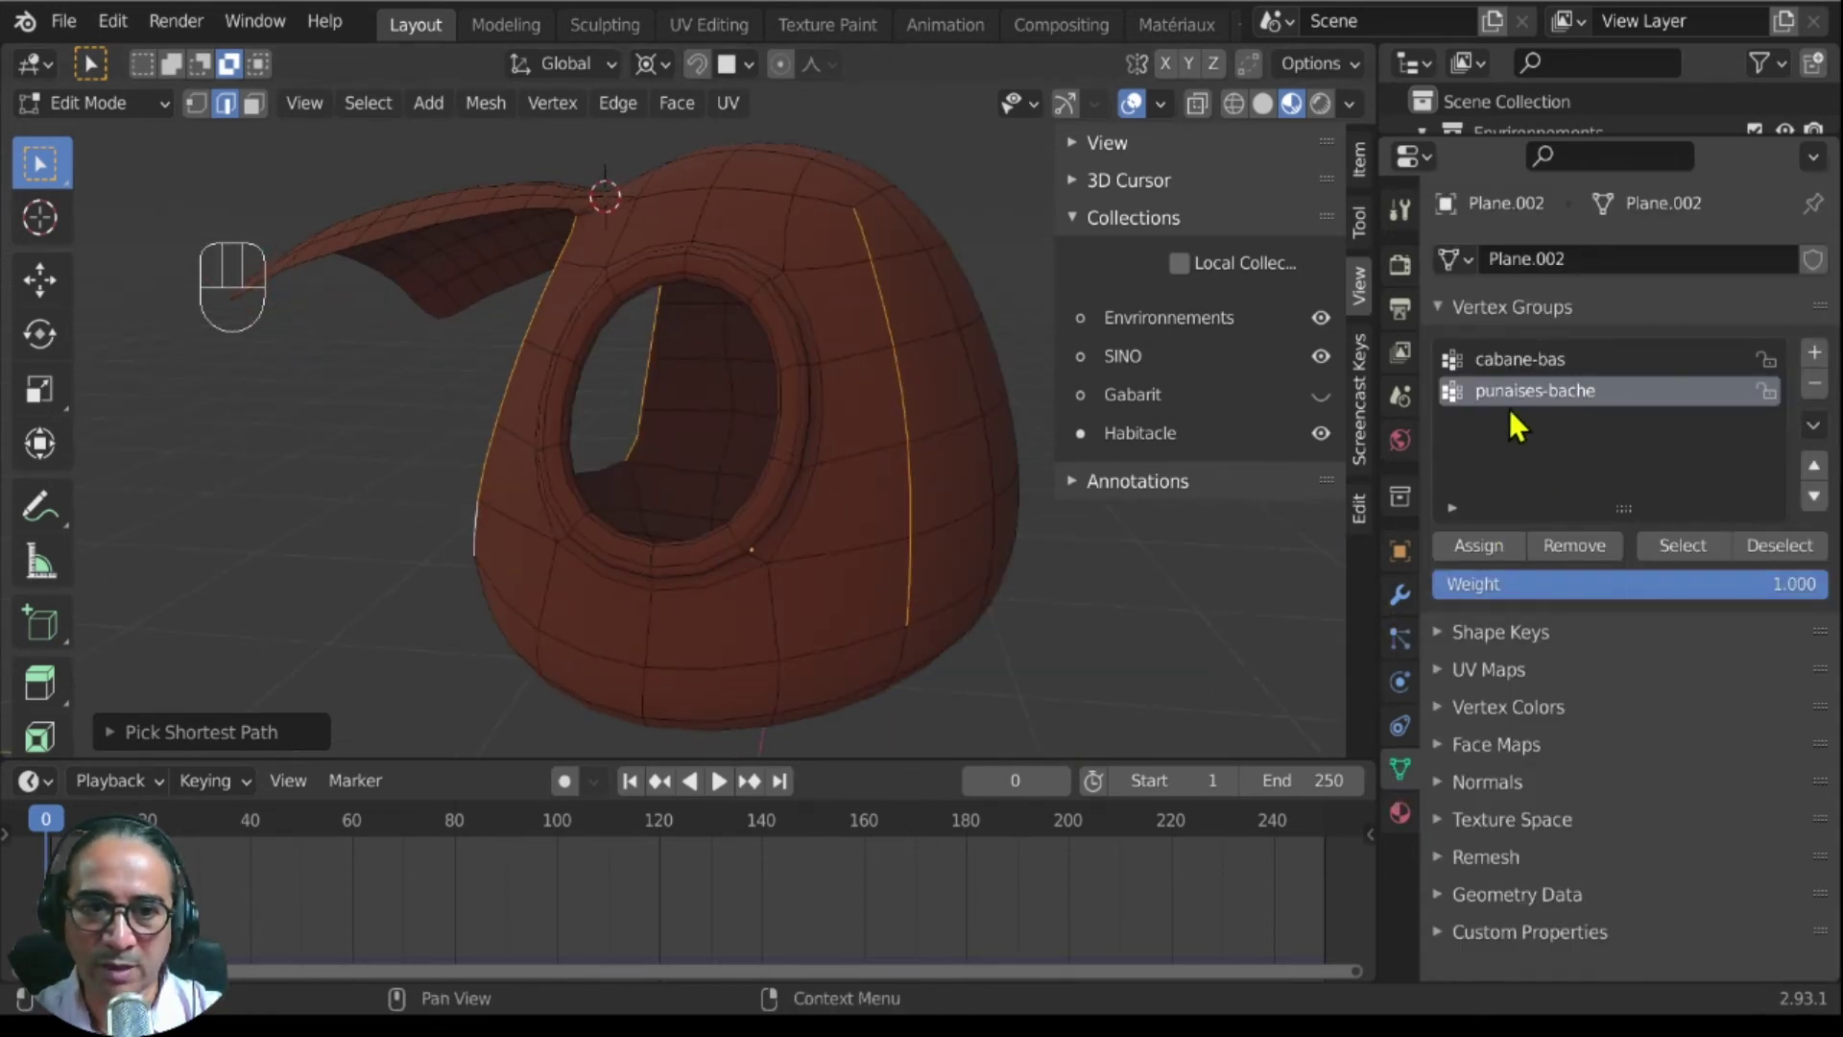
{"action": "left_click", "coordinate": [1464, 545]}
{"action": "middle_click_drag", "start_coordinate": [1018, 499], "coordinate": [905, 452]}
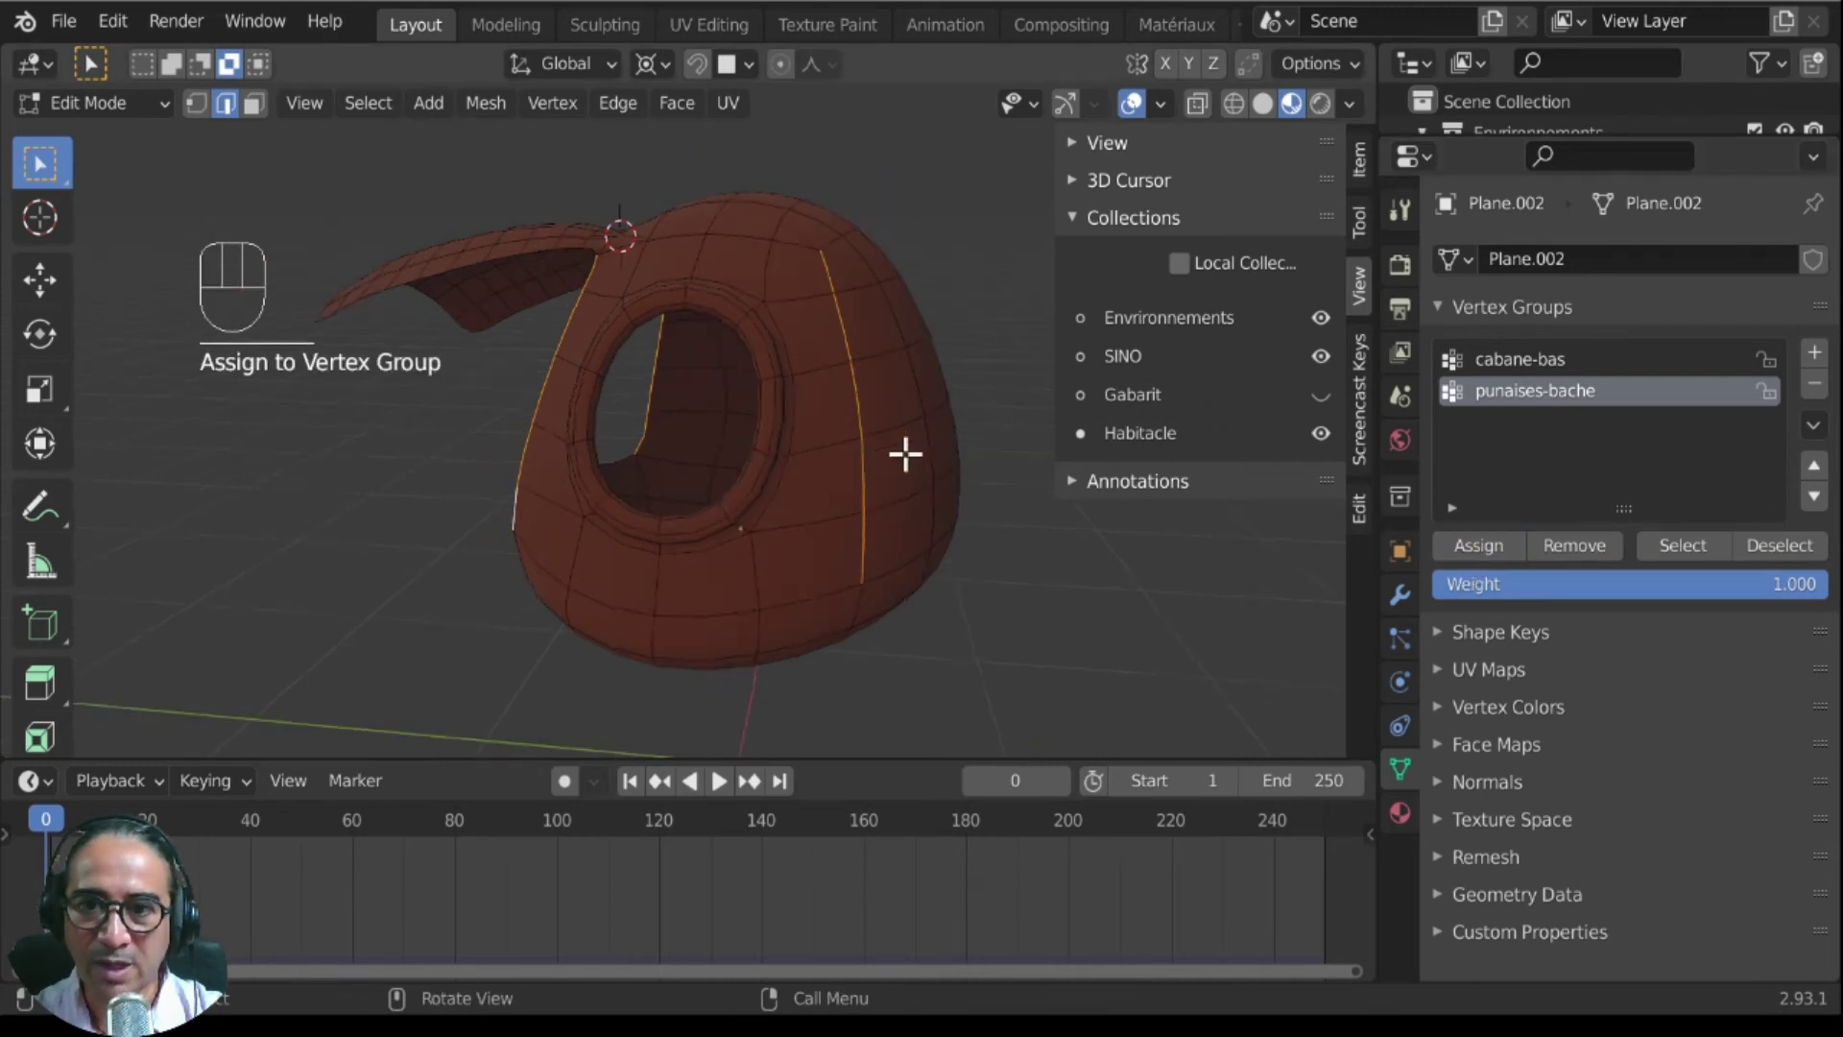
Step: Return to Object Mode and play the cloth simulation to check the newly pinned cabin walls, stopping at frame 97
{"action": "key", "text": "Tab"}
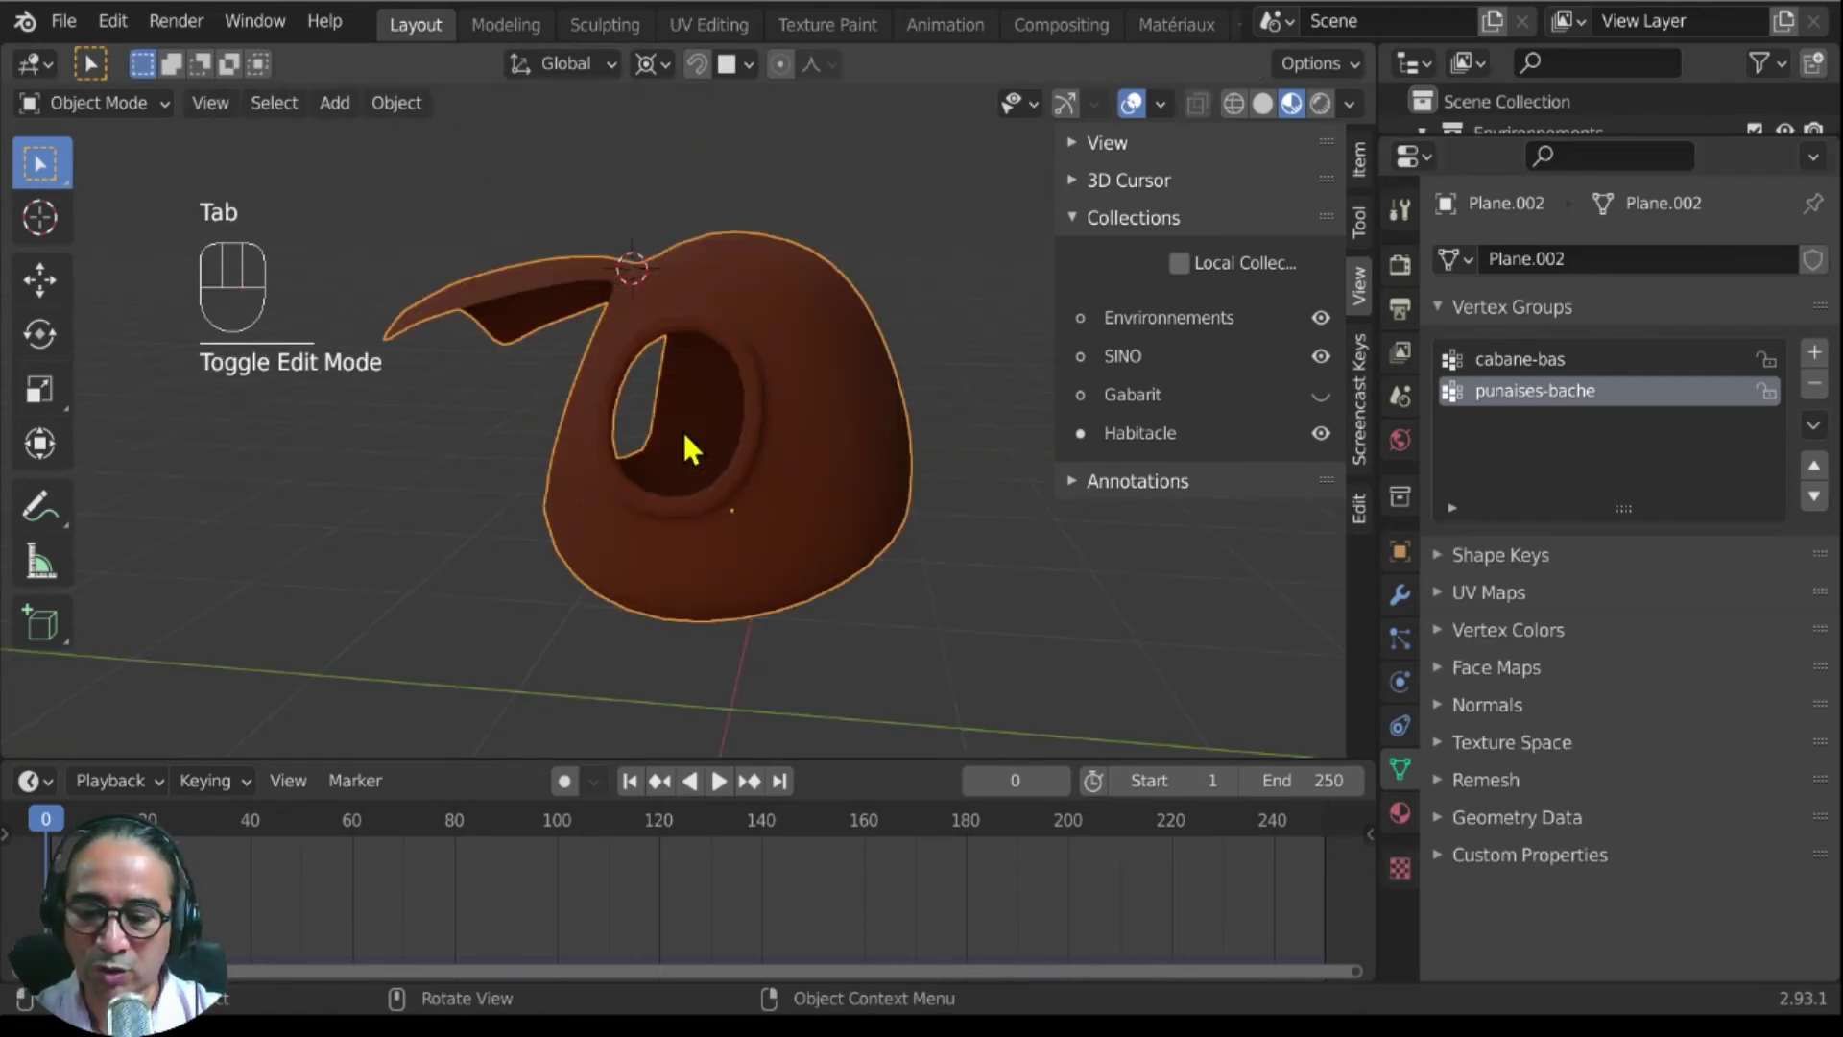
{"action": "key", "text": "space"}
{"action": "middle_click_drag", "start_coordinate": [611, 520], "coordinate": [642, 463]}
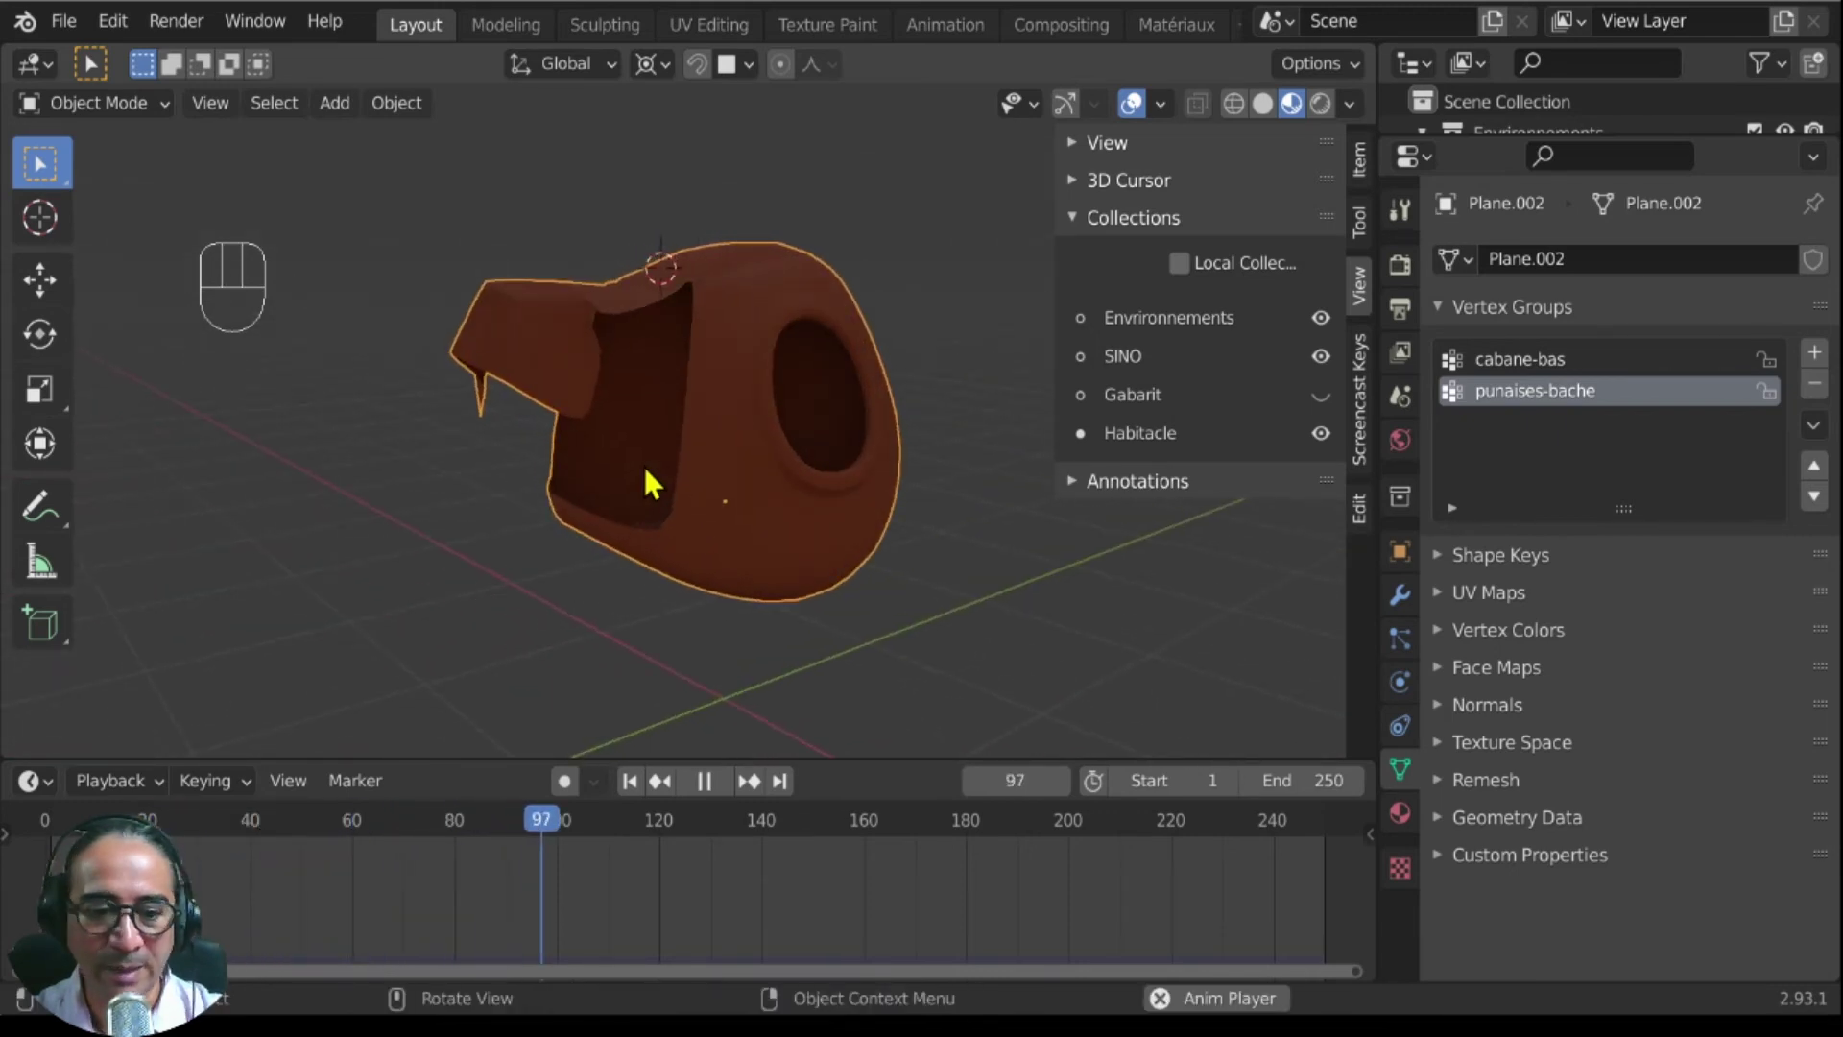
{"action": "key", "text": "space"}
Step: Leave local view to show the full dinosaur scene and open the cabin in Edit Mode with vertex selection
{"action": "key", "text": "KP_Divide"}
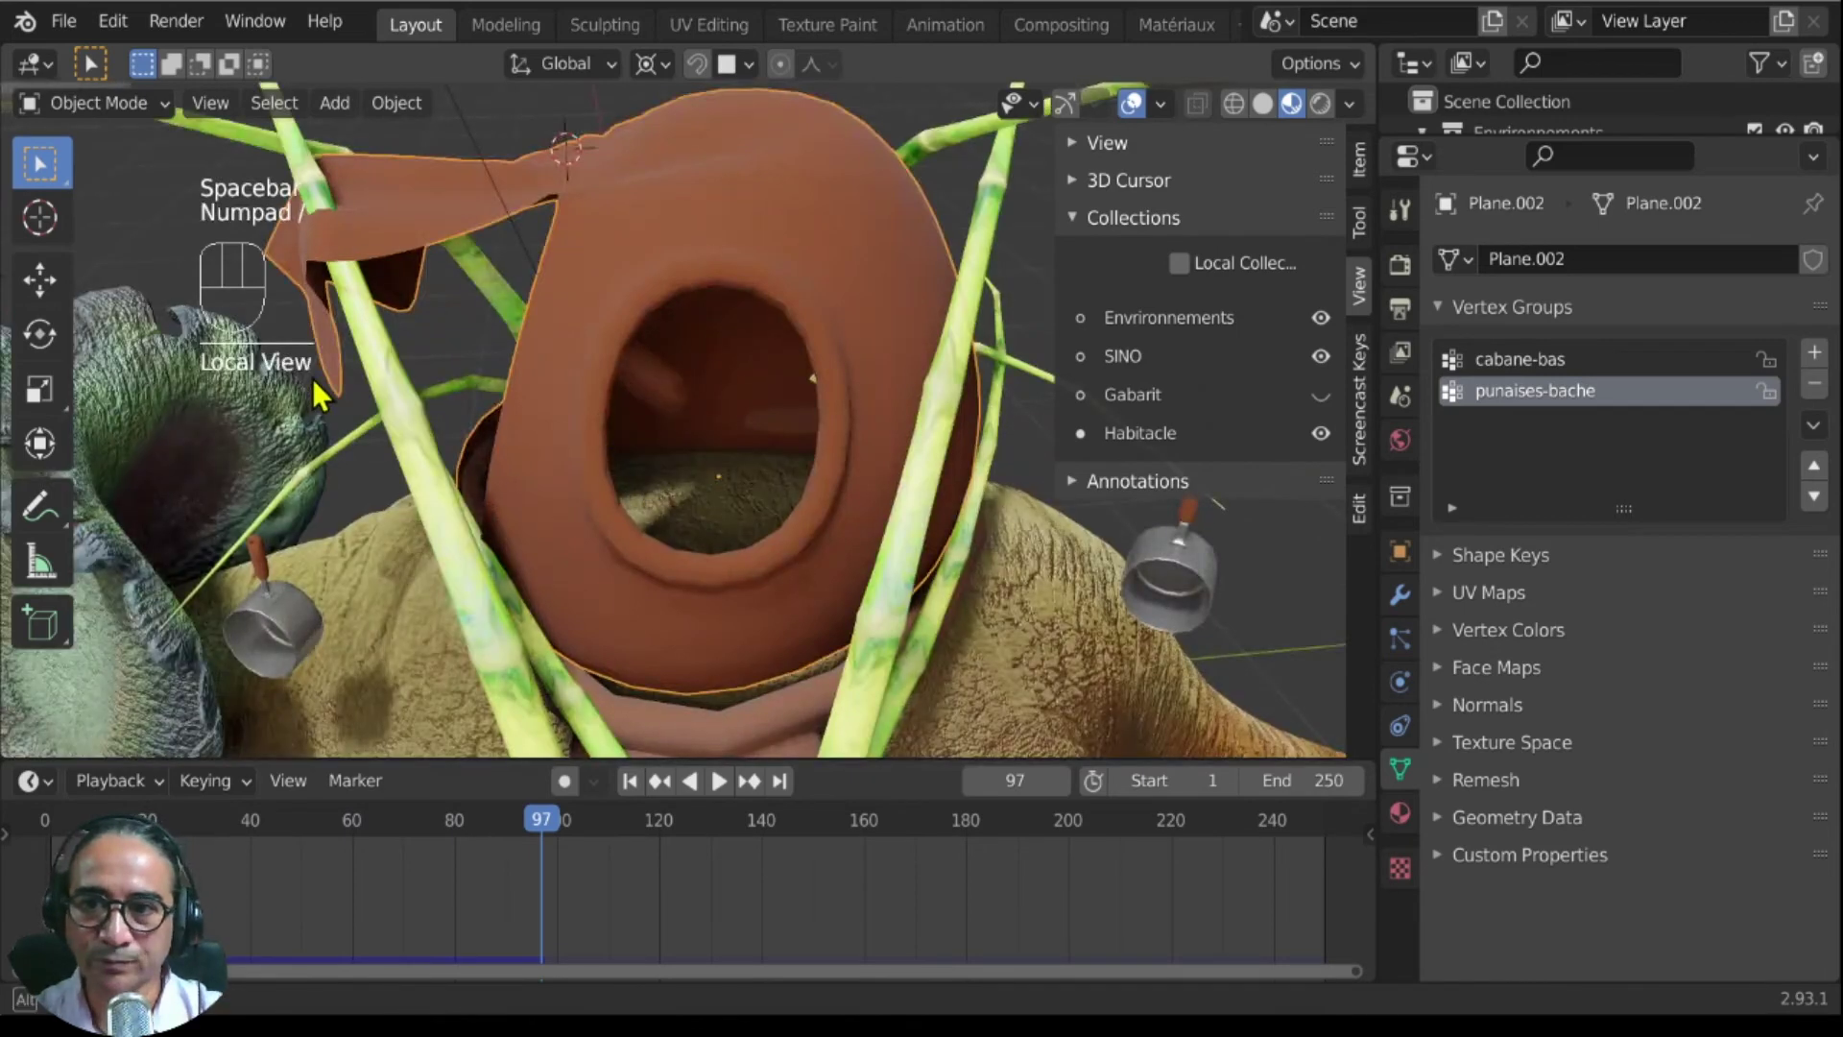
{"action": "key", "text": "KP_Divide"}
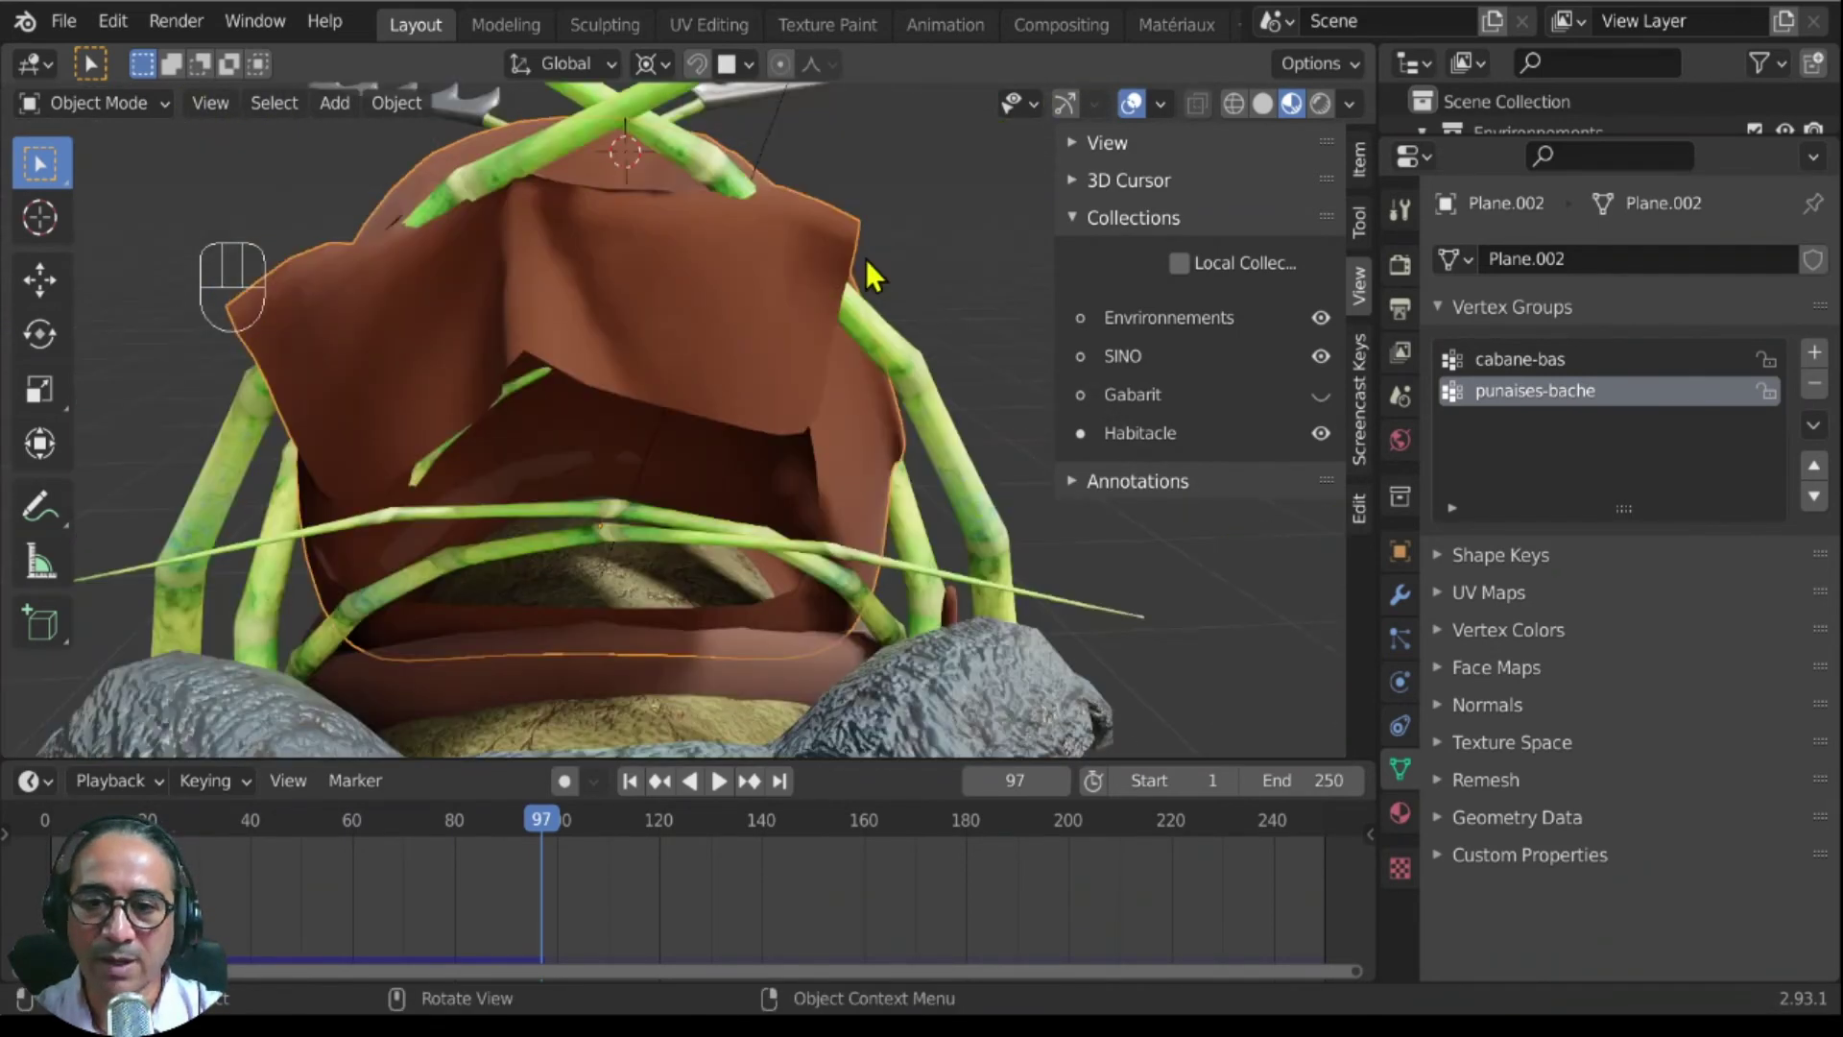
{"action": "key", "text": "Tab"}
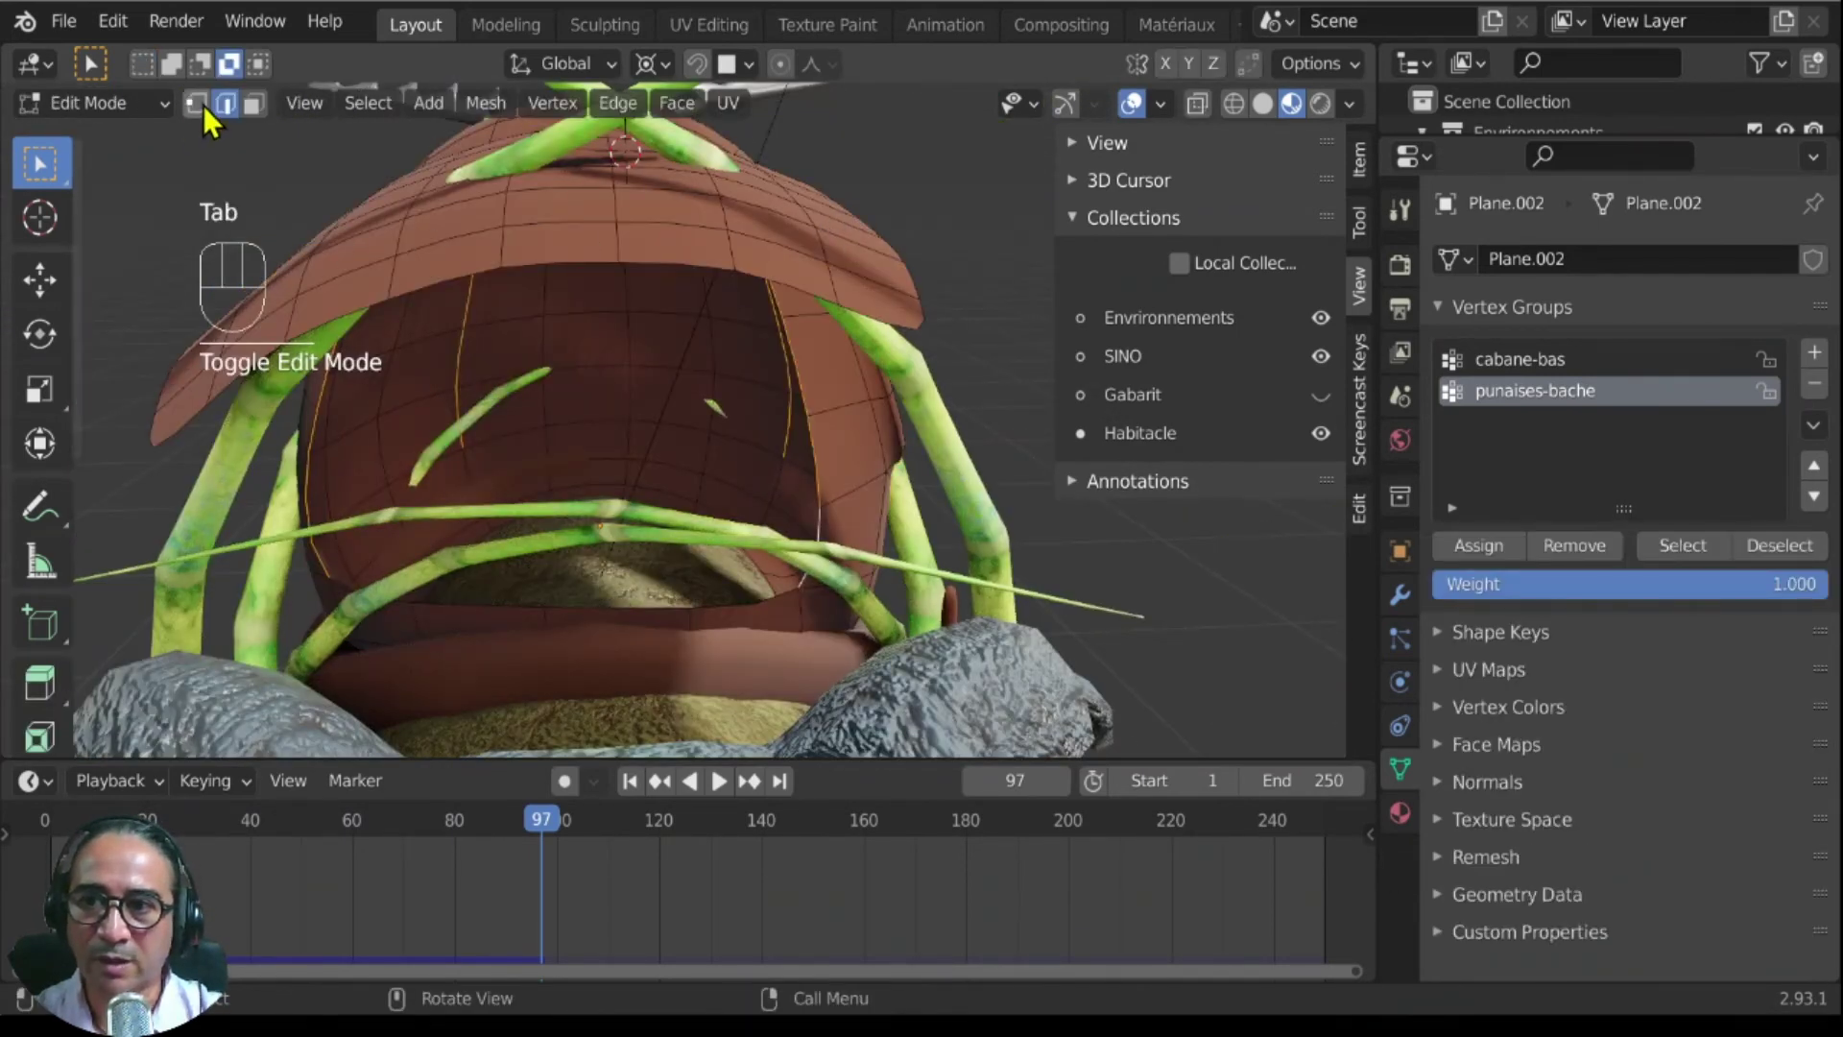
{"action": "key", "text": "Tab"}
{"action": "middle_click_drag", "start_coordinate": [845, 244], "coordinate": [816, 251]}
{"action": "key", "text": "Tab"}
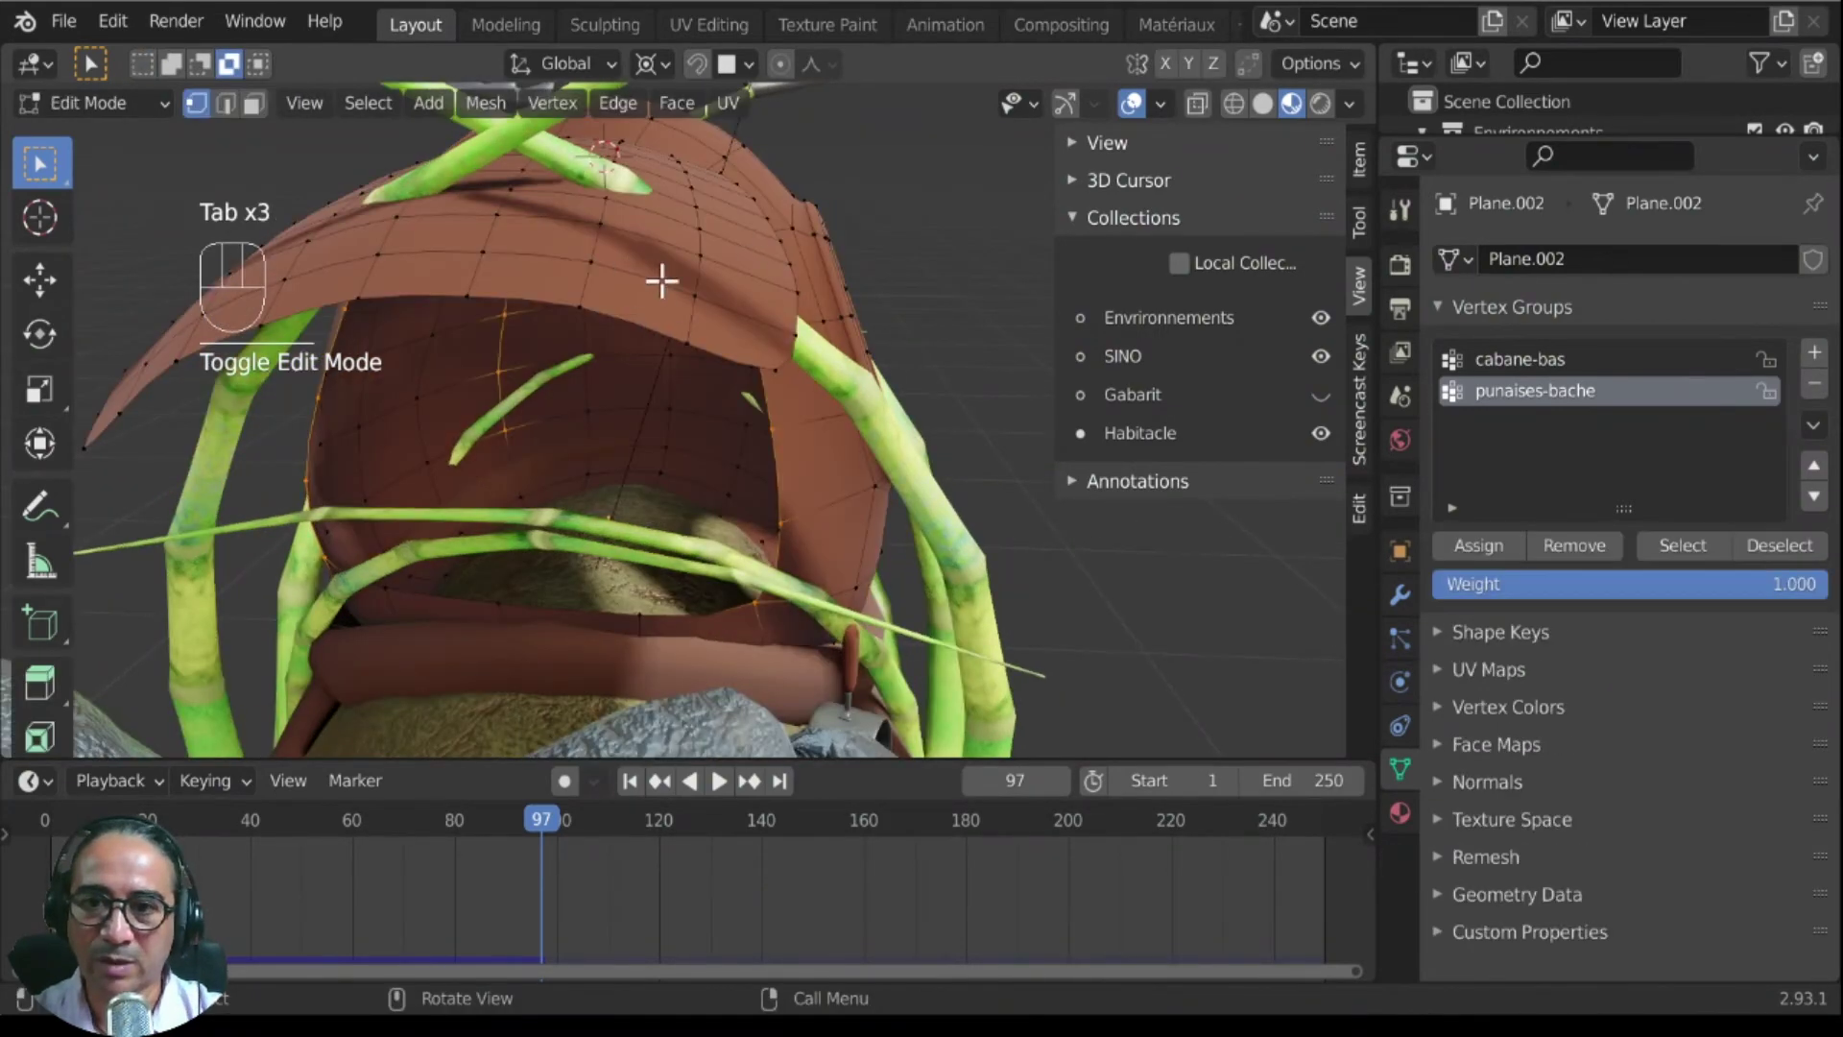
Step: Rewind the timeline to frame 0, test playback briefly in Edit Mode and reset it to frame 0
{"action": "left_click", "coordinate": [350, 809]}
{"action": "key", "text": "space"}
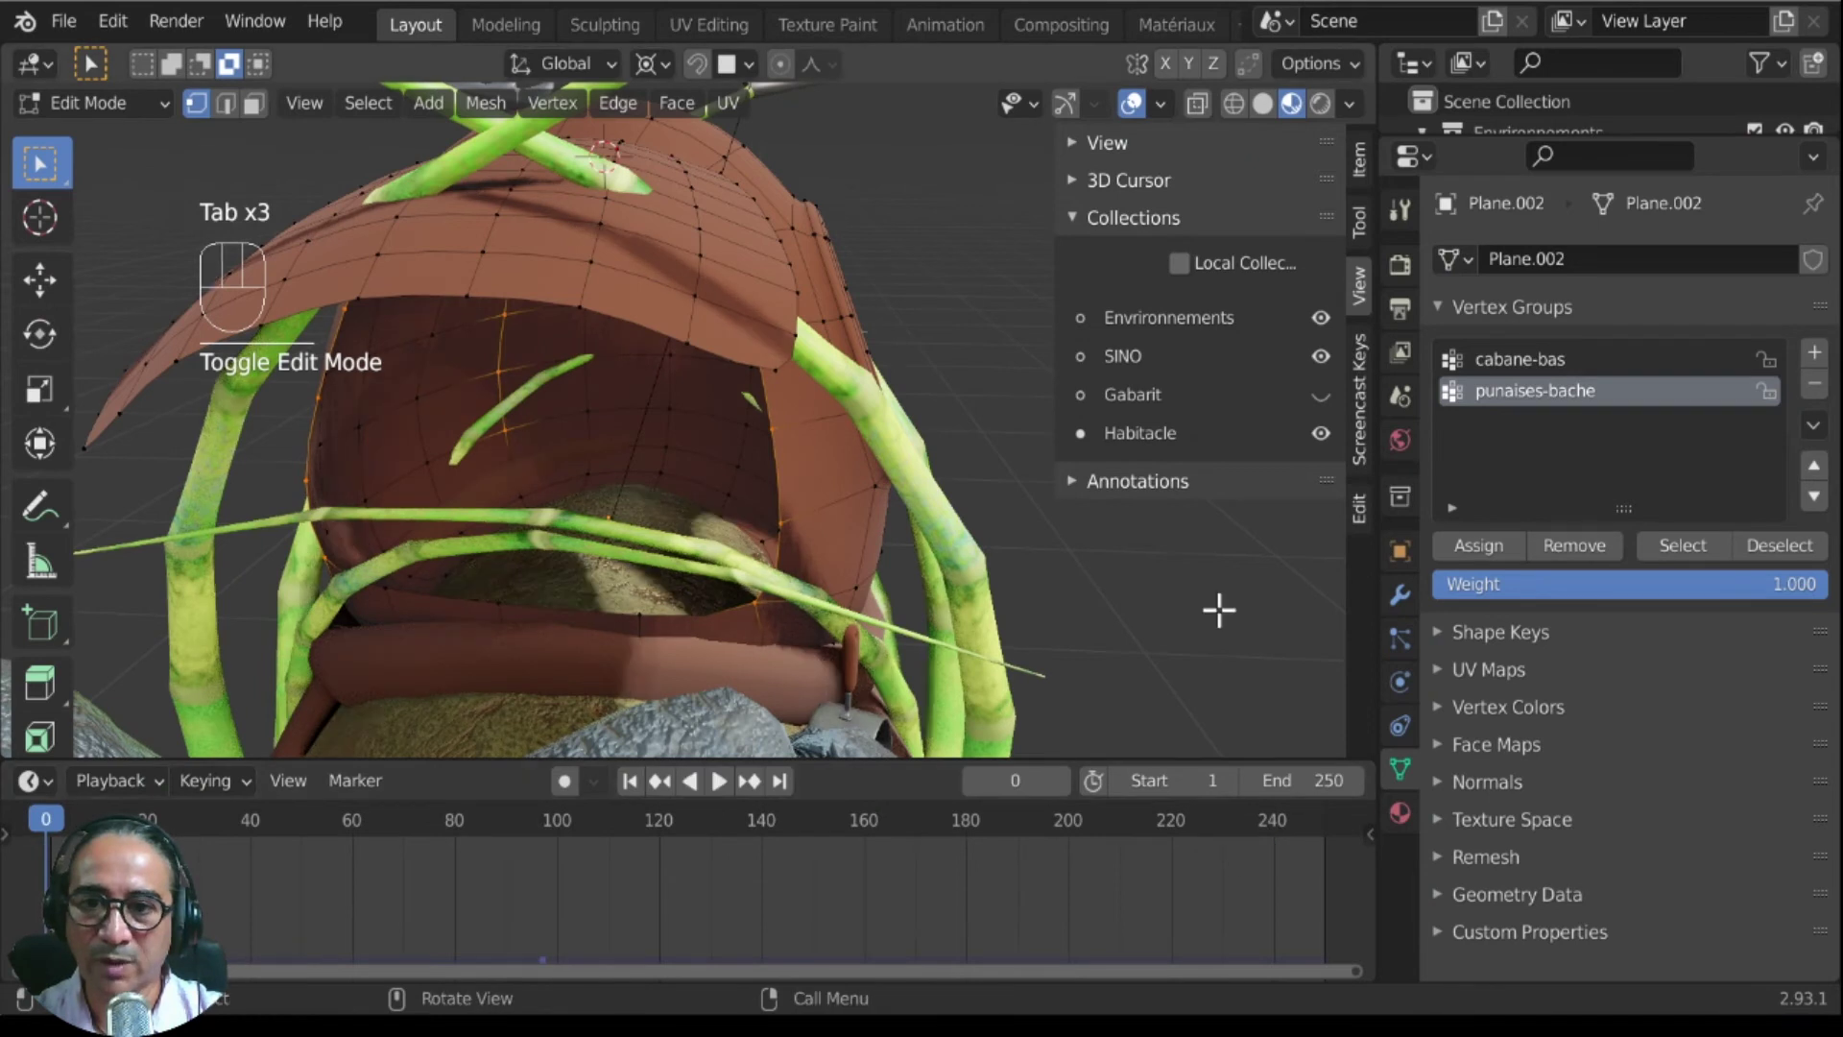
{"action": "key", "text": "space"}
{"action": "key", "text": "space"}
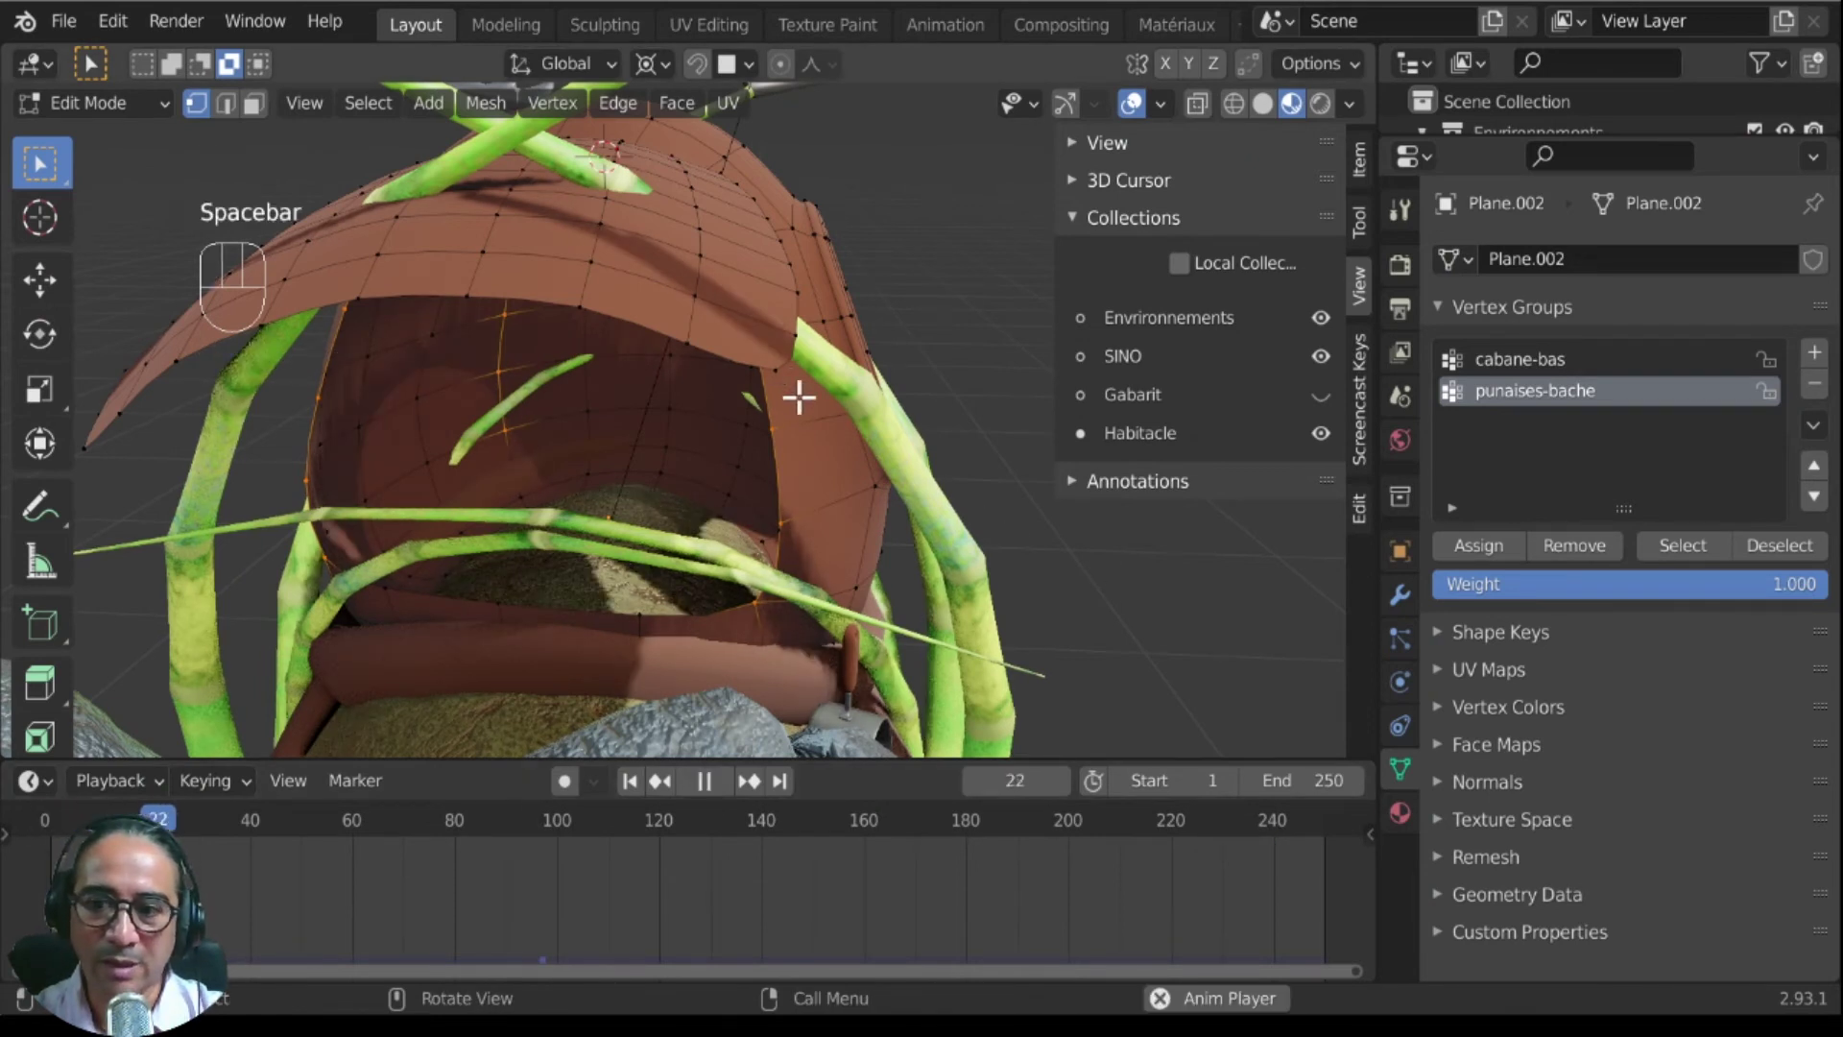
{"action": "key", "text": "space"}
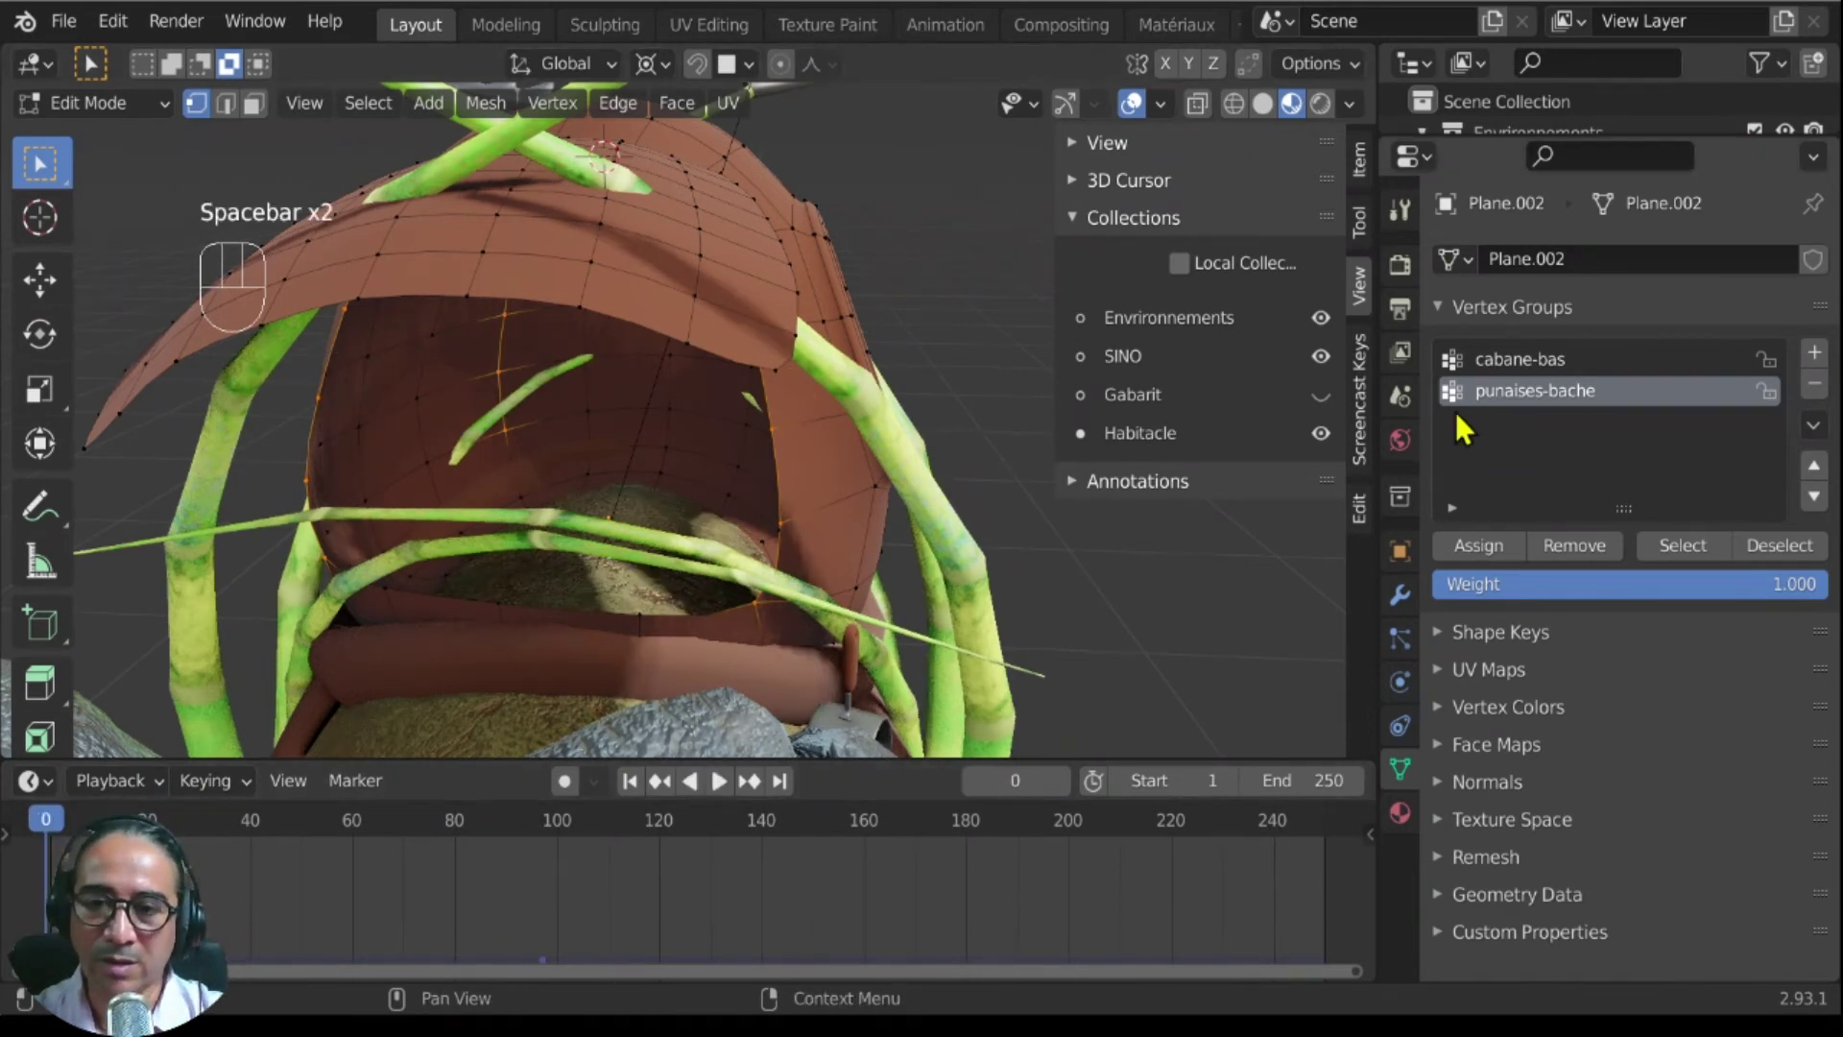
Step: Compare the awning's corner with the nearby bamboo poles in Object Mode and Edit Mode
{"action": "key", "text": "Tab"}
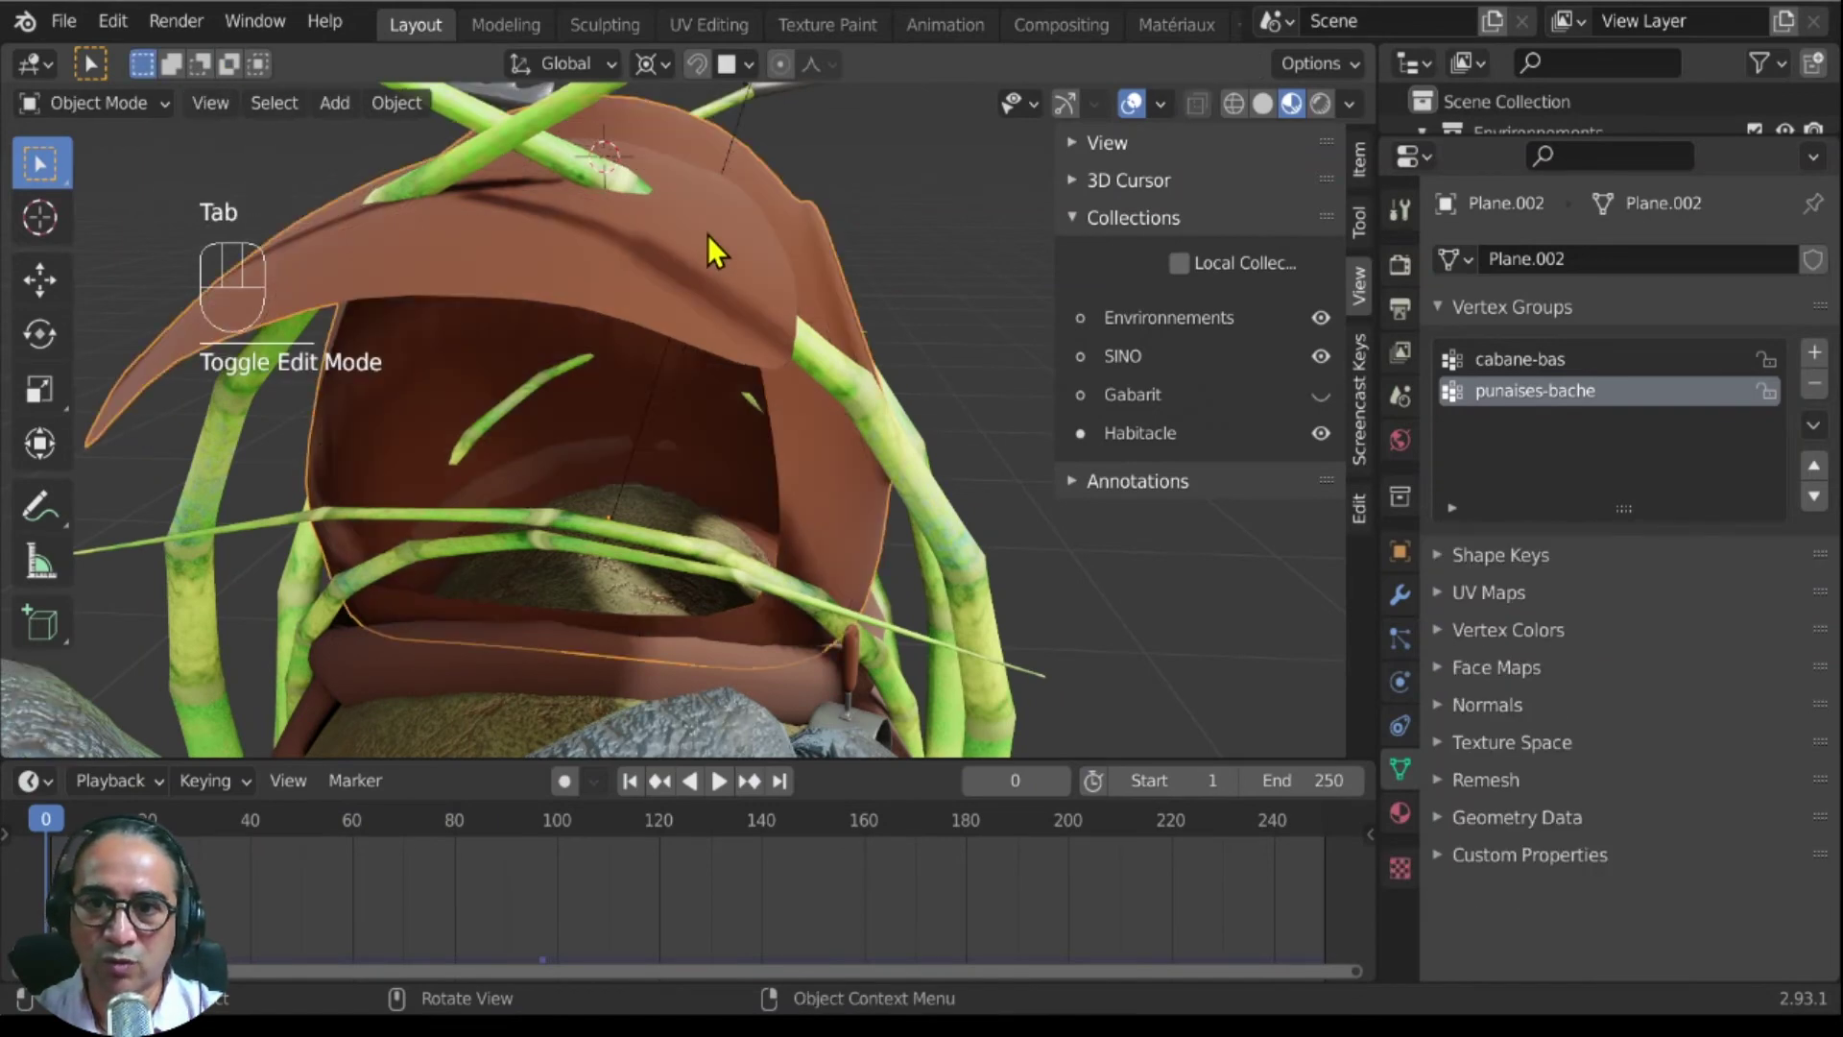
{"action": "key", "text": "Tab"}
{"action": "middle_click_drag", "start_coordinate": [765, 247], "coordinate": [642, 220]}
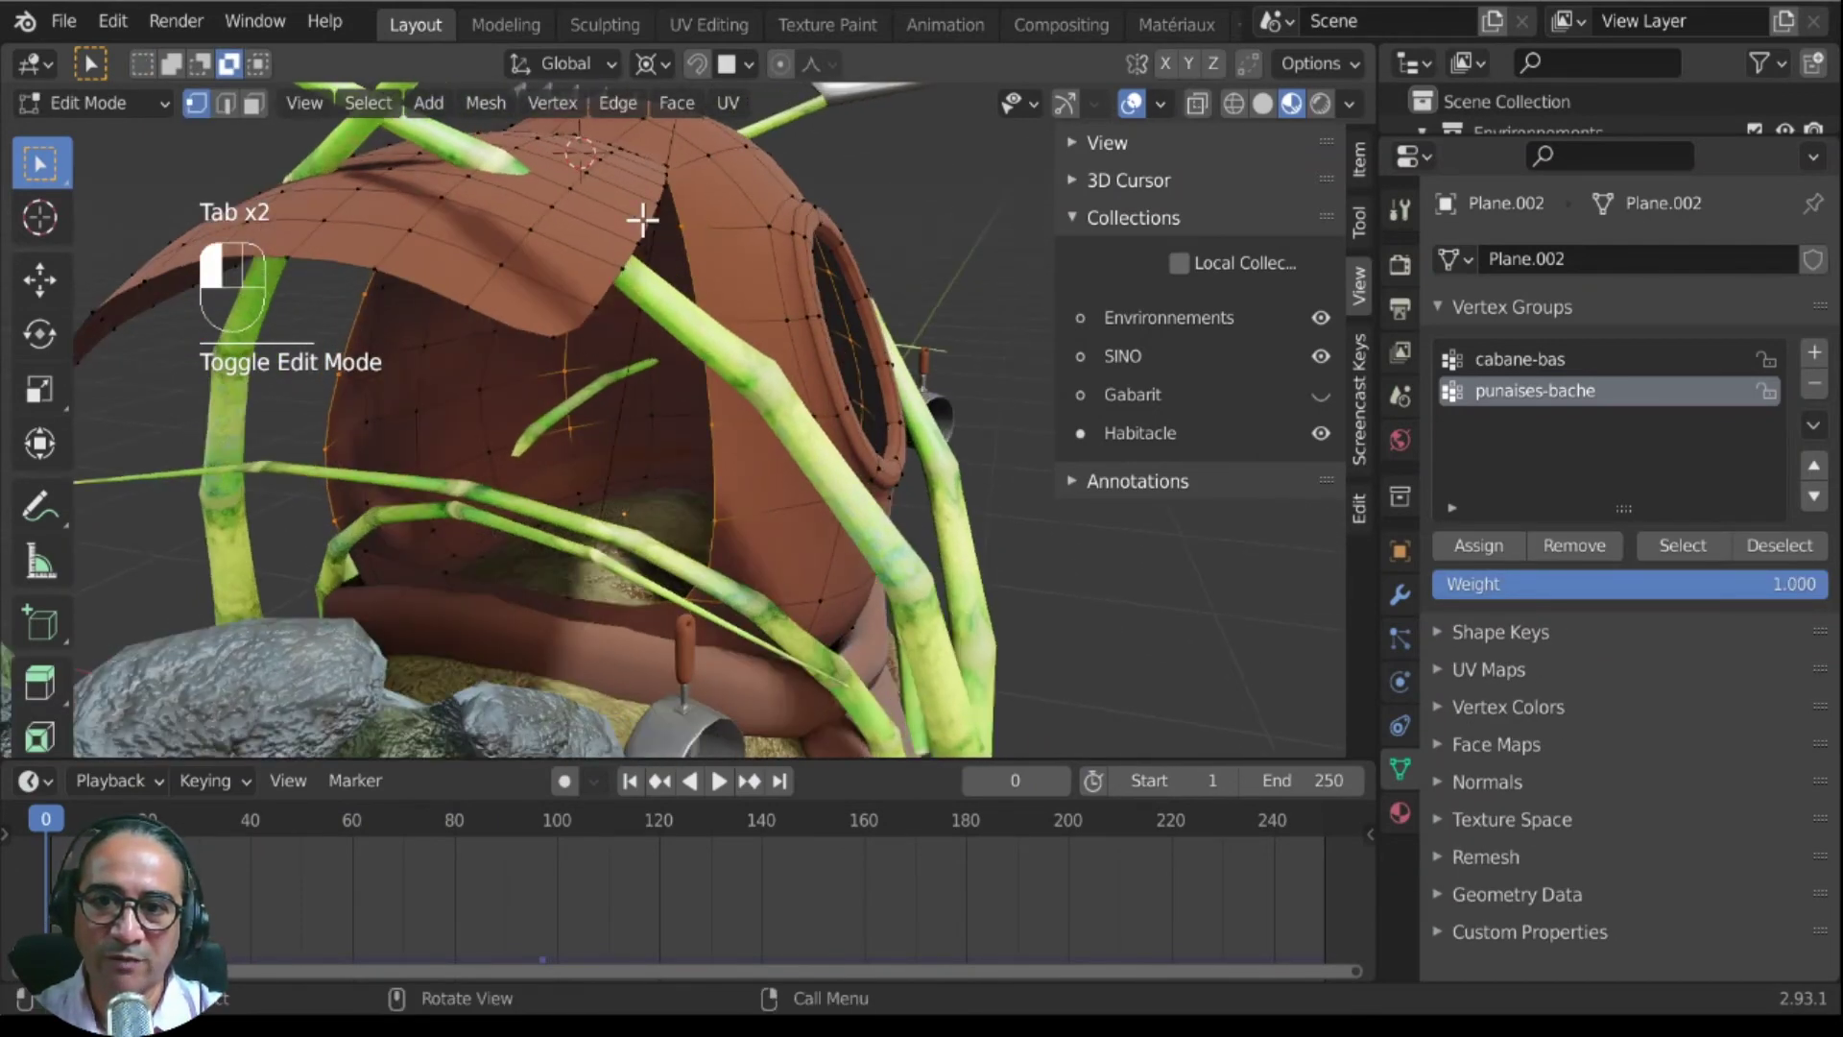
Step: Select a pinned awning vertex, return to Object Mode and play the cloth simulation, stopping at frame 38
{"action": "left_click", "coordinate": [642, 219]}
{"action": "middle_click_drag", "start_coordinate": [742, 303], "coordinate": [772, 344]}
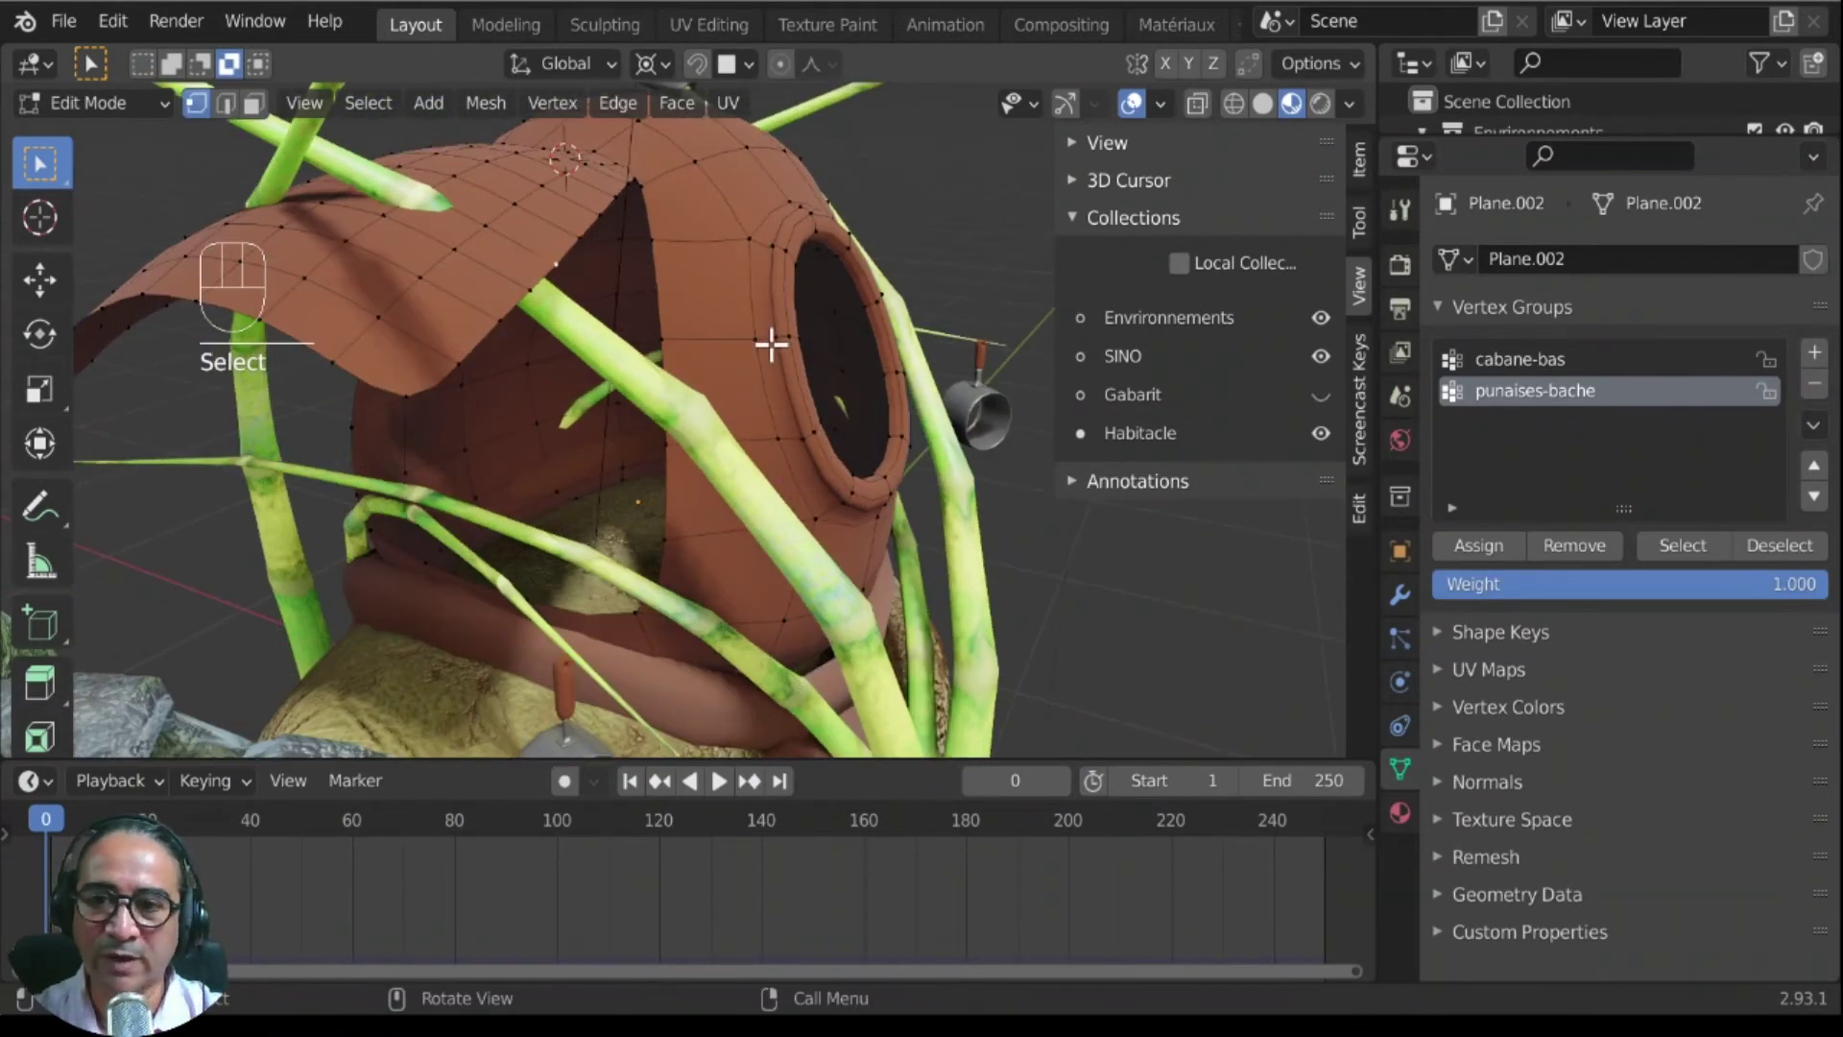
{"action": "key", "text": "Tab"}
{"action": "key", "text": "space"}
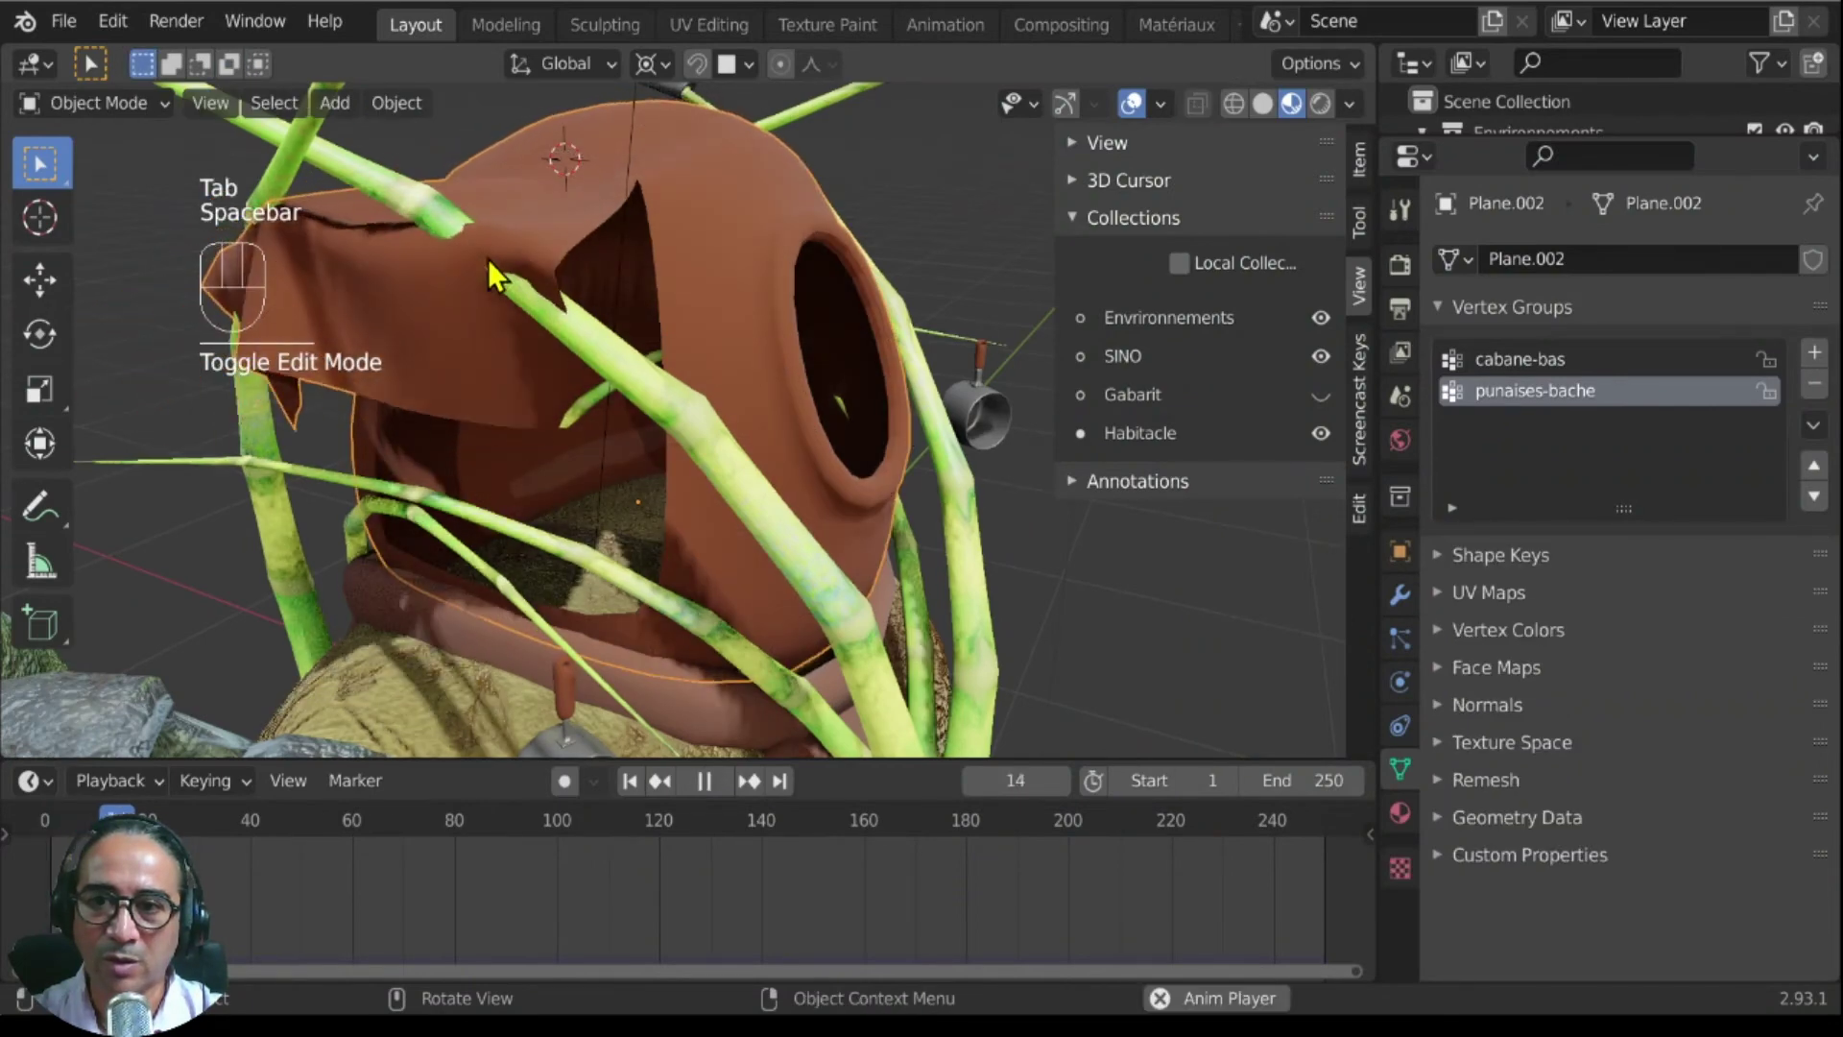
{"action": "key", "text": "space"}
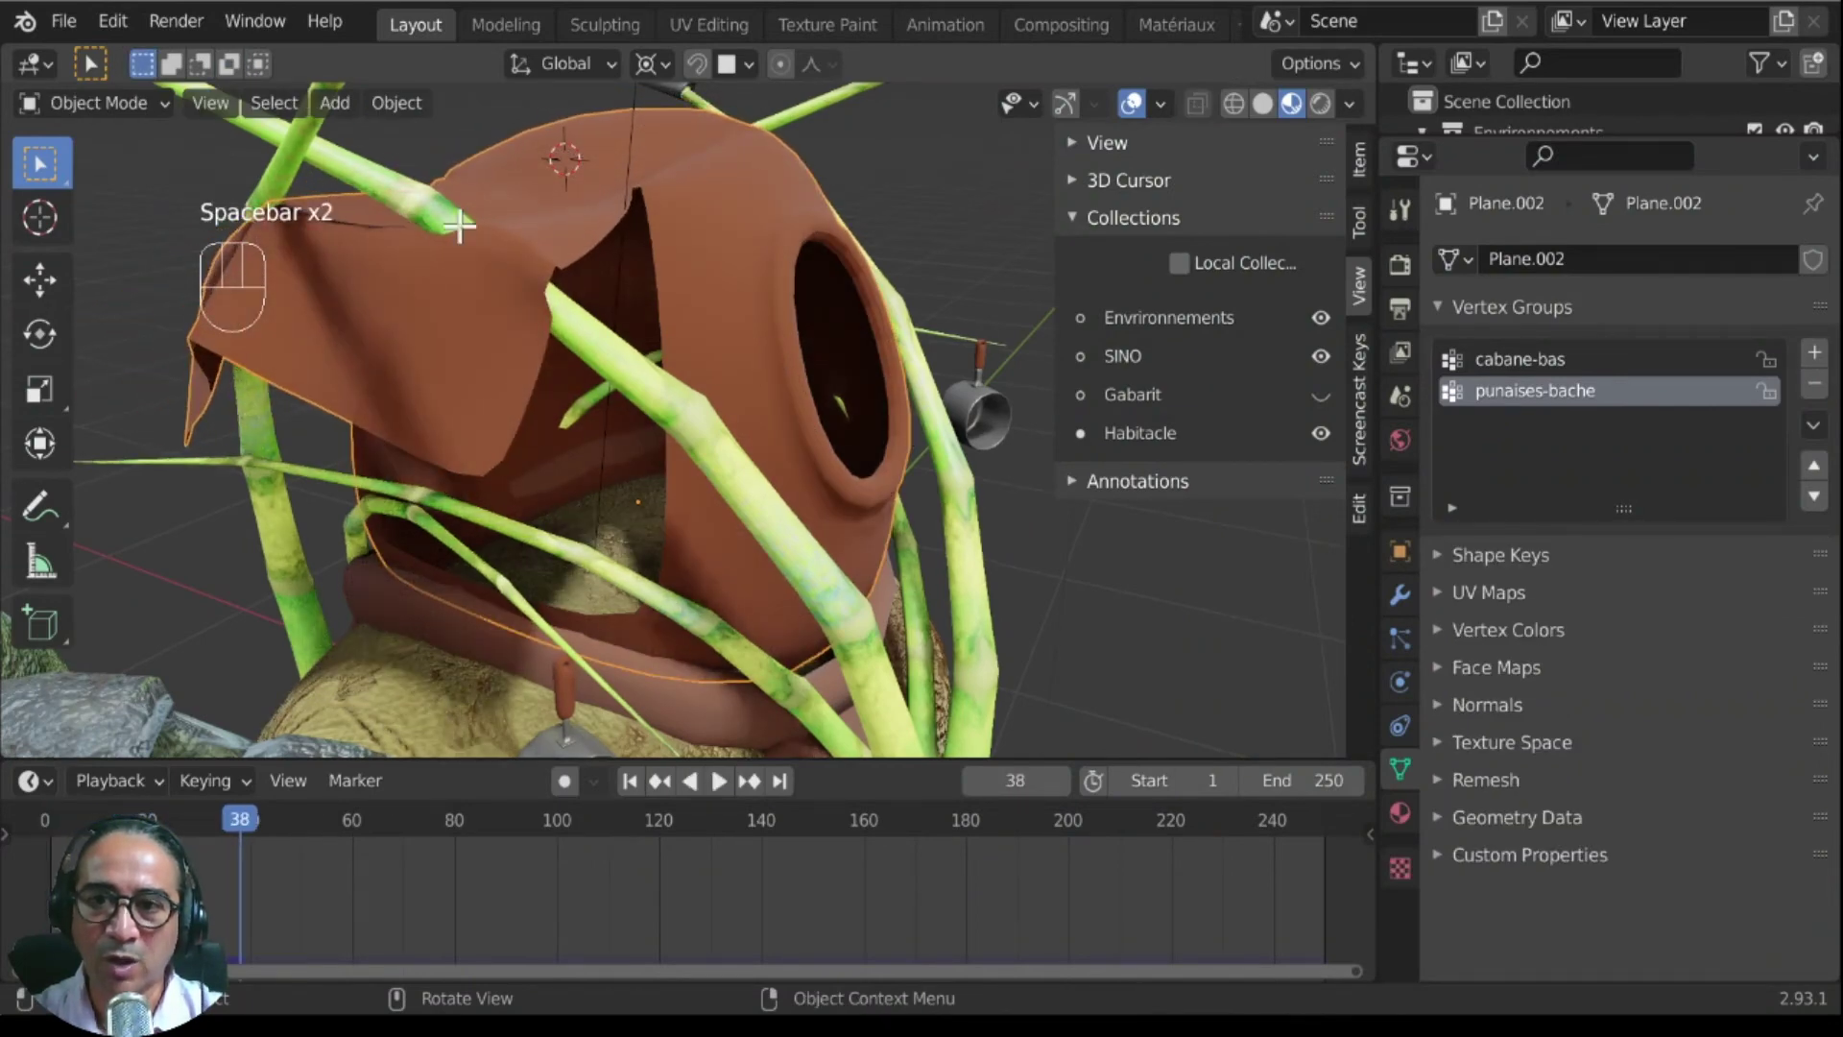
Step: Check the punaises-bache vertices in Edit Mode, select the pinned awning vertex and try to shift it along global Z
{"action": "key", "text": "Tab"}
{"action": "middle_click_drag", "start_coordinate": [997, 485], "coordinate": [960, 461]}
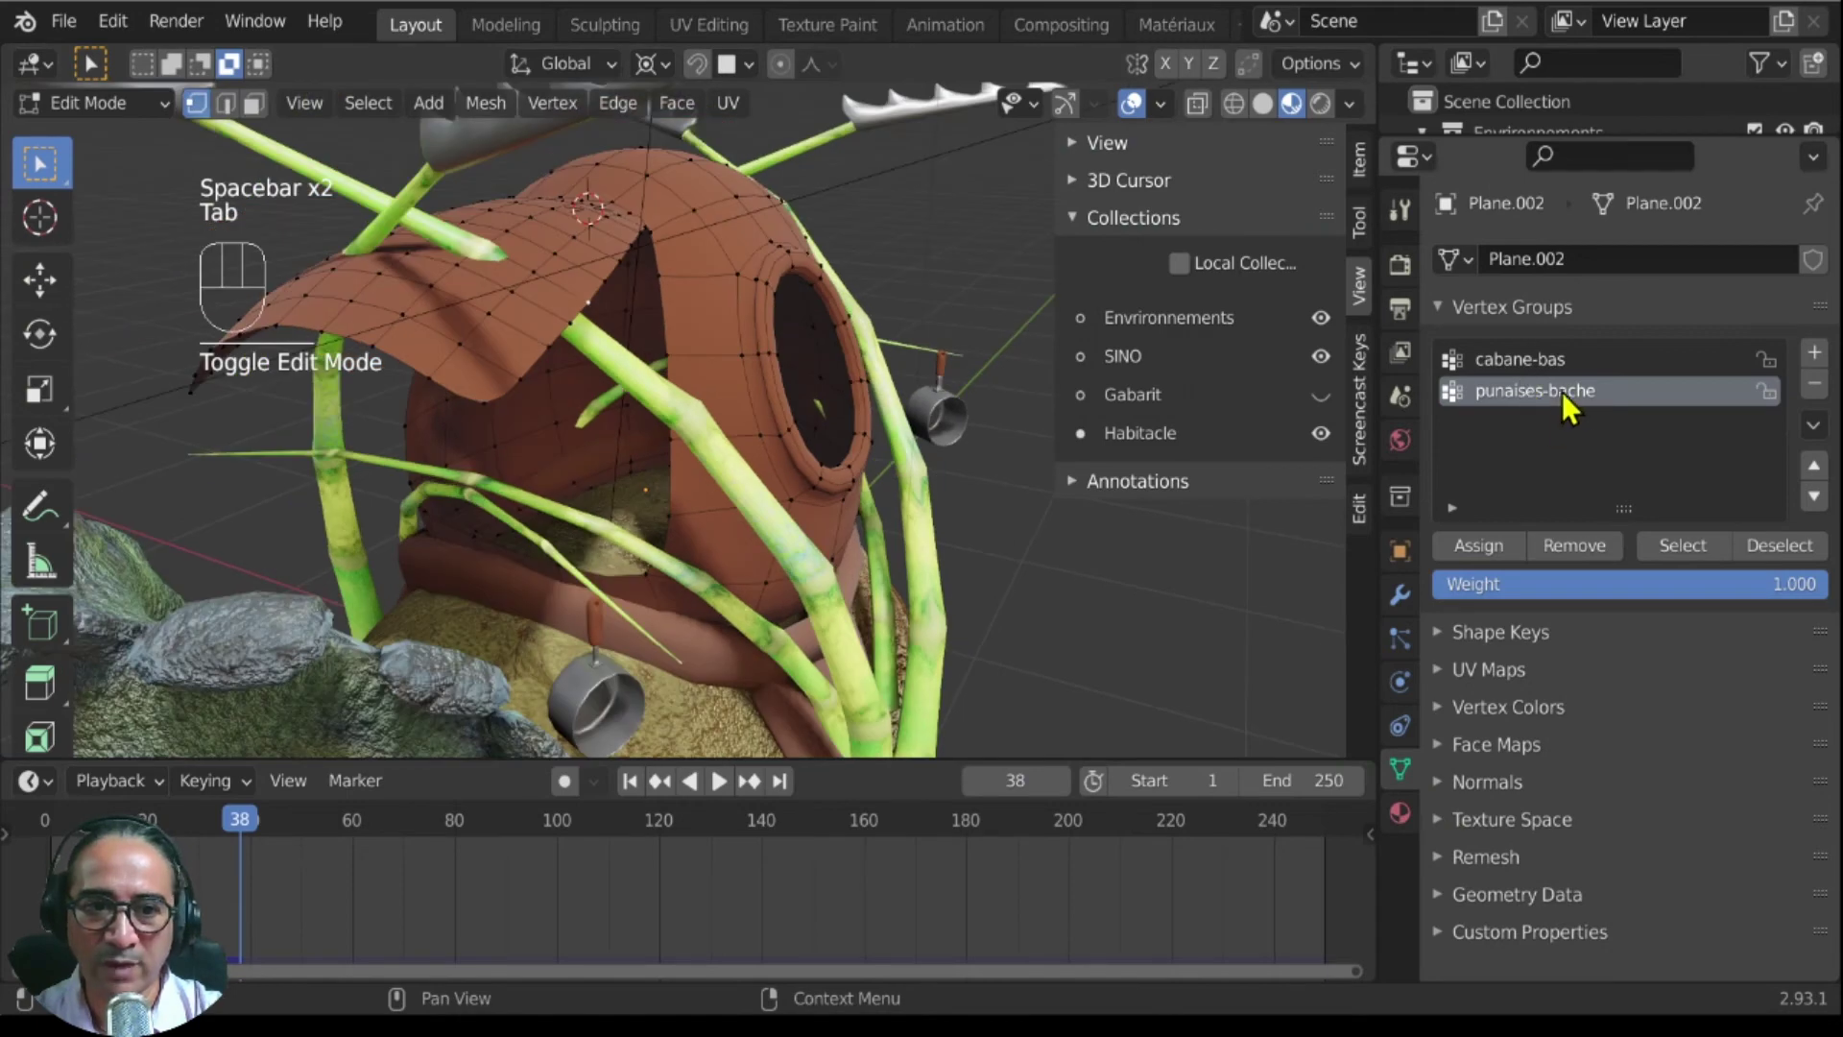
{"action": "left_click", "coordinate": [1705, 551]}
{"action": "left_click", "coordinate": [609, 329]}
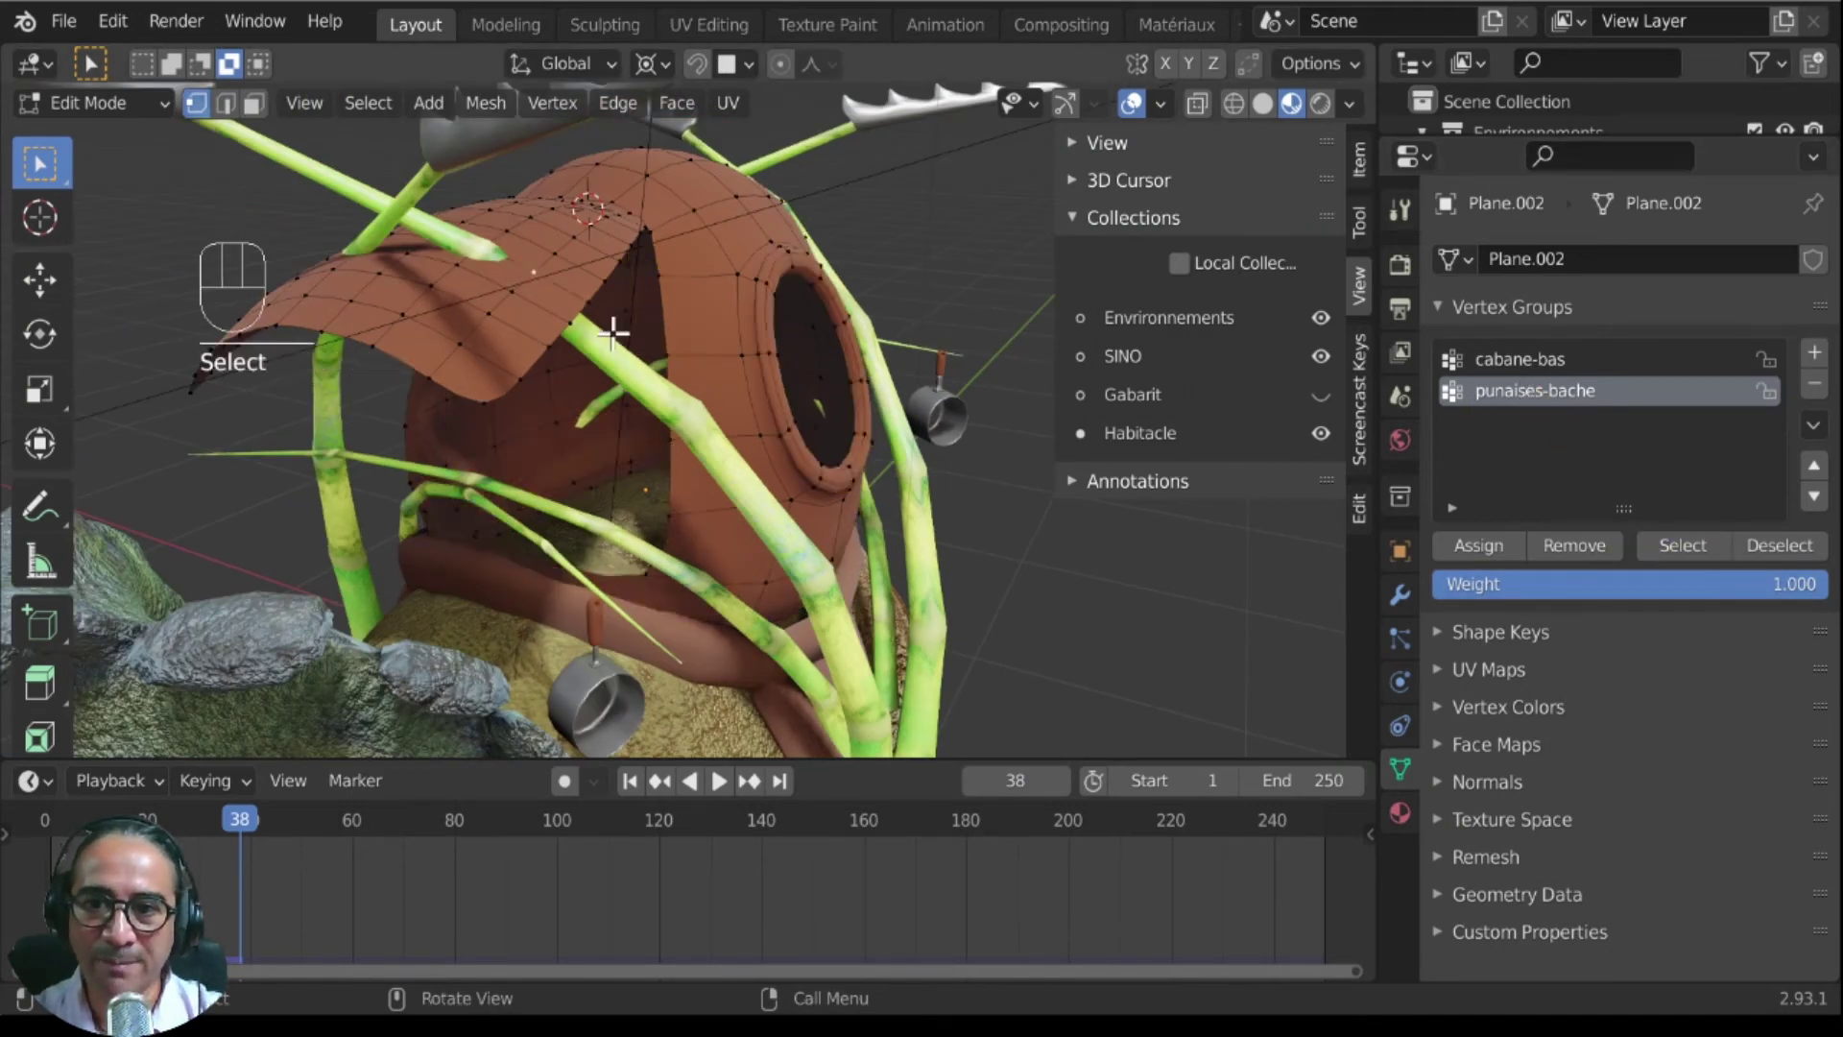
{"action": "scroll", "coordinate": [612, 333], "scroll_direction": "up", "scroll_amount": 2}
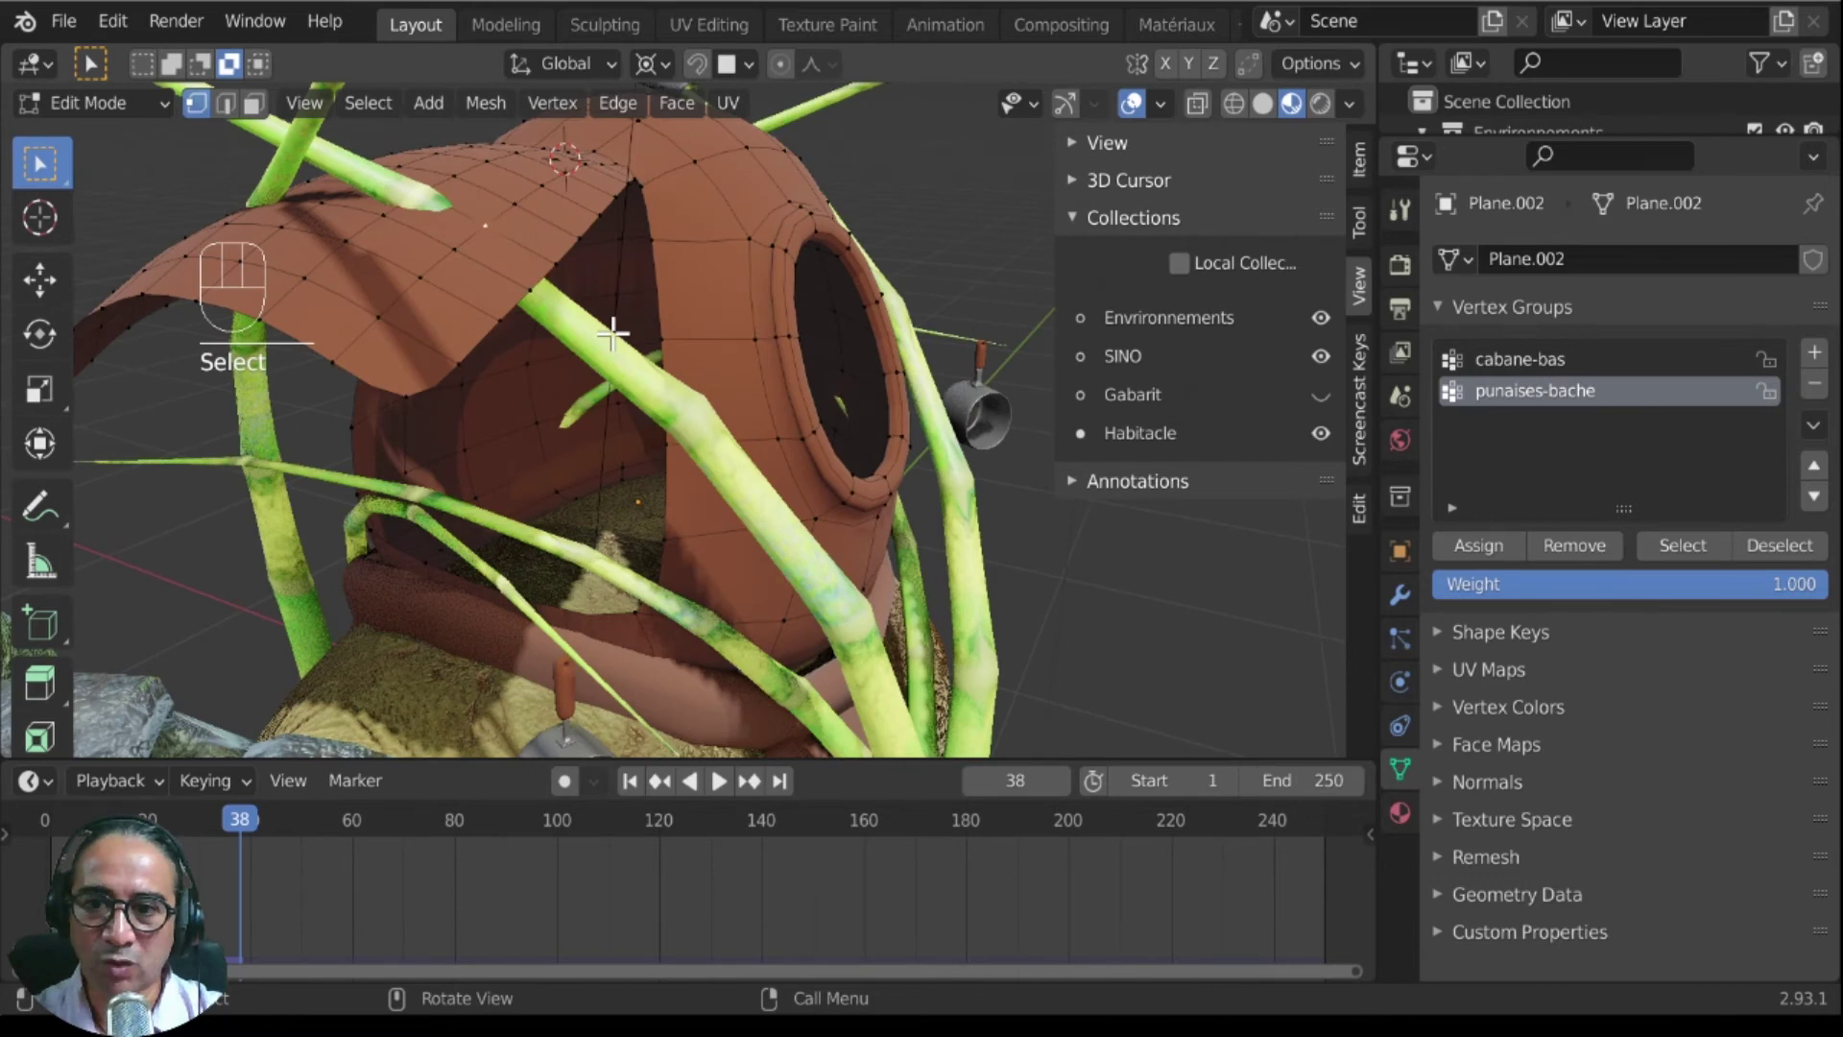
{"action": "scroll", "coordinate": [612, 333], "scroll_direction": "up", "scroll_amount": 2}
{"action": "key", "text": "g"}
{"action": "key", "text": "z"}
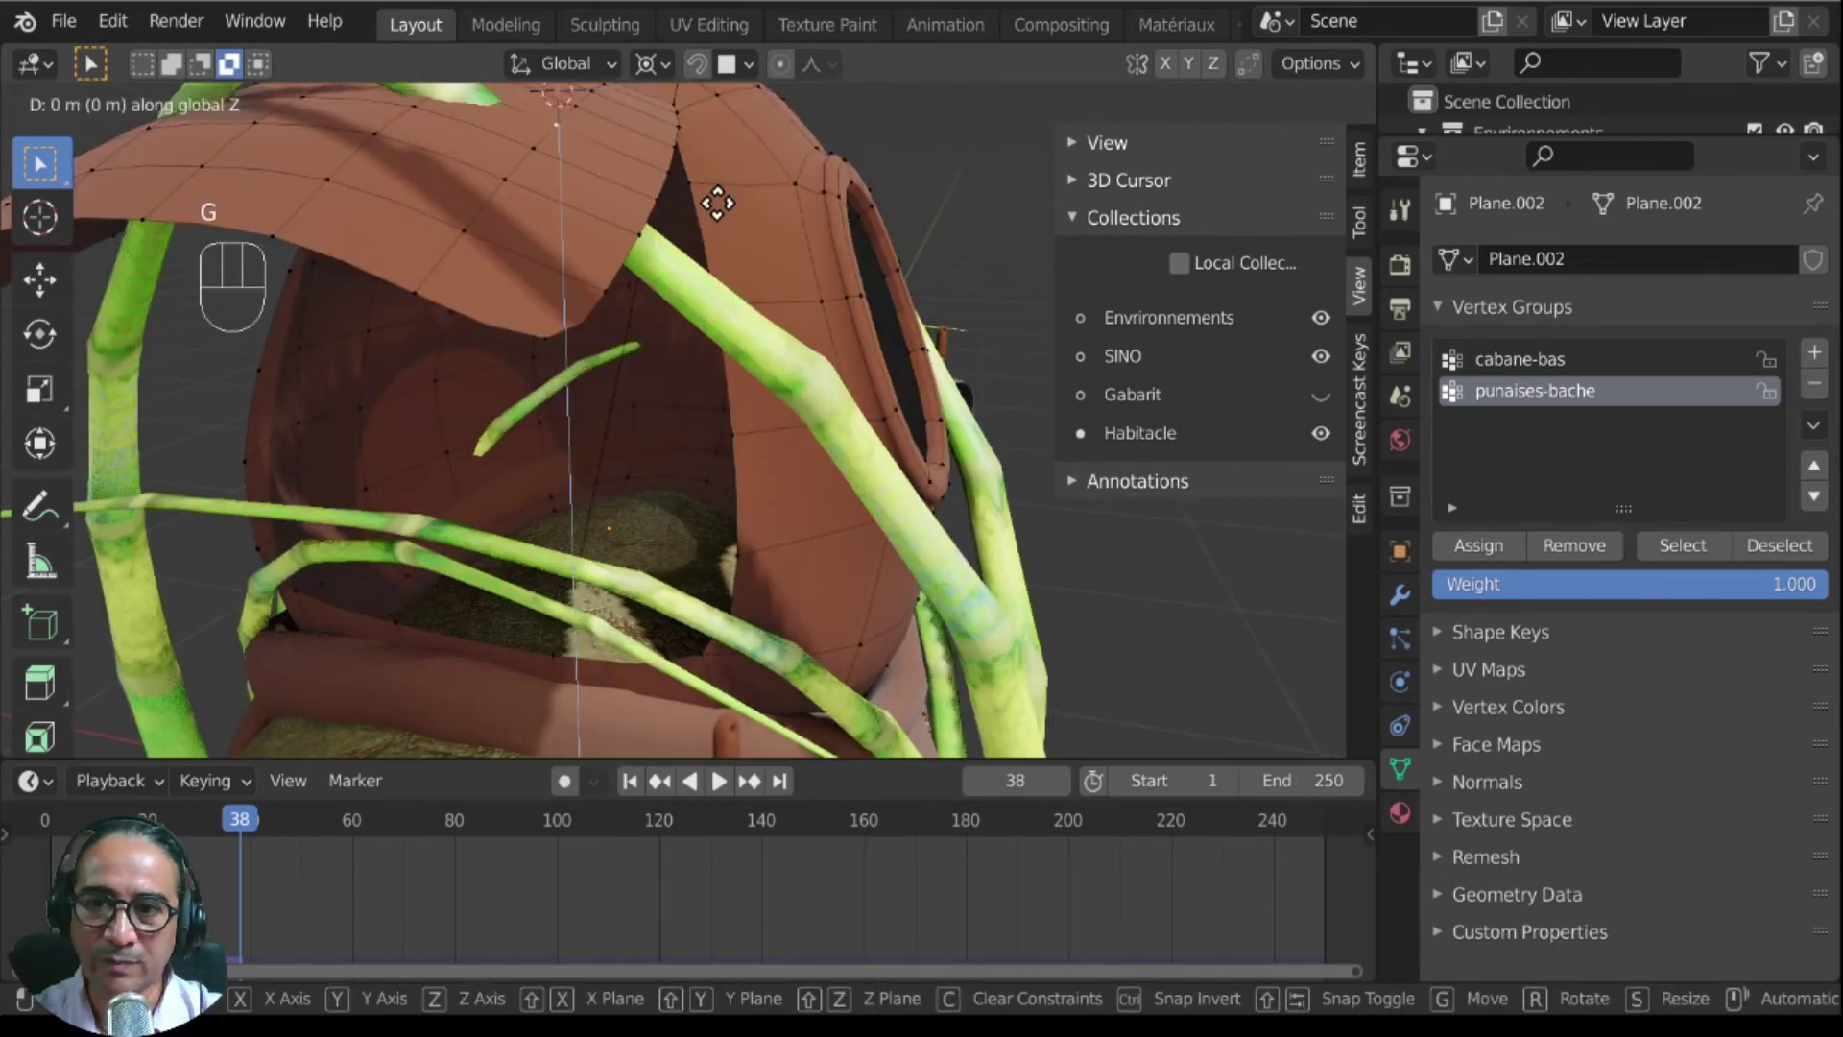
{"action": "left_click", "coordinate": [717, 203]}
Step: Show the punaises-bache vertices, isolate the selection to the awning vertex near the bamboo pole and lower it along global Z
{"action": "middle_click_drag", "start_coordinate": [717, 203], "coordinate": [1139, 502]}
{"action": "middle_click_drag", "start_coordinate": [559, 580], "coordinate": [716, 581]}
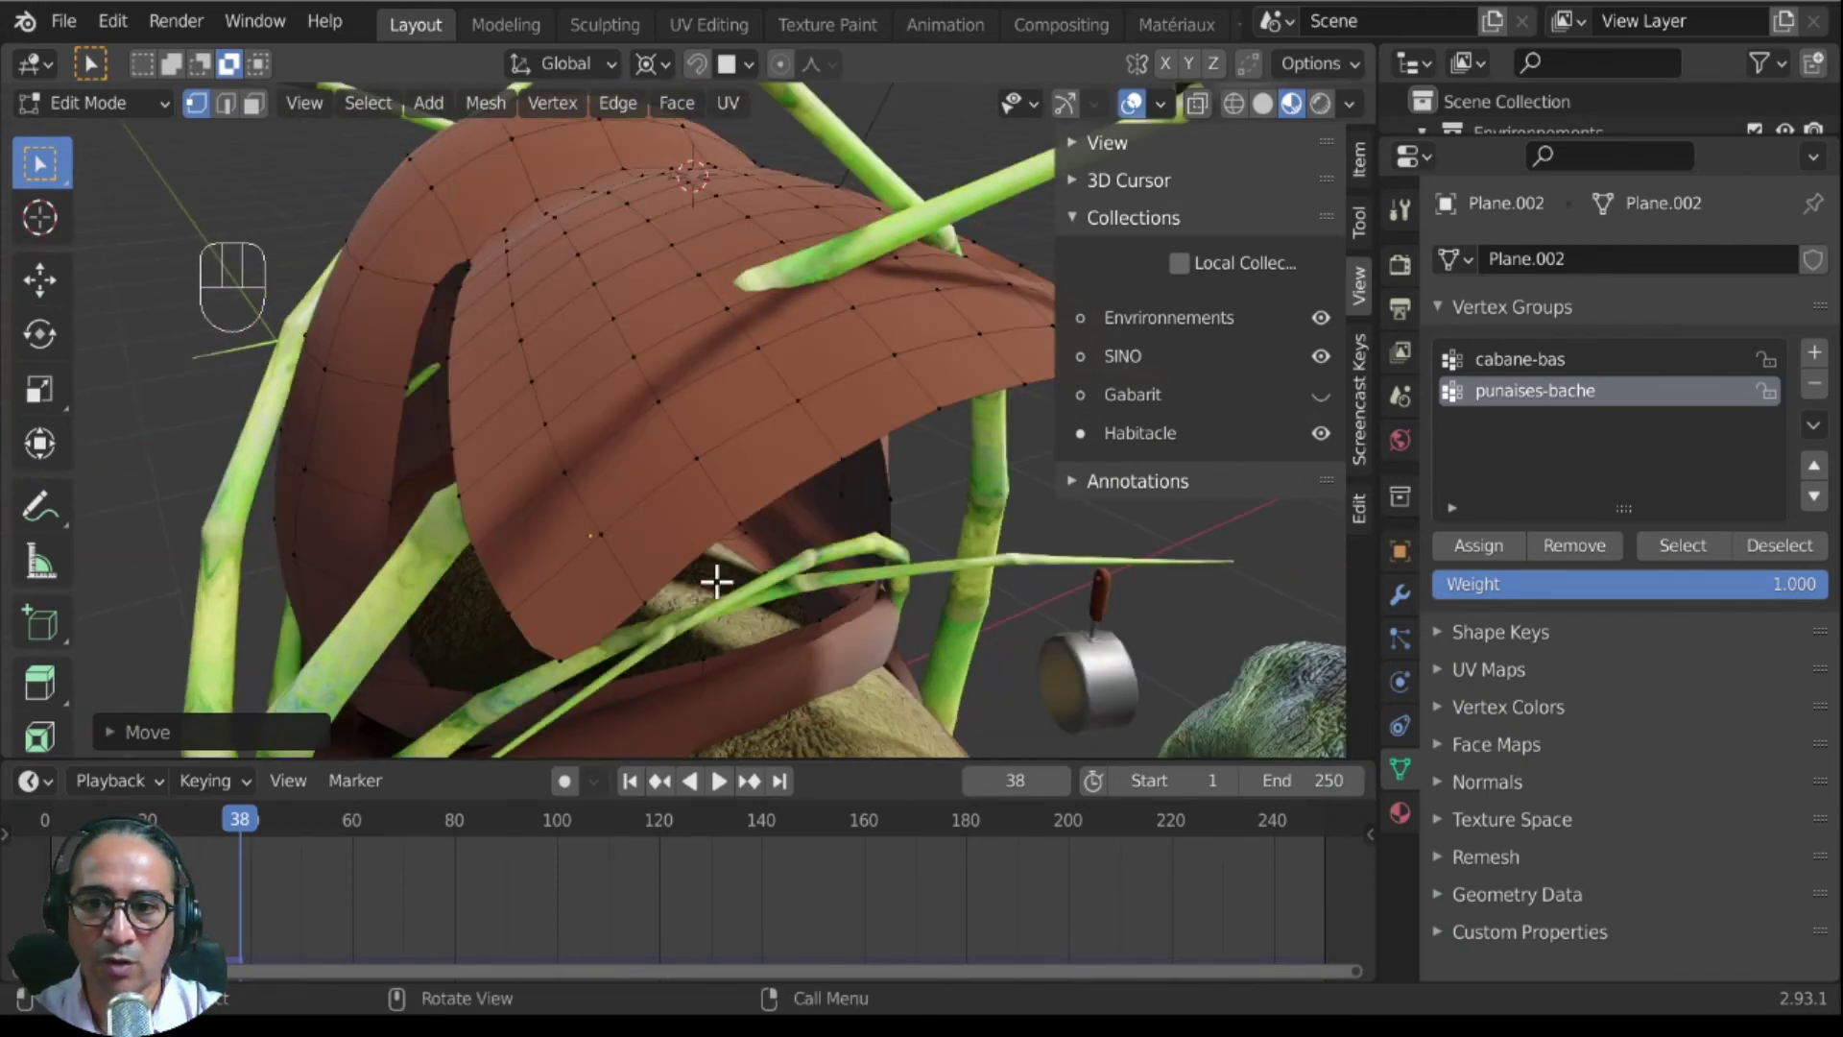
{"action": "left_click", "coordinate": [1672, 543]}
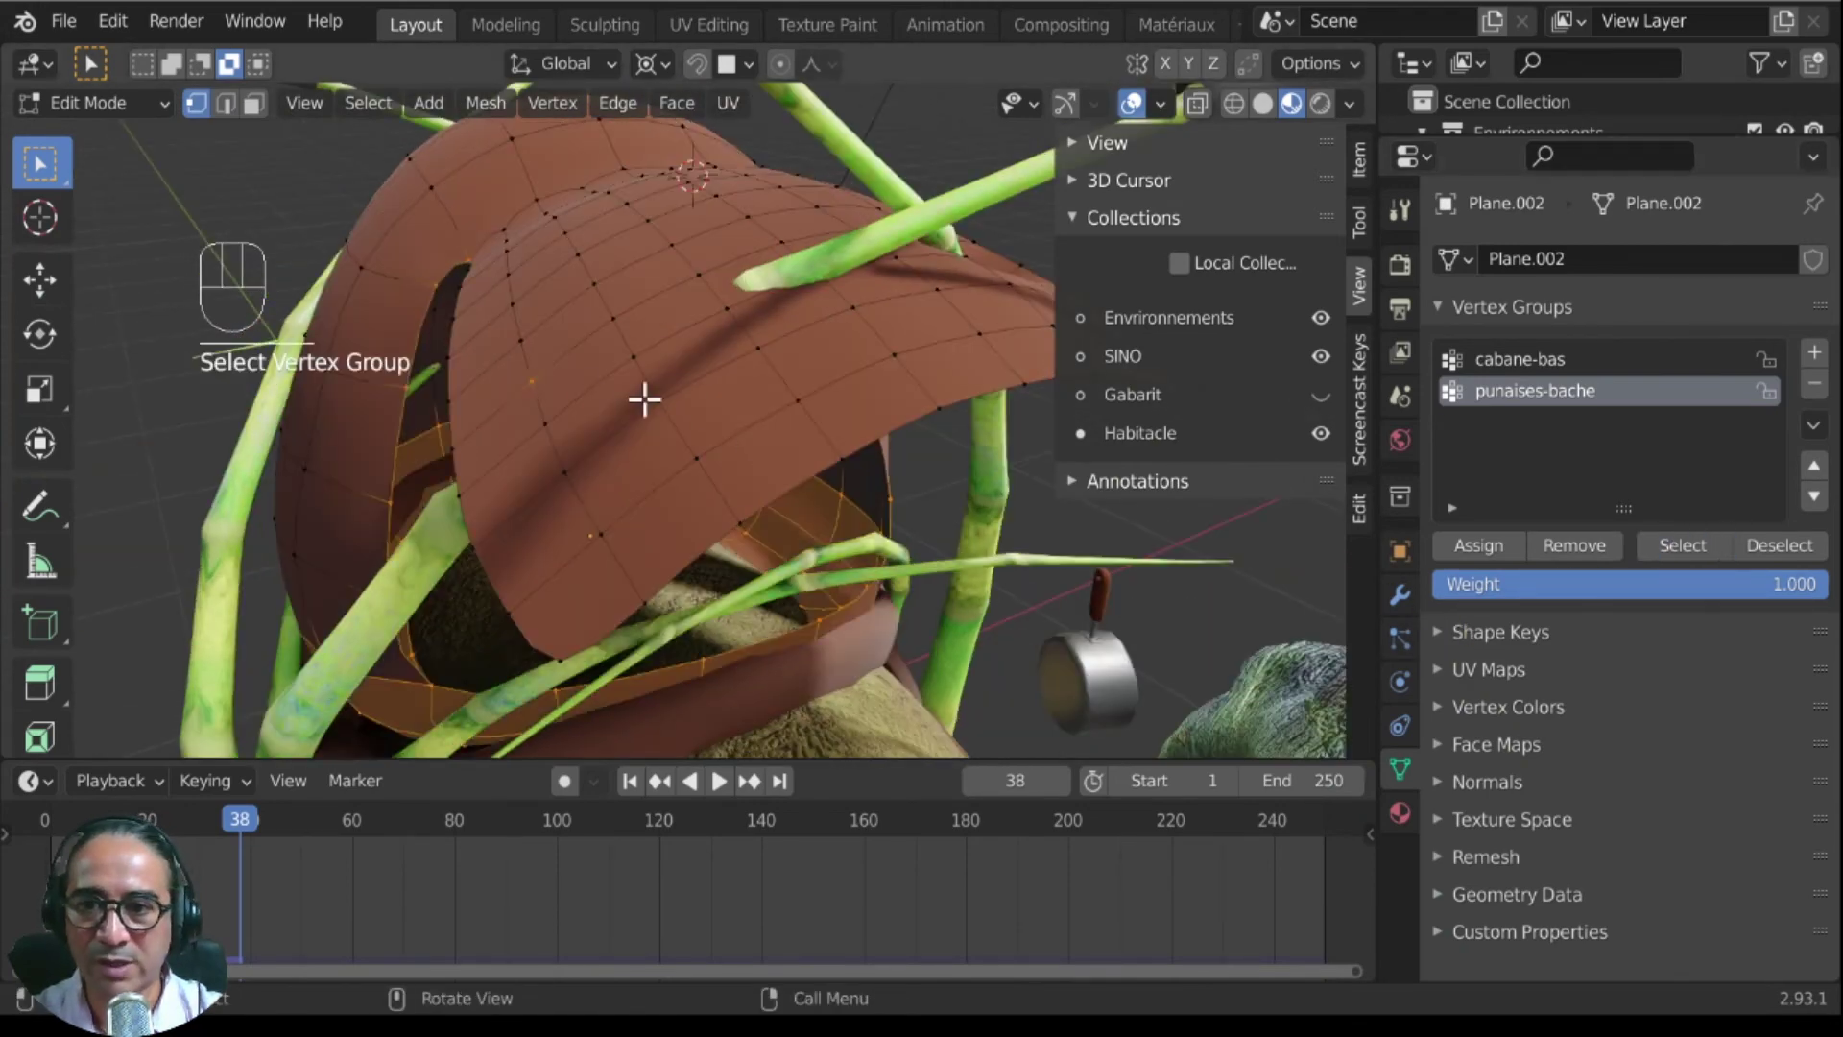
{"action": "left_click", "coordinate": [531, 380]}
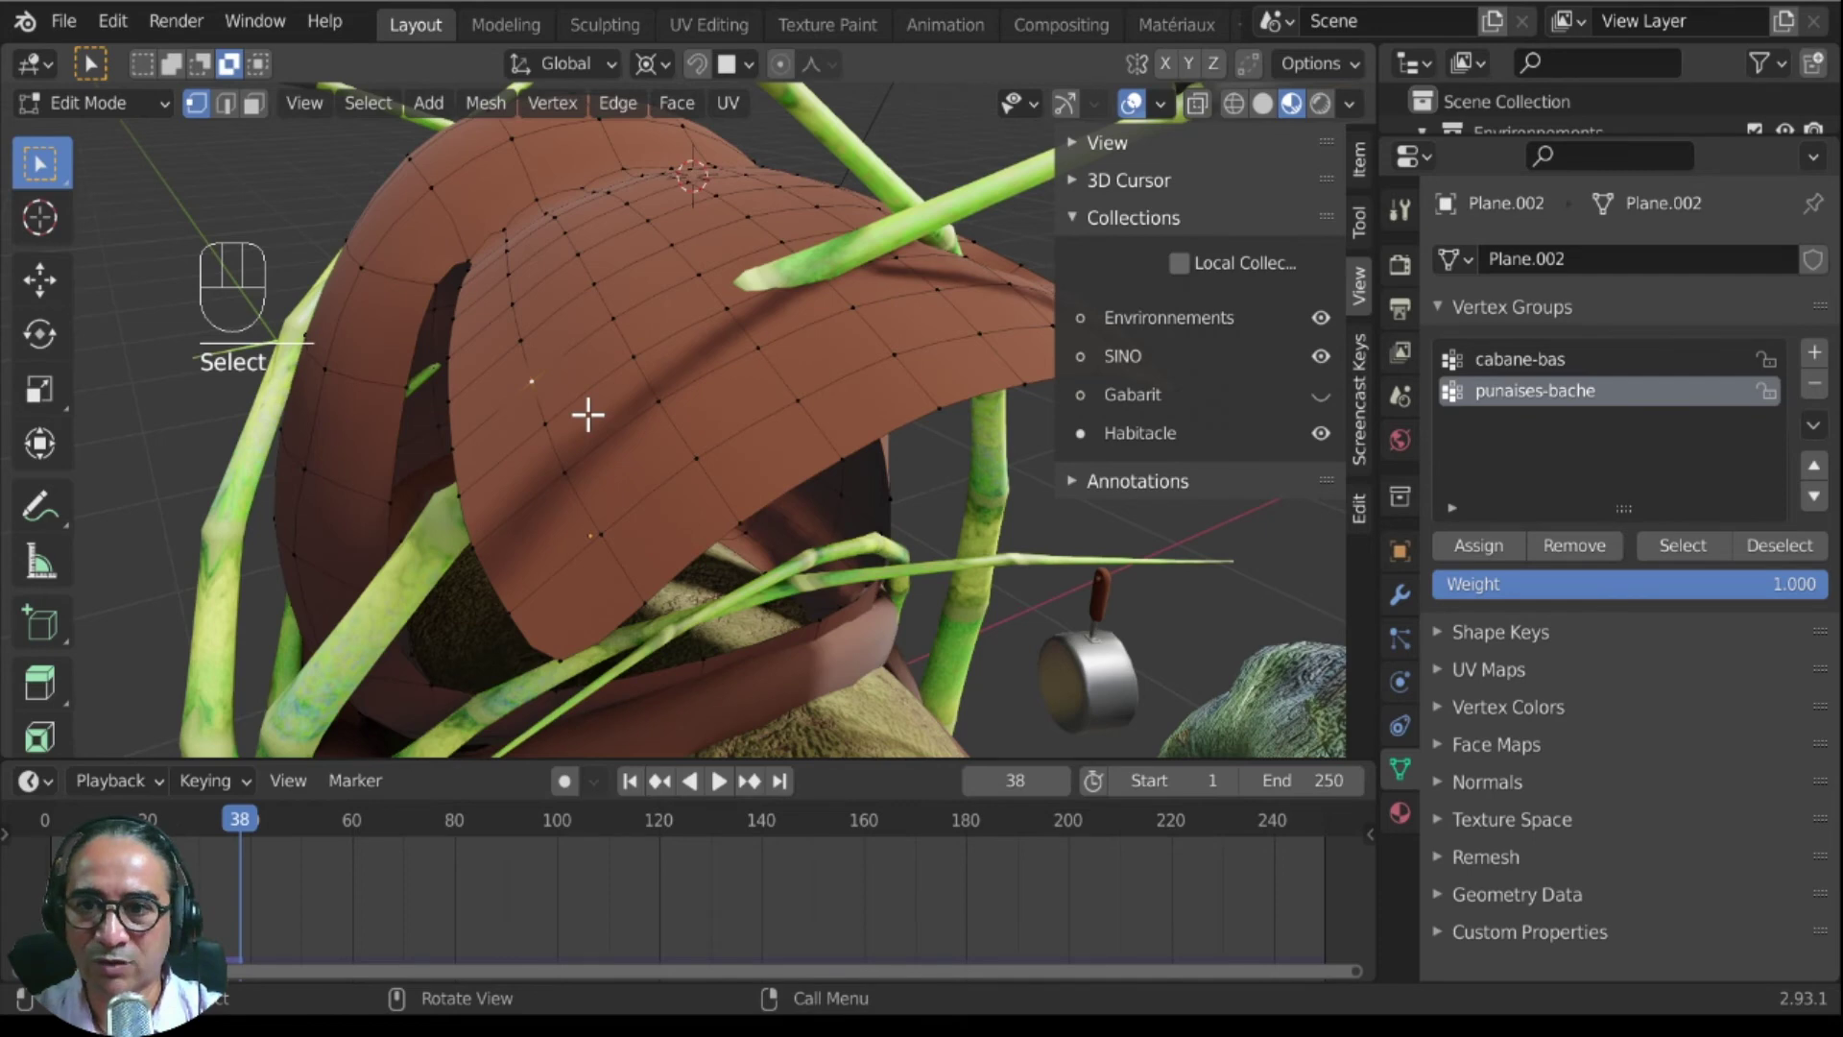
{"action": "middle_click_drag", "start_coordinate": [588, 415], "coordinate": [650, 485]}
{"action": "key", "text": "g"}
{"action": "key", "text": "z"}
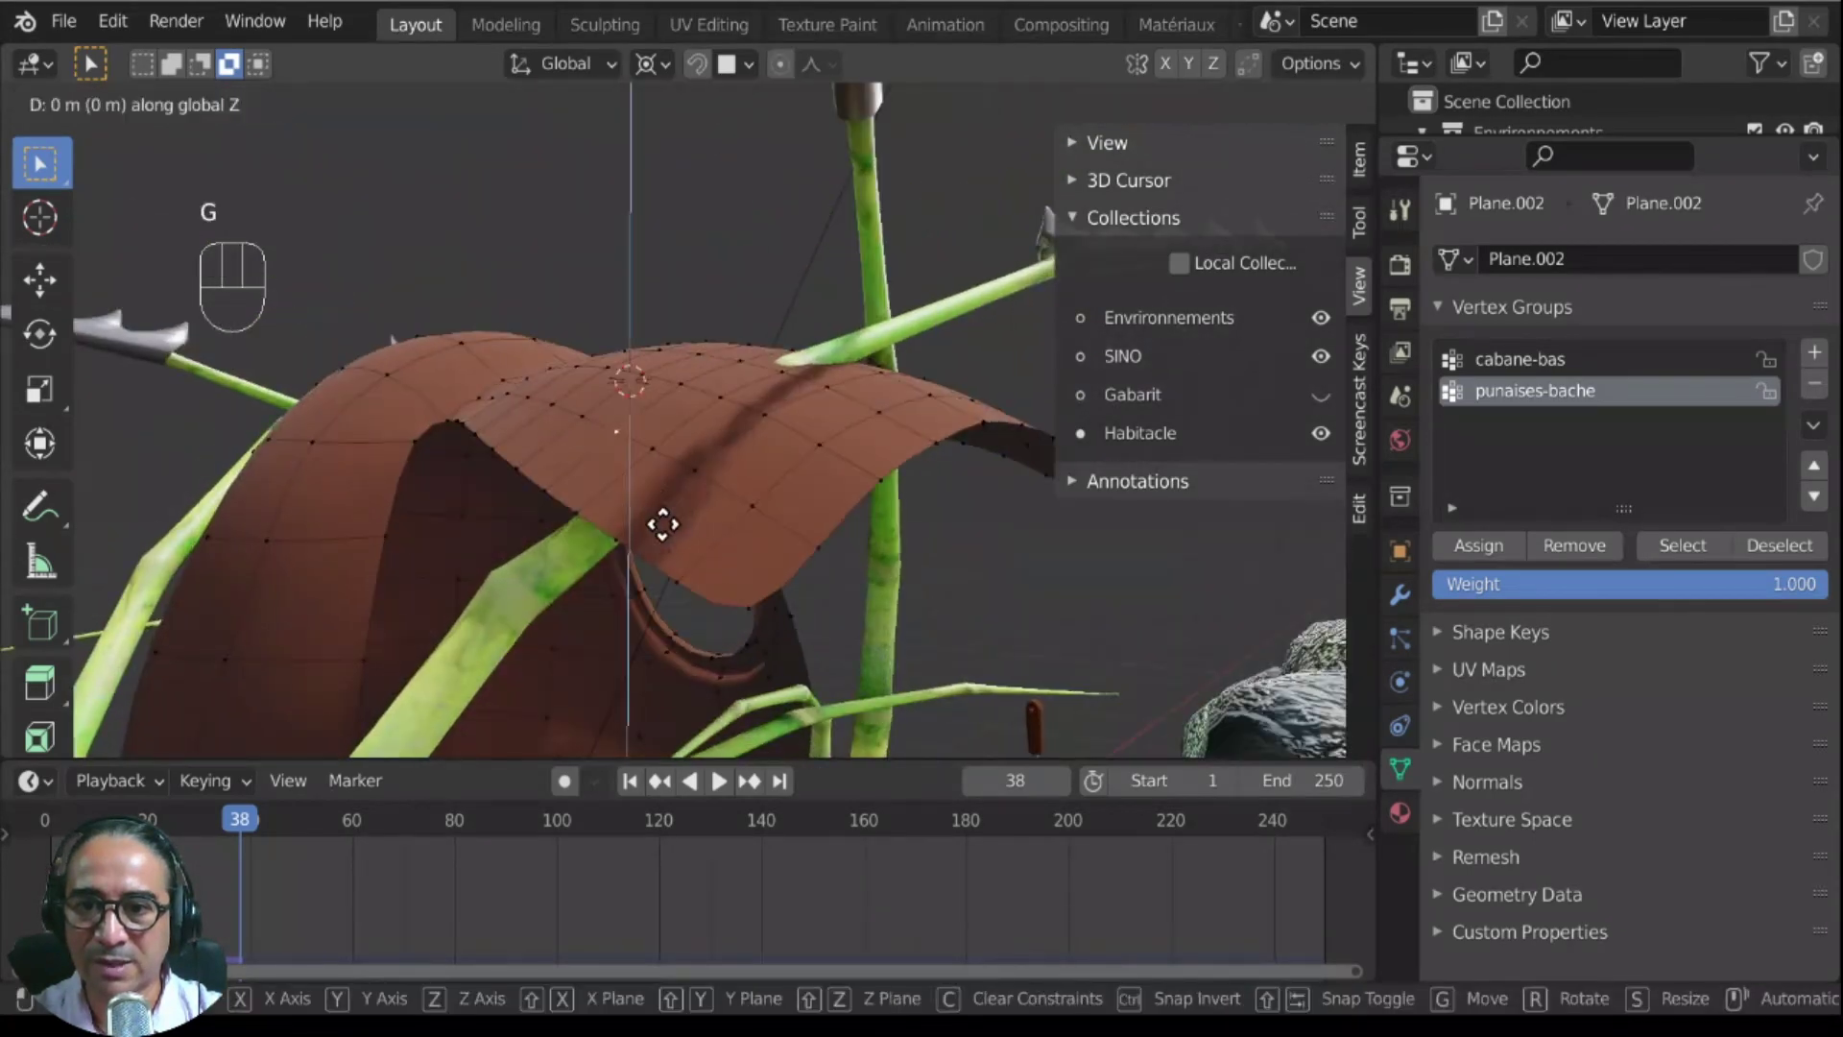
{"action": "left_click", "coordinate": [682, 588]}
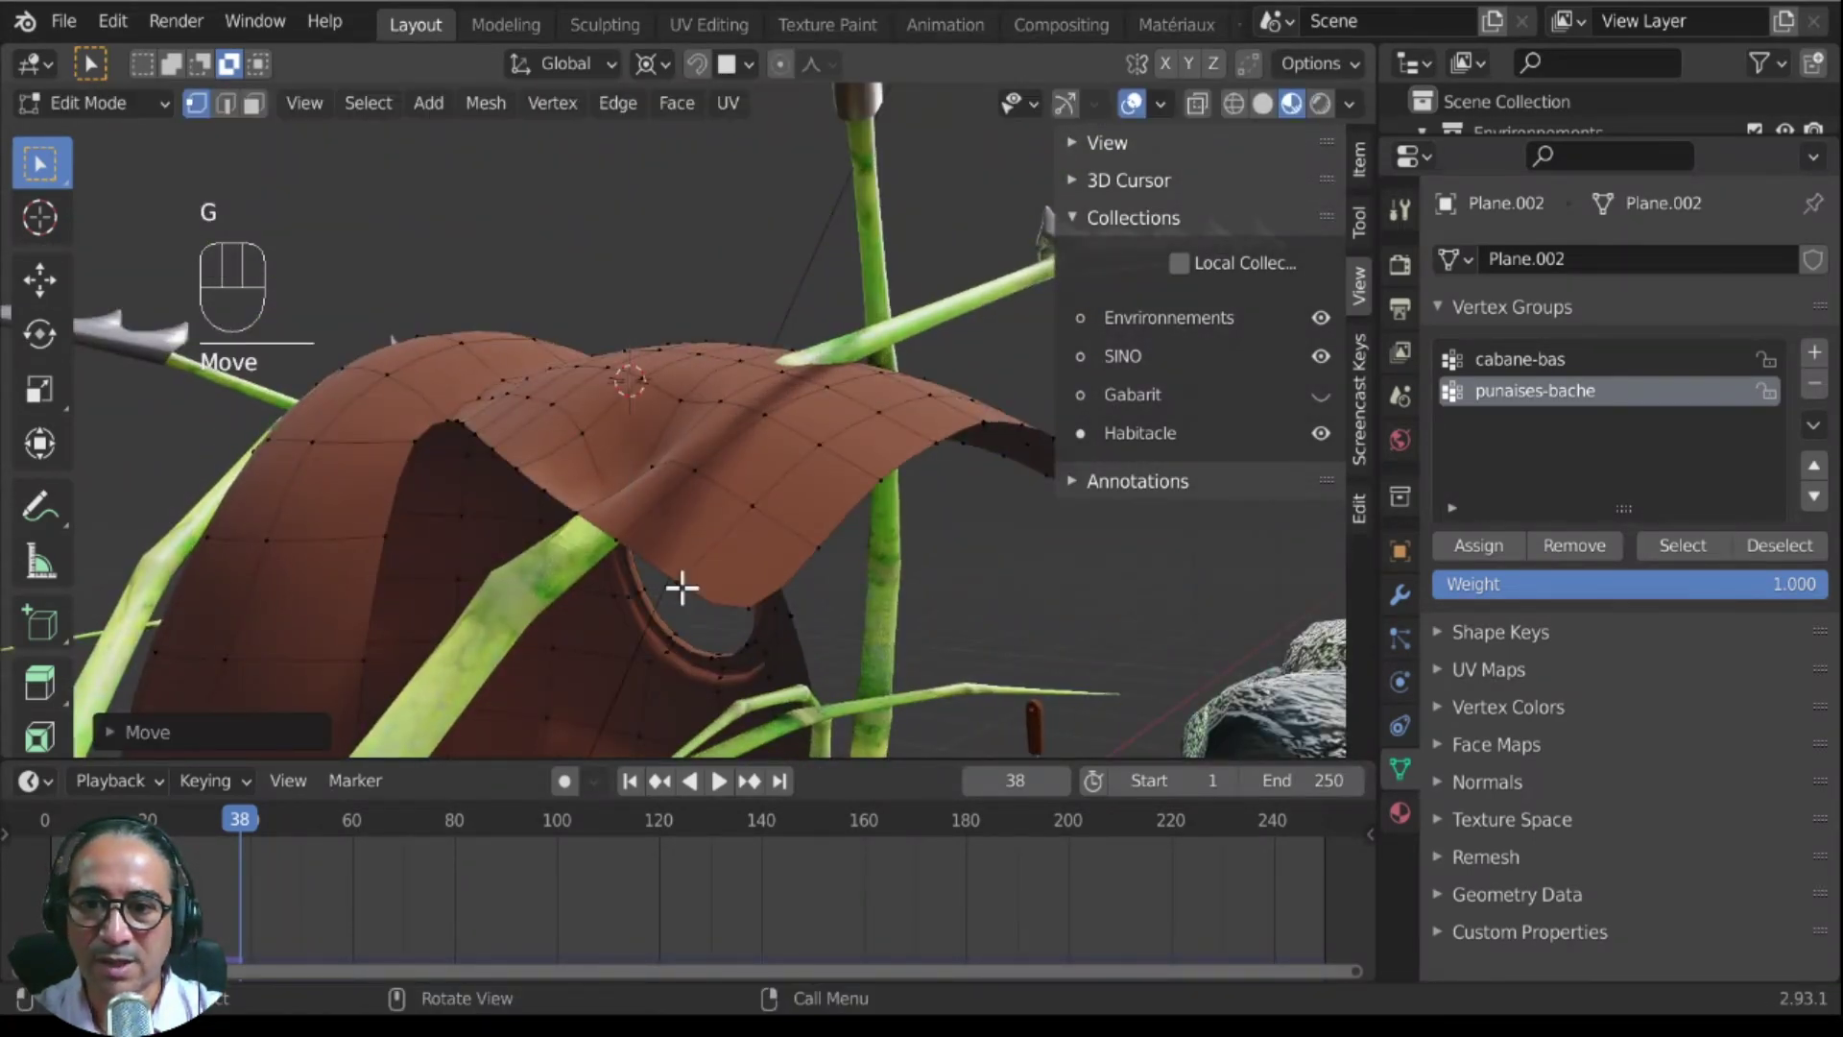
Step: Rewind to frame 0 and play the cloth simulation in Object Mode to inspect the awning around the poles
{"action": "left_click", "coordinate": [237, 844]}
{"action": "key", "text": "space"}
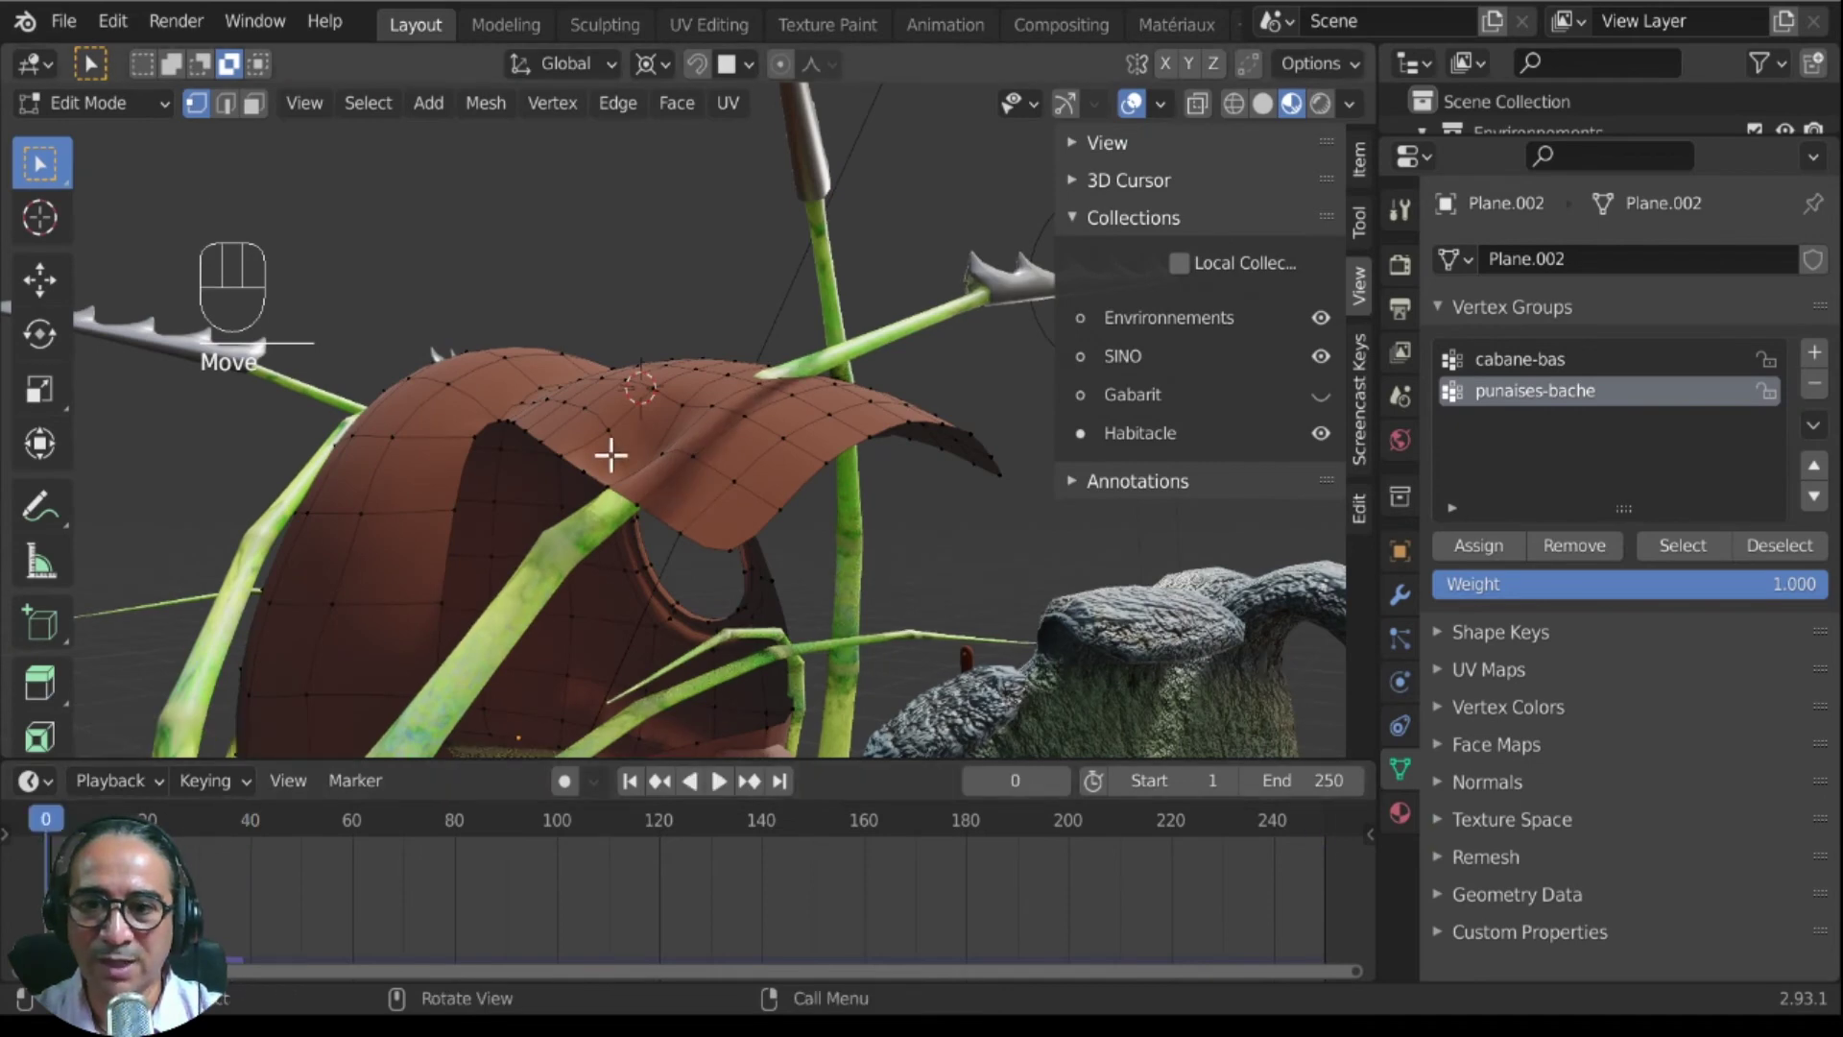
{"action": "key", "text": "Tab"}
{"action": "key", "text": "space"}
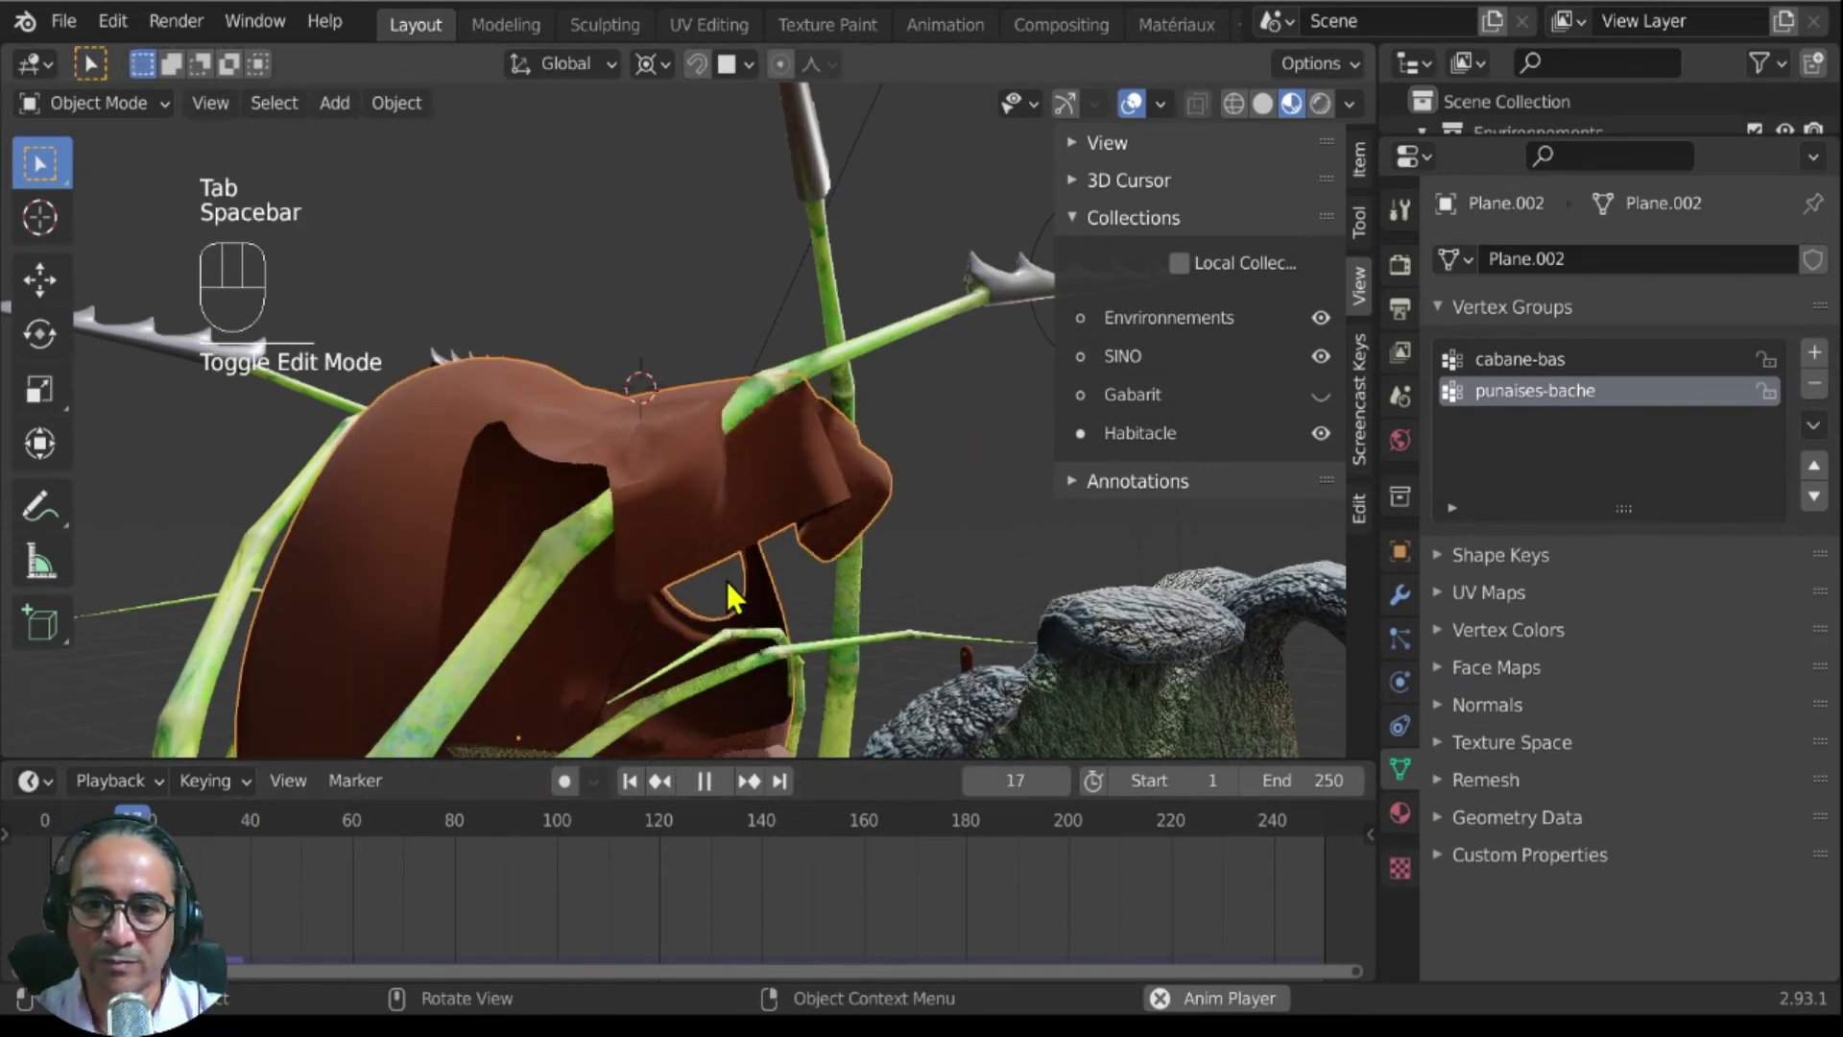
{"action": "scroll", "coordinate": [753, 551], "scroll_direction": "up", "scroll_amount": 6}
{"action": "middle_click_drag", "start_coordinate": [1010, 585], "coordinate": [810, 497], "text": "shift"}
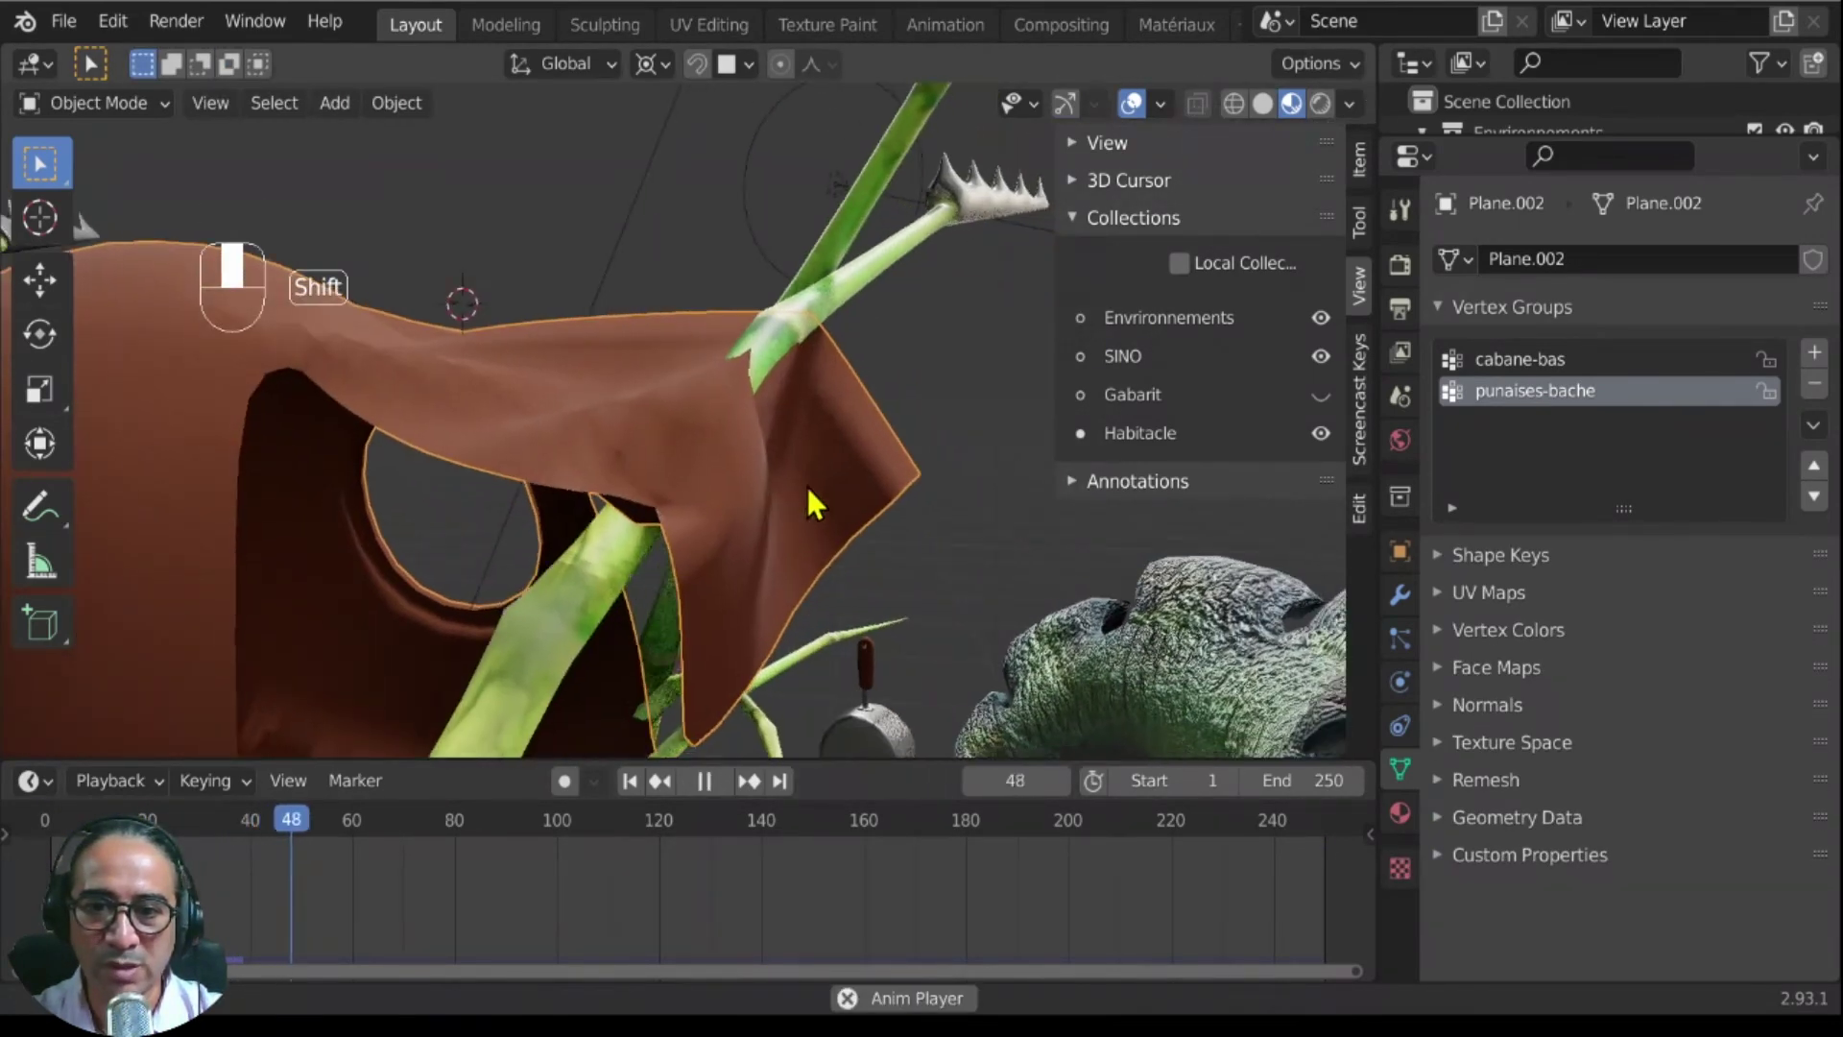
Step: Stop playback at frame 155 in Edit Mode and move the pinned awning vertex freely downward by about 0.24 m near the bamboo tip
{"action": "key", "text": "Tab"}
{"action": "middle_click_drag", "start_coordinate": [689, 548], "coordinate": [773, 471]}
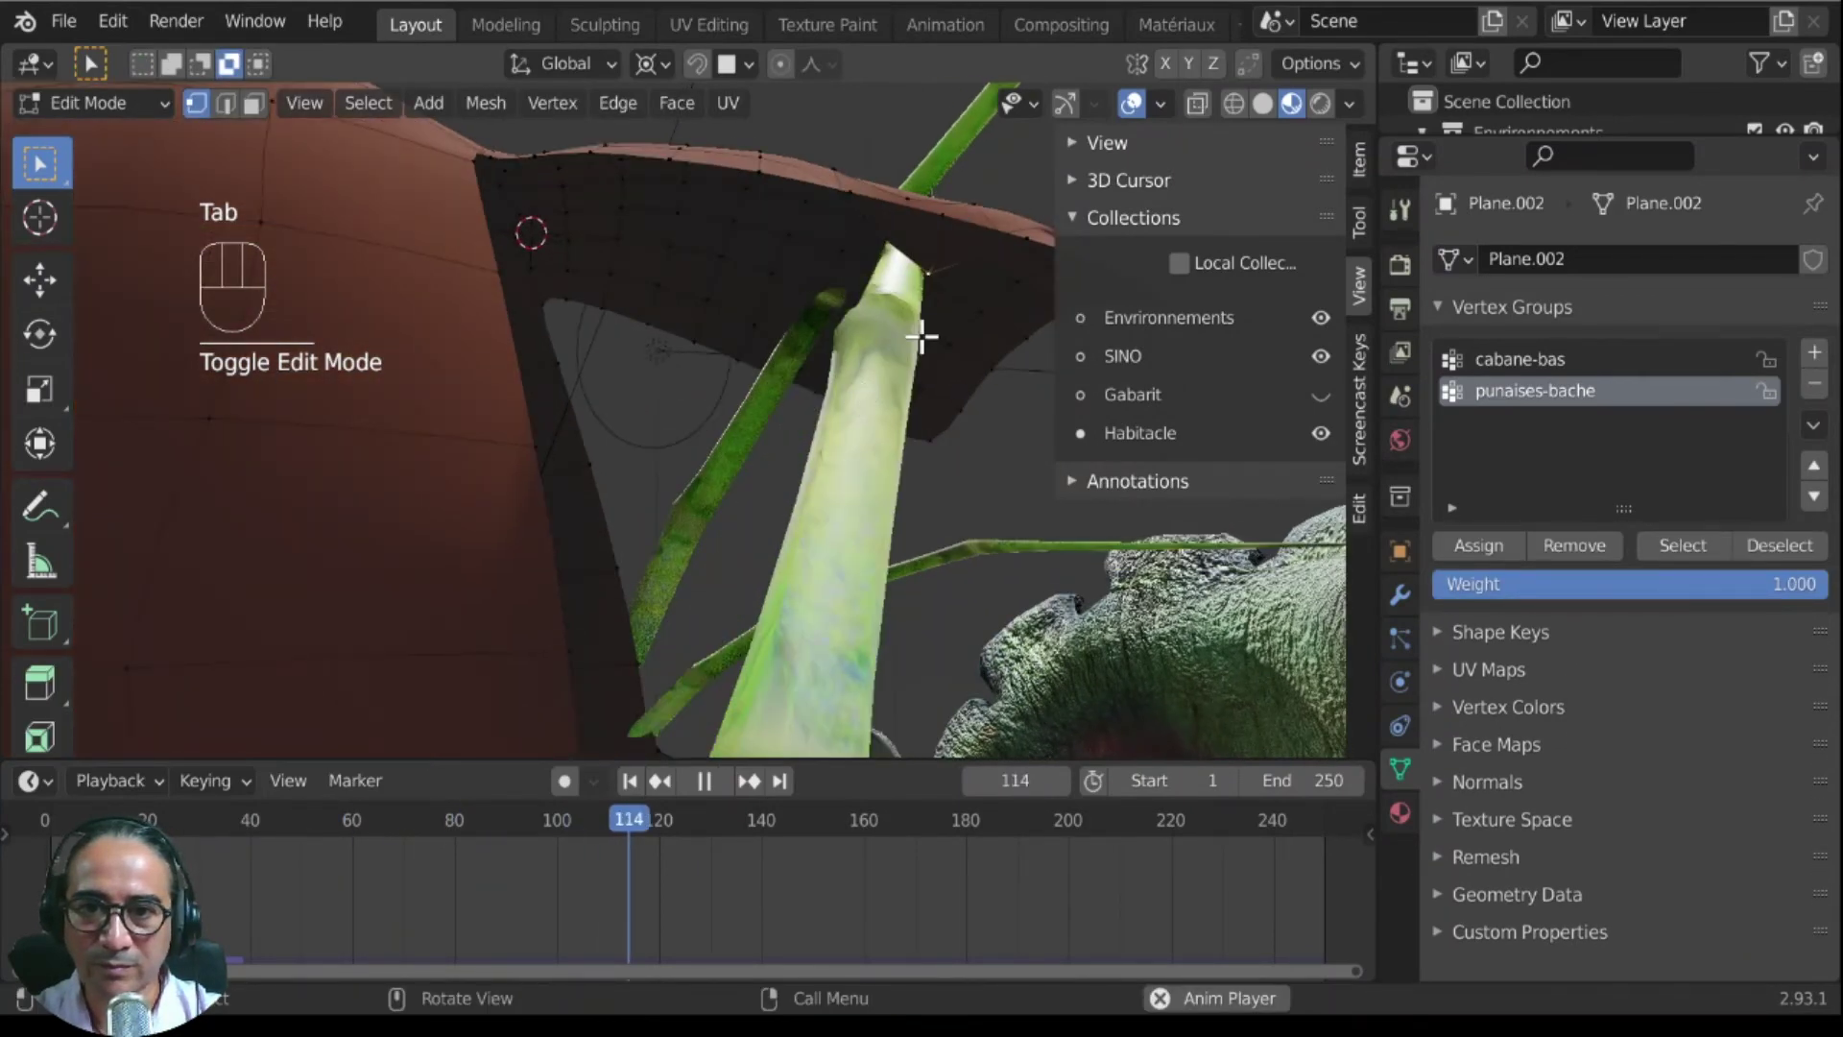
{"action": "middle_click_drag", "start_coordinate": [921, 336], "coordinate": [894, 385]}
{"action": "key", "text": "space"}
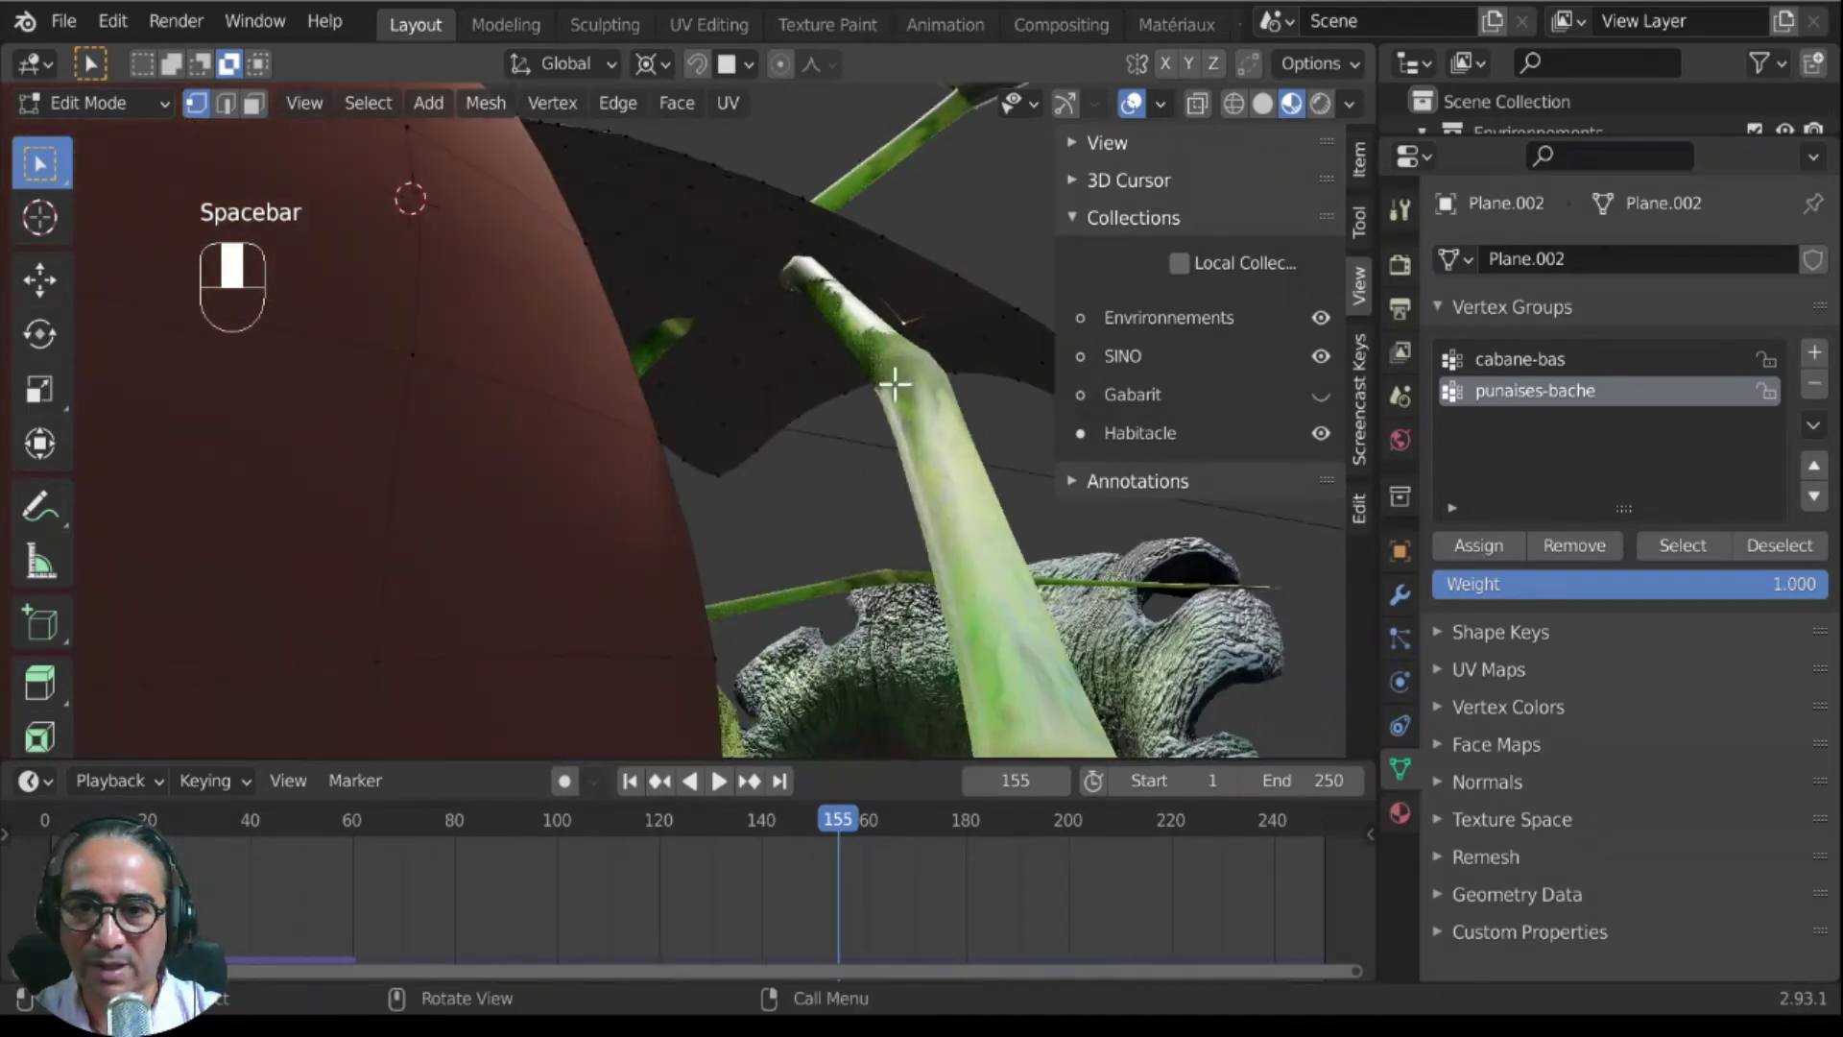
{"action": "key", "text": "g"}
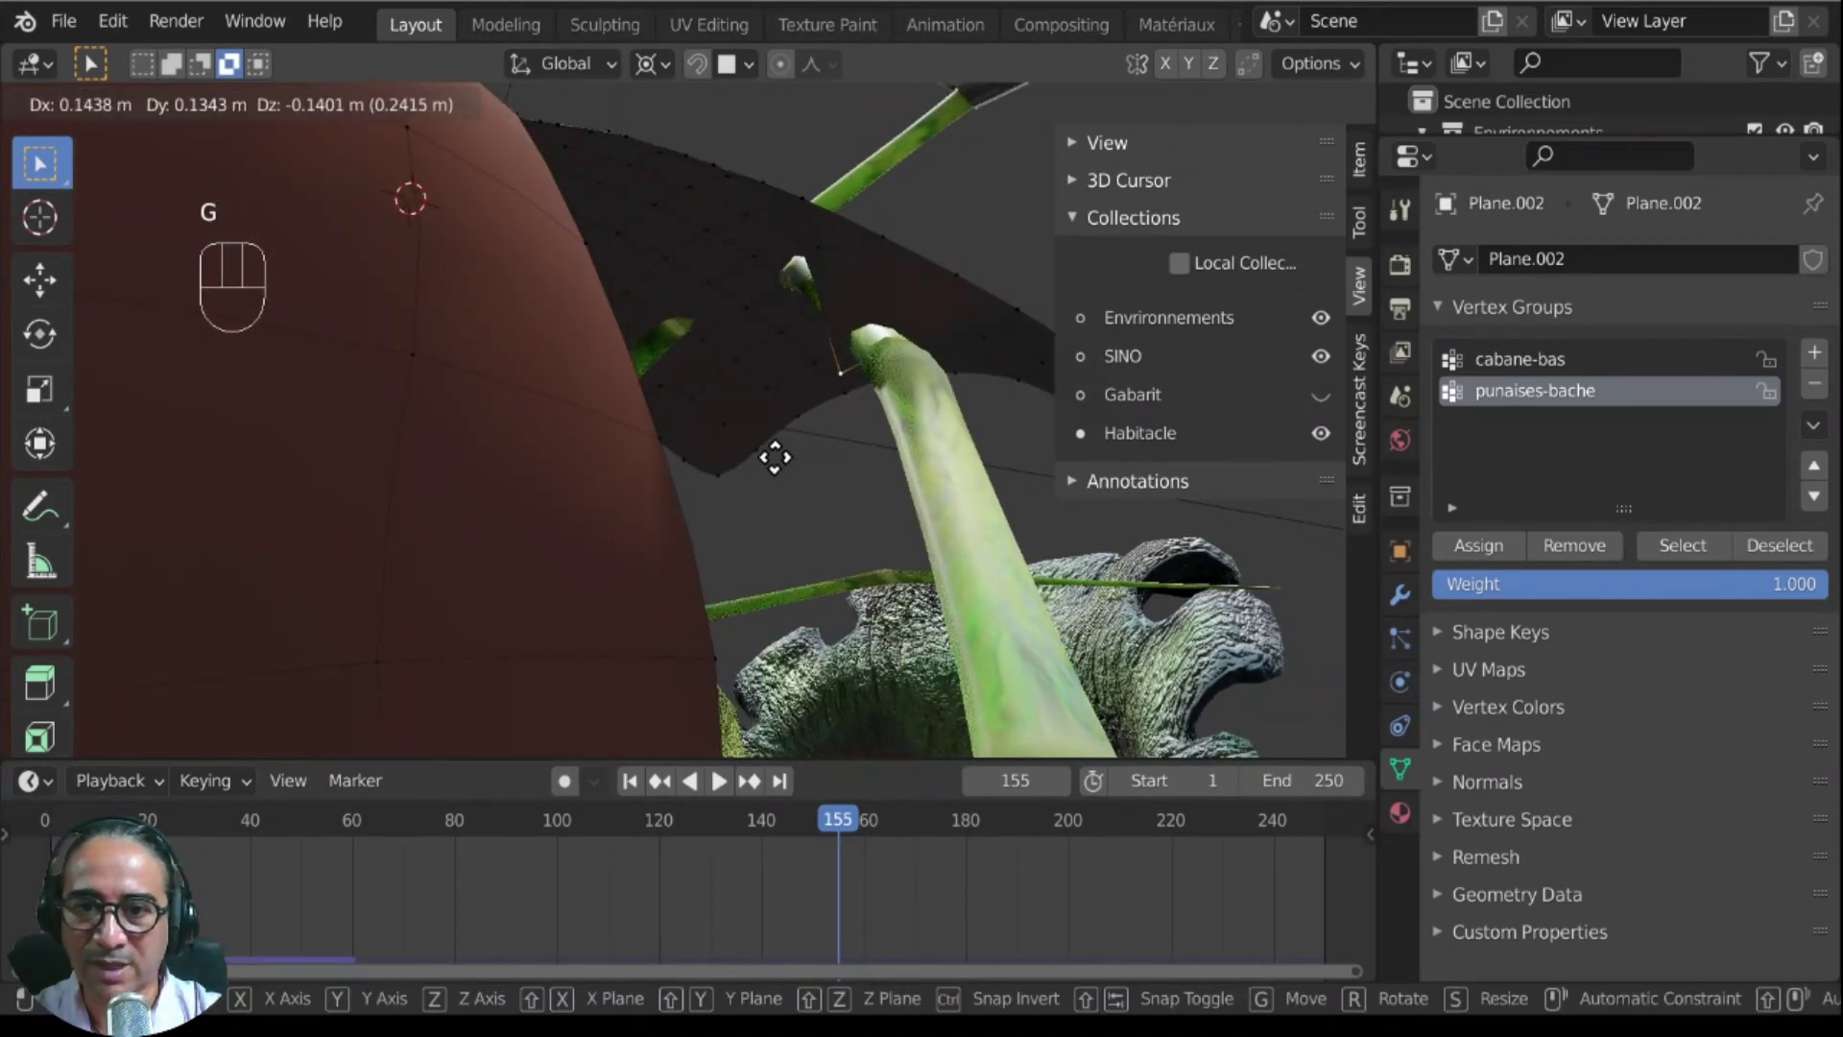
{"action": "left_click", "coordinate": [755, 451]}
{"action": "middle_click_drag", "start_coordinate": [756, 451], "coordinate": [545, 487]}
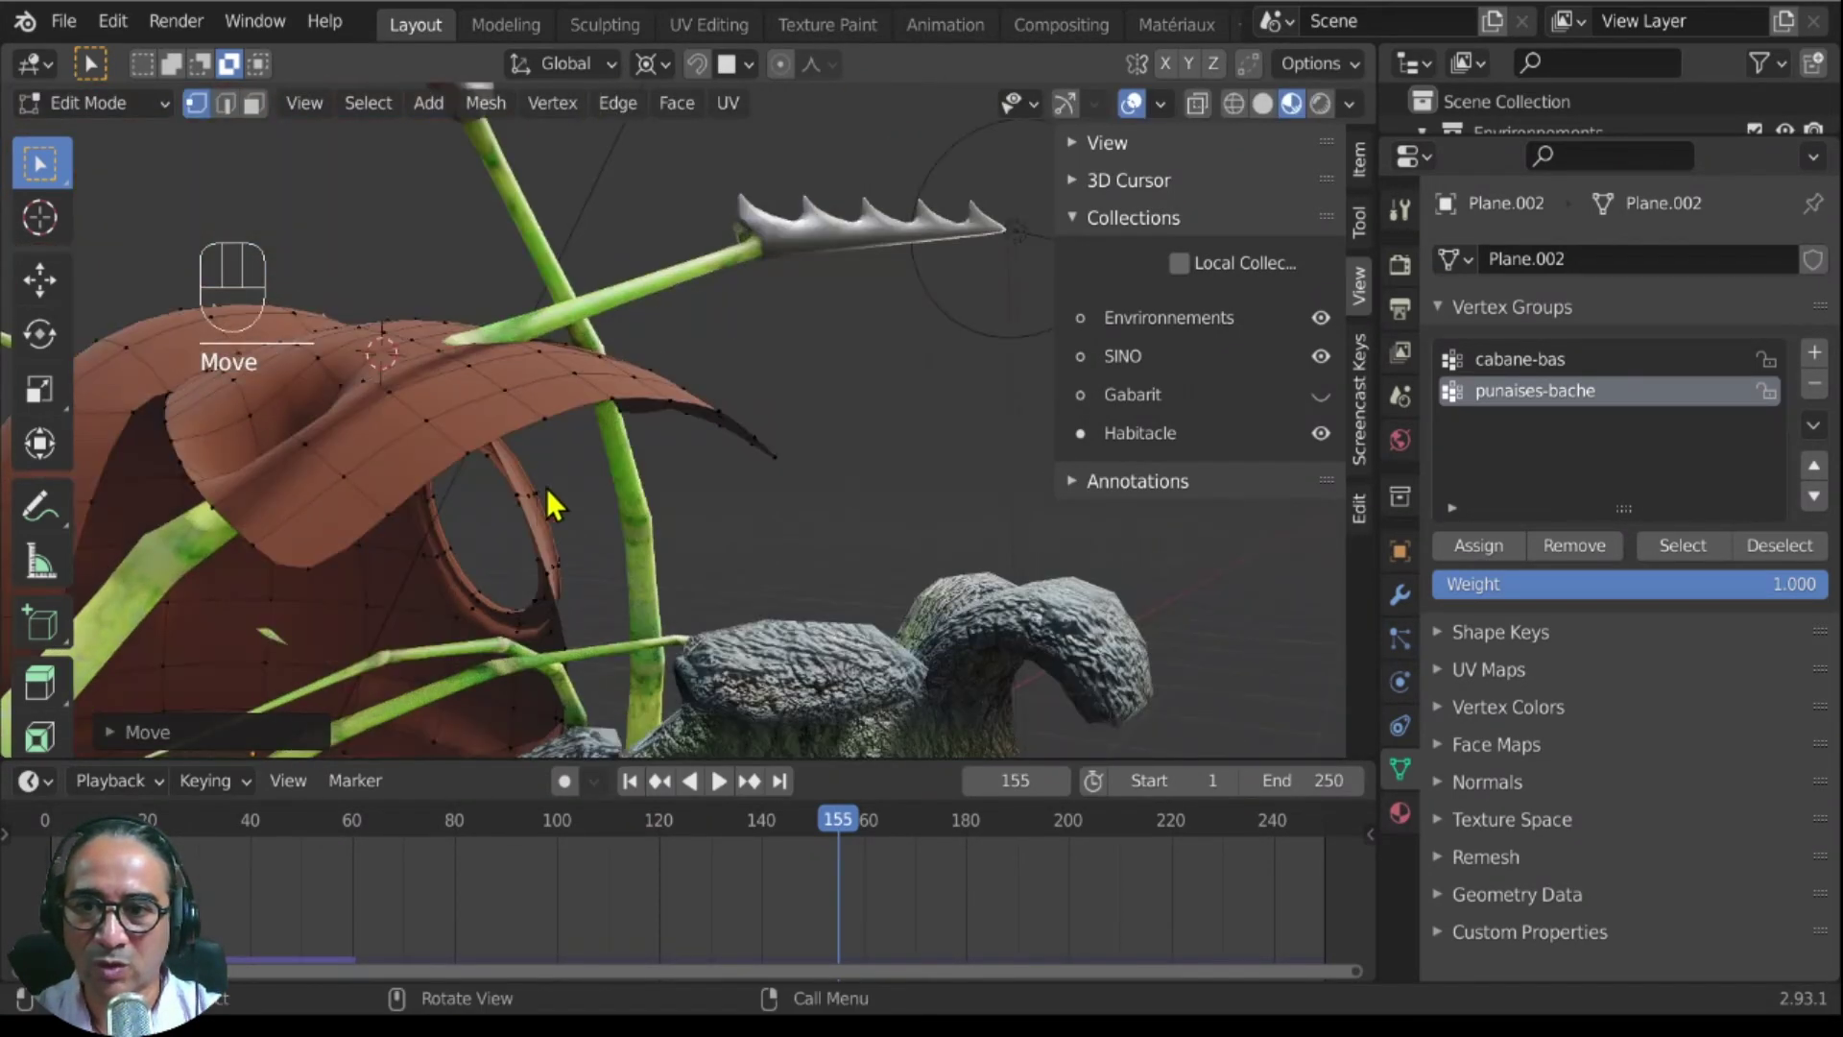
Step: Rewind in Object Mode and replay the cloth simulation to check the awning's drape over the bamboo
{"action": "key", "text": "Tab"}
{"action": "middle_click_drag", "start_coordinate": [517, 363], "coordinate": [533, 361]}
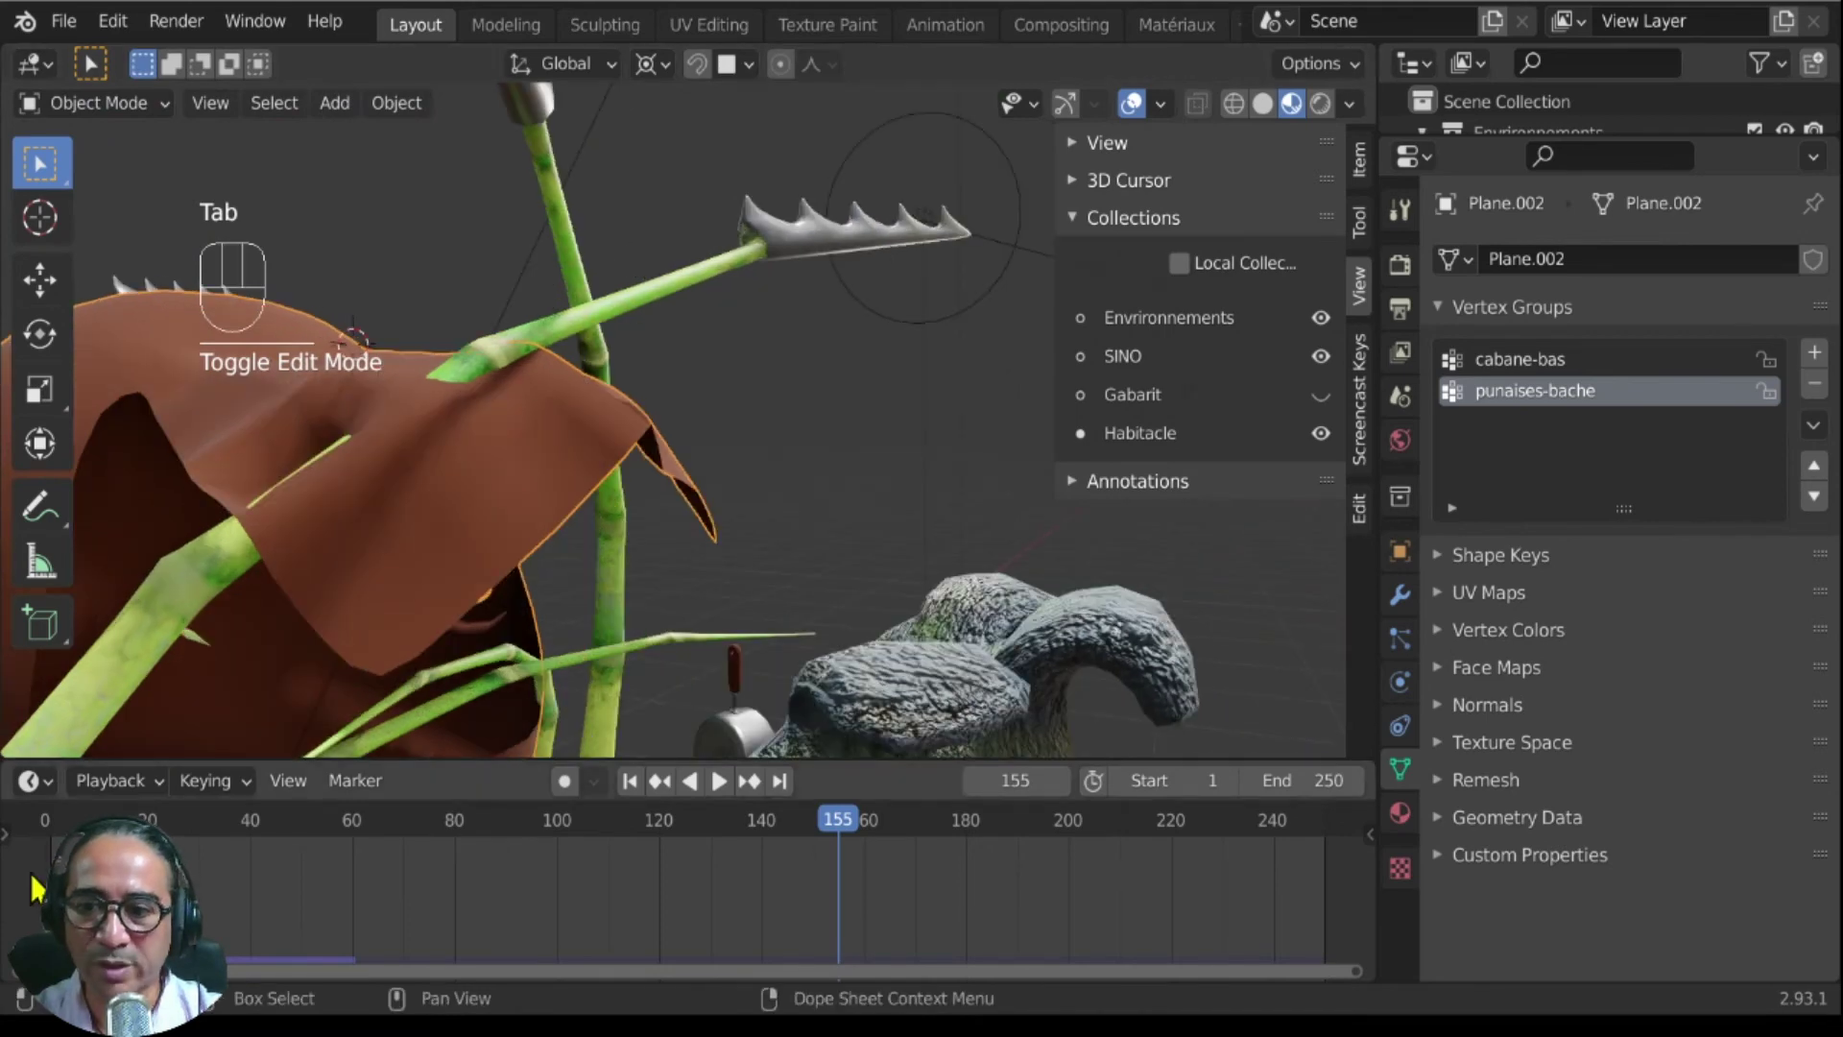
{"action": "key", "text": "shift+Left"}
{"action": "key", "text": "space"}
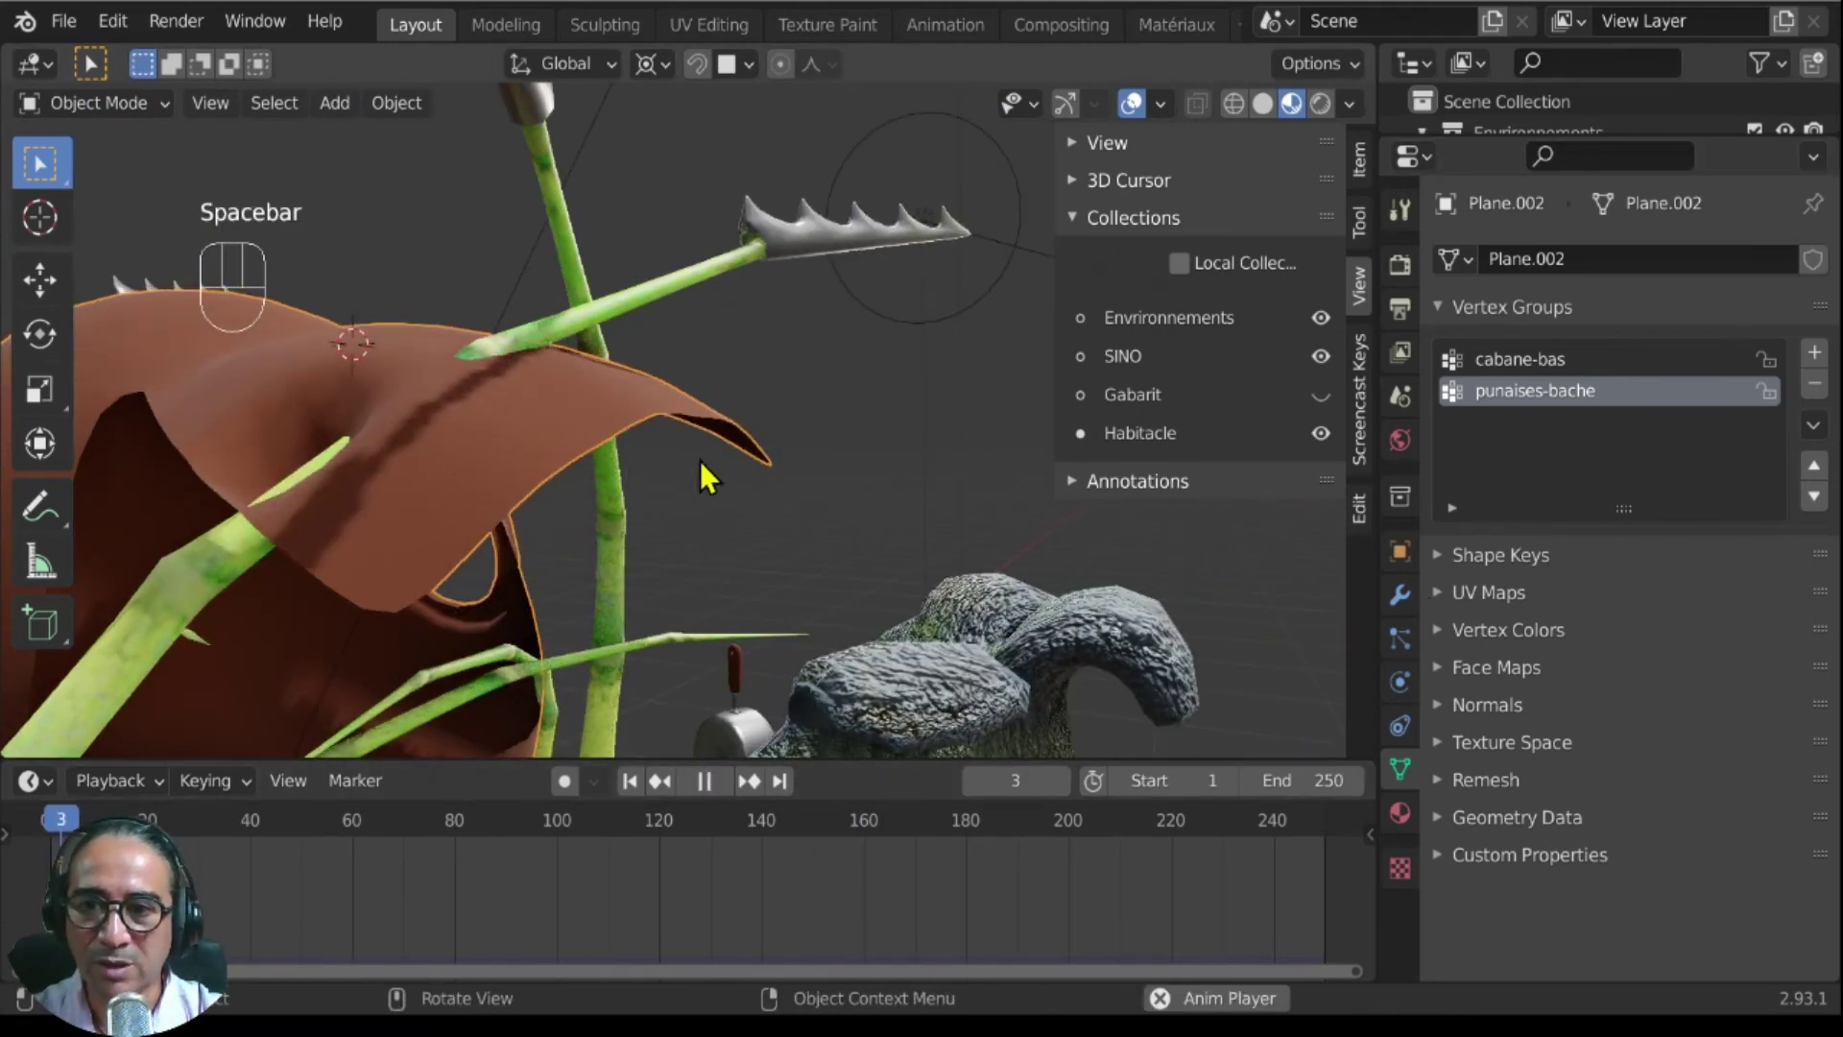
{"action": "middle_click_drag", "start_coordinate": [518, 492], "coordinate": [470, 513]}
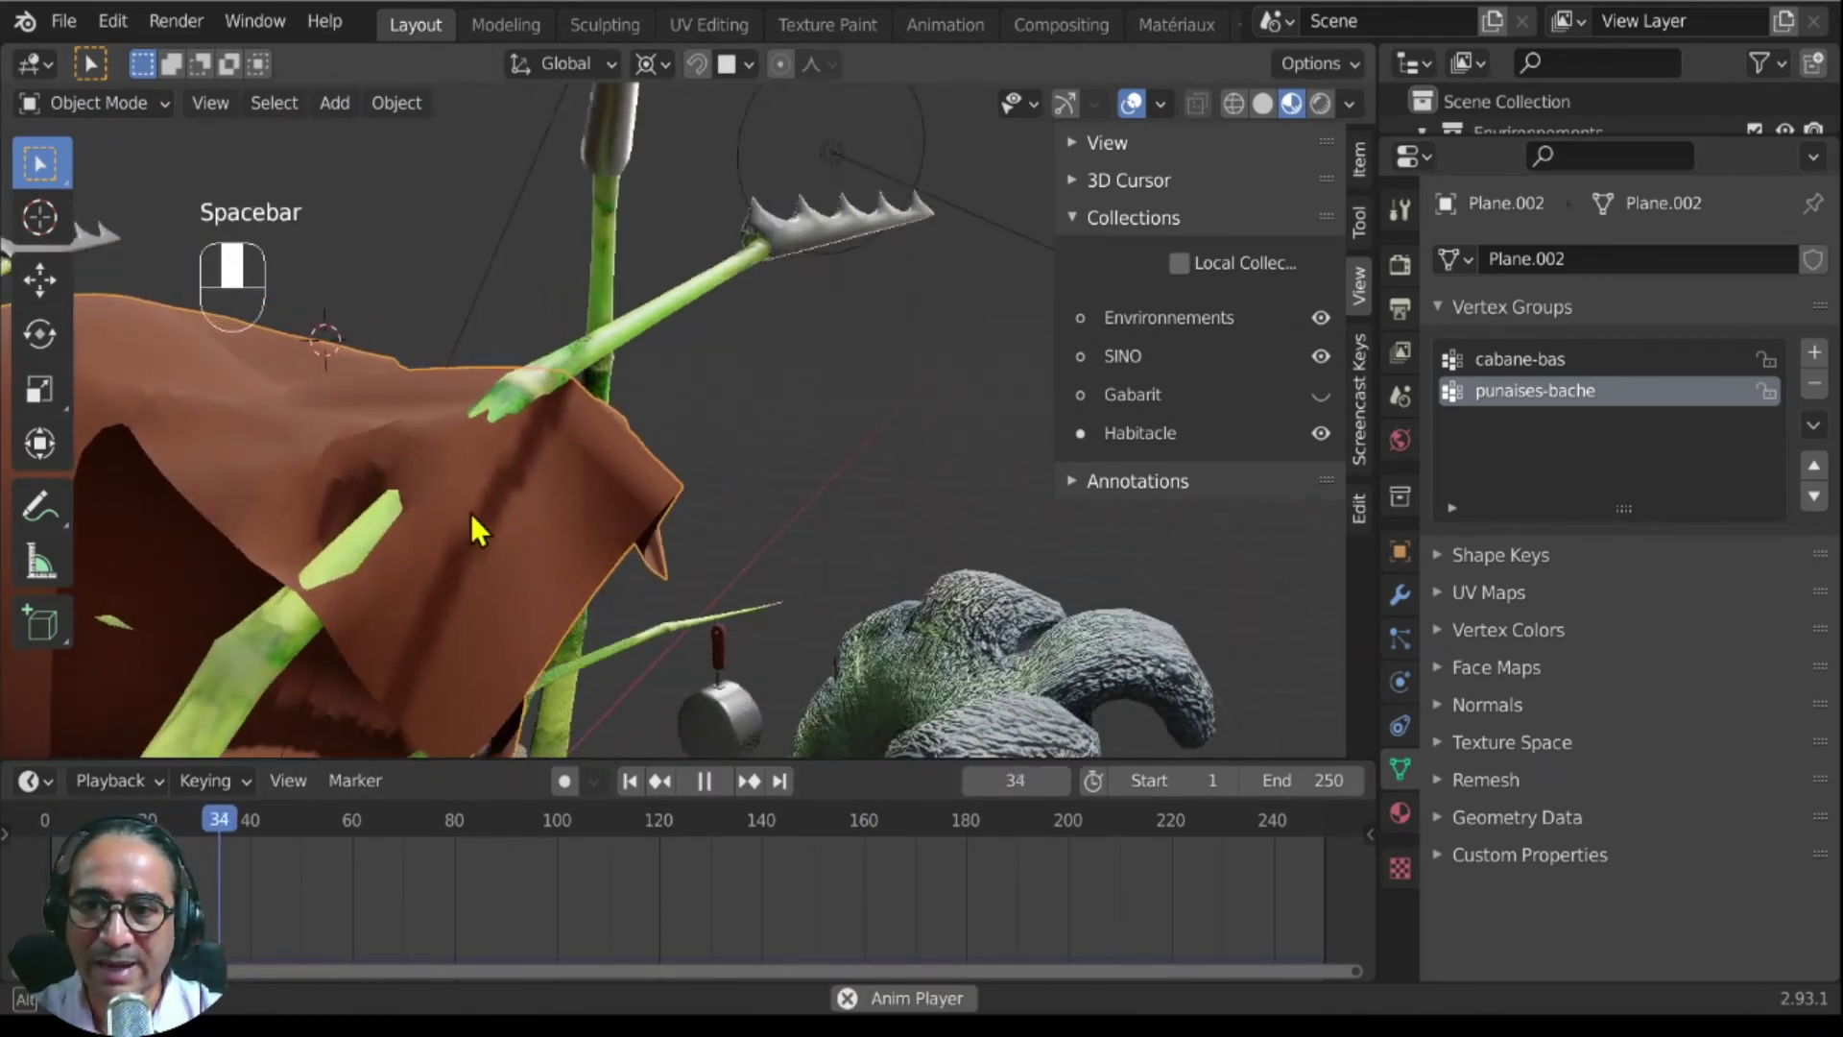
Step: Open the cabin in Edit Mode, stop playback at frame 97 and select the punaises-bache vertices
{"action": "key", "text": "Tab"}
{"action": "scroll", "coordinate": [568, 453], "scroll_direction": "up", "scroll_amount": 3}
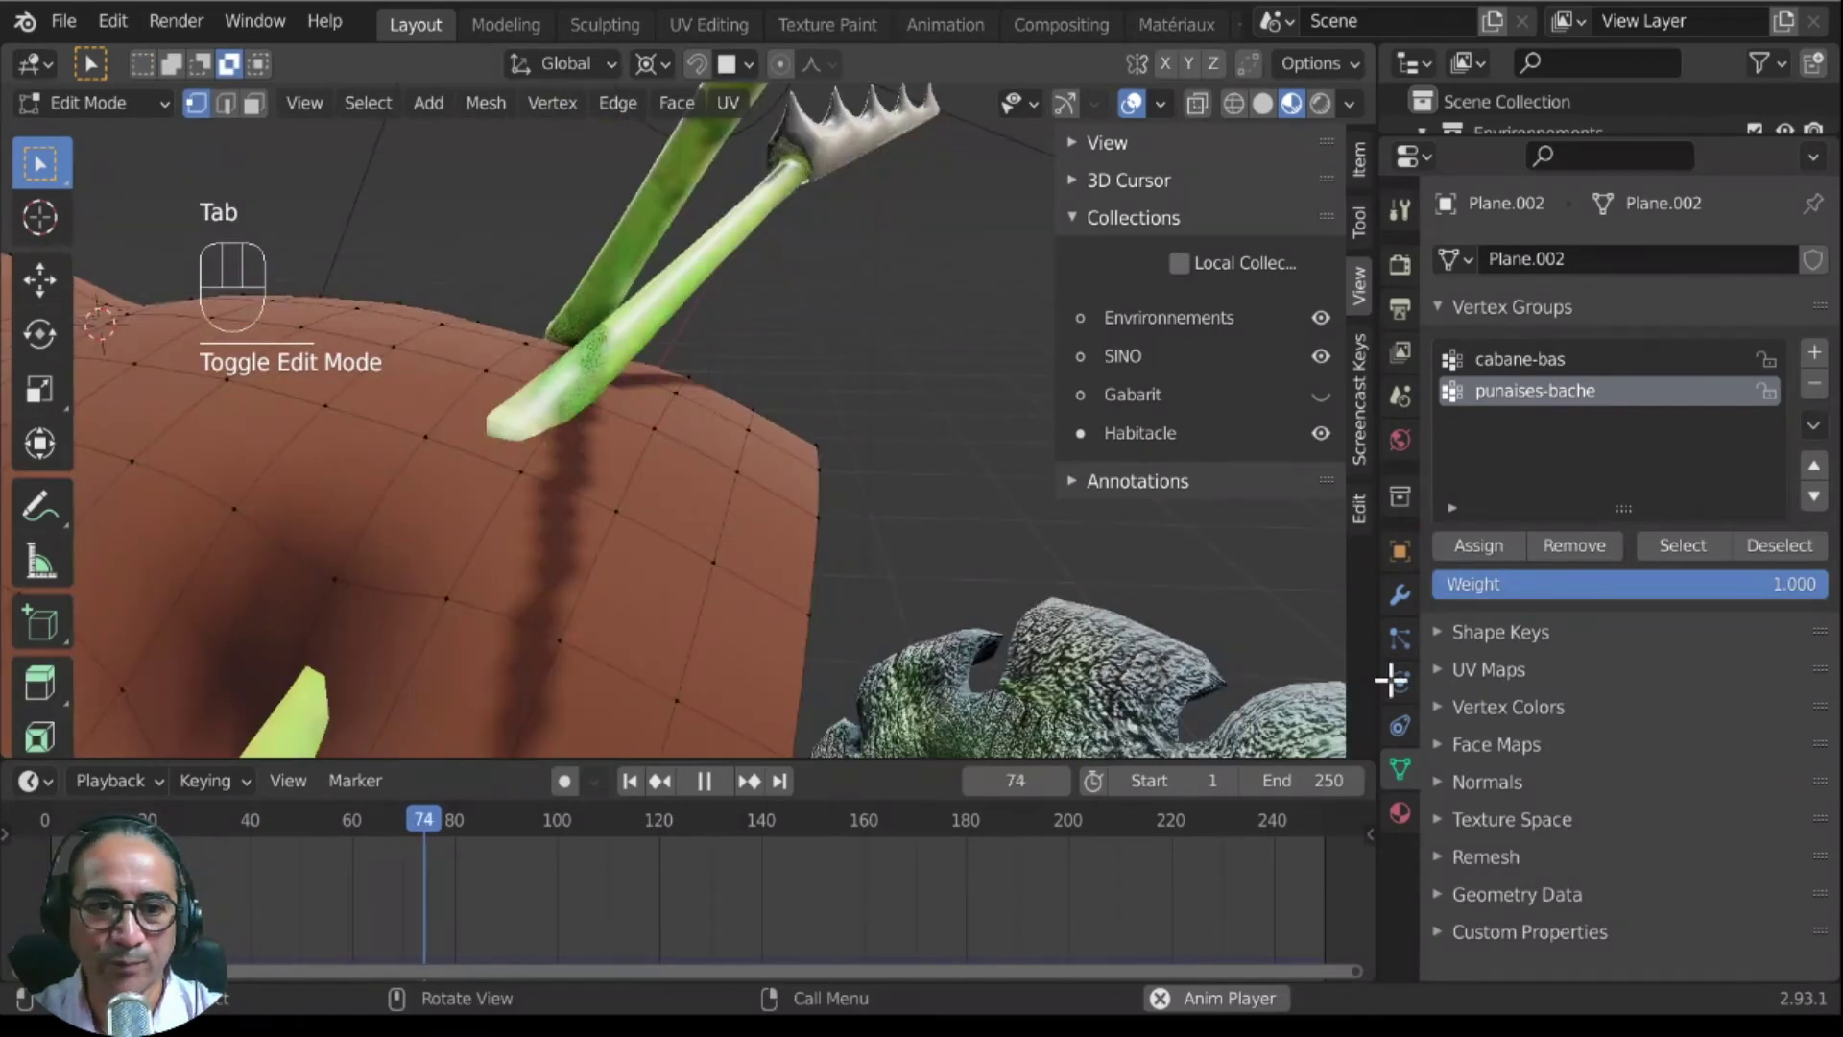
{"action": "key", "text": "space"}
{"action": "left_click", "coordinate": [1672, 544]}
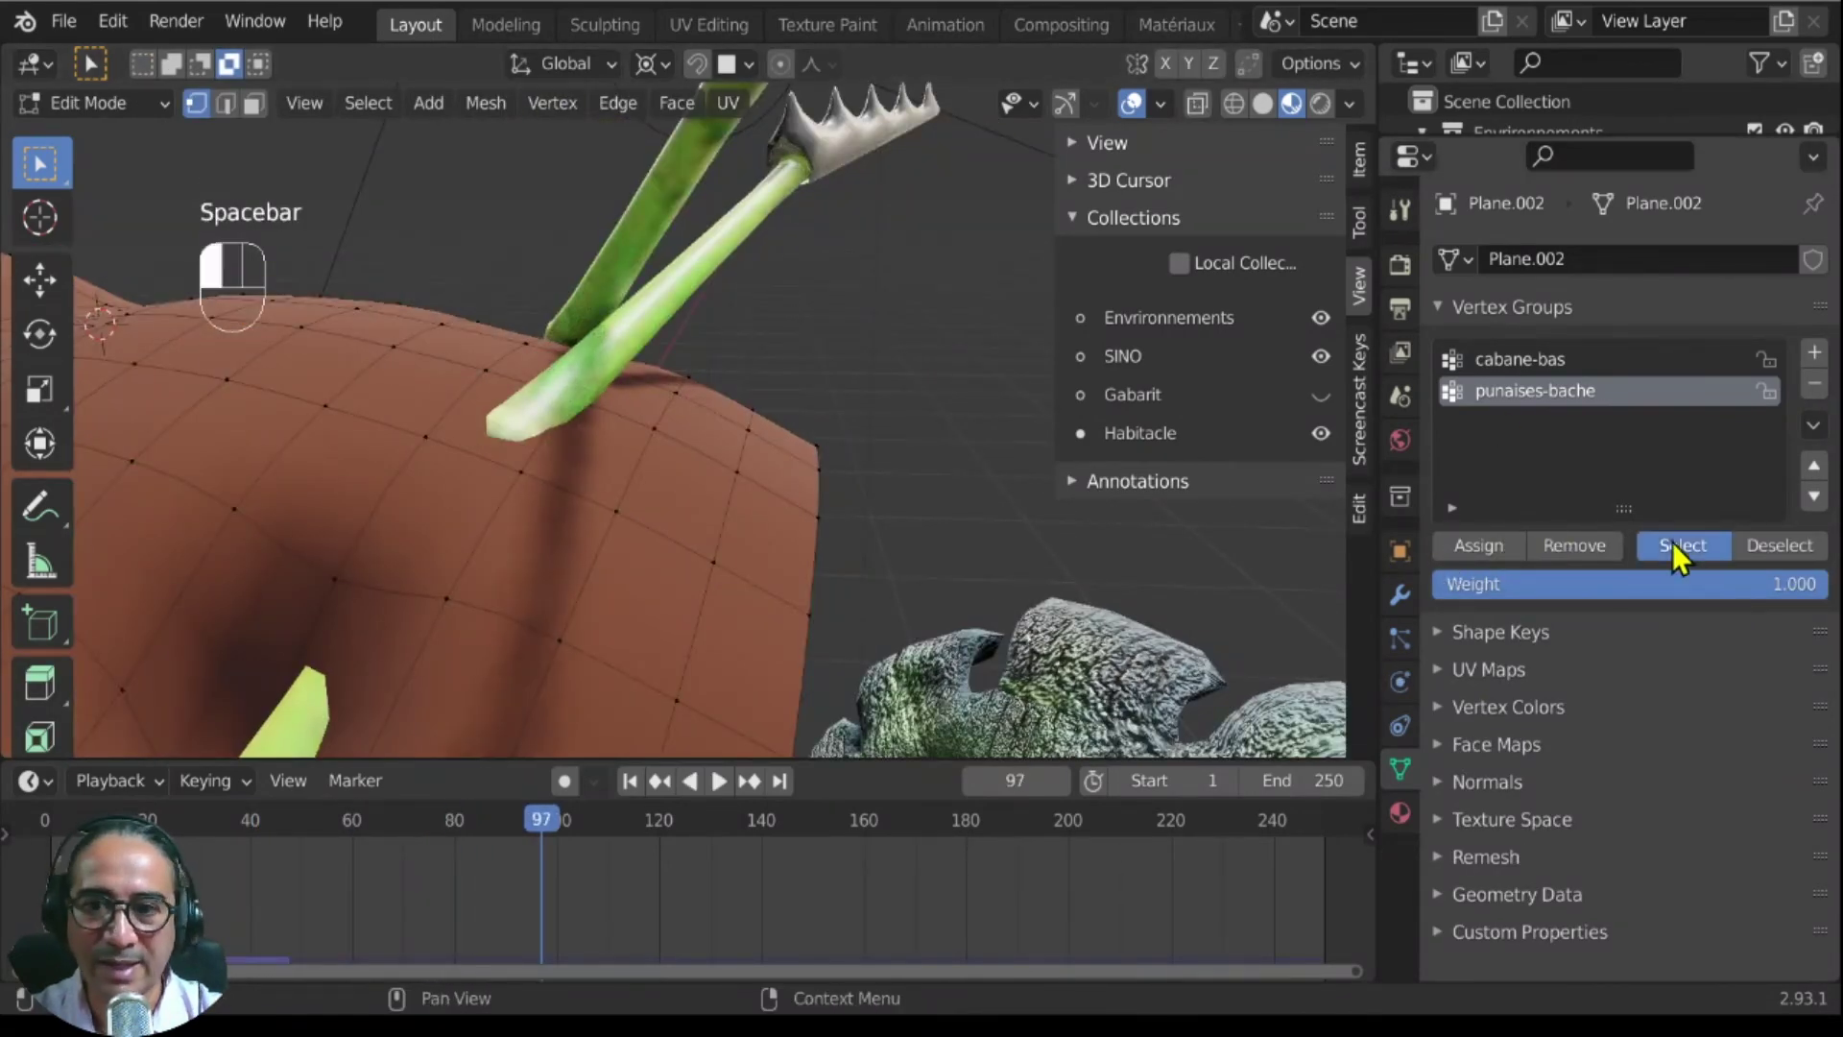
{"action": "middle_click_drag", "start_coordinate": [711, 515], "coordinate": [968, 270]}
{"action": "middle_click_drag", "start_coordinate": [706, 434], "coordinate": [707, 428]}
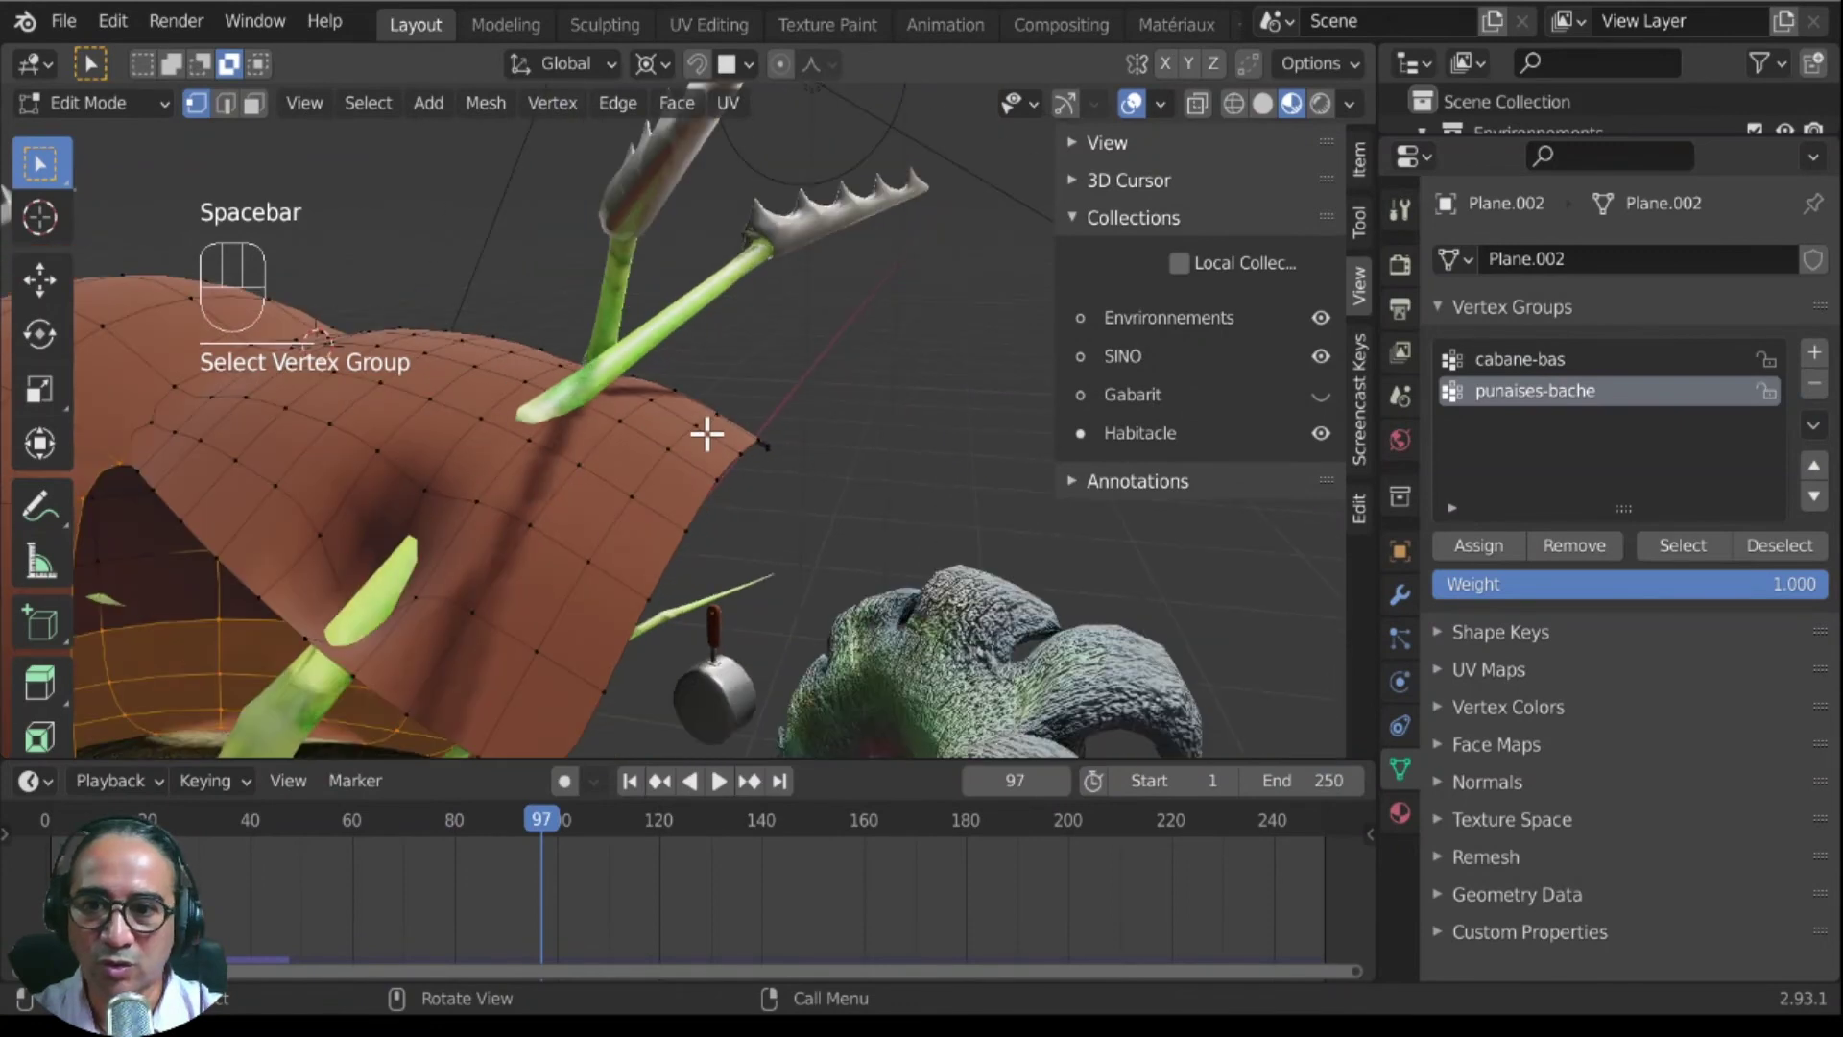
Step: Isolate the cabin in local view and reopen it in Edit Mode to show its pinned vertices
{"action": "key", "text": "Tab"}
{"action": "key", "text": "KP_Divide"}
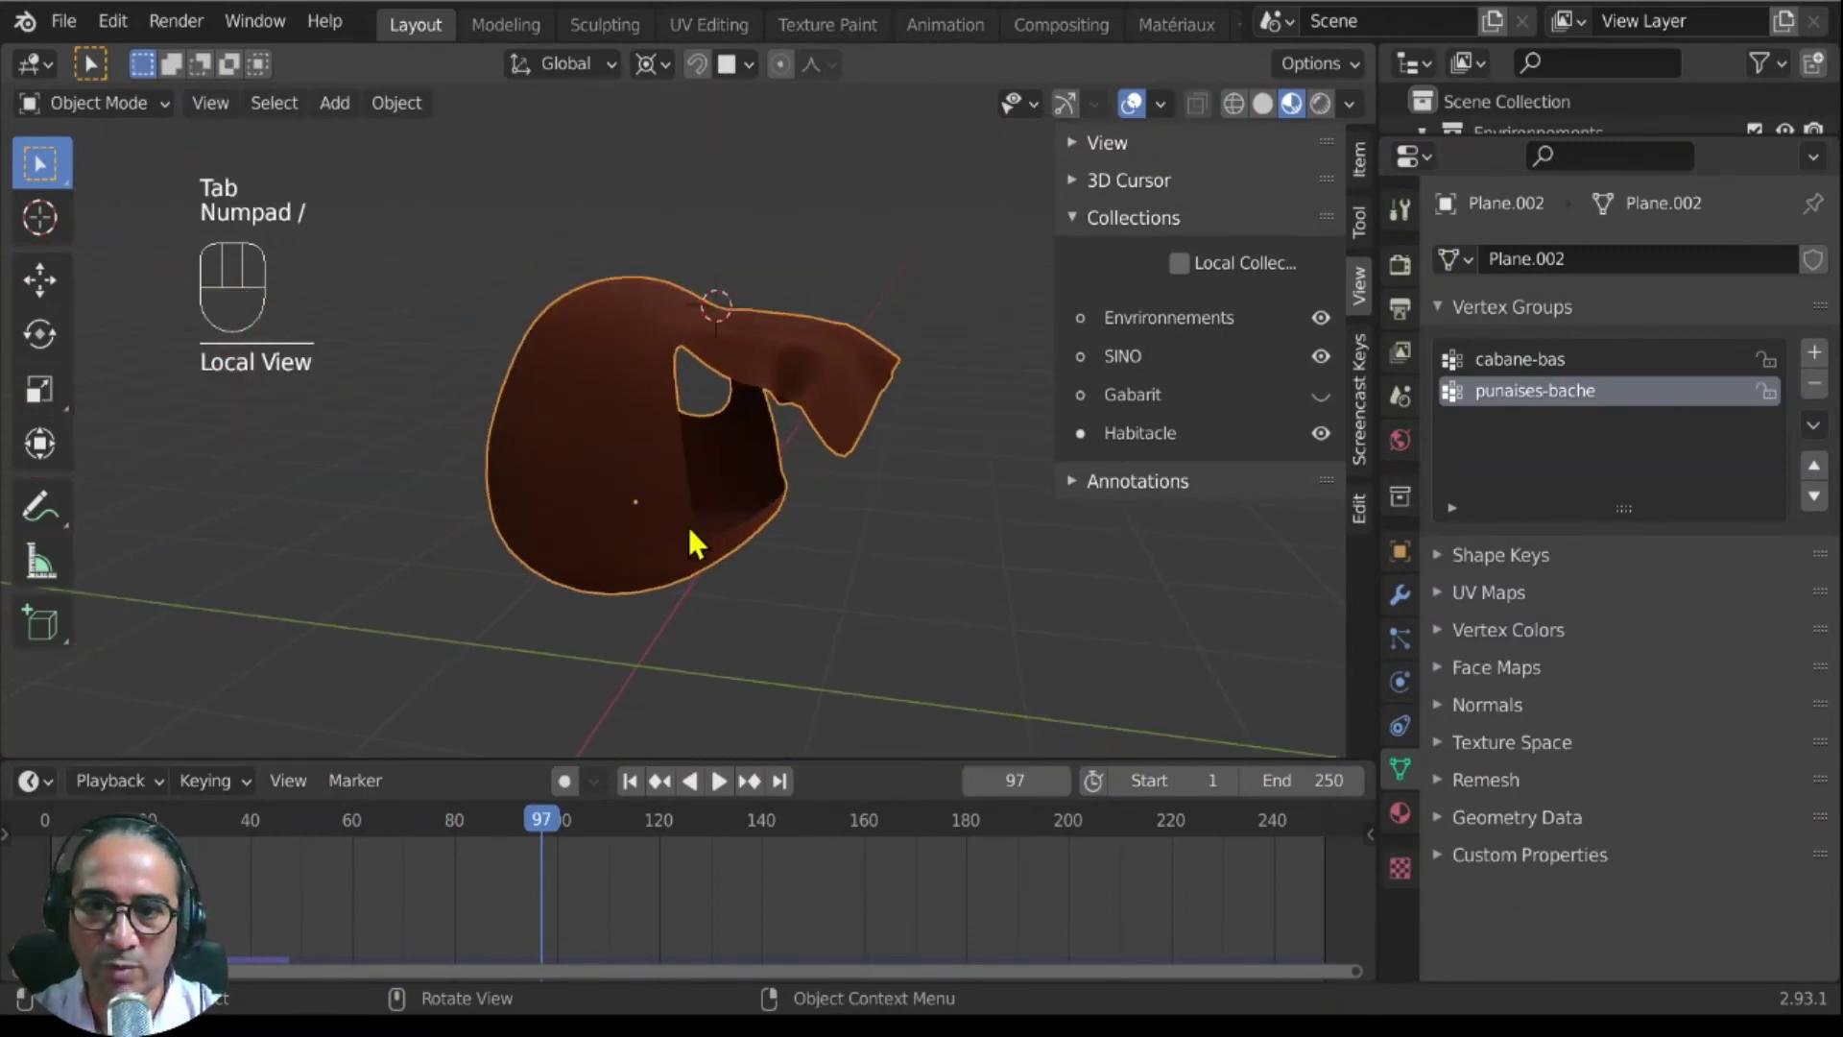
{"action": "middle_click_drag", "start_coordinate": [688, 526], "coordinate": [660, 601]}
{"action": "key", "text": "Tab"}
{"action": "scroll", "coordinate": [660, 602], "scroll_direction": "up", "scroll_amount": 5}
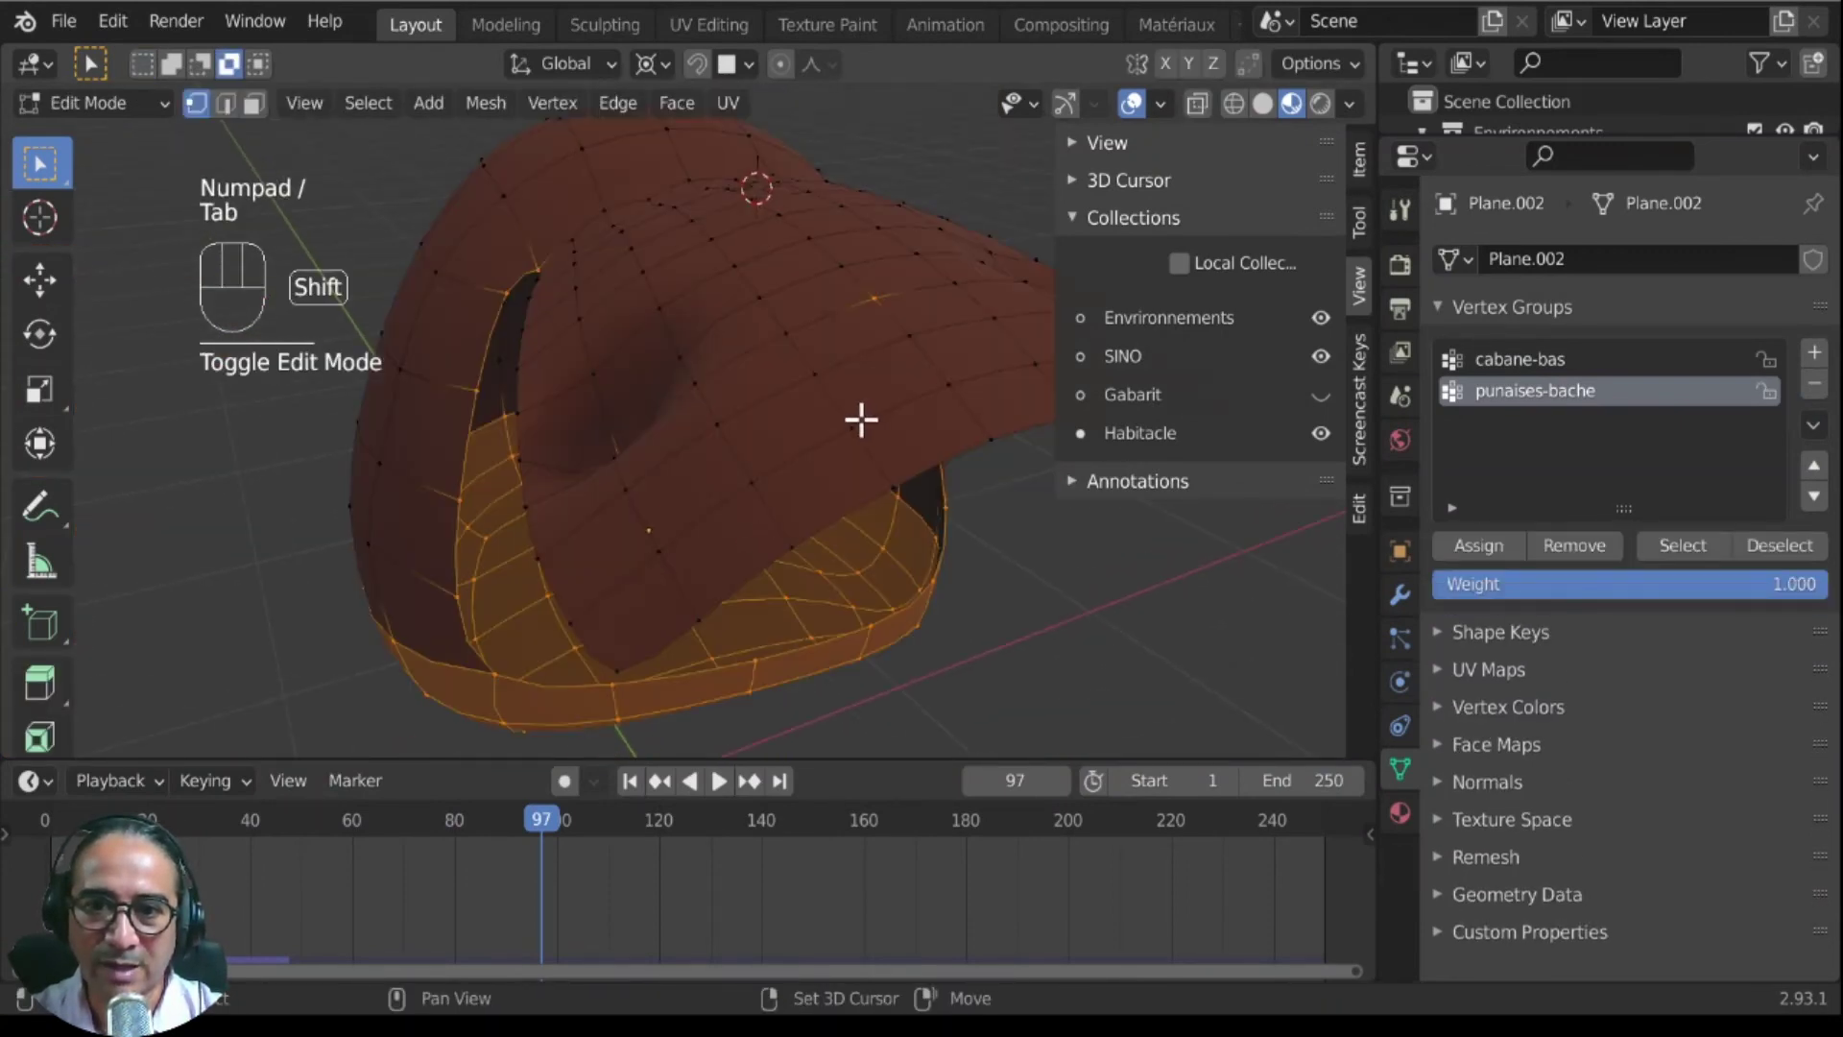
Step: Select the other pinned vertex on the awning and lower it along global Z
{"action": "middle_click_drag", "start_coordinate": [861, 420], "coordinate": [596, 522]}
{"action": "left_click", "coordinate": [584, 478]}
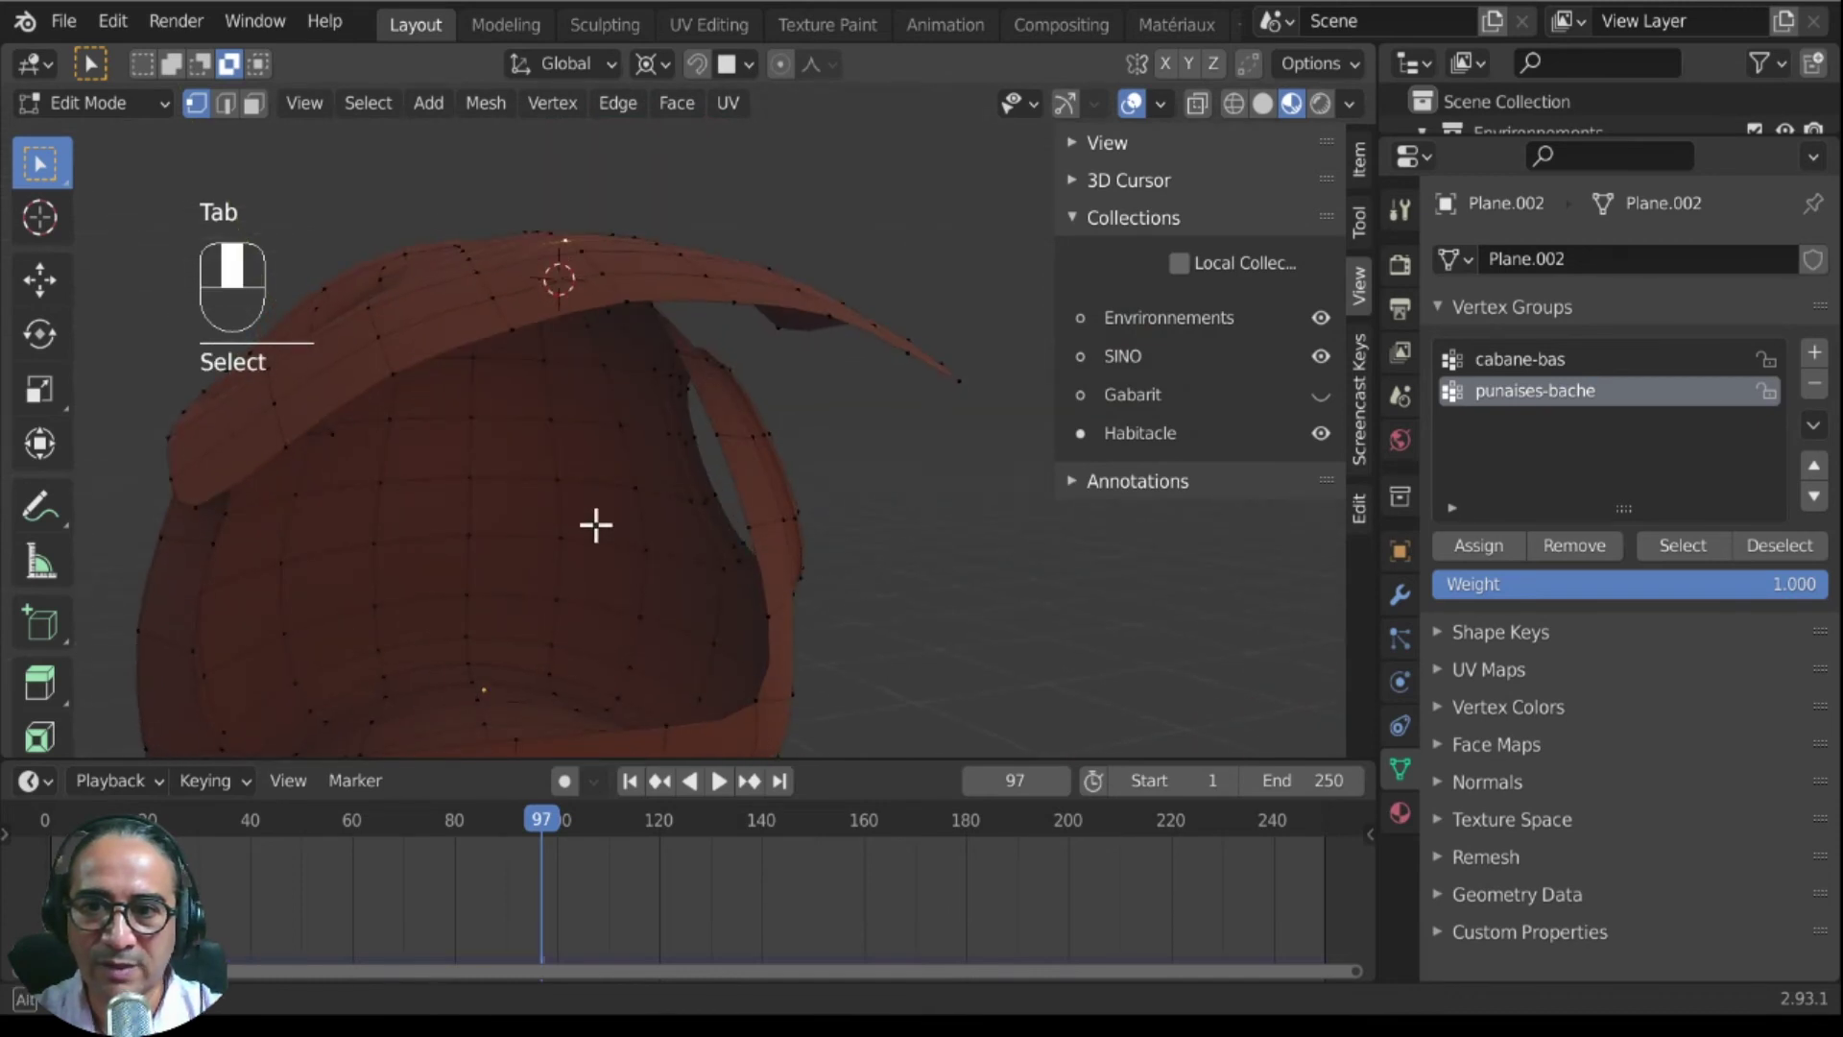
{"action": "key", "text": "g"}
{"action": "key", "text": "z"}
{"action": "left_click", "coordinate": [679, 540]}
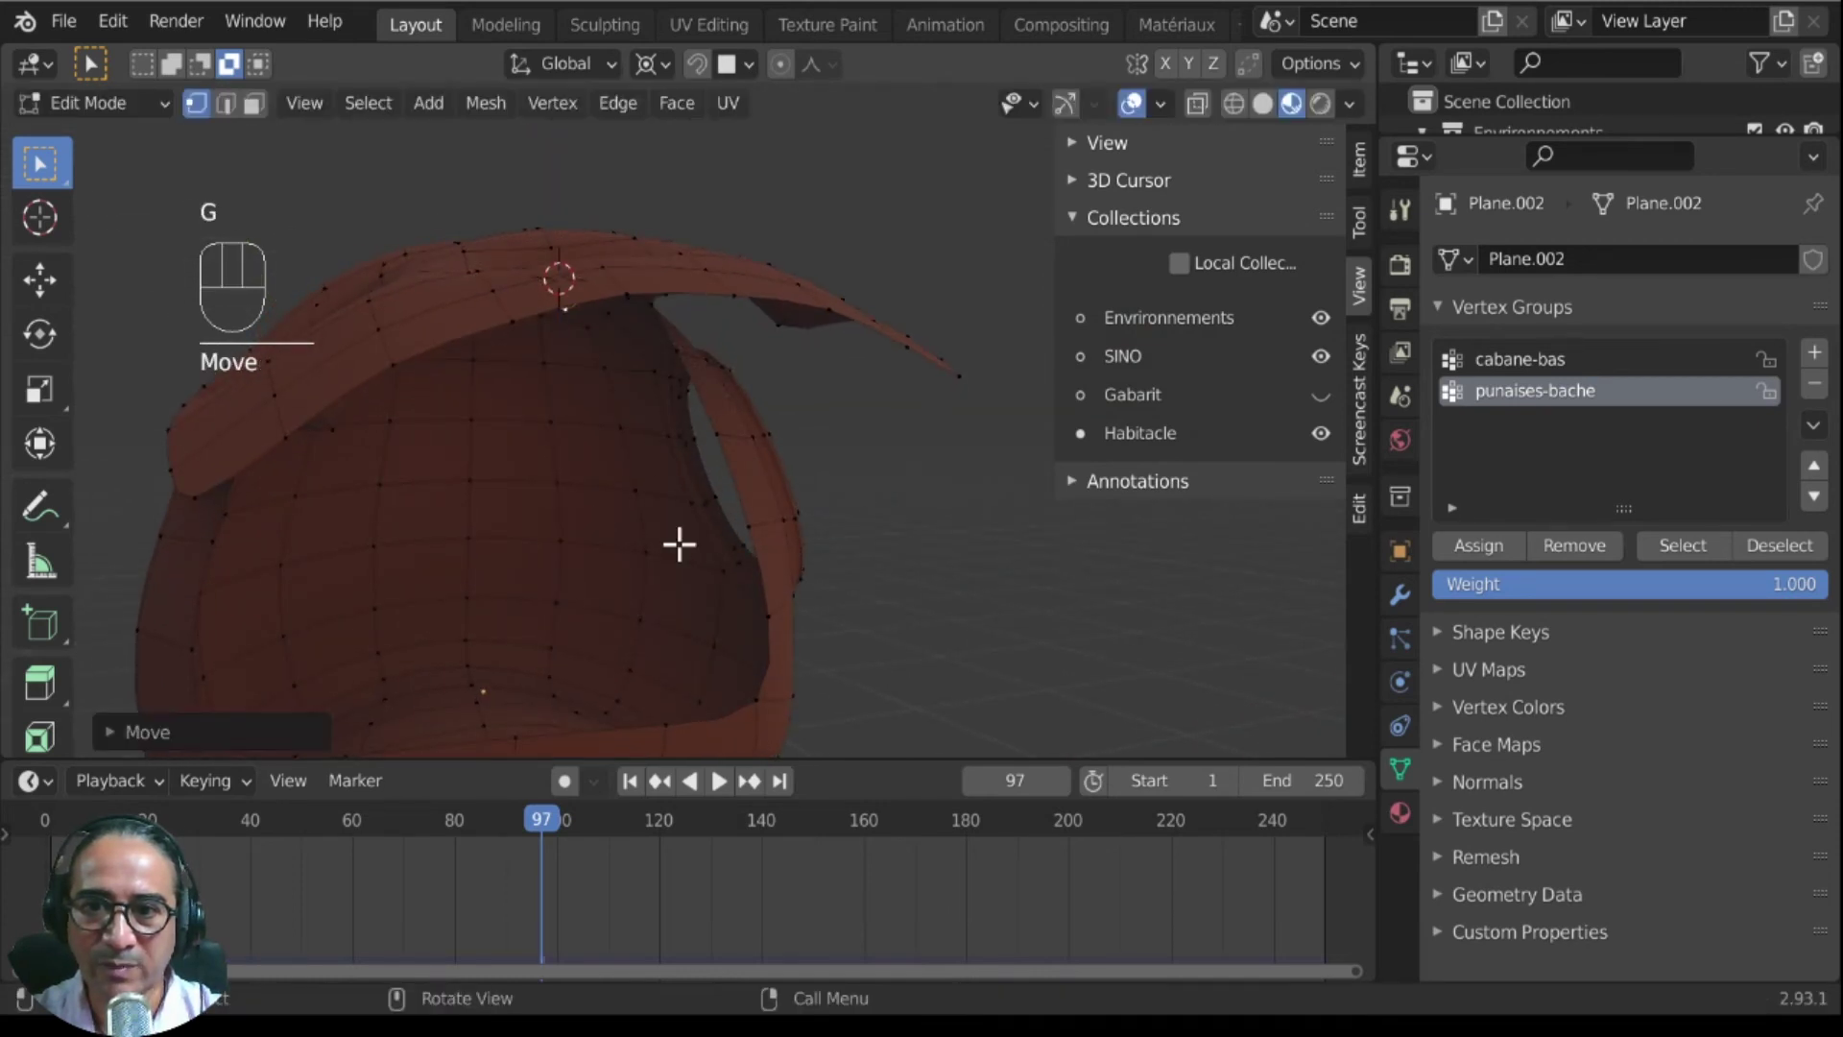
Step: Rewind the timeline to frame 0 and test playback in Edit Mode, stopping at frame 22
{"action": "scroll", "coordinate": [678, 538], "scroll_direction": "down", "scroll_amount": 4}
{"action": "key", "text": "Tab"}
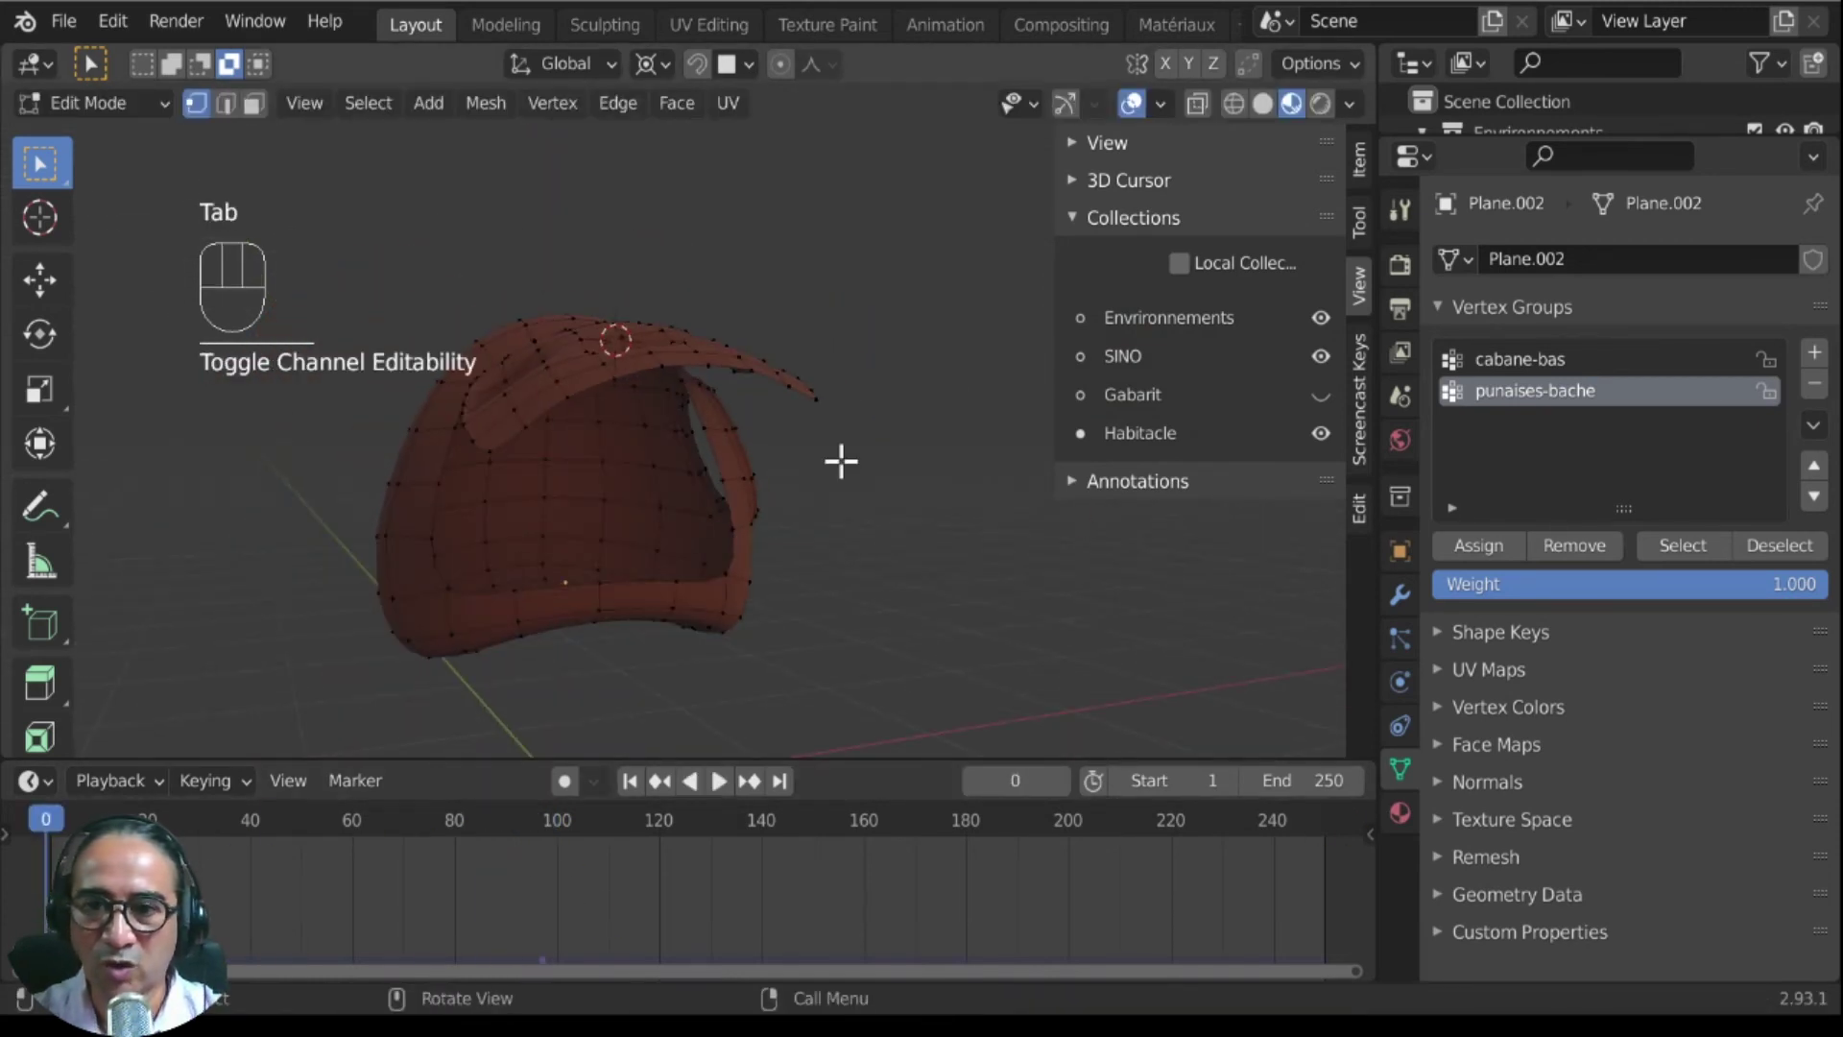
{"action": "key", "text": "space"}
{"action": "middle_click_drag", "start_coordinate": [707, 441], "coordinate": [605, 498]}
{"action": "key", "text": "space"}
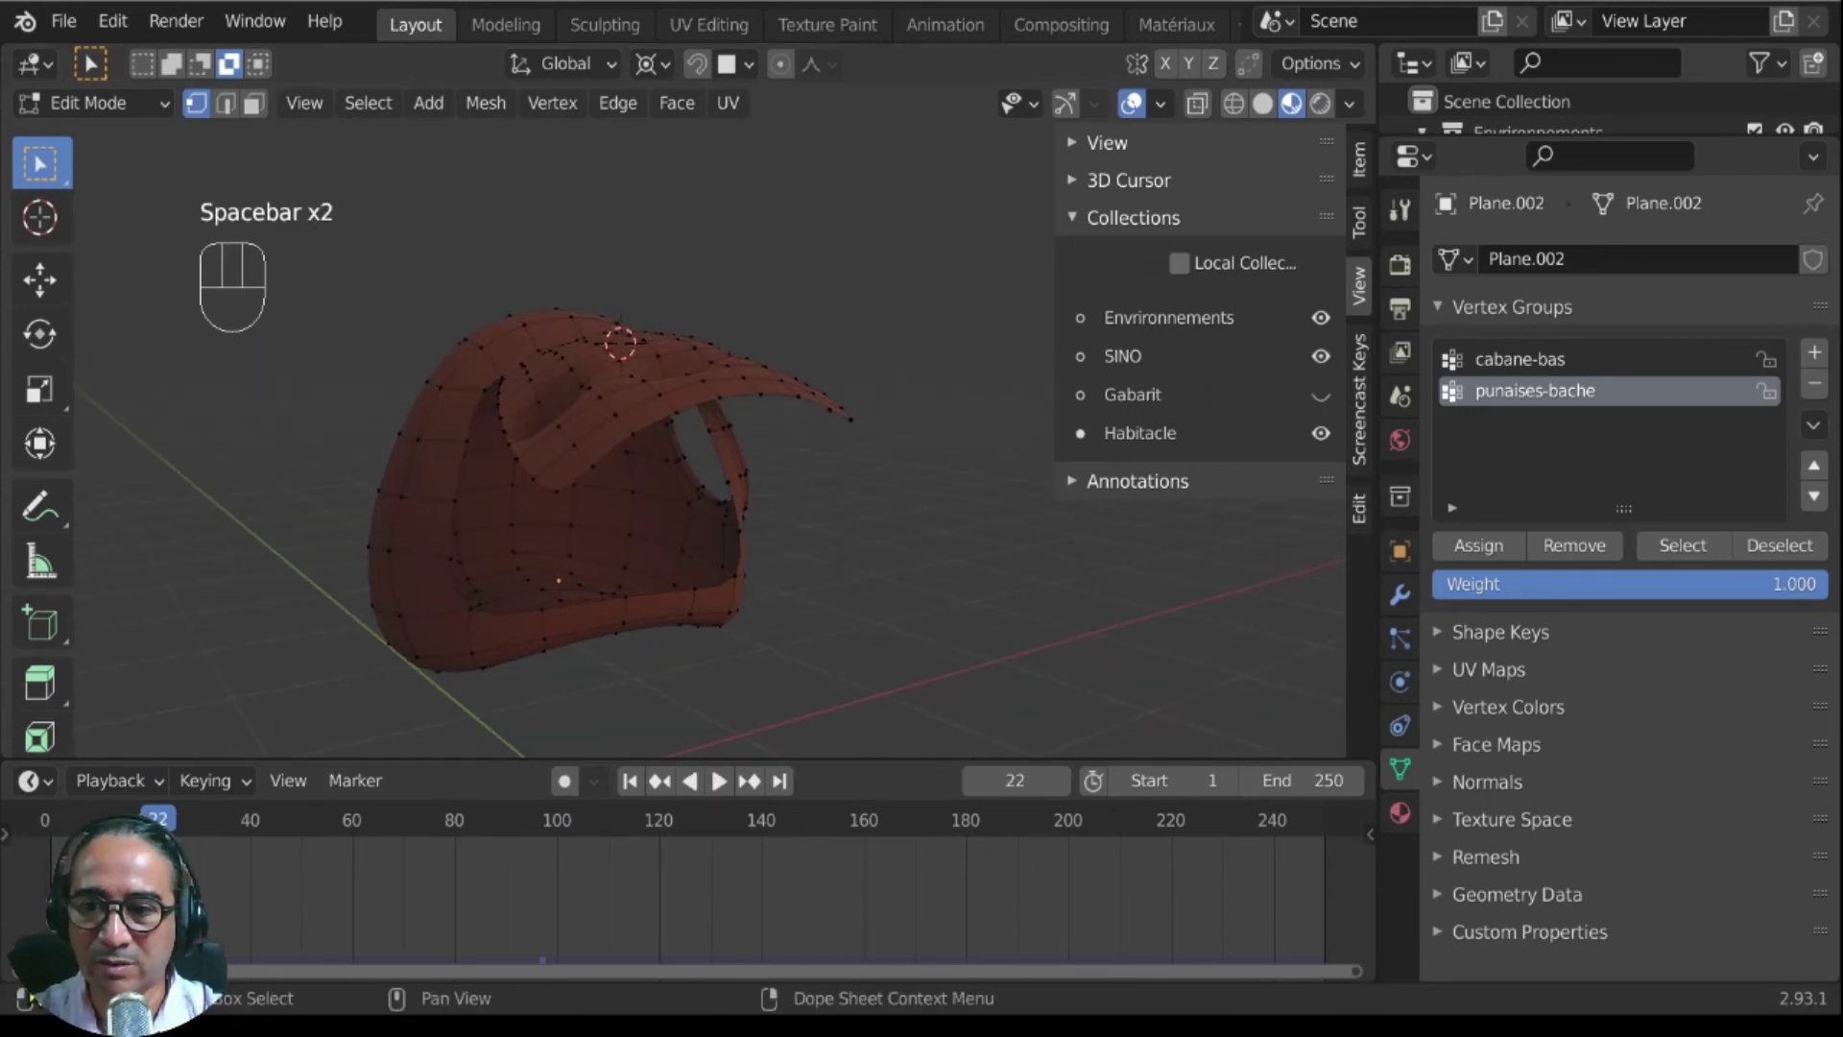
Step: Play the simulation from frame 0 in Object Mode to inspect both awning pins, then stop at frame 163 in Edit Mode
{"action": "left_click", "coordinate": [123, 102]}
{"action": "left_click", "coordinate": [114, 135]}
{"action": "middle_click_drag", "start_coordinate": [709, 523], "coordinate": [737, 590]}
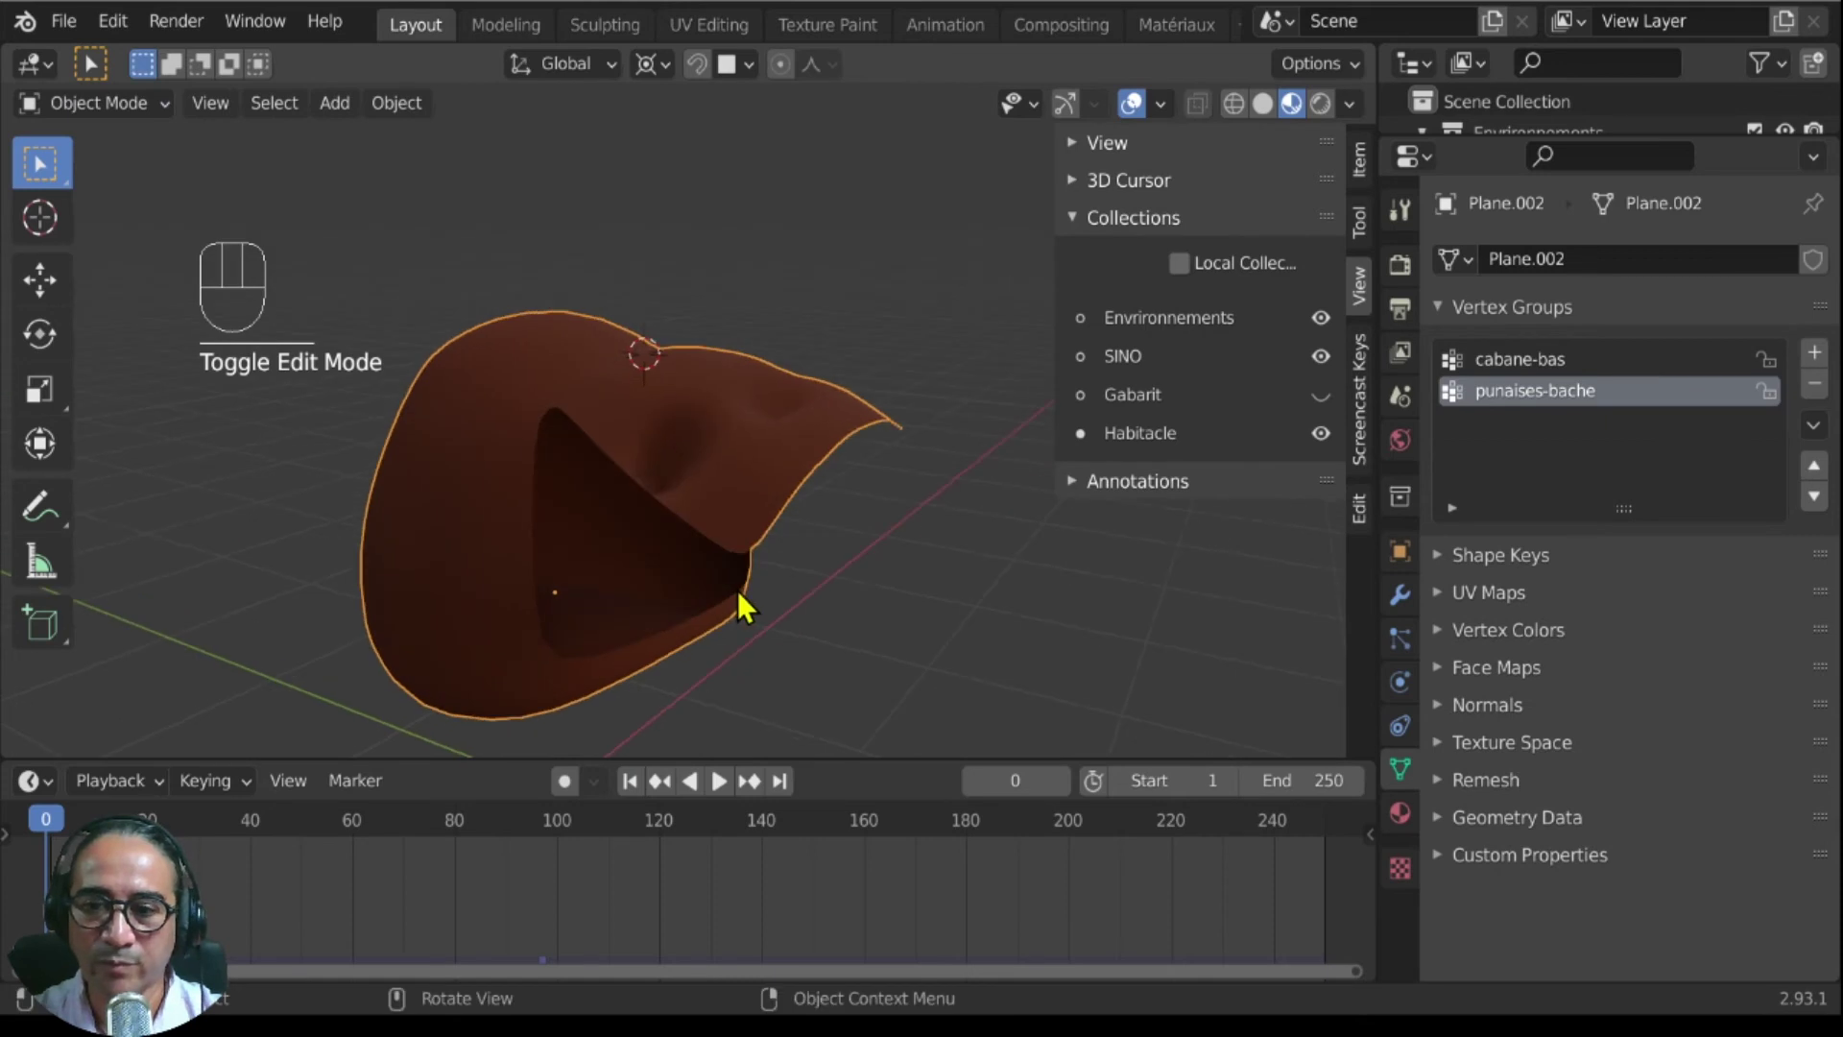
{"action": "key", "text": "space"}
{"action": "middle_click_drag", "start_coordinate": [780, 505], "coordinate": [831, 661]}
{"action": "scroll", "coordinate": [815, 524], "scroll_direction": "up", "scroll_amount": 3}
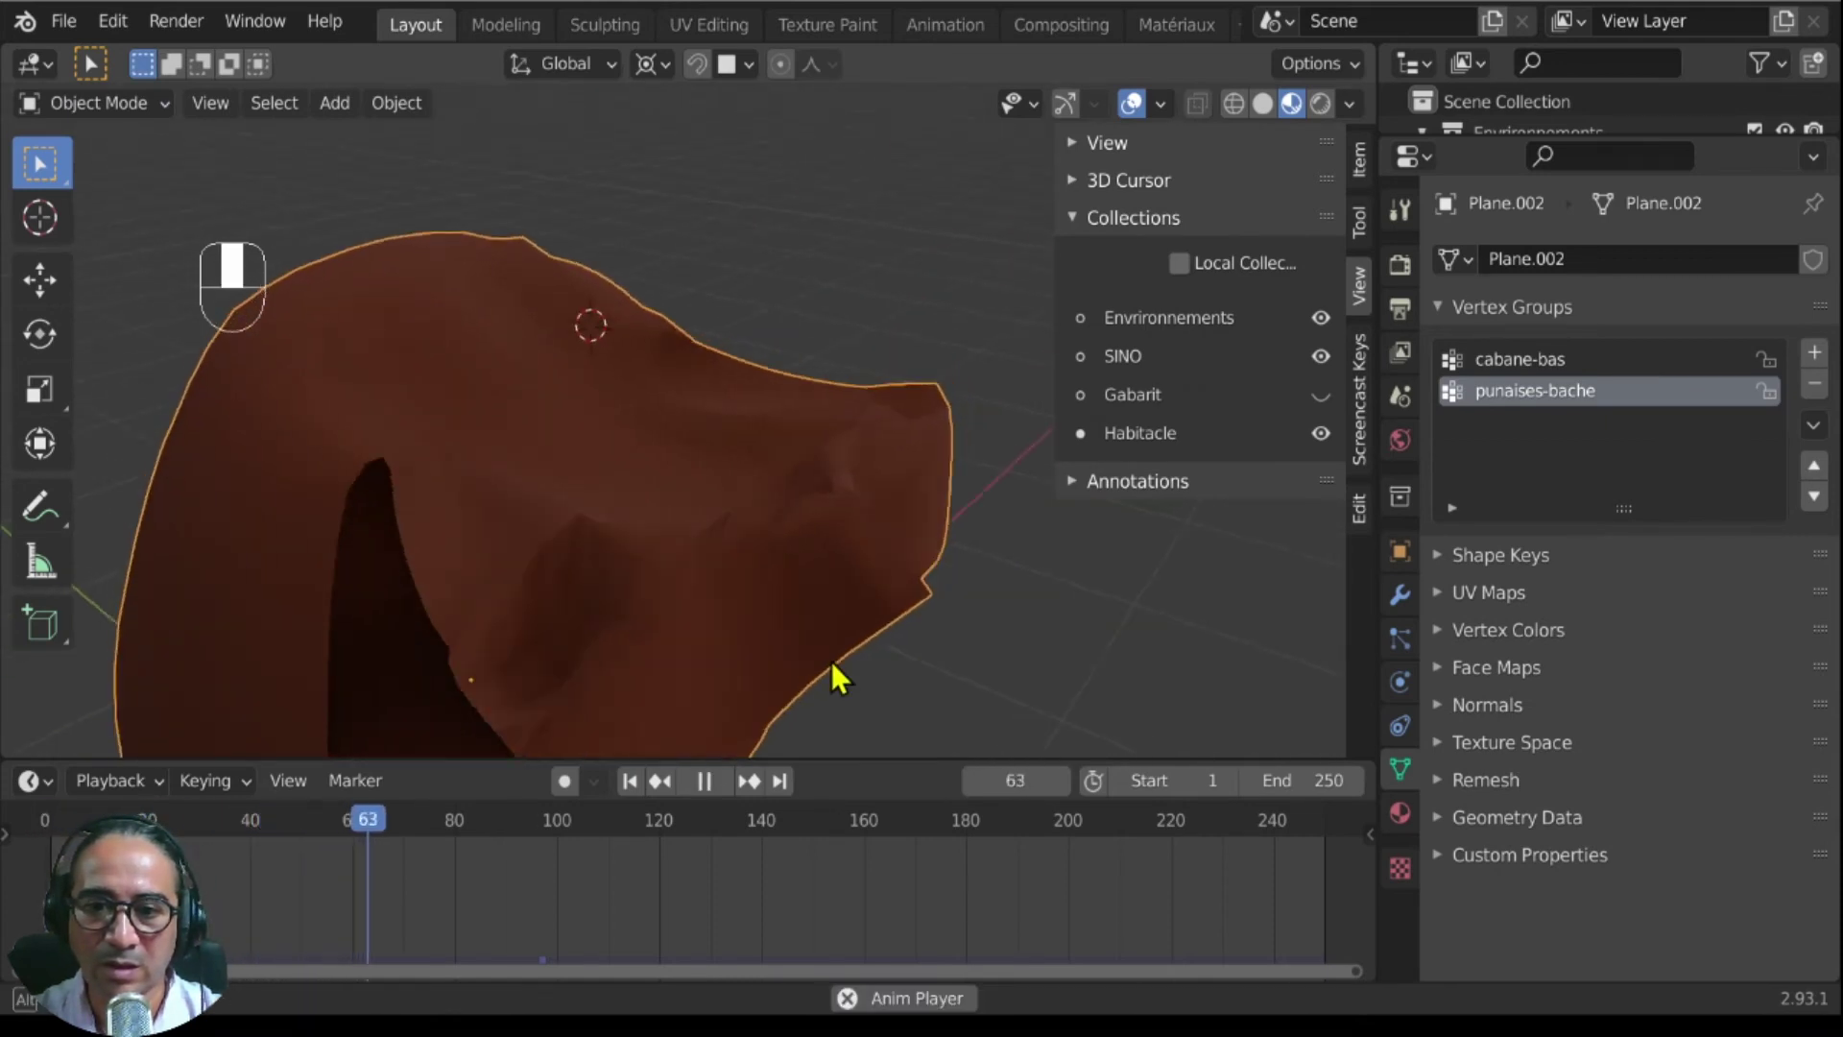
{"action": "key", "text": "Tab"}
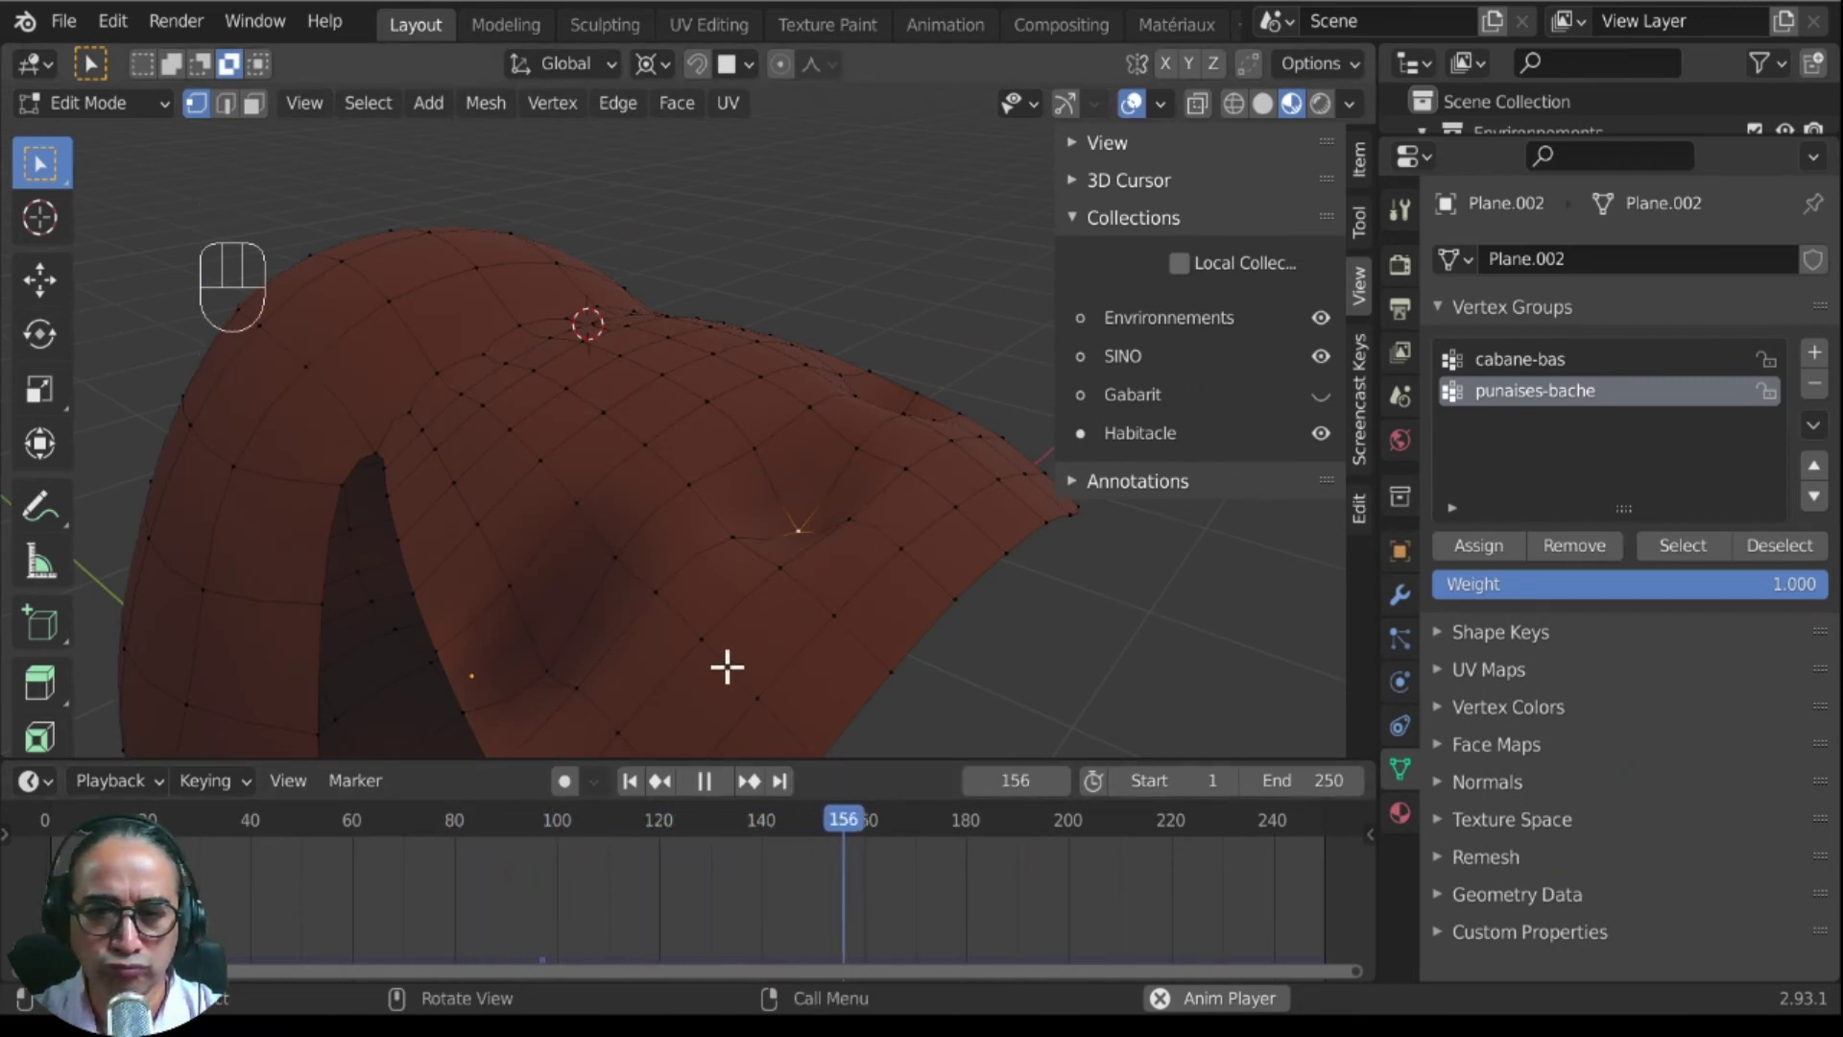
{"action": "key", "text": "space"}
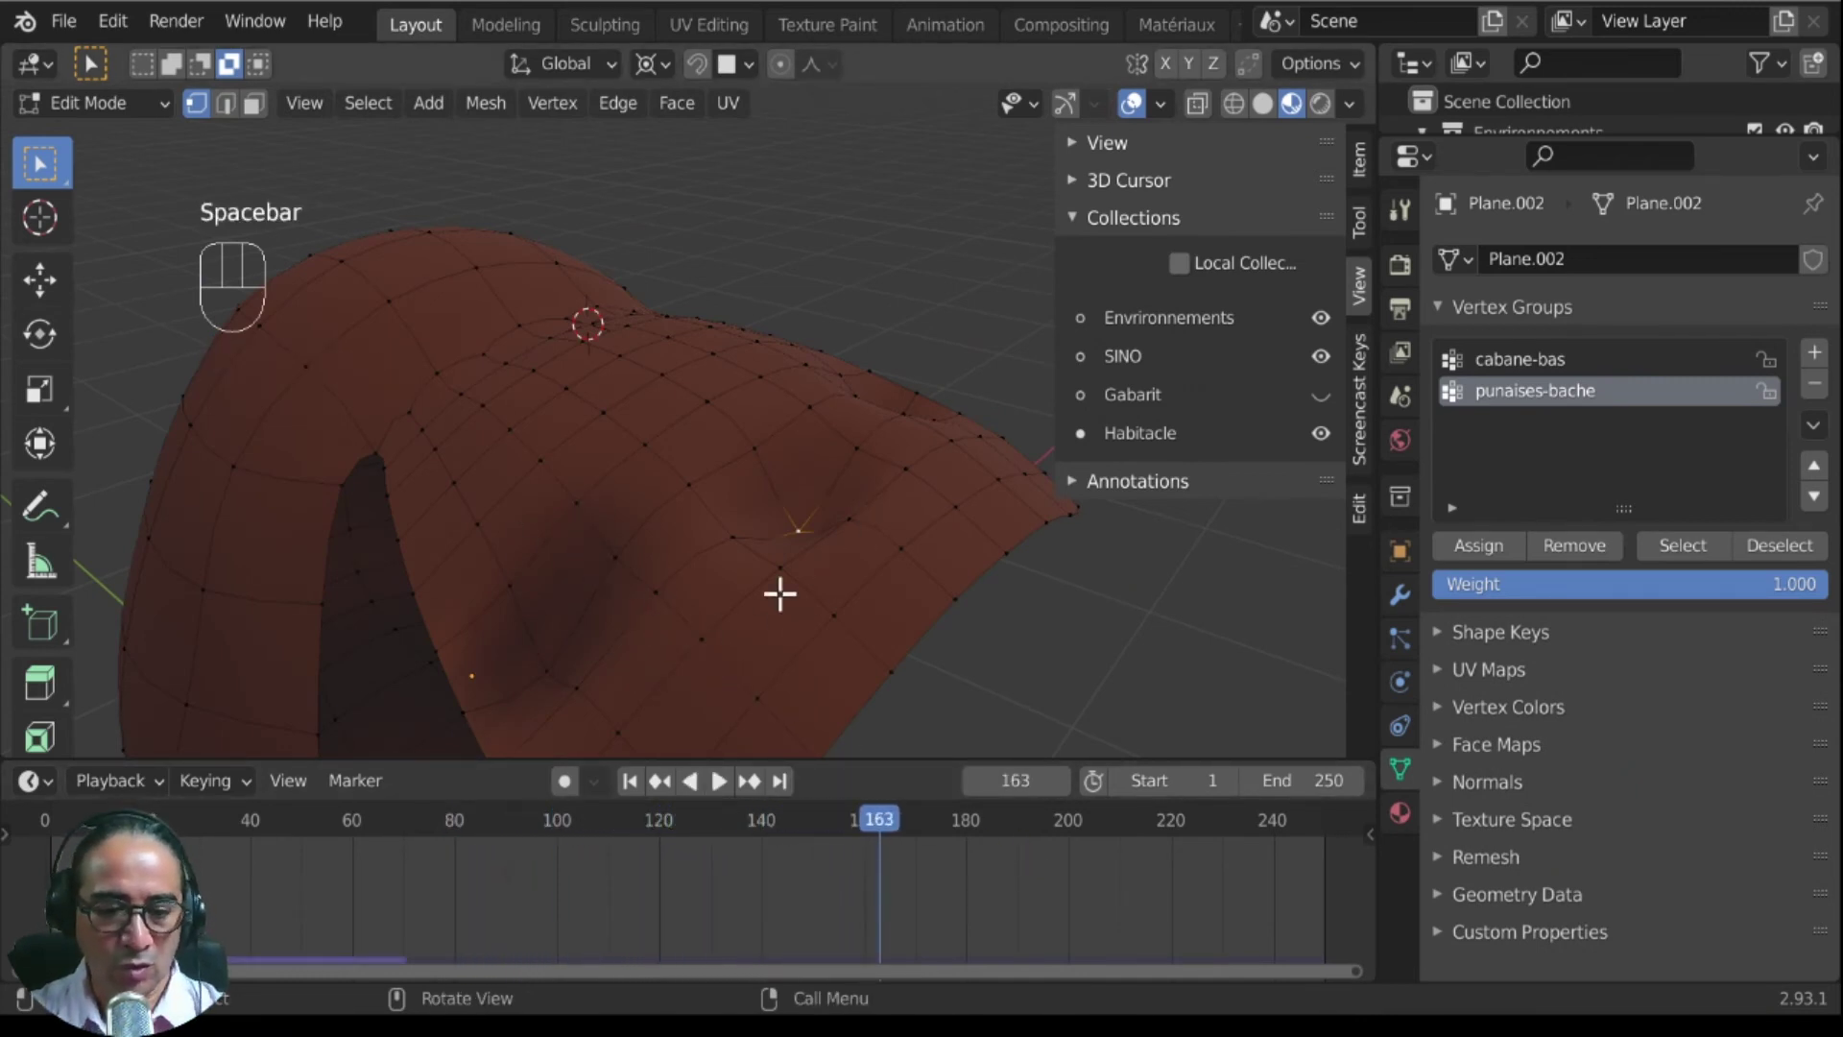
Step: Leave local view, show the Cloth physics Shape settings with the punaises-bache pin group, and rewind the timeline to frame 0
{"action": "key", "text": "KP_Divide"}
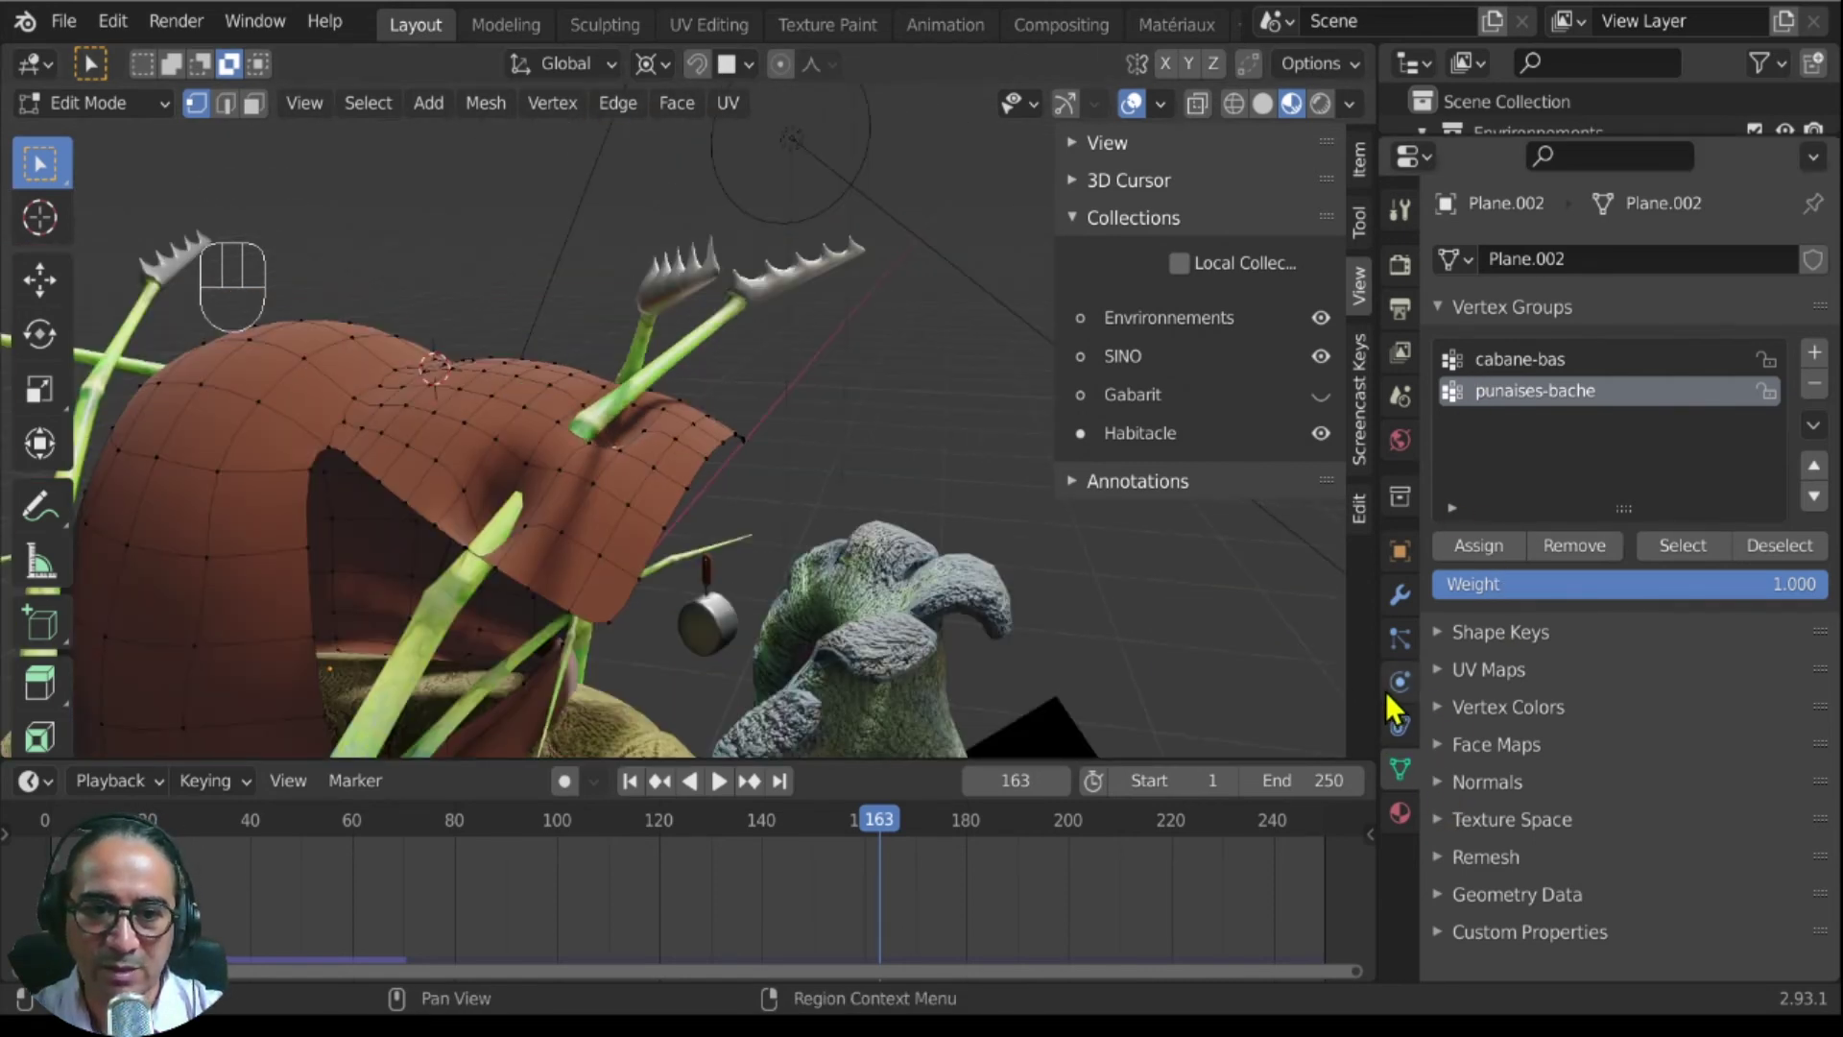
{"action": "left_click", "coordinate": [1396, 685]}
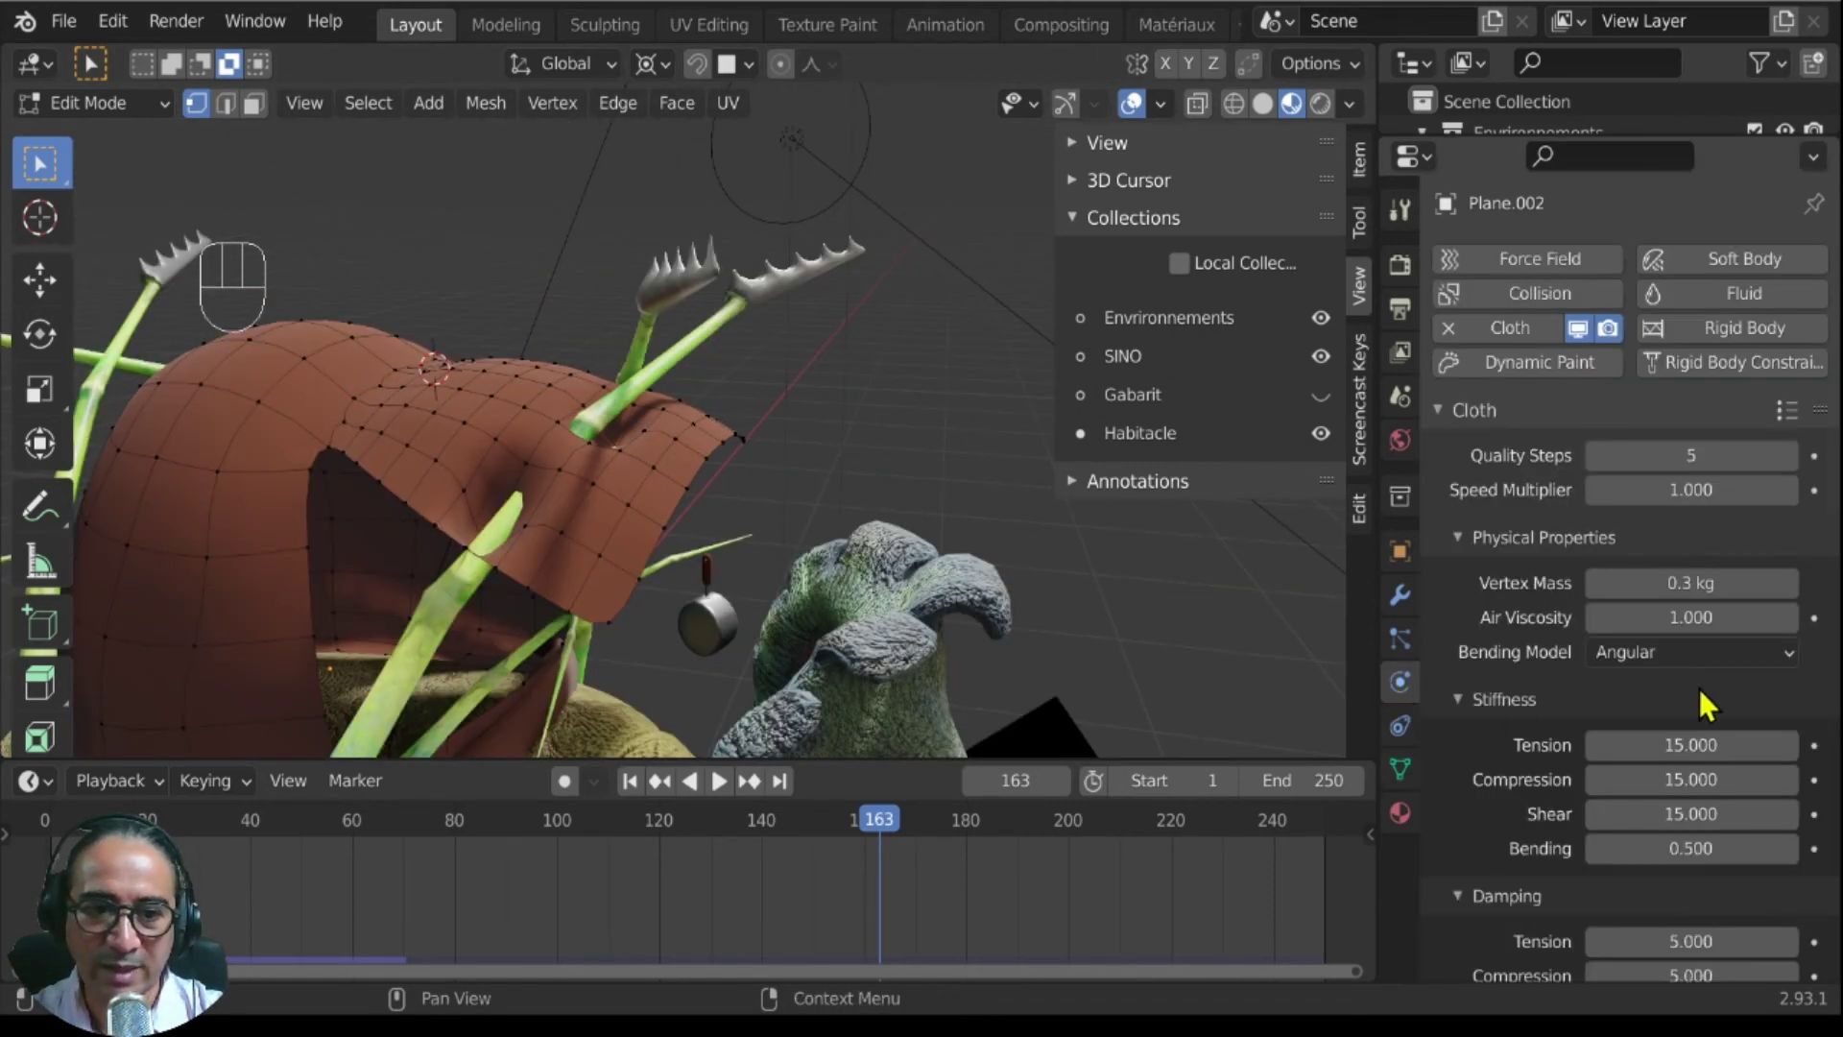
{"action": "left_click", "coordinate": [1457, 538]}
{"action": "scroll", "coordinate": [527, 872], "scroll_direction": "down", "scroll_amount": 3}
{"action": "left_click", "coordinate": [173, 828]}
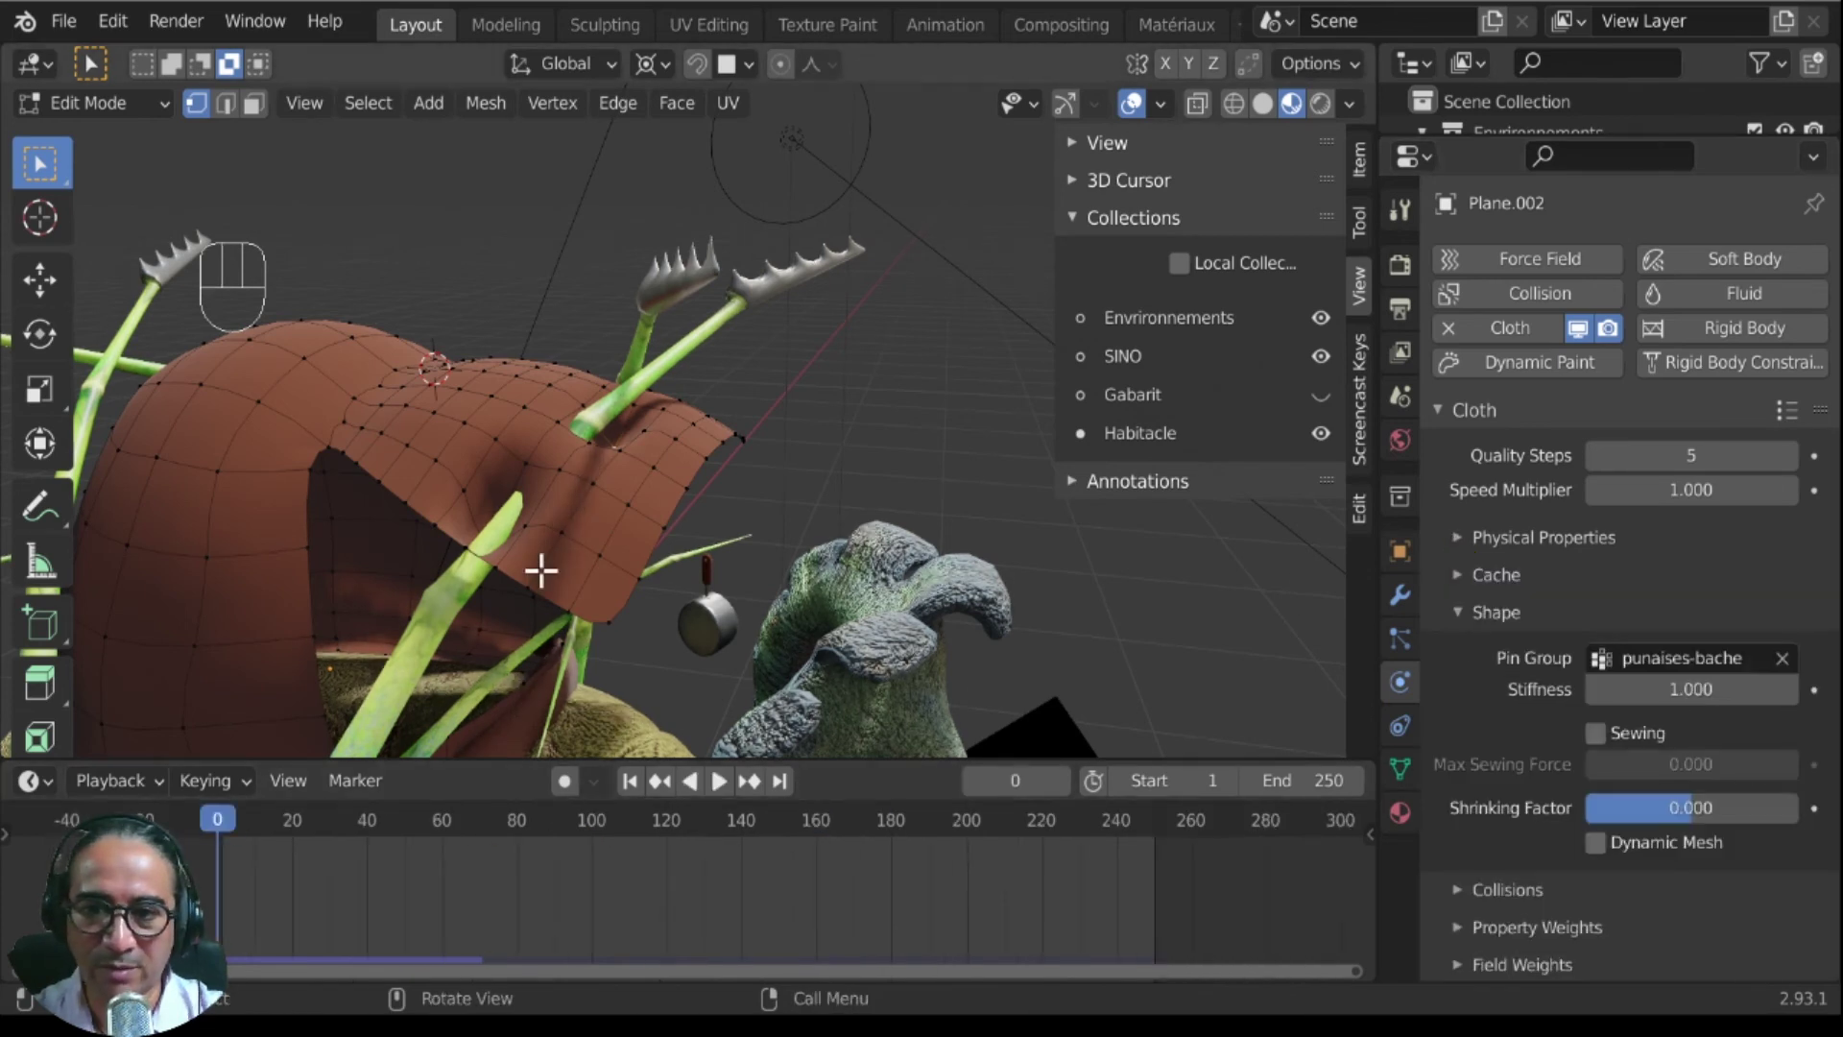
Step: Select the awning vertex beside the nearer bamboo pole and move it so the cloth clears more of the pole
{"action": "scroll", "coordinate": [599, 429], "scroll_direction": "up", "scroll_amount": 2}
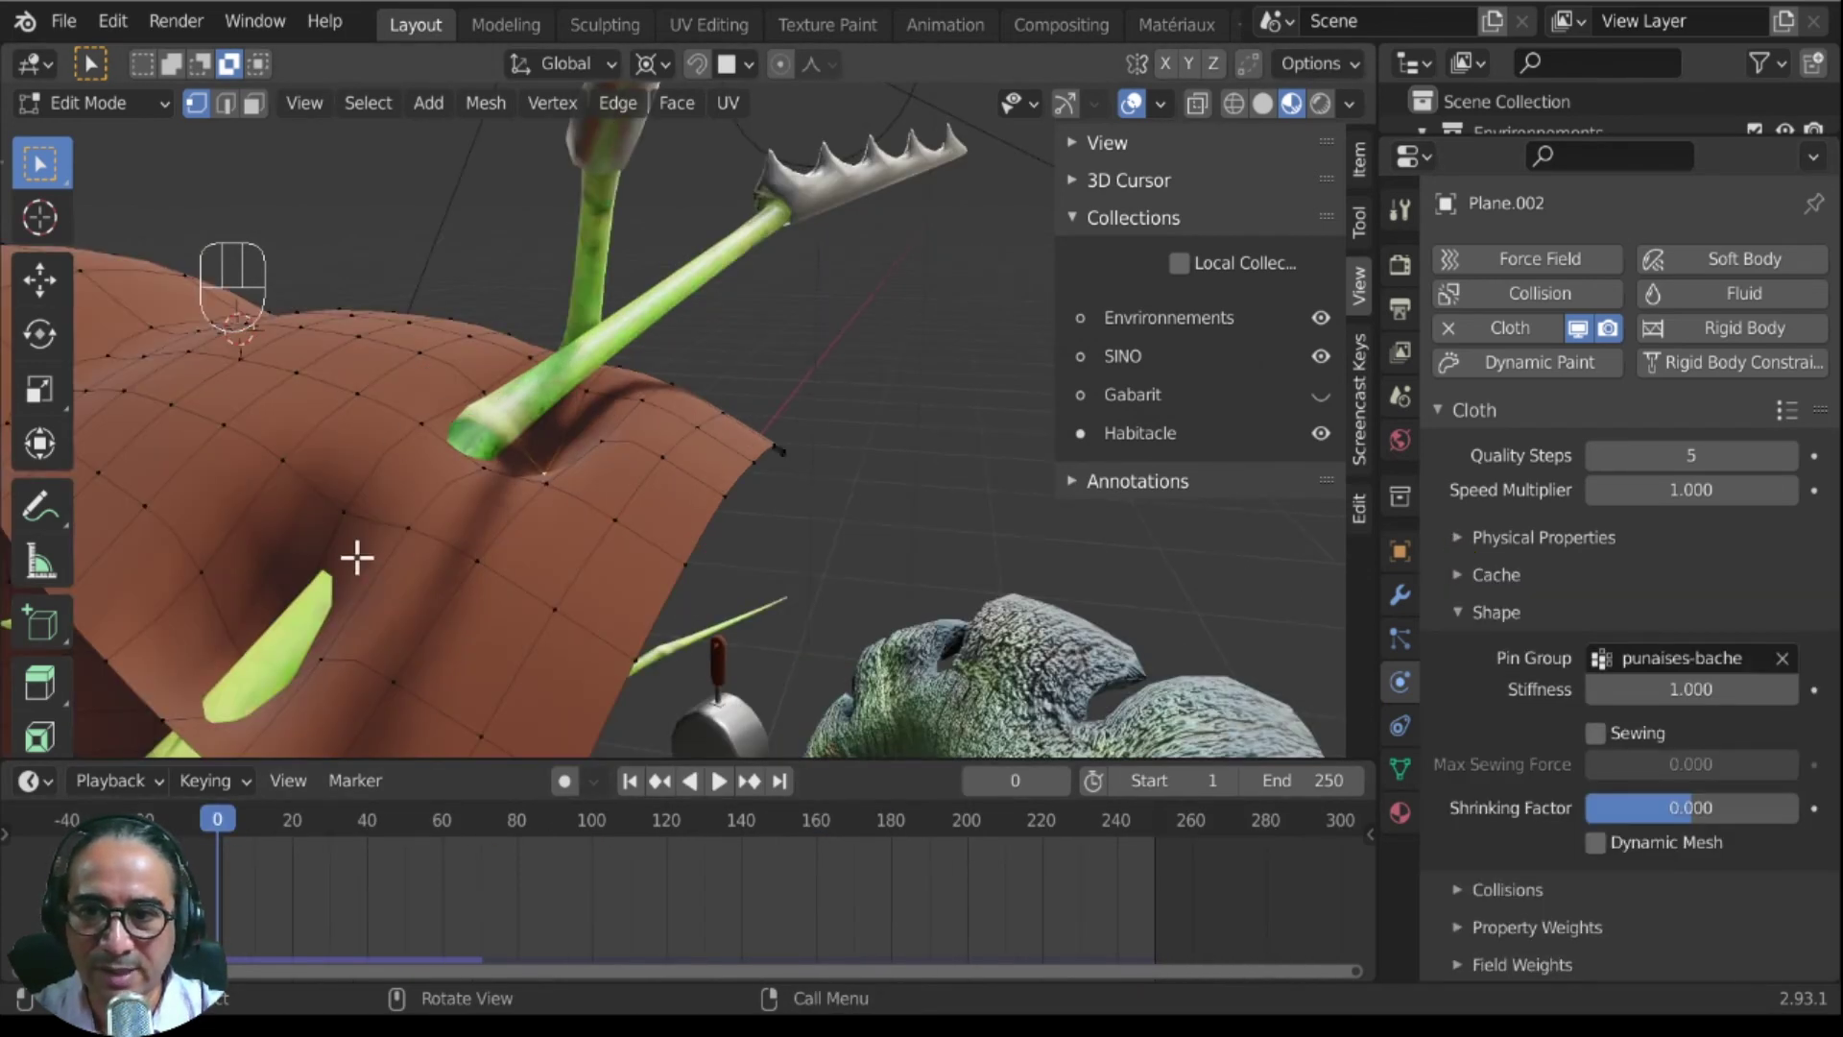
{"action": "left_click", "coordinate": [351, 508]}
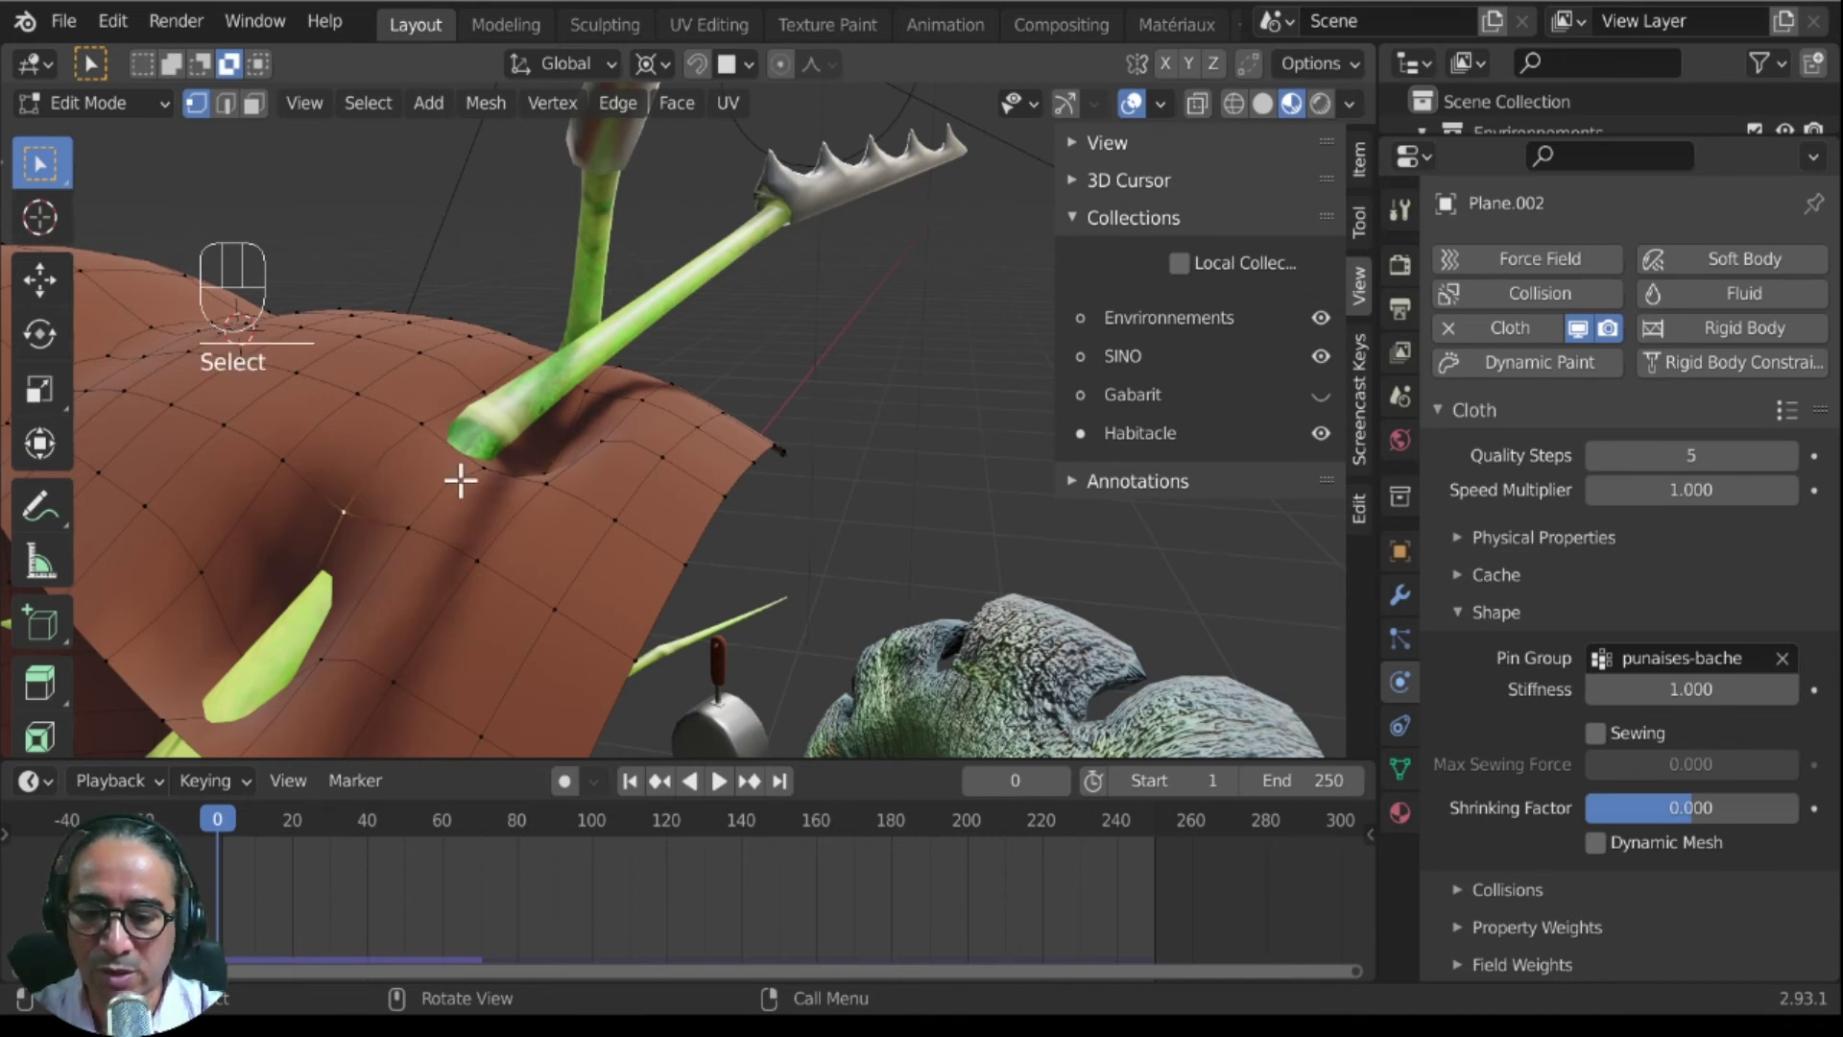
{"action": "key", "text": "g"}
{"action": "left_click", "coordinate": [441, 483]}
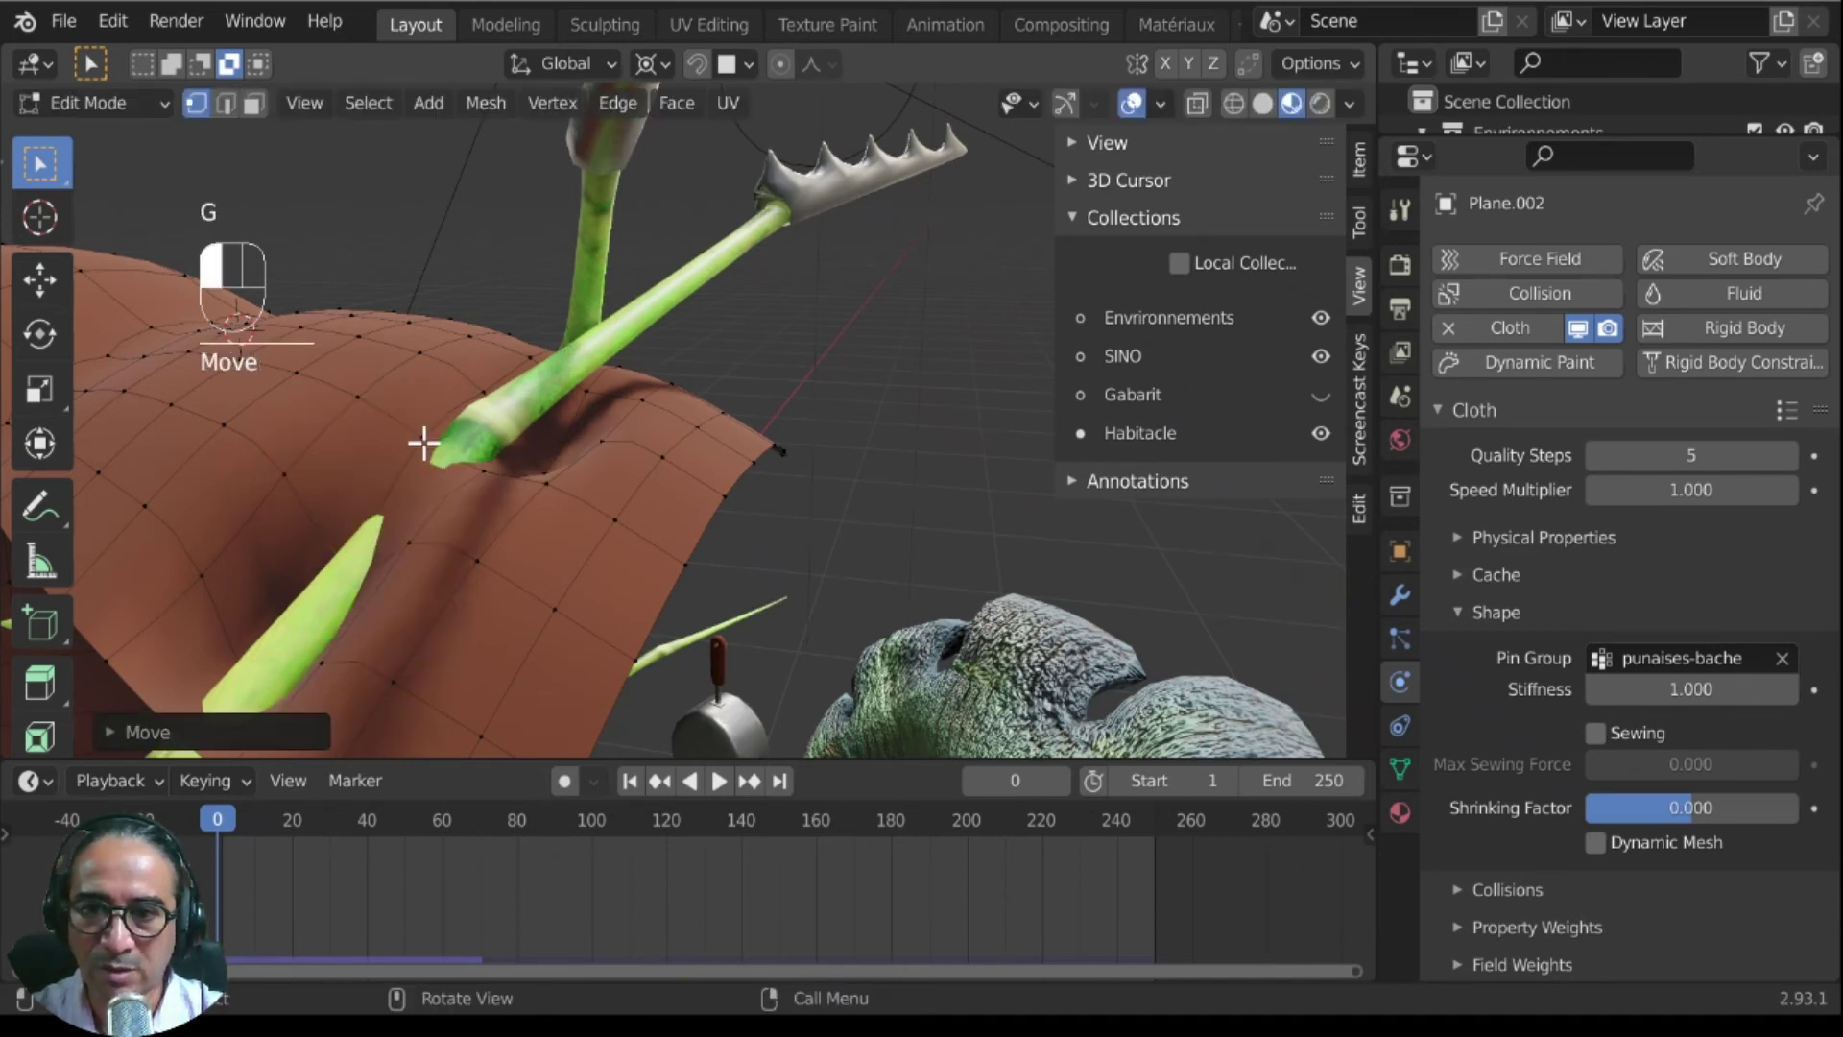
{"action": "key", "text": "g"}
{"action": "middle_click_drag", "start_coordinate": [534, 465], "coordinate": [777, 378]}
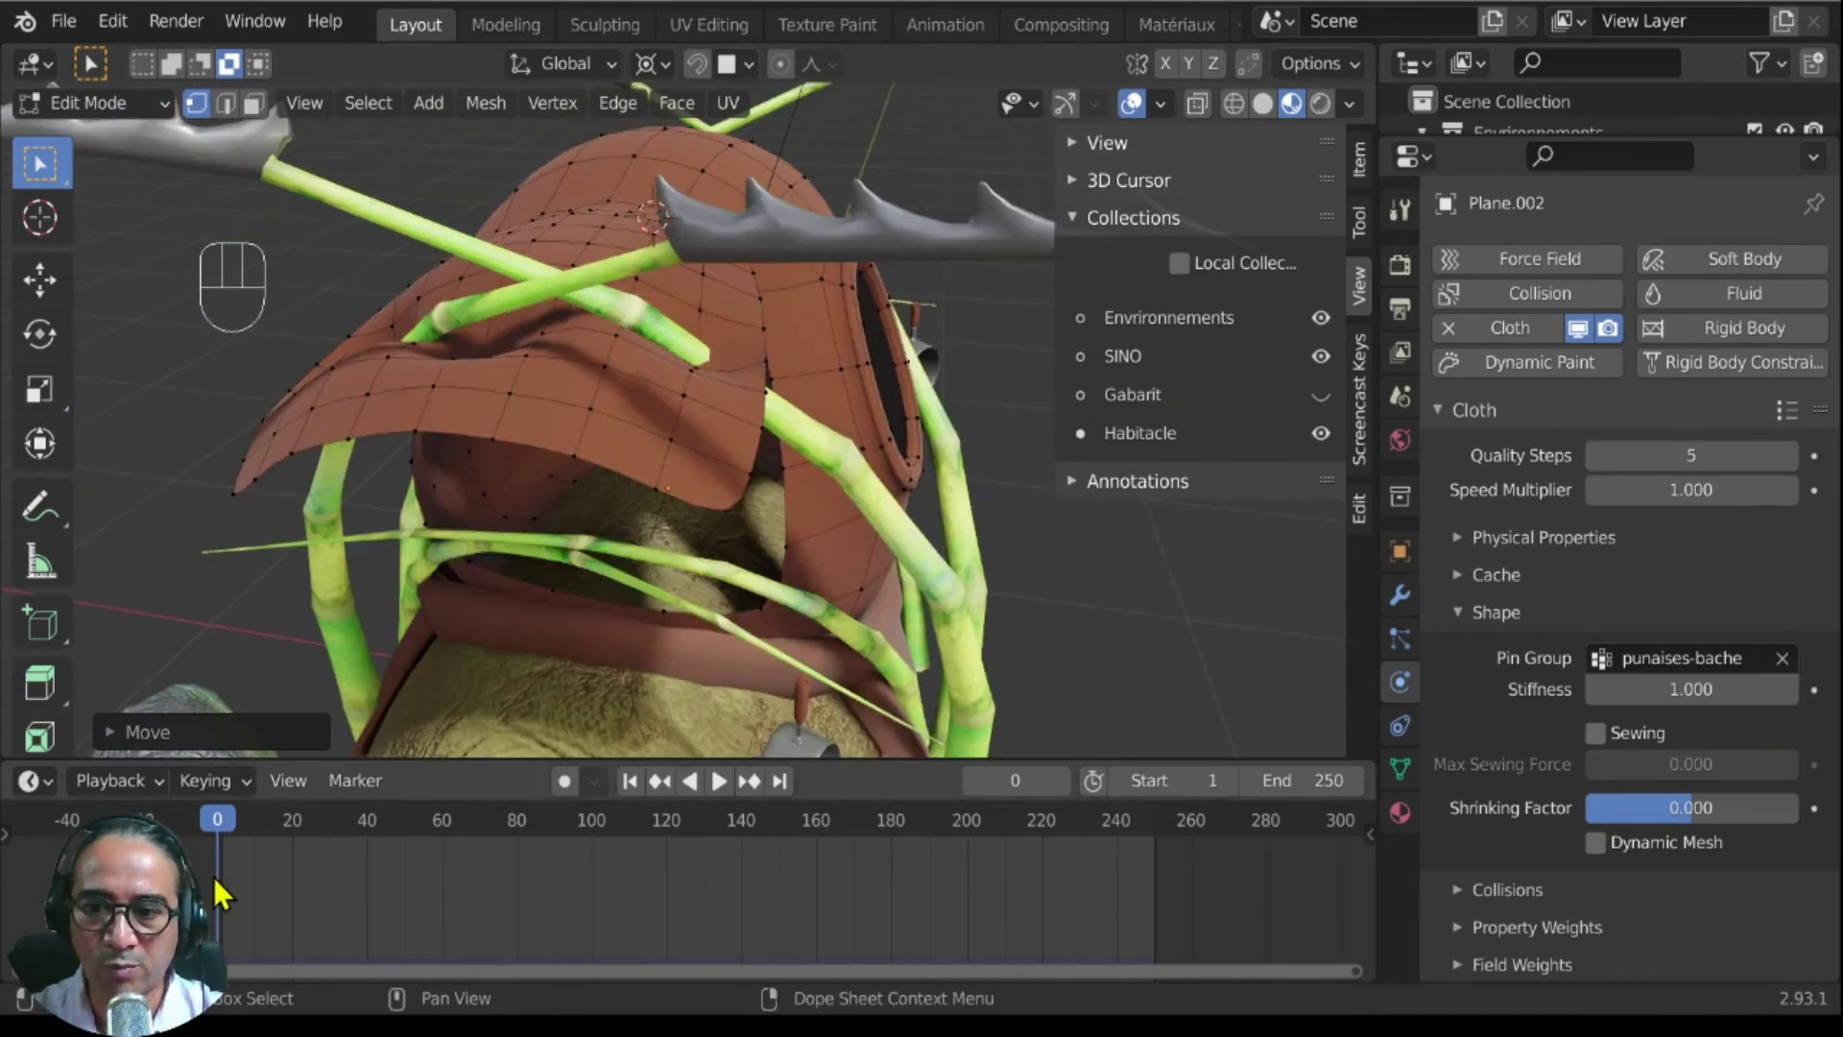
Step: Play the simulation from frame 0 in Object Mode to inspect the awning from the front, then stop at frame 39 in Edit Mode
{"action": "key", "text": "Tab"}
{"action": "key", "text": "space"}
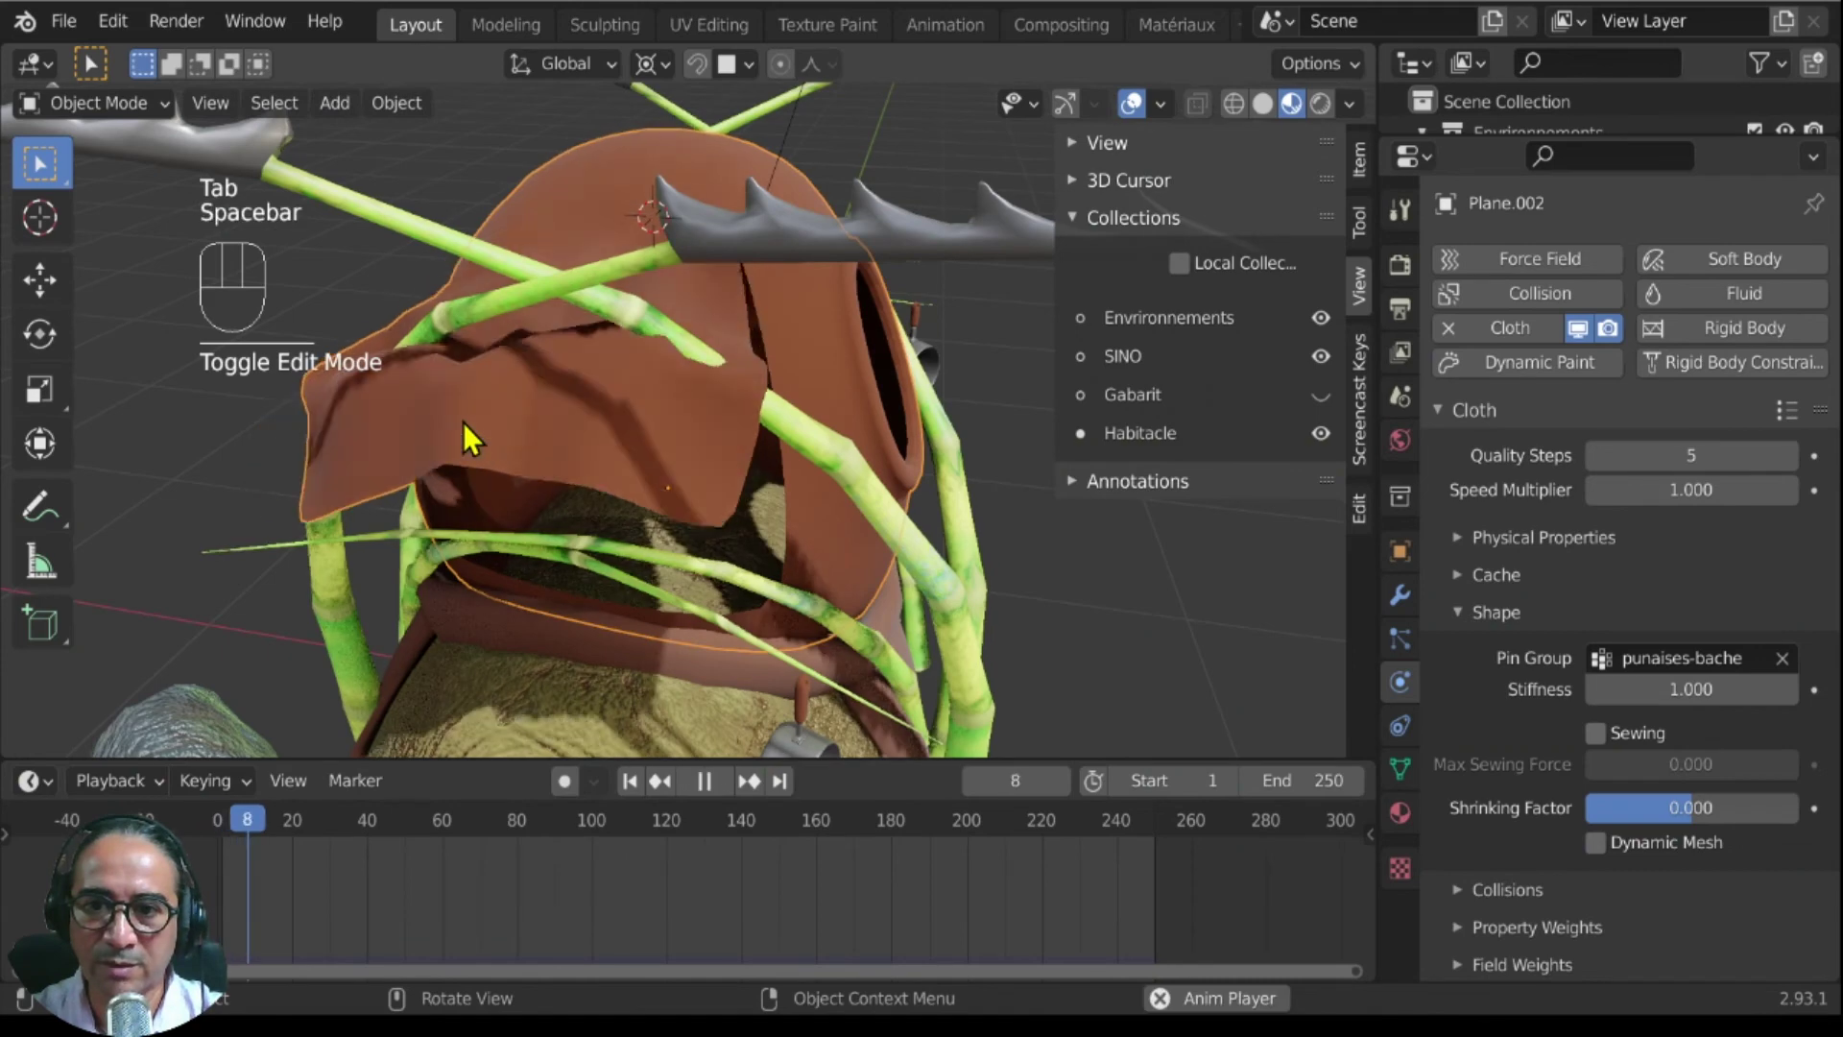
{"action": "mouse_move", "coordinate": [629, 402]}
{"action": "middle_mouse_down"}
{"action": "mouse_move", "coordinate": [557, 405]}
{"action": "mouse_move", "coordinate": [665, 409]}
{"action": "middle_mouse_up"}
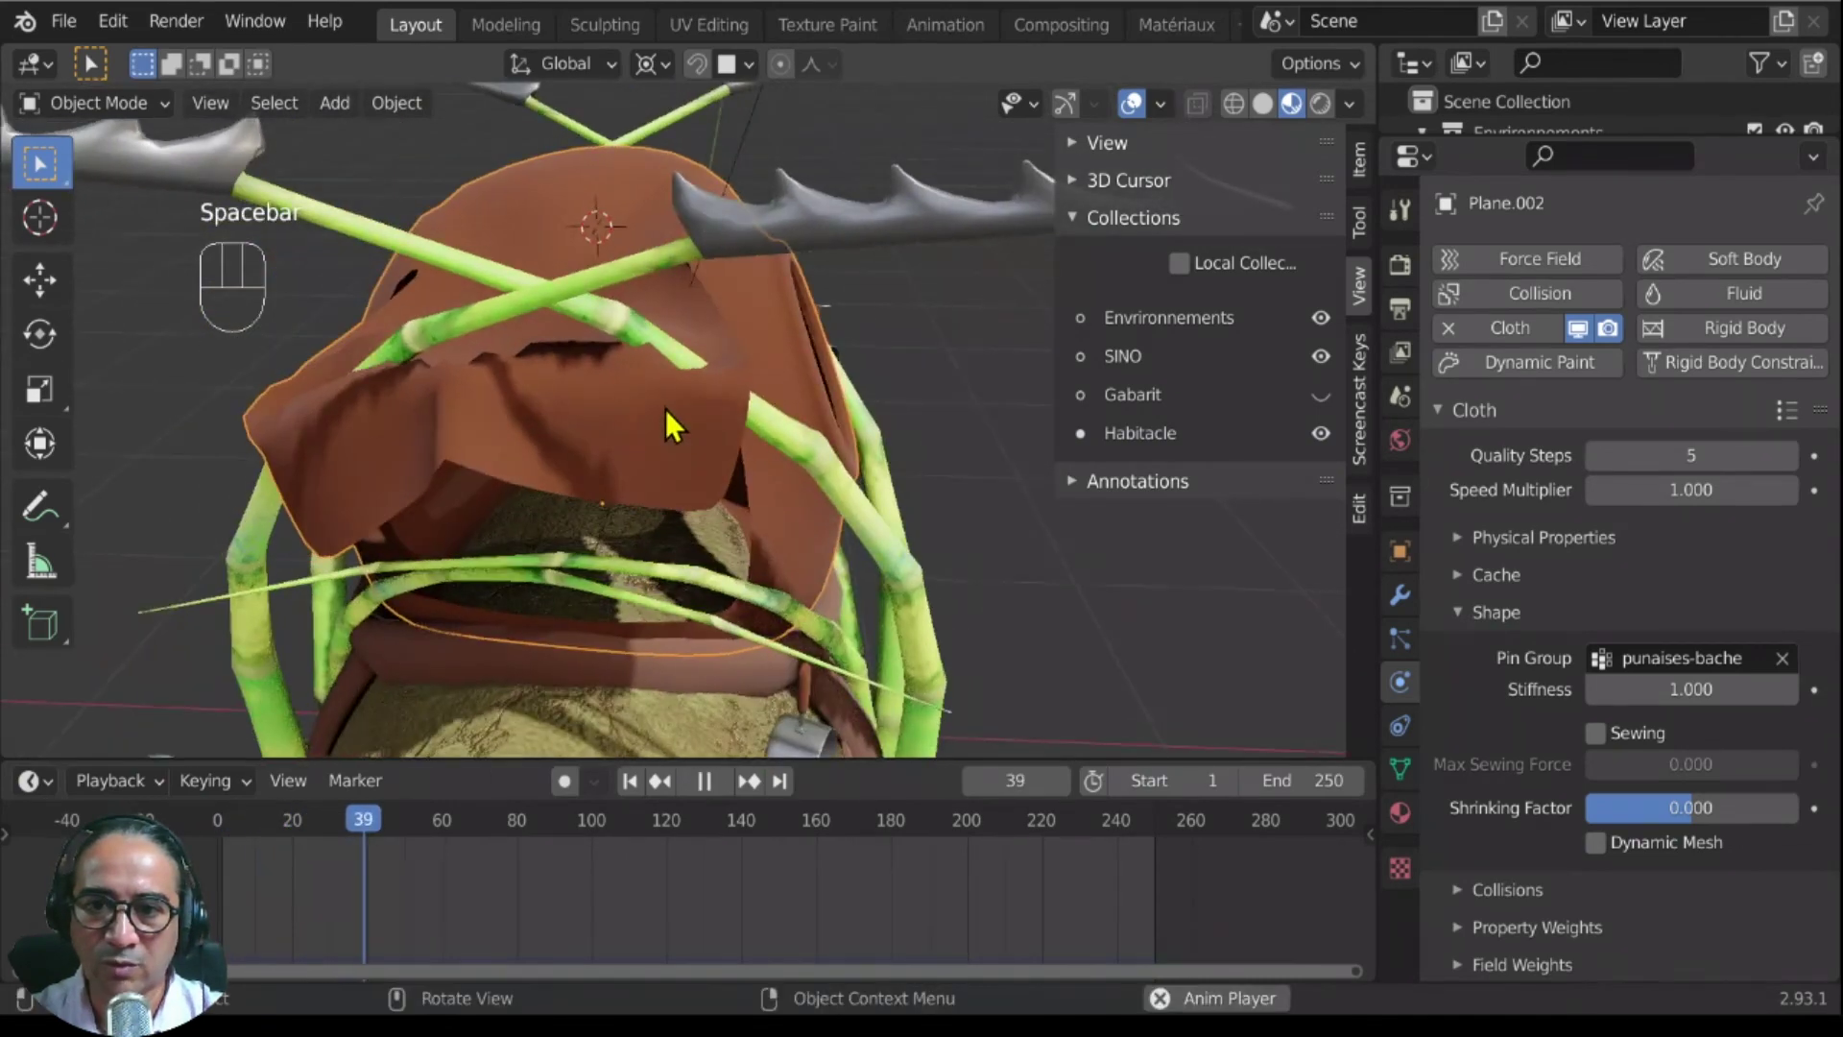
{"action": "key", "text": "space"}
{"action": "key", "text": "Tab"}
Step: Lower the awning's side vertex near the bamboo pole along global Z by about 0.2 m, then slightly further from another viewpoint
{"action": "left_click", "coordinate": [801, 372]}
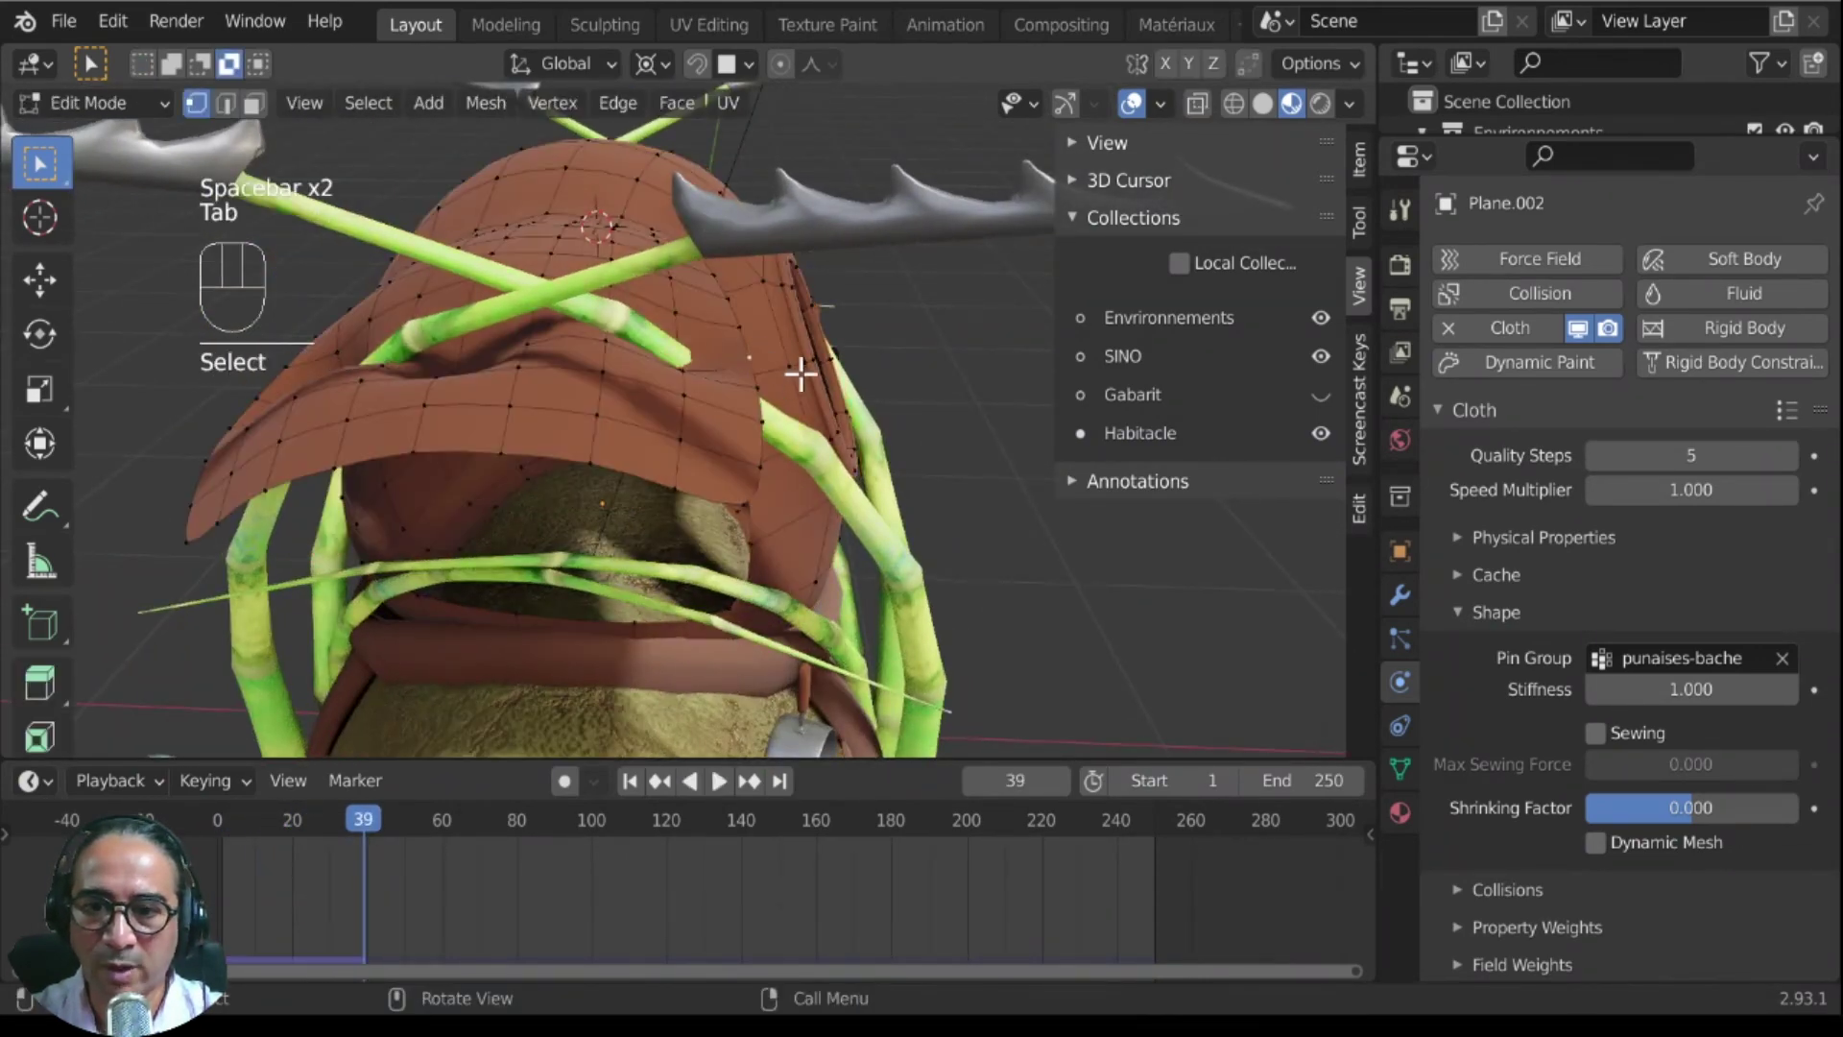
{"action": "key", "text": "g"}
{"action": "key", "text": "z"}
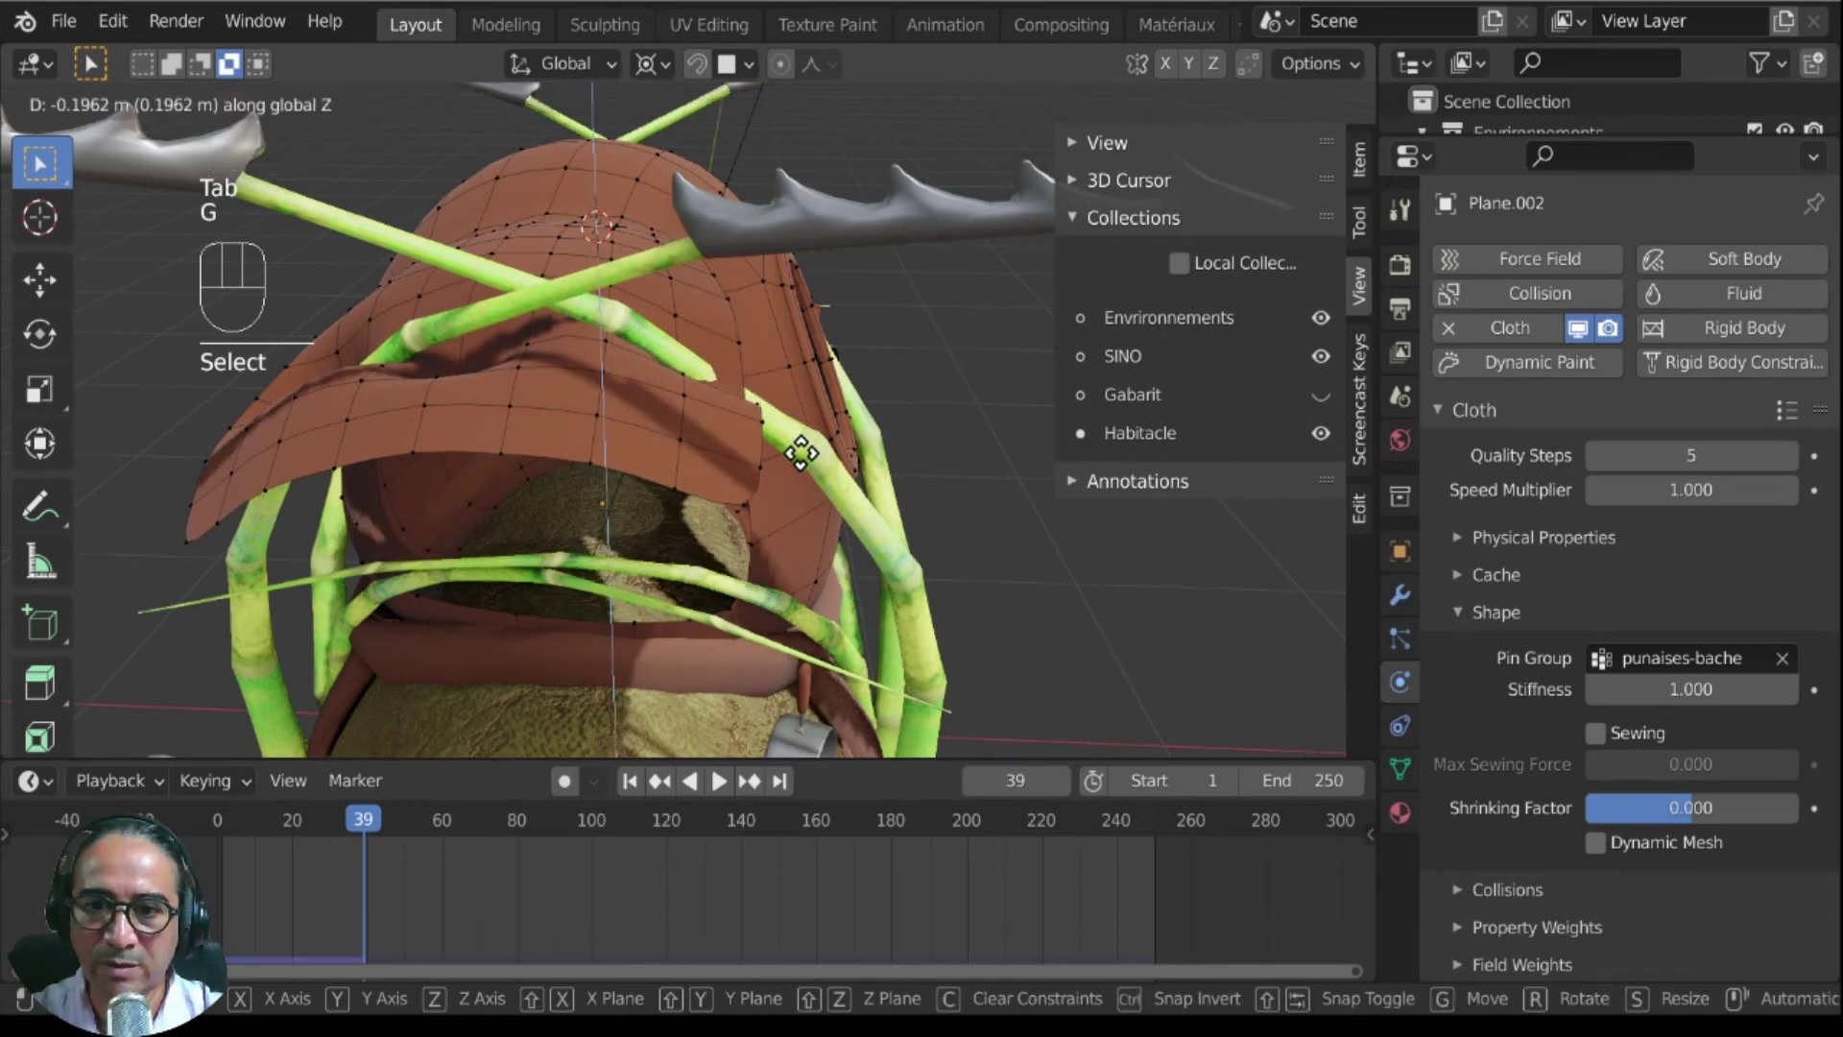
{"action": "left_click", "coordinate": [801, 453]}
{"action": "middle_click_drag", "start_coordinate": [800, 453], "coordinate": [843, 383]}
{"action": "left_click", "coordinate": [848, 412]}
{"action": "key", "text": "g"}
{"action": "key", "text": "z"}
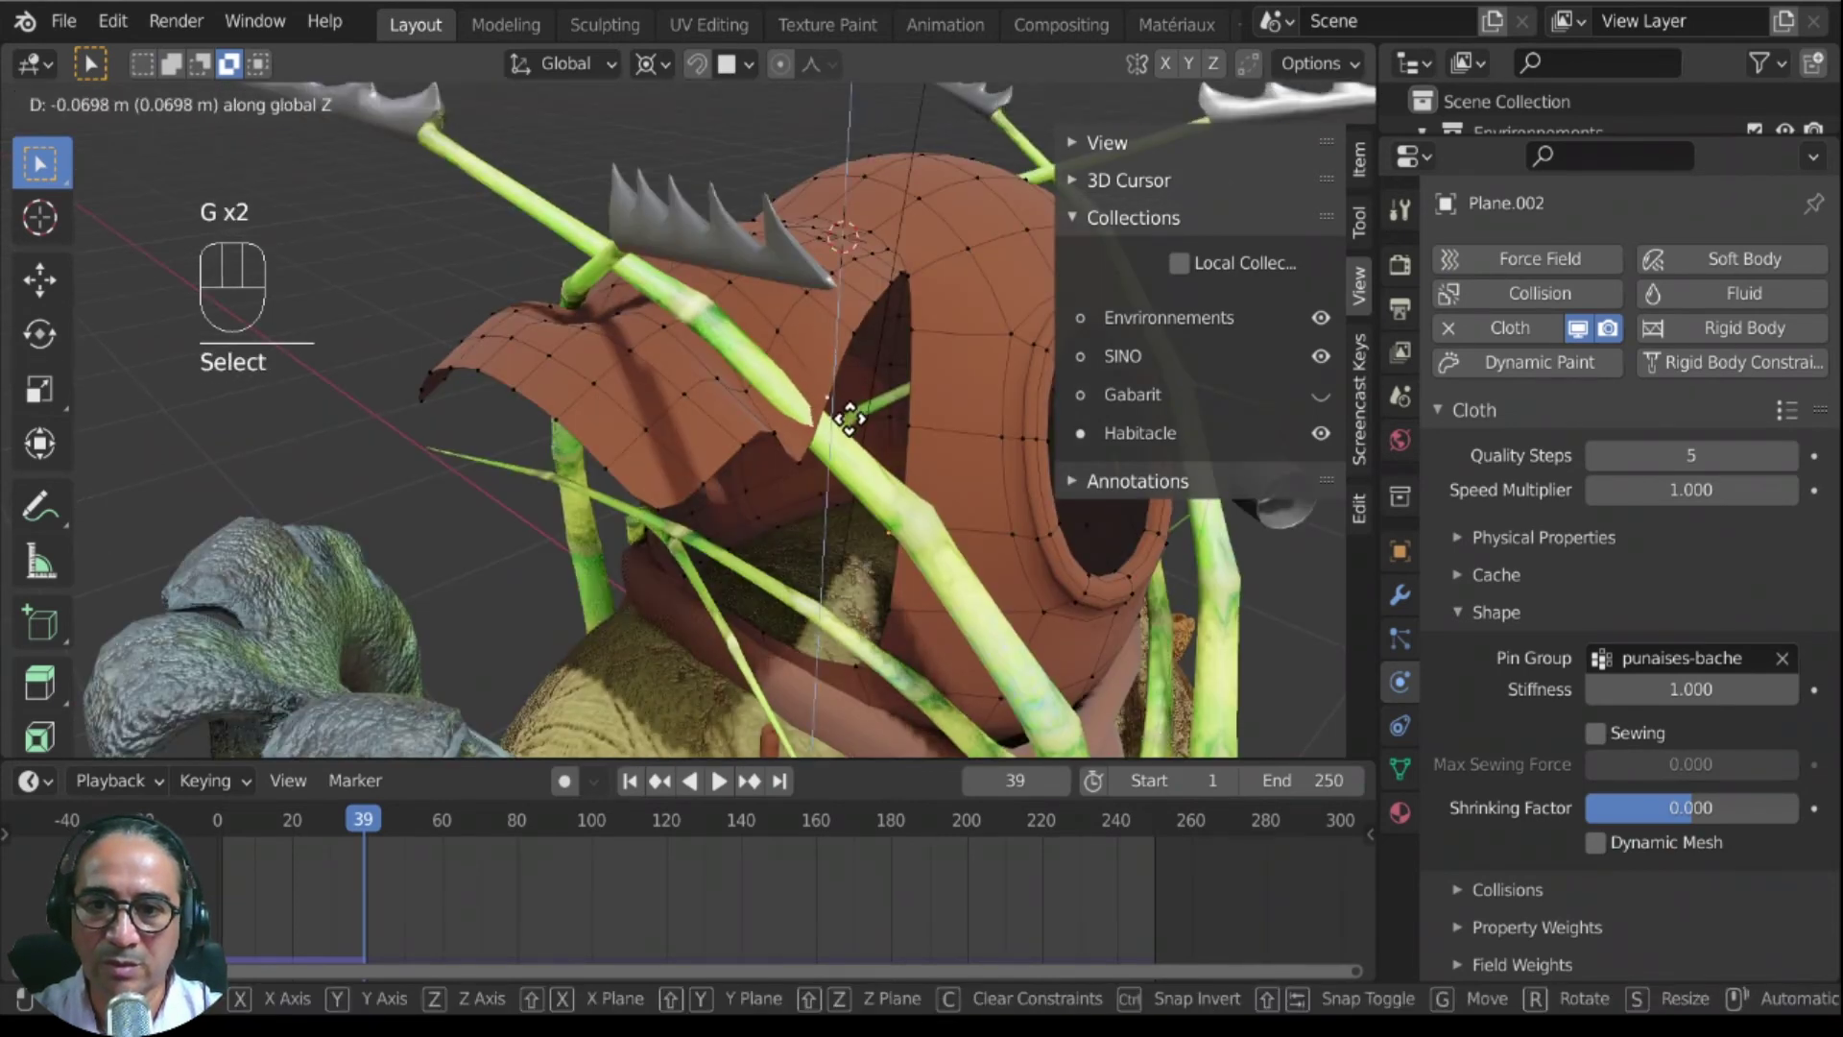
{"action": "left_click", "coordinate": [848, 428]}
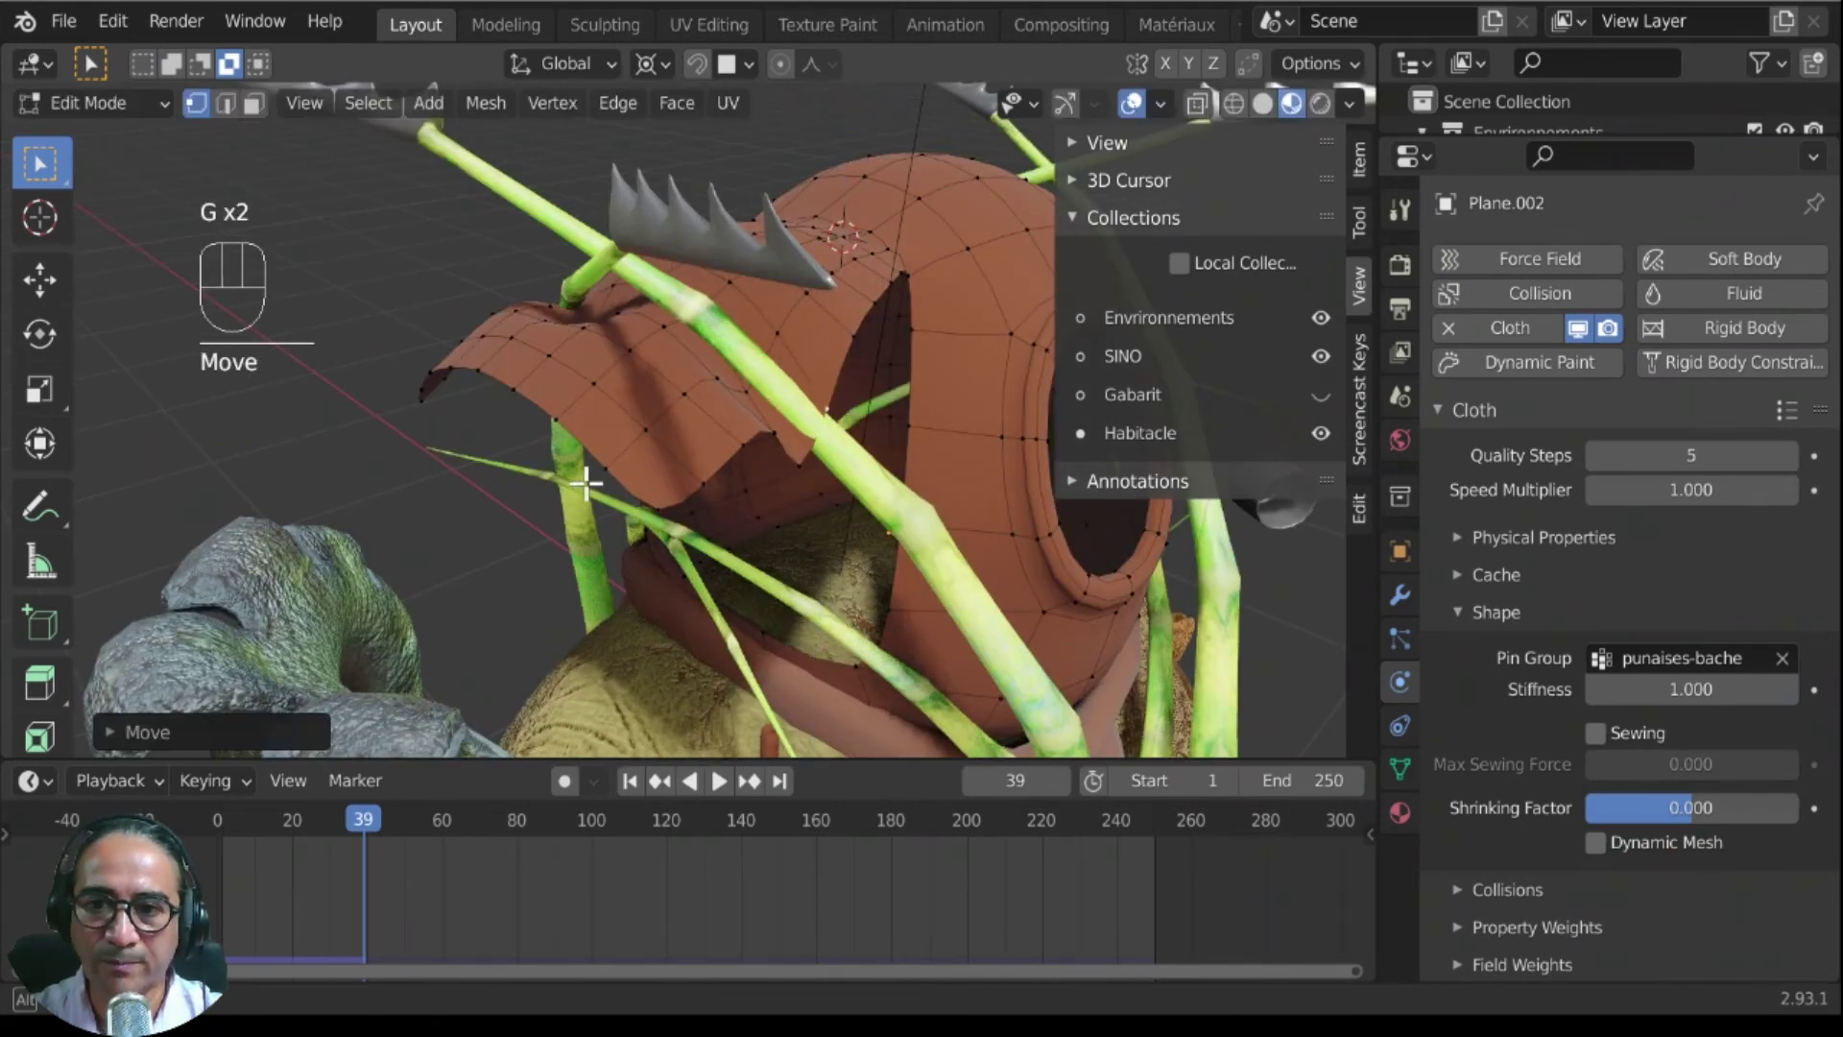
Step: From the side view, lower the awning vertex further along global Z, then shift it freely about 0.1 m towards the bamboo pole
{"action": "middle_click_drag", "start_coordinate": [585, 483], "coordinate": [391, 575]}
{"action": "left_click", "coordinate": [252, 549]}
{"action": "key", "text": "g"}
{"action": "key", "text": "z"}
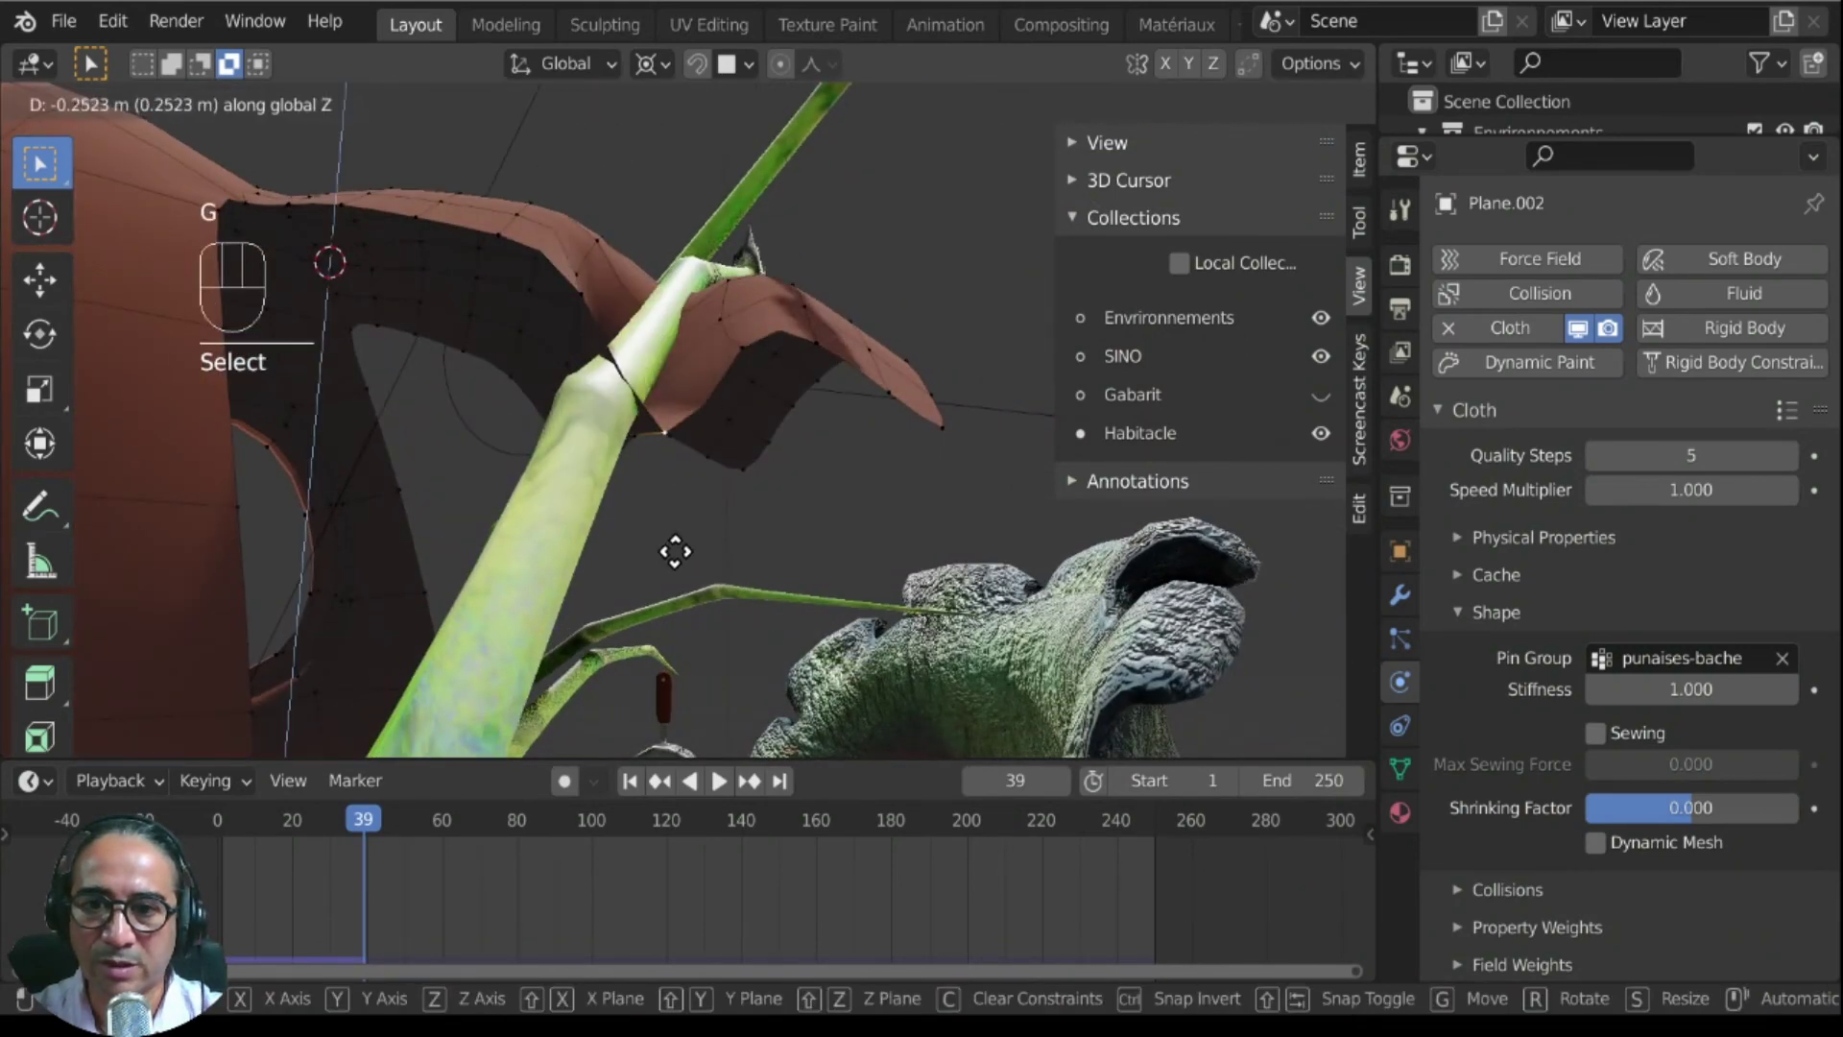
{"action": "left_click", "coordinate": [661, 536]}
{"action": "key", "text": "g"}
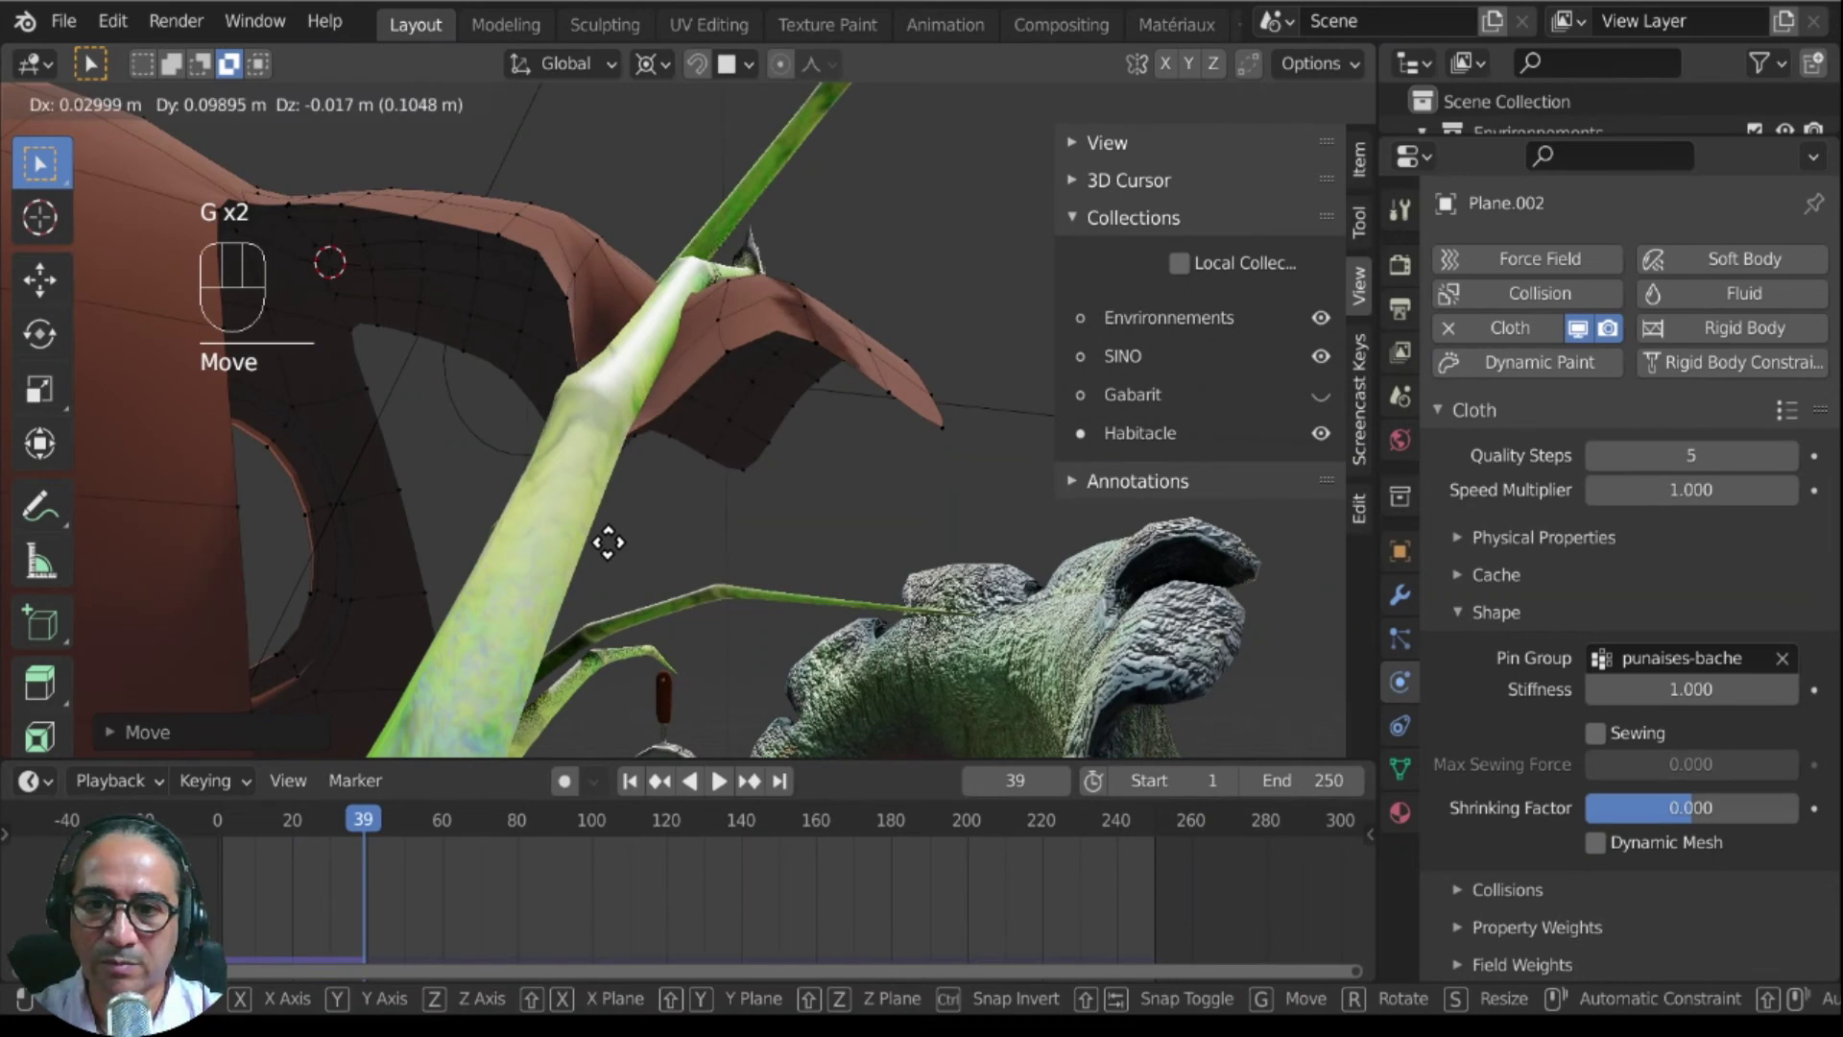
{"action": "left_click", "coordinate": [605, 538]}
Step: Rewind to frame 0 and play the simulation in Object Mode to examine the awning's drape from several angles
{"action": "key", "text": "Tab"}
{"action": "left_click", "coordinate": [221, 819]}
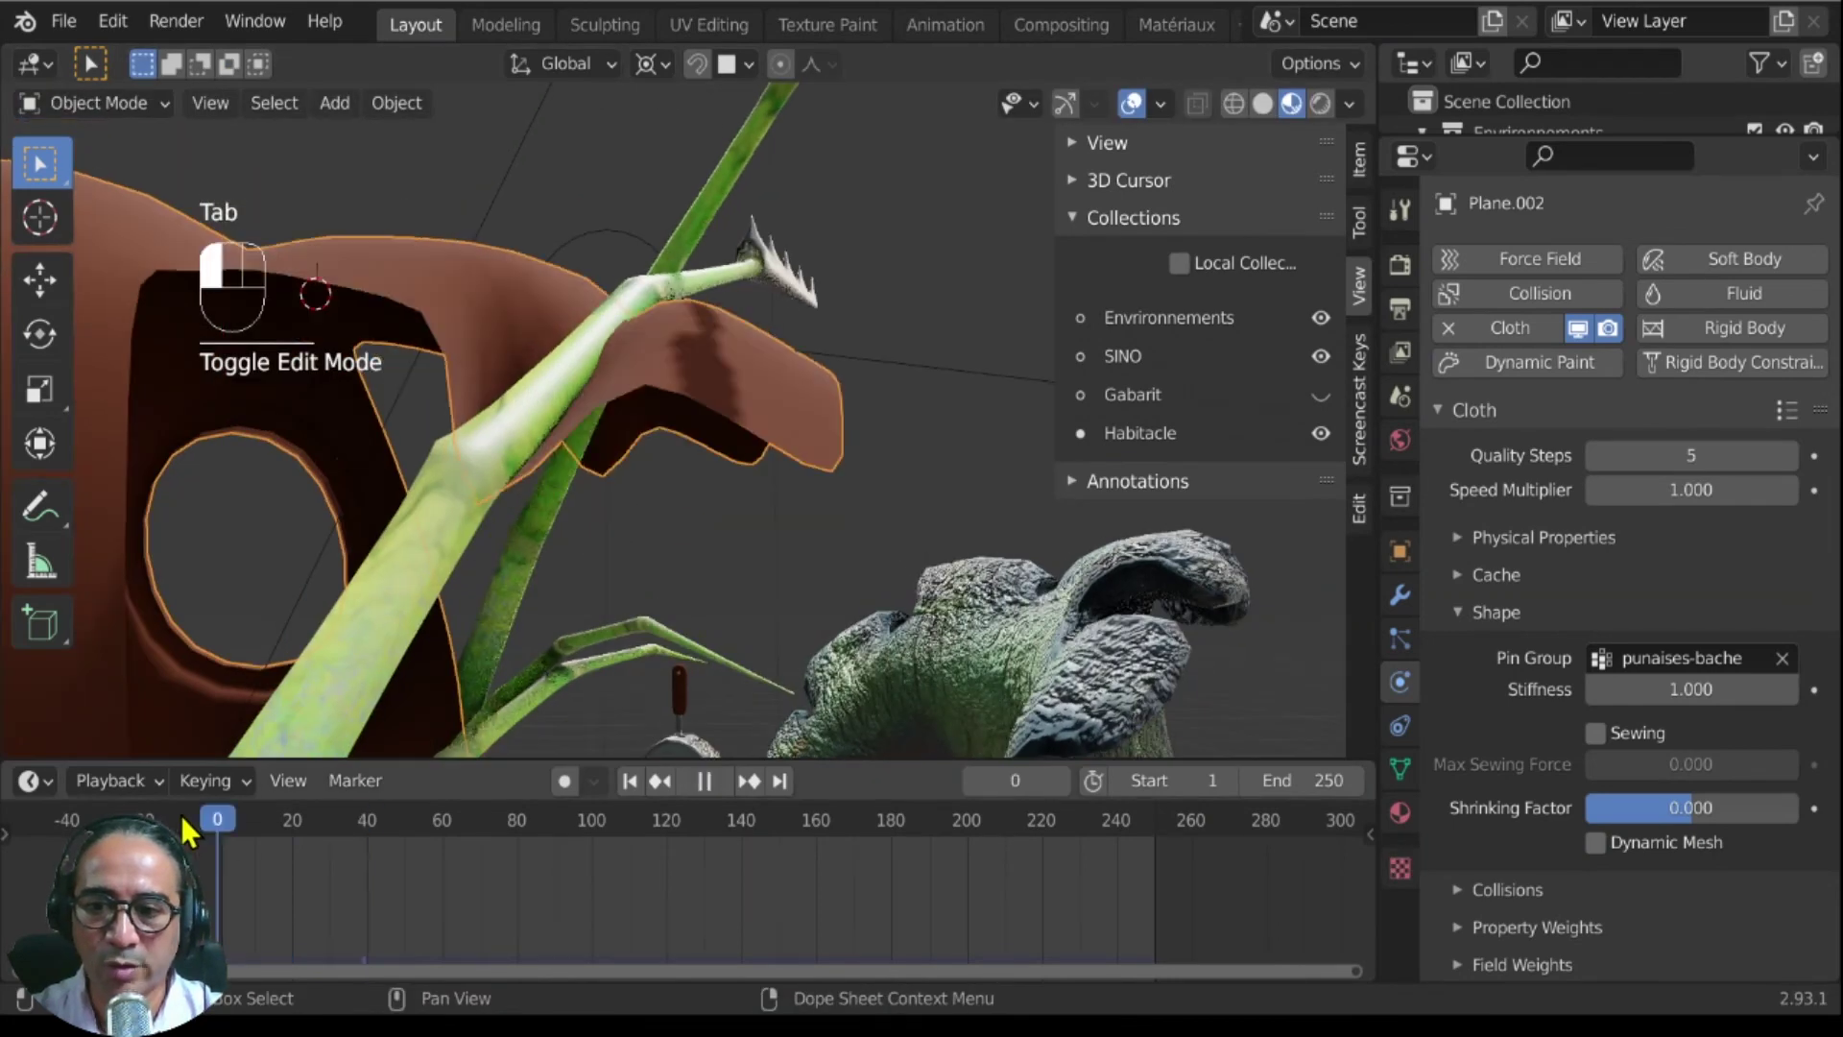
{"action": "key", "text": "space"}
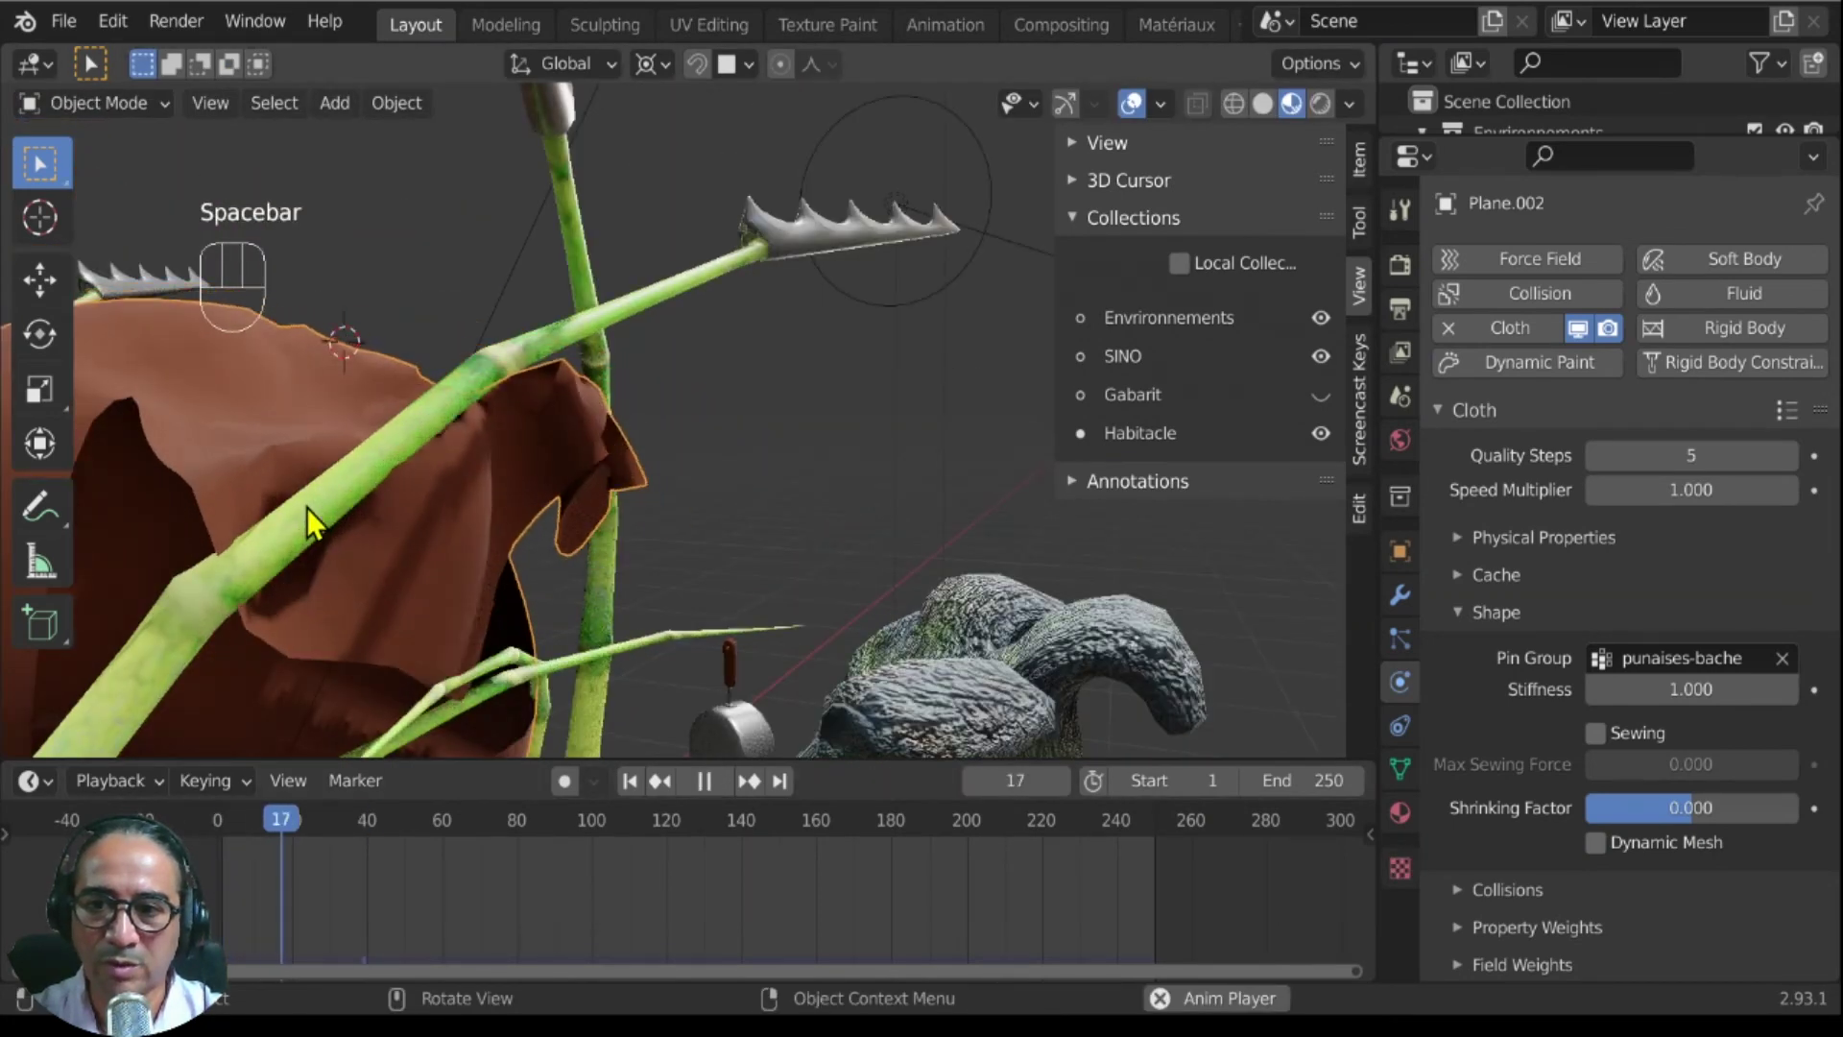
{"action": "middle_click_drag", "start_coordinate": [605, 528], "coordinate": [464, 313]}
{"action": "middle_click_drag", "start_coordinate": [533, 432], "coordinate": [687, 575]}
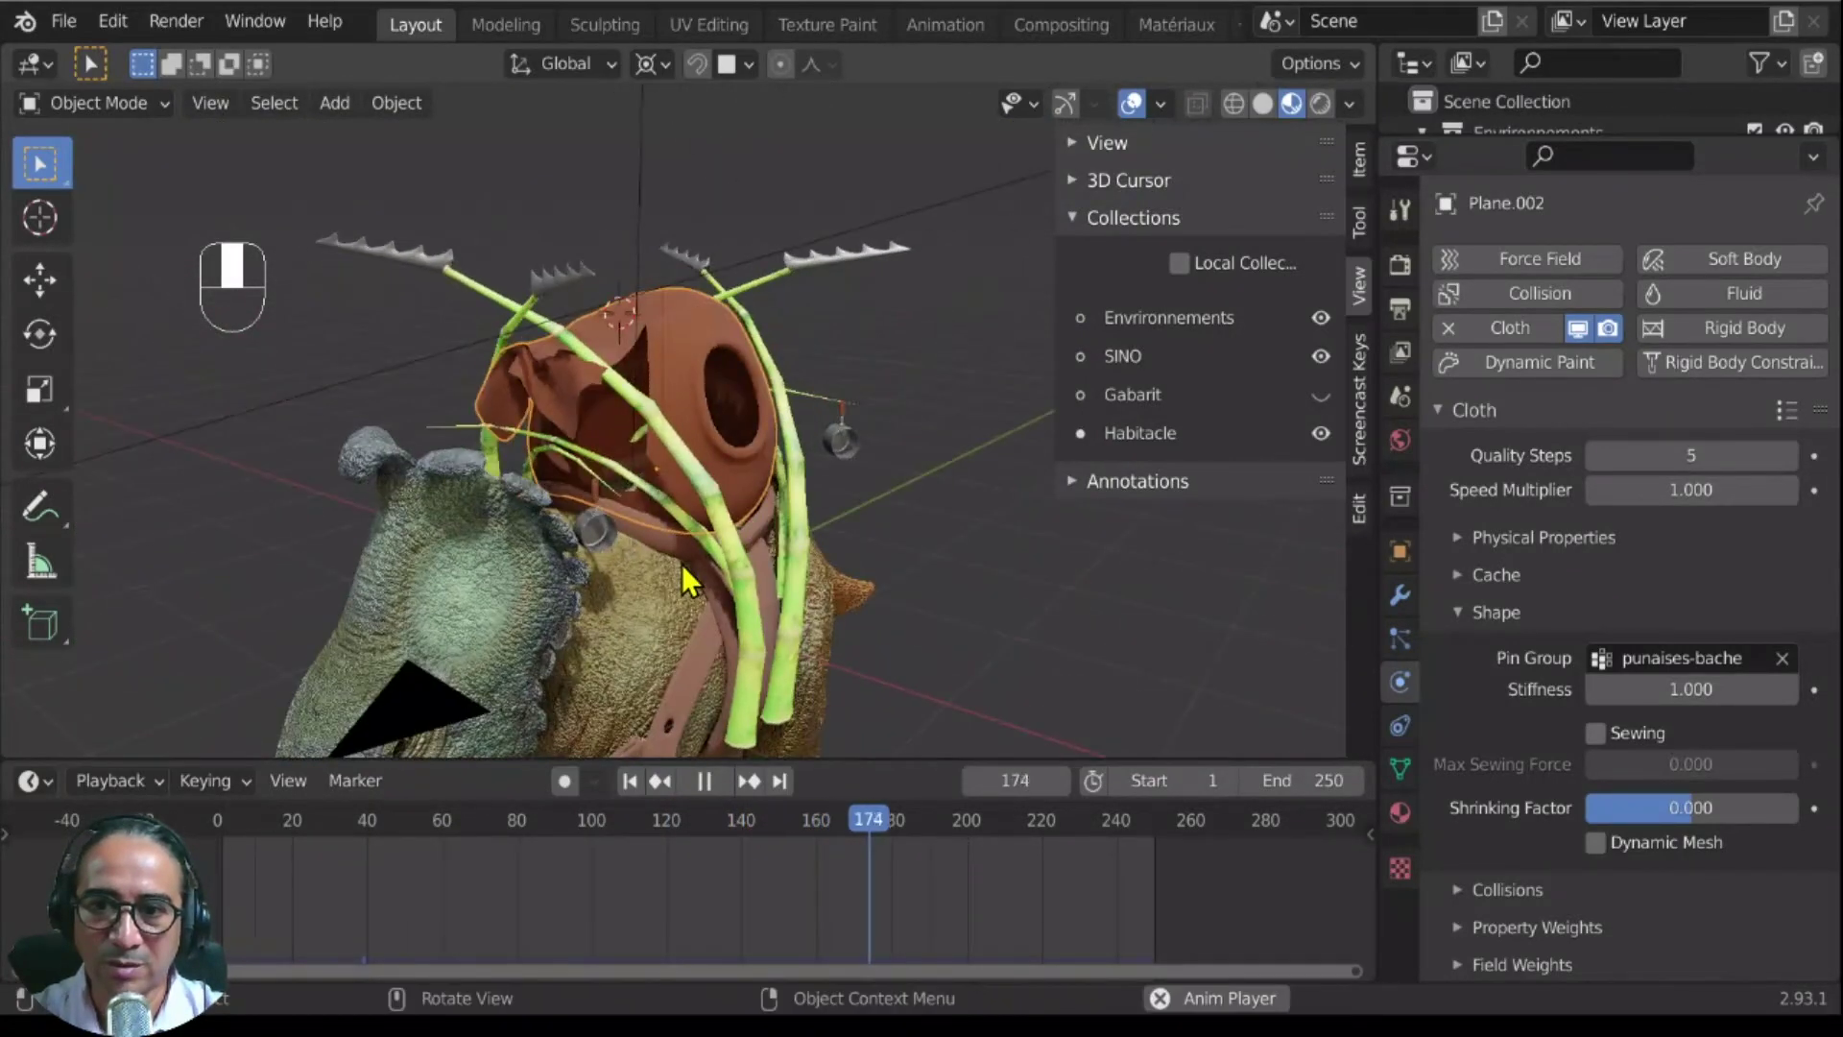
Step: Stop the playback and move the Cloth modifier above Subdivision in the cabin's modifier stack
{"action": "left_click", "coordinate": [1392, 597]}
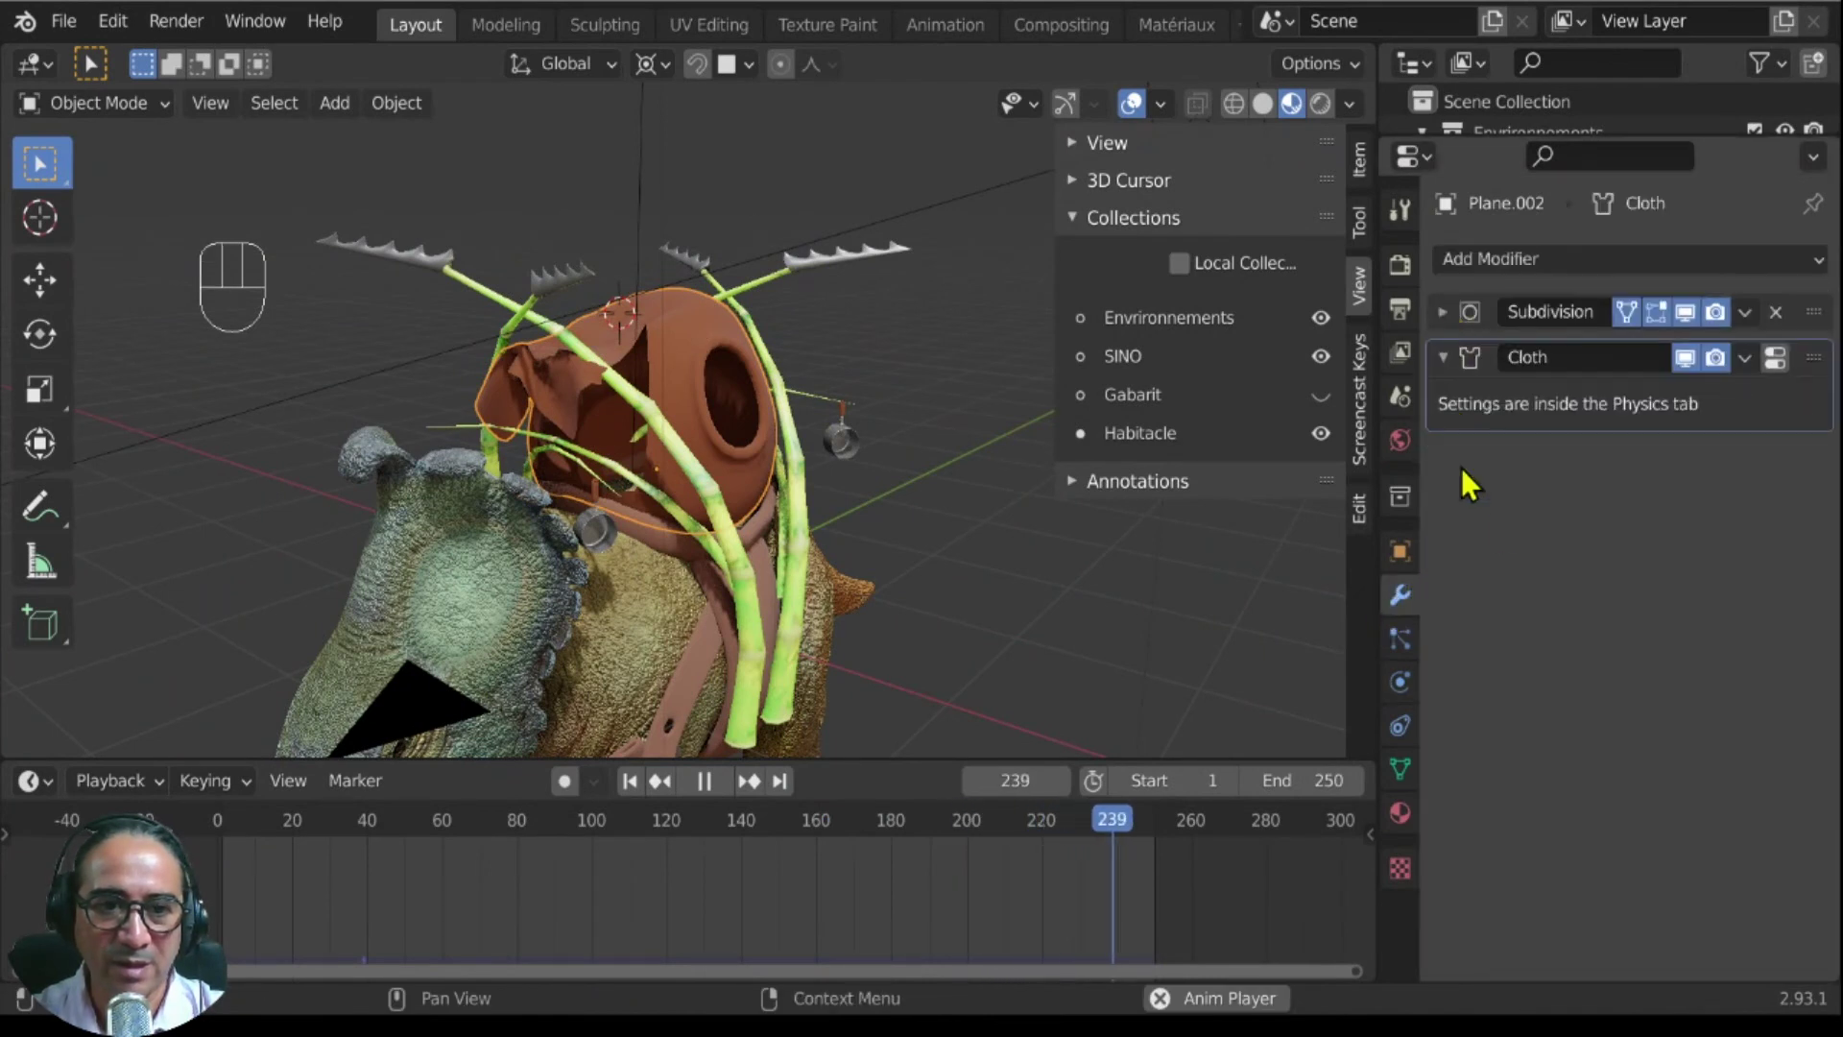
{"action": "key", "text": "space"}
{"action": "left_click_drag", "start_coordinate": [1817, 357], "coordinate": [1822, 315]}
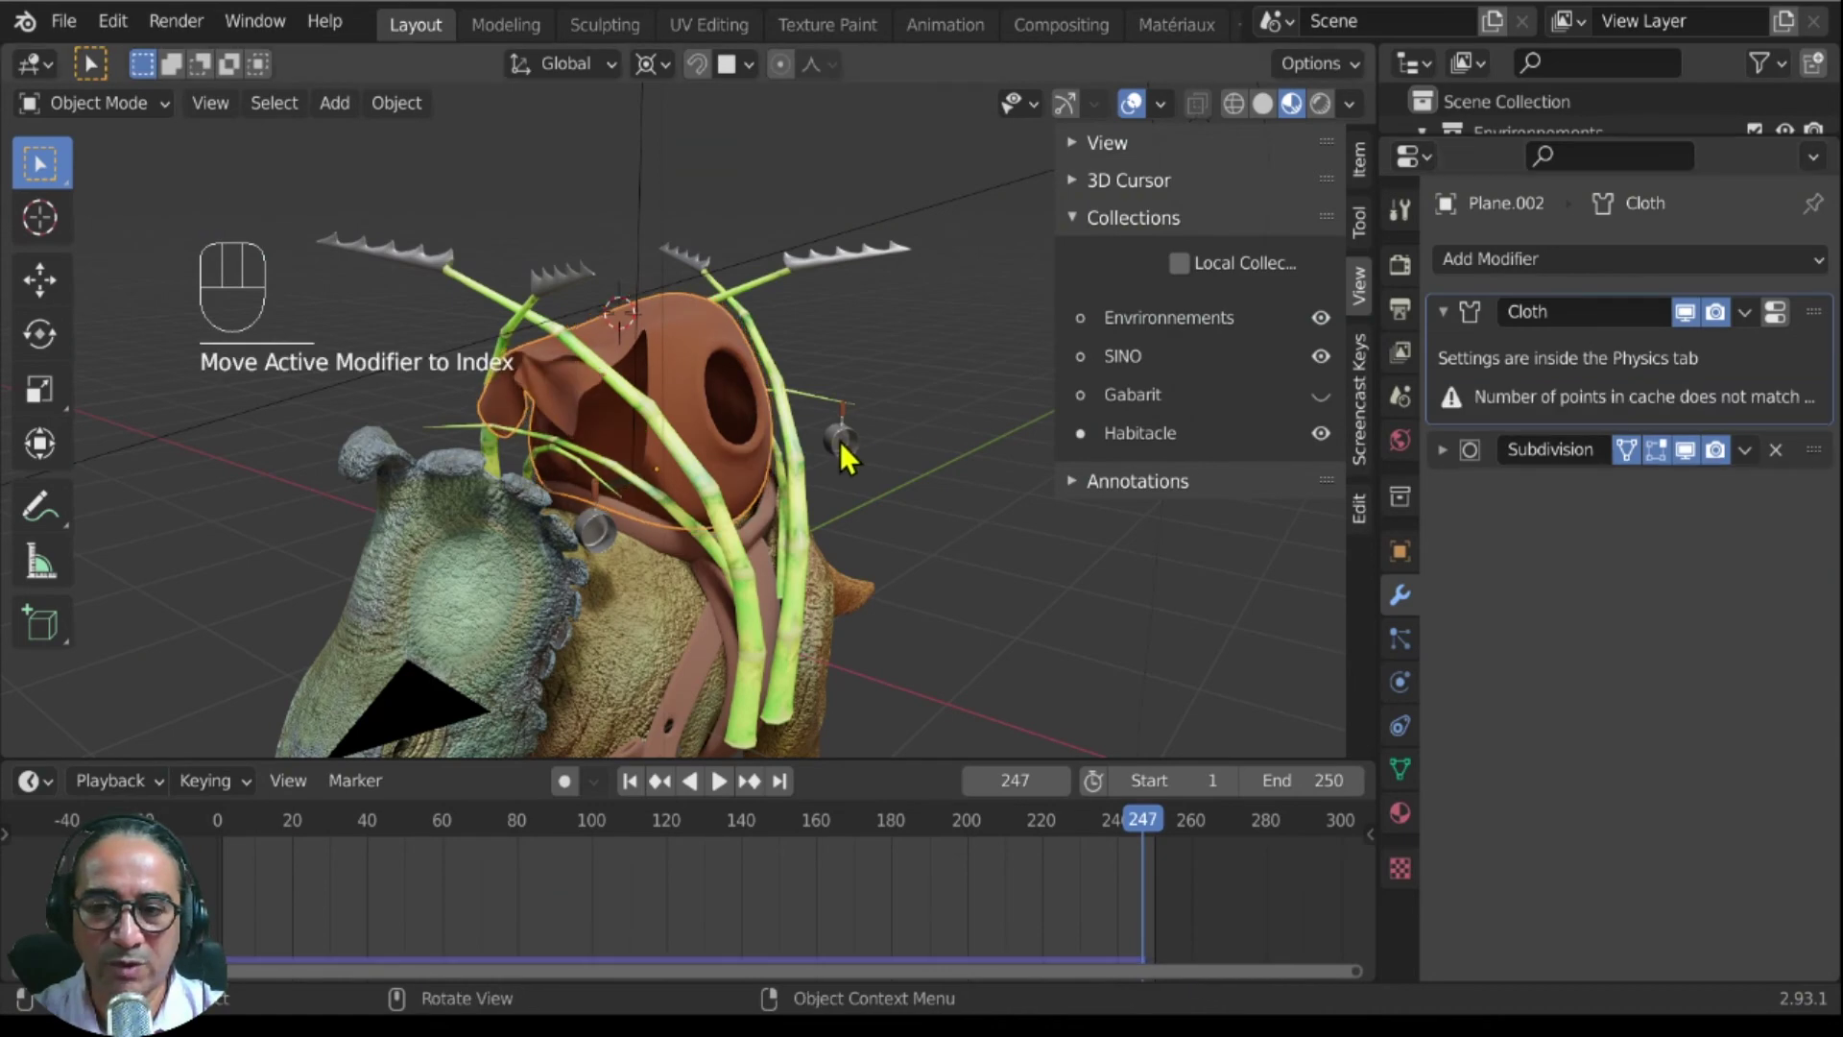
Step: Maximize the viewport and play the simulation to inspect the smoothed awning from both sides and the front, then stop playback
{"action": "scroll", "coordinate": [826, 451], "scroll_direction": "up", "scroll_amount": 3}
{"action": "key", "text": "ctrl+space"}
{"action": "middle_click_drag", "start_coordinate": [856, 602], "coordinate": [688, 602]}
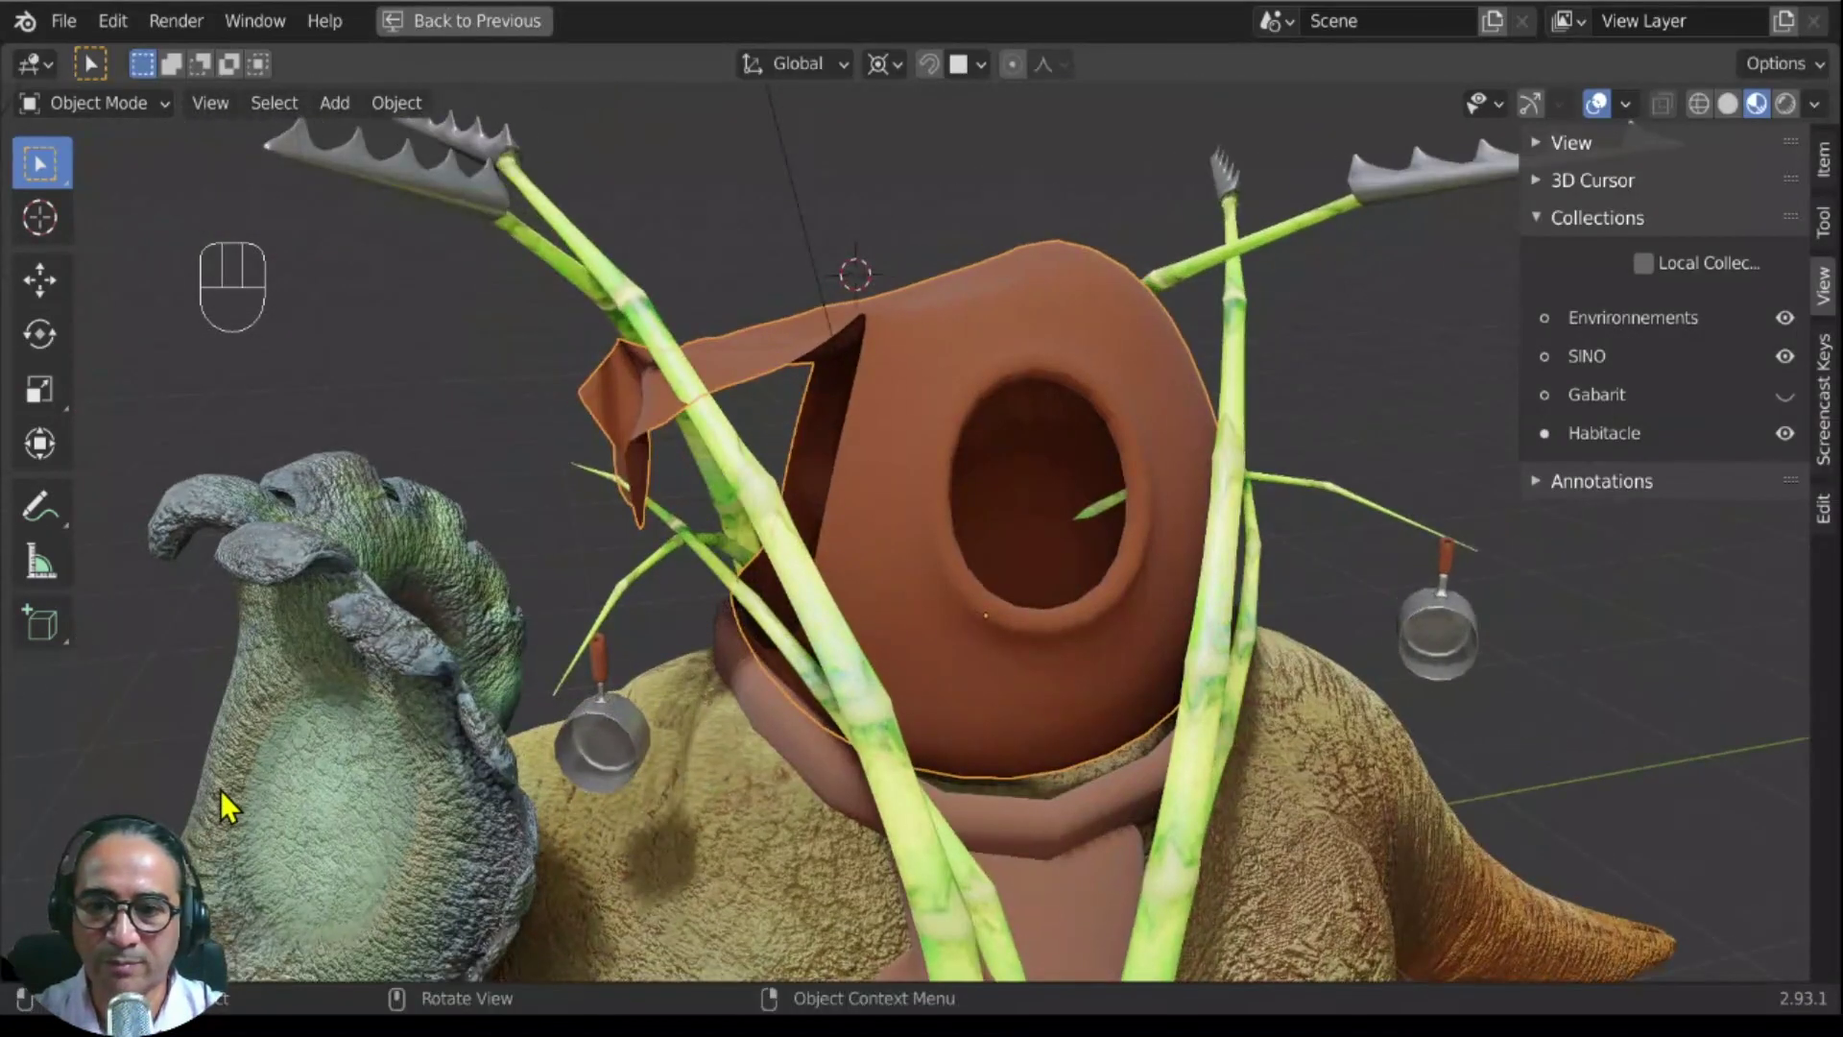
{"action": "key", "text": "space"}
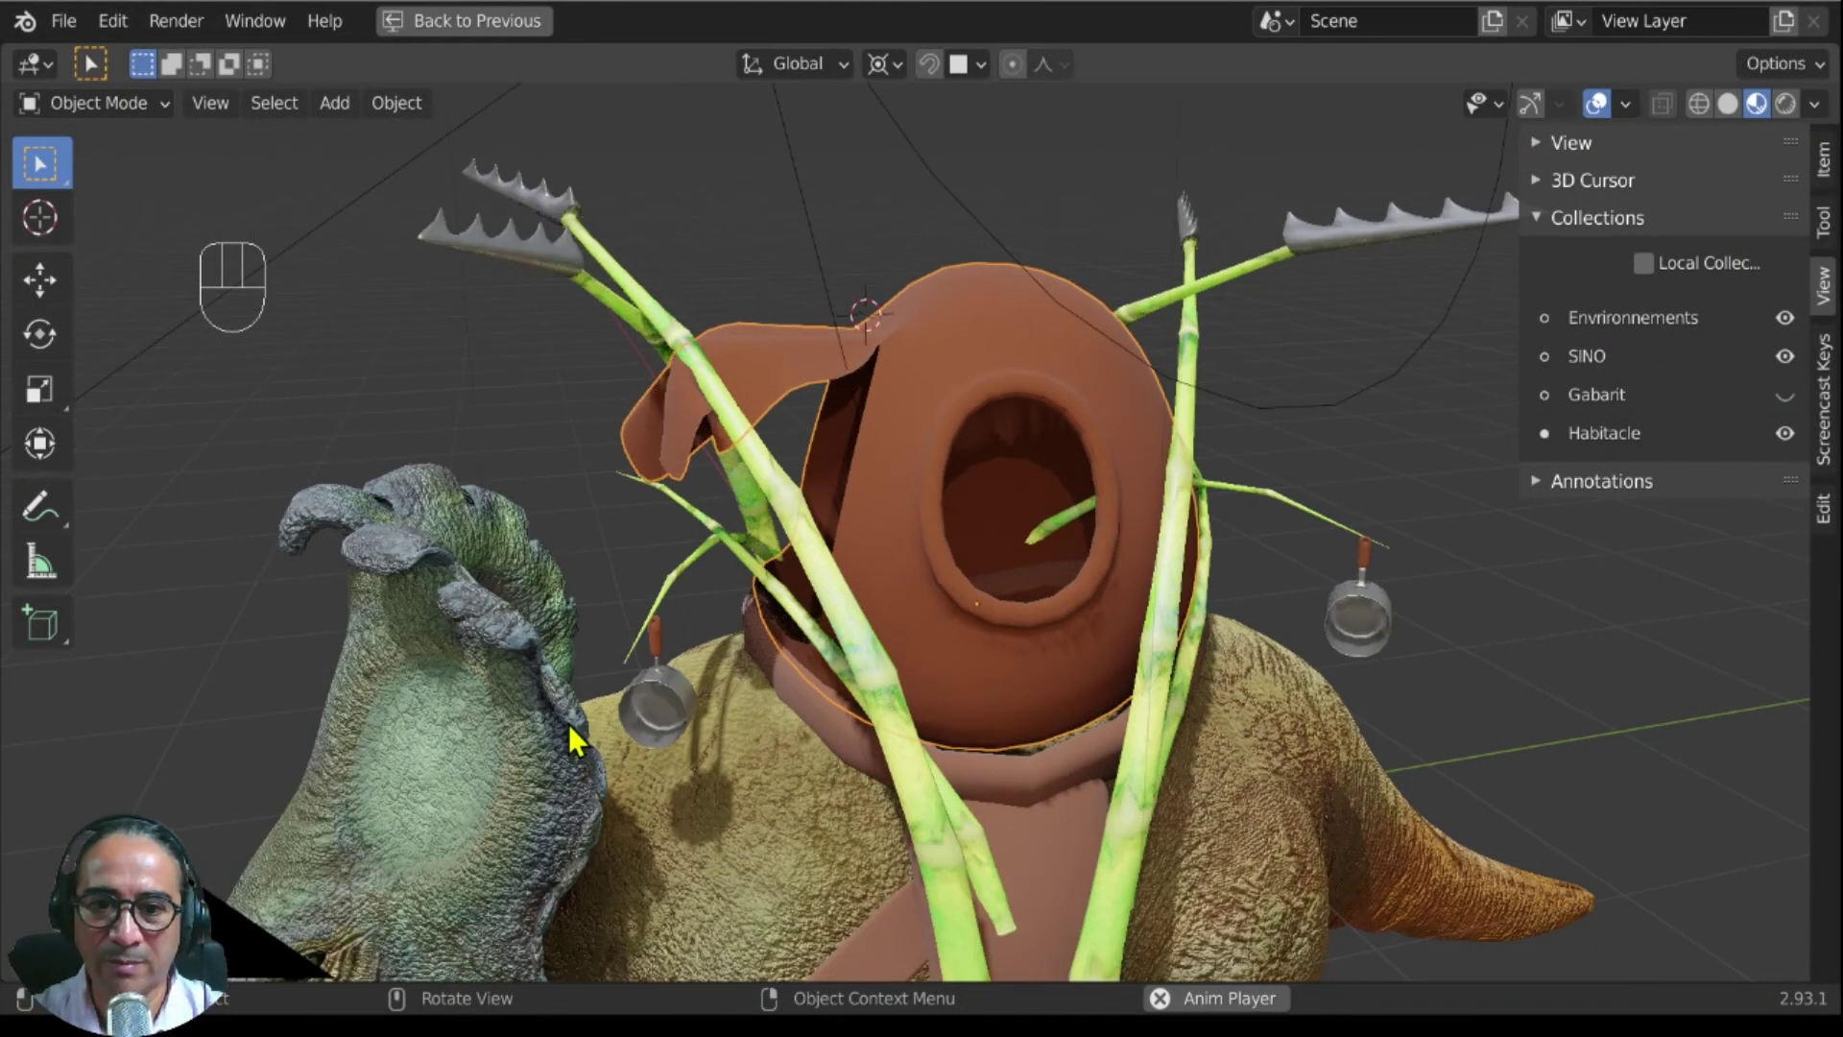
{"action": "key", "text": "space"}
{"action": "middle_click_drag", "start_coordinate": [569, 724], "coordinate": [847, 705]}
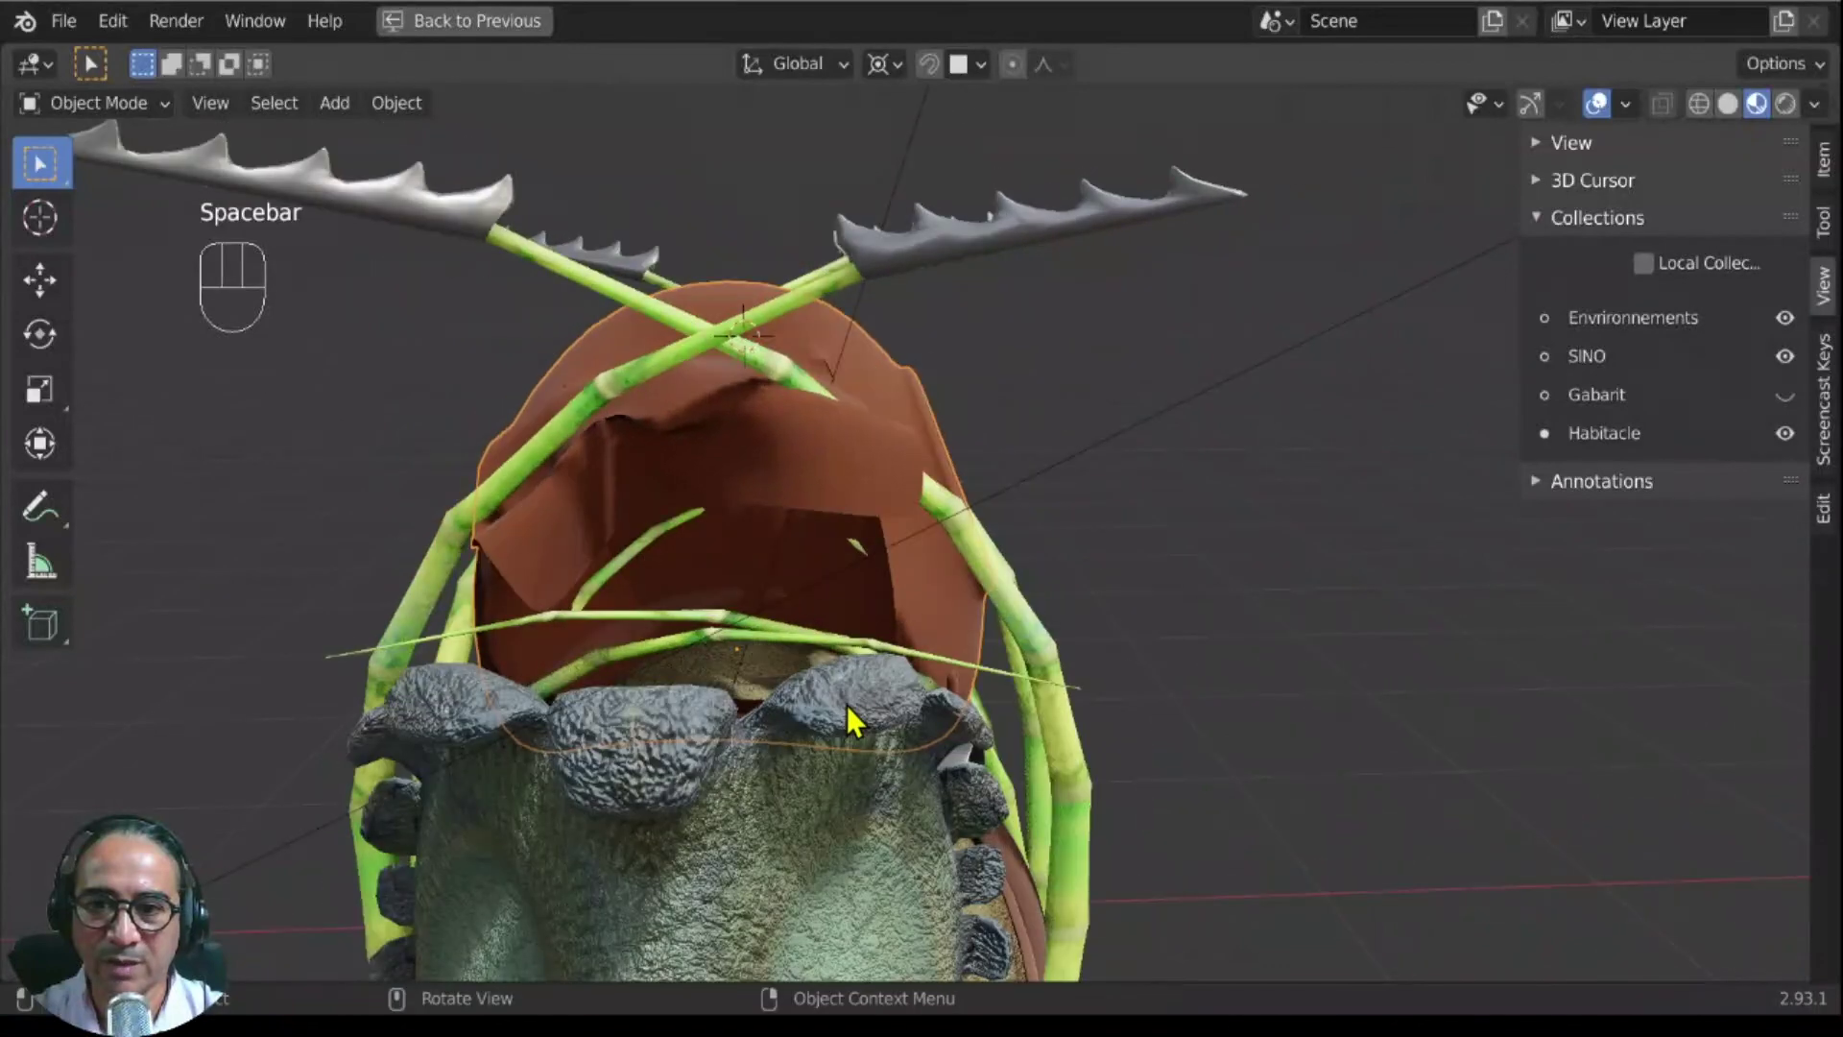
{"action": "key", "text": "space"}
{"action": "middle_click_drag", "start_coordinate": [561, 724], "coordinate": [988, 635]}
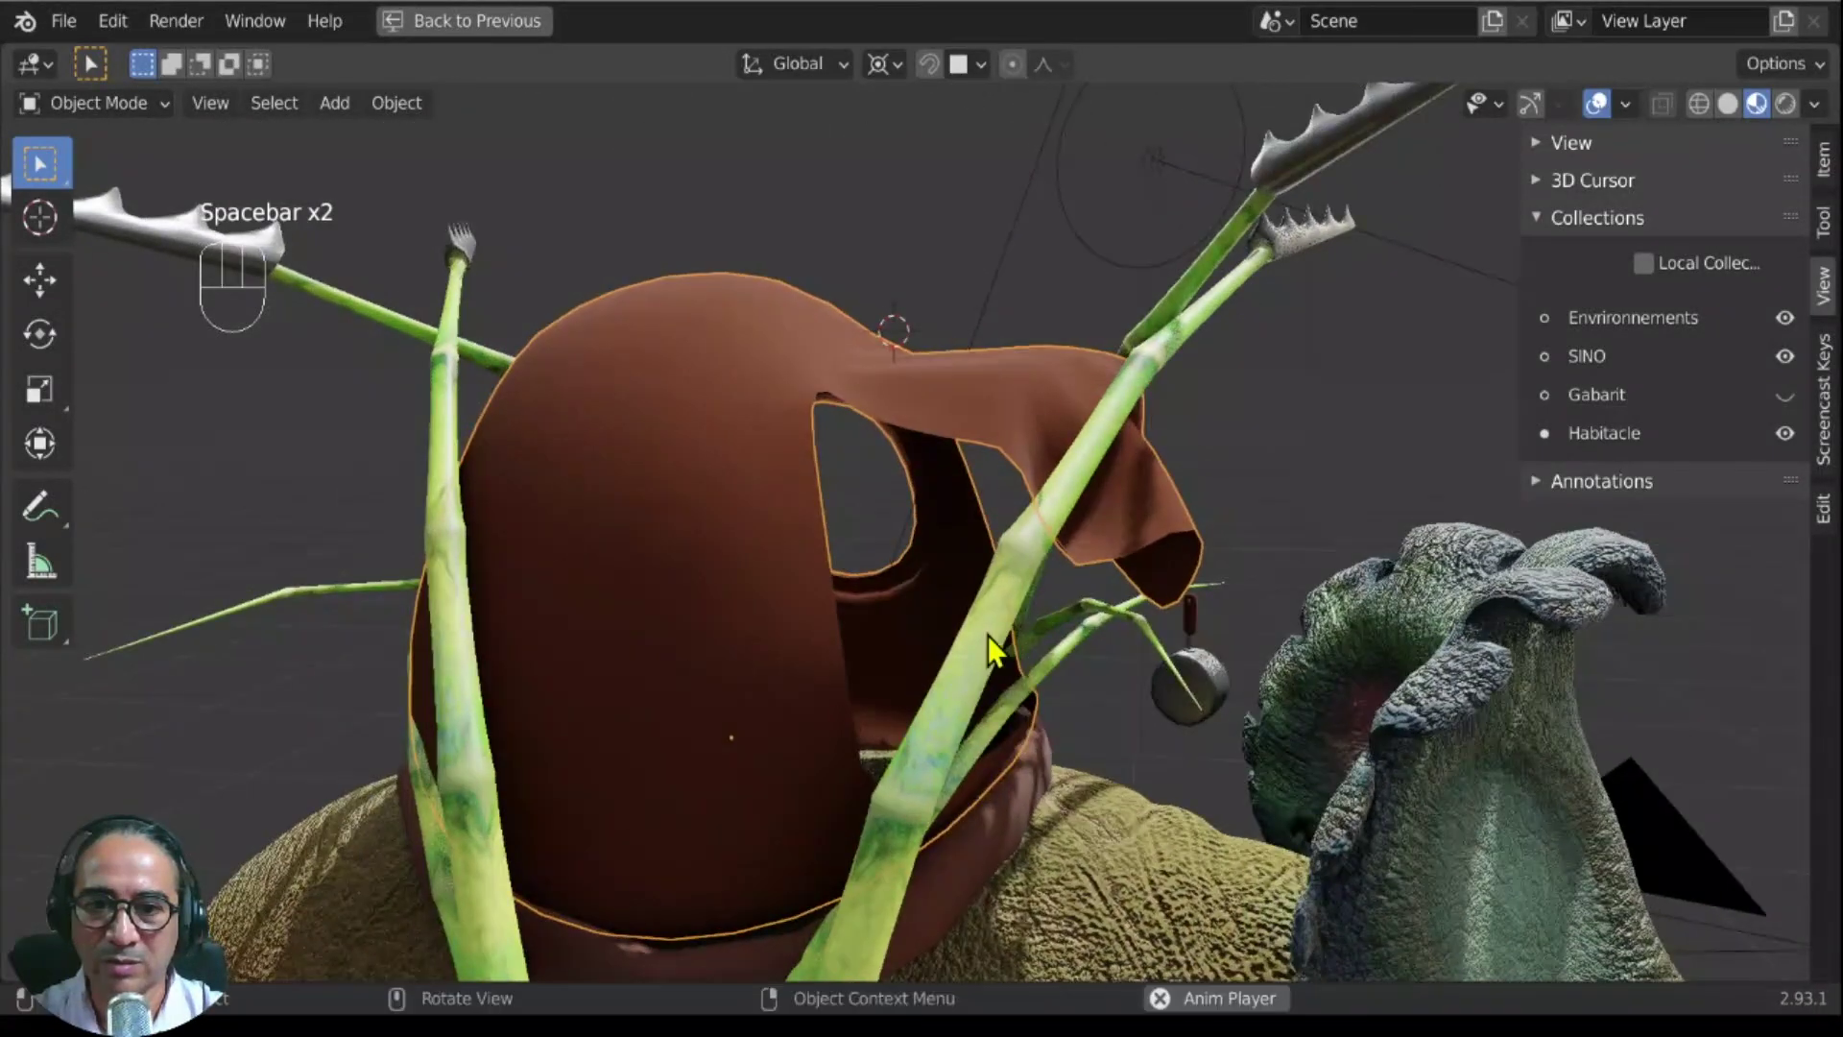
{"action": "middle_click_drag", "start_coordinate": [1011, 573], "coordinate": [1123, 430]}
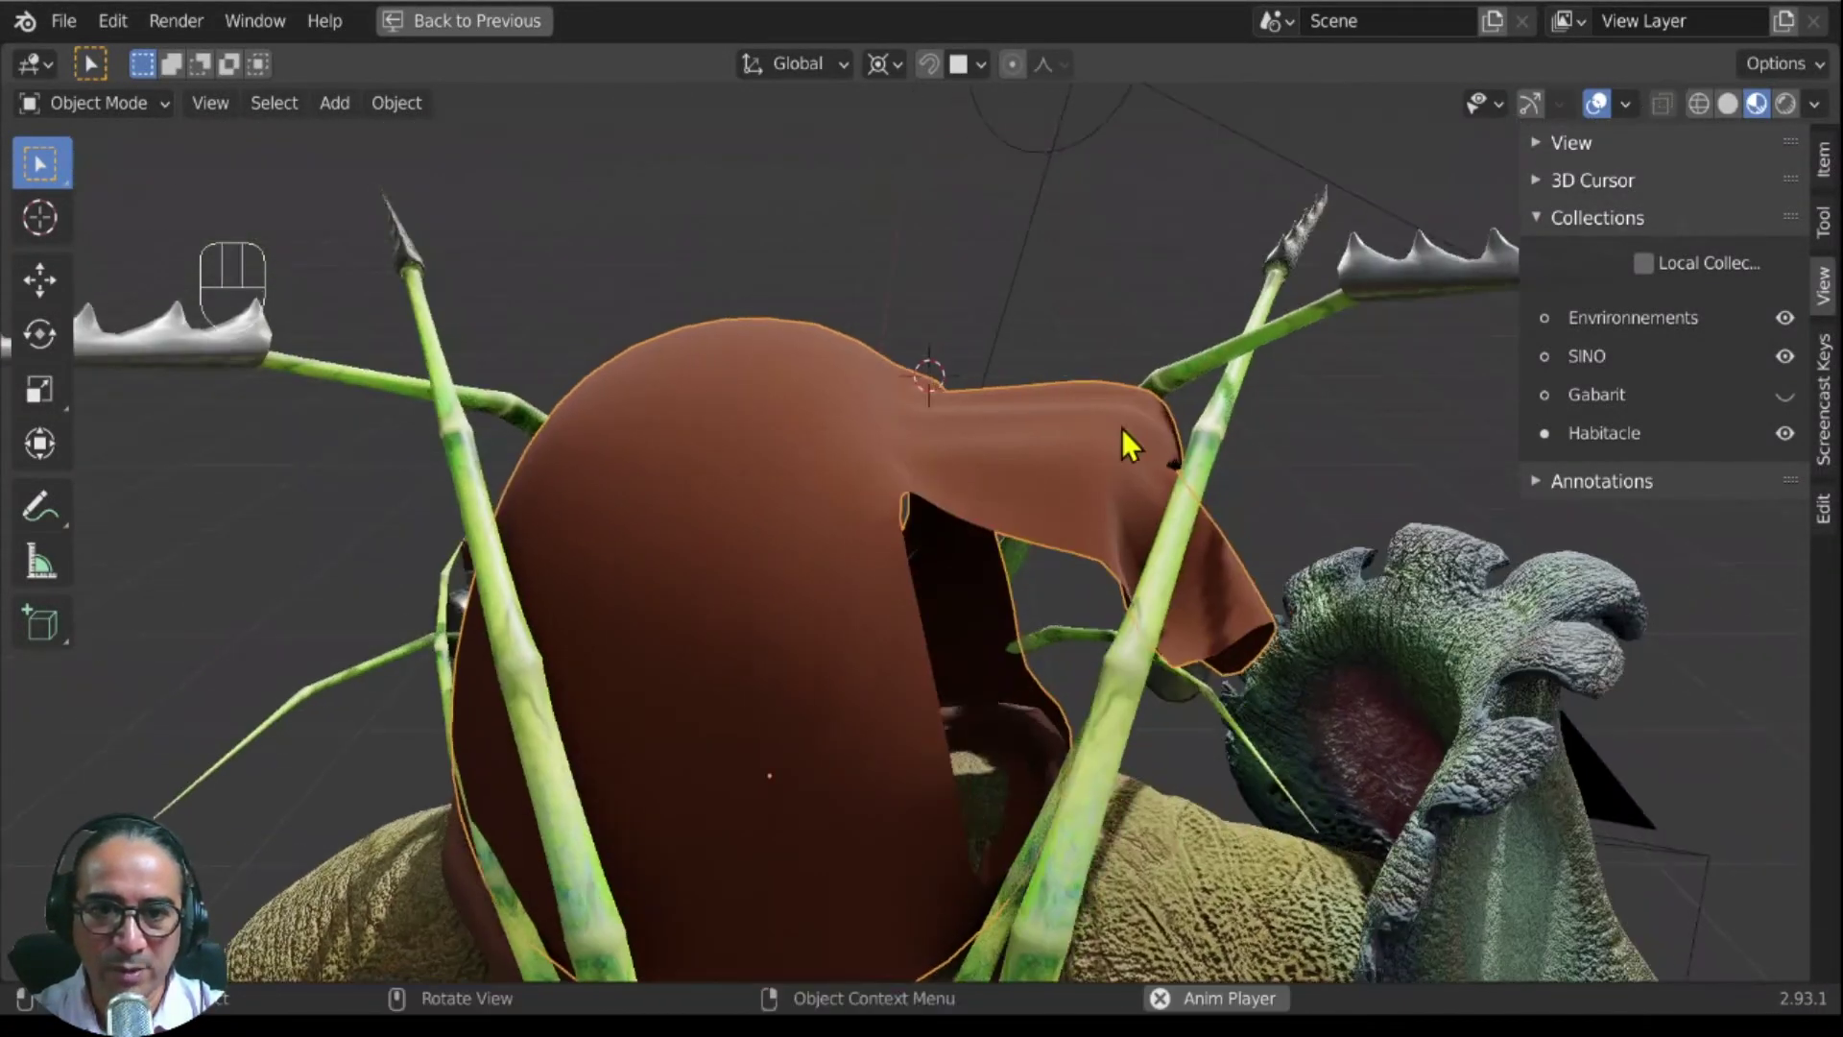
{"action": "key", "text": "space"}
Step: Restore the normal layout, select all linked awning faces in Edit Mode's face selection, and triangulate them
{"action": "key", "text": "Tab"}
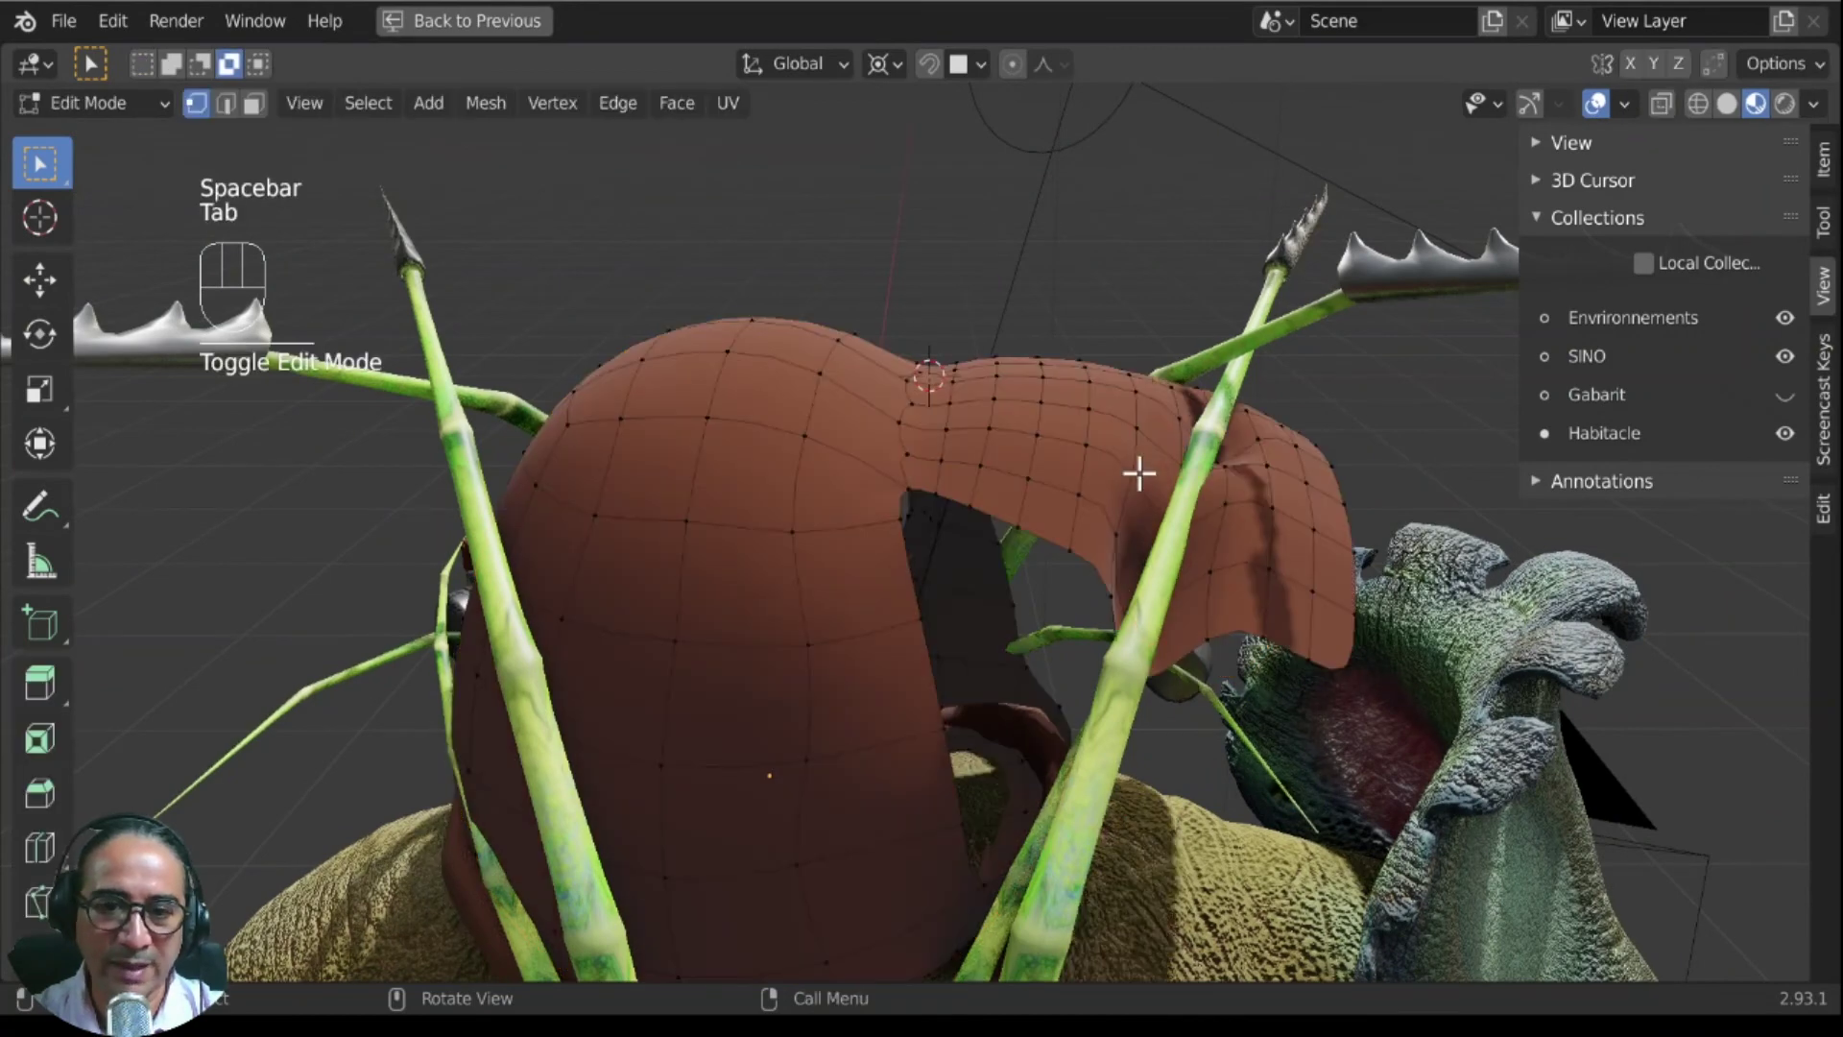
{"action": "middle_click_drag", "start_coordinate": [1139, 470], "coordinate": [608, 509]}
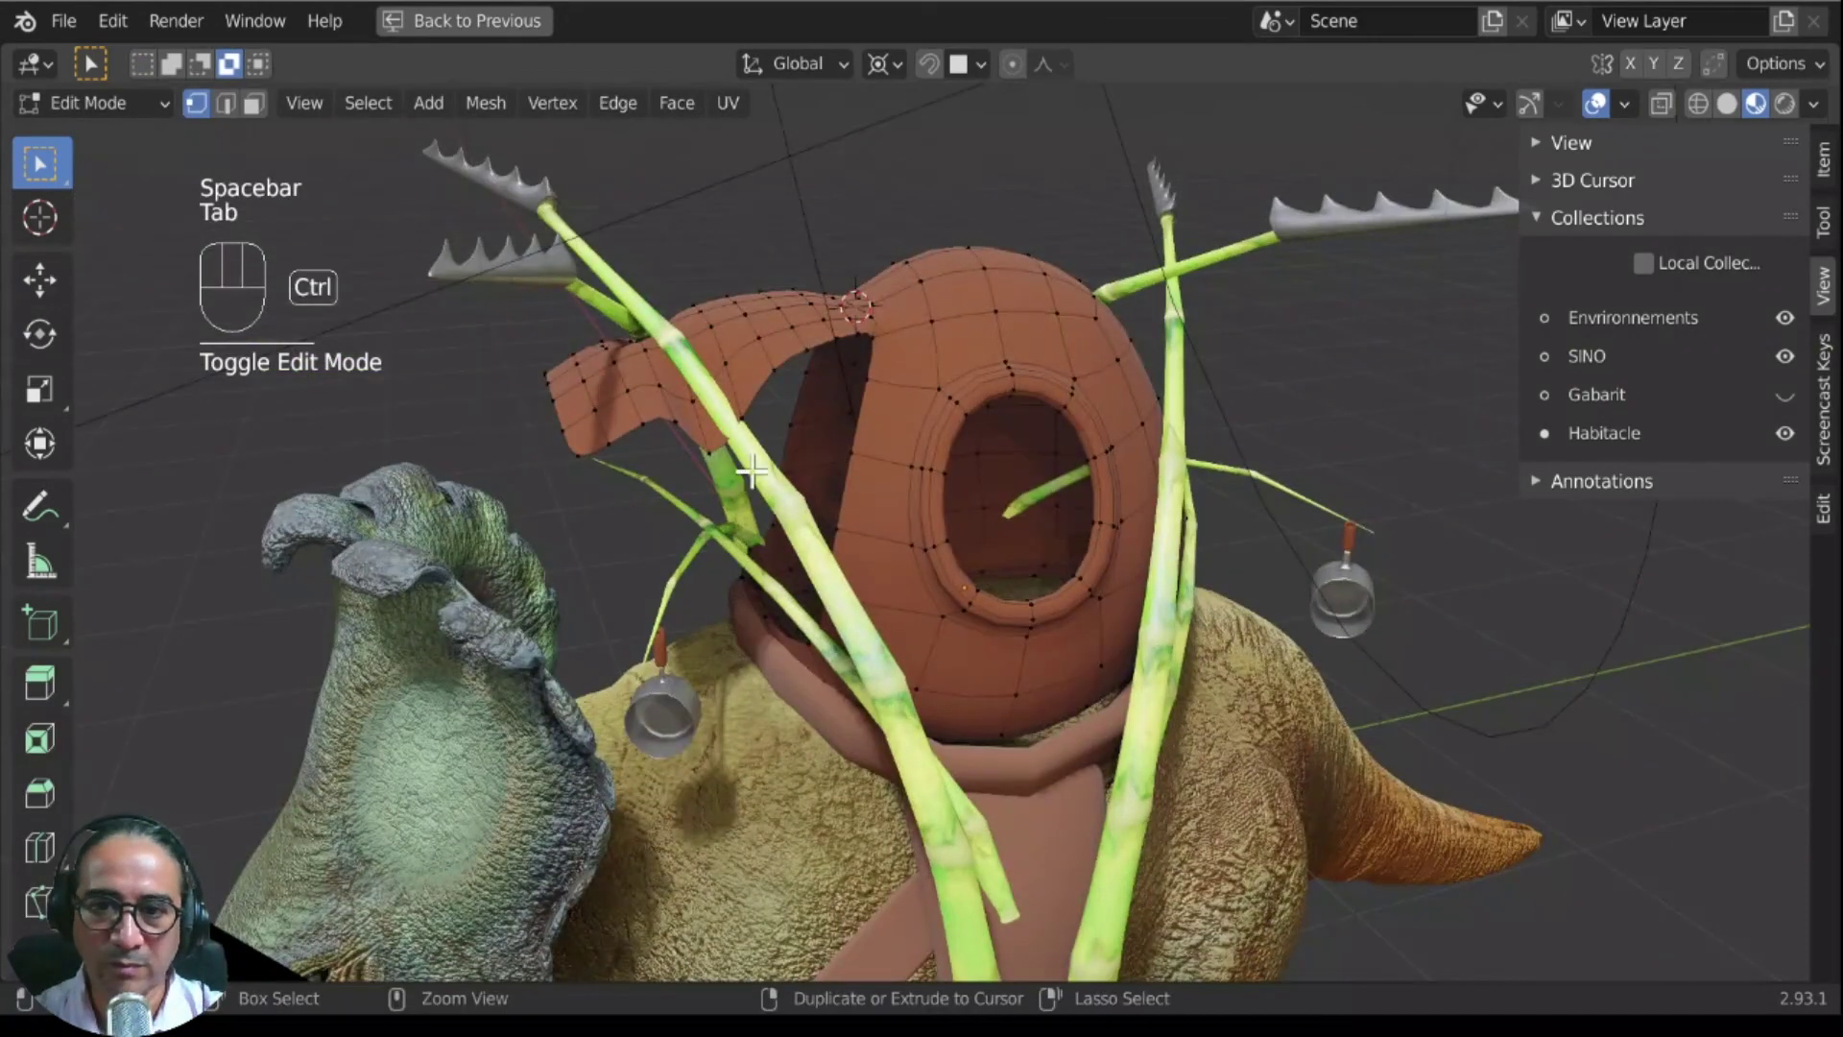
{"action": "key", "text": "ctrl+space"}
{"action": "middle_click_drag", "start_coordinate": [780, 376], "coordinate": [695, 451], "text": "shift"}
{"action": "middle_click_drag", "start_coordinate": [783, 535], "coordinate": [814, 574], "text": "shift"}
{"action": "middle_click_drag", "start_coordinate": [814, 574], "coordinate": [831, 621]}
{"action": "scroll", "coordinate": [831, 621], "scroll_direction": "up", "scroll_amount": 3}
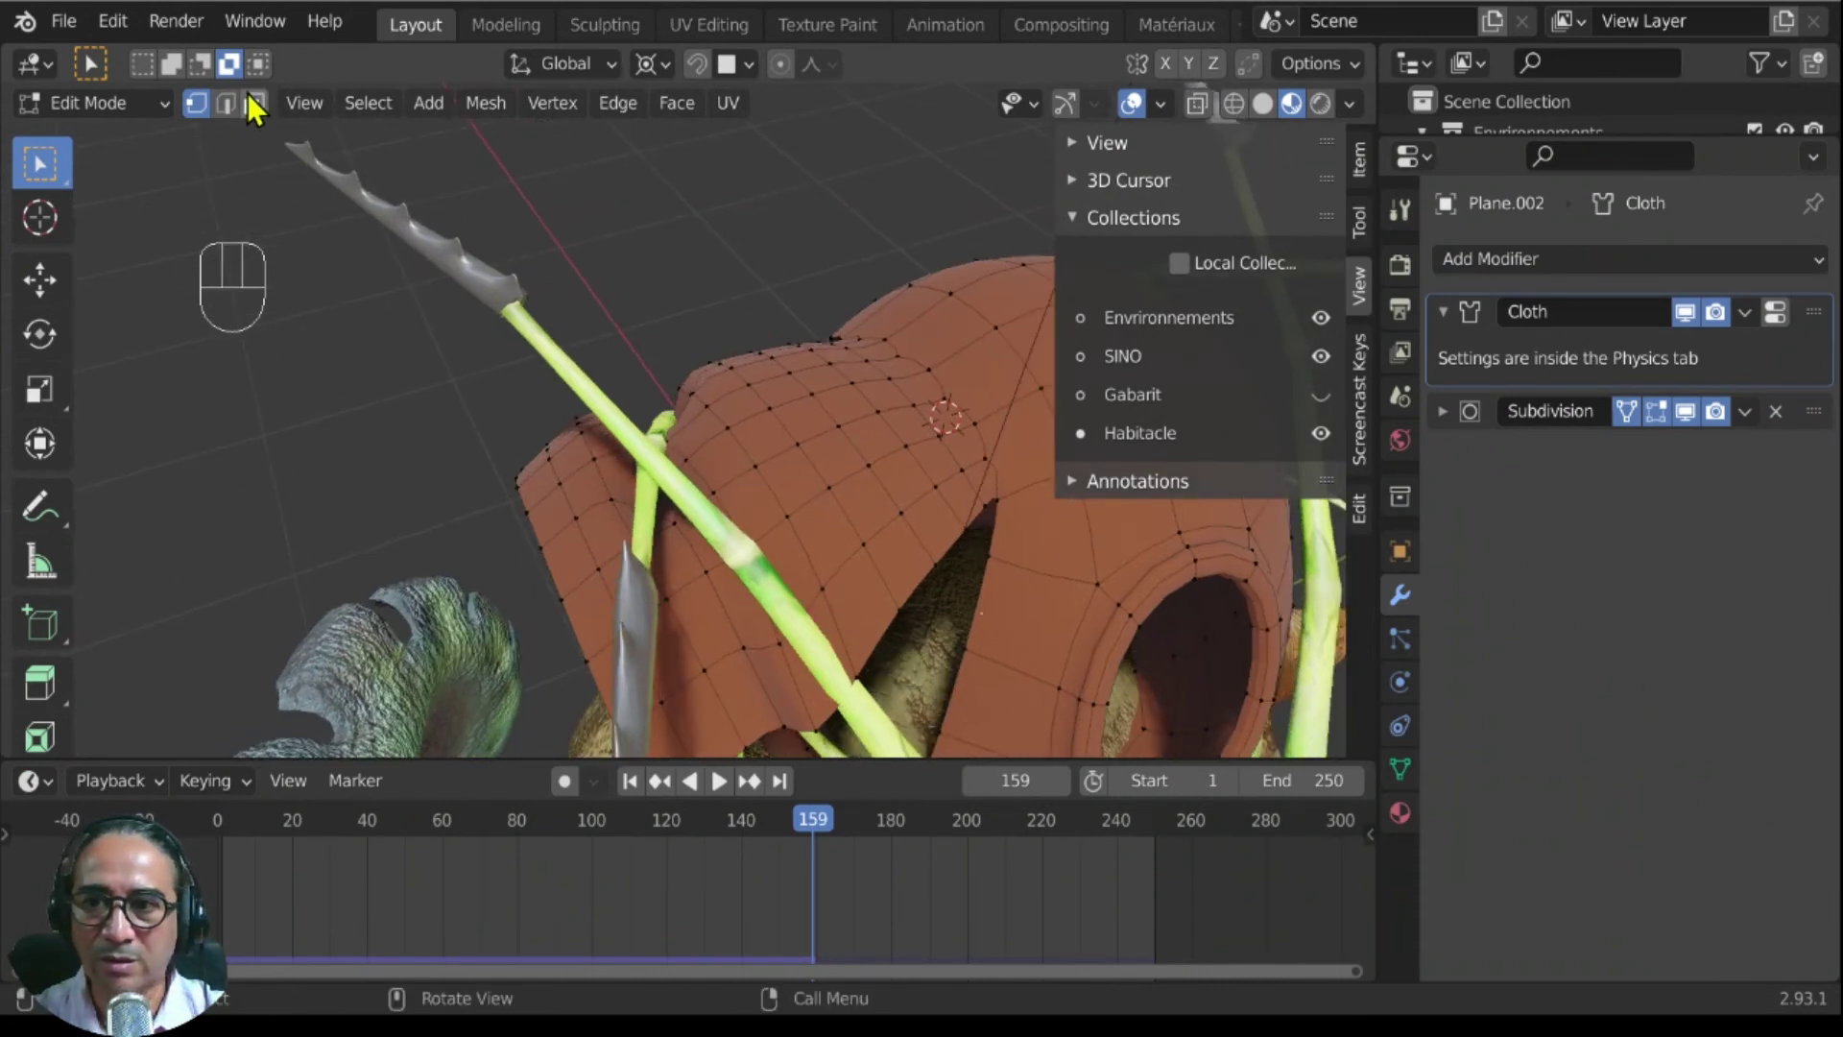
{"action": "left_click", "coordinate": [765, 435]}
{"action": "key", "text": "l"}
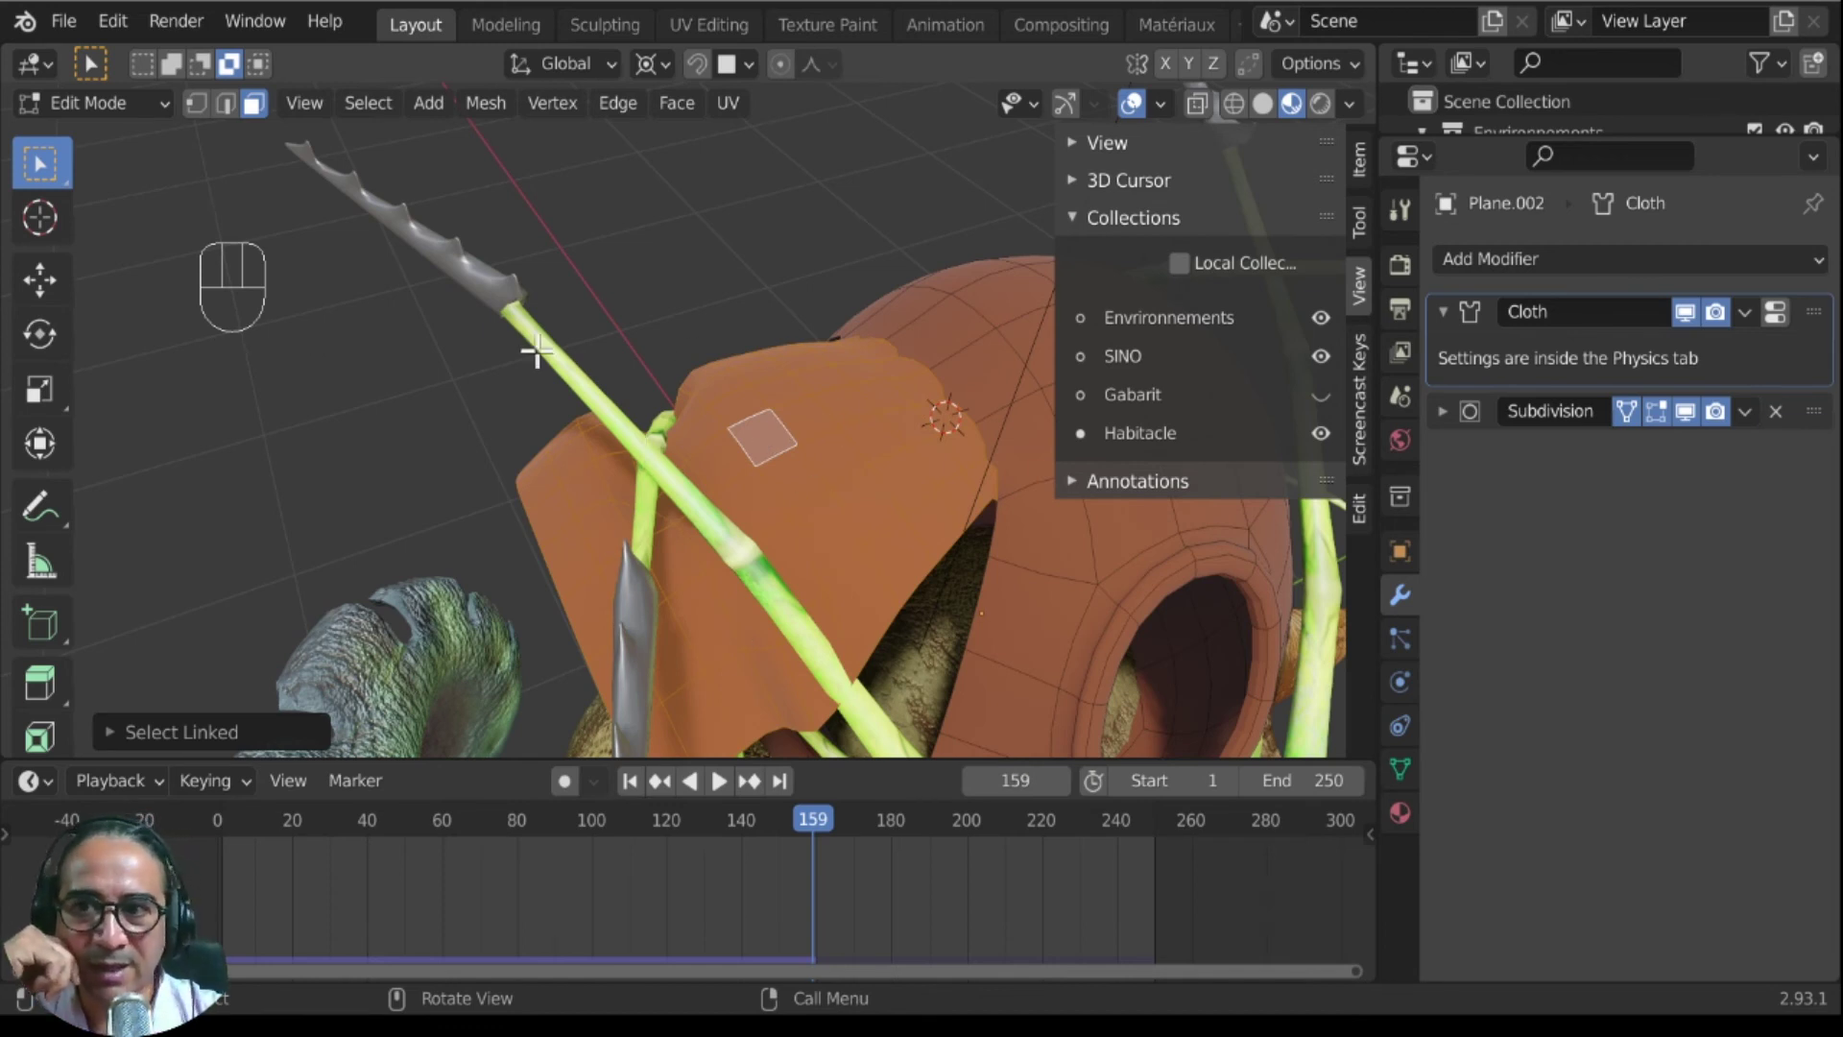
{"action": "left_click", "coordinate": [677, 103]}
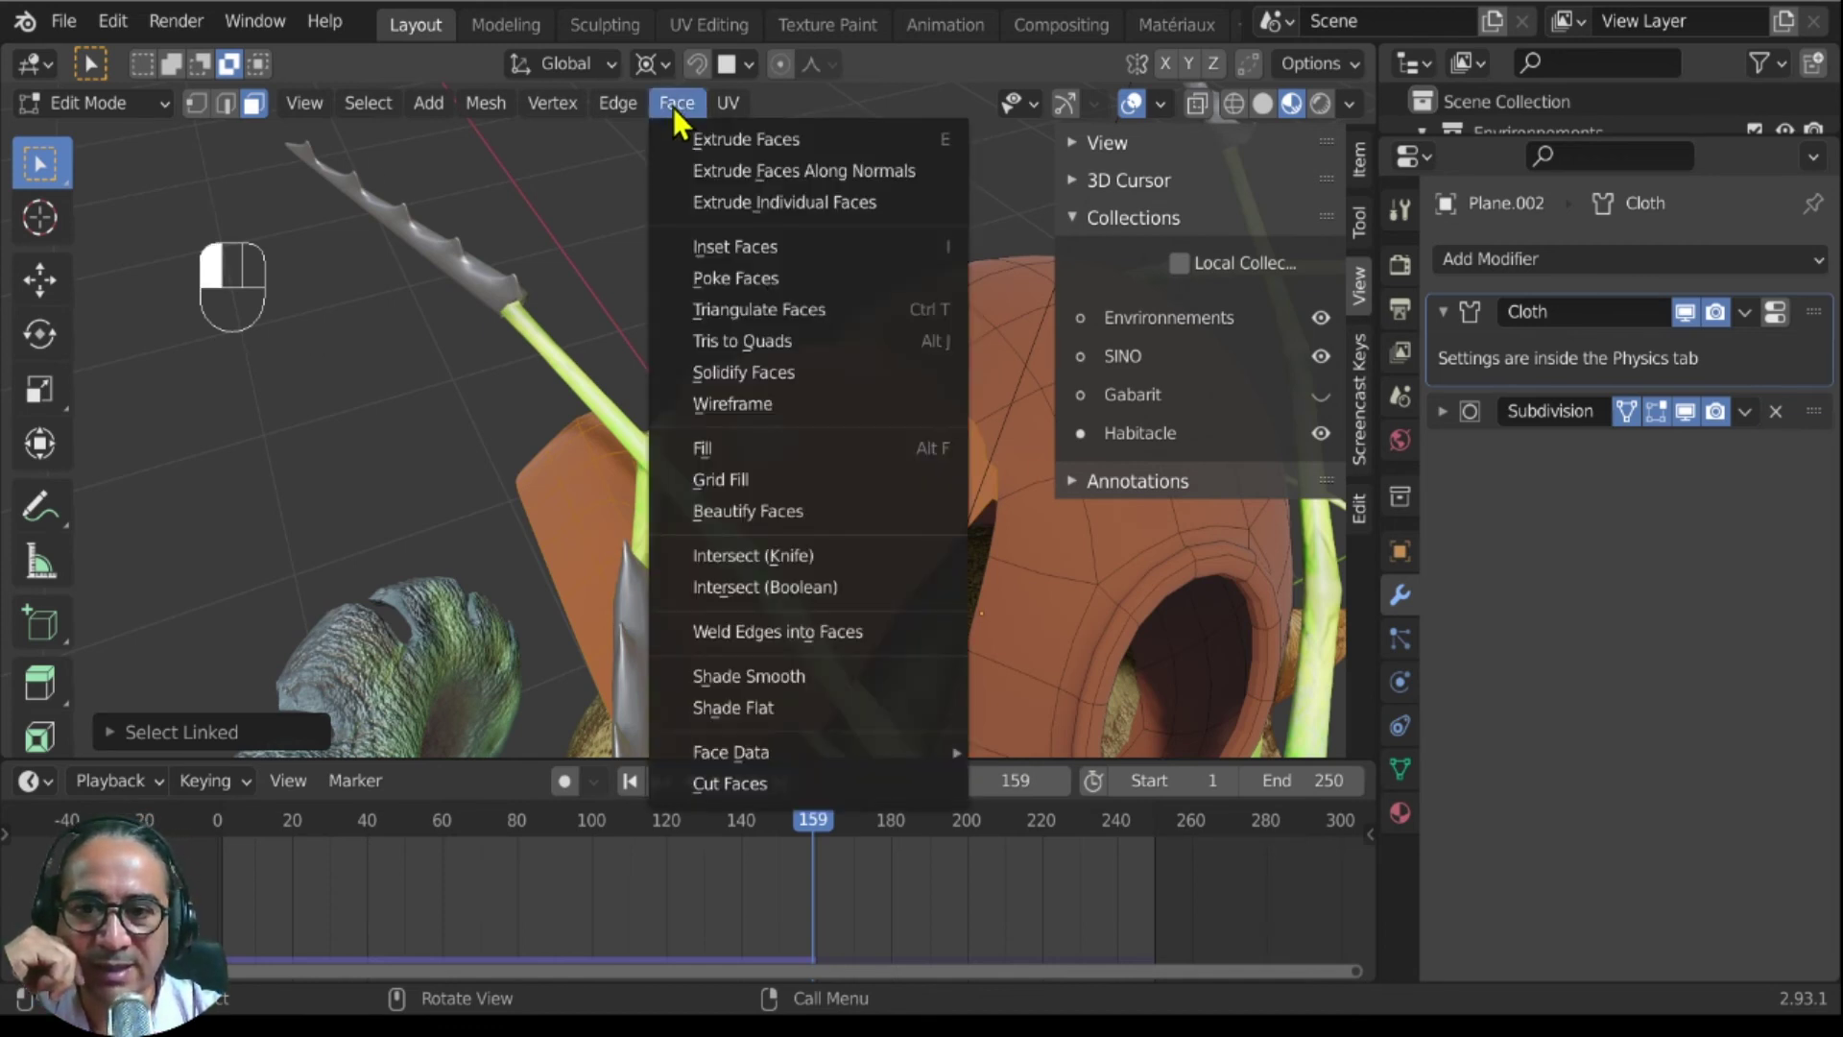
{"action": "left_click", "coordinate": [770, 310]}
Step: Play the simulation in Object Mode to check how the triangulated awning drapes over the poles, then stop in Edit Mode
{"action": "key", "text": "Tab"}
{"action": "key", "text": "space"}
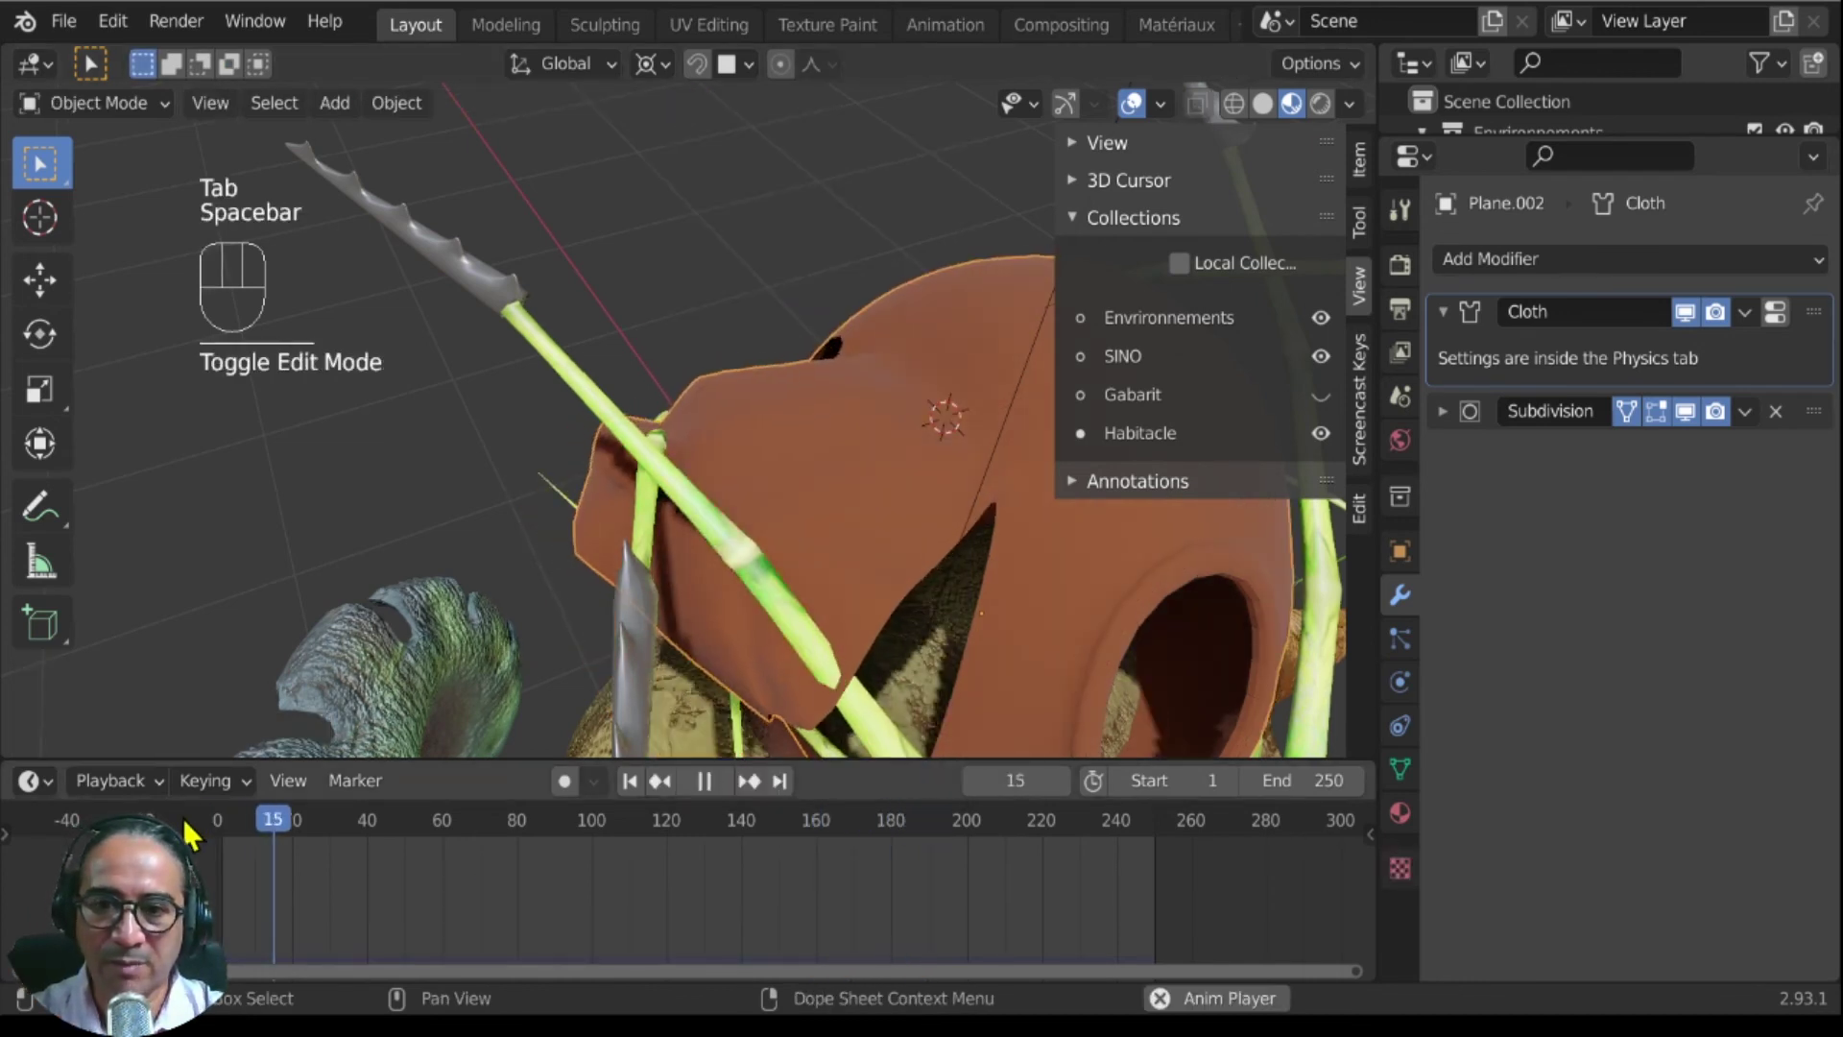
{"action": "middle_click_drag", "start_coordinate": [555, 539], "coordinate": [698, 480]}
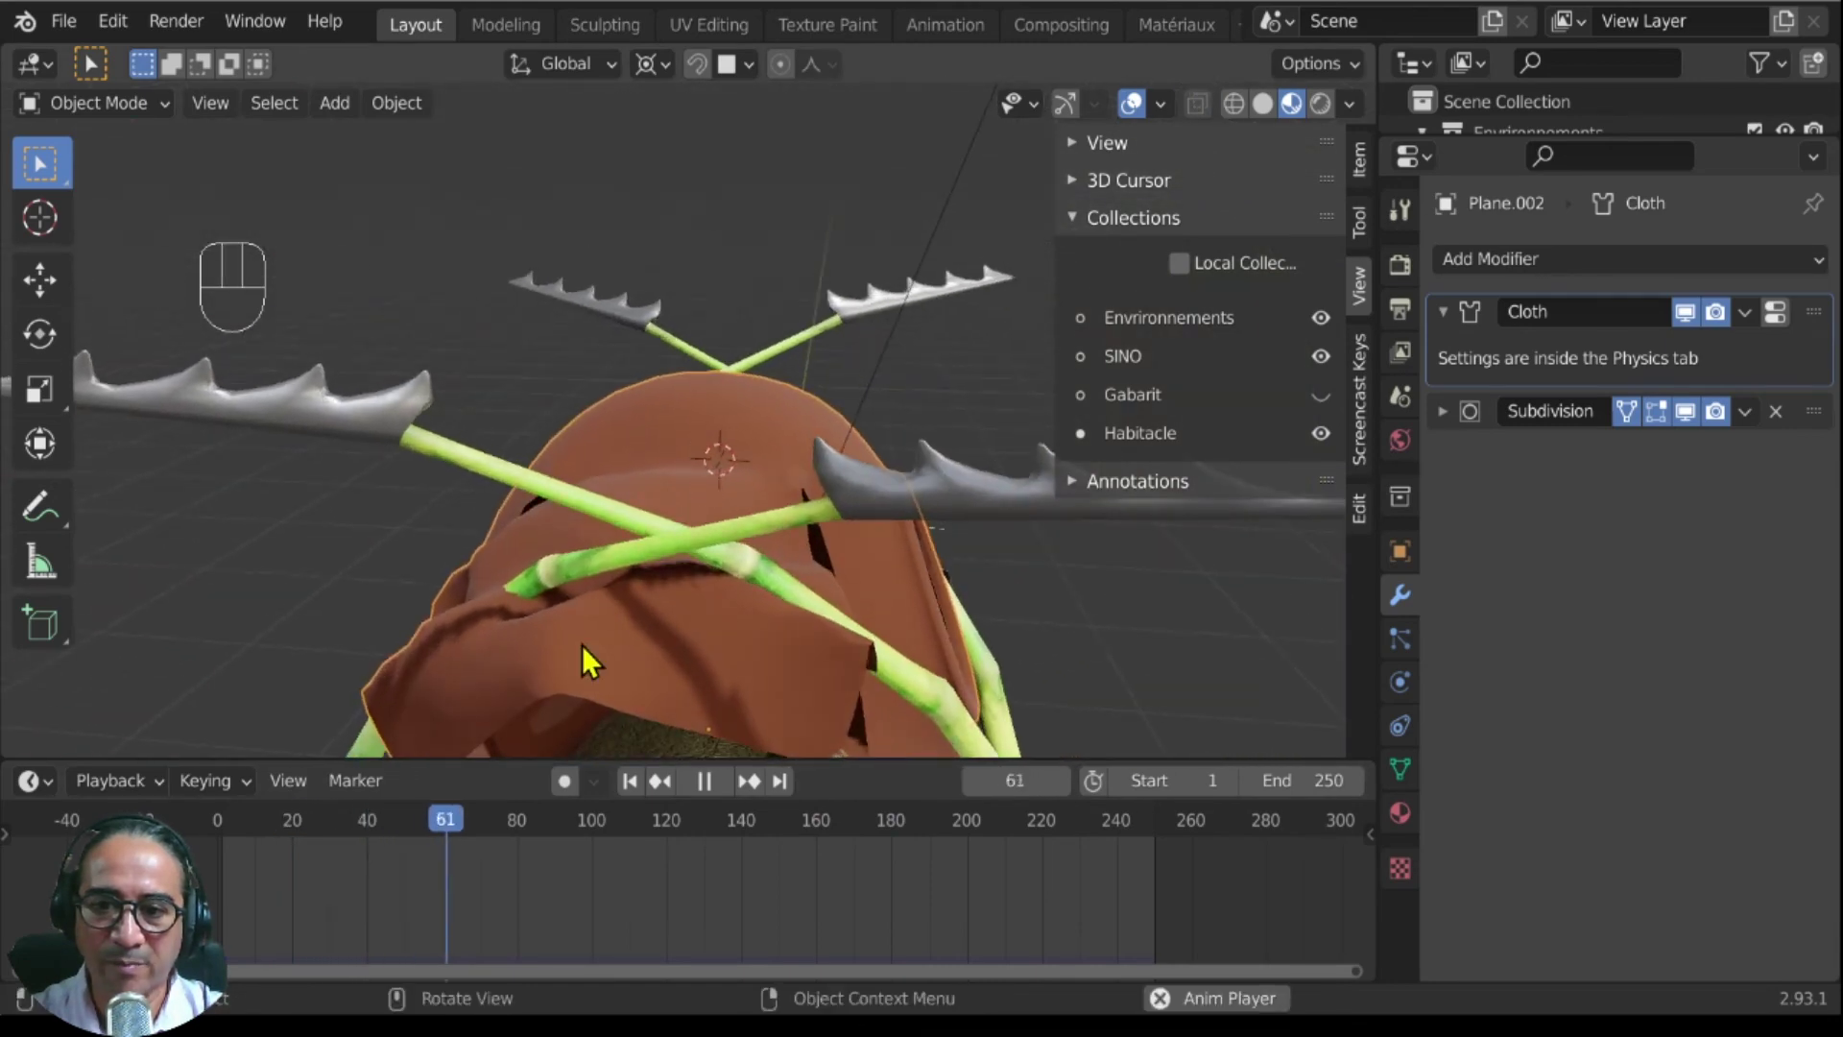
{"action": "middle_click_drag", "start_coordinate": [583, 649], "coordinate": [629, 518]}
{"action": "key", "text": "Tab"}
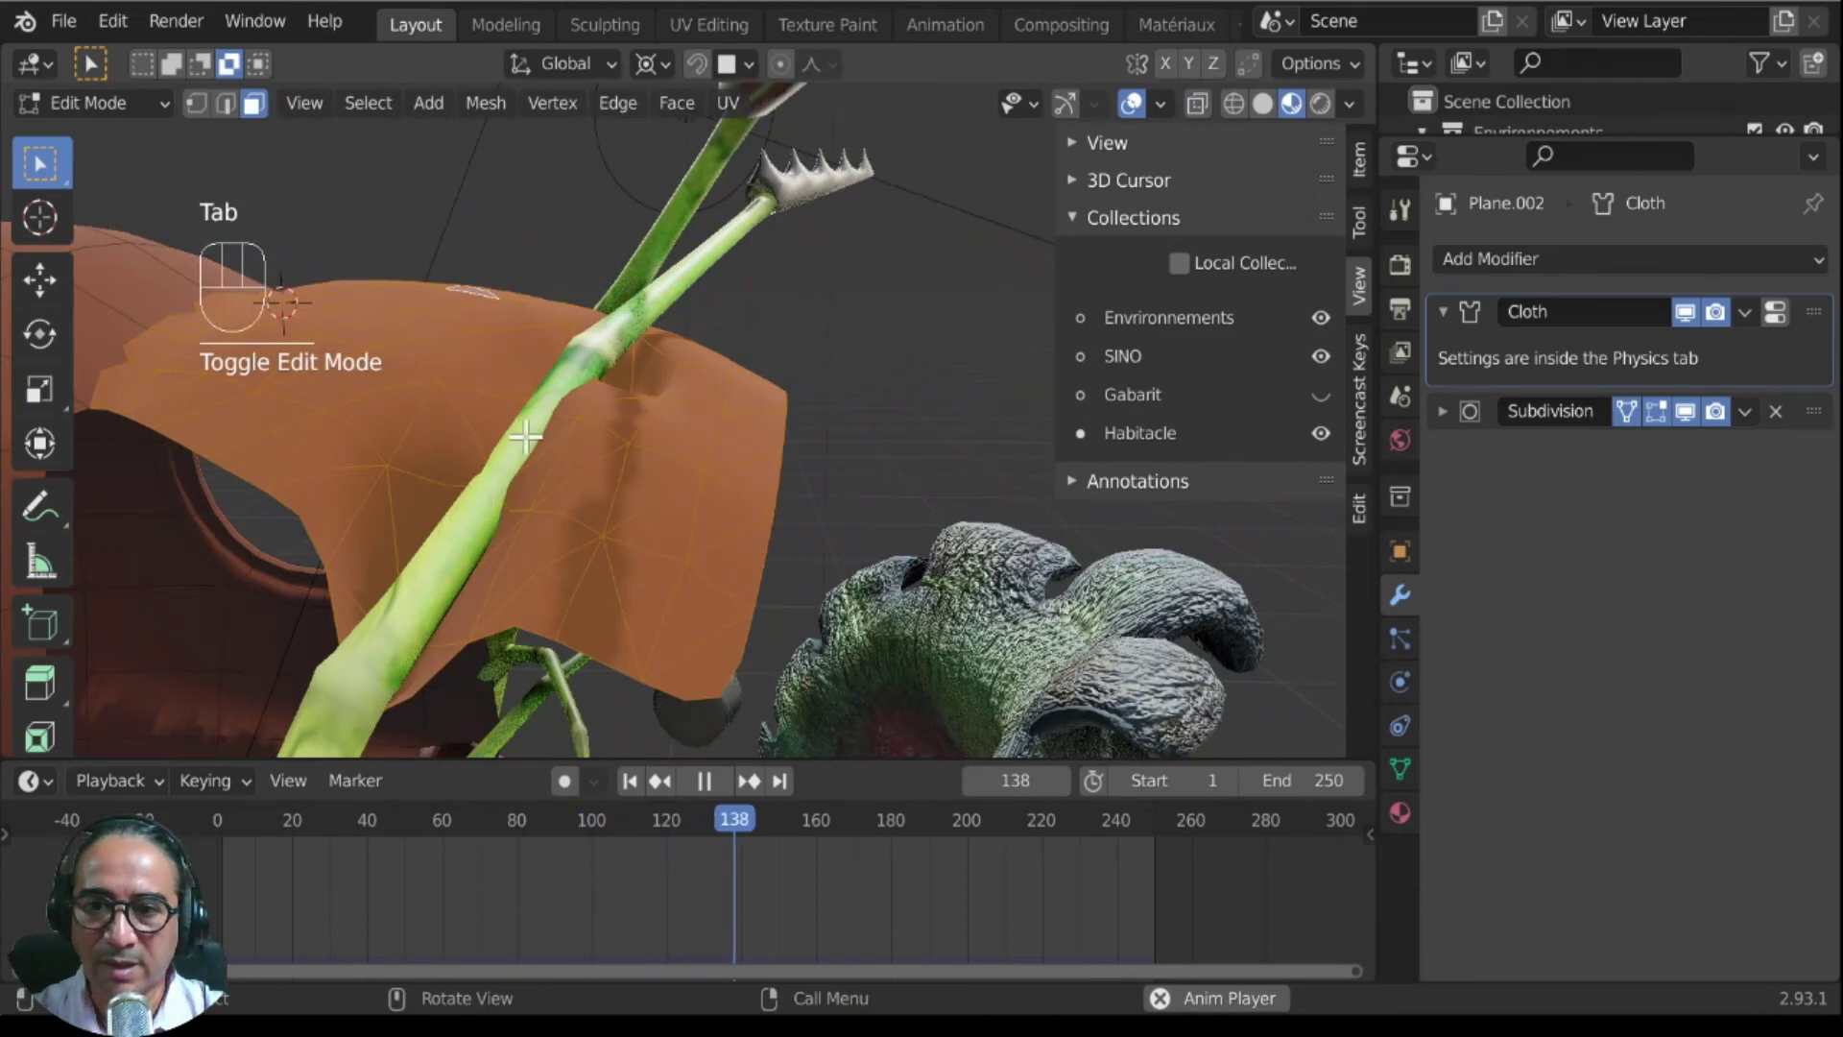
{"action": "scroll", "coordinate": [389, 742], "scroll_direction": "up", "scroll_amount": 2}
{"action": "key", "text": "space"}
Step: Rewind to frame 0 and replay the awning's cloth simulation in Object Mode
{"action": "left_click", "coordinate": [215, 823]}
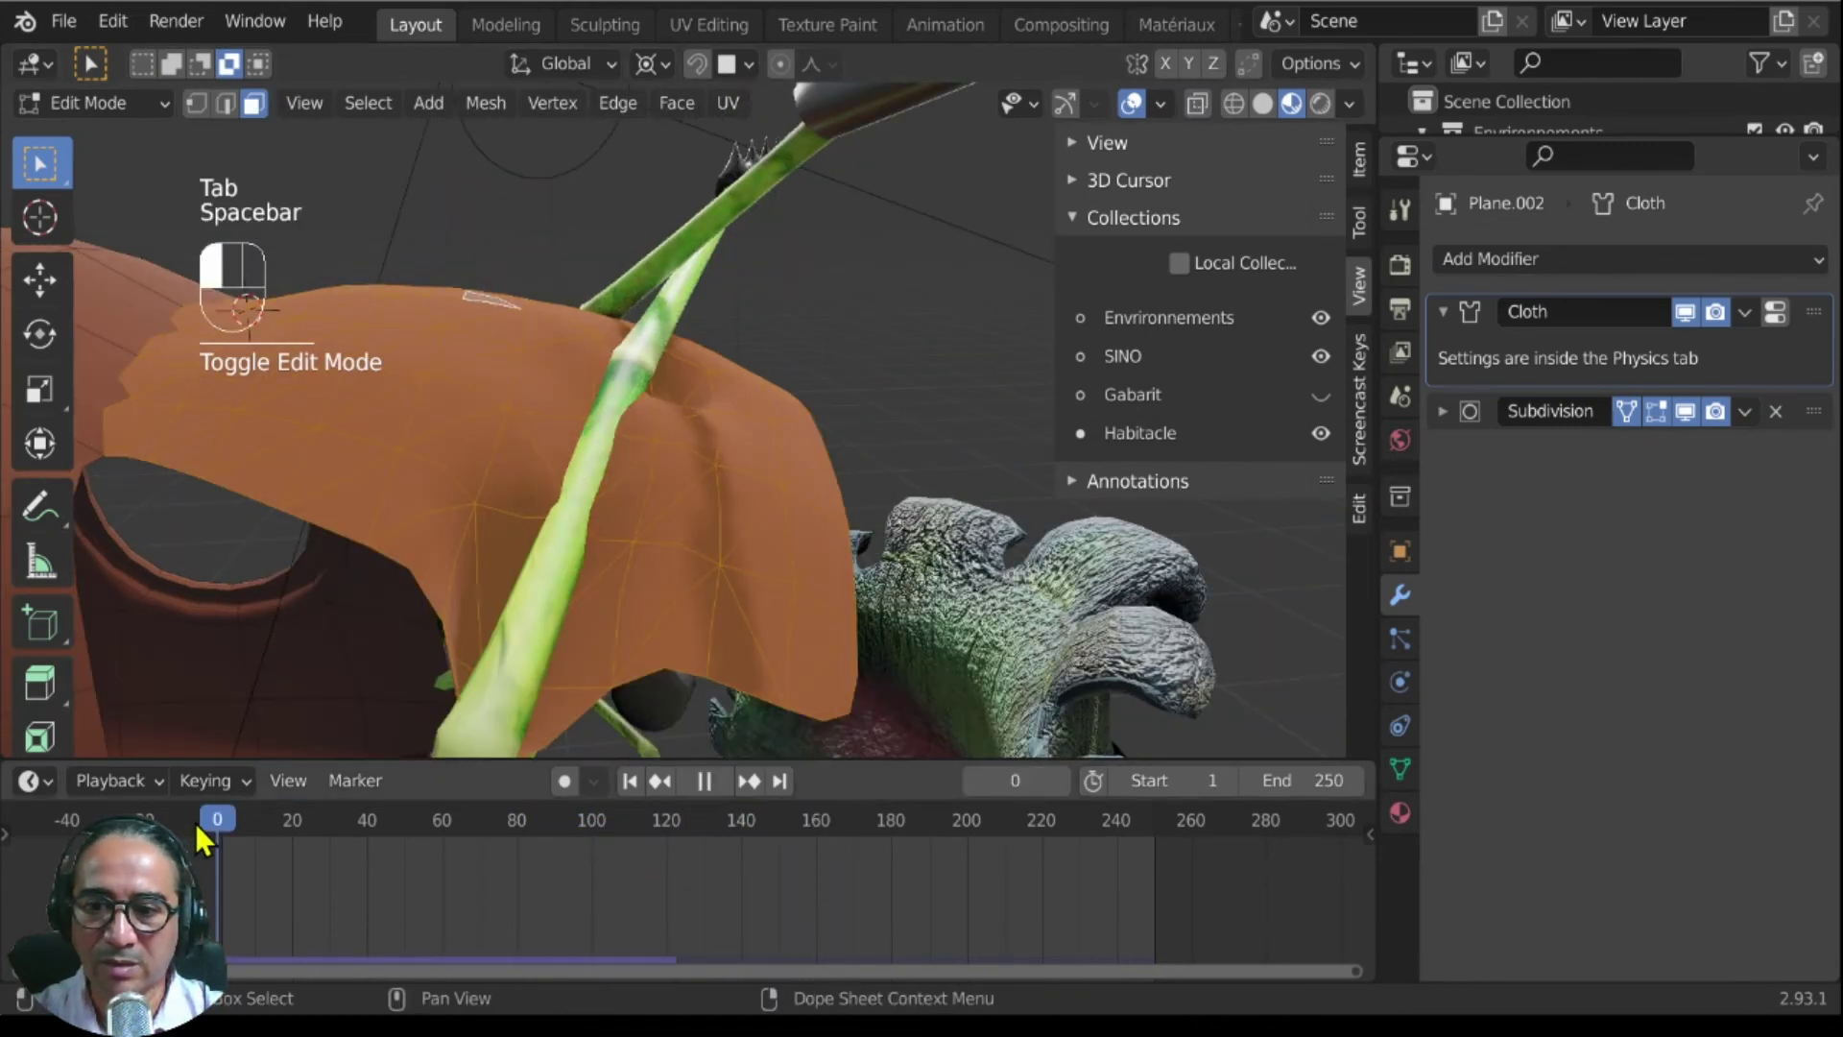
{"action": "key", "text": "Tab"}
{"action": "key", "text": "space"}
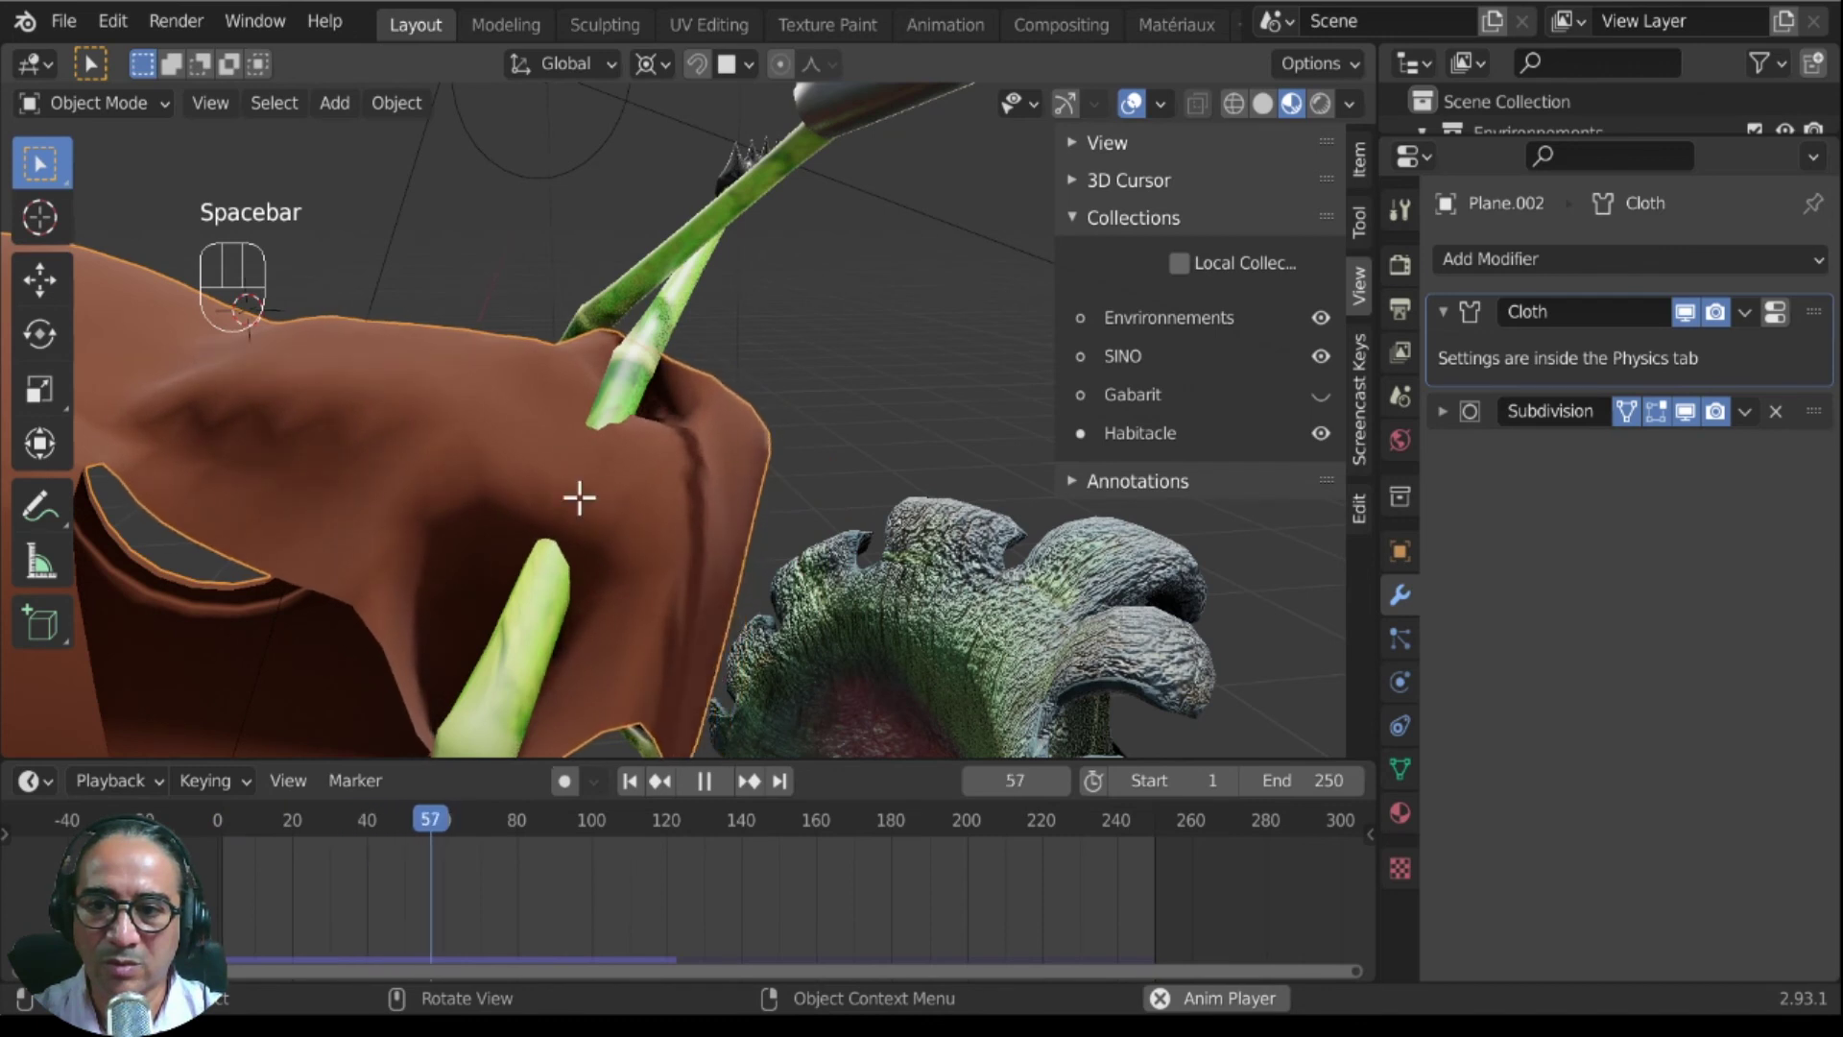
Step: Nudge the awning faces beside the bamboo pole in Edit Mode, then return to Object Mode
{"action": "key", "text": "Tab"}
{"action": "left_click", "coordinate": [607, 479]}
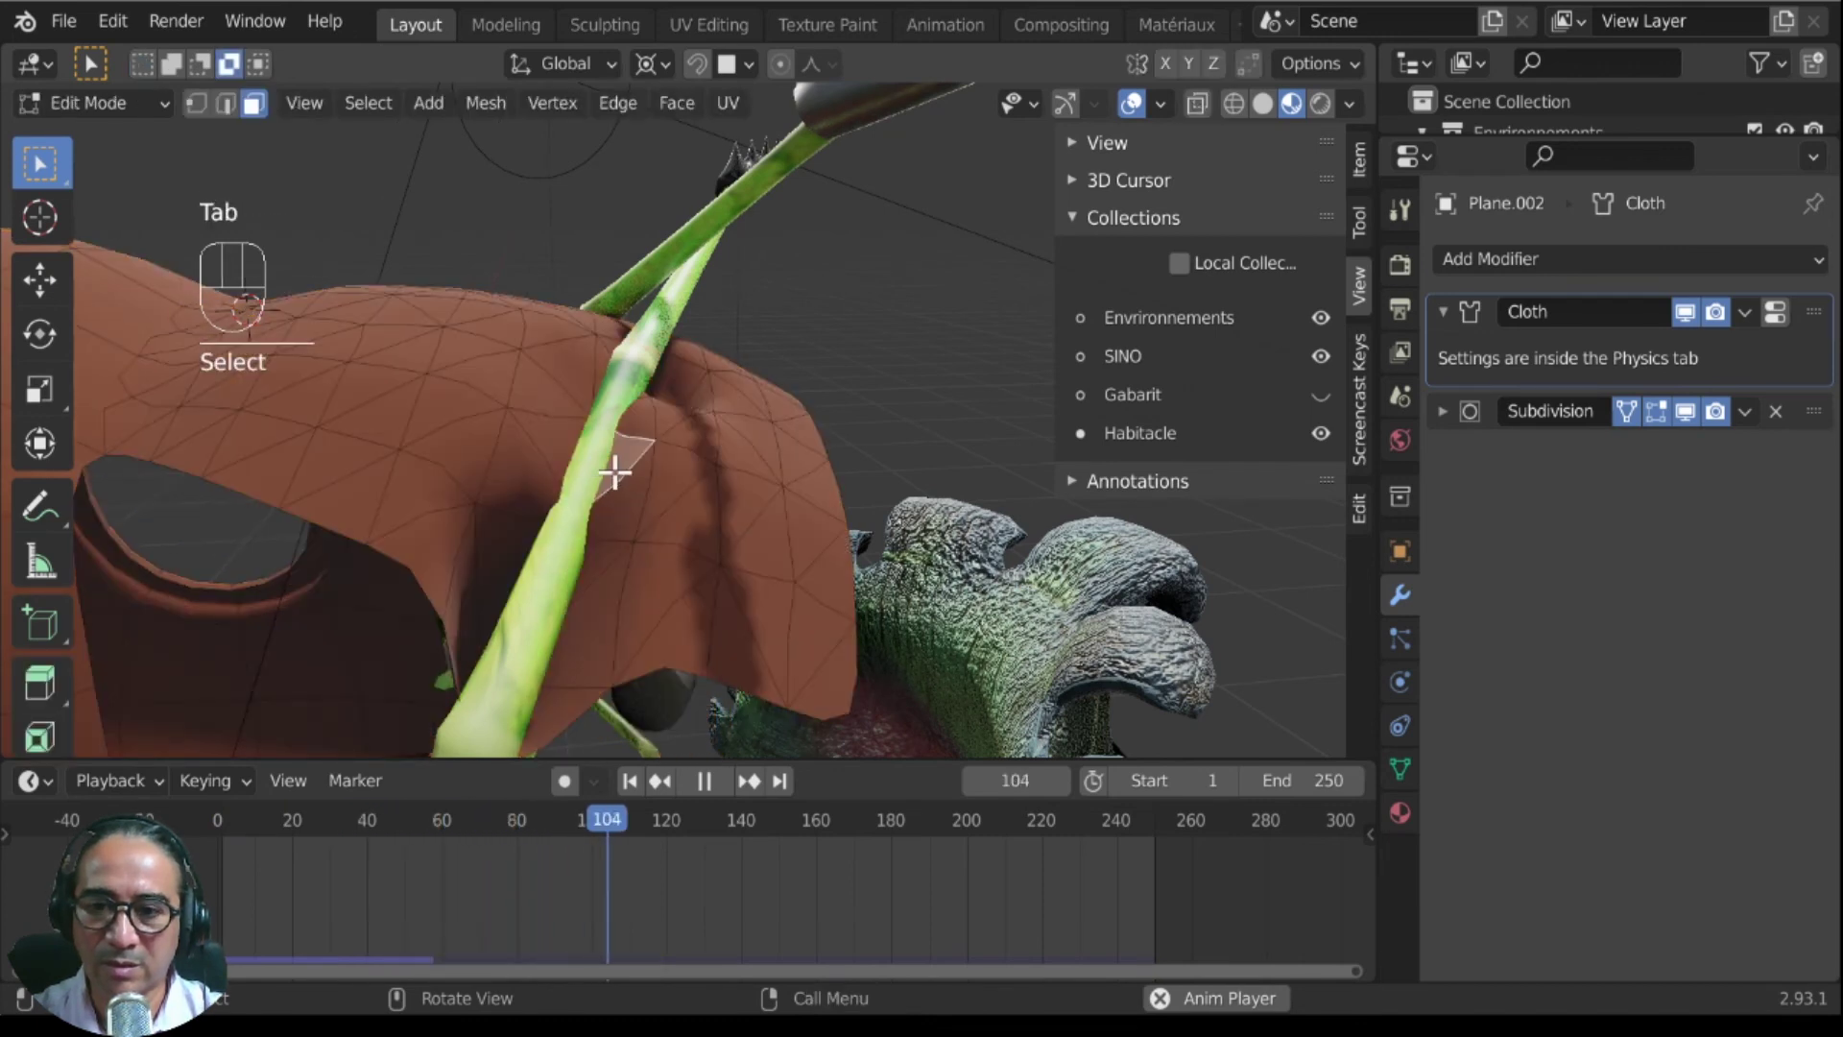
{"action": "key", "text": "g"}
{"action": "left_click", "coordinate": [614, 485]}
{"action": "left_click", "coordinate": [646, 321]}
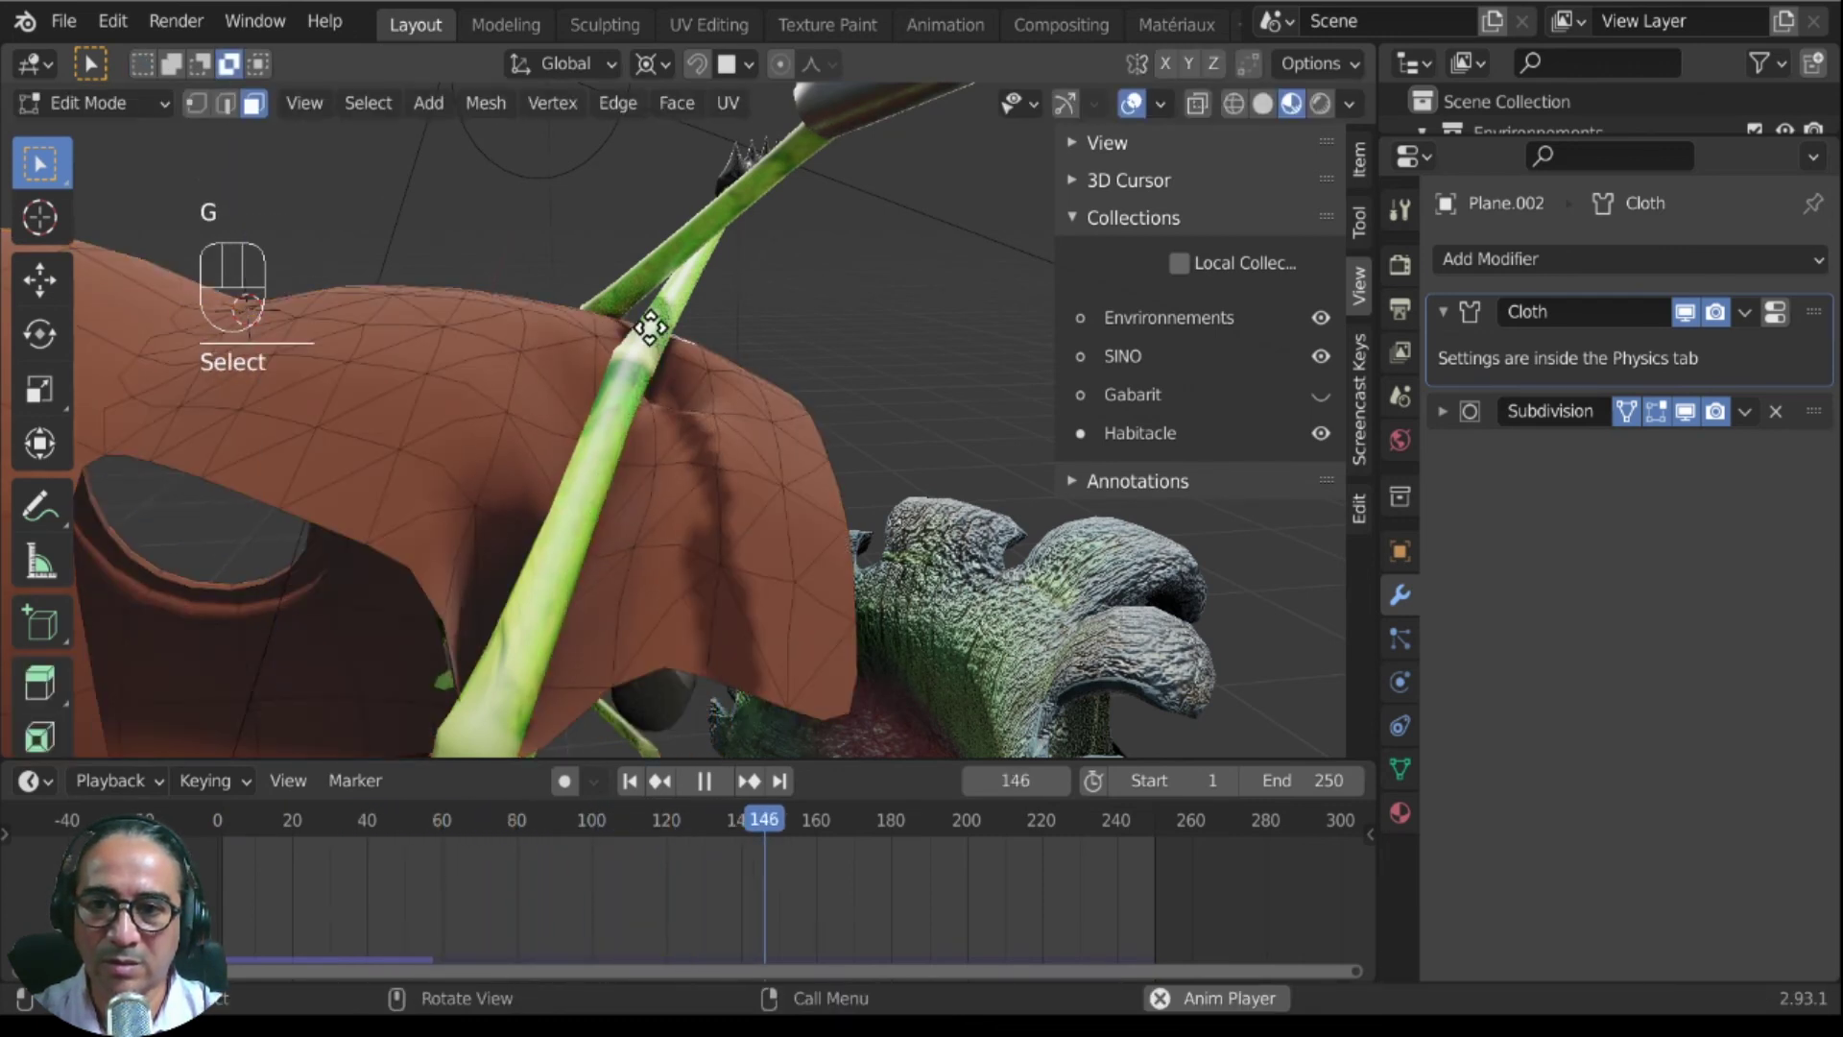
{"action": "key", "text": "g"}
{"action": "key", "text": "z"}
{"action": "key", "text": "Tab"}
Step: Restart the simulation and shift an awning face next to the pole along Z in Edit Mode, then return to Object Mode
{"action": "left_click", "coordinate": [225, 820]}
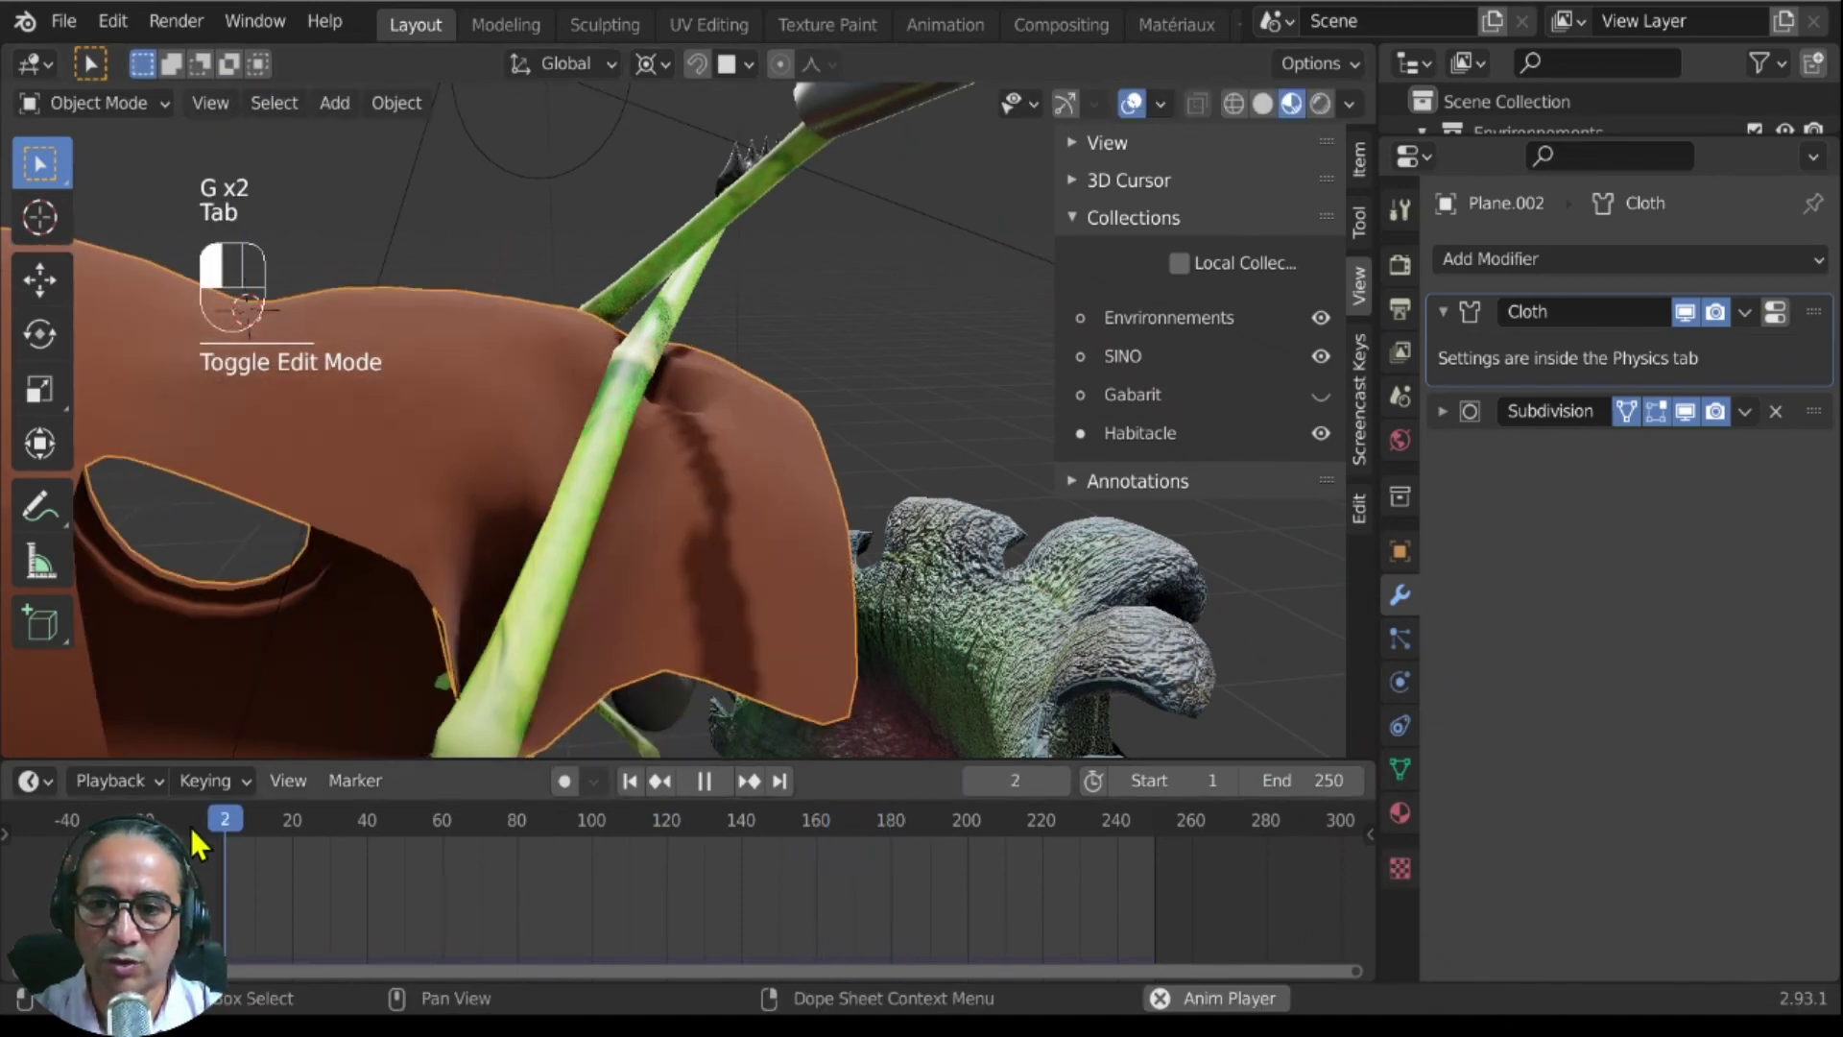
{"action": "middle_click_drag", "start_coordinate": [740, 630], "coordinate": [793, 576]}
{"action": "key", "text": "Tab"}
{"action": "left_click", "coordinate": [907, 427]}
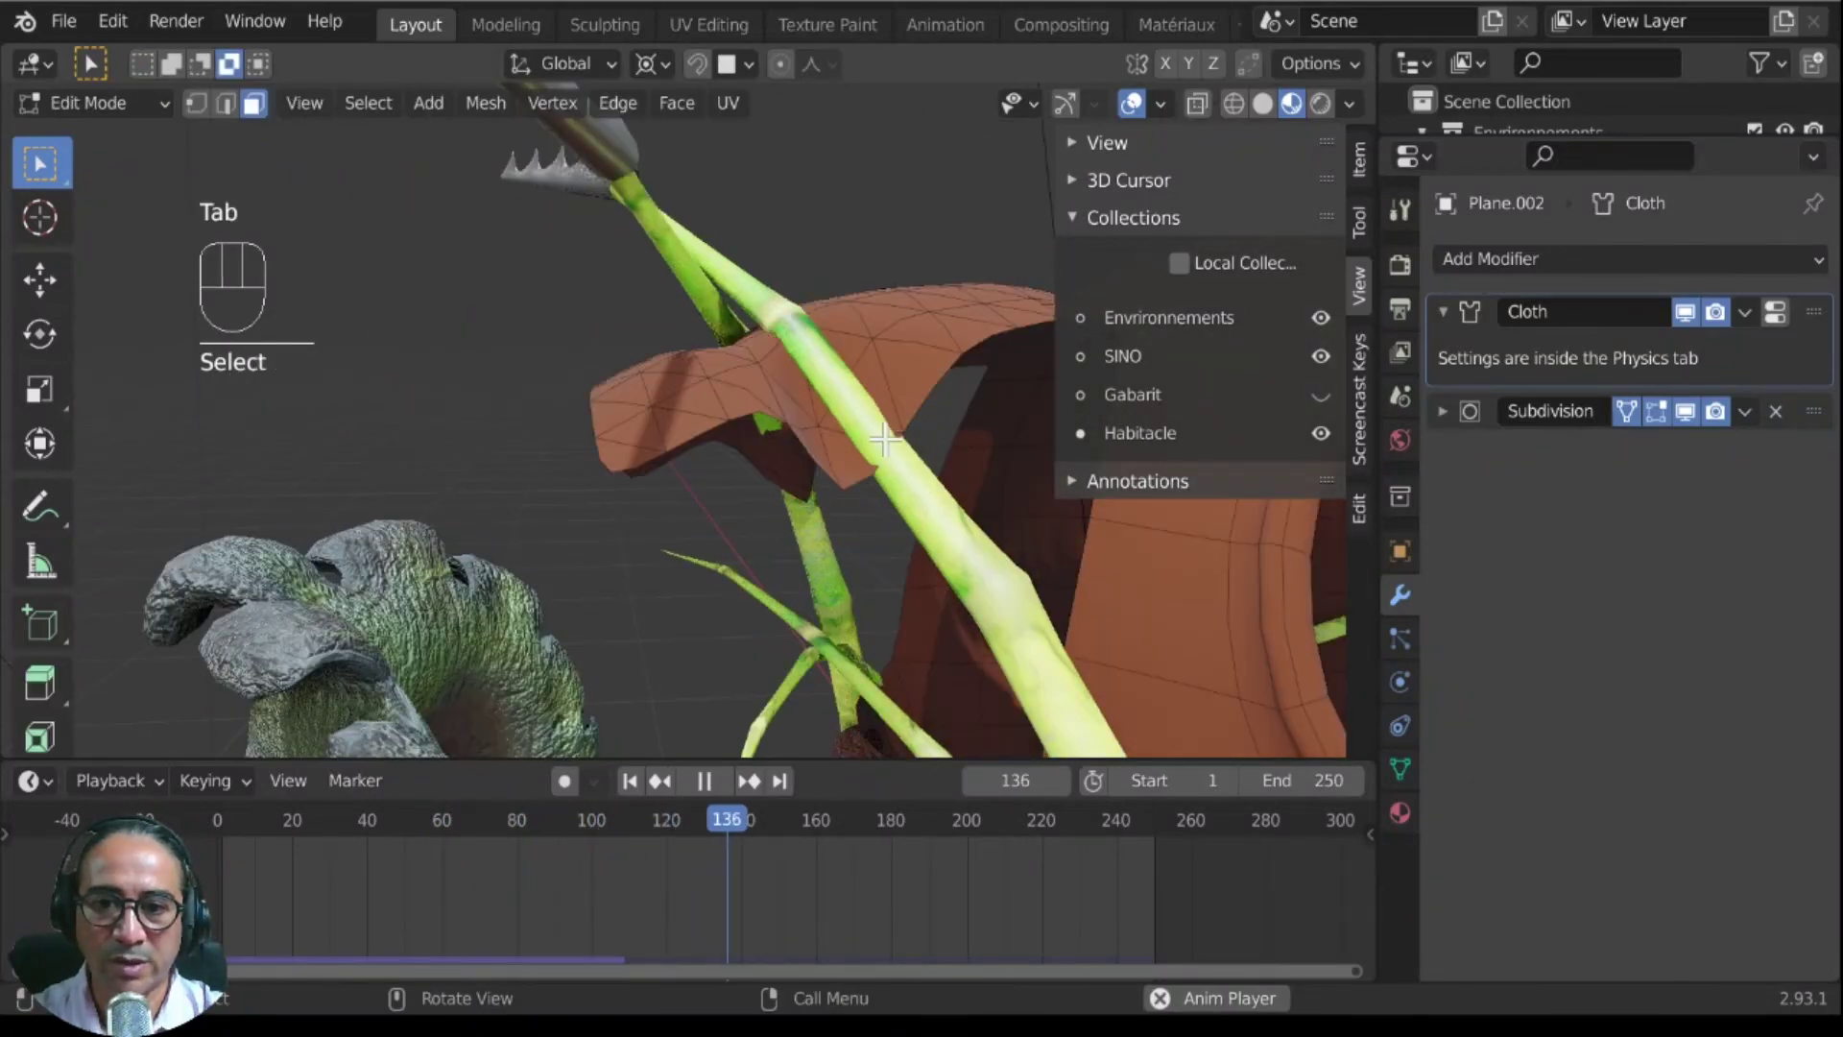
{"action": "key", "text": "g"}
{"action": "key", "text": "z"}
{"action": "left_click", "coordinate": [910, 475]}
{"action": "key", "text": "Tab"}
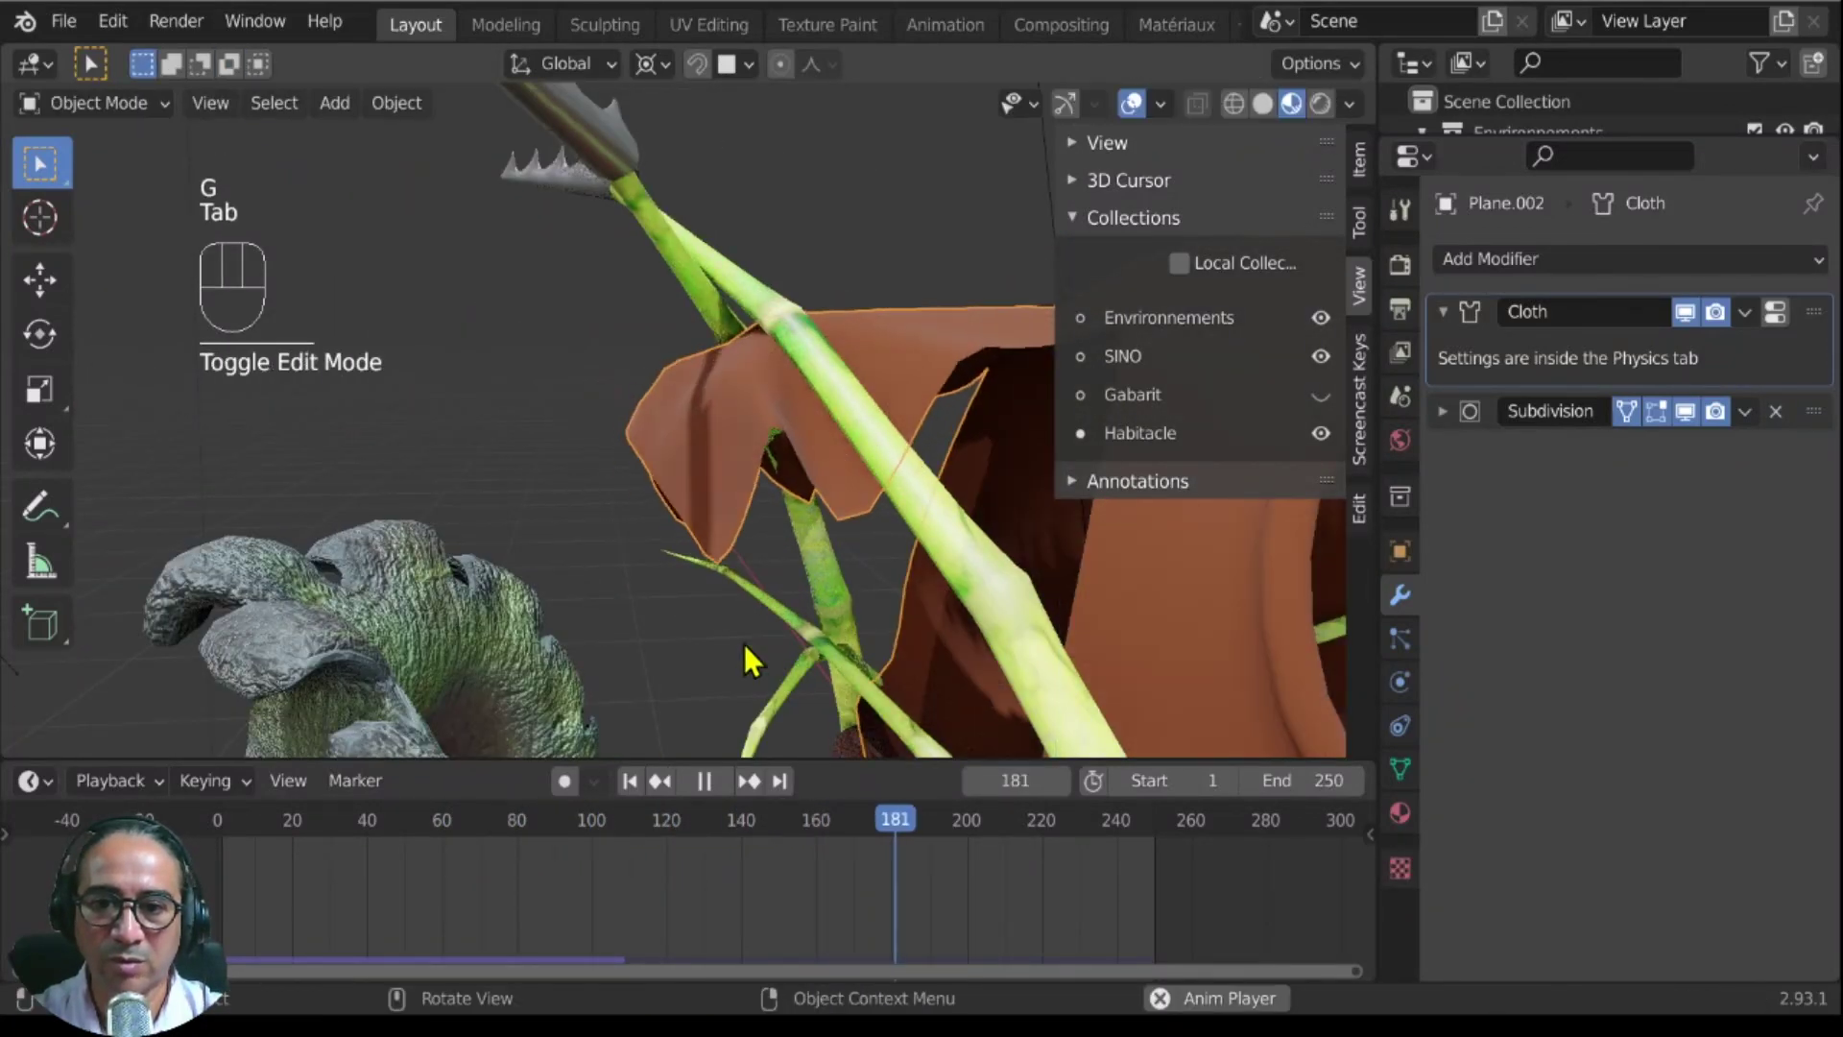
Step: Move the selected awning face clear of the bamboo pole in Edit Mode and go back to Object Mode to resimulate
{"action": "middle_click_drag", "start_coordinate": [873, 503], "coordinate": [761, 502]}
{"action": "key", "text": "Tab"}
{"action": "key", "text": "g"}
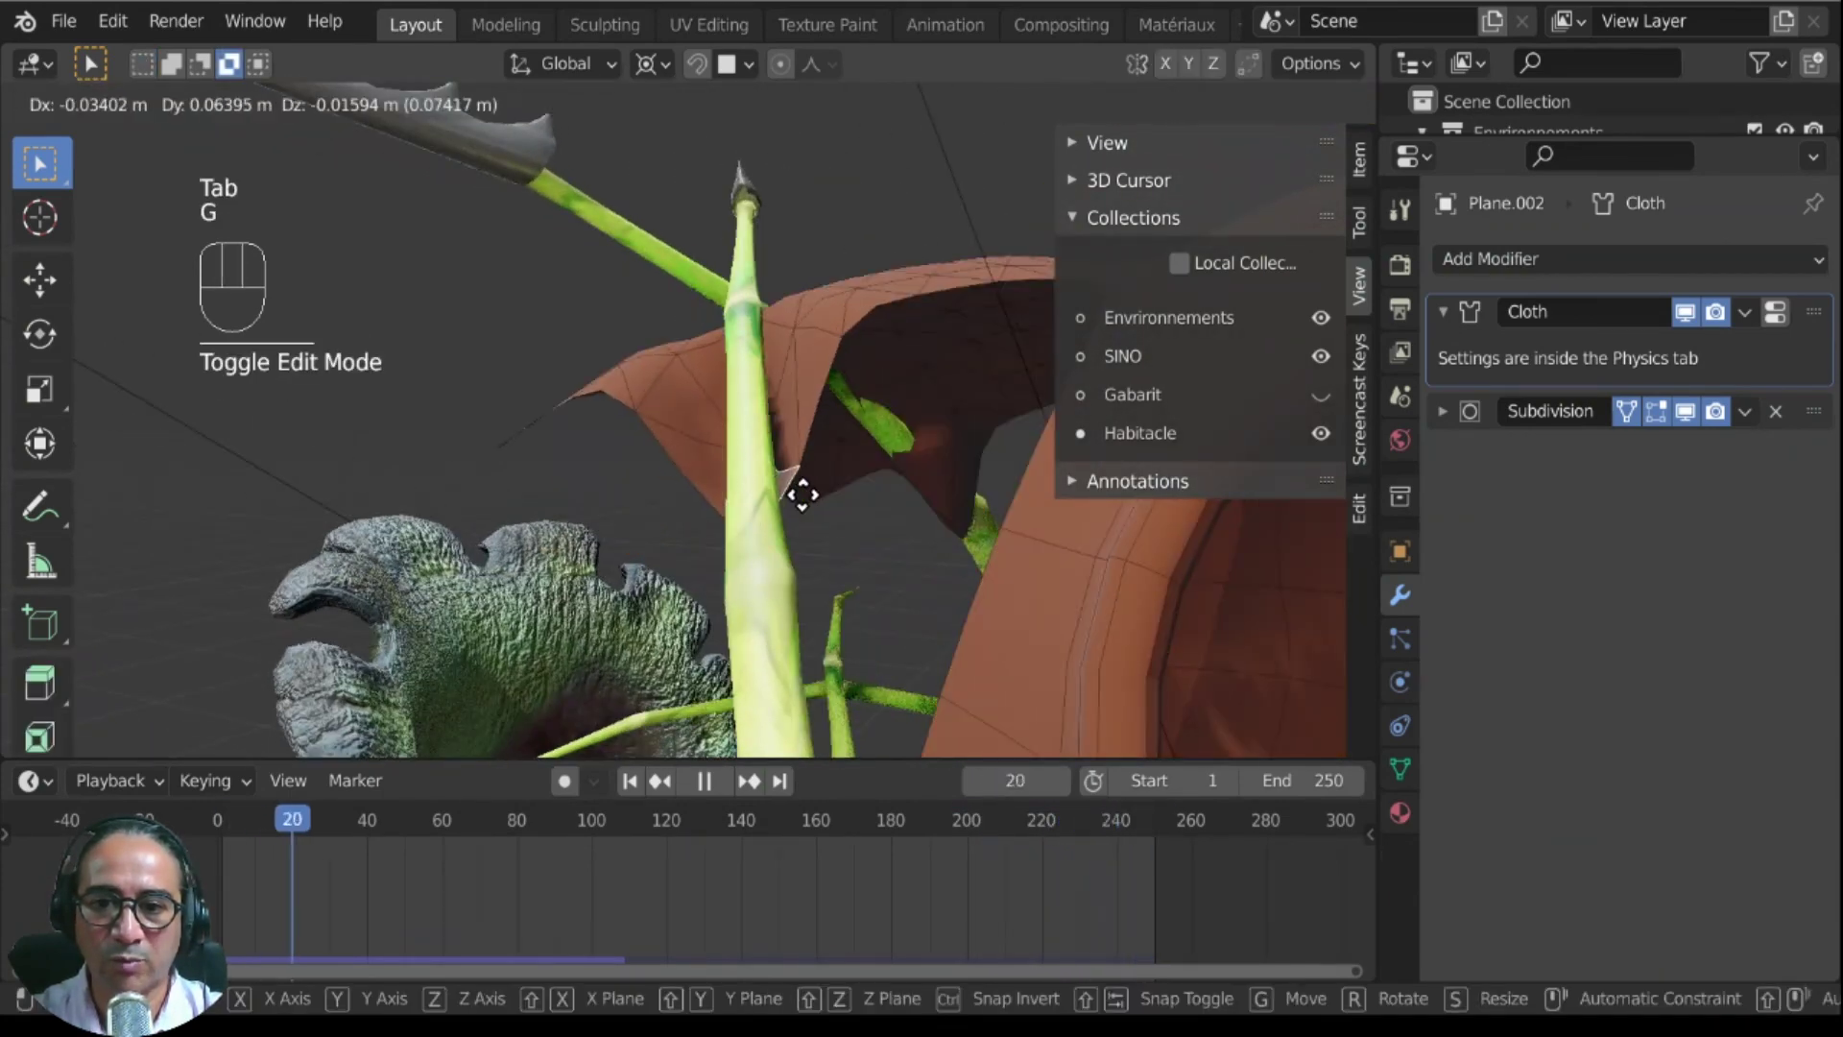
{"action": "left_click", "coordinate": [790, 486]}
{"action": "key", "text": "Tab"}
Step: Edit the side bamboo branch object, select all linked faces of its small twig and enable proportional editing
{"action": "middle_click_drag", "start_coordinate": [535, 646], "coordinate": [765, 502]}
{"action": "scroll", "coordinate": [514, 527], "scroll_direction": "up", "scroll_amount": 3}
{"action": "left_click", "coordinate": [714, 499]}
{"action": "key", "text": "Tab"}
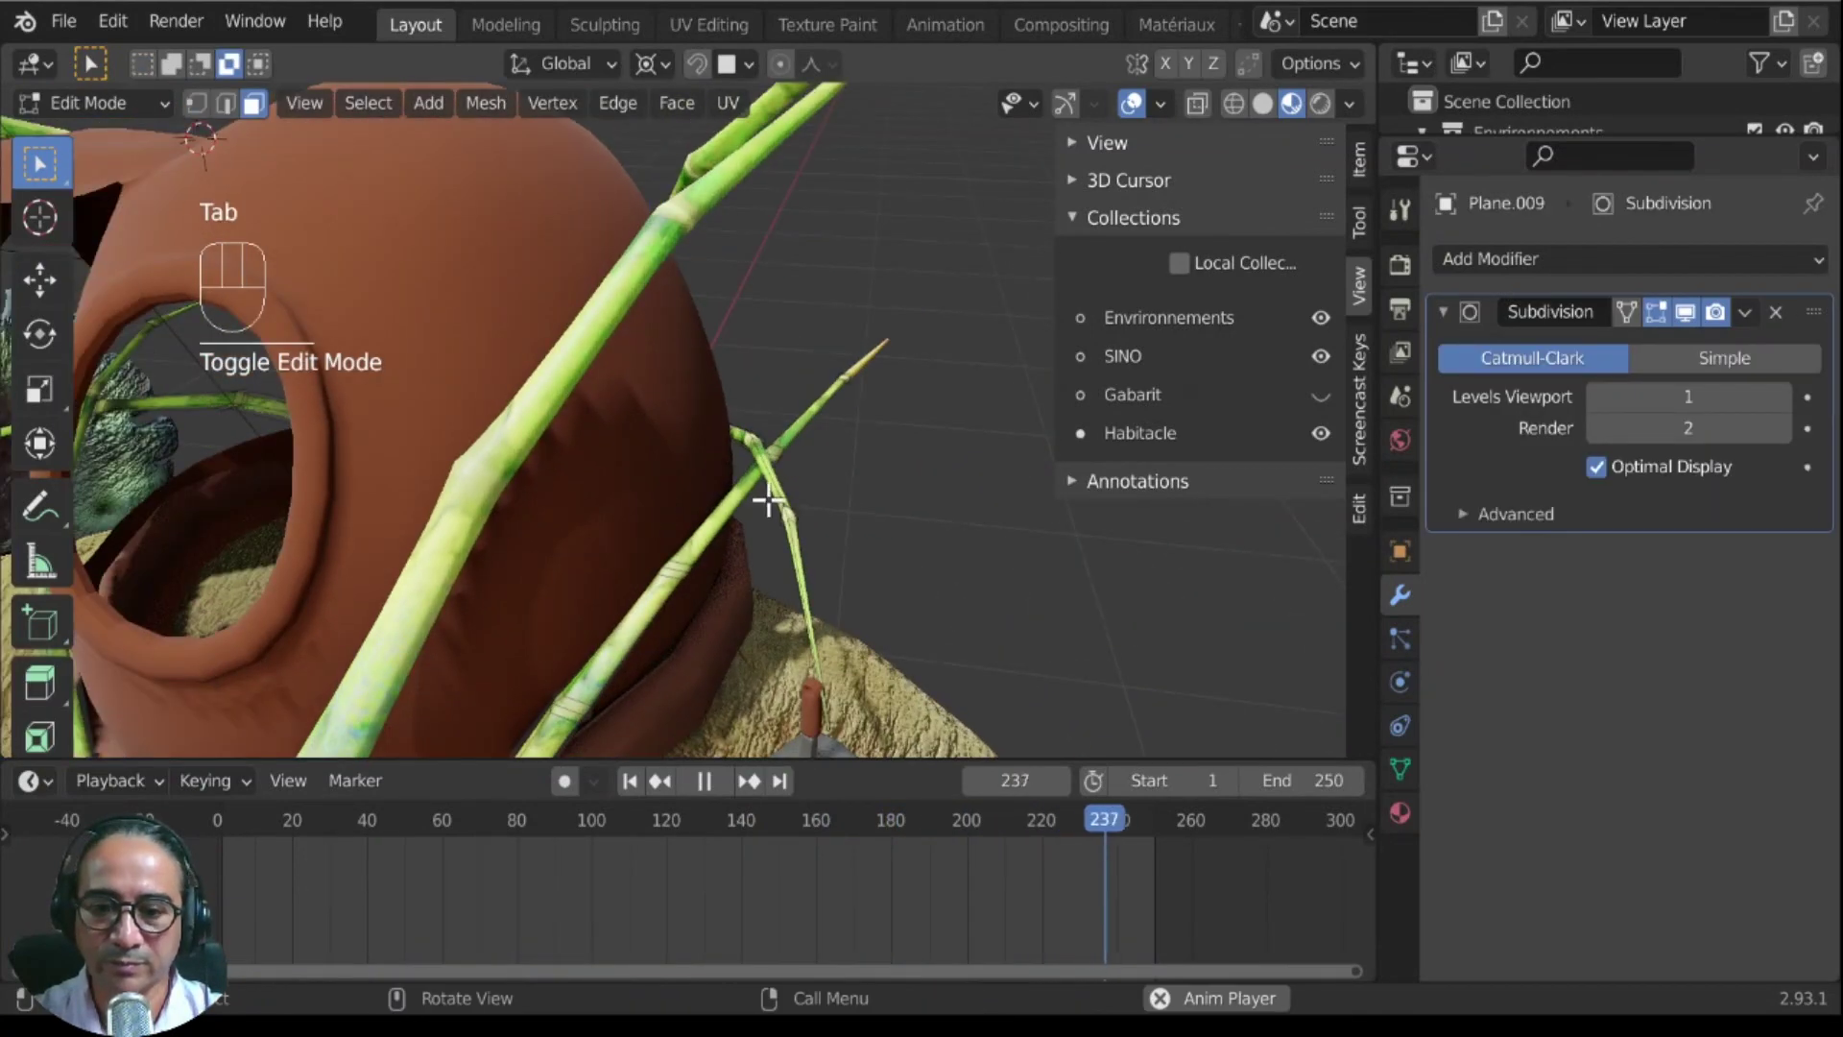
{"action": "key", "text": "l"}
{"action": "left_click", "coordinate": [780, 64]}
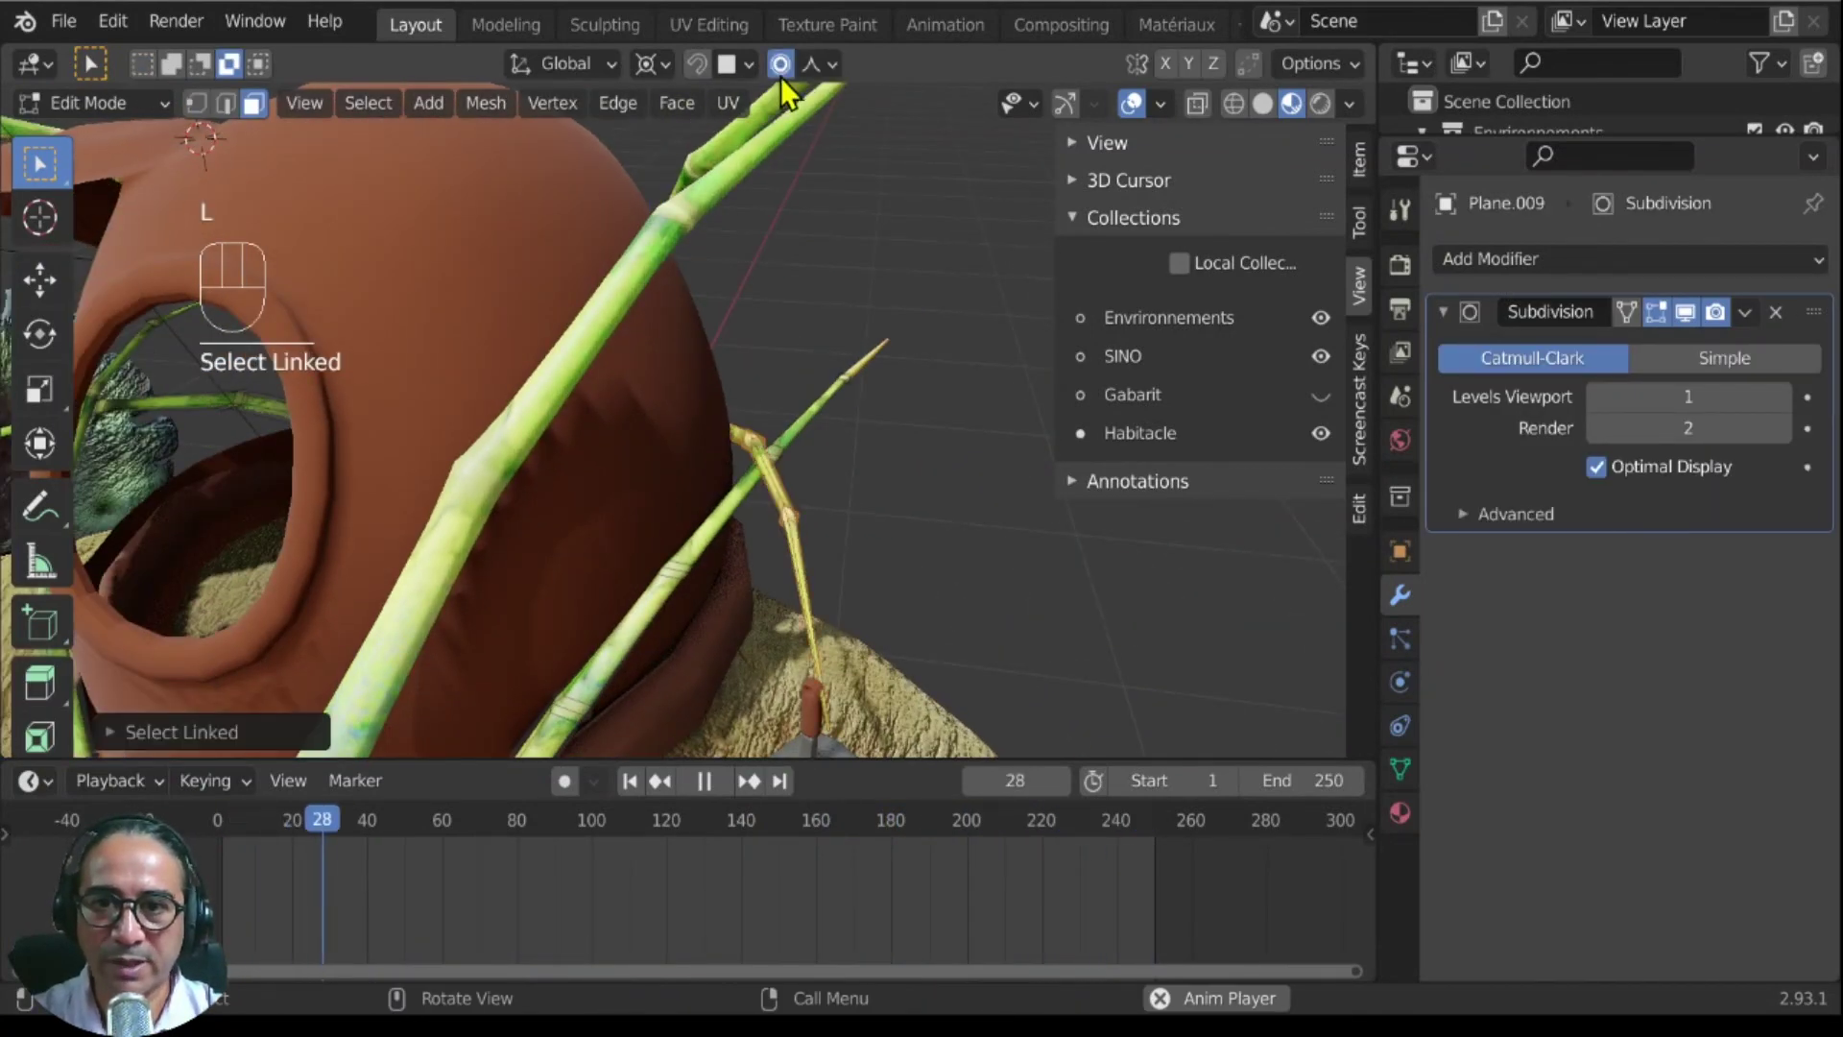
Step: Select a face loop on the twig, stop the playback and move it outward with proportional editing
{"action": "middle_click_drag", "start_coordinate": [864, 547], "coordinate": [823, 543]}
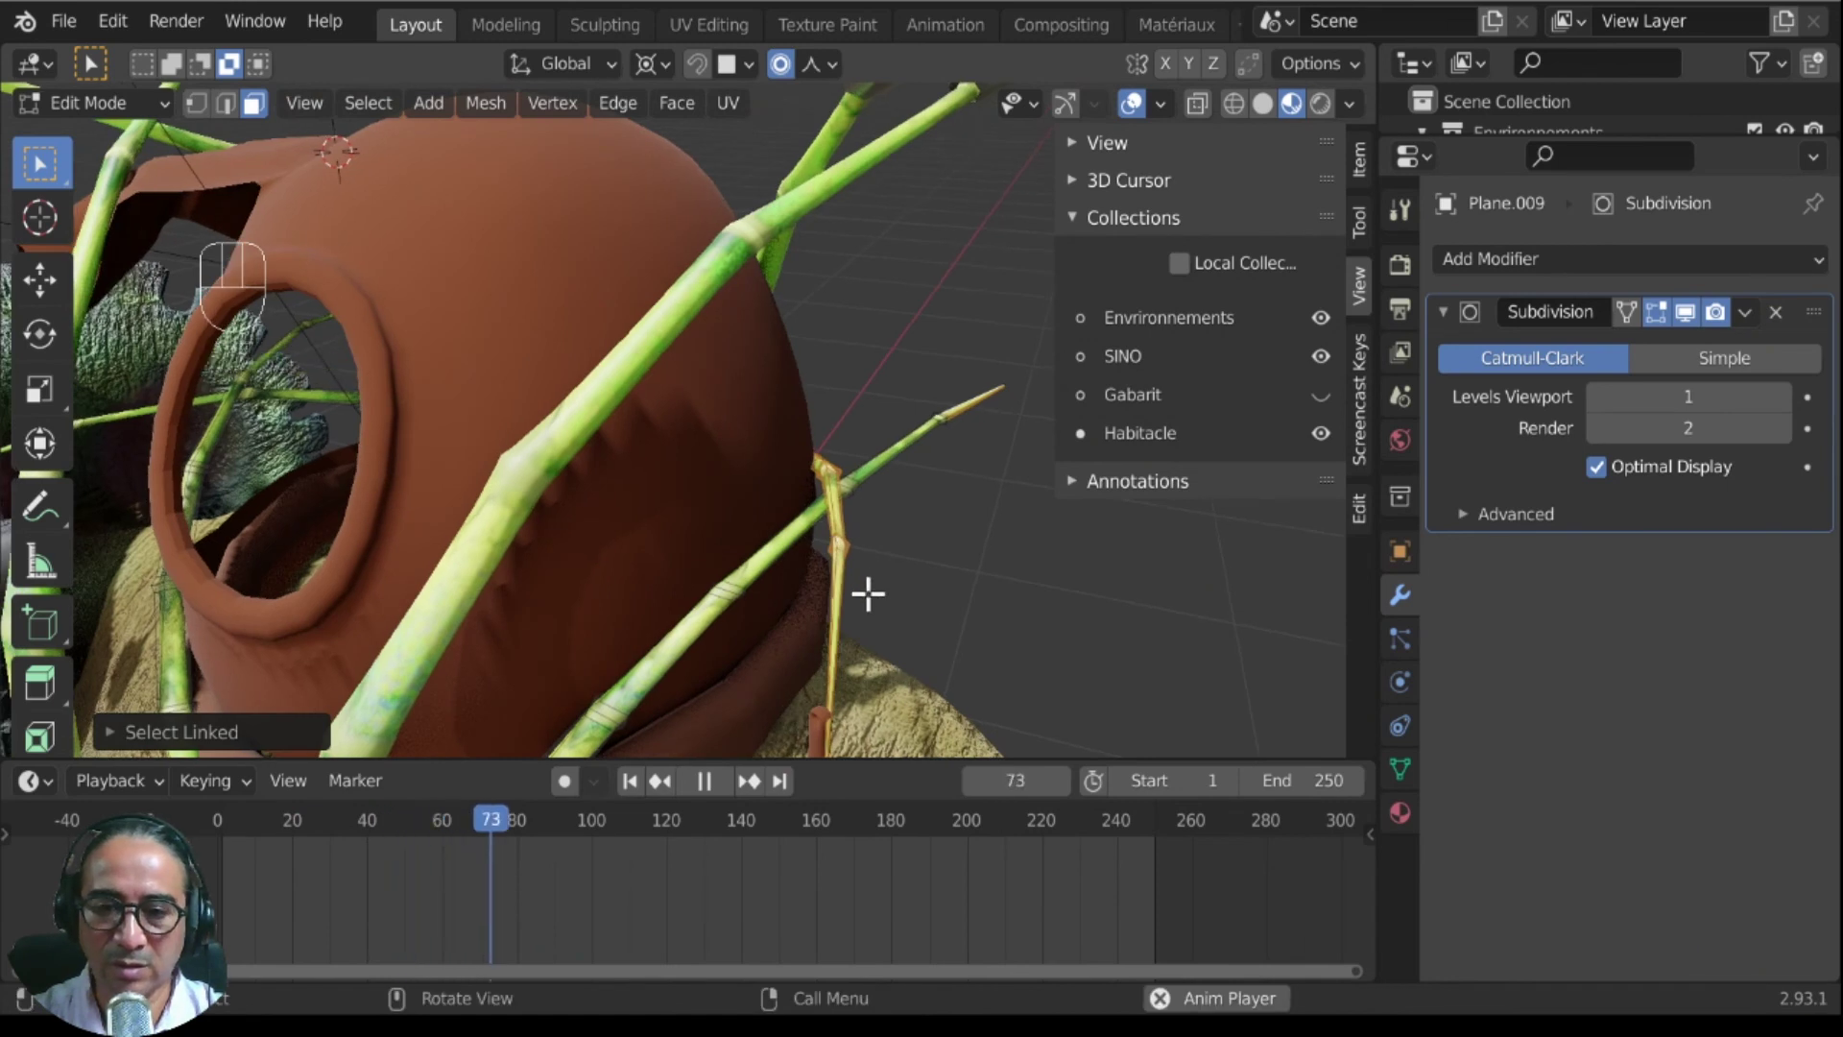
{"action": "left_click", "coordinate": [852, 536], "text": "alt"}
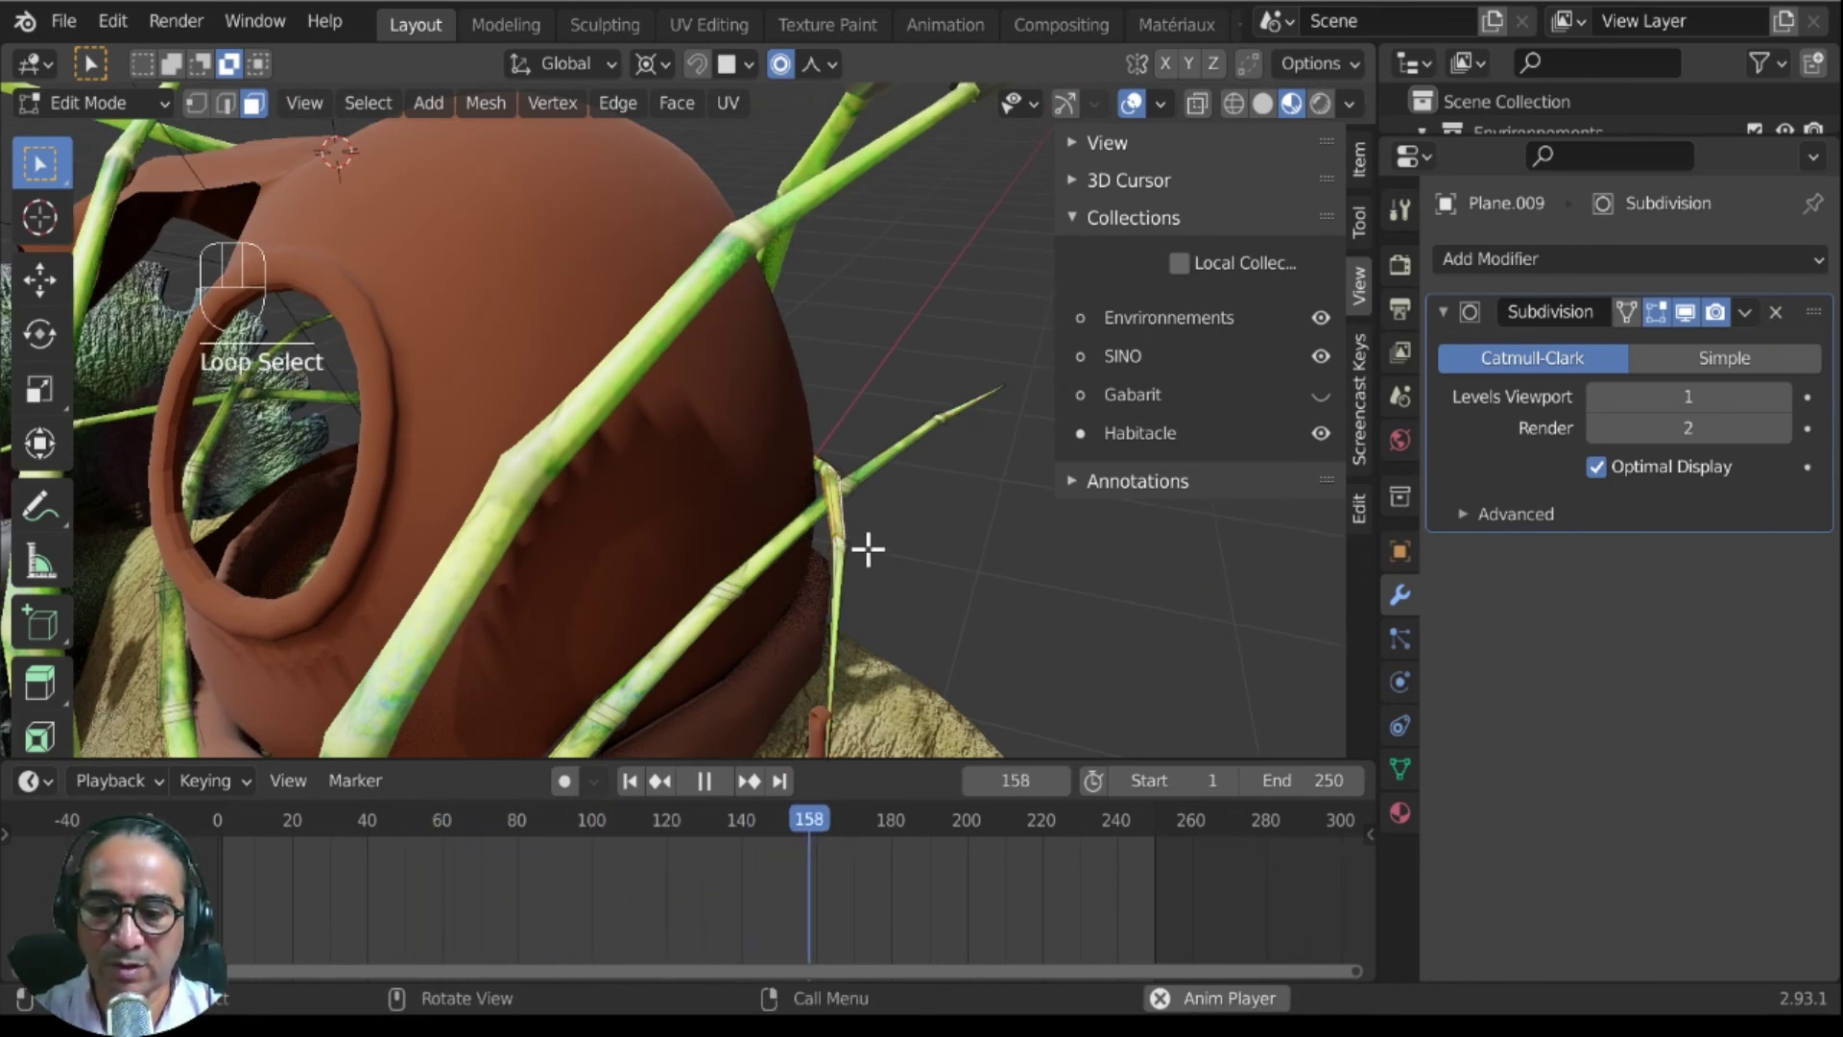
{"action": "key", "text": "space"}
{"action": "key", "text": "g"}
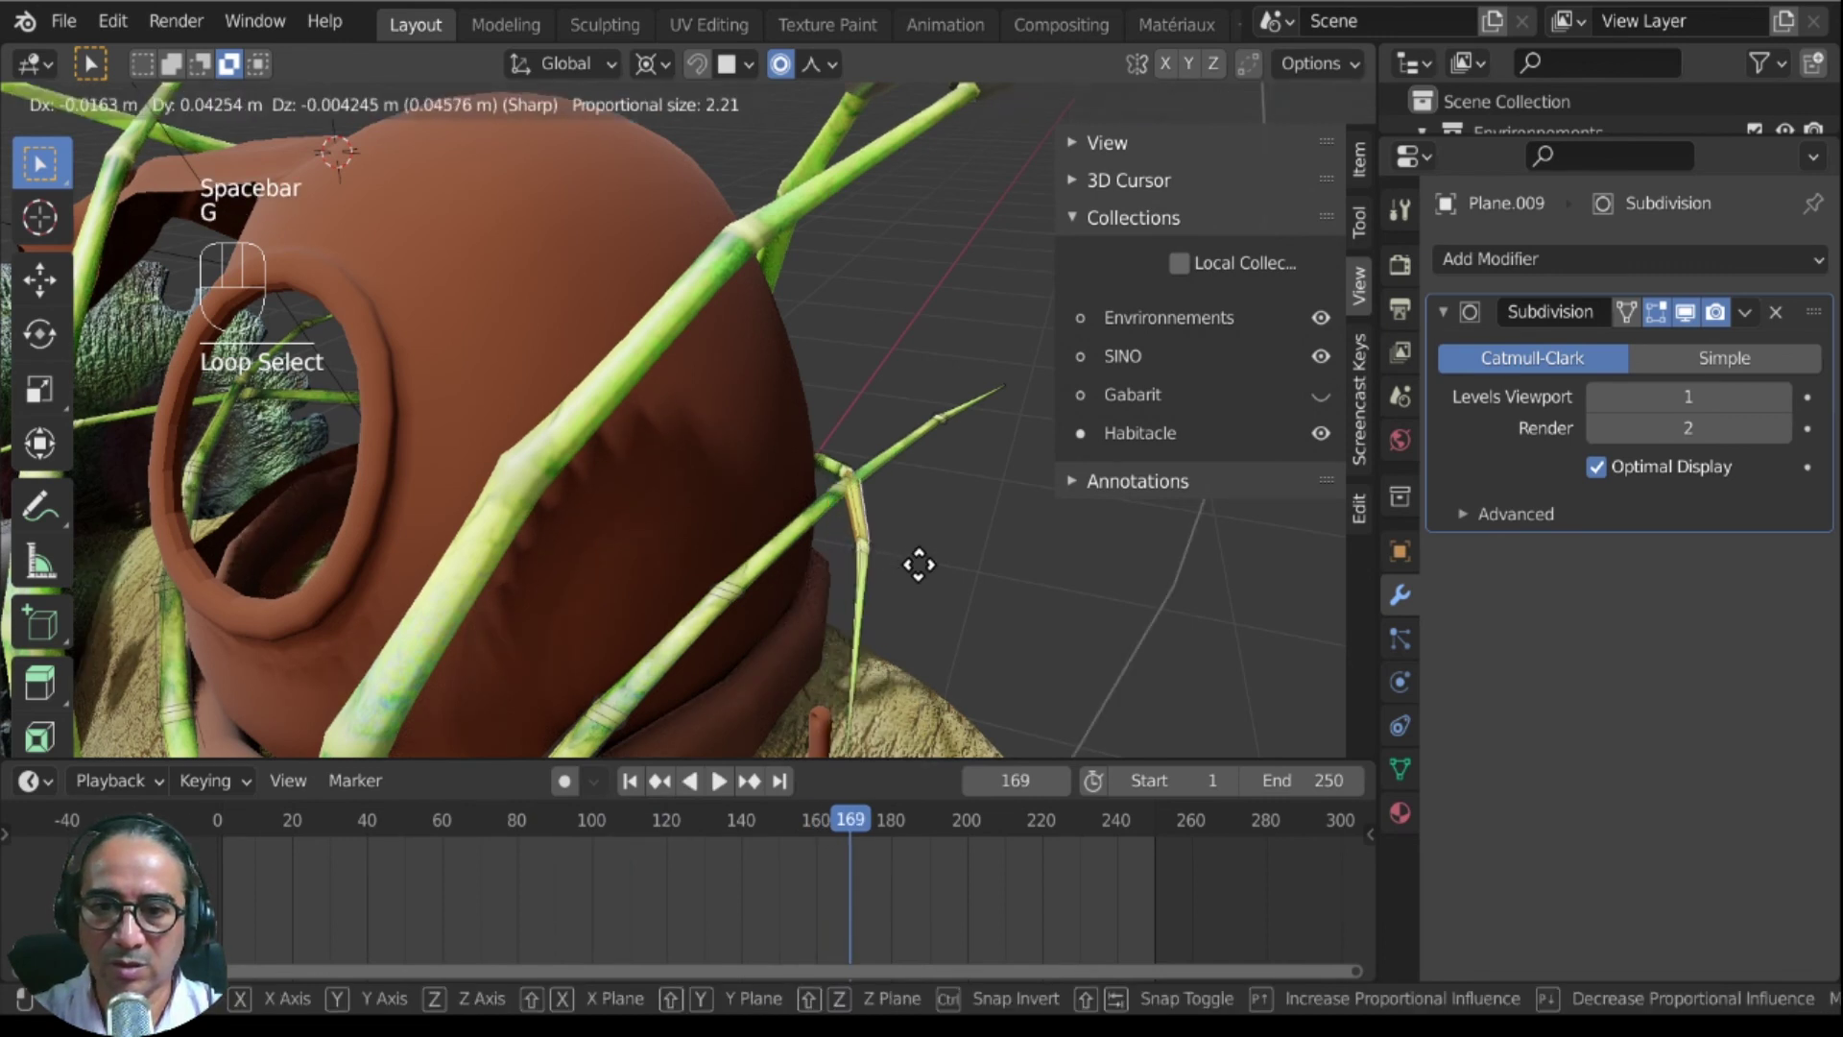
{"action": "left_click", "coordinate": [693, 581]}
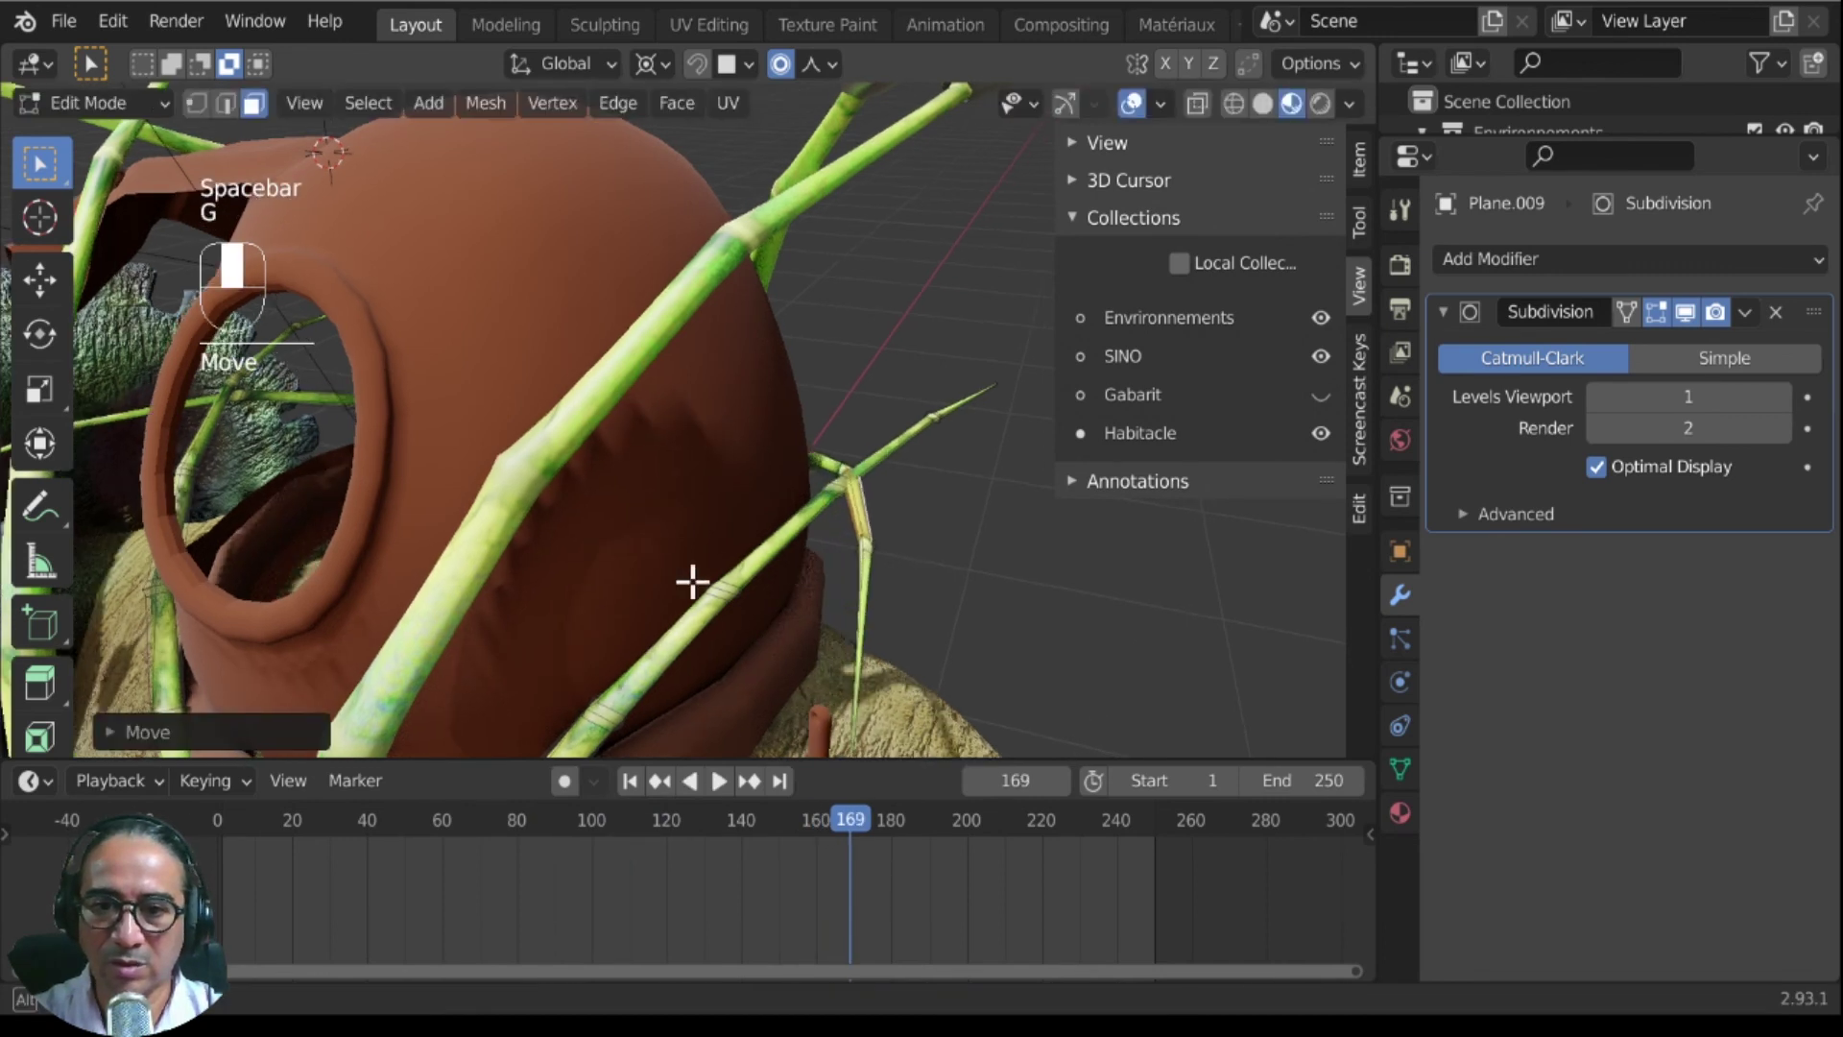
Step: Reposition the twig again above the saucepan with proportional editing and return to Object Mode
{"action": "scroll", "coordinate": [692, 581], "scroll_direction": "down", "scroll_amount": 4}
{"action": "middle_click_drag", "start_coordinate": [692, 581], "coordinate": [781, 608]}
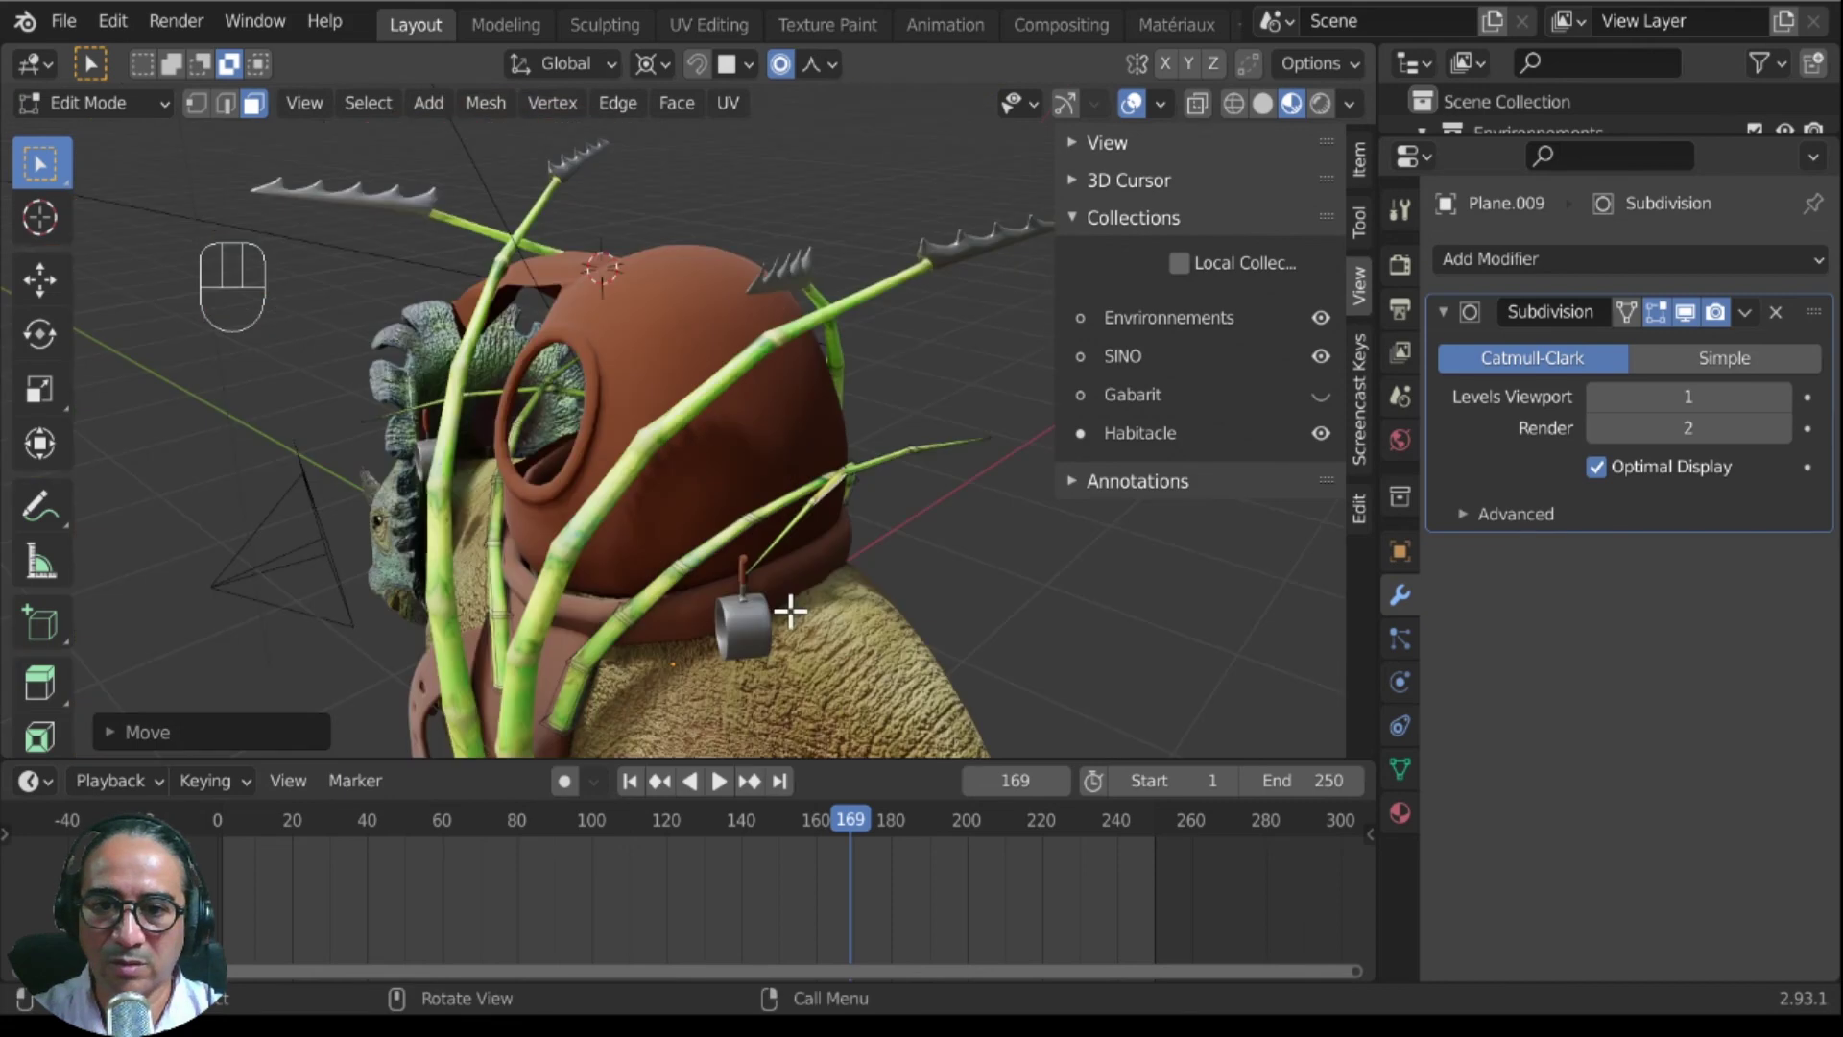
{"action": "key", "text": "g"}
{"action": "left_click", "coordinate": [732, 652]}
{"action": "key", "text": "Tab"}
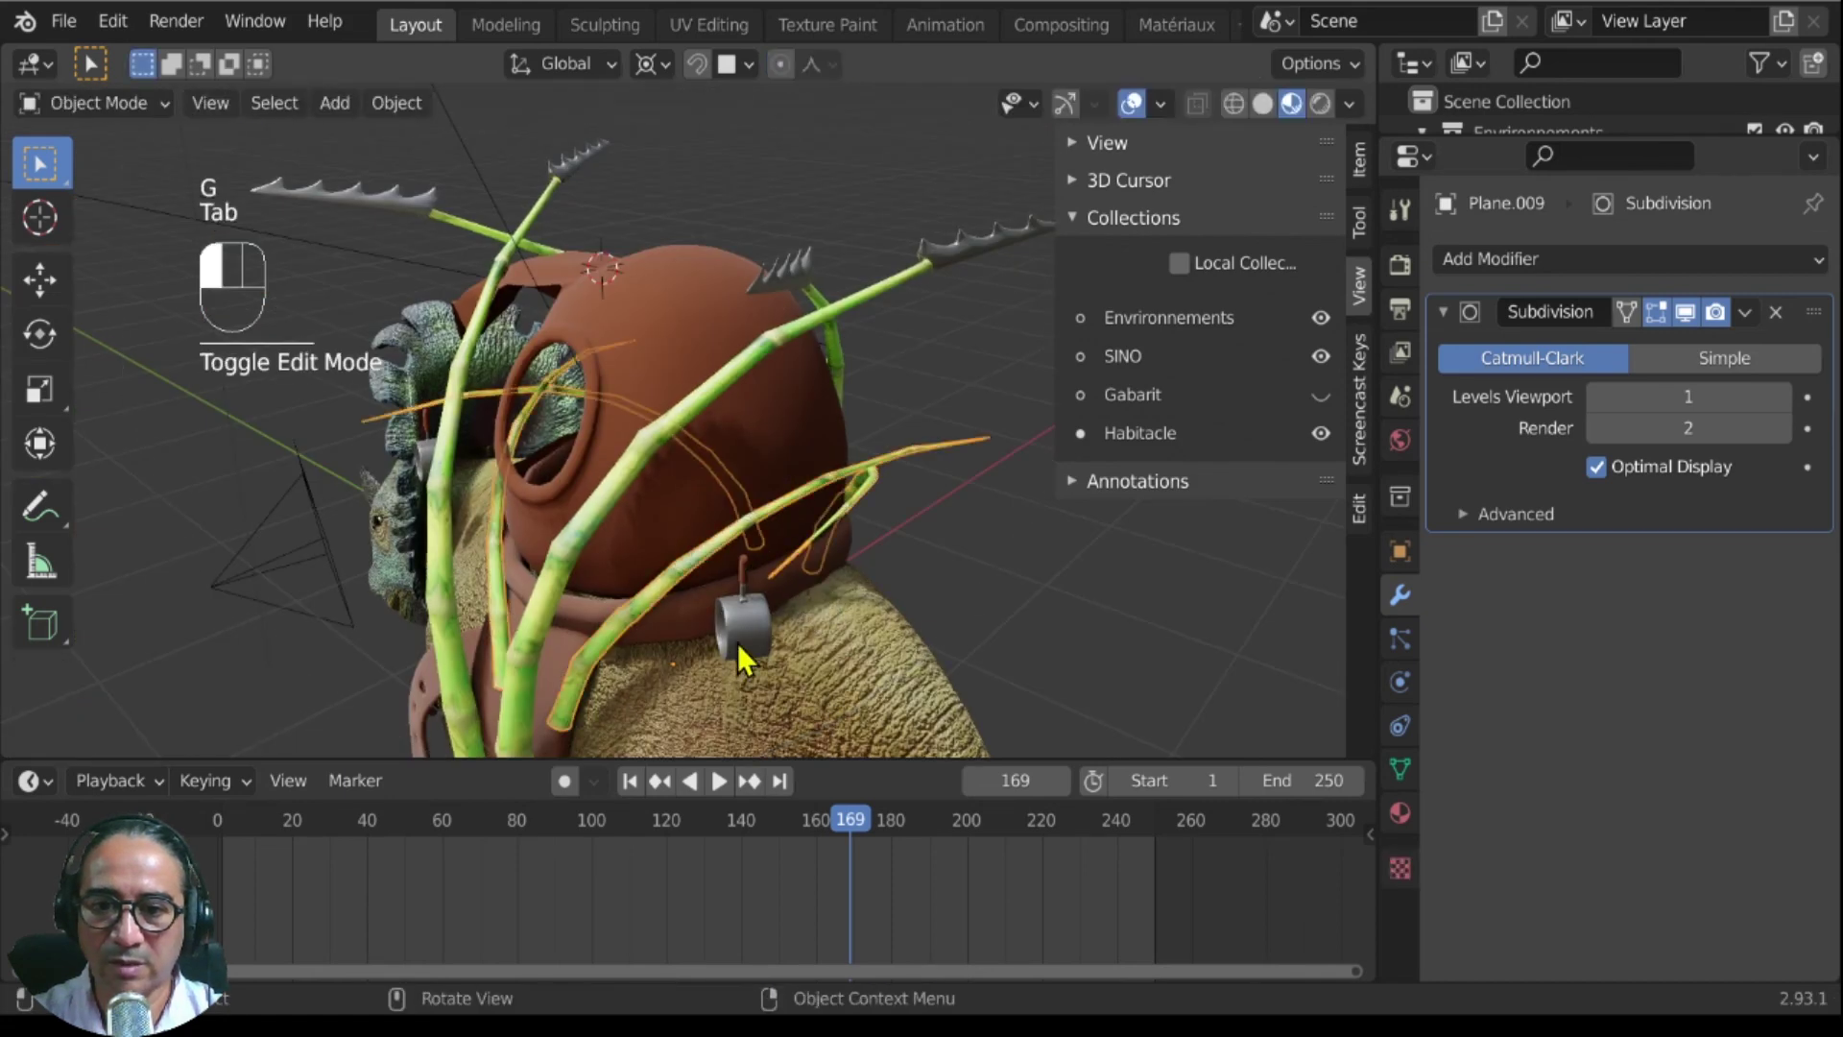
Step: Move the saucepan from behind the cabin toward the other saucepan near the dinosaur's frill
{"action": "left_click", "coordinate": [773, 641]}
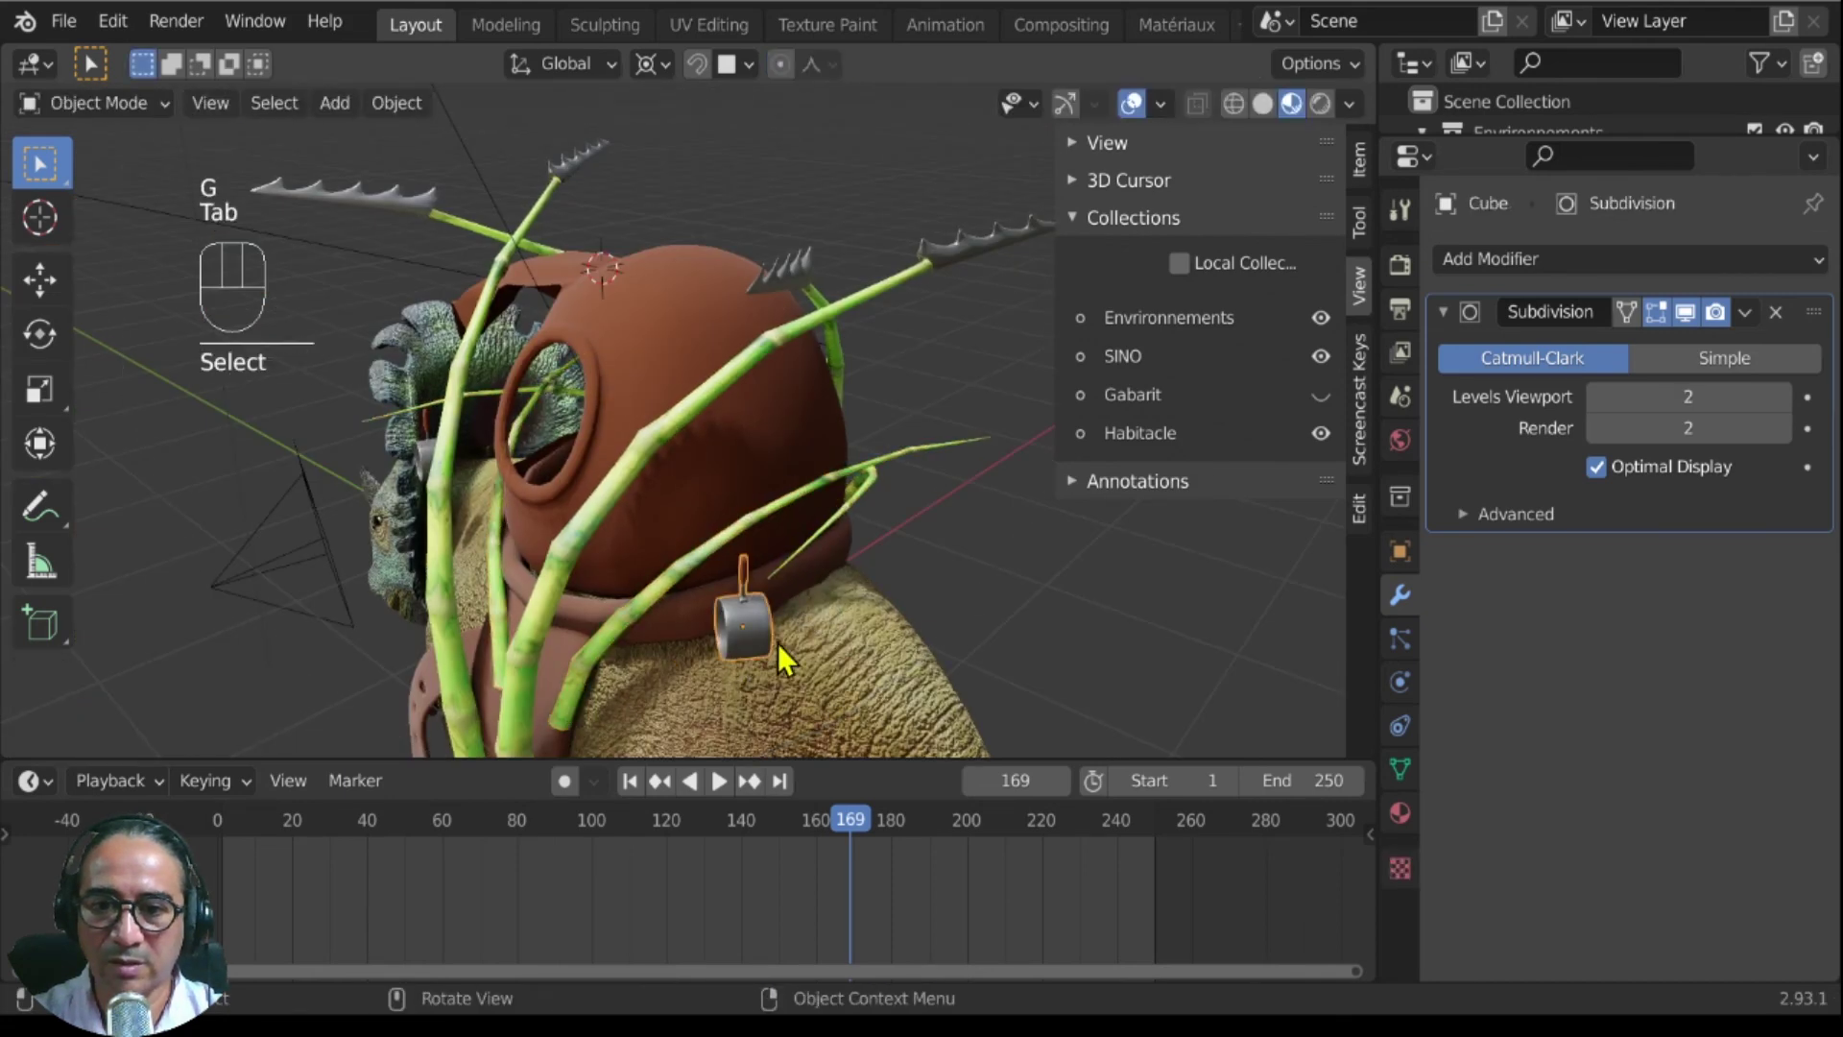
{"action": "key", "text": "g"}
{"action": "left_click", "coordinate": [362, 601]}
{"action": "key", "text": "KP_Decimal"}
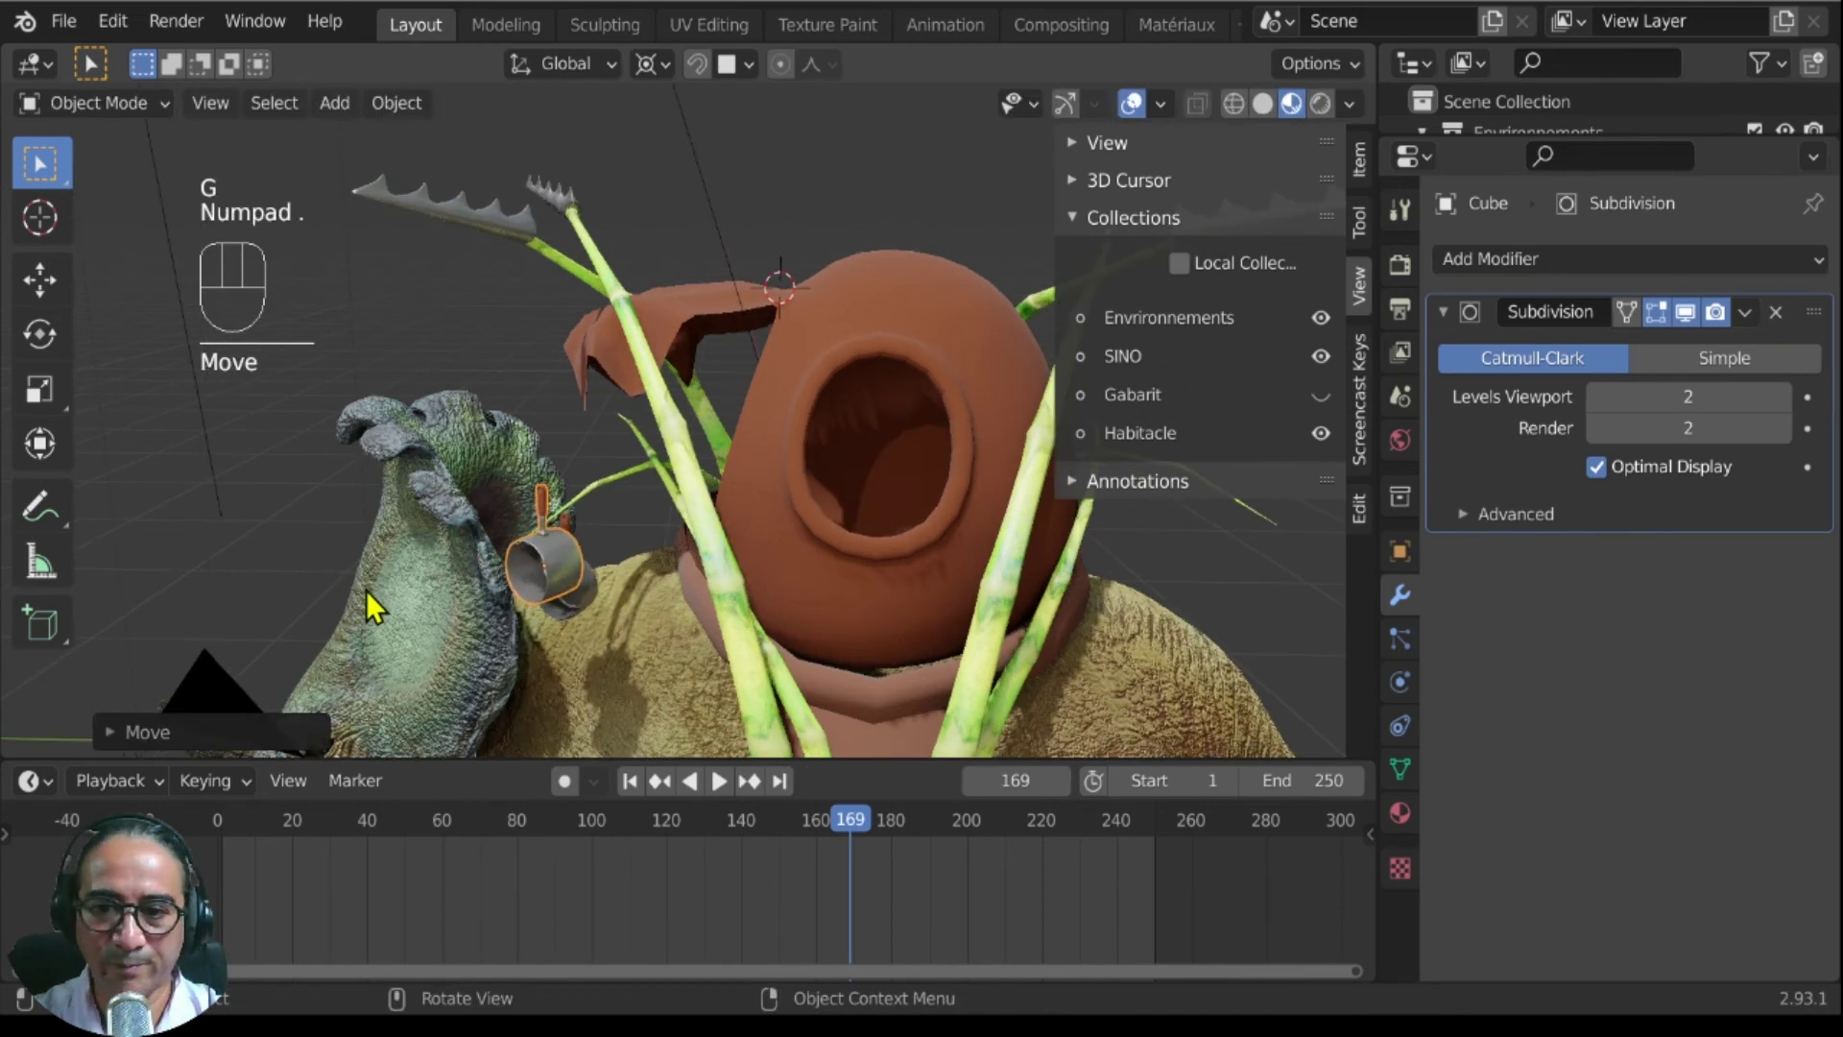
{"action": "middle_click_drag", "start_coordinate": [374, 605], "coordinate": [567, 440]}
{"action": "key", "text": "KP_Decimal"}
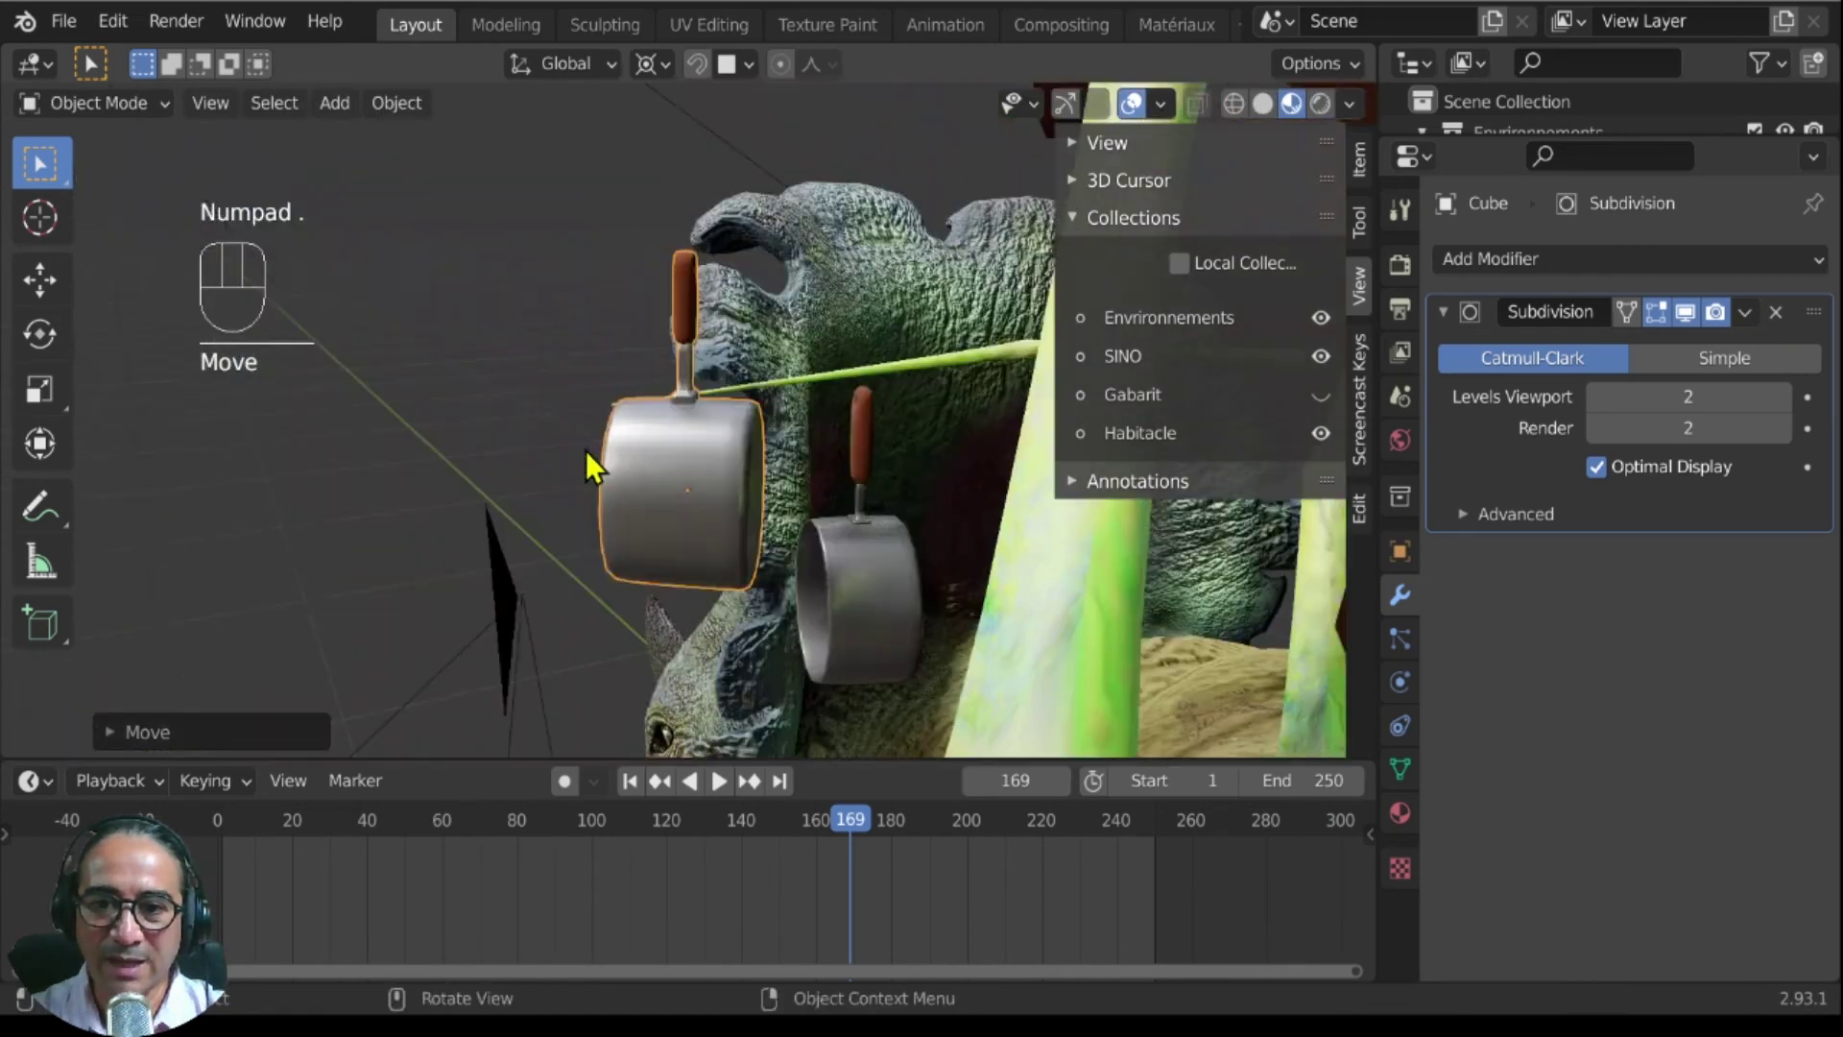
Step: Refine the saucepan's position from the side and from above so it sits beside the other one
{"action": "key", "text": "g"}
{"action": "left_click", "coordinate": [727, 678]}
{"action": "middle_click_drag", "start_coordinate": [728, 677], "coordinate": [689, 273]}
{"action": "key", "text": "g"}
{"action": "left_click", "coordinate": [461, 308]}
{"action": "key", "text": "r"}
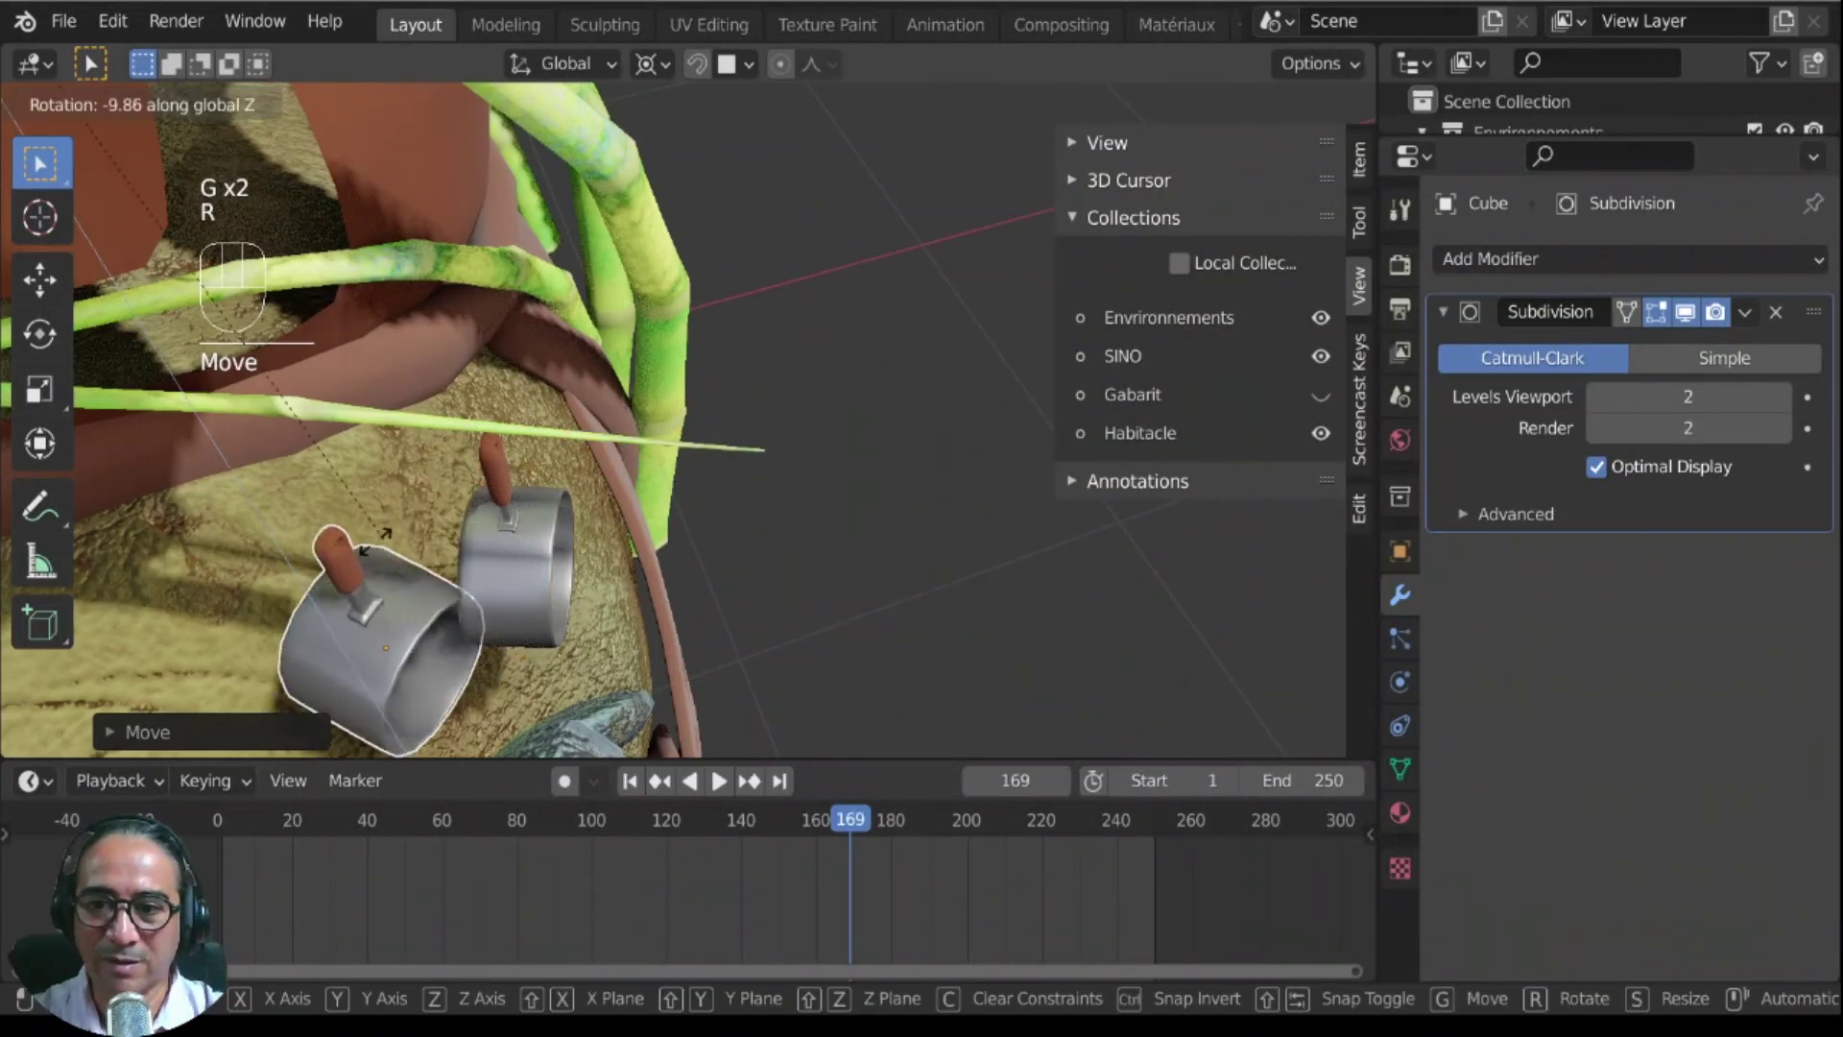
{"action": "key", "text": "Escape"}
{"action": "key", "text": "ctrl+z"}
Step: Set the transform pivot to Median Point, then rotate the saucepan about Z and move it away from the other pan
{"action": "left_click", "coordinate": [653, 63]}
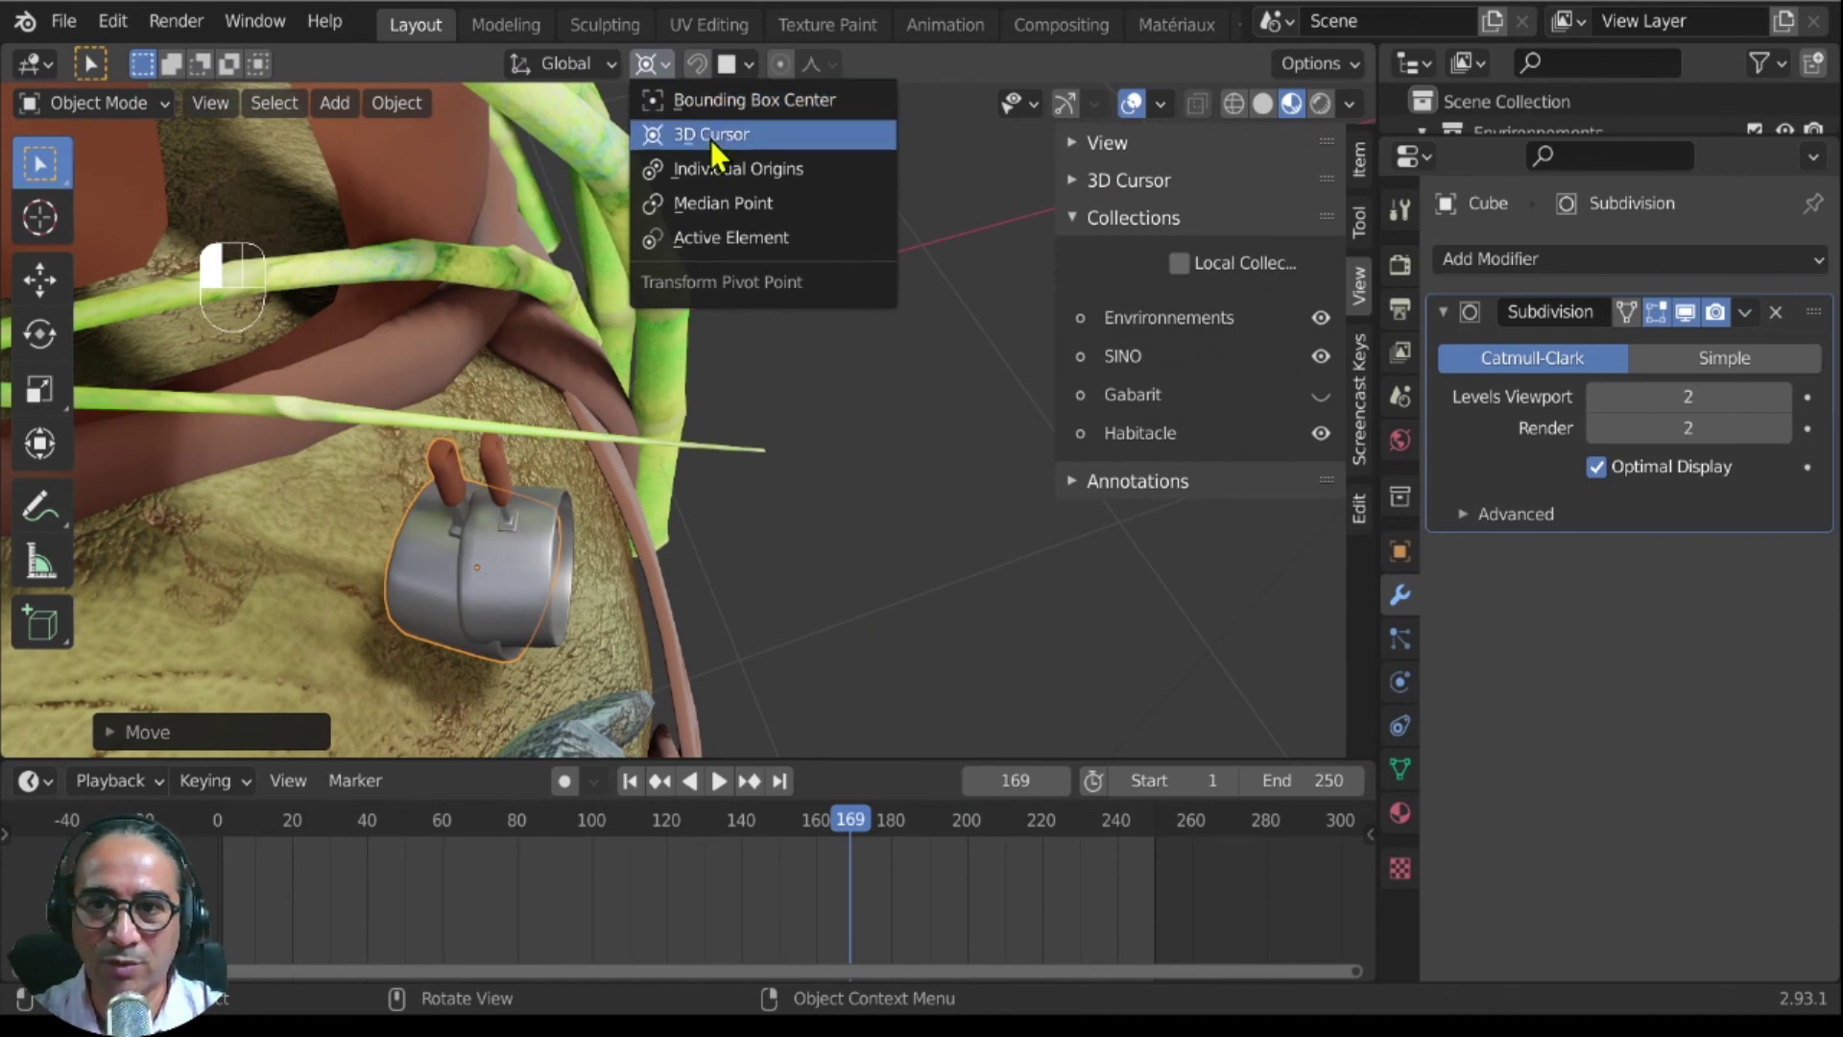
{"action": "left_click", "coordinate": [750, 204]}
{"action": "key", "text": "r"}
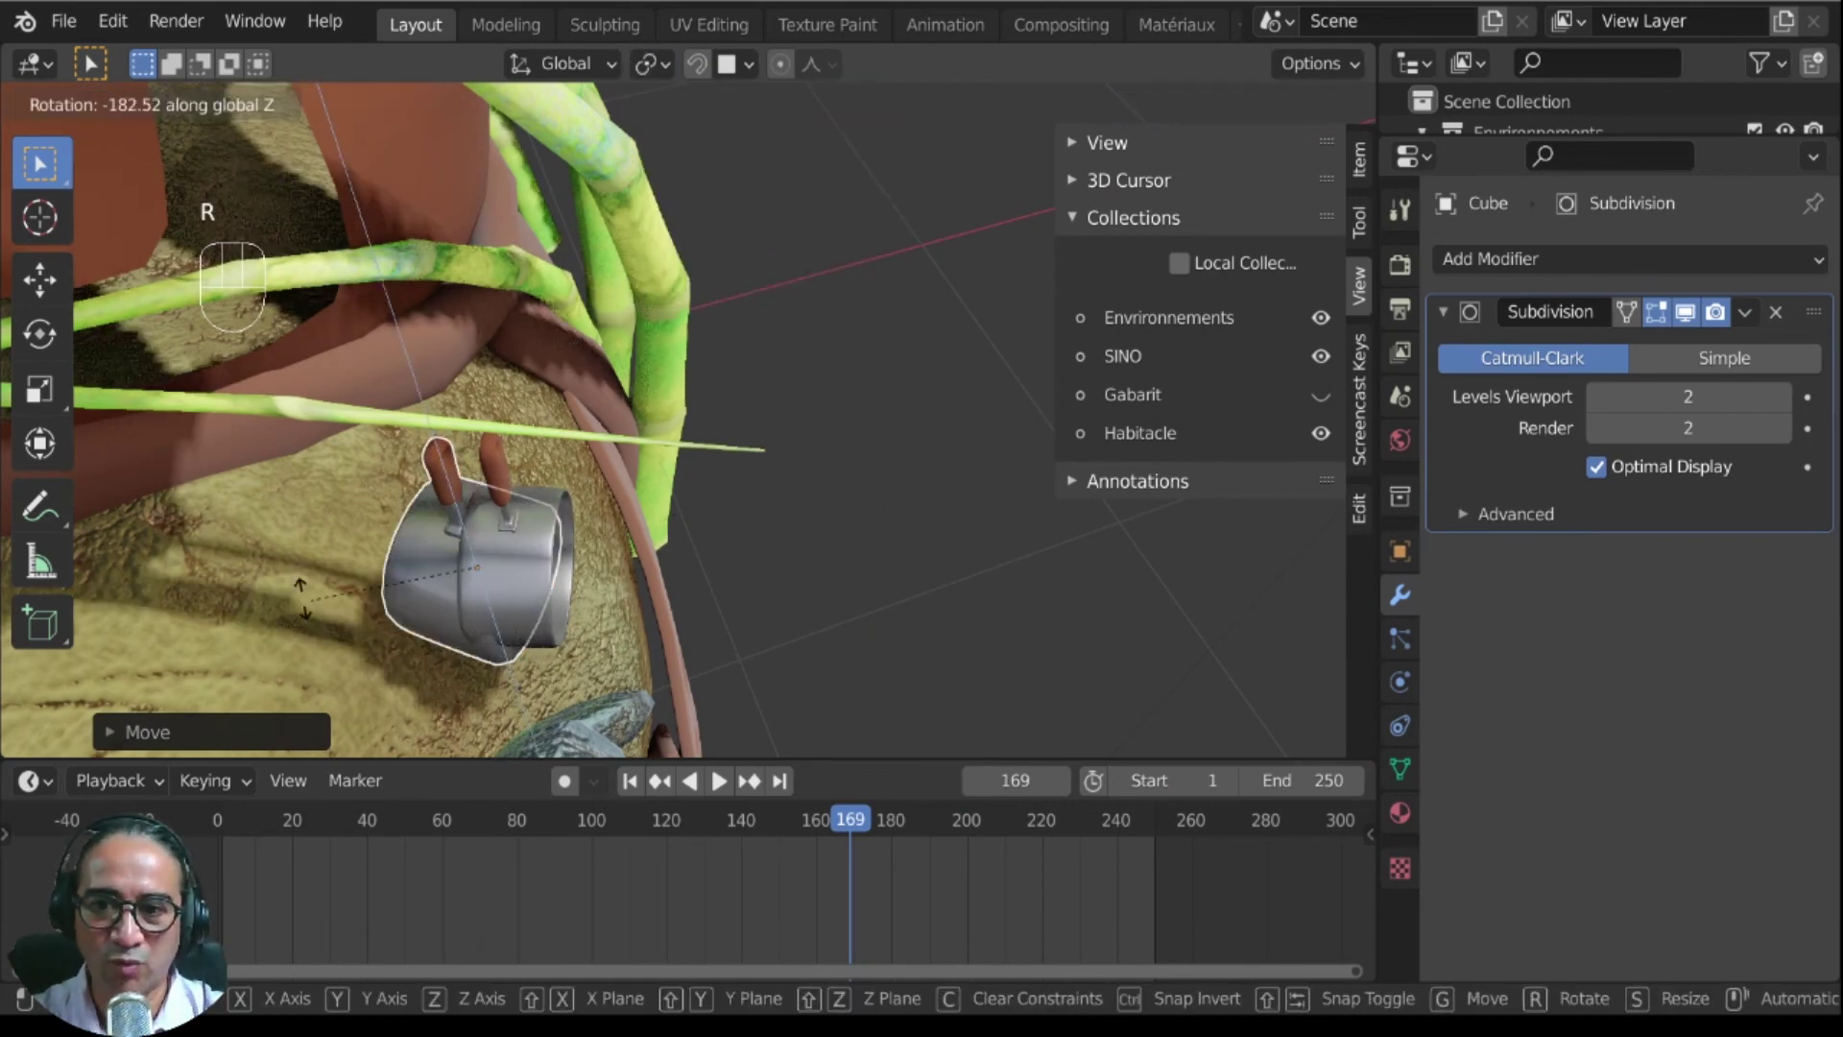
{"action": "left_click", "coordinate": [361, 618]}
{"action": "key", "text": "g"}
{"action": "left_click", "coordinate": [288, 576]}
Step: Tilt the saucepan slightly and move it so its handle hangs from the bamboo twig next to the other pan
{"action": "middle_click_drag", "start_coordinate": [288, 576], "coordinate": [1380, 396]}
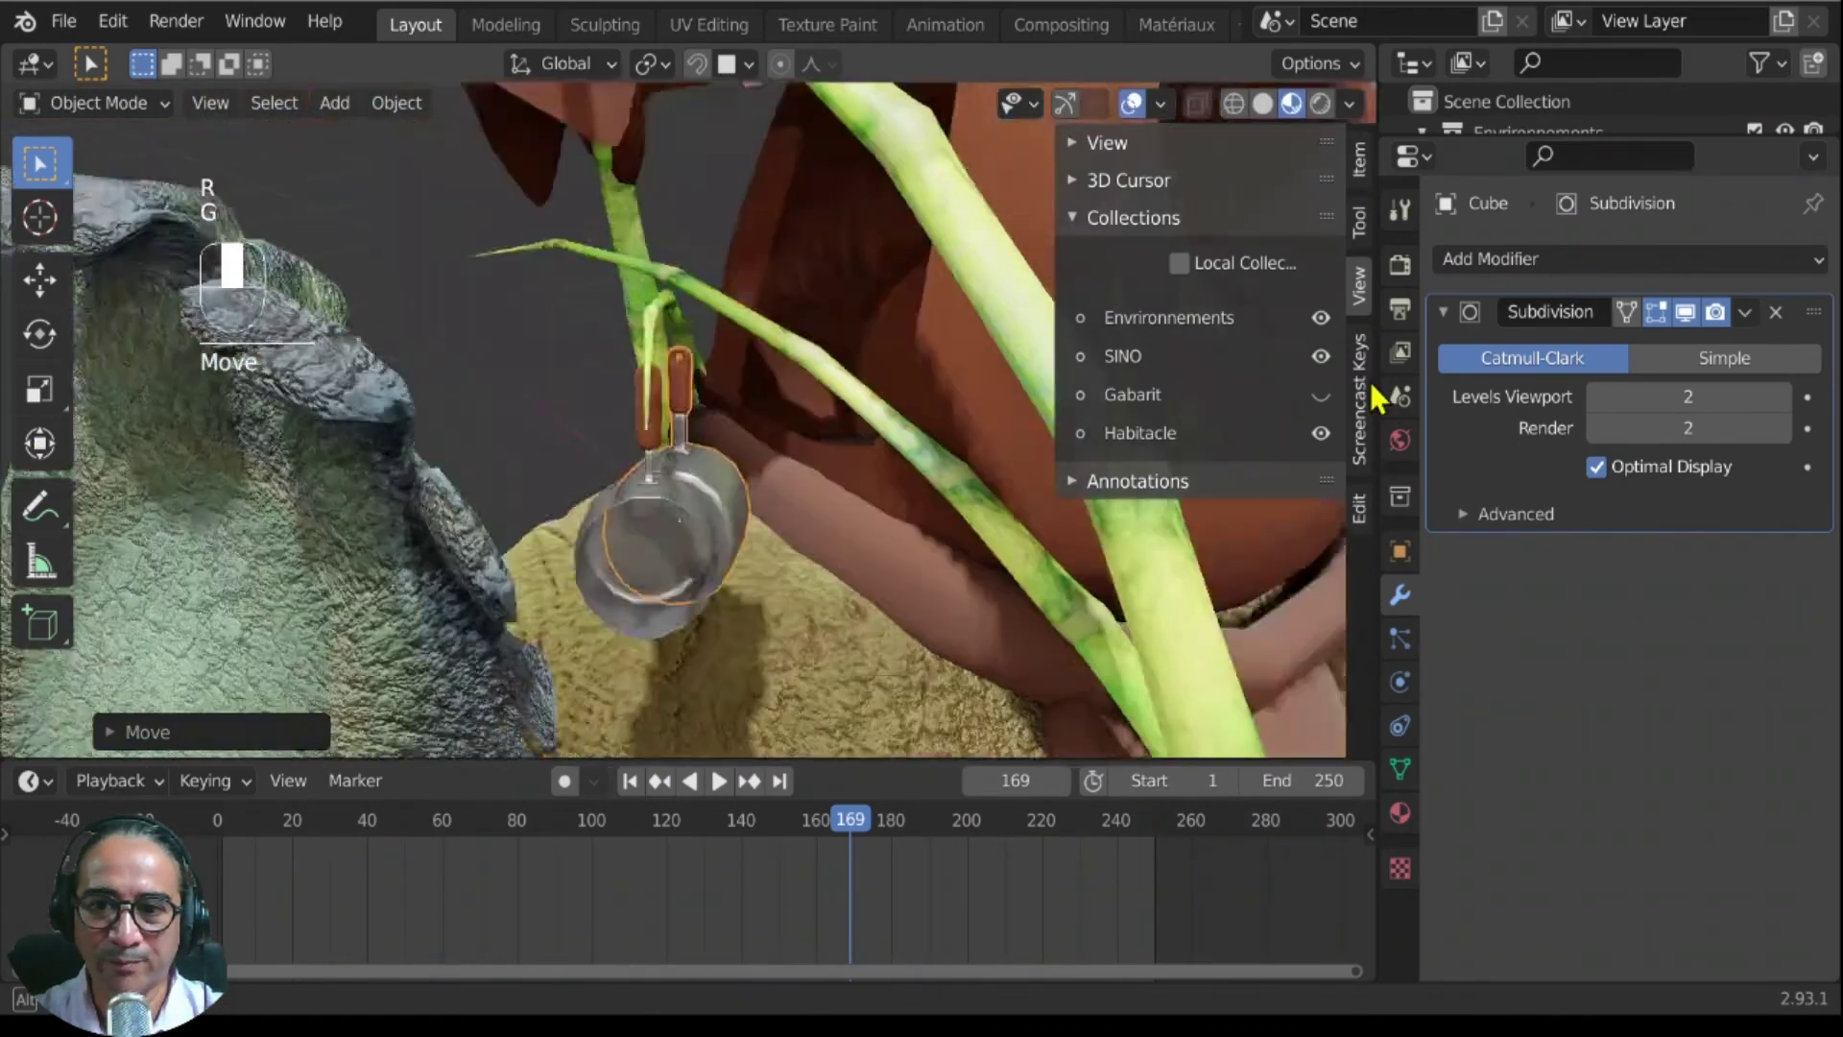
{"action": "middle_click_drag", "start_coordinate": [1214, 732], "coordinate": [993, 595], "text": "shift"}
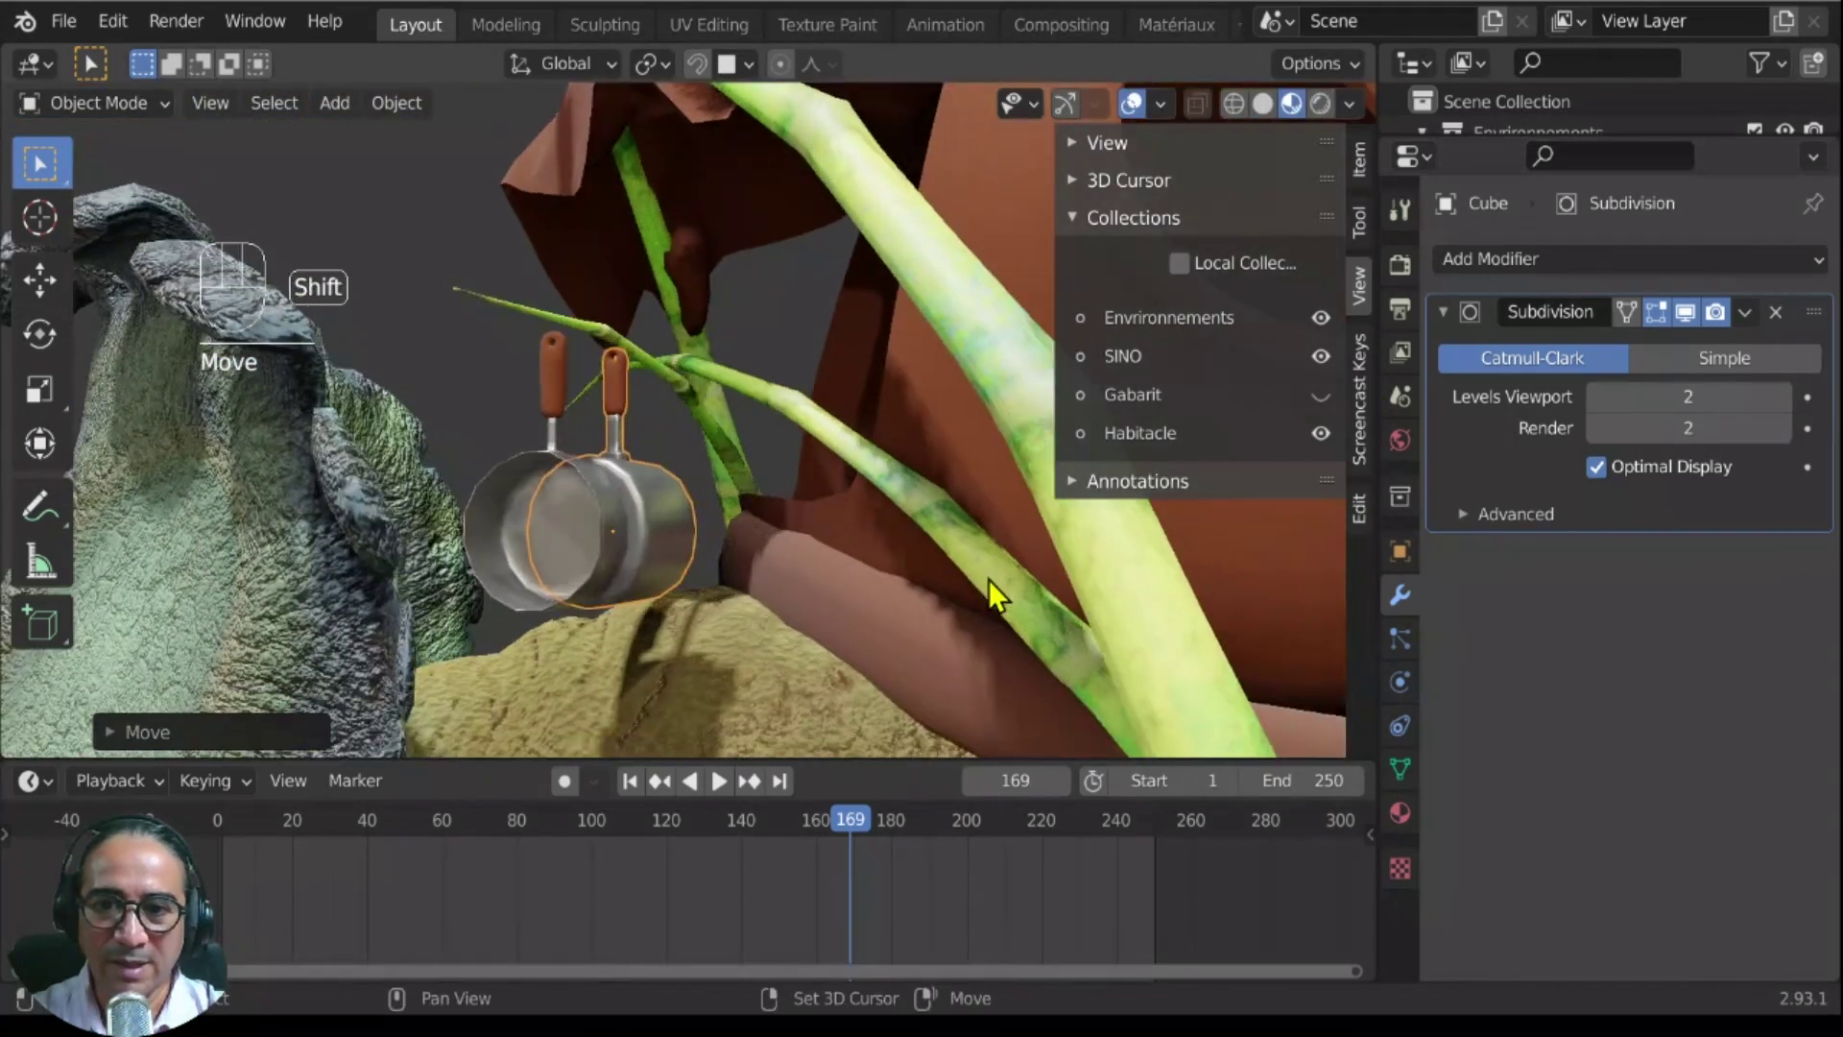
{"action": "key", "text": "r"}
{"action": "key", "text": "r"}
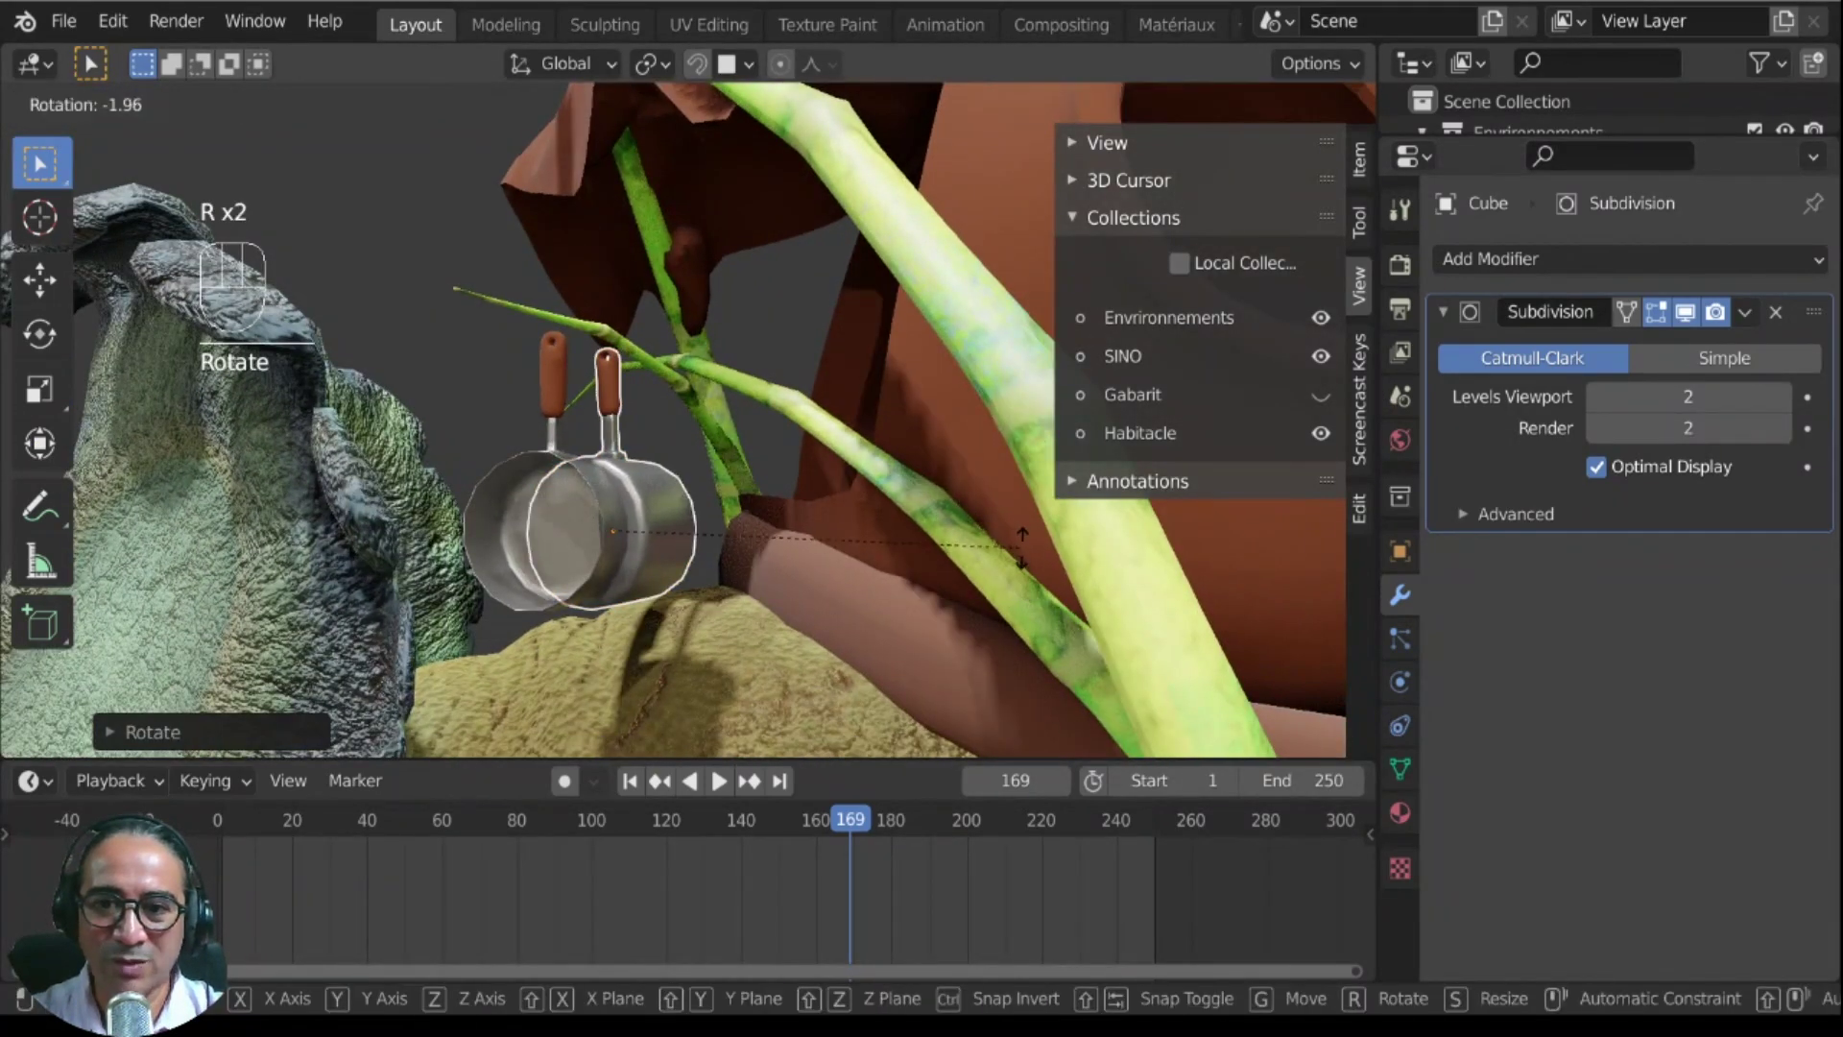
{"action": "left_click", "coordinate": [769, 625]}
{"action": "key", "text": "g"}
{"action": "left_click", "coordinate": [782, 605]}
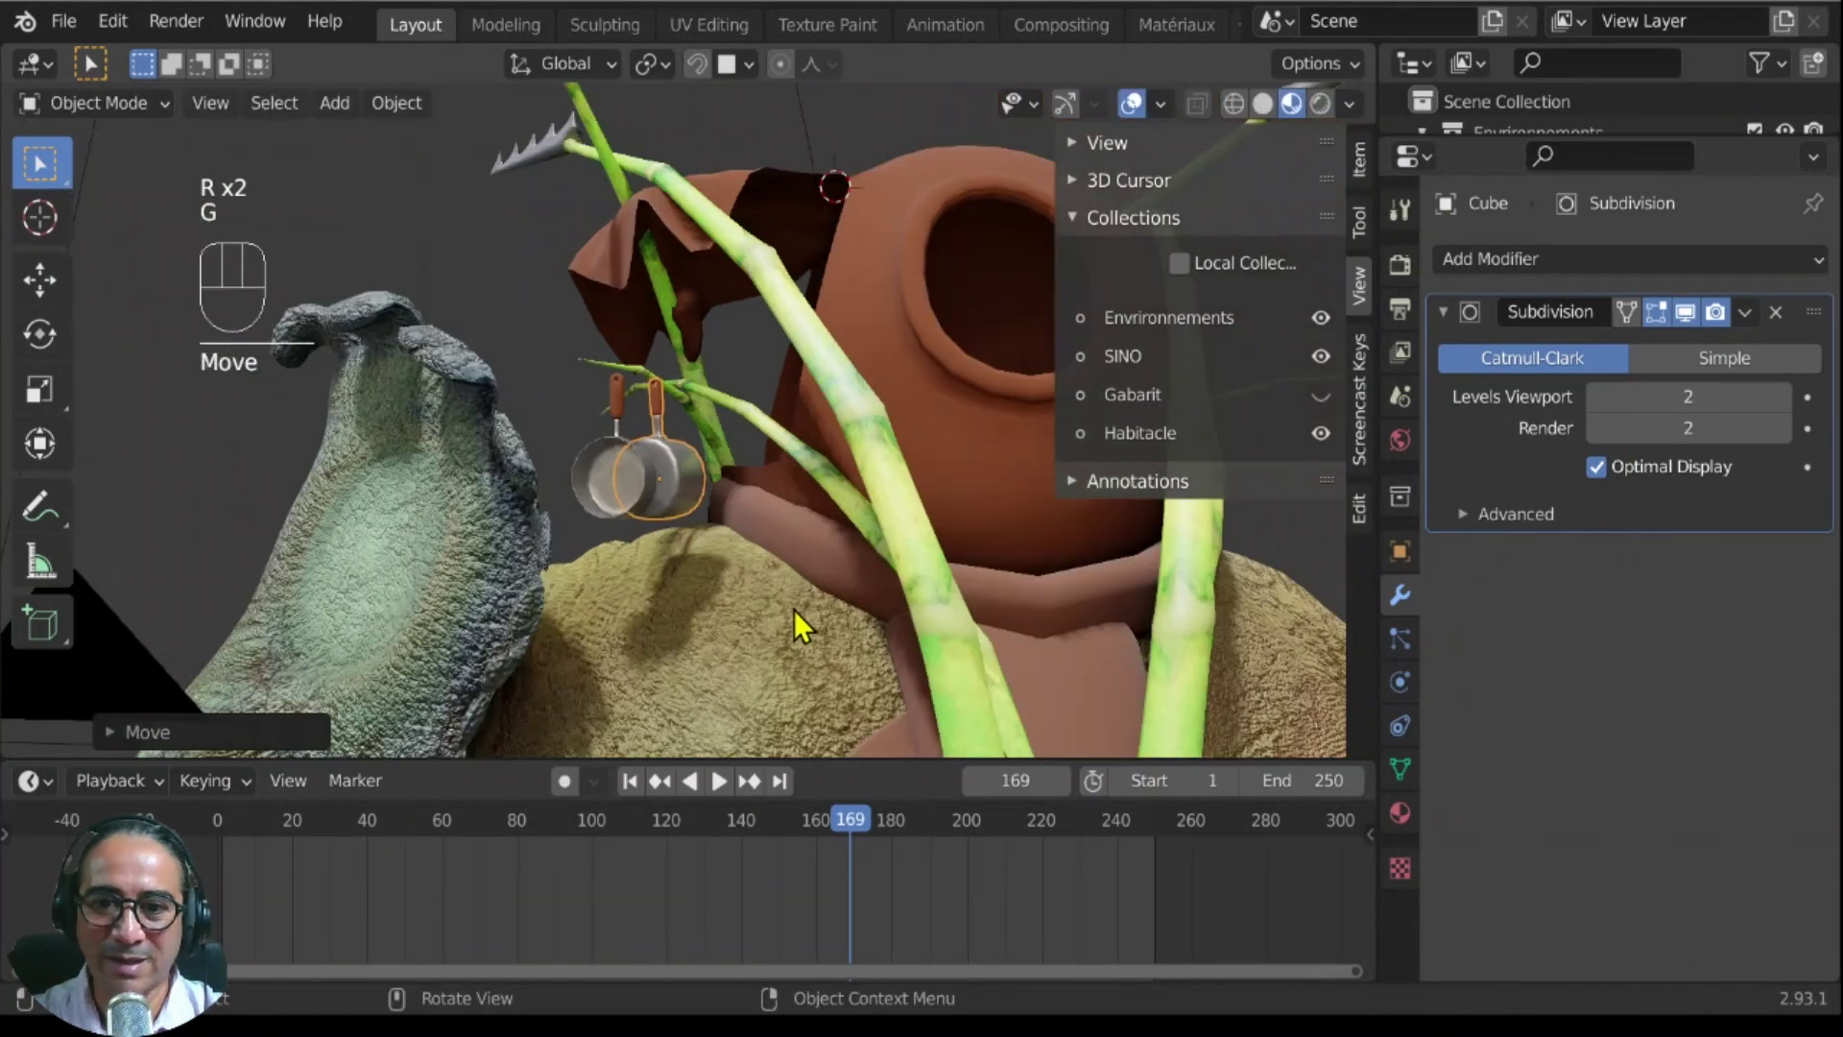
Step: Maximize the viewport and inspect the whole dinosaur with its cabin, awning and hanging saucepans from several angles
{"action": "scroll", "coordinate": [793, 609], "scroll_direction": "down", "scroll_amount": 6}
{"action": "middle_click_drag", "start_coordinate": [793, 609], "coordinate": [873, 688], "text": "shift"}
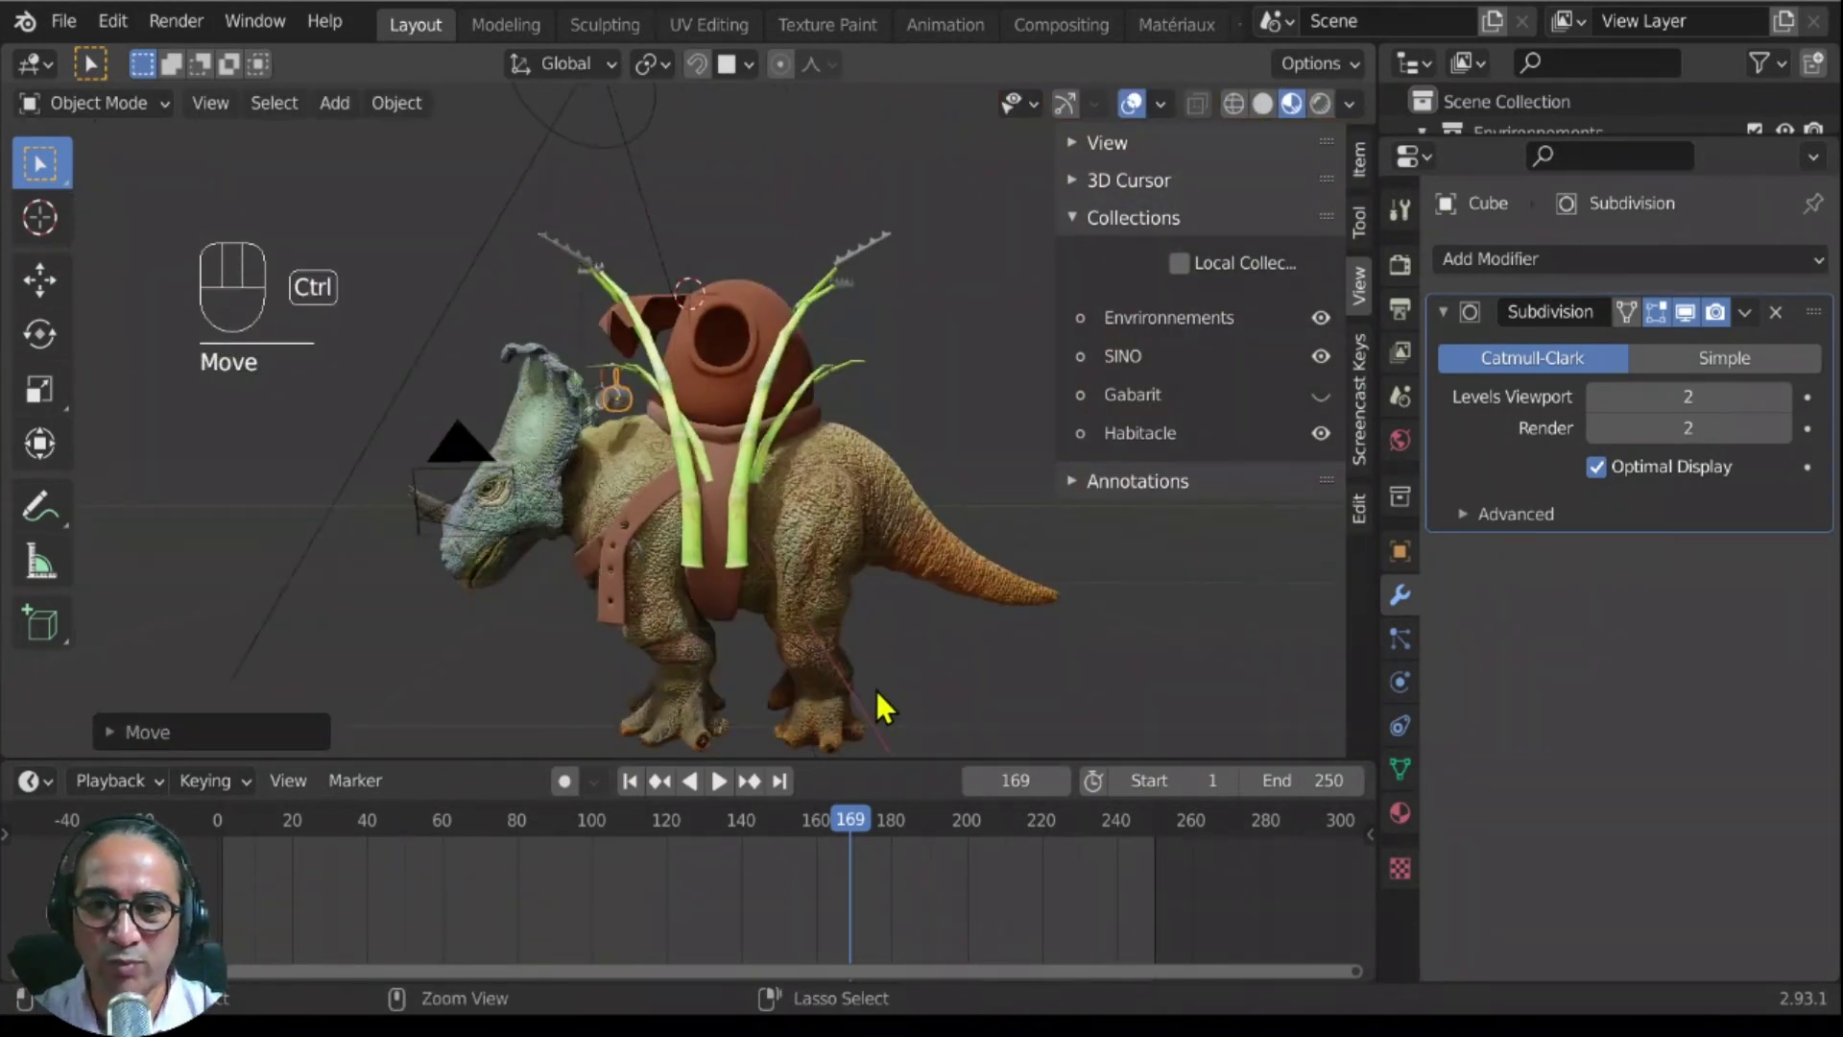
{"action": "key", "text": "ctrl+space"}
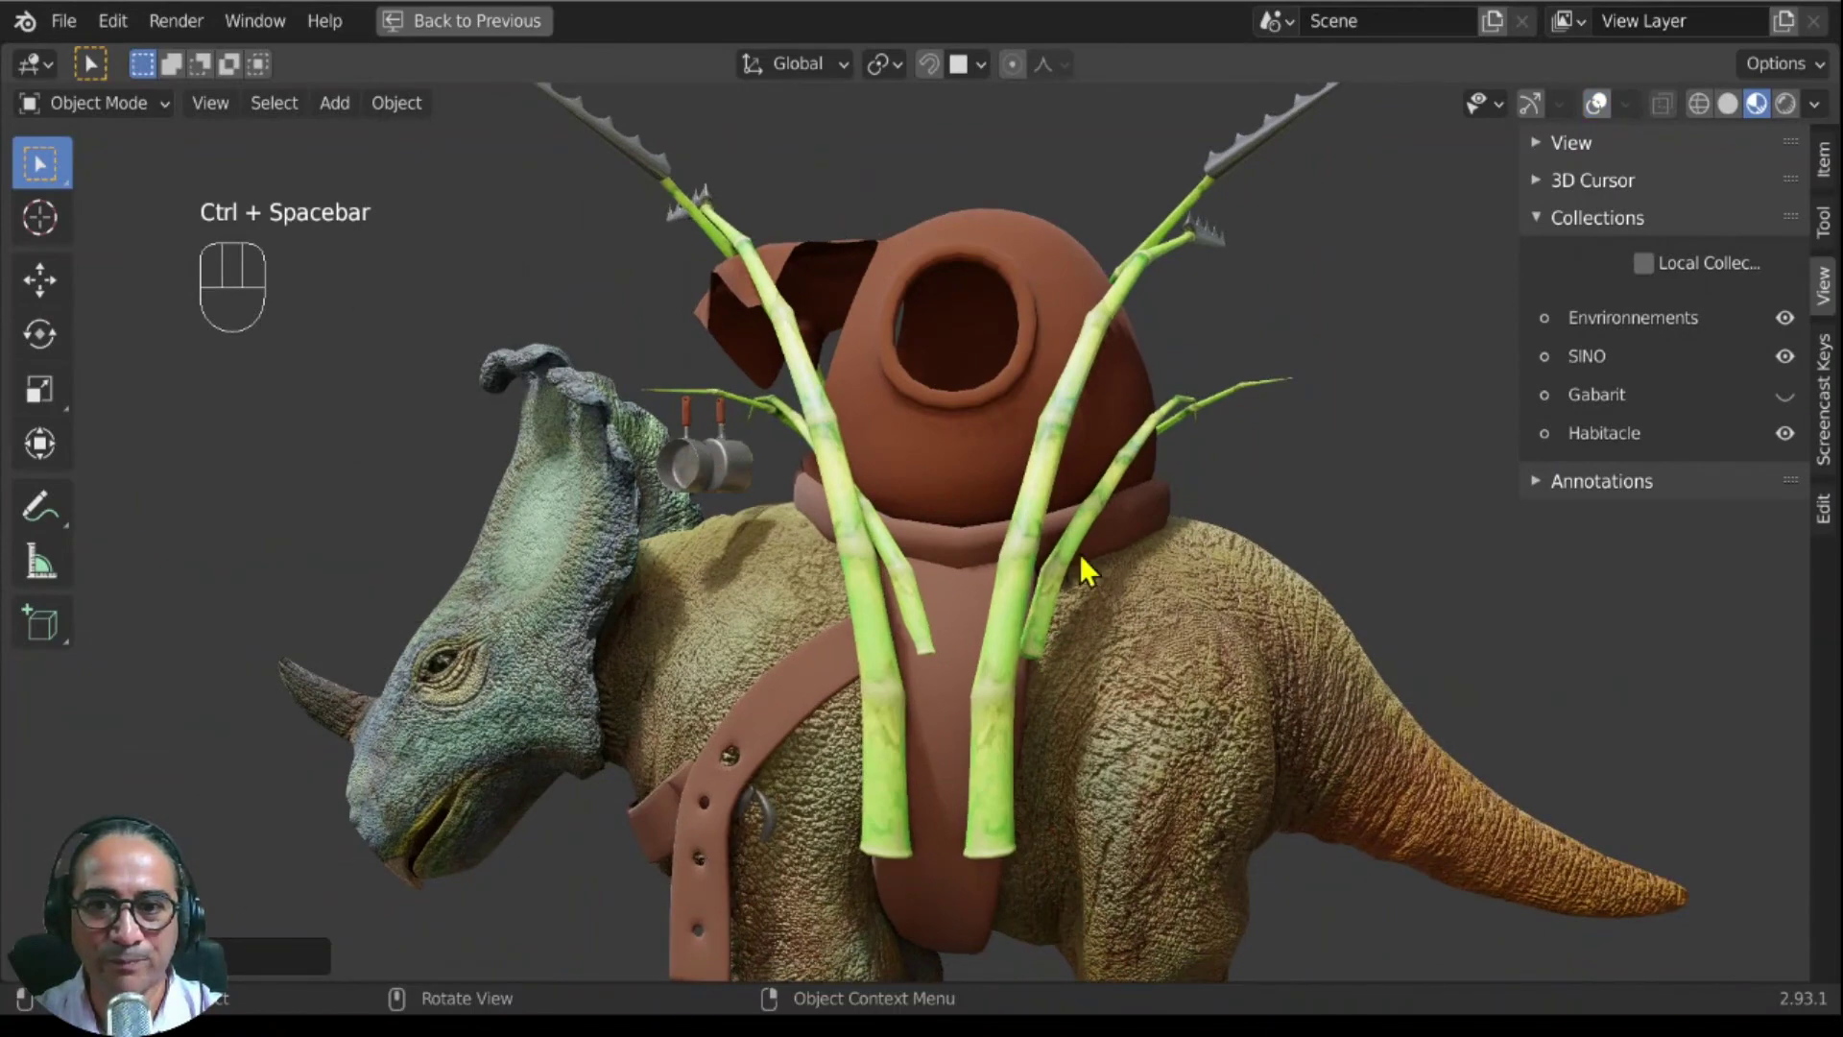
{"action": "scroll", "coordinate": [821, 637], "scroll_direction": "down", "scroll_amount": 2}
{"action": "middle_click_drag", "start_coordinate": [821, 636], "coordinate": [1153, 793]}
{"action": "scroll", "coordinate": [1162, 775], "scroll_direction": "down", "scroll_amount": 3}
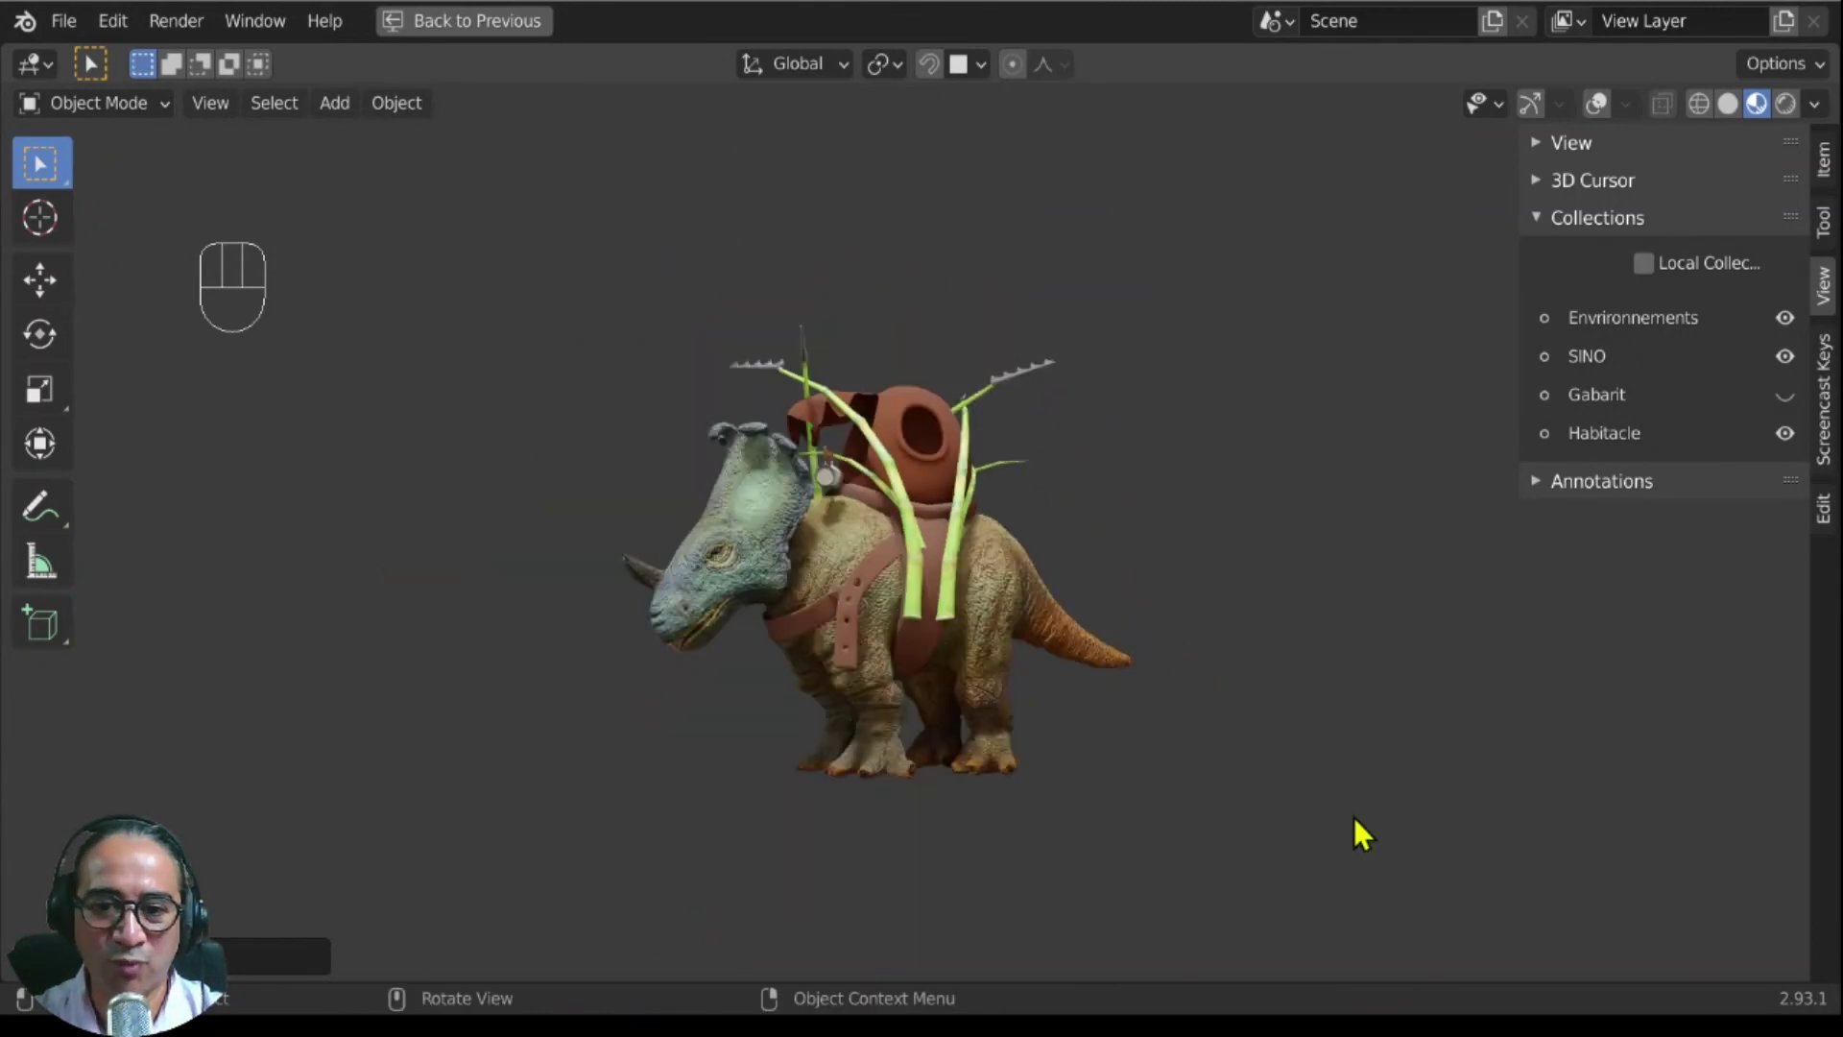
{"action": "middle_click_drag", "start_coordinate": [1354, 817], "coordinate": [1073, 568]}
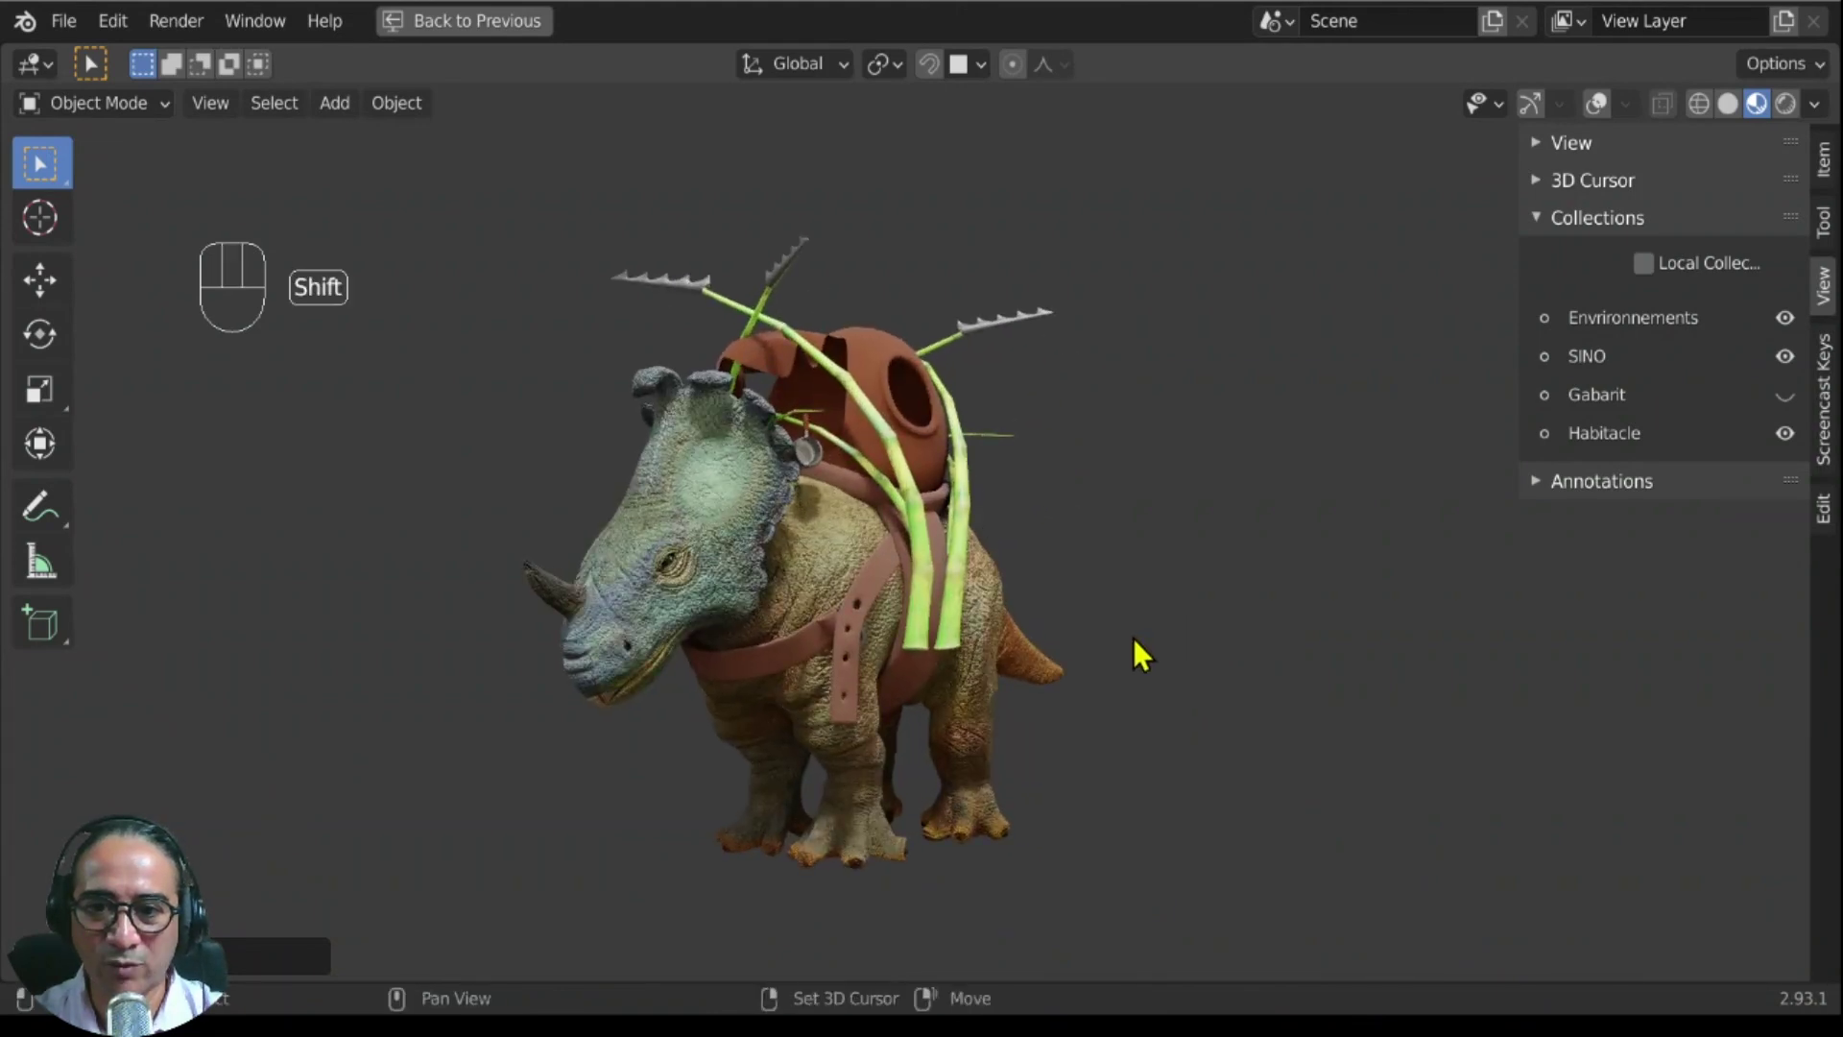
{"action": "middle_click_drag", "start_coordinate": [1132, 637], "coordinate": [942, 699], "text": "shift"}
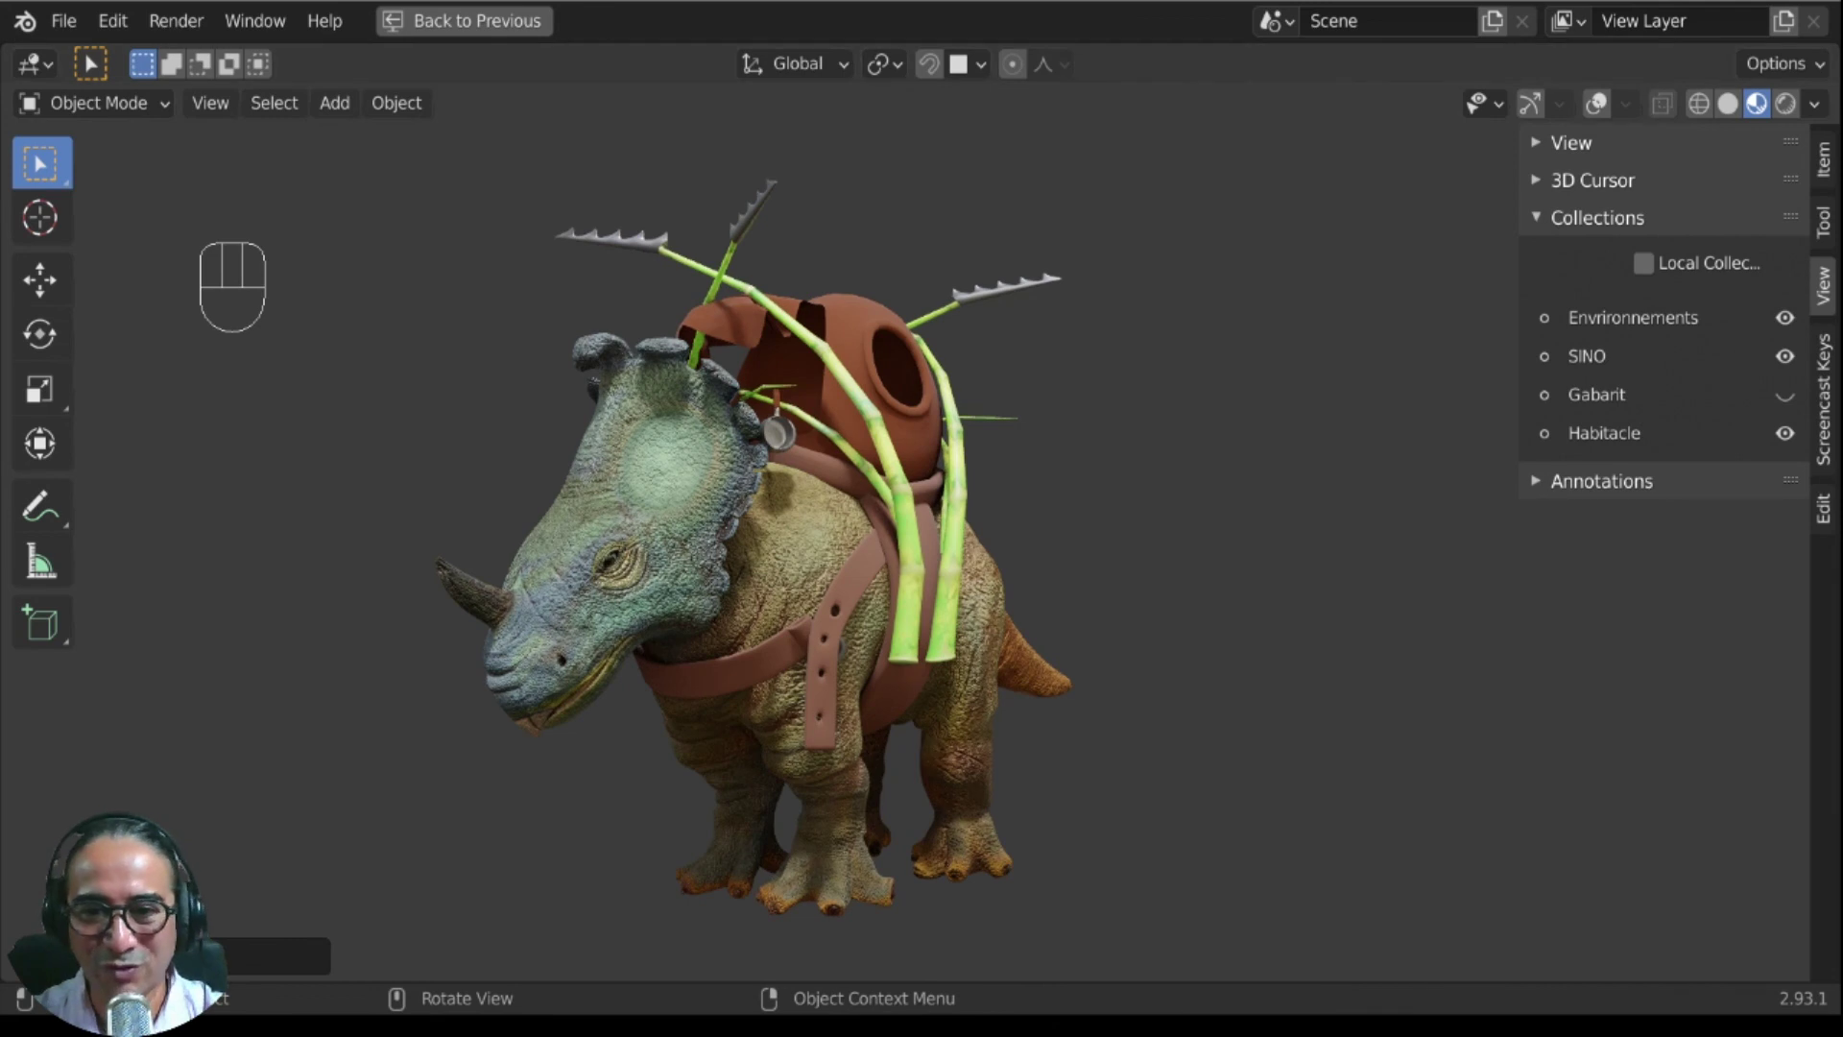